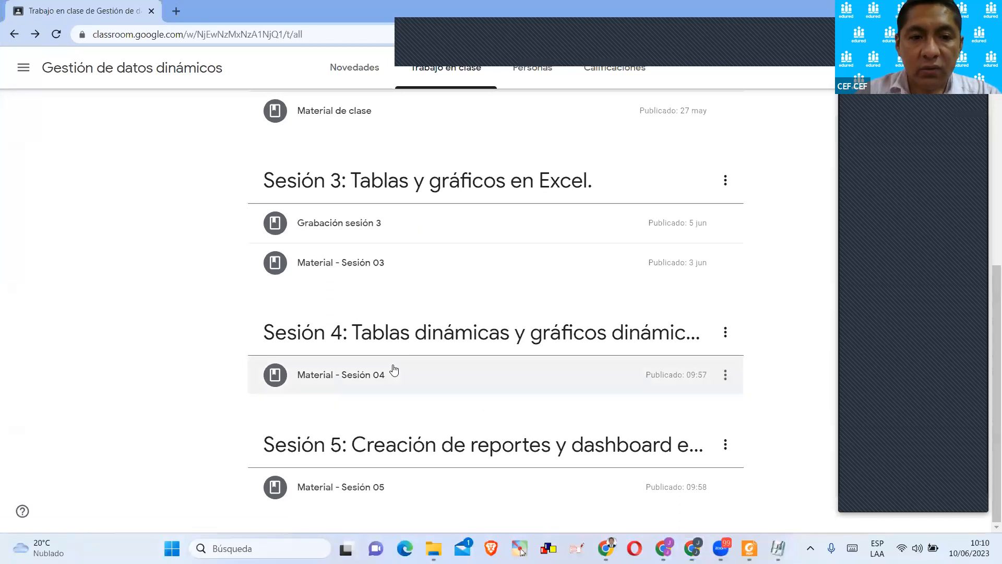
Expand the Material - Sesión 04 post and review its attached Excel and PDF files.
left_click(394, 369)
scroll(454, 342, "down", 2)
scroll(454, 342, "down", 2)
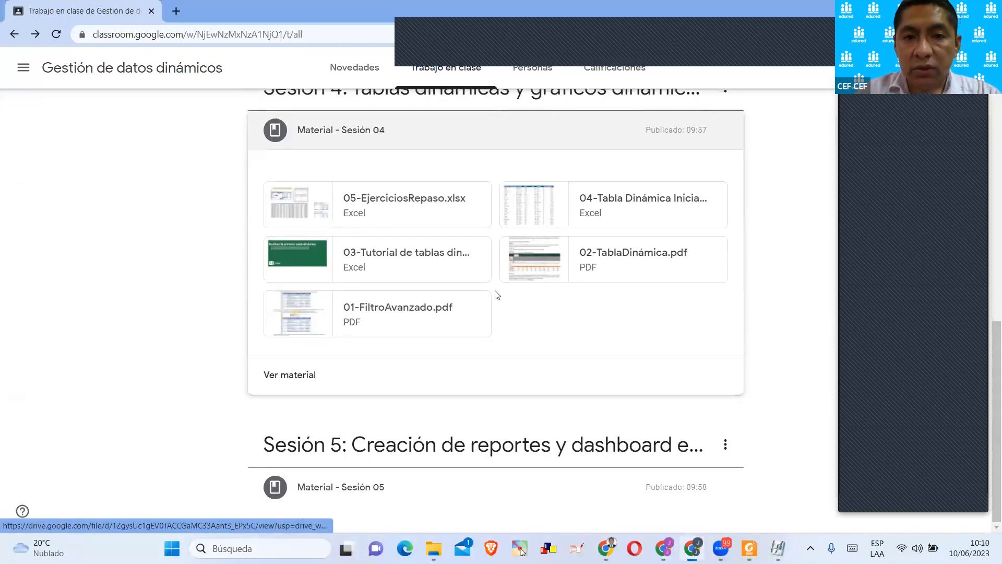
scroll(494, 295, "up", 1)
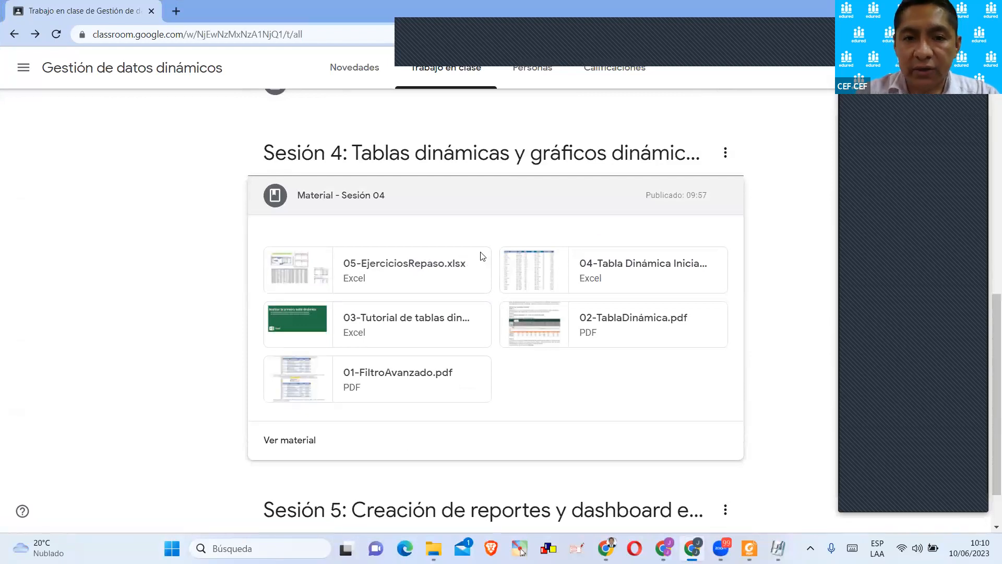
scroll(482, 256, "down", 1)
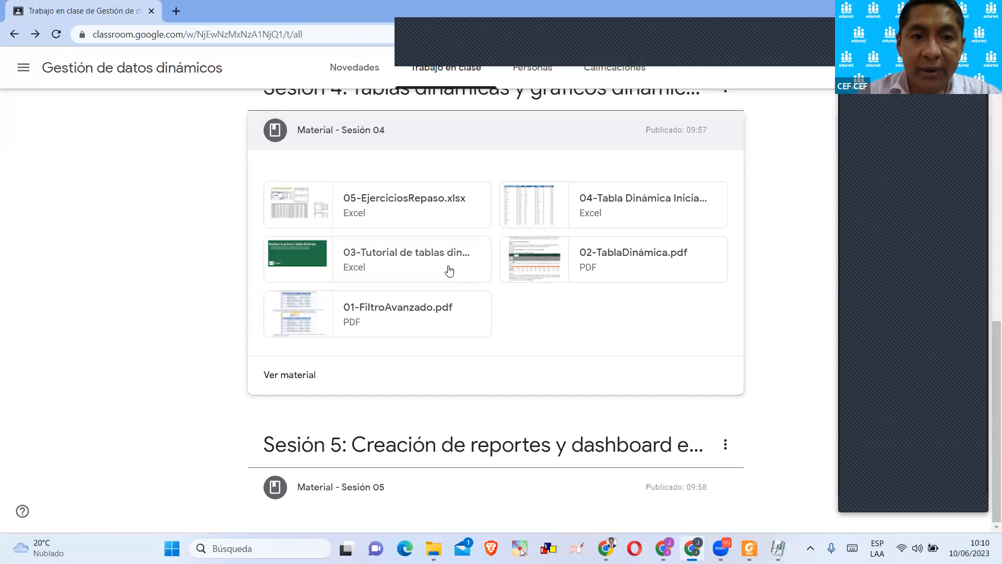
scroll(447, 266, "up", 1)
scroll(441, 248, "down", 1)
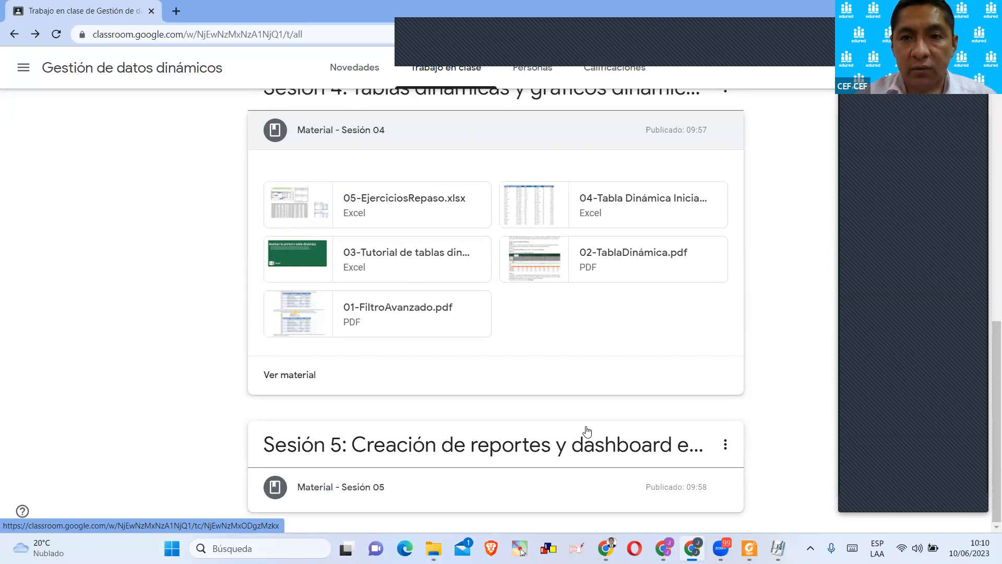
scroll(620, 383, "up", 1)
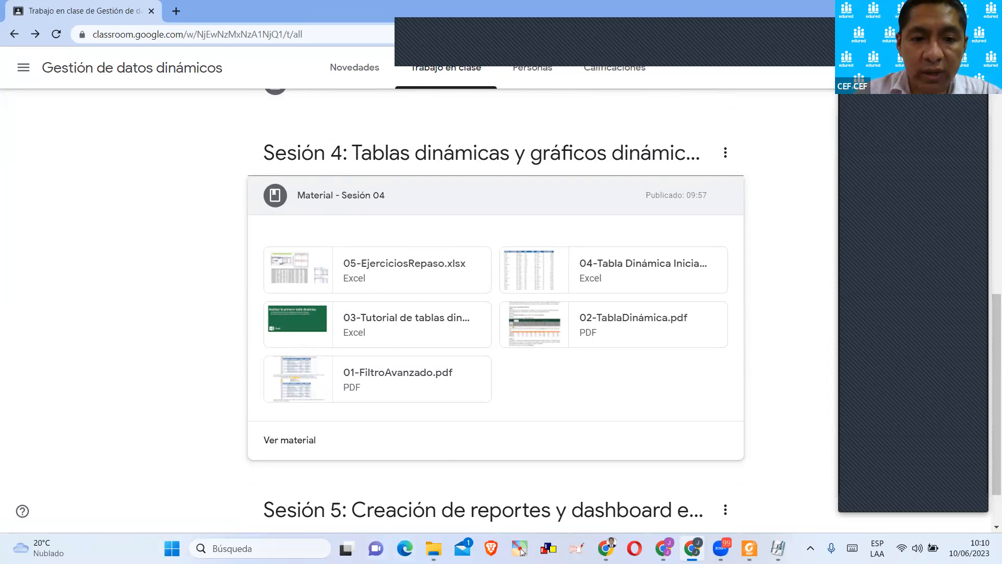
Switch to the datosDin folder in File Explorer, sort the sesión 04 files by name, and open 01-FiltroAvanzado.pdf.
mouse_move(433, 548)
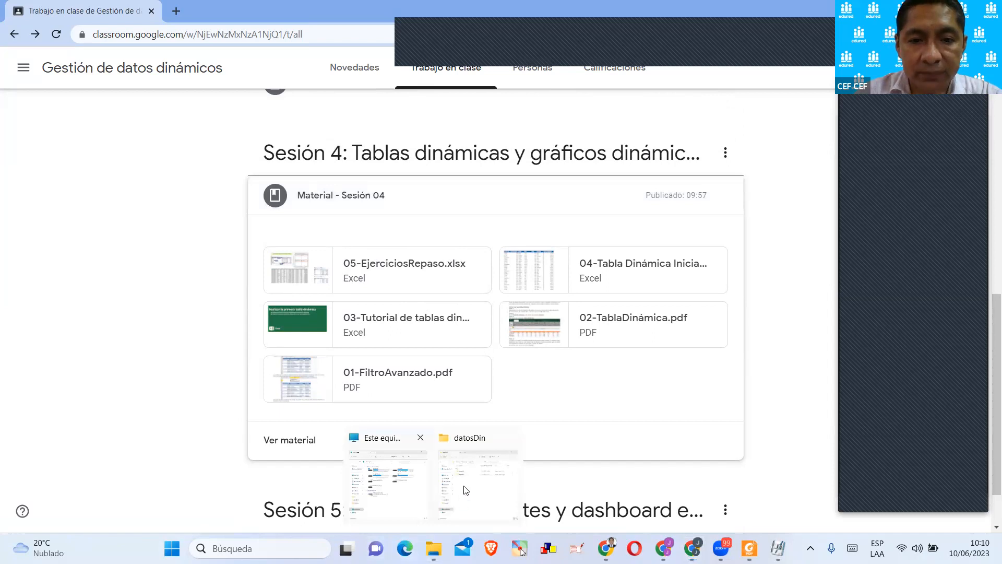
left_click(463, 497)
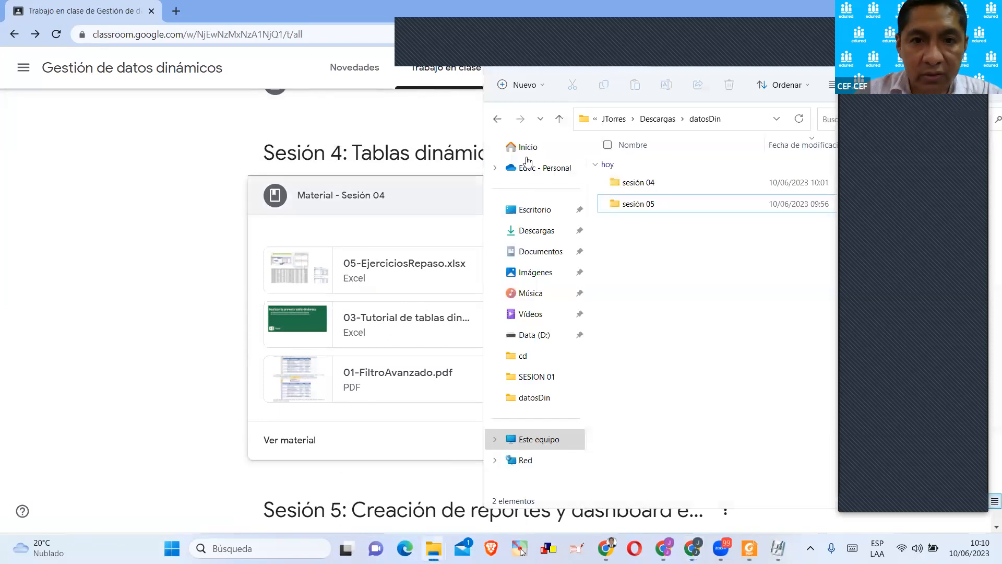
double_click(667, 18)
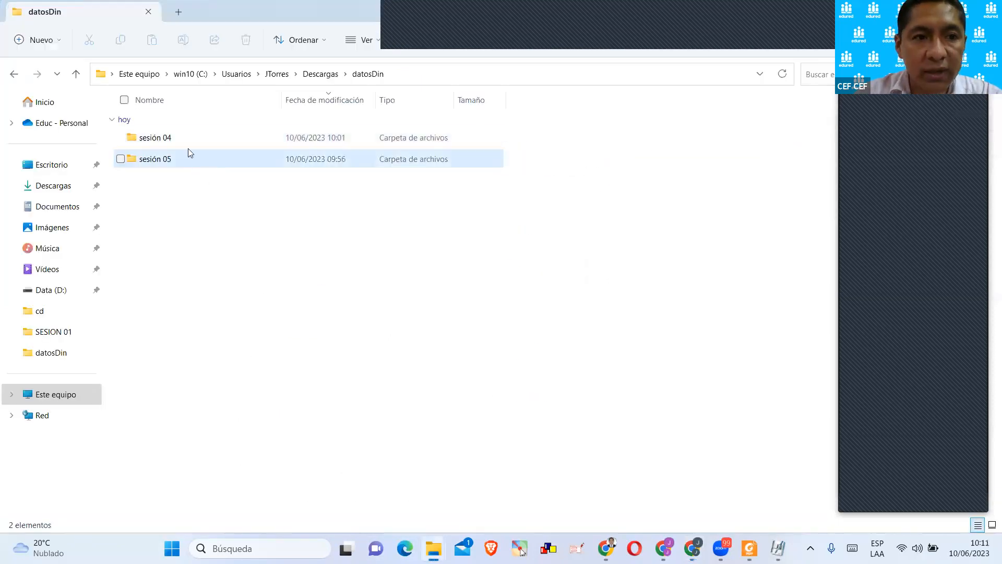
double_click(191, 146)
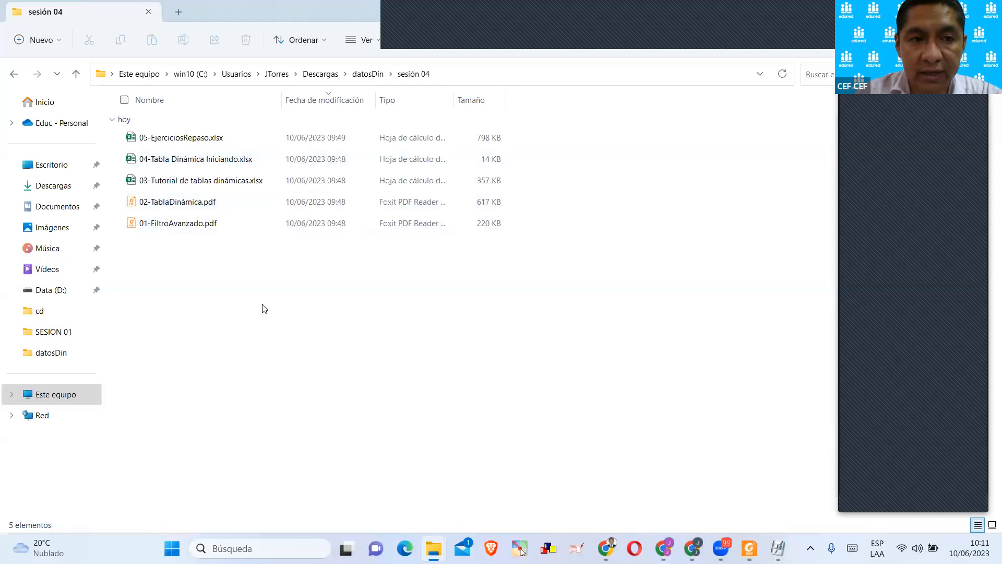
left_click(156, 99)
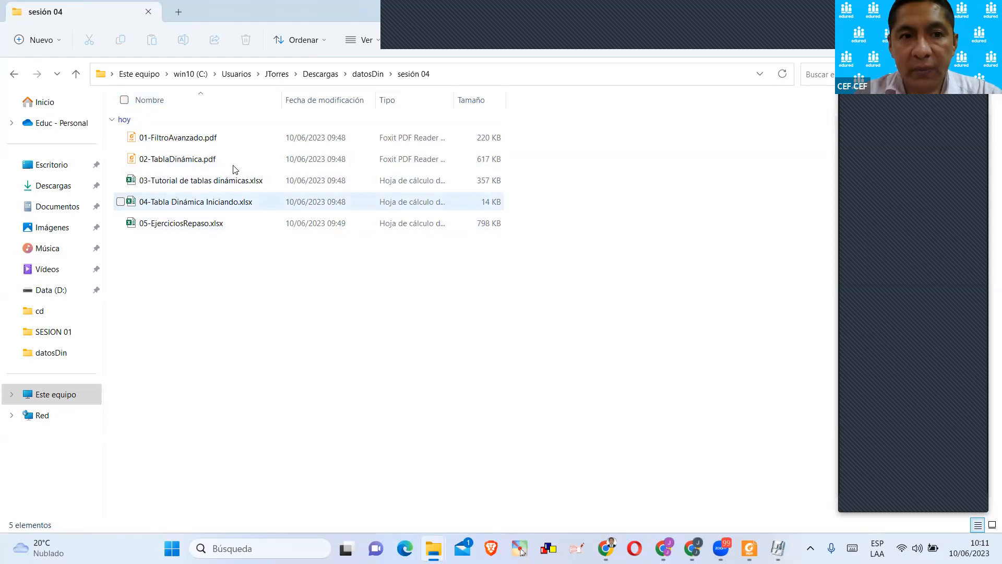
double_click(214, 141)
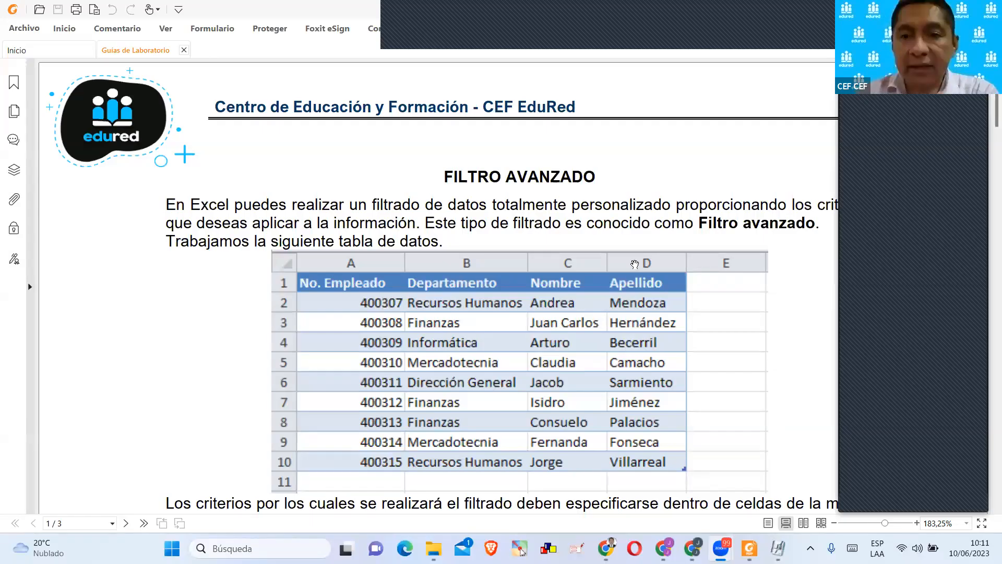
Look through the advanced filter guide's worked examples and Filtro avanzado dialog settings as far as the end of page 3.
scroll(635, 264, "down", 7)
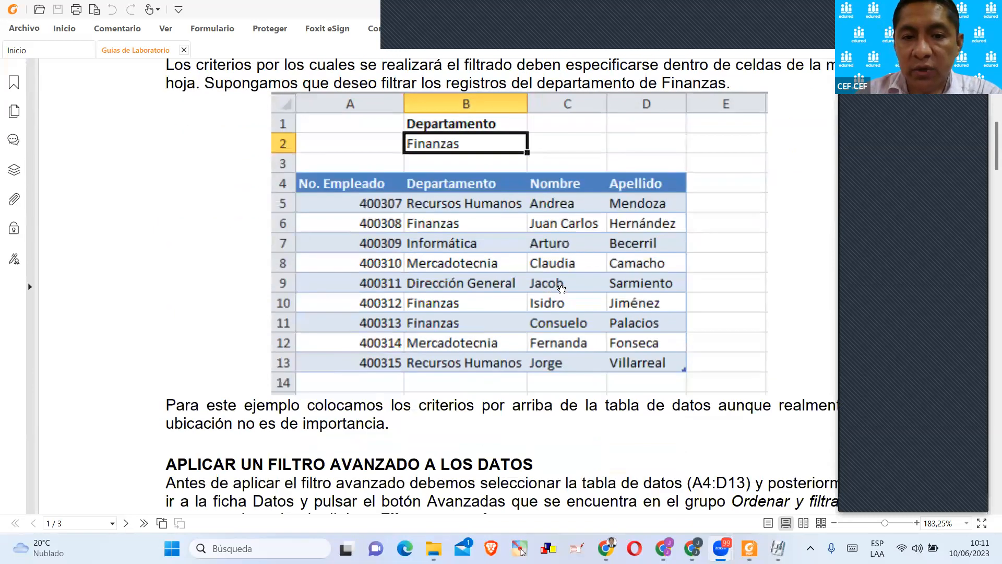
scroll(554, 311, "down", 4)
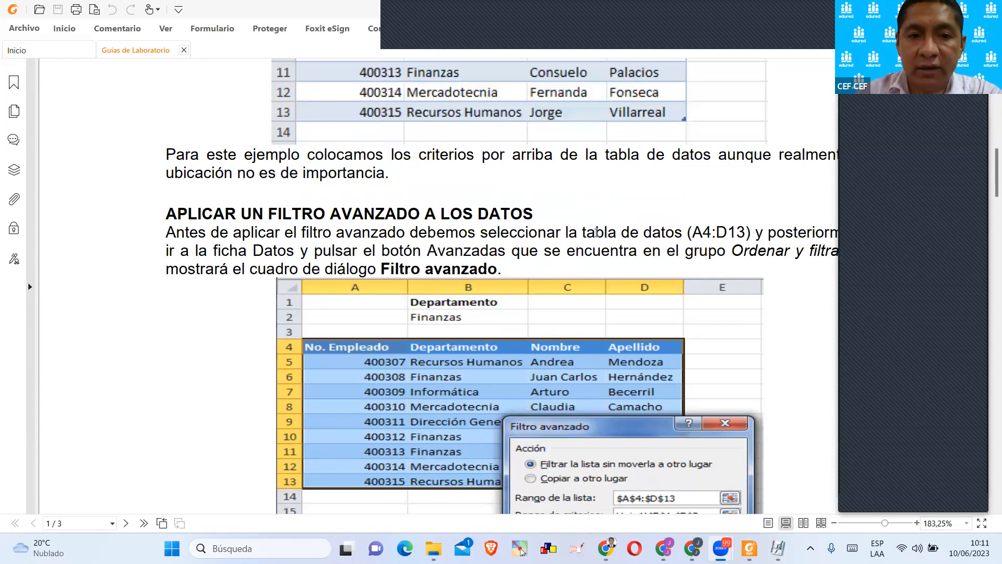
scroll(595, 233, "down", 5)
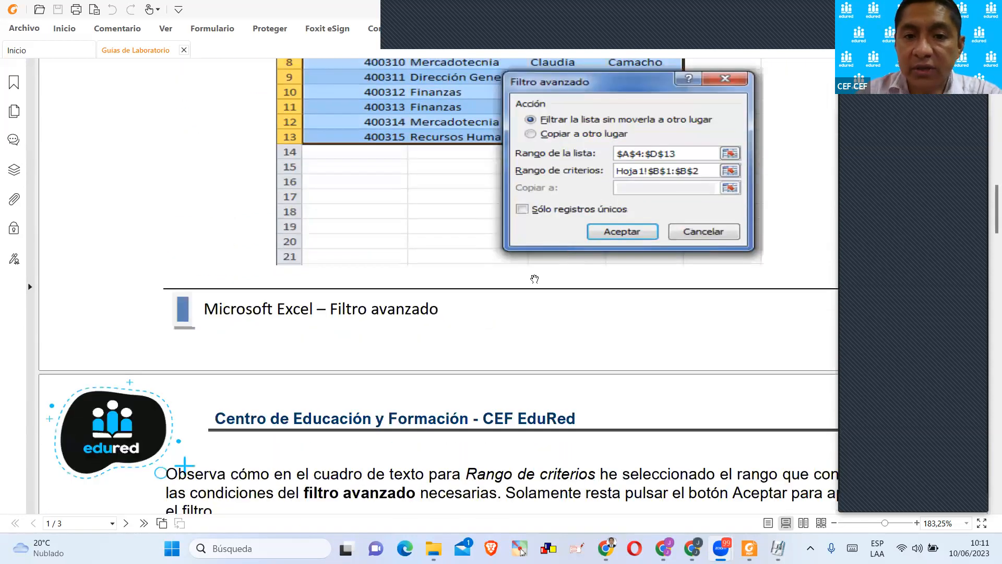
scroll(527, 269, "down", 6)
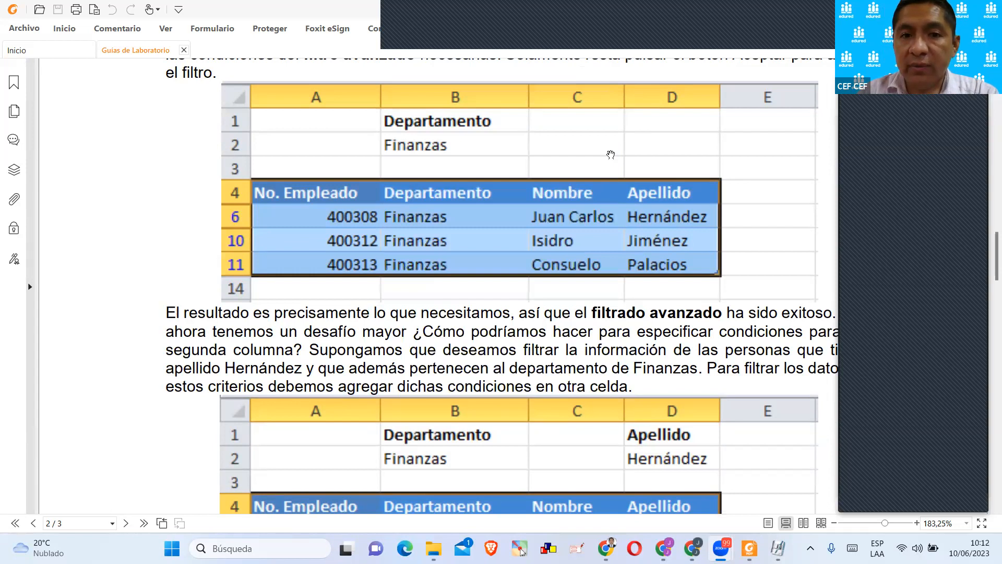
scroll(542, 297, "up", 10)
scroll(541, 298, "down", 10)
scroll(542, 286, "down", 6)
scroll(546, 286, "down", 15)
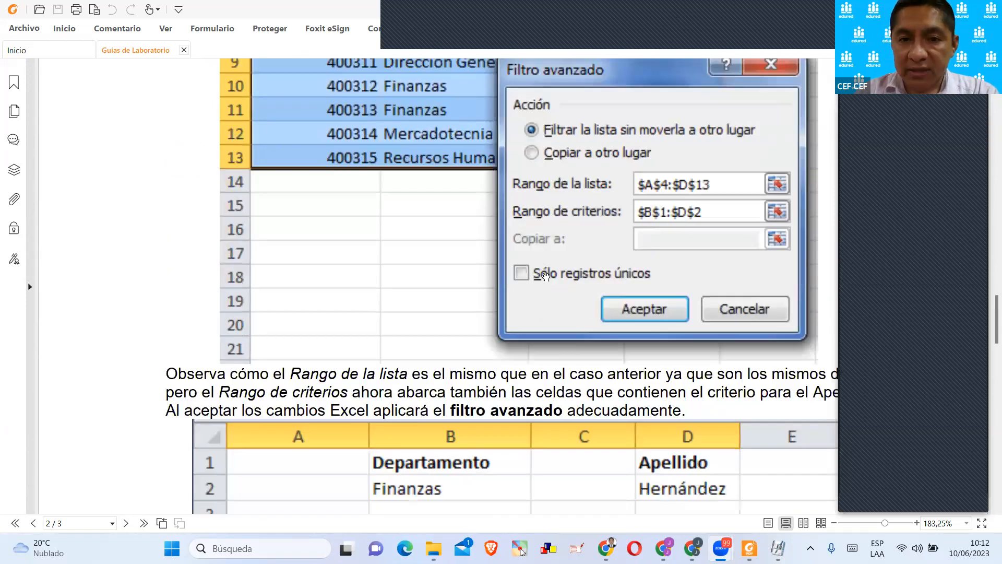
scroll(405, 232, "down", 15)
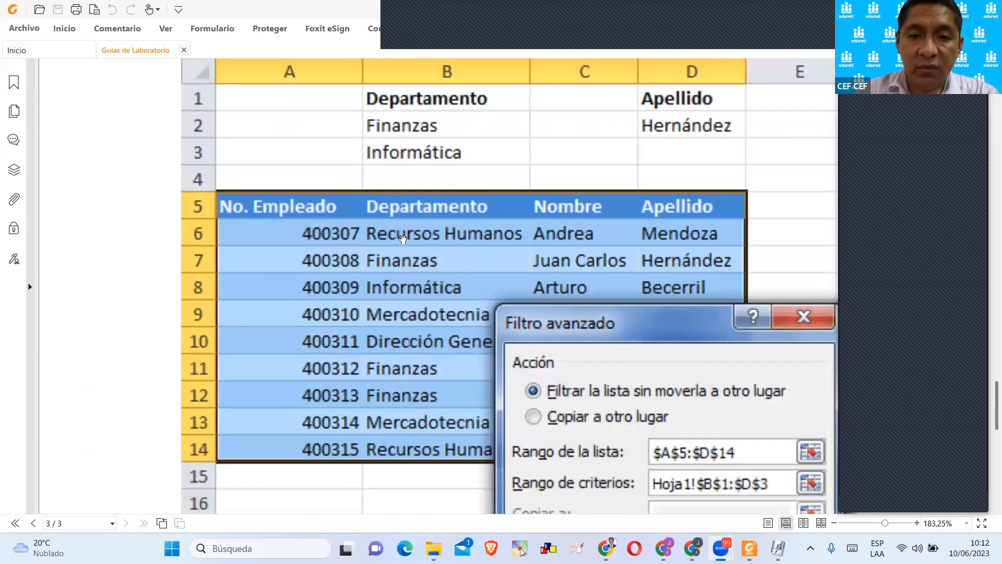
scroll(458, 216, "down", 5)
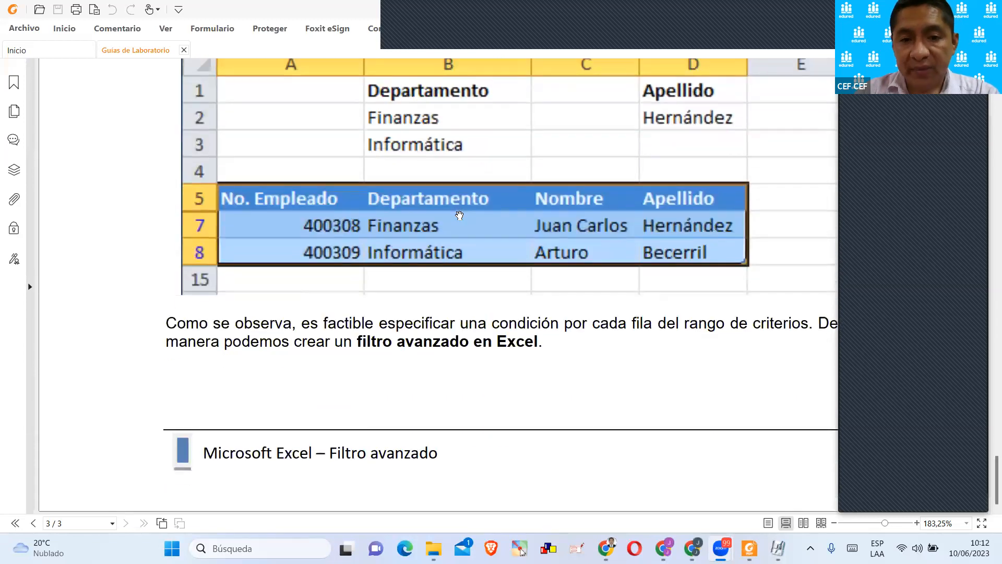
Return through the guide to the FILTRO AVANZADO introduction and its employee table on page 1.
scroll(461, 209, "up", 12)
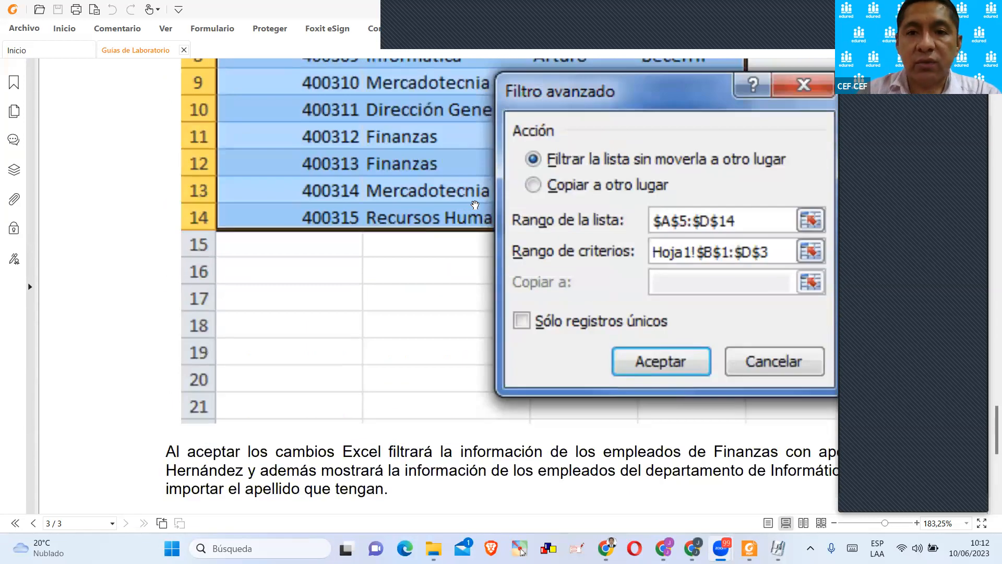
scroll(474, 204, "up", 14)
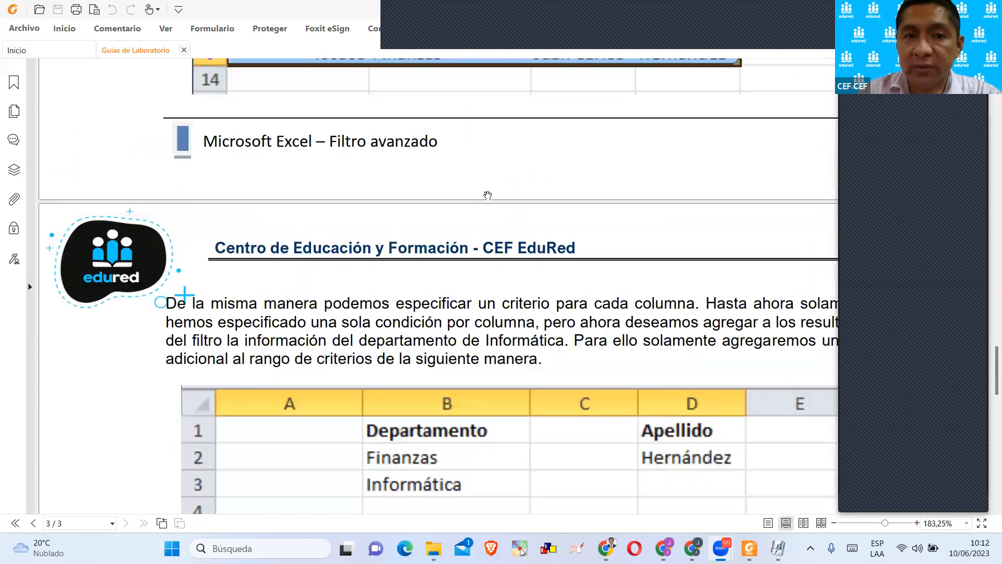
scroll(488, 195, "up", 10)
scroll(485, 191, "up", 10)
scroll(484, 191, "up", 8)
scroll(514, 189, "up", 10)
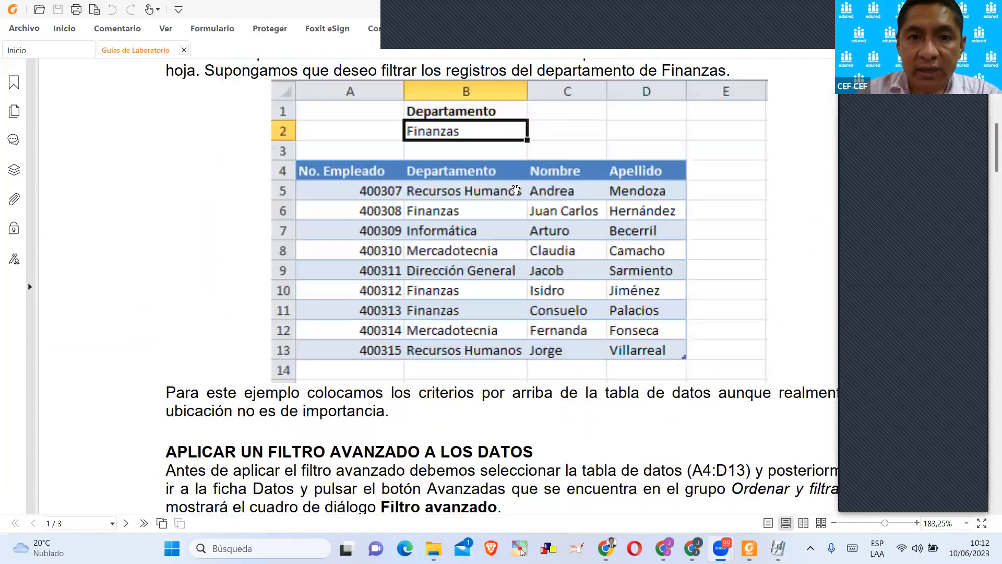
scroll(516, 189, "up", 6)
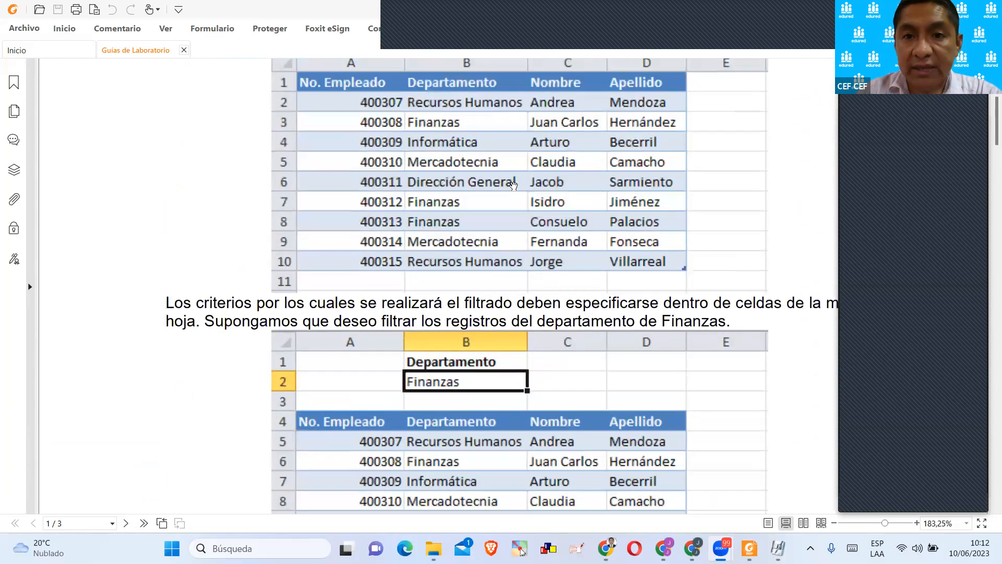
scroll(514, 184, "up", 3)
scroll(513, 185, "down", 3)
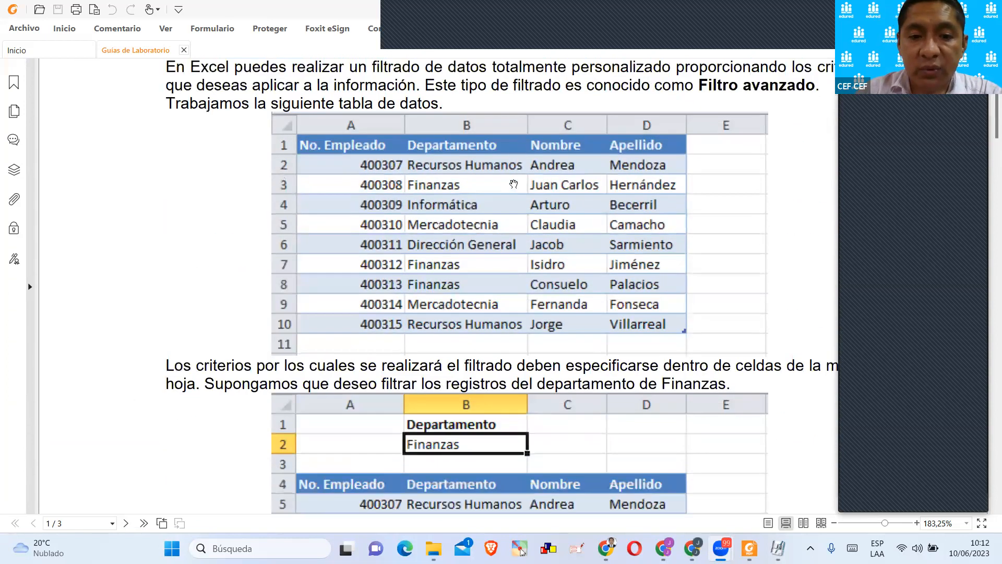
scroll(513, 184, "up", 3)
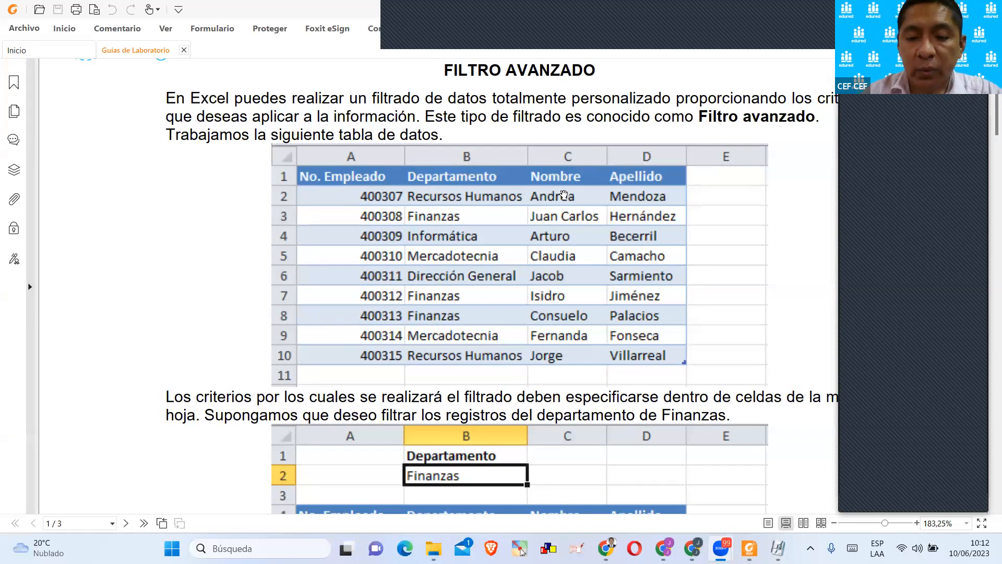
Examine the page 1 example where the Departamento criterion Finanzas is placed above the employee table.
scroll(549, 208, "down", 3)
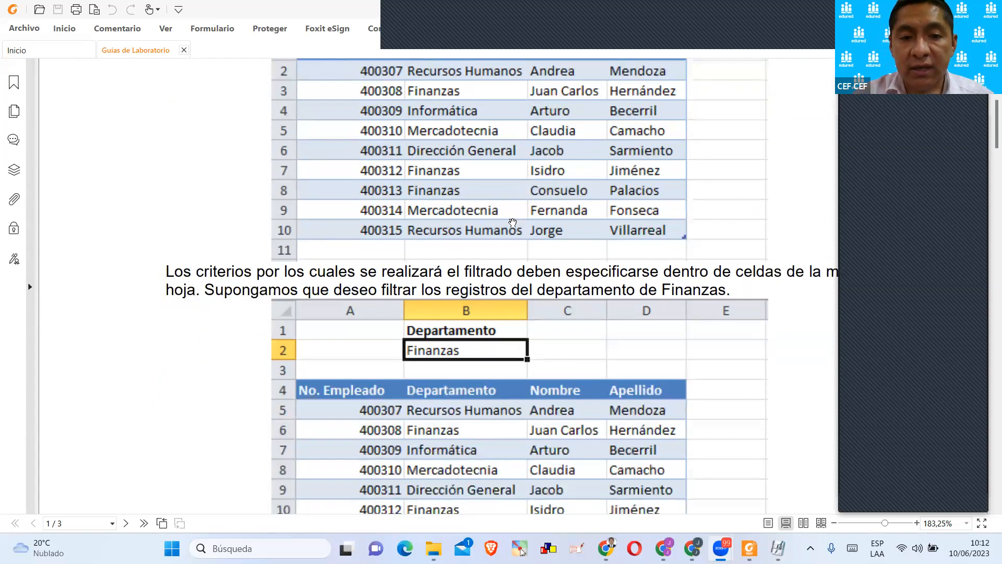
scroll(499, 291, "down", 1)
scroll(532, 289, "down", 1)
scroll(488, 314, "up", 1)
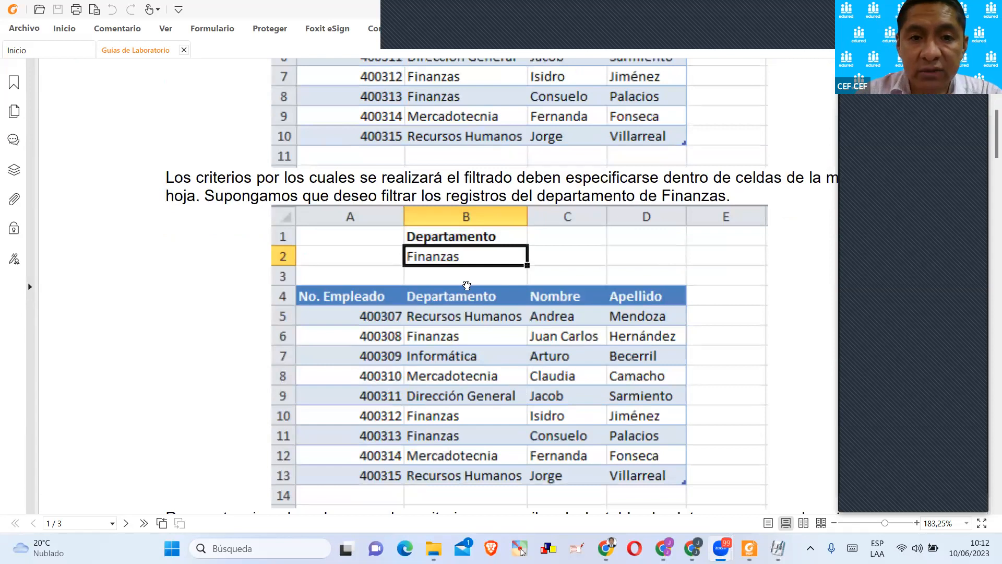
scroll(466, 285, "up", 1)
scroll(466, 285, "down", 2)
scroll(467, 285, "down", 1)
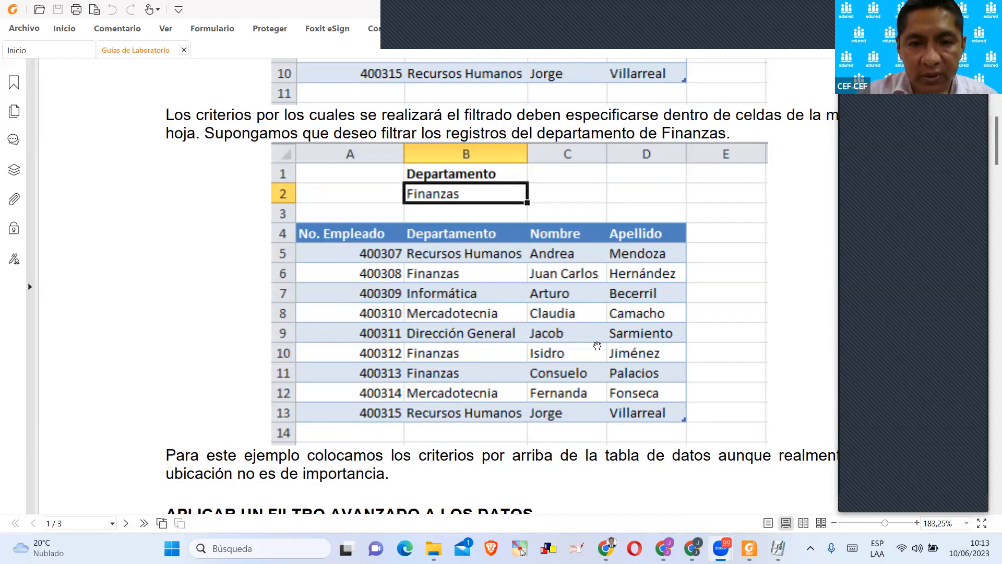
Find and launch ZoomIt64.exe, and magnify the Finanzas criteria example on page 1.
left_click(302, 548)
type("zoo")
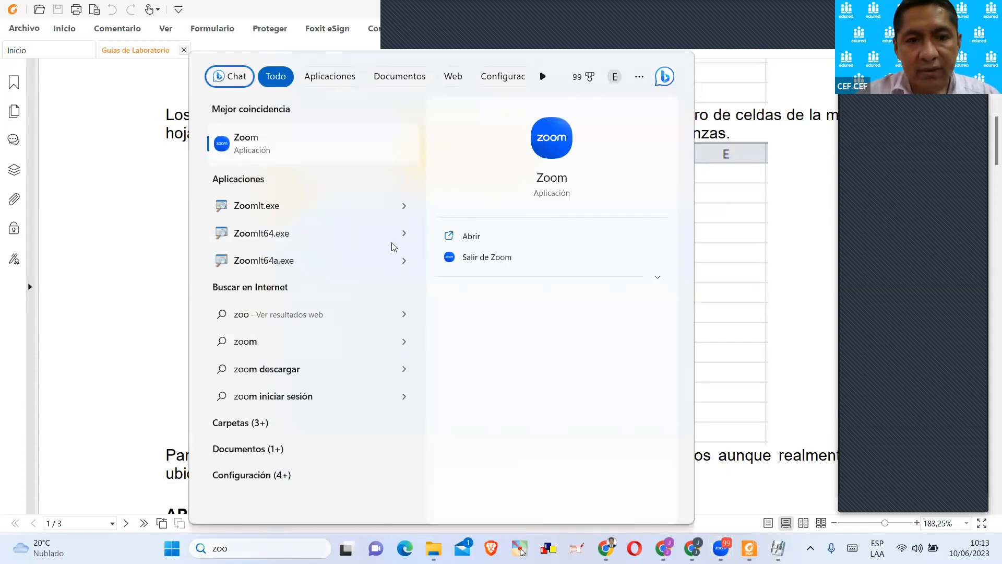
left_click(311, 235)
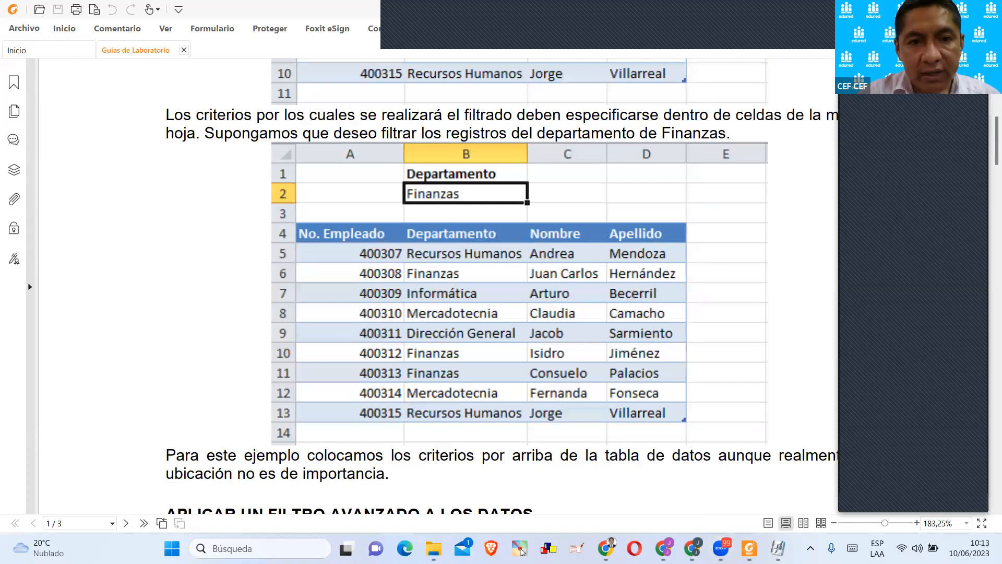
key("ctrl+1")
scroll(517, 276, "down", 1)
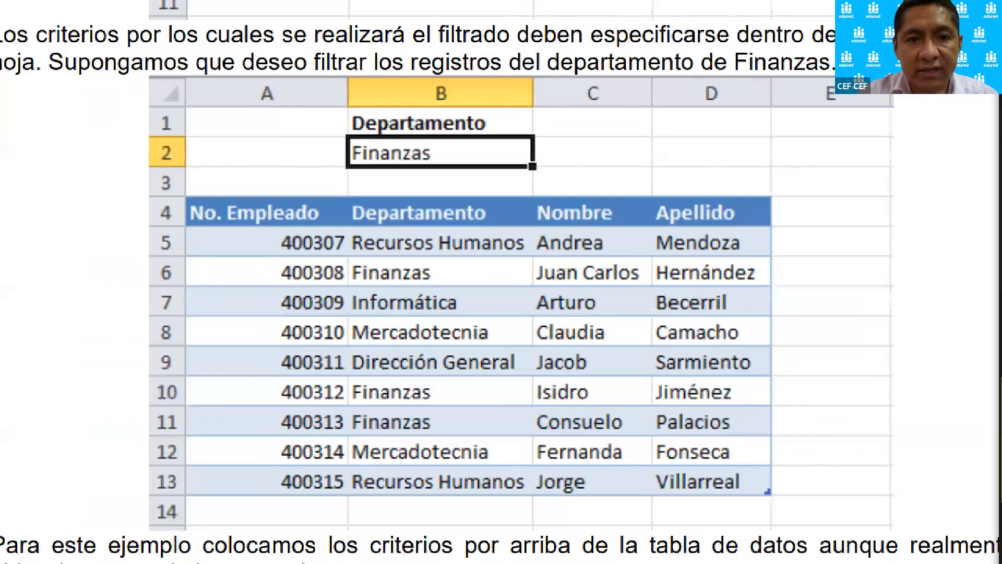
Mark the Departamento criterion with a red arrow and circle, box the Finanzas rows 6, 10 and 11, and exit the magnified view.
left_click_drag(335, 152, 259, 135)
left_click_drag(267, 254, 773, 285)
left_click_drag(268, 373, 794, 406)
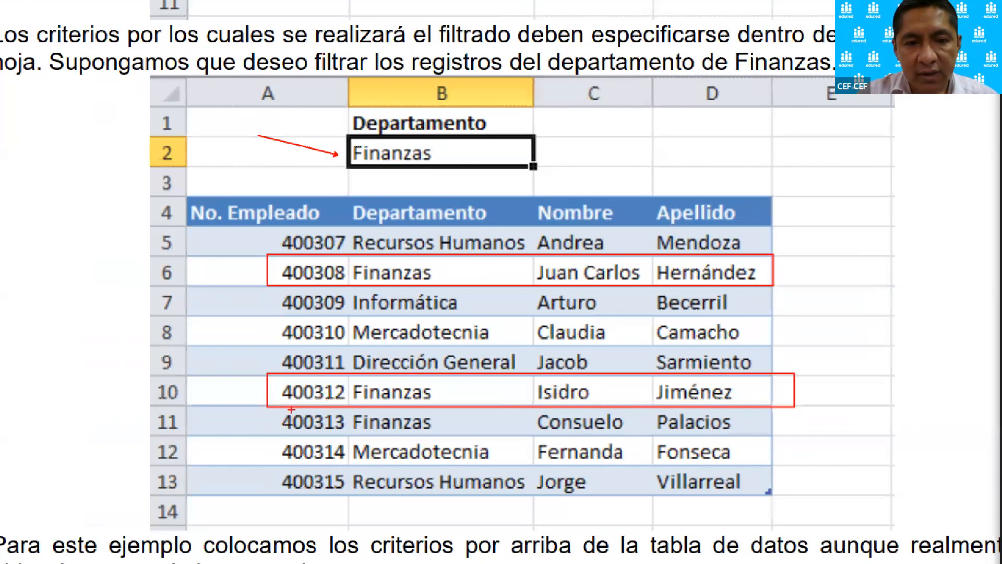
left_click_drag(269, 409, 797, 438)
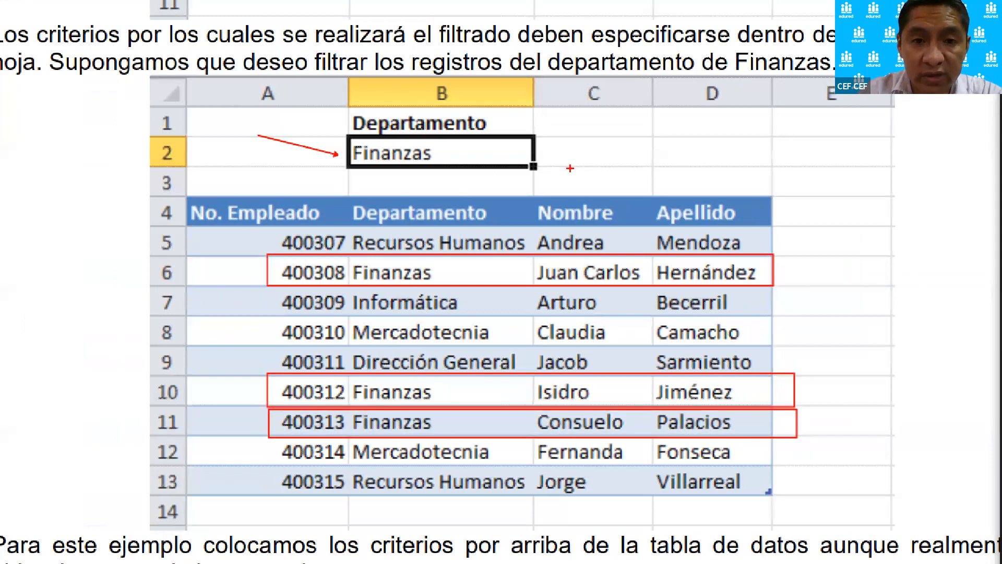
mouse_move(492, 153)
left_mouse_down()
mouse_move(488, 93)
mouse_move(335, 146)
mouse_move(473, 180)
mouse_move(490, 153)
left_mouse_up()
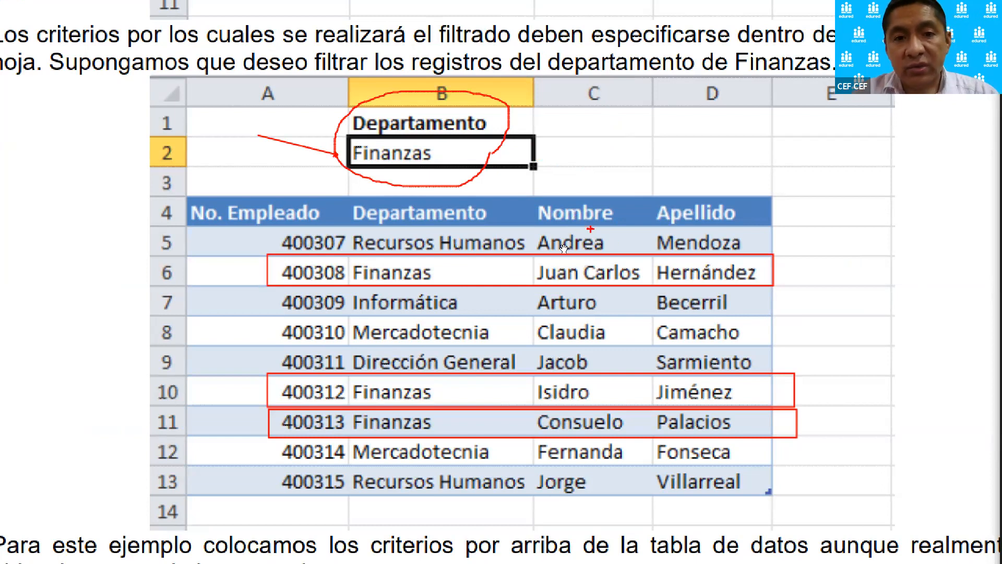
key("Escape")
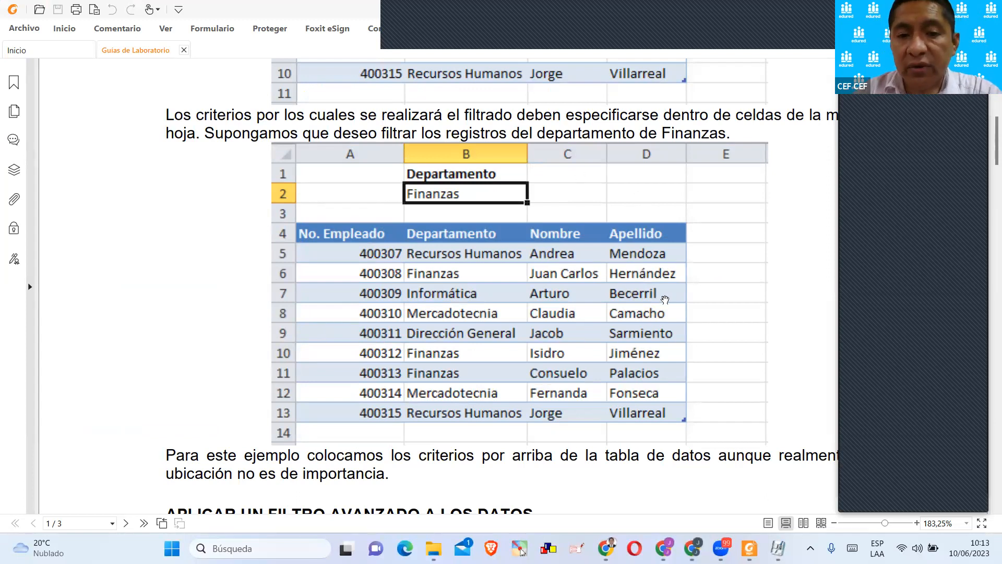
Review the Filtro avanzado dialog example on page 1 and the page 2 example combining Departamento Finanzas with Apellido Hernández.
scroll(666, 291, "down", 6)
scroll(655, 304, "down", 6)
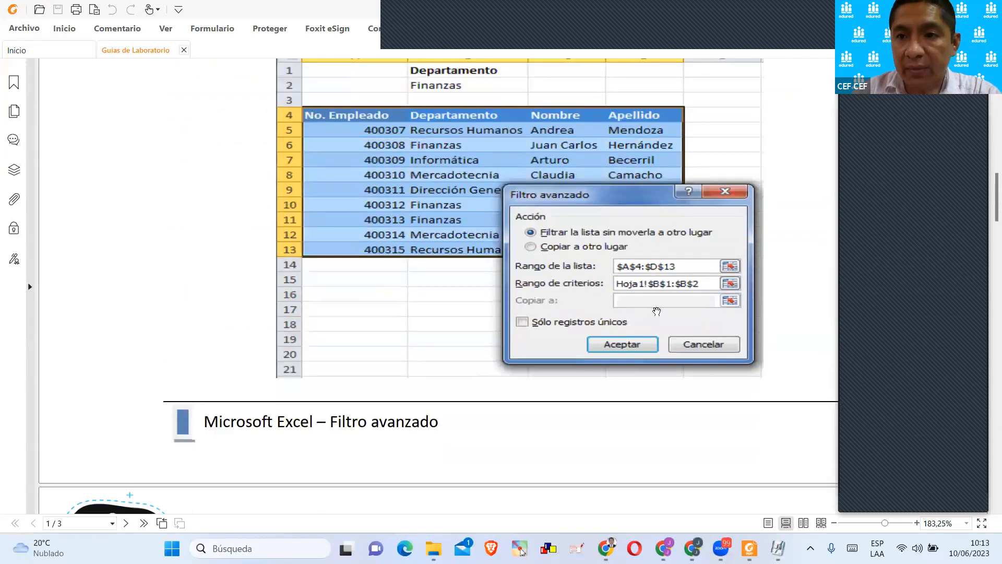
scroll(659, 298, "down", 8)
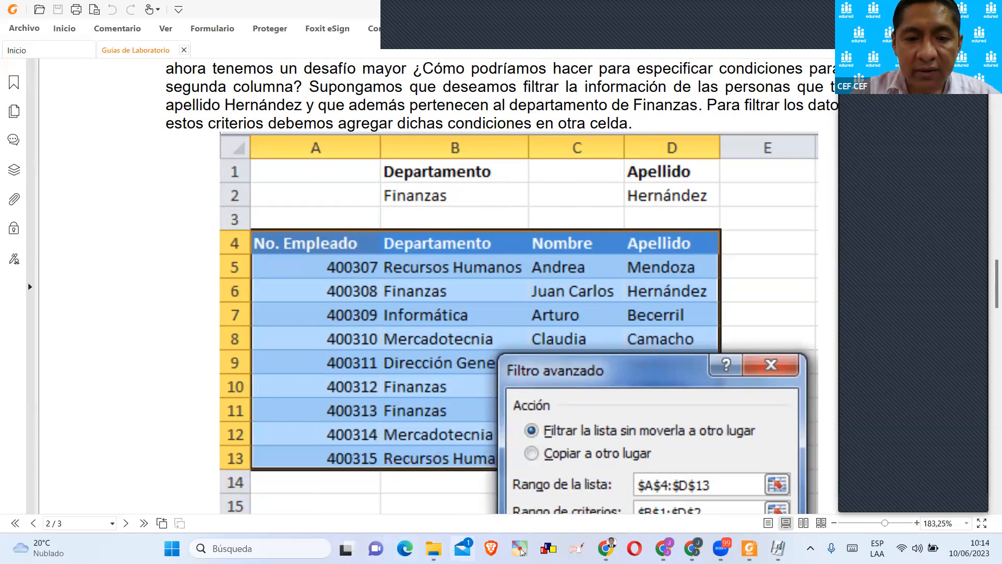
Open 02-TablaDinámica.pdf from the sesión 04 folder and set its page zoom to 150%.
mouse_move(433, 548)
left_click(450, 459)
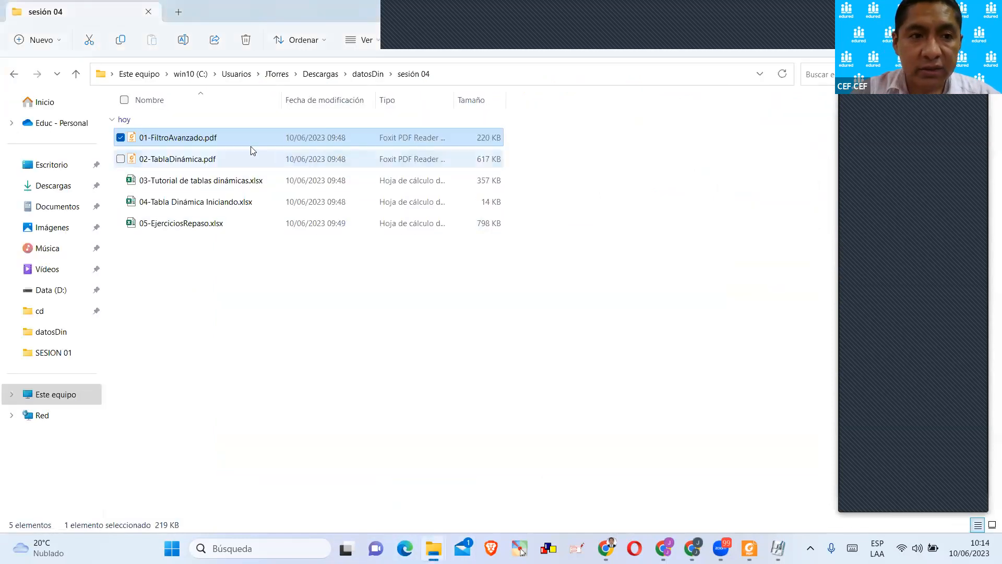
left_click(207, 160)
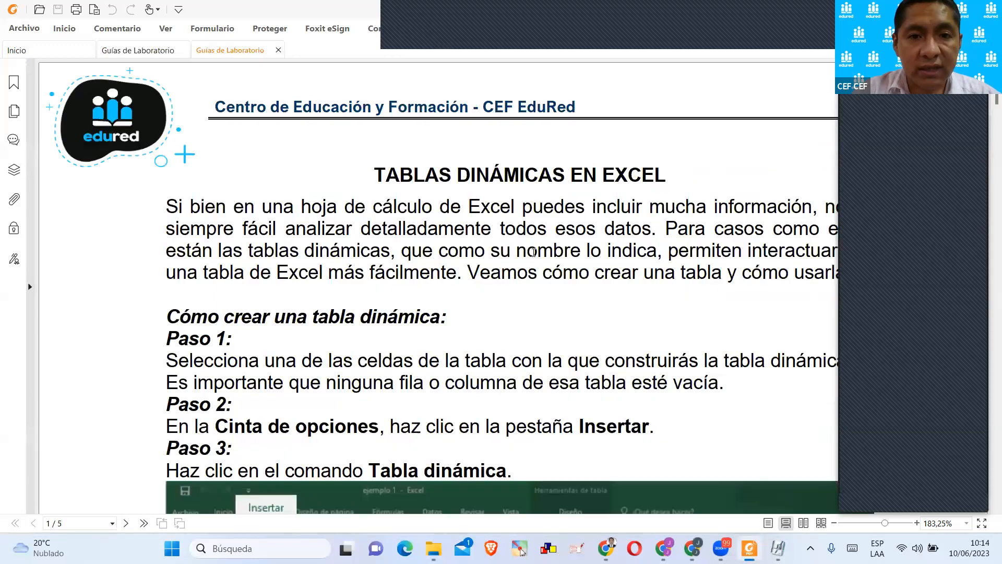
scroll(540, 243, "down", 1)
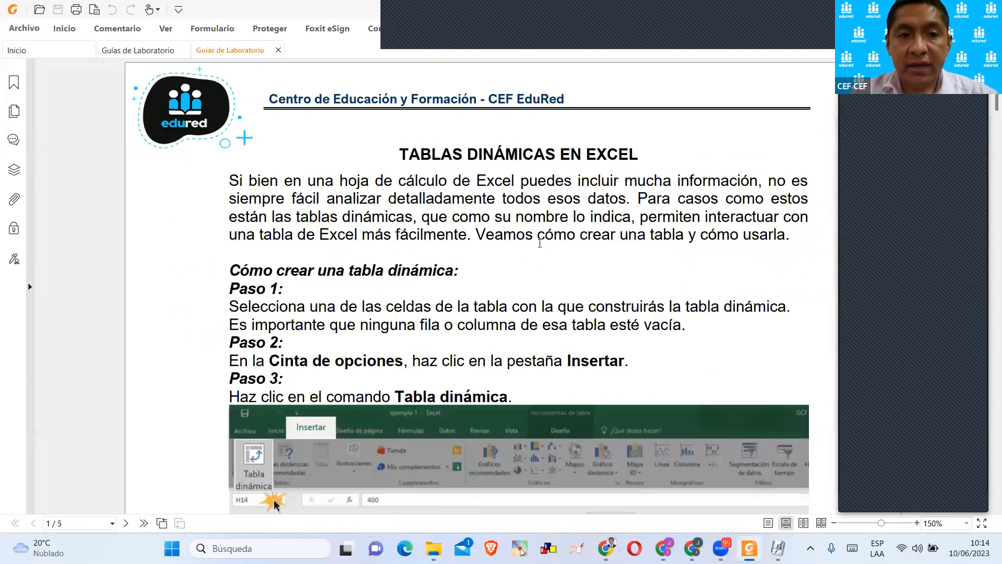
scroll(540, 243, "up", 1)
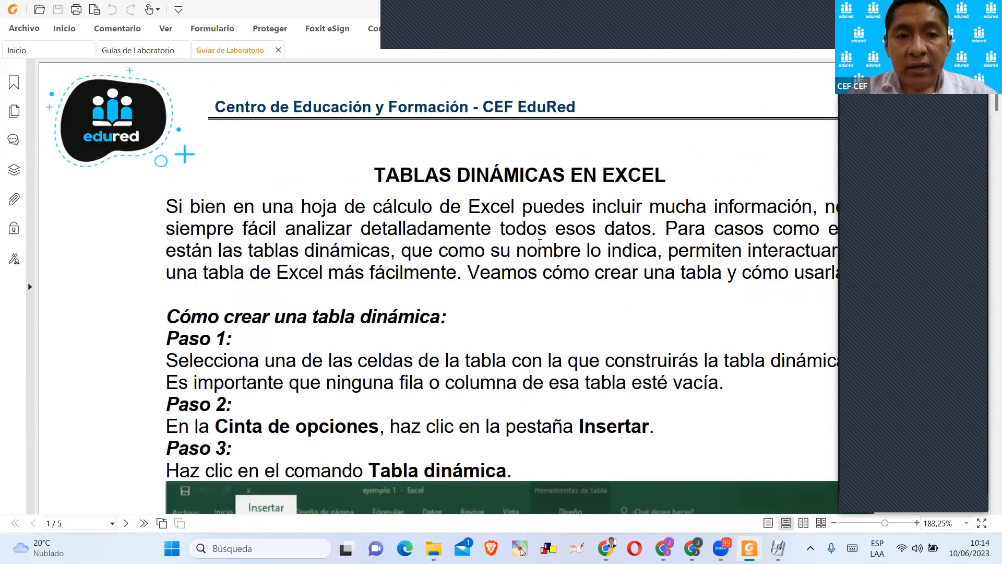
scroll(540, 243, "down", 1)
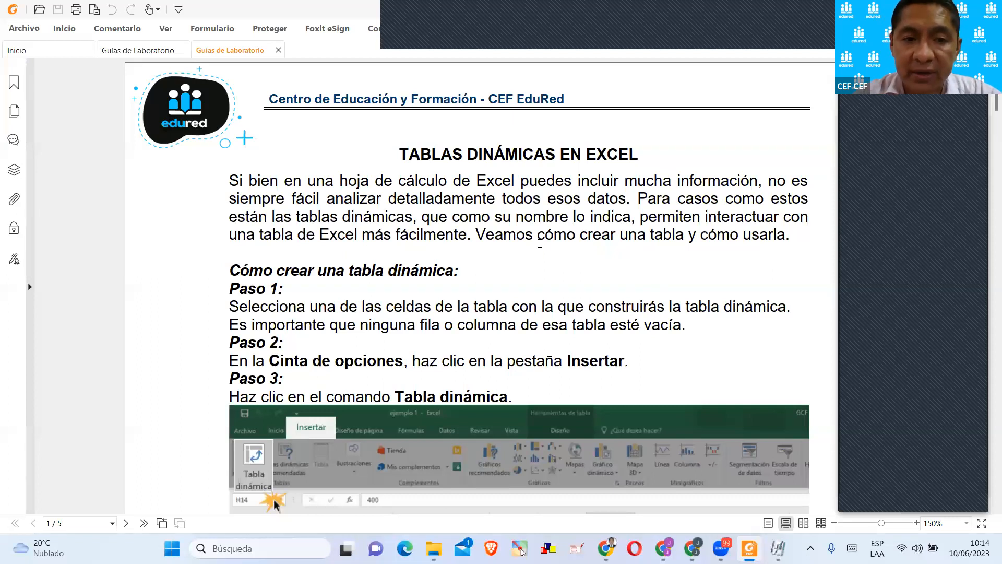
Examine Paso 1 to Paso 4 for creating a pivot table on page 1, including the ribbon and Crear tabla dinámica images.
scroll(521, 348, "down", 3)
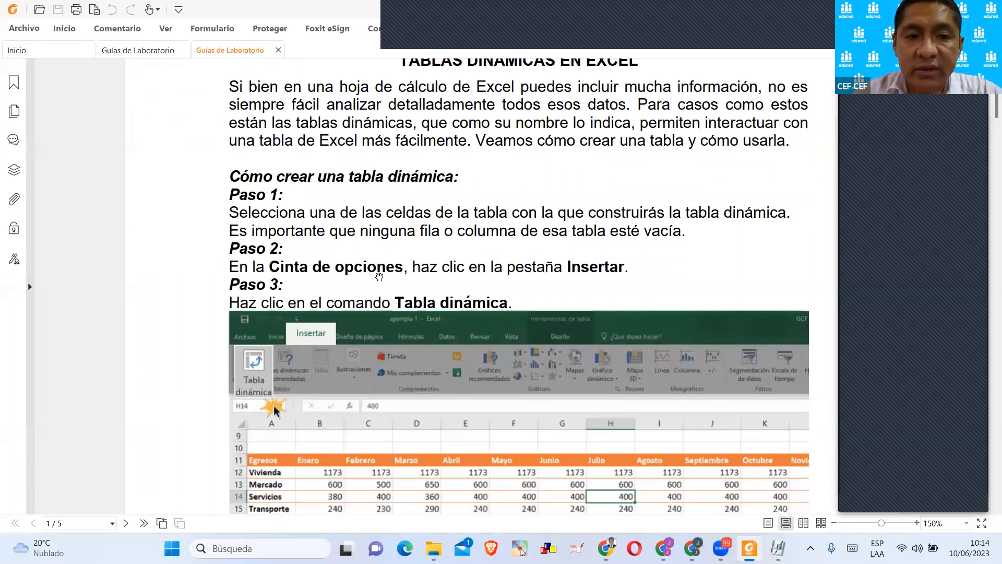
scroll(371, 293, "down", 8)
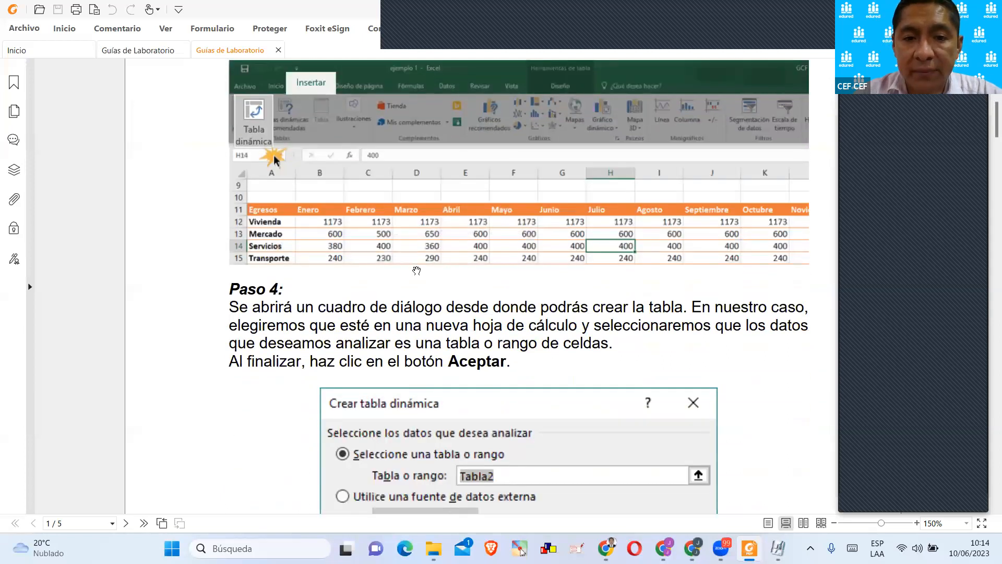
scroll(414, 281, "up", 3)
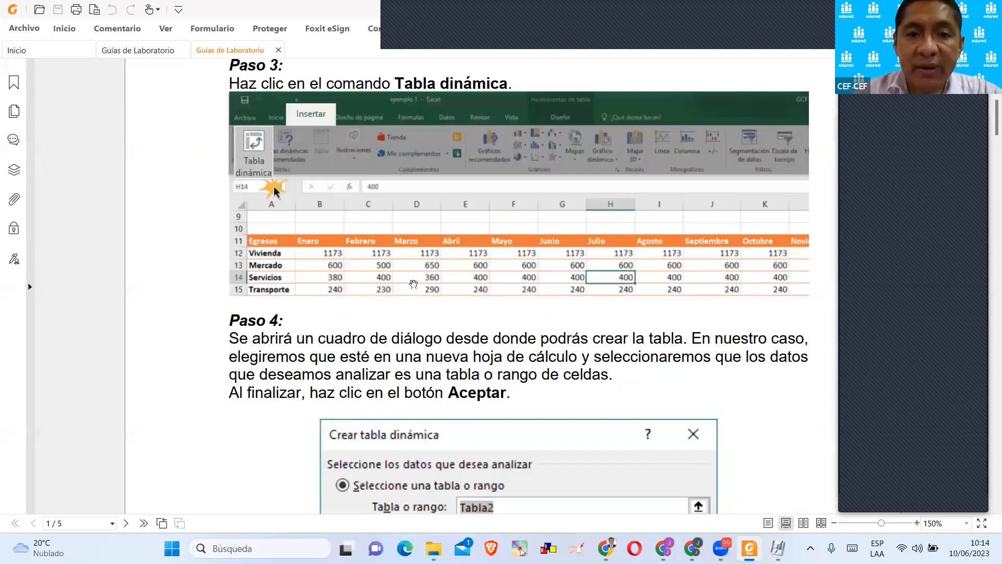
scroll(413, 283, "up", 1)
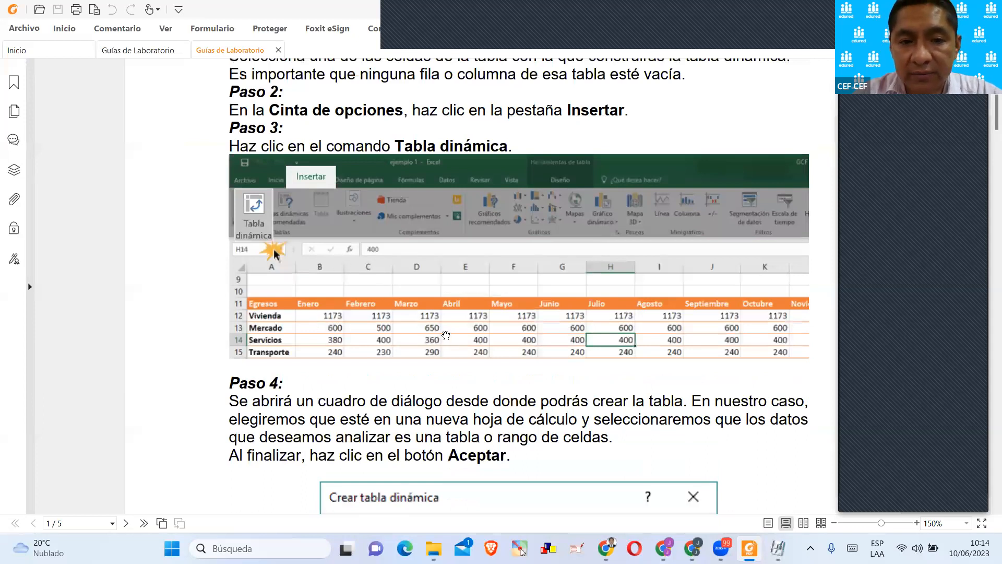
scroll(446, 328, "down", 1)
scroll(446, 328, "up", 2)
scroll(310, 272, "up", 1)
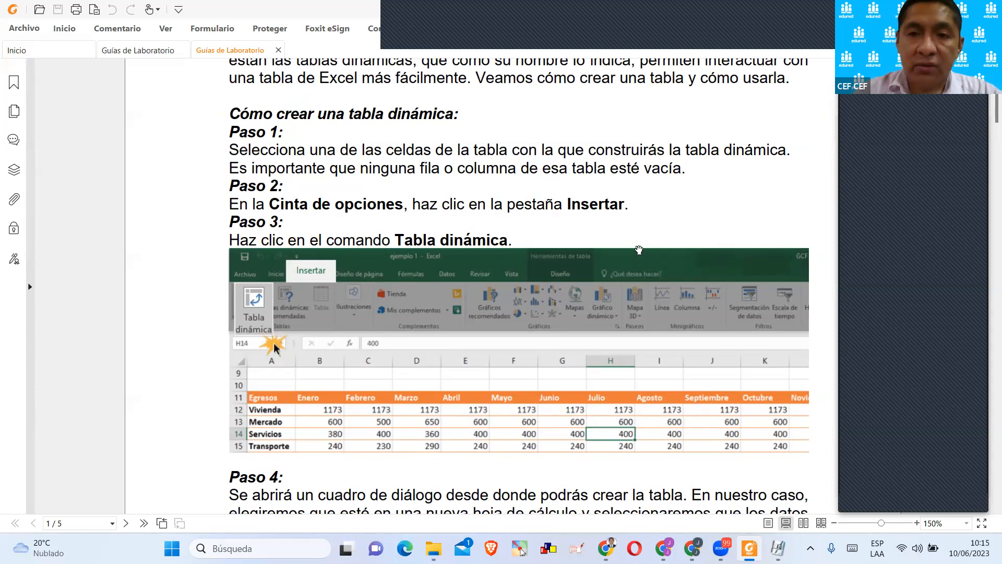
scroll(638, 247, "down", 3)
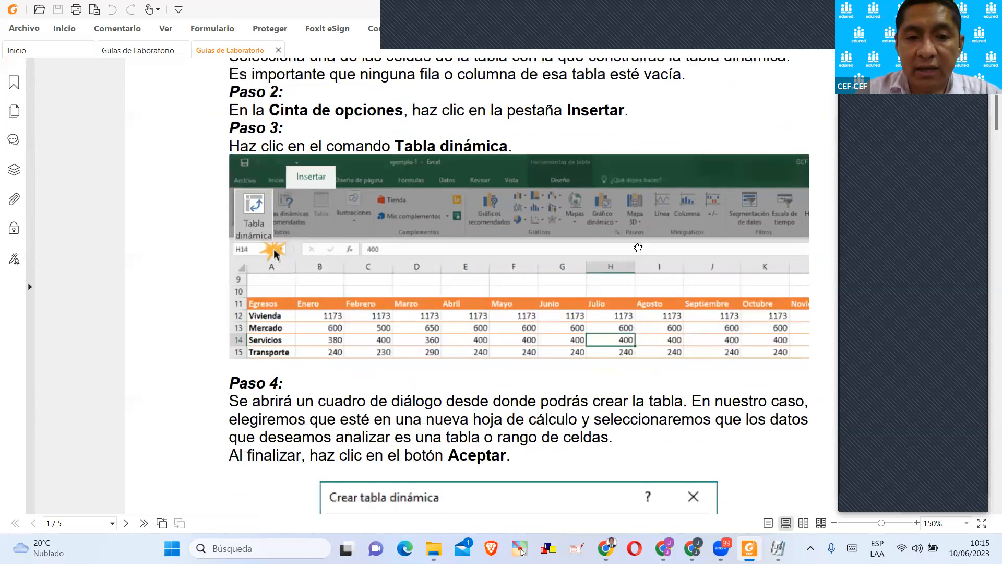
scroll(647, 271, "down", 2)
scroll(649, 277, "up", 2)
scroll(648, 276, "up", 1)
scroll(647, 276, "down", 7)
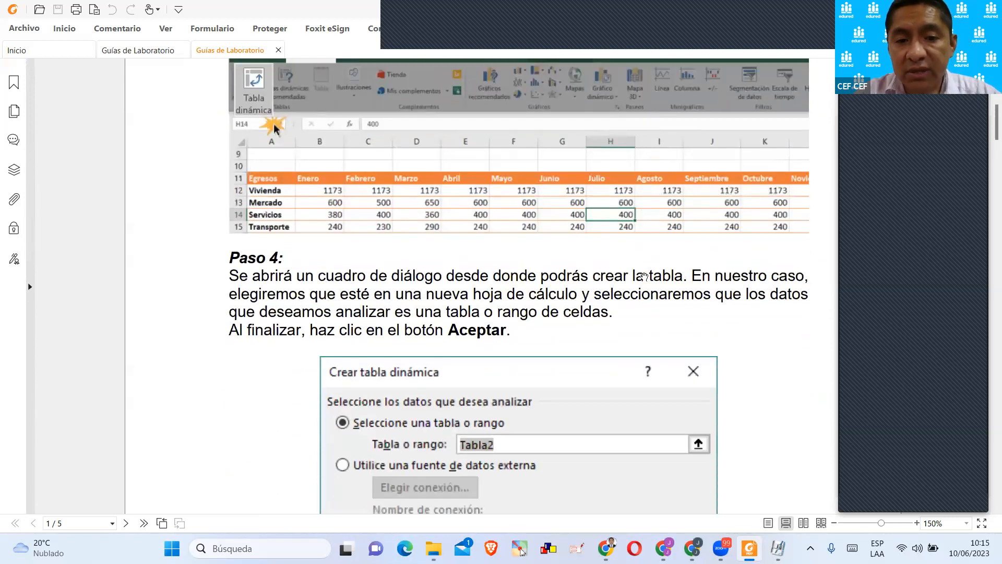
Review the guide's sections on using, updating and deleting a pivot table, from Paso 5 on page 2 to Borrar una tabla dinámica on page 3.
scroll(644, 277, "down", 20)
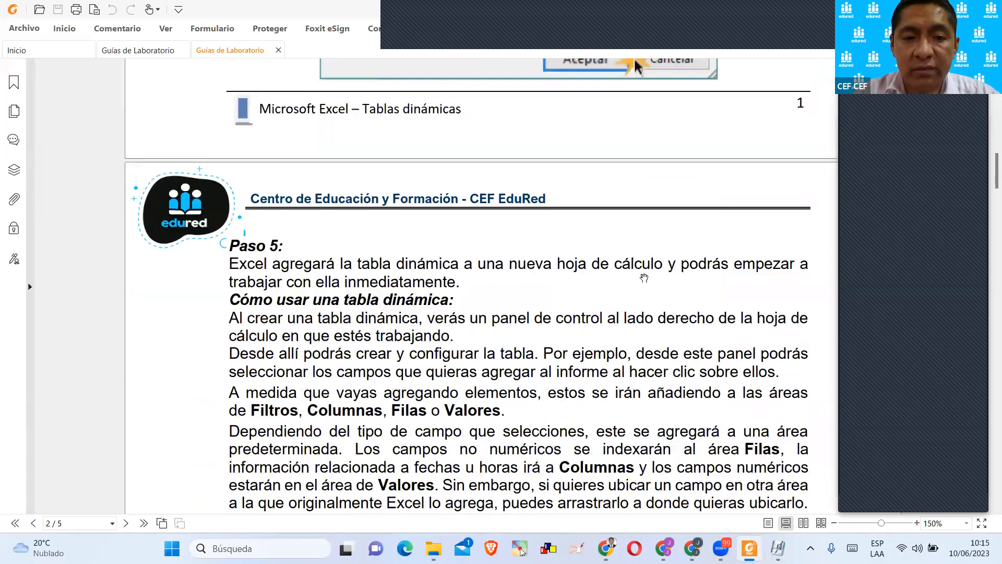
scroll(646, 275, "down", 20)
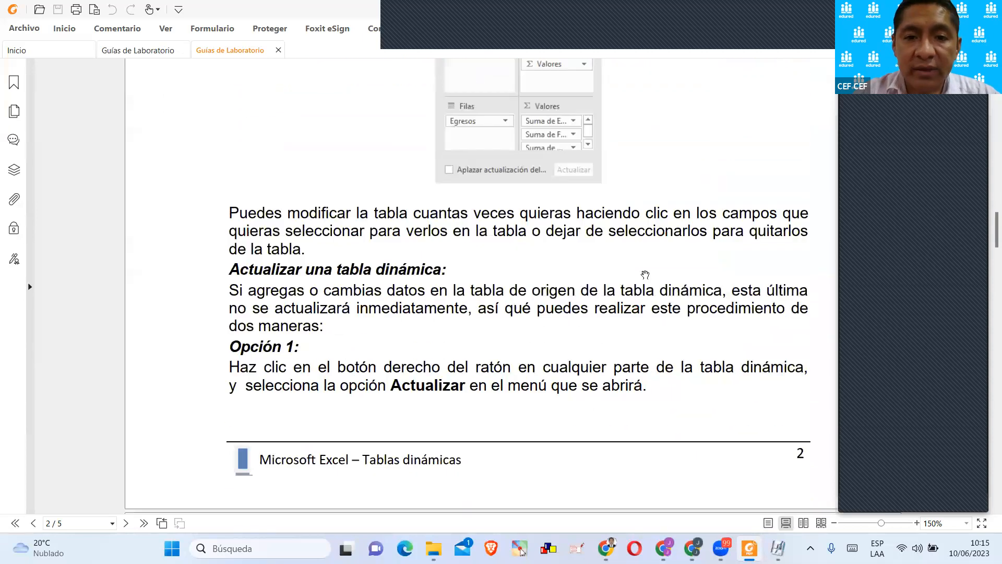
scroll(645, 273, "down", 20)
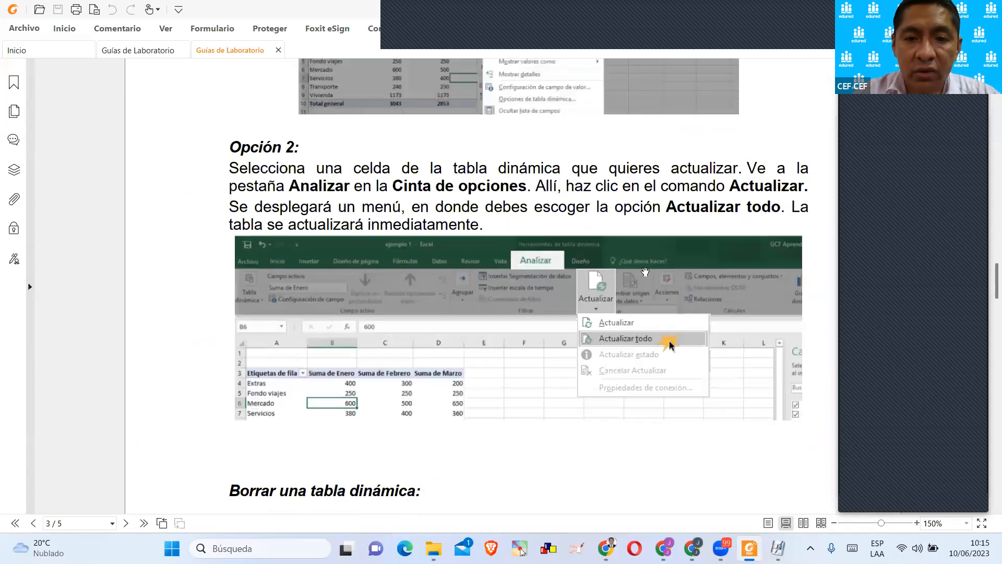
scroll(645, 271, "down", 6)
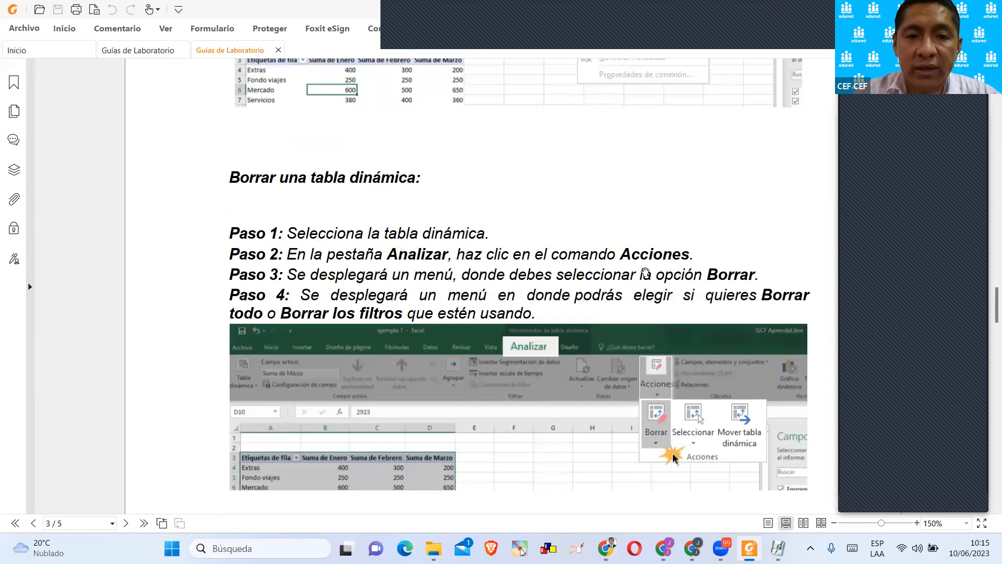
scroll(646, 273, "up", 9)
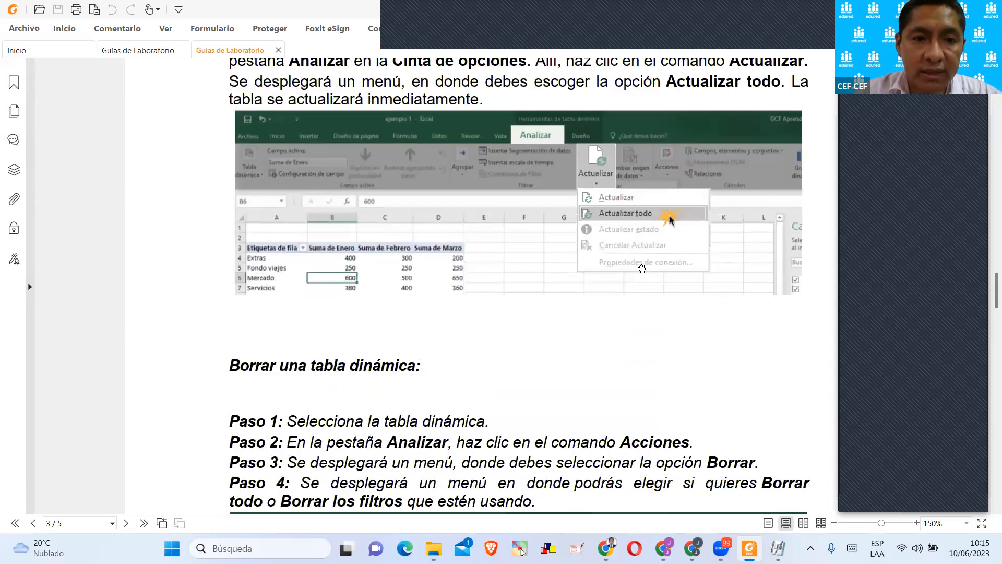
scroll(642, 268, "down", 3)
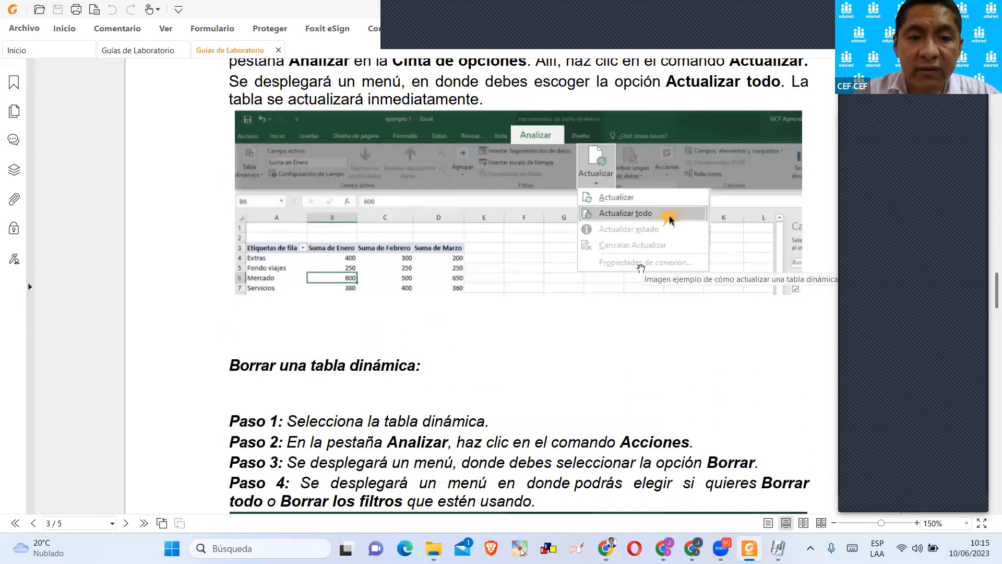
scroll(523, 249, "down", 4)
scroll(413, 246, "down", 1)
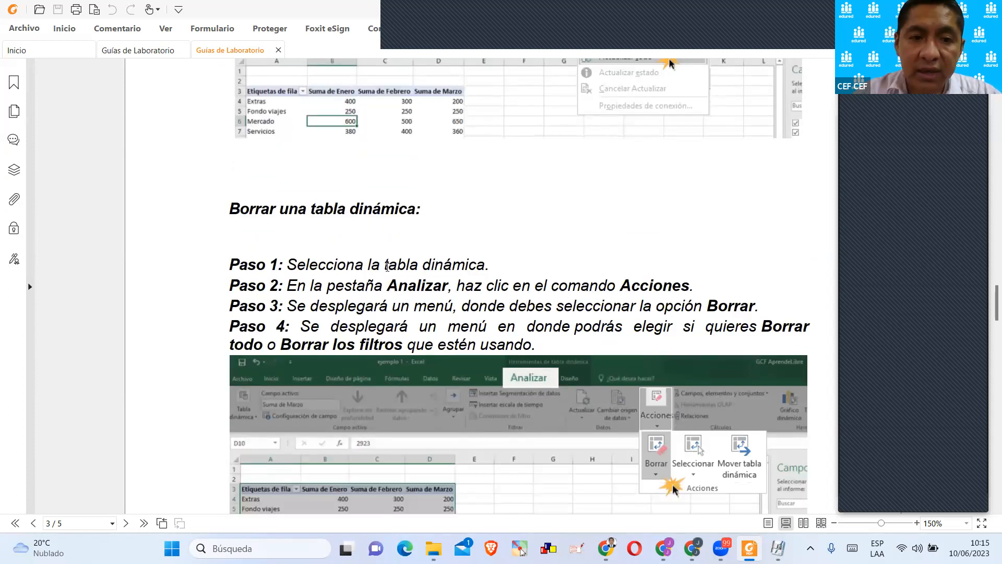
Point out Analizar, Acciones and Borrar by selecting their text in the pivot table deletion steps, and view the illustration below.
left_click_drag(388, 285, 398, 285)
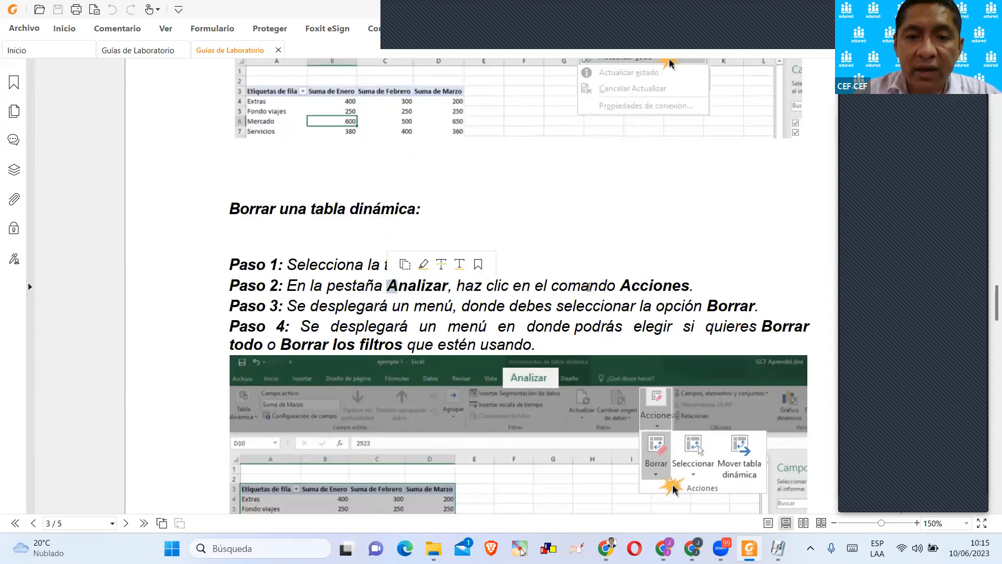
left_click_drag(620, 285, 694, 286)
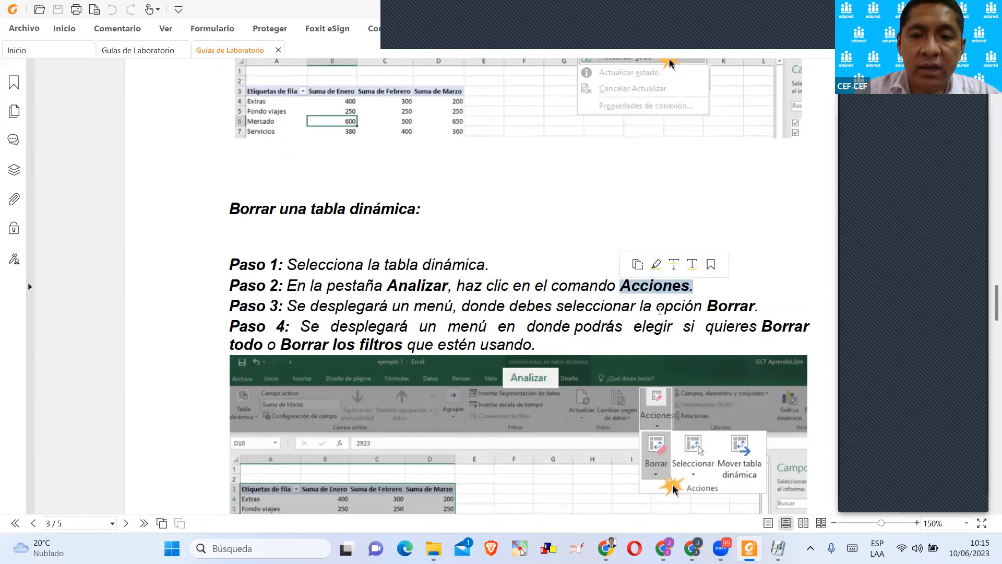
left_click_drag(707, 306, 734, 306)
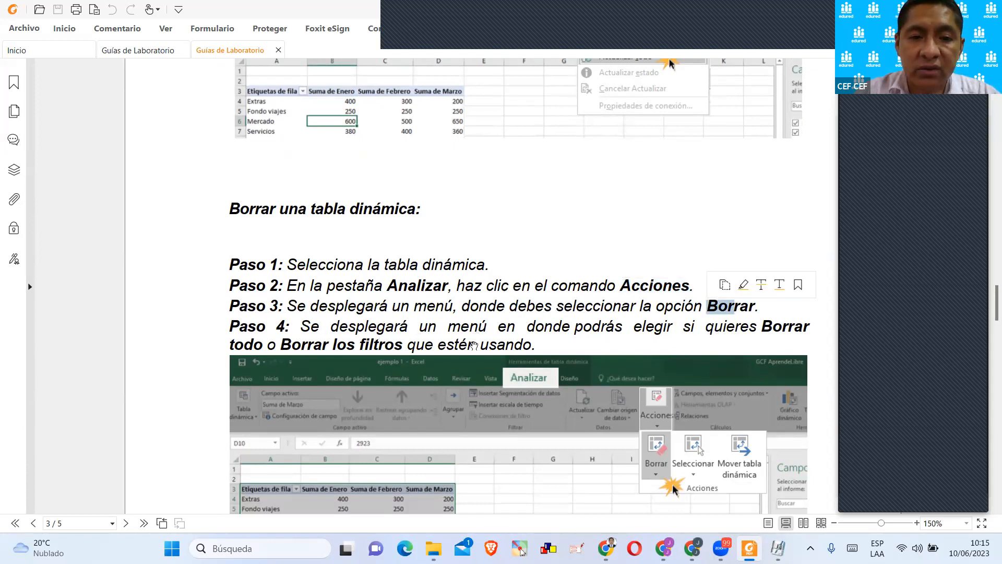
scroll(472, 347, "down", 2)
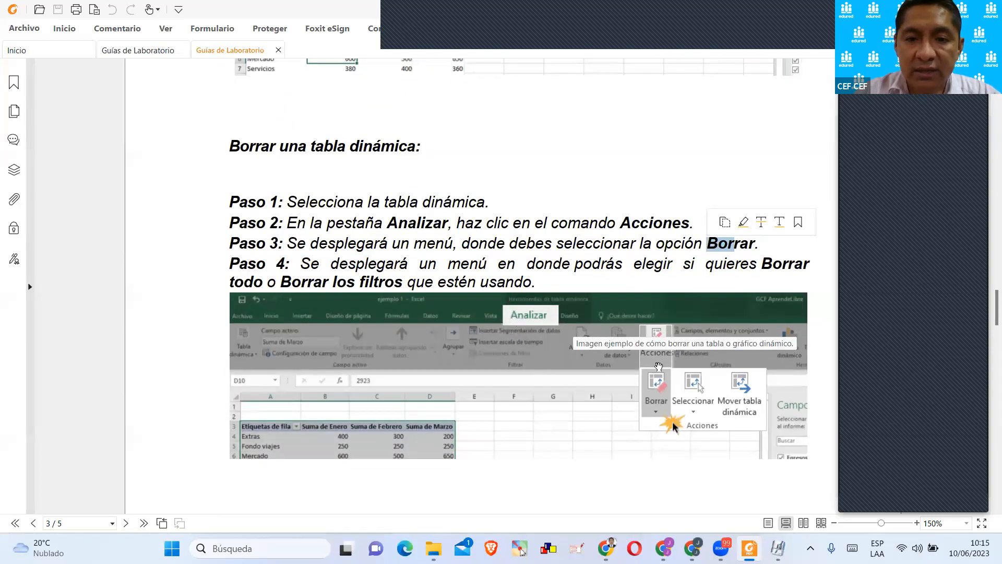
Select the LOS GRÁFICOS DINÁMICOS EN EXCEL heading on page 4 and review the steps for creating a pivot chart.
scroll(662, 423, "down", 10)
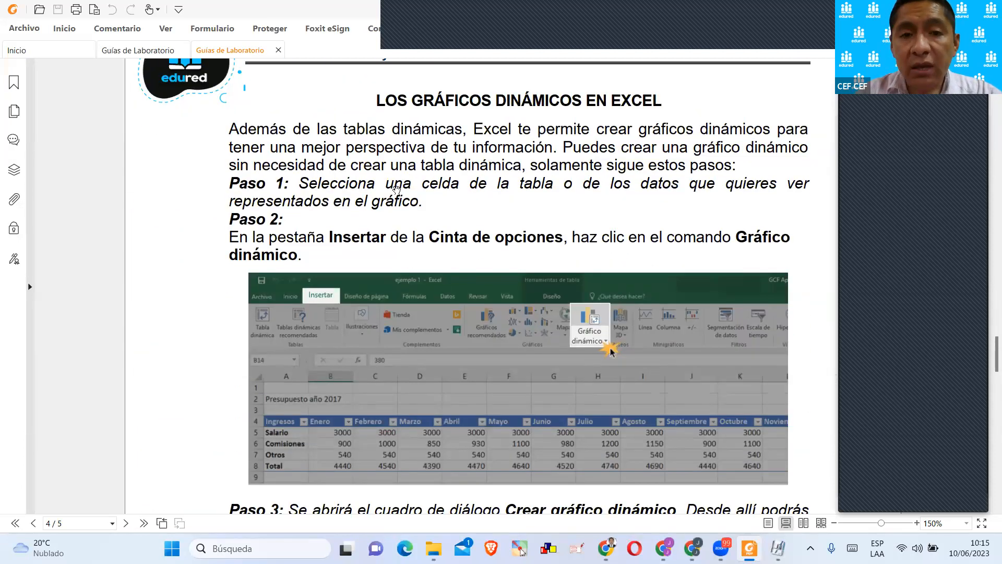
left_click_drag(380, 99, 662, 102)
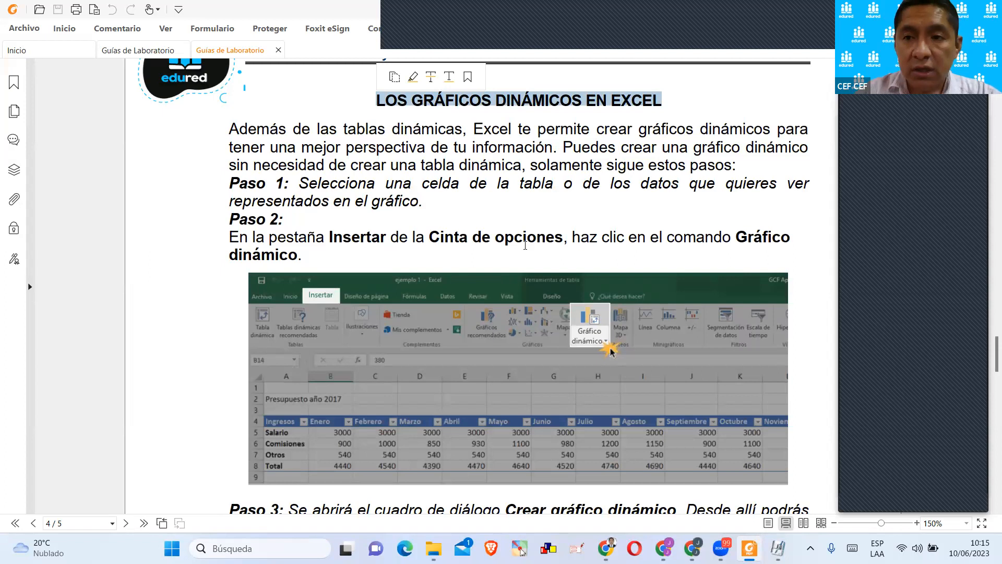
scroll(516, 257, "down", 12)
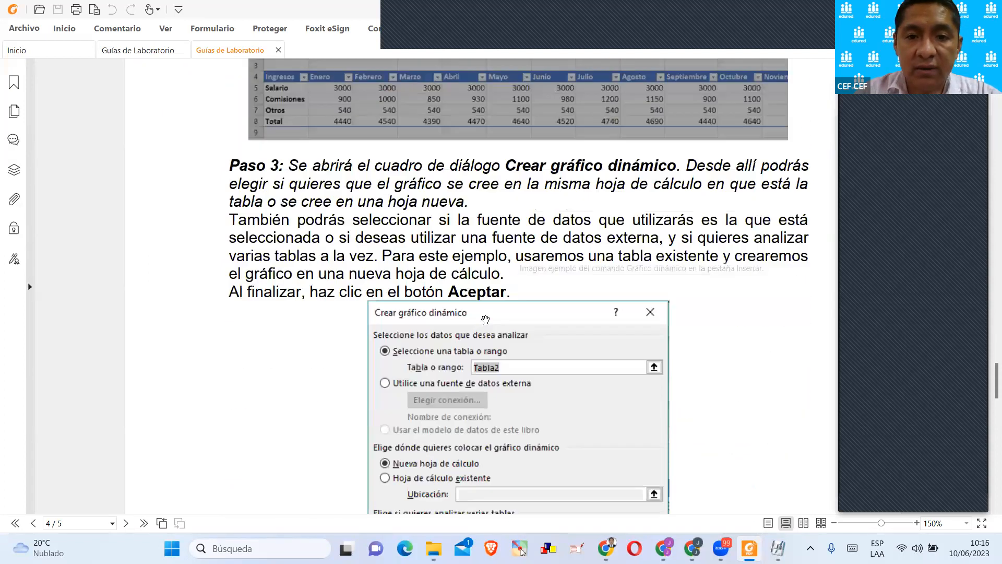
scroll(486, 321, "down", 8)
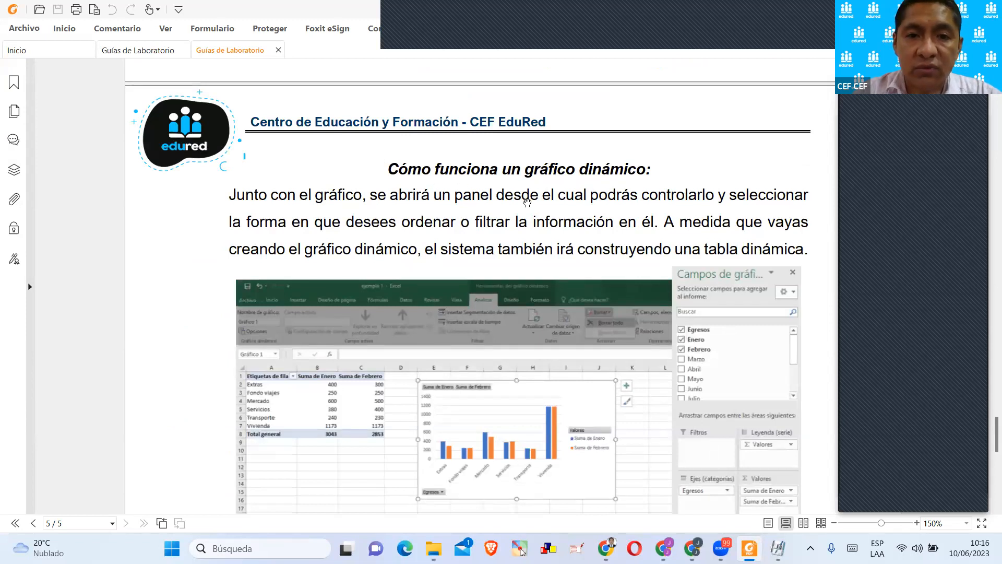
Review the page 5 sections on how a pivot chart works and how to delete one, through to the guide's end.
scroll(527, 188, "down", 2)
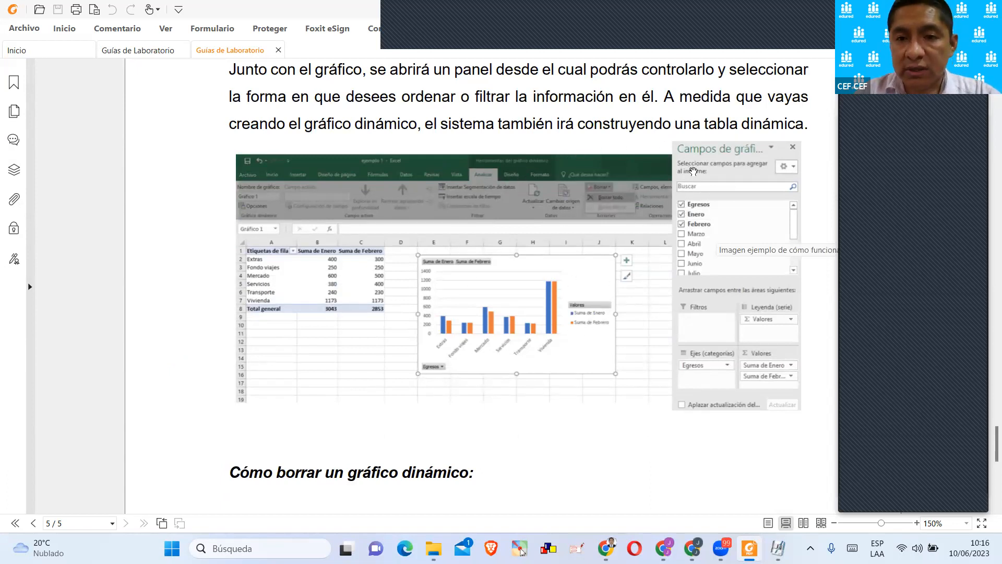
scroll(572, 276, "down", 4)
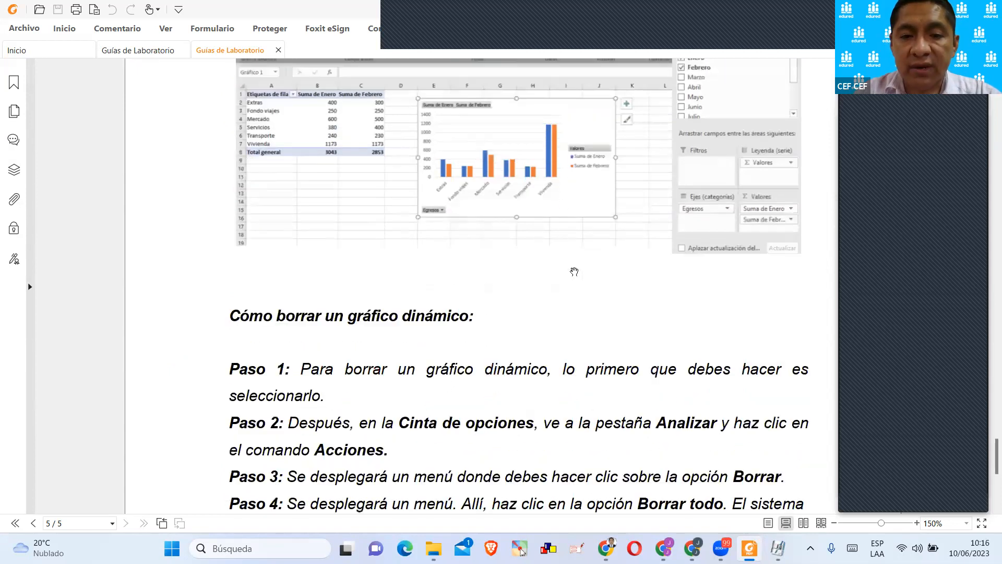
scroll(572, 277, "down", 4)
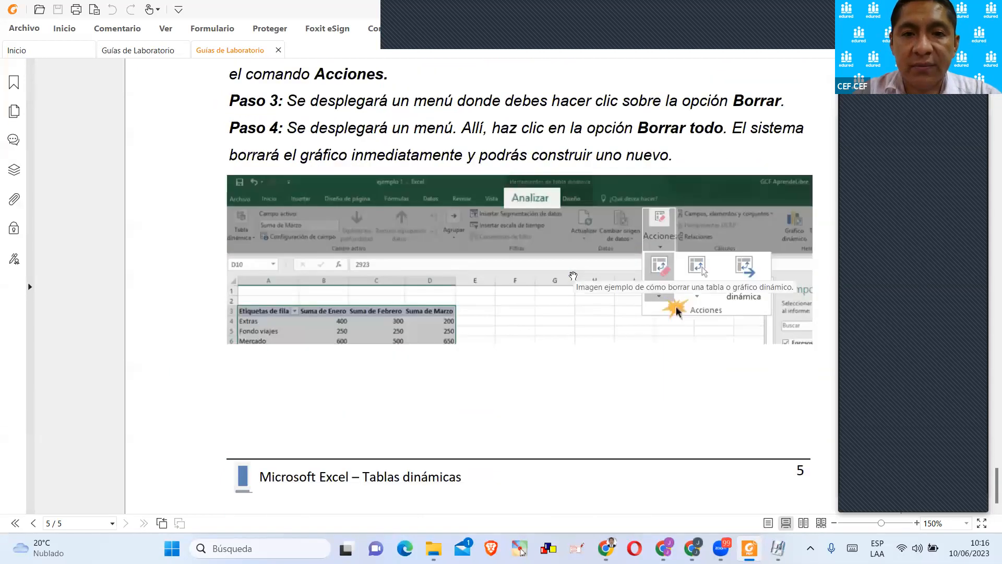
scroll(573, 276, "down", 1)
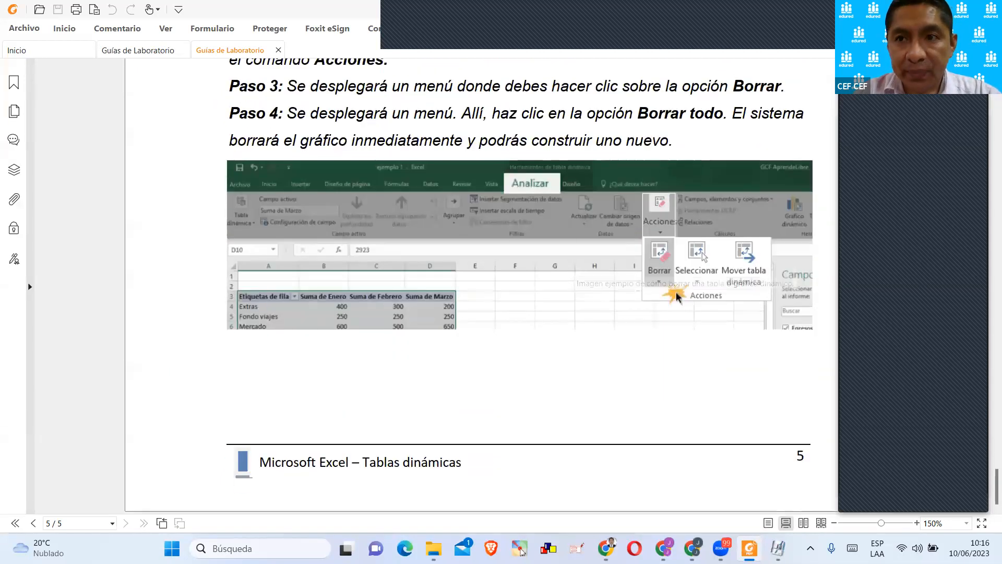
Return to the sesión 04 folder in File Explorer and select the file 03-Tutorial de tablas dinámicas.xlsx.
mouse_move(432, 543)
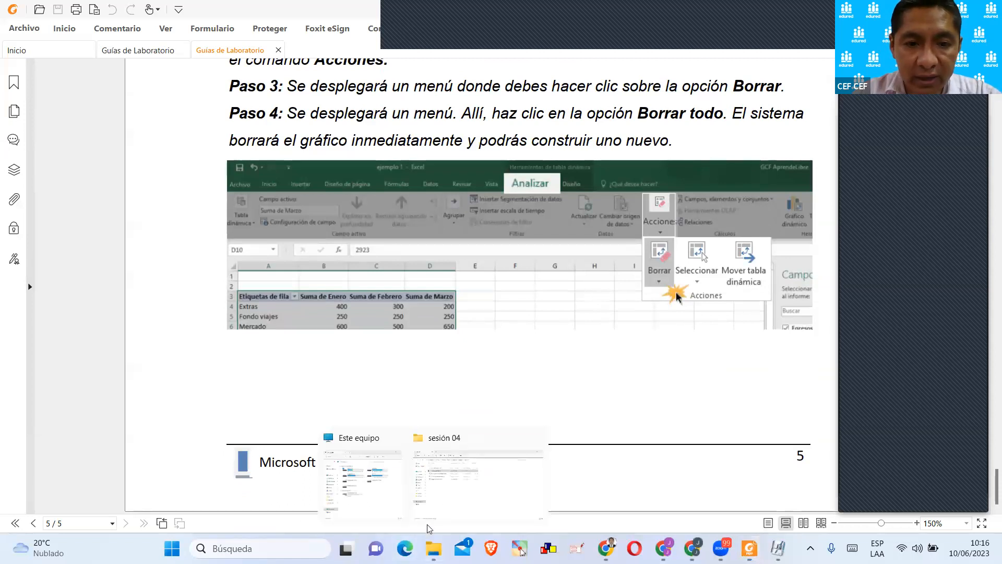
left_click(436, 488)
left_click(208, 185)
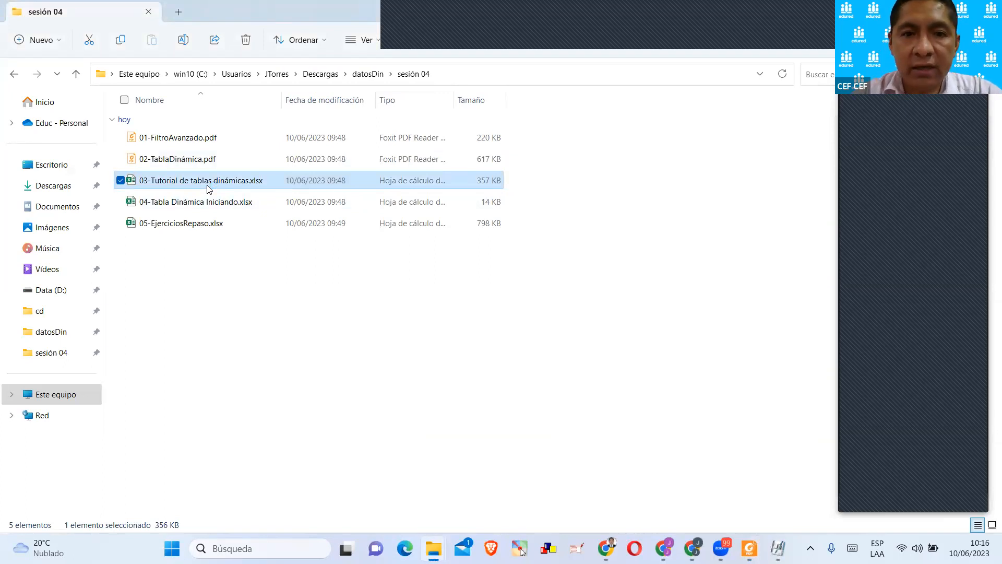
Open the workbook 03-Tutorial de tablas dinámicas.xlsx with editing enabled and start the tutorial from its welcome sheet.
double_click(207, 185)
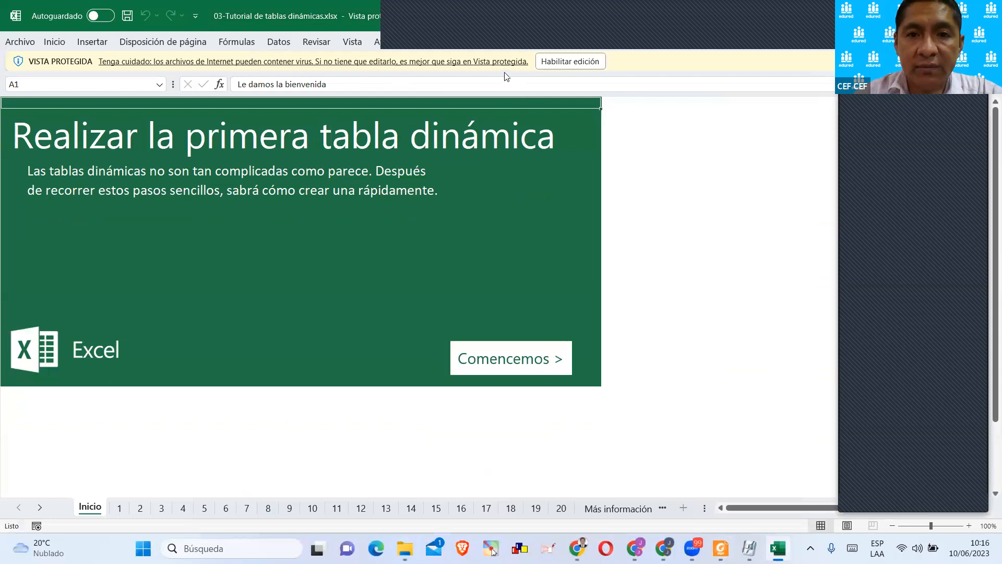
left_click(549, 62)
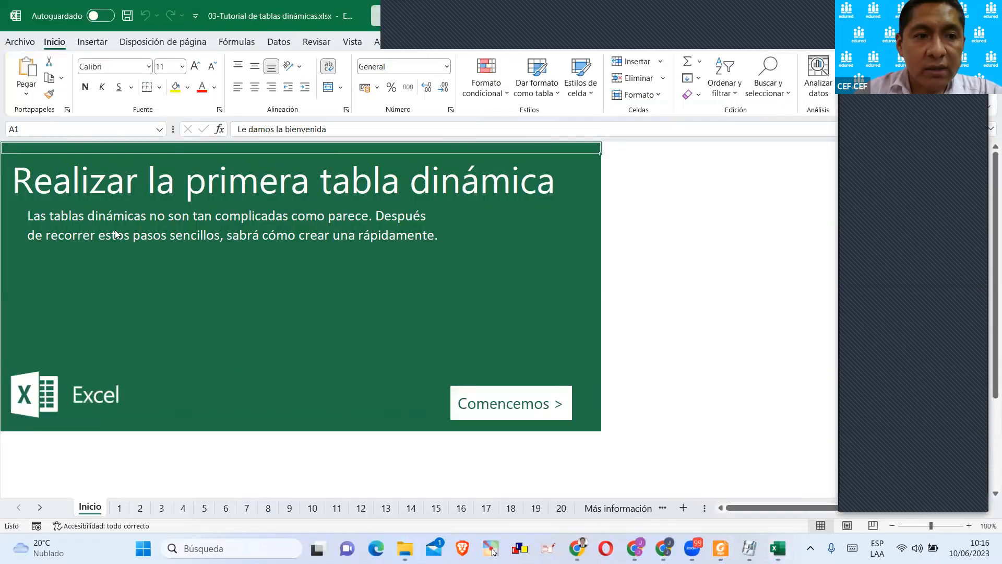
left_click(79, 213)
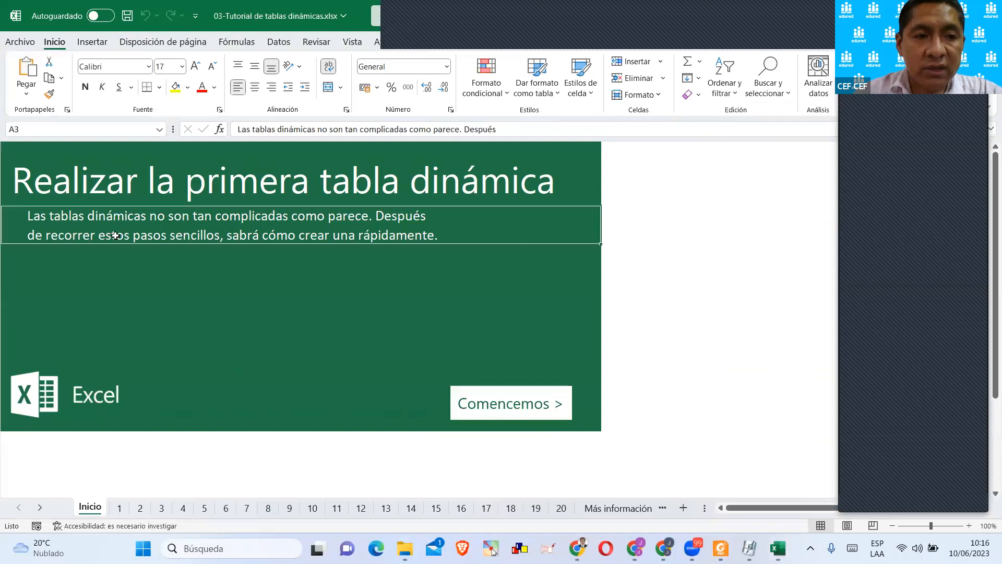
left_click(202, 274)
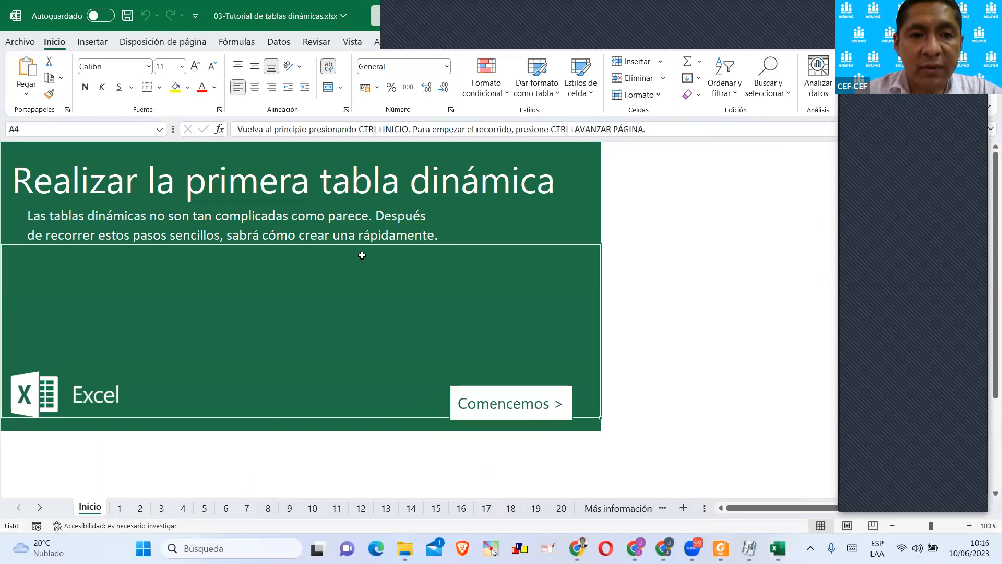
left_click(377, 235)
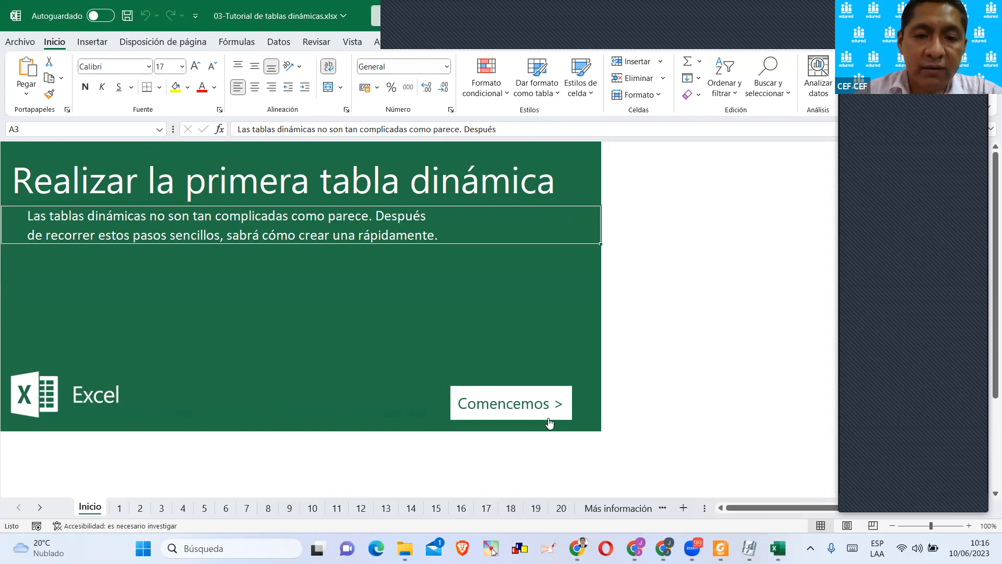
left_click(498, 401)
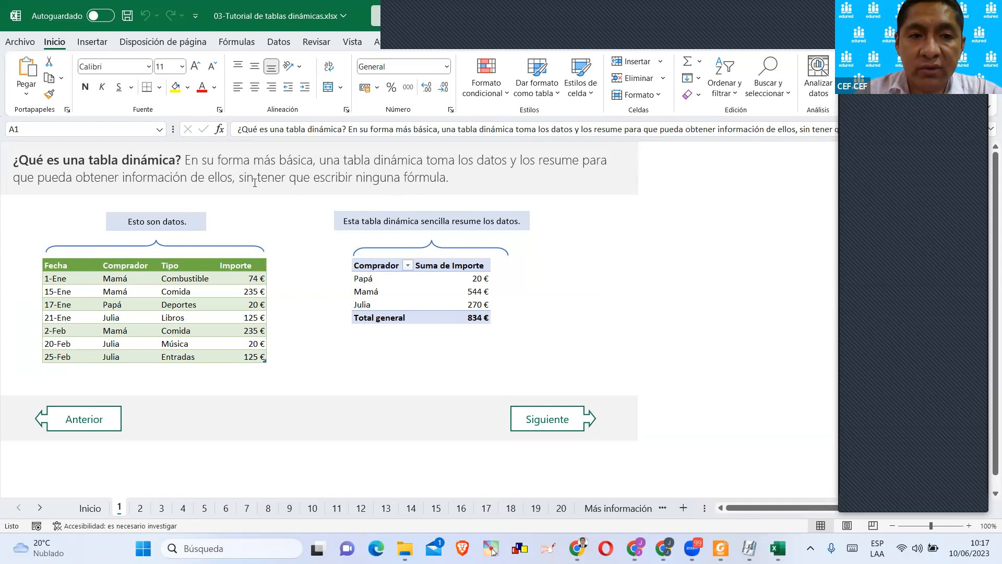
Format the phrase "sin tener que escribir ninguna fórmula." in the heading of sheet 1 as bold red text.
left_click_drag(239, 177, 437, 178)
left_click(202, 87)
left_click(289, 226)
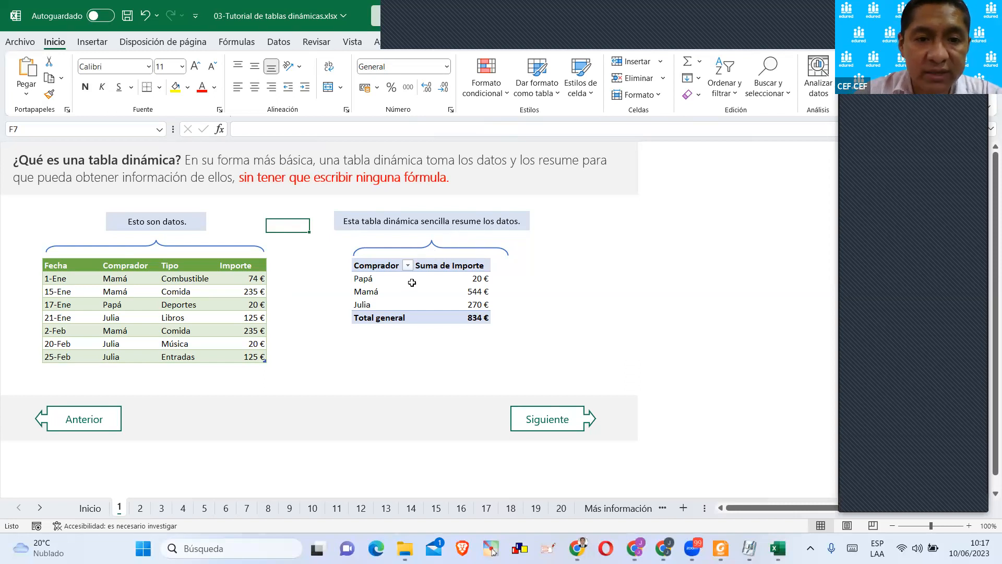
Compare the source data with the summary pivot table by pointing out entries for Papá, Mamá and Julia.
left_click(119, 308)
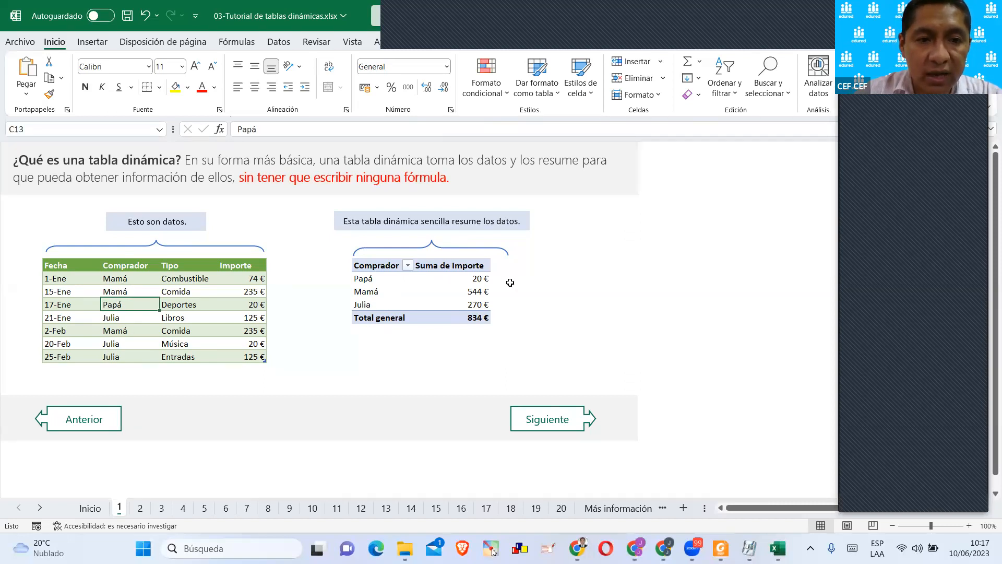
mouse_move(479, 289)
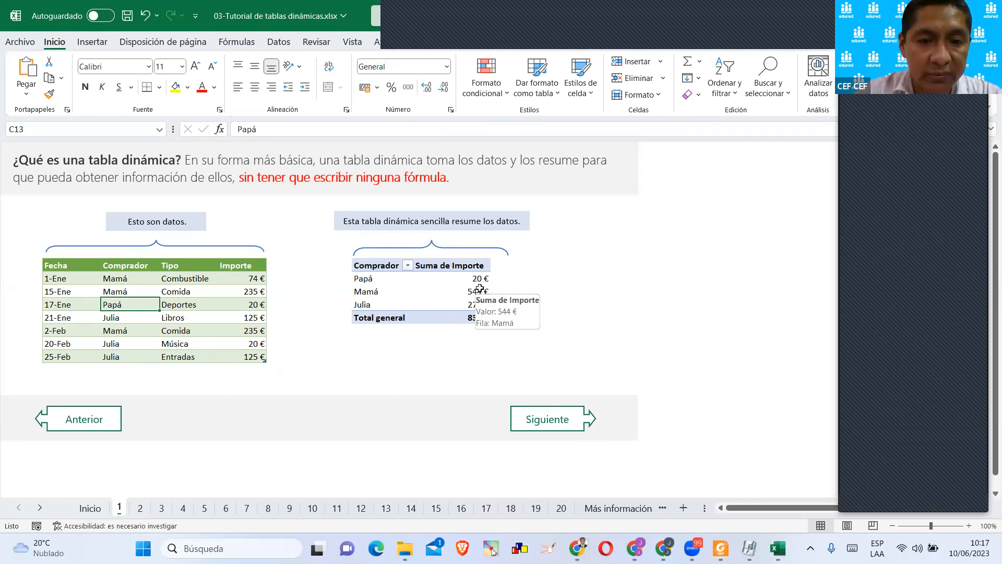
left_click(84, 275)
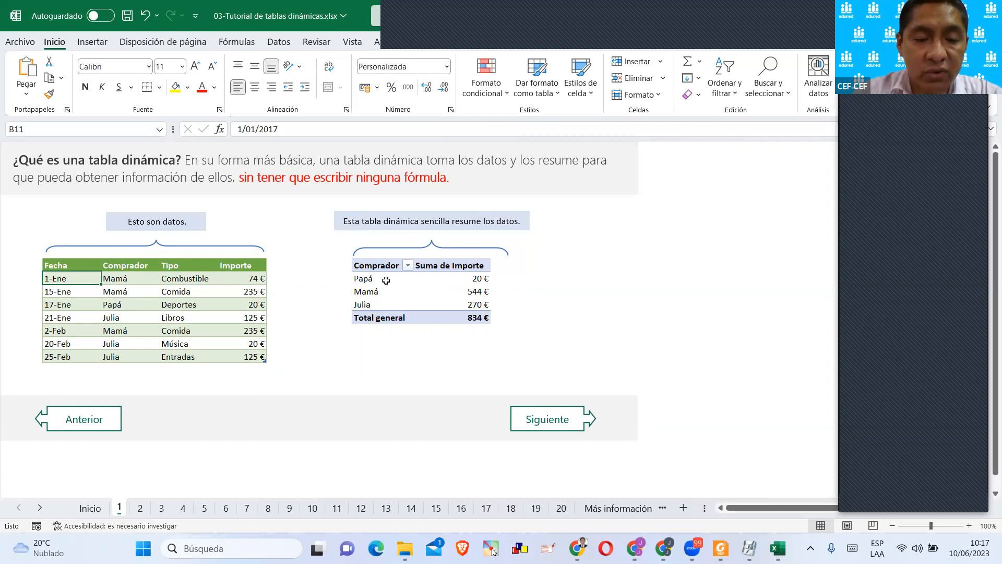
left_click(361, 280)
left_click(380, 280)
left_click(380, 293)
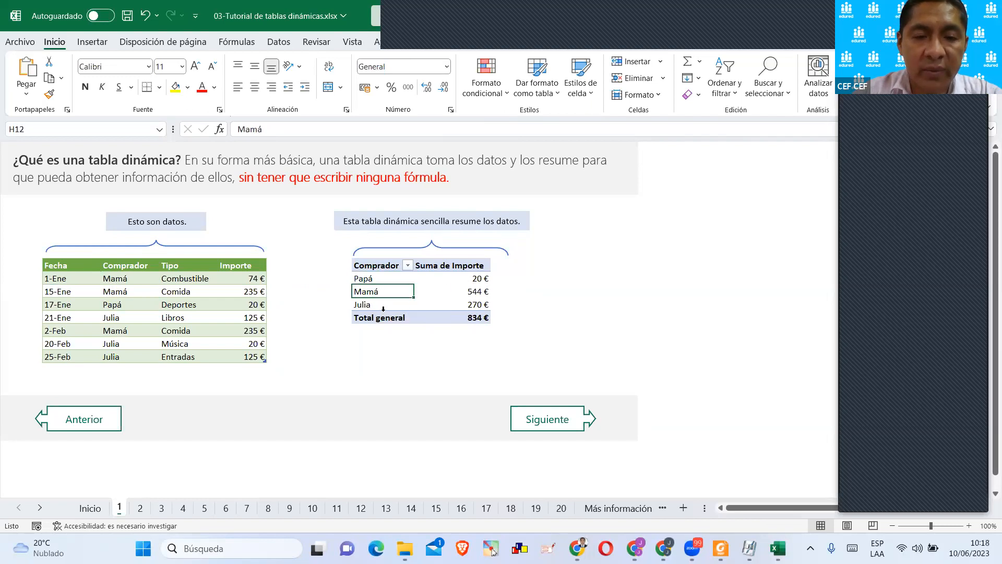
left_click(387, 308)
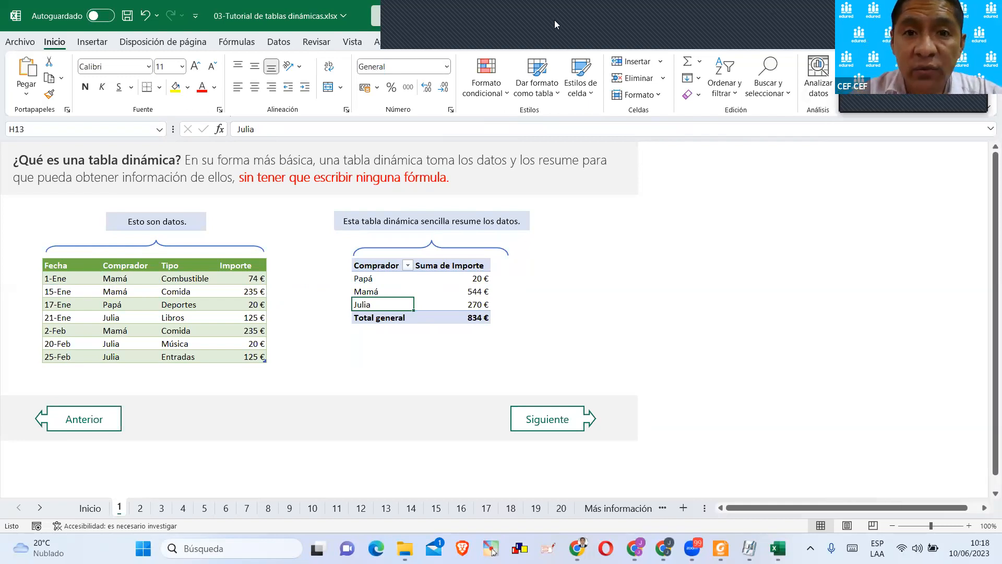
left_click(528, 22)
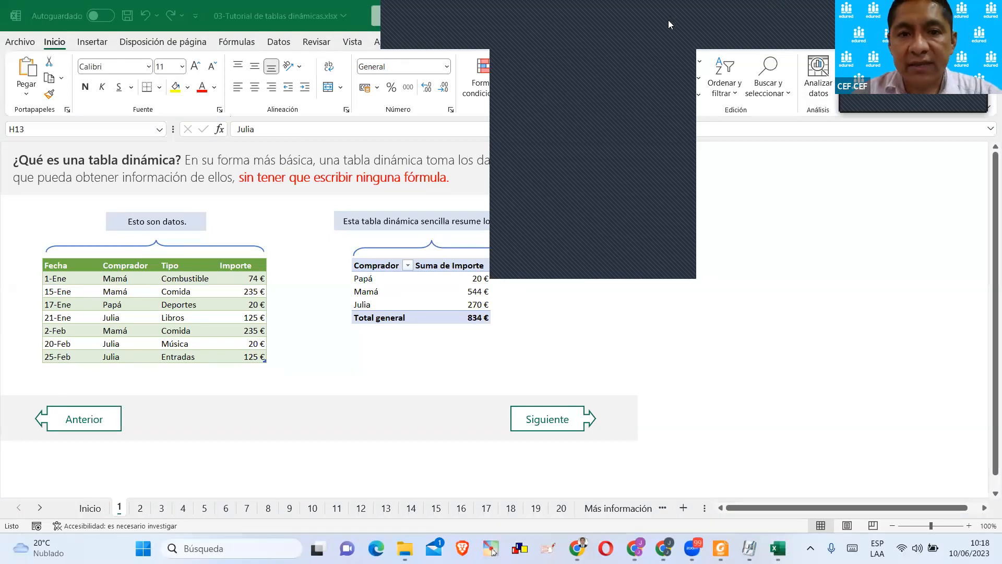
left_click(557, 261)
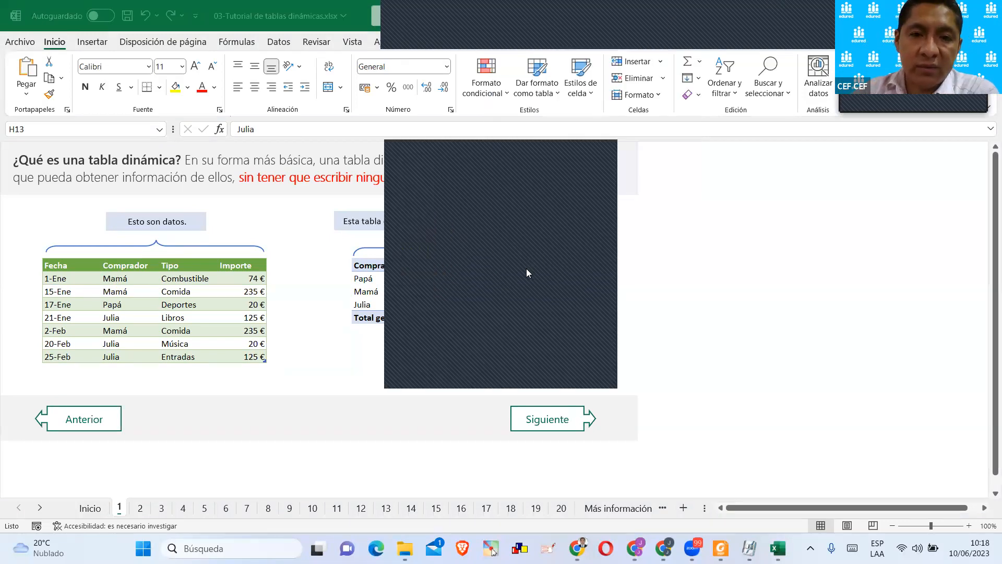
left_click(593, 159)
left_click(593, 312)
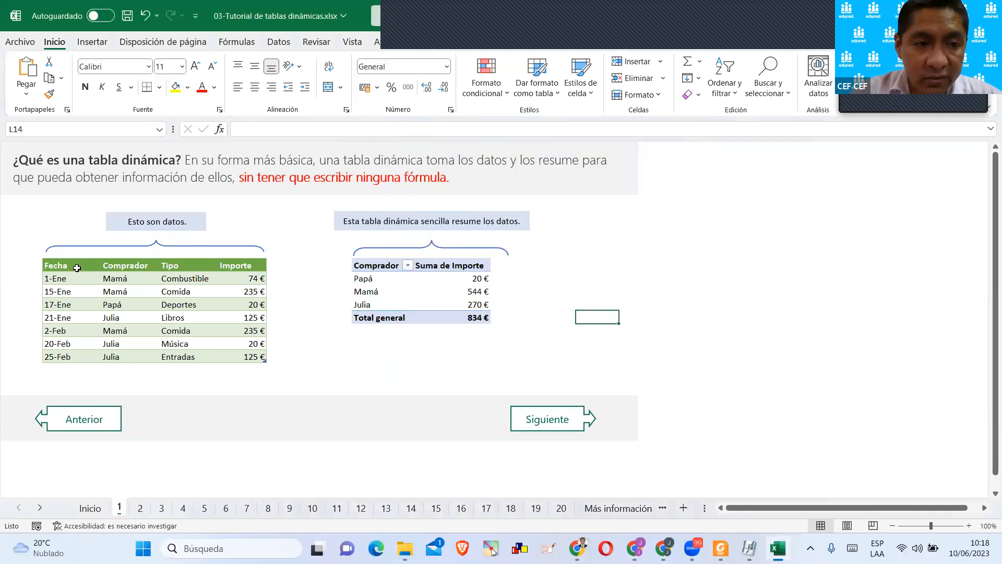
Select the source data from Fecha to Importe and inspect the name assigned to it in the table design properties.
left_click_drag(68, 265, 239, 355)
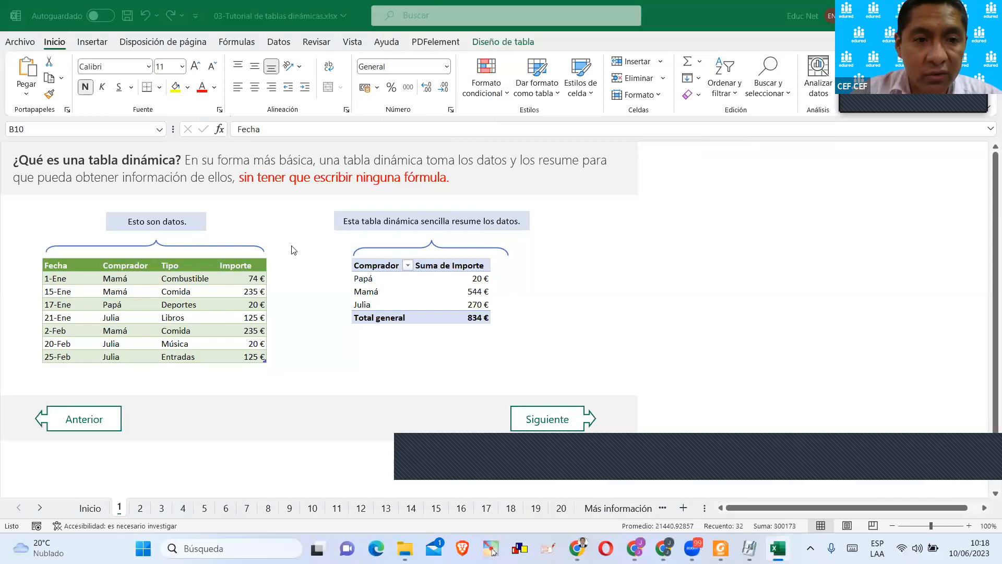
left_click(242, 278)
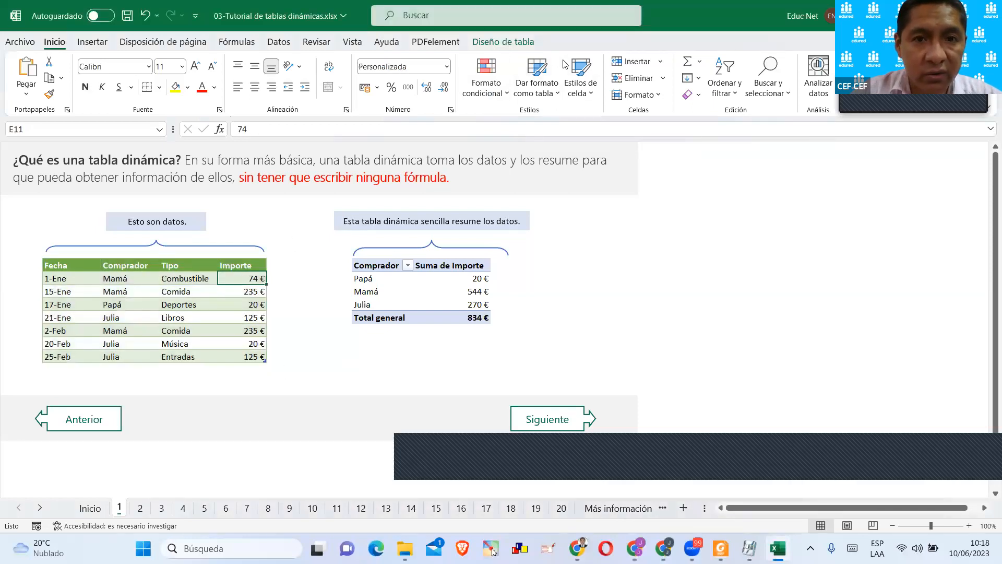
left_click(511, 44)
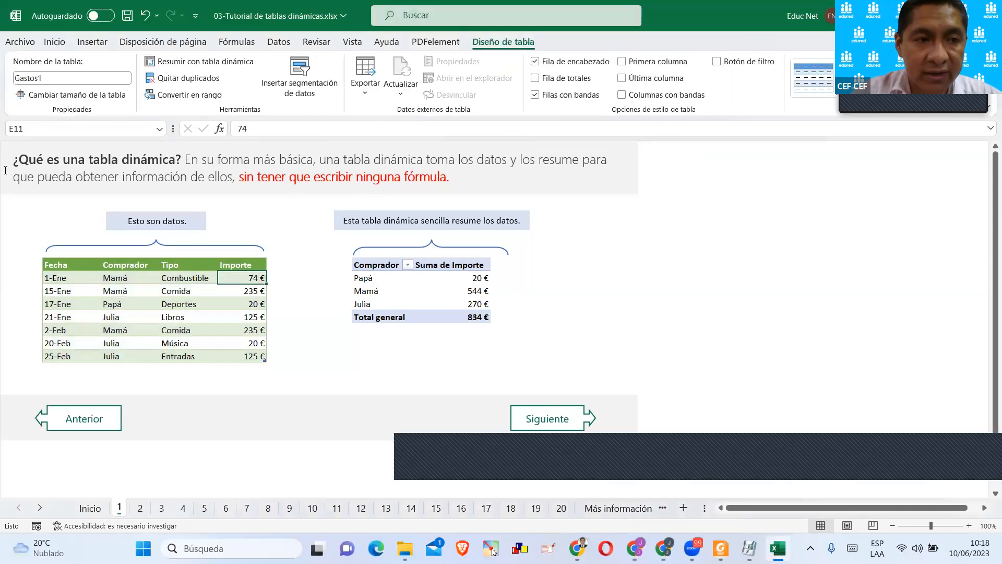
left_click(67, 83)
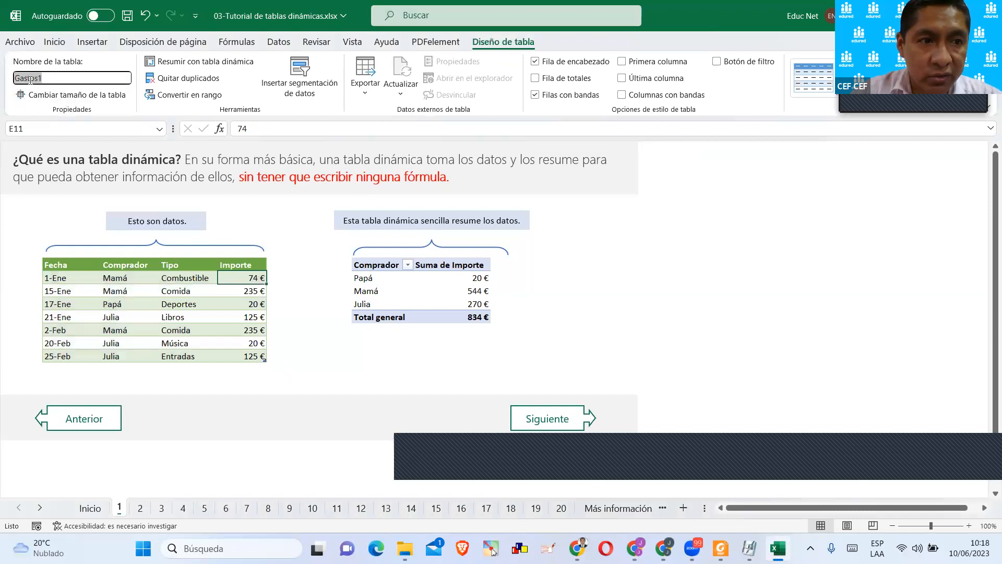
left_click(111, 277)
left_click_drag(57, 266, 224, 349)
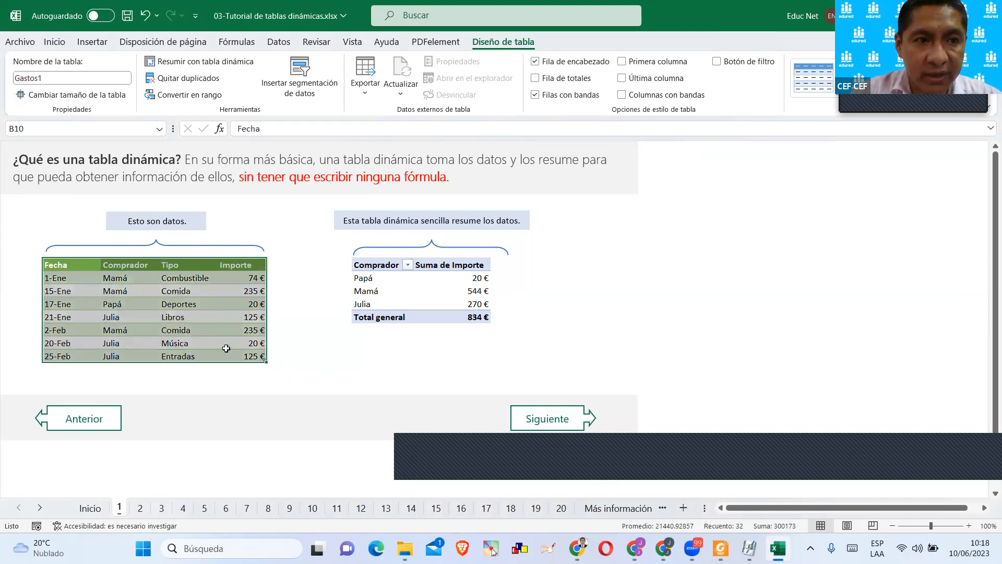
left_click(87, 46)
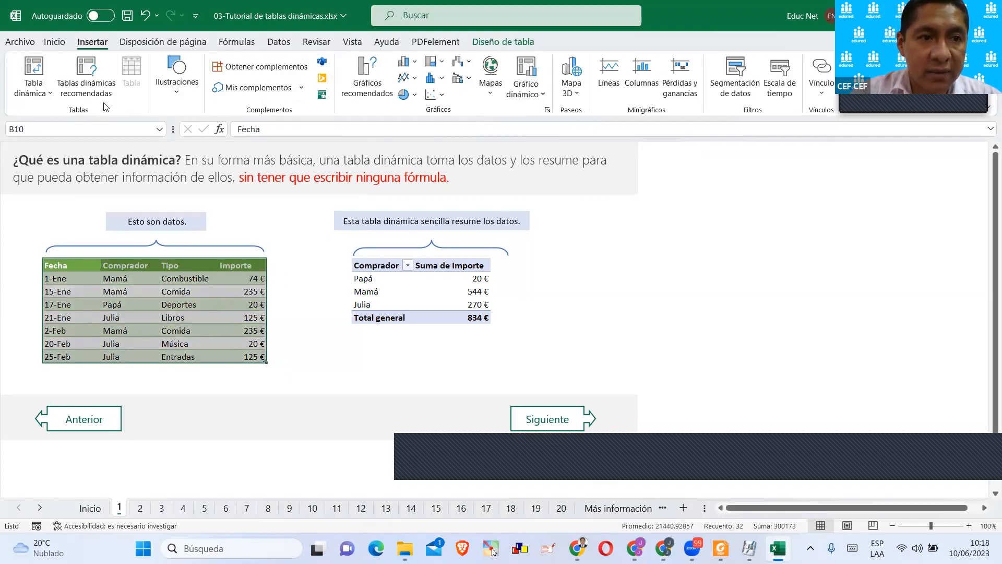
left_click(501, 43)
double_click(38, 79)
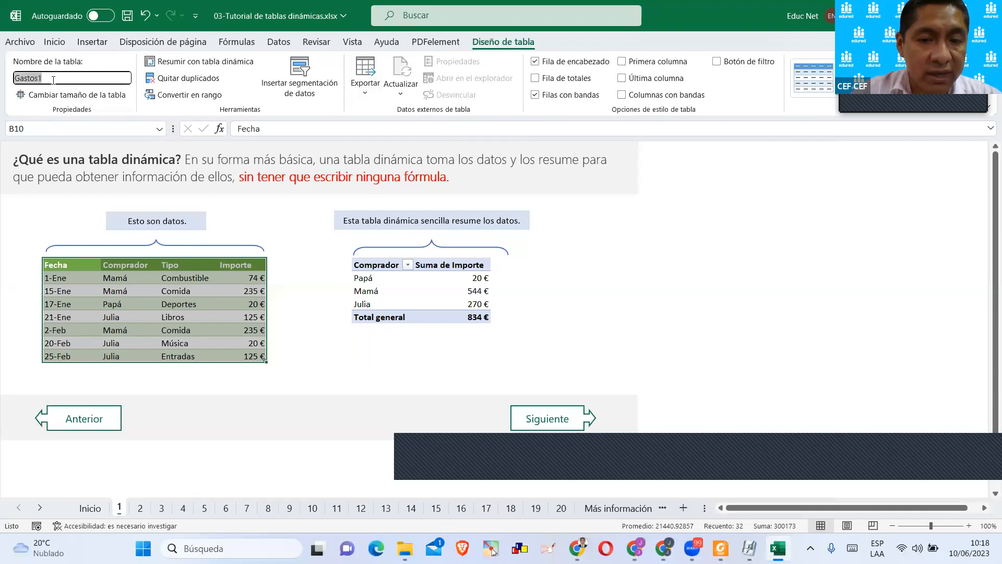
left_click(107, 287)
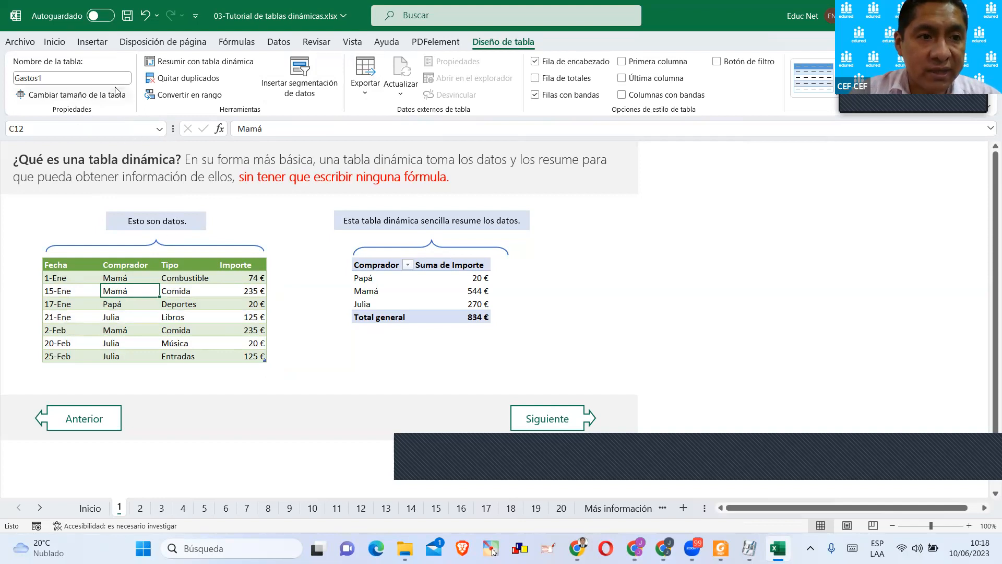
Review the ways to insert a pivot table and preview the recommended ones by Comprador and by Tipo, without inserting any.
left_click(106, 45)
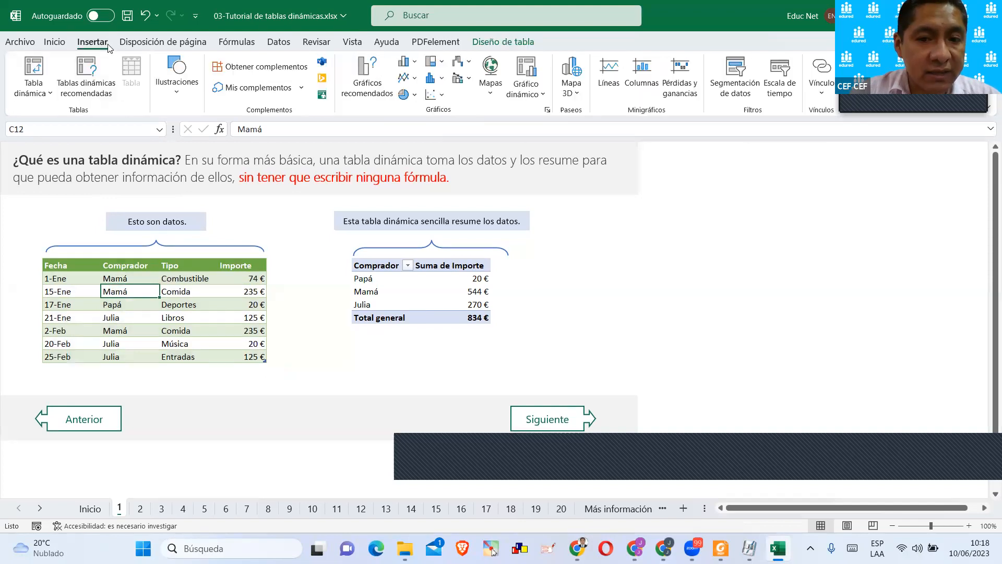
left_click(43, 93)
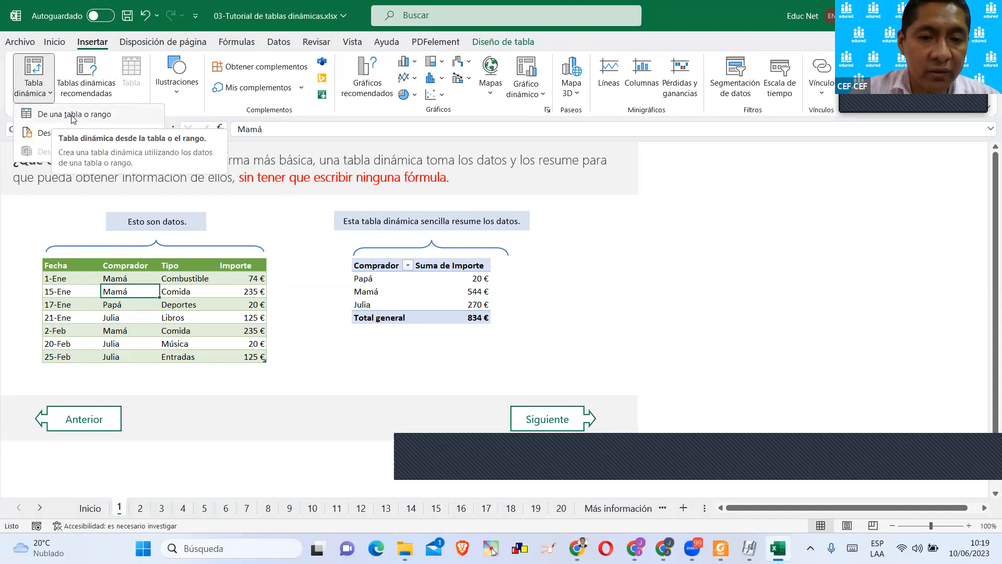
left_click(94, 91)
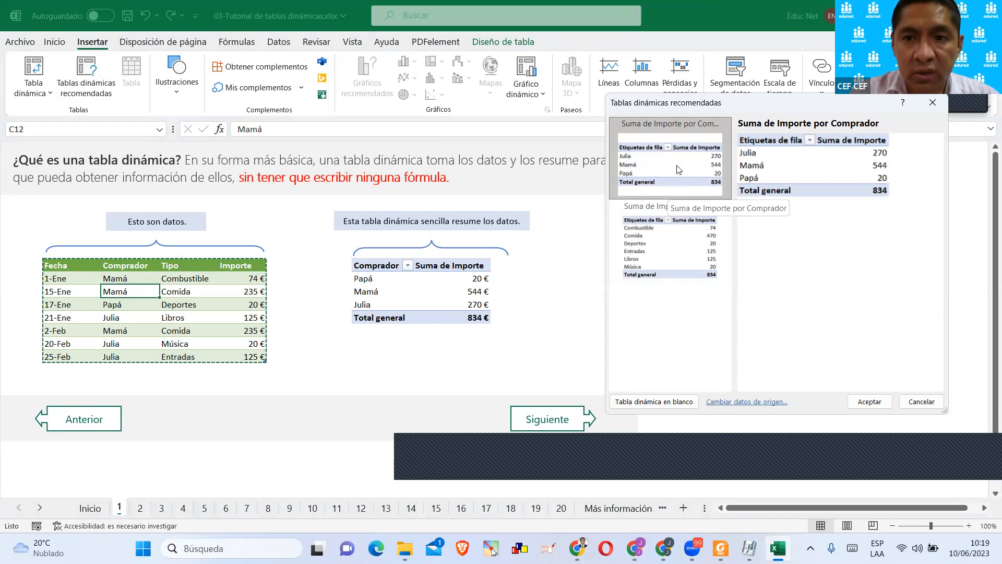
left_click(689, 266)
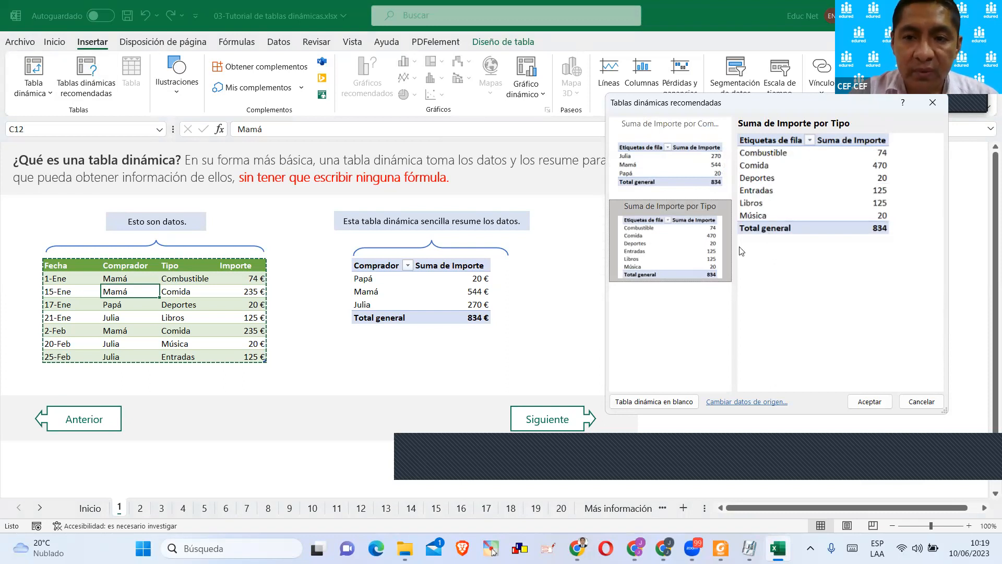
left_click(697, 170)
left_click(662, 257)
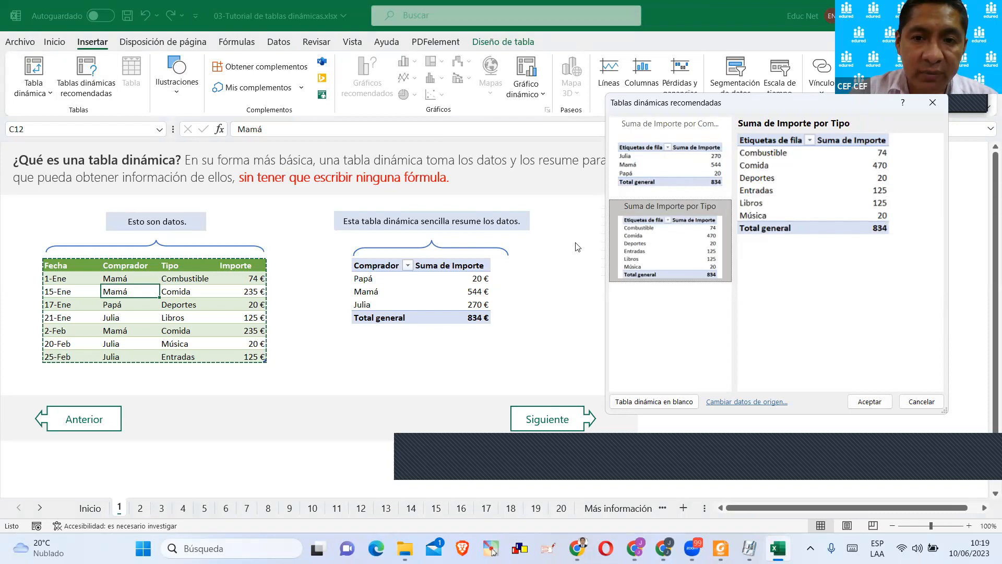
left_click(655, 186)
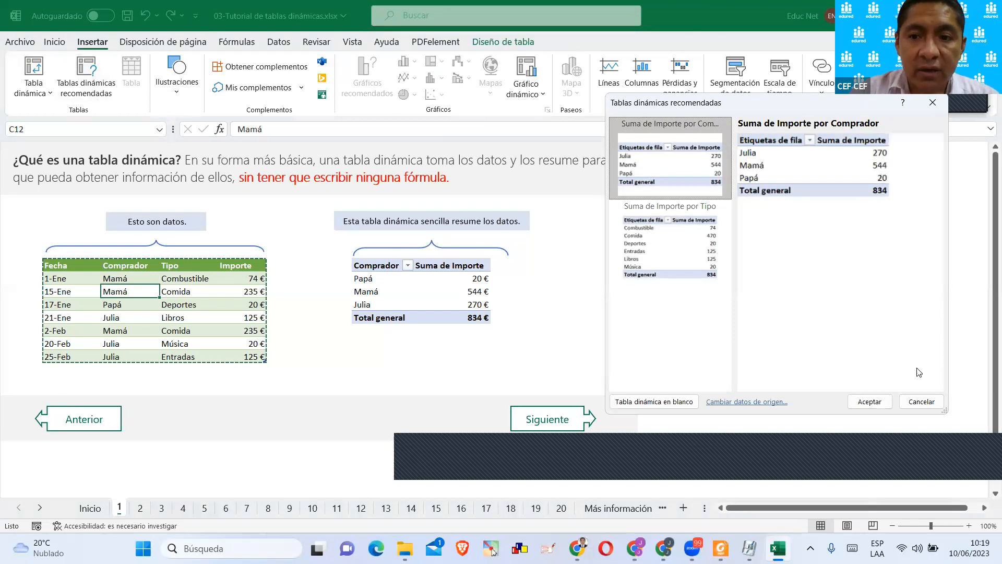
left_click(920, 401)
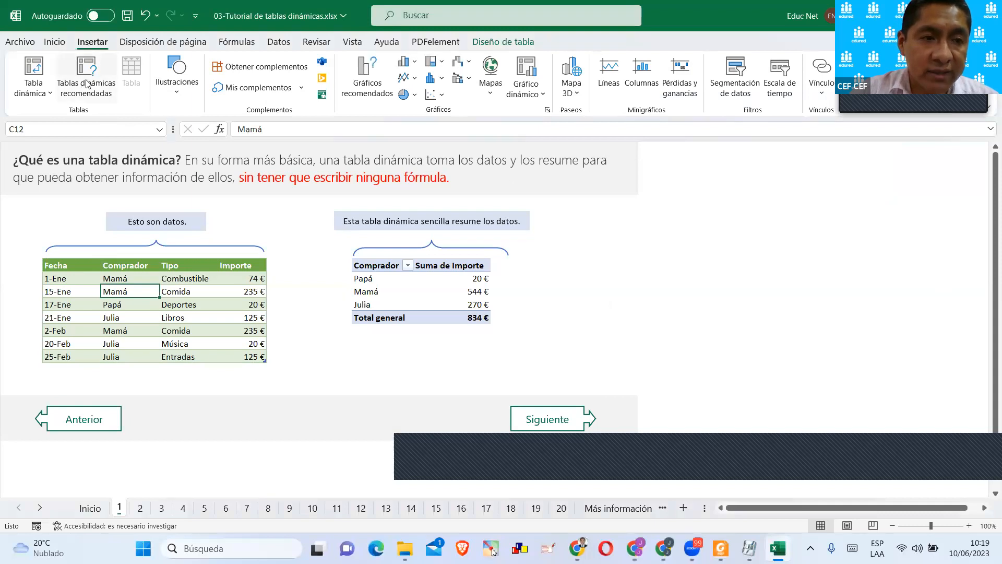
Reopen the recommended pivot tables, alternate between the Suma de Importe por Comprador and por Tipo previews, and close without inserting.
left_click(88, 84)
left_click(714, 239)
left_click(707, 183)
left_click(695, 229)
left_click(688, 169)
left_click(689, 223)
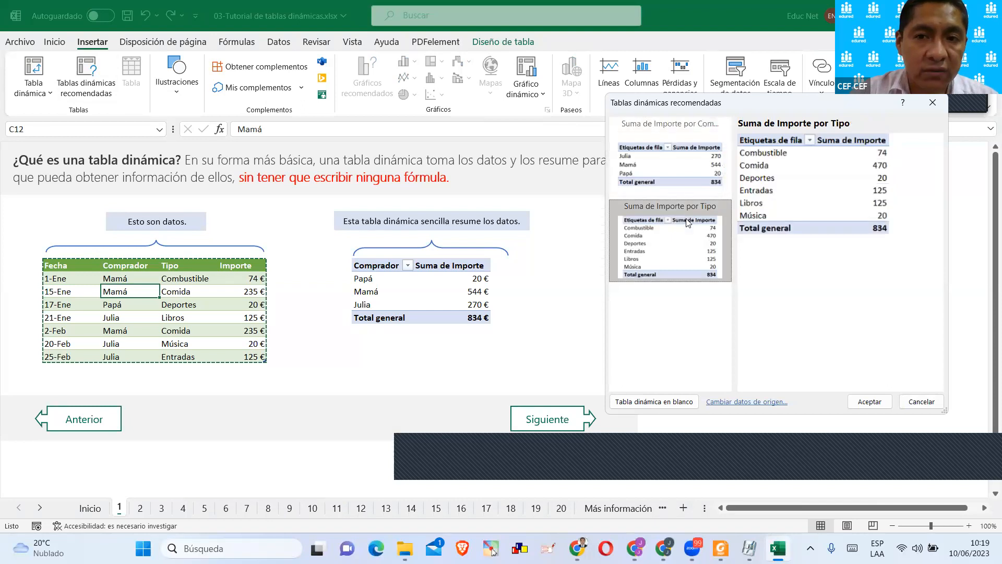
left_click(932, 103)
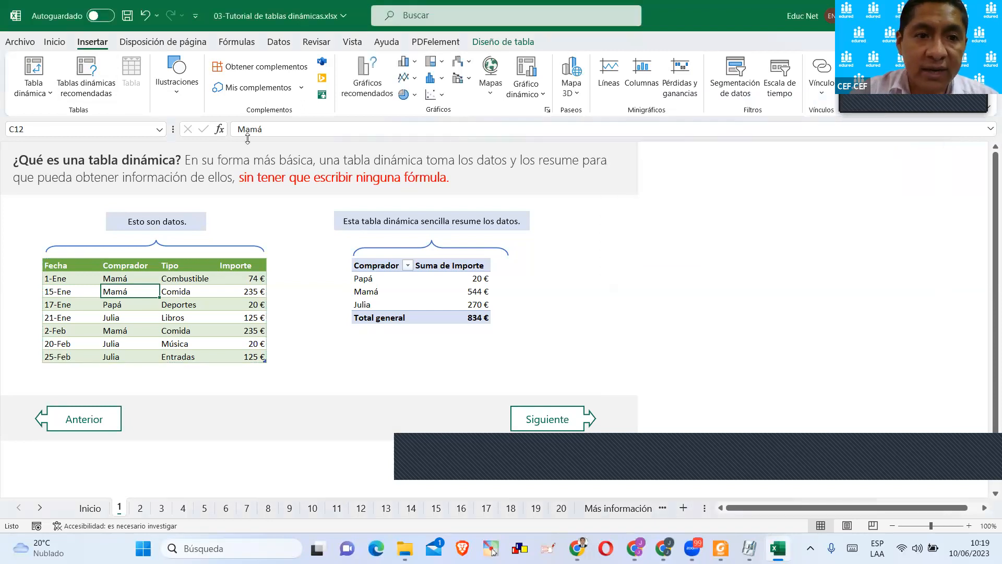
Start a pivot table from the source data table and point out the Gastos1 range used as its source.
left_click(33, 86)
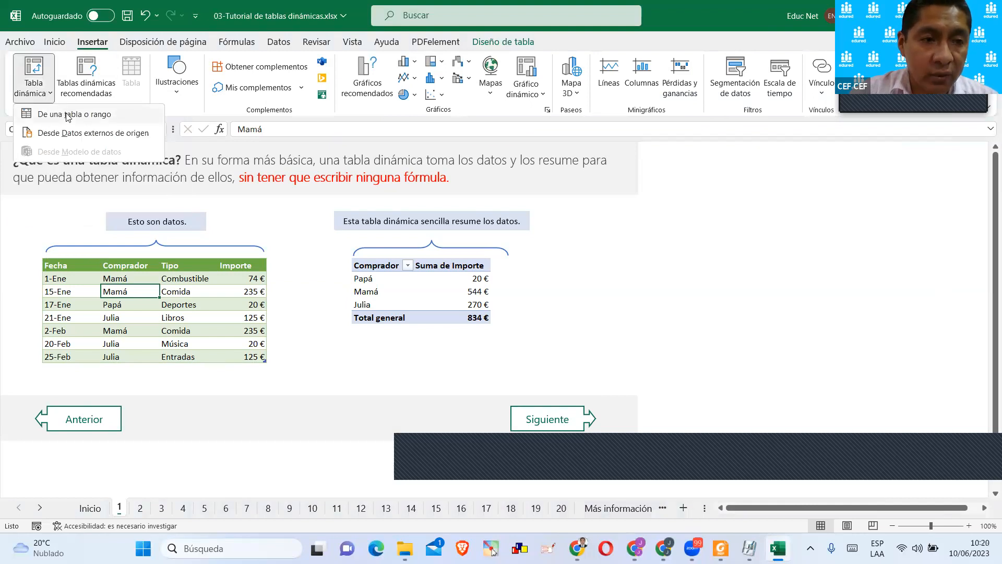
left_click(68, 115)
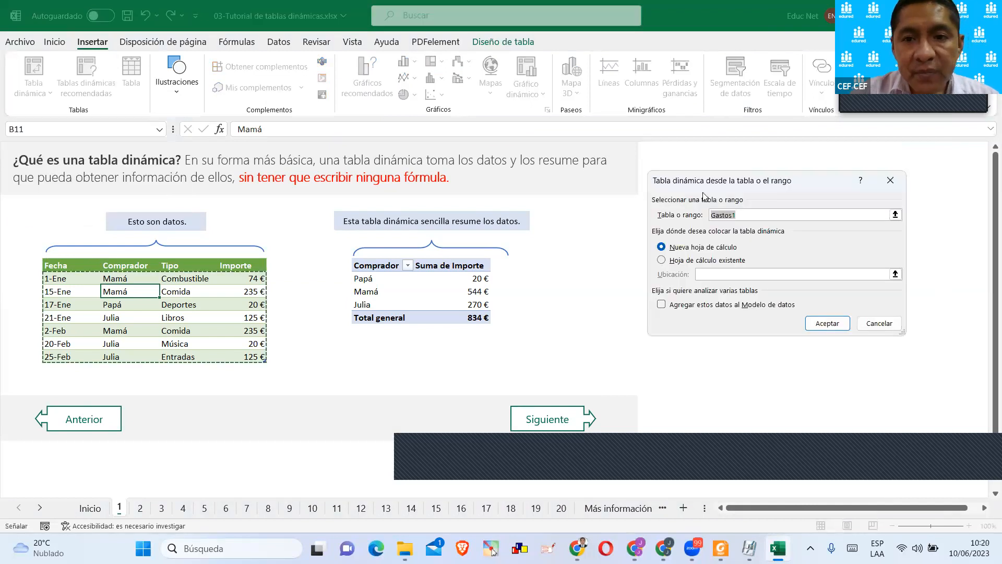
left_click_drag(710, 181, 613, 157)
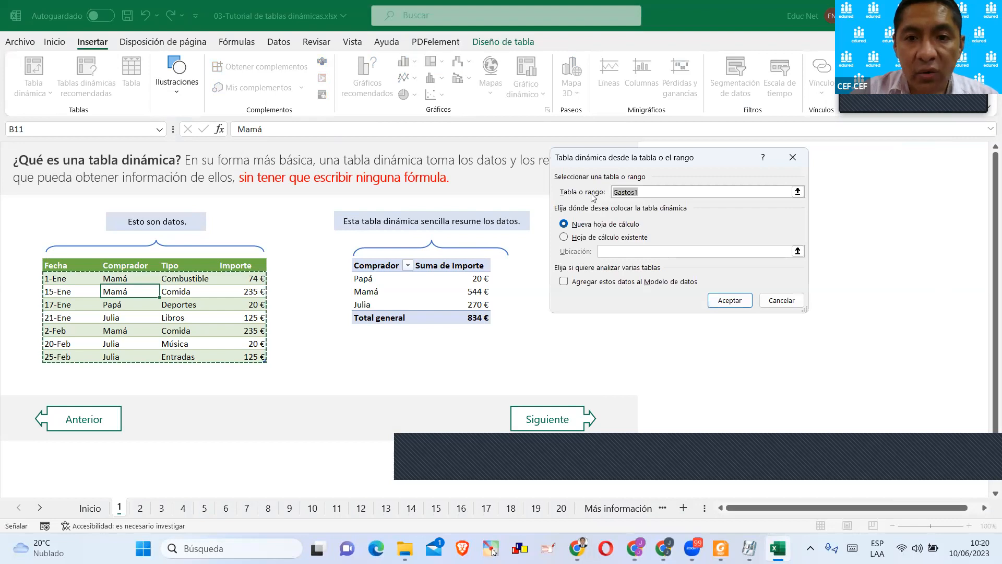
left_click(633, 196)
left_click_drag(642, 193, 610, 194)
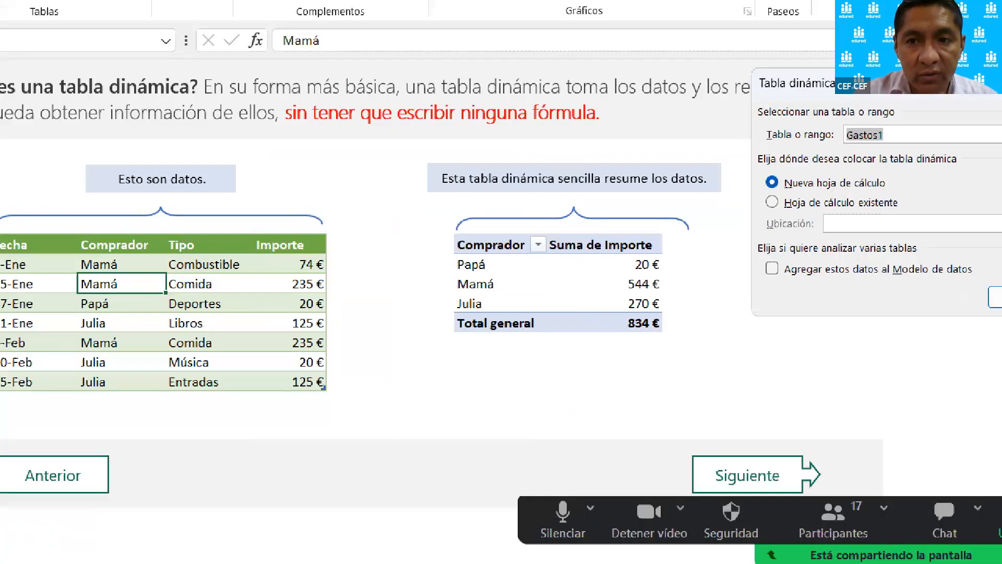
Mark up the screen with a red box around the source data and a line to the circled Gastos1 range, clearing the markup after explaining.
left_click_drag(21, 228, 379, 413)
mouse_move(355, 228)
left_mouse_down()
mouse_move(374, 199)
mouse_move(822, 137)
left_mouse_up()
left_click_drag(882, 149, 931, 108)
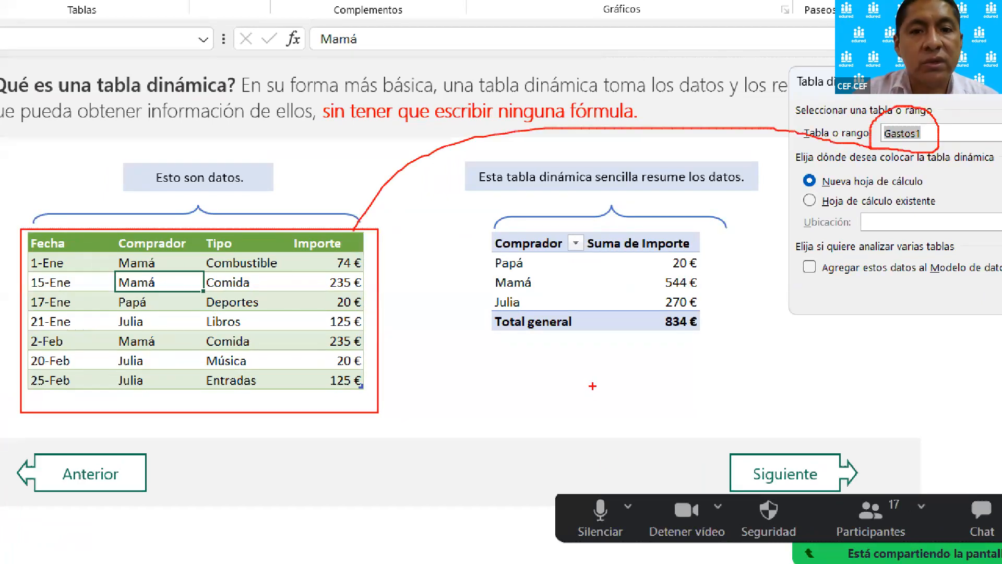
key("Escape")
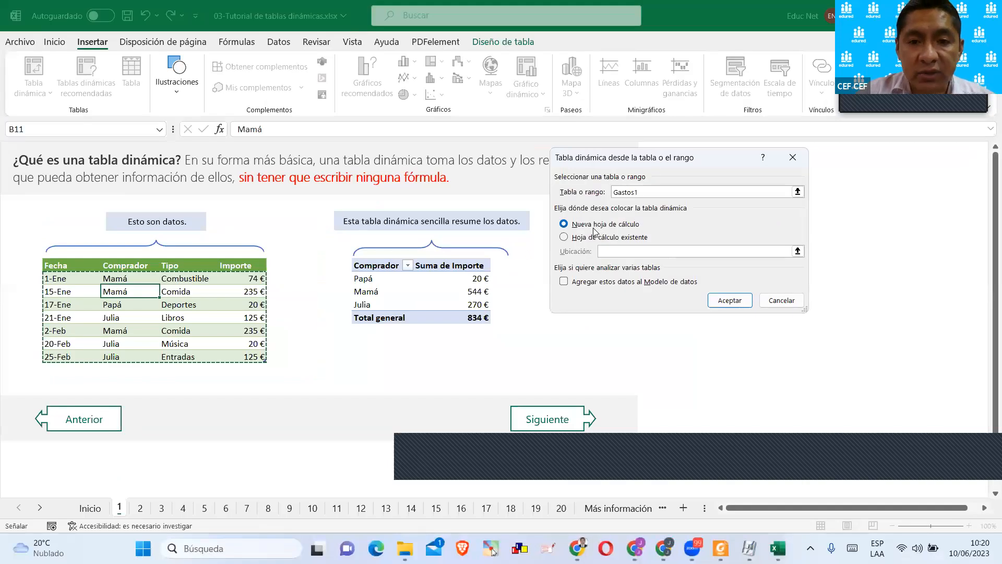
Place the pivot table on the existing worksheet at cell L10 of sheet 1 and create it.
left_click(602, 226)
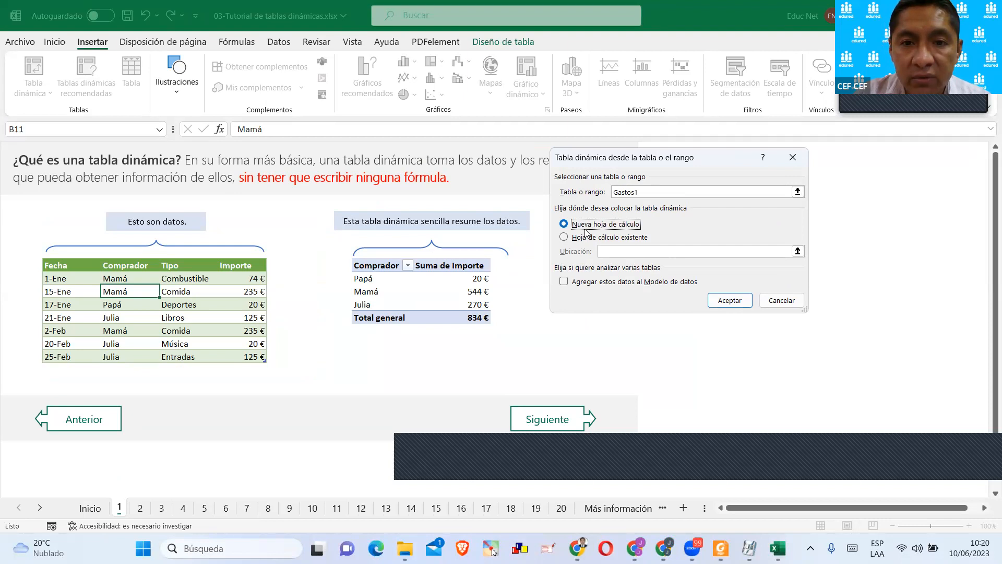
left_click(579, 238)
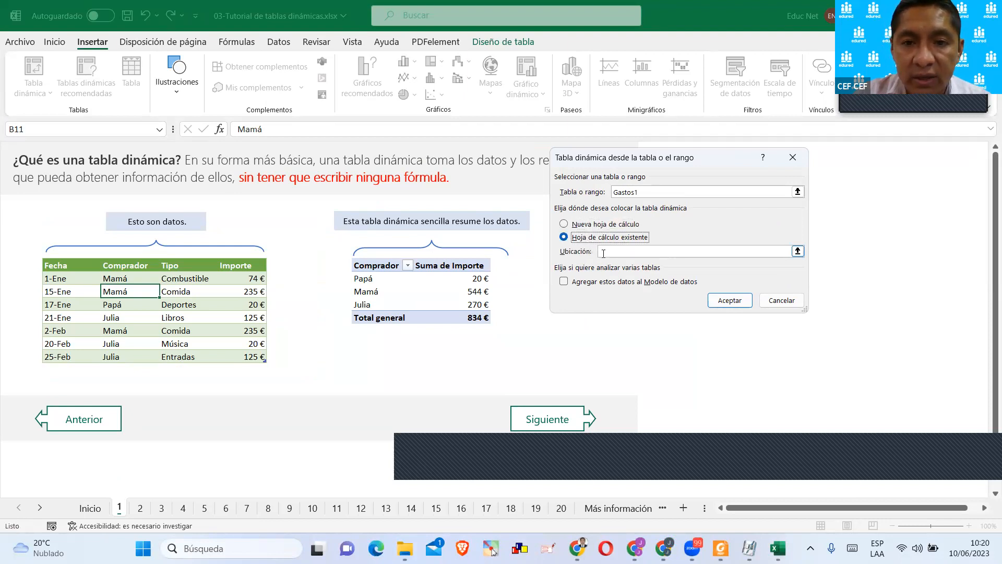
left_click_drag(603, 159, 475, 14)
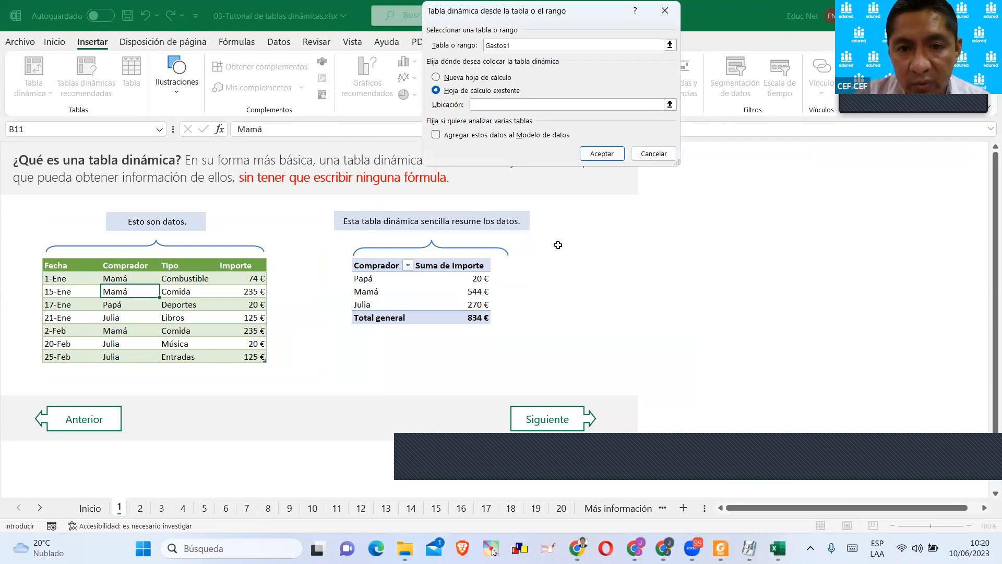
left_click(610, 253)
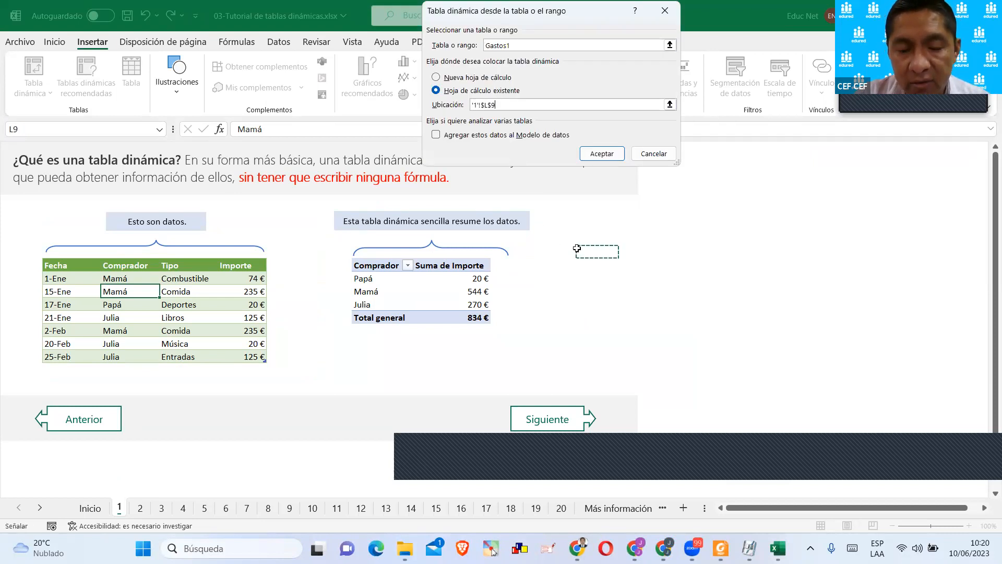
left_click(596, 263)
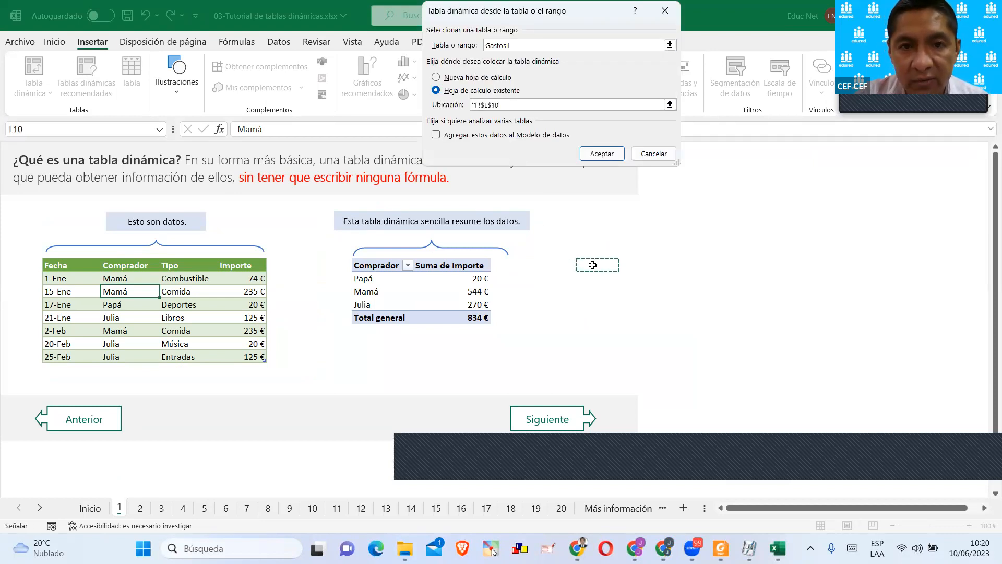
left_click(475, 106)
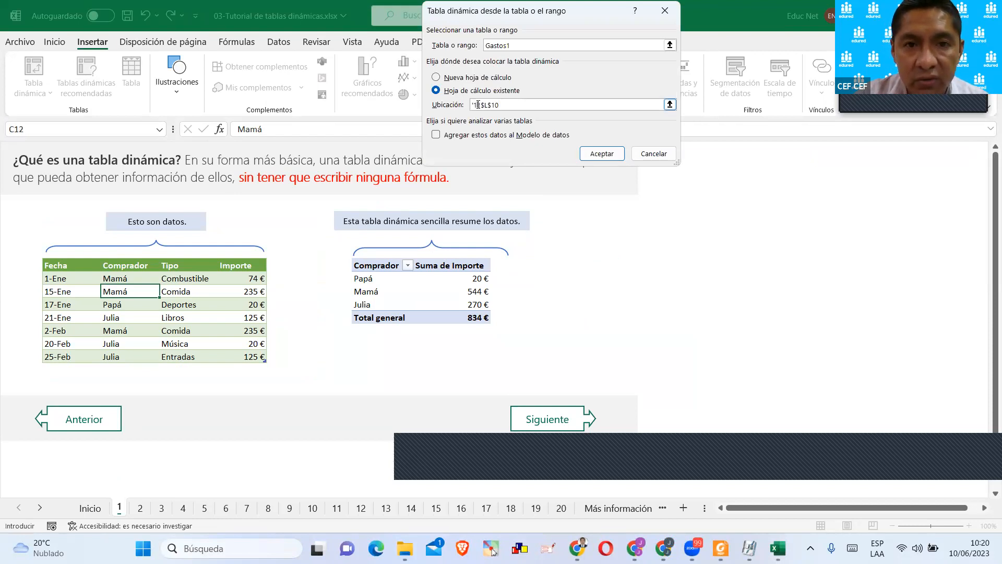
left_click_drag(481, 105, 503, 105)
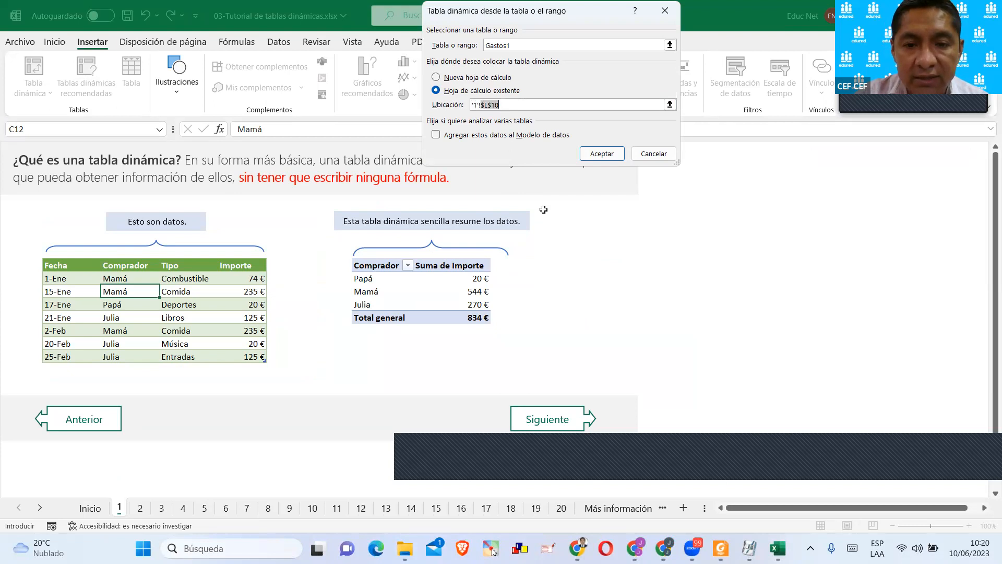
left_click(595, 153)
scroll(594, 249, "down", 2)
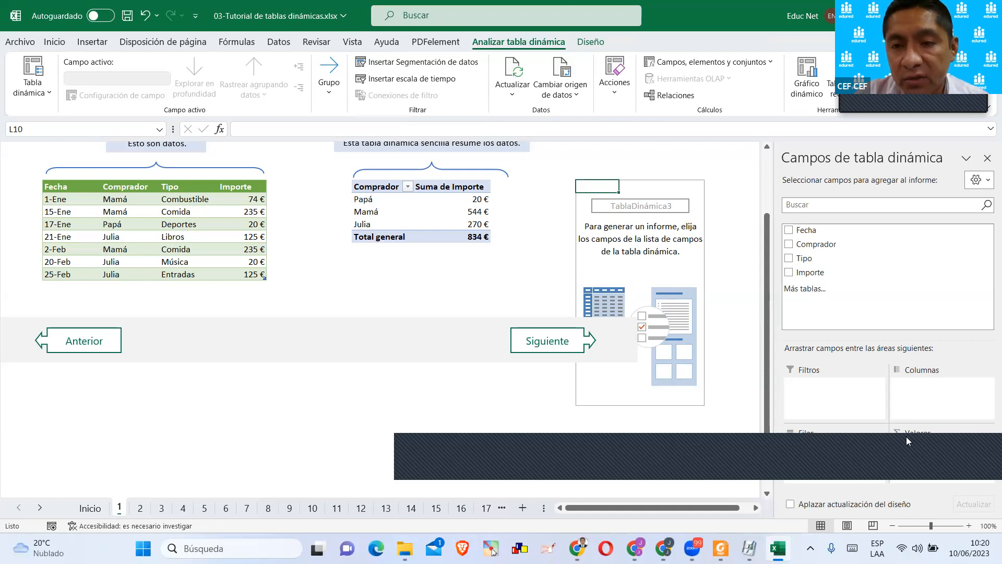
Mark up the list of available pivot fields with a red box and arrows to Fecha, Comprador and the others, and clear the markup.
left_click(861, 205)
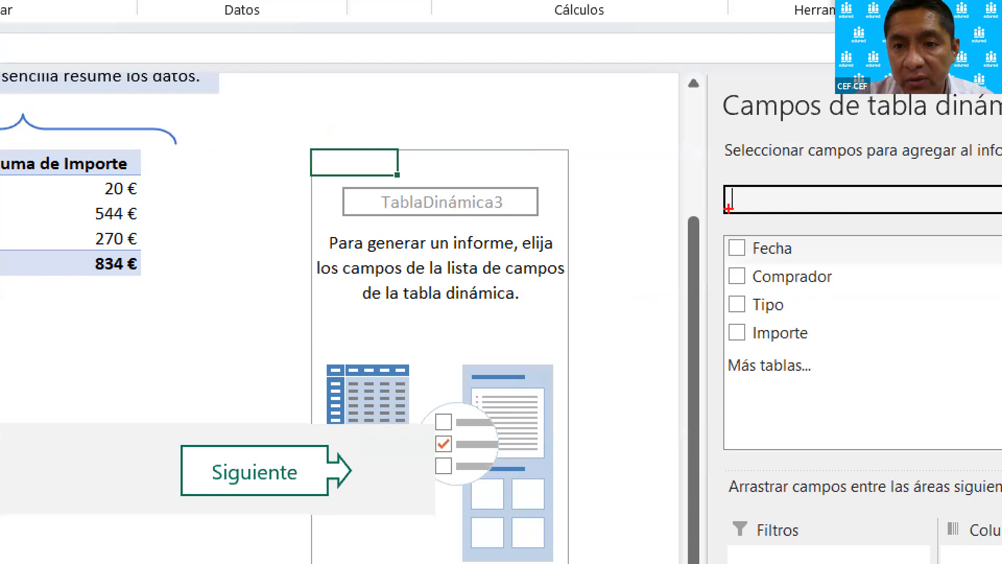
left_click_drag(701, 208, 866, 419)
left_click_drag(724, 245, 603, 199)
left_click_drag(733, 285, 622, 312)
left_click(709, 333)
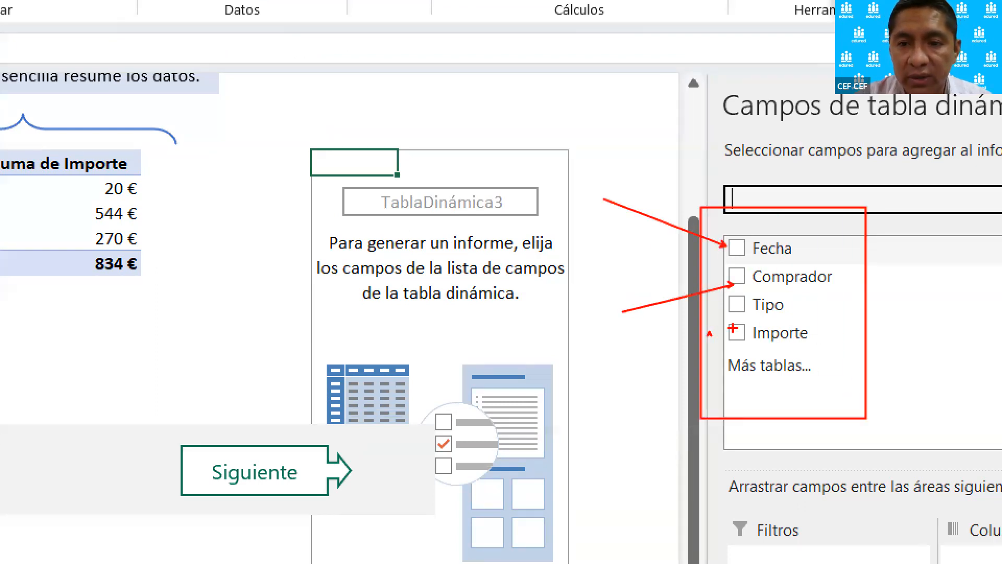
left_click_drag(711, 335, 647, 360)
left_click_drag(799, 311, 839, 283)
key("Escape")
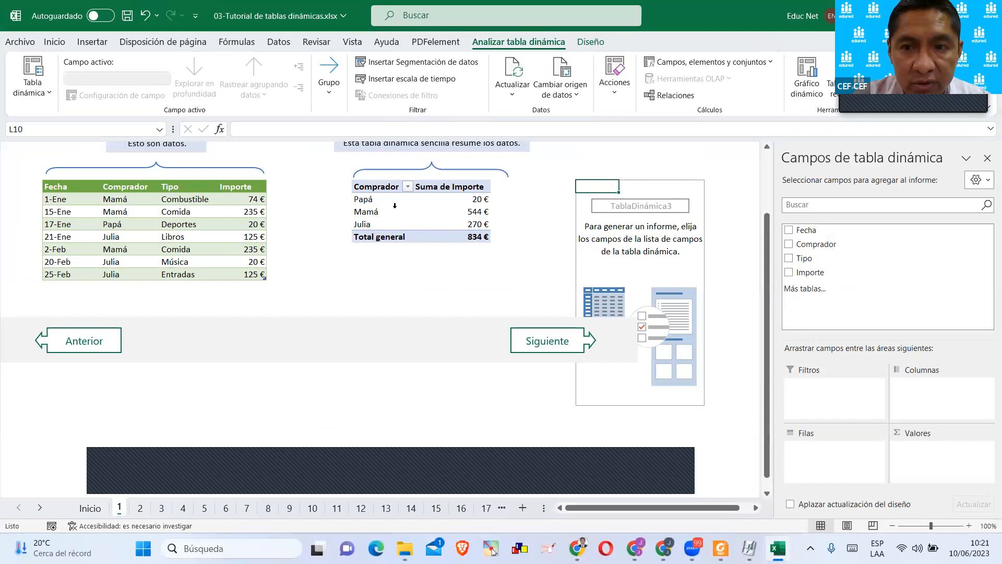
Include the Comprador and Importe fields in the new pivot table by enabling them in the field list.
left_click(789, 245)
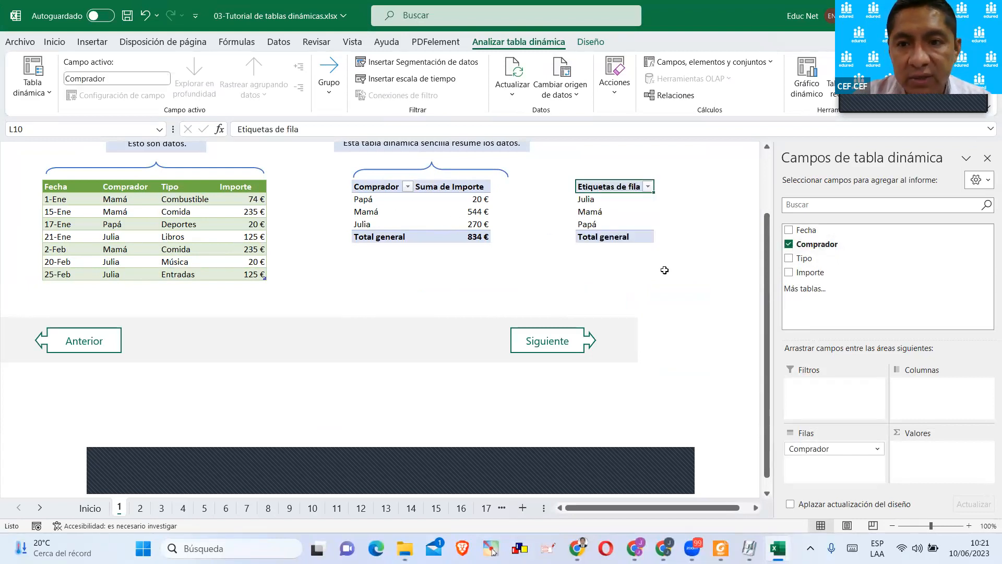
left_click(789, 273)
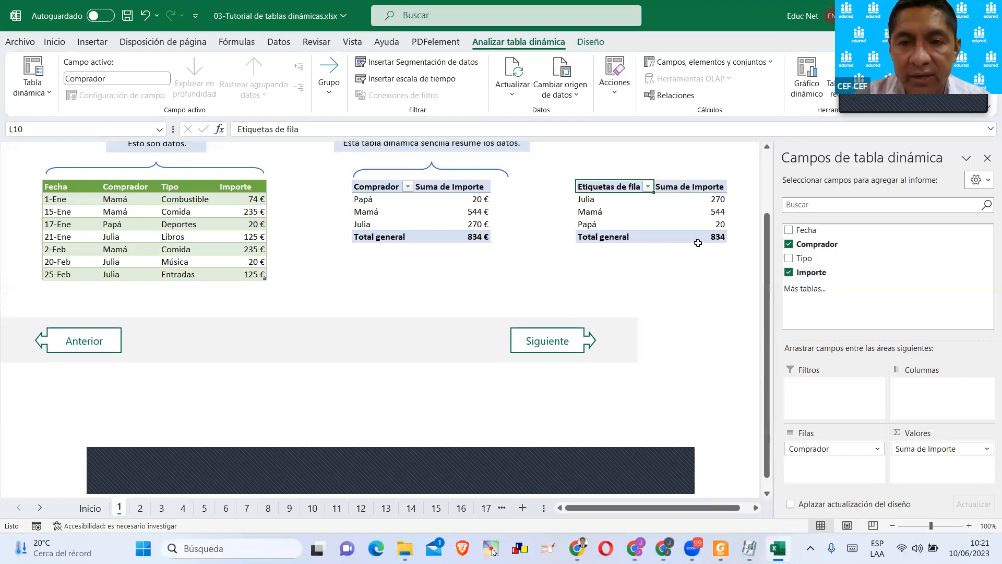
left_click(688, 224)
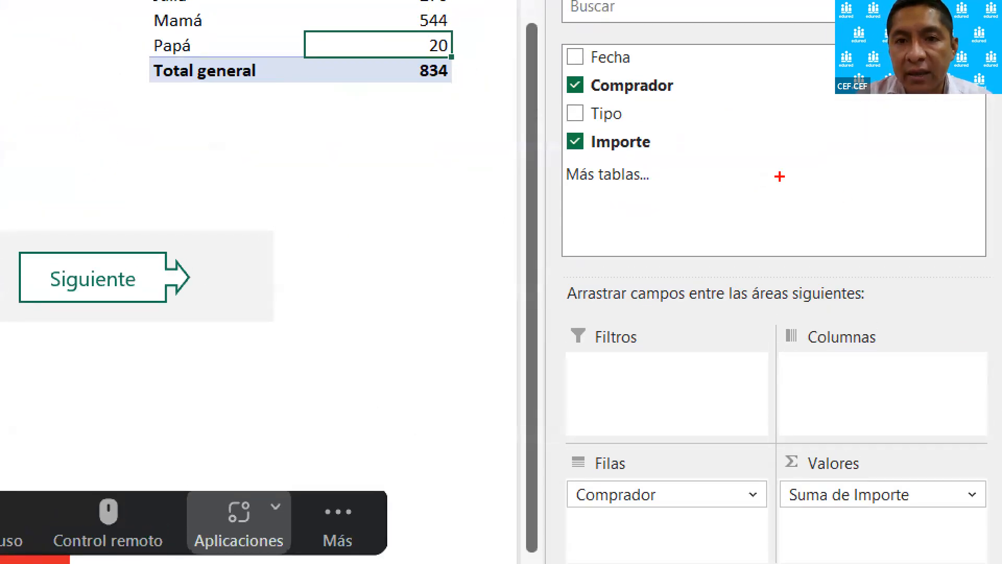
Mark up in red how Comprador goes to Filas, circle Importe and its entry in Valores, and clear the markup.
mouse_move(539, 70)
left_mouse_down()
mouse_move(630, 94)
mouse_move(734, 99)
mouse_move(724, 259)
mouse_move(678, 407)
mouse_move(655, 453)
mouse_move(585, 443)
mouse_move(590, 534)
mouse_move(684, 472)
mouse_move(671, 461)
left_mouse_up()
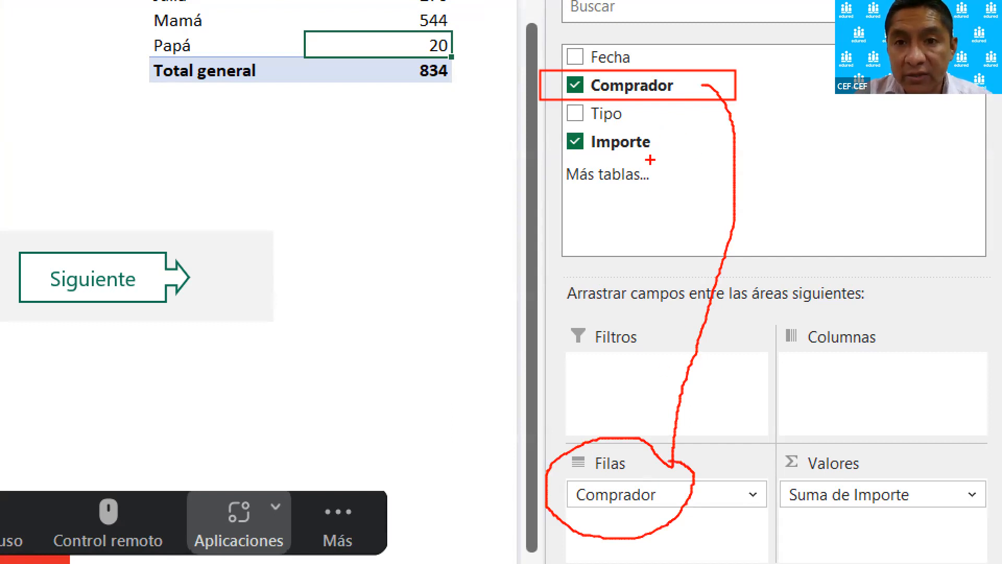
mouse_move(669, 126)
left_mouse_down()
mouse_move(533, 128)
mouse_move(671, 165)
mouse_move(655, 112)
left_mouse_up()
mouse_move(930, 462)
left_mouse_down()
mouse_move(914, 444)
mouse_move(764, 454)
mouse_move(806, 516)
mouse_move(916, 485)
mouse_move(906, 468)
left_mouse_up()
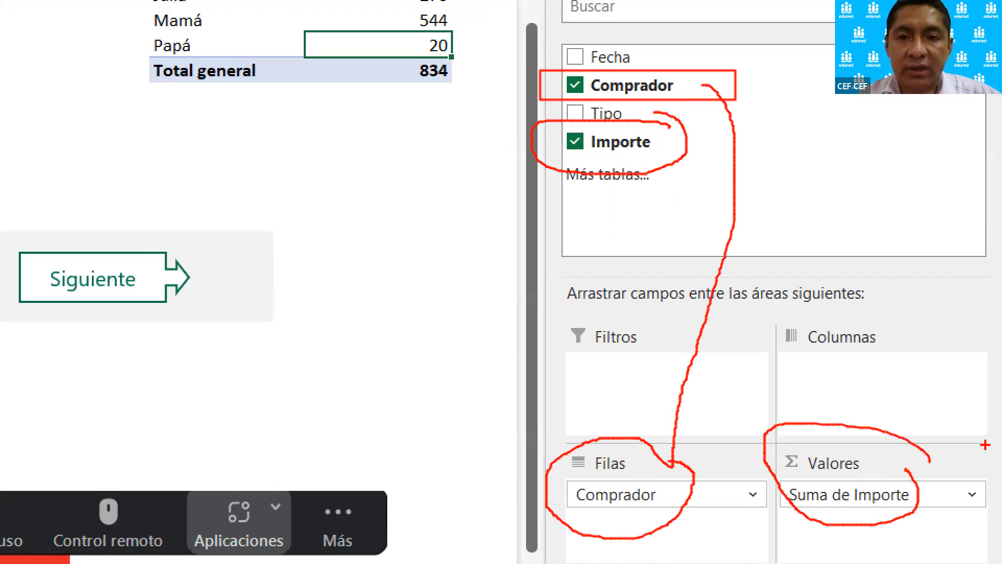
key("Escape")
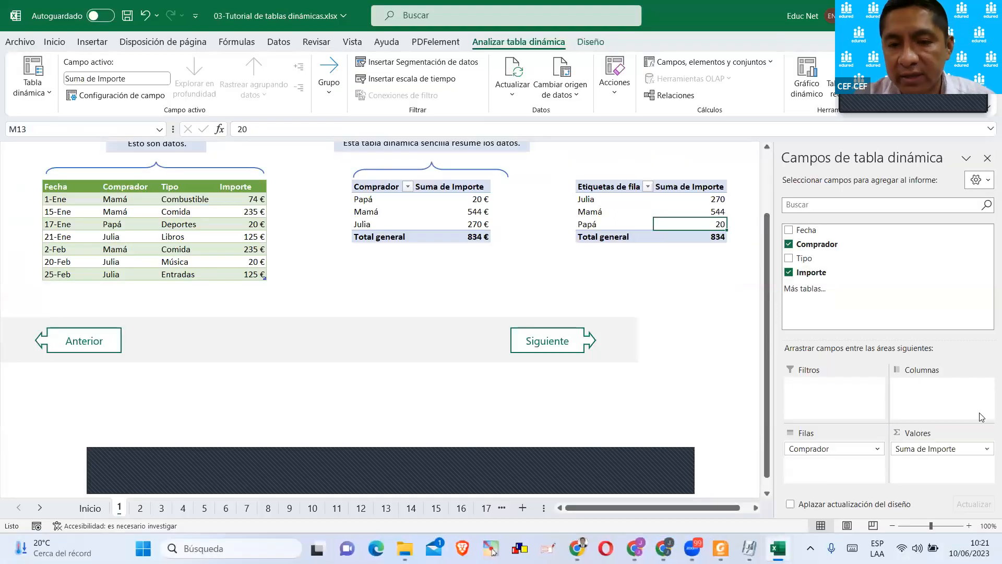
Draw a red box and arrow from Importe to Valores and a blue box and arrow from Comprador to Filas.
key("ctrl+1")
left_click(977, 400)
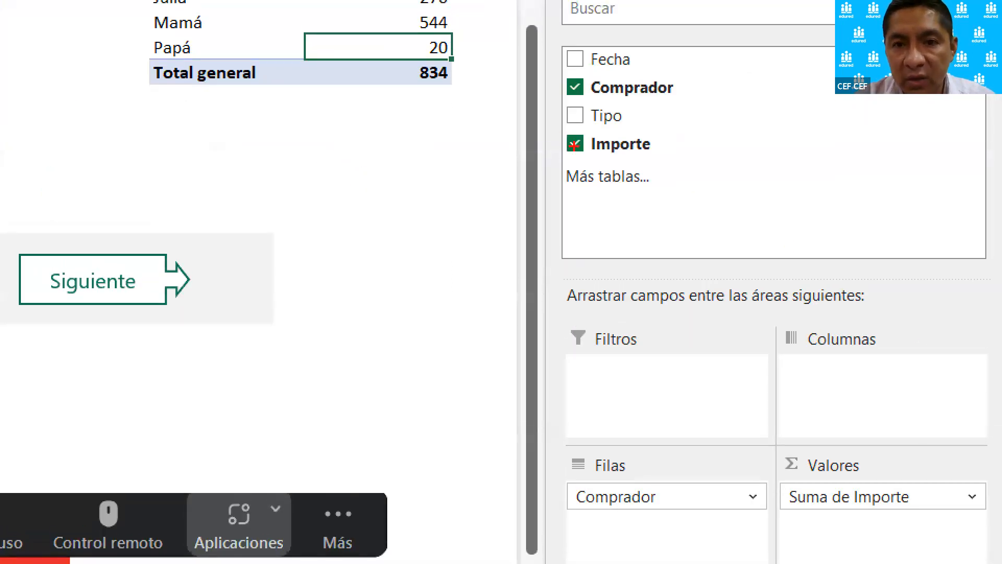
mouse_move(542, 129)
left_mouse_down()
mouse_move(689, 165)
mouse_move(691, 151)
mouse_move(845, 242)
mouse_move(882, 441)
left_mouse_up()
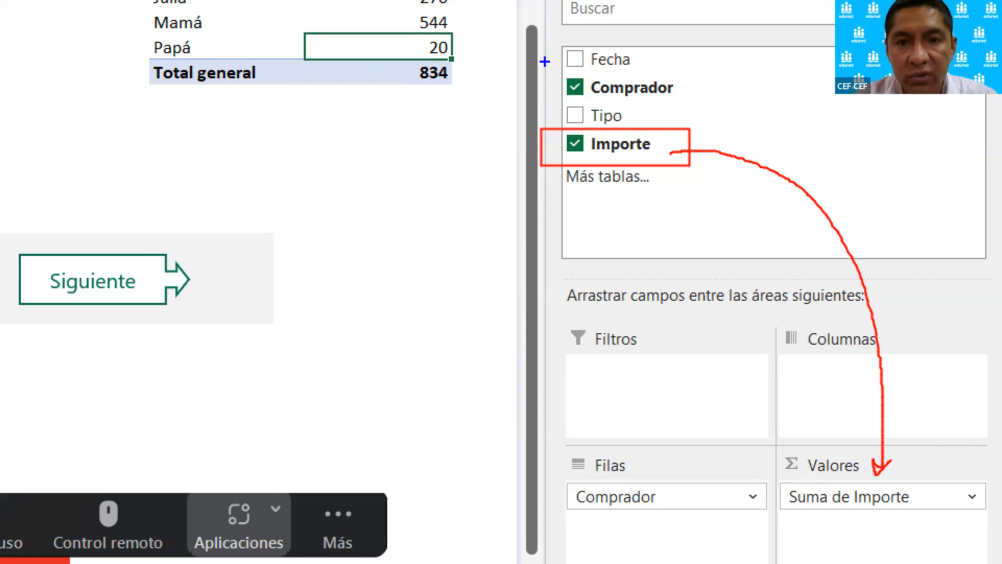
left_click_drag(552, 70, 720, 102)
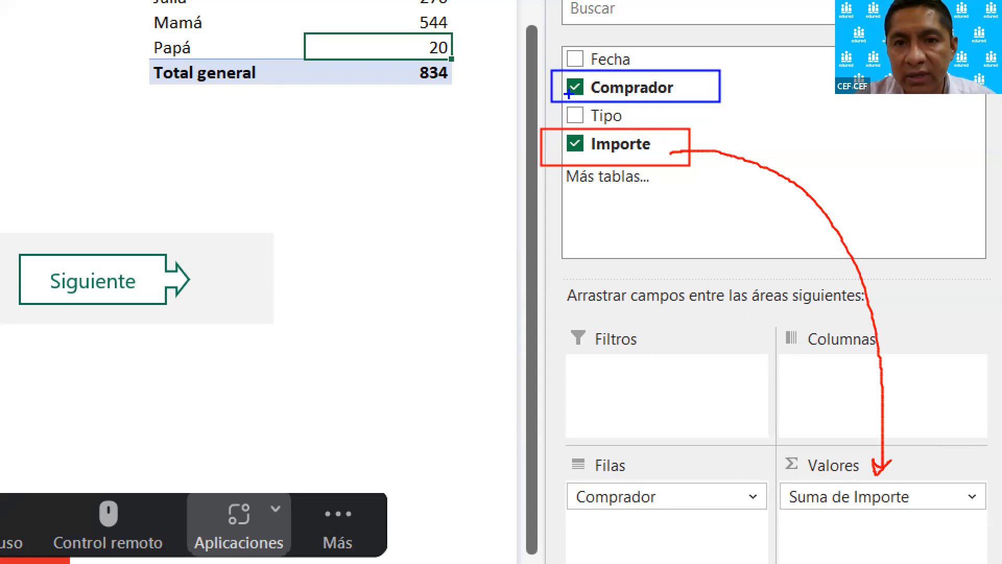
mouse_move(563, 91)
left_mouse_down()
mouse_move(509, 129)
mouse_move(514, 446)
mouse_move(568, 501)
mouse_move(544, 502)
left_mouse_up()
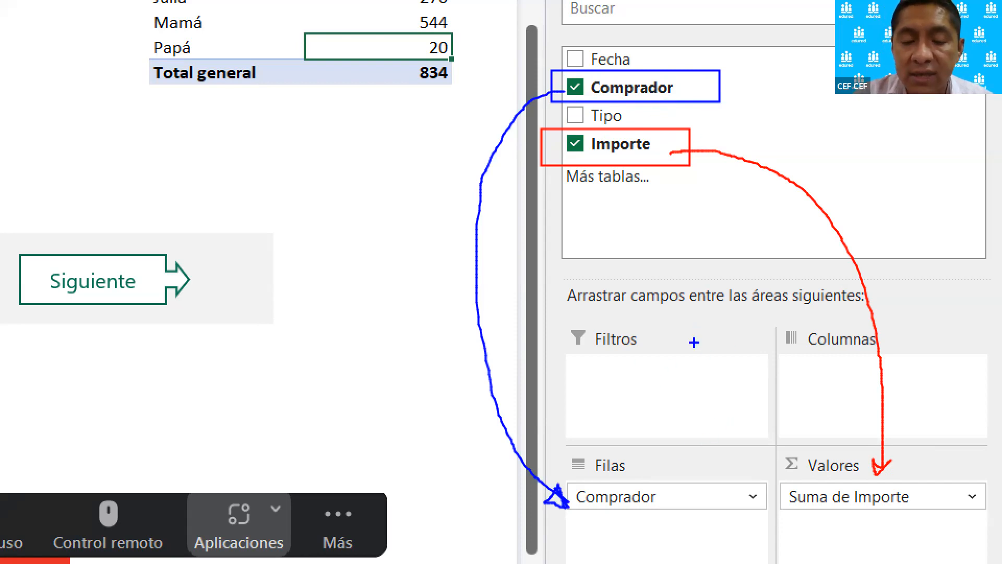
Mark the Filtros, Columnas, Filas and Valores areas with blue crosses and clear all the markup.
left_click_drag(682, 358, 647, 409)
left_click_drag(633, 372, 685, 400)
mouse_move(849, 368)
left_mouse_down()
mouse_move(812, 401)
mouse_move(842, 397)
left_mouse_up()
mouse_move(703, 501)
left_mouse_down()
mouse_move(671, 545)
mouse_move(715, 549)
left_mouse_up()
mouse_move(917, 513)
left_mouse_down()
mouse_move(893, 552)
mouse_move(919, 548)
left_mouse_up()
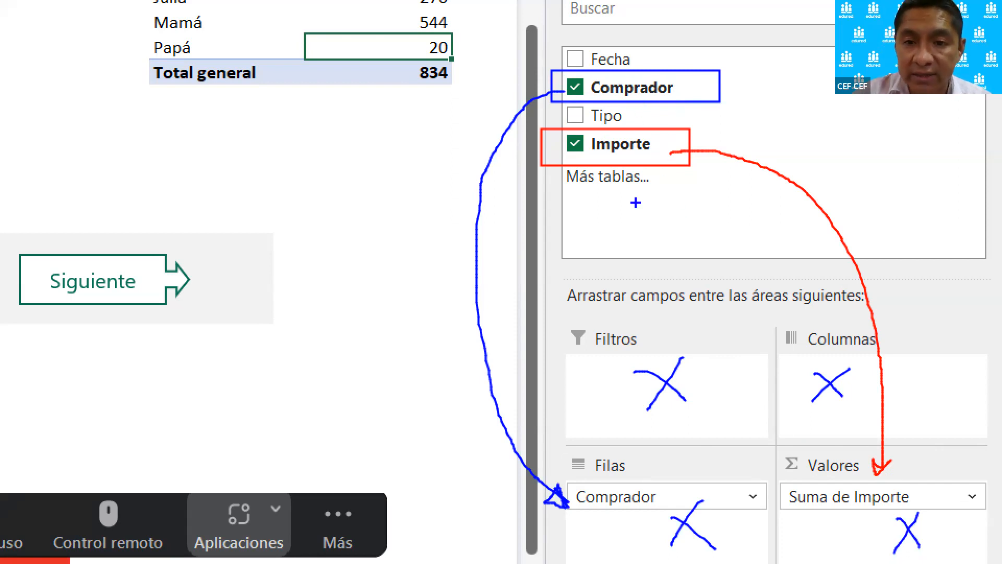
key("Escape")
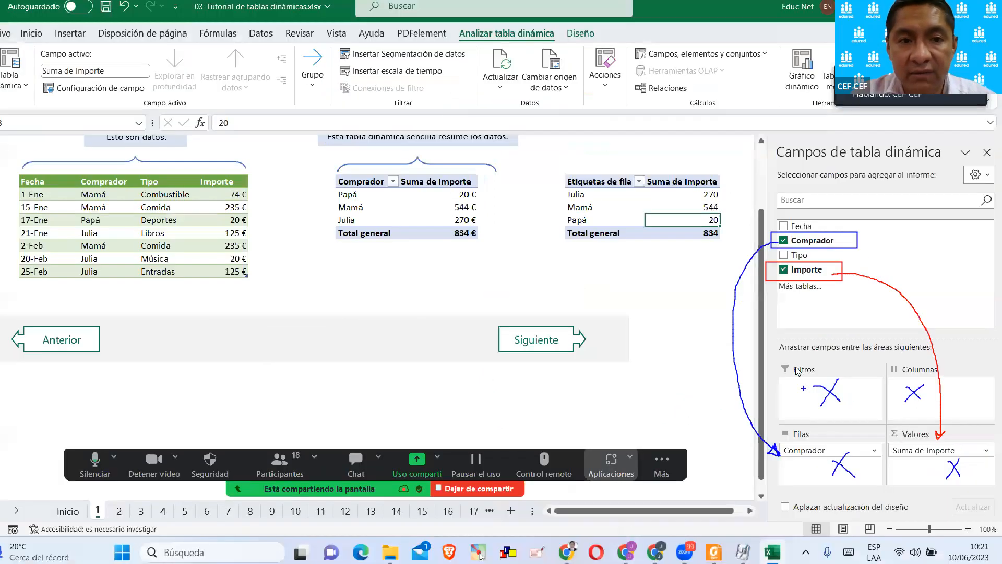
Remove Comprador and Importe from the pivot table and assign Comprador to Filas and Importe to Valores again.
left_click(789, 243)
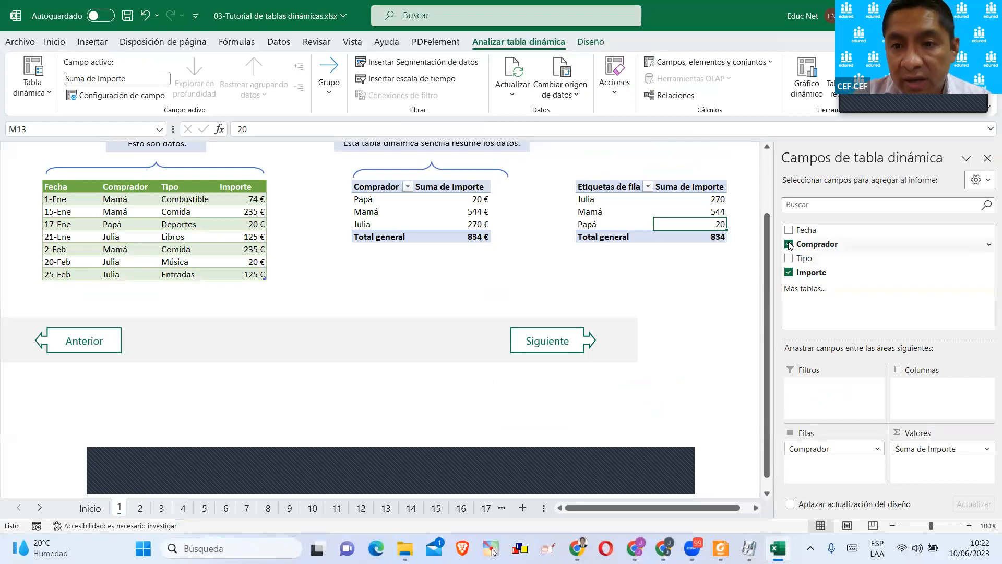
left_click(788, 271)
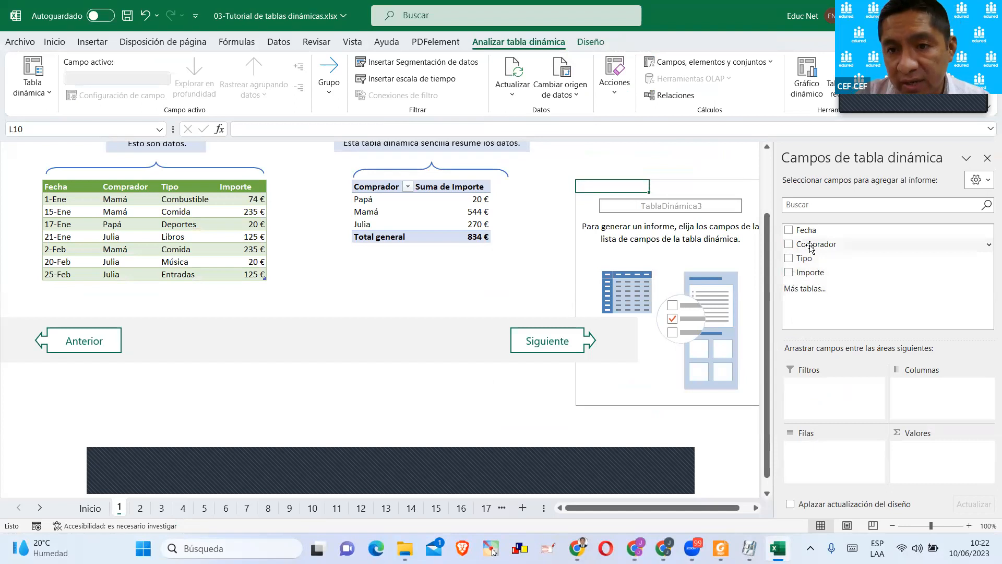
left_click_drag(812, 251, 814, 449)
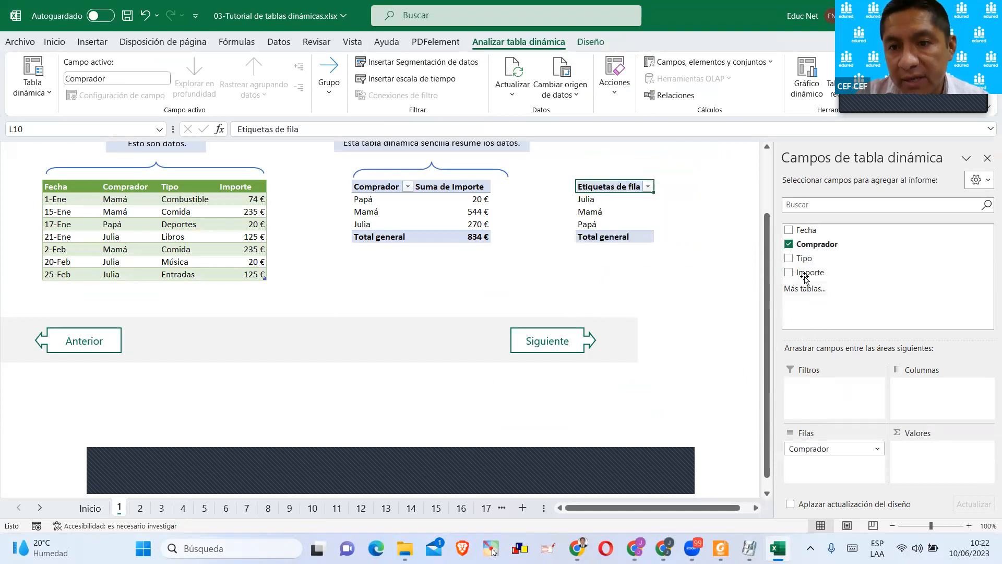
left_click_drag(807, 274, 922, 450)
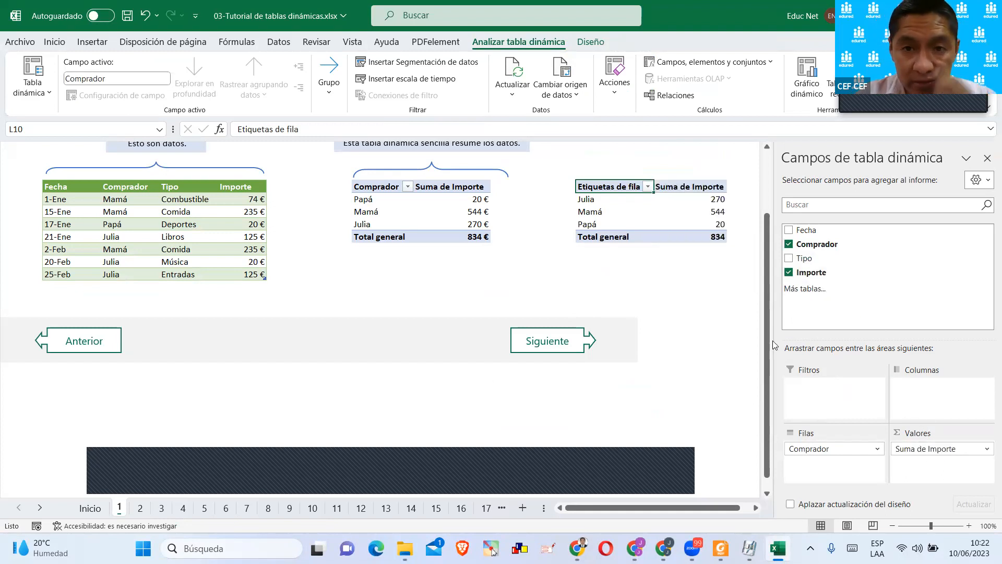
Leave the new pivot table to hide its field list, and select the whole table from Etiquetas de fila to Total general.
left_click(686, 287)
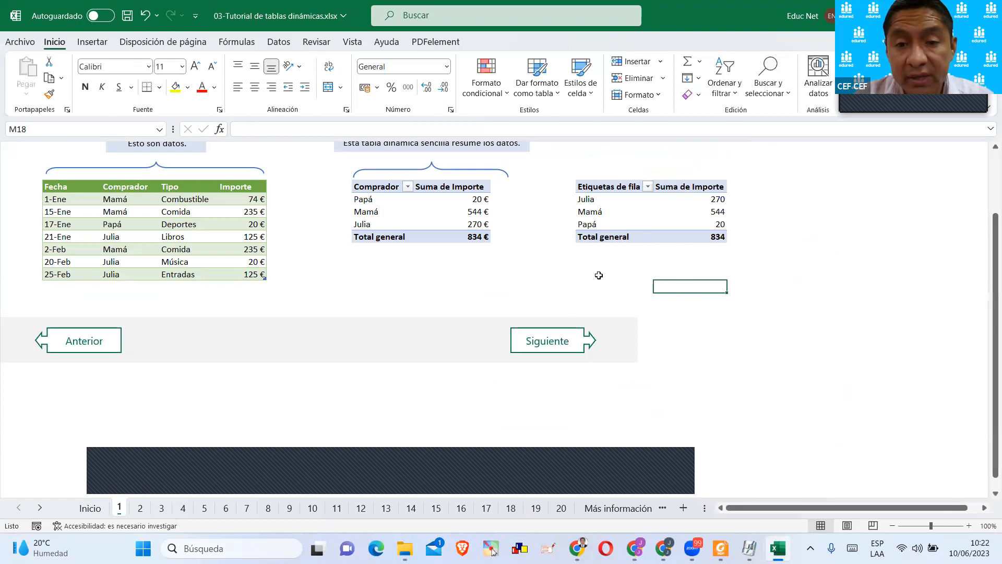
left_click(587, 181)
left_click_drag(652, 191, 716, 239)
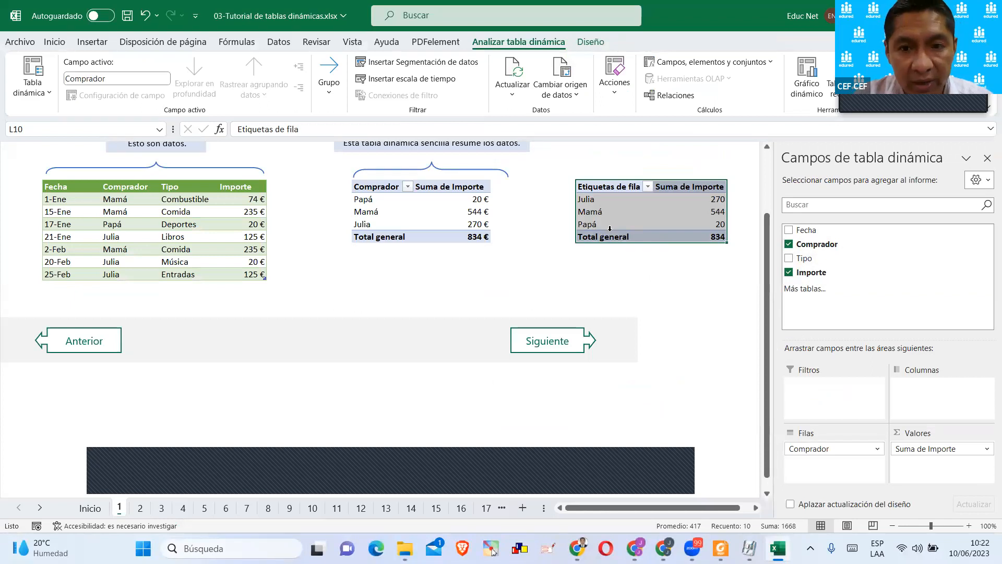
Copy the selected pivot table and paste the copy below the original, starting at cell L16.
key("ctrl+c")
scroll(595, 248, "down", 1)
scroll(596, 310, "down", 1)
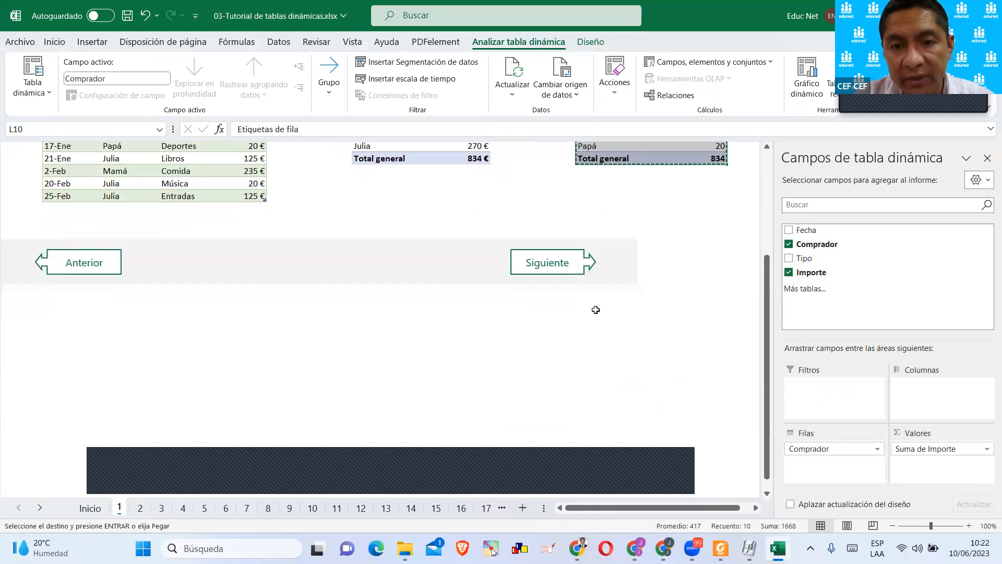
left_click(582, 185)
key("ctrl+v")
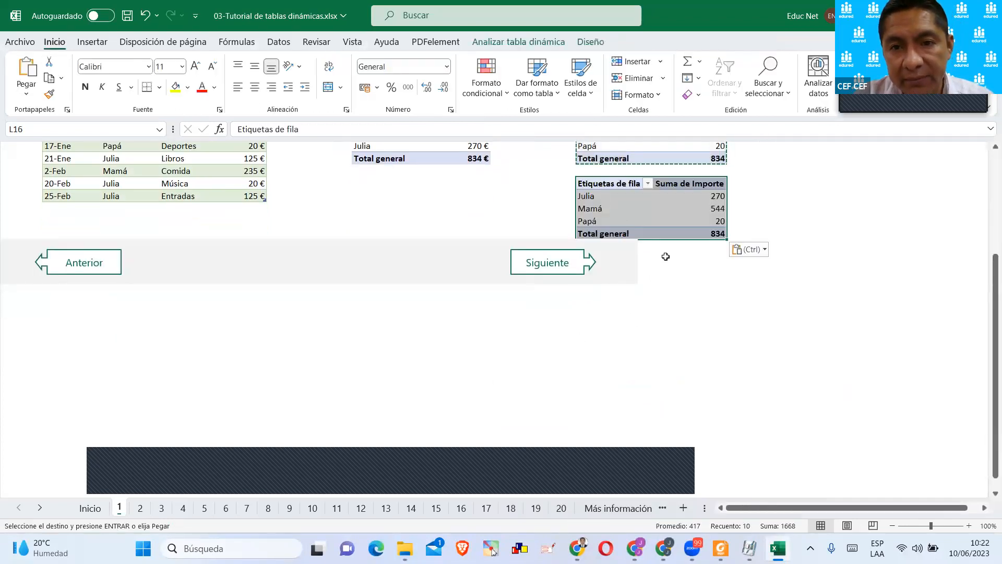
scroll(657, 313, "up", 1)
left_click(661, 324)
left_click(637, 305)
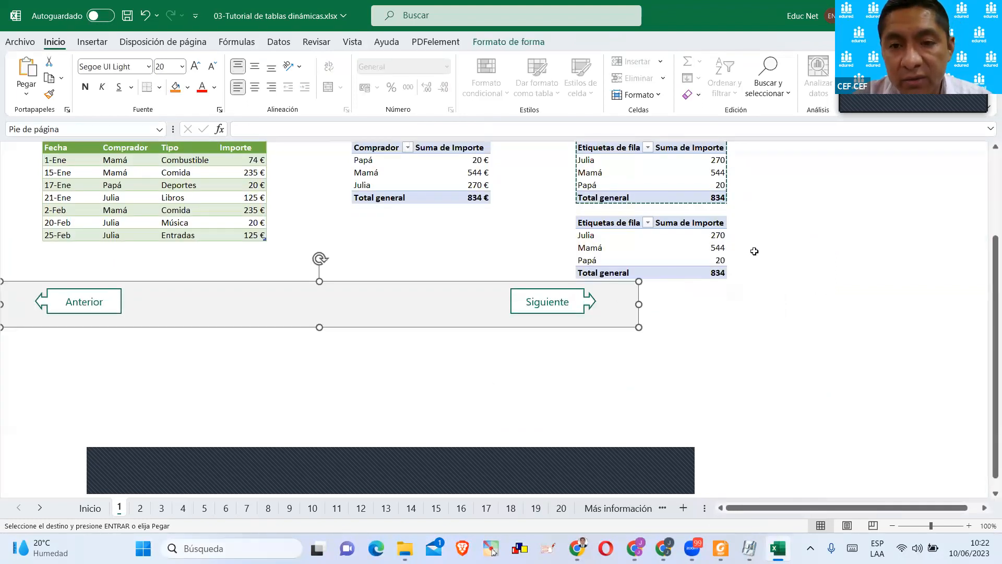
left_click(770, 244)
scroll(701, 266, "up", 1)
key("Escape")
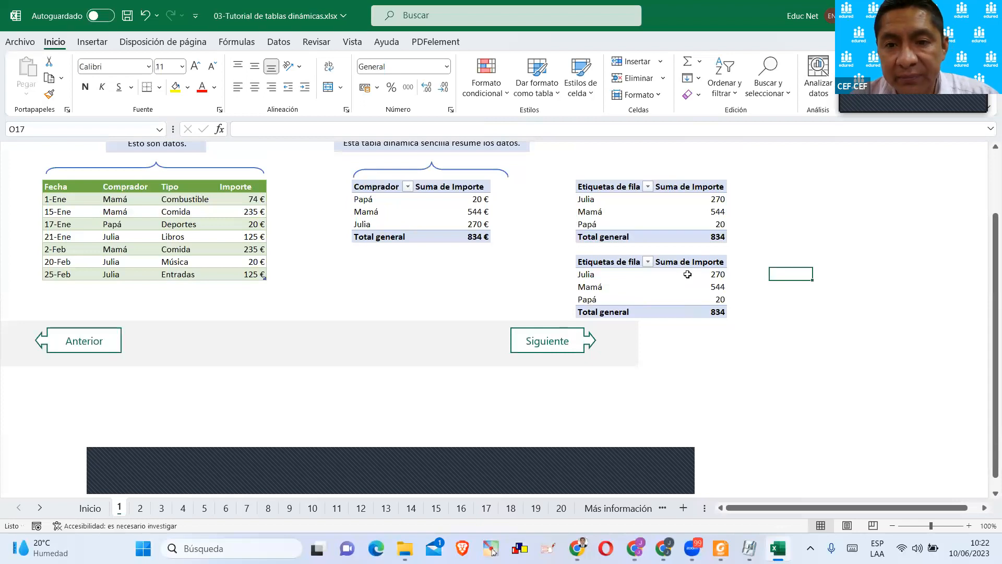
Replace Comprador with Tipo as the row field of the copied pivot table.
left_click(688, 274)
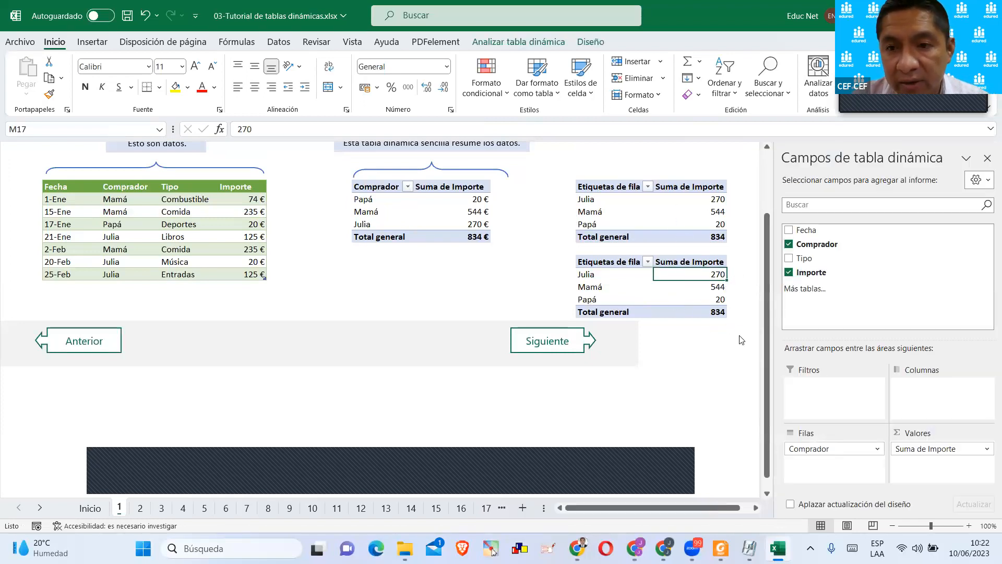
left_click(789, 243)
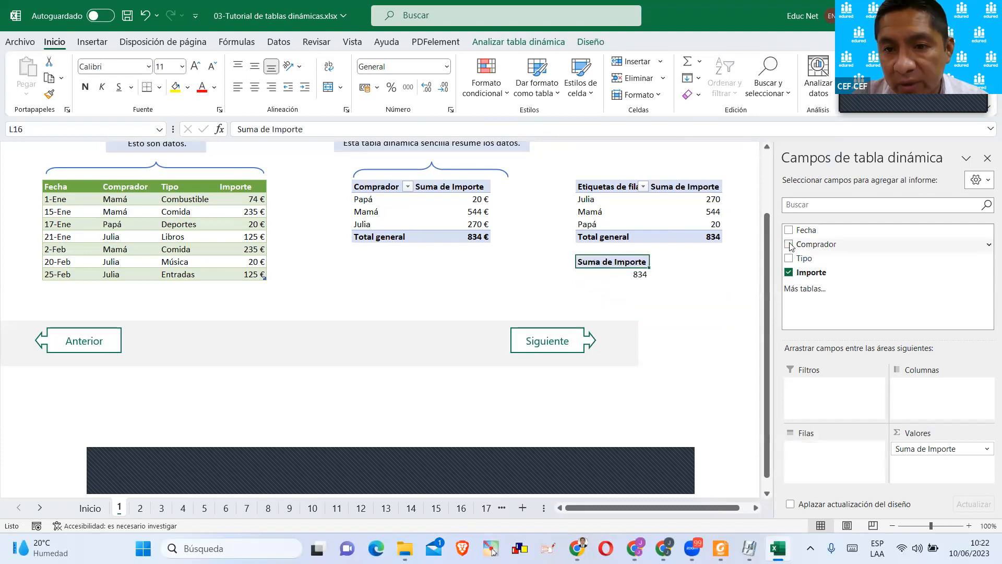
key("Down")
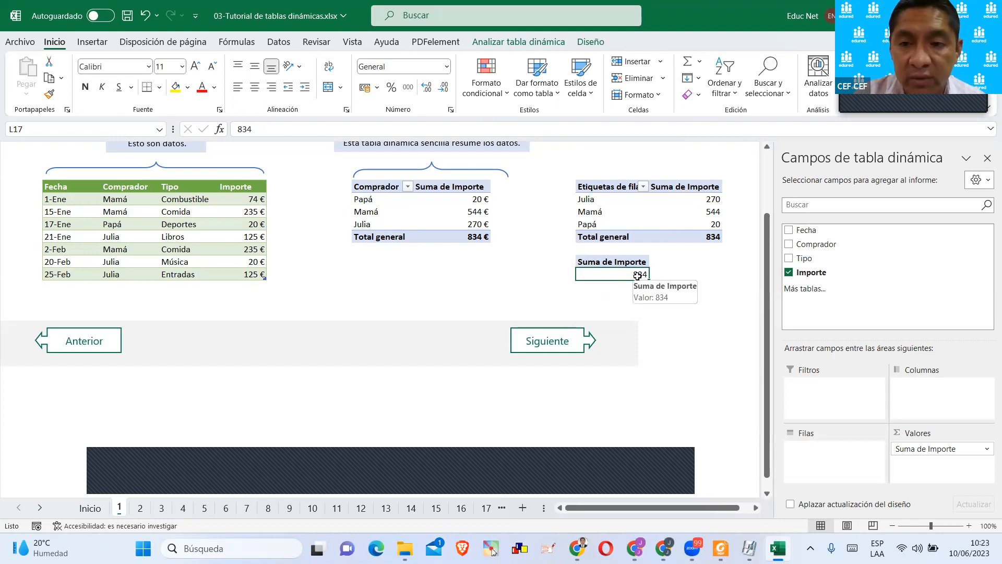
left_click(788, 259)
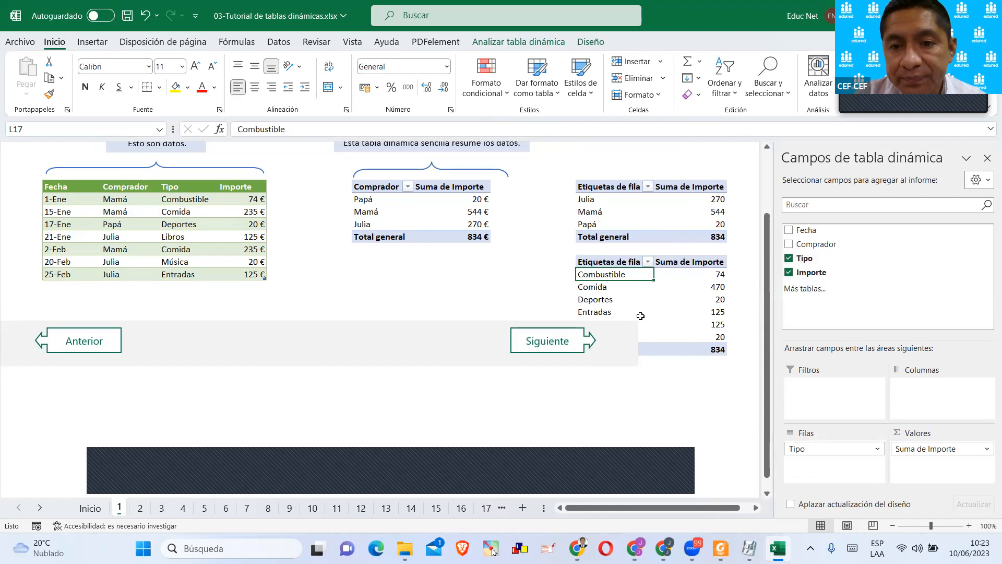
Move the grey footer band and the Siguiente shape down so they clear the copied pivot table.
left_click(623, 321)
left_click_drag(630, 323, 608, 379)
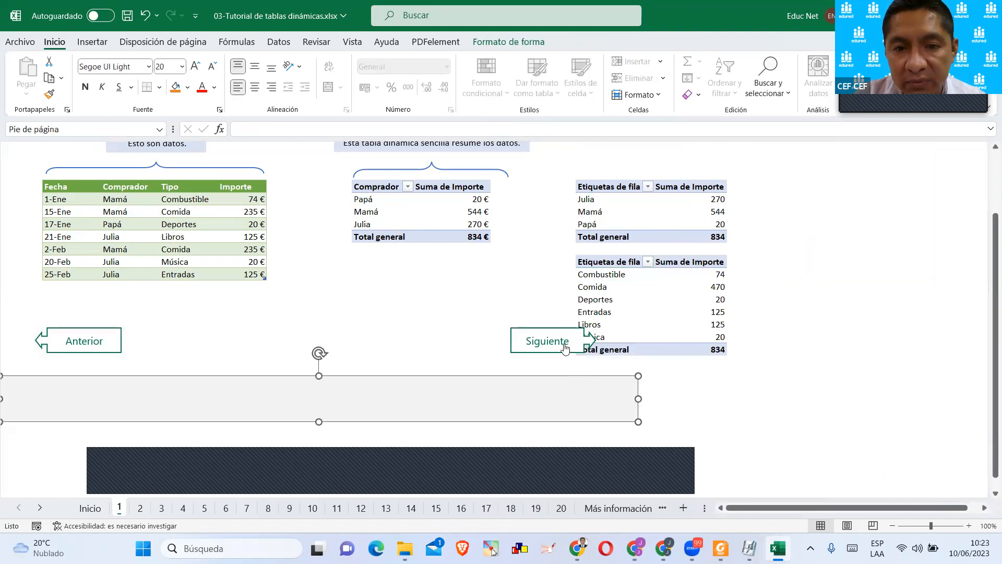
left_click(555, 351)
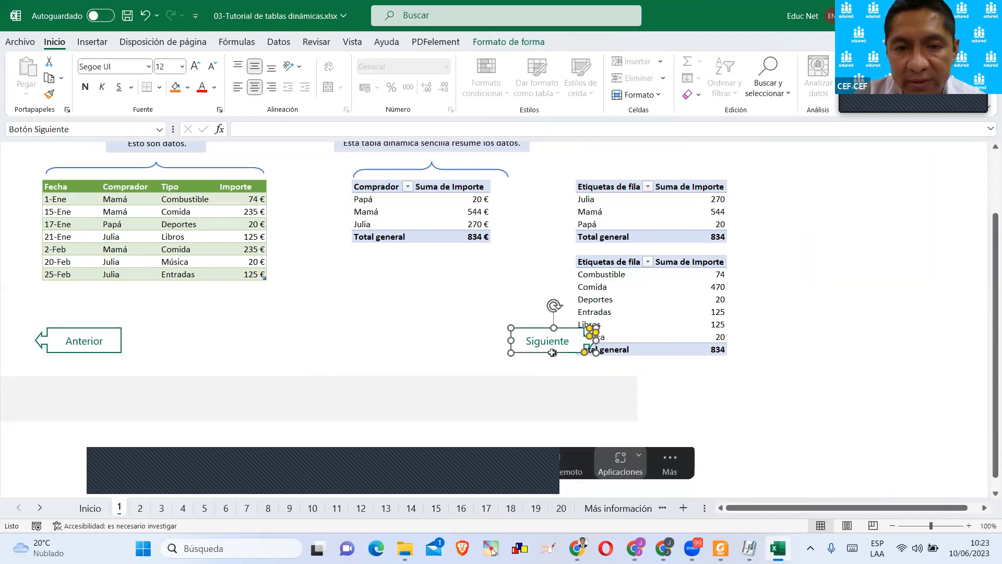
left_click_drag(552, 353, 512, 399)
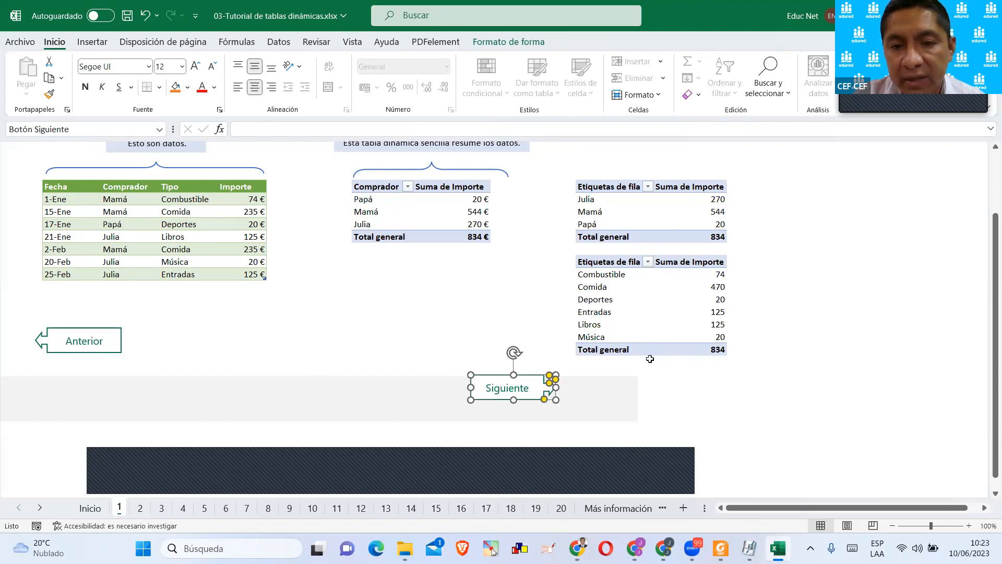
left_click(791, 323)
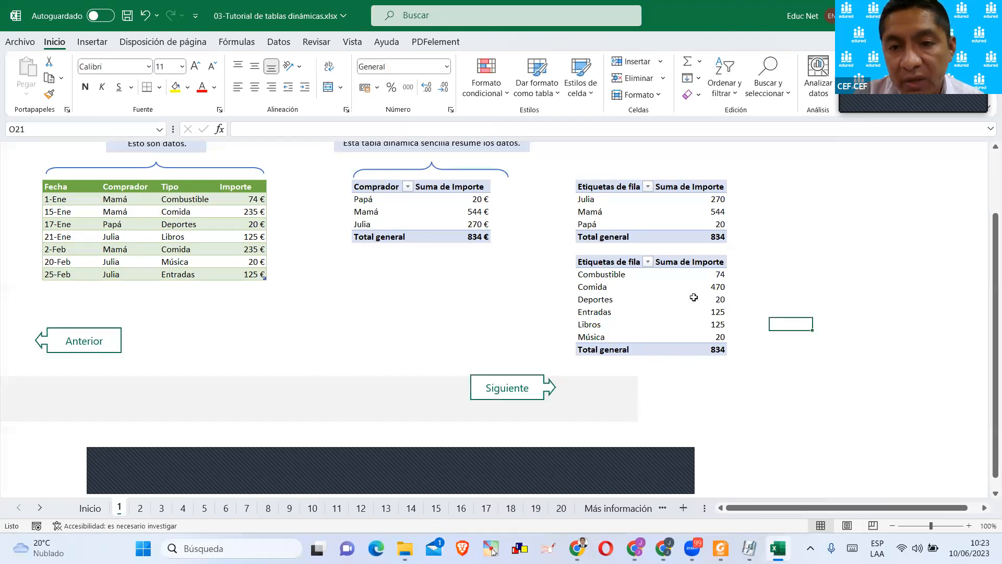
Clear all fields from the copied pivot table at L16.
scroll(496, 247, "up", 1)
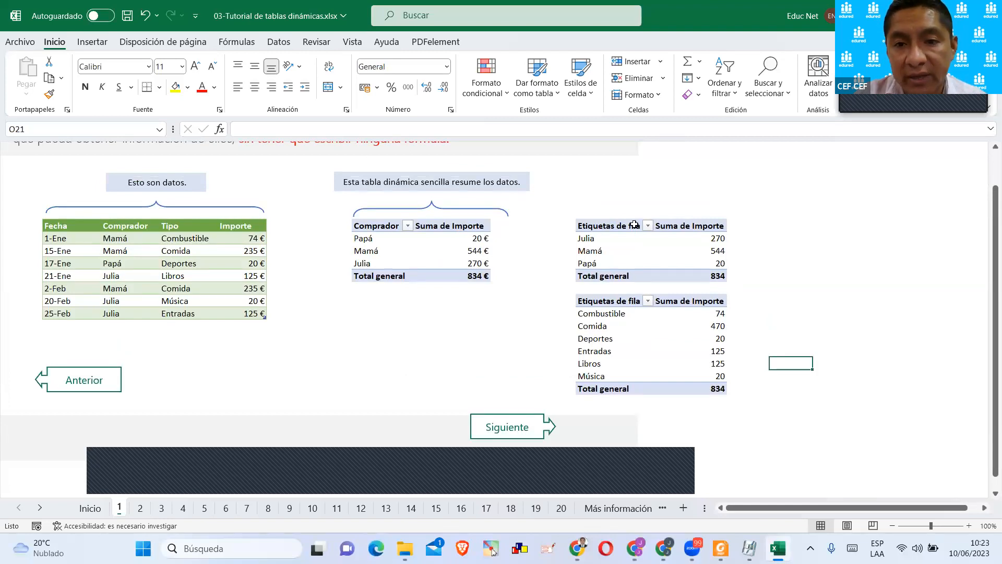
scroll(647, 245, "down", 1)
left_click(643, 261)
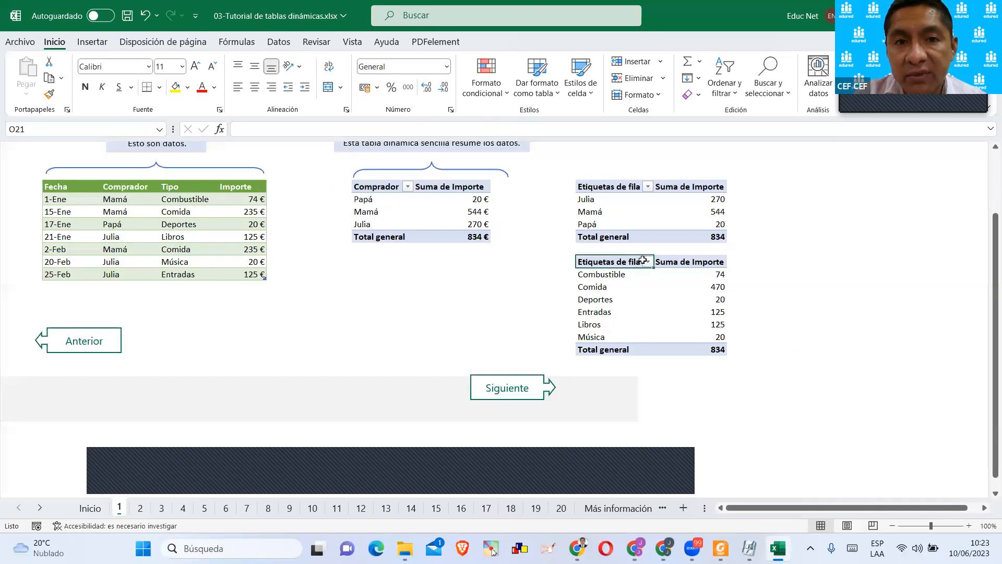
left_click(562, 43)
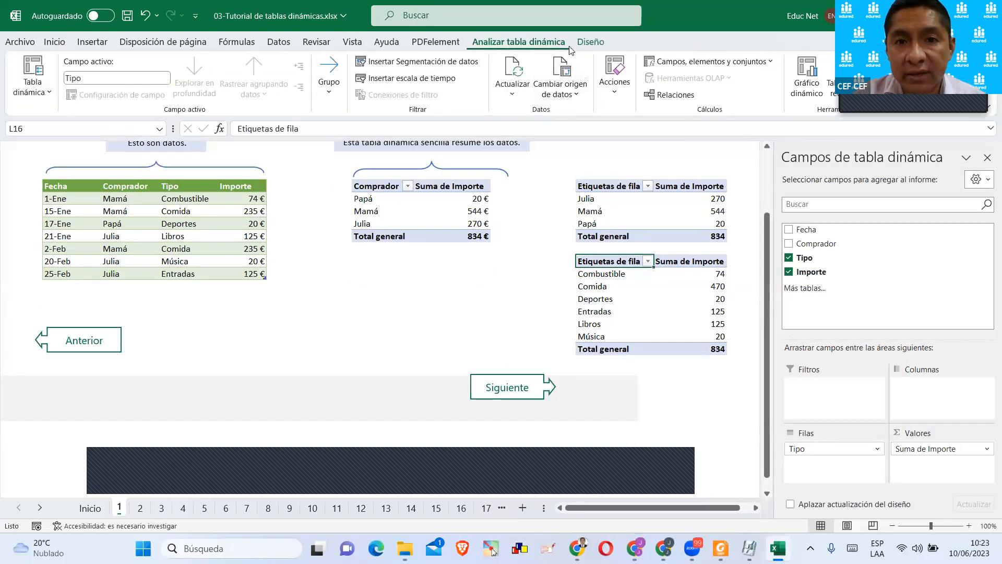
left_click(607, 93)
left_click(614, 155)
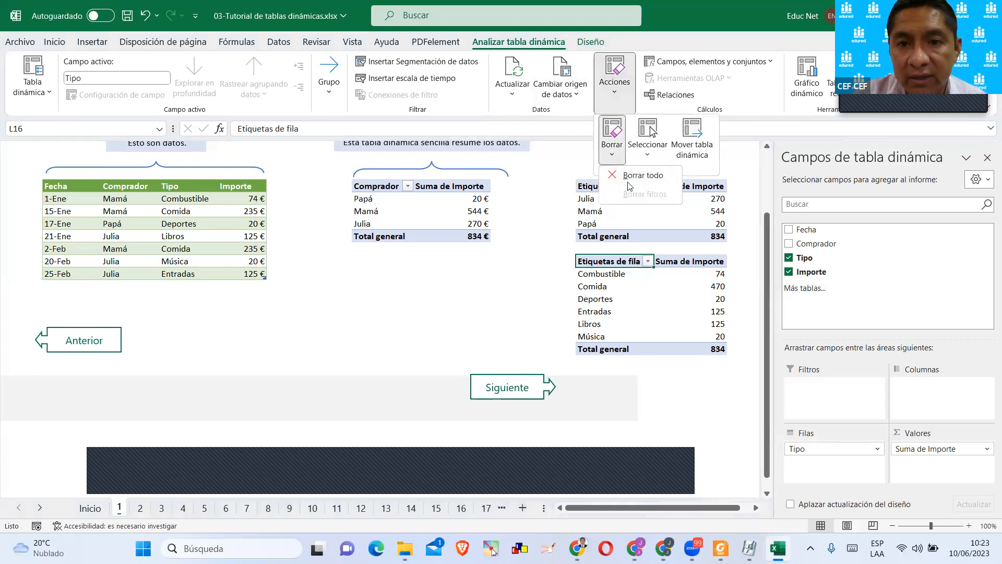
left_click(631, 176)
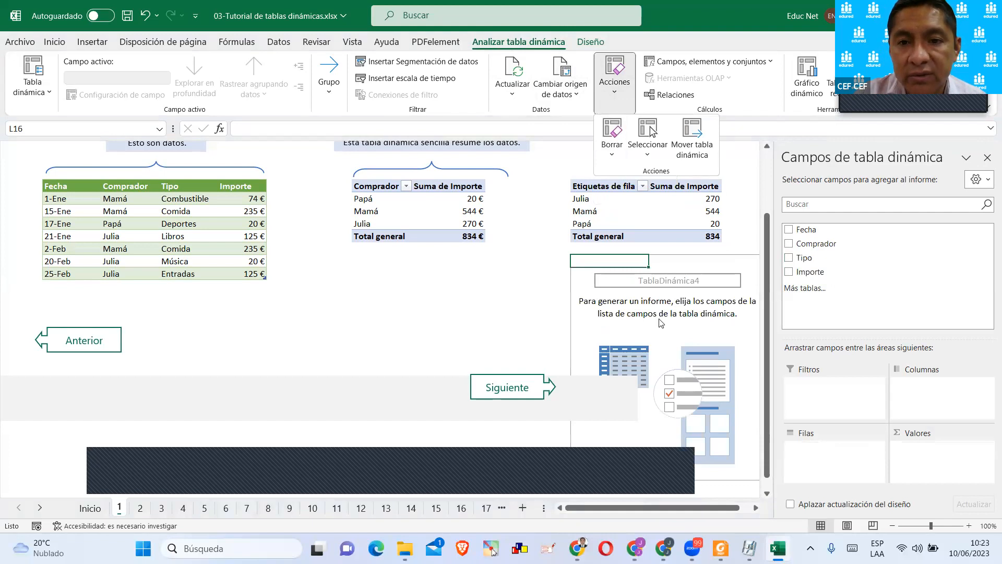
left_click(620, 93)
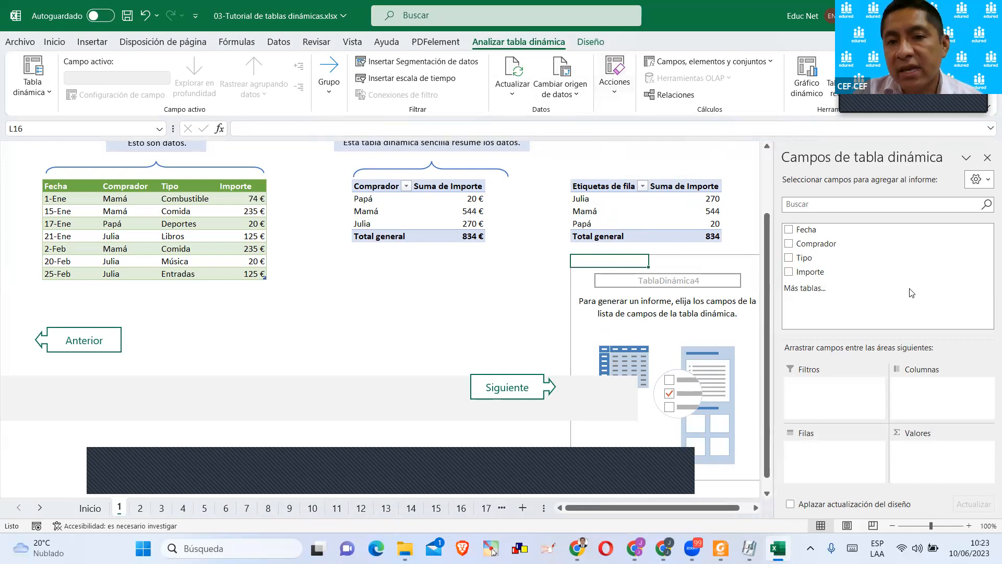
Go to sheet 2 and select a cell in its more complex pivot table to show the field list.
left_click(523, 277)
left_click(626, 269)
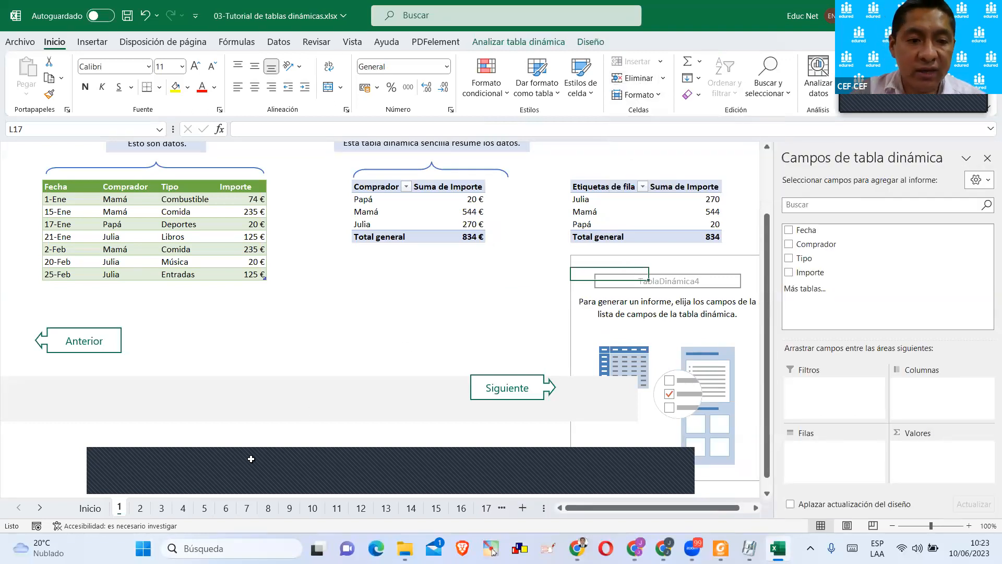
left_click(140, 508)
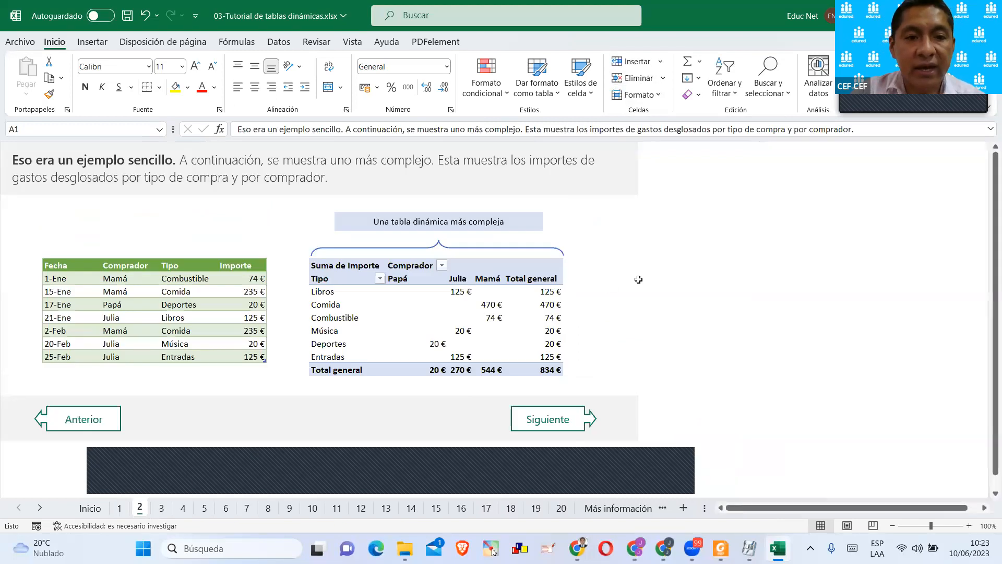
left_click(638, 279)
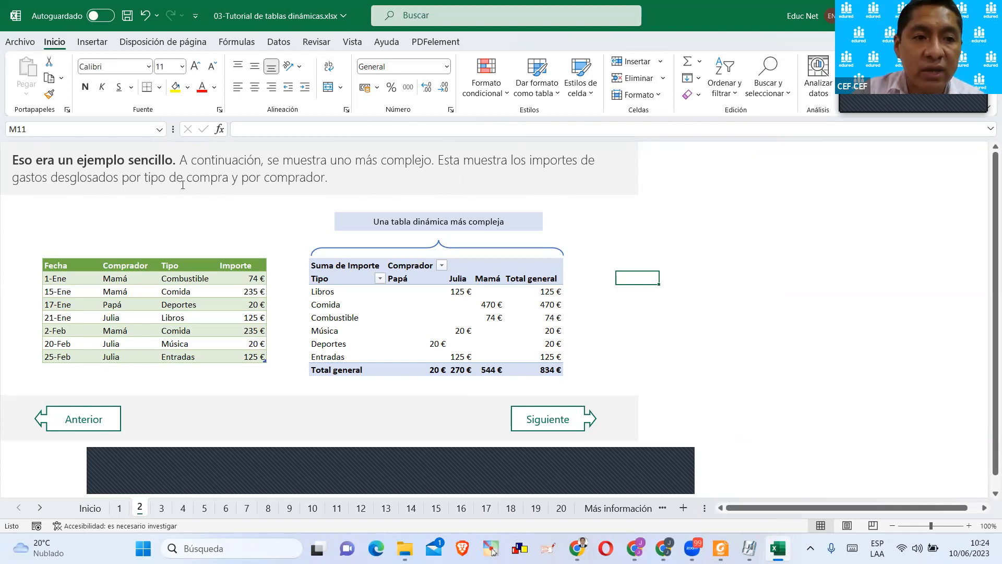
scroll(528, 316, "down", 1)
left_click(440, 279)
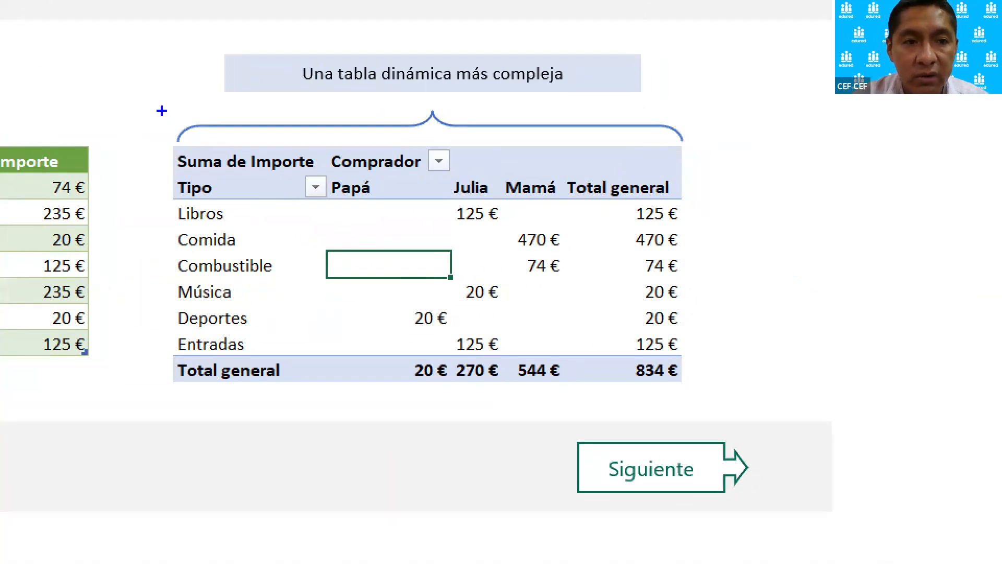
Box the Comprador field, Filas with Tipo and the Libros to Entradas labels in blue, and link those labels to Filas with an arrow.
mouse_move(157, 104)
left_mouse_down()
mouse_move(600, 353)
mouse_move(731, 412)
left_mouse_up()
left_click_drag(713, 226, 792, 163)
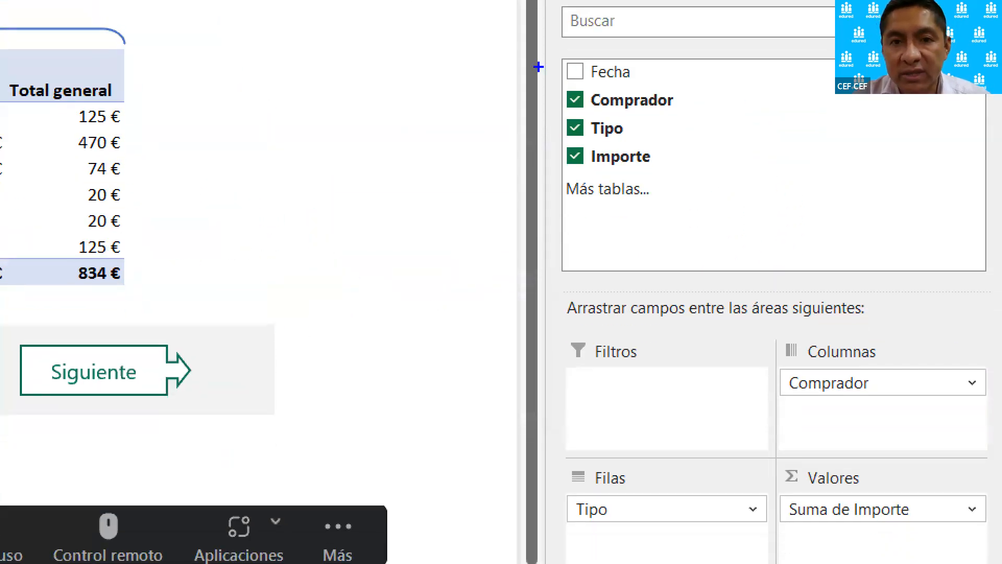
left_click_drag(537, 77, 708, 112)
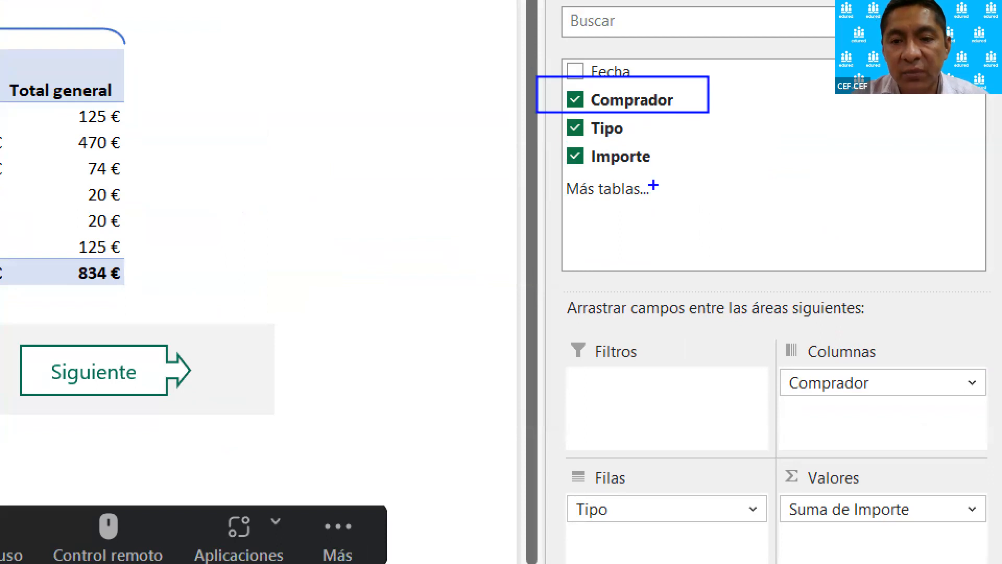
left_click_drag(529, 440, 673, 532)
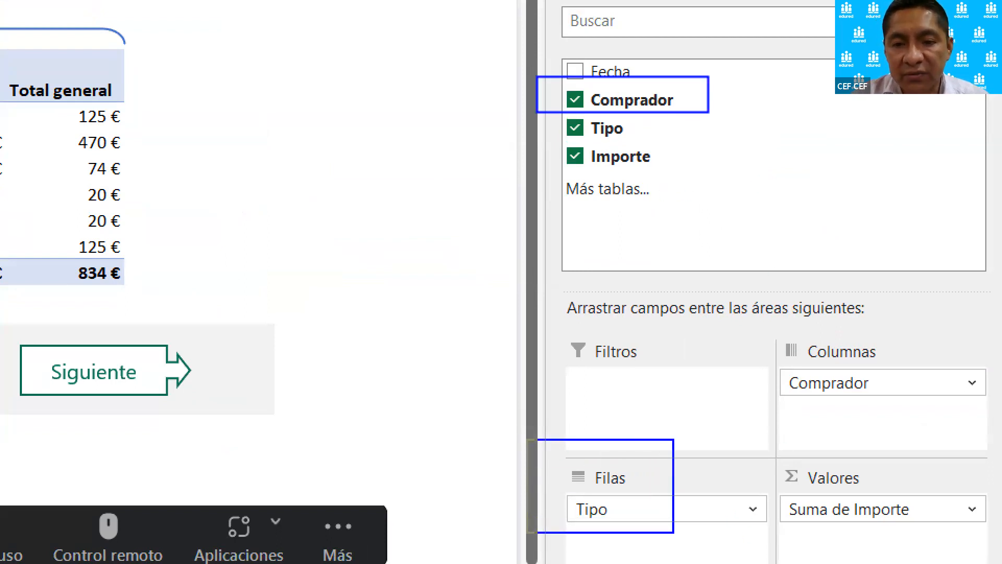
left_click_drag(511, 457, 563, 499)
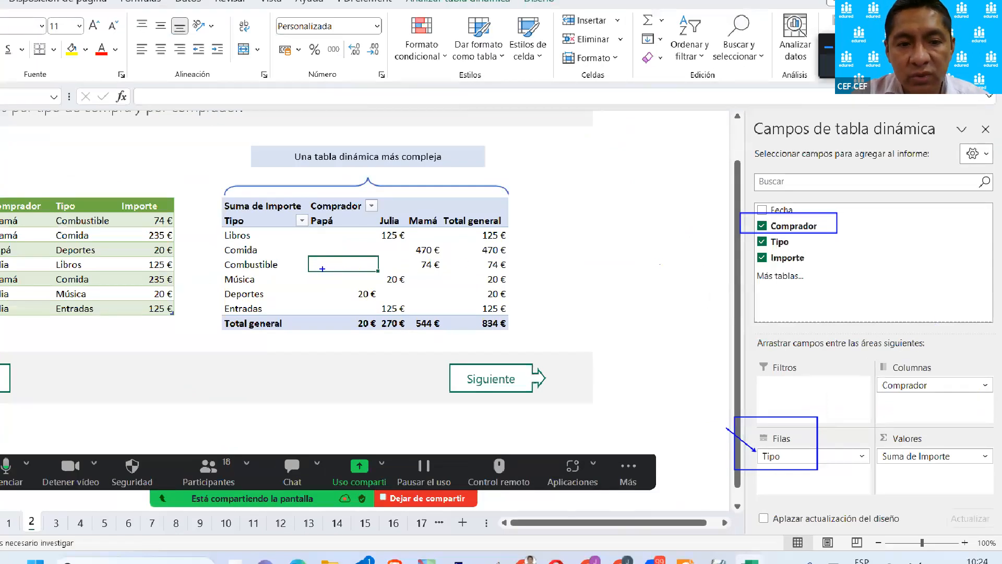
left_click_drag(214, 227, 287, 315)
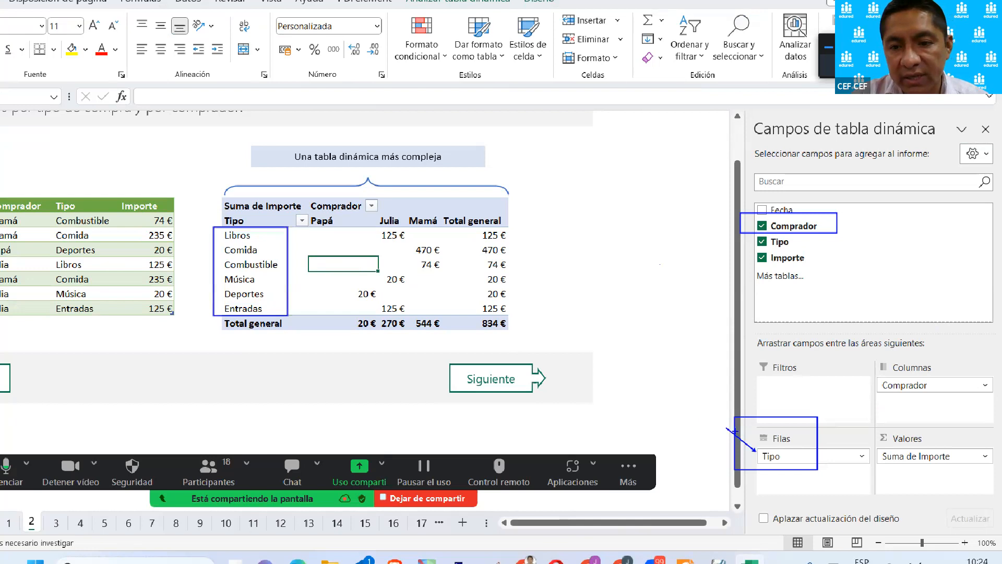
mouse_move(728, 428)
left_mouse_down()
mouse_move(339, 380)
mouse_move(294, 296)
left_mouse_up()
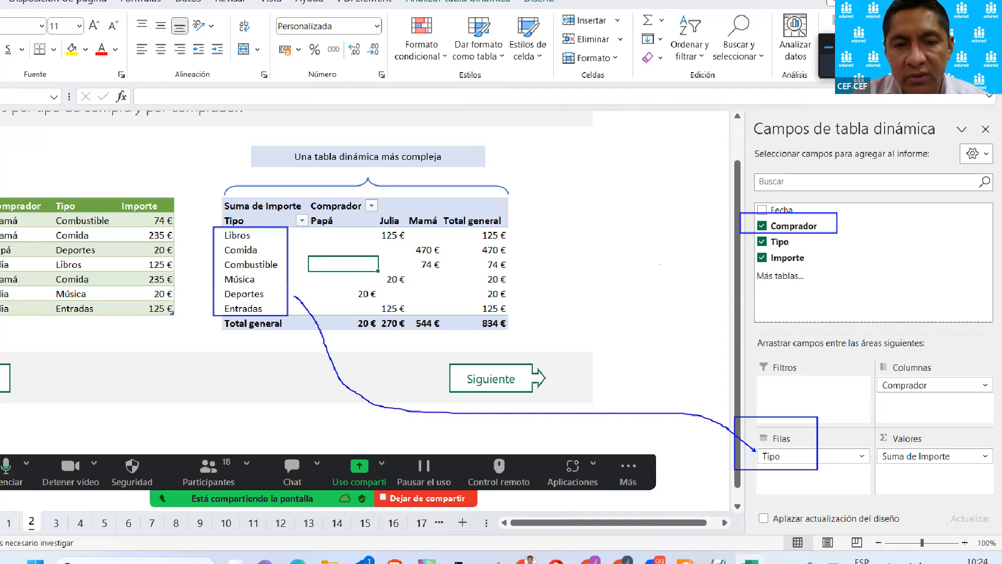
Circle the Valores and Columnas areas in blue and clear all the markup.
mouse_move(957, 435)
left_mouse_down()
mouse_move(868, 446)
mouse_move(956, 453)
left_mouse_up()
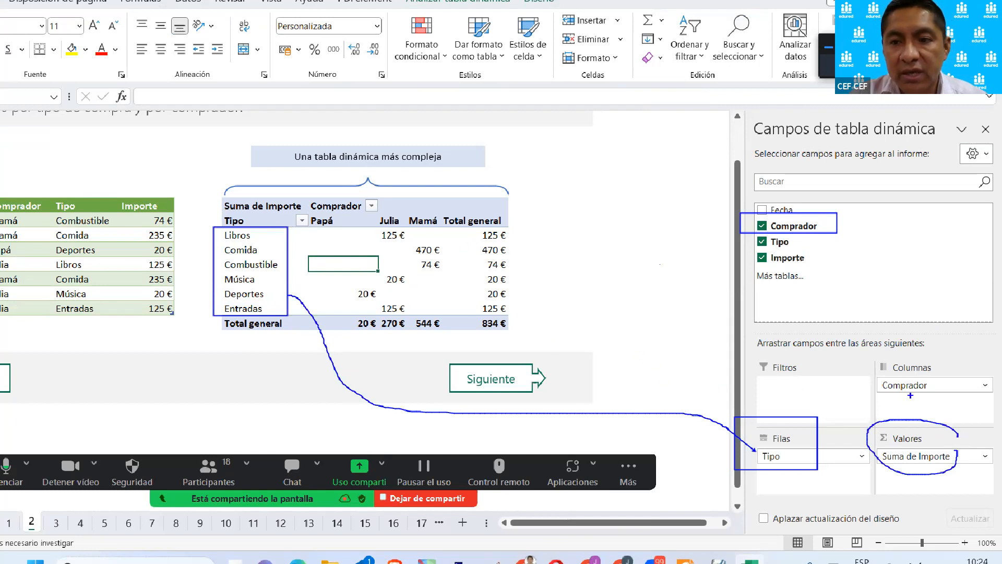
mouse_move(946, 388)
left_mouse_down()
mouse_move(861, 361)
mouse_move(940, 397)
left_mouse_up()
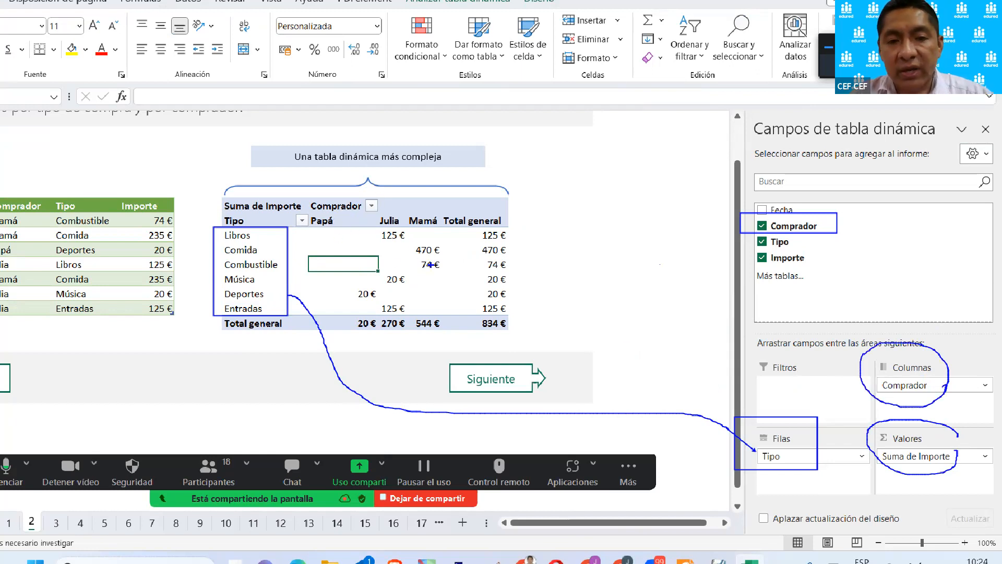
key("Escape")
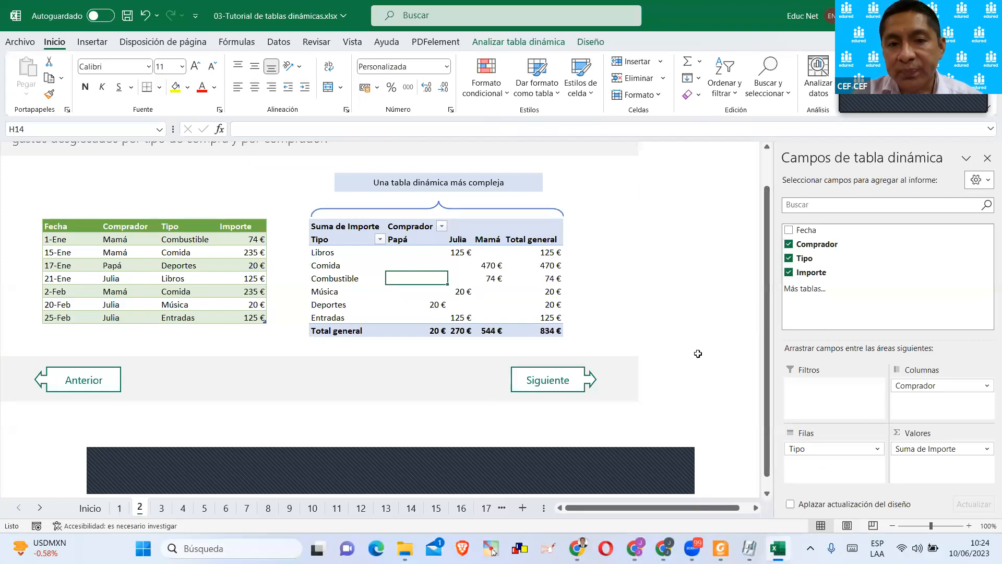
Remove Comprador from Columnas in the complex pivot table and assign it to Columnas again.
left_click_drag(921, 385, 652, 278)
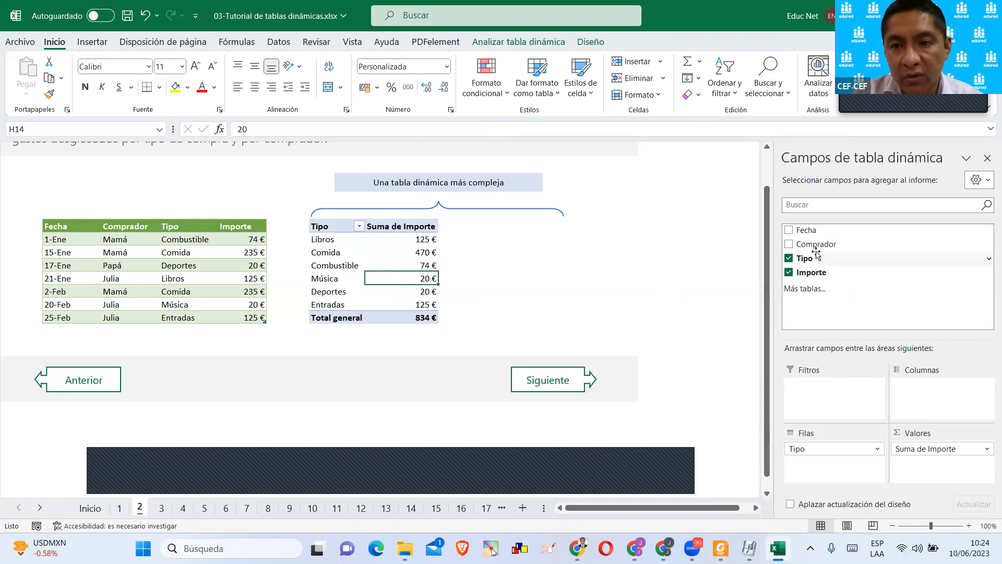
left_click_drag(815, 243, 928, 387)
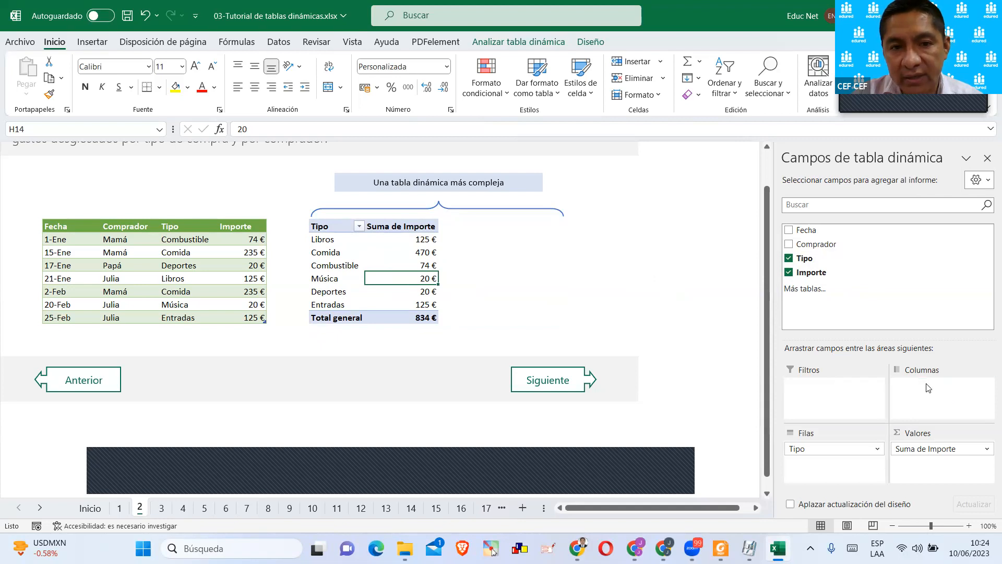
left_click(453, 239)
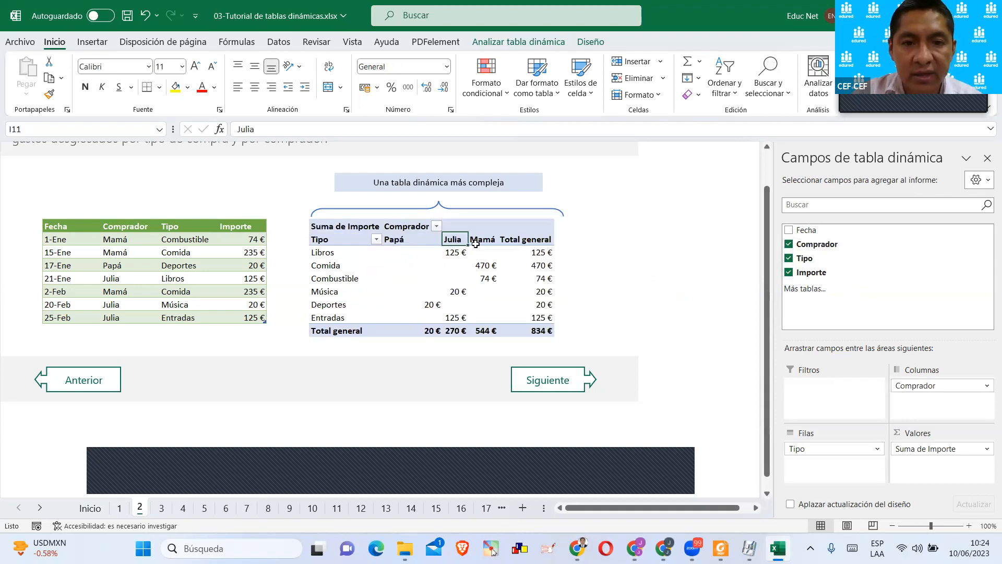
Look at the sort and filter options of the Tipo and Comprador fields in the complex pivot table.
left_click(376, 239)
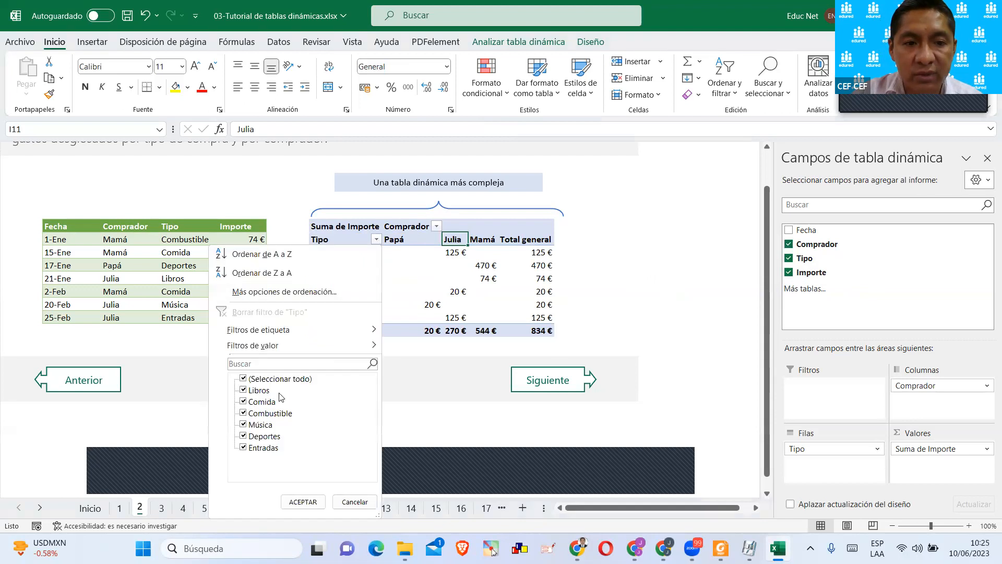
left_click(435, 228)
left_click(436, 227)
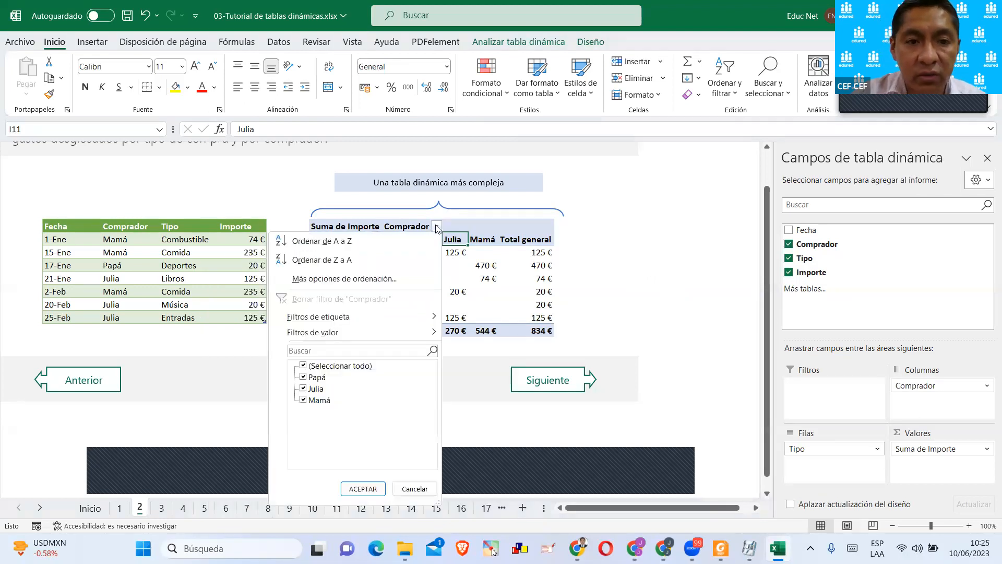
left_click(435, 227)
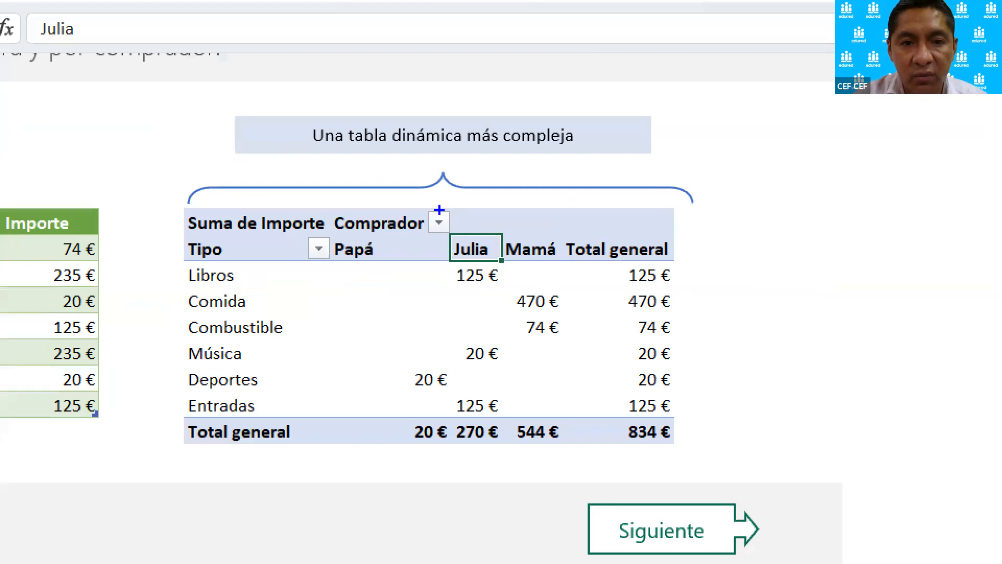
Box the Comprador and Tipo headers of the pivot table in blue and clear the markup.
mouse_move(449, 206)
left_mouse_down()
mouse_move(322, 230)
mouse_move(331, 237)
left_mouse_up()
mouse_move(176, 240)
left_mouse_down()
mouse_move(342, 274)
mouse_move(337, 266)
left_mouse_up()
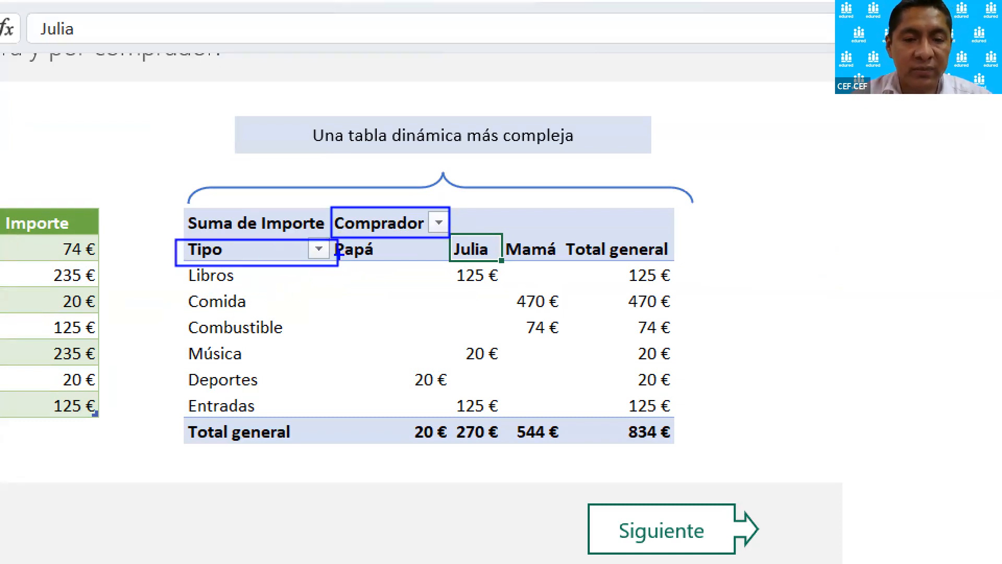
key("Escape")
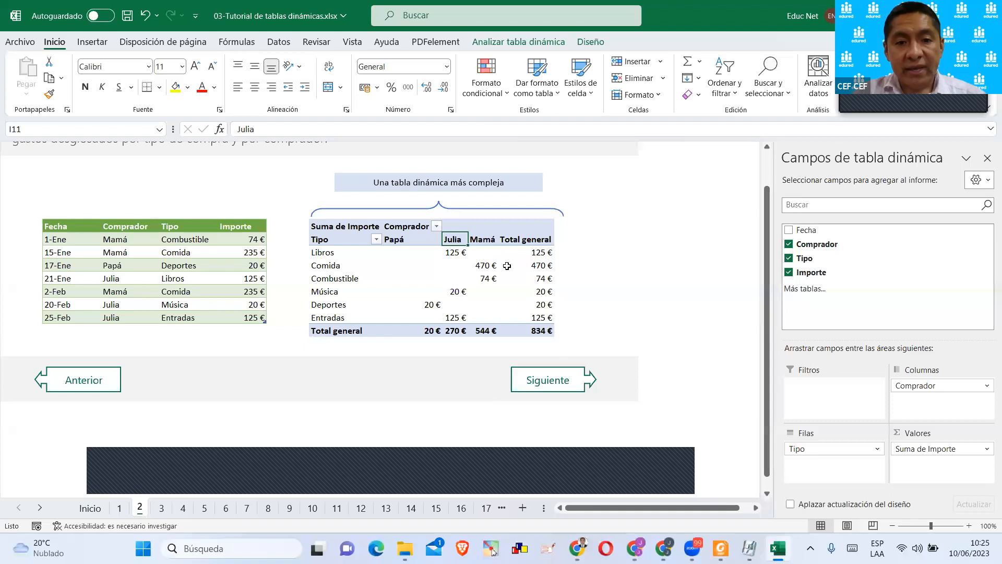
Go to sheet 3 and show the design options of the expenses table, including its name.
left_click(161, 508)
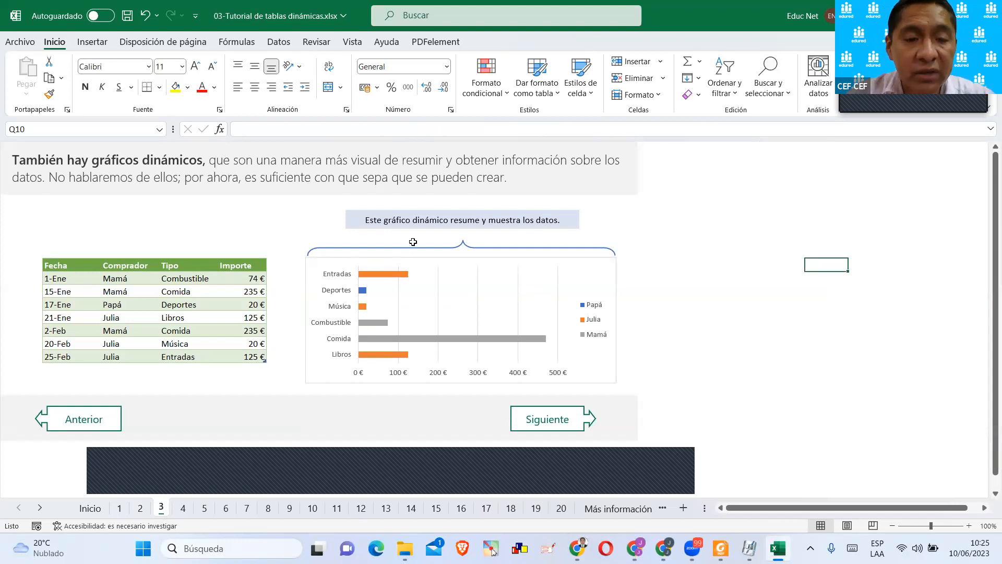
left_click(394, 255)
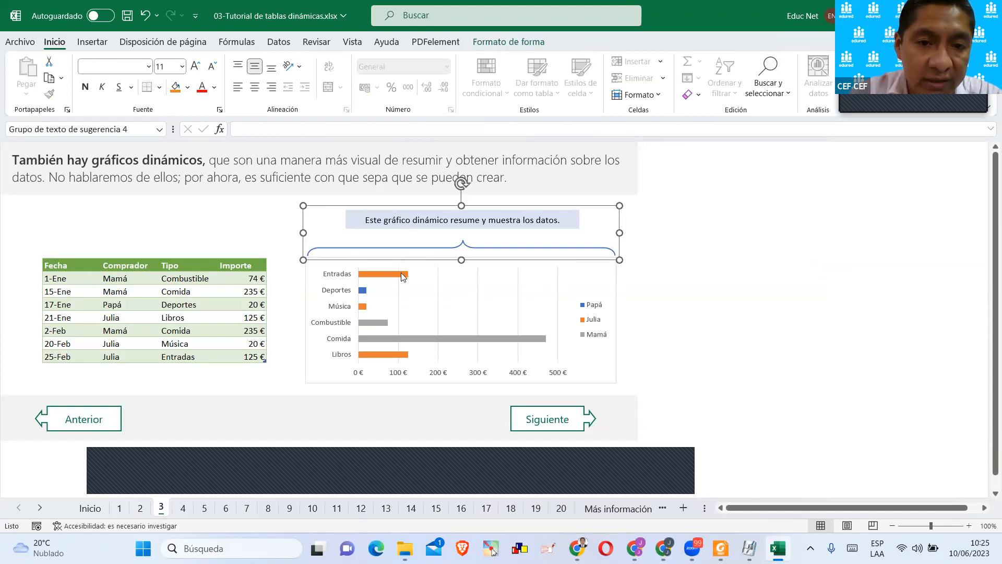
left_click(728, 300)
left_click(175, 294)
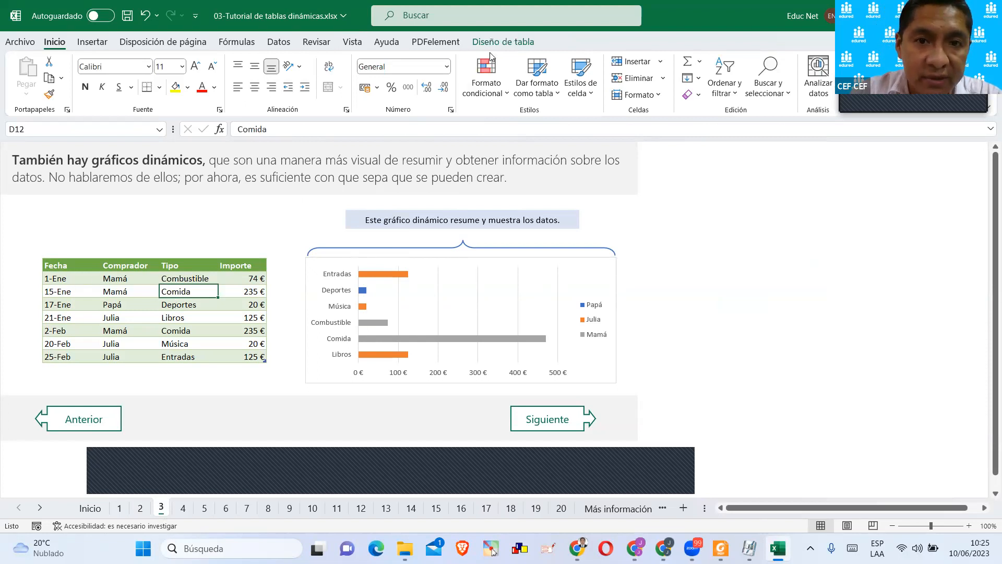
left_click(493, 44)
left_click(43, 78)
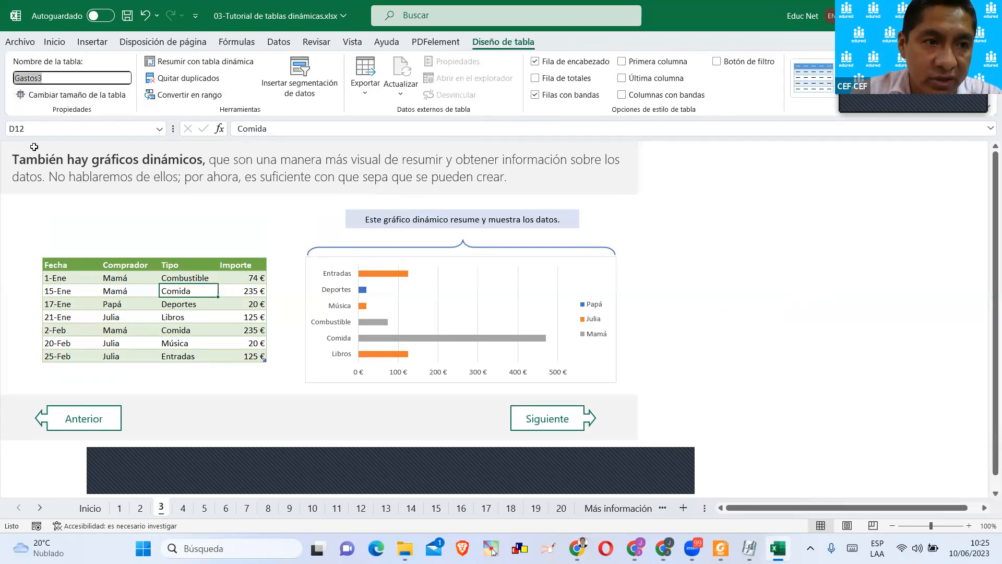
Select the example pivot chart, try a few chart styles on it and apply the dark-background style.
left_click(427, 226)
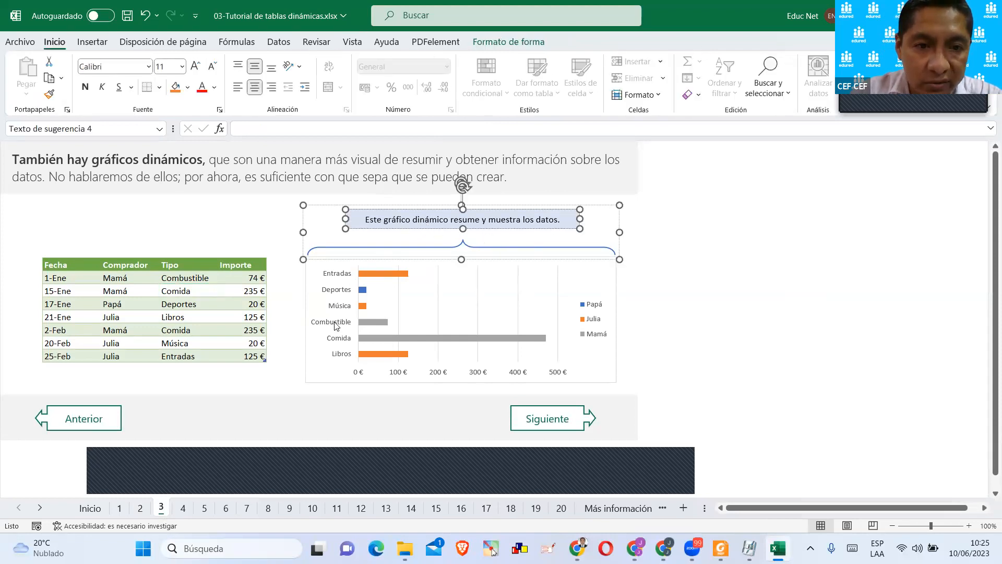
left_click(328, 299)
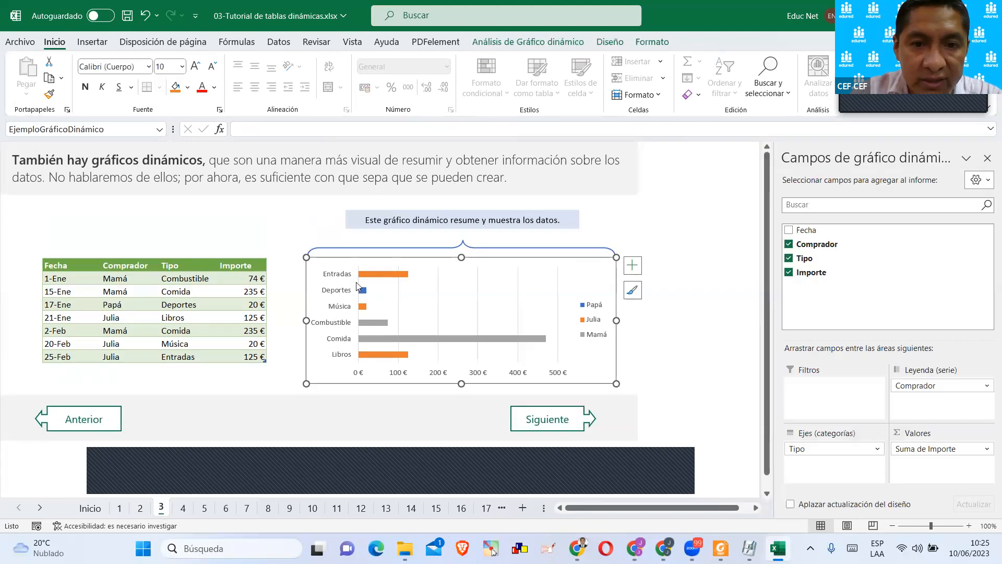
scroll(425, 287, "down", 1)
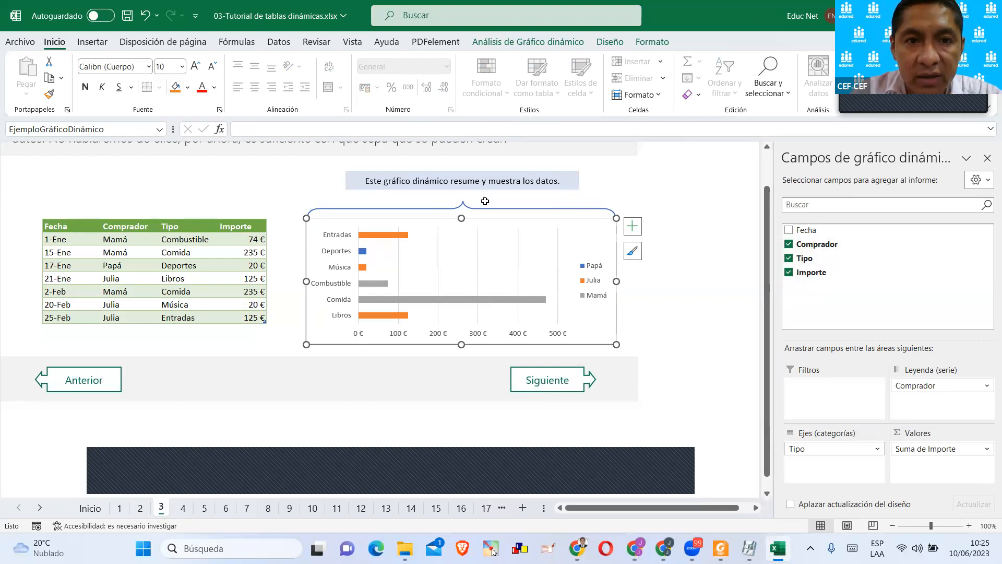
left_click(610, 41)
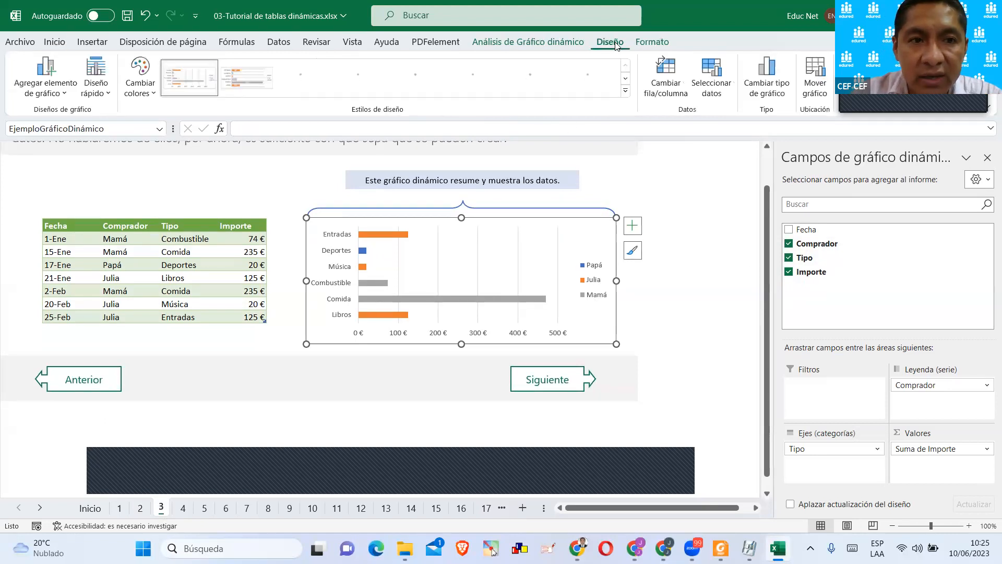
left_click(234, 86)
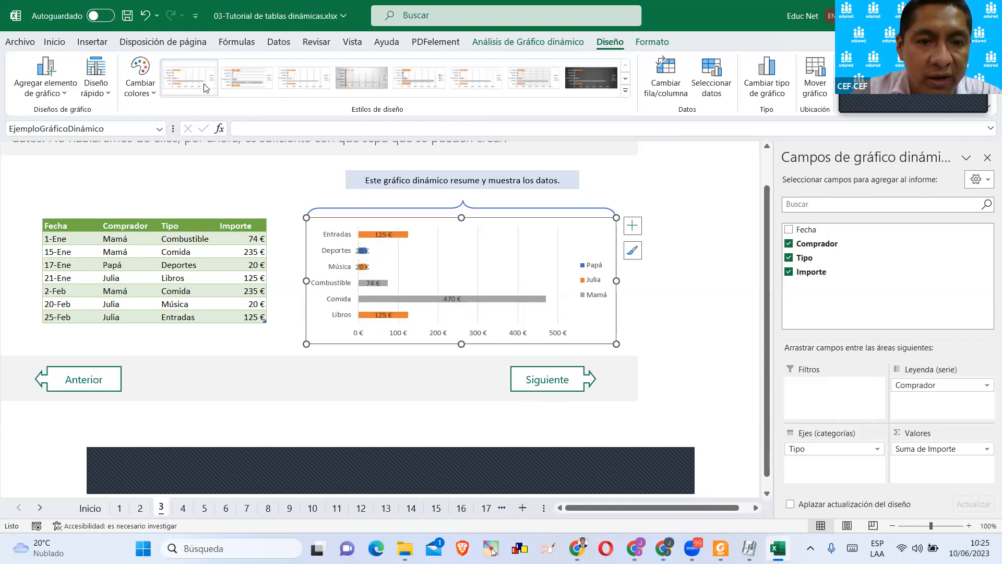
left_click(347, 84)
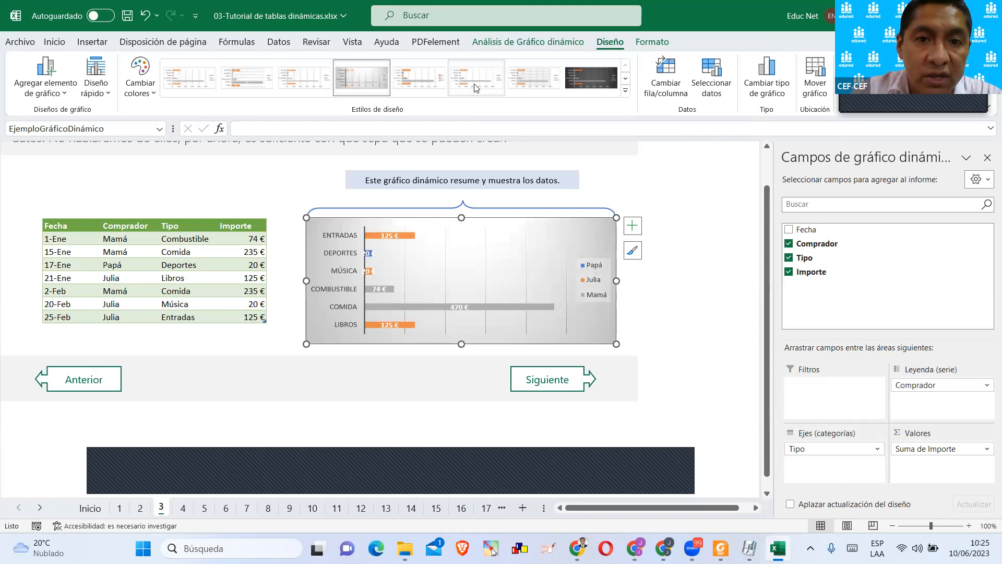
left_click(588, 81)
Insert a pivot chart based on the Gastos3 table, placed in the existing worksheet at cell O11 of sheet 3.
left_click(233, 279)
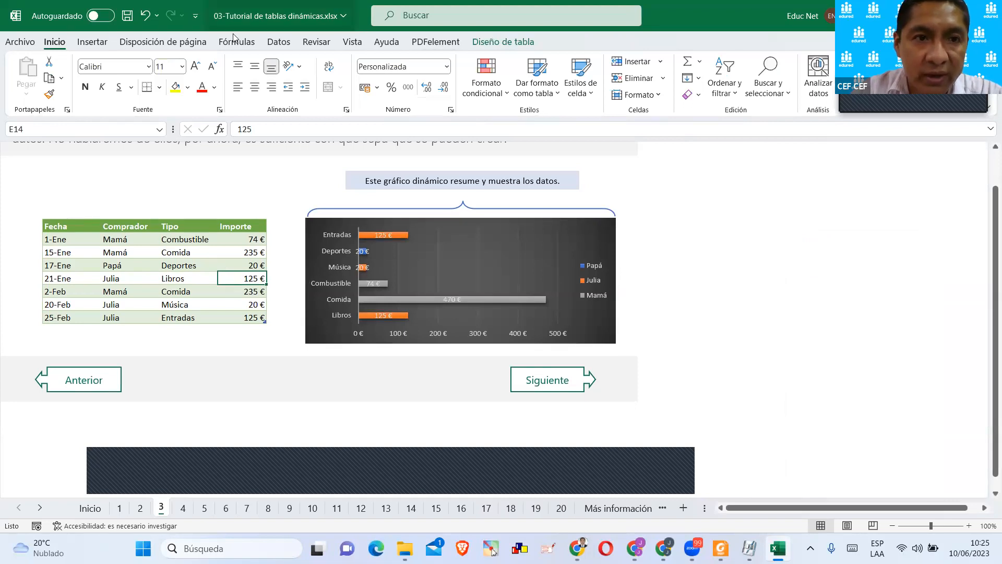
left_click(95, 43)
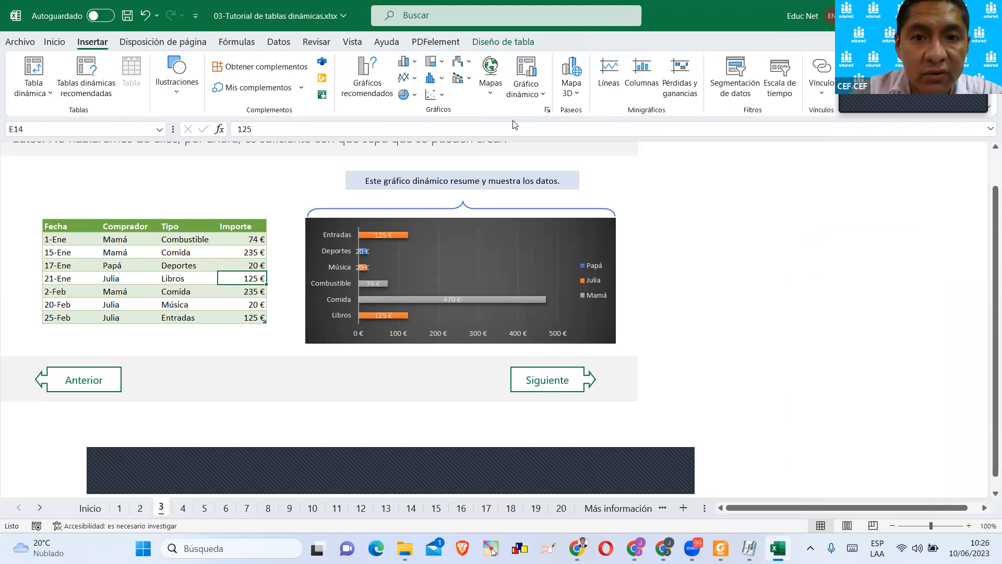
left_click(525, 93)
left_click(534, 118)
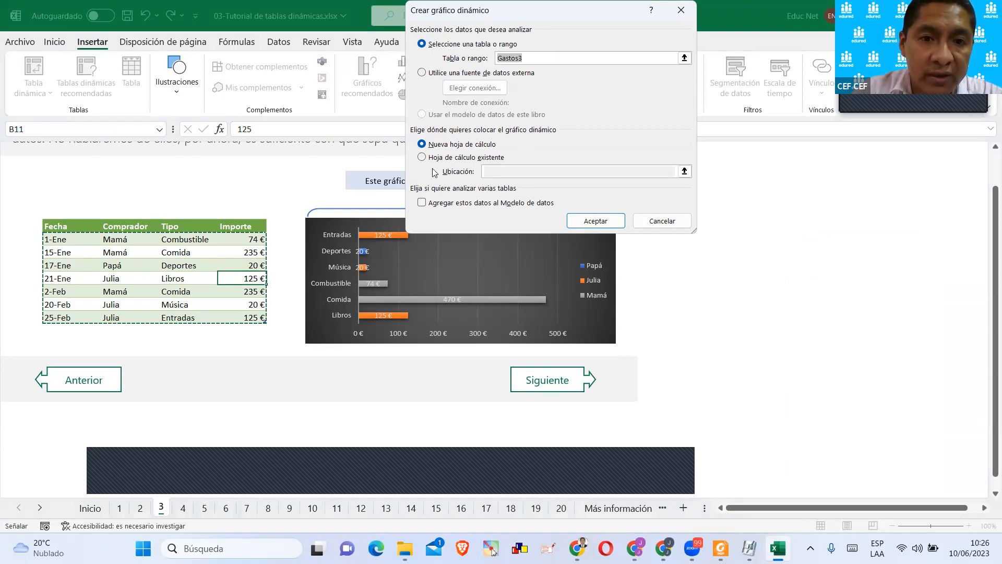
left_click(429, 146)
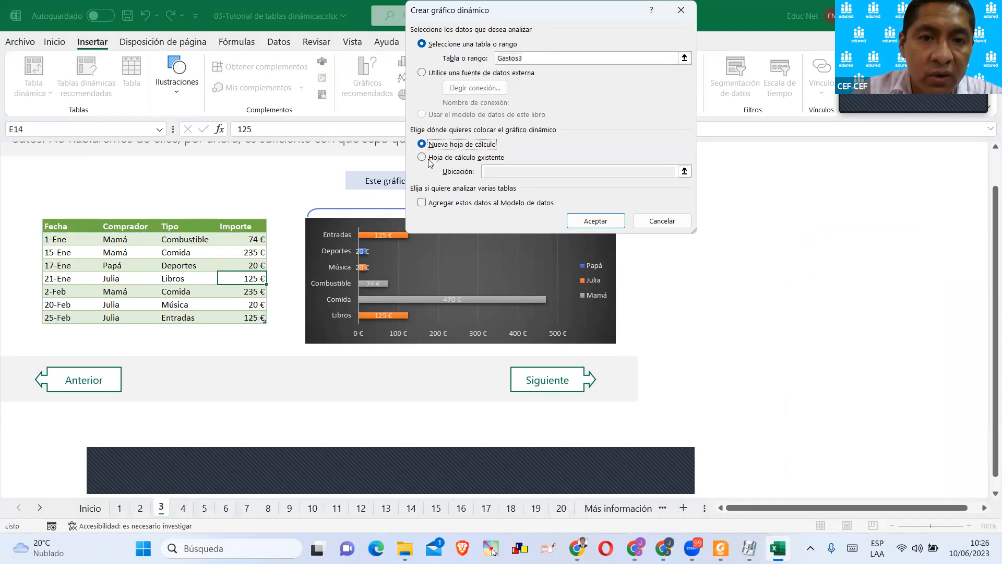
left_click(429, 159)
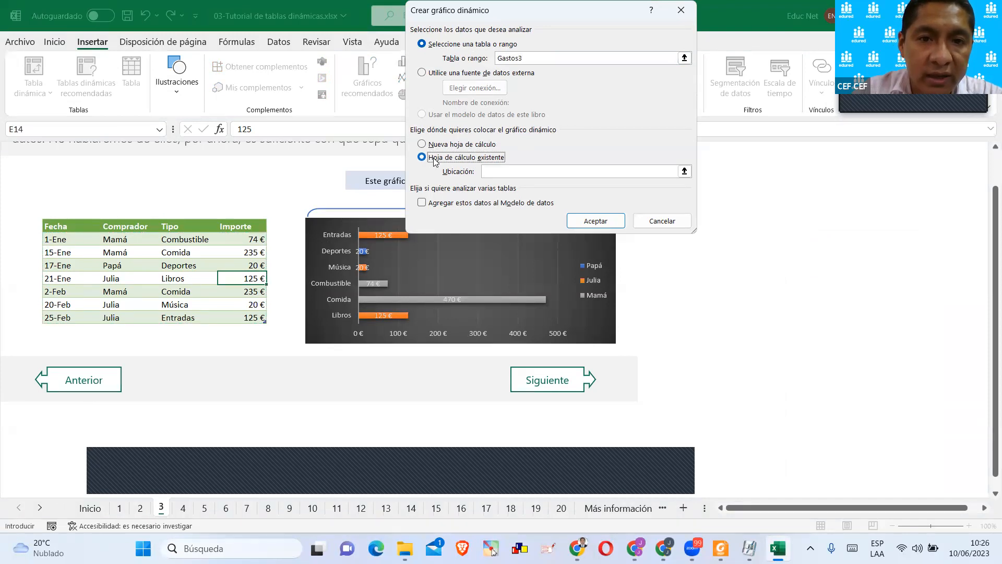
left_click(760, 233)
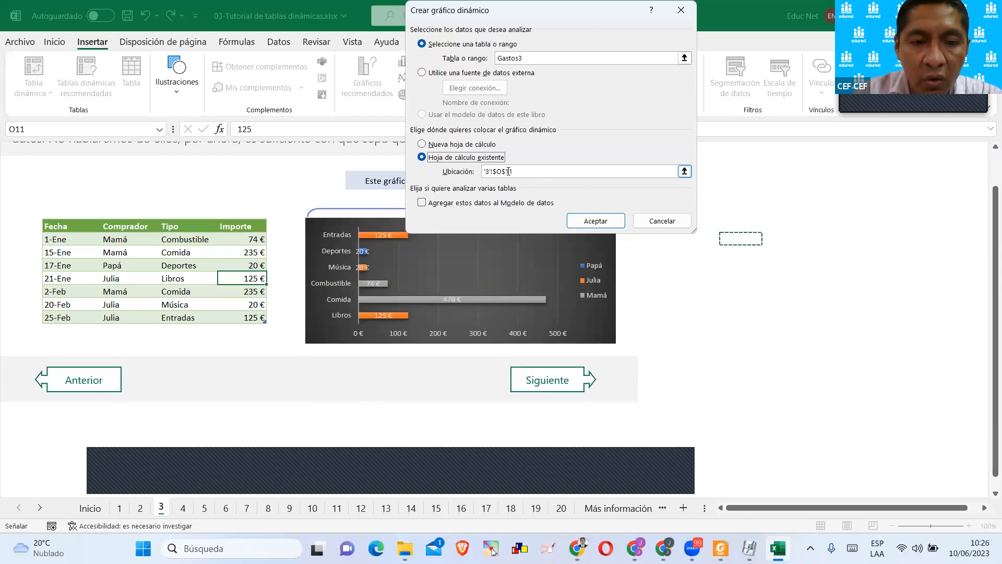
left_click(595, 221)
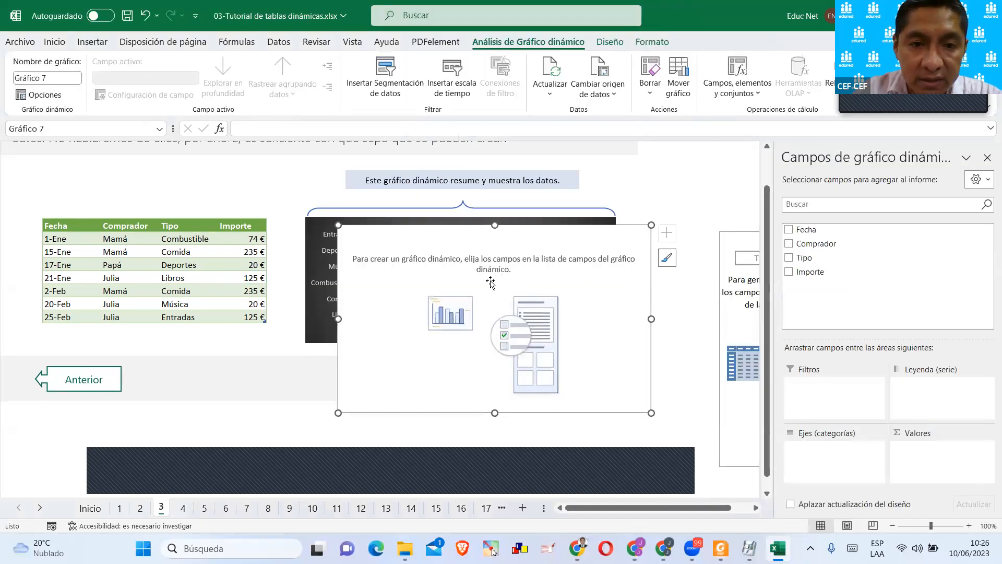
Move the empty pivot chart below the dark example chart and add the Comprador and Importe fields to it.
left_click_drag(514, 241, 491, 360)
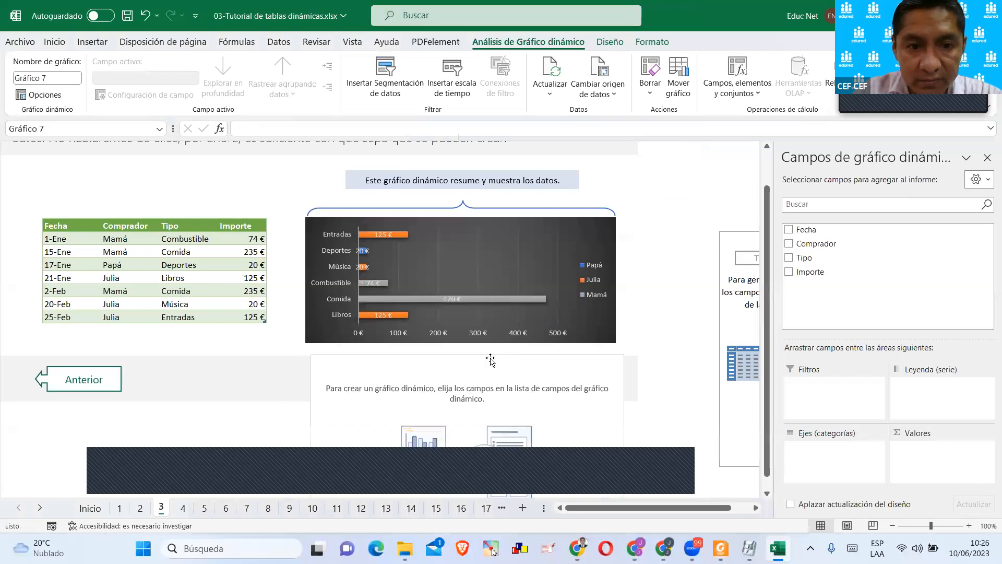
scroll(491, 360, "down", 2)
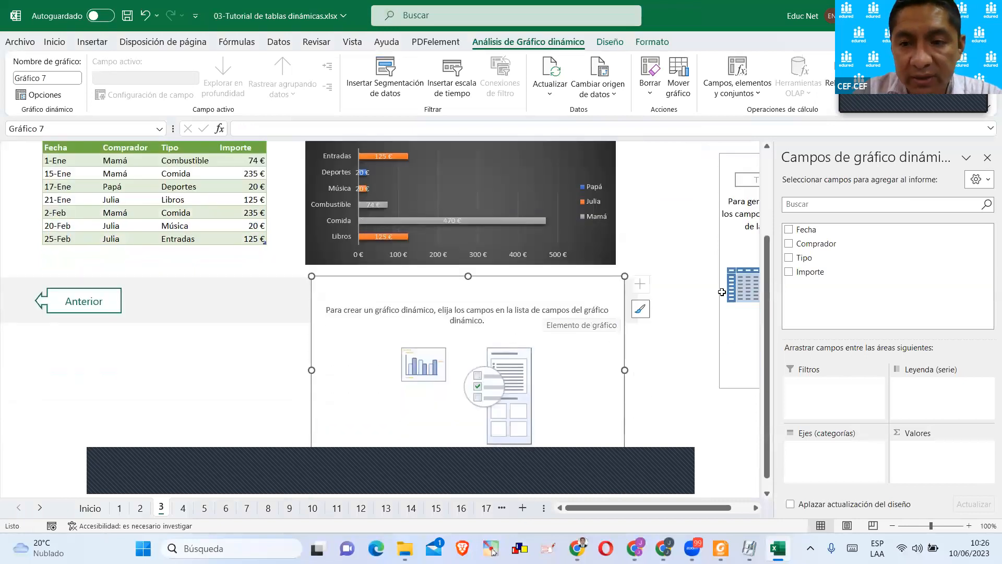
left_click(788, 244)
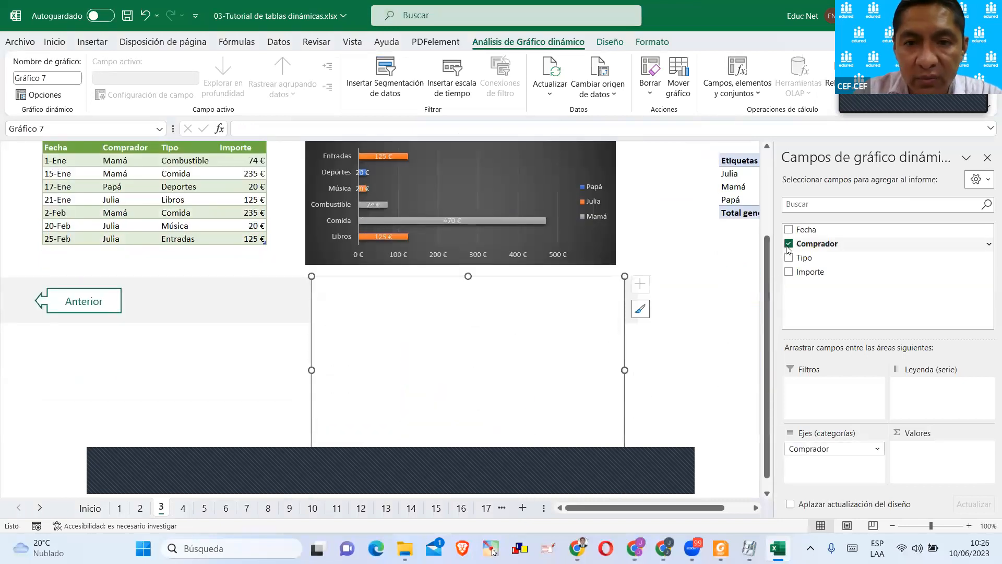
left_click(788, 272)
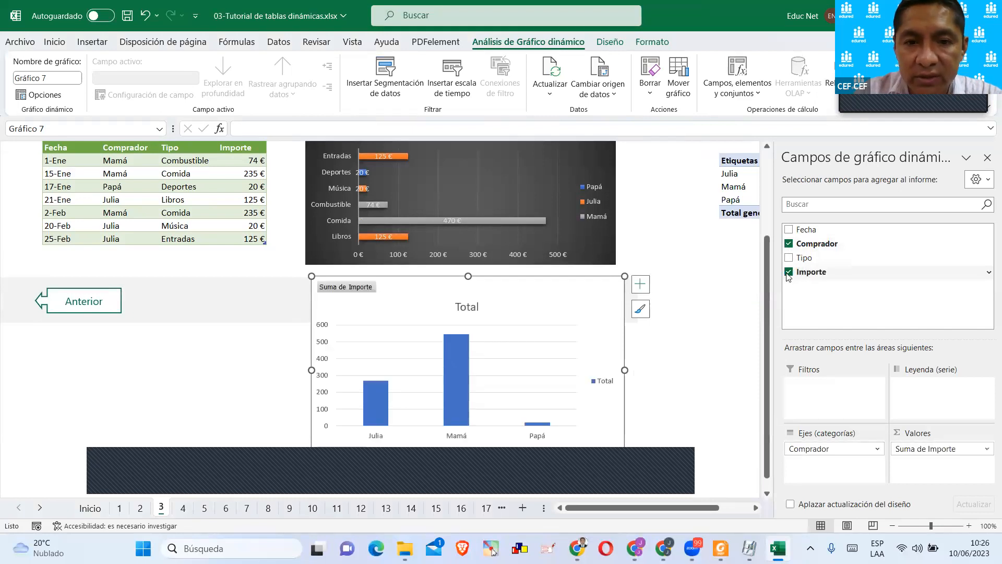
scroll(597, 334, "down", 1)
scroll(595, 333, "down", 1)
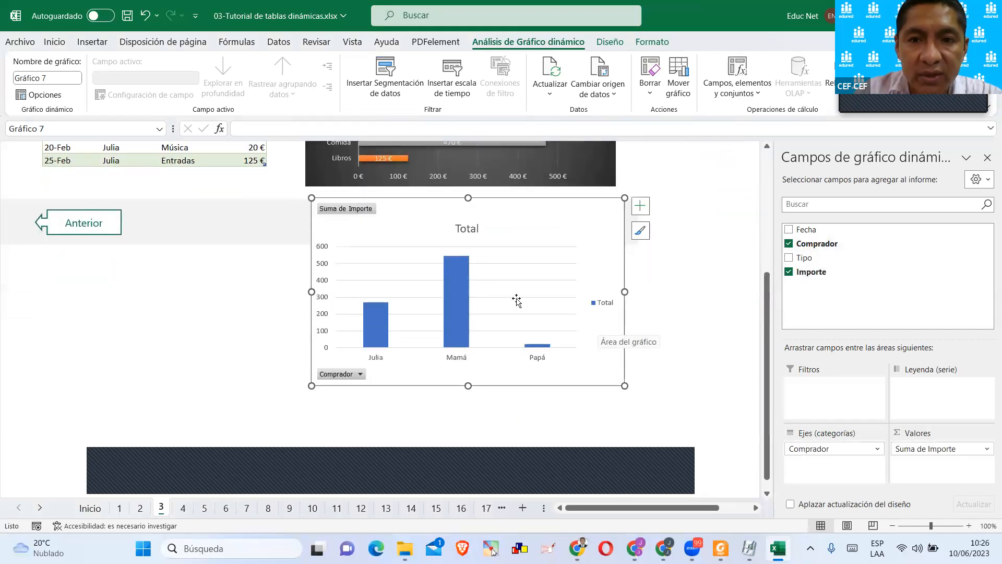
Change the new pivot chart's type to Barras agrupadas.
scroll(412, 260, "up", 1)
scroll(490, 272, "up", 2)
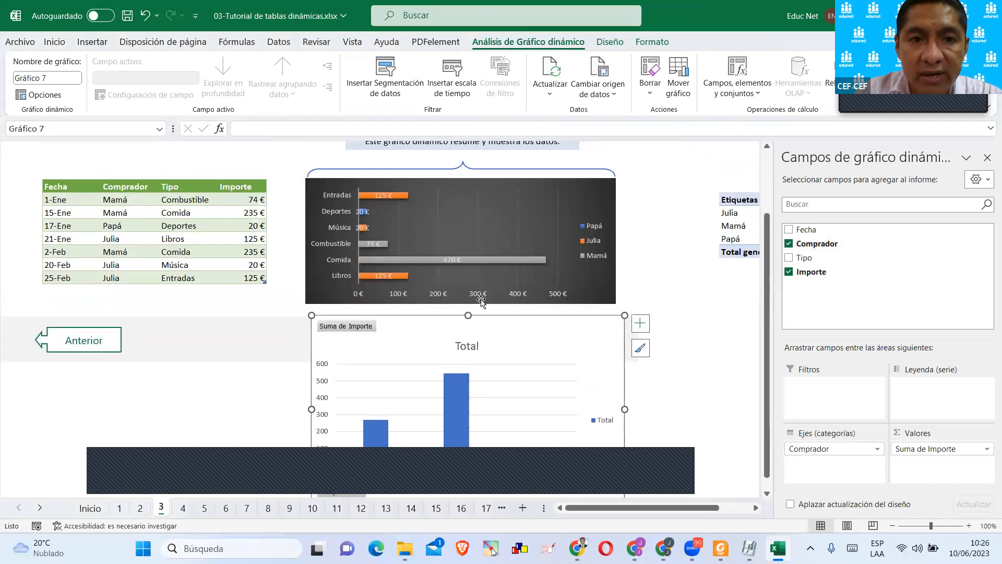
left_click(612, 46)
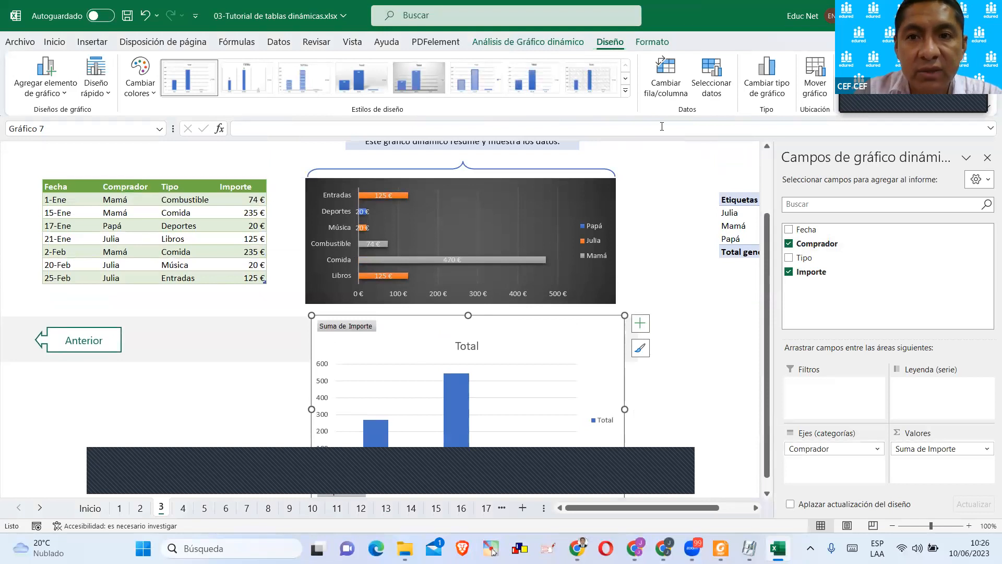
left_click(750, 95)
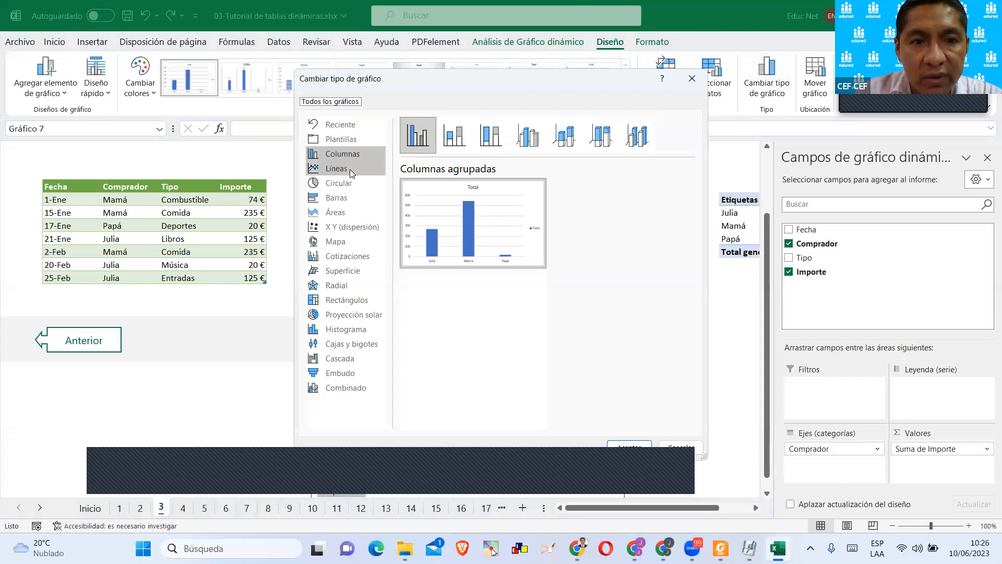
left_click(350, 198)
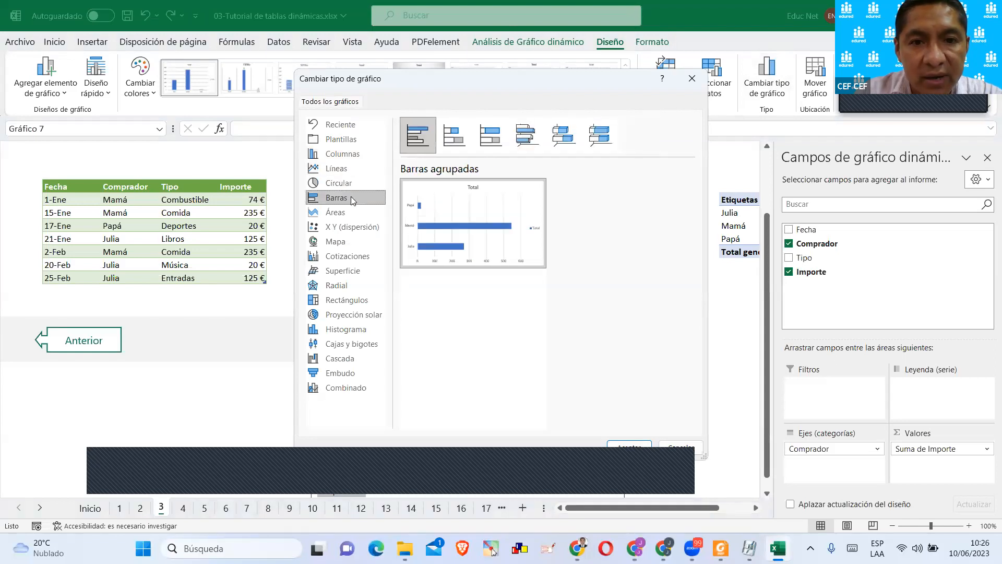
left_click(453, 136)
left_click(420, 146)
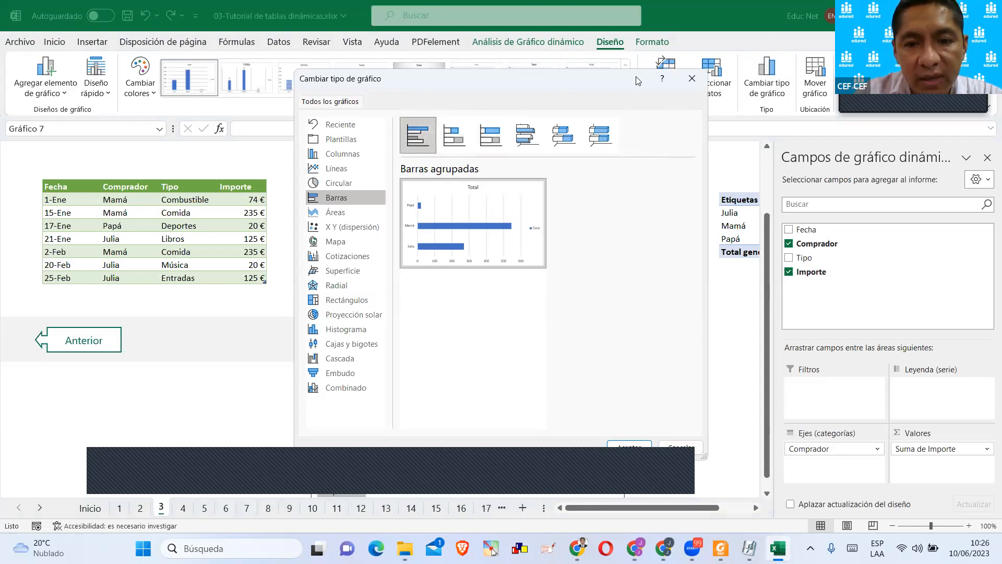
left_click(629, 447)
Replace the Comprador field with Tipo in the new pivot chart and keep the chart selected.
scroll(599, 366, "down", 1)
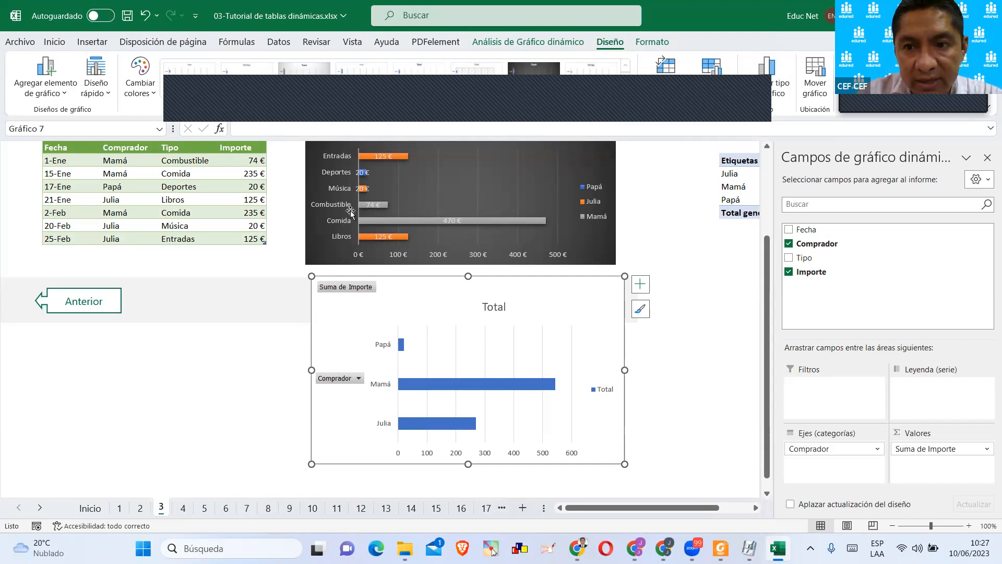
left_click(789, 243)
left_click(789, 258)
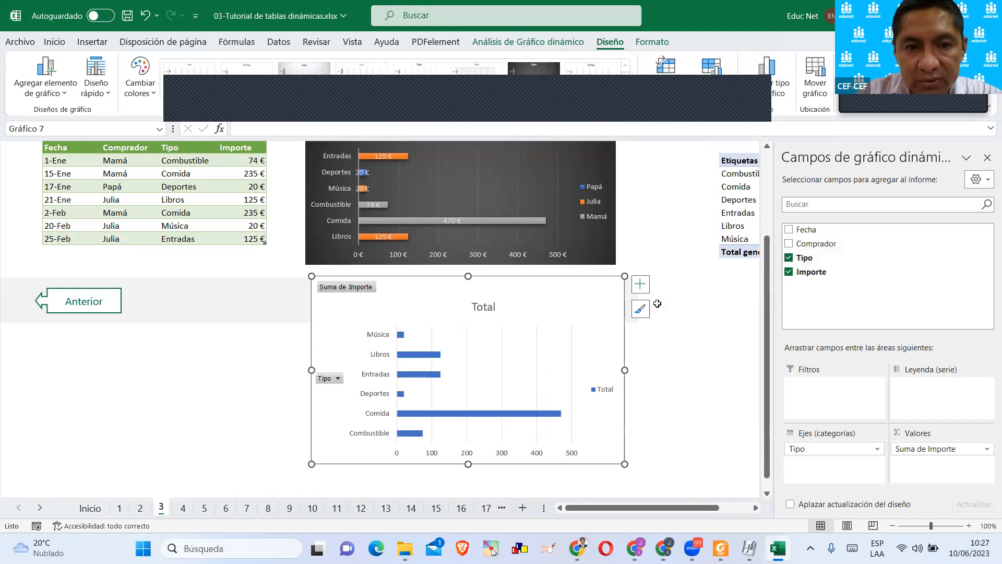
left_click(668, 329)
left_click(609, 314)
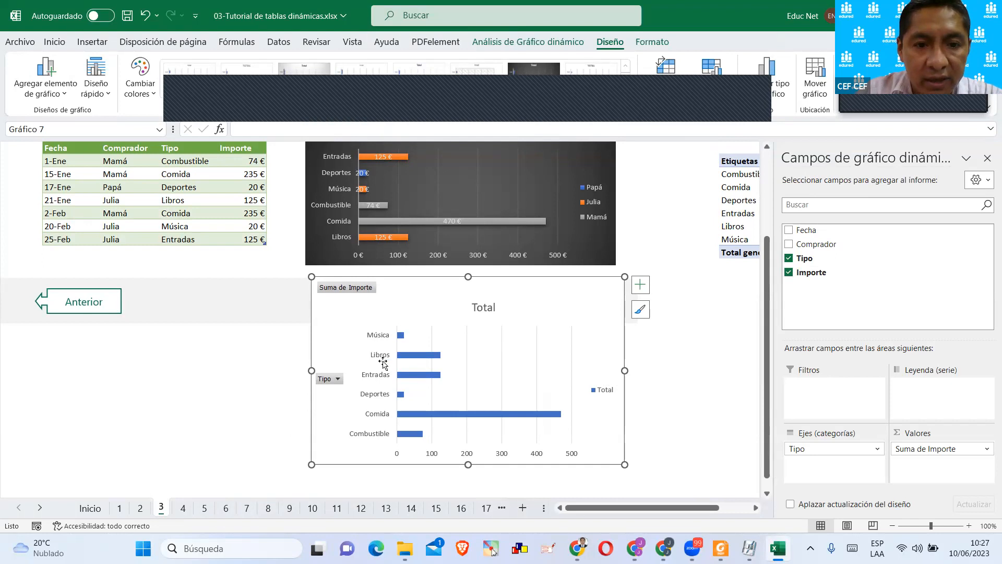
Select the dark example chart and extend its upper edge slightly to make the chart taller.
scroll(476, 254, "up", 1)
left_click(566, 232)
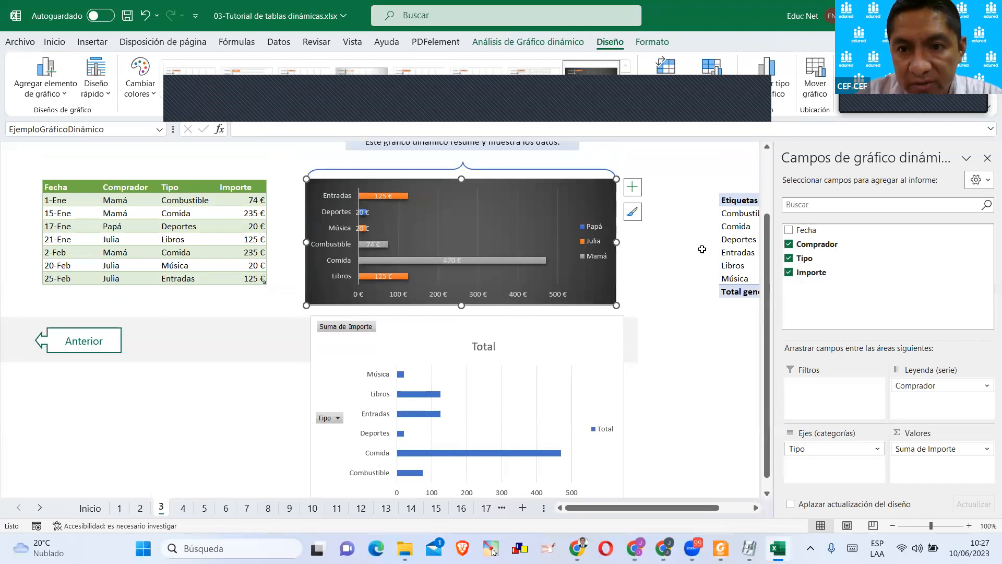
left_click(293, 192)
left_click(466, 208)
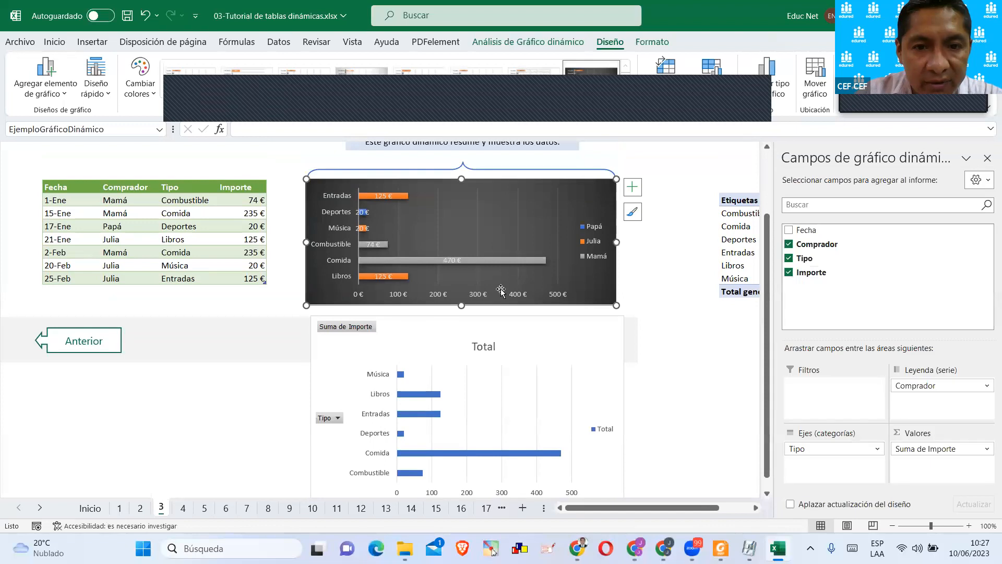
left_click_drag(461, 178, 461, 167)
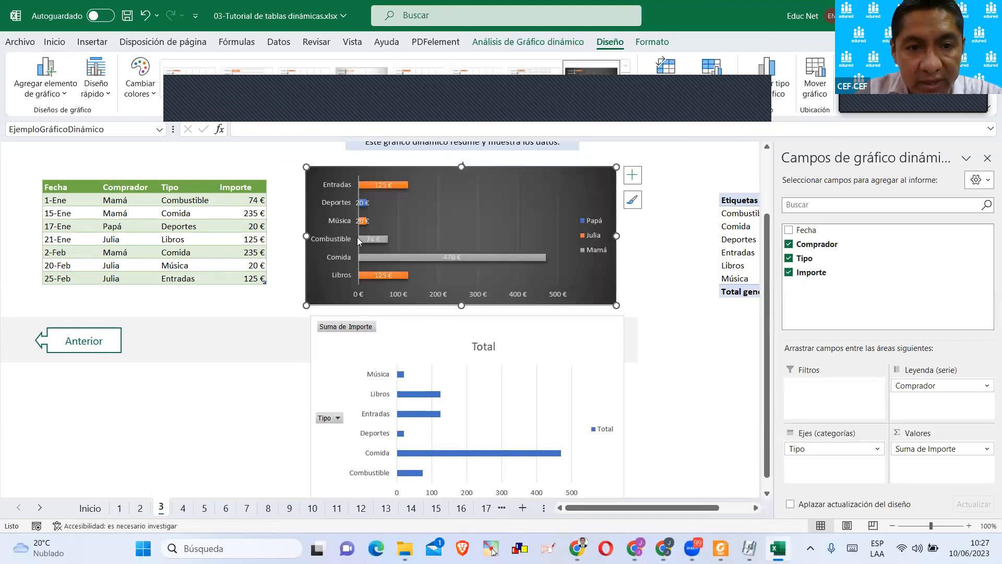
Compare the category axis and layout of the new pivot chart with those of the dark example chart.
scroll(415, 373, "down", 1)
left_click(374, 372)
scroll(378, 365, "up", 1)
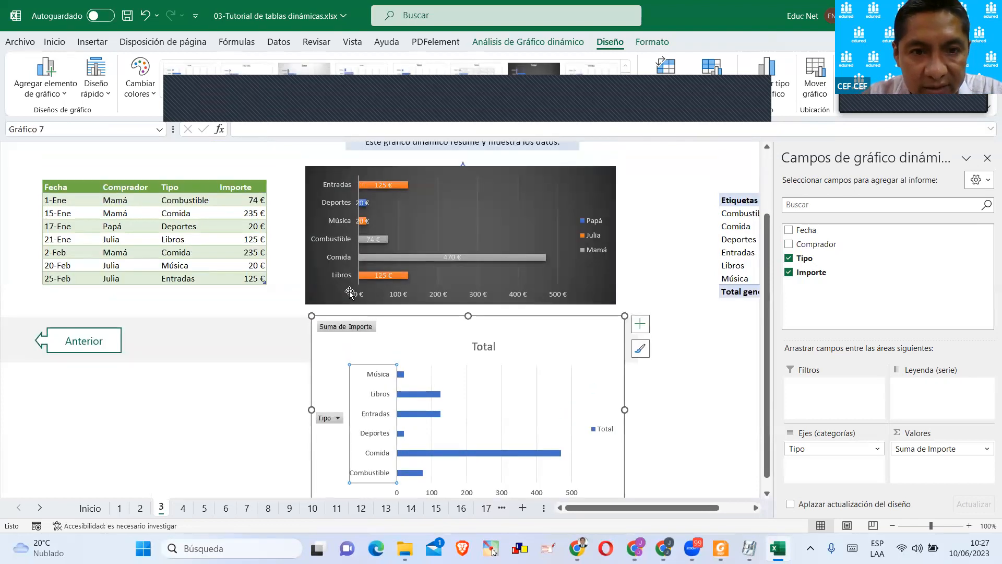
left_click(381, 305)
left_click(623, 363)
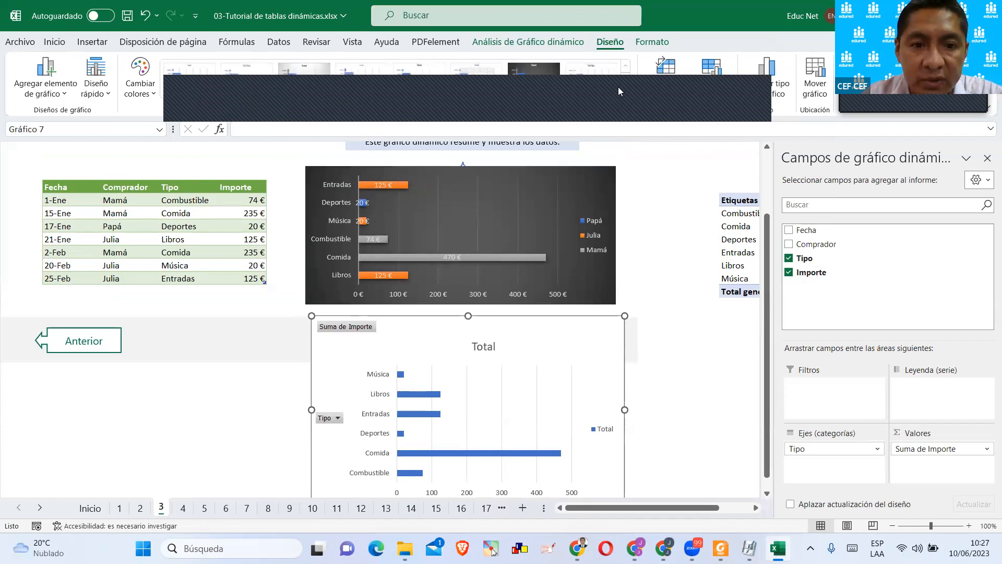
left_click(479, 212)
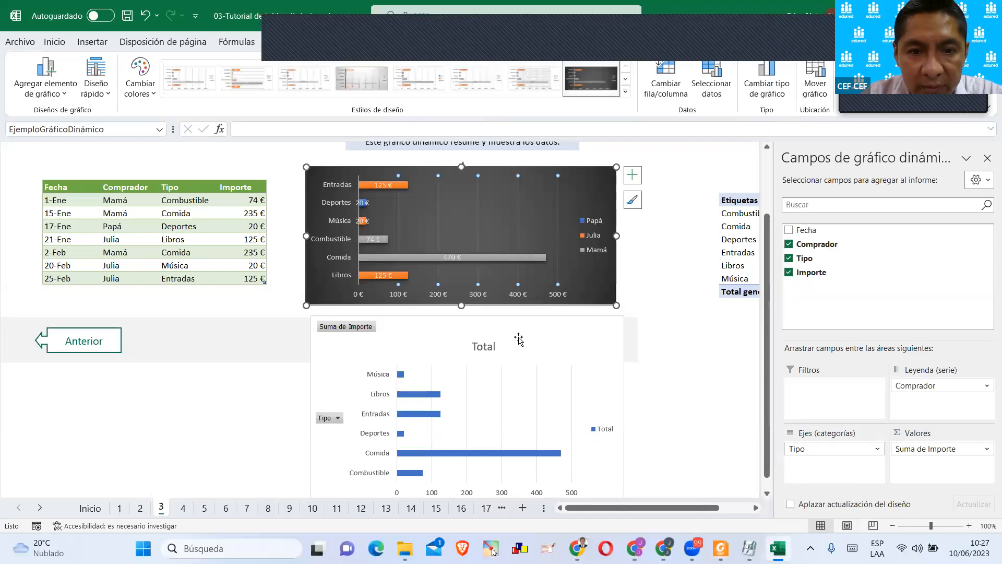
Filter the Tipo field in the new pivot chart to exclude Libros and Música.
left_click(338, 417)
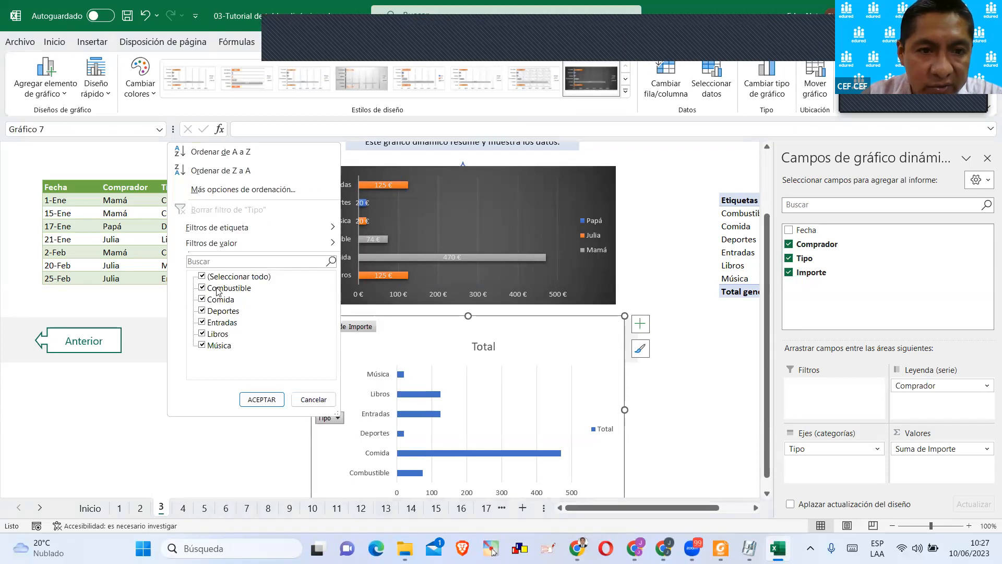
left_click(410, 387)
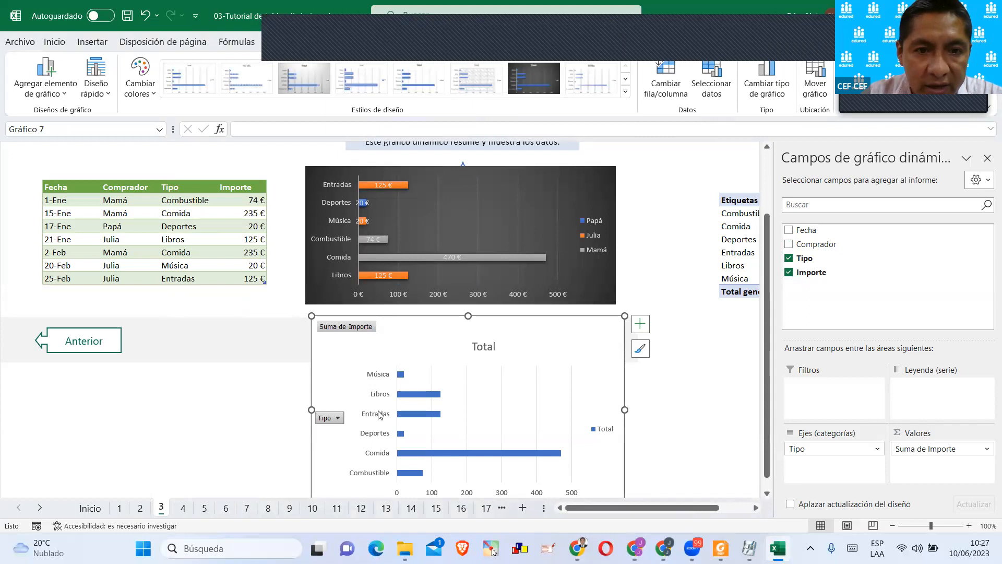
left_click(336, 417)
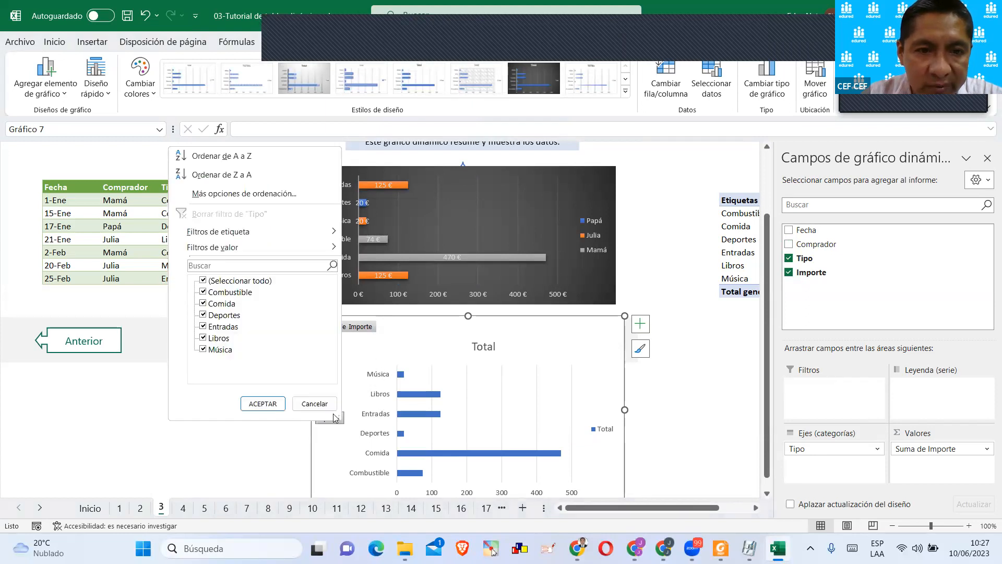
left_click(203, 349)
left_click(203, 338)
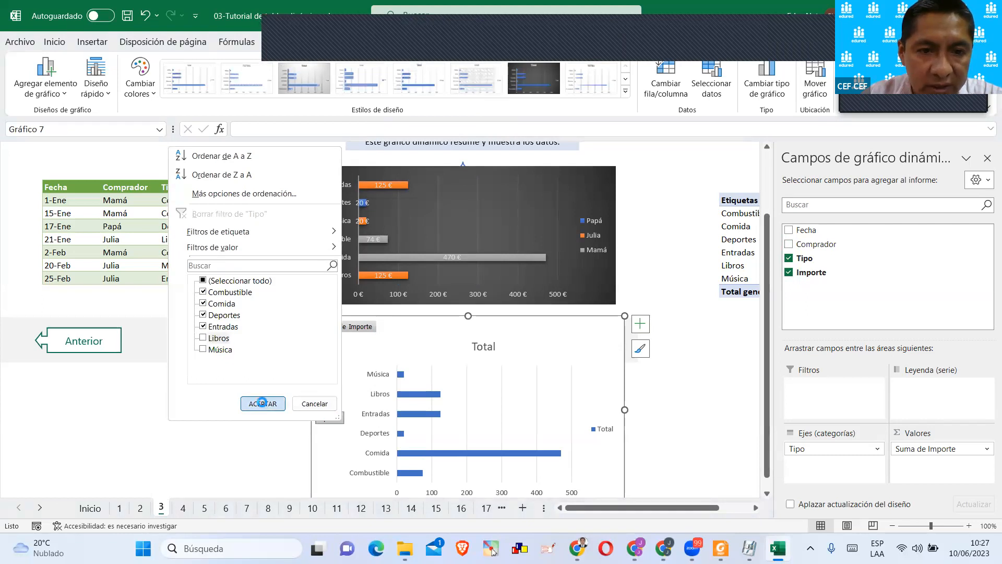
left_click(263, 403)
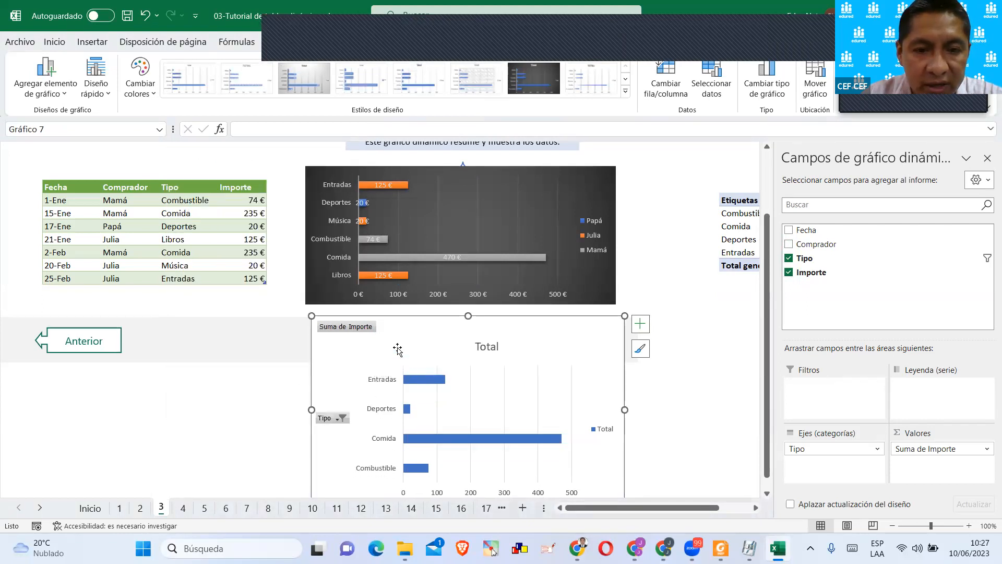
Apply the dark chart style to the new pivot chart so it matches the example chart.
scroll(459, 363, "down", 1)
scroll(391, 368, "up", 1)
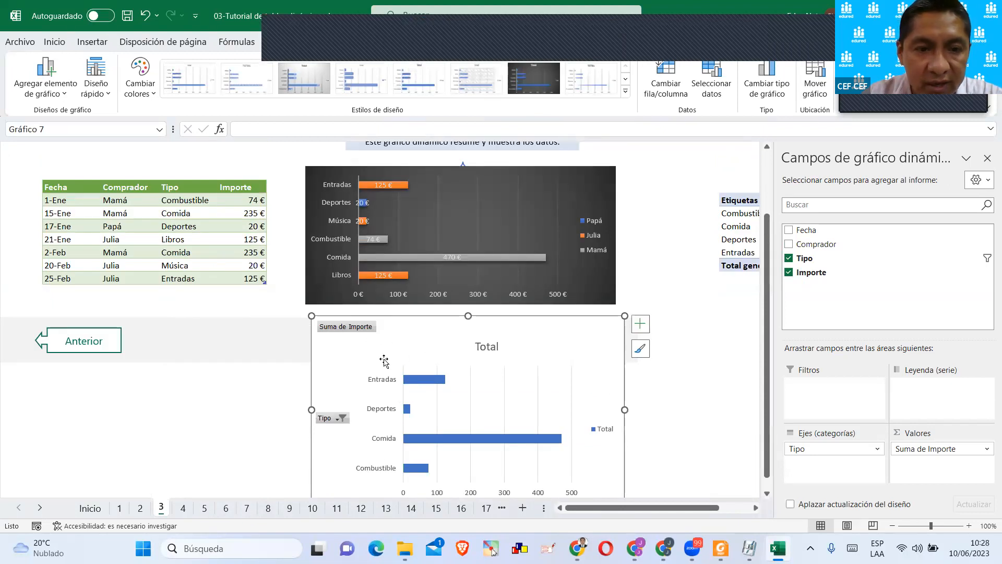
scroll(400, 357, "up", 1)
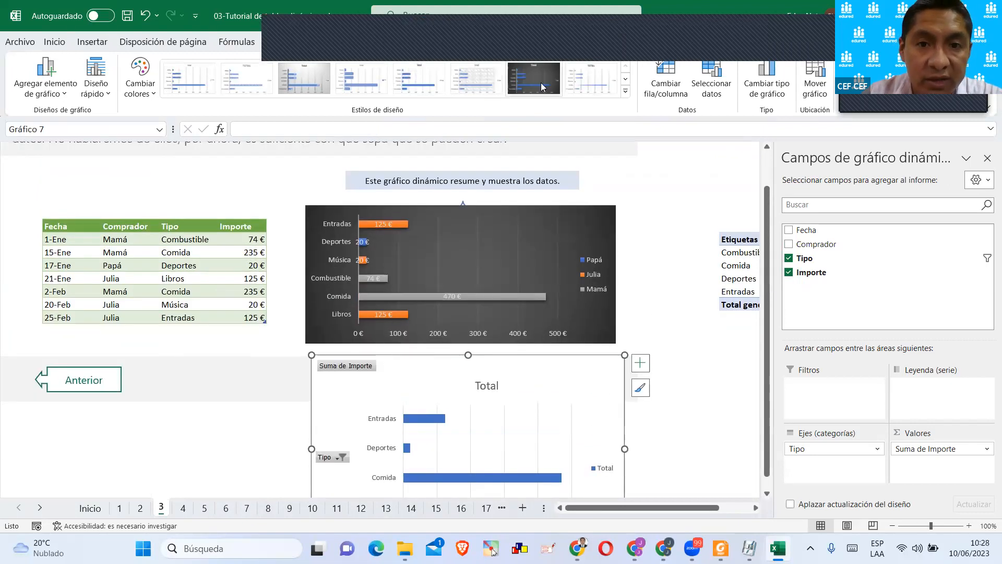
left_click(665, 329)
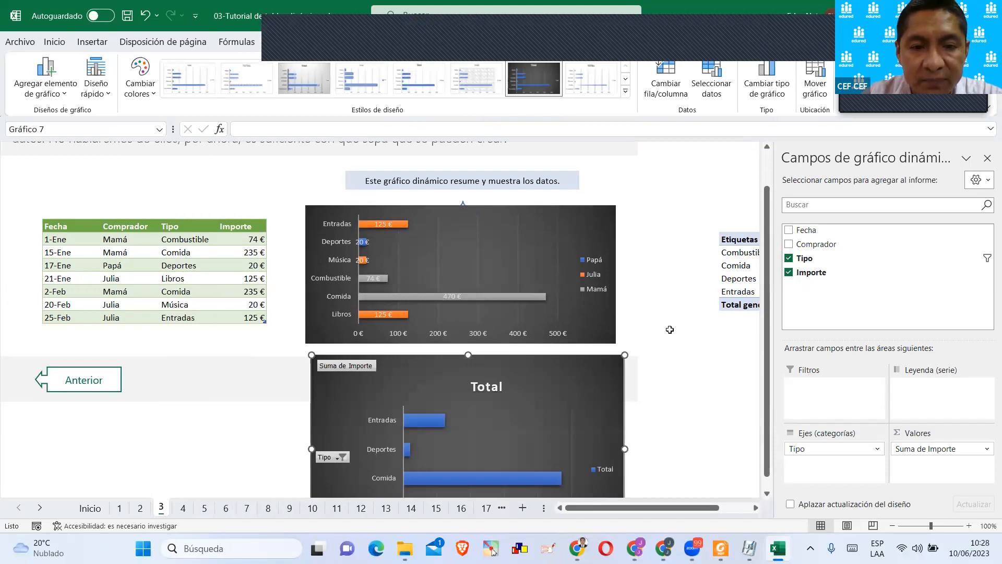
Add a data label to only the Entradas bar of the new pivot chart and center it within the bar.
scroll(607, 336, "down", 1)
left_click(416, 381)
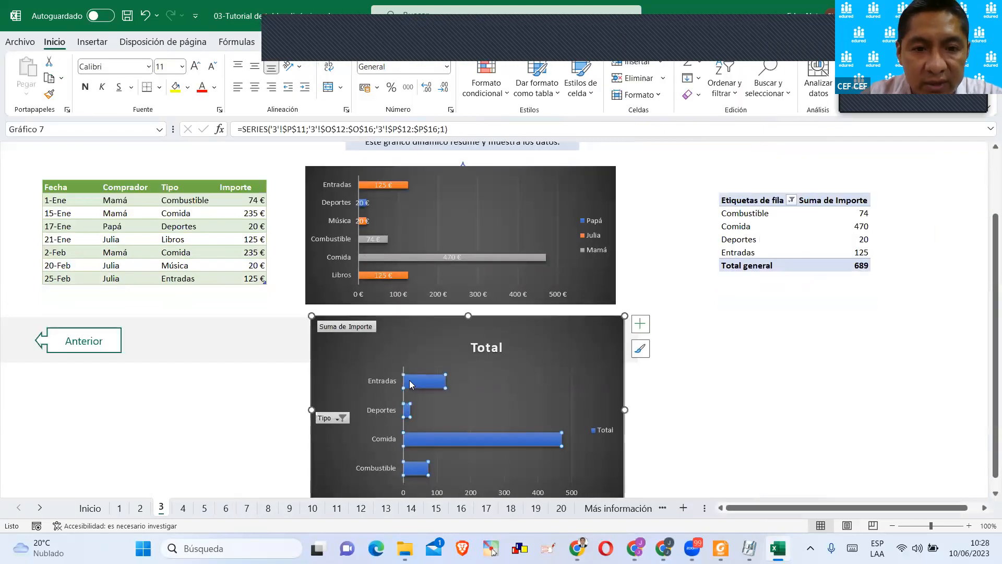
left_click(415, 381)
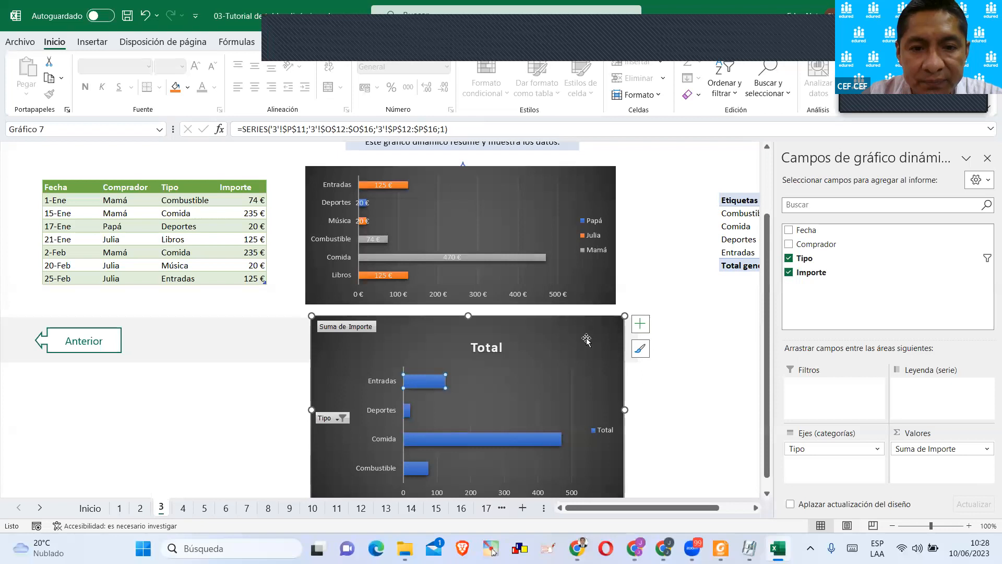
left_click(639, 323)
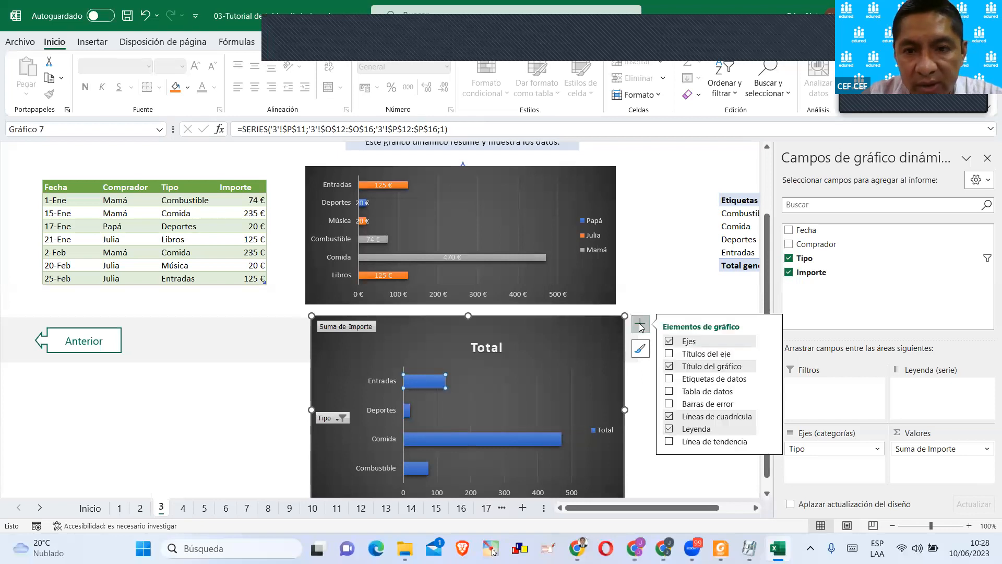
left_click(669, 379)
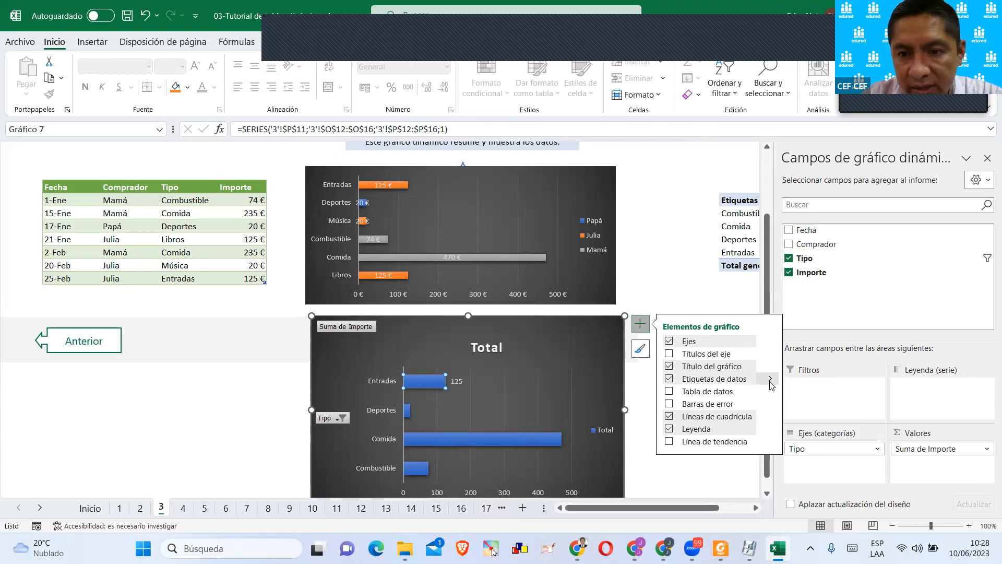
mouse_move(769, 378)
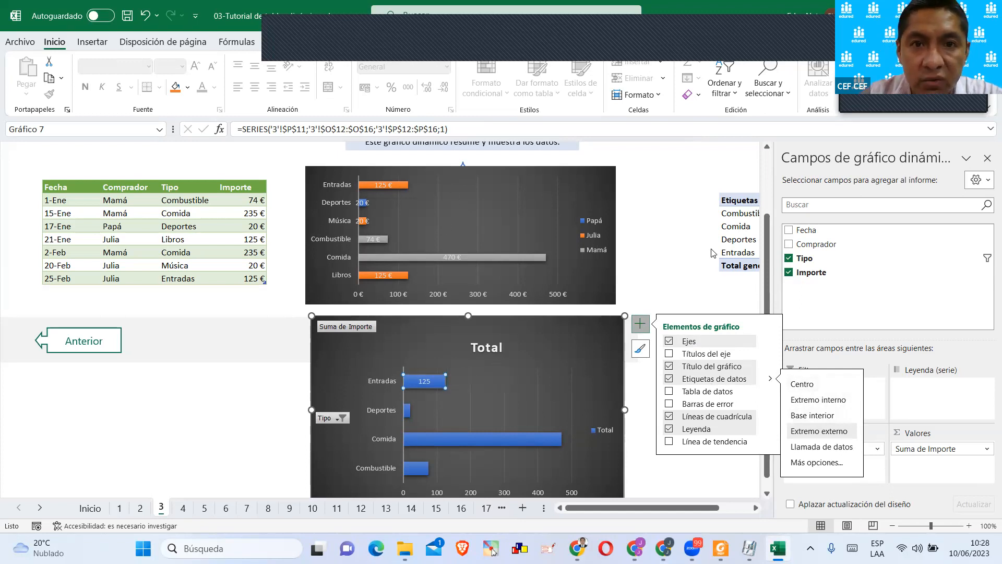
Fill the Entradas bar of the new pivot chart with a dark orange theme color and deselect the chart.
left_click(653, 41)
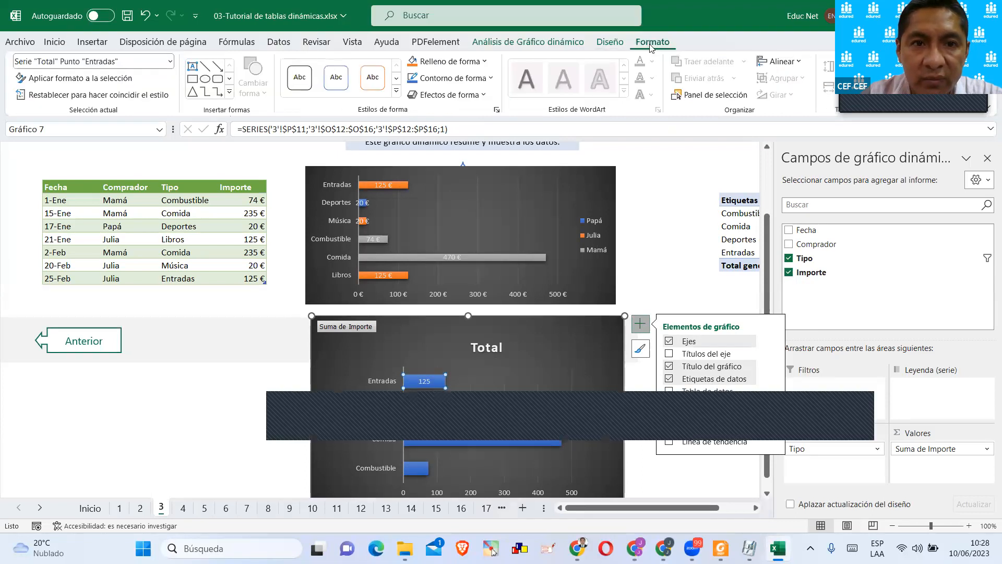
left_click(436, 62)
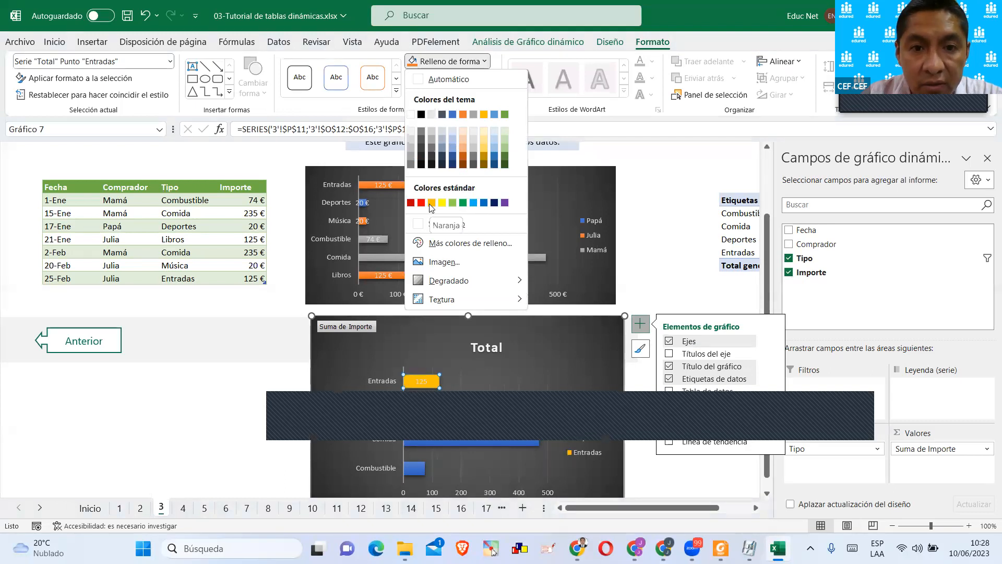
left_click(464, 162)
left_click(248, 334)
scroll(594, 275, "down", 3)
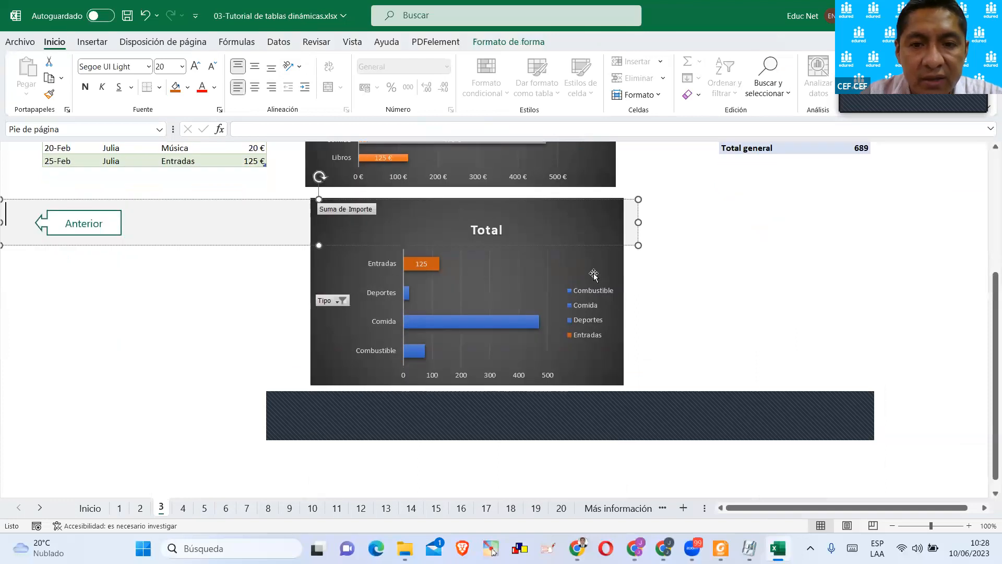
Compare the example chart with the new pivot chart and review the Tipo filter options without changing them.
scroll(509, 261, "up", 2)
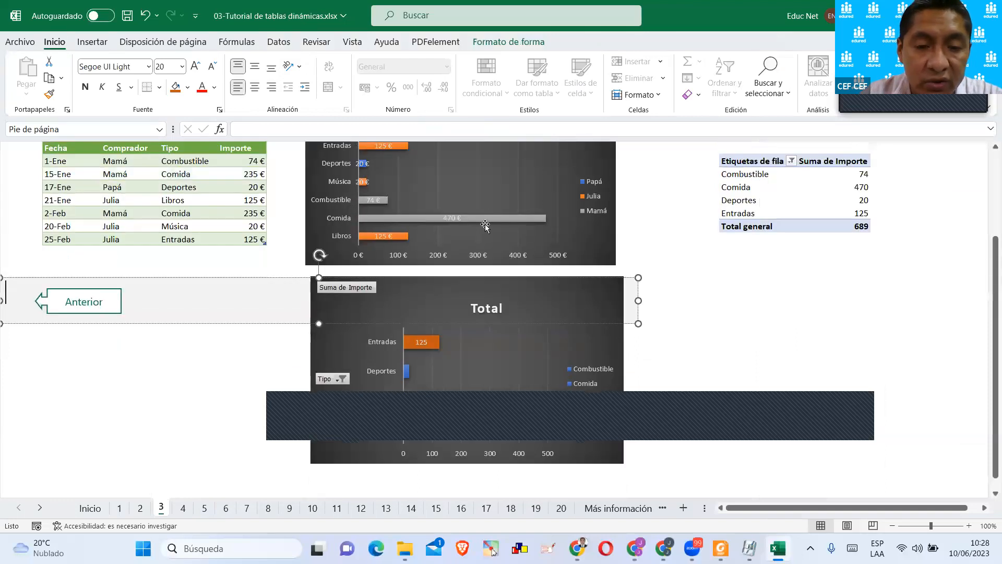
scroll(579, 245, "up", 1)
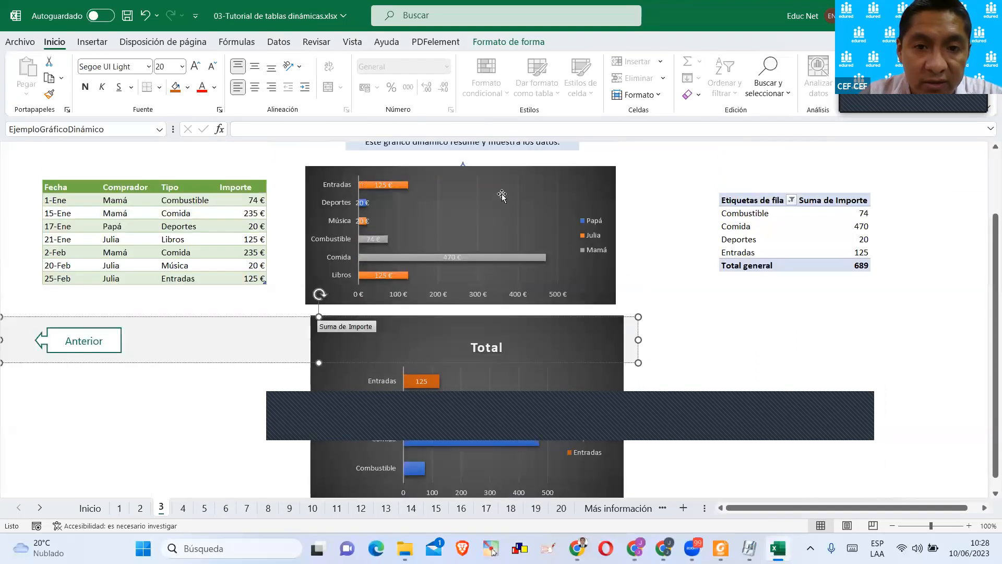
left_click(501, 196)
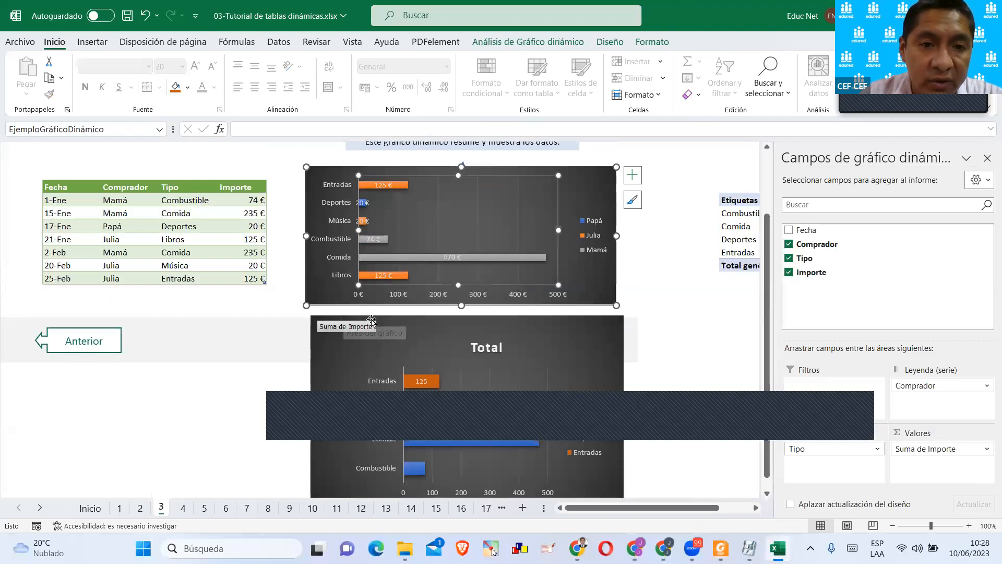
scroll(372, 320, "down", 3)
left_click(342, 301)
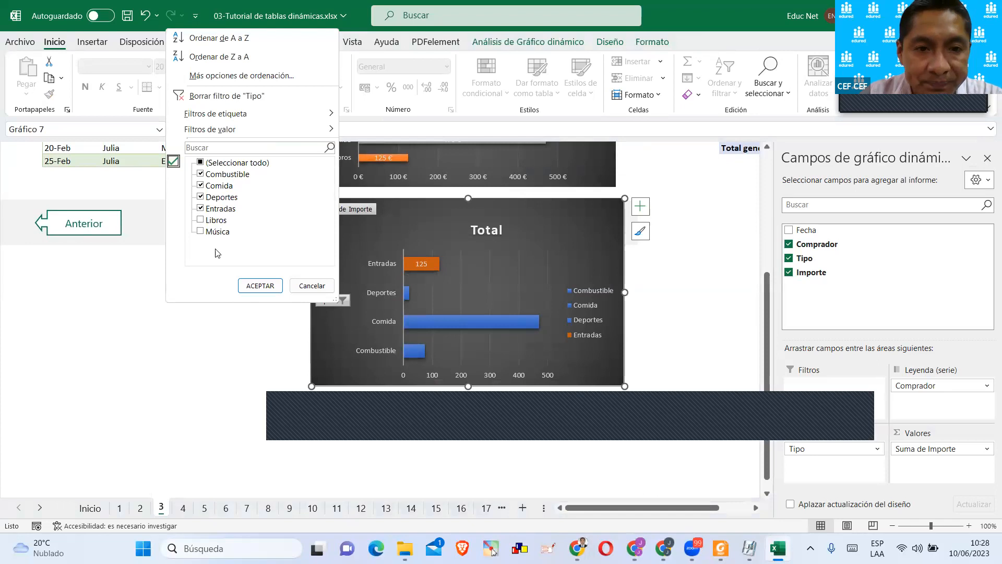
left_click(157, 261)
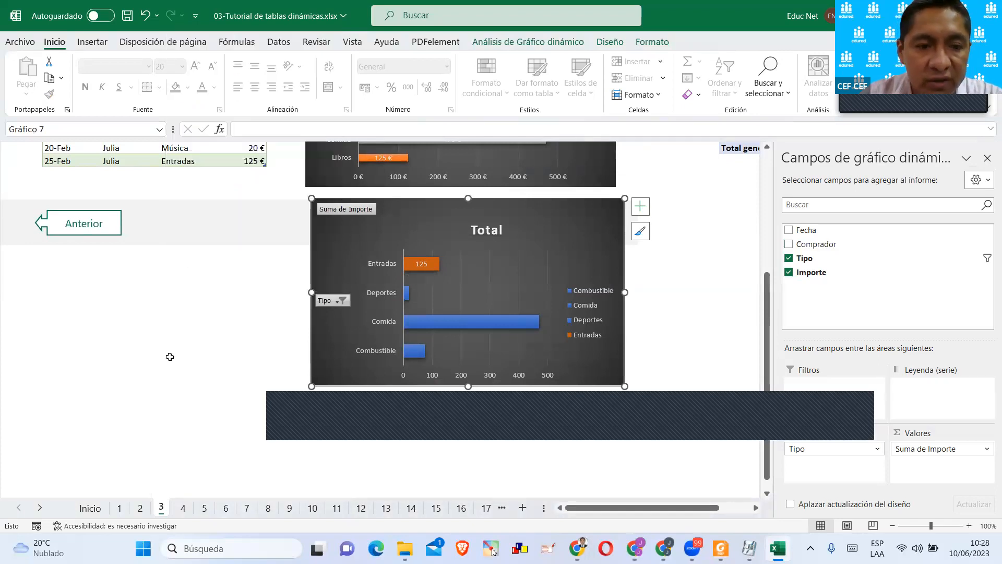
Go to sheet 4 on preparing the source data and select the empty cell K7.
left_click(183, 508)
left_click(527, 257)
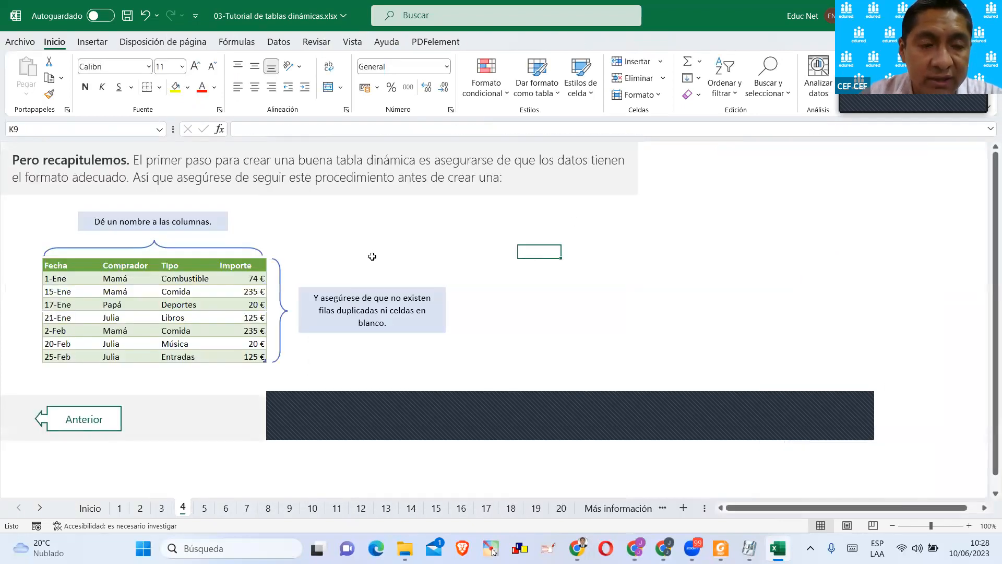
key("Up")
key("Up")
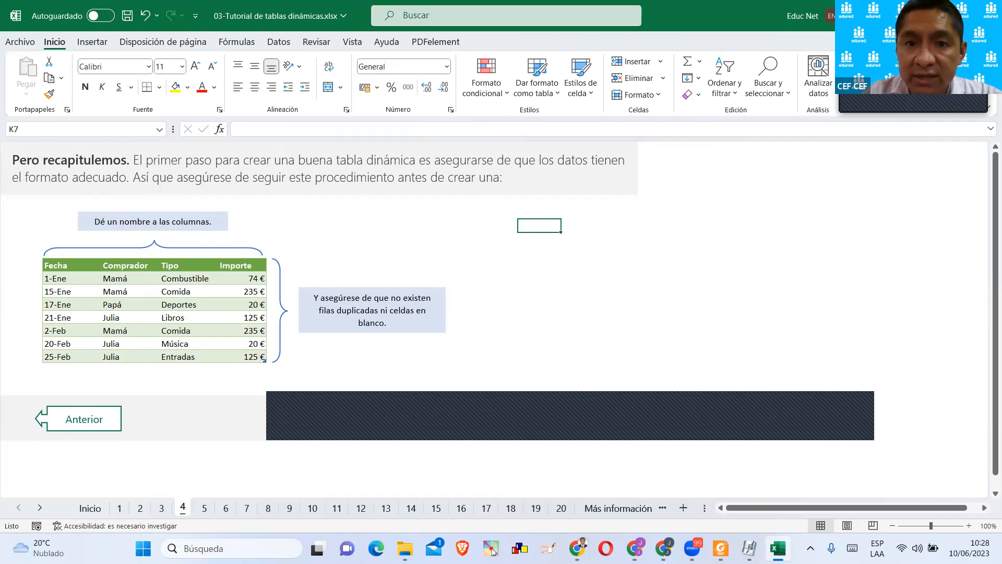
Close the tutorial workbook with its changes saved and open 04-Tabla Dinámica Iniciando.xlsx from the sesión 04 folder in File Explorer.
left_click(985, 15)
left_click(458, 291)
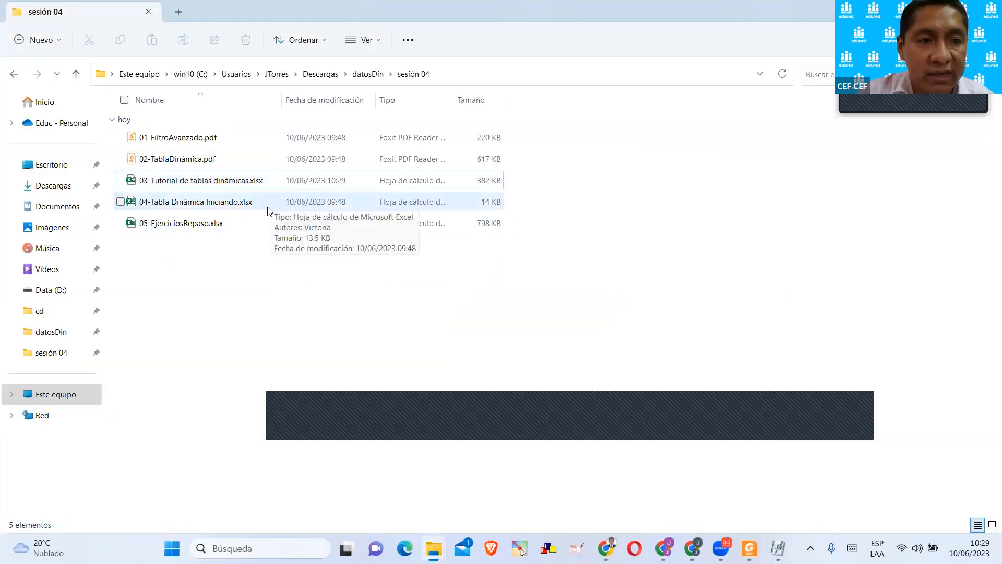
double_click(173, 204)
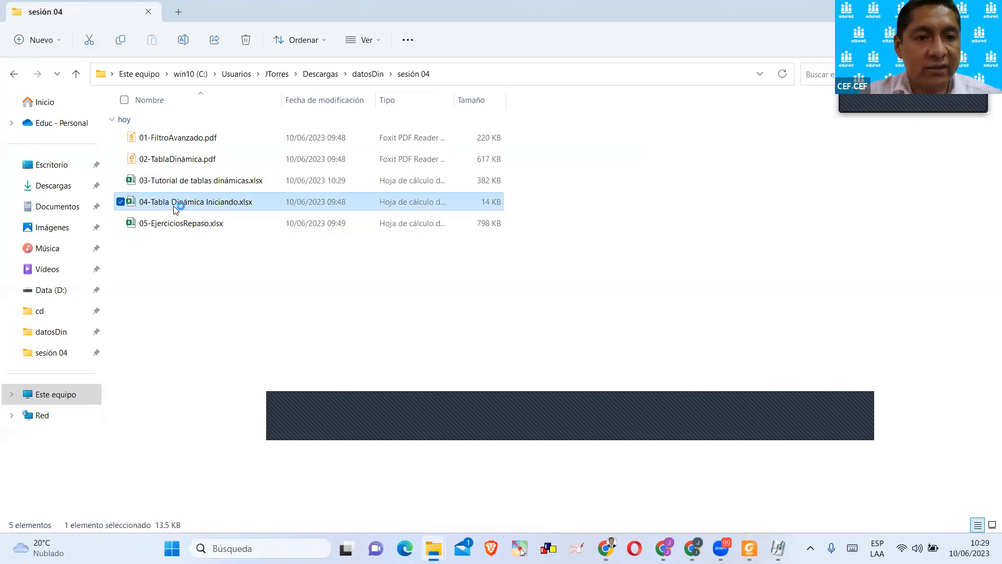
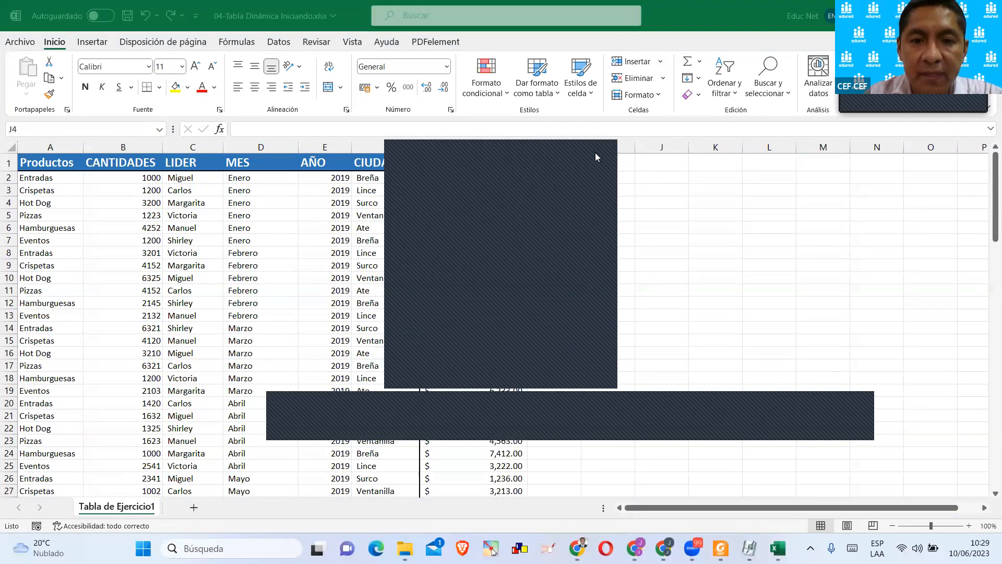
left_click(595, 153)
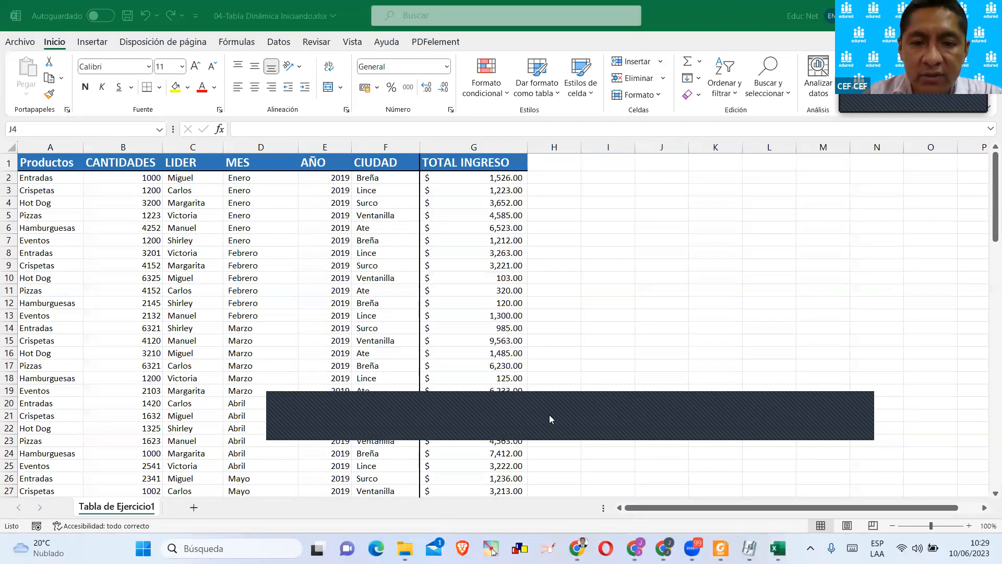
left_click(675, 279)
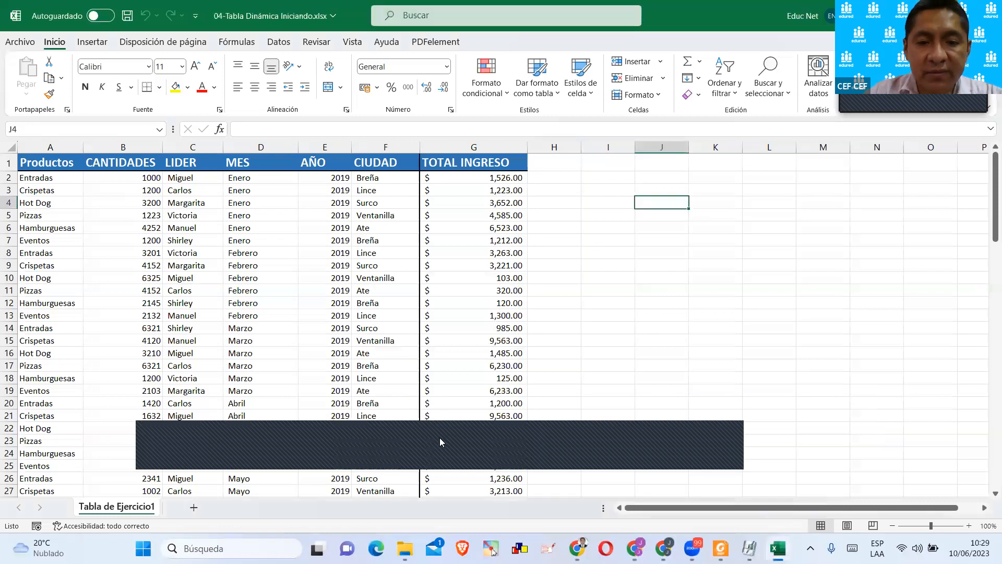
left_click(414, 430)
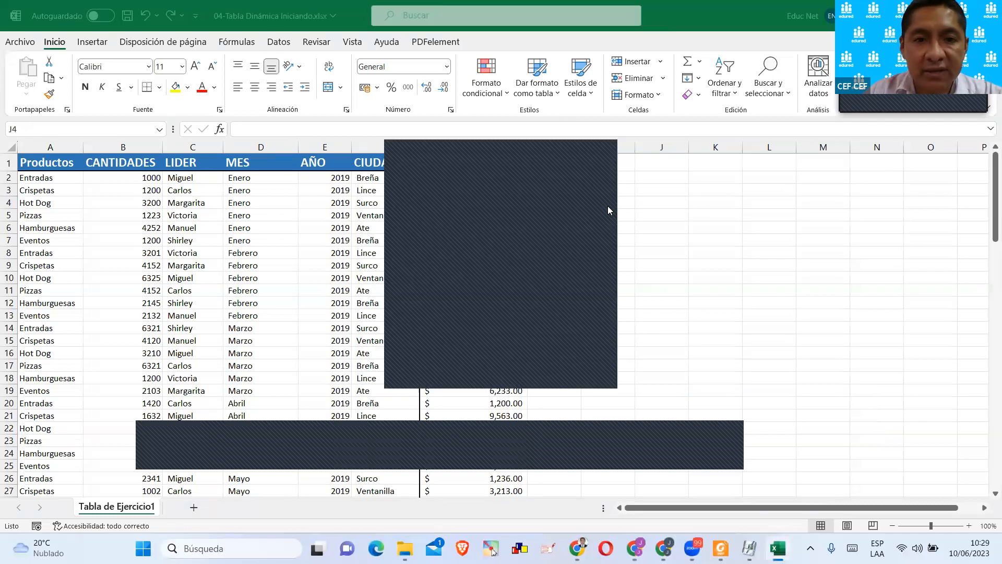
left_click(612, 159)
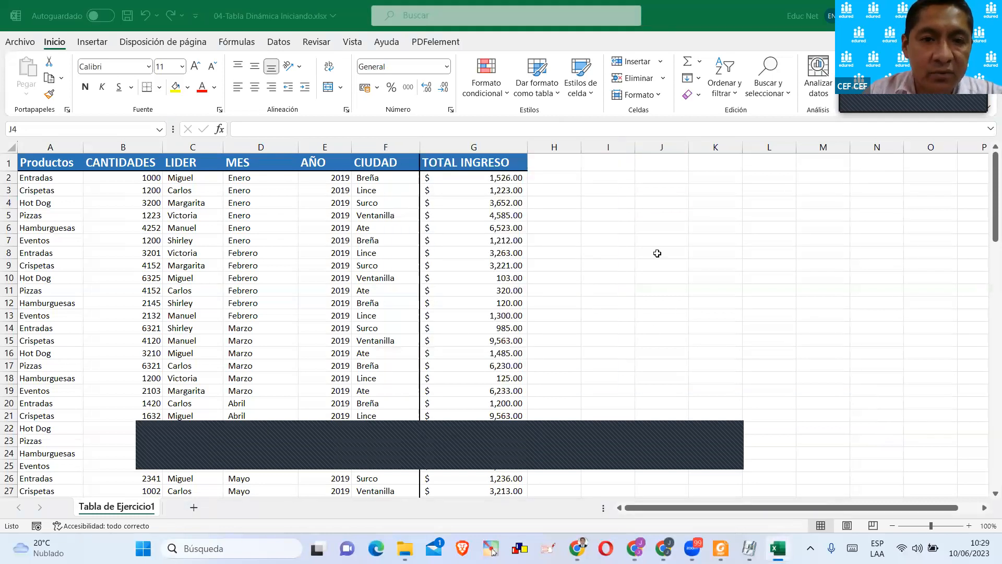
Examine the fields of the sales table, from Productos and LIDER through MES, AÑO and CIUDAD to TOTAL INGRESO.
left_click(583, 225)
scroll(298, 276, "up", 3, "ctrl")
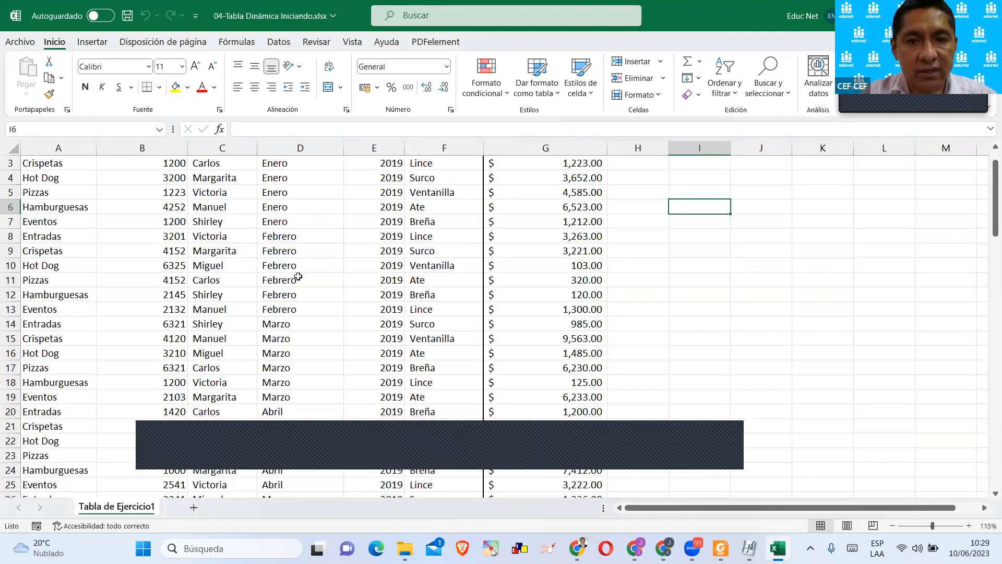
key("Left")
key("Left")
key("Left")
key("Left")
key("Left")
key("Left")
key("Left")
key("Left")
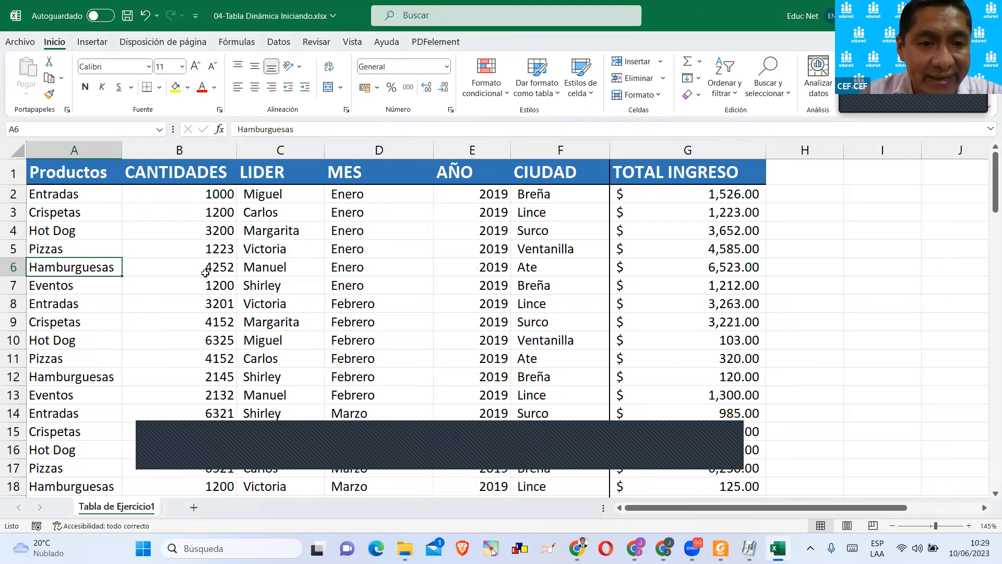
left_click(273, 219)
left_click(357, 212)
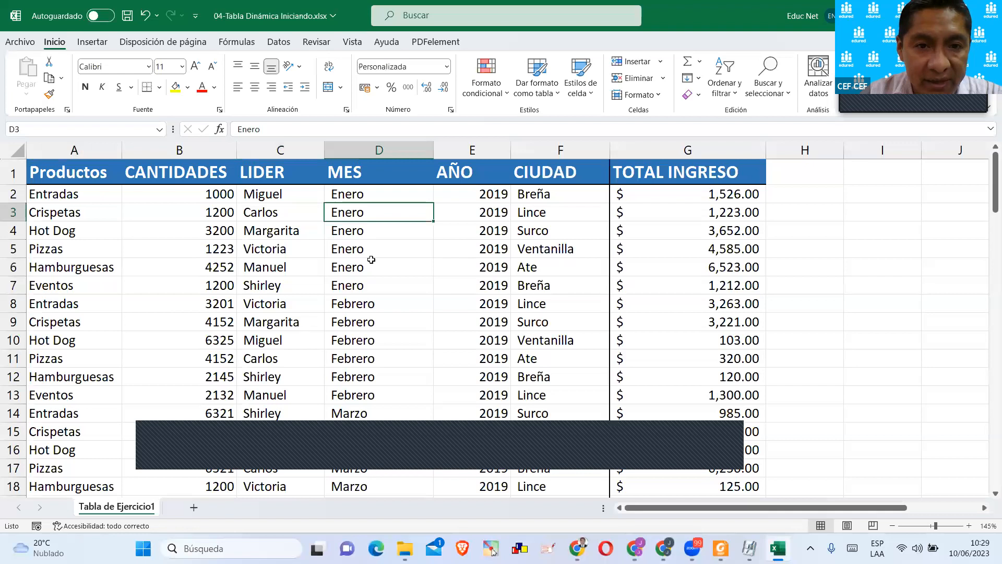
left_click(458, 204)
left_click(540, 232)
scroll(546, 268, "down", 4)
scroll(545, 268, "up", 4)
left_click(620, 196)
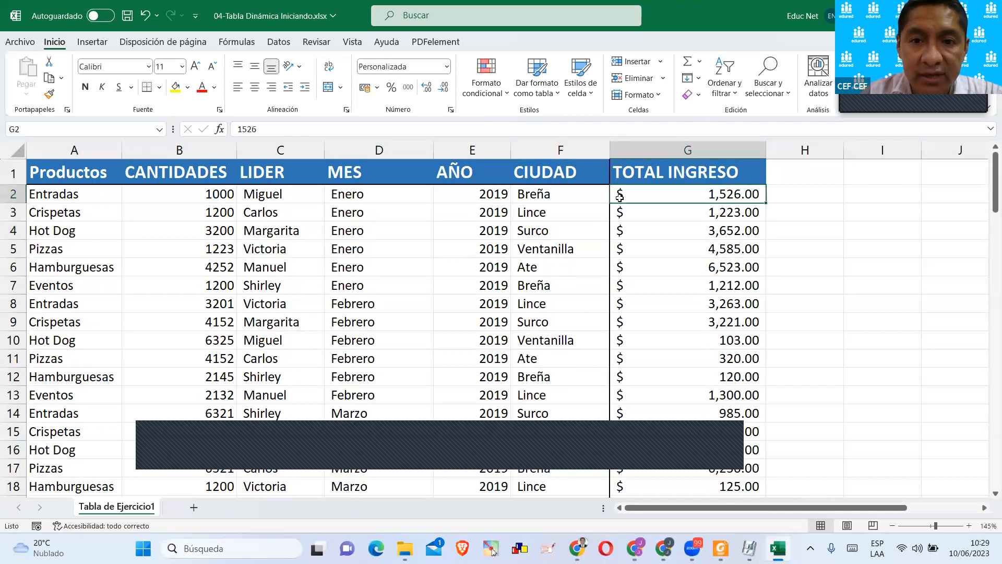
scroll(417, 337, "down", 2)
scroll(423, 328, "up", 2)
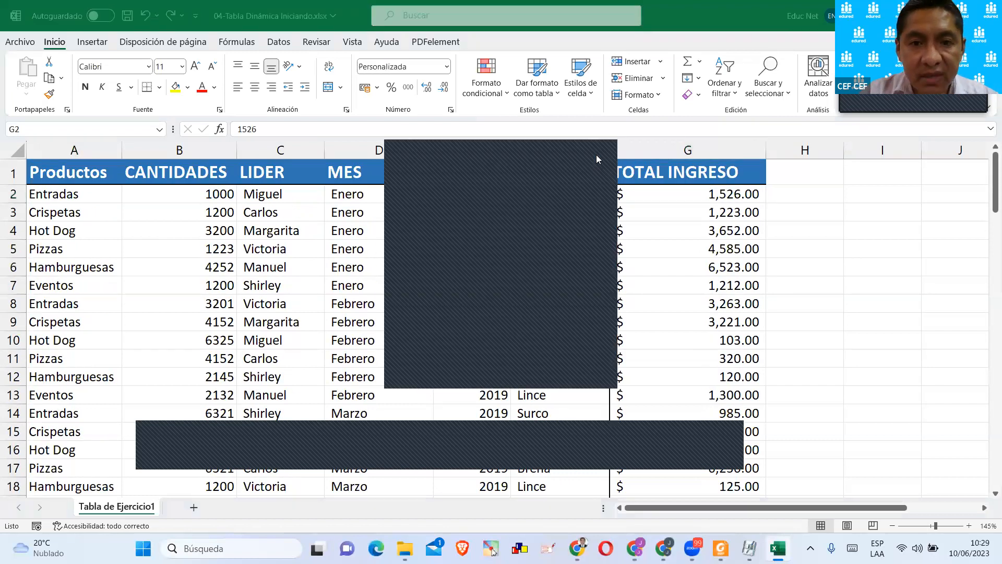
Examine how far the sales records extend by going to the last row of the Productos column, then return to cell A1.
left_click(98, 264)
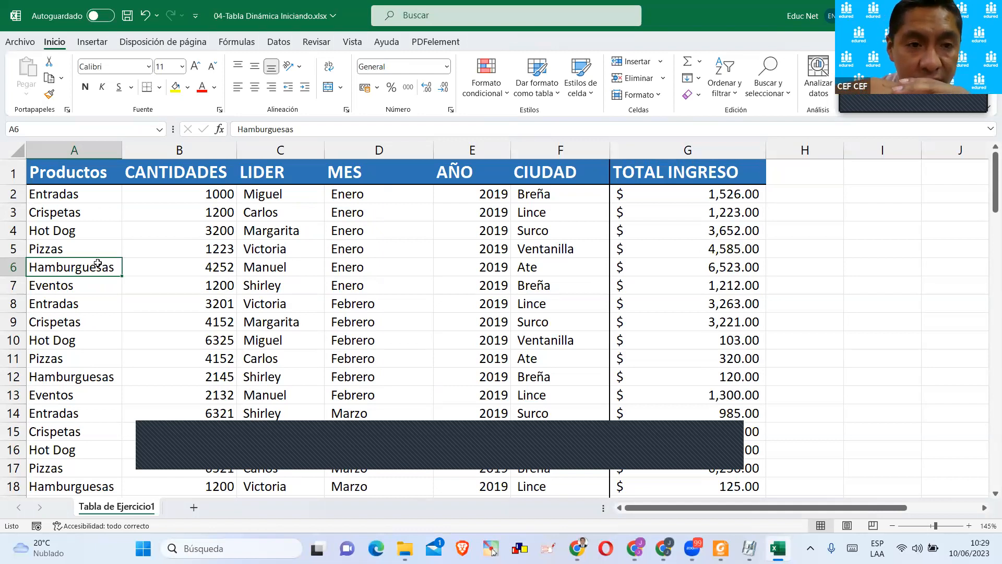
left_click(88, 252)
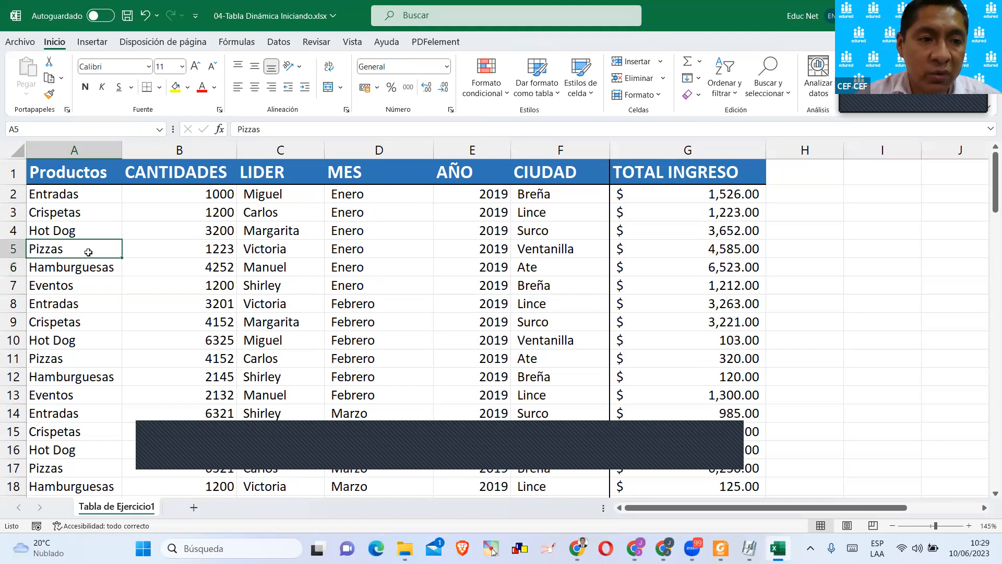
key("ctrl+Down")
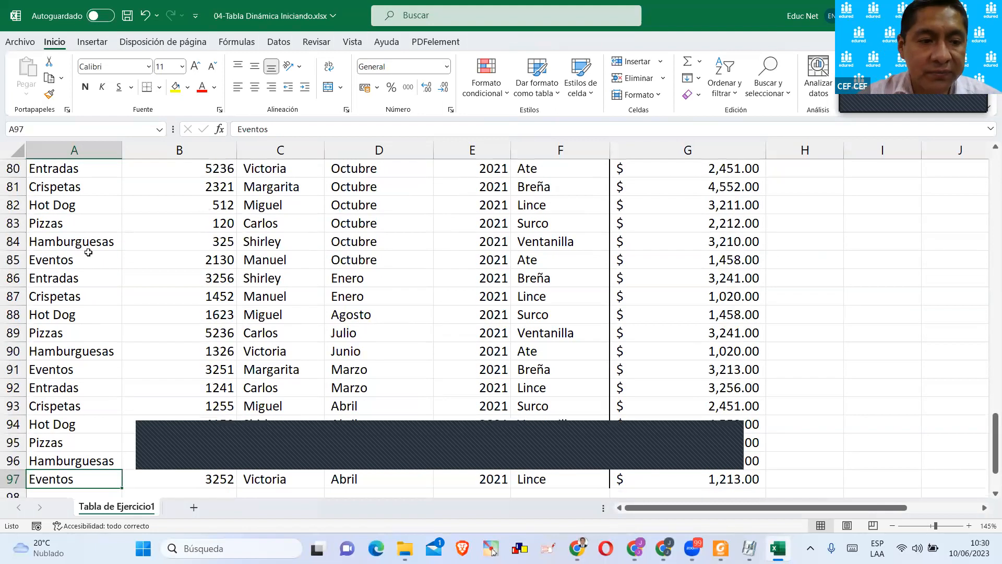
scroll(85, 252, "down", 2)
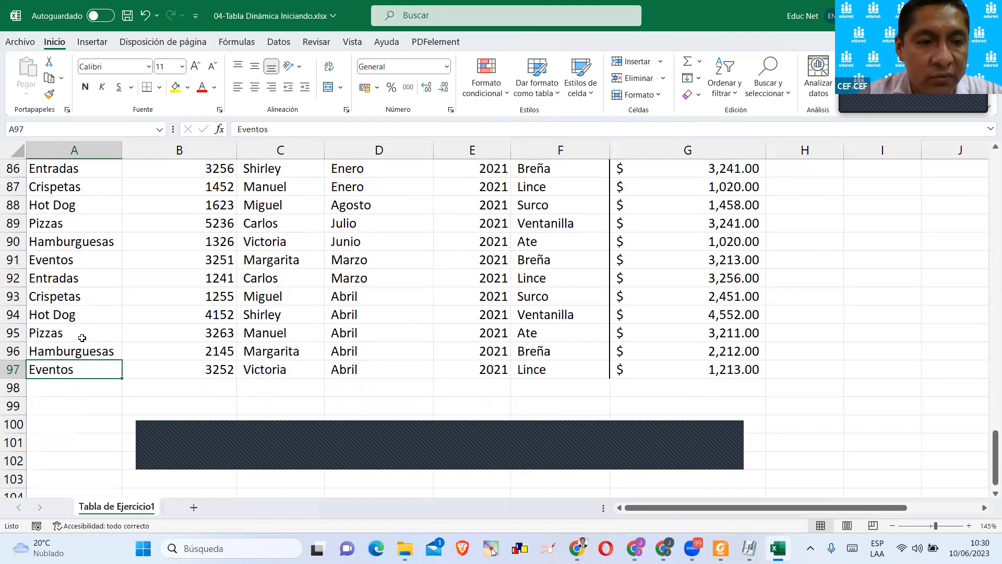
left_click(8, 371)
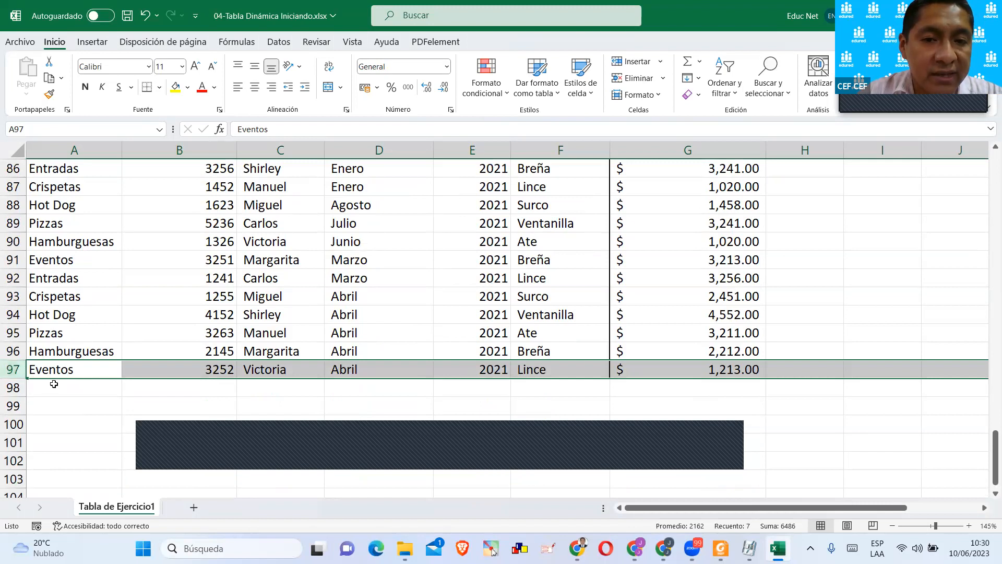
scroll(49, 384, "up", 1)
scroll(49, 385, "up", 9)
scroll(43, 367, "down", 13)
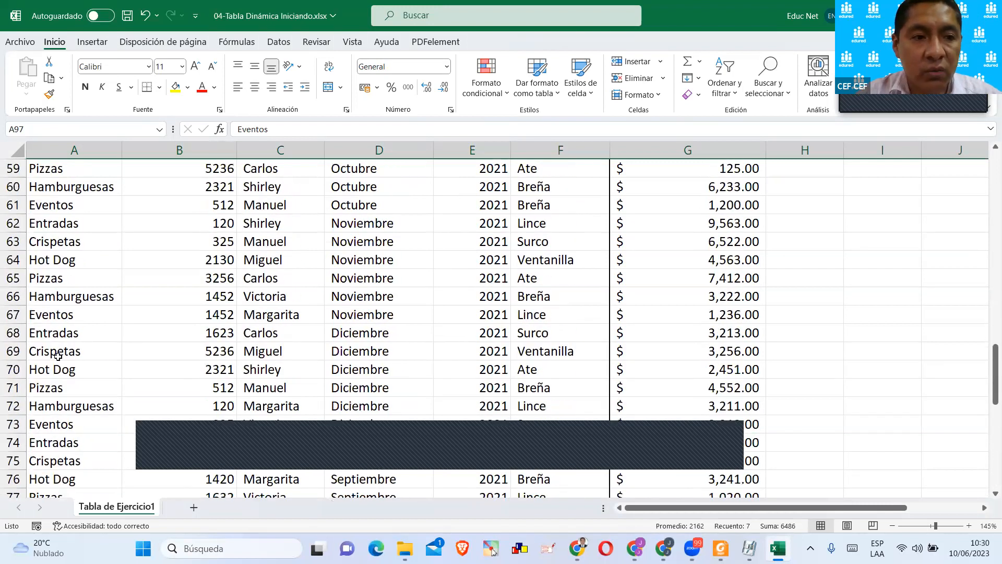
key("ctrl+Home")
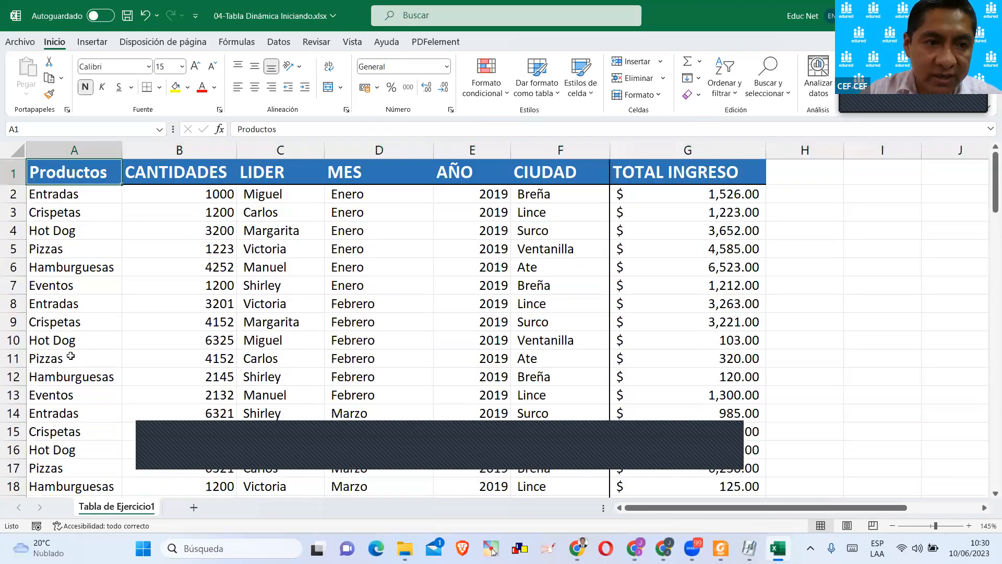
Review the header row and the product names listed in the first records of the Productos column.
left_click(7, 177)
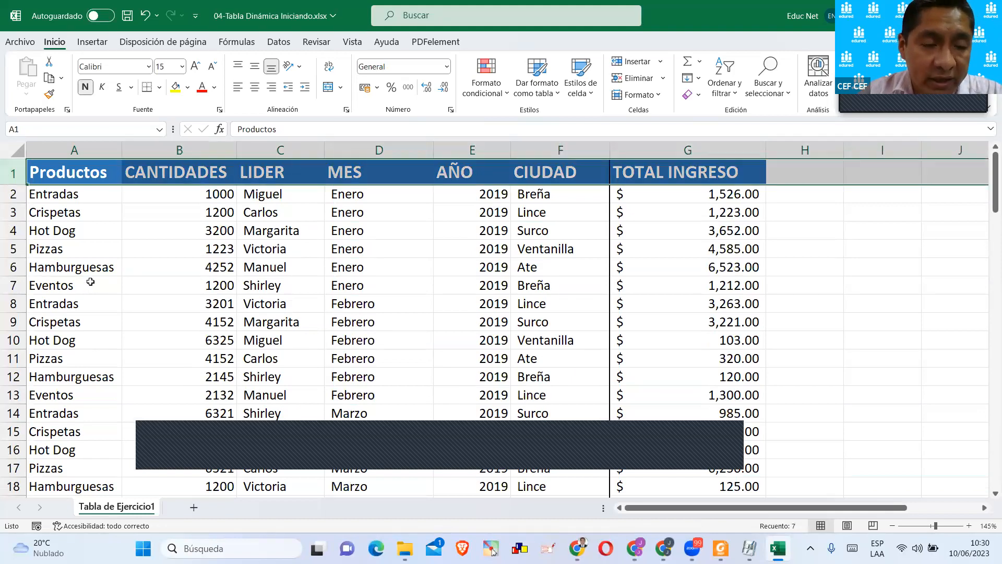
left_click(79, 198)
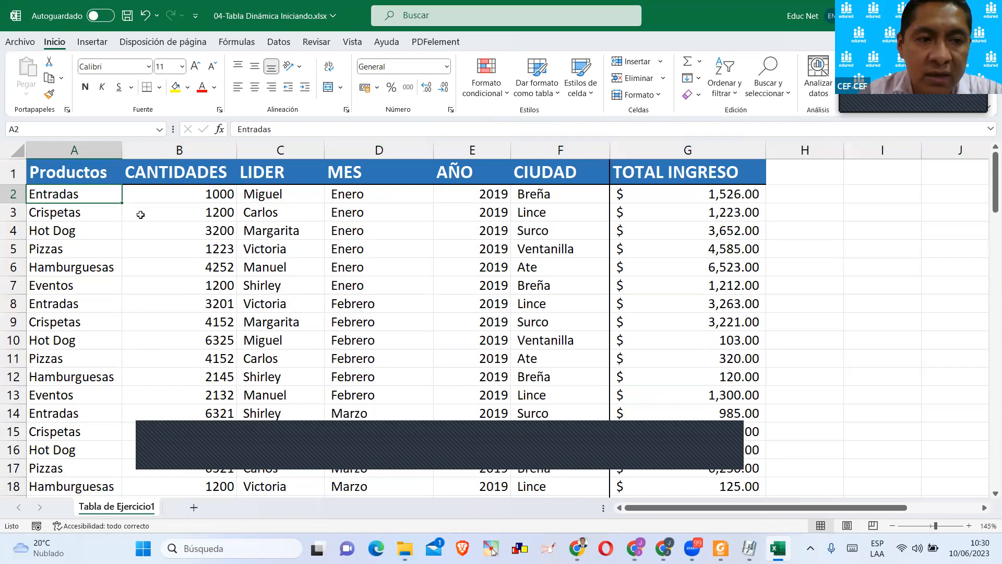
left_click(85, 218)
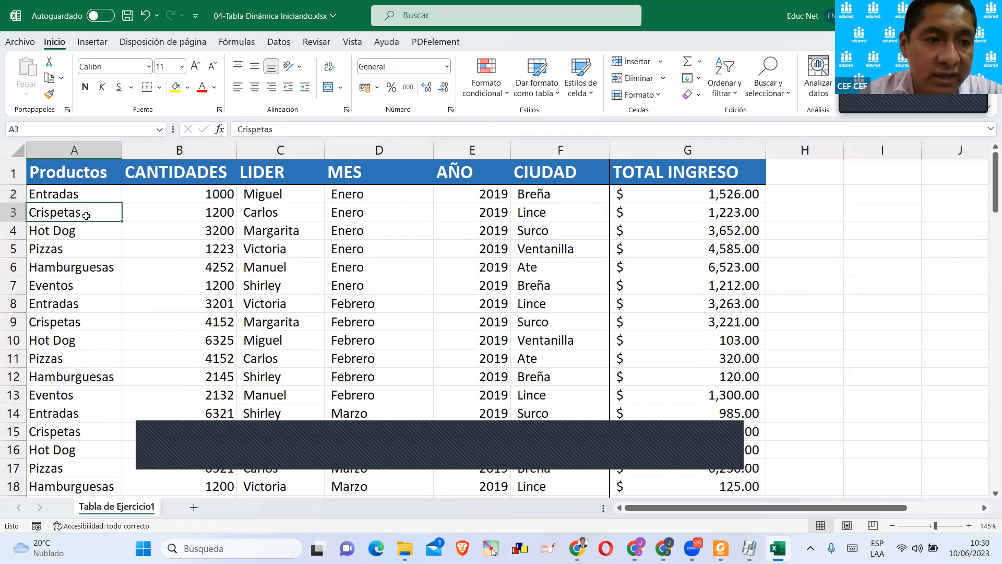
left_click(90, 235)
left_click(100, 253)
left_click(111, 271)
left_click(105, 286)
left_click(97, 323)
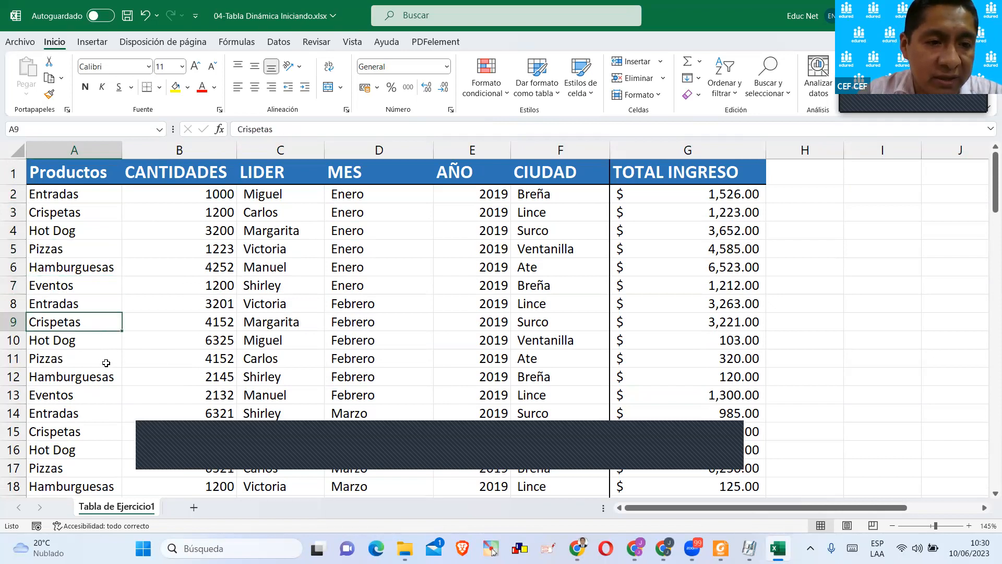
scroll(106, 363, "down", 5)
scroll(84, 376, "up", 5)
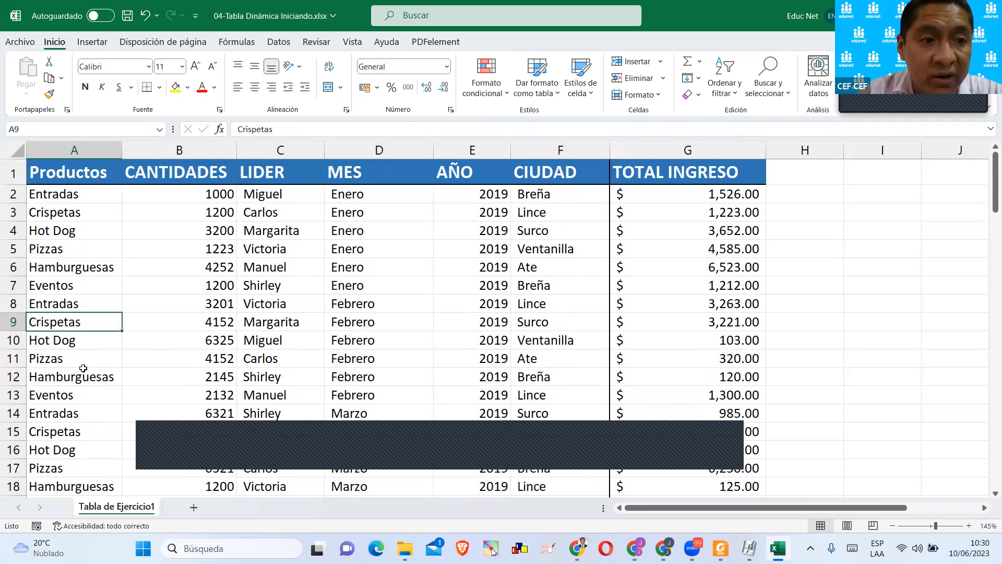
Widen the Productos column and slightly narrow the CANTIDADES column.
left_click(85, 173)
left_click_drag(122, 152, 158, 151)
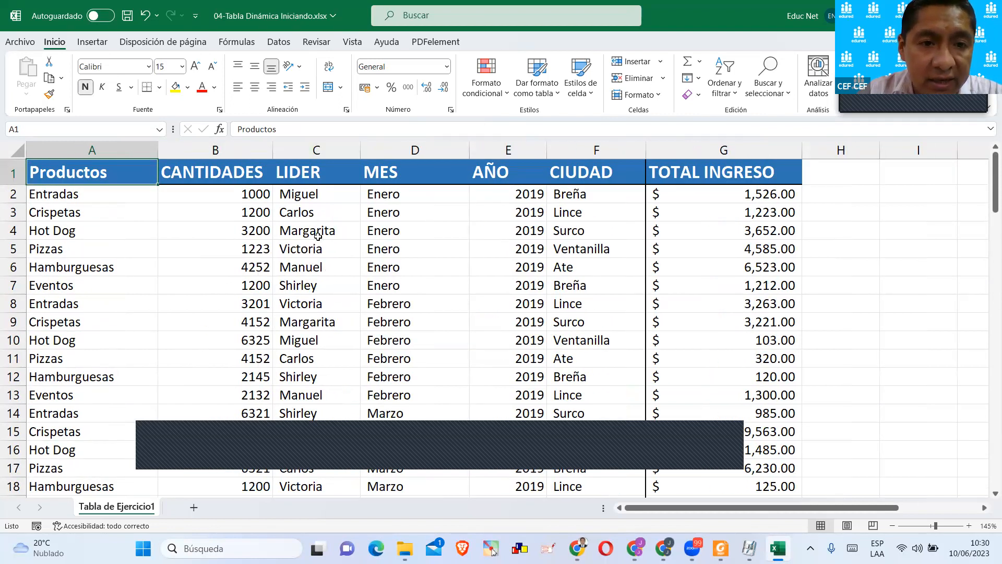
left_click_drag(268, 147, 261, 147)
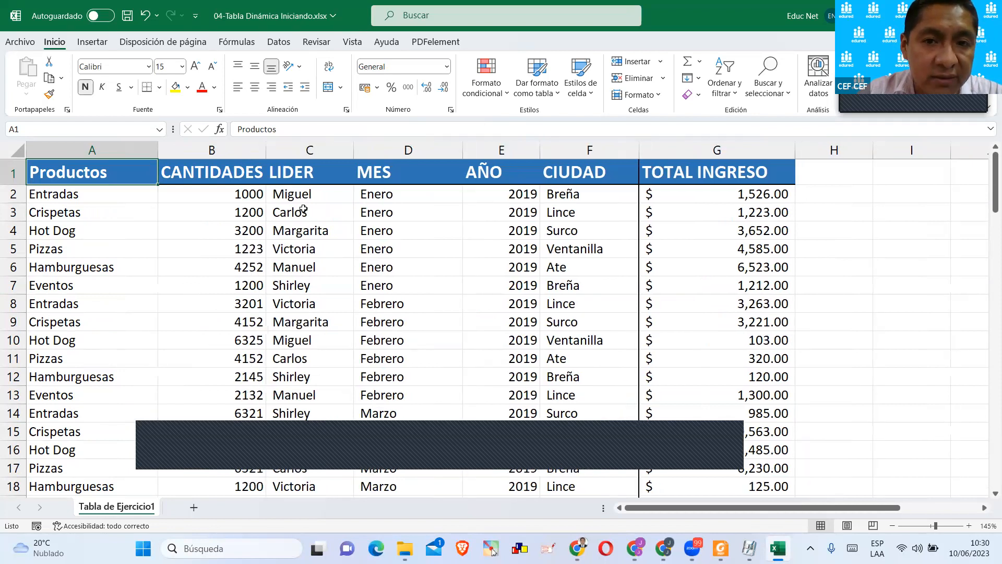
Rename the CIUDAD header in cell F1 to DISTRITO.
left_click(378, 161)
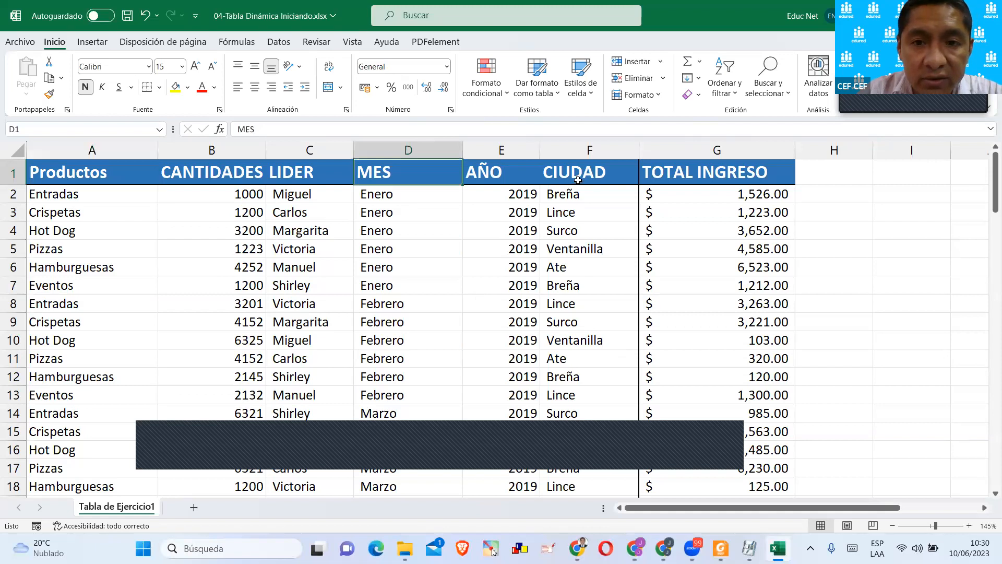
left_click(576, 174)
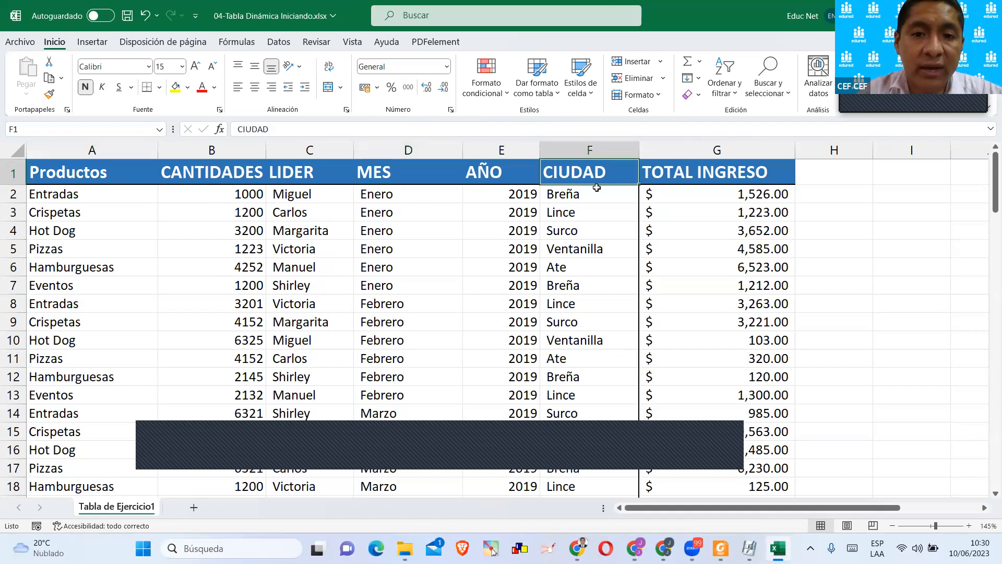
type("DISTRITO")
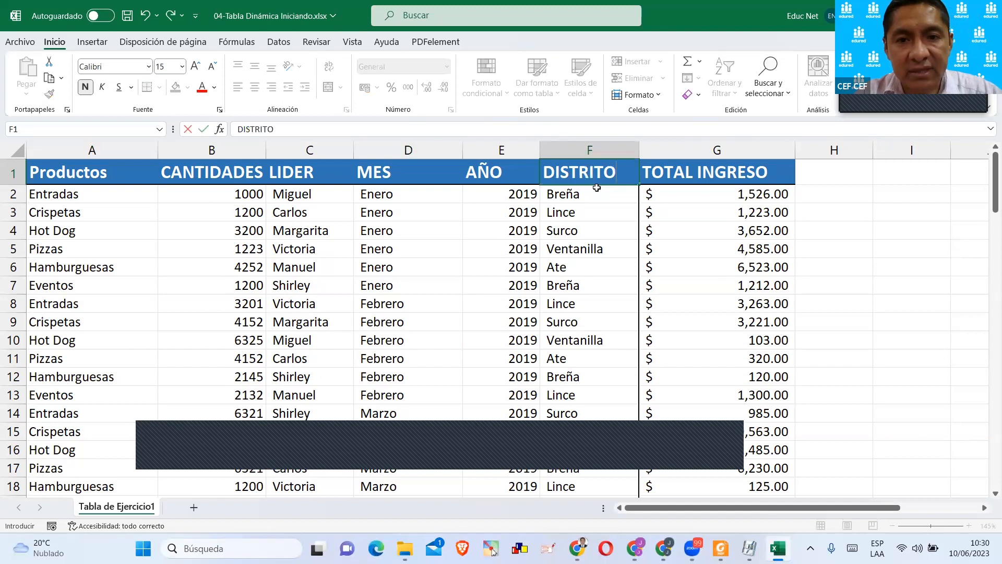
key("Return")
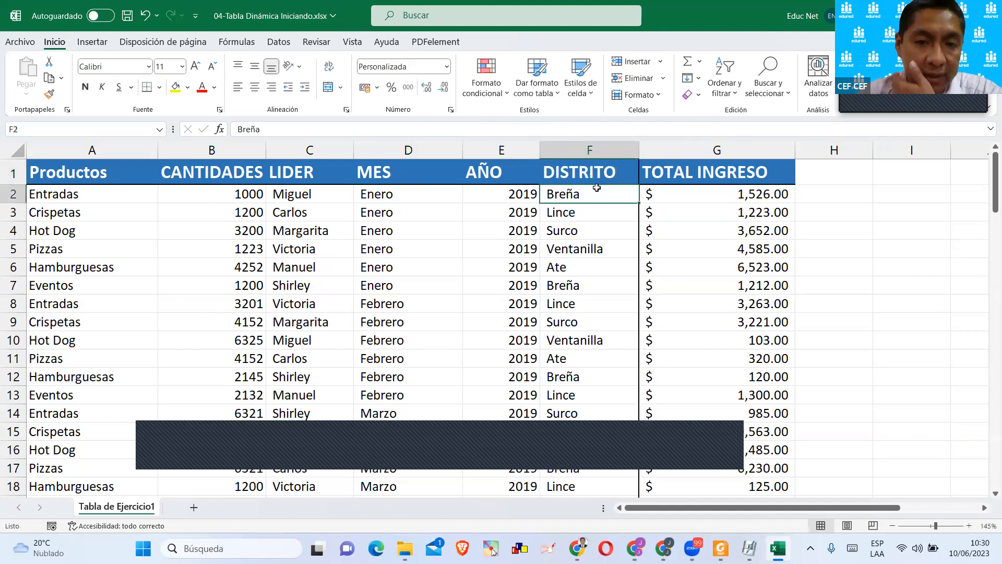
Review the DISTRITO and TOTAL INGRESO columns and the fields of the first record in A2:G2, finishing on cell A2.
left_click(594, 177)
scroll(580, 258, "down", 10)
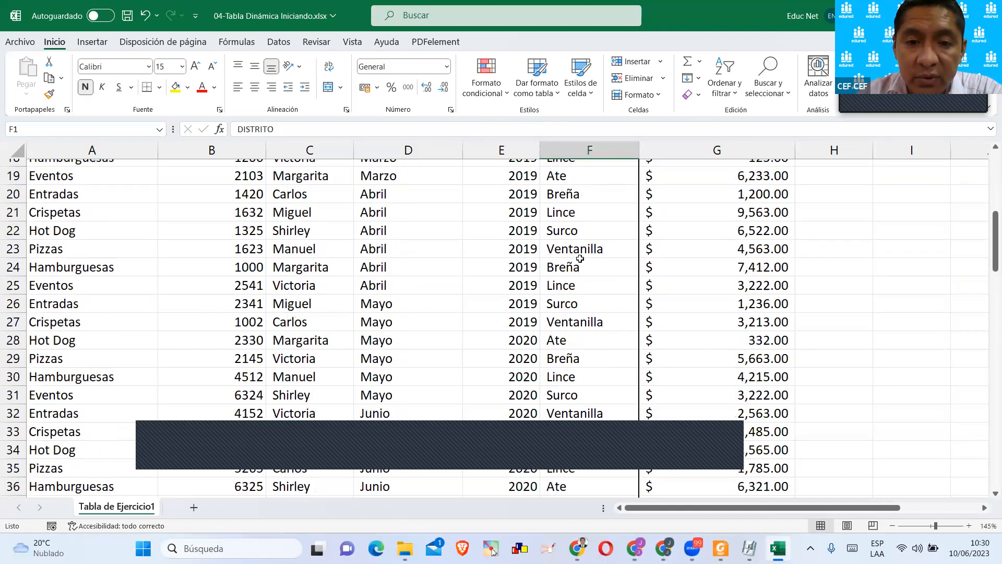
scroll(580, 259, "up", 10)
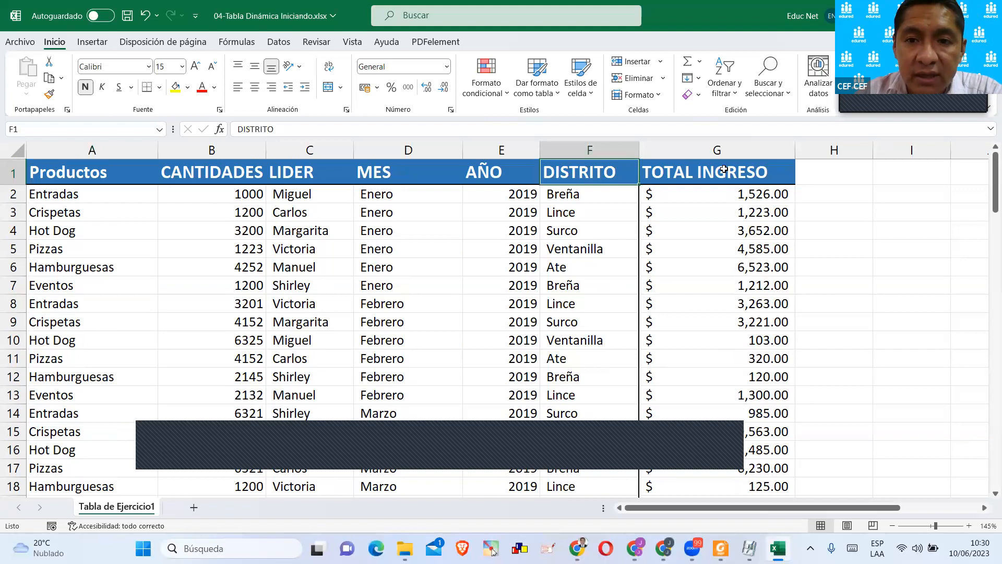
left_click(723, 170)
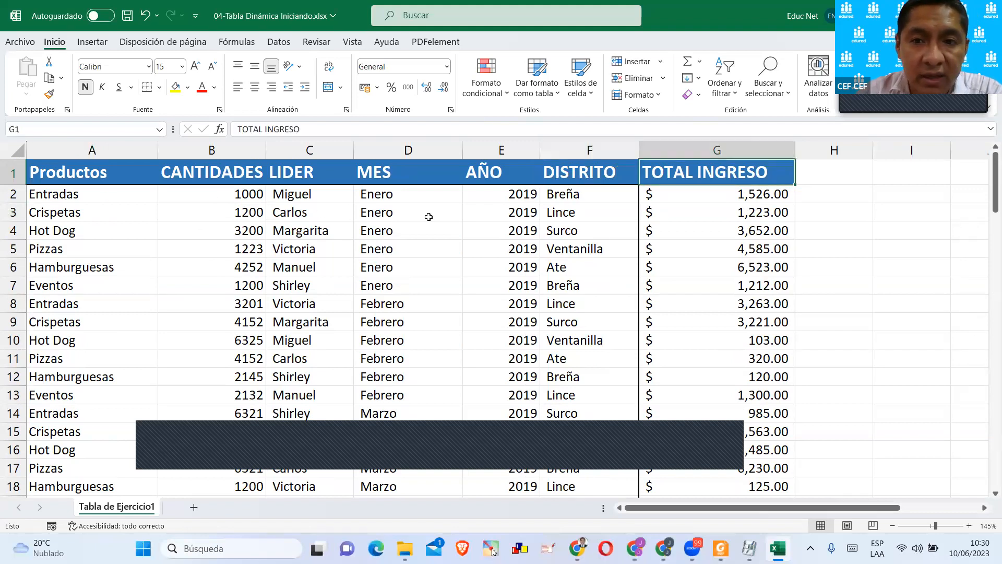
left_click(258, 196)
left_click(320, 200)
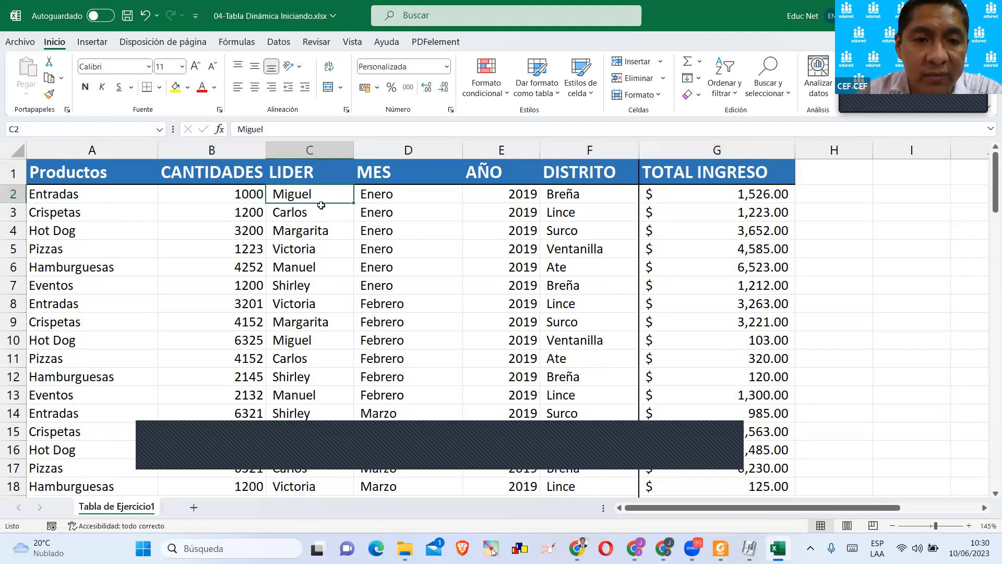
left_click(415, 200)
left_click(527, 192)
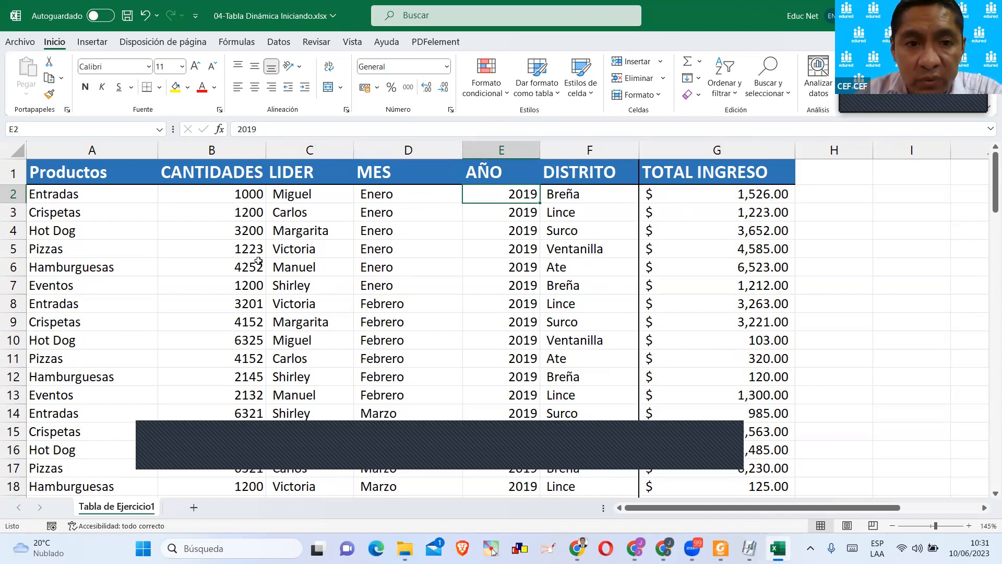
left_click_drag(68, 190, 737, 194)
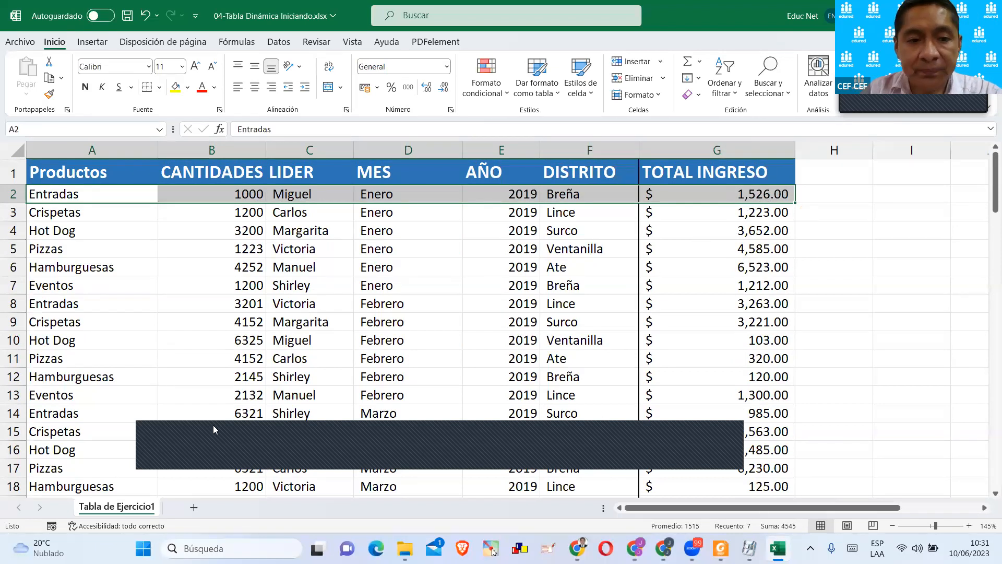
left_click(172, 426)
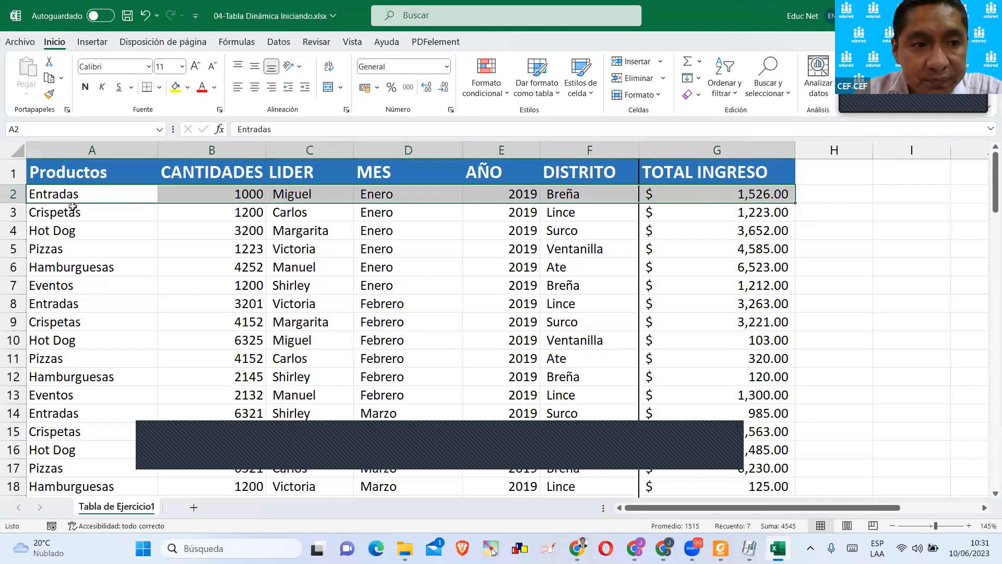
left_click(127, 199)
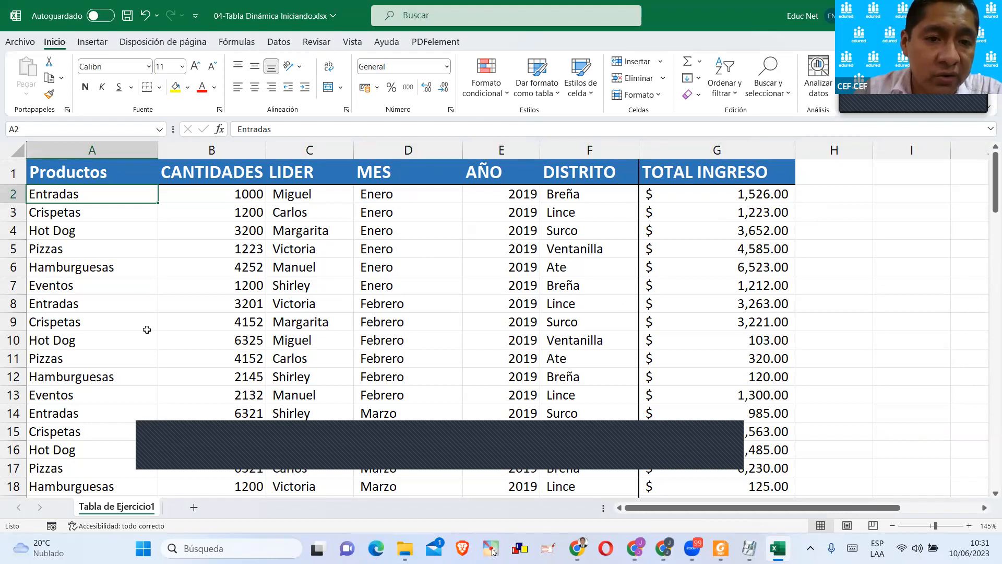
Convert the data range A1:G97 into a table with headers.
left_click(394, 249)
scroll(341, 267, "down", 11)
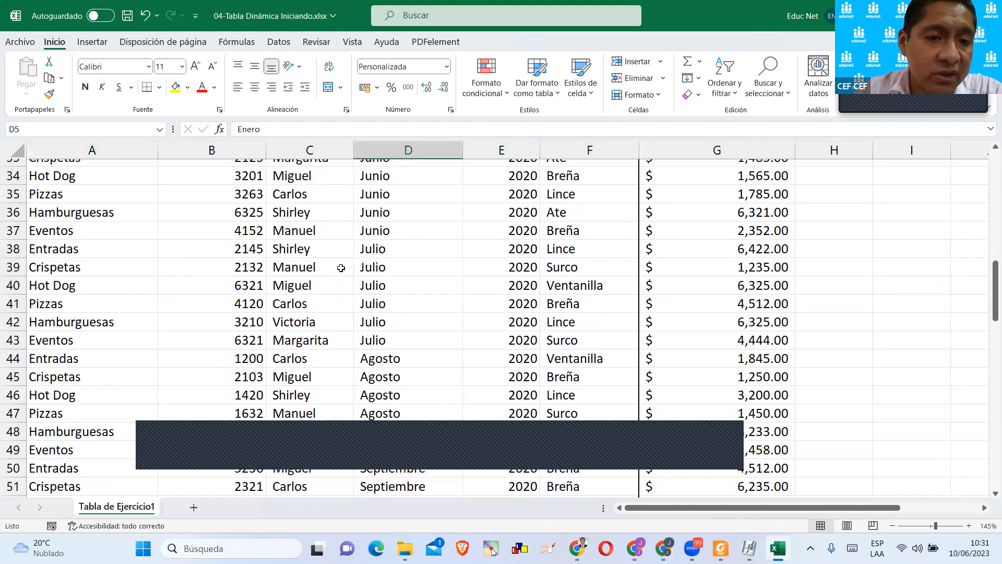
scroll(341, 267, "down", 6)
scroll(339, 265, "up", 17)
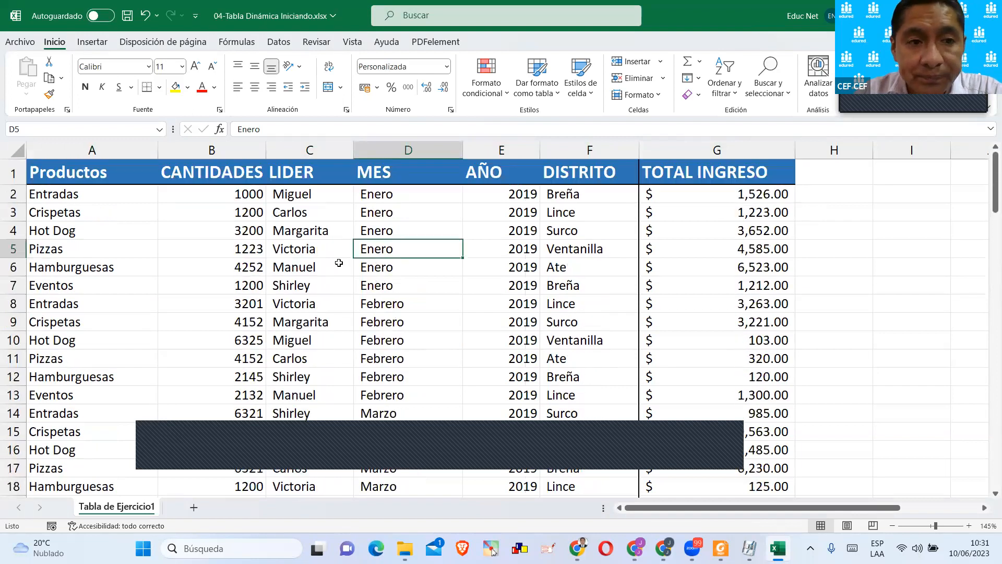
left_click(345, 179)
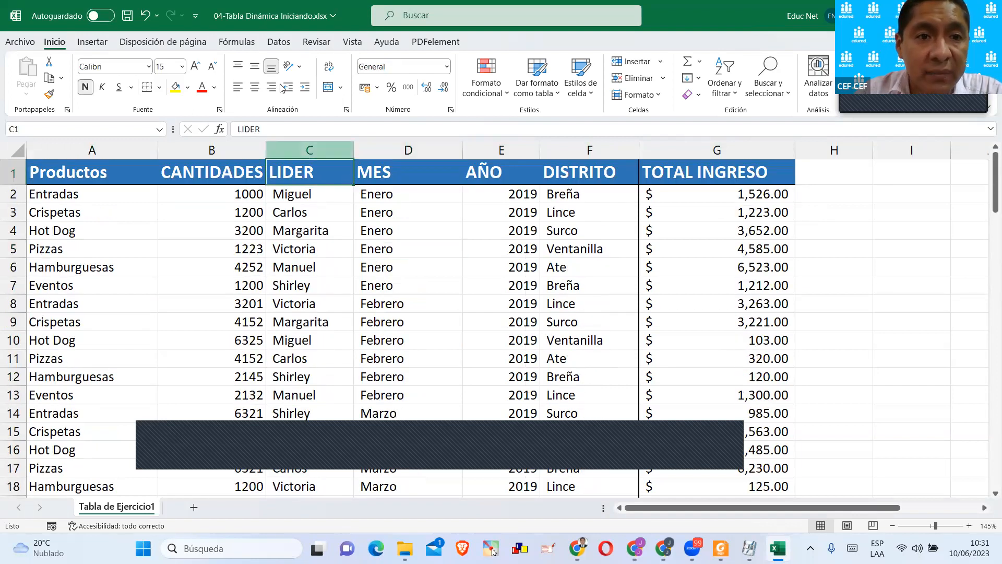
left_click(95, 42)
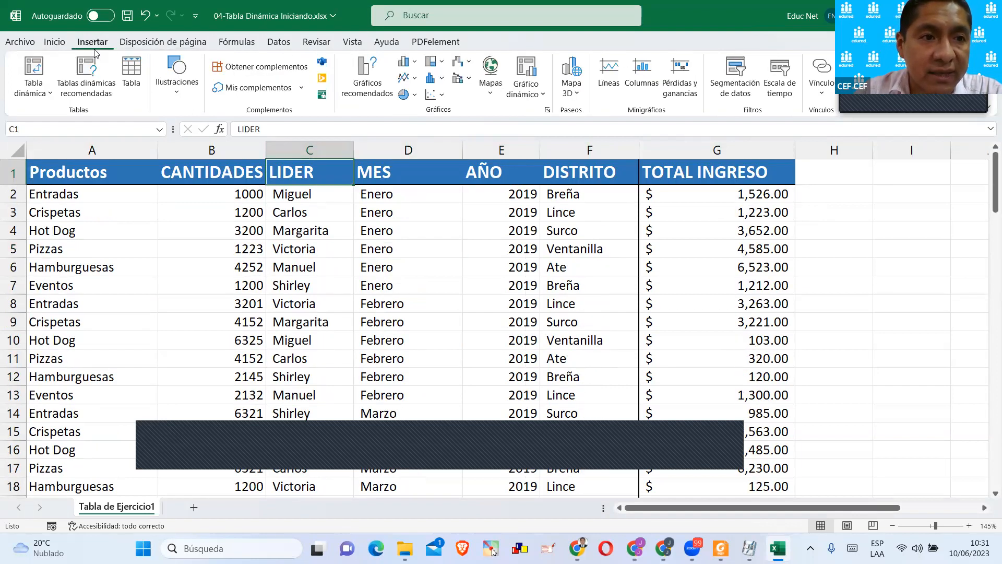
left_click(130, 77)
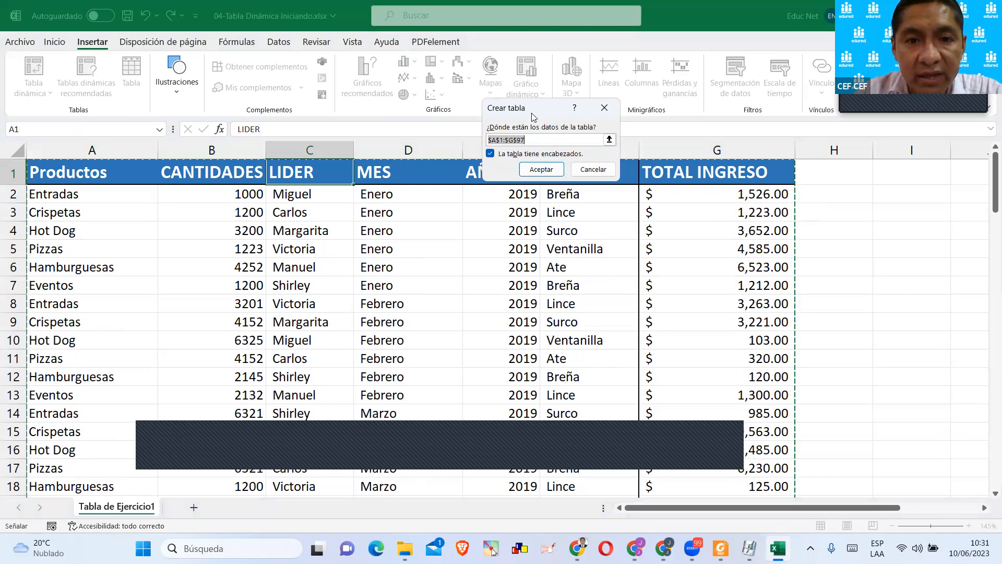
left_click_drag(532, 116, 398, 215)
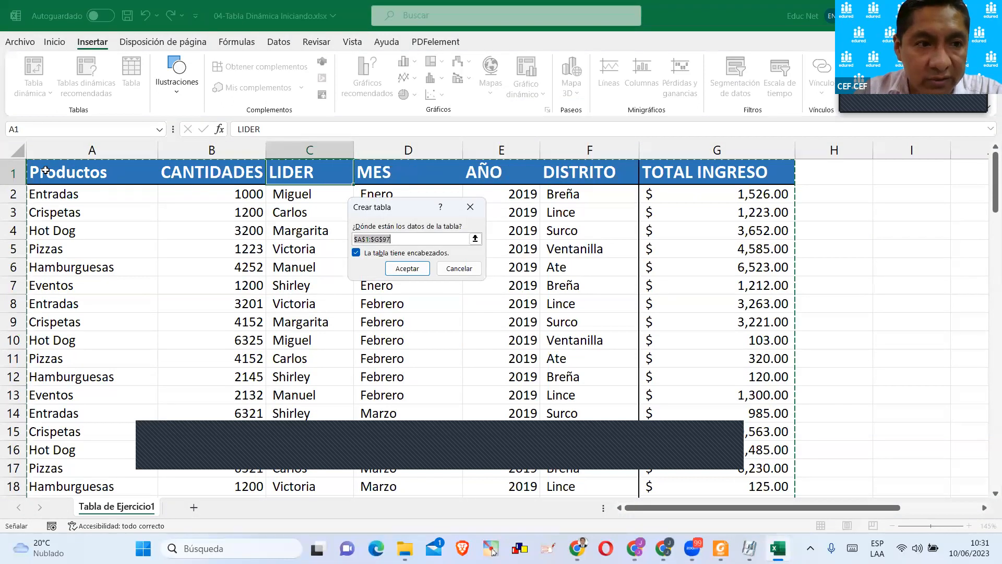
left_click(363, 239)
left_click_drag(358, 239, 395, 237)
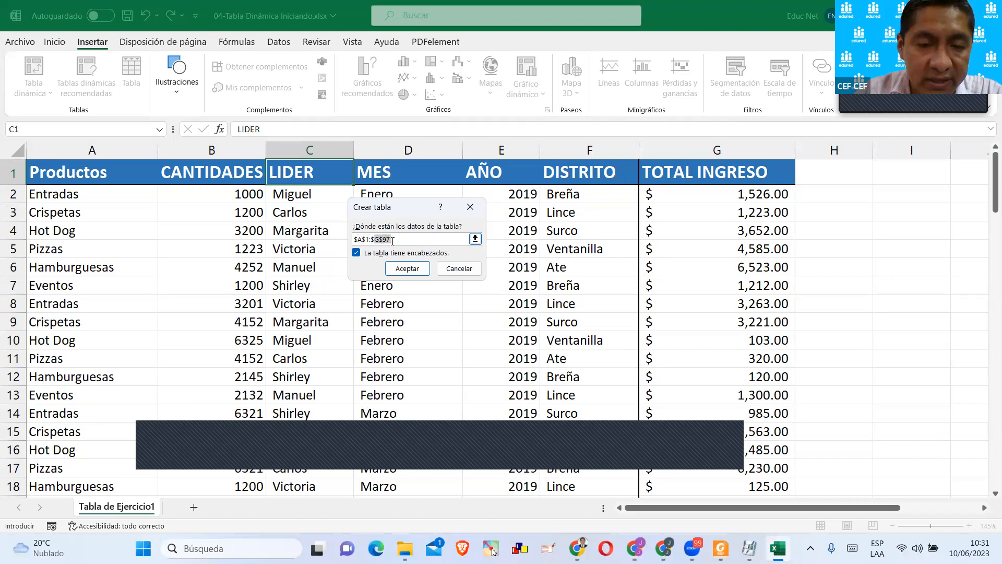
left_click(398, 273)
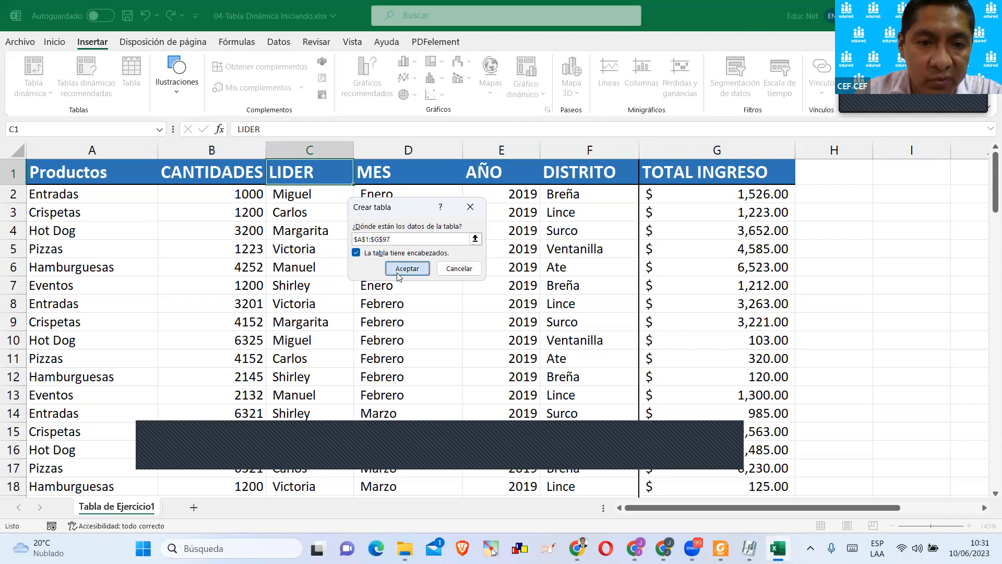
left_click(408, 269)
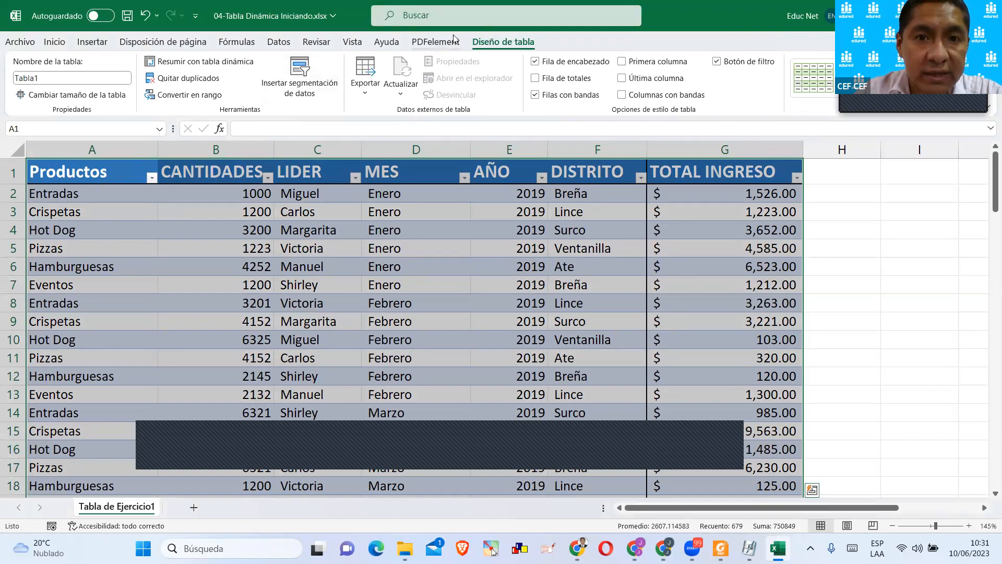
Rename the new table as productos.
left_click(27, 75)
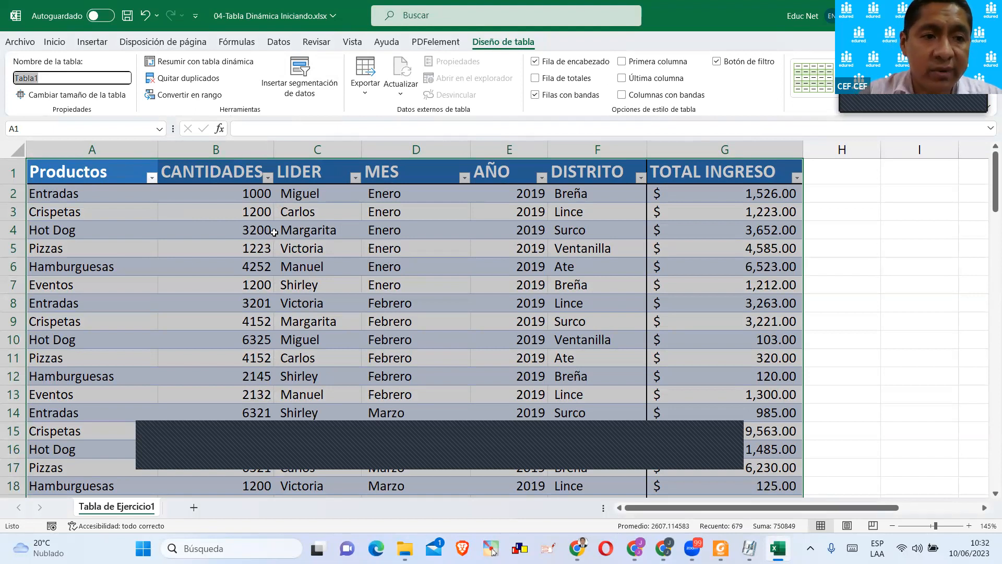
type("P")
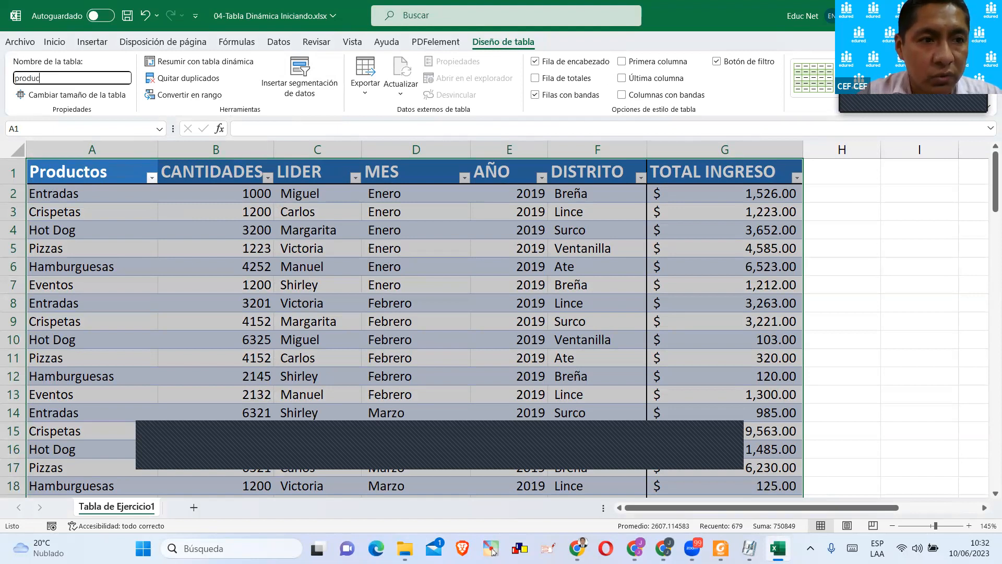
key("Return")
left_click(370, 267)
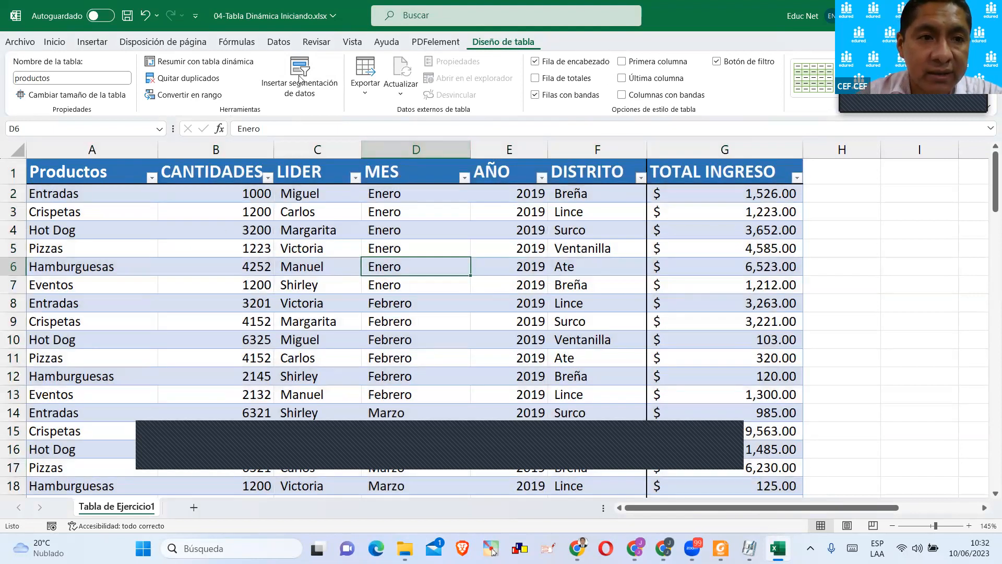
left_click(53, 82)
left_click(293, 253)
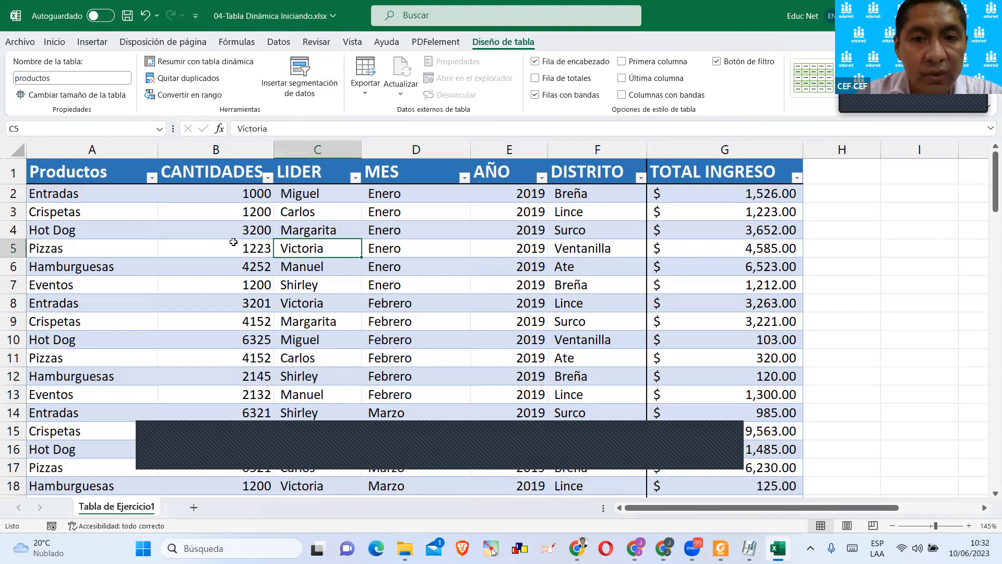
Sort the table by the Productos column from A to Z and look through the sorted records.
left_click(151, 178)
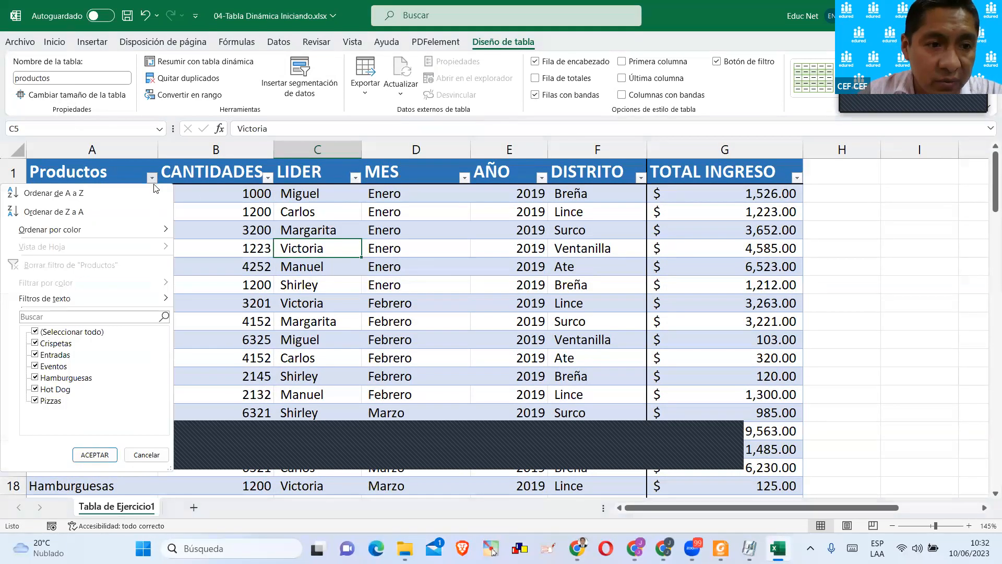
left_click(78, 194)
left_click_drag(77, 198, 665, 400)
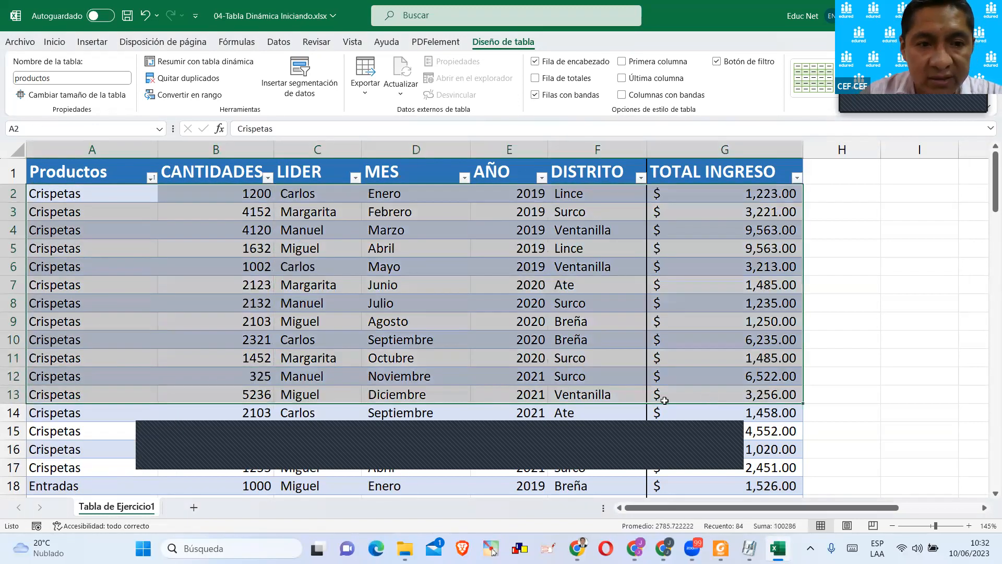
scroll(114, 311, "down", 13)
scroll(115, 310, "down", 16)
scroll(119, 306, "up", 7)
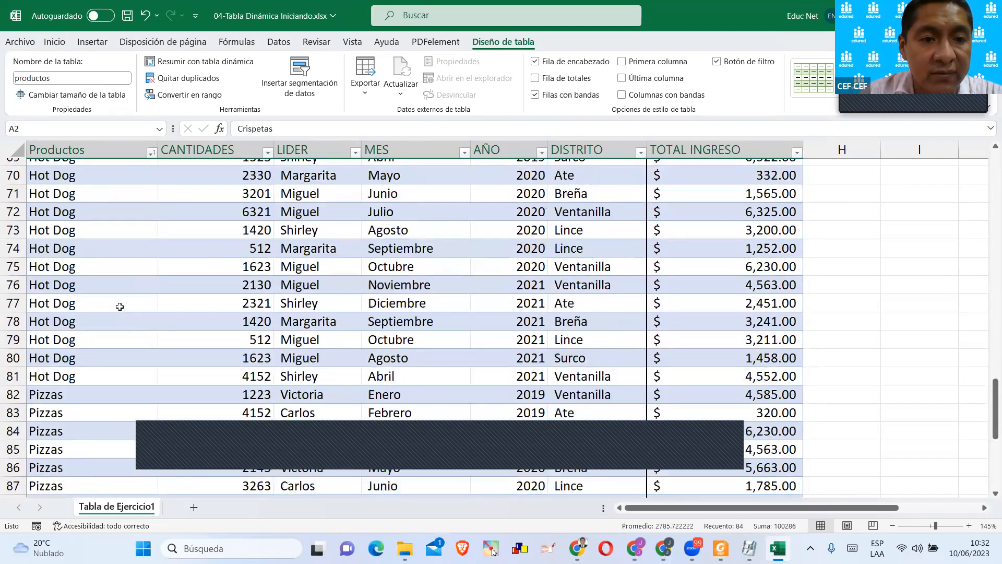
scroll(119, 307, "up", 20)
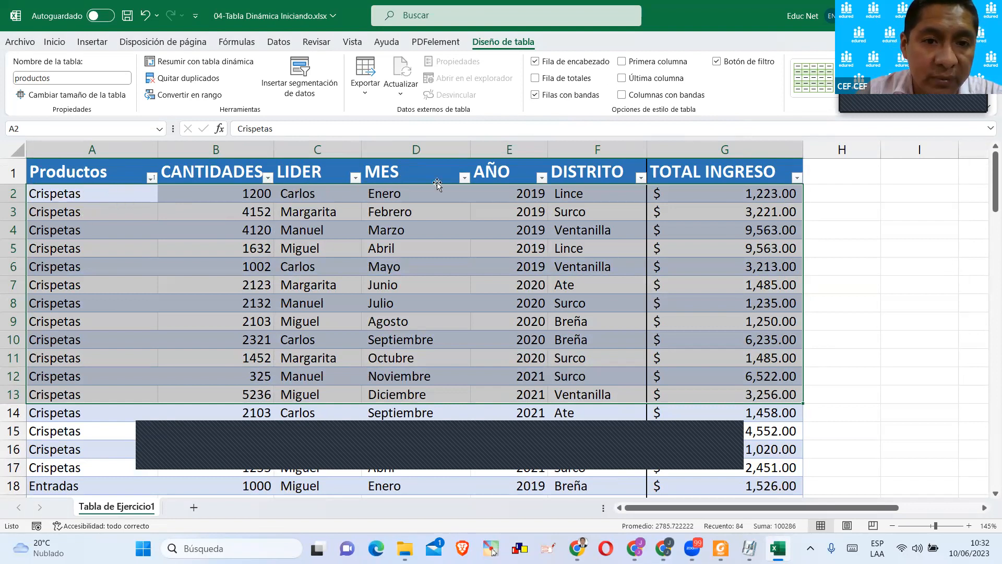
Sort the table by the AÑO column from smallest to largest and look through the reordered records.
left_click(542, 178)
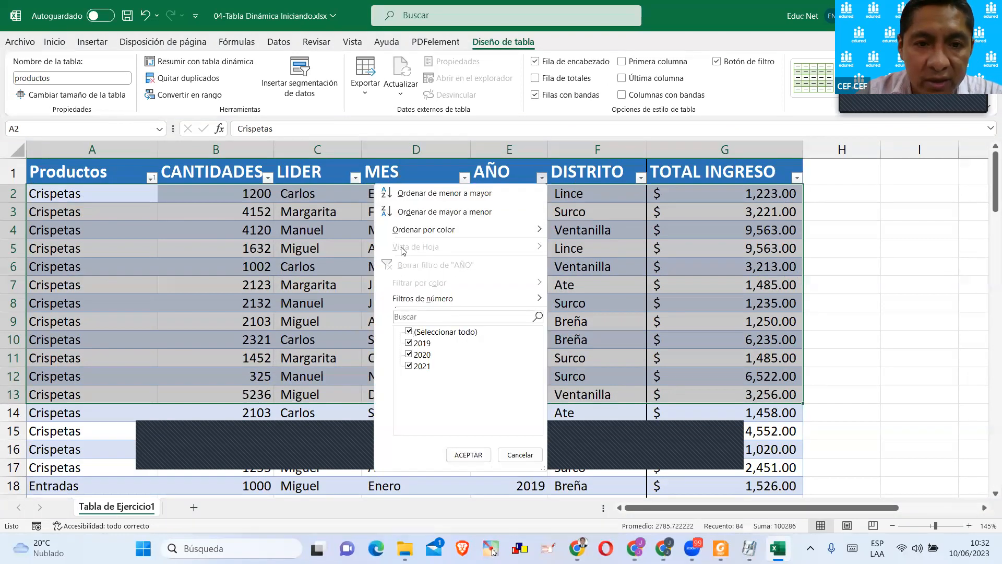
left_click(455, 193)
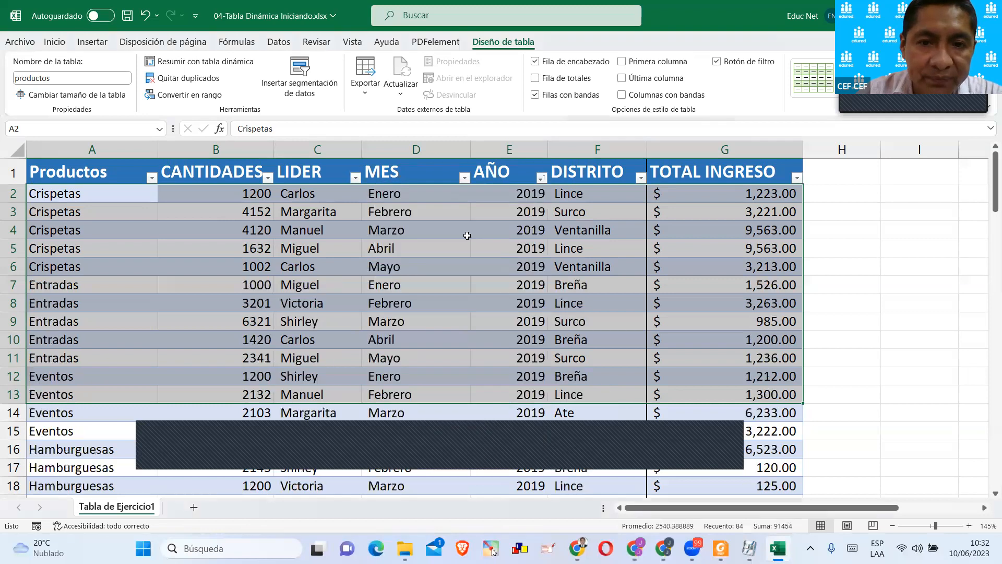
scroll(534, 284, "down", 4)
scroll(534, 283, "up", 3)
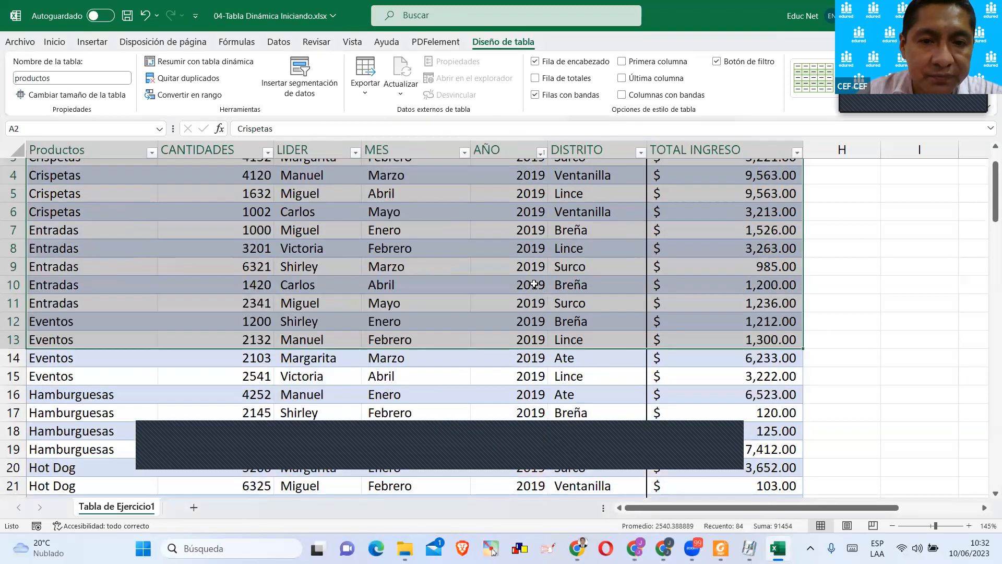
left_click(470, 291)
scroll(496, 287, "up", 1)
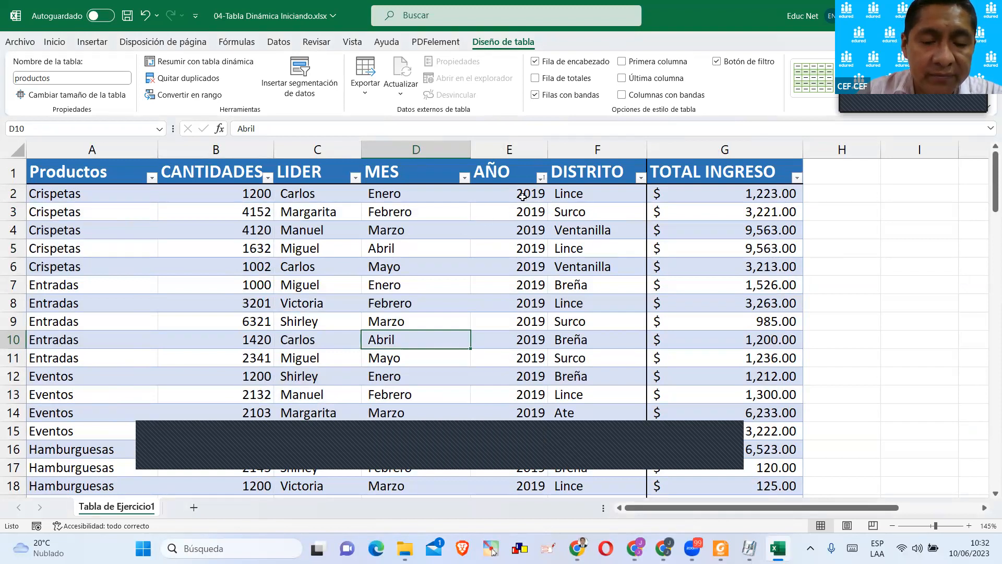
scroll(496, 290, "down", 18)
scroll(436, 320, "up", 16)
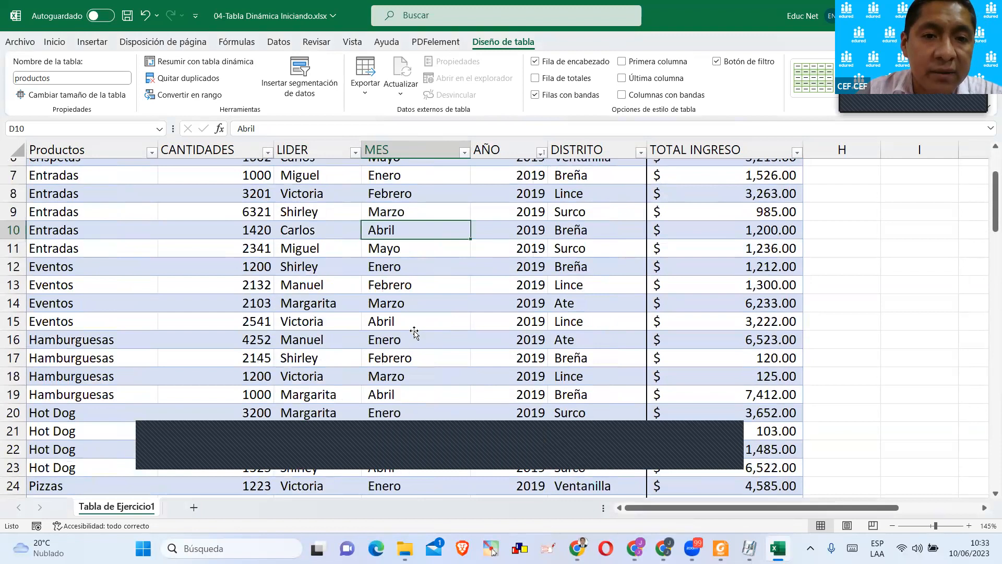
scroll(414, 332, "up", 2)
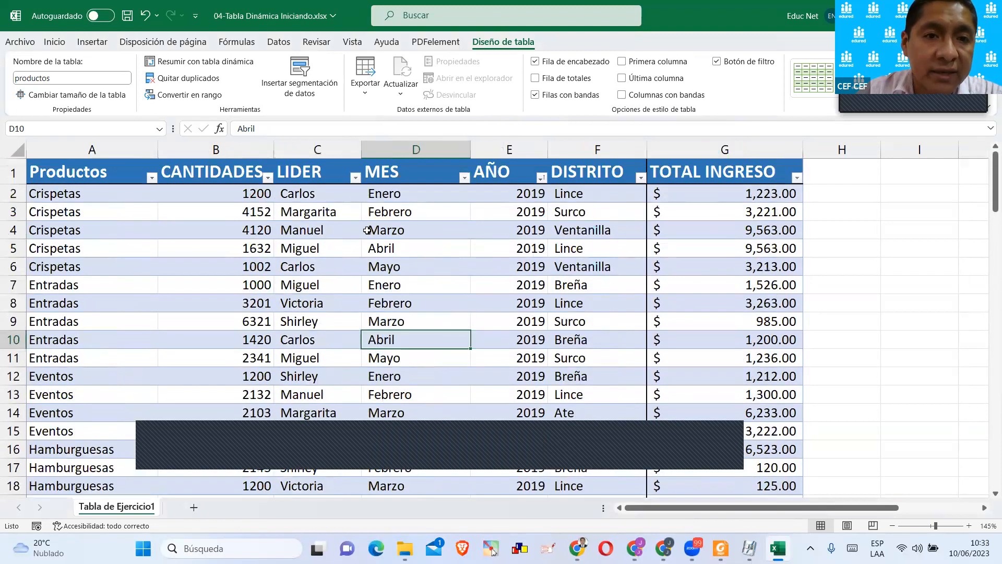
left_click(489, 229)
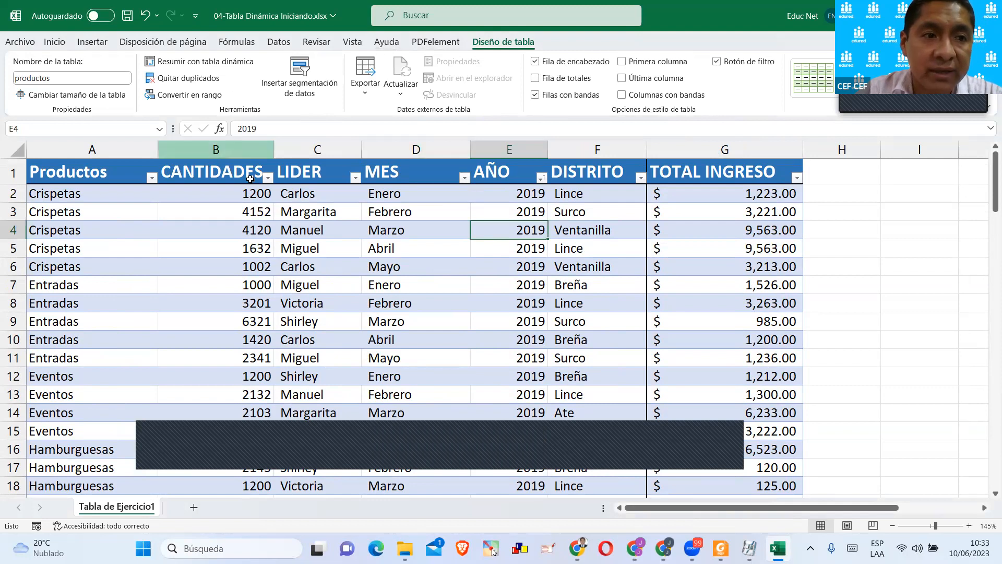
Open the recommended pivot tables for the productos table and preview the sums of LIDER and DISTRITO por Productos.
left_click(134, 226)
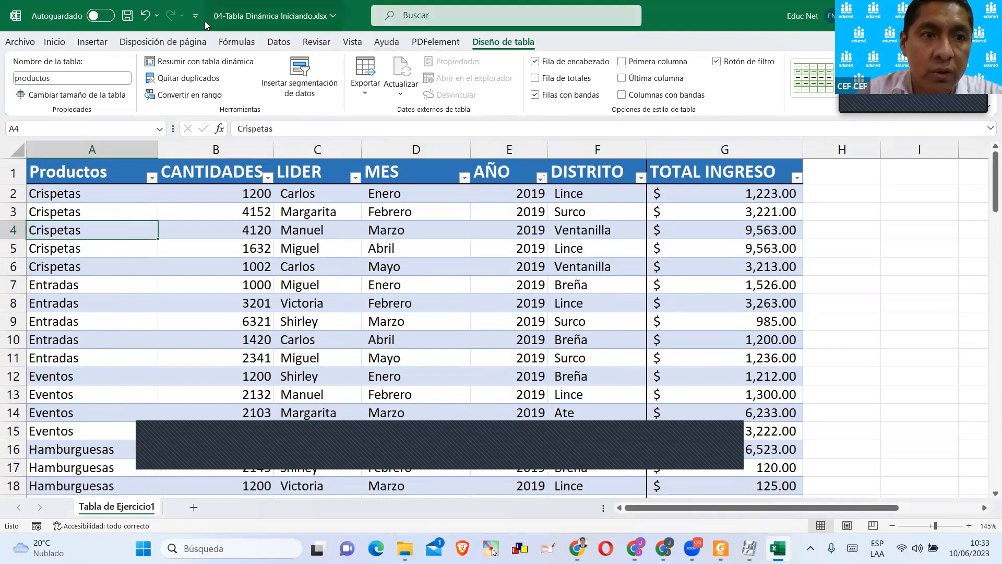
left_click(92, 42)
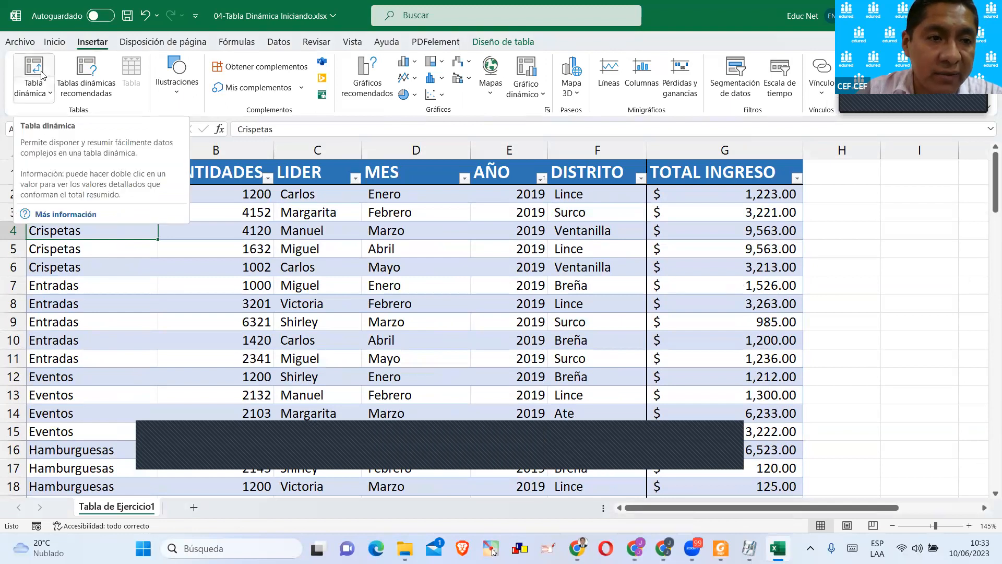
left_click(91, 74)
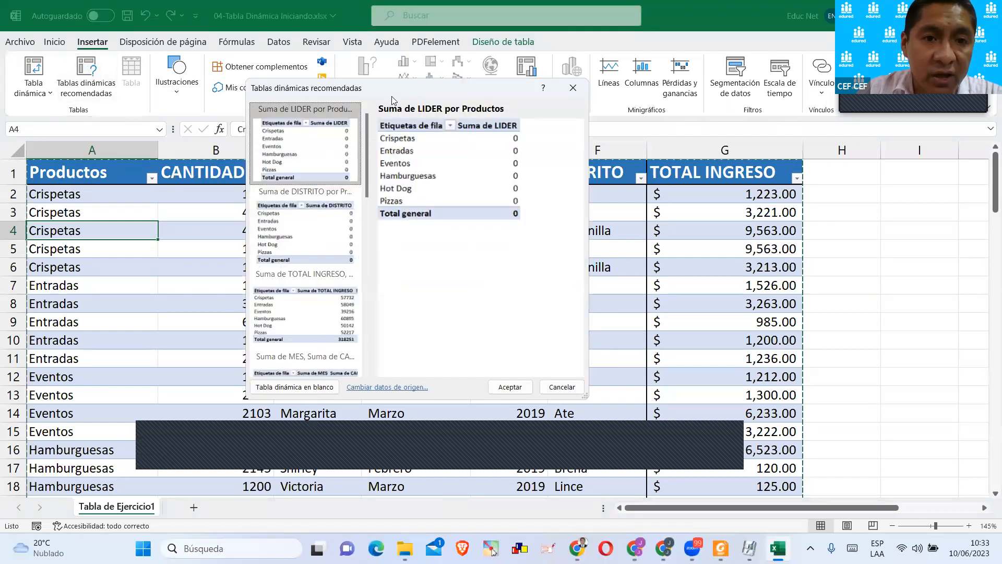
left_click_drag(407, 88, 483, 66)
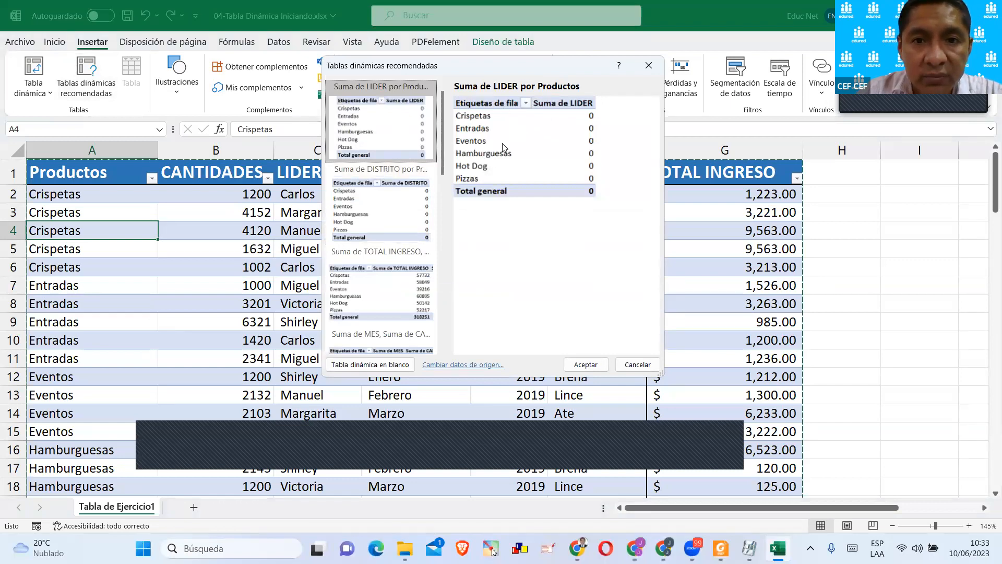
left_click(406, 206)
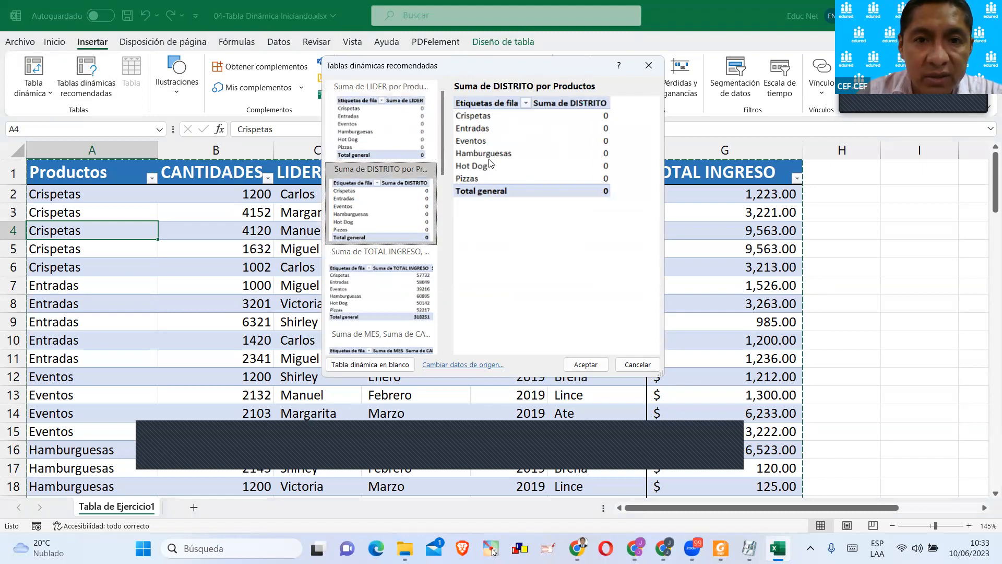
left_click(388, 120)
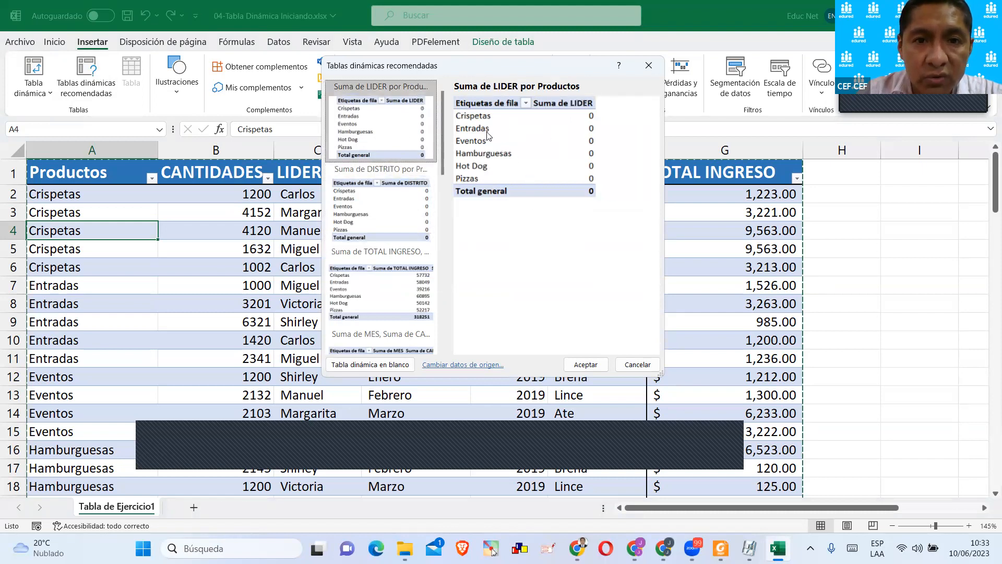
left_click(398, 191)
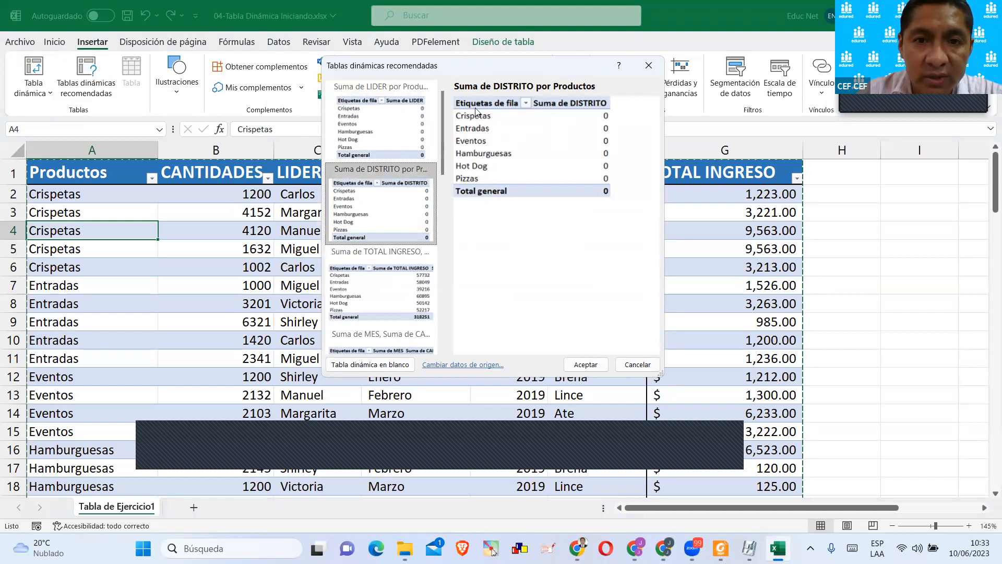
Preview the recommended pivot tables for TOTAL INGRESO, MES por AÑO y Productos and CANTIDADES, widen the preview window, and dismiss it without inserting one.
left_click(379, 275)
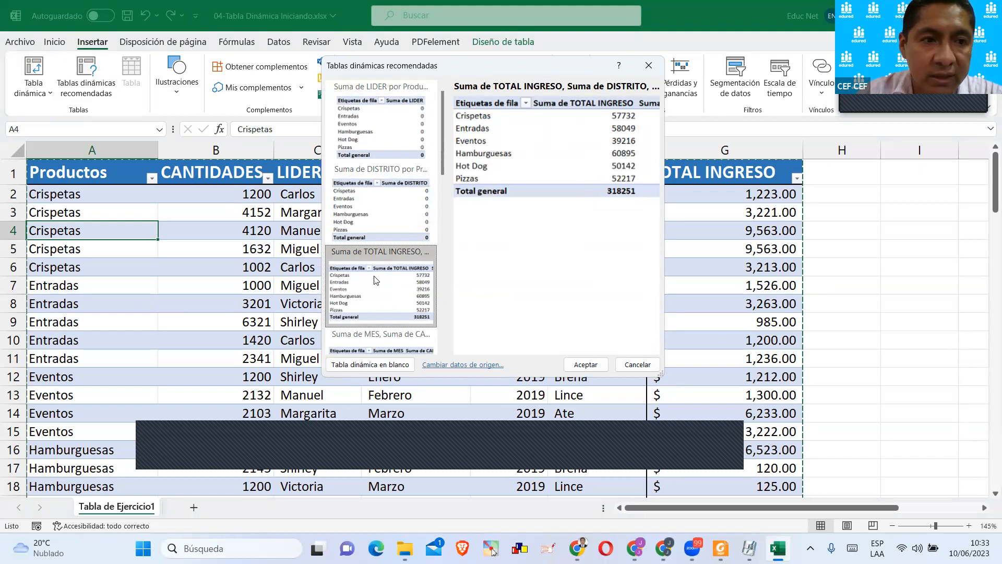
scroll(404, 266, "down", 5)
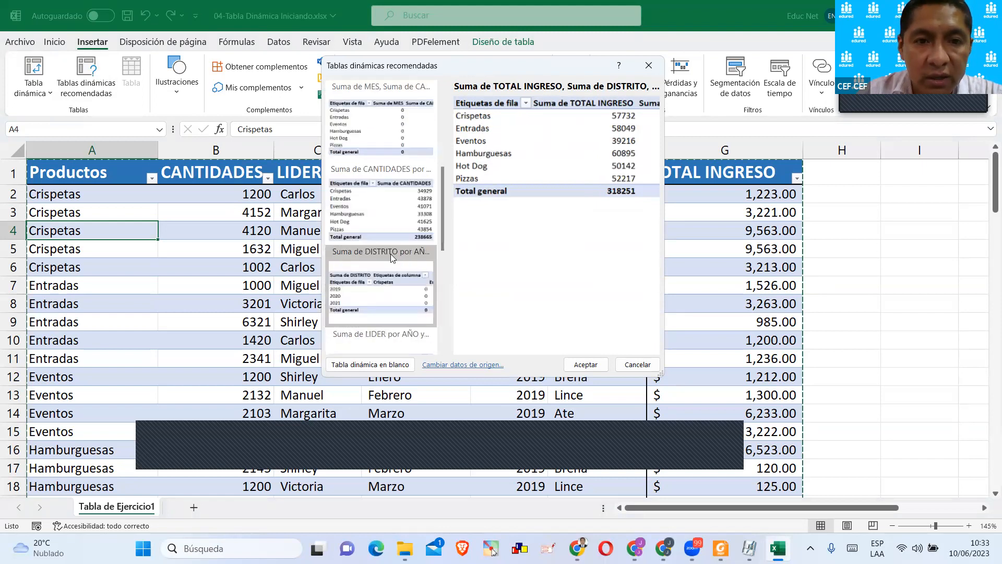
scroll(409, 312, "down", 2)
left_click(404, 299)
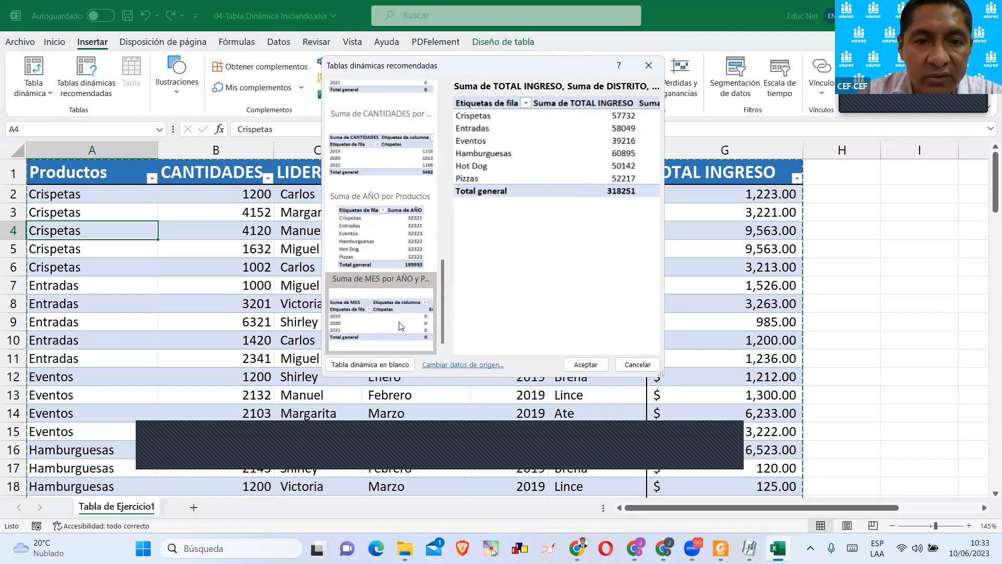
left_click(403, 248)
left_click(400, 174)
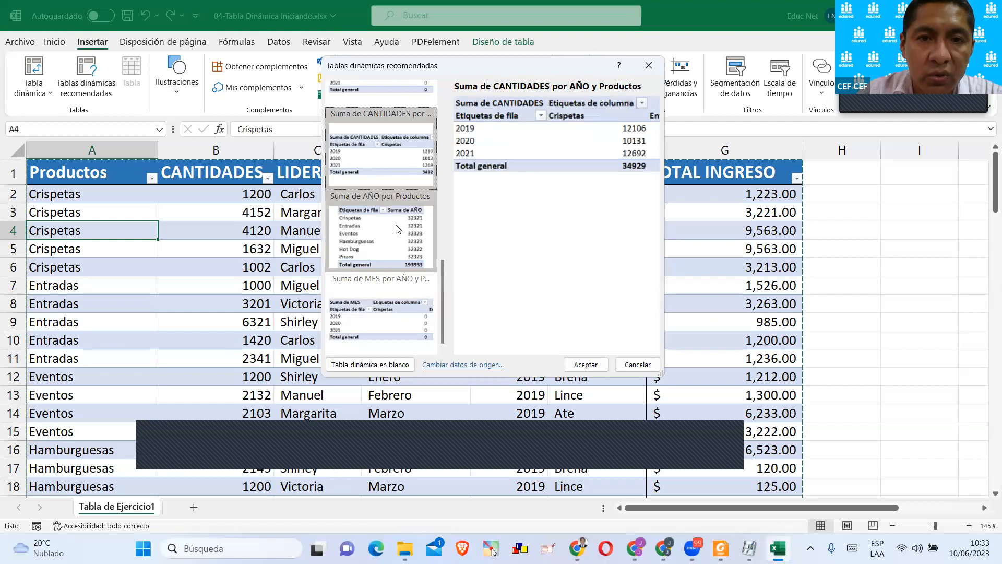
scroll(396, 228, "up", 3)
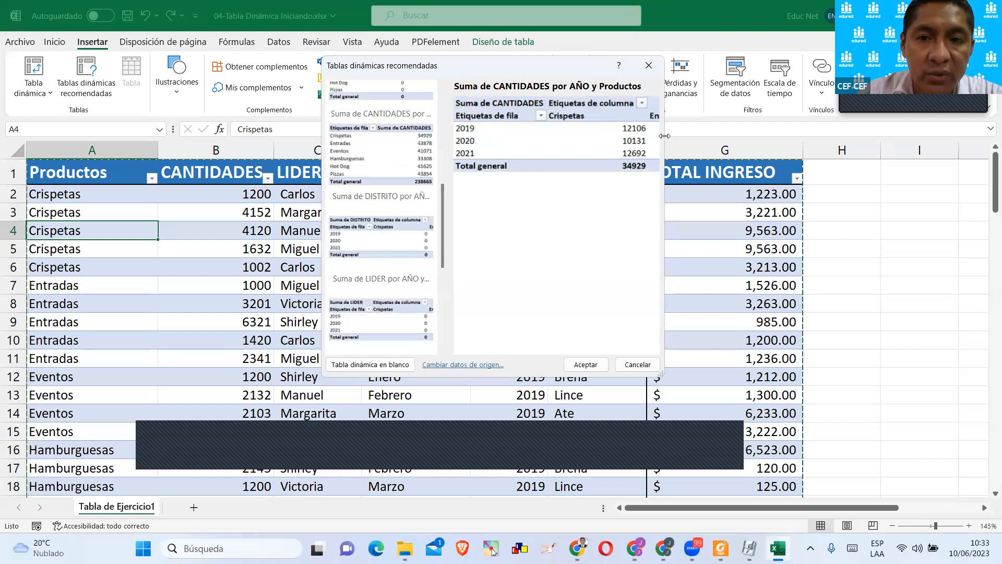
left_click_drag(665, 136, 887, 136)
left_click(347, 183)
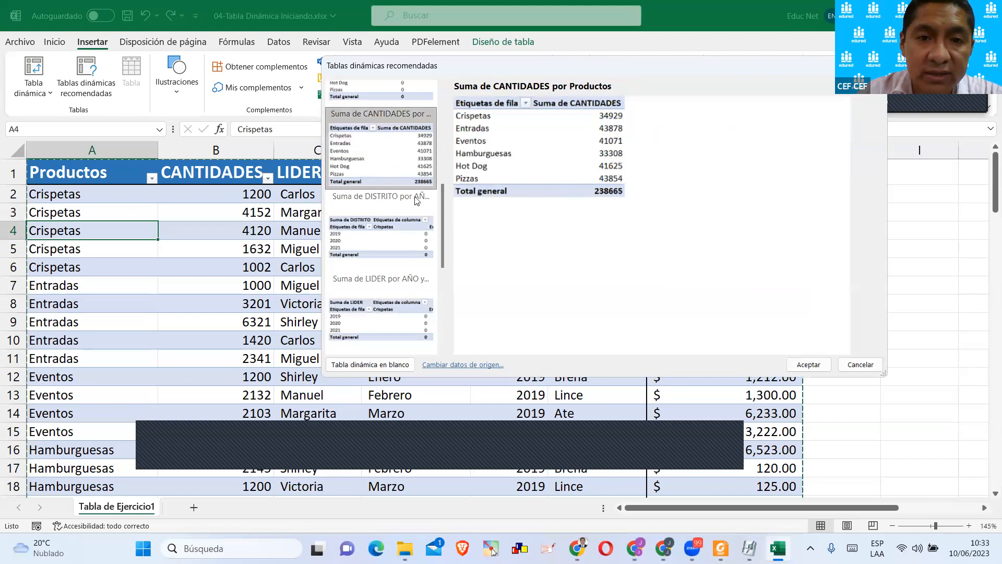
scroll(373, 172, "up", 3)
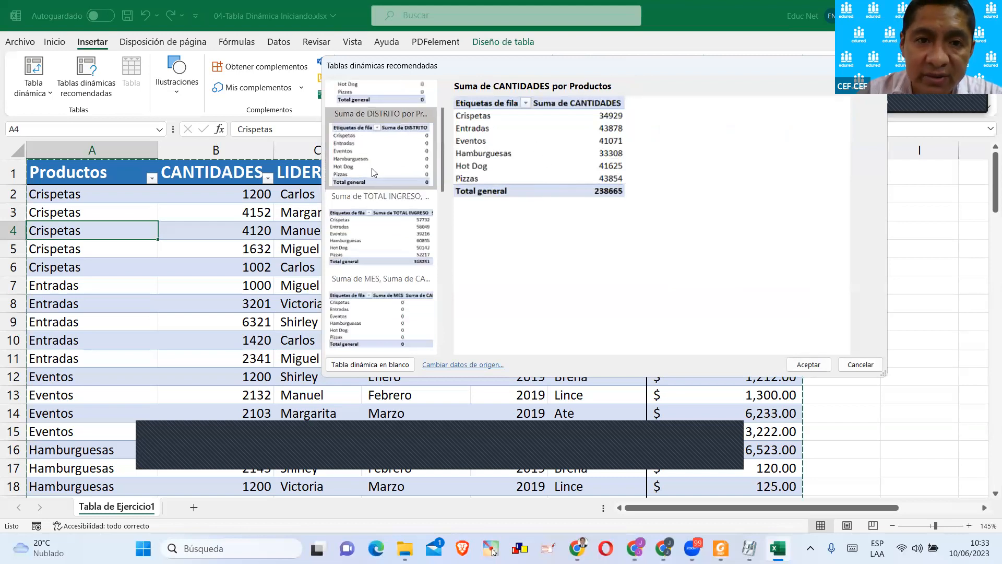
key("Escape")
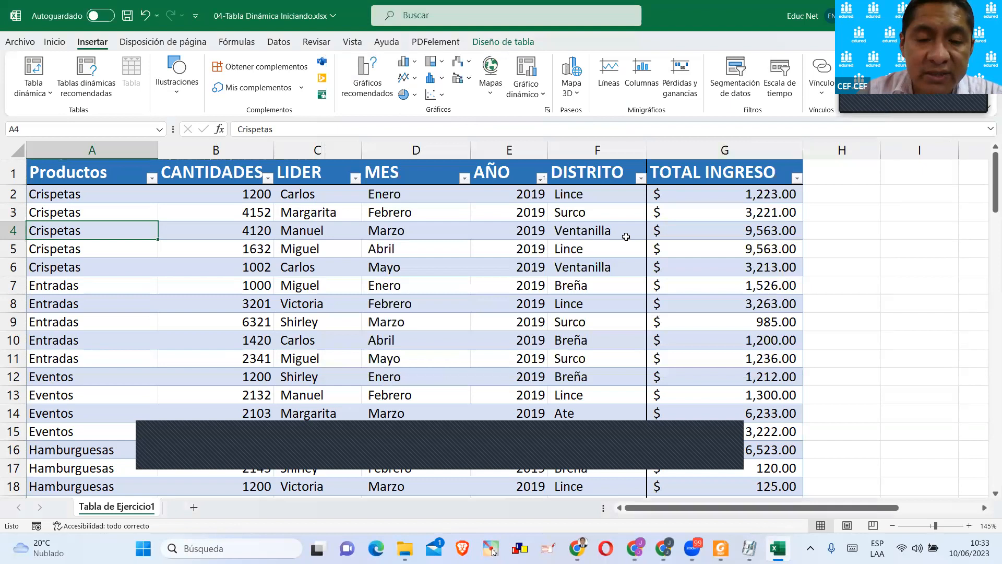
Add a new worksheet and fill its cell A3 with yellow to mark the pivot table location.
scroll(572, 262, "down", 2)
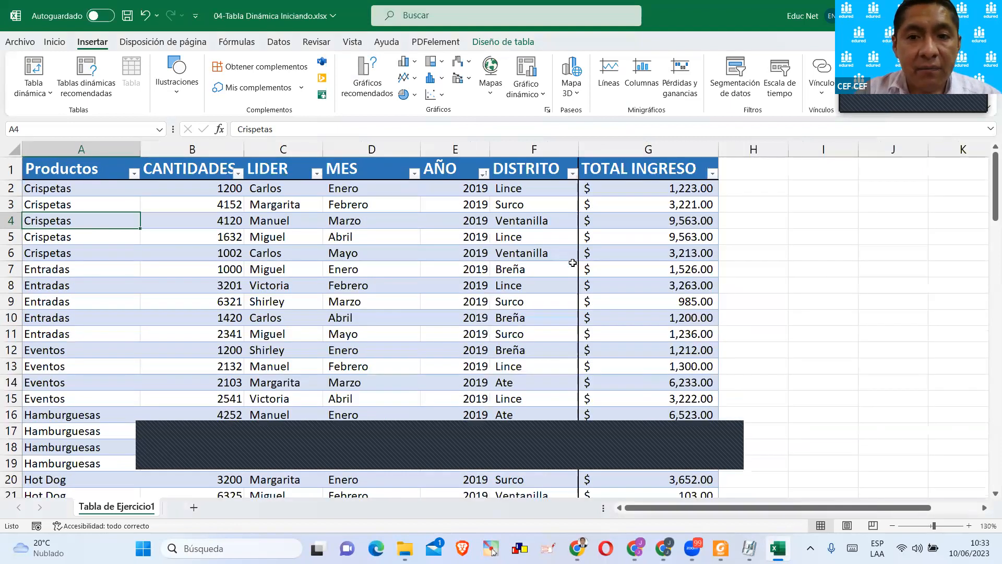
left_click(194, 508)
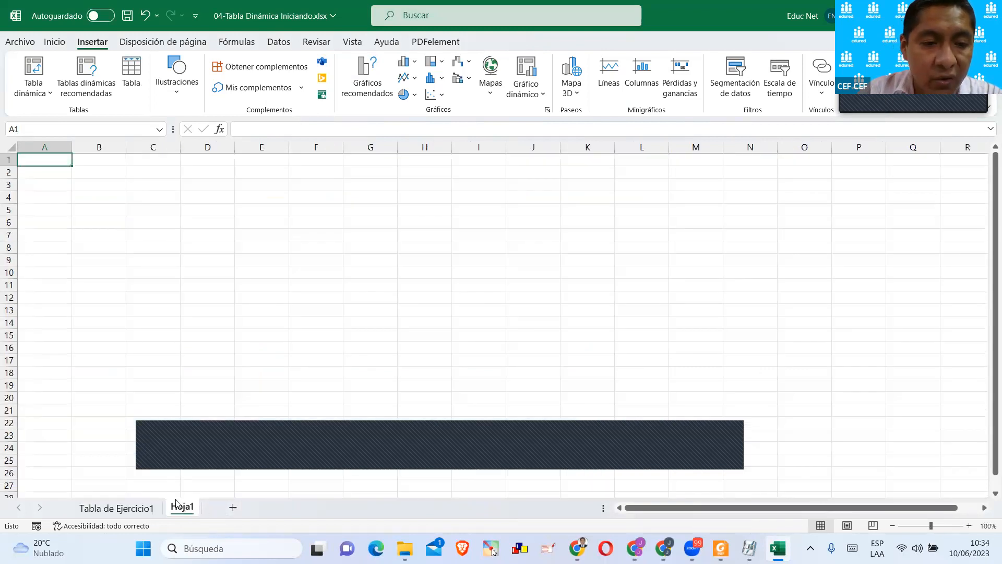
left_click(58, 188)
left_click(55, 42)
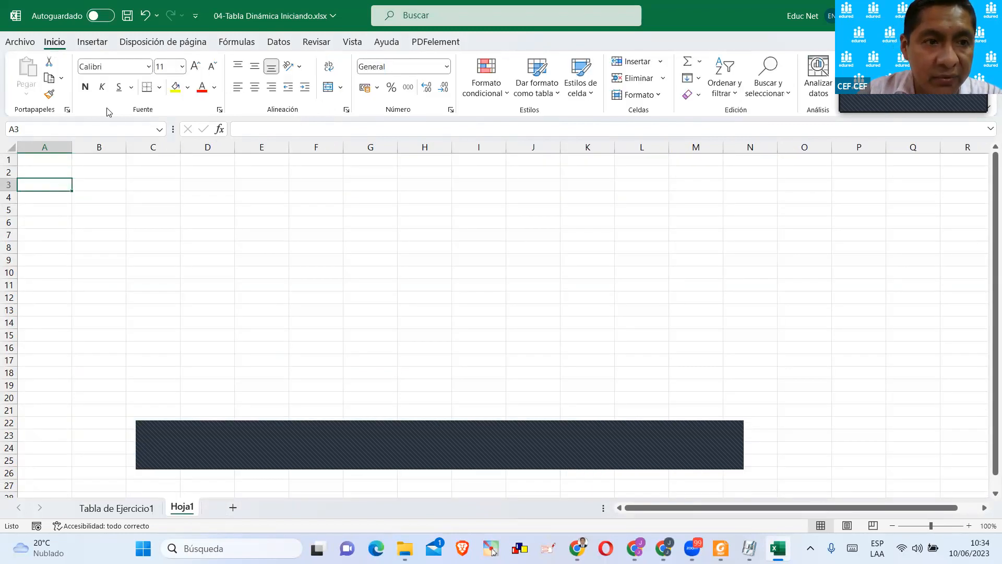
left_click(175, 87)
left_click(78, 226)
left_click(51, 185)
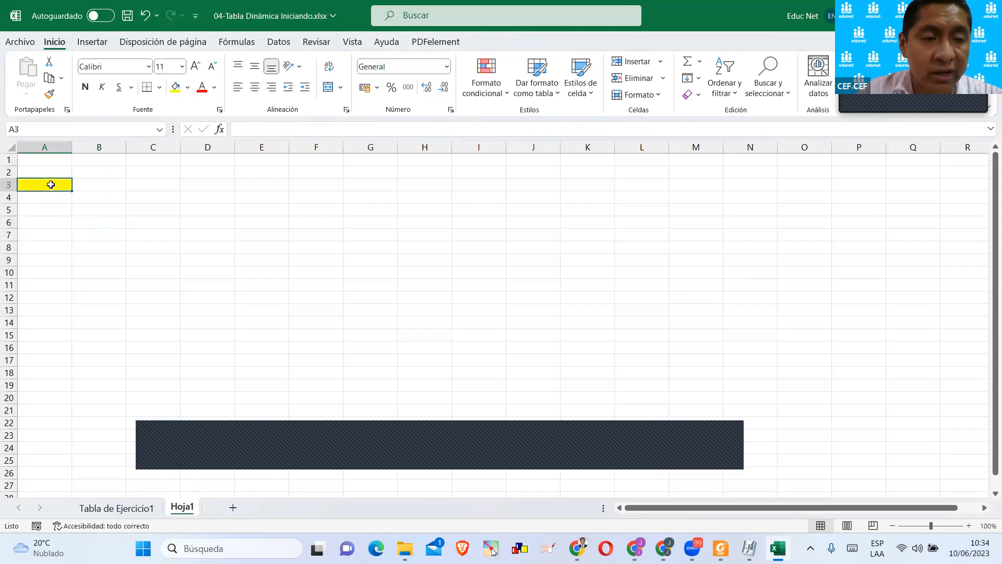
scroll(51, 185, "up", 7, "ctrl")
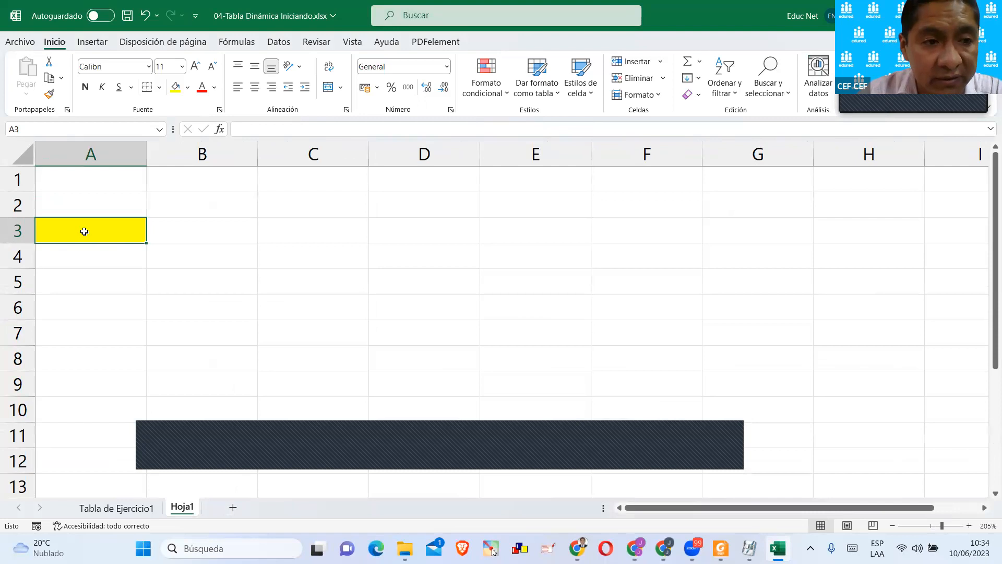
Insert a pivot table from the productos table in Tabla de Ejercicio1, placing it on the existing sheet at Hoja1!$A$3.
left_click(116, 507)
left_click(203, 273)
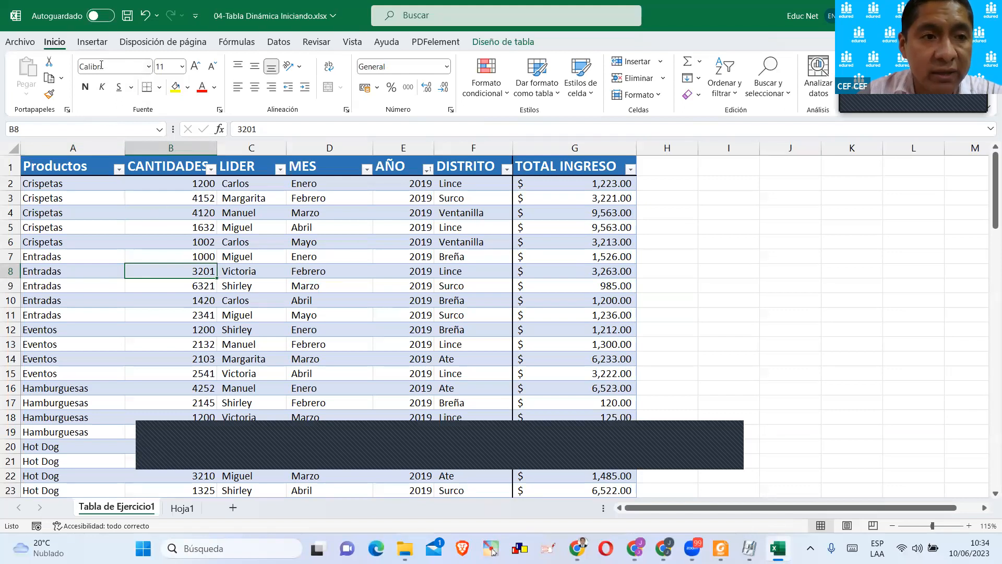
left_click(181, 513)
left_click(144, 514)
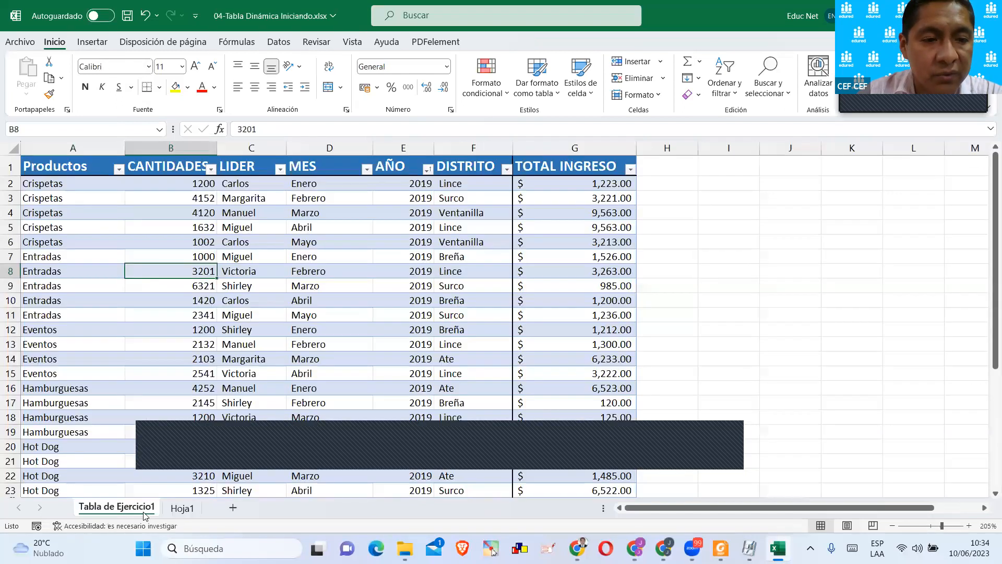
left_click(92, 42)
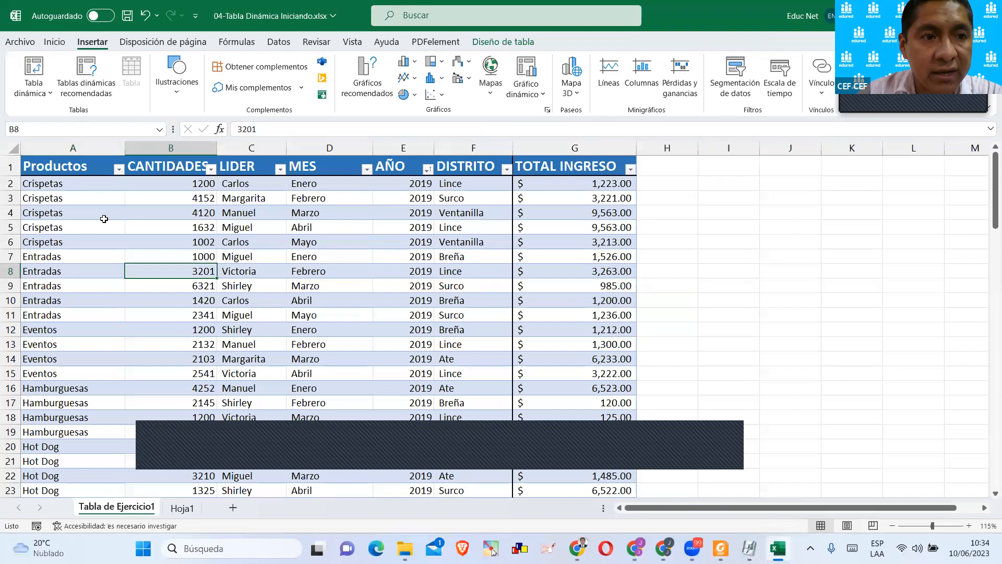
left_click(37, 72)
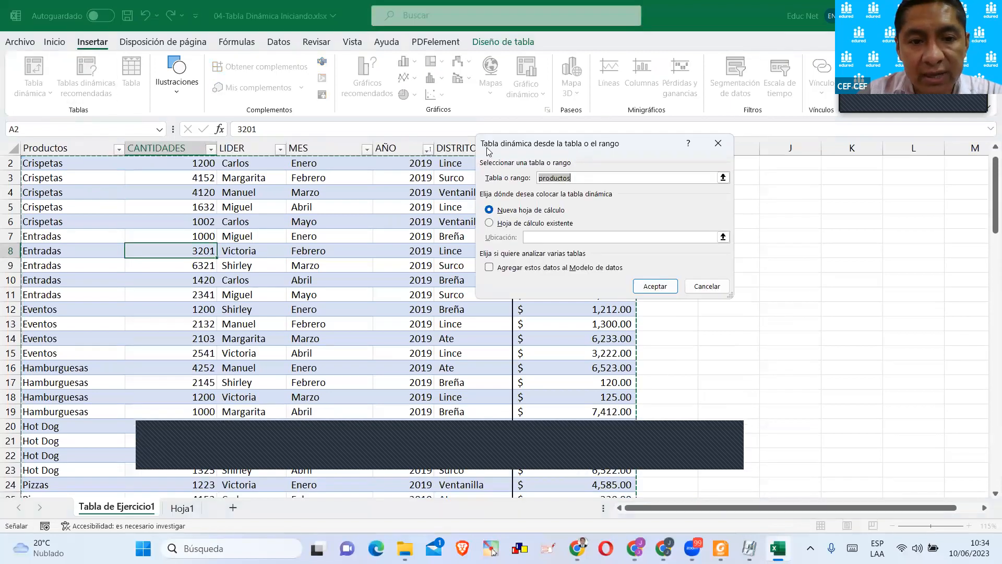
left_click_drag(487, 150, 414, 154)
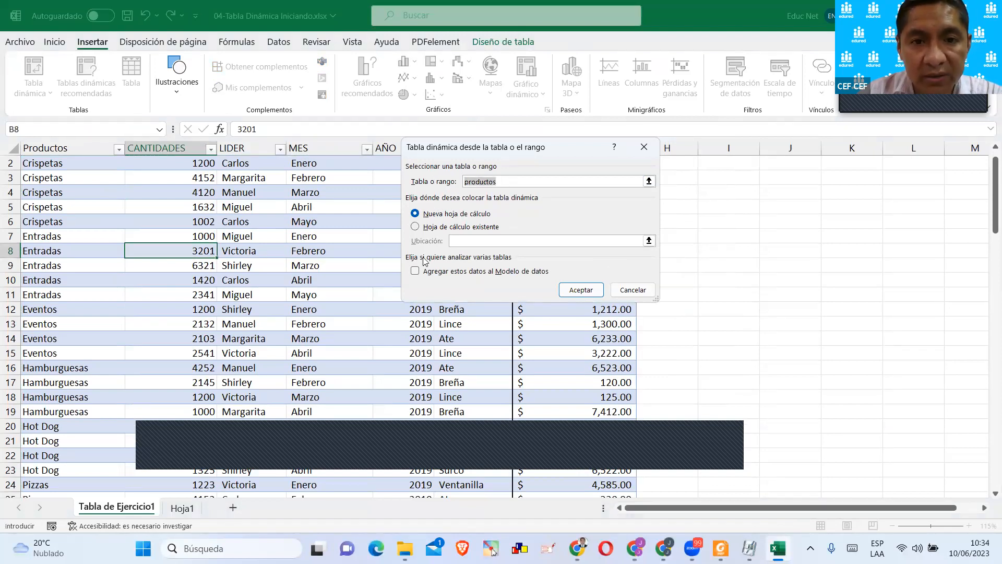
left_click(479, 214)
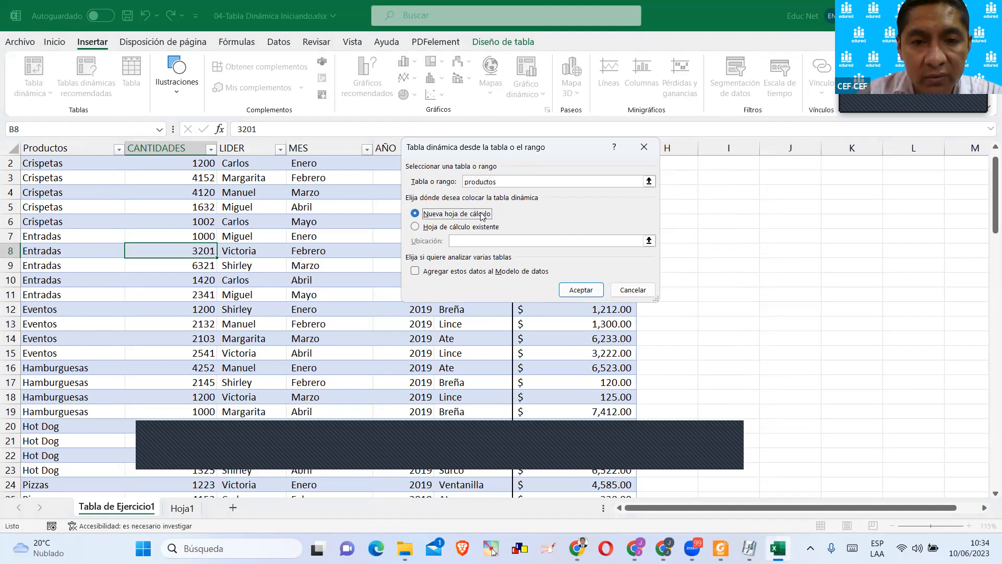
left_click(433, 227)
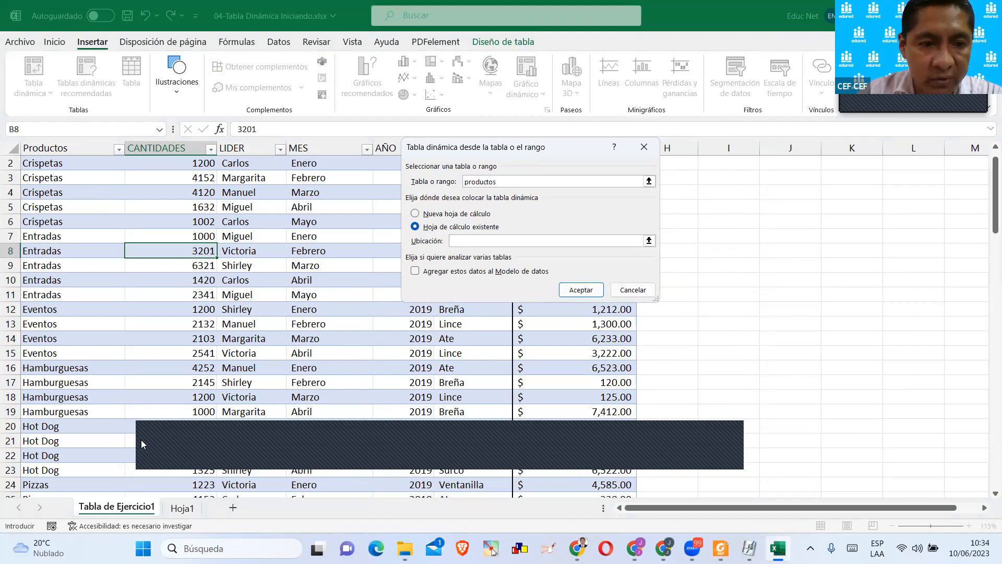
left_click(183, 508)
left_click(100, 235)
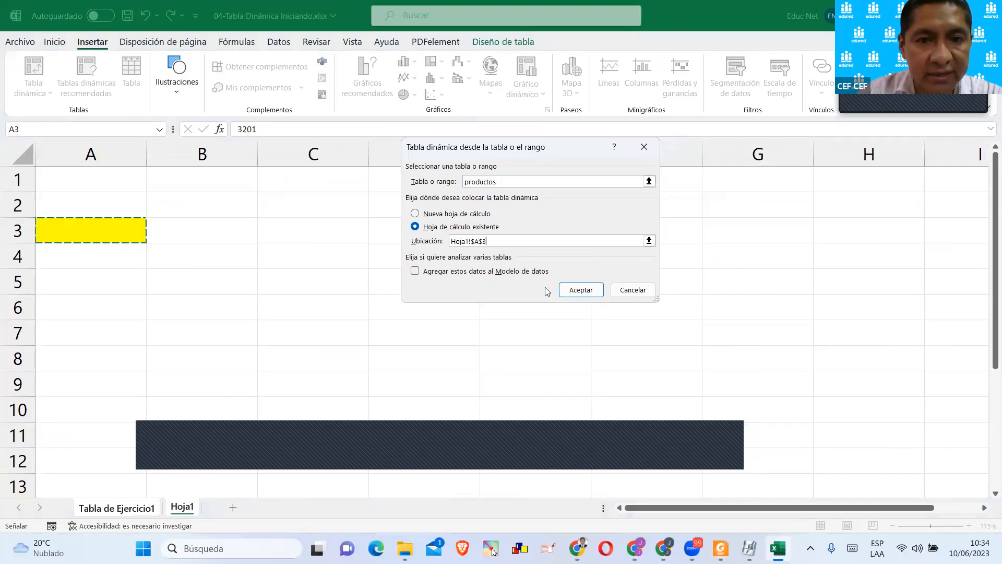
left_click(570, 292)
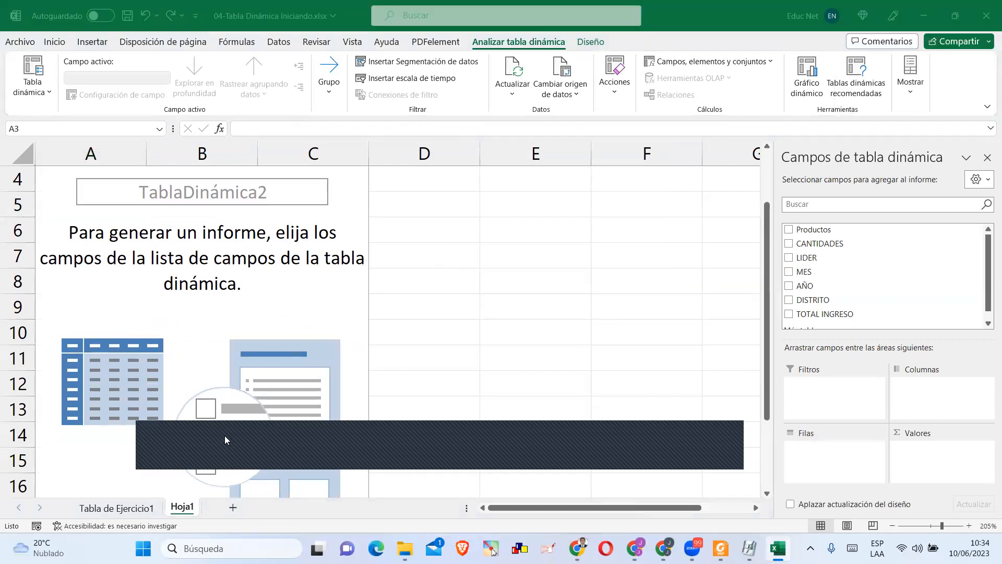
Deselect and reselect the empty pivot table, and look through the fields available in its field list.
left_click(234, 210)
left_click(392, 230)
left_click(268, 214)
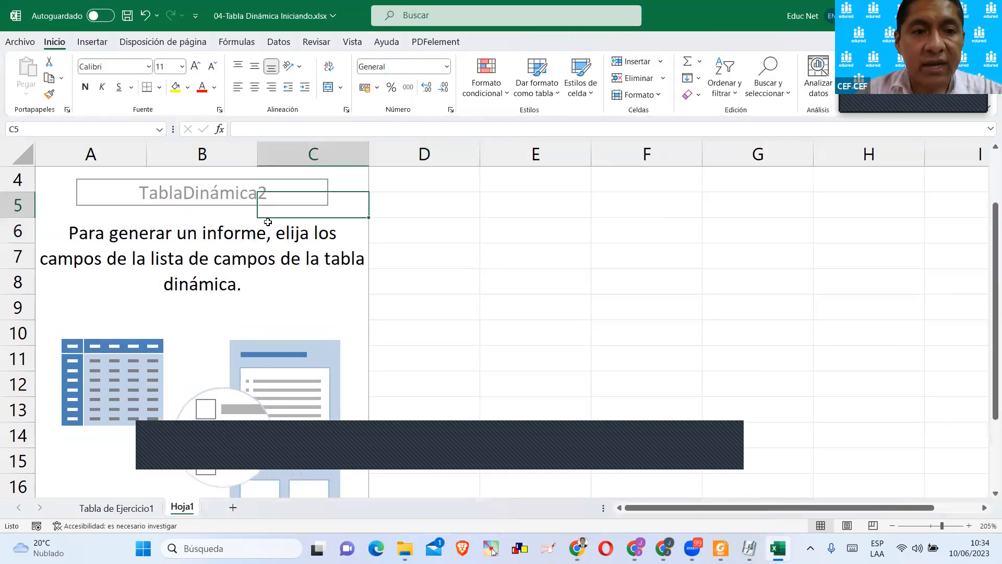
left_click(172, 201)
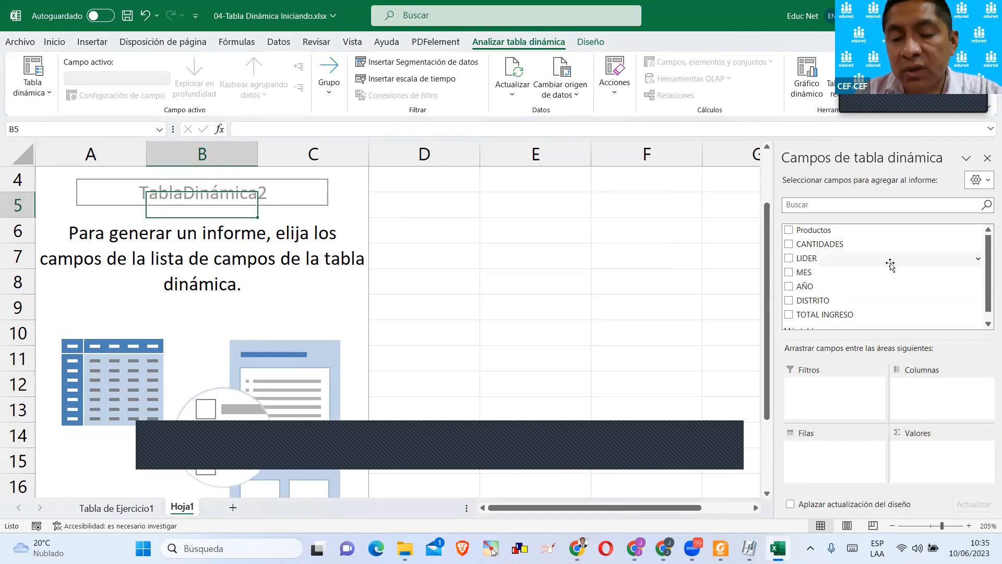
scroll(877, 290, "down", 1)
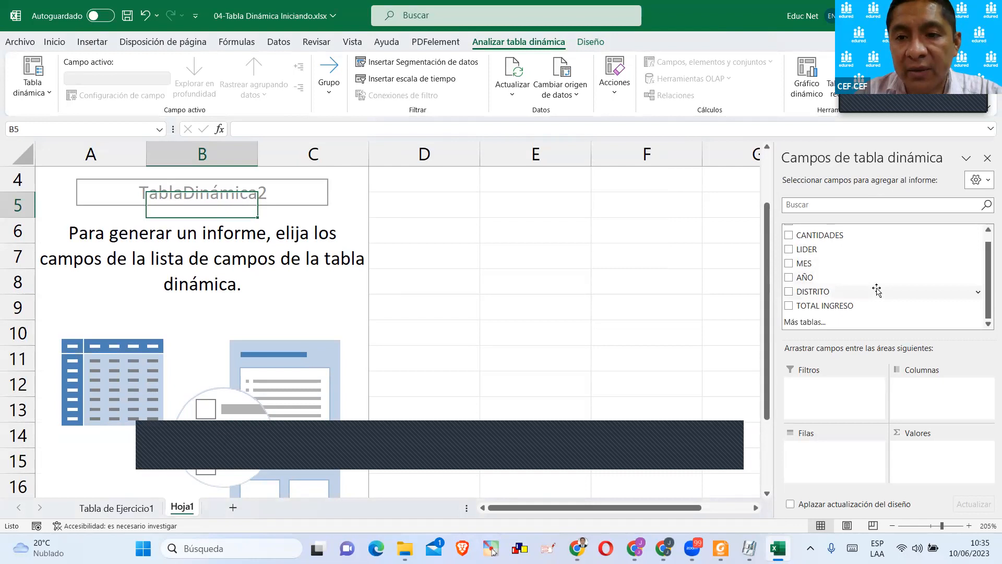
scroll(877, 291, "up", 1)
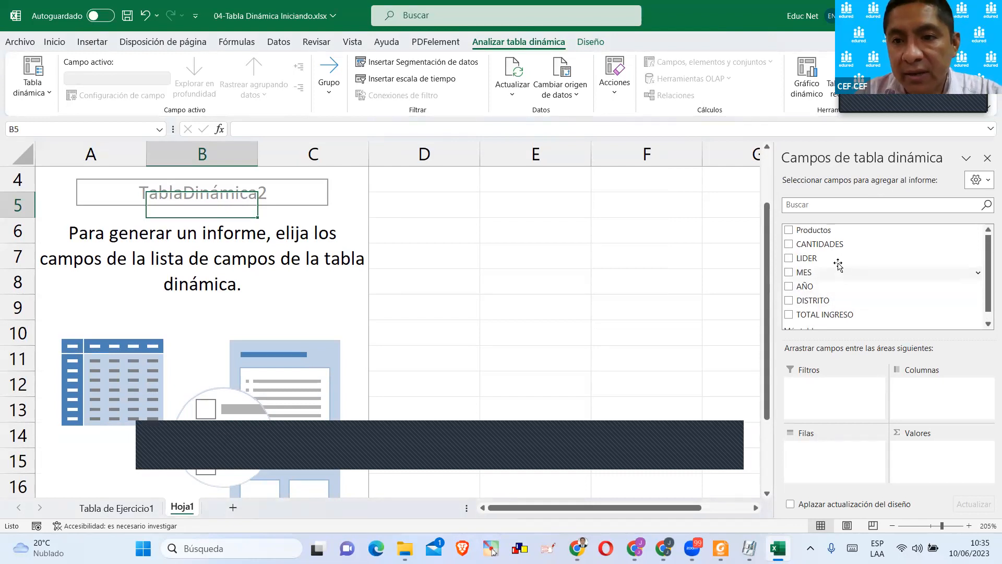
Add Productos as the pivot table's rows and TOTAL INGRESO as its summed values.
left_click(788, 230)
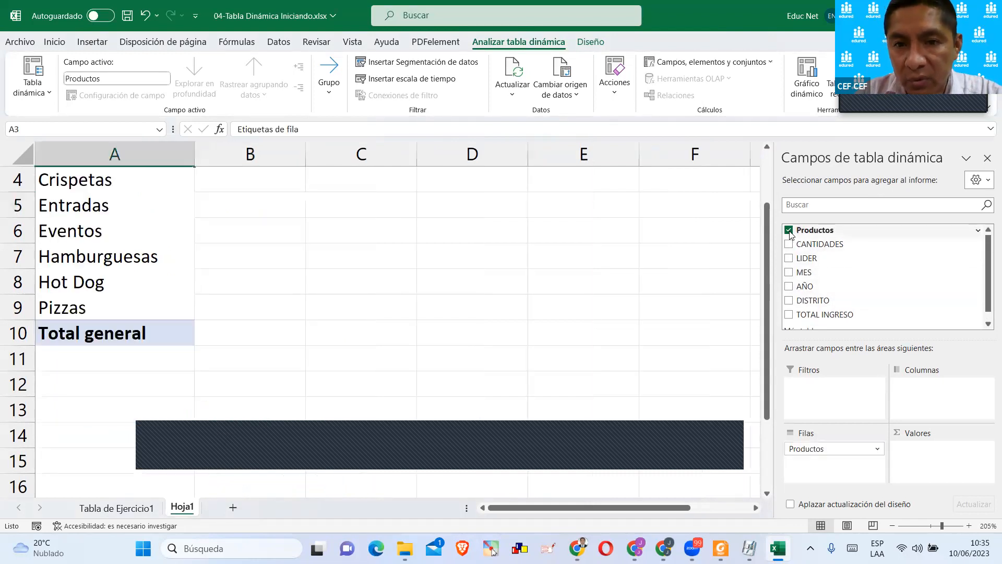
scroll(334, 219, "up", 1)
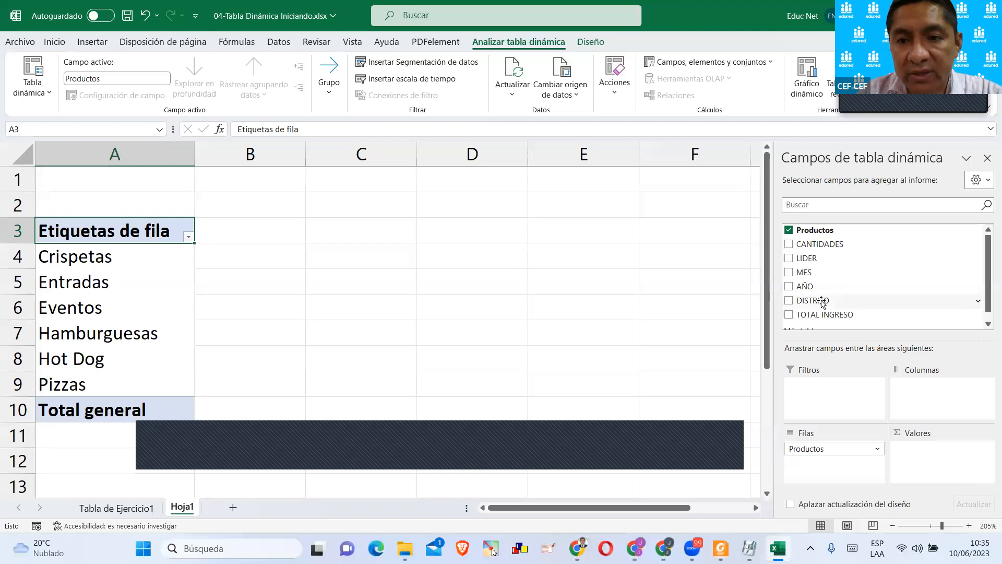
scroll(822, 300, "down", 1)
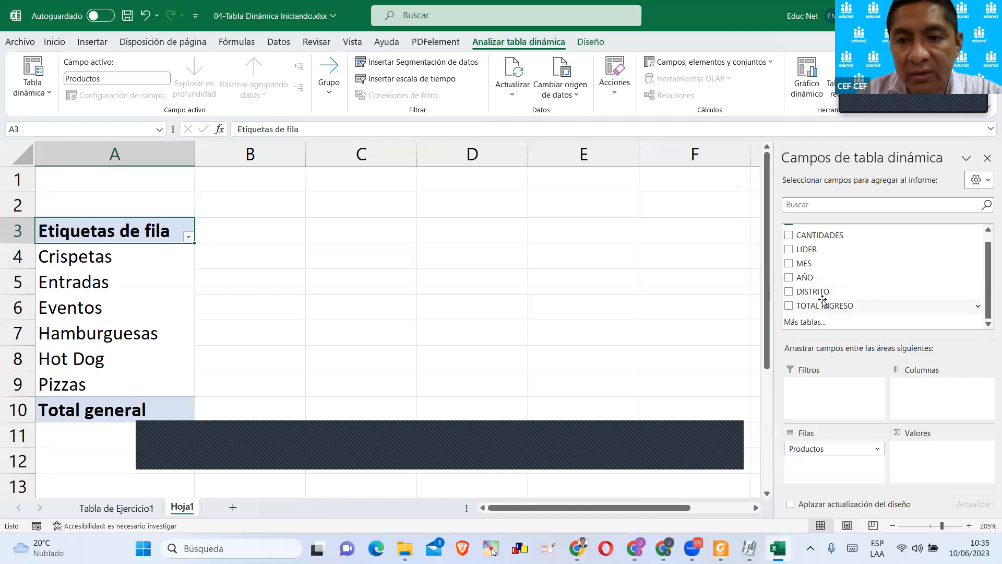
left_click(789, 306)
Examine the pivot table's product labels and TOTAL INGRESO sums, deselecting and reselecting the table to toggle its field list.
left_click(375, 251)
scroll(376, 251, "down", 1)
scroll(235, 245, "up", 1)
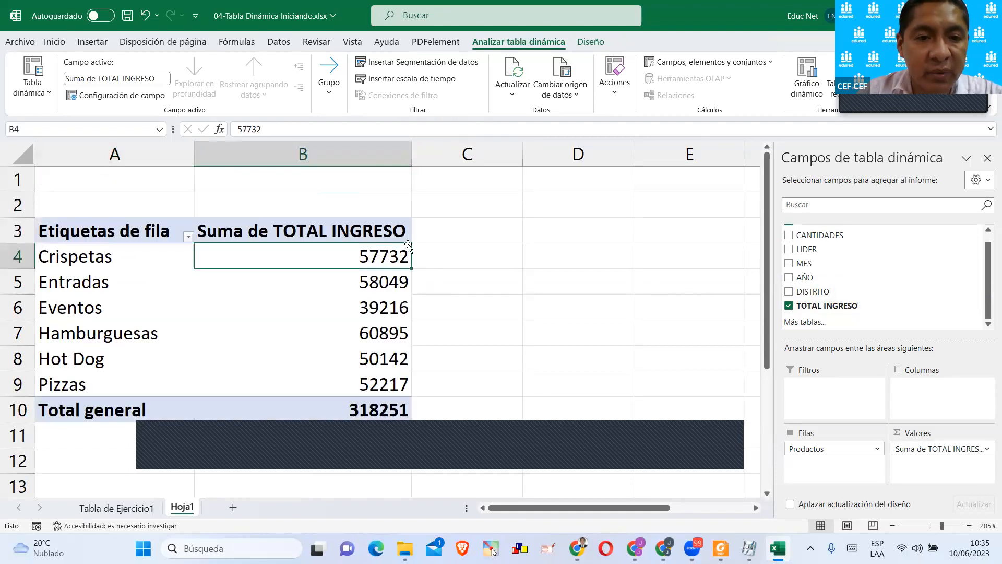
left_click(85, 233)
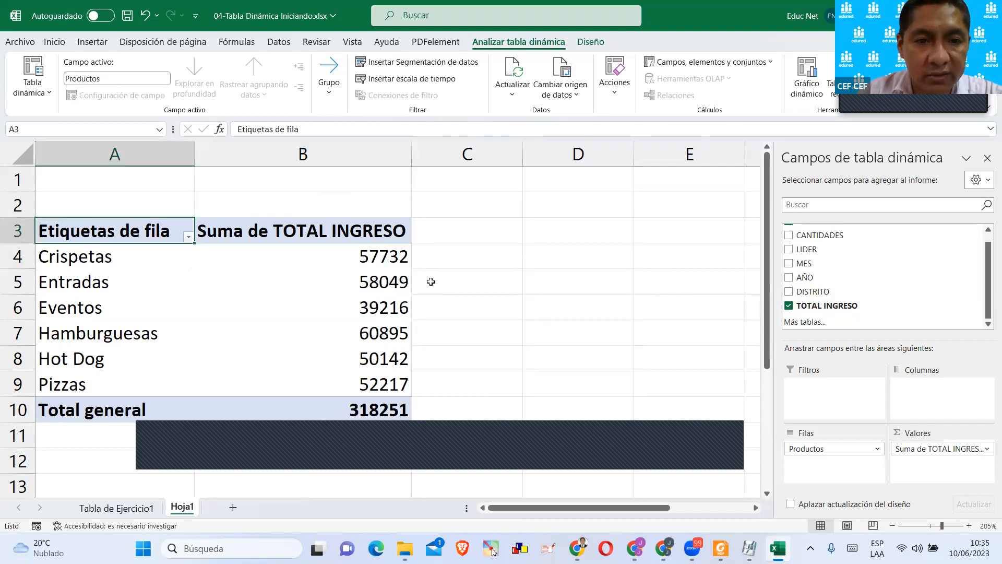
left_click(353, 264)
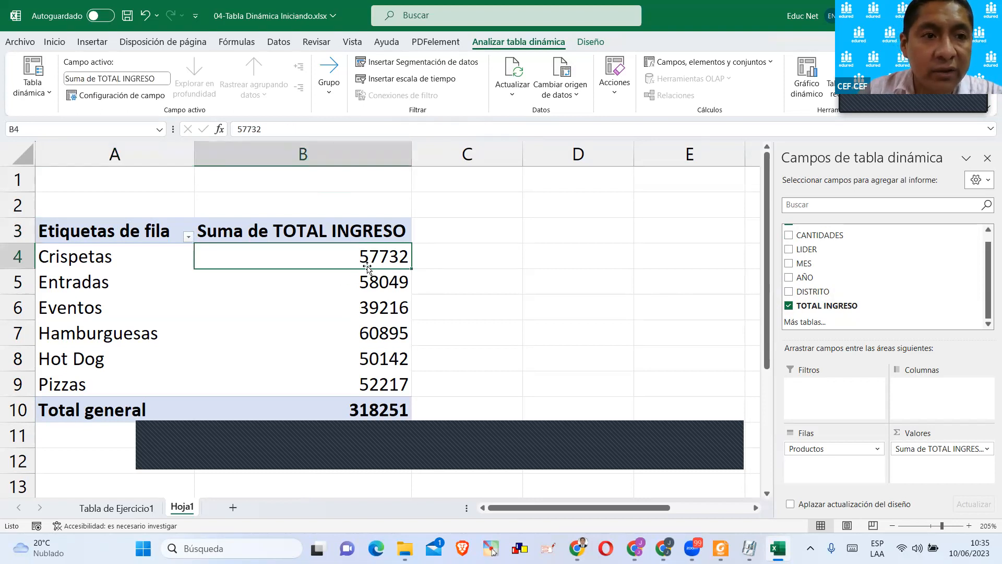
mouse_move(357, 259)
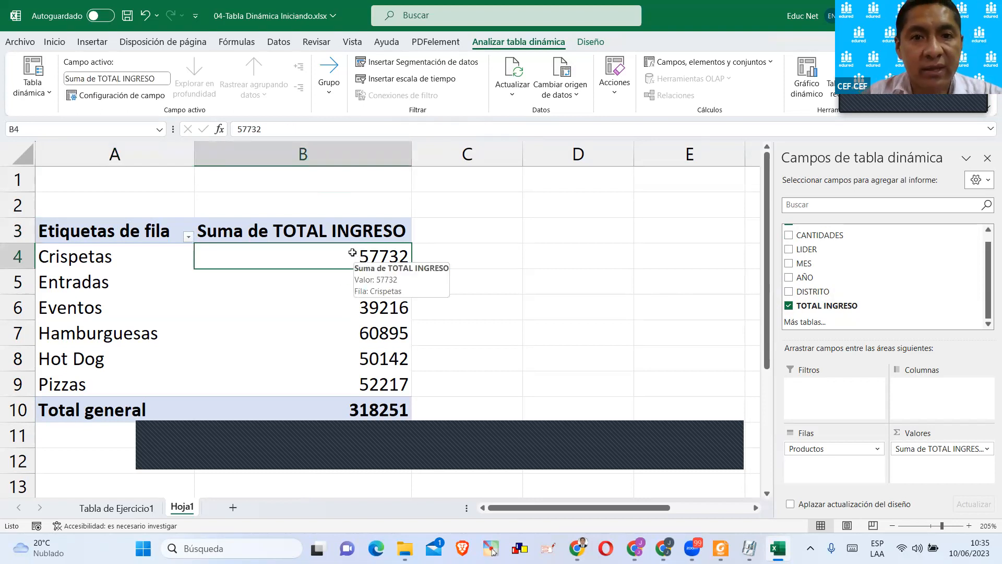
left_click(486, 221)
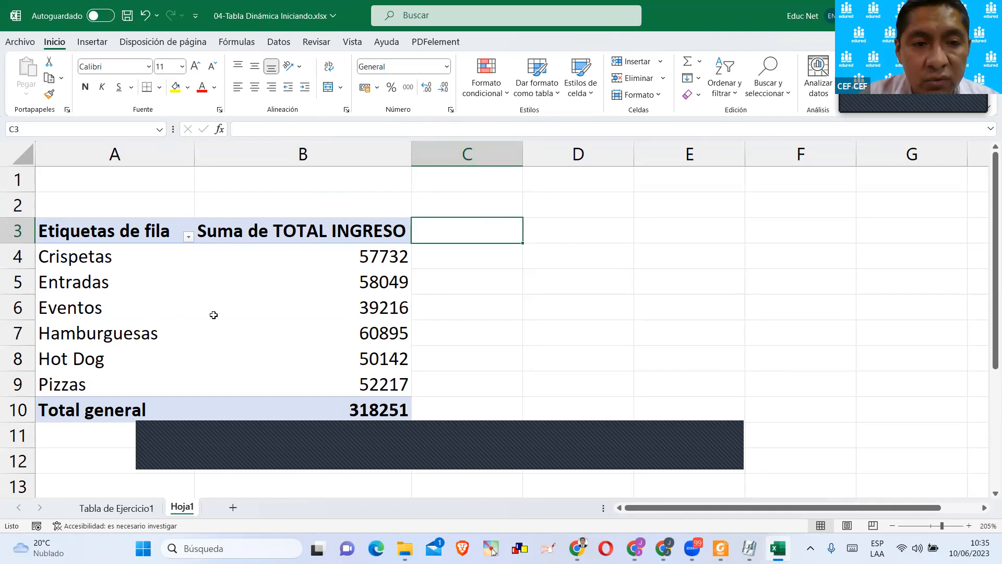
left_click(306, 287)
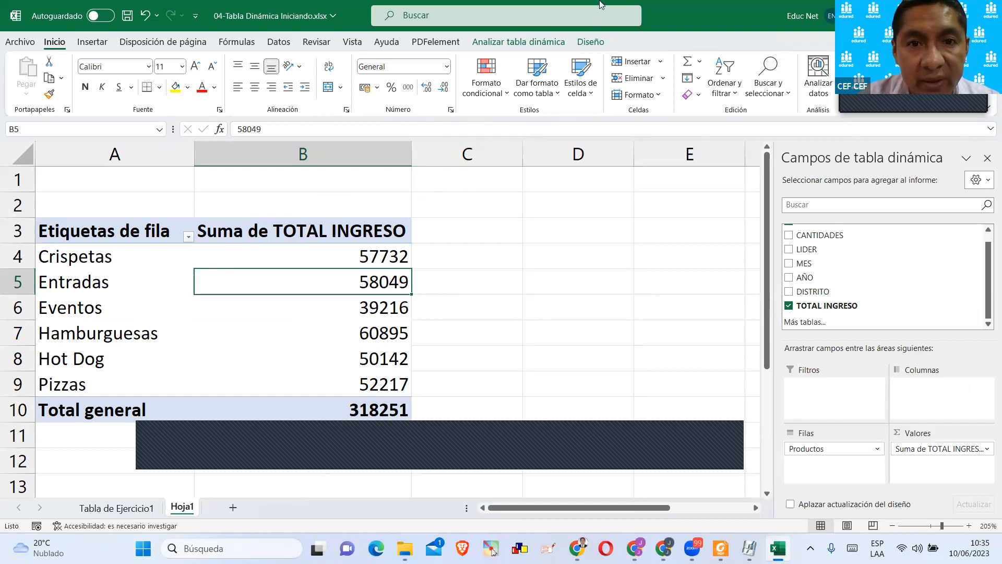
Fill cell A13 on Hoja1, below the existing pivot table, with yellow to mark a spot for another table.
left_click(557, 44)
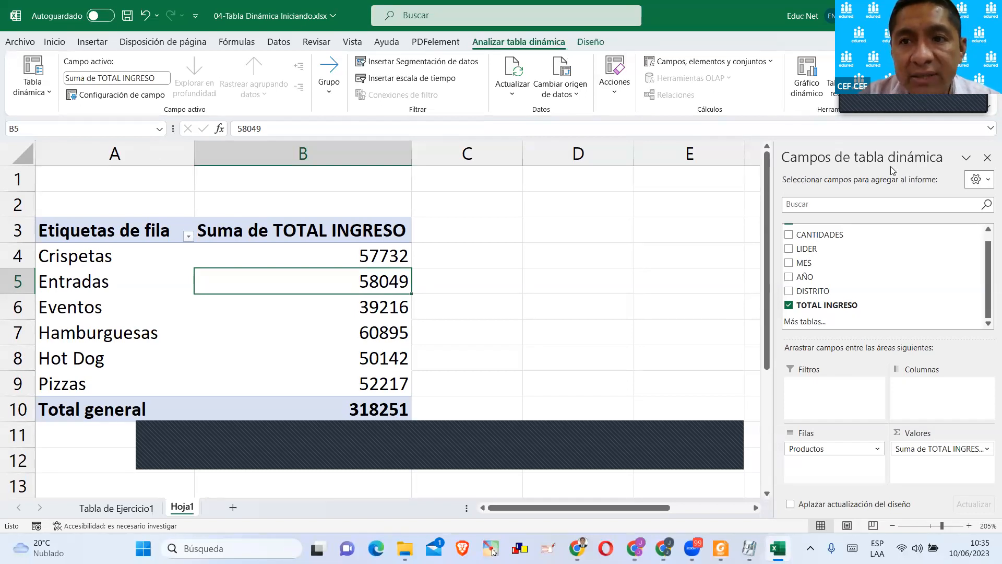
scroll(349, 304, "down", 1)
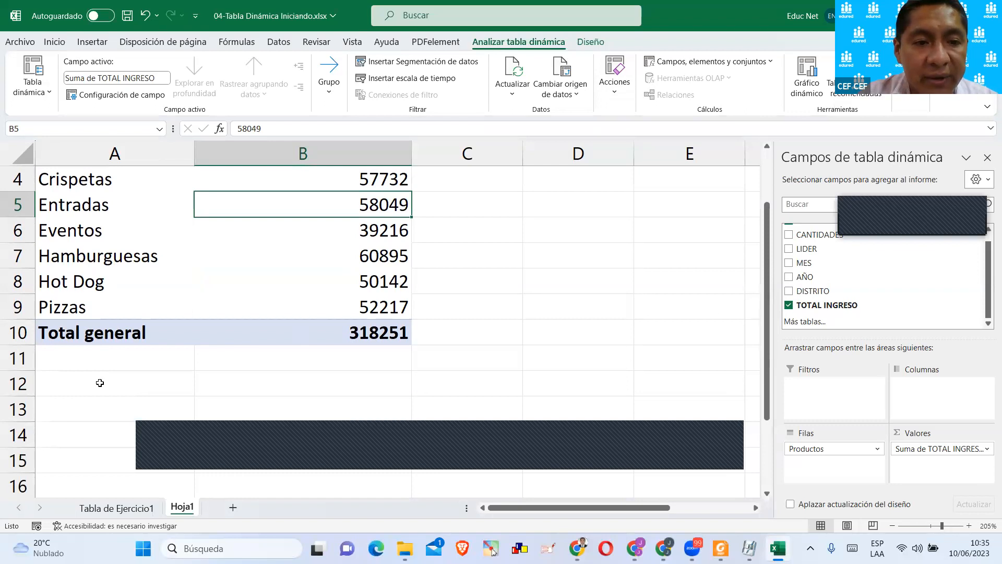
left_click(84, 390)
left_click(73, 410)
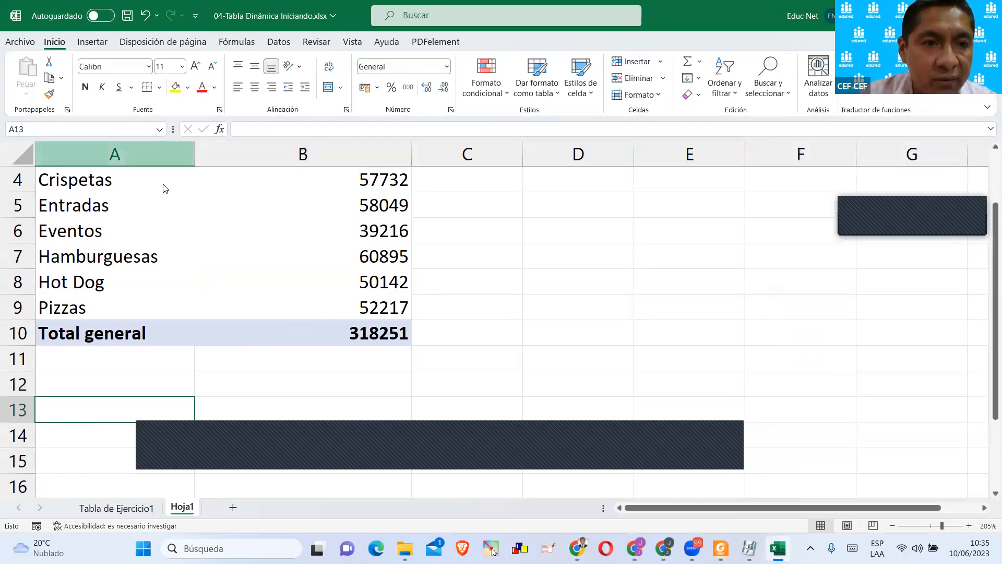
left_click(176, 87)
scroll(126, 365, "up", 1)
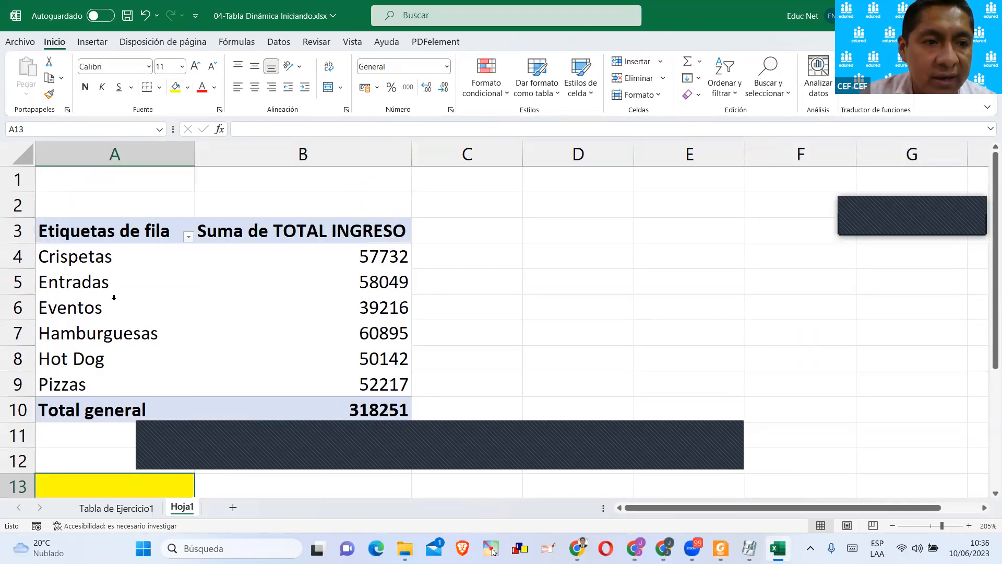
scroll(104, 349, "down", 2)
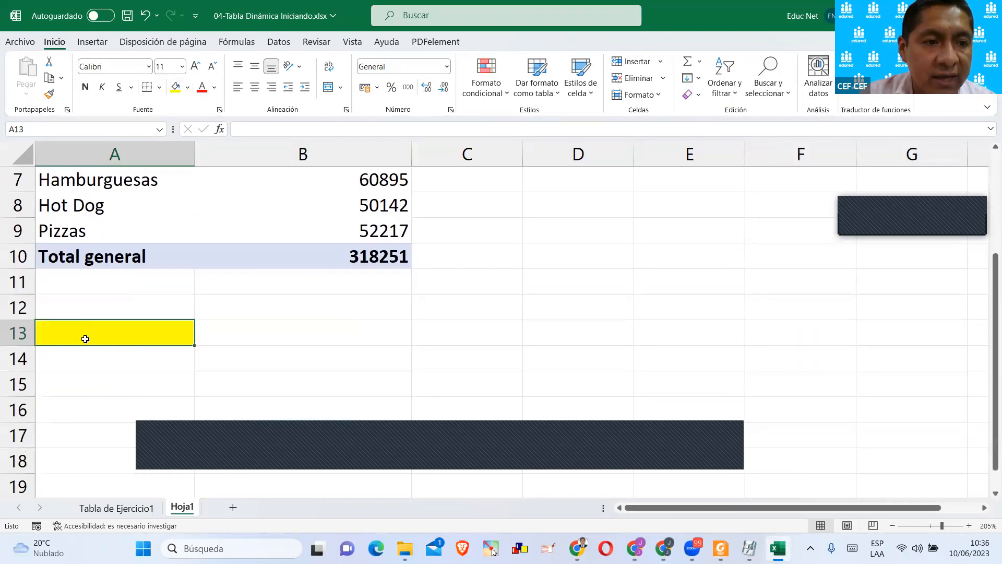
Insert a second pivot table from the productos table in Tabla de Ejercicio1, placing it on the existing sheet at Hoja1!$A$13.
left_click(117, 507)
left_click(138, 295)
left_click(92, 42)
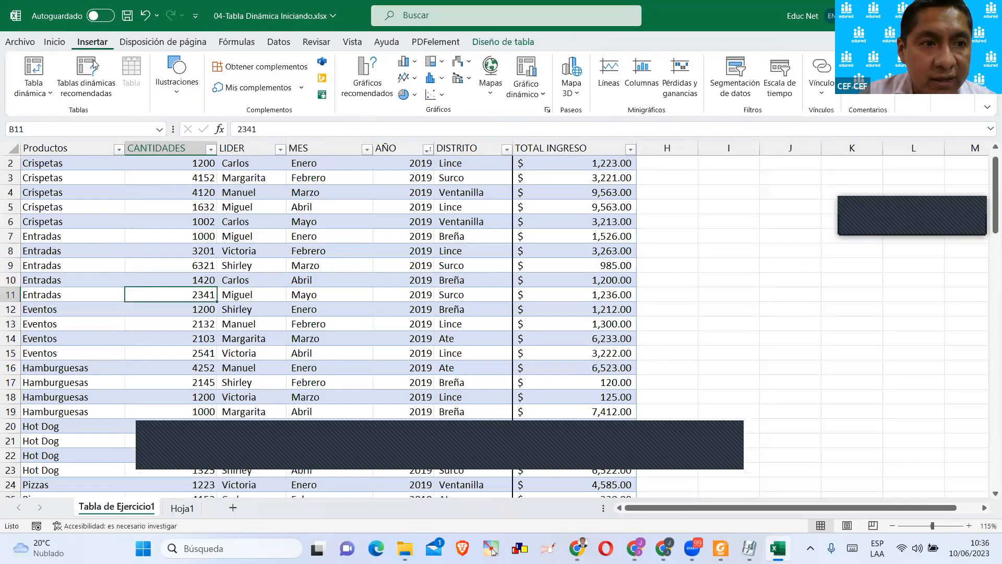
left_click(34, 71)
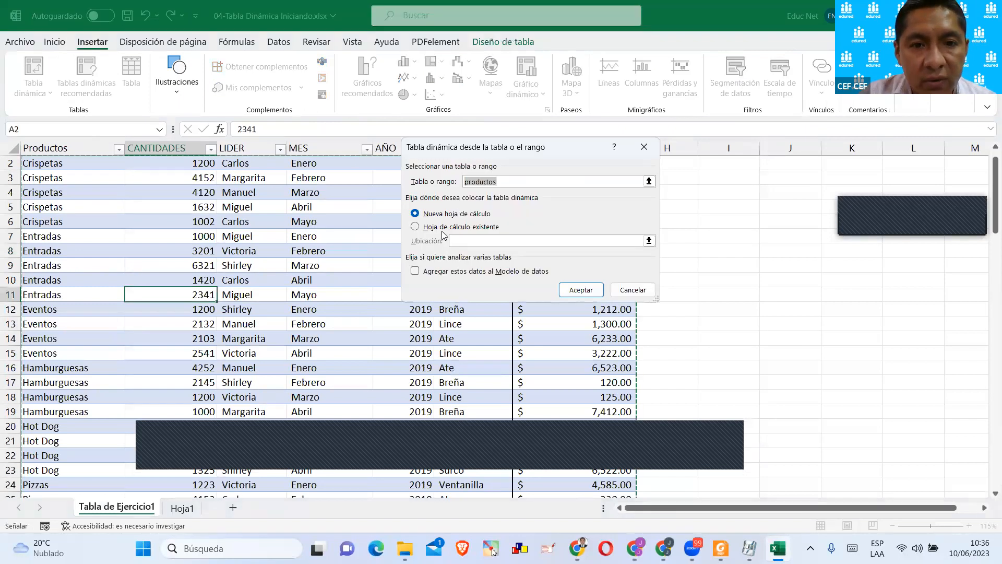
left_click(442, 229)
left_click(174, 510)
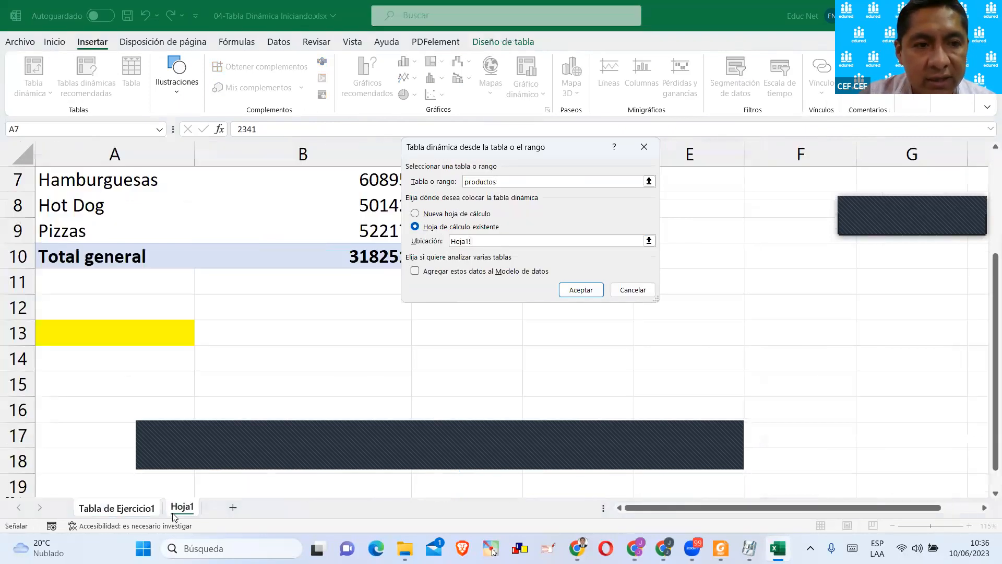
left_click(107, 337)
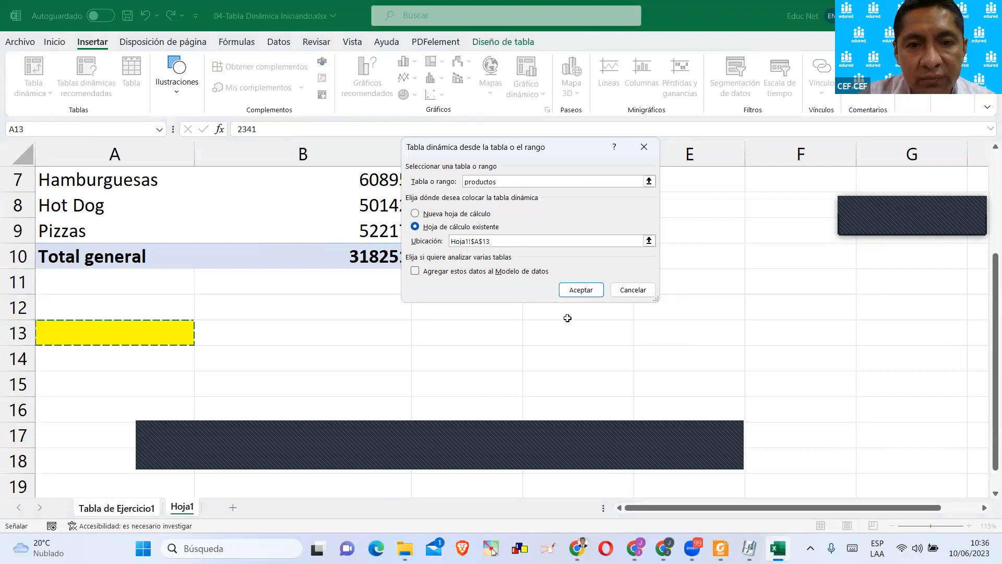
left_click(580, 296)
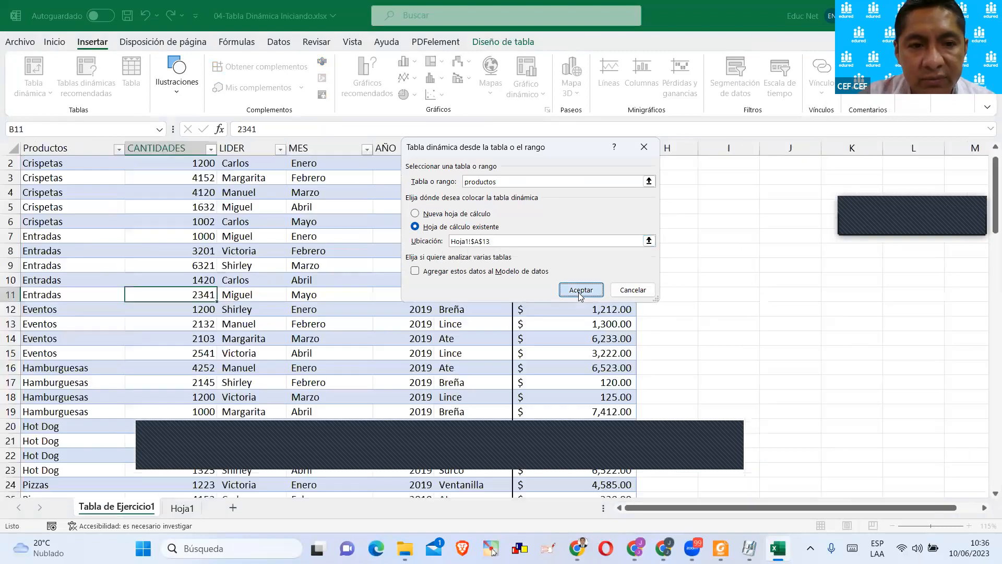
Examine the new empty pivot table's placeholder area below row 13 and its list of available fields.
scroll(349, 283, "down", 2)
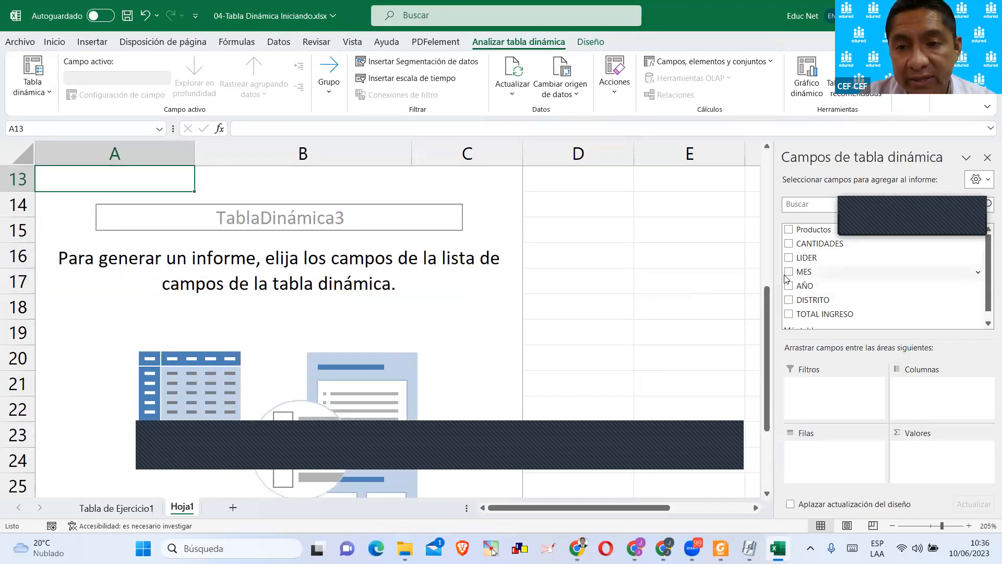
scroll(369, 243, "up", 1)
scroll(368, 244, "down", 1)
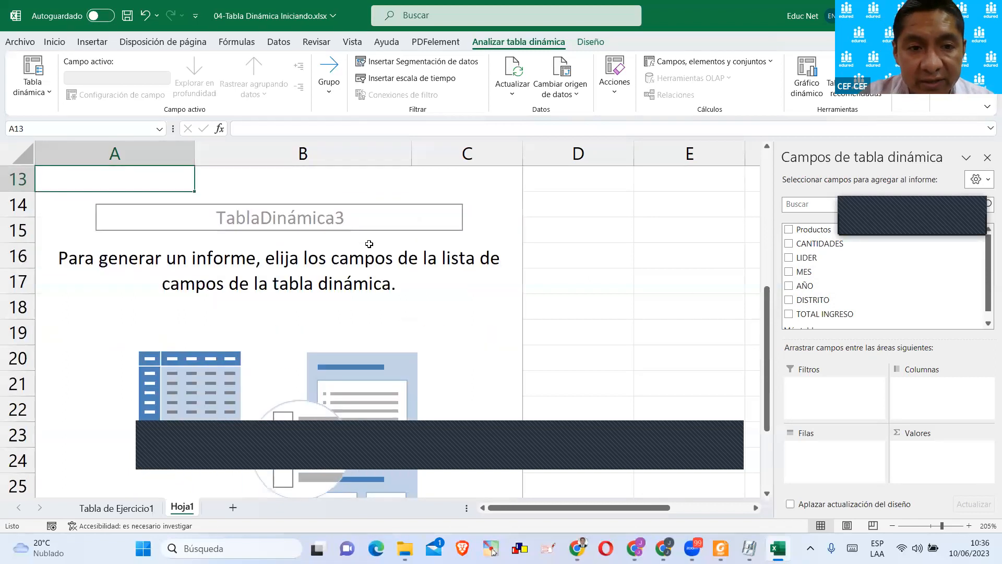
left_click(333, 197)
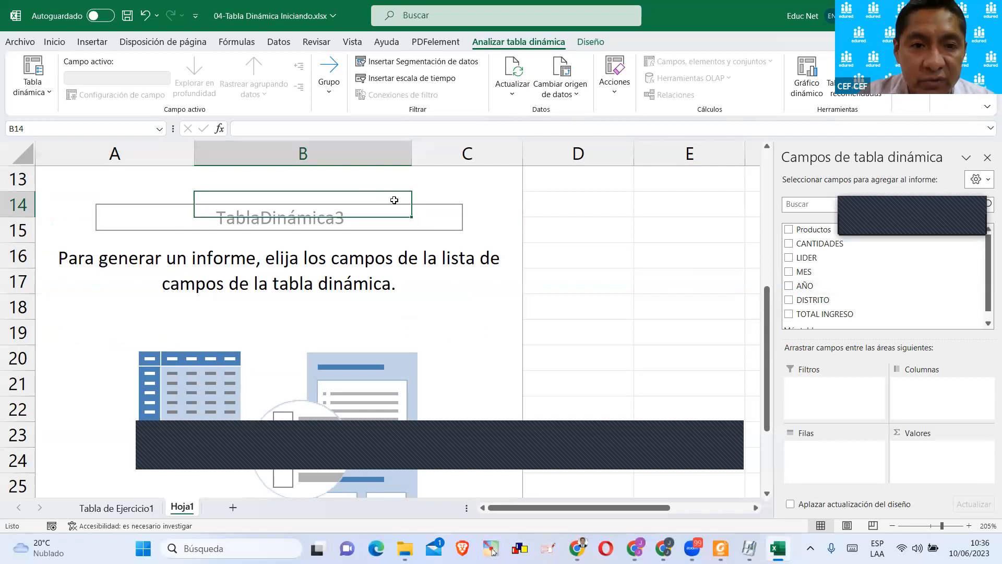
scroll(362, 219, "up", 1)
scroll(363, 225, "down", 1)
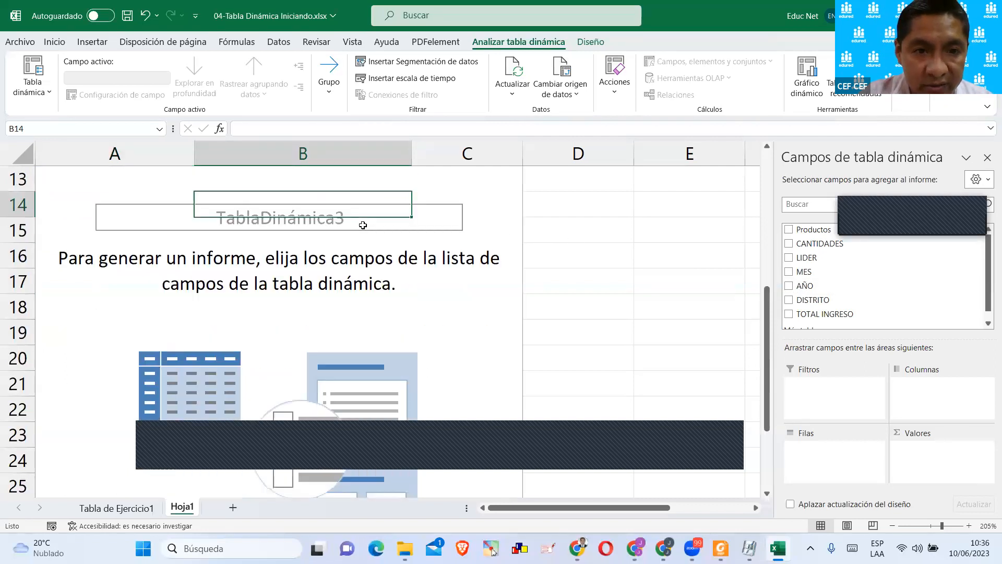
left_click(491, 202)
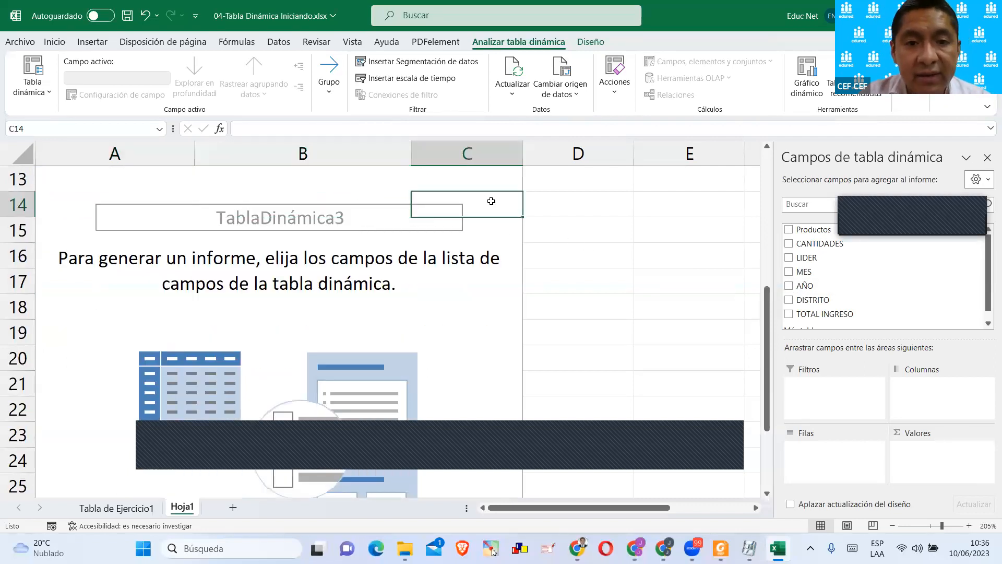
left_click(425, 315)
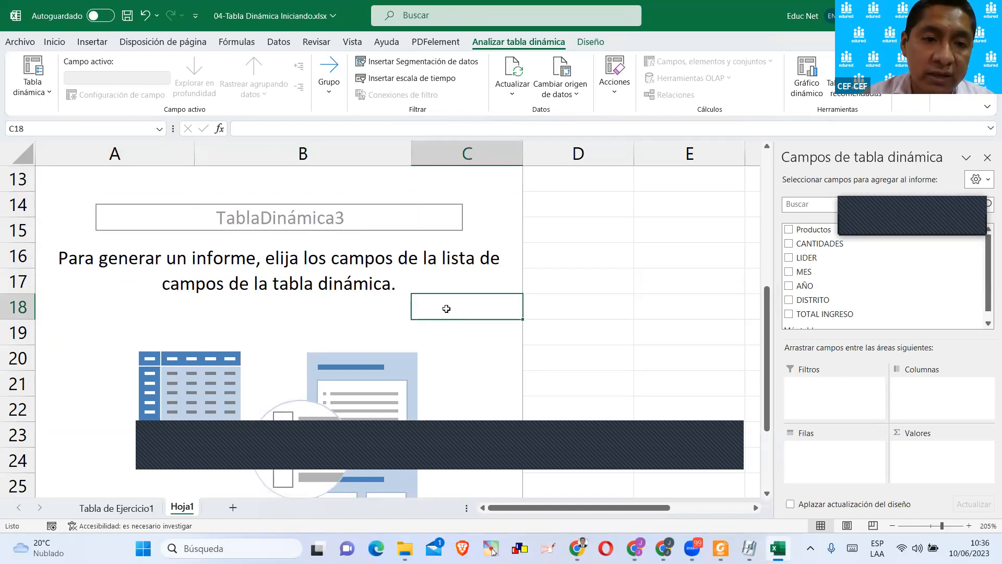
scroll(450, 288, "down", 4)
scroll(451, 289, "up", 4)
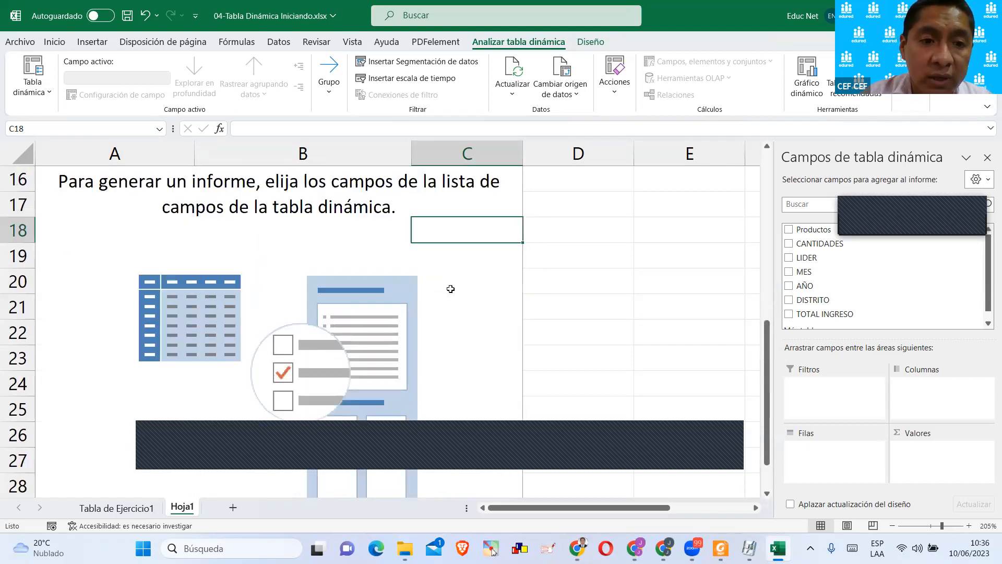
scroll(450, 289, "down", 1)
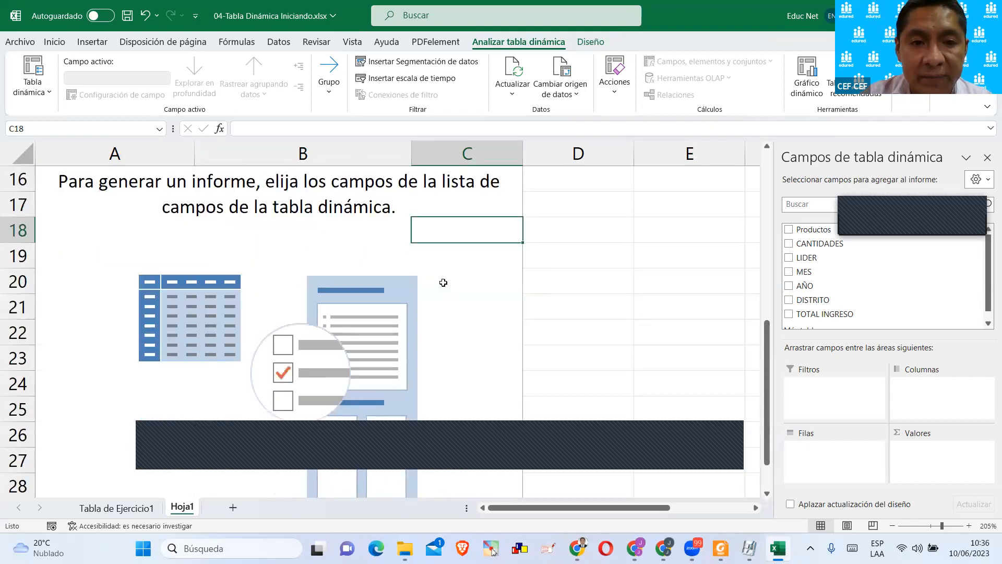
Open the options of the empty pivot table and rename it TablaClásica.
right_click(341, 232)
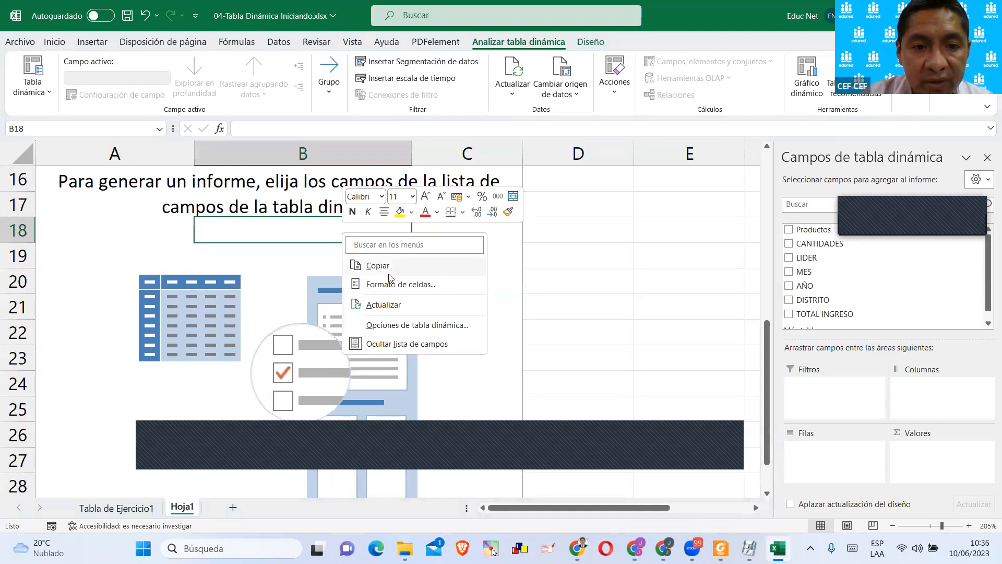
left_click(413, 326)
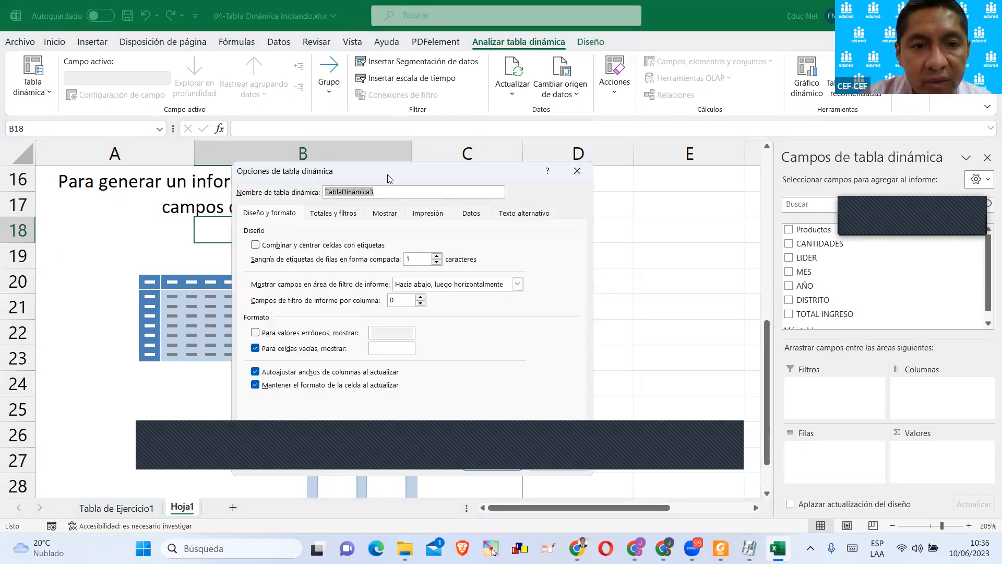
left_click_drag(407, 166, 475, 133)
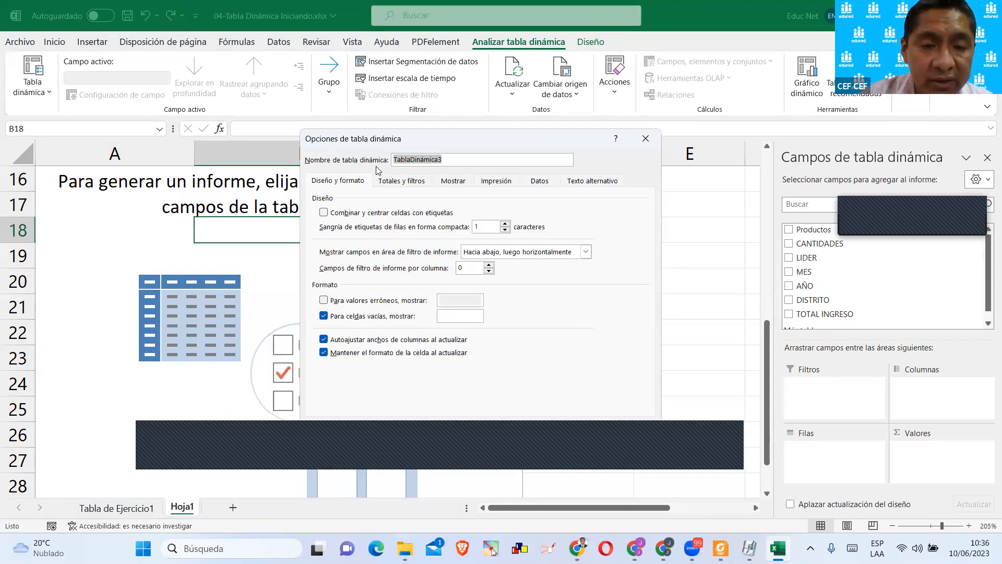
left_click(395, 163)
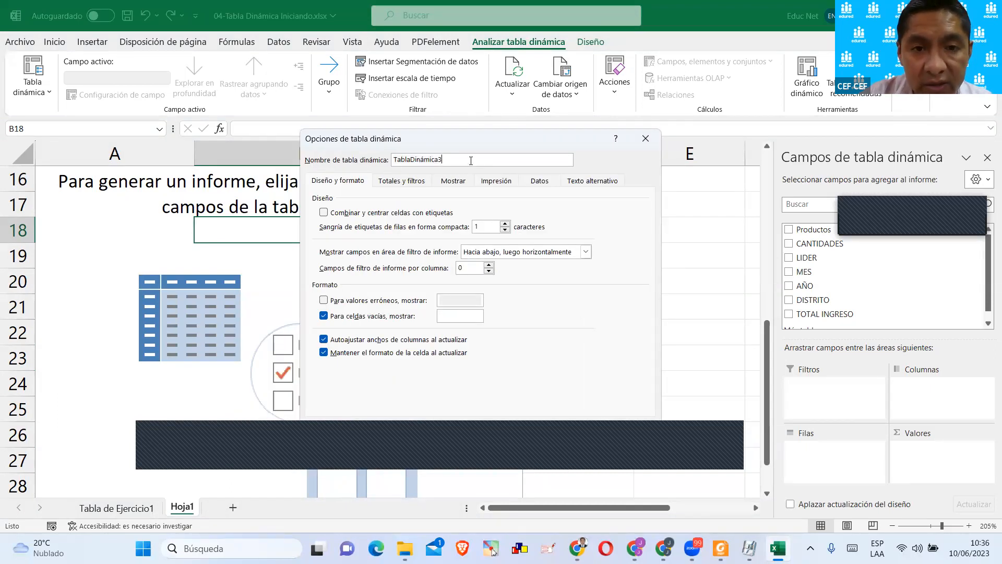
left_click_drag(471, 160, 378, 155)
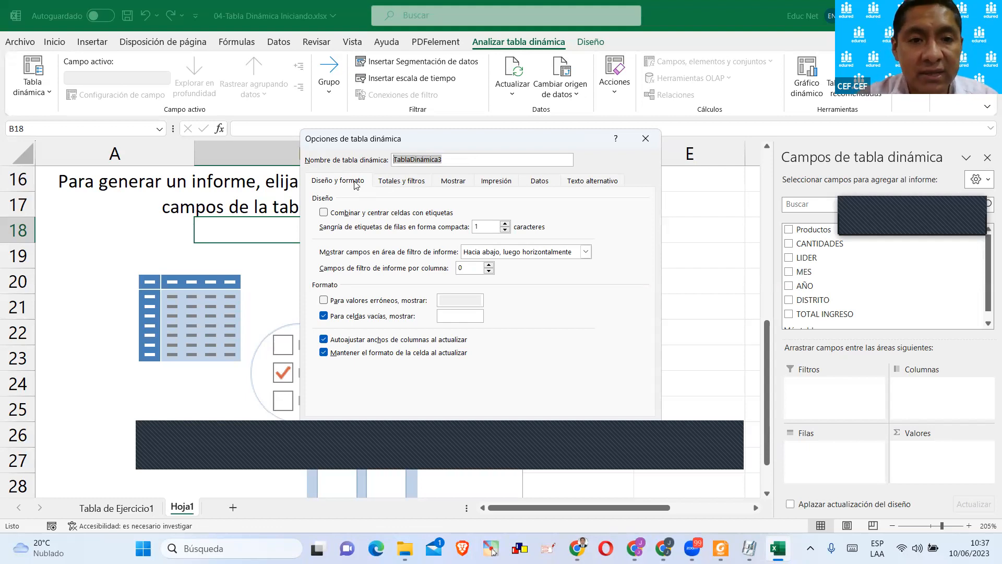
left_click(395, 159)
left_click_drag(454, 163, 393, 159)
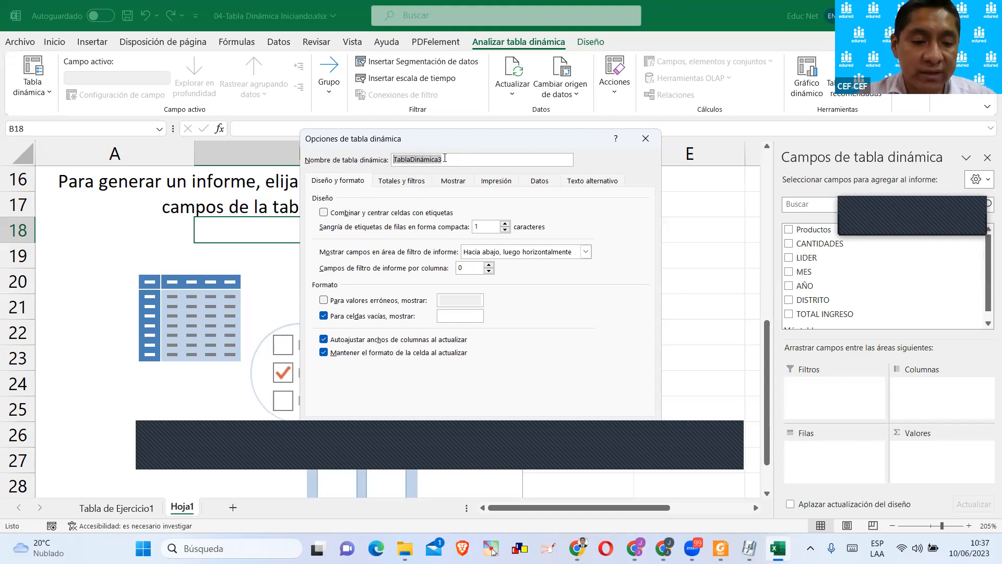
type("T")
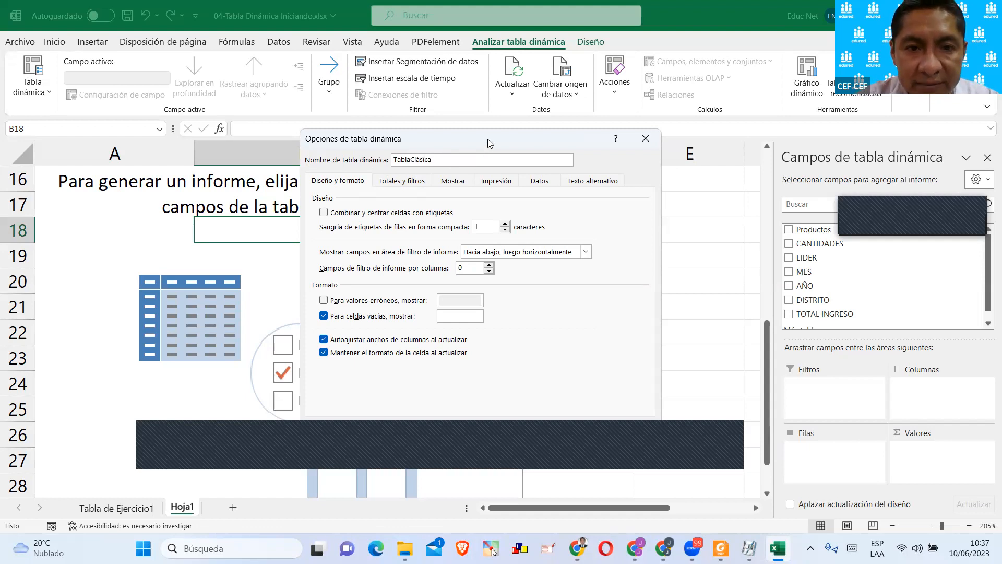
Set TablaClásica to show 0 for empty cells and enable the classic pivot table layout that allows dragging fields in the grid.
left_click_drag(491, 137, 496, 81)
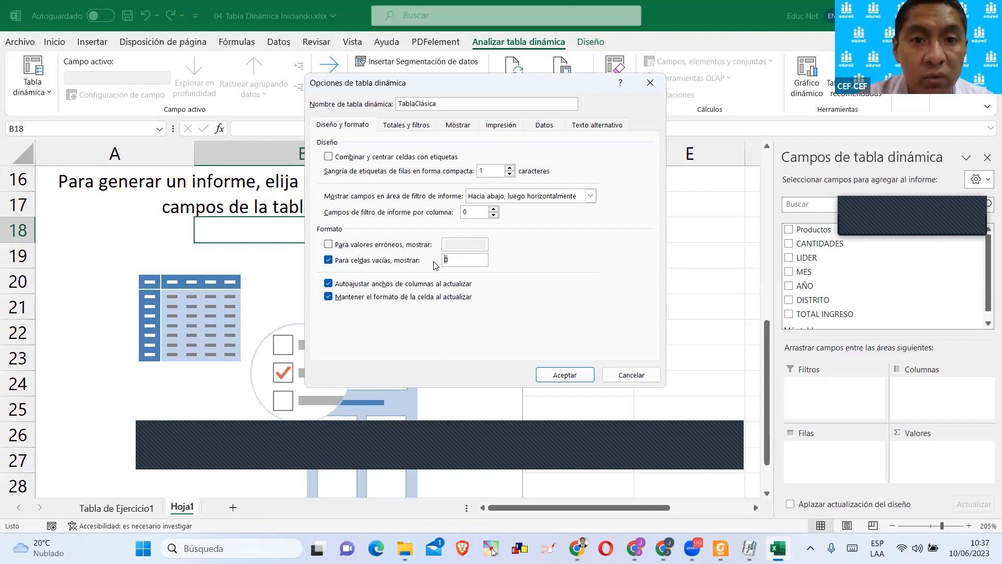
left_click(454, 127)
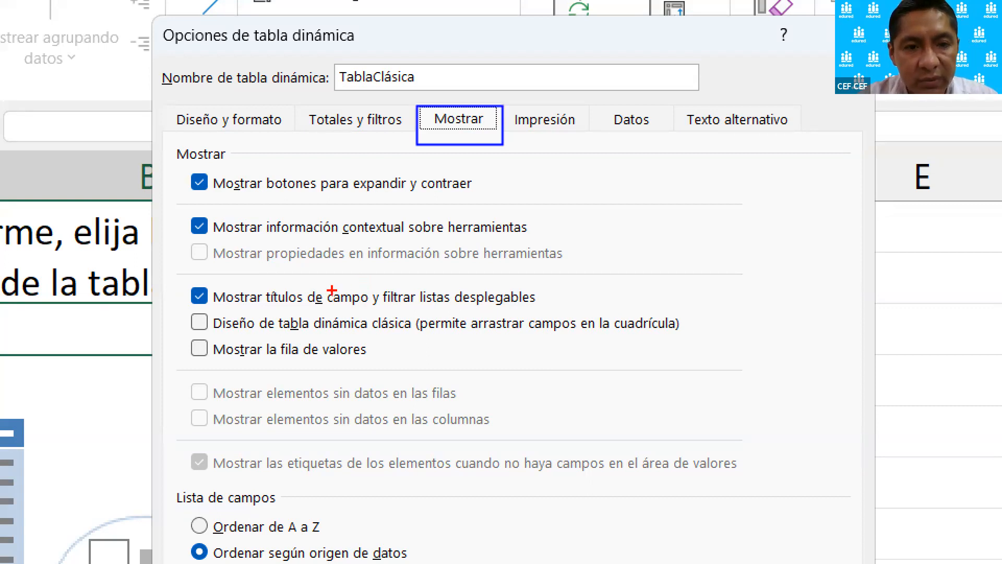
mouse_move(178, 306)
left_mouse_down()
mouse_move(427, 340)
mouse_move(724, 338)
mouse_move(722, 345)
mouse_move(710, 340)
mouse_move(729, 282)
left_mouse_up()
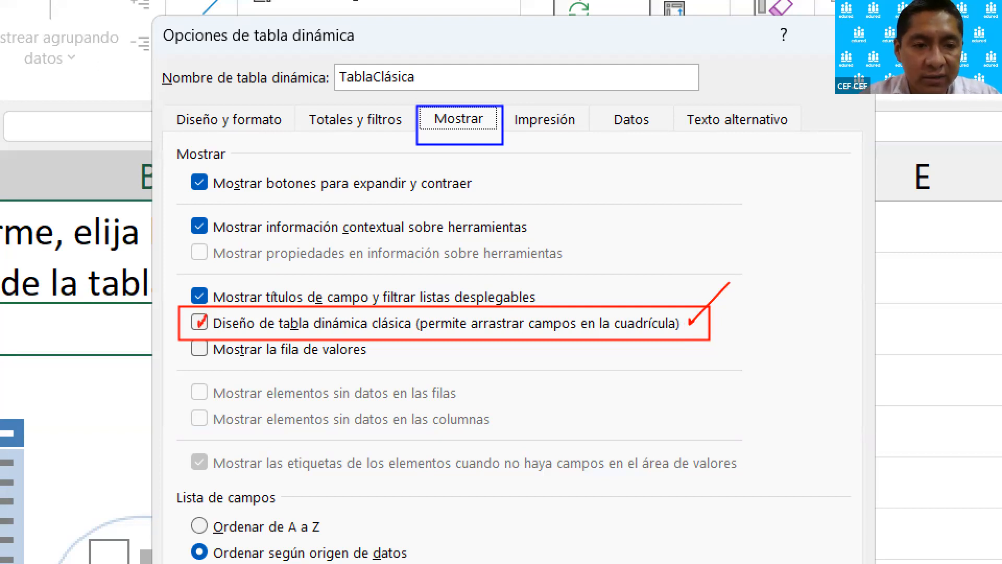
key("Escape")
left_click(198, 322)
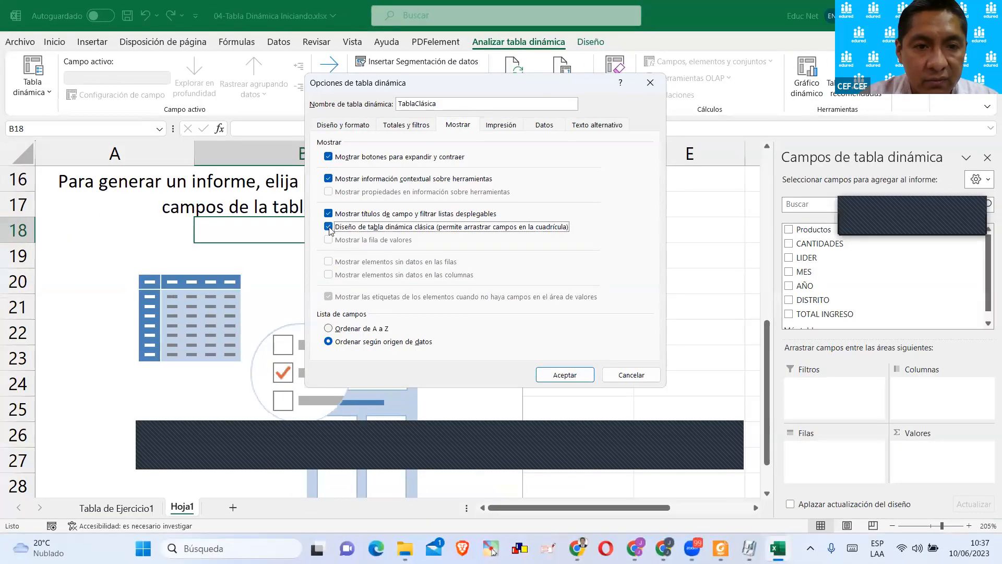
left_click(540, 374)
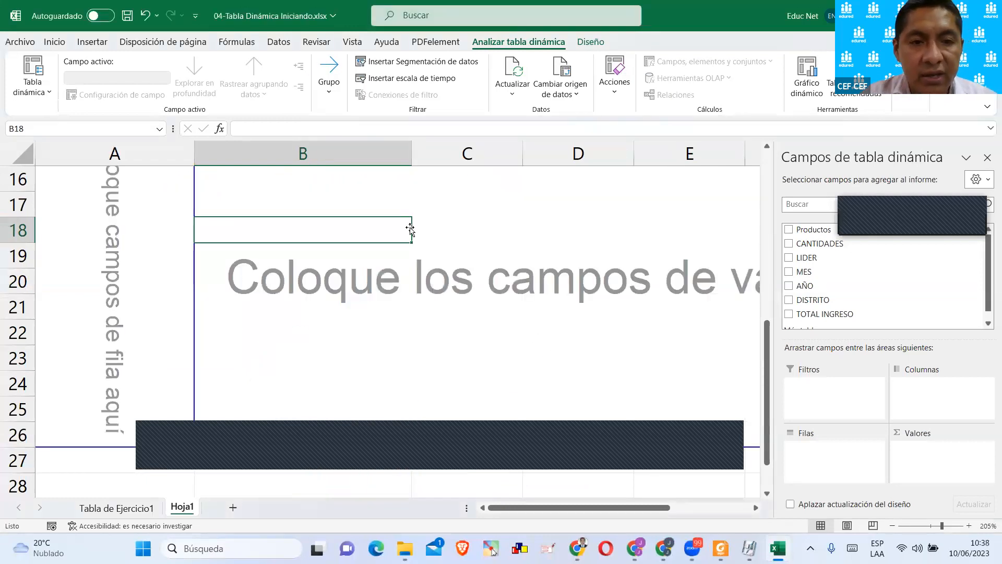
Compare the classic layout's filter, column, row and value drop areas with the first pivot table above it.
scroll(409, 232, "down", 5)
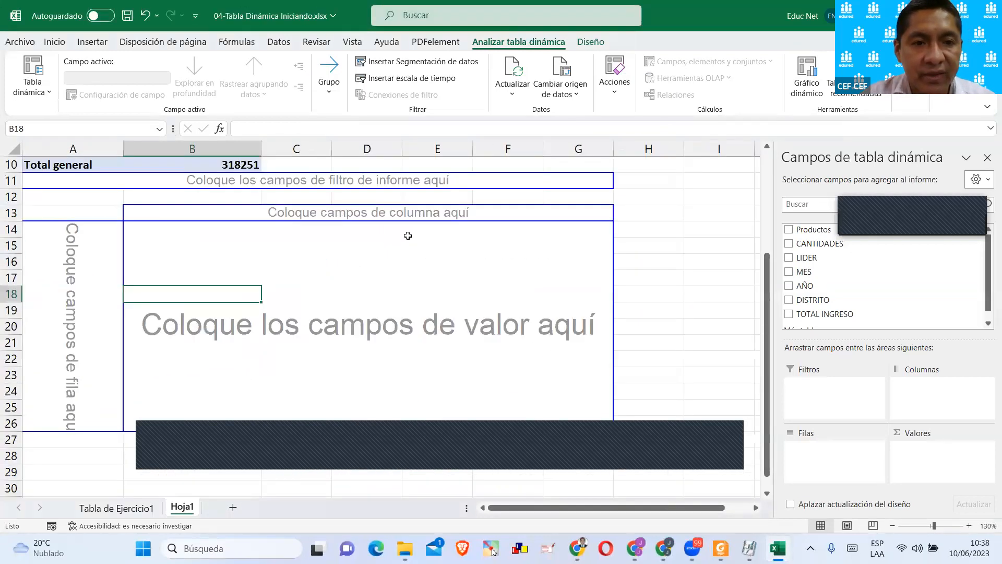
scroll(407, 235, "down", 1)
scroll(376, 229, "up", 1)
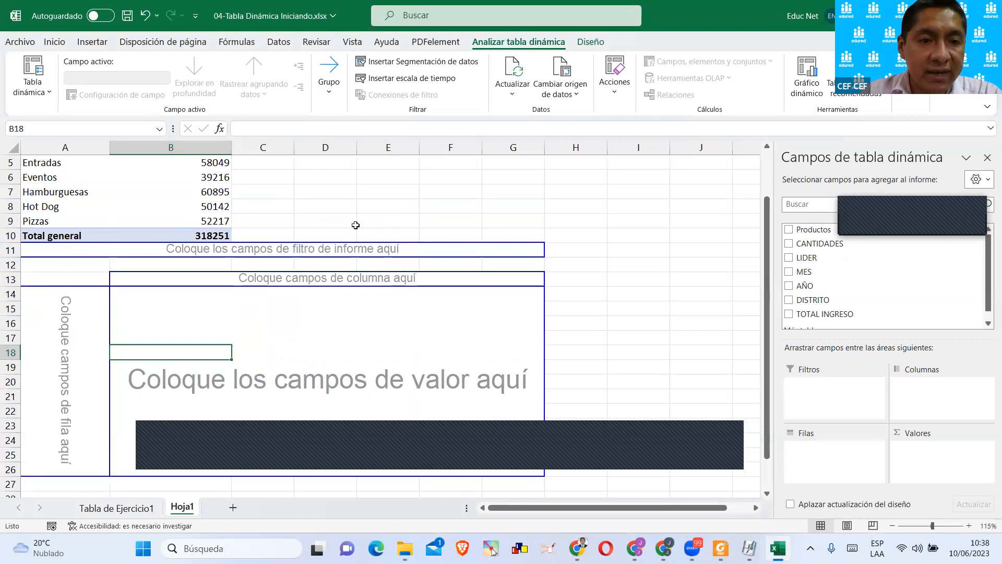
left_click(347, 319)
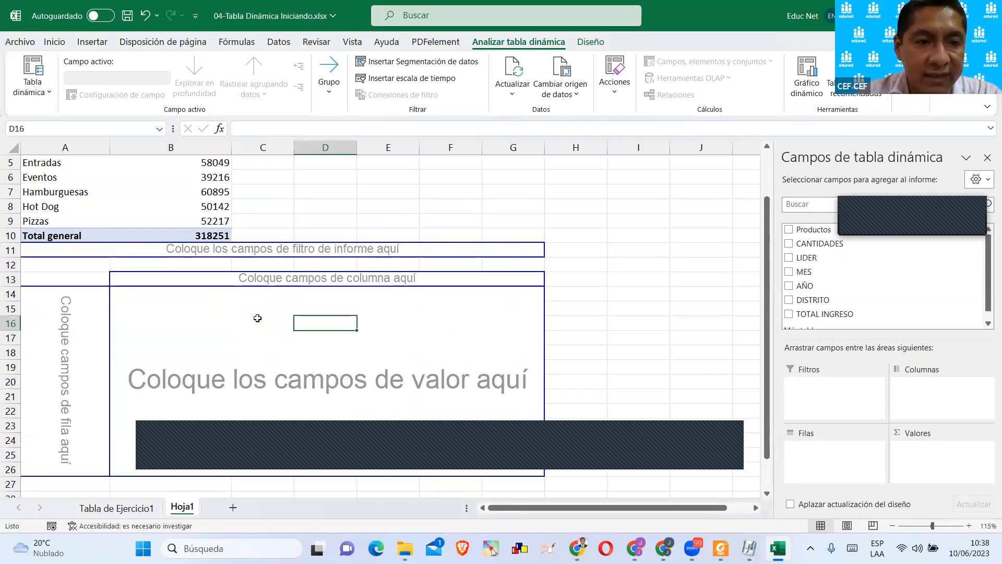
scroll(257, 317, "up", 2)
left_click(199, 226)
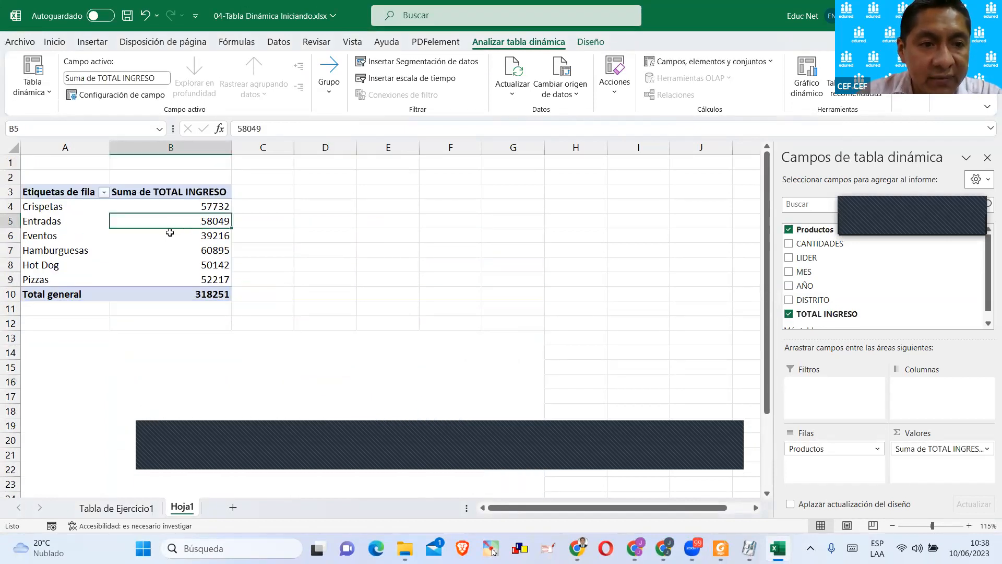
left_click(177, 344)
left_click(177, 245)
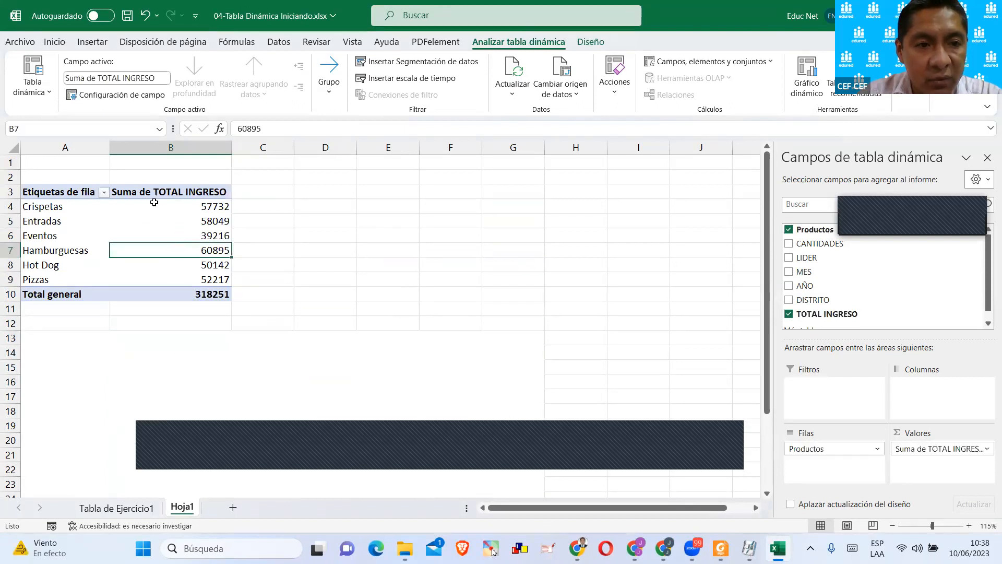
Try to empty the first pivot table by removing its Productos and TOTAL INGRESO fields.
left_click(789, 229)
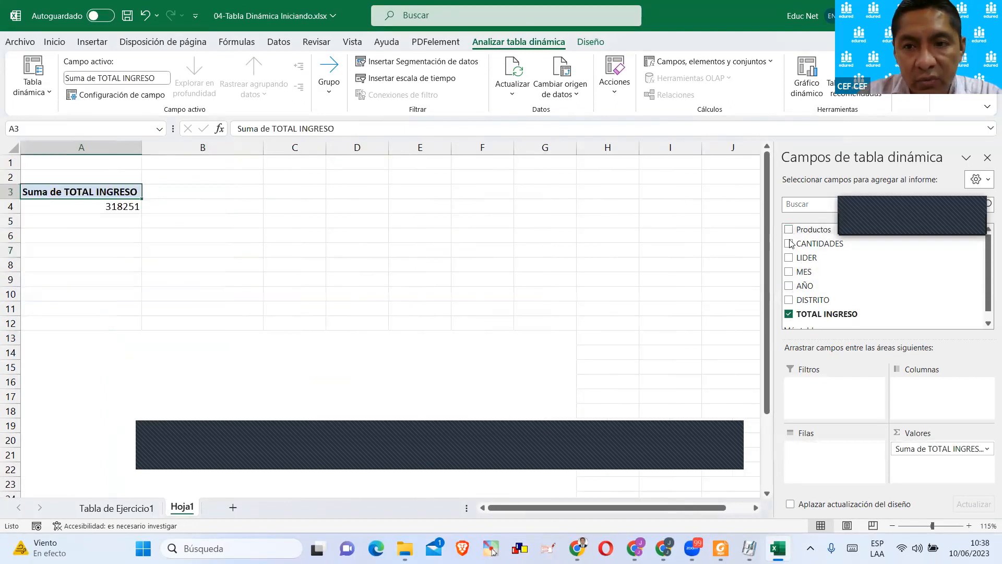
left_click(789, 314)
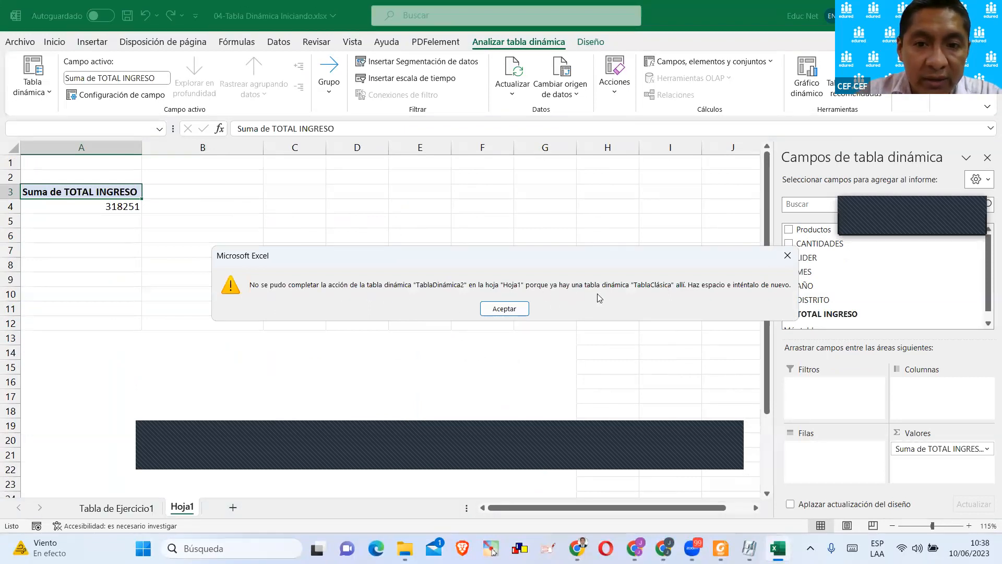
left_click(504, 310)
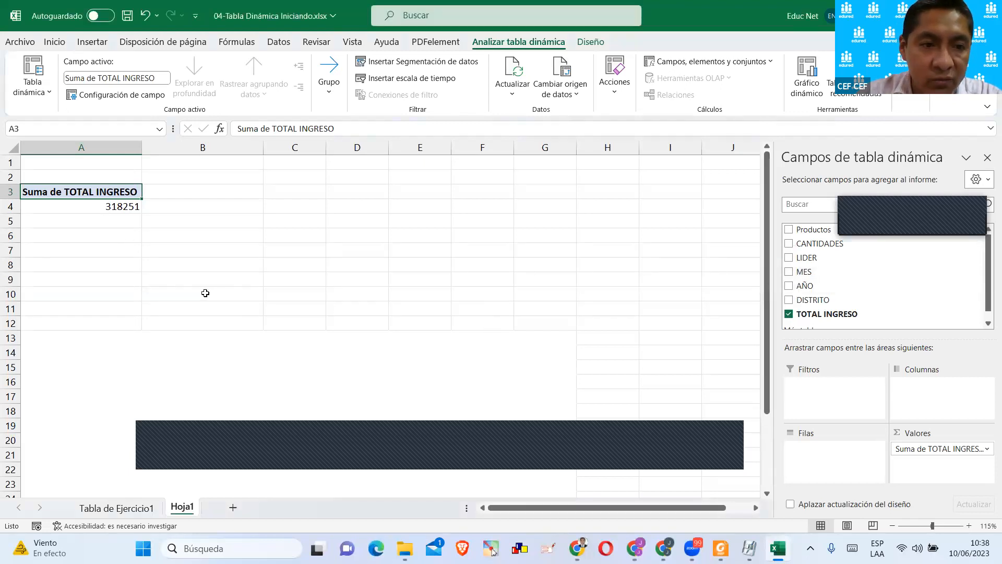
Compare the space taken by TablaClásica's filter, column, row and value drop areas with the first pivot table above it.
scroll(244, 284, "down", 2)
left_click(244, 283)
scroll(232, 327, "up", 2)
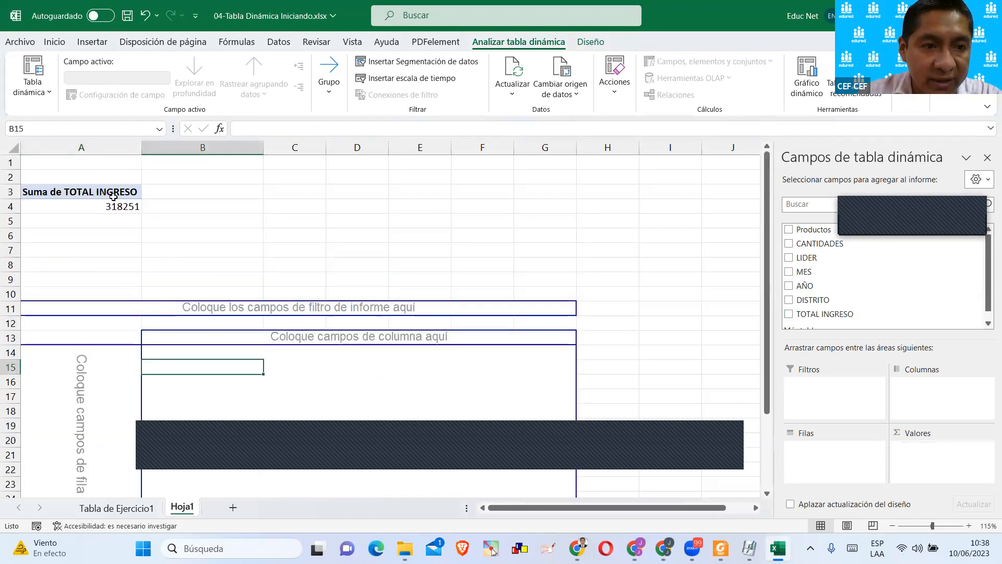
left_click(113, 196)
left_click(227, 339)
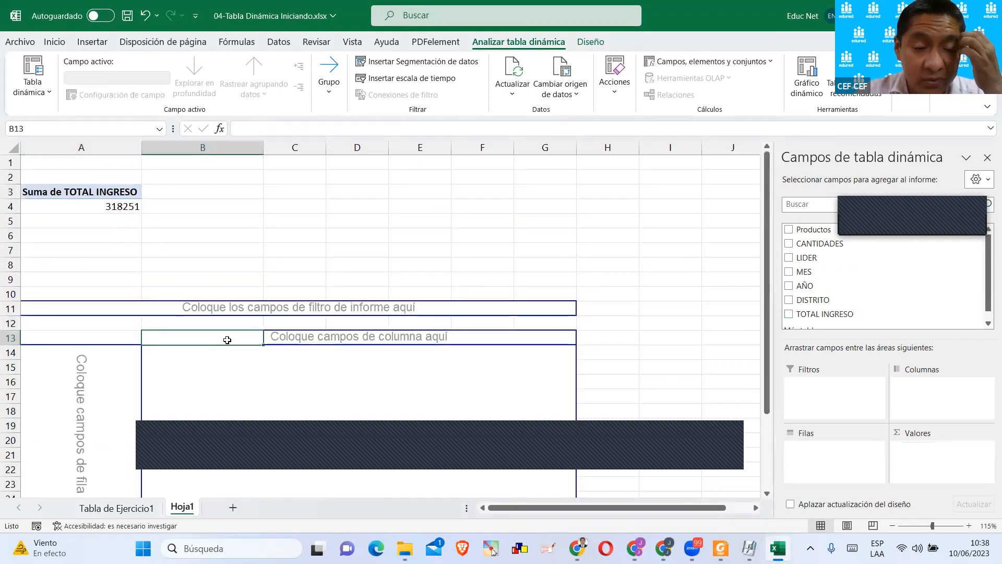
scroll(249, 313, "down", 2)
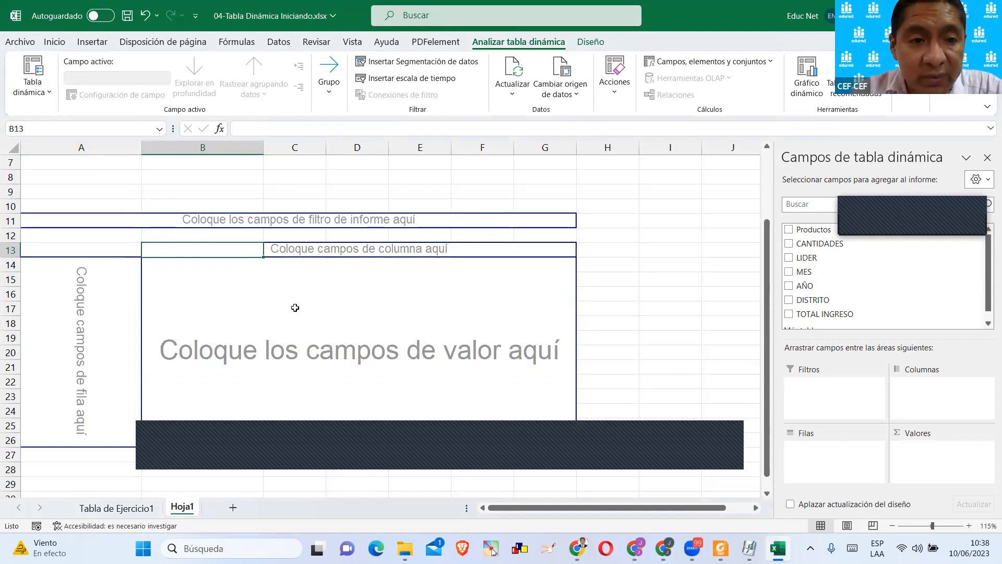
scroll(295, 308, "up", 2)
Add the Productos field back to the rows of the first pivot table.
left_click(118, 201)
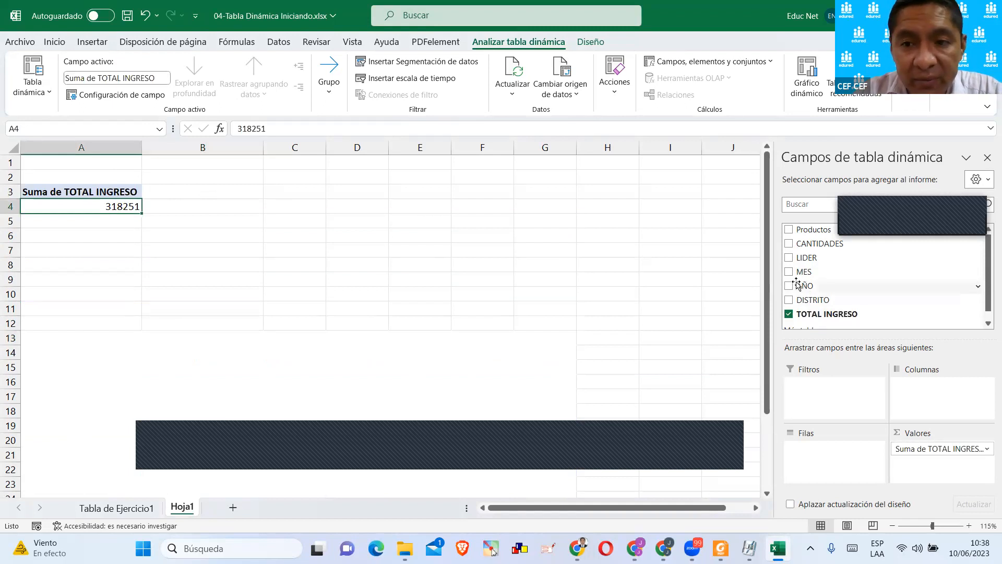
left_click(789, 230)
left_click(180, 233)
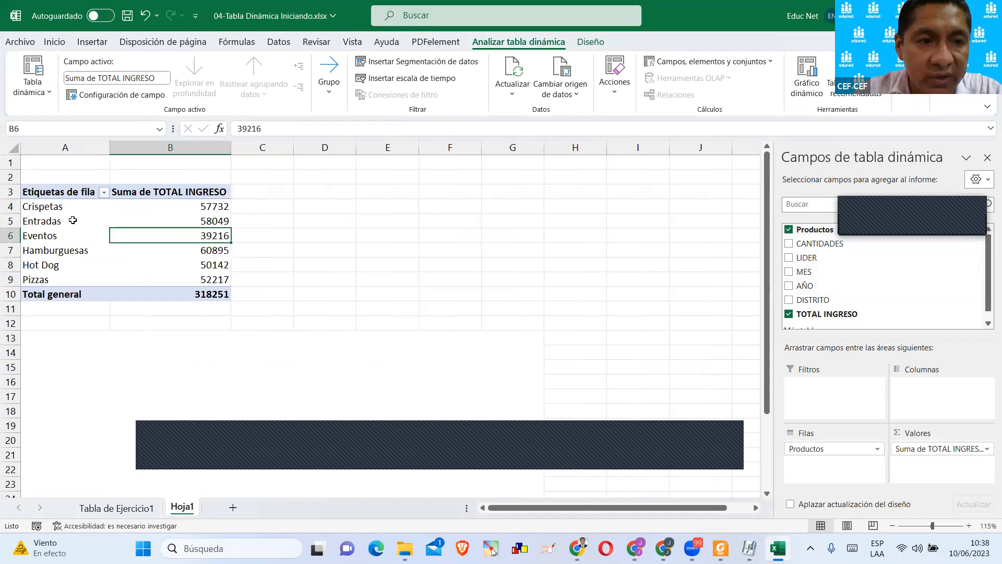
Place the Productos field directly in TablaClásica's row area on the grid.
scroll(282, 277, "down", 1)
left_click(247, 322)
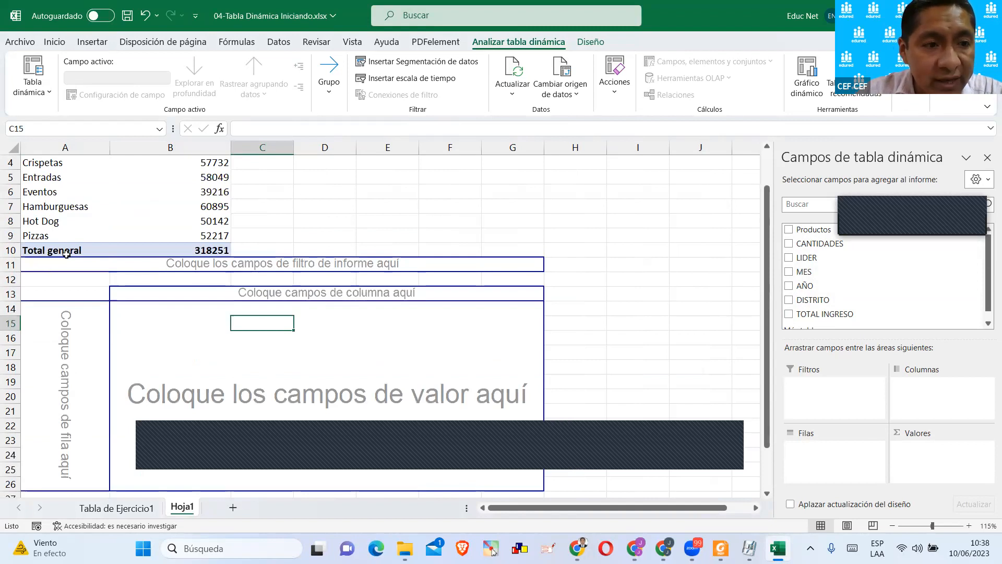
scroll(67, 254, "up", 1)
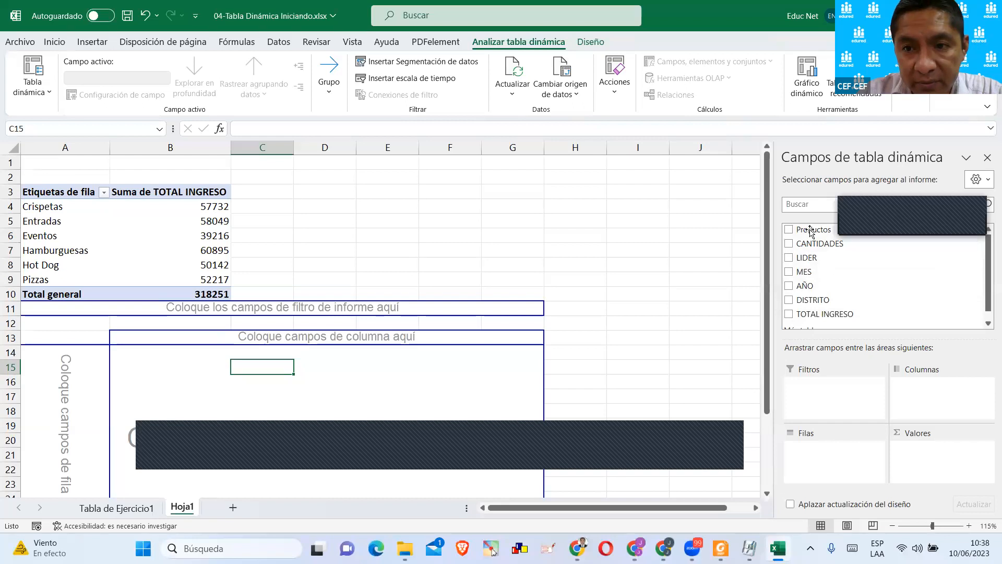
left_click_drag(808, 229, 65, 368)
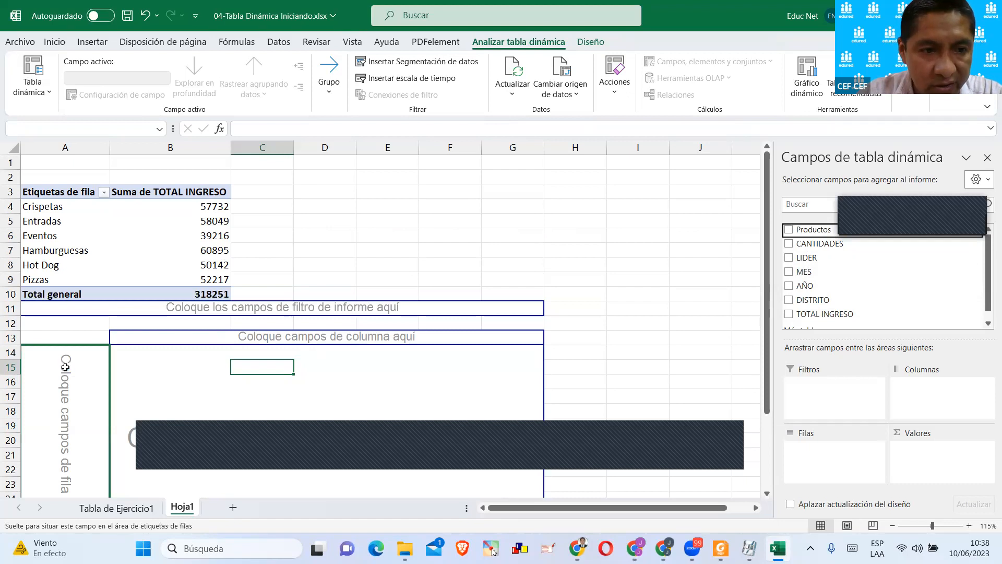
Examine the column and value drop areas that TablaClásica still offers on the grid.
left_click(308, 345)
scroll(355, 357, "down", 1)
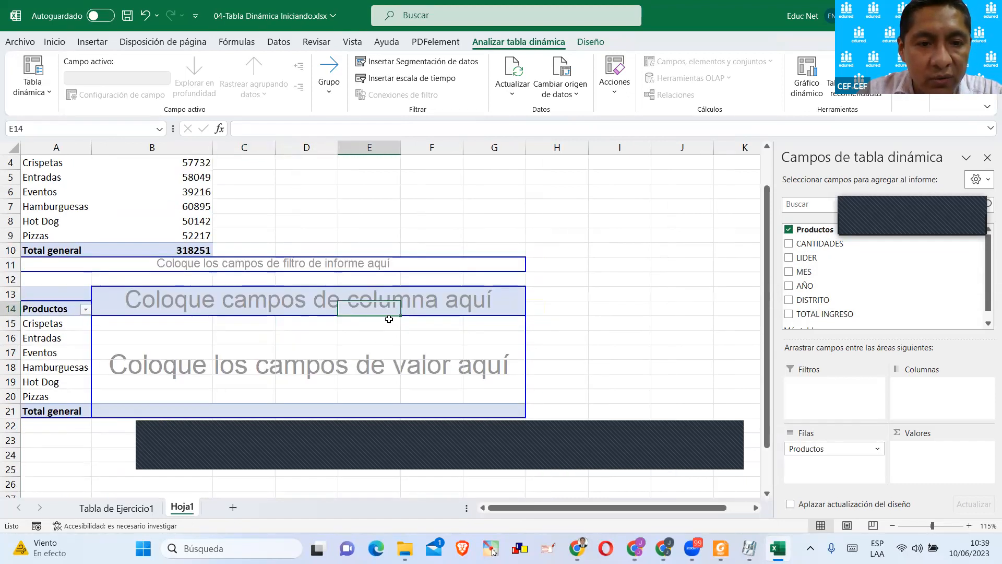
left_click(307, 368)
left_click(442, 376)
scroll(444, 366, "up", 1)
left_click(279, 351)
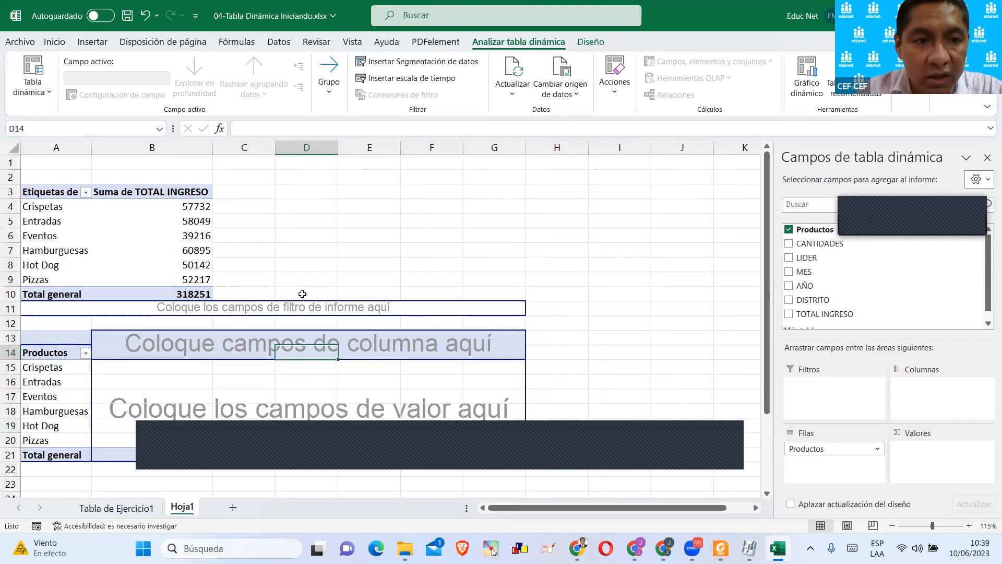
scroll(407, 361, "down", 1)
left_click(366, 351)
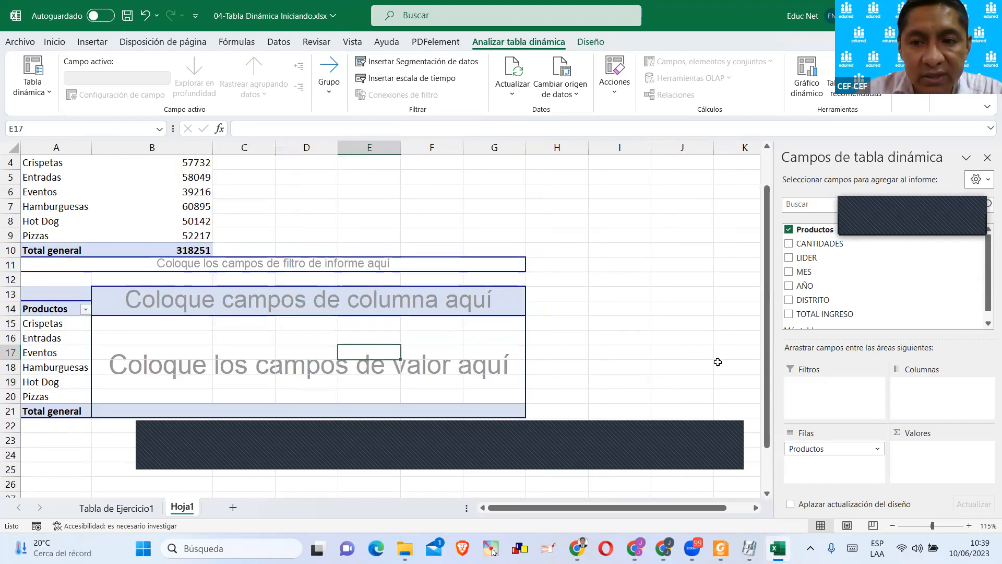
Add the TOTAL INGRESO field to TablaClásica's values.
scroll(824, 313, "down", 1)
left_click_drag(824, 306, 934, 459)
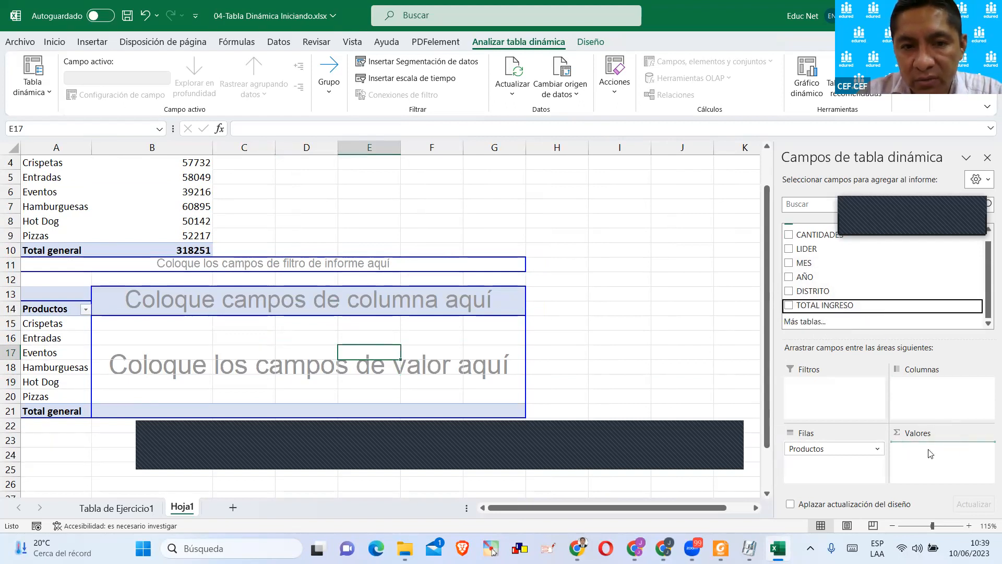
left_click(416, 311)
scroll(165, 329, "down", 1)
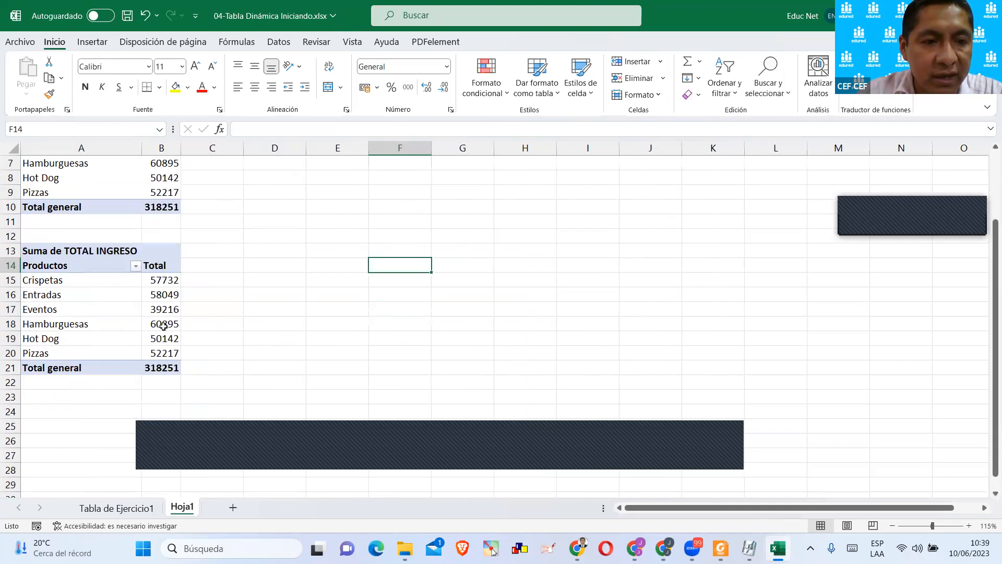
left_click(163, 326)
scroll(163, 326, "up", 1)
left_click(370, 322)
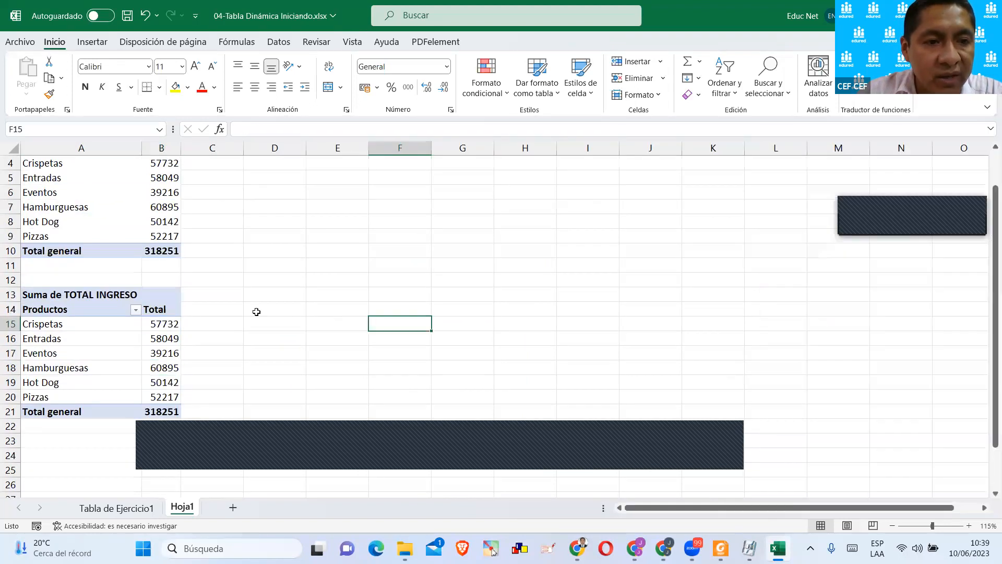
Place the AÑO field in TablaClásica's report filter area on the grid.
left_click(137, 345)
left_click(133, 269)
left_click(121, 344)
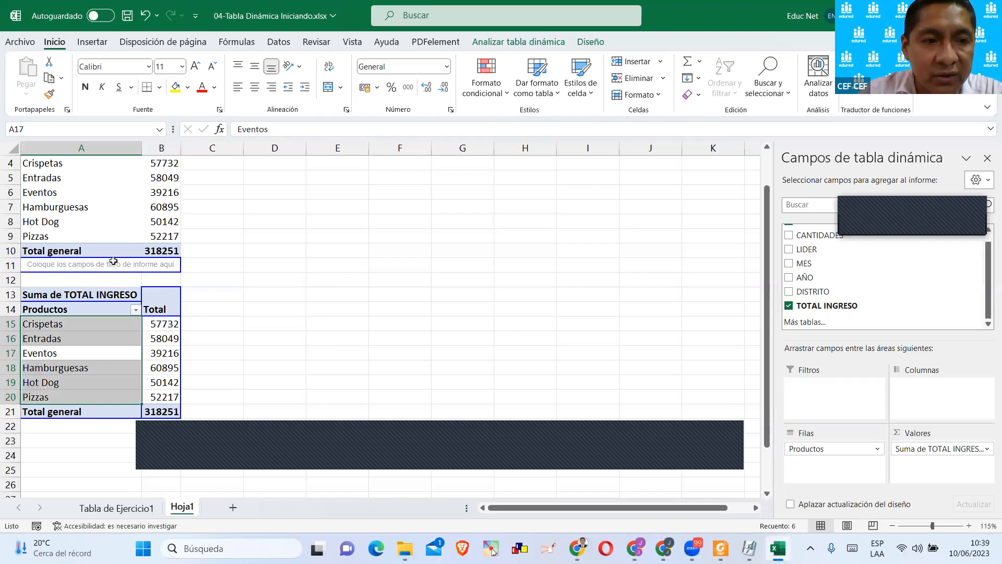
left_click_drag(801, 278, 166, 267)
left_click(256, 269)
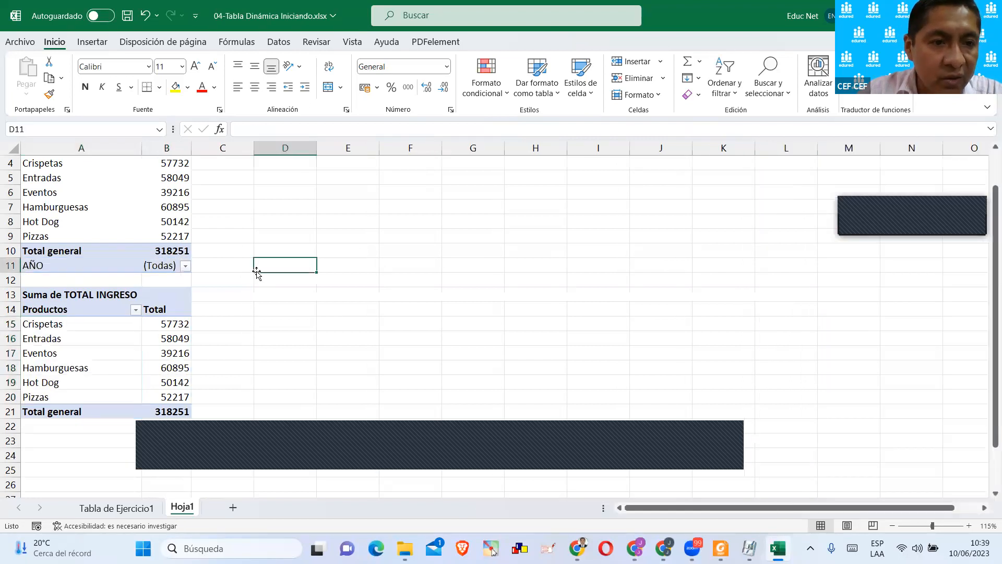
Insert an empty row at row 11 to separate TablaClásica's AÑO filter from the first pivot table.
left_click(10, 265)
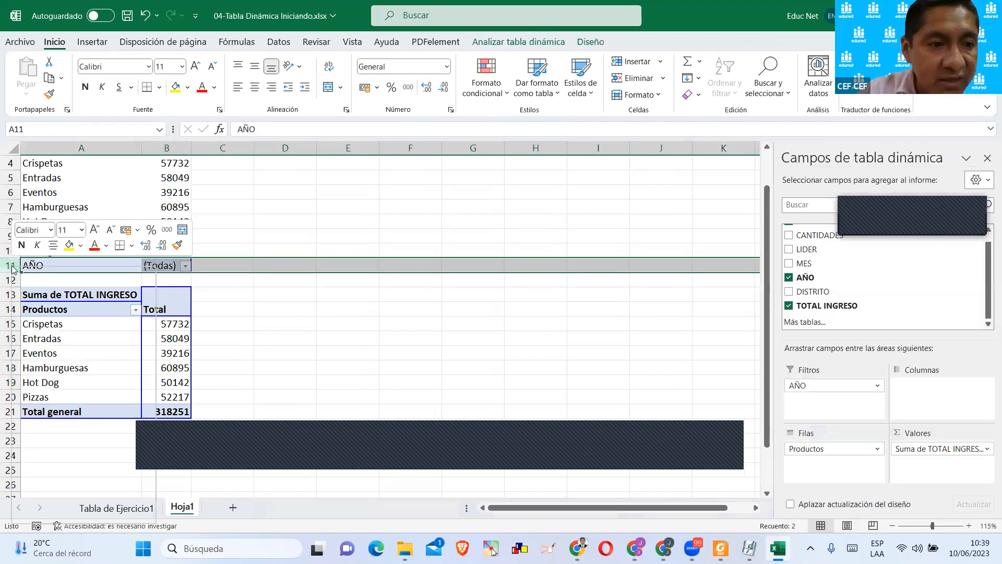
right_click(12, 266)
left_click(47, 399)
left_click(302, 309)
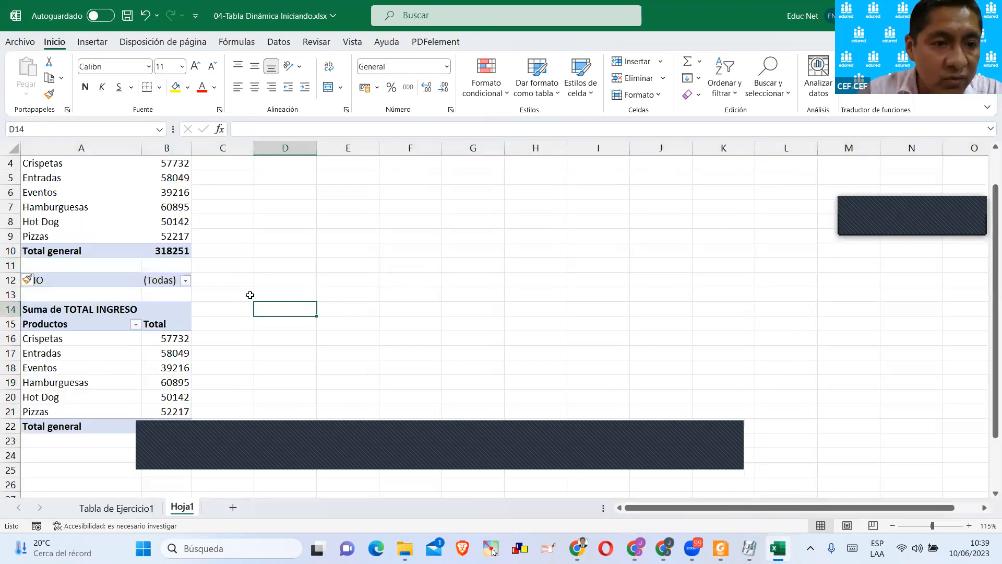
scroll(273, 287, "down", 1)
left_click(273, 284)
left_click(54, 248)
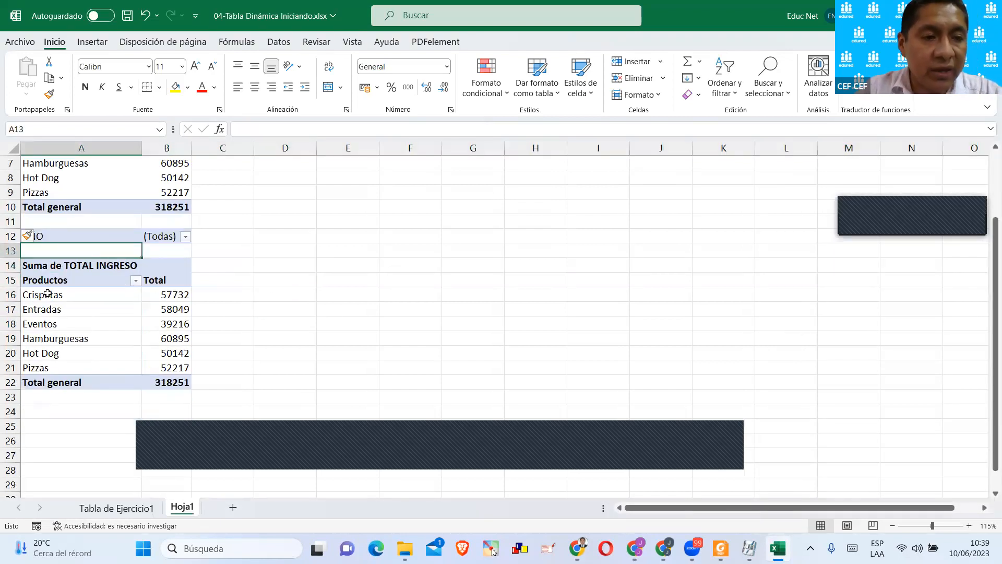
Zoom the sheet to 145% and compare the two pivot tables by product.
scroll(8, 327, "up", 1, "ctrl")
scroll(8, 327, "up", 1, "ctrl")
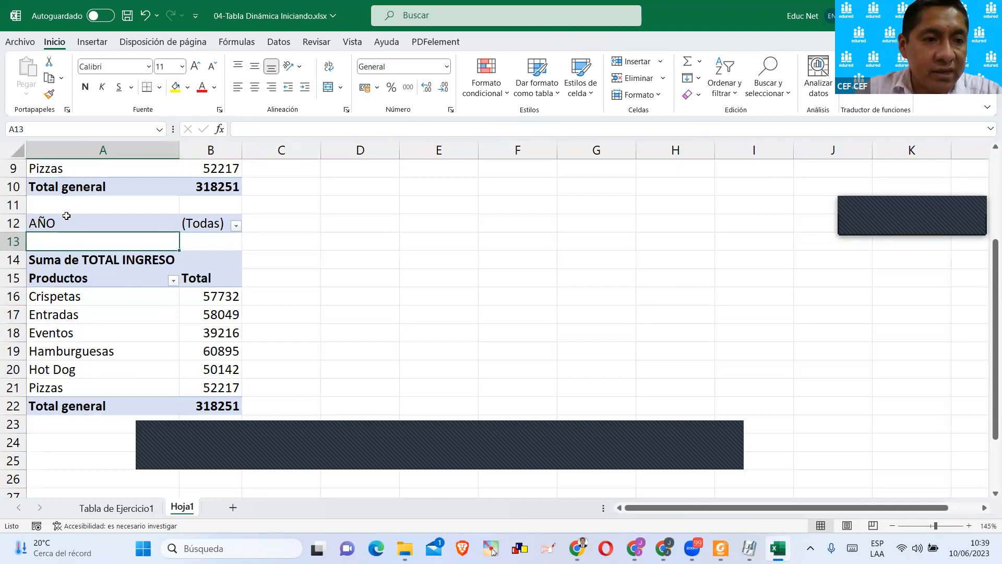
scroll(213, 216, "up", 2)
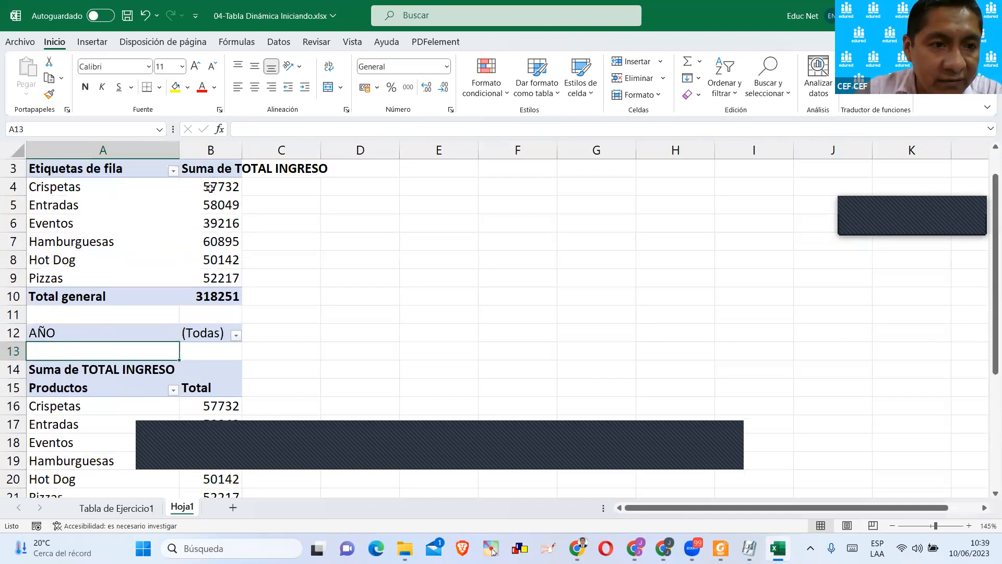
scroll(192, 268, "down", 3)
scroll(231, 327, "up", 1)
Filter TablaClásica by AÑO to show only 2019.
left_click(128, 265)
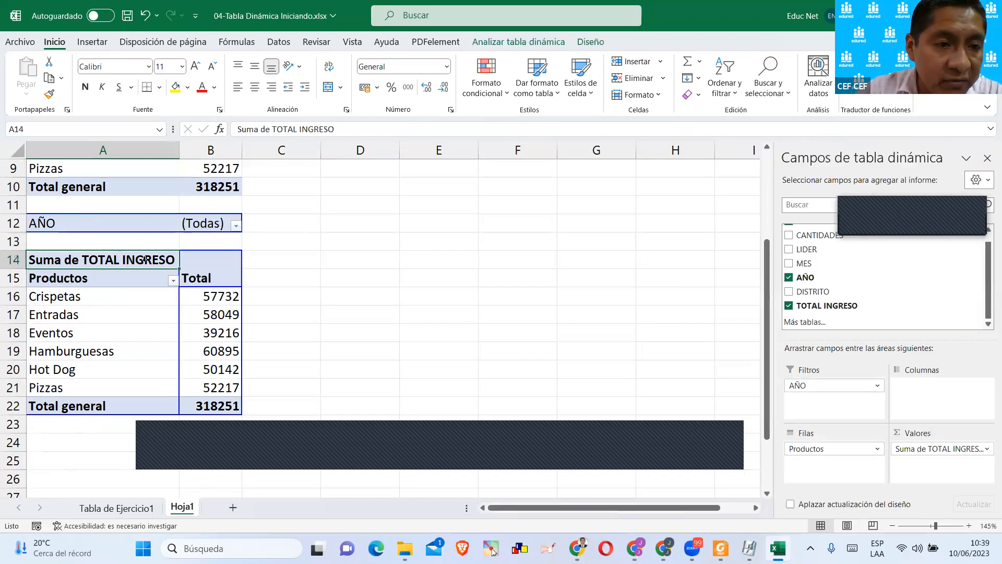
left_click(236, 227)
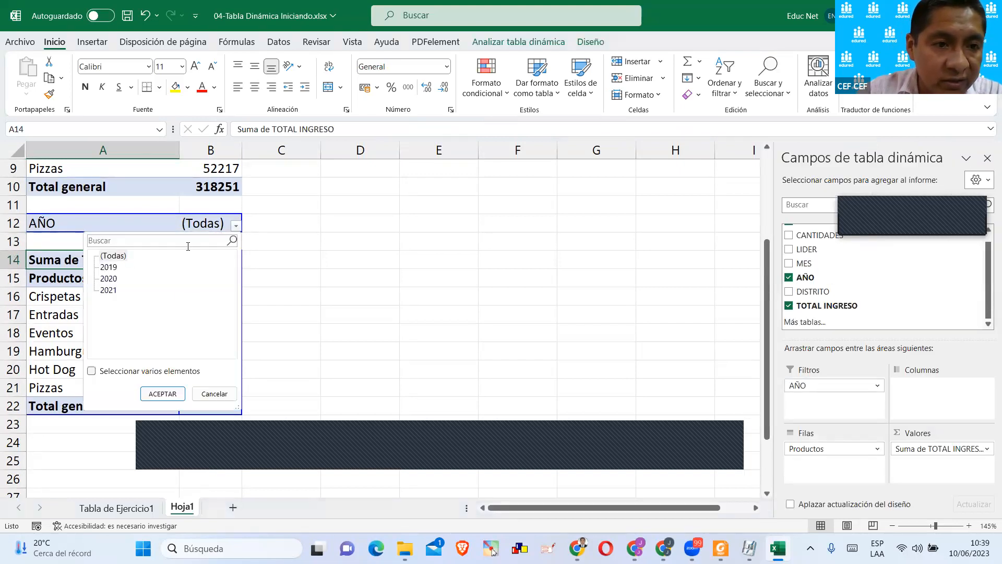
left_click(114, 271)
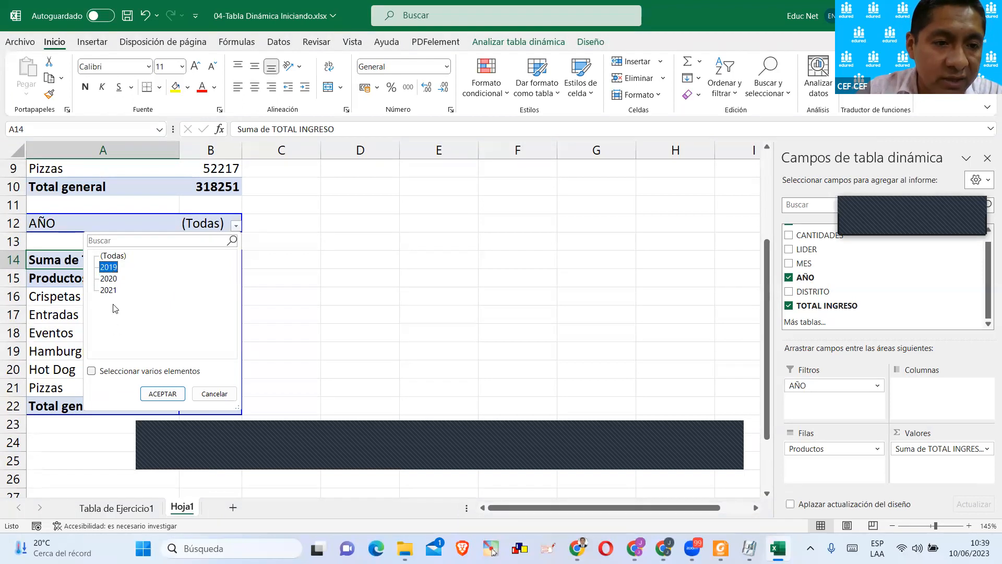
left_click(162, 394)
left_click(318, 325)
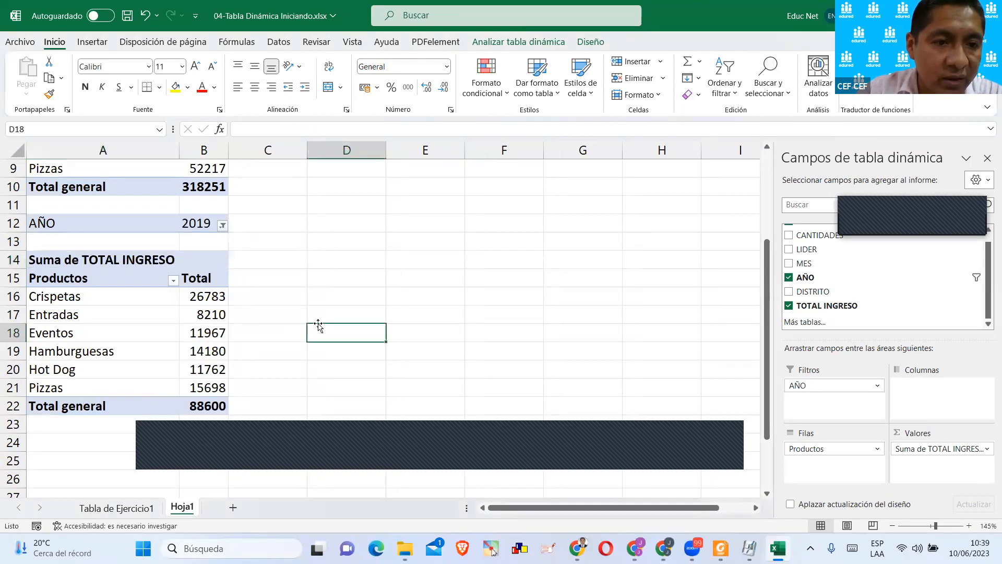
Compare TablaClásica's filtered product totals with the unfiltered totals of the first pivot table.
left_click(98, 226)
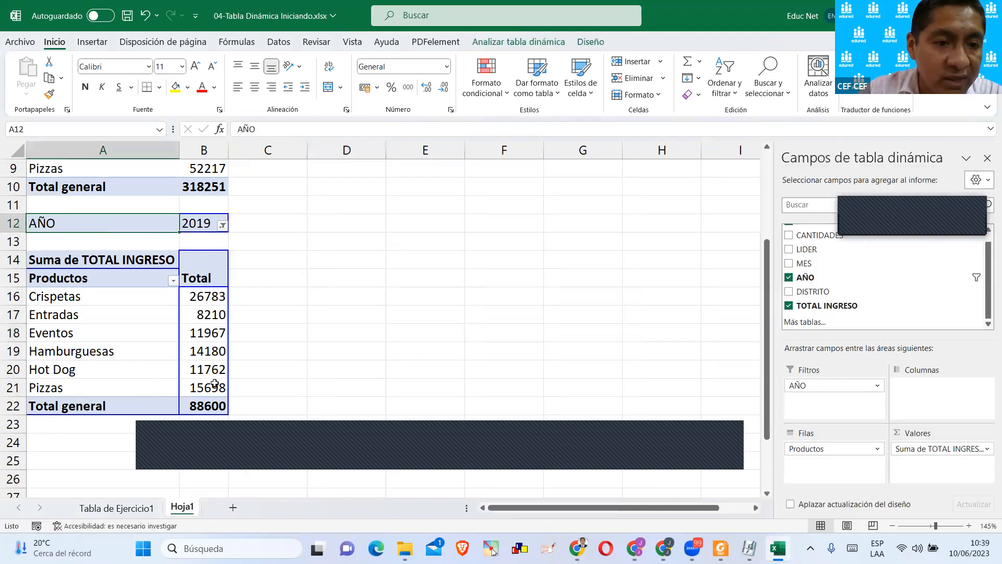
scroll(217, 381, "down", 1)
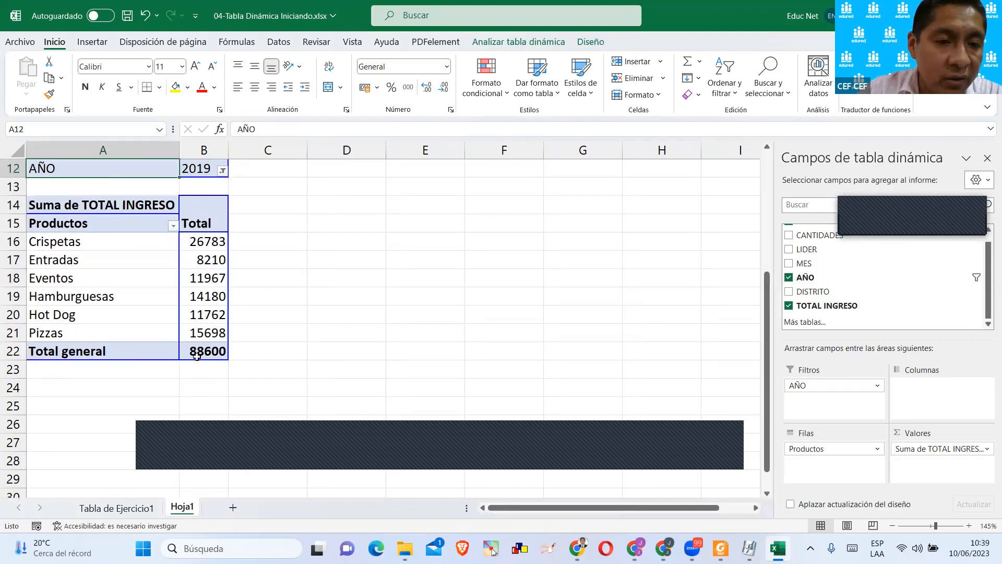
scroll(230, 324, "up", 2)
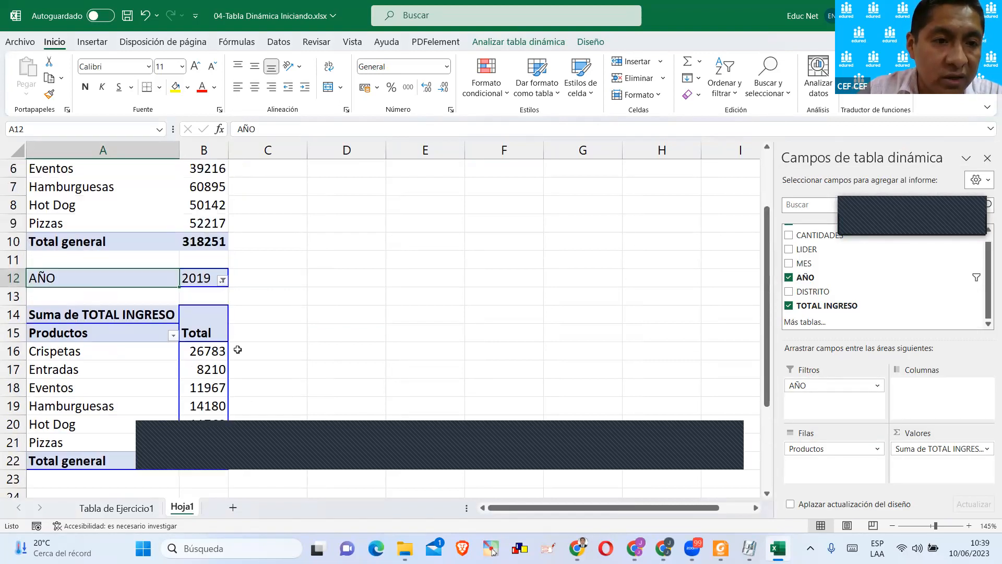
scroll(210, 267, "up", 1)
left_click(203, 207)
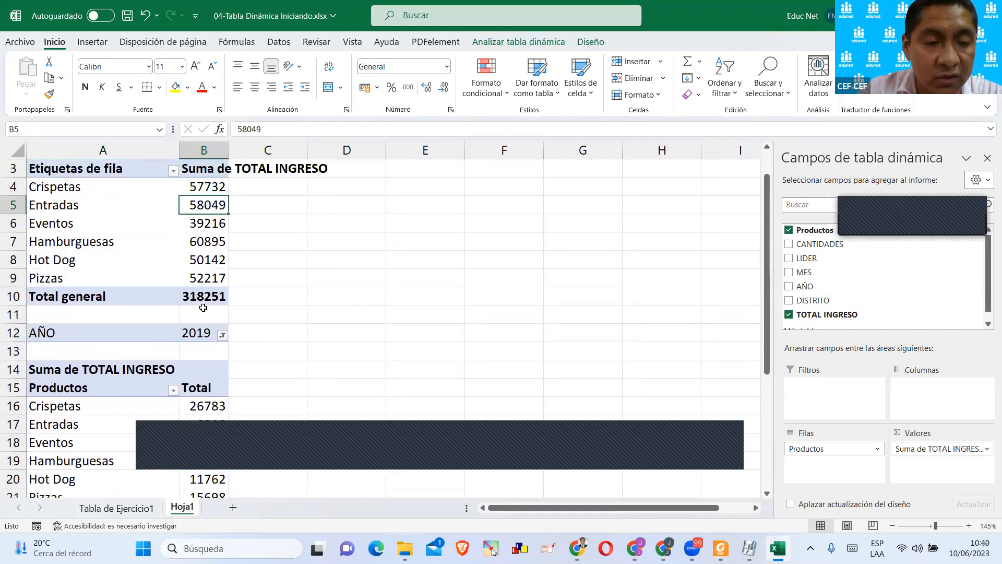
left_click_drag(208, 300, 209, 206)
left_click(100, 336)
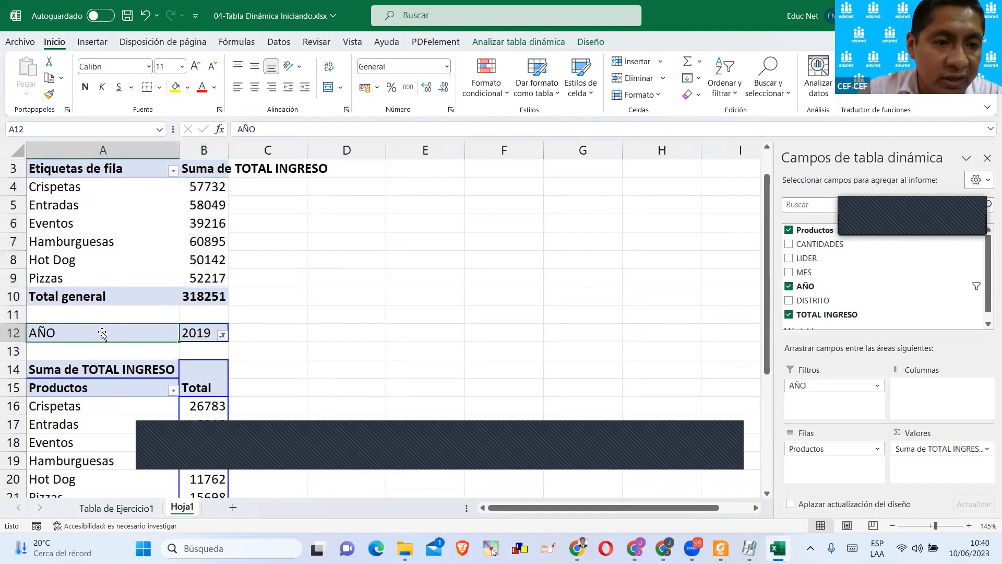
left_click(142, 221)
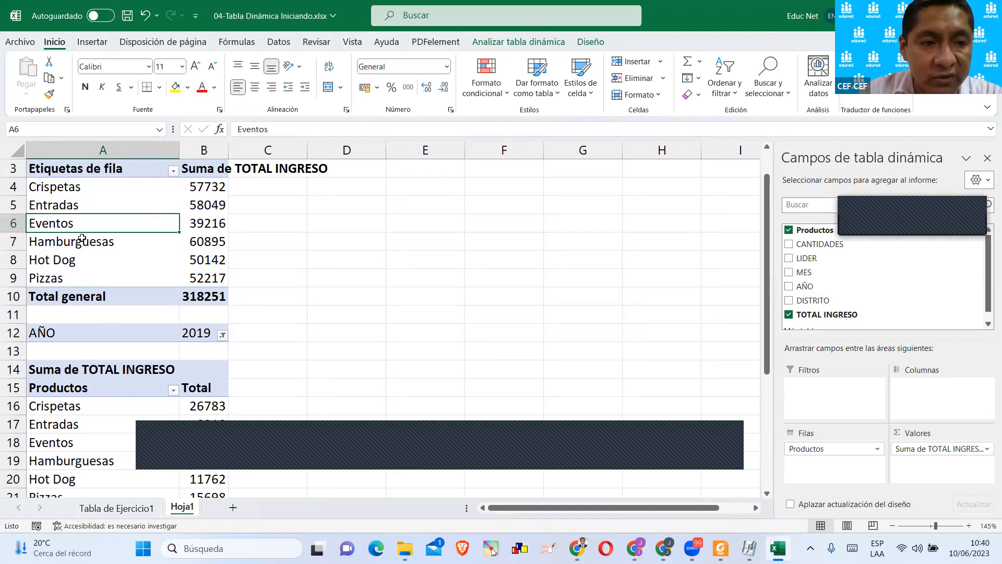
left_click(217, 193)
left_click(183, 220)
left_click(147, 224)
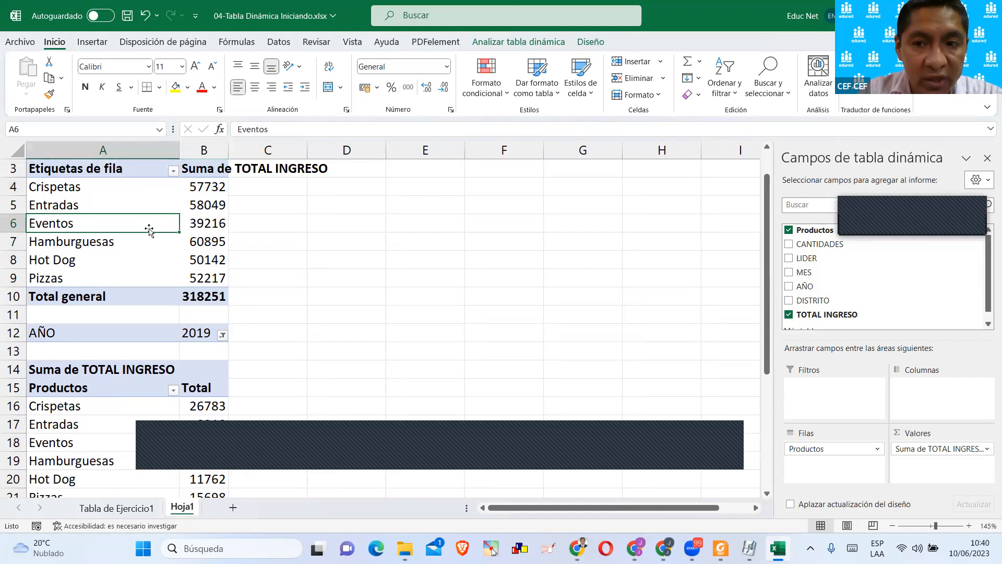
Add AÑO as a report filter to the first pivot table and show only 2019.
left_click_drag(793, 290, 834, 391)
left_click(502, 281)
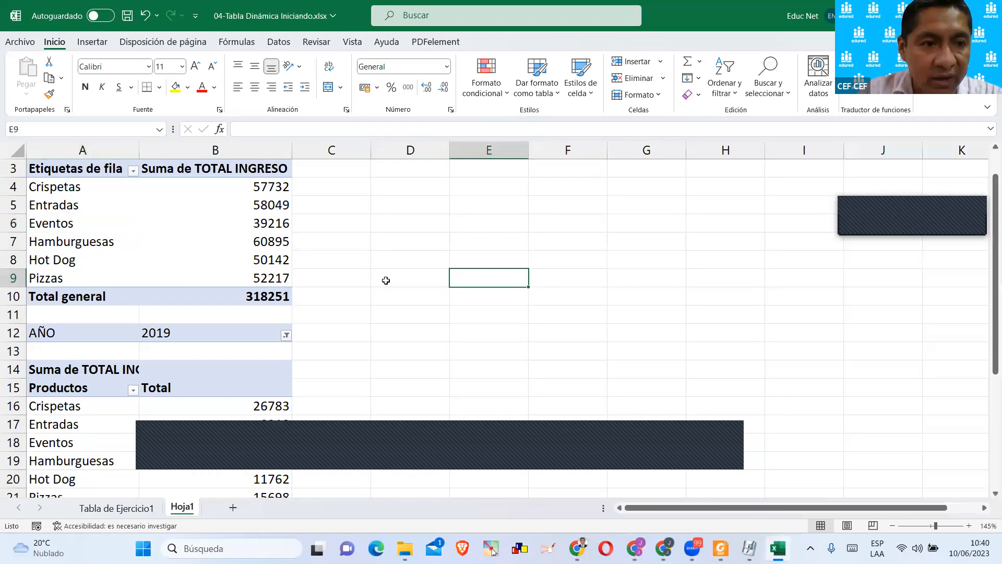
scroll(385, 280, "up", 1)
left_click(103, 174)
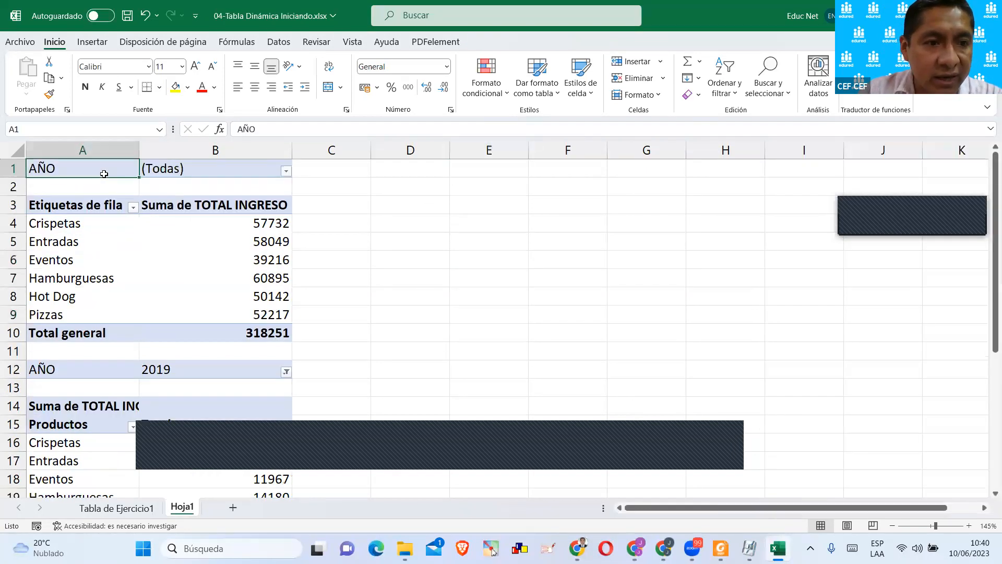
left_click(286, 171)
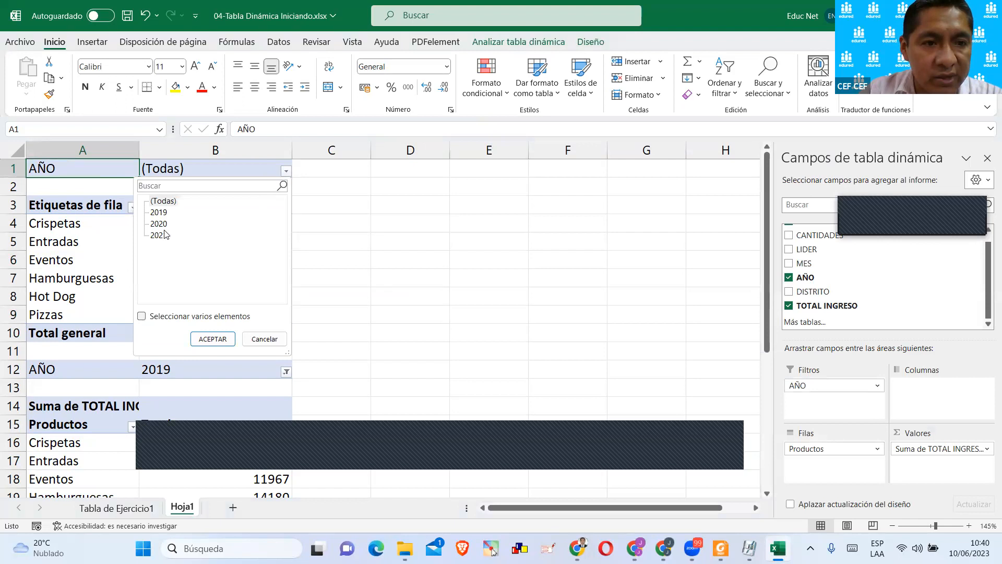
left_click(159, 212)
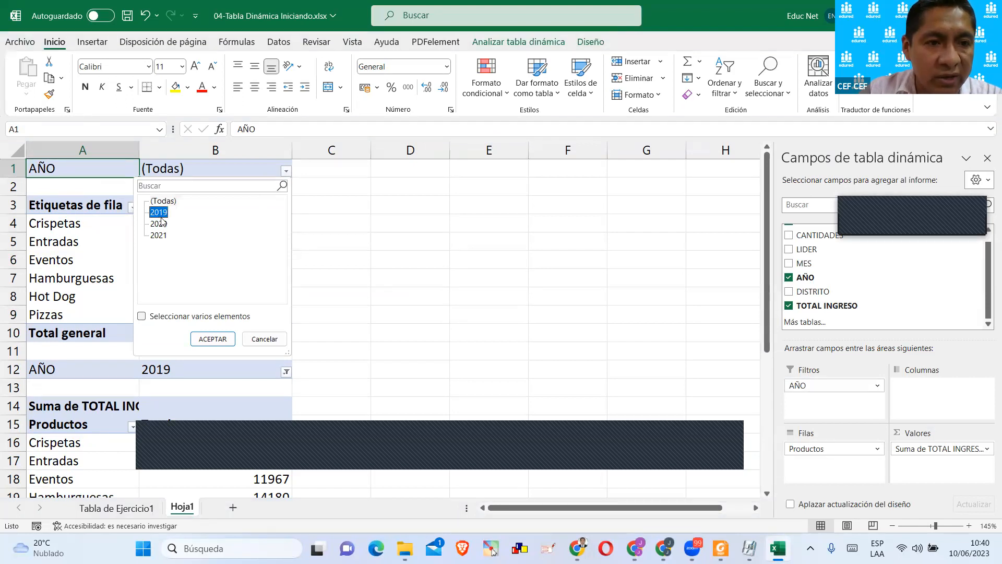
left_click(212, 339)
left_click(373, 287)
Compare the 2019 product totals of the first pivot table with those of TablaClásica.
scroll(235, 226, "down", 3)
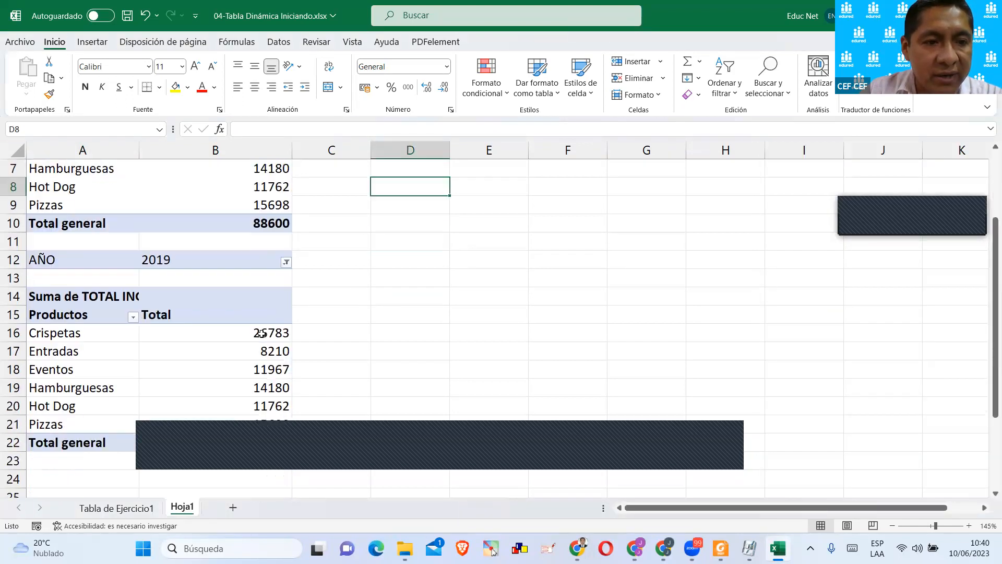
left_click(240, 334)
scroll(240, 329, "up", 3)
left_click(208, 260)
left_click(187, 171)
left_click(175, 244)
scroll(193, 272, "down", 2)
left_click(185, 337)
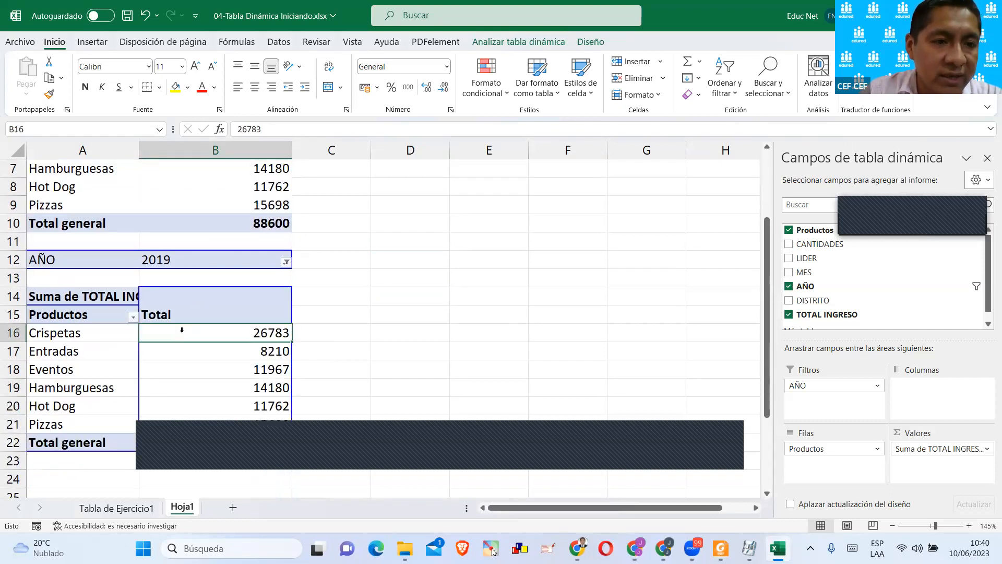
scroll(172, 282, "up", 2)
scroll(172, 285, "down", 4)
left_click(215, 295)
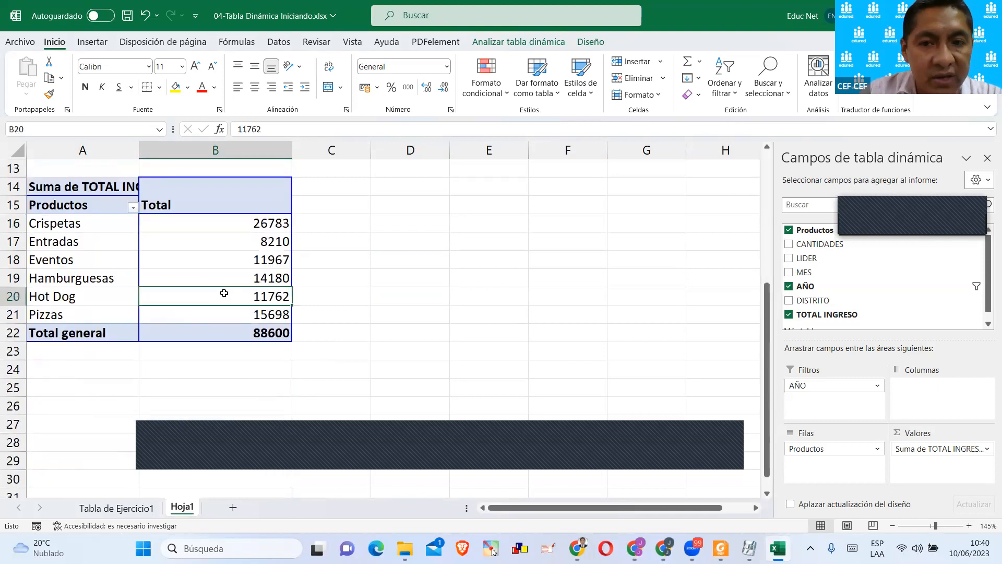
Turn off the classic pivot table layout in TablaClásica's display options.
left_click(180, 258)
right_click(179, 257)
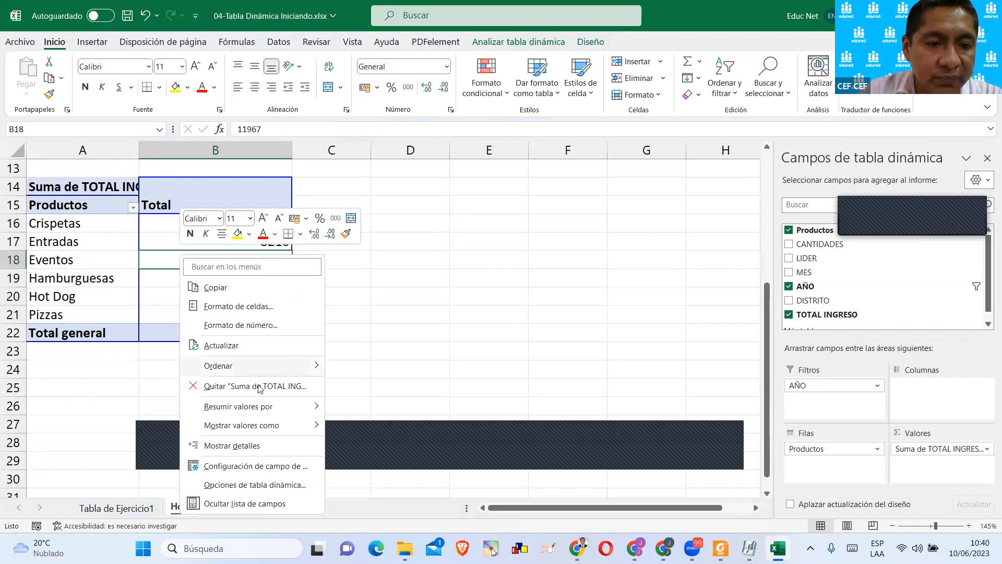
left_click(248, 486)
left_click_drag(275, 212, 437, 138)
left_click(377, 188)
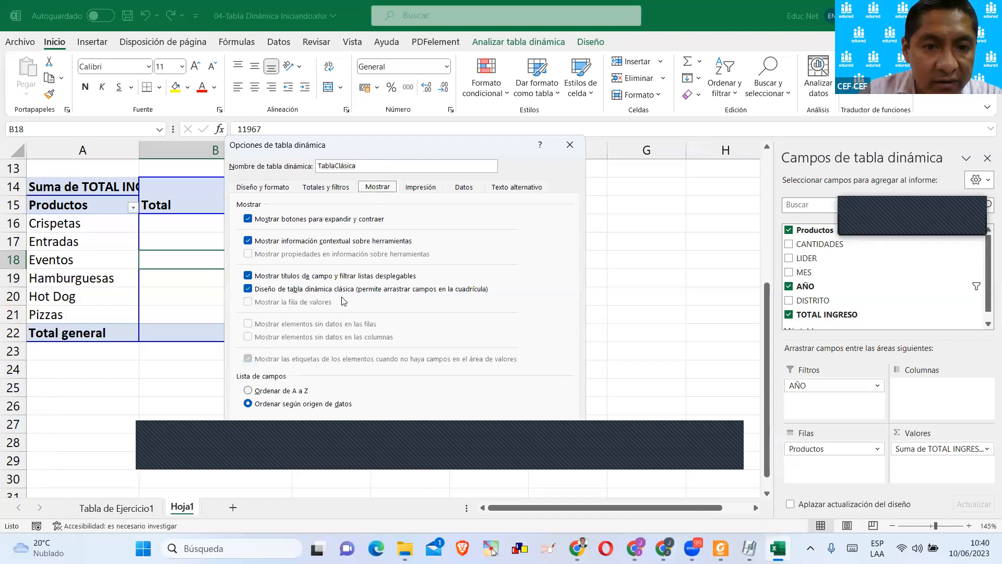
left_click(249, 291)
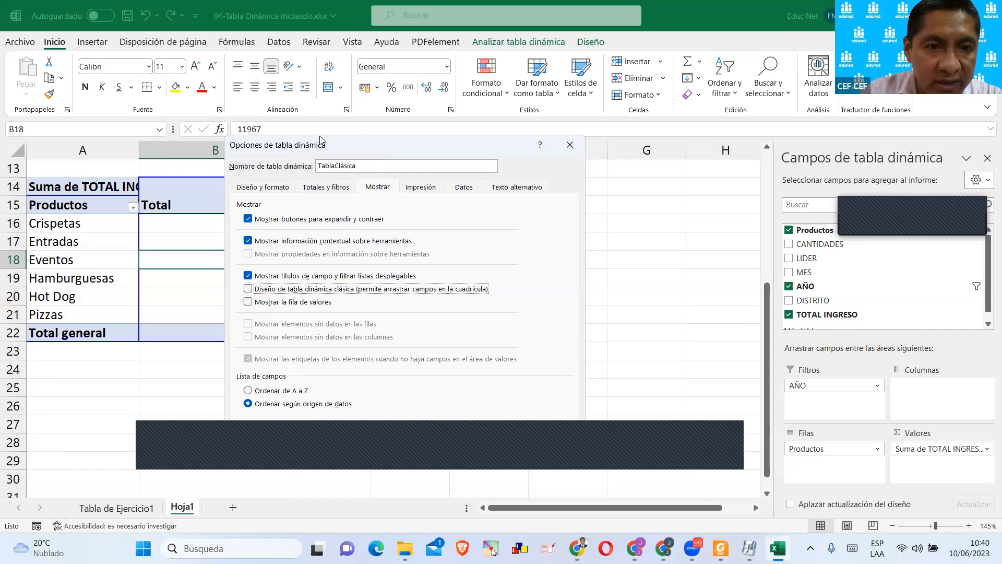
left_click_drag(250, 145, 249, 79)
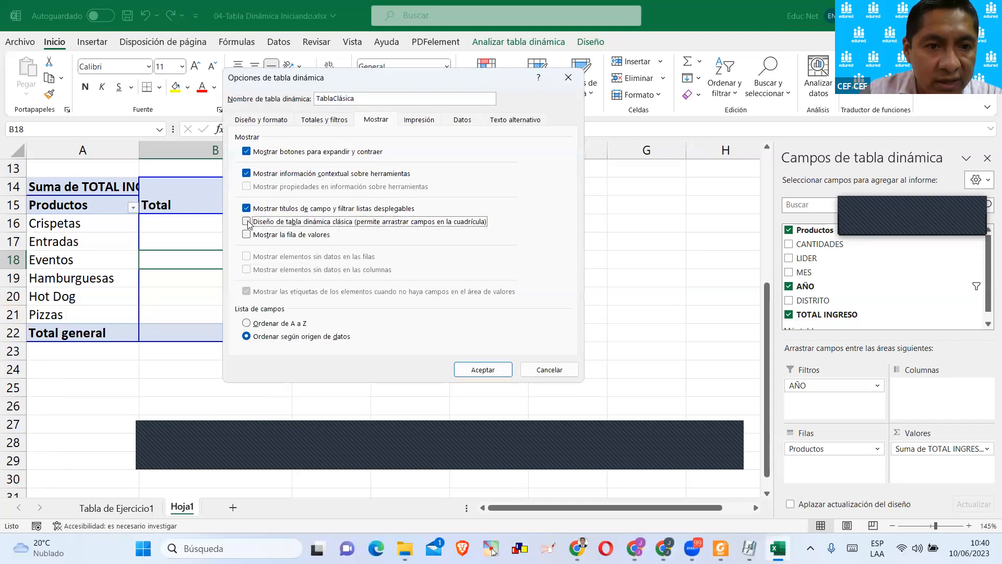
left_click(483, 369)
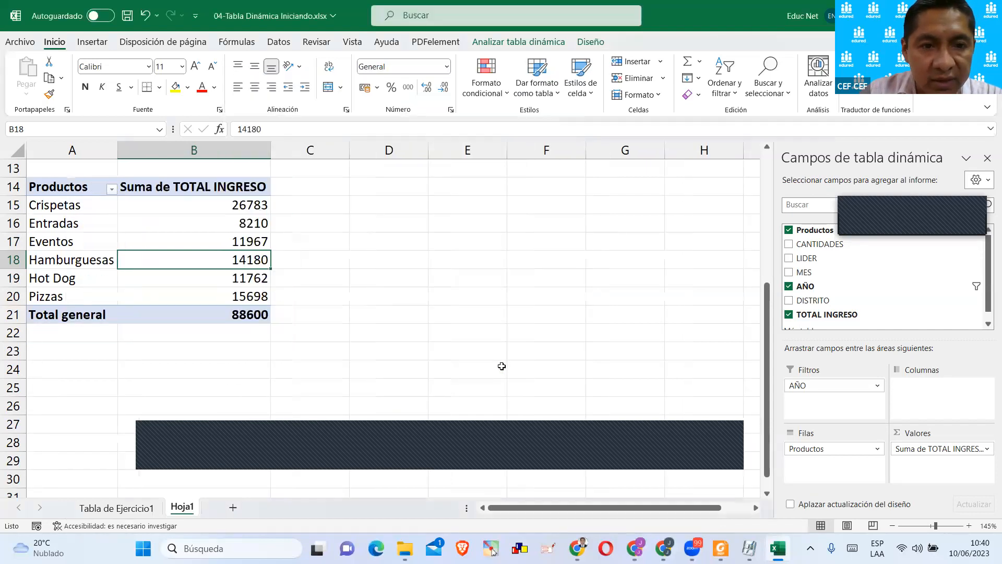
Compare the layouts of the two pivot tables and review the source data on the Tabla de Ejercicio1 sheet.
left_click(371, 301)
scroll(199, 322, "up", 1)
left_click(159, 312)
left_click(193, 185)
left_click(180, 279)
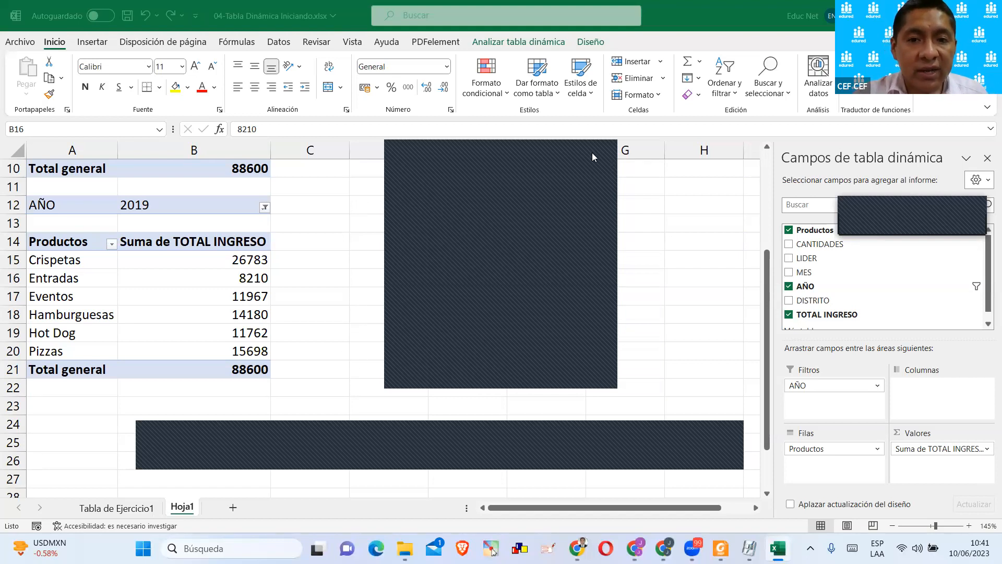
scroll(396, 345, "up", 2)
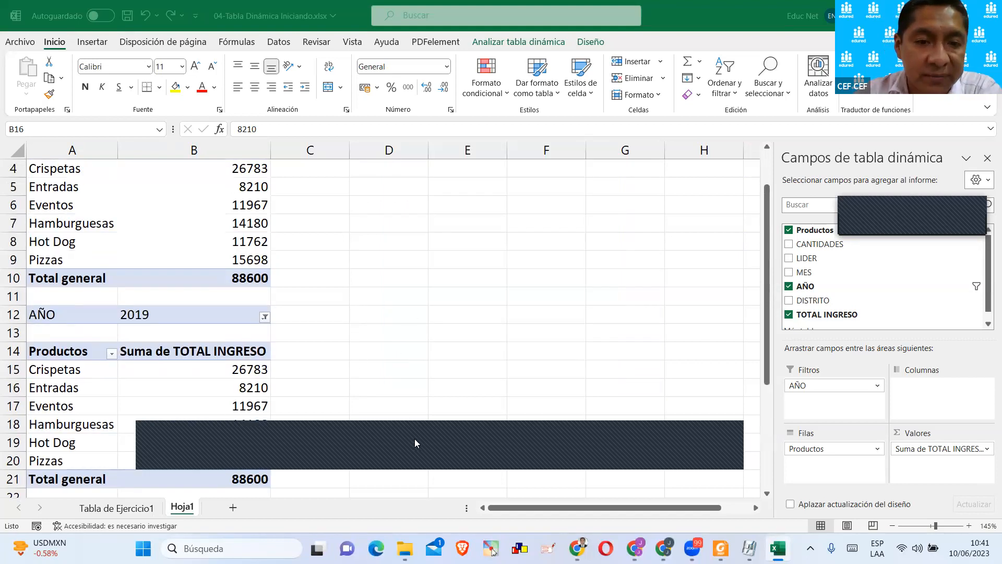
left_click(603, 155)
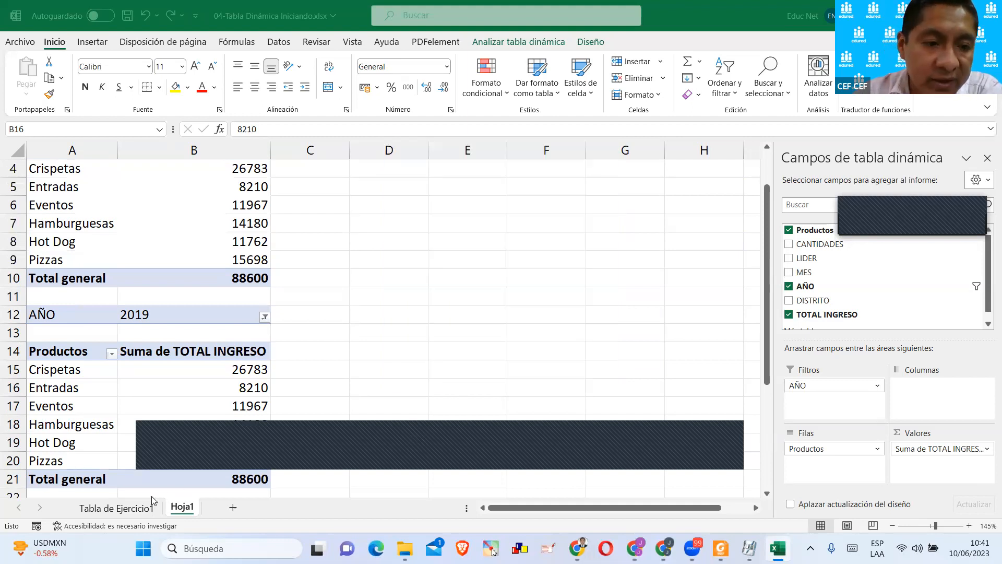
left_click(111, 509)
left_click(132, 514)
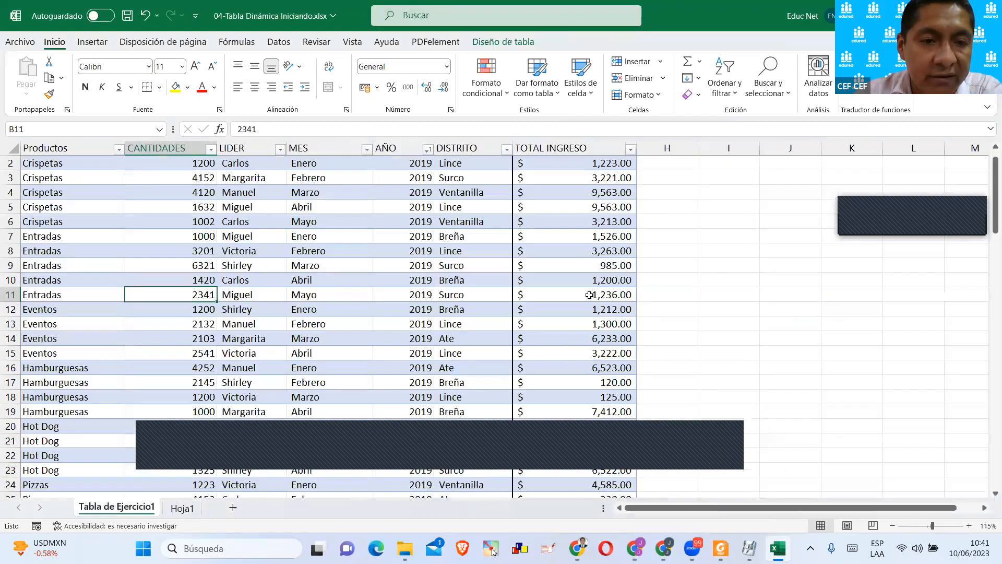
scroll(594, 244, "up", 1)
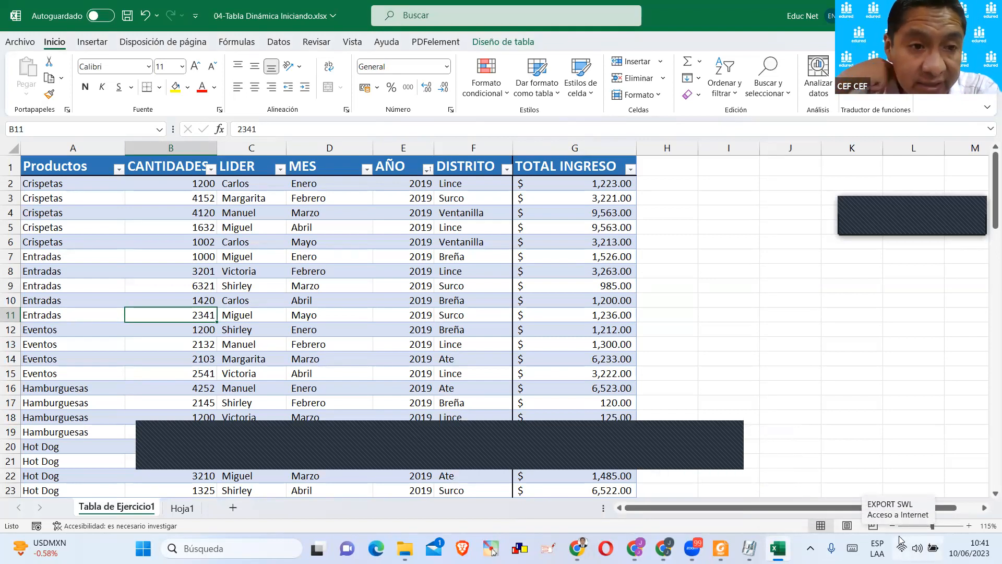
left_click(491, 198)
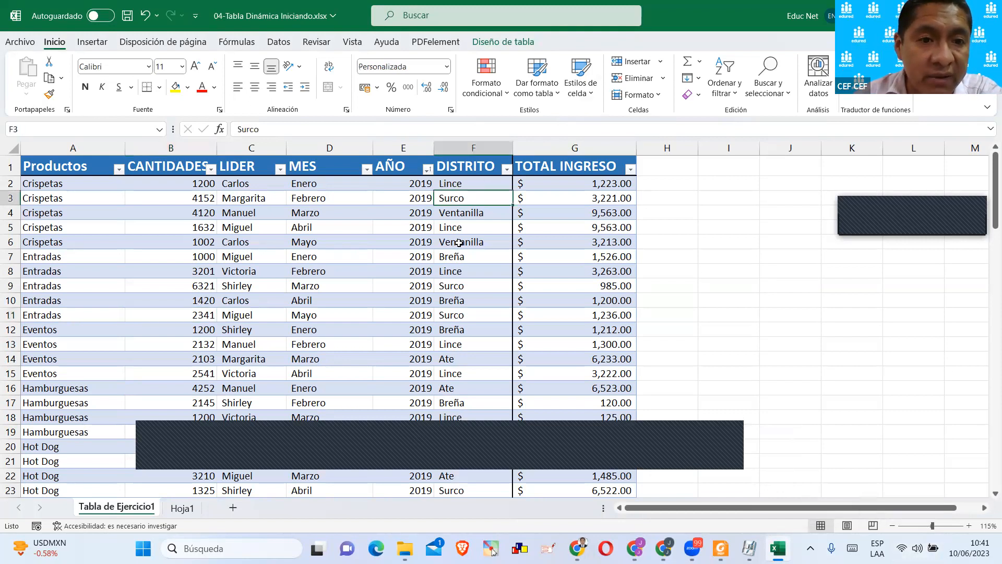
On Hoja1, copy TablaClásica's body A14:B21 without its AÑO filter and paste it at A24.
left_click(196, 508)
scroll(340, 323, "down", 4)
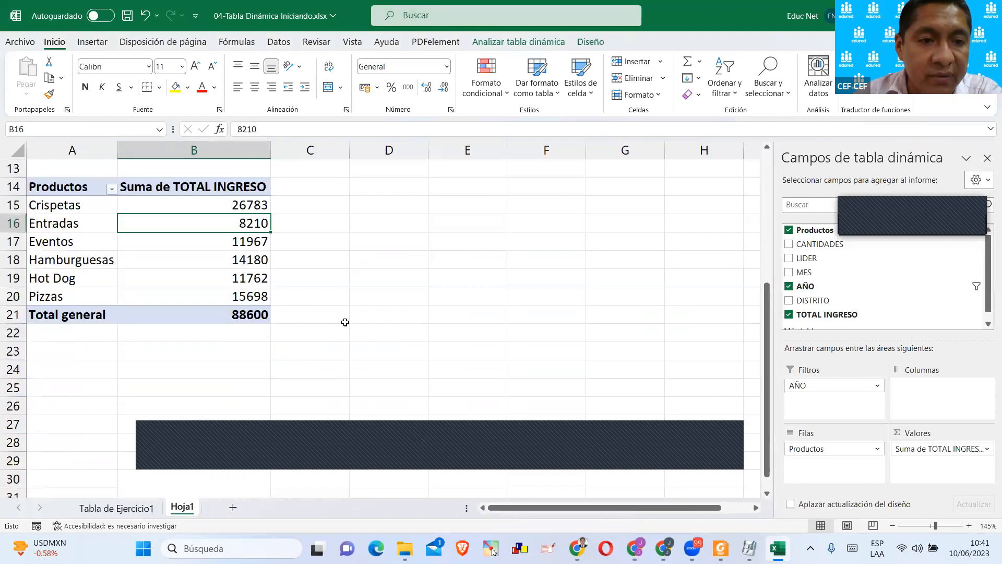
left_click(222, 319)
scroll(218, 317, "up", 2)
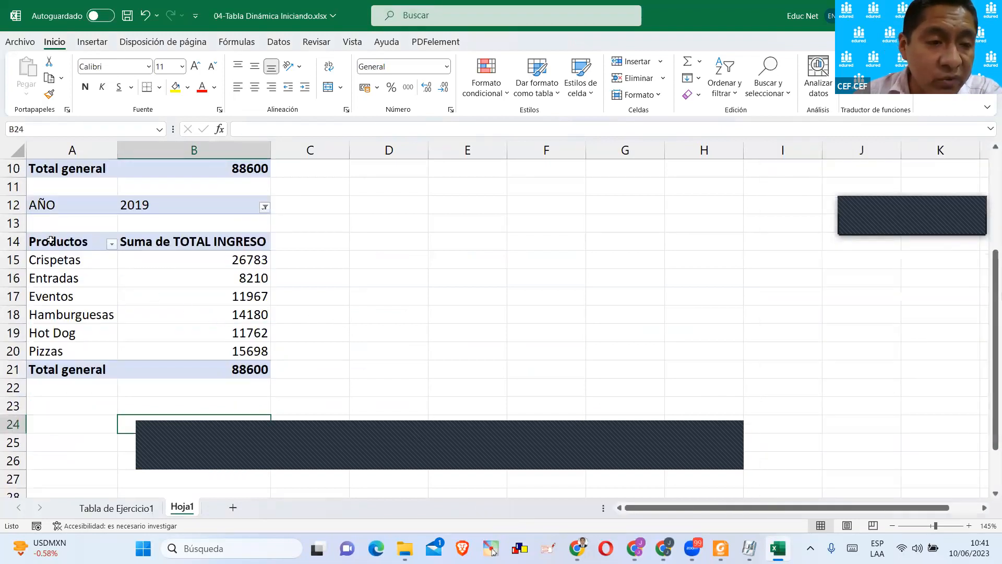
left_click_drag(56, 245, 241, 358)
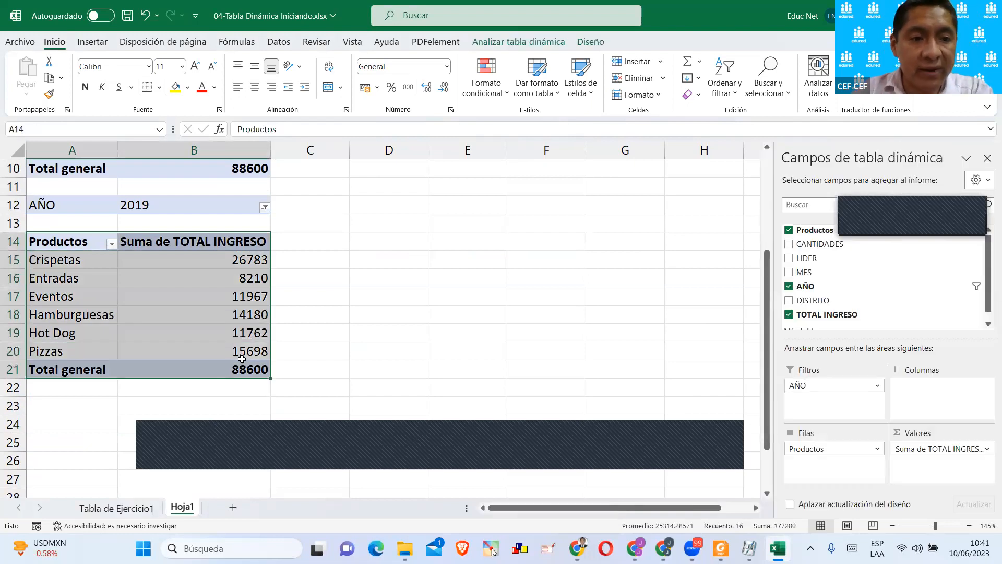
key("ctrl+c")
scroll(233, 357, "down", 1)
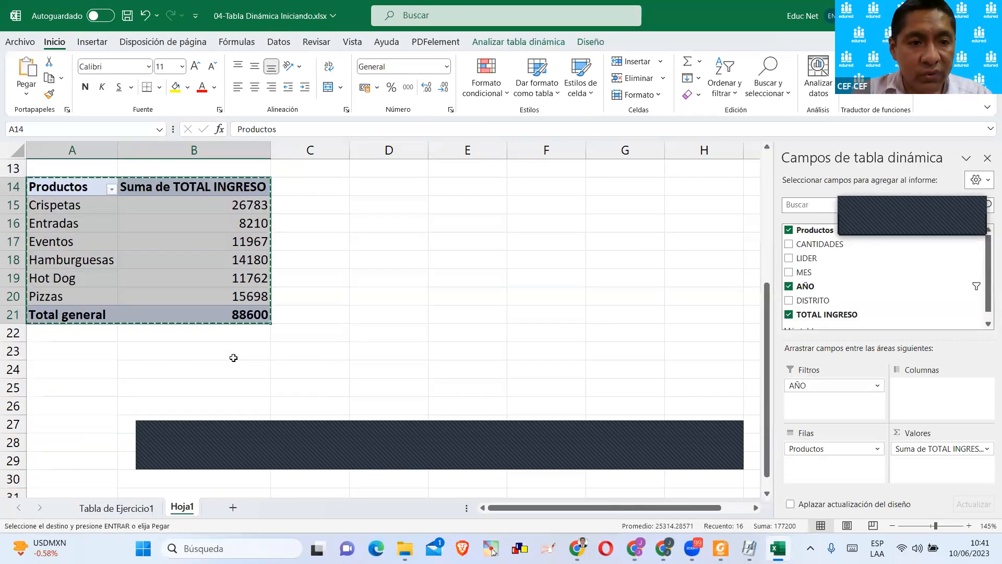
left_click(45, 356)
left_click(50, 368)
scroll(50, 313, "down", 2)
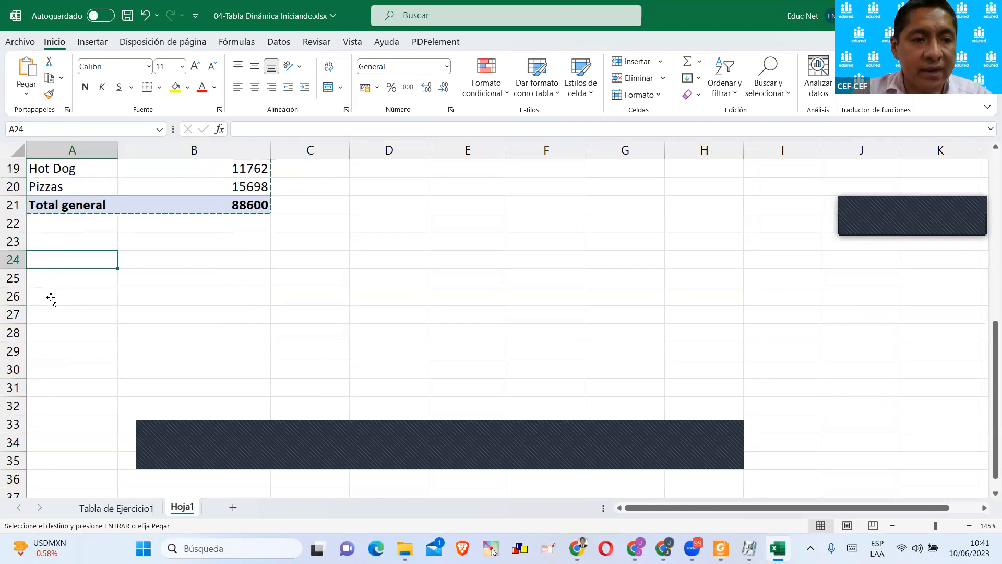
key("ctrl+v")
Inspect the pasted copy at A24 and check its cells' context options for pivot table commands.
scroll(363, 270, "up", 1)
scroll(365, 271, "up", 1)
scroll(313, 274, "down", 2)
left_click(209, 280)
scroll(212, 279, "down", 1)
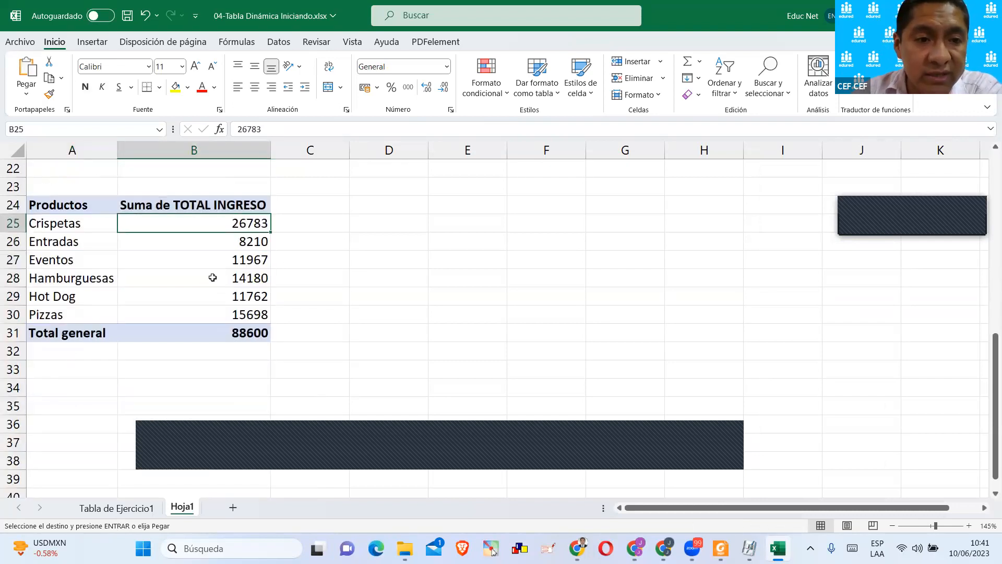
key("Escape")
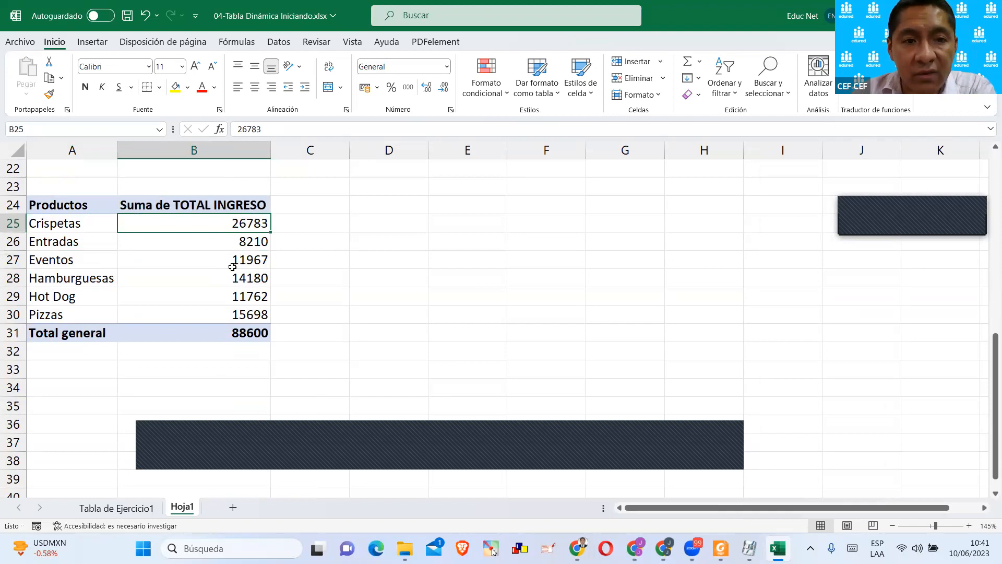
left_click(222, 260)
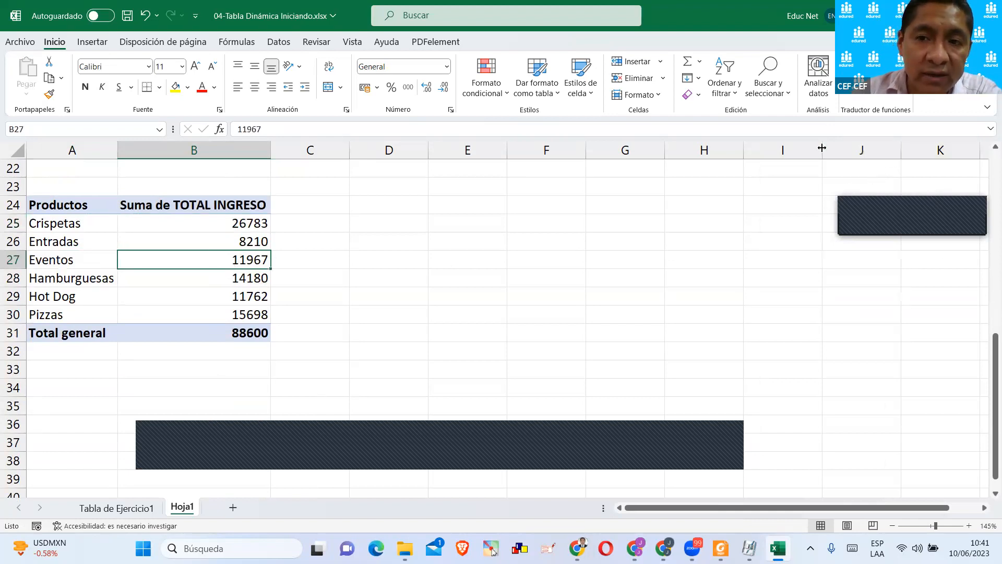
right_click(213, 224)
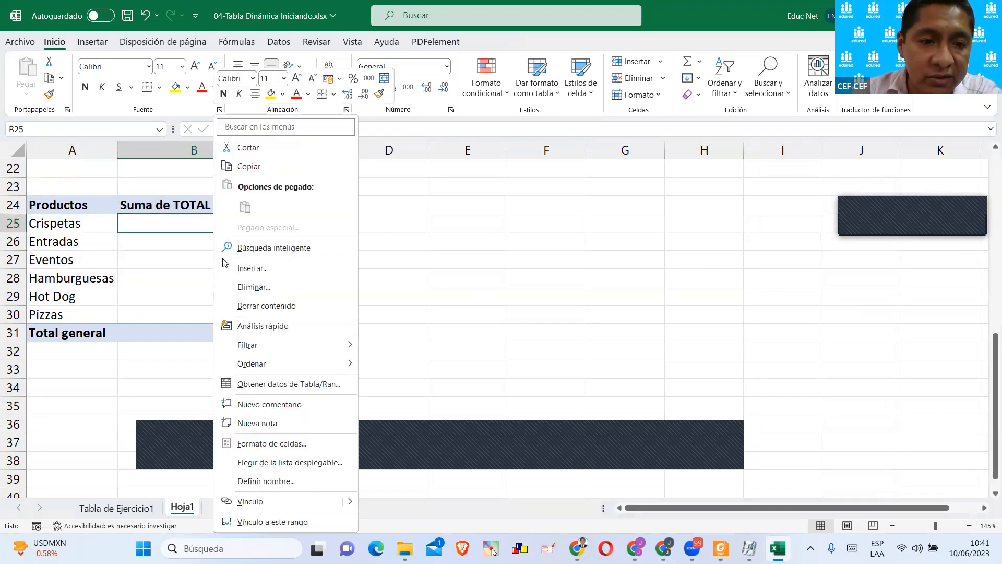
left_click(124, 304)
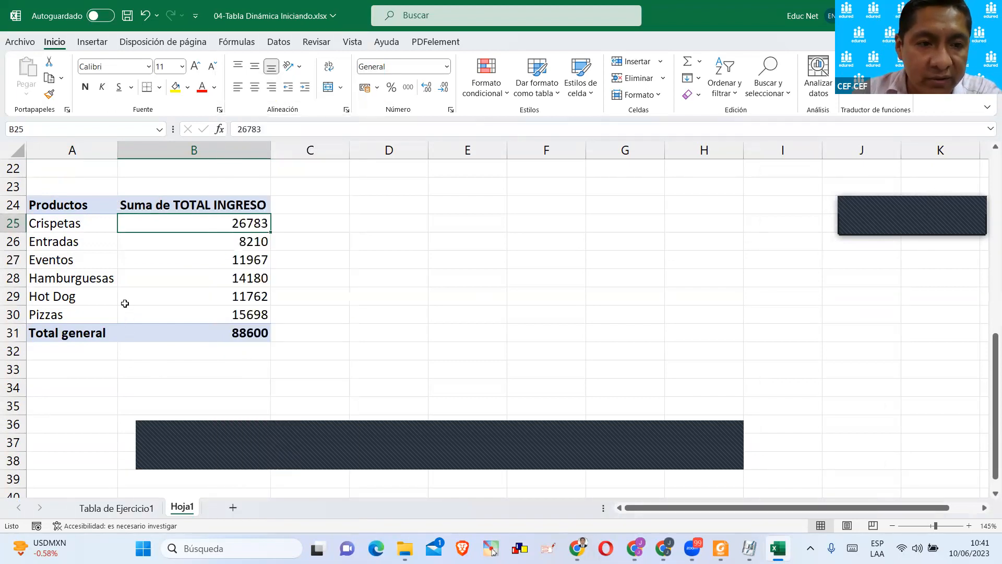
left_click(110, 293)
scroll(174, 263, "down", 1)
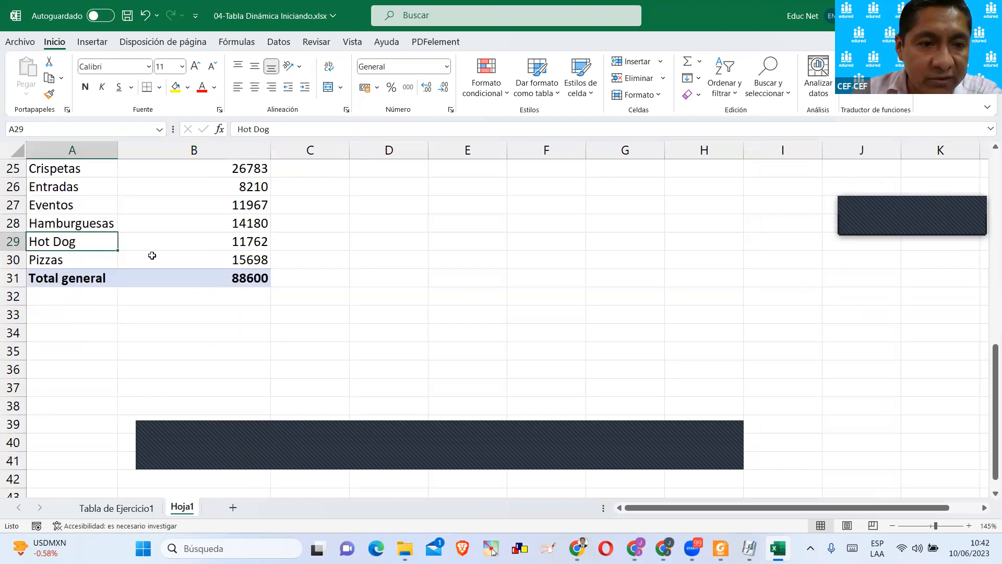
right_click(100, 241)
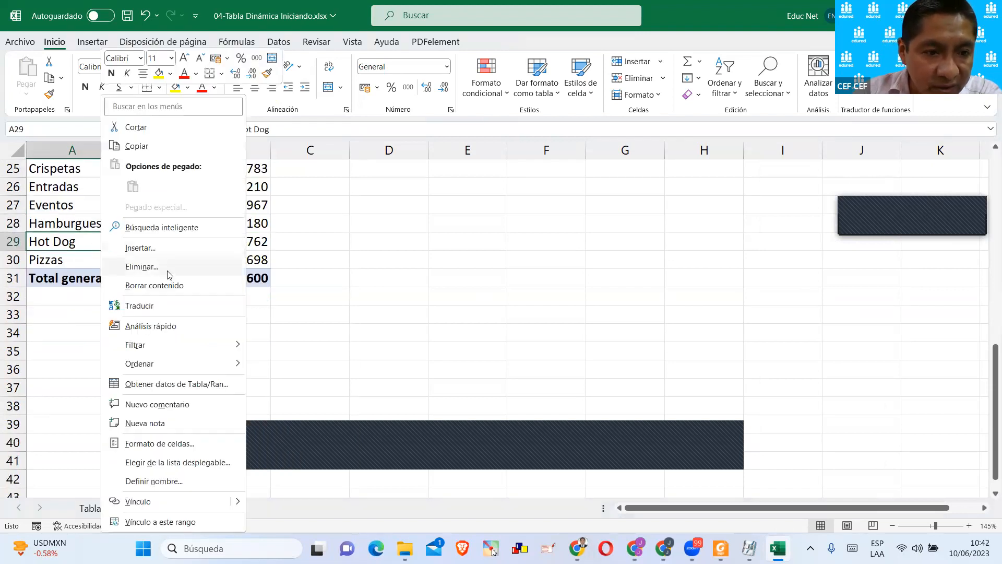
left_click(381, 280)
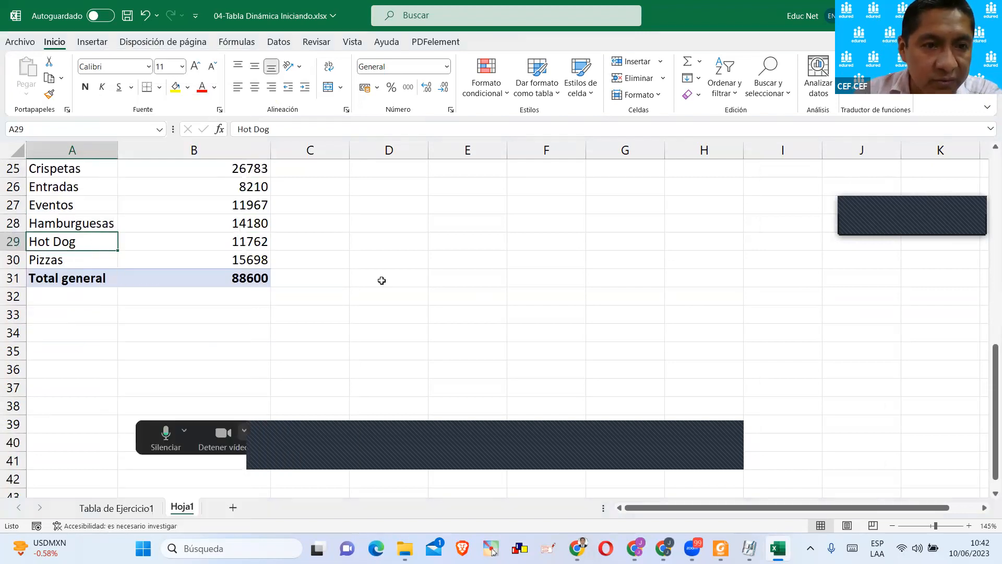
Copy the whole TablaClásica including its AÑO filter, A12:B21, and paste it at A34.
scroll(381, 280, "up", 5)
left_click_drag(92, 204, 256, 372)
key("ctrl+c")
scroll(172, 349, "down", 5)
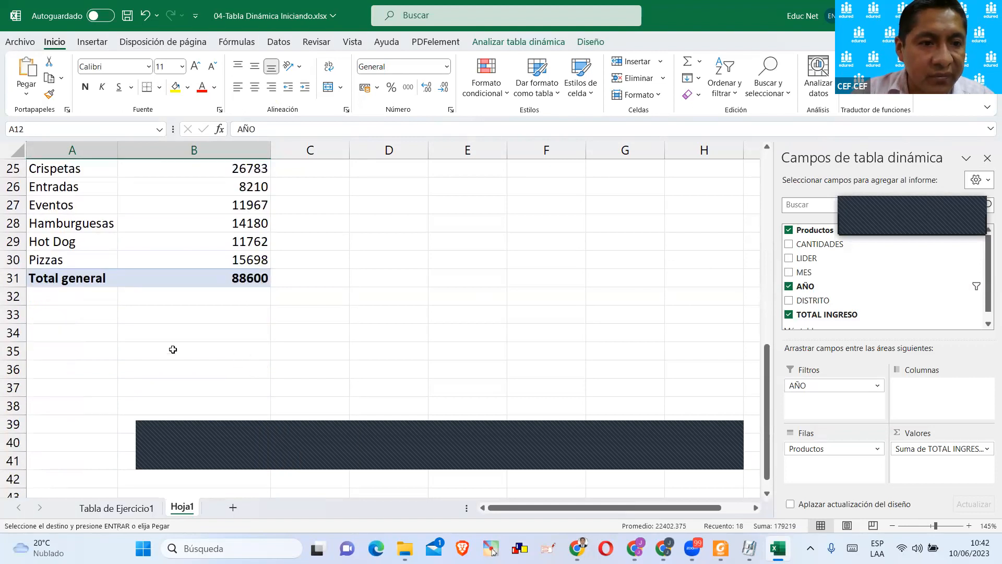
left_click(68, 337)
key("ctrl+v")
scroll(194, 296, "down", 2)
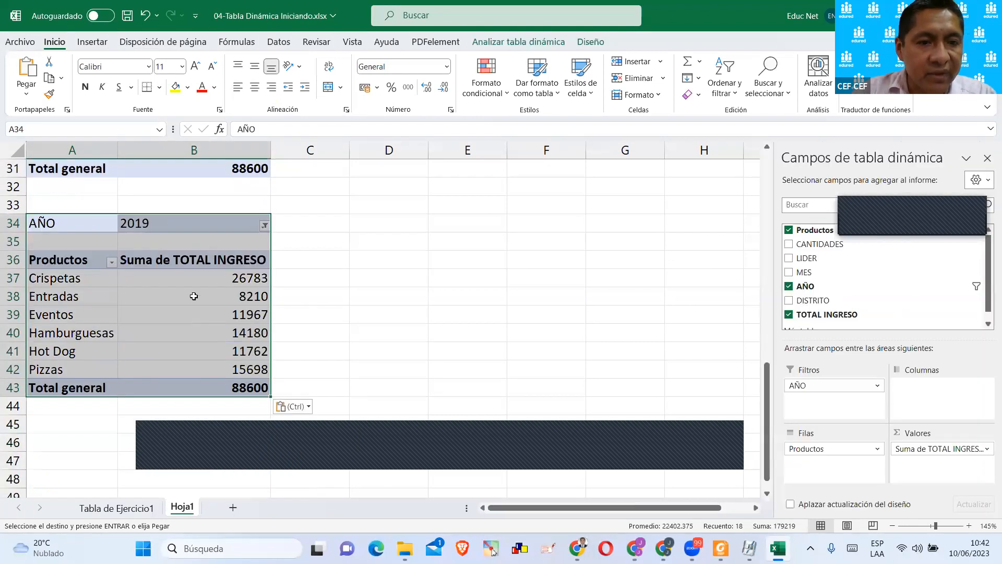
Inspect the AÑO filter and the body cells of the pasted copy at A34:B43.
left_click(194, 296)
left_click(162, 227)
left_click(161, 280)
left_click(188, 313)
scroll(83, 243, "up", 1)
left_click_drag(48, 274, 220, 391)
left_click(204, 351)
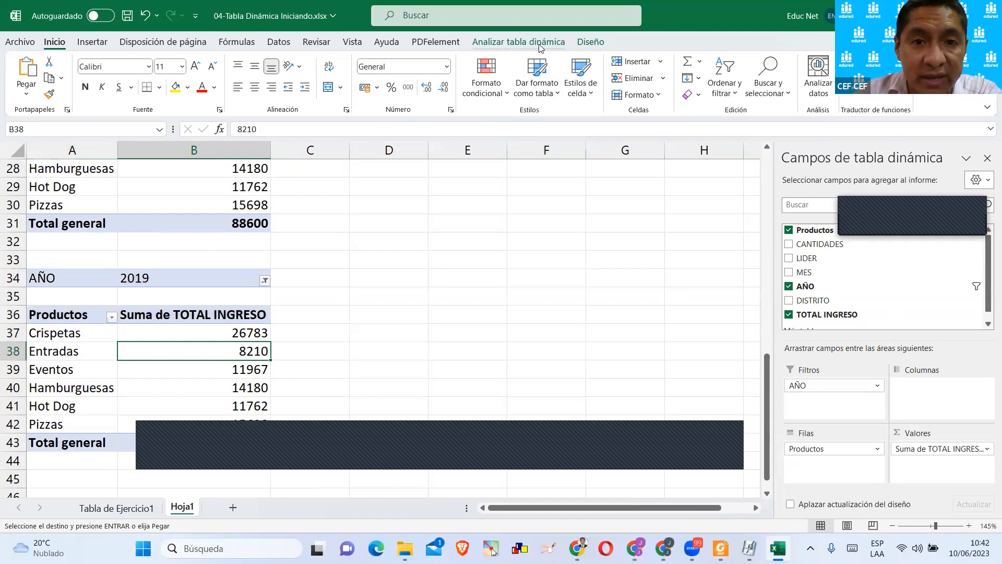
Rename the pivot table copied at A34 as ReporxAños and check that name.
left_click(522, 41)
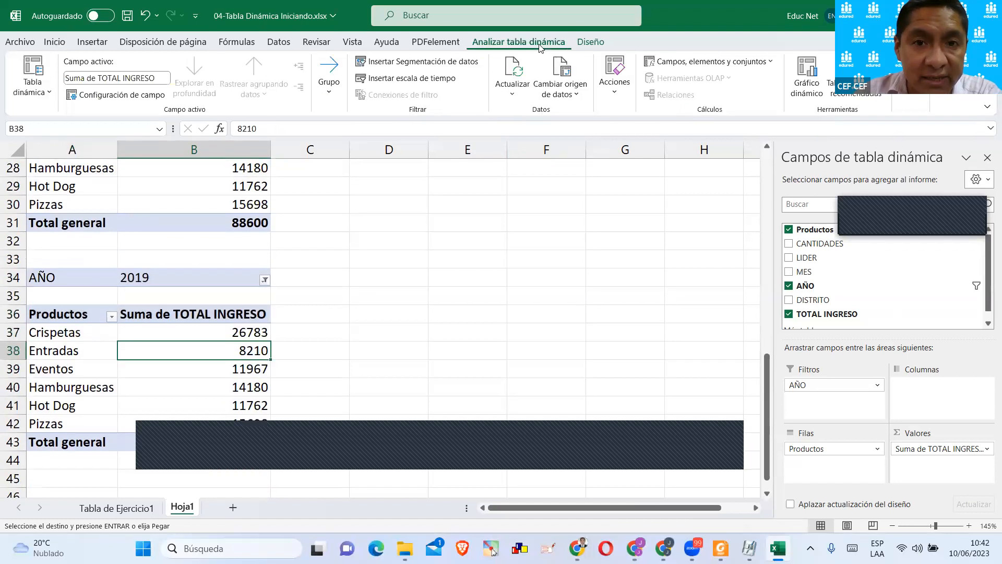
left_click(44, 94)
left_click(50, 140)
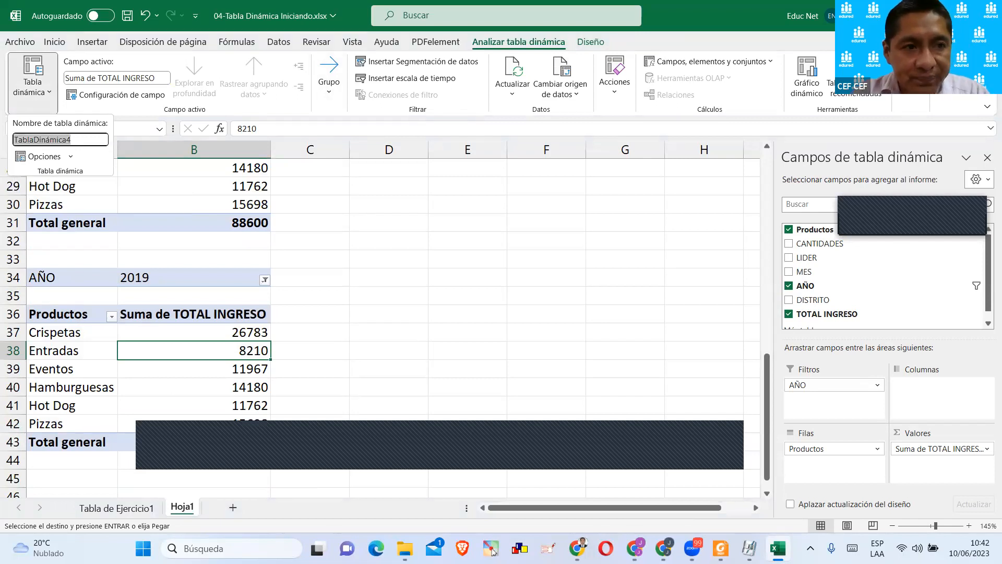
type("ReporxAño")
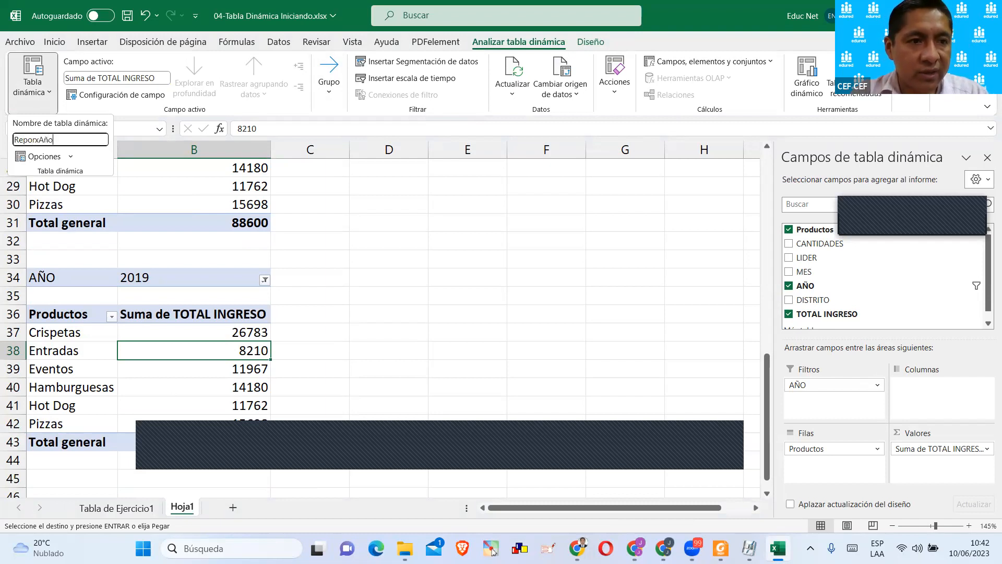
type("s")
key("Return")
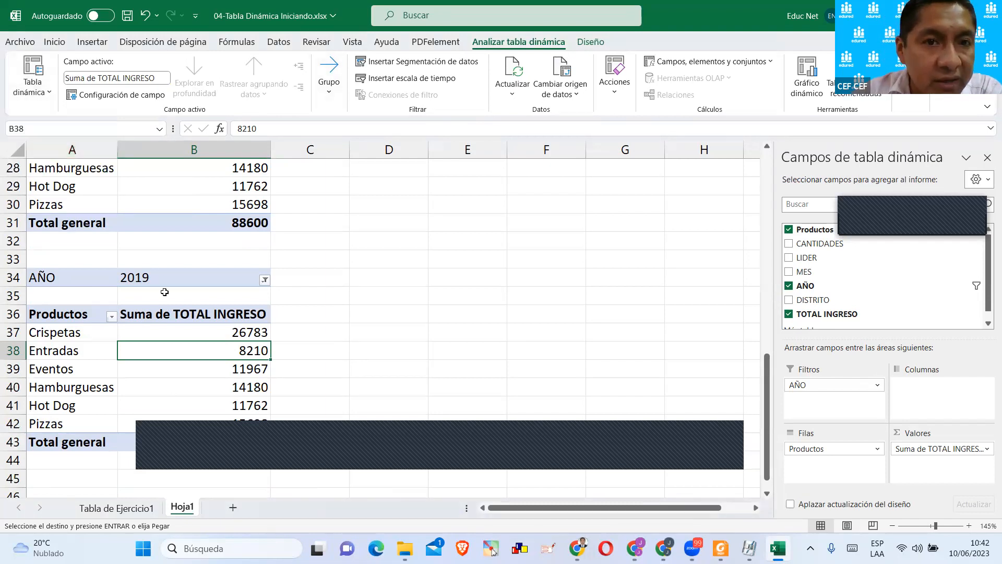
left_click(32, 89)
left_click(40, 141)
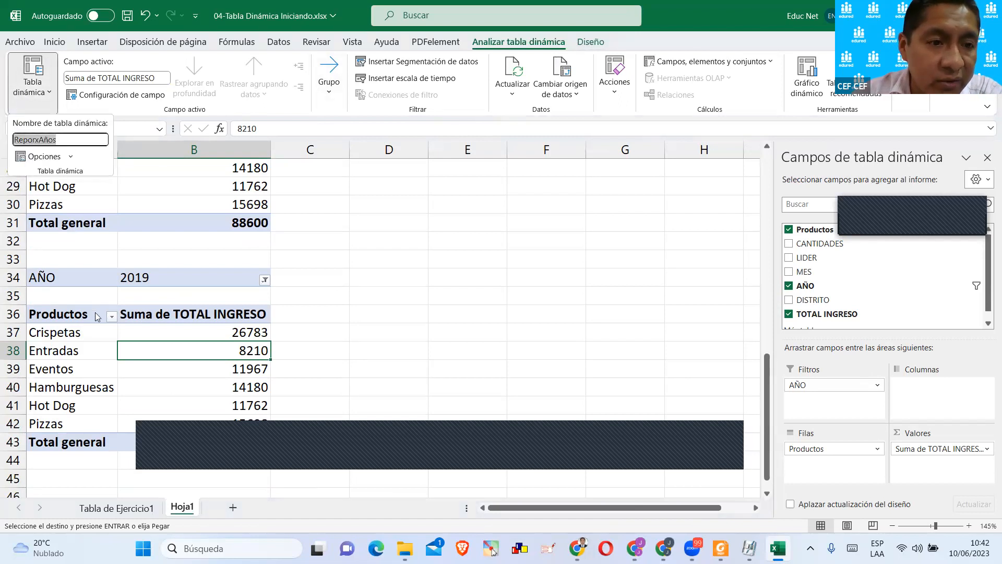
key("Escape")
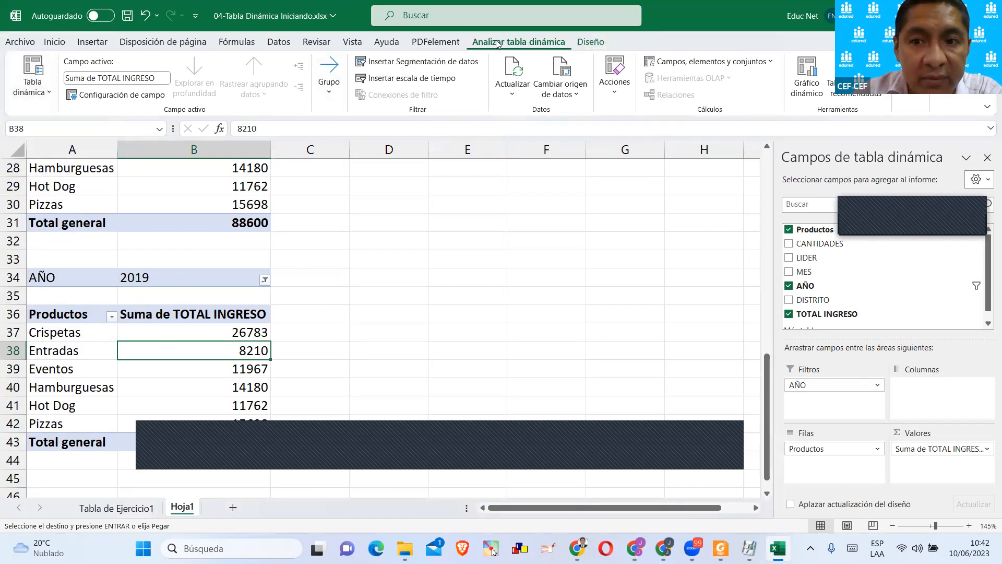
Apply the blue Medio style with a solid header, from that group's second row, to the ReporxAños pivot table.
left_click(582, 46)
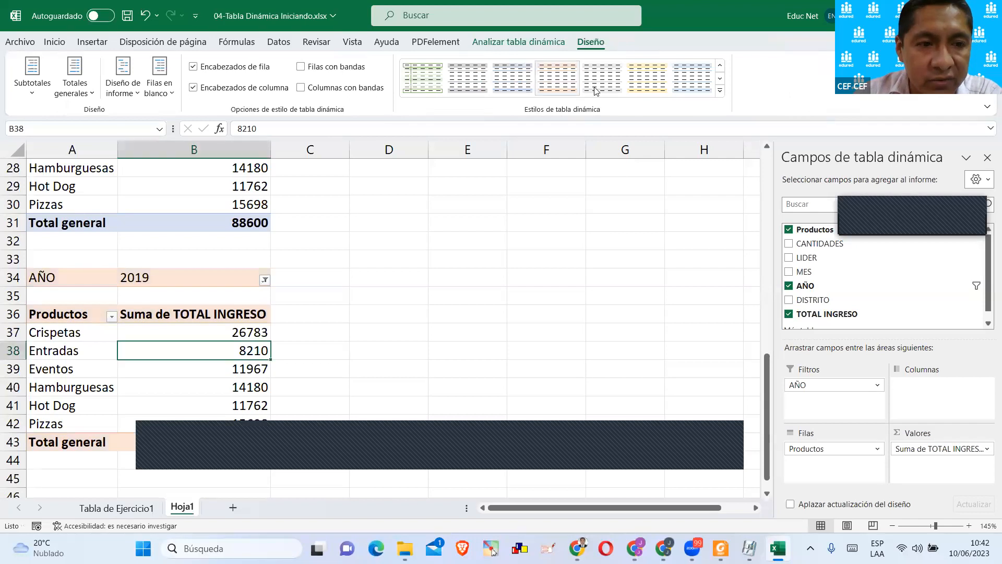
left_click(647, 78)
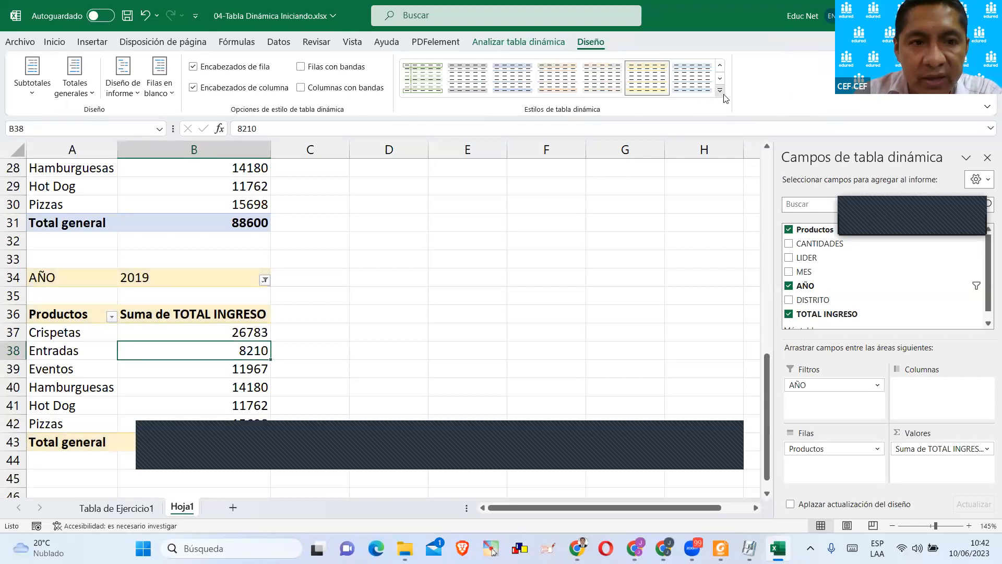
left_click(723, 94)
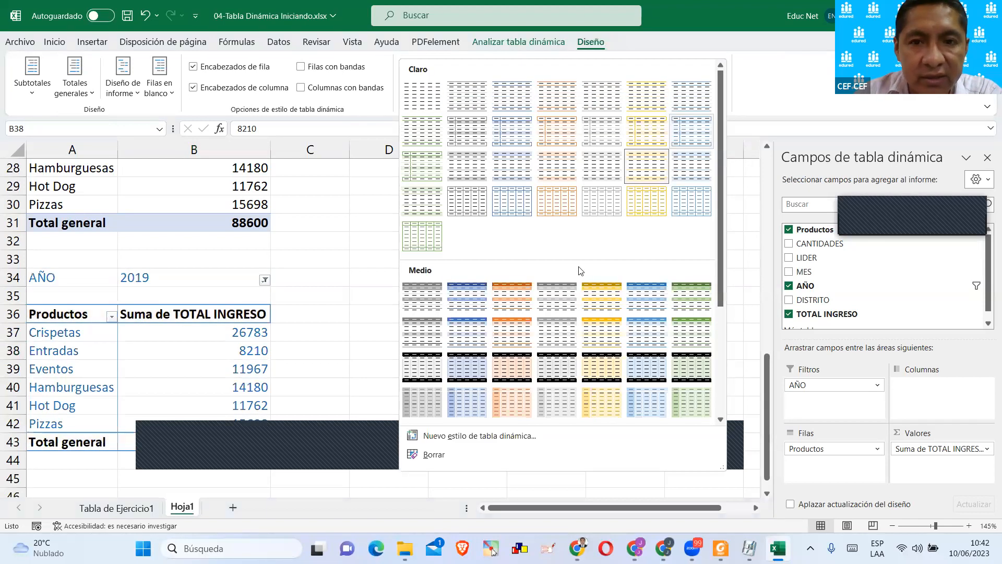
left_click(475, 328)
scroll(344, 308, "down", 1)
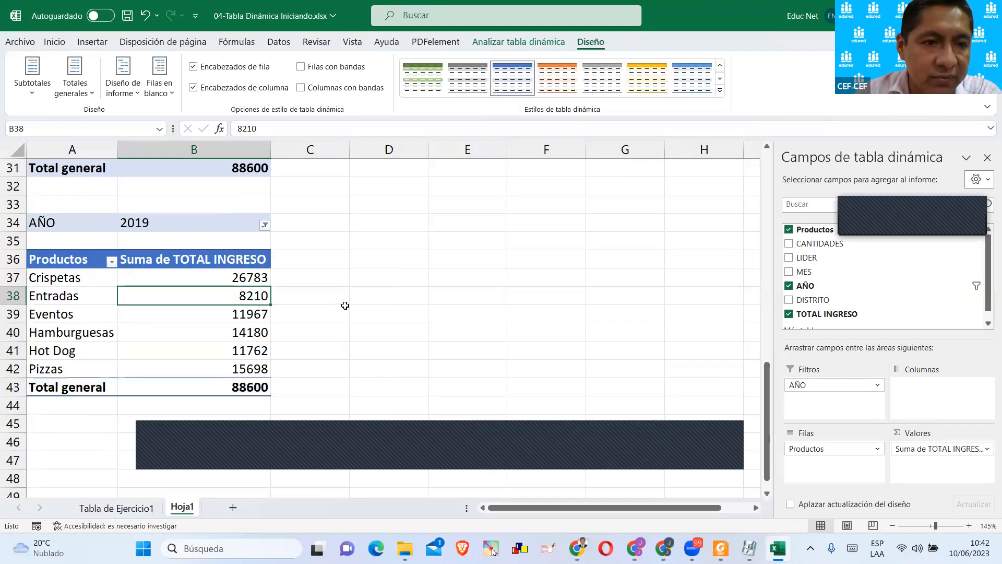
Inspect the cells of the plain copy at A24:B31 for available pivot table options.
scroll(345, 307, "up", 2)
left_click(200, 258)
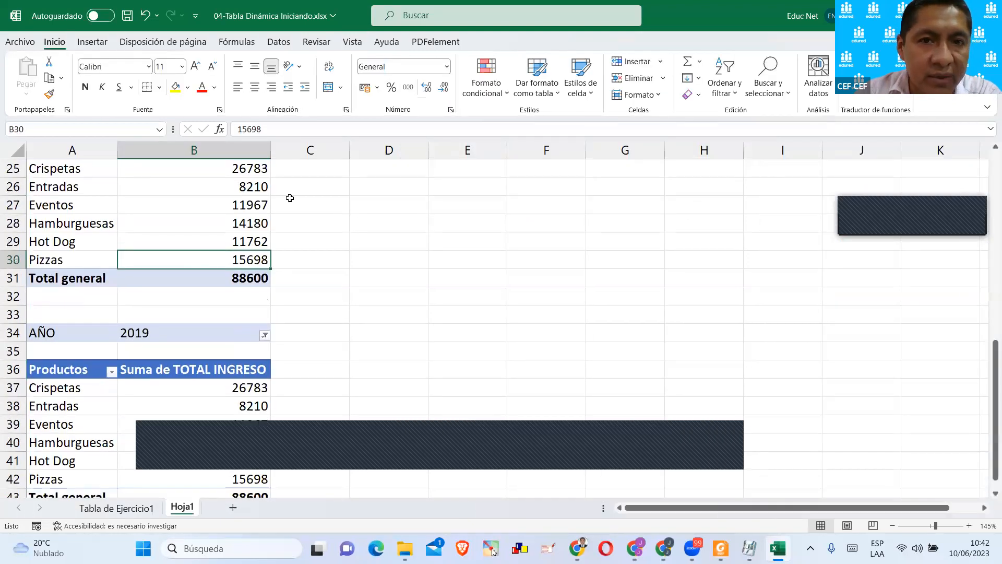
left_click(179, 283)
scroll(179, 283, "up", 2)
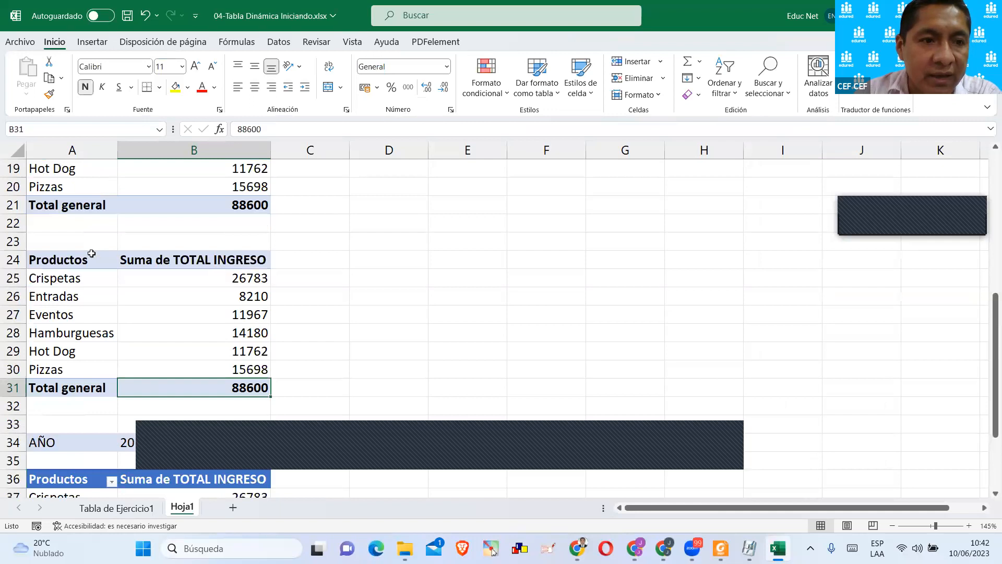
left_click(75, 256)
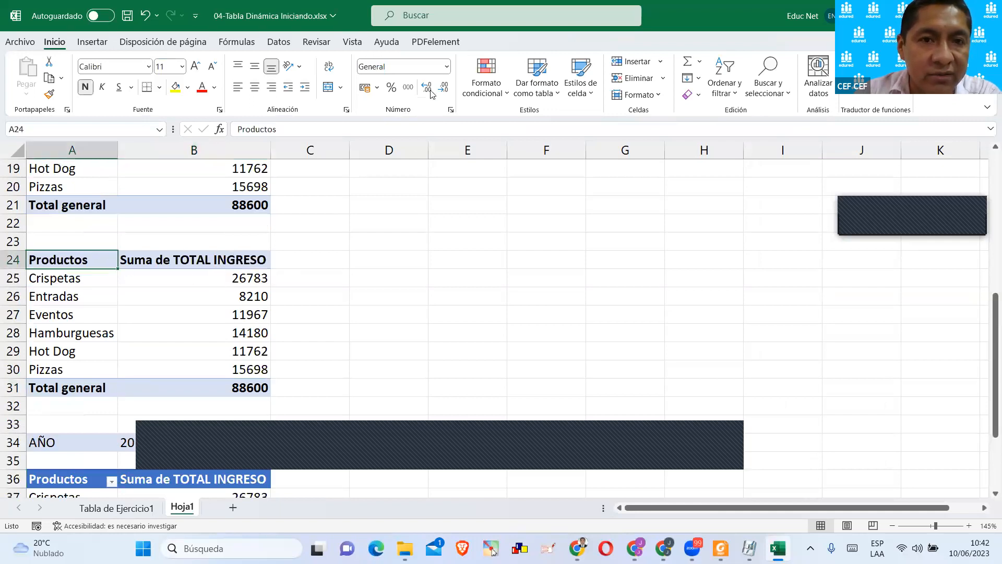
left_click(104, 313)
Clear all contents and formatting from the plain copy in A24:B31.
left_click_drag(245, 387, 67, 260)
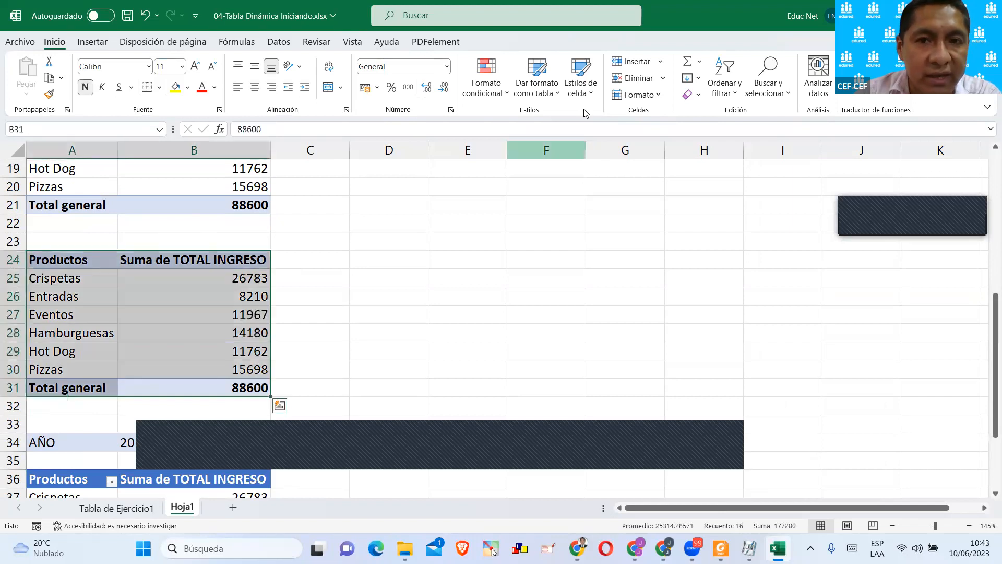
left_click(694, 95)
left_click(697, 118)
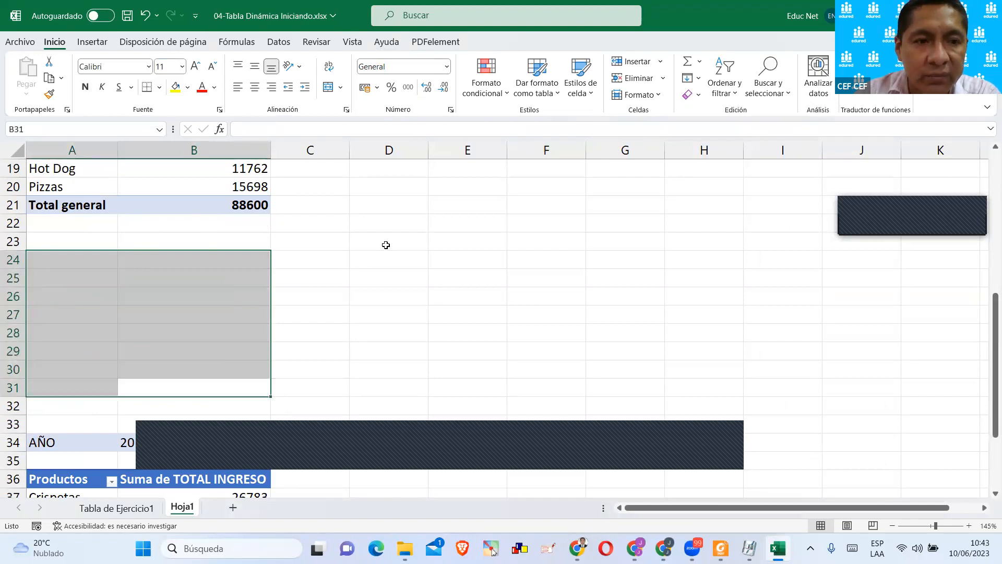
left_click(329, 288)
Apply the orange Medio style from that group's first row to the TablaClásica pivot table.
scroll(329, 289, "down", 1)
scroll(237, 261, "up", 3)
left_click(207, 253)
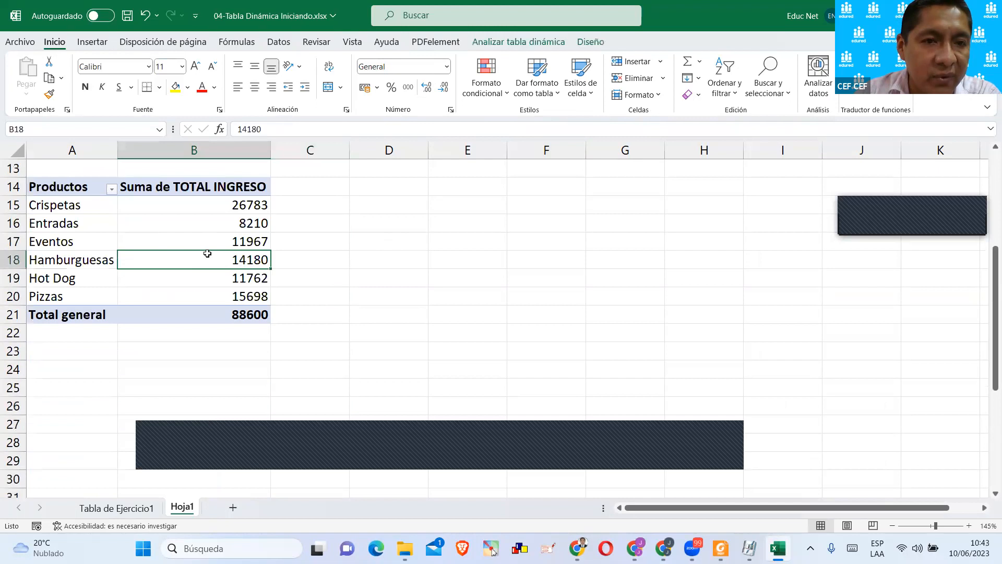
left_click(586, 44)
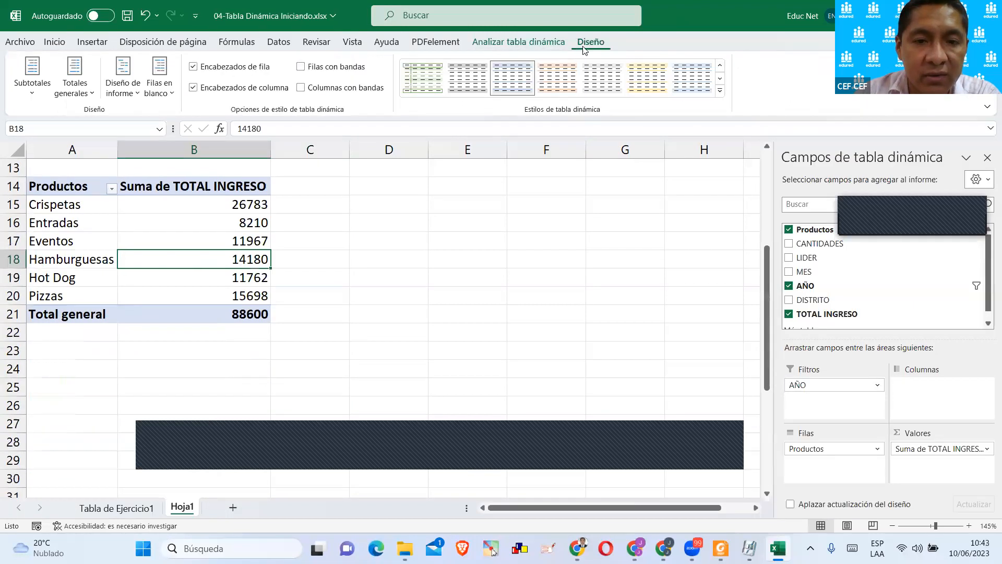
left_click(719, 90)
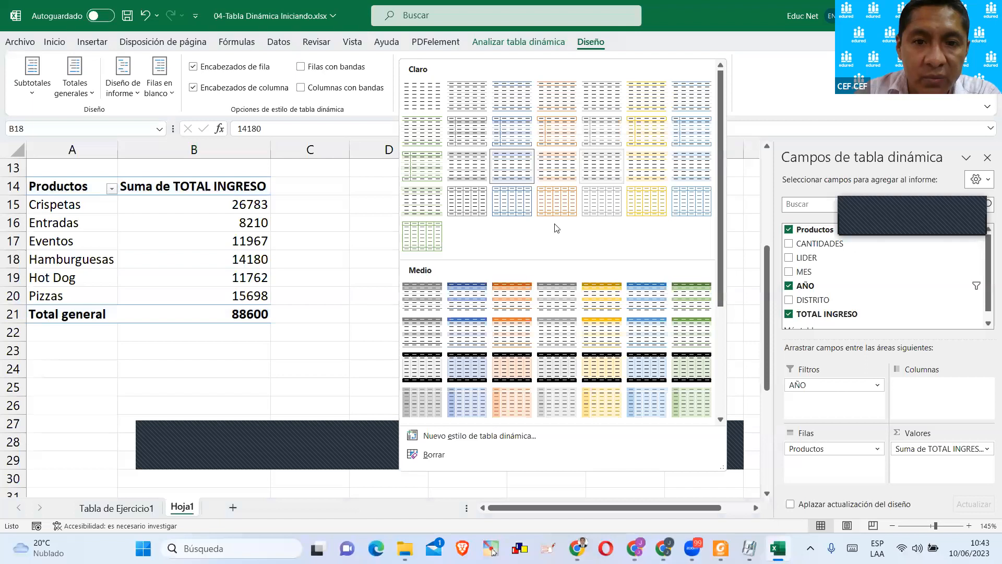
left_click(512, 296)
left_click(391, 277)
Remove the AÑO field from the filters of the ReporxAños pivot table.
scroll(329, 300, "up", 4)
scroll(329, 300, "down", 10)
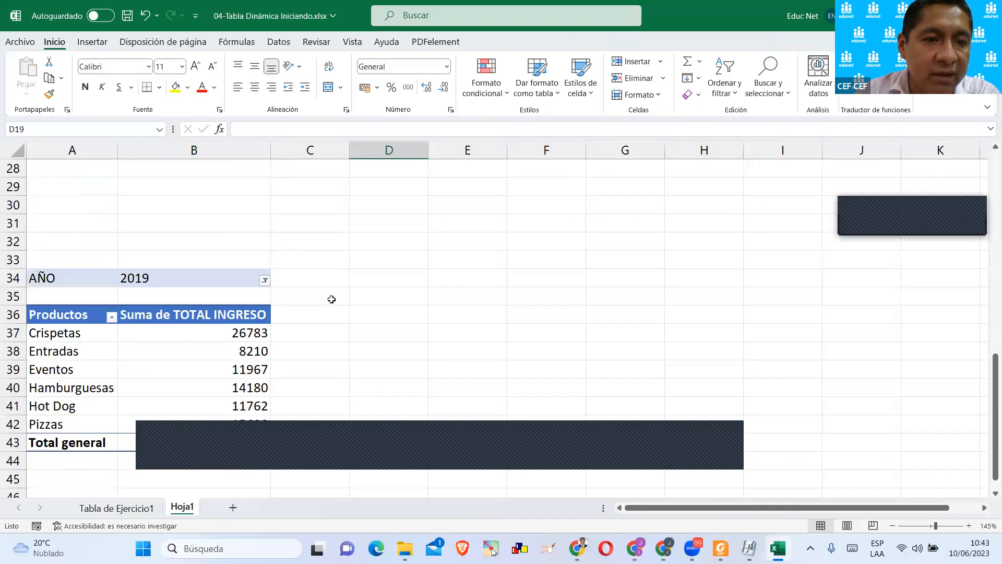
scroll(458, 262, "down", 1)
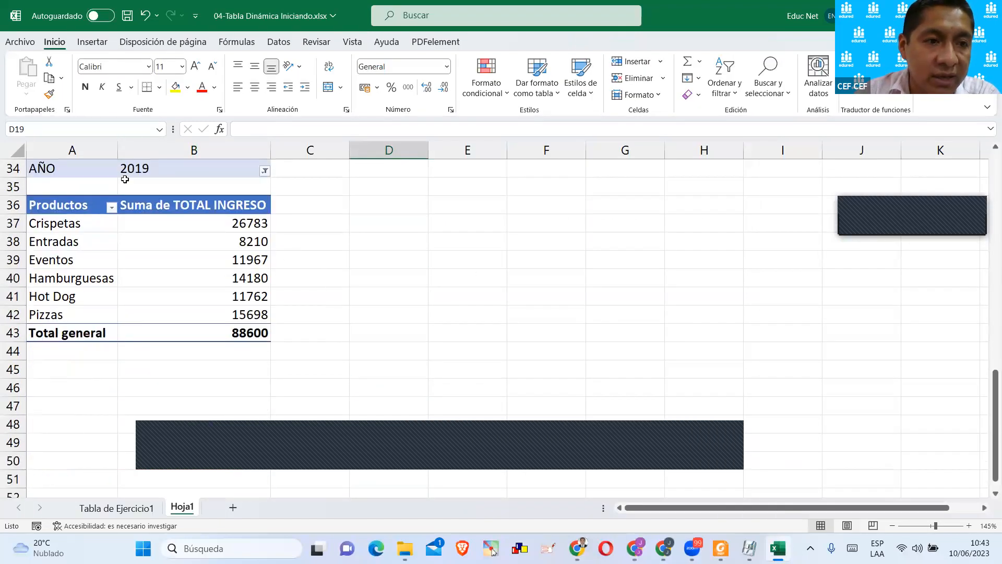
left_click(131, 216)
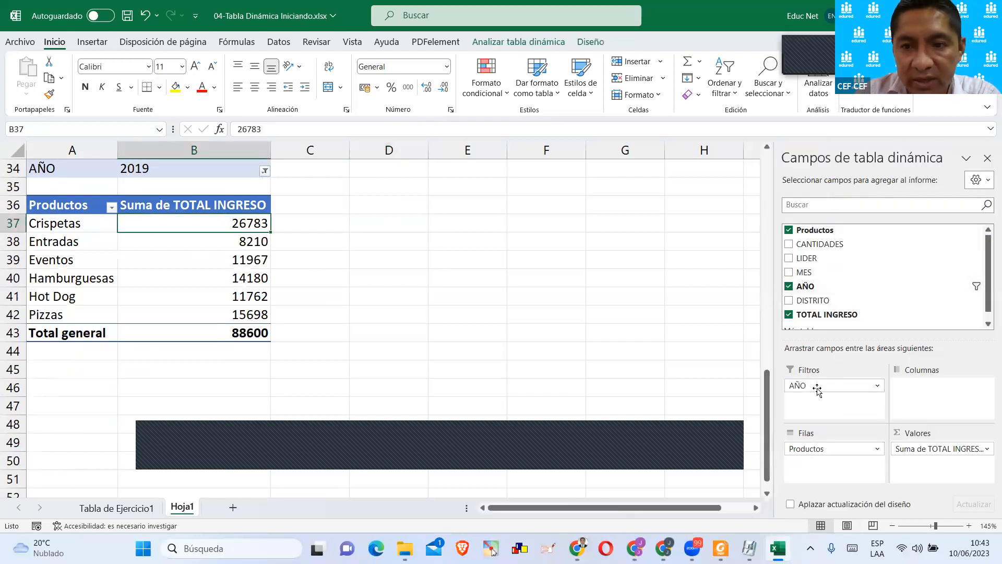
left_click_drag(800, 385, 645, 314)
left_click(476, 277)
left_click(418, 431)
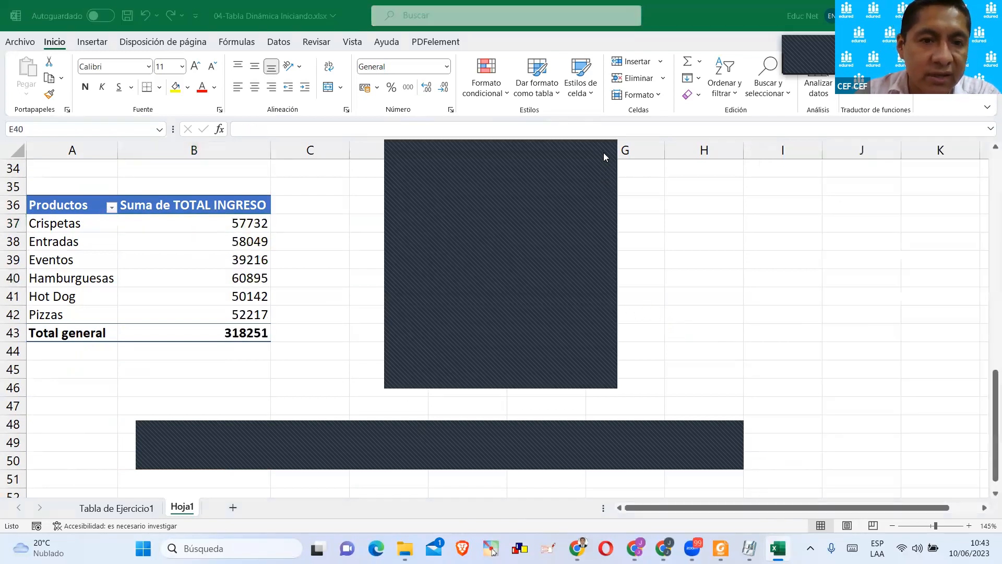
left_click(604, 157)
left_click(223, 257)
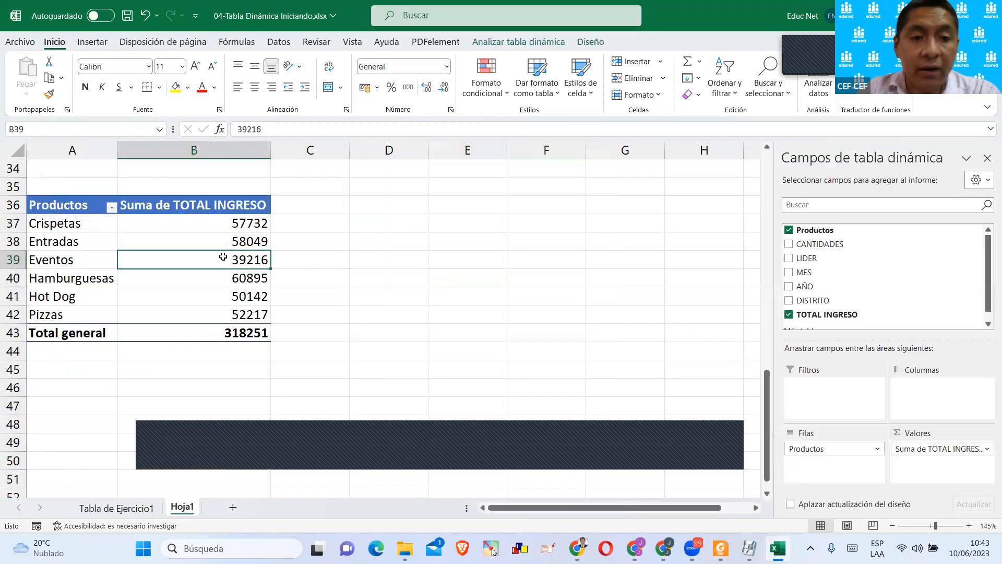
left_click(140, 259)
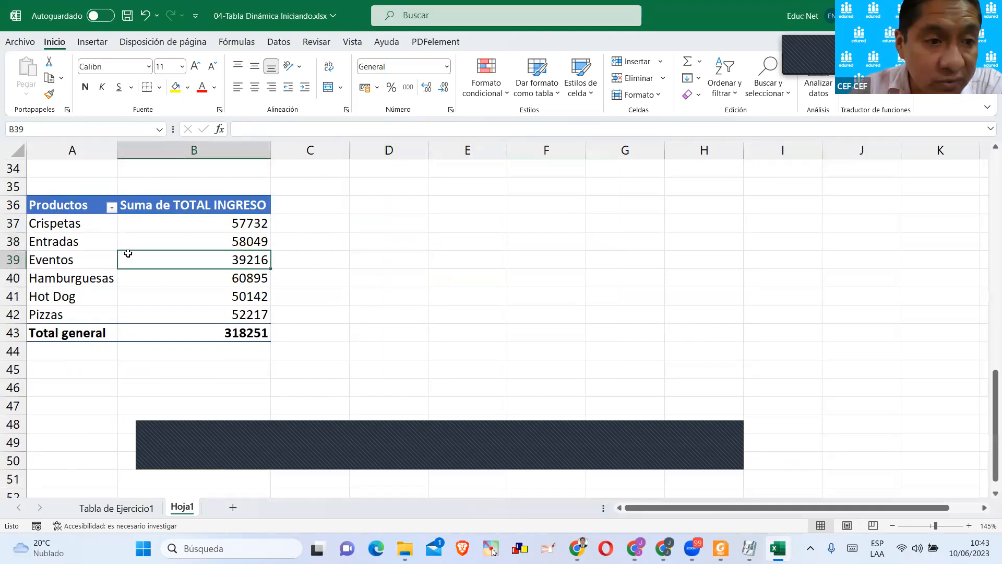
Insert a Circular 3D pivot chart from the ReporxAños table and place it just beside the table, over columns C to G.
left_click(156, 226)
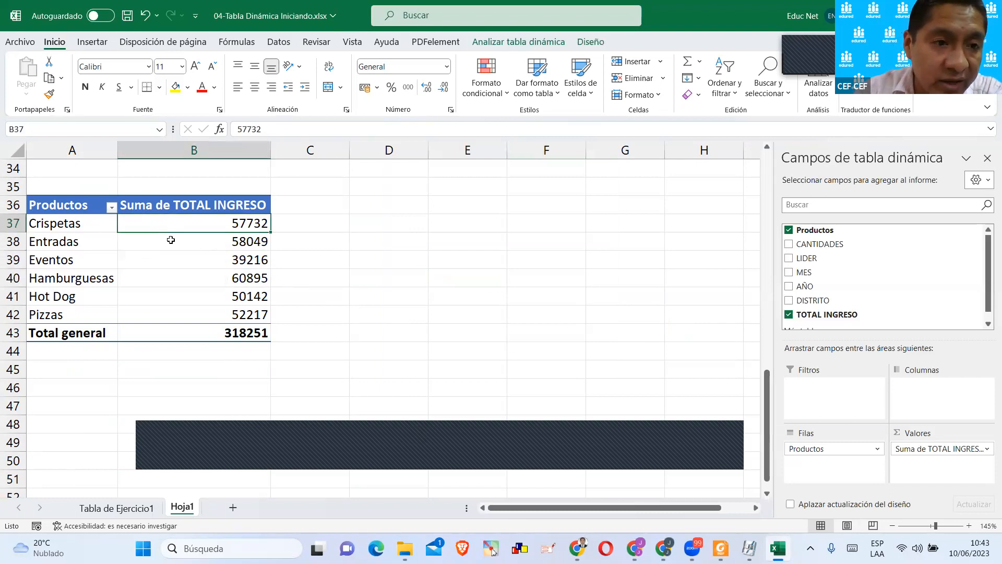
left_click(94, 43)
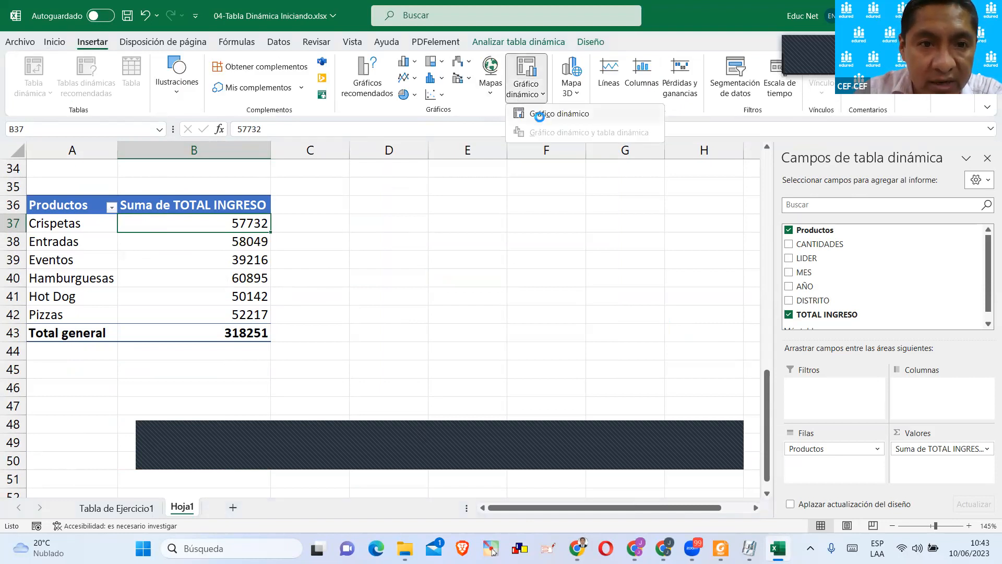
left_click(539, 116)
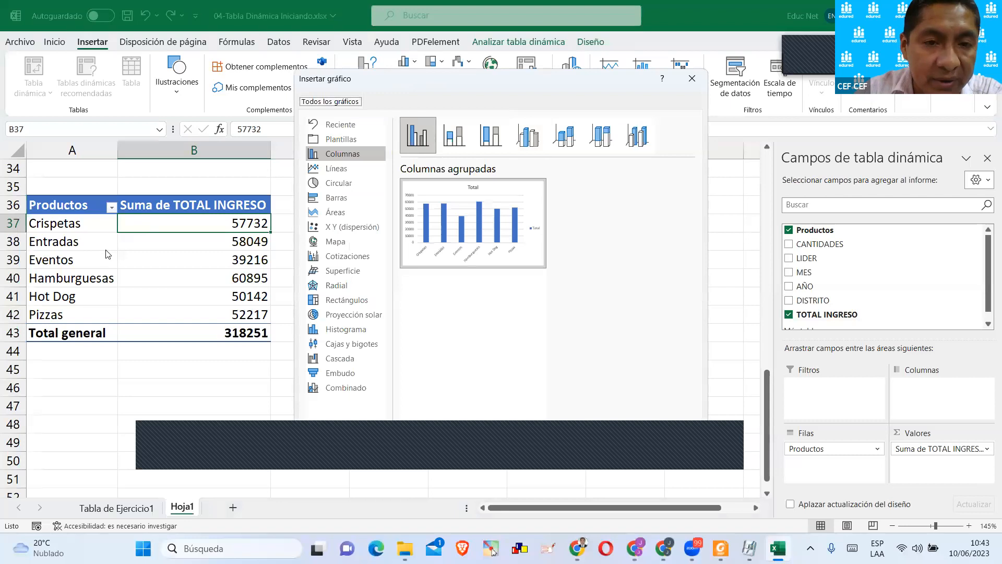
left_click(334, 185)
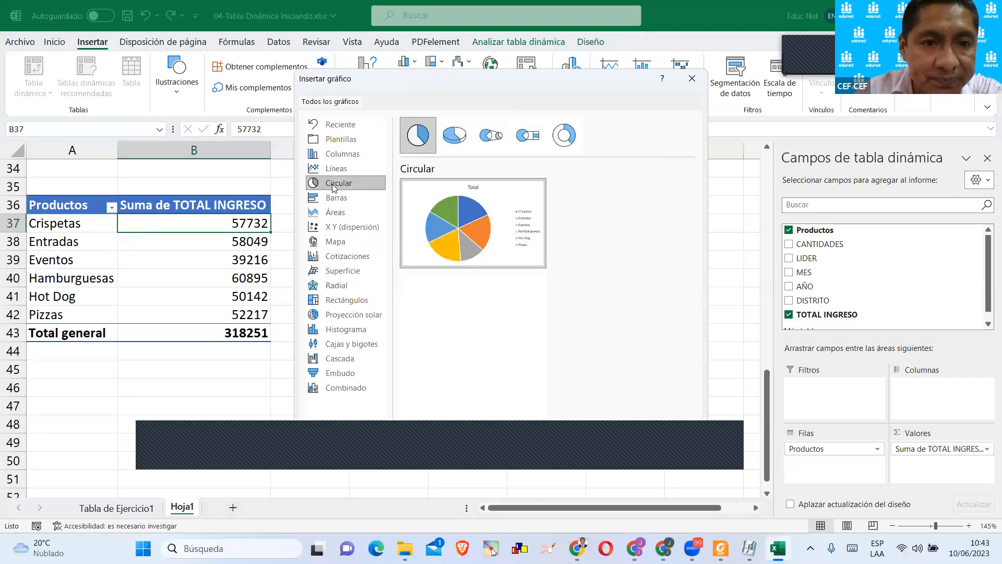
left_click(450, 146)
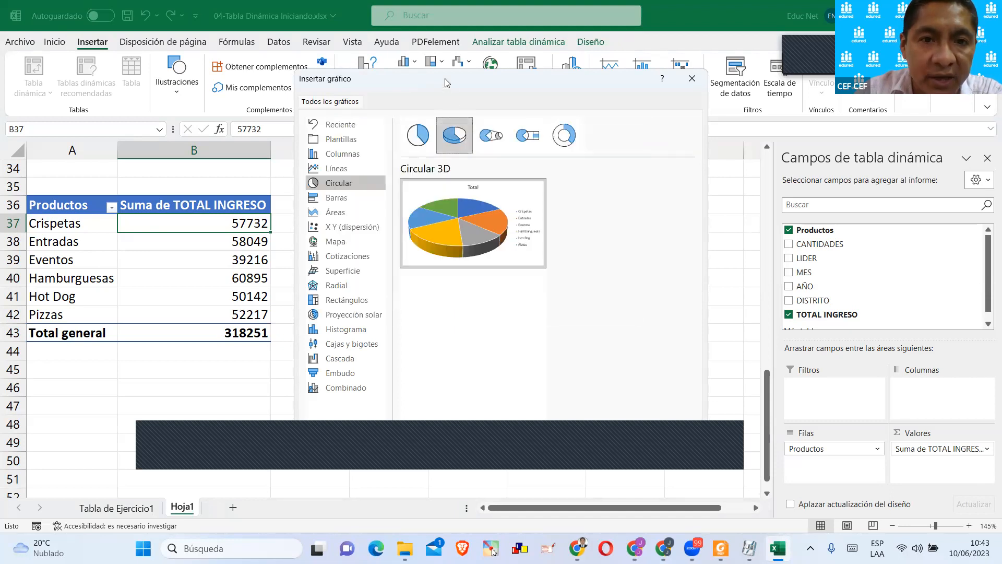
left_click_drag(444, 83, 366, 52)
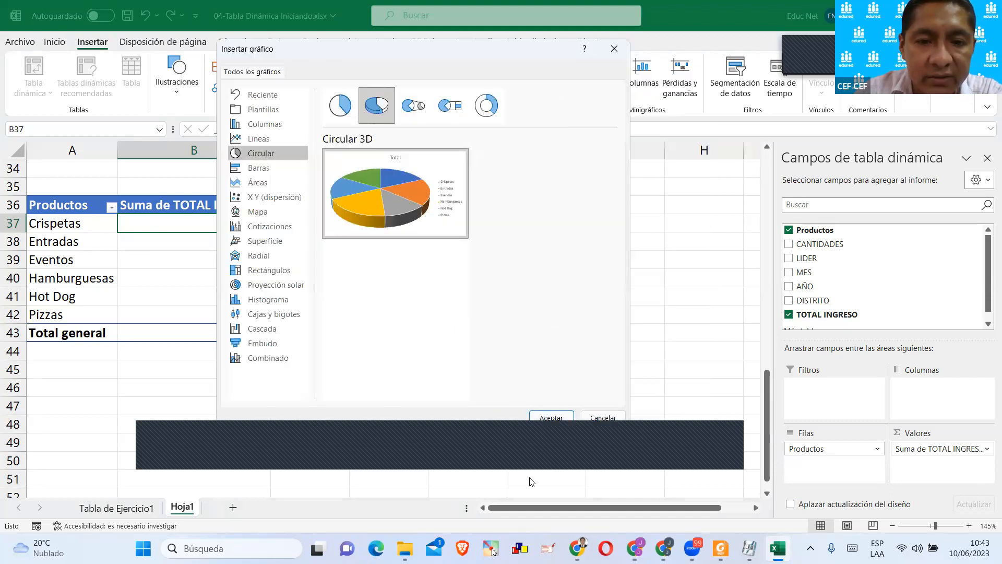
left_click(548, 419)
left_click_drag(165, 190, 359, 171)
left_click(693, 275)
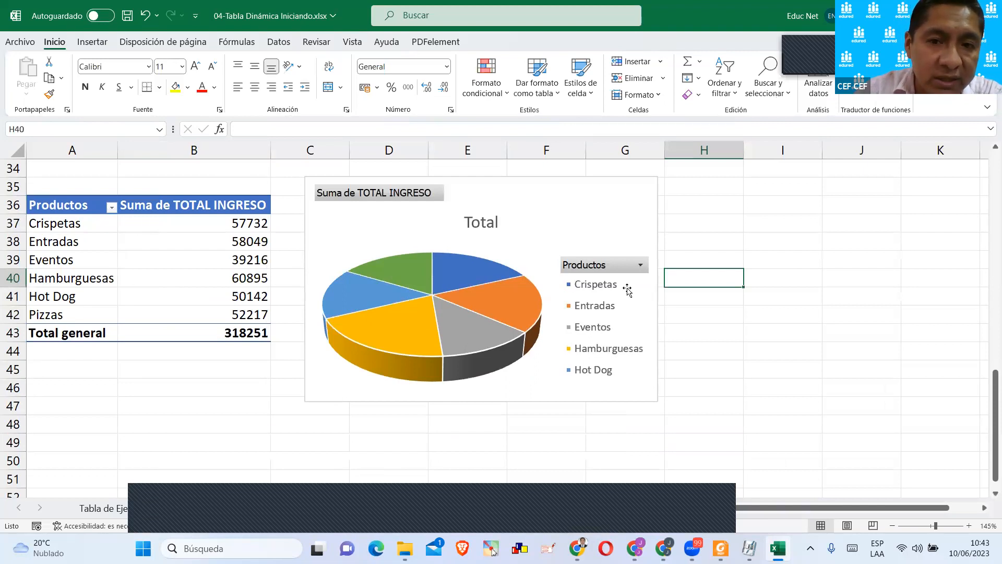
Filter out Crispetas using the pie chart's Productos field filter.
left_click(642, 268)
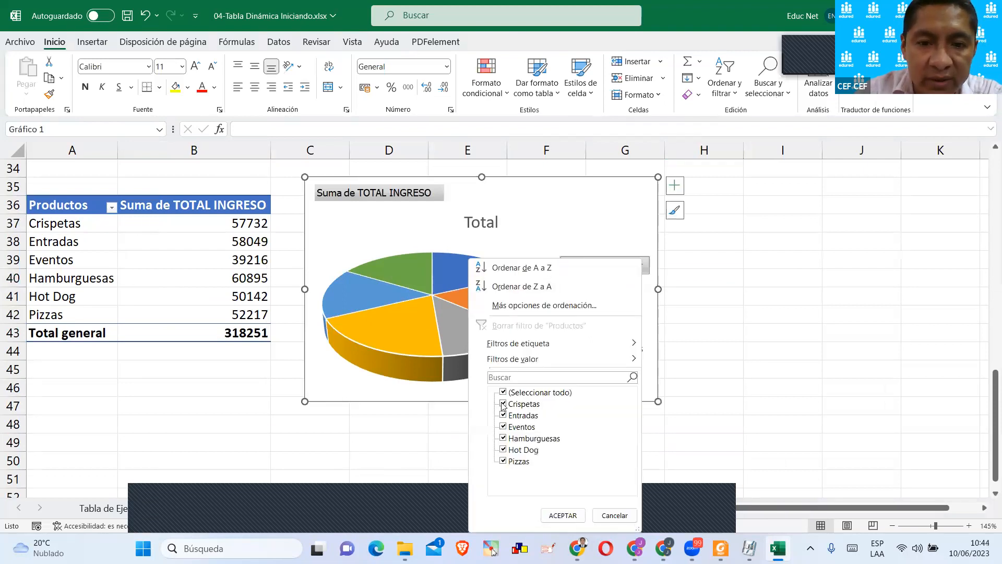
left_click(503, 404)
left_click(563, 515)
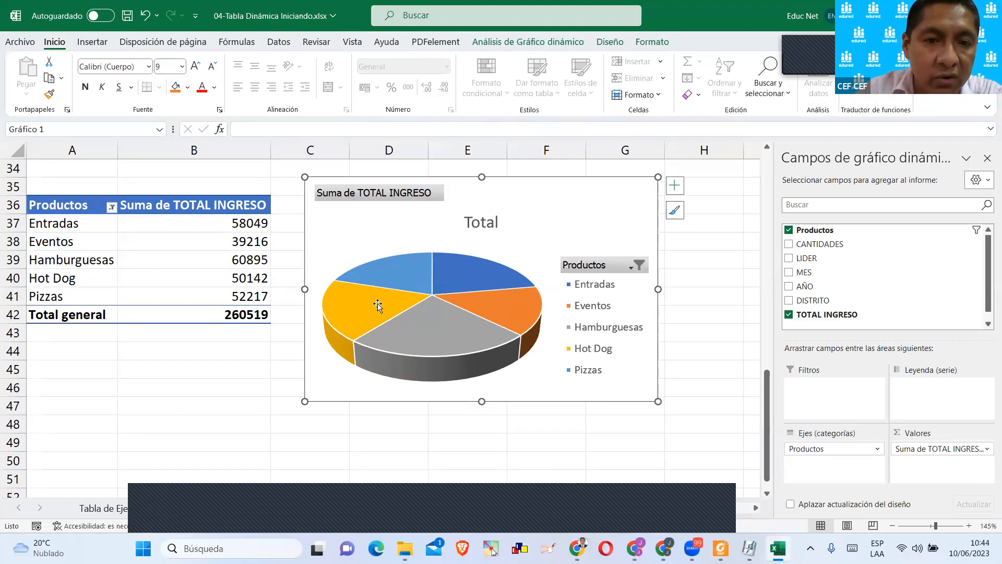
Add data labels to the 3D pie chart that show both the value and the percentage.
left_click(457, 267)
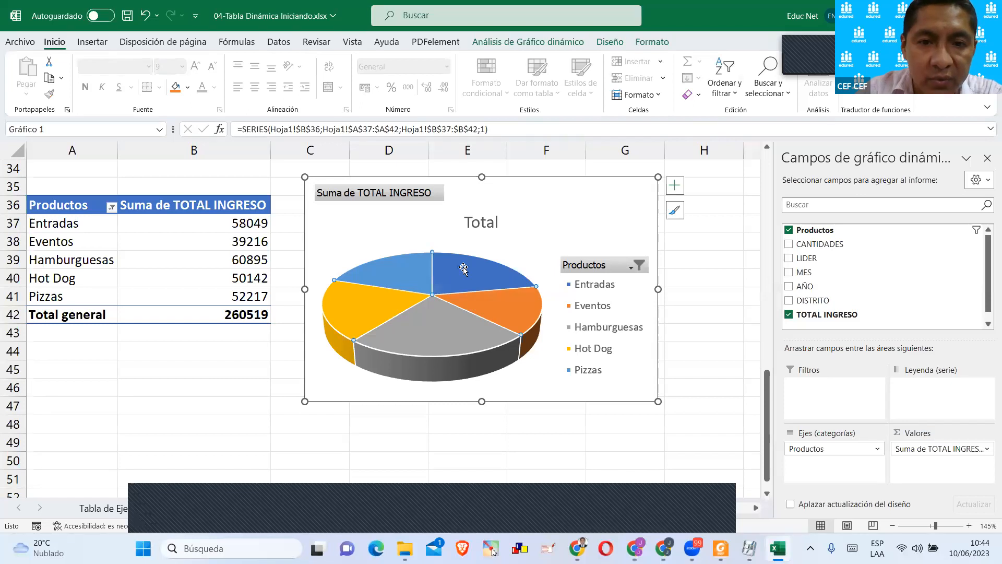
left_click(675, 185)
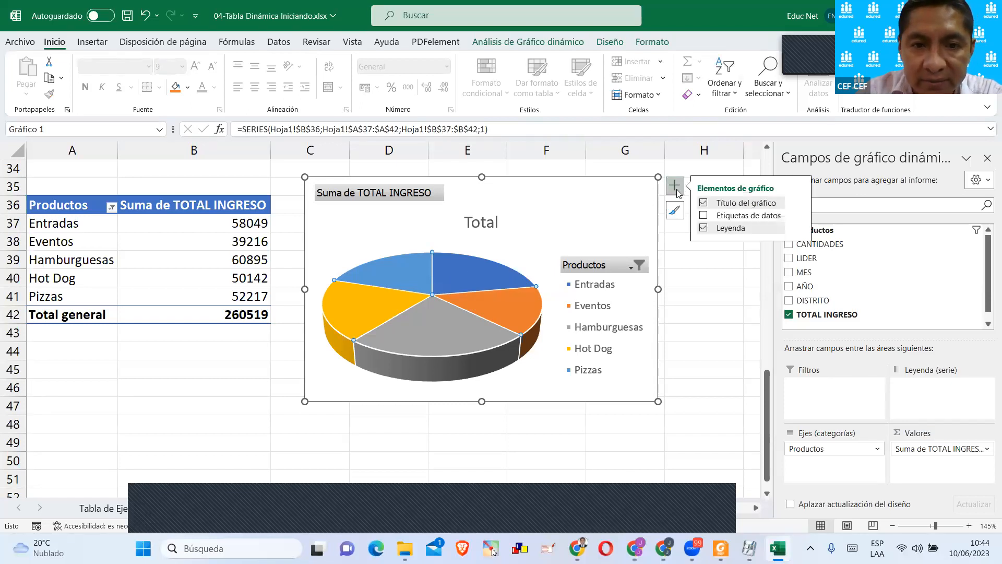
left_click(704, 216)
left_click(798, 215)
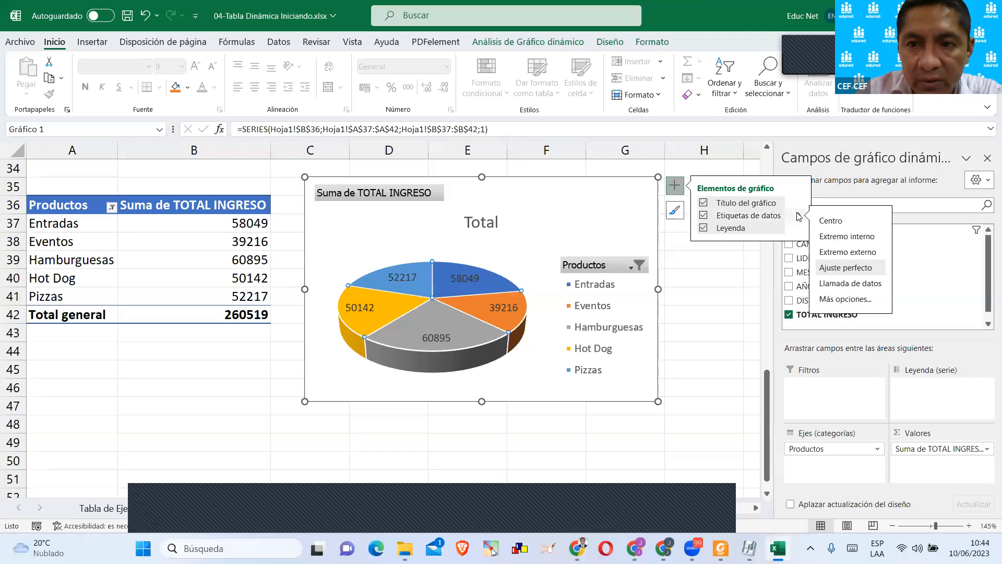
left_click(842, 299)
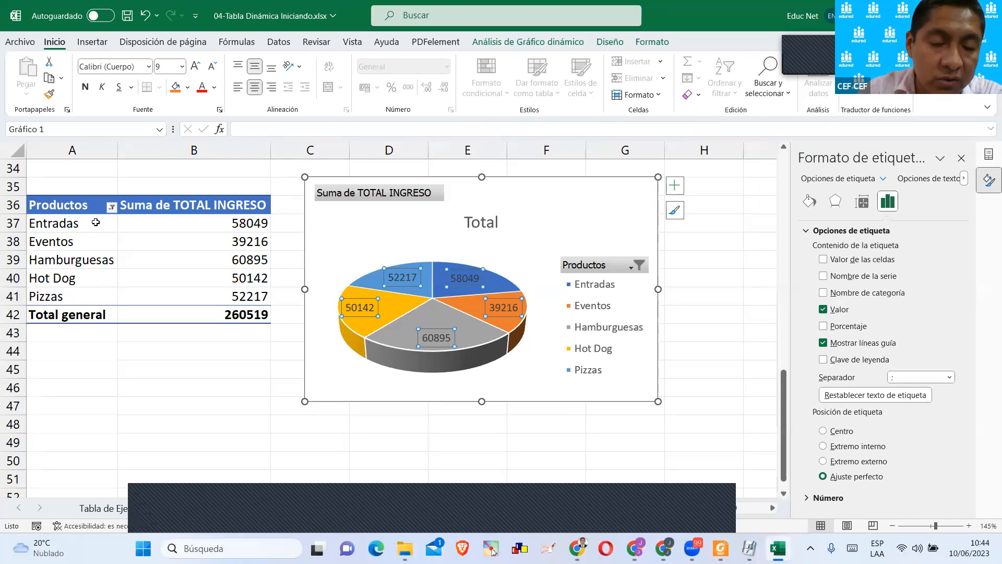
left_click(824, 327)
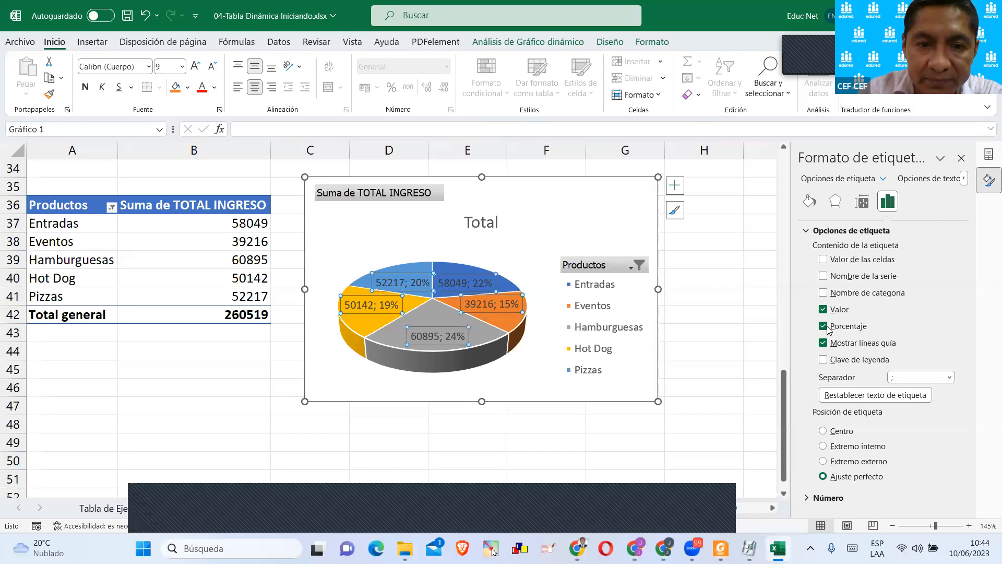
Move the five data labels outside their pie slices so that leader lines connect them.
left_click(525, 238)
left_click(472, 282)
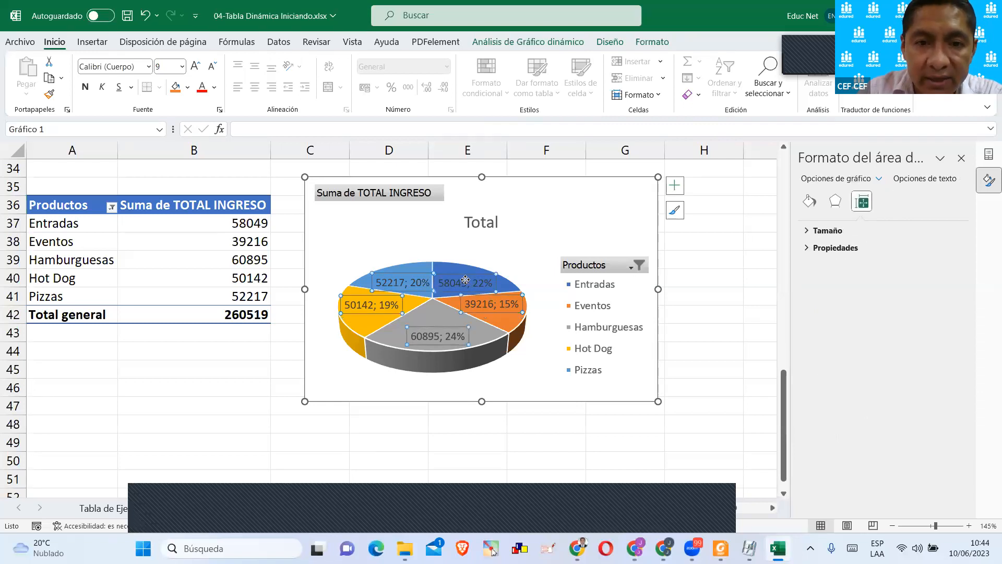
left_click(472, 282)
left_click_drag(495, 252, 519, 236)
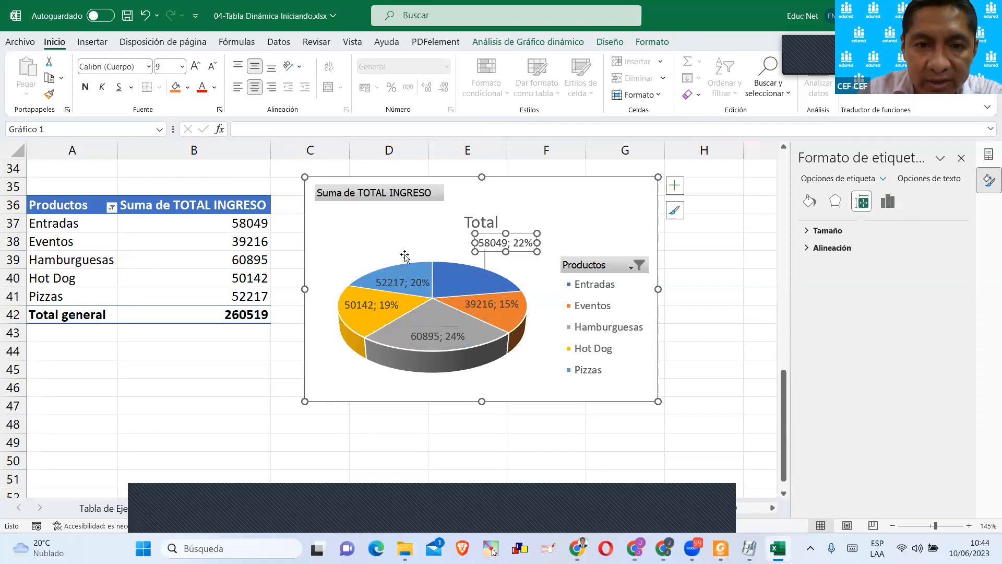
left_click_drag(393, 276, 388, 235)
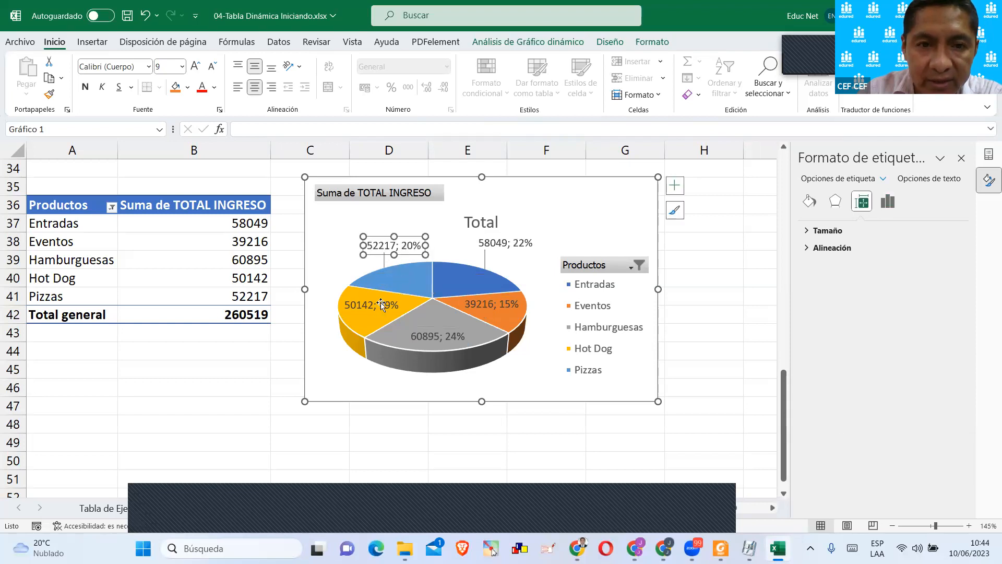
left_click_drag(351, 301, 317, 366)
left_click_drag(434, 337, 459, 389)
left_click_drag(500, 305, 549, 353)
Widen the pie chart into column H and move the Hot Dog label above its slice, beside the Pizzas label.
left_click_drag(658, 290, 682, 289)
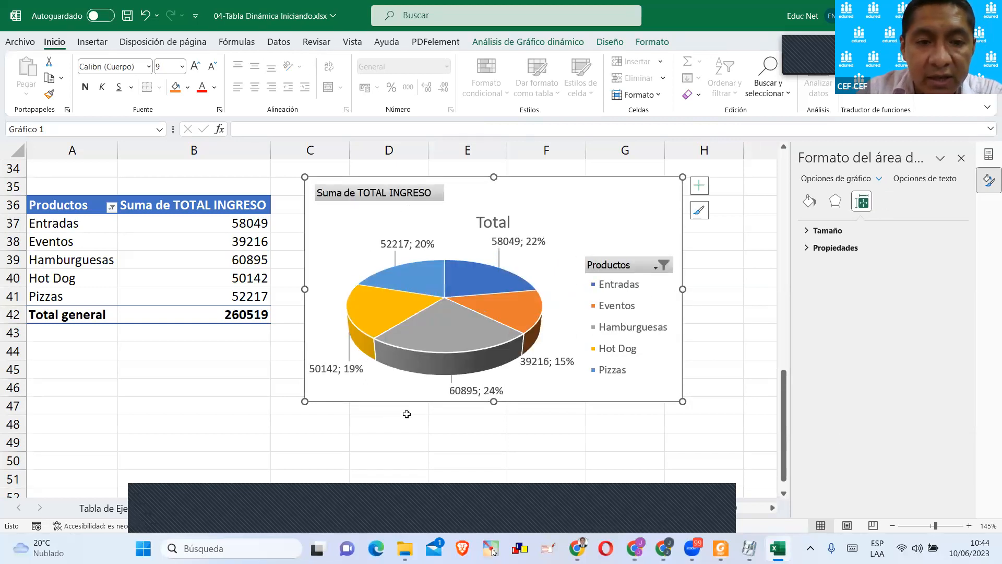
left_click(333, 368)
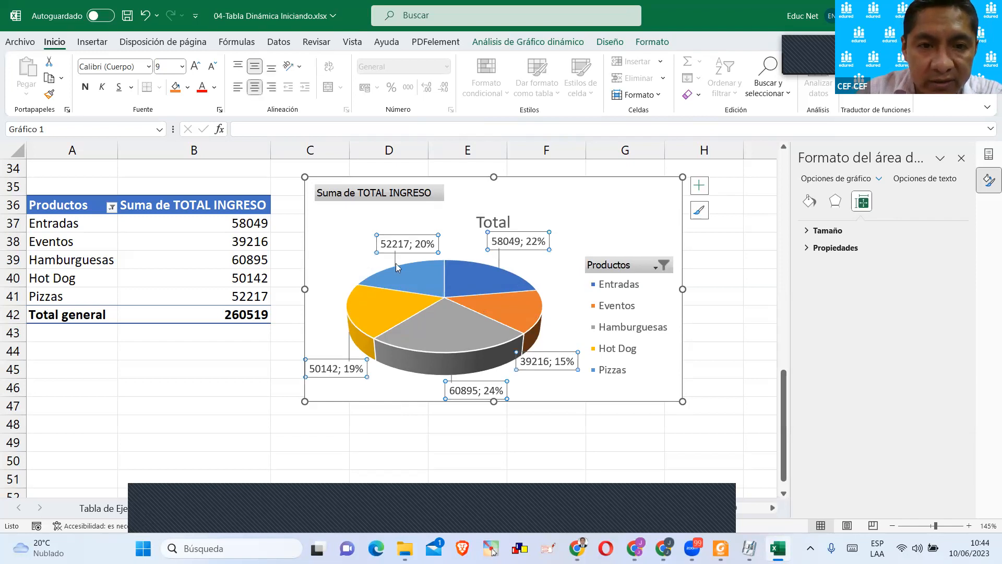
left_click(331, 357)
left_click_drag(331, 357, 335, 253)
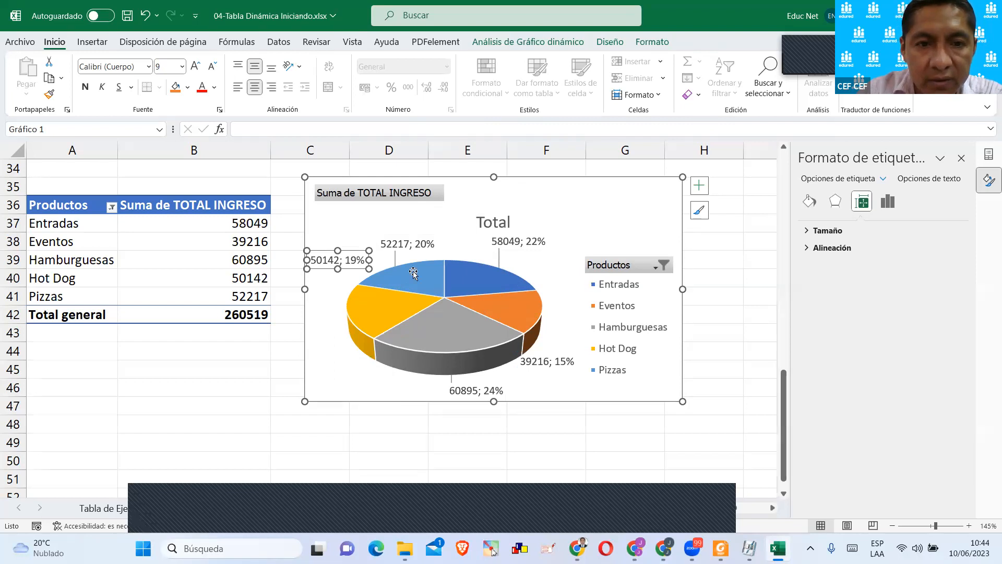
Shrink the pie's plot area slightly inside the chart.
left_click(433, 256)
left_click(329, 339)
left_click(535, 272)
left_click_drag(554, 259, 543, 269)
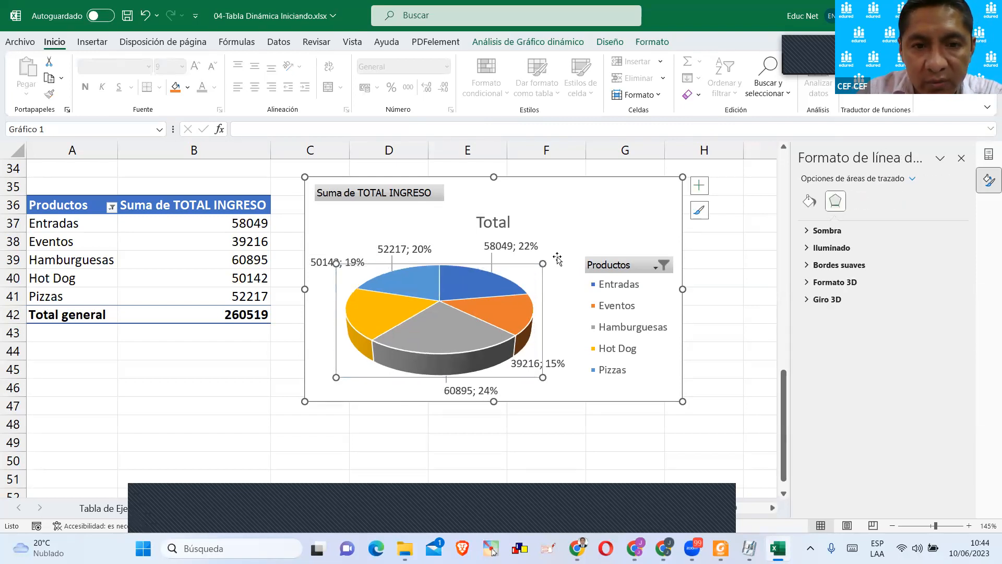
left_click(562, 232)
left_click(511, 229)
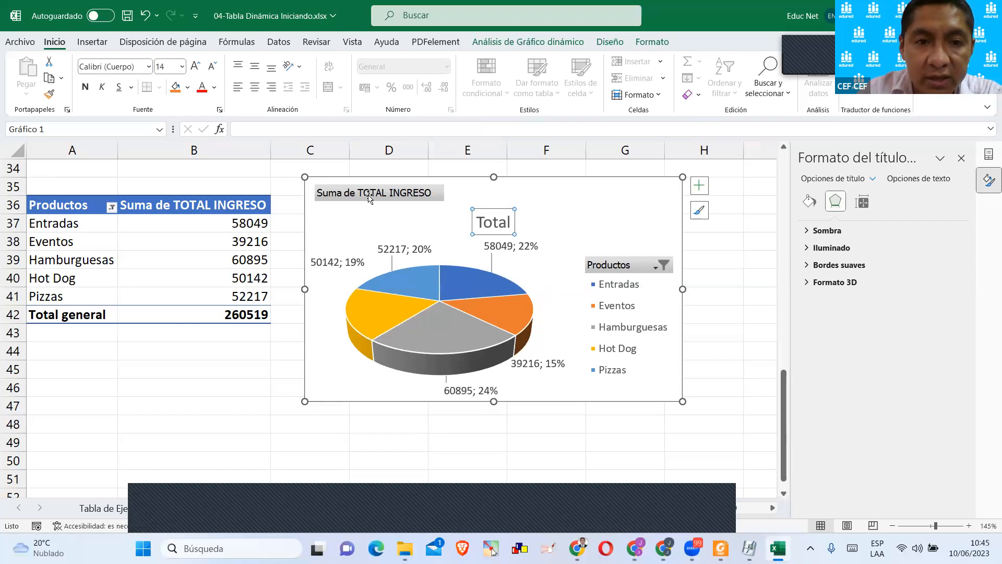
left_click(593, 226)
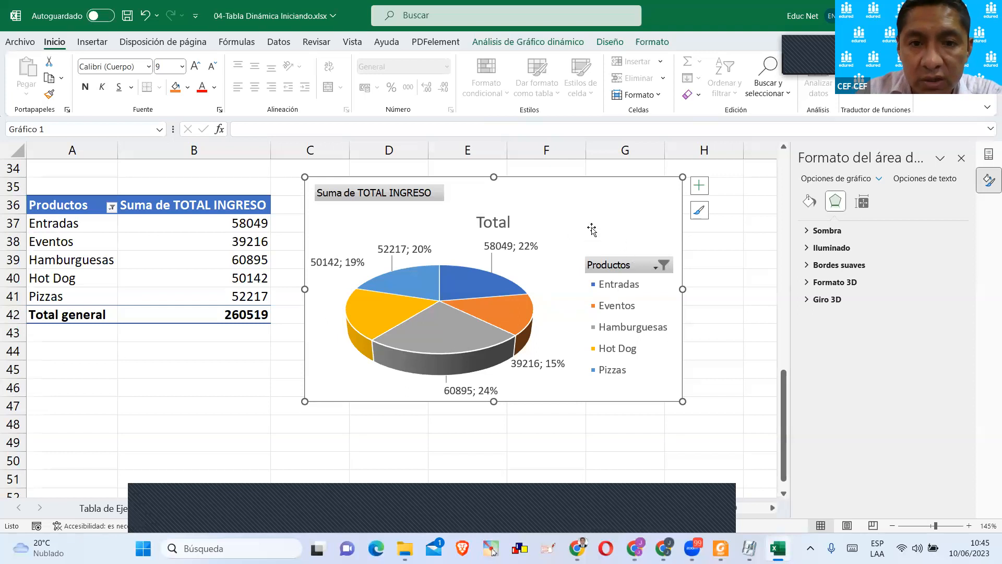
Apply the dark-background chart style, seventh in the style gallery, and lower the Hot Dog label slightly.
left_click(647, 44)
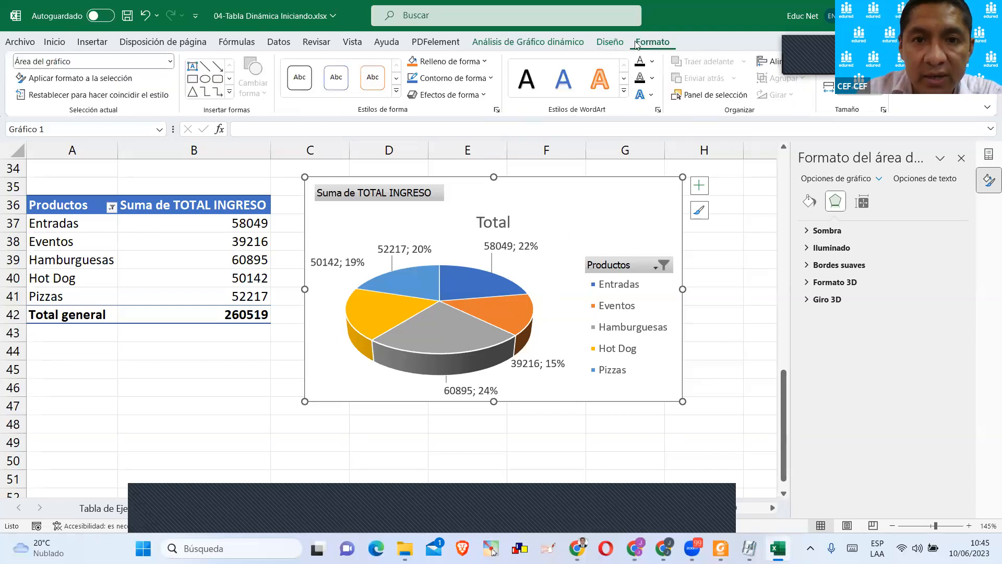
left_click(580, 42)
left_click(599, 45)
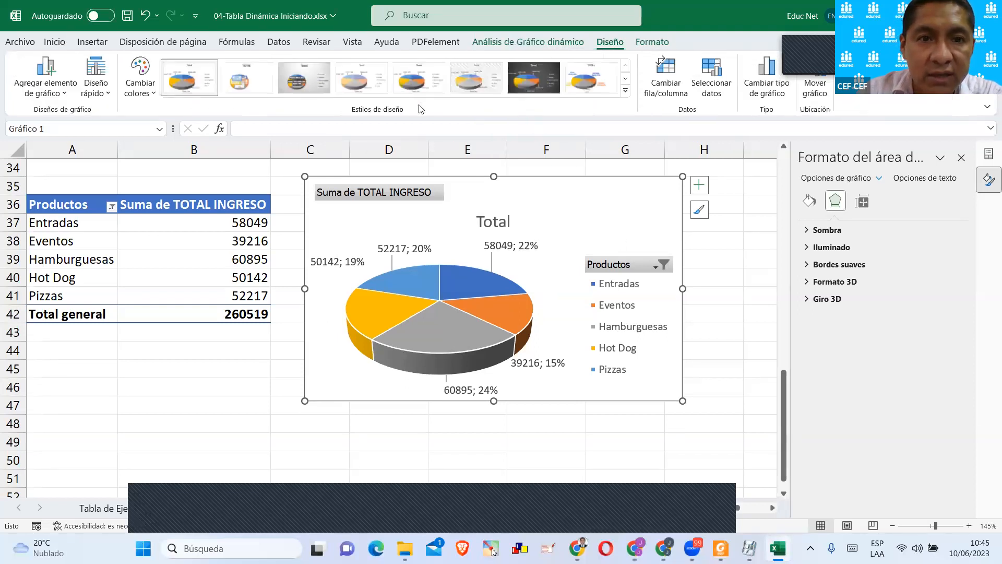
left_click(625, 93)
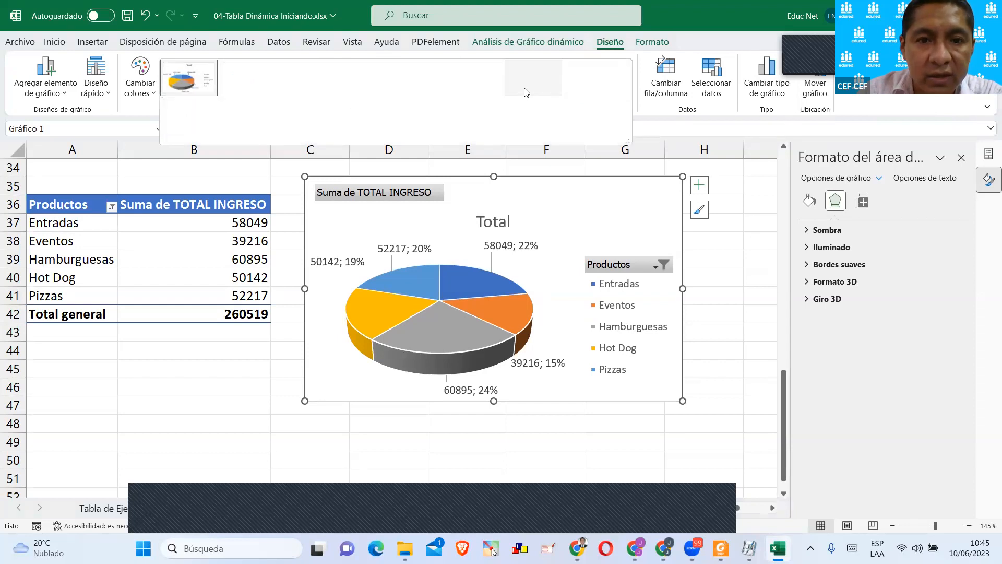
left_click(524, 88)
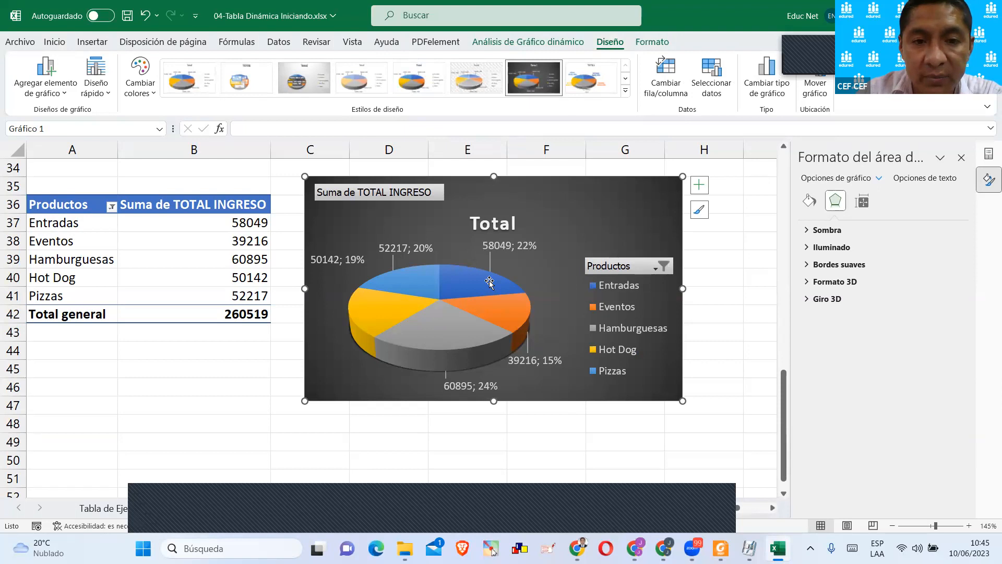
left_click(347, 261)
mouse_move(347, 260)
left_mouse_down()
mouse_move(345, 357)
mouse_move(339, 267)
left_mouse_up()
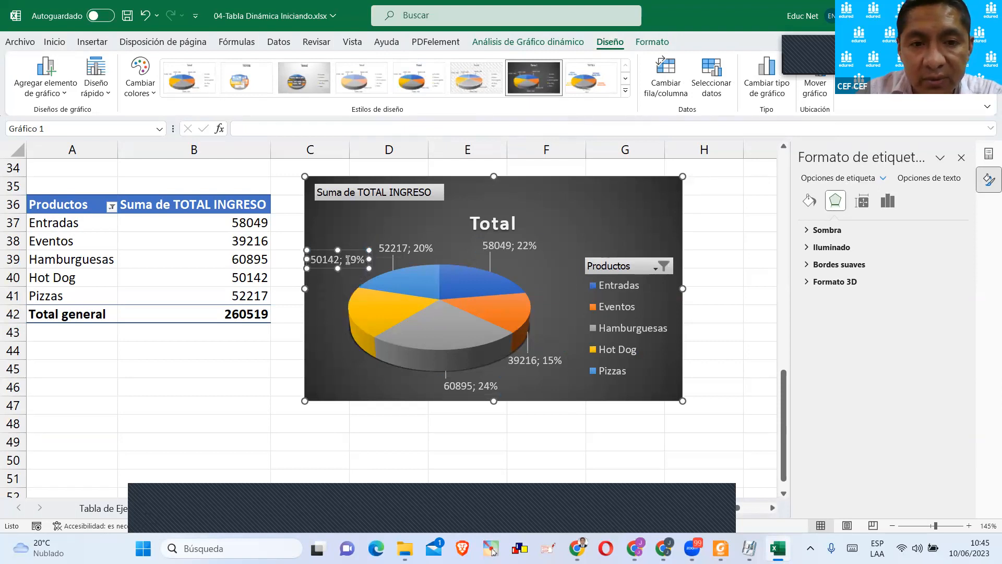
Rotate the pie by setting the angle of its first slice to 24°.
left_click(437, 278)
left_click(862, 203)
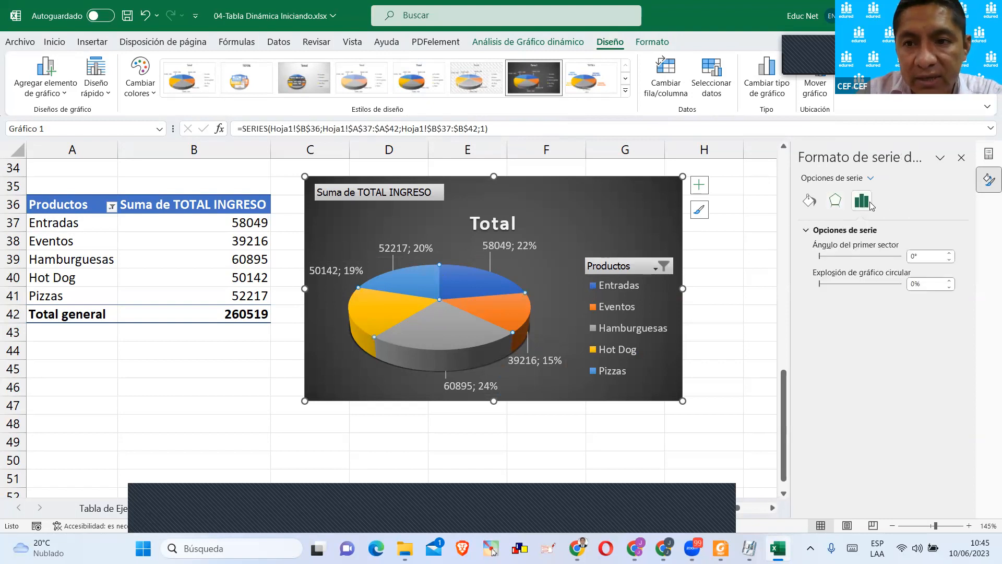
left_click(949, 253)
left_click(949, 253)
left_click(950, 253)
left_click(949, 253)
left_click(949, 253)
left_click(949, 253)
left_click(949, 253)
left_click(949, 253)
left_click(949, 253)
left_click(949, 254)
left_click(949, 253)
left_click(949, 253)
left_click(949, 253)
left_click(950, 253)
left_click(949, 253)
left_click(949, 253)
left_click(949, 253)
left_click(949, 253)
left_click(949, 253)
left_click(949, 253)
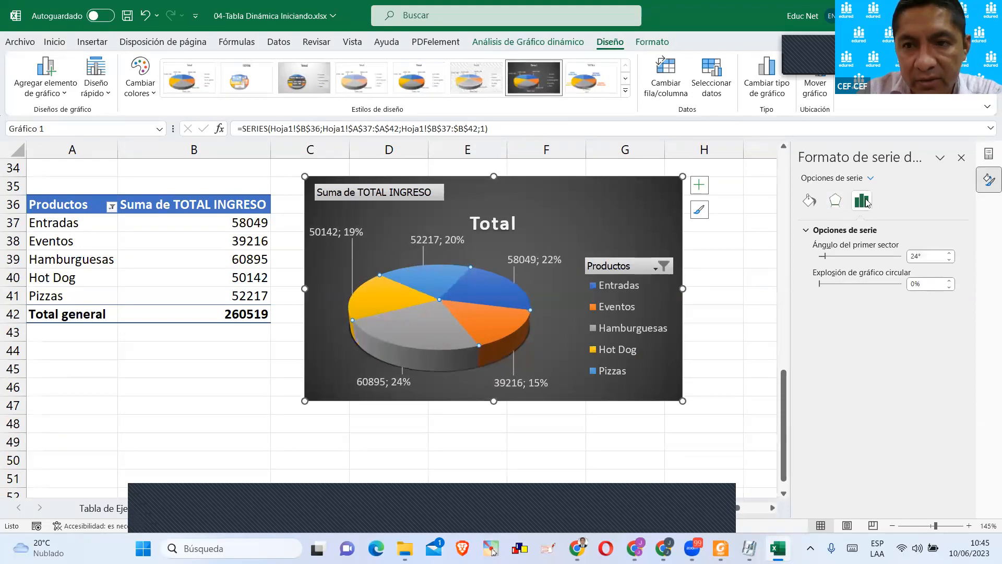
Move the Hot Dog data label down, closer to its slice.
left_click(356, 238)
left_click(360, 244)
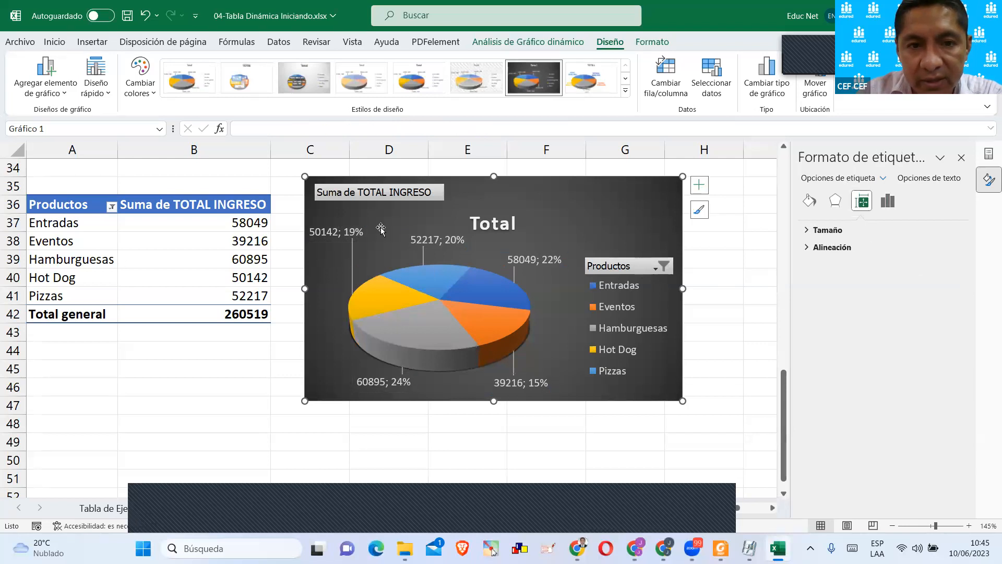
left_click(358, 234)
left_click_drag(361, 234, 373, 260)
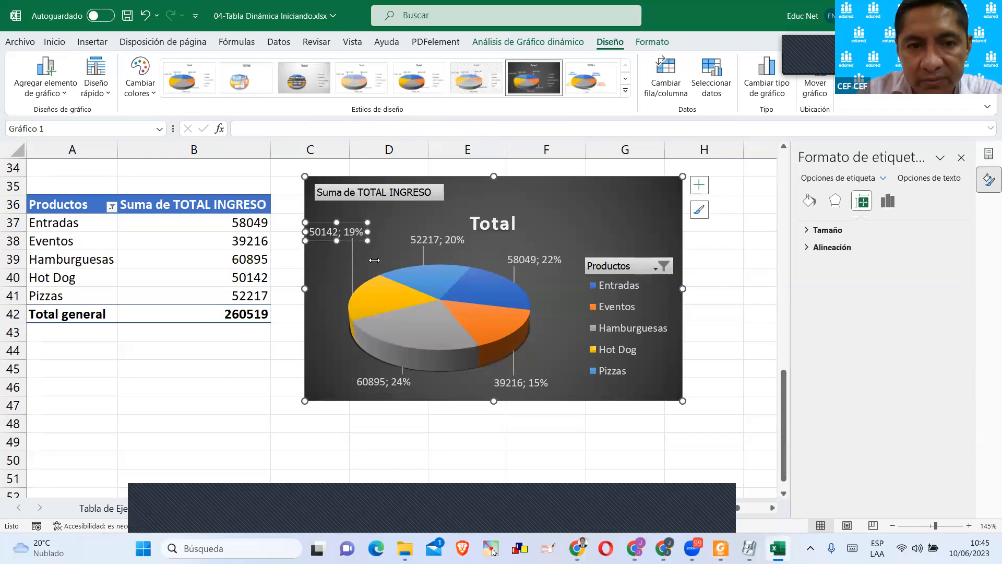
left_click(888, 202)
Rotate the pie further by setting the angle of its first slice to 48°.
left_click(466, 281)
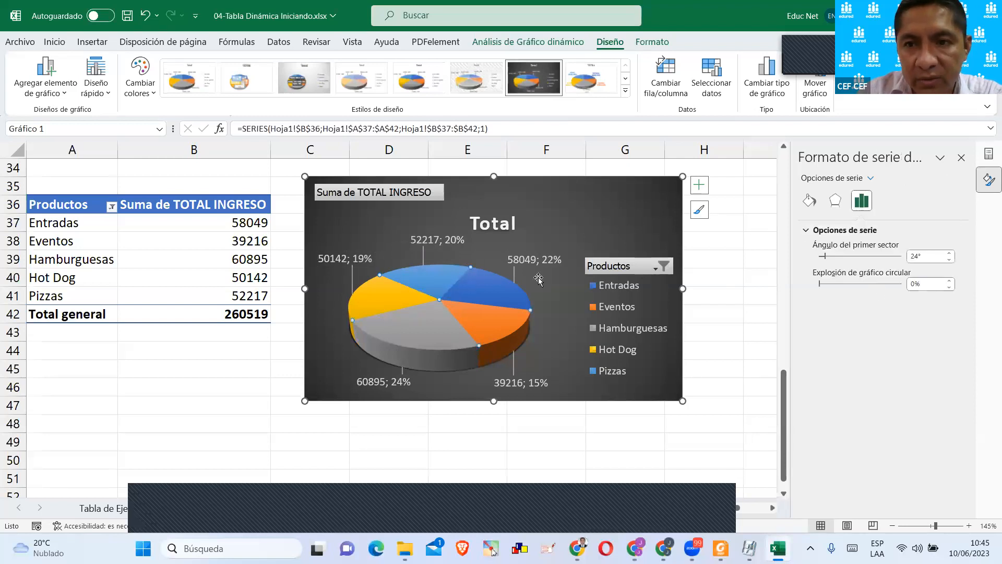
left_click(950, 253)
left_click(949, 254)
left_click(950, 253)
left_click(950, 254)
left_click(950, 254)
left_click(949, 254)
left_click(950, 253)
left_click(950, 254)
left_click(950, 254)
left_click(950, 253)
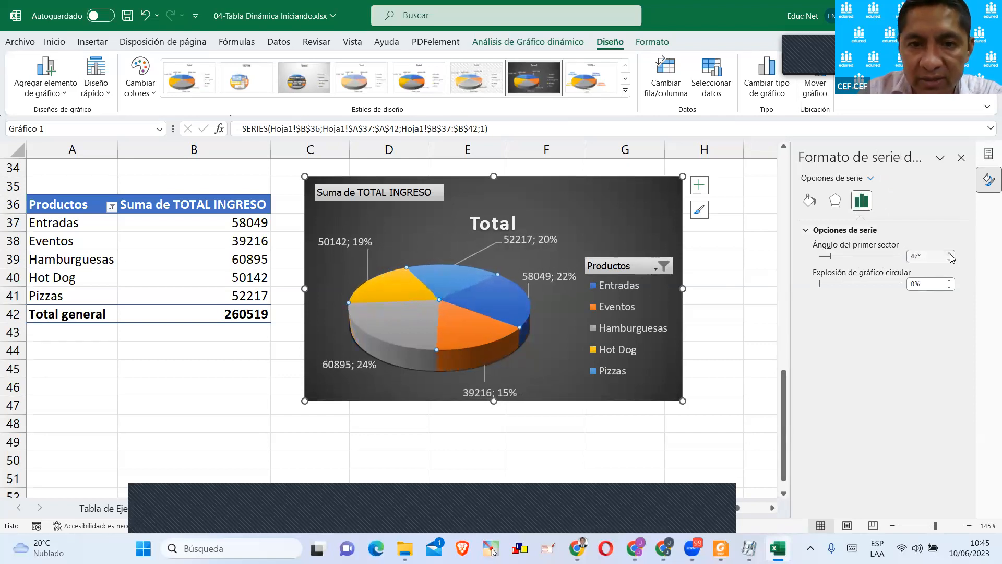
left_click(949, 253)
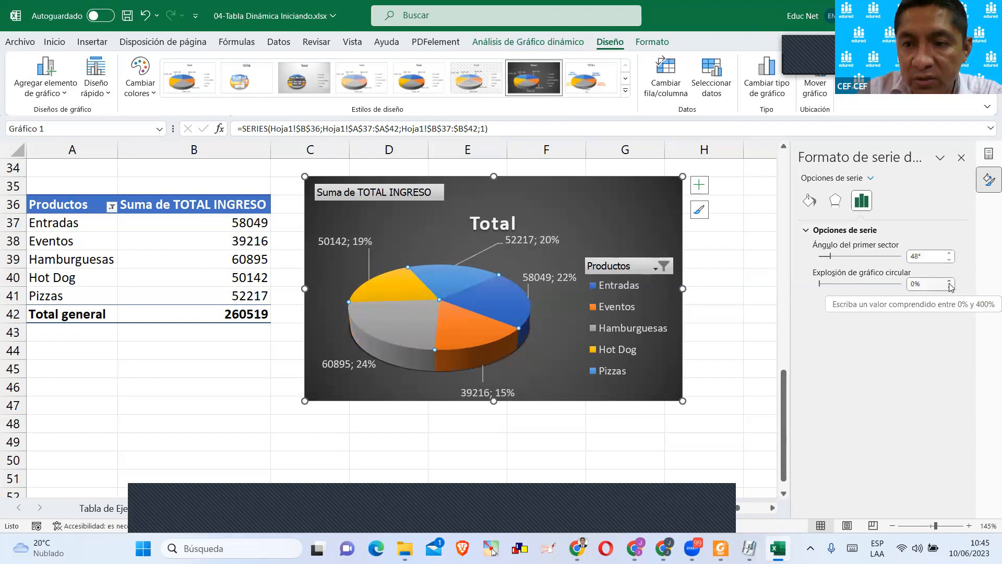
Move the chart title Total slightly higher and deselect the chart.
left_click(491, 208)
left_click_drag(491, 207, 491, 193)
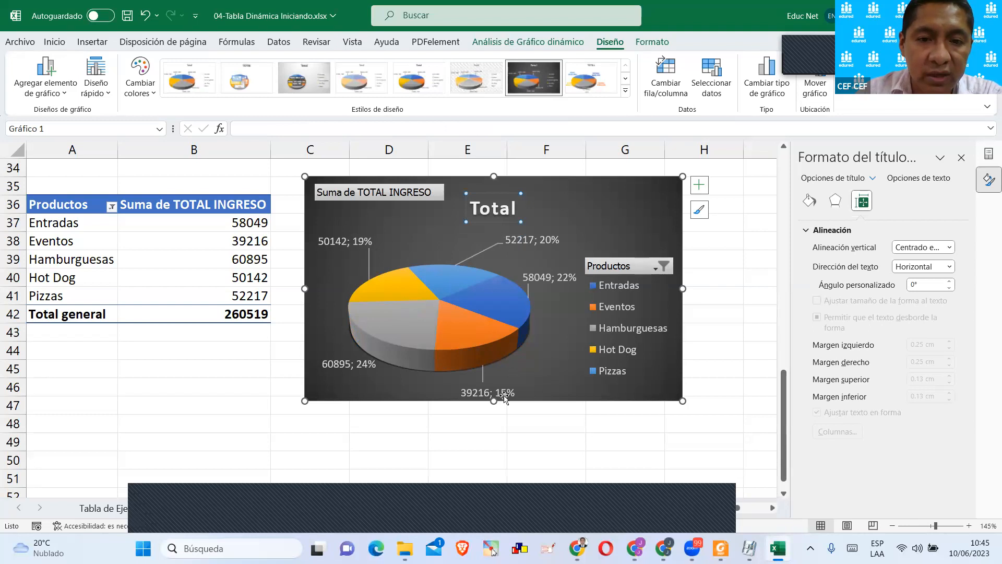
left_click(459, 441)
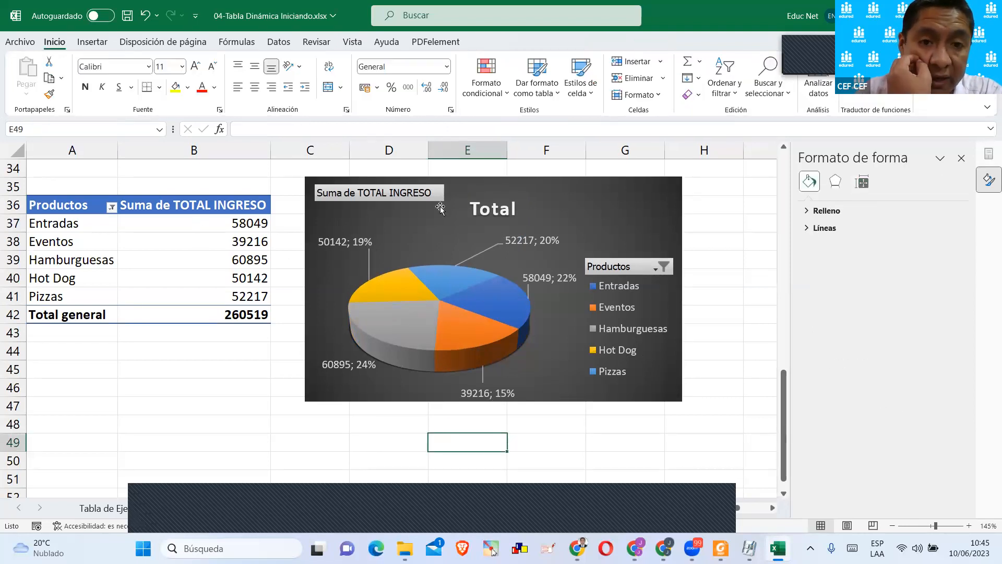
Move the pie chart to a new chart sheet named Gráfico1.
left_click(579, 194)
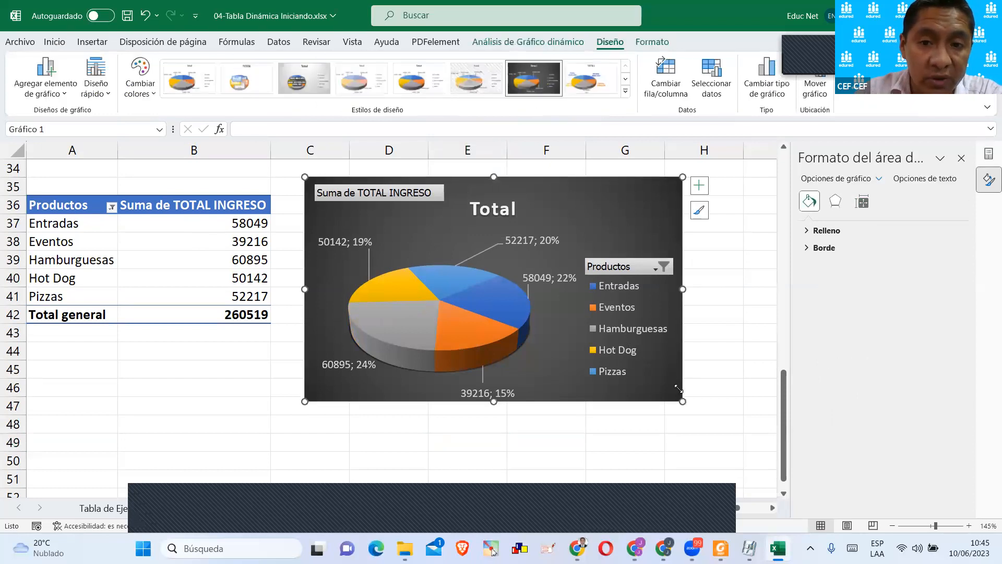
right_click(572, 218)
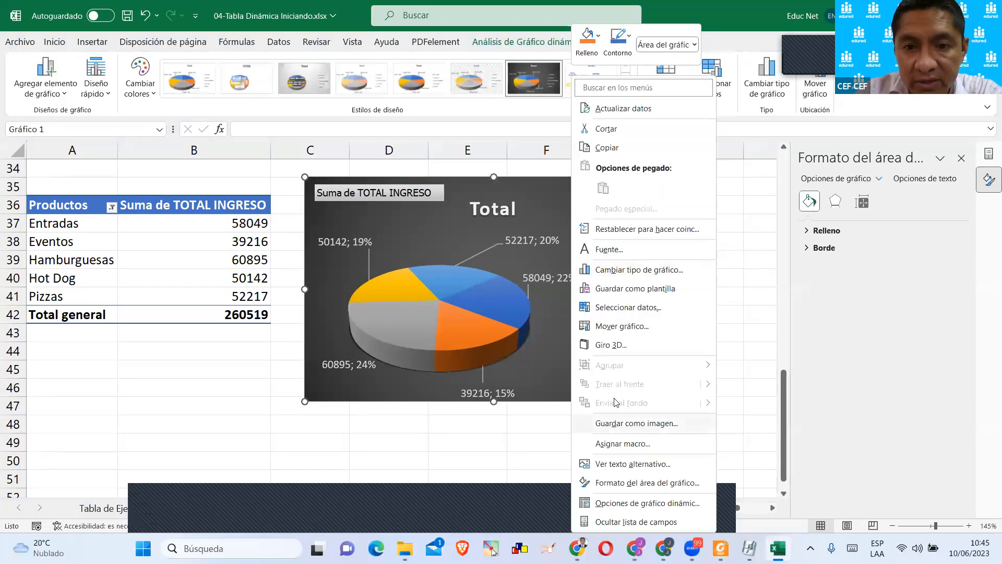
left_click(625, 326)
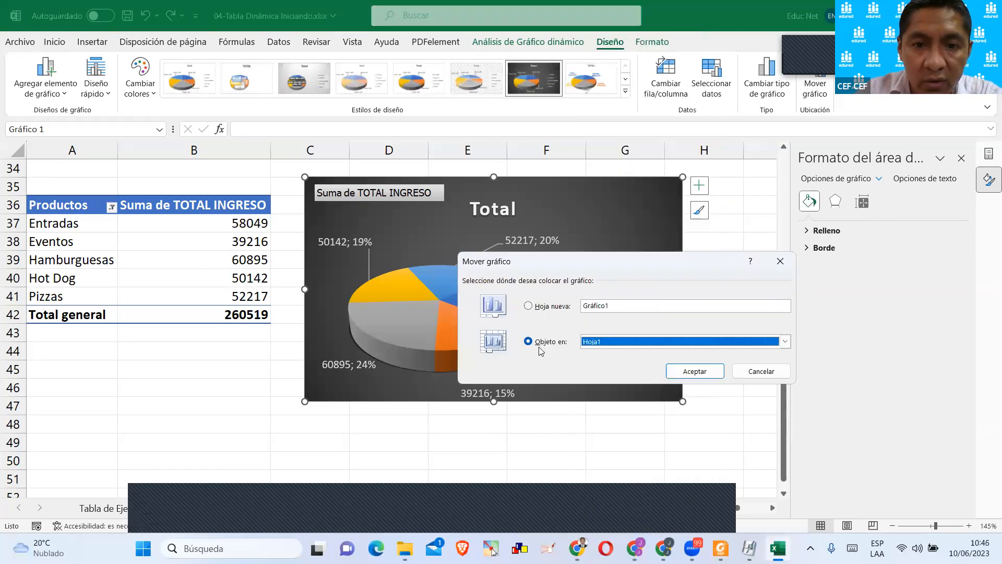
left_click(528, 307)
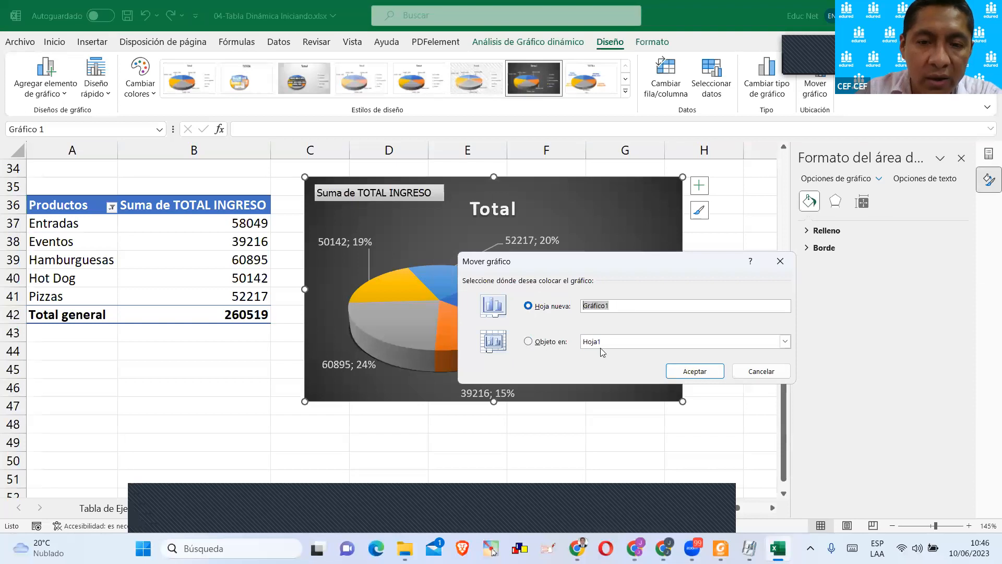
left_click(696, 382)
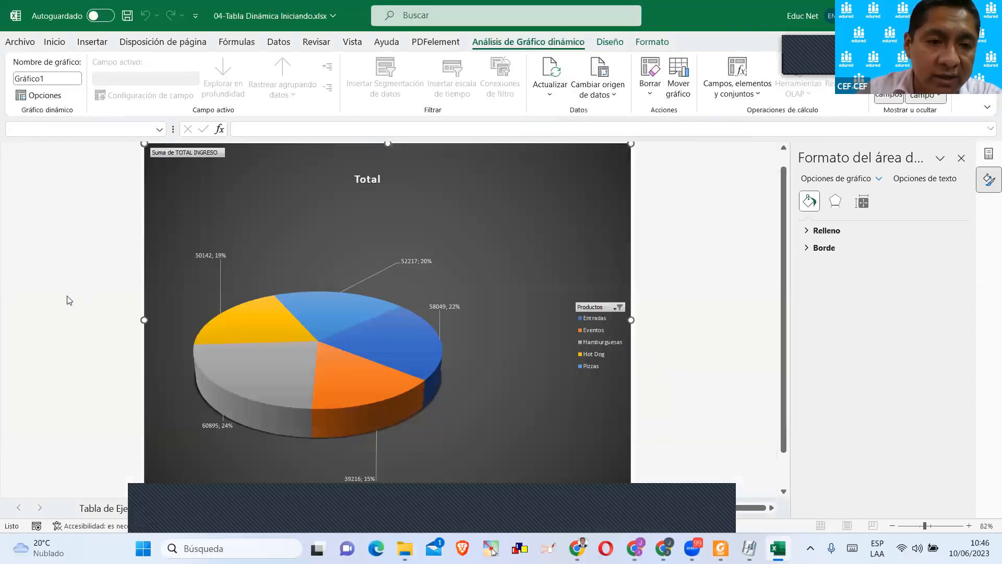
Switch from the chart sheet to the worksheet that holds the source sales table.
left_click(313, 378)
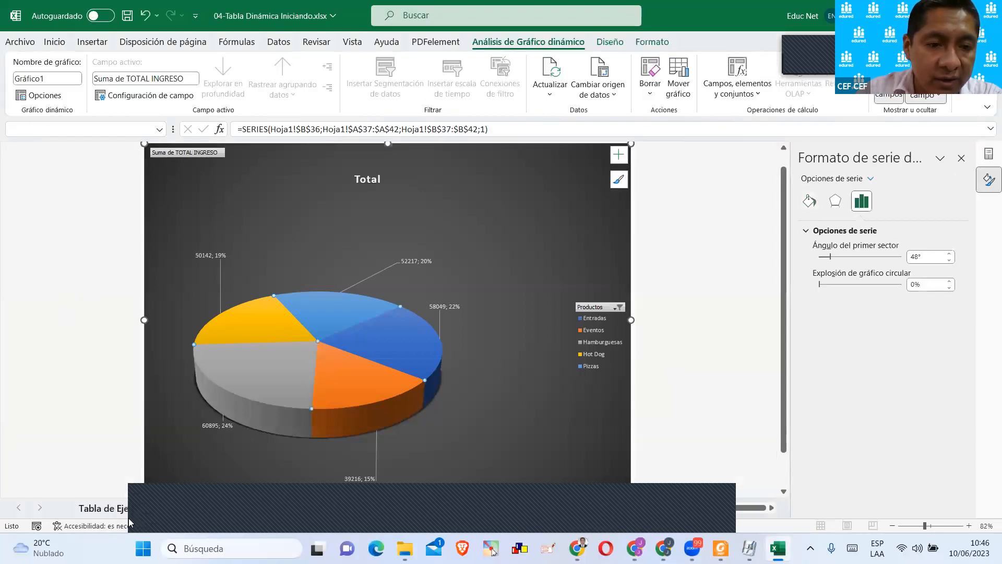
left_click(126, 509)
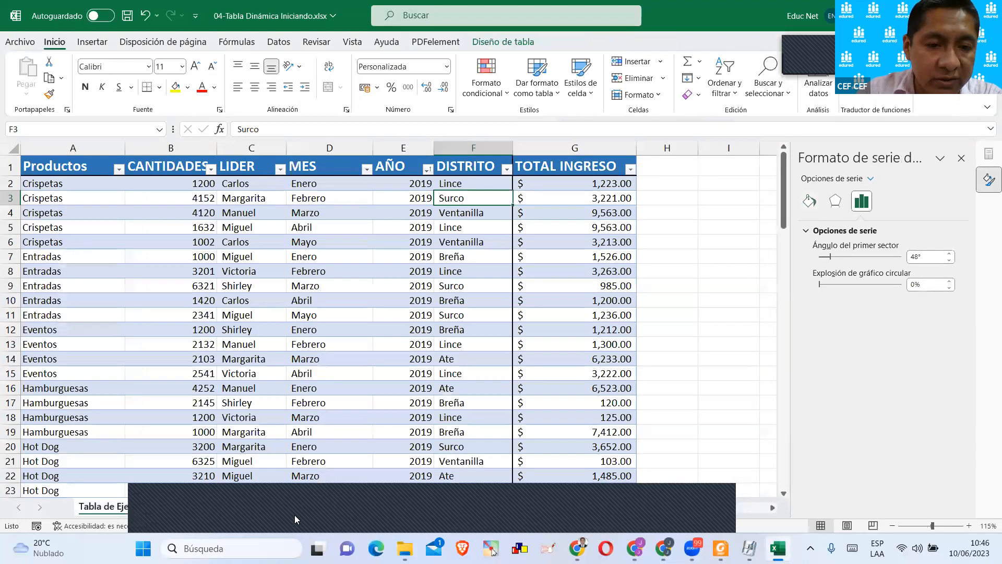
Switch to the Hoja1 worksheet and go to the empty cells below its last pivot table.
left_click(202, 509)
left_click(118, 507)
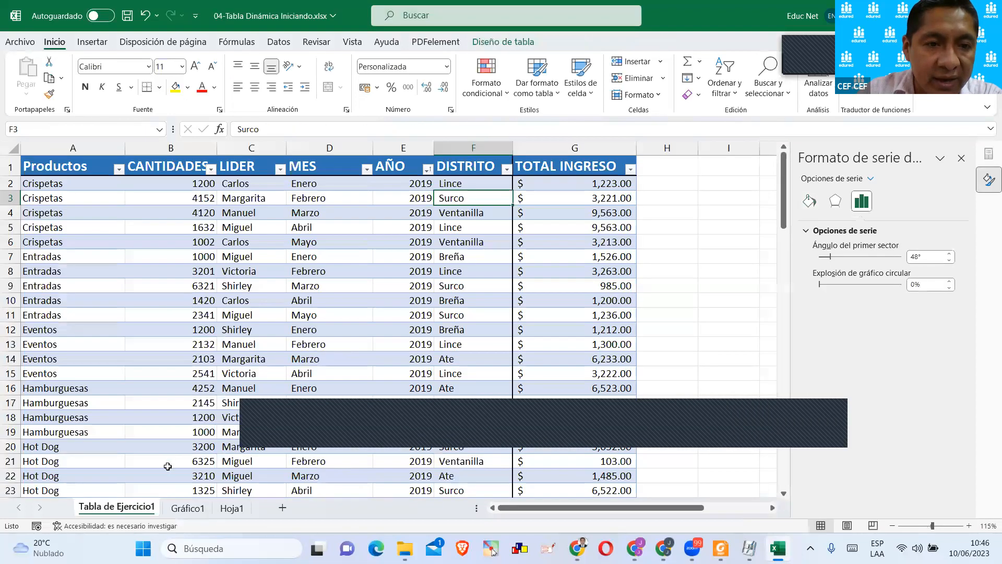
left_click(232, 508)
scroll(264, 300, "down", 1)
left_click(310, 291)
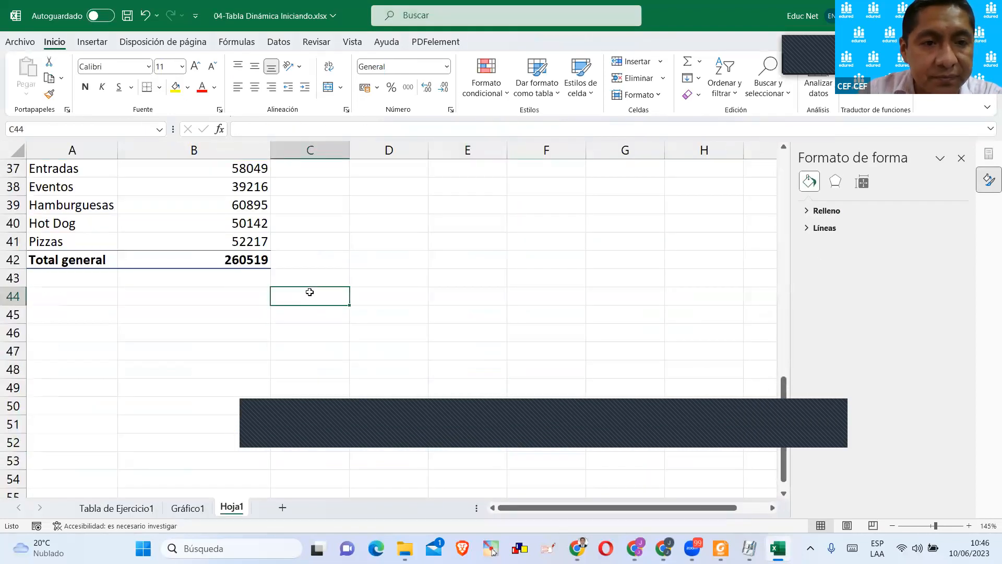
Copy the pivot table in A36:B42 and paste the duplicate below it starting at cell A44.
scroll(237, 273, "up", 2)
left_click_drag(81, 251, 234, 368)
key("ctrl+c")
scroll(235, 331, "down", 1)
left_click(78, 349)
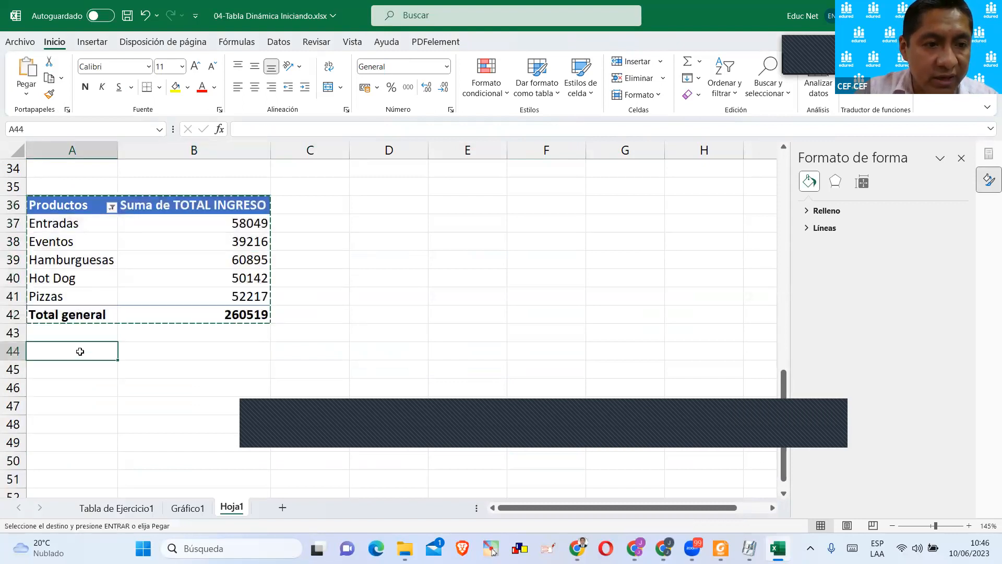
key("ctrl+v")
scroll(218, 330, "down", 1)
left_click(204, 317)
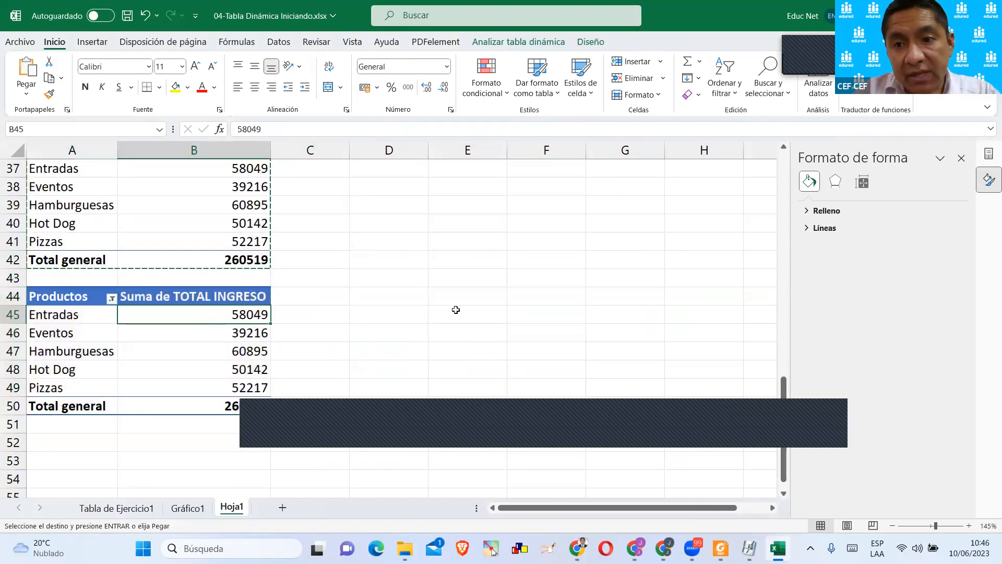
key("Escape")
Show the field list of the copied pivot table at A44 and widen it to about half the window.
scroll(521, 261, "down", 1)
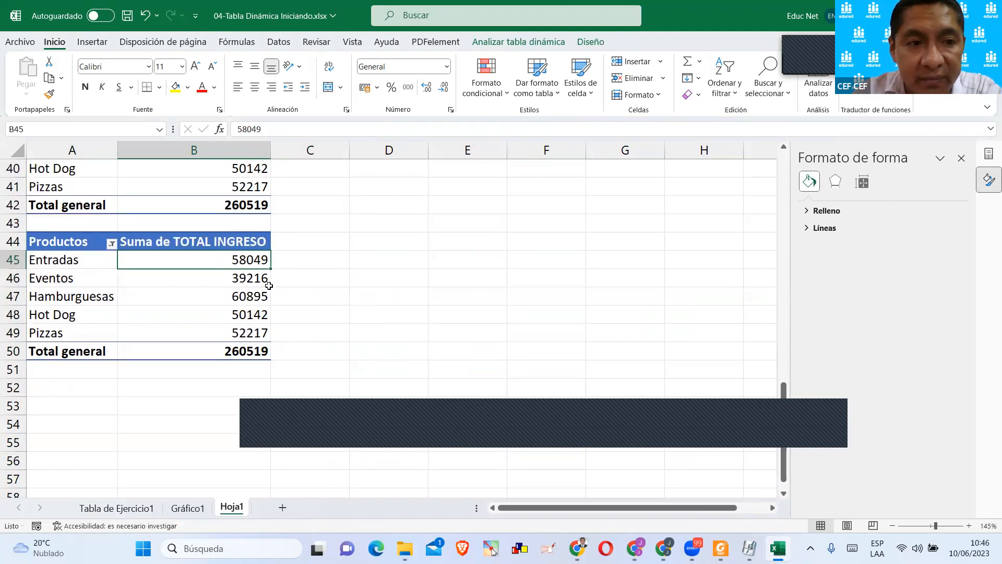
scroll(242, 292, "up", 2)
scroll(225, 308, "up", 1)
scroll(189, 339, "down", 2)
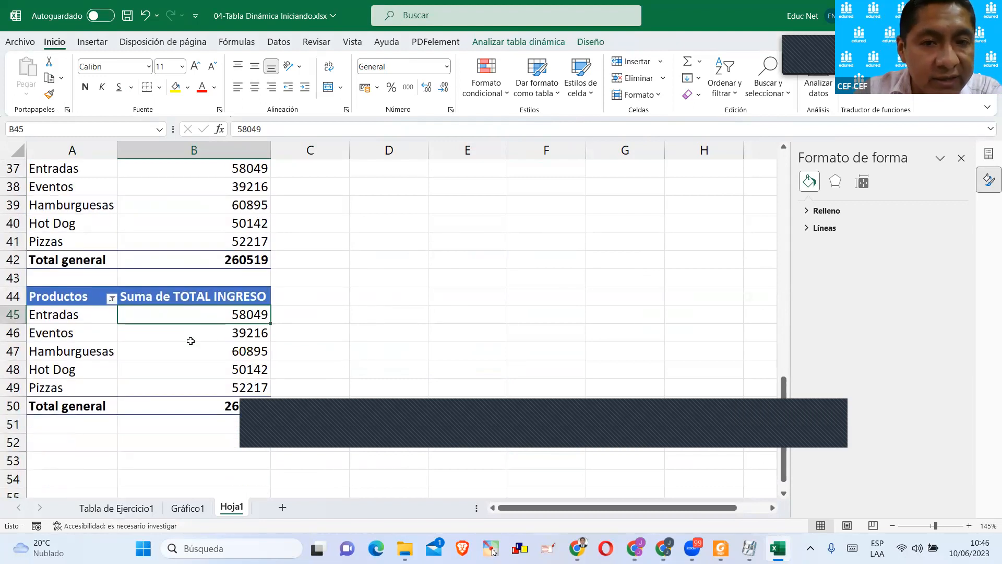
left_click(208, 334)
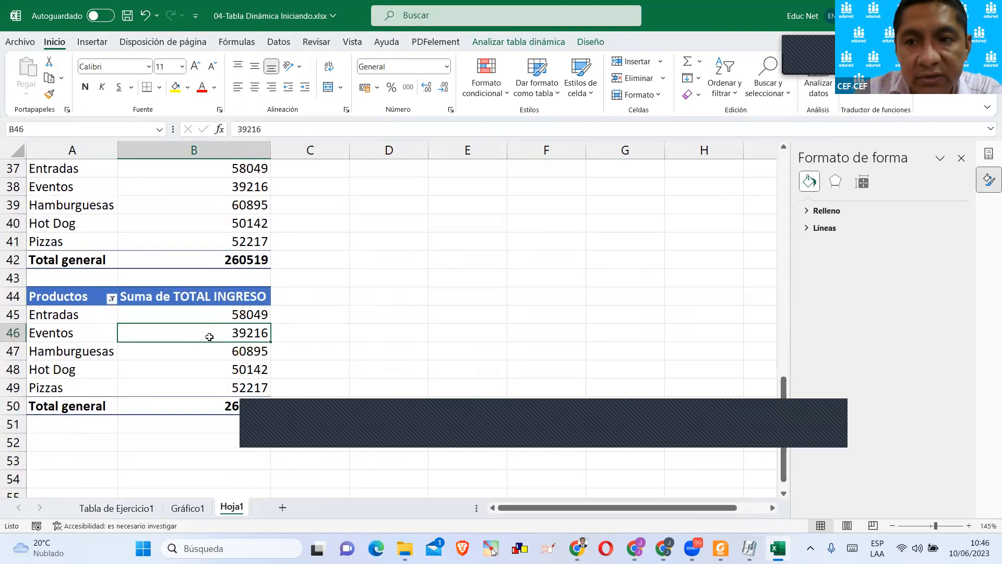
left_click(988, 156)
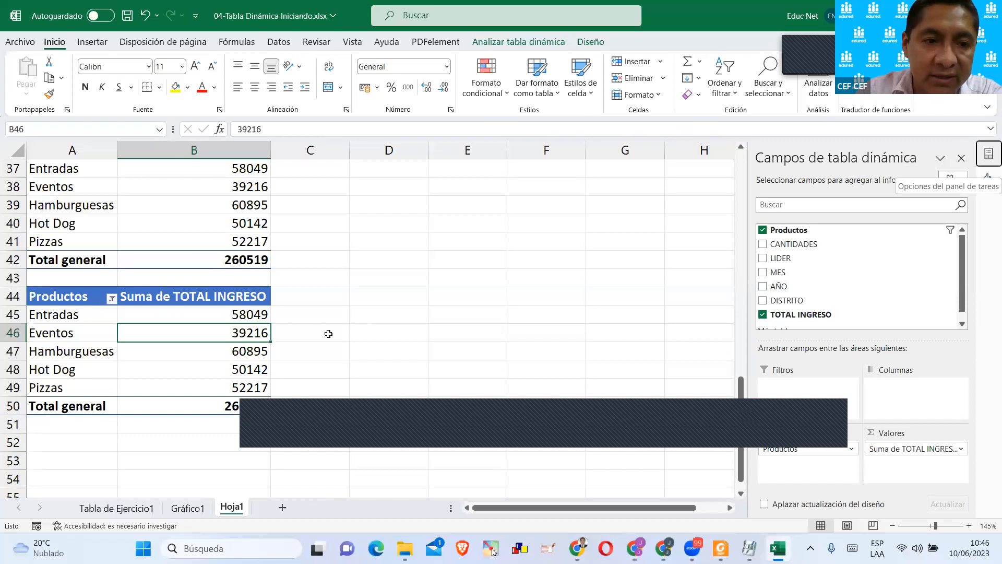
scroll(402, 287, "down", 1)
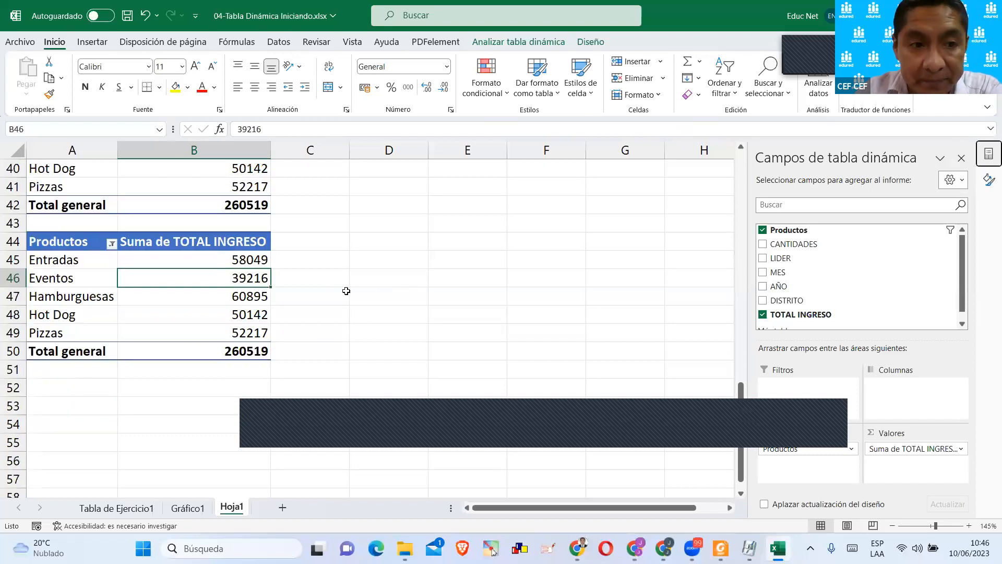
left_click_drag(749, 258, 467, 258)
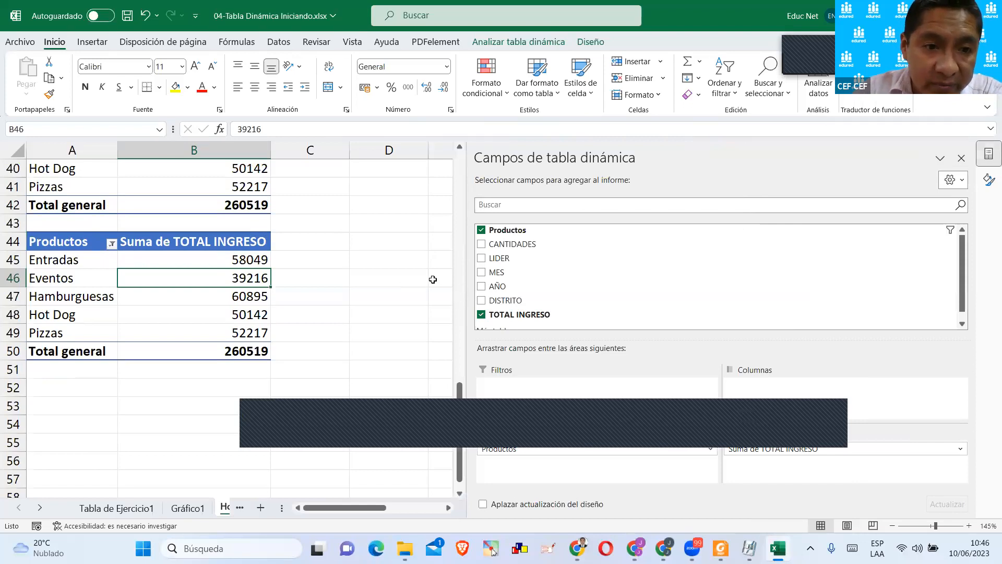
Remove the TOTAL INGRESO field from the copied pivot table, keeping only Productos.
scroll(488, 297, "down", 1)
scroll(491, 297, "up", 1)
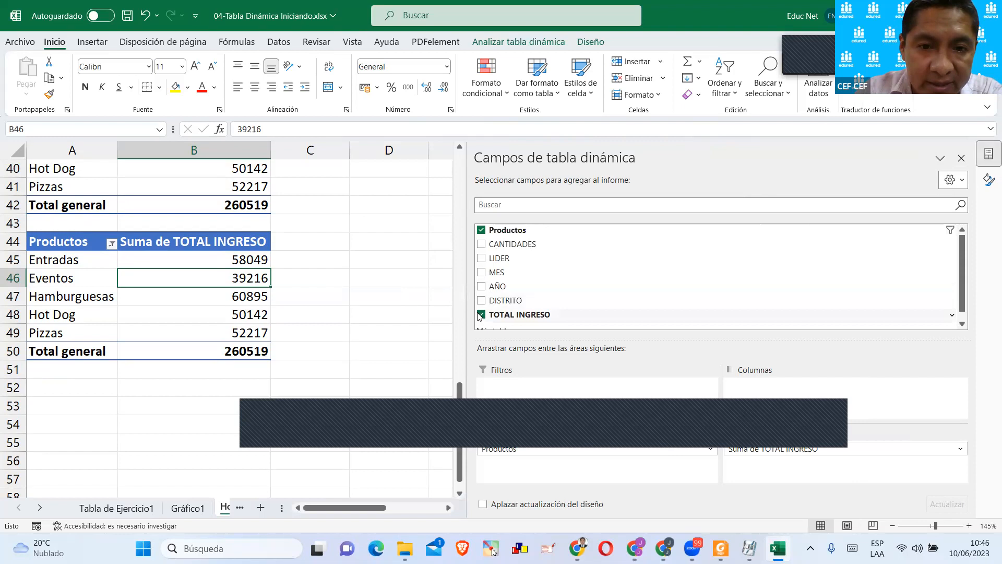
left_click(481, 314)
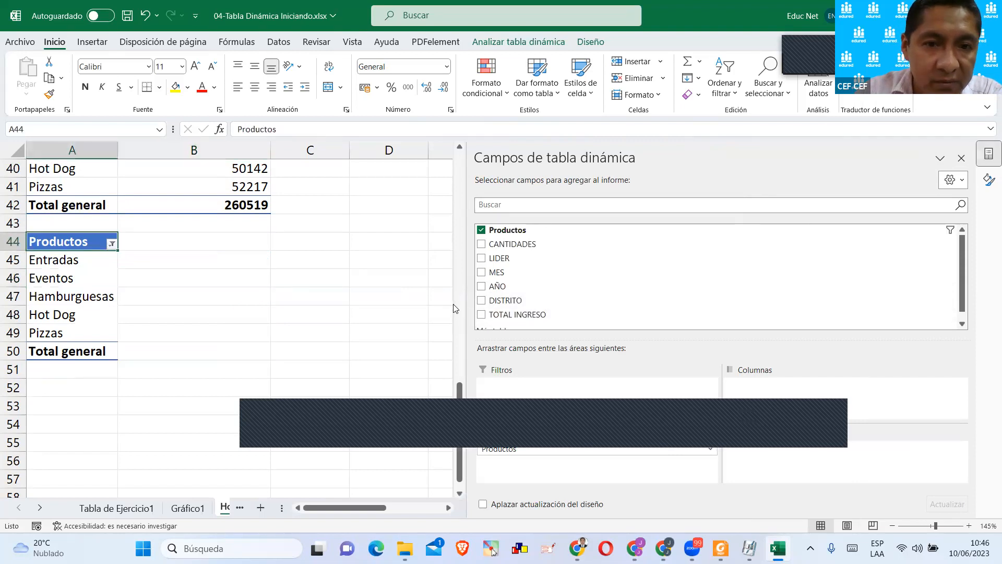
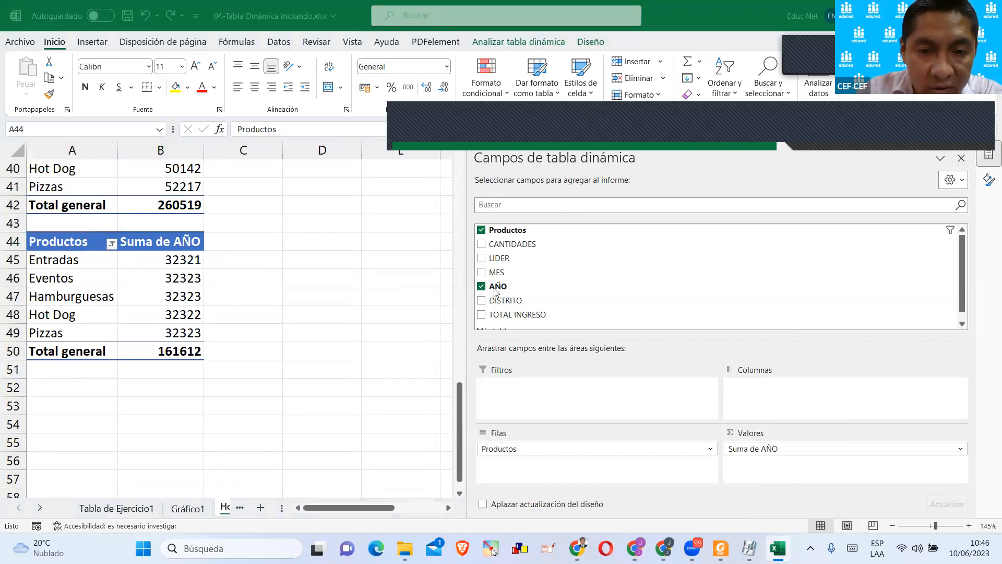
Place AÑO above Productos in the rows of the copied pivot table and replace the sum of AÑO with TOTAL INGRESO as values.
left_click(495, 292)
left_click_drag(495, 290, 514, 444)
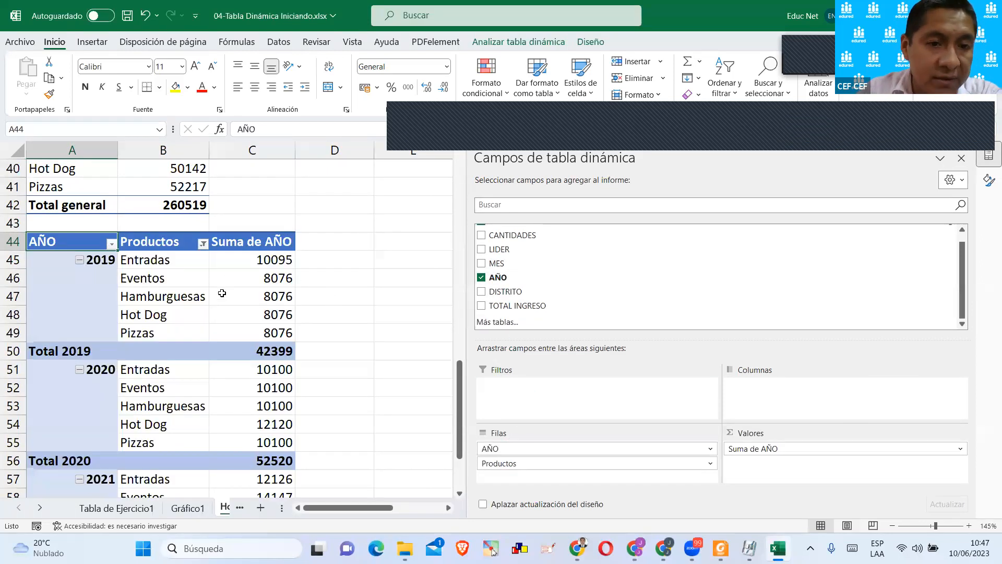
left_click(359, 279)
left_click(248, 263)
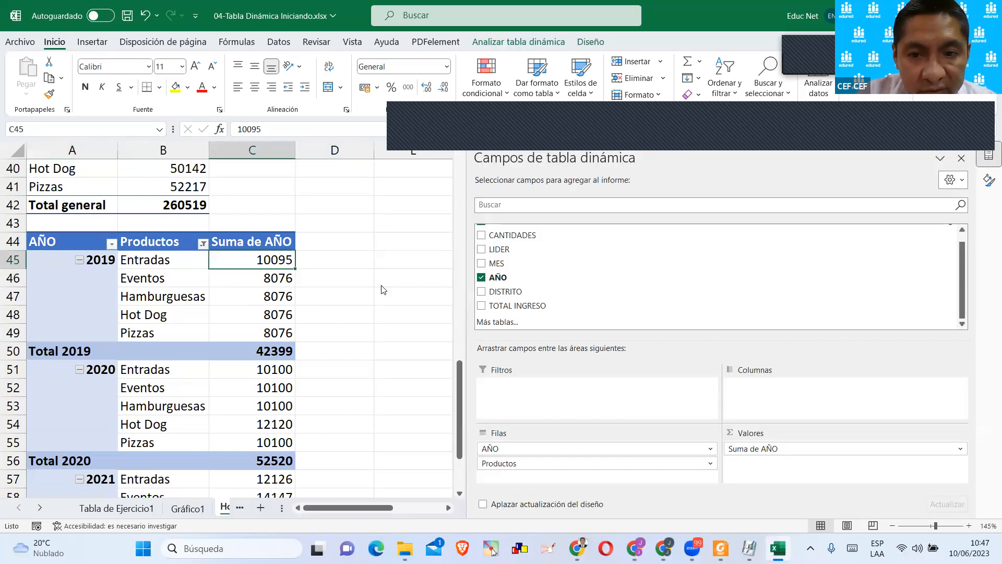
left_click_drag(773, 460, 421, 277)
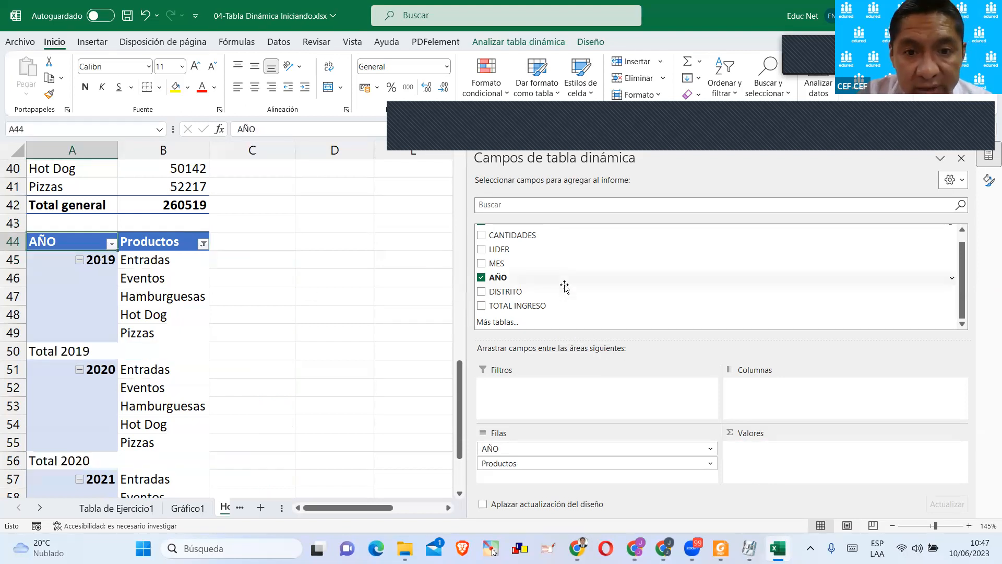
left_click_drag(508, 307, 772, 468)
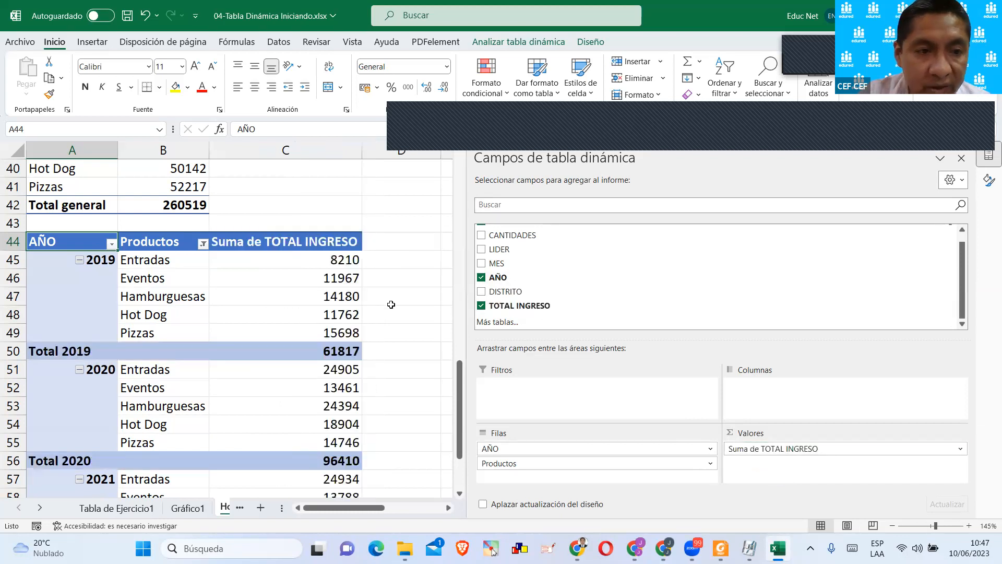
Collapse the 2019, 2020 and 2021 groups of the copied pivot table, and expand 2019 and 2020 again.
left_click(79, 259)
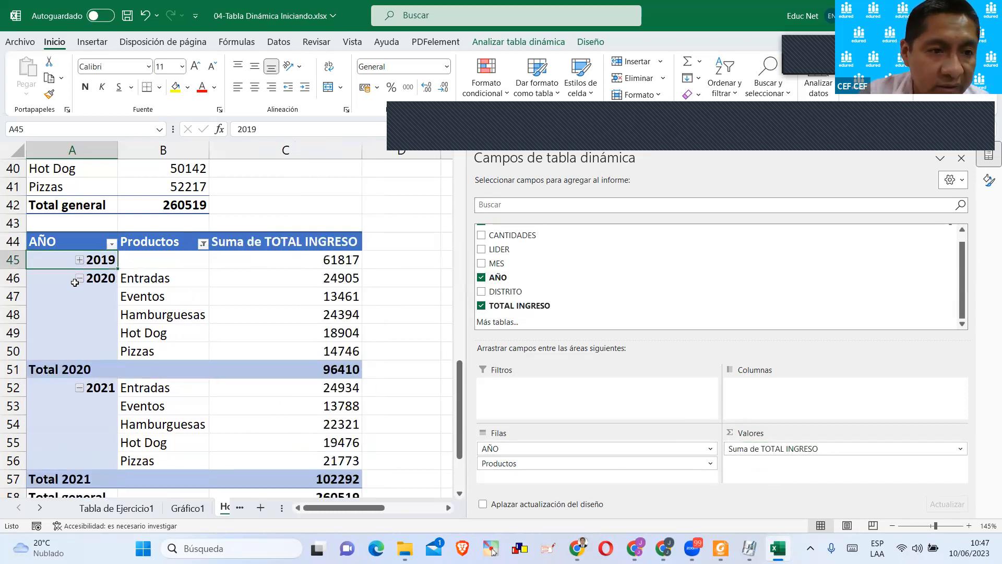
left_click(81, 279)
left_click(79, 297)
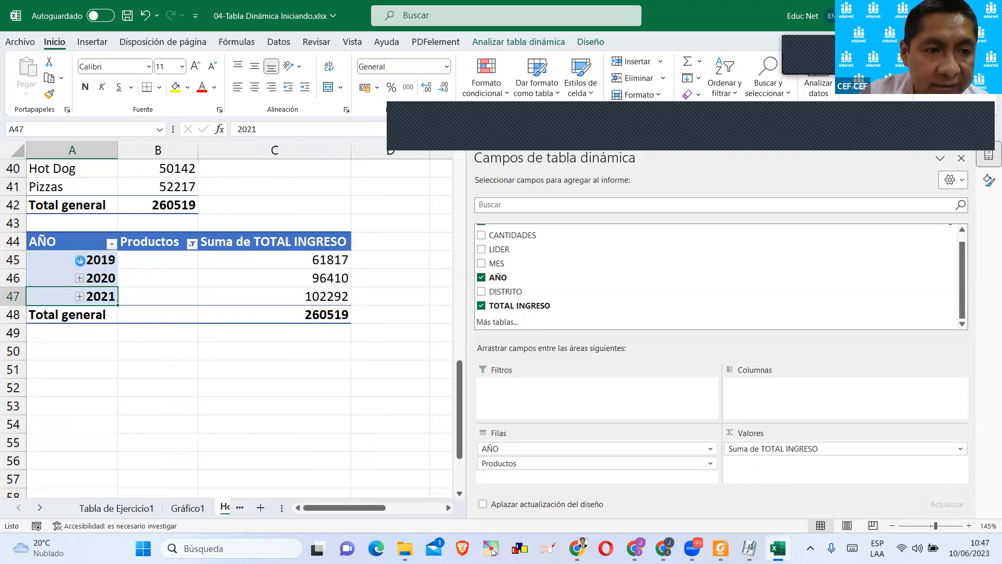
left_click(80, 260)
left_click(79, 370)
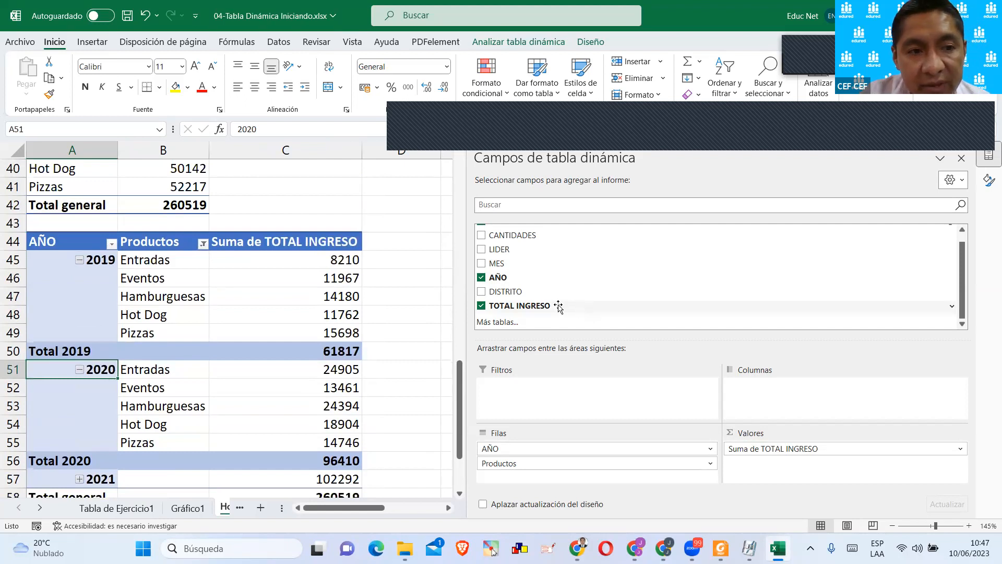
Check the source data on the Tabla de Ejercicio1 worksheet and the chart on Gráfico1, and return to Hoja1.
scroll(280, 296, "up", 2)
scroll(279, 296, "down", 2)
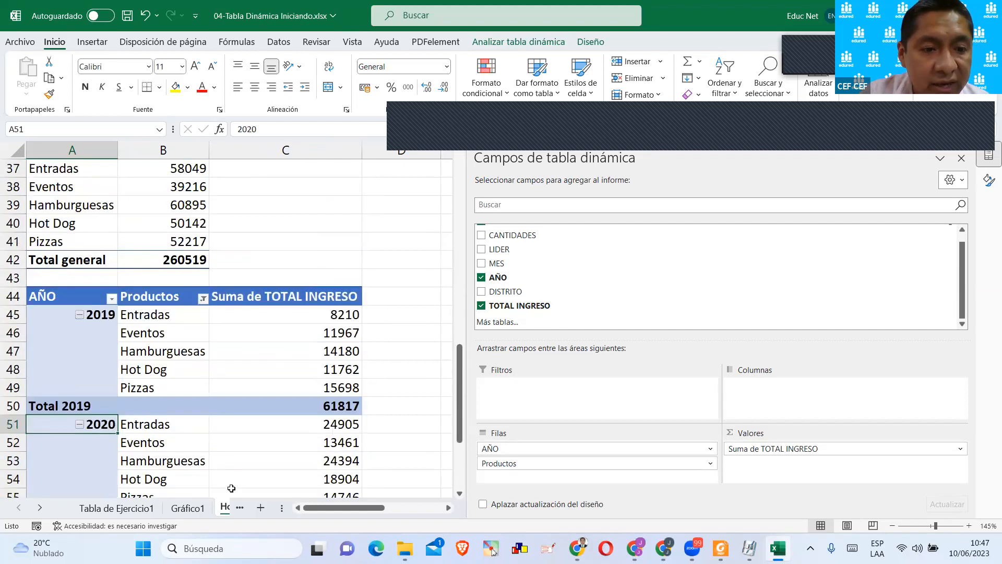
left_click(140, 508)
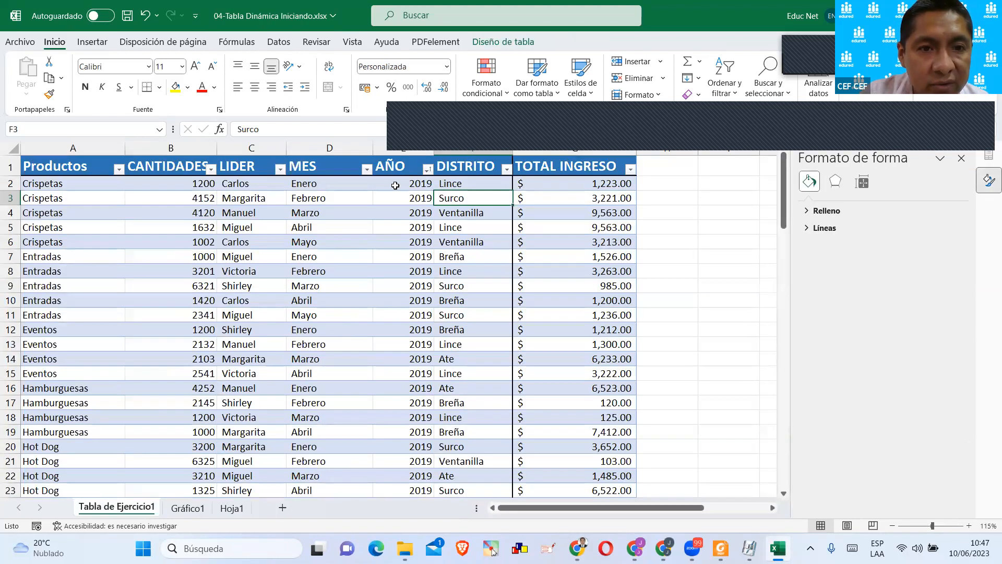
left_click(187, 507)
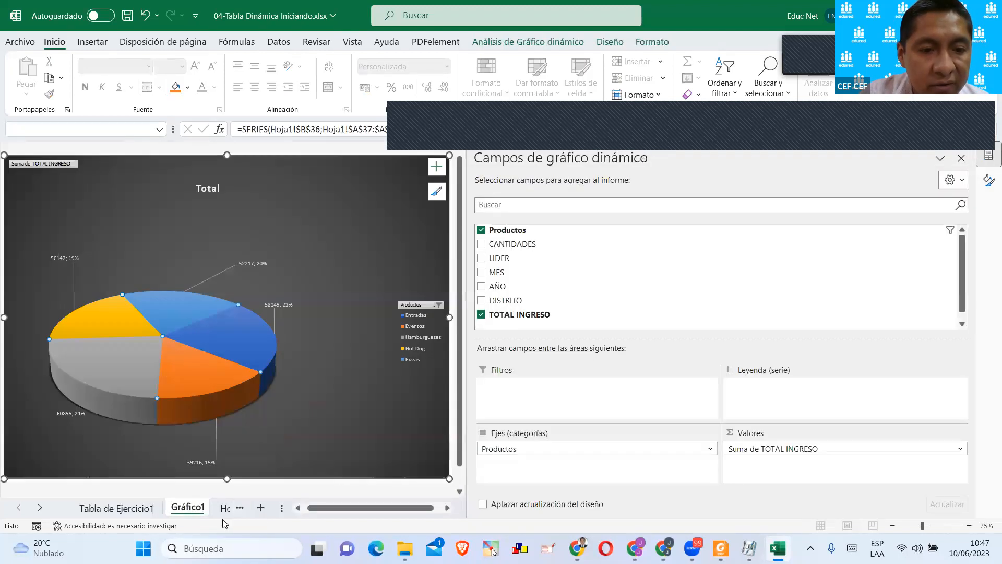
key("ctrl+Page_Down")
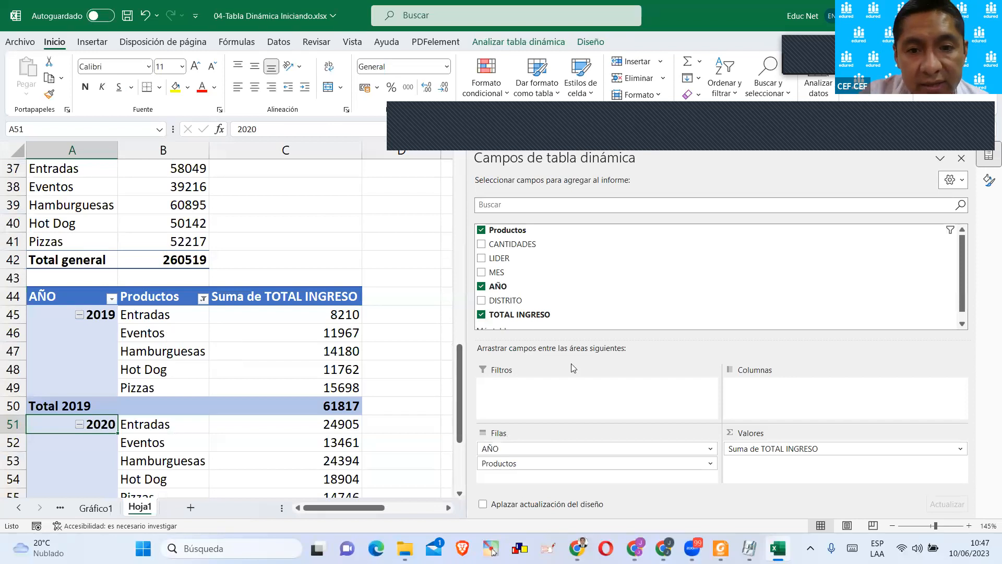
Add MES to the columns of the copied pivot table and review the resulting month columns.
left_click_drag(600, 310, 766, 392)
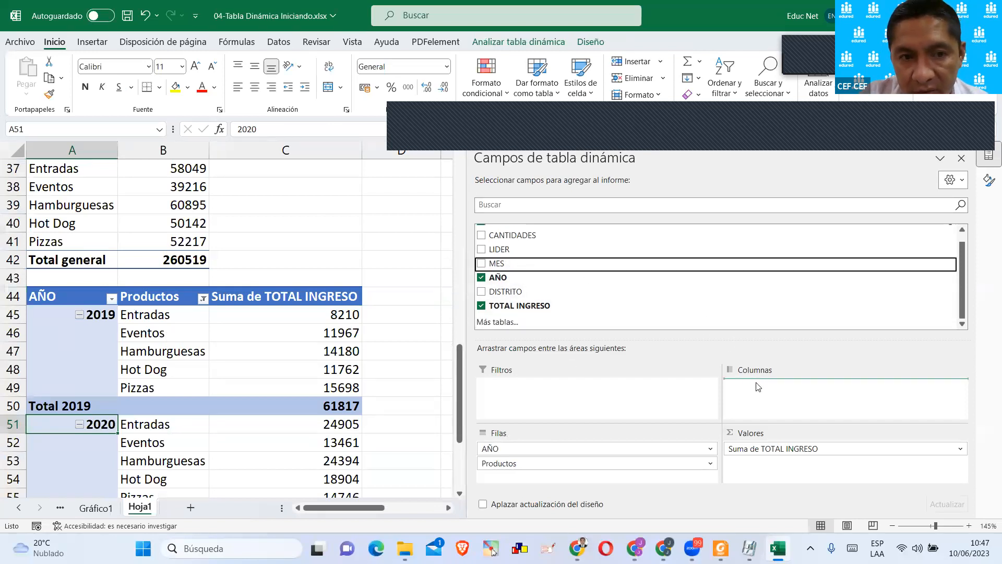
left_click(381, 241)
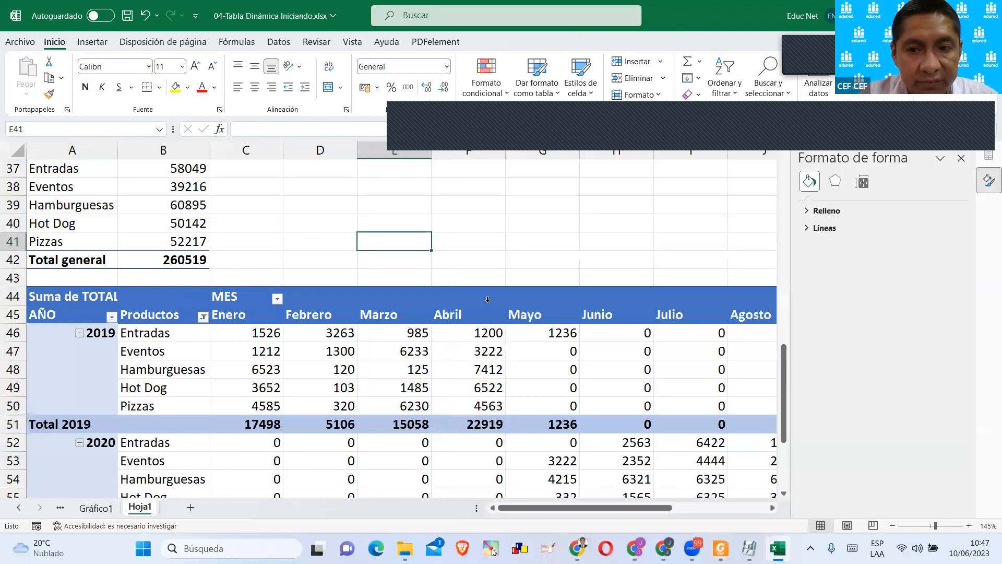
scroll(448, 255, "down", 4)
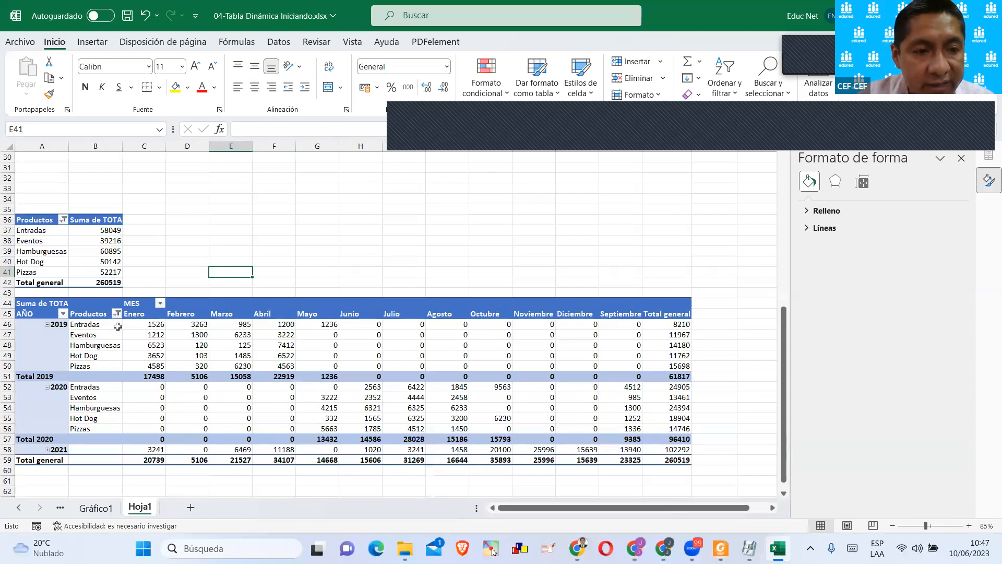
scroll(123, 326, "up", 1)
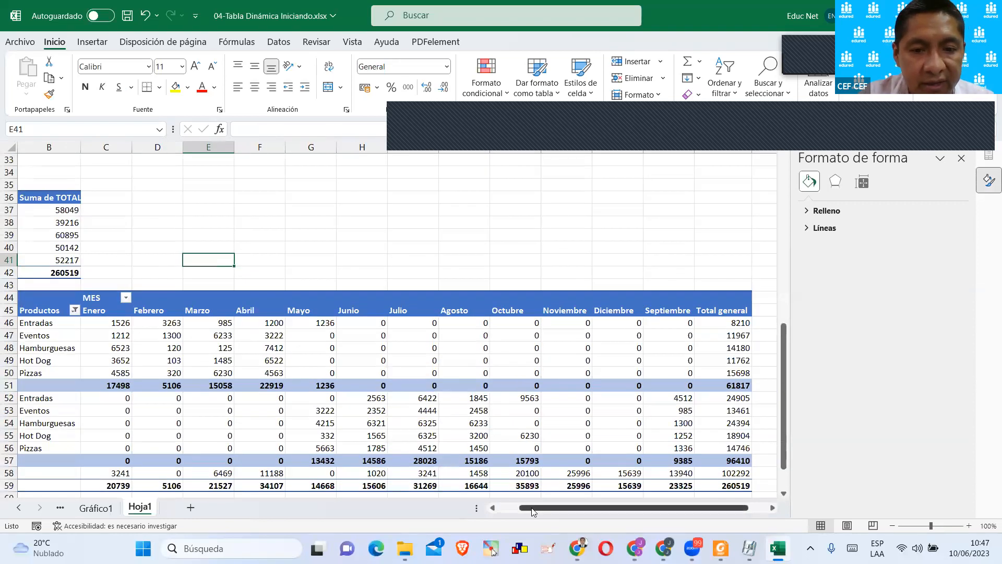
scroll(78, 308, "down", 1)
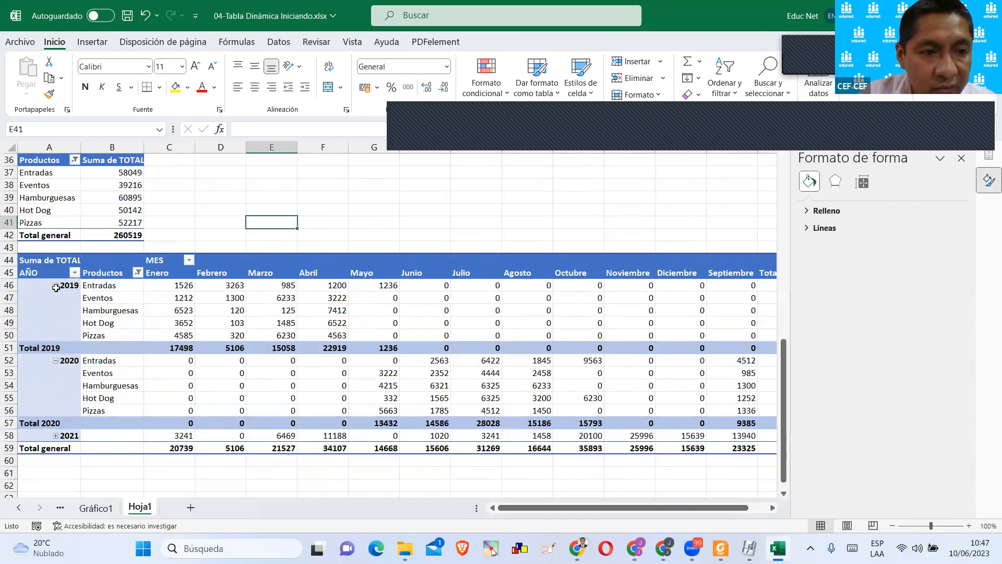
Collapse the 2019 group and narrow the field list so that the whole pivot table fits beside it.
left_click(57, 291)
left_click(56, 285)
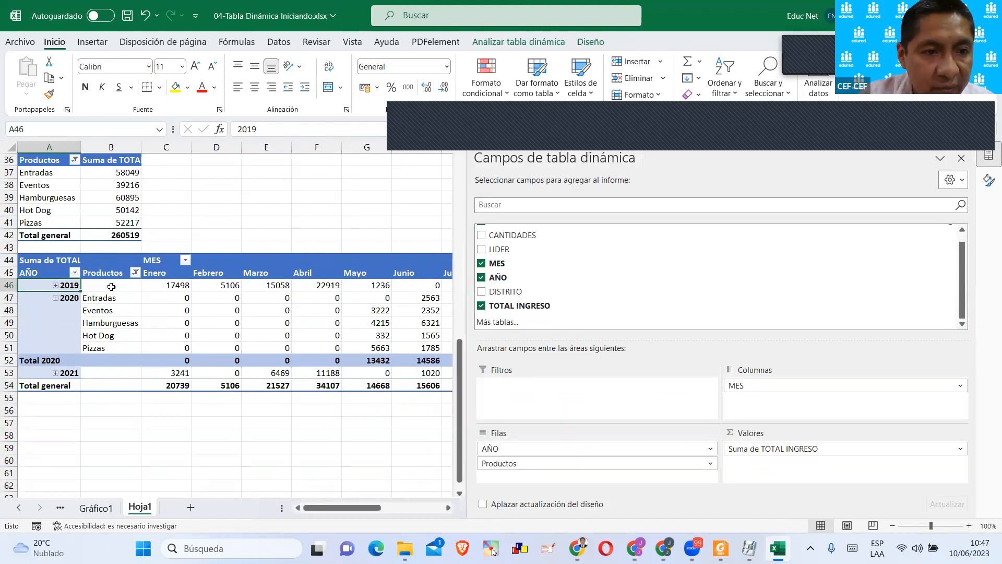
left_click(182, 283)
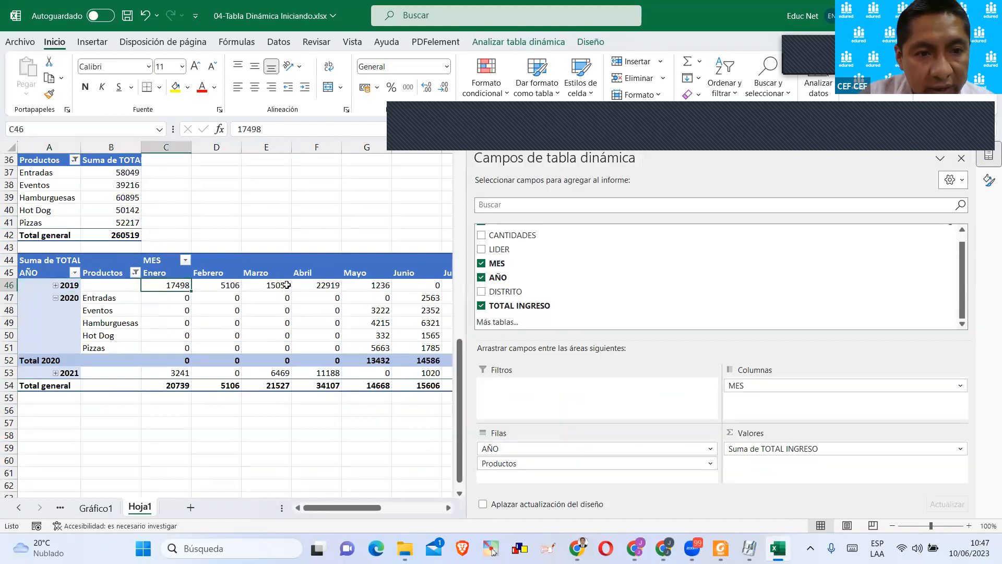
left_click_drag(466, 313, 952, 313)
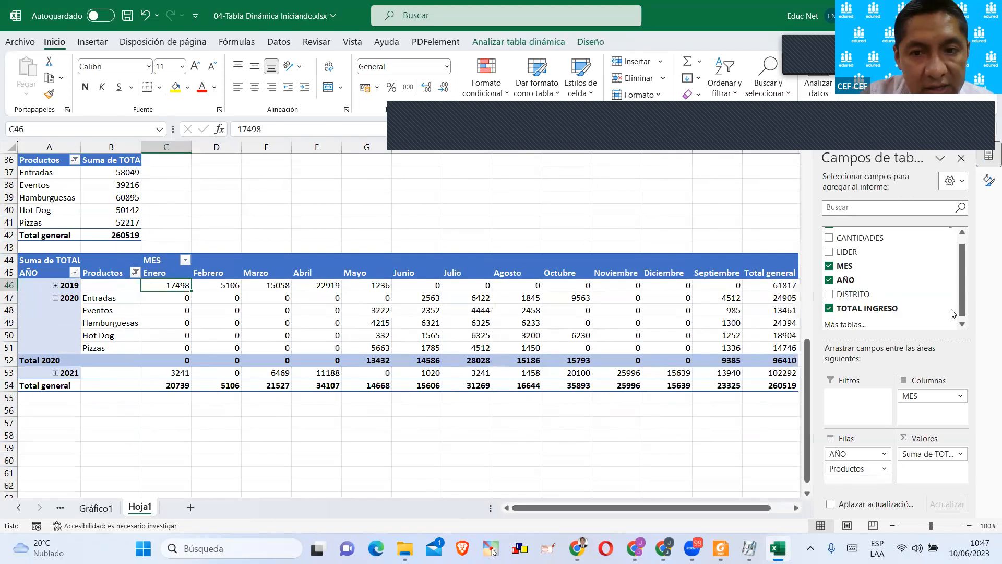
Expand the 2019 group to see its products, and collapse both the 2019 and 2020 groups.
left_click(56, 286)
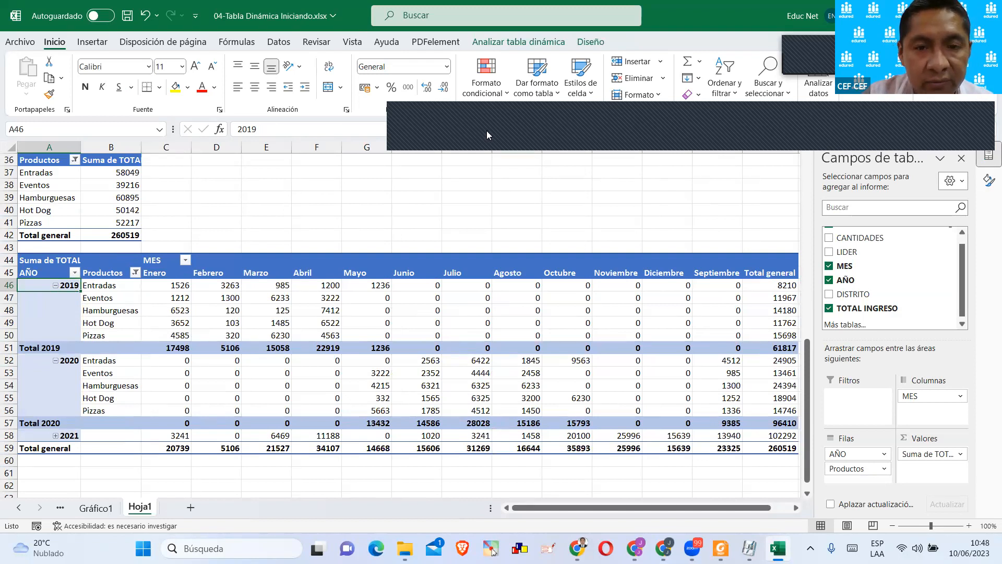
left_click(423, 117)
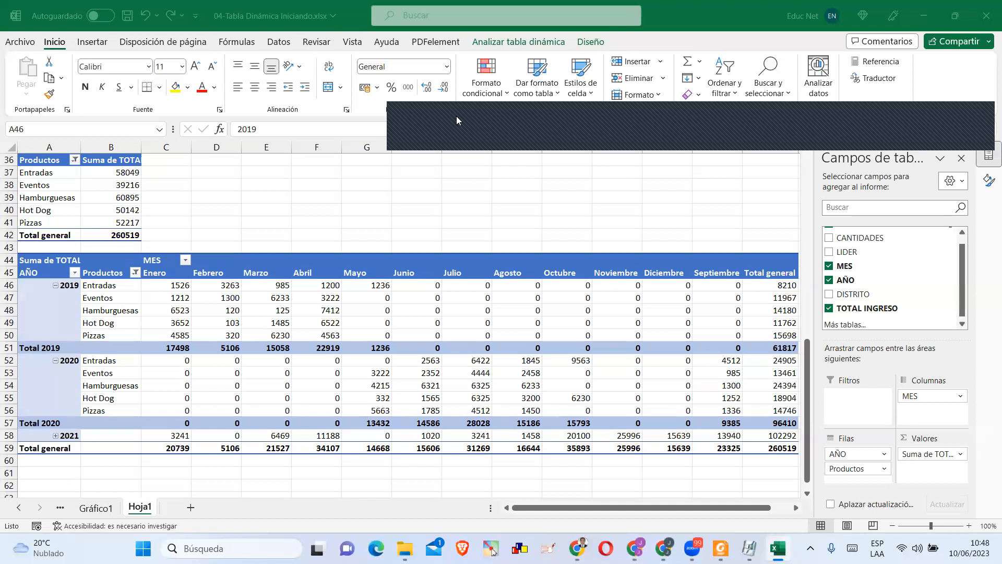
left_click(55, 287)
left_click(56, 285)
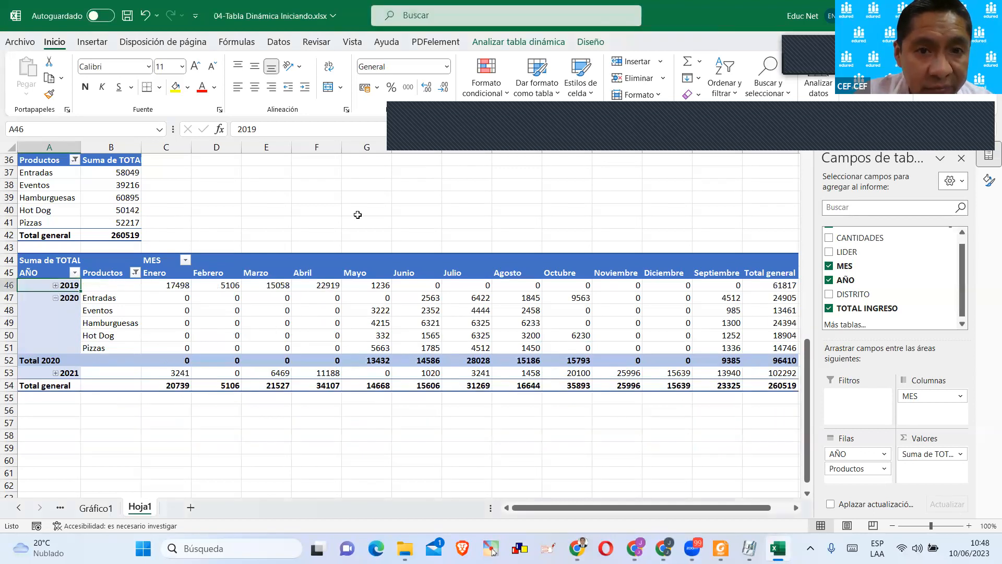
left_click(512, 124)
left_click(312, 306)
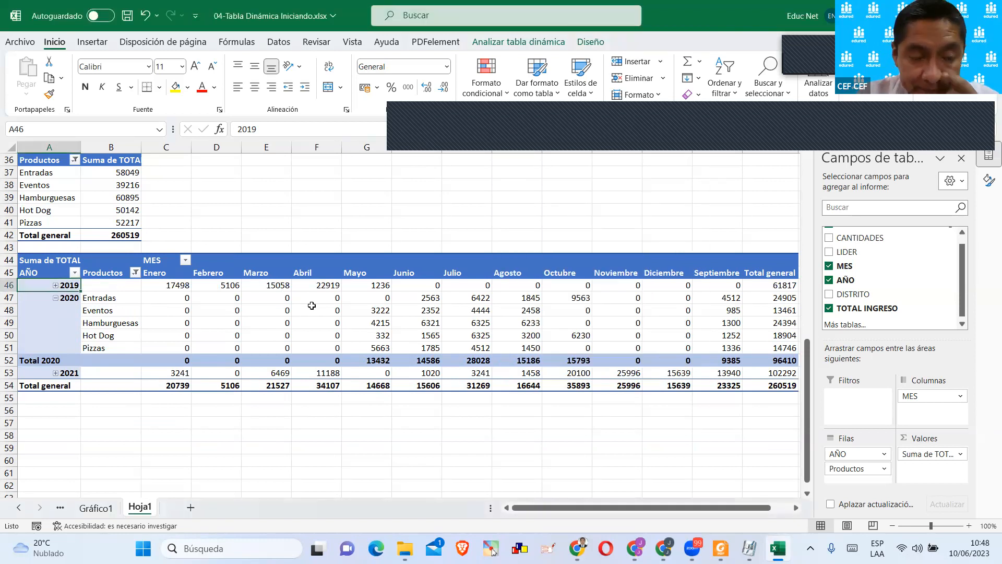
left_click(58, 298)
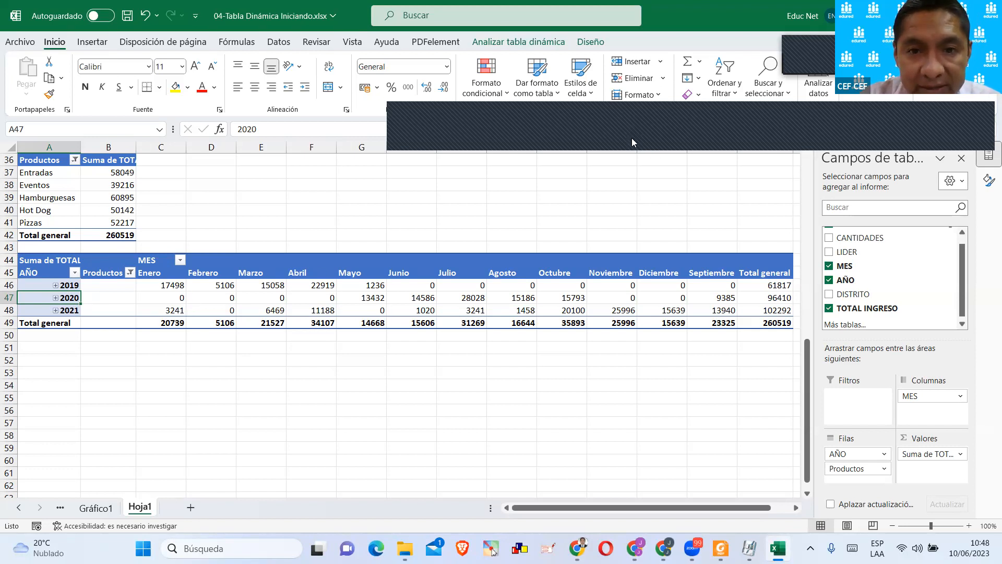
Widen the field list and remove AÑO from the rows and MES from the columns of the copied pivot table.
left_click(815, 289)
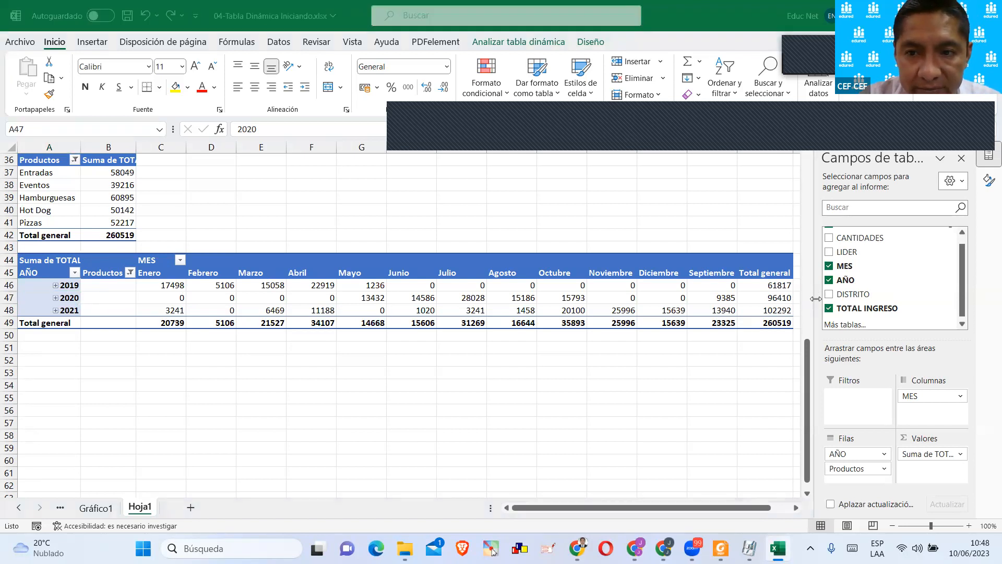
left_click_drag(815, 298, 566, 300)
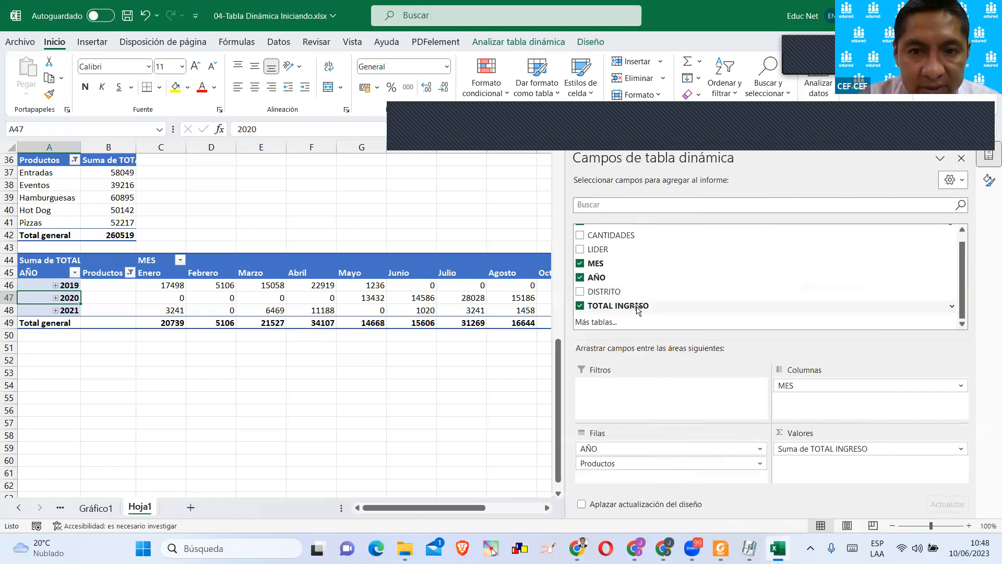
scroll(637, 309, "up", 1)
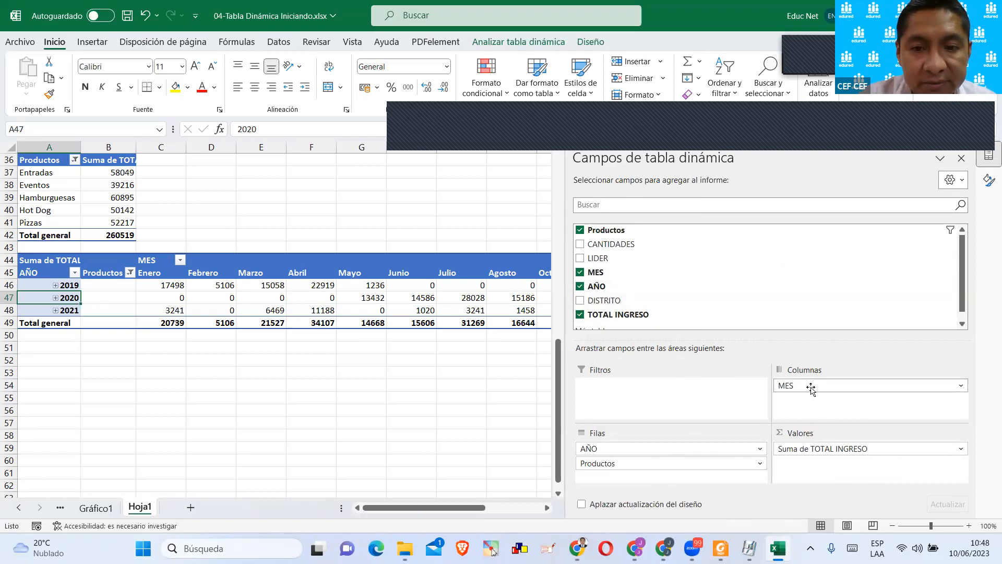
left_click_drag(595, 450, 395, 393)
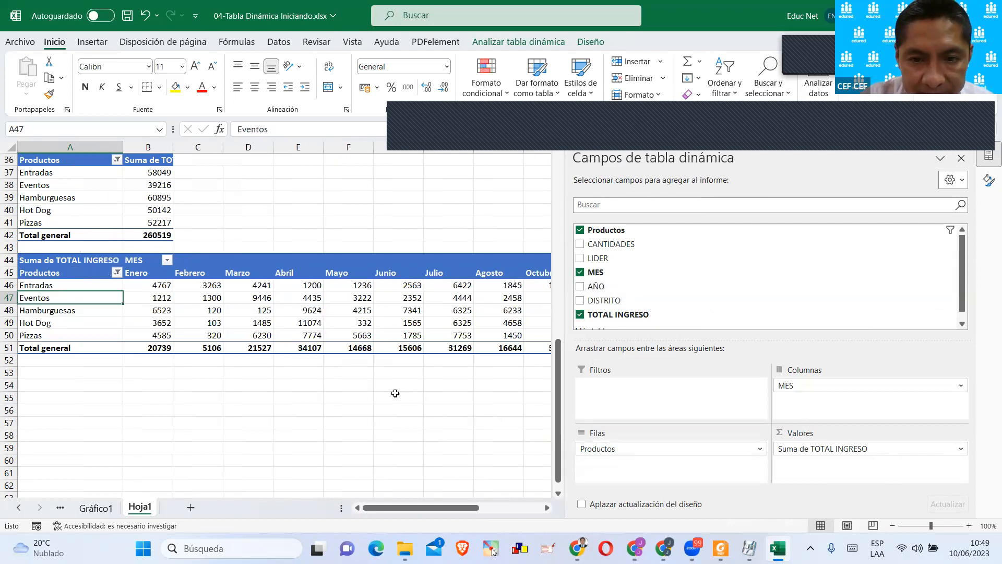
left_click_drag(834, 387, 478, 379)
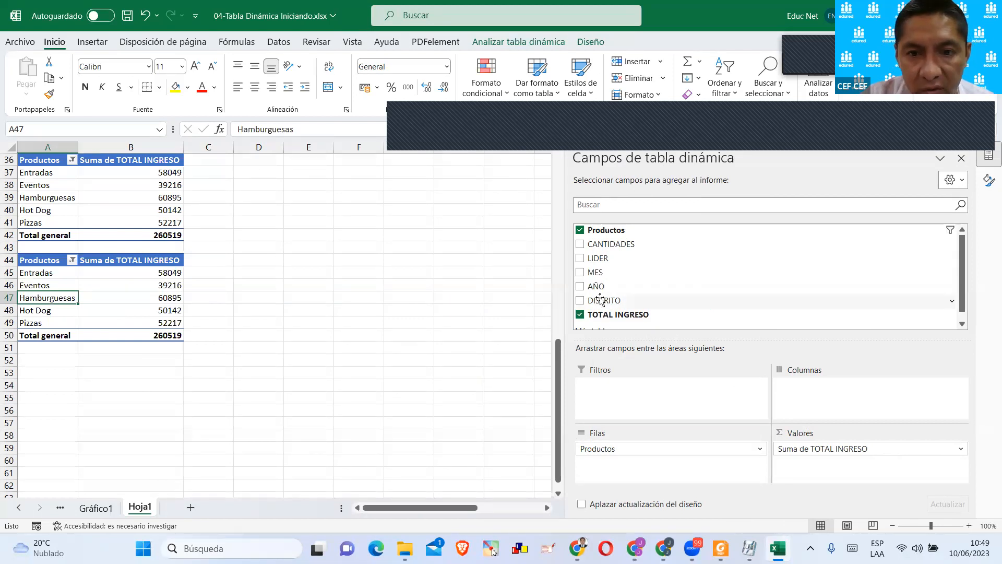
Add AÑO to the columns of the copied pivot table and enlarge the view of its yearly totals.
left_click_drag(600, 287, 808, 383)
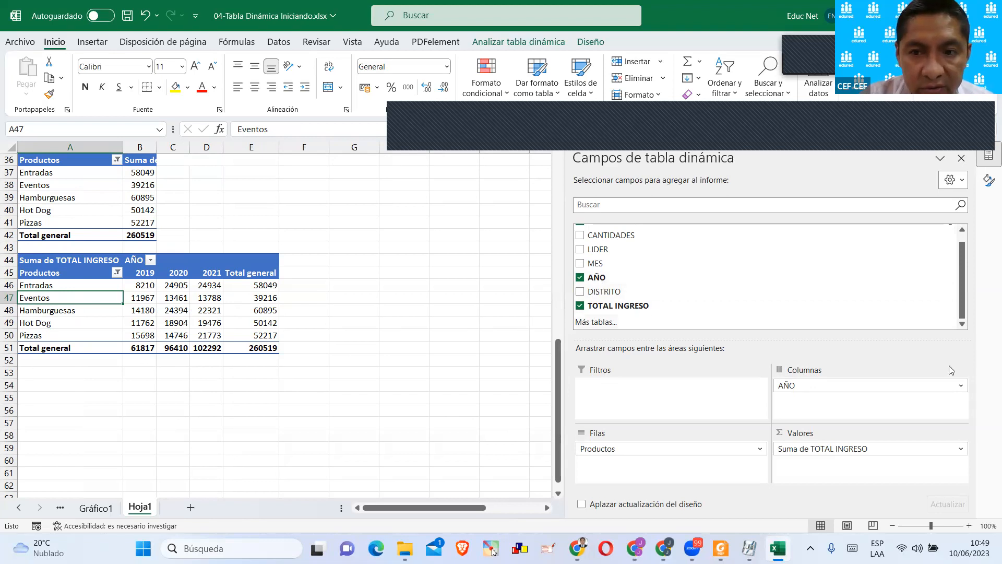
left_click(320, 309)
scroll(166, 308, "up", 3, "ctrl")
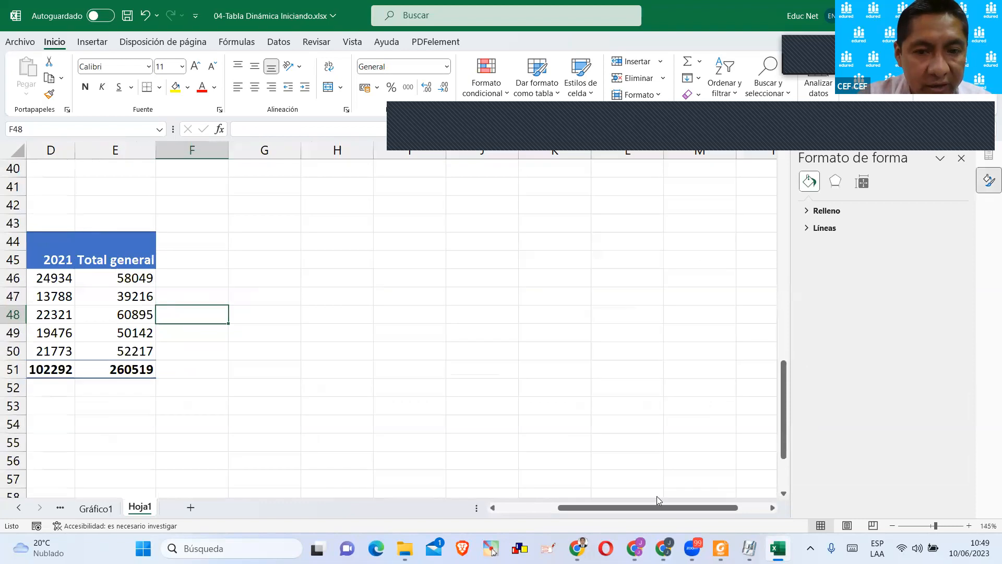
left_click_drag(600, 507, 487, 491)
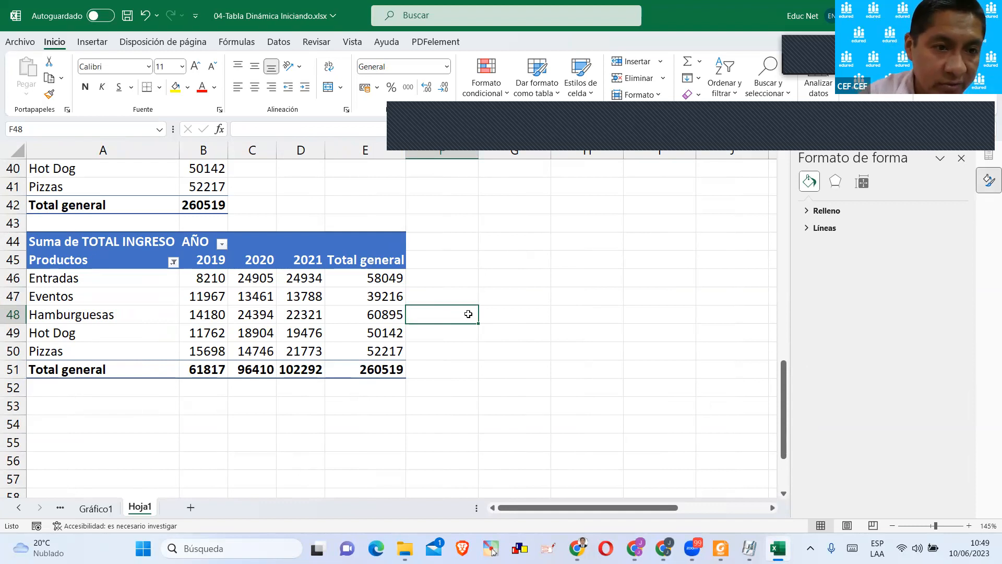
Filter Productos in the yearly pivot table to include Crispetas and exclude Eventos and Hot Dog.
left_click(173, 262)
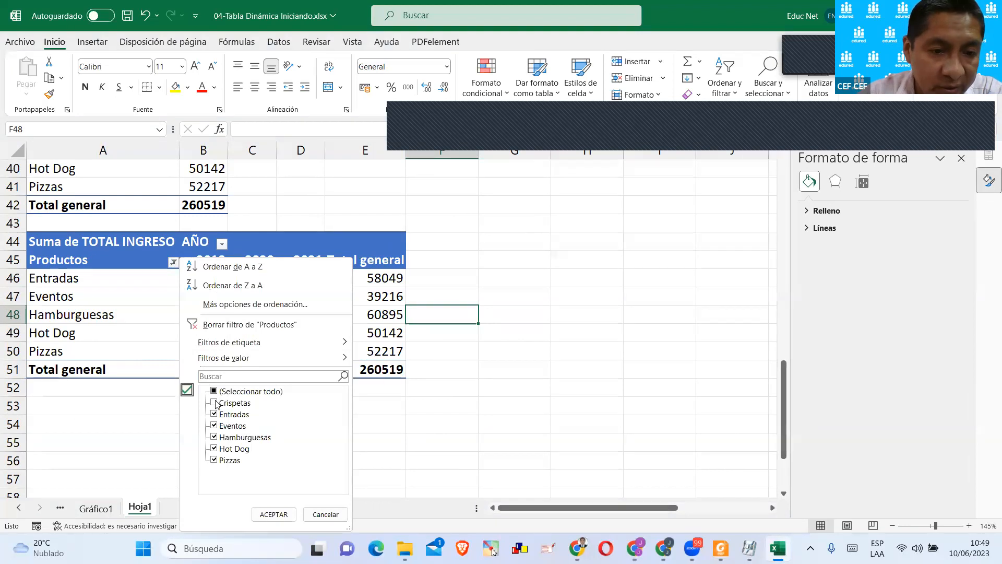
left_click(214, 403)
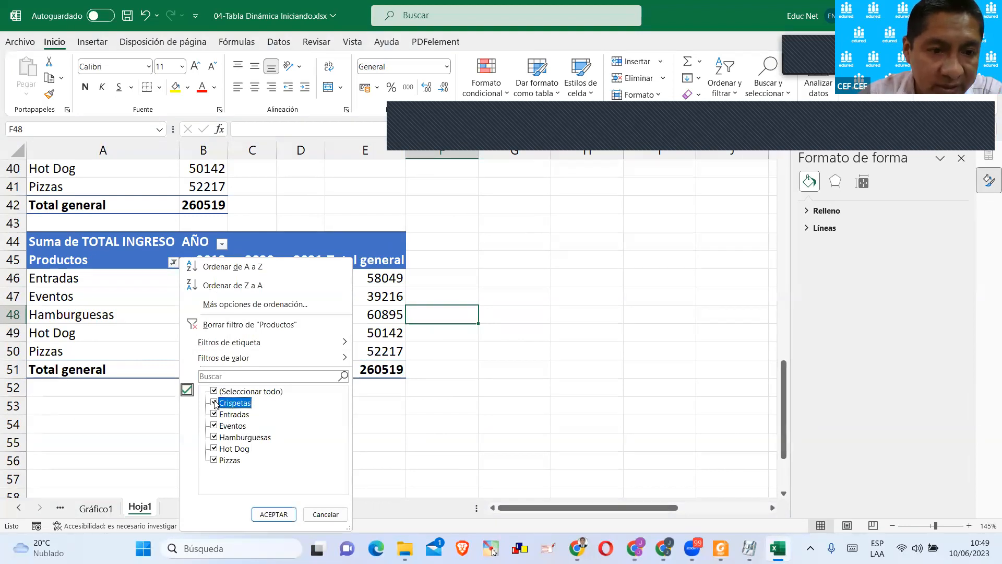
left_click(215, 426)
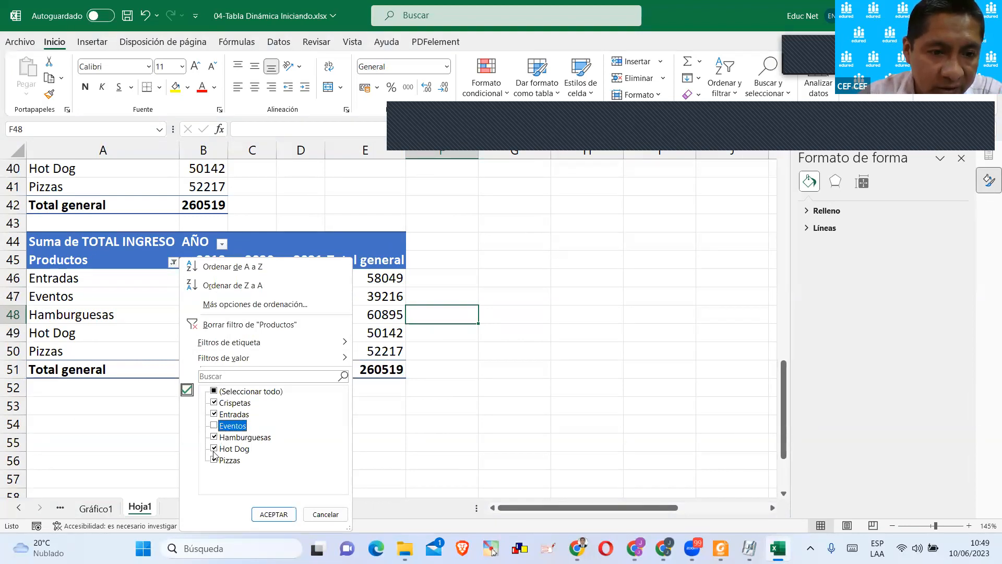
left_click(214, 449)
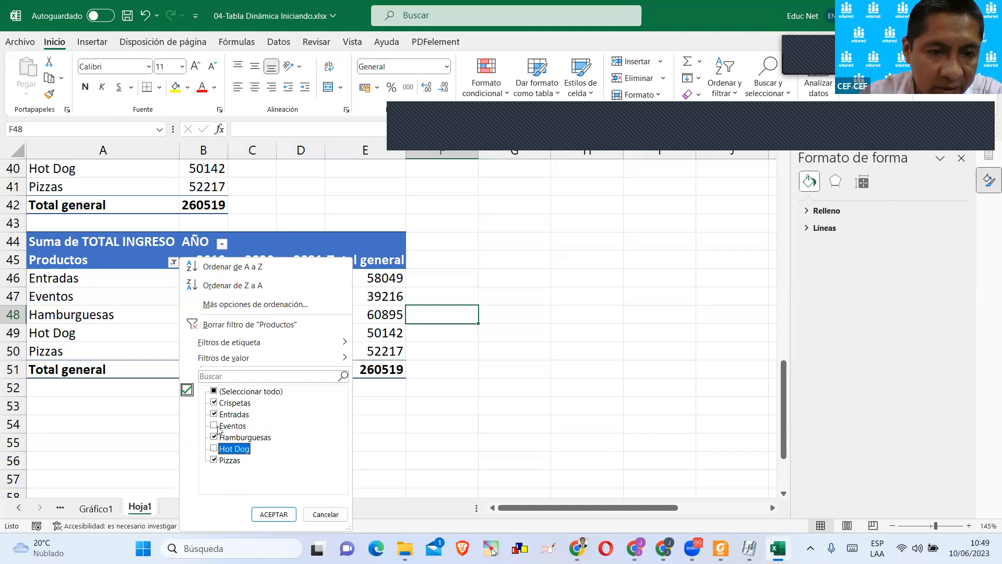
left_click(271, 515)
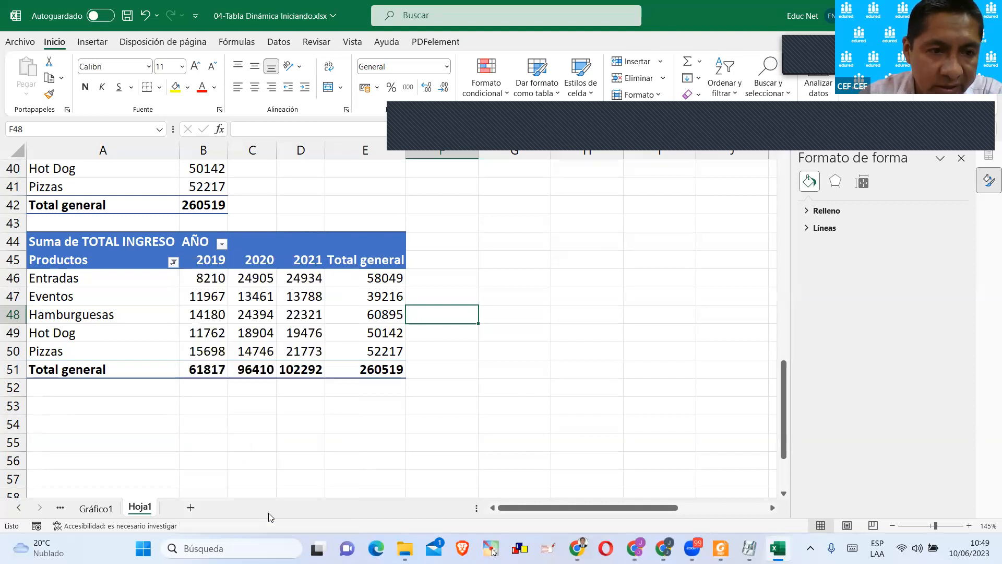
left_click(299, 413)
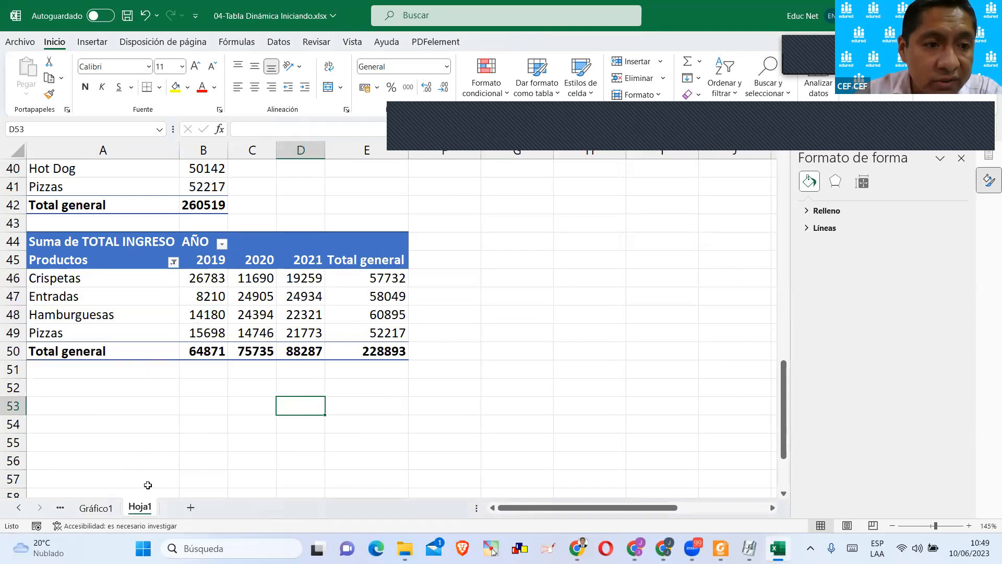
Copy the filtered yearly pivot table and paste the copy below it at cell A53.
scroll(171, 383, "up", 12)
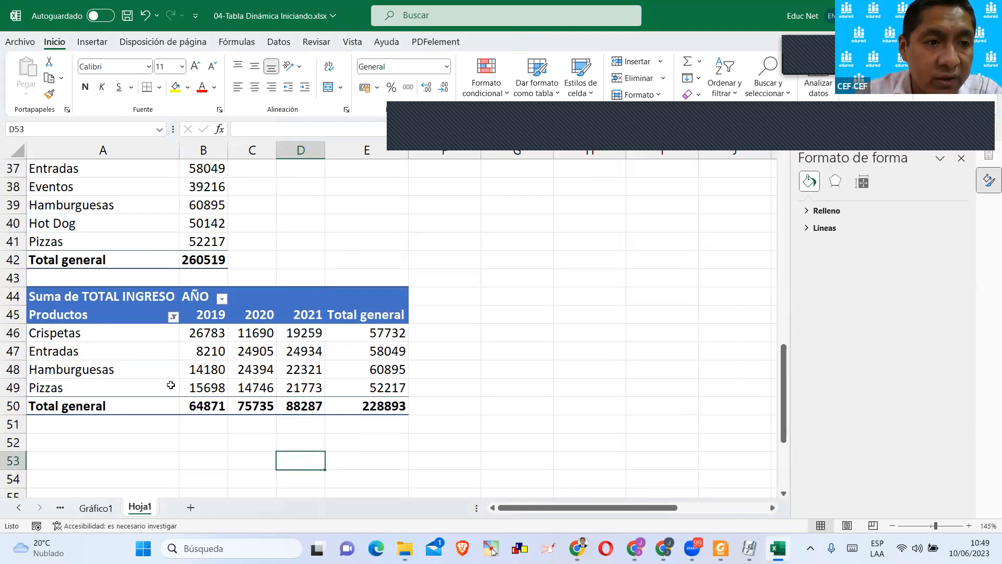
scroll(171, 379, "down", 12)
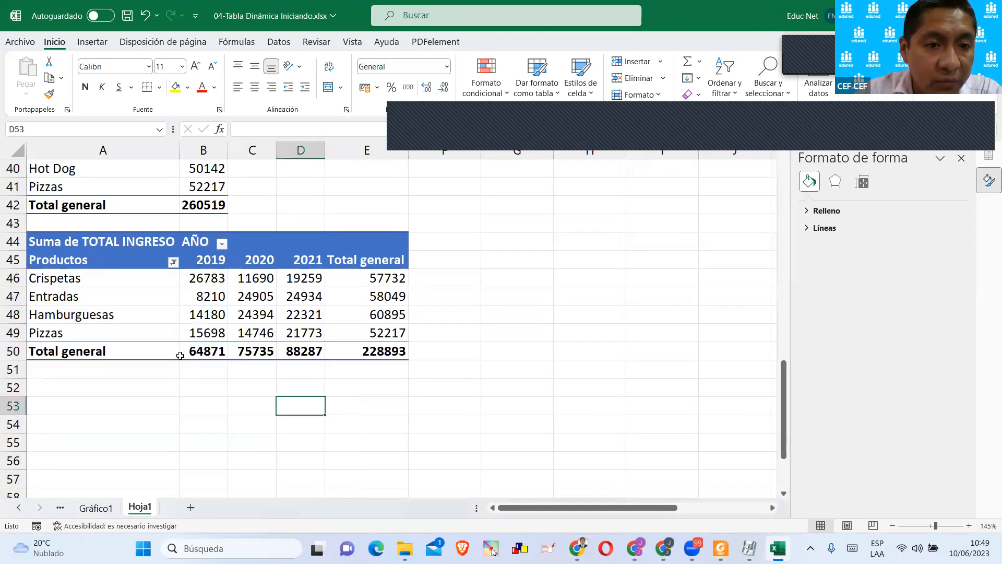
left_click_drag(79, 241, 396, 352)
key("ctrl+c")
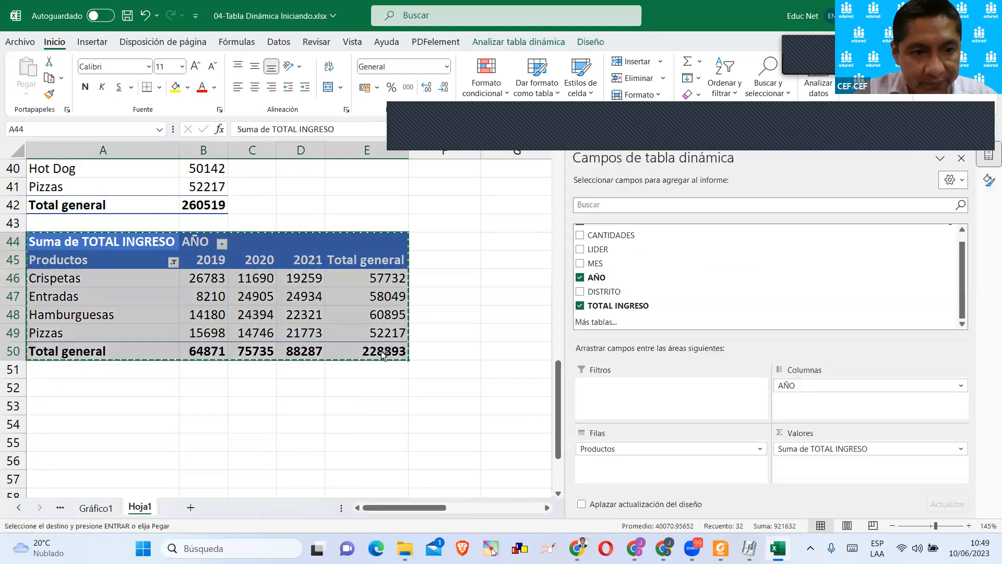
left_click(54, 399)
left_click(54, 402)
key("ctrl+v")
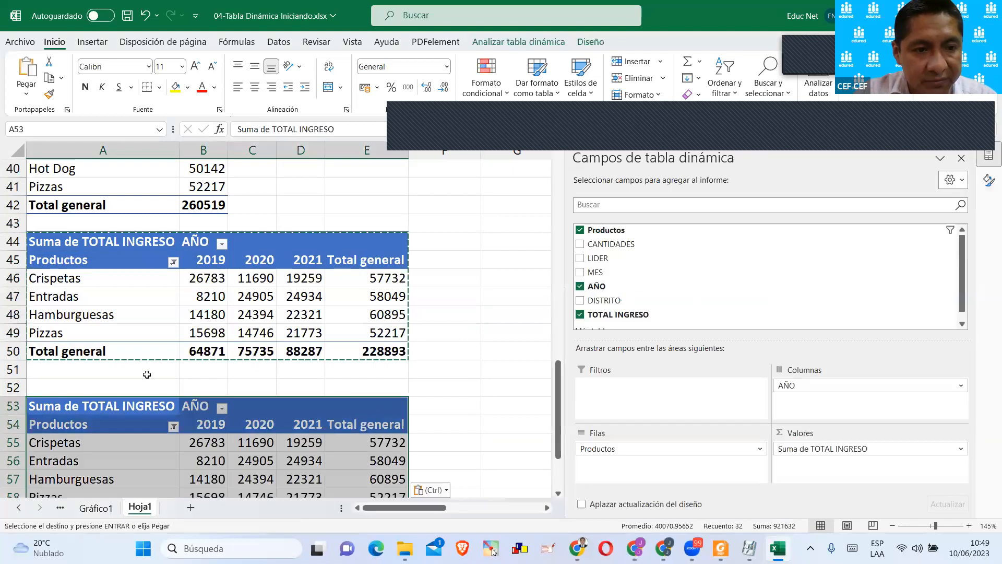
scroll(141, 337, "down", 2)
Remove Productos, AÑO and TOTAL INGRESO from the pasted pivot table, leaving its layout empty.
left_click(141, 337)
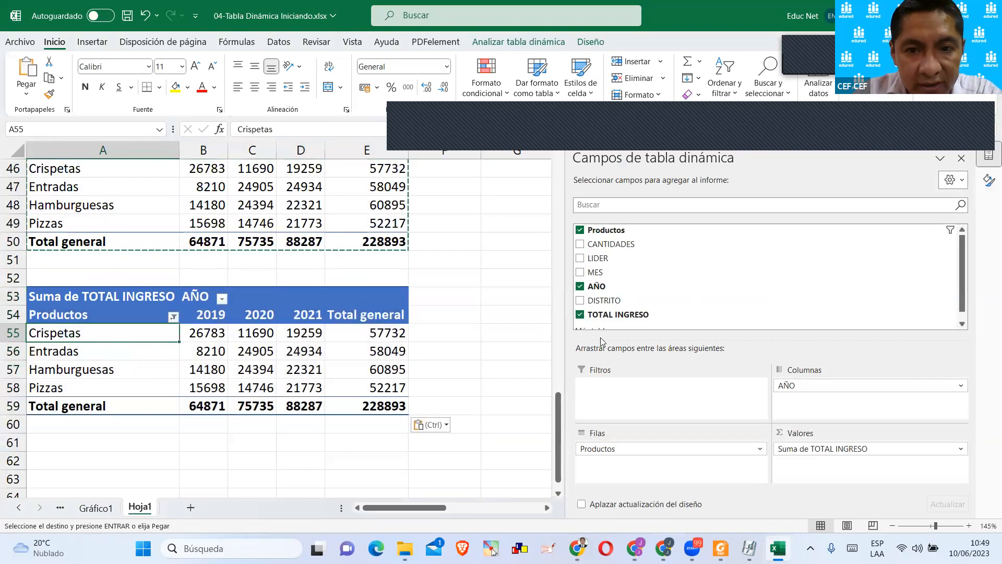
left_click(580, 230)
left_click(580, 287)
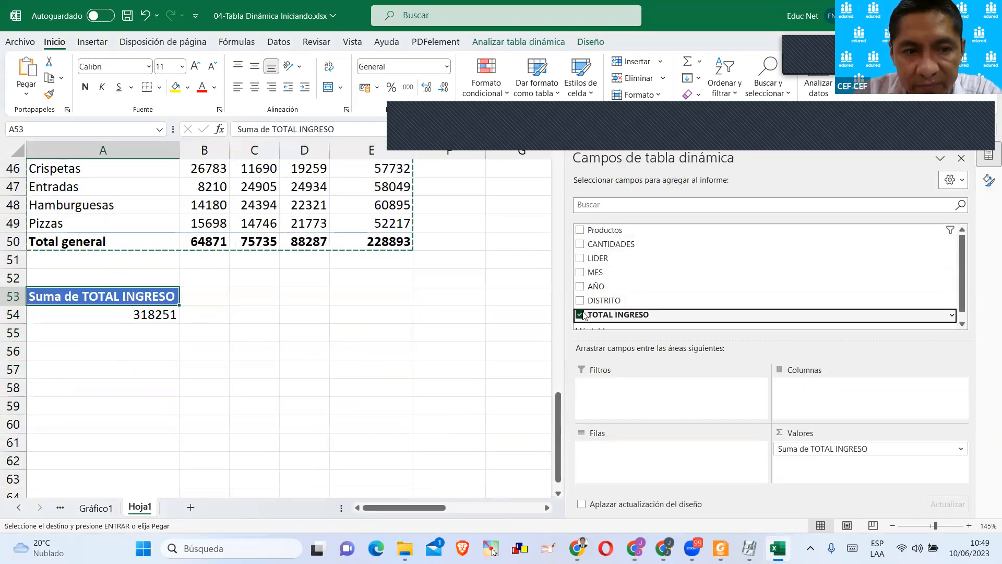
left_click(580, 315)
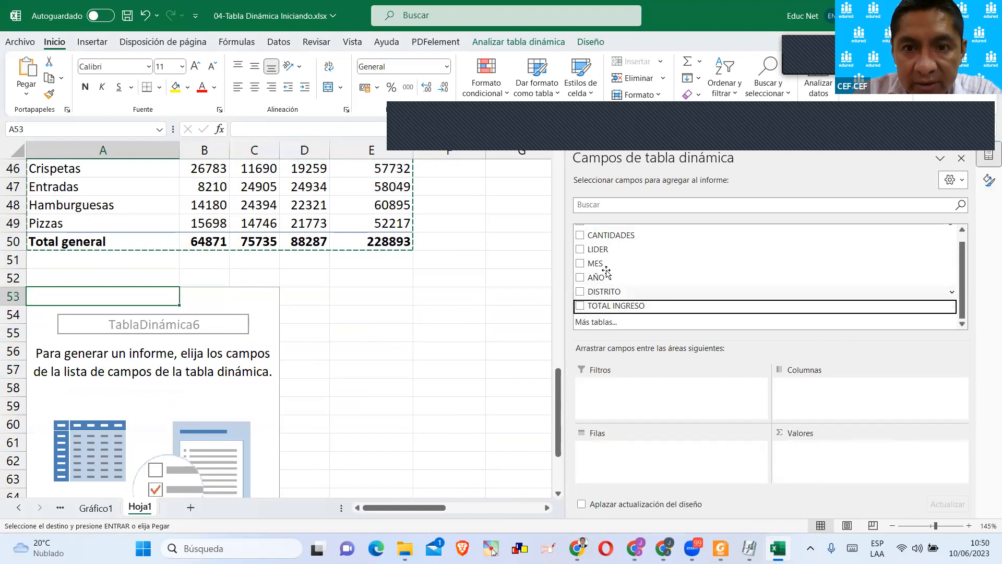
Add LIDER to the rows and Productos to the columns of the emptied pivot table.
left_click_drag(598, 250, 635, 458)
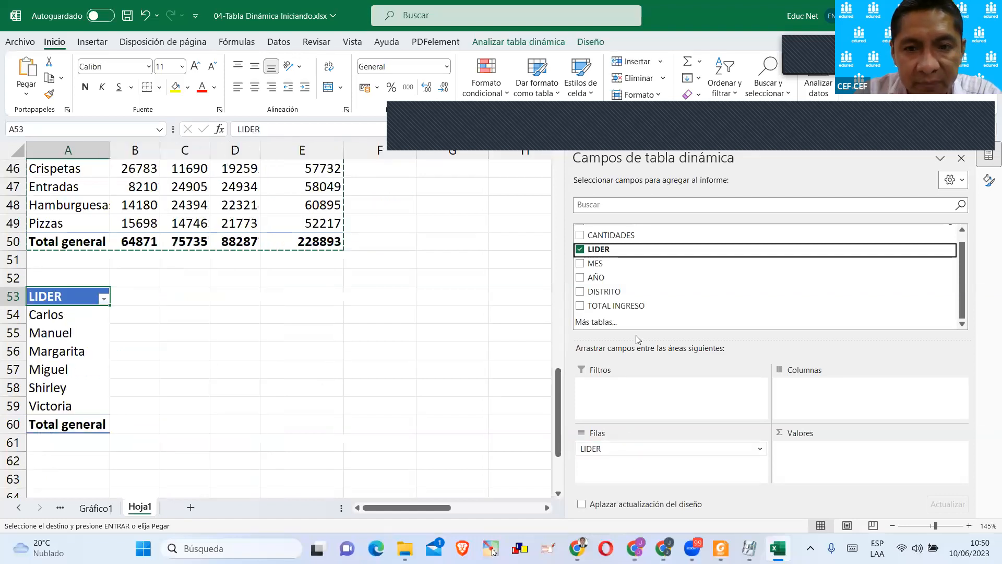
scroll(619, 303, "up", 1)
scroll(619, 301, "down", 1)
scroll(620, 301, "up", 1)
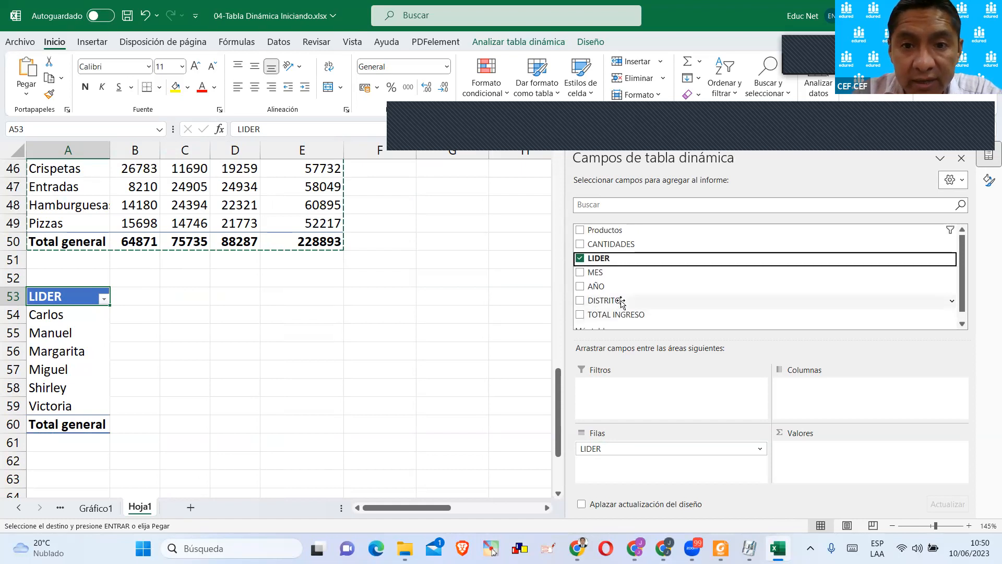
left_click_drag(595, 230, 830, 398)
left_click(373, 344)
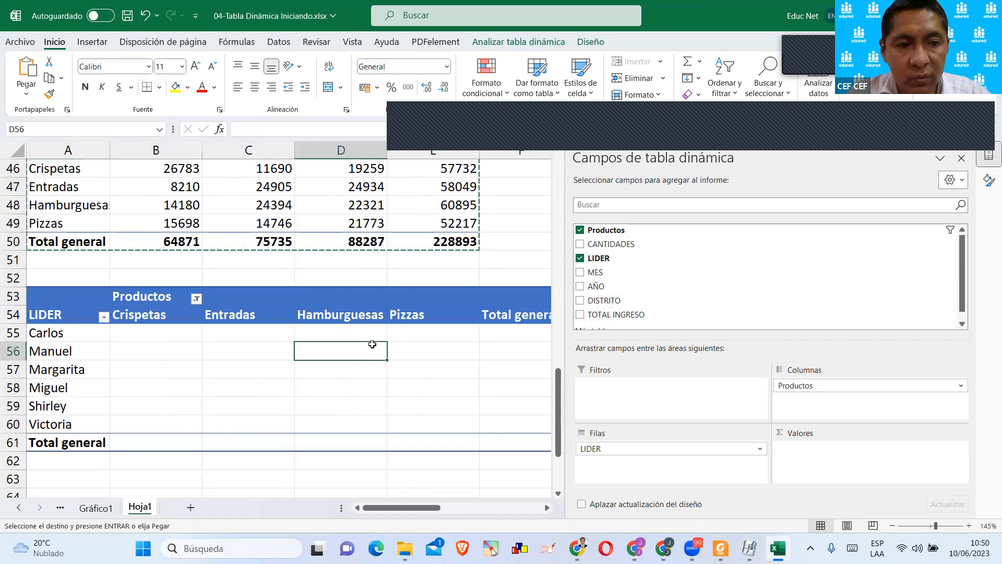
scroll(372, 344, "down", 1)
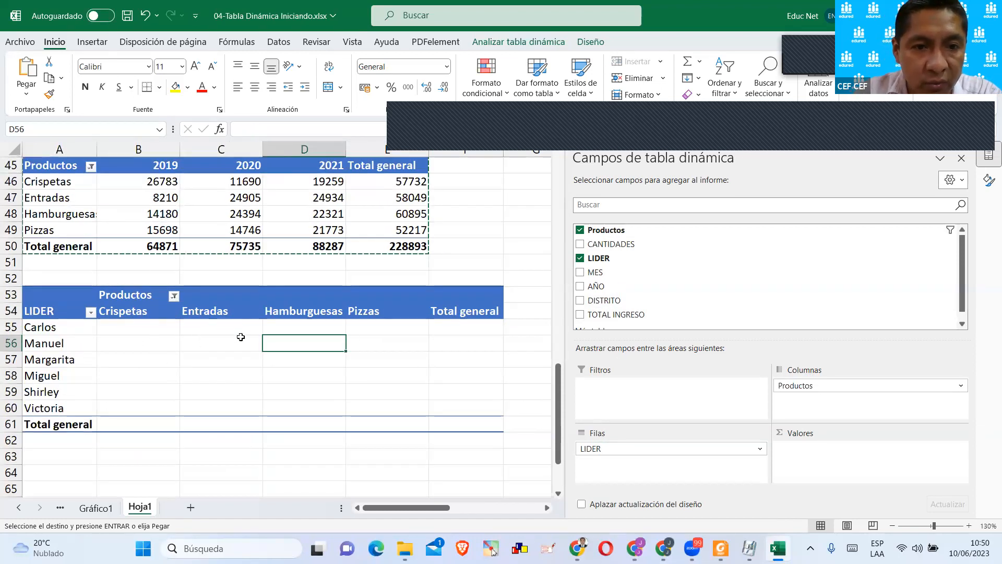
Check which products are selected in the column filter of the LIDER pivot table.
left_click_drag(154, 311, 396, 327)
left_click(177, 297)
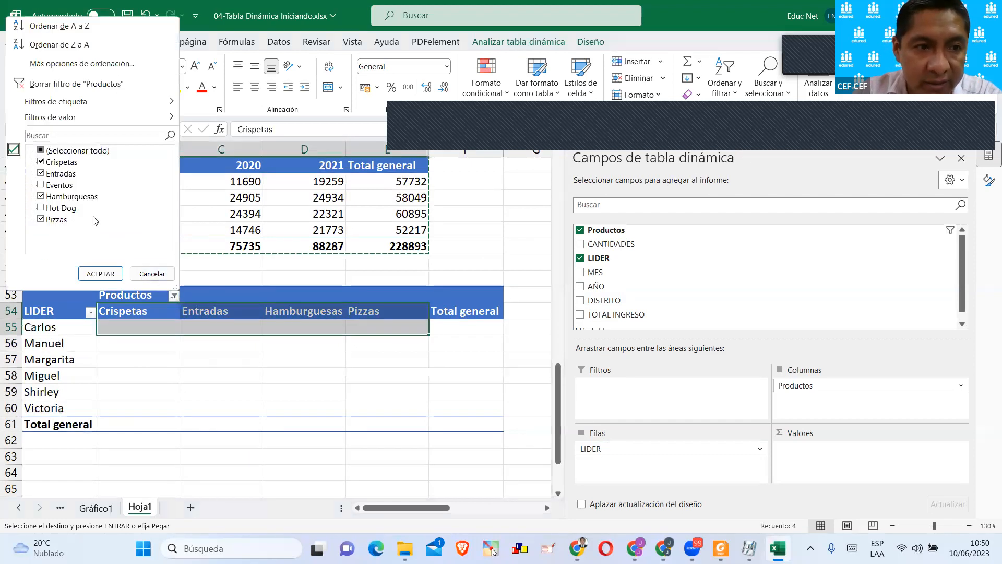
left_click(227, 389)
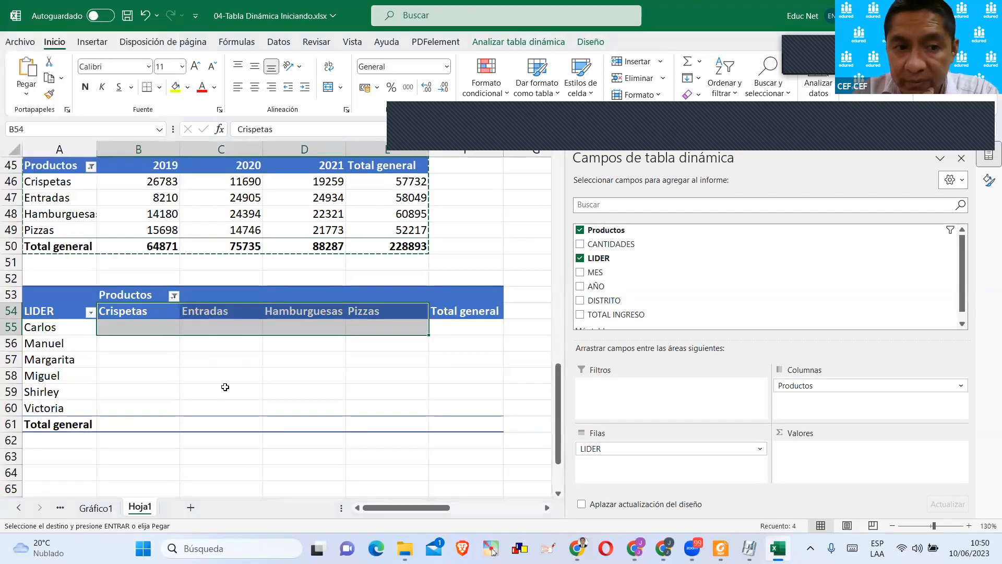
left_click(457, 356)
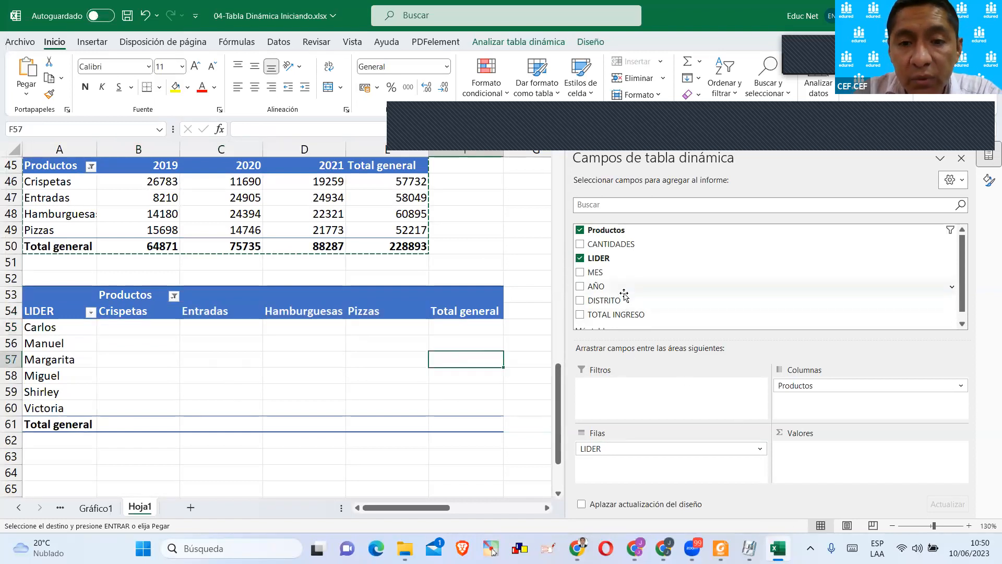
Add TOTAL INGRESO to the values of the LIDER pivot table and narrow the field list to show every column.
scroll(624, 295, "down", 1)
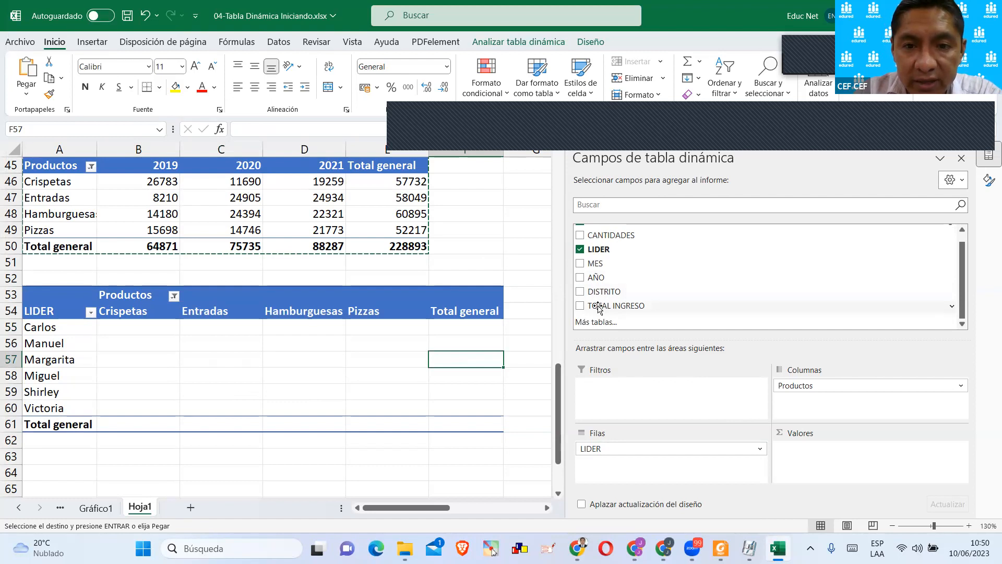
left_click_drag(598, 308, 808, 460)
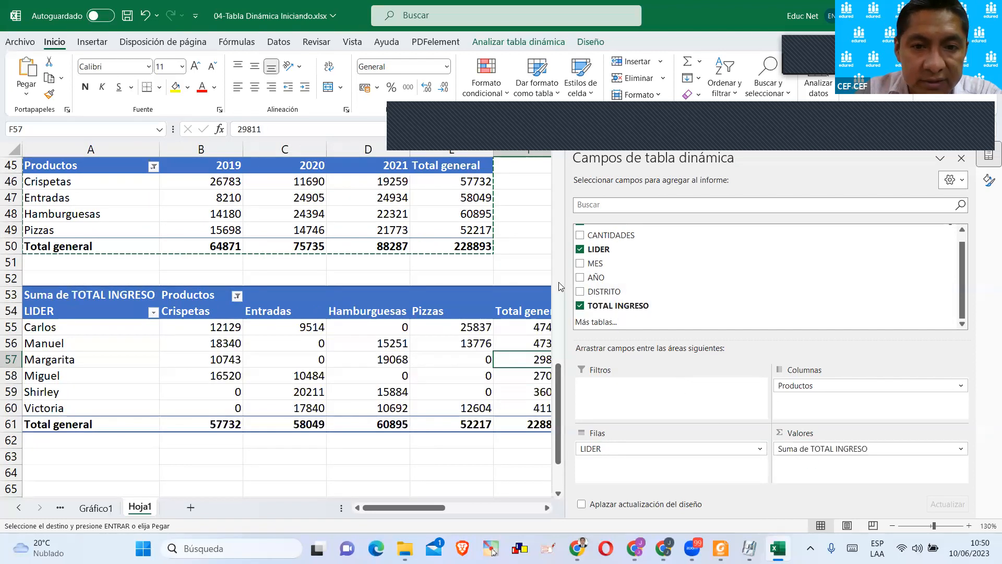
left_click_drag(567, 275, 687, 298)
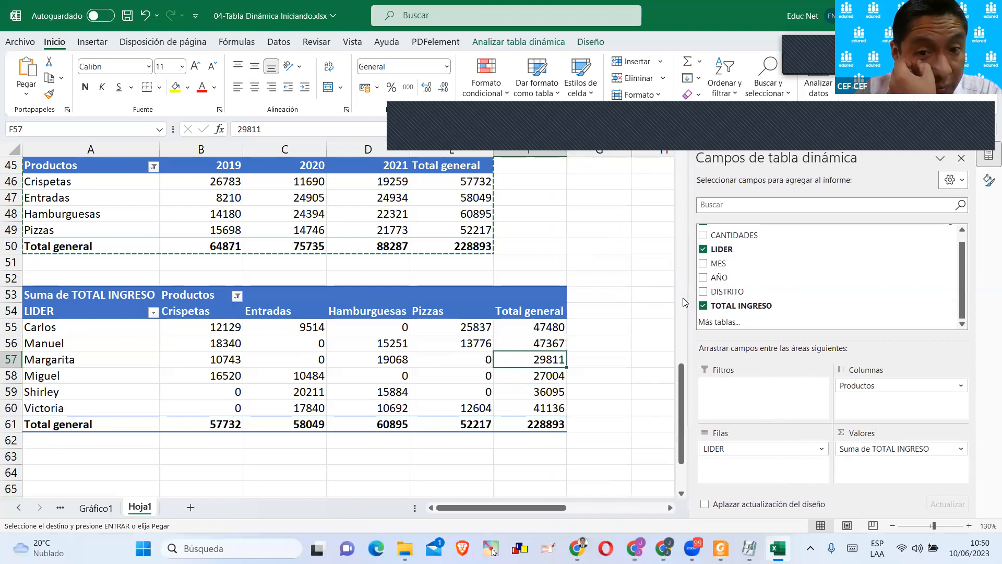
left_click(571, 329)
left_click(488, 329)
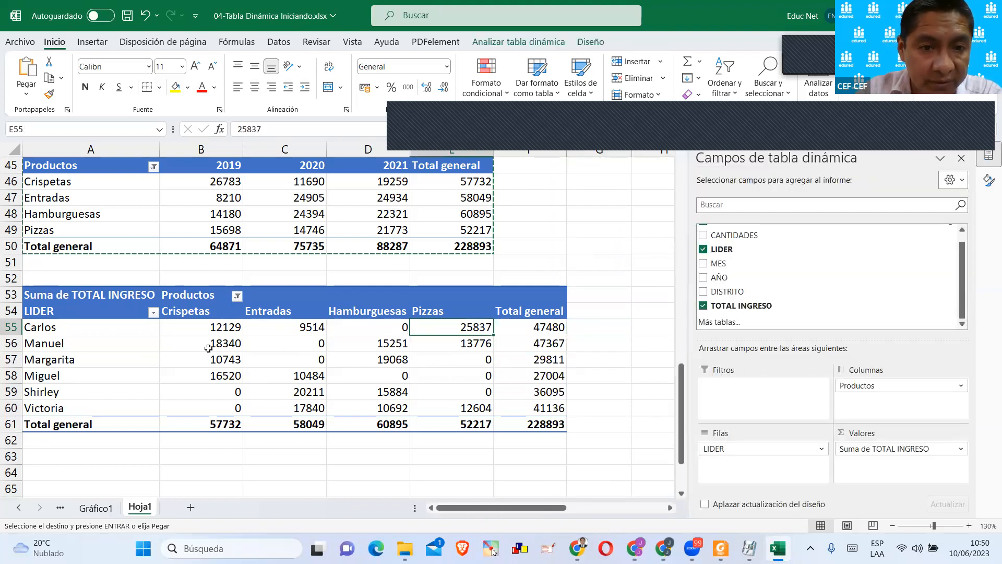
scroll(211, 337, "down", 1)
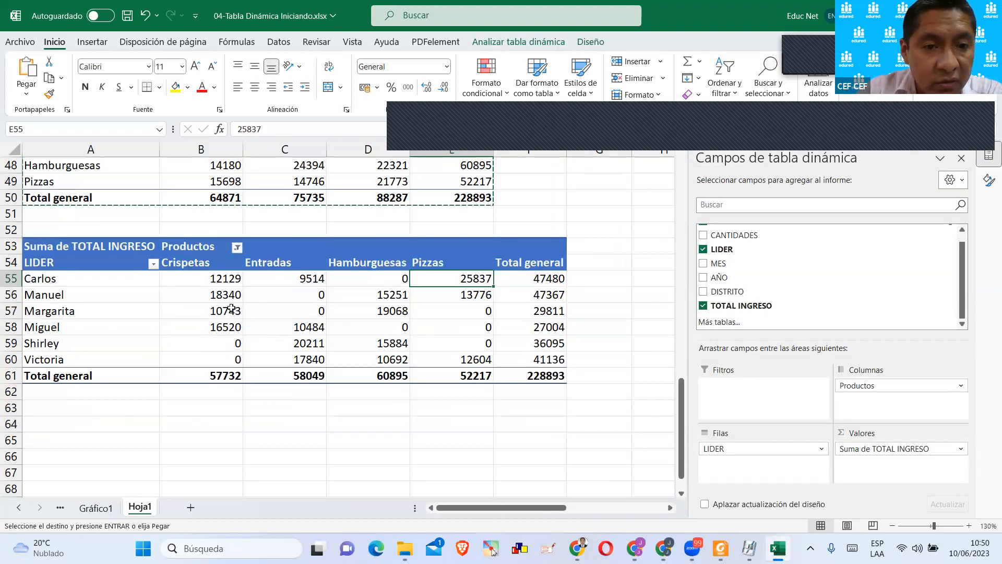
left_click(215, 280)
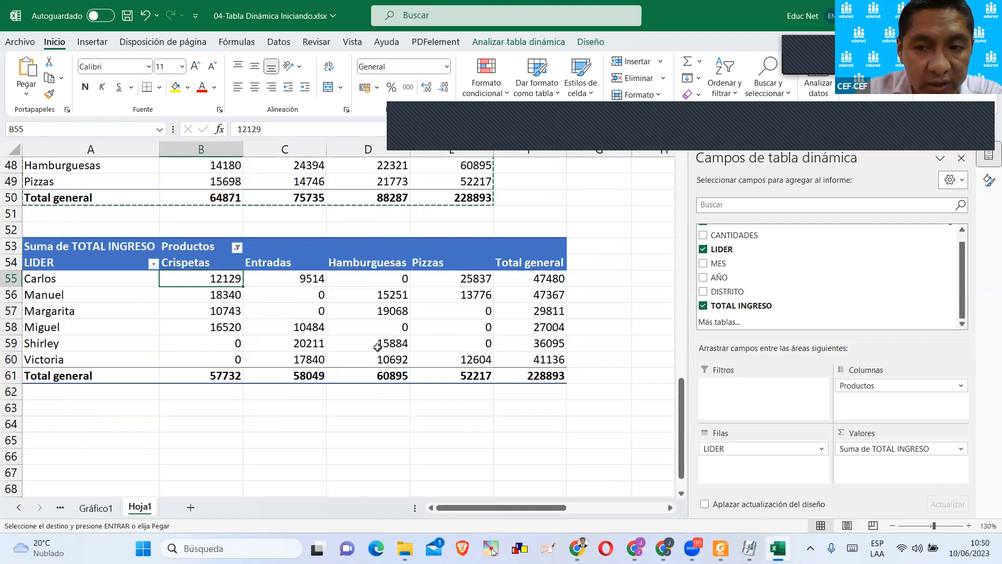
left_click(202, 300)
Copy the complete LIDER pivot table and paste it below at cell A64.
left_click_drag(65, 239, 504, 384)
key("ctrl+c")
scroll(146, 364, "down", 1)
left_click(59, 370)
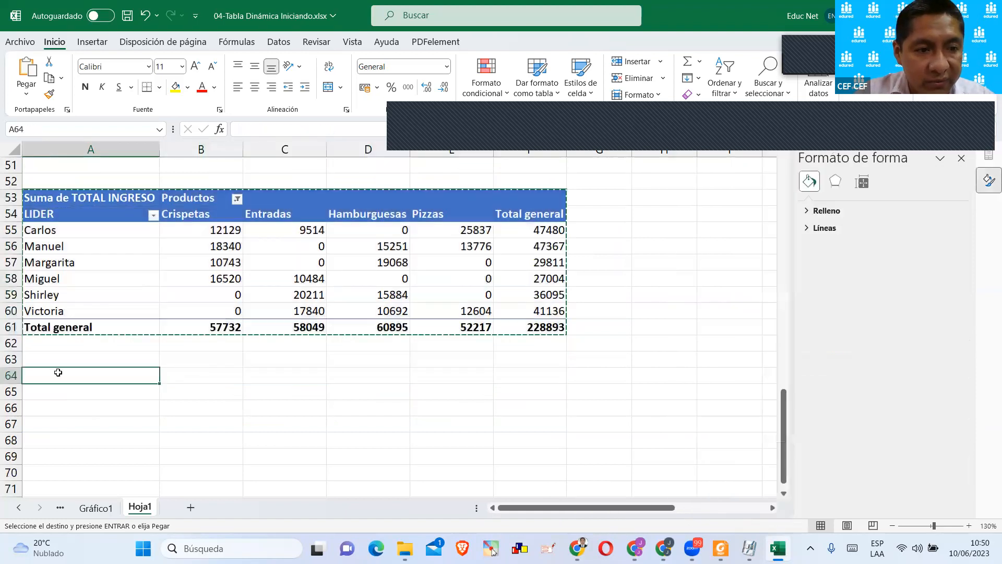
key("ctrl+v")
scroll(190, 193, "down", 1)
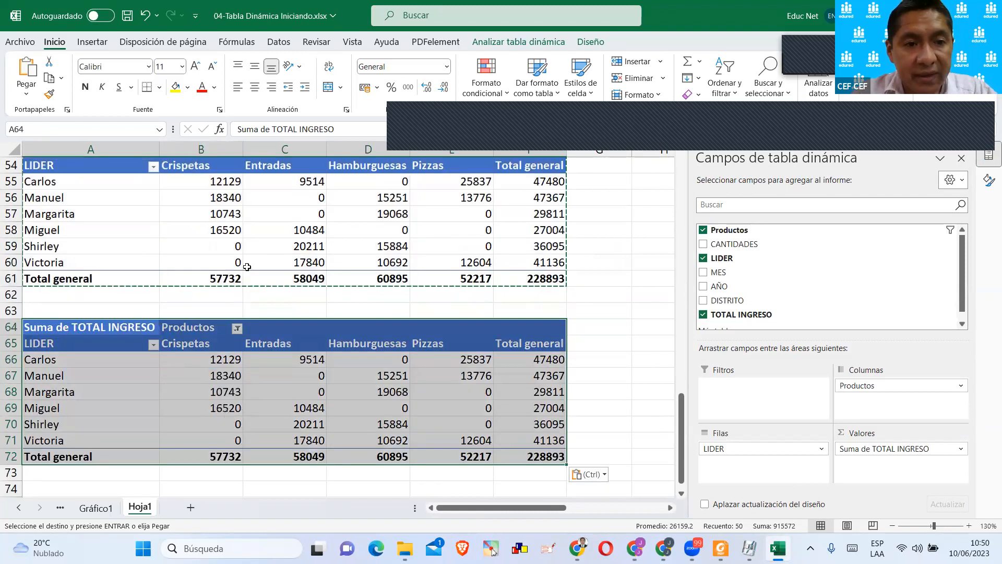
Format the values of the LIDER pivot table at A53 as Contabilidad with the S/ symbol and two decimals.
left_click(236, 217)
scroll(236, 229, "up", 1)
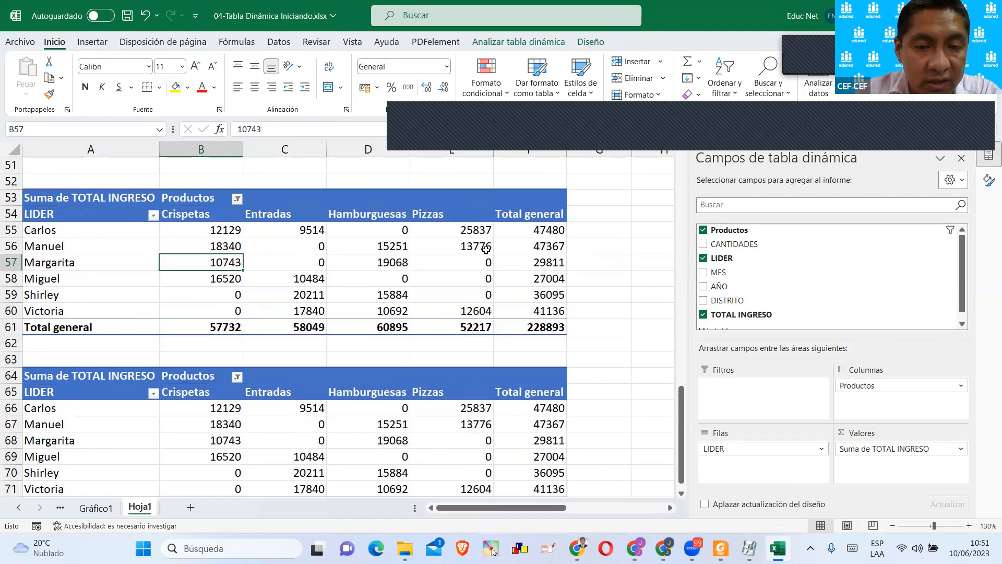
left_click_drag(200, 231, 529, 326)
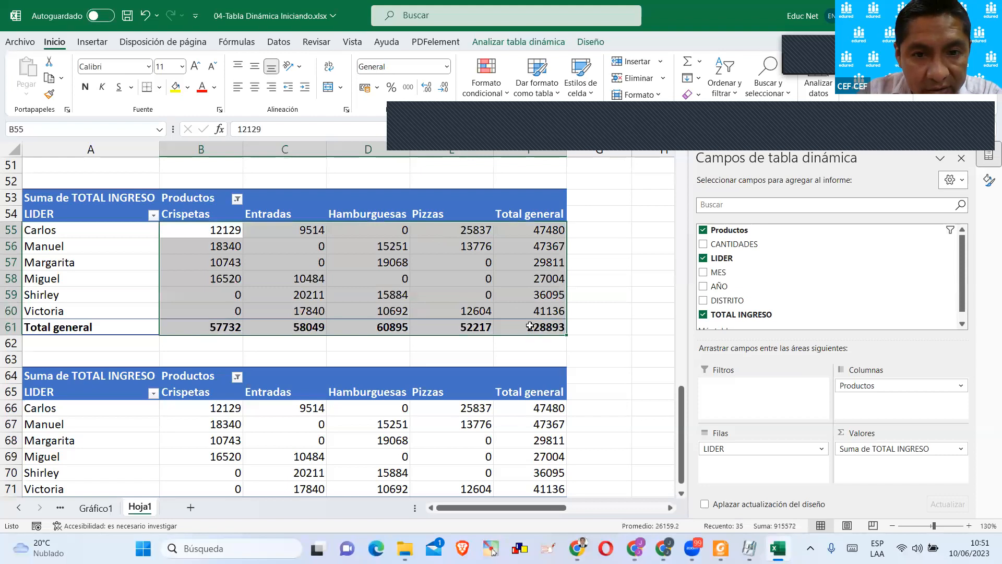
right_click(395, 270)
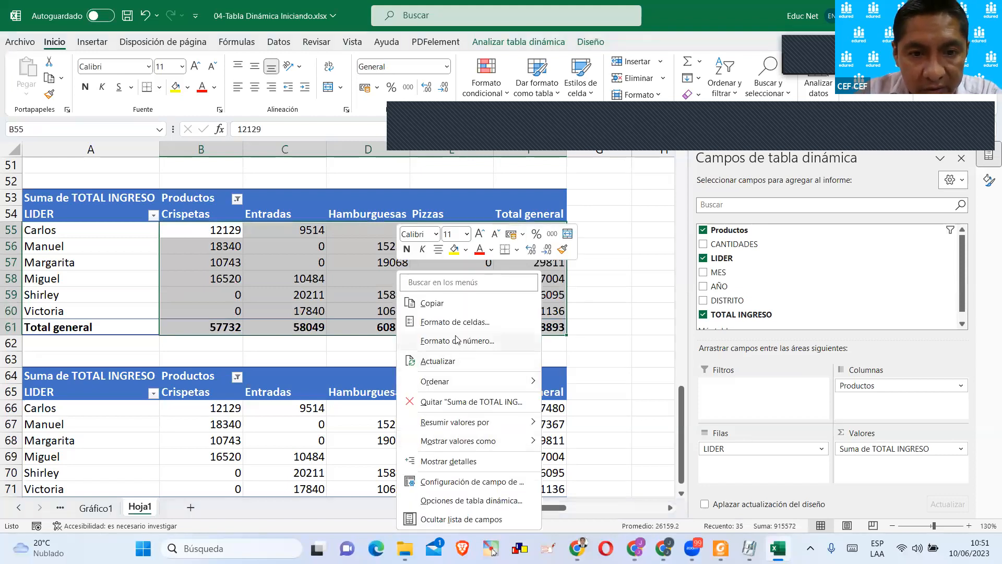
left_click(447, 342)
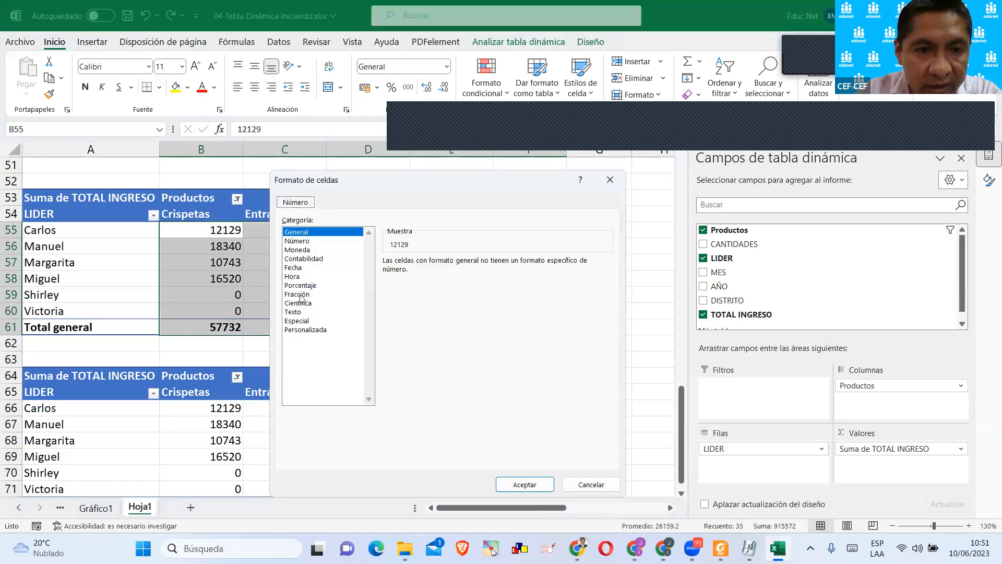
left_click(304, 258)
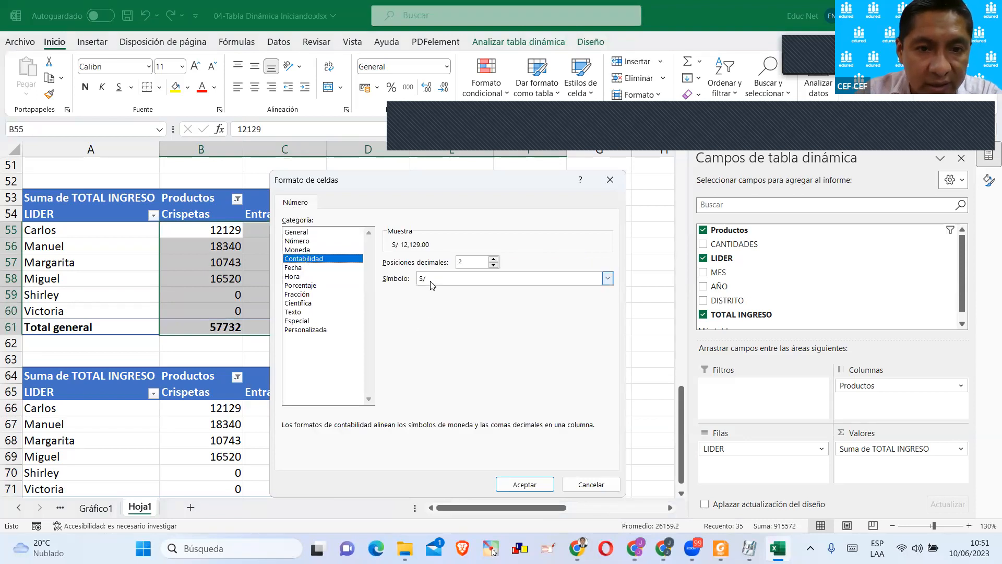
left_click(431, 282)
left_click(432, 299)
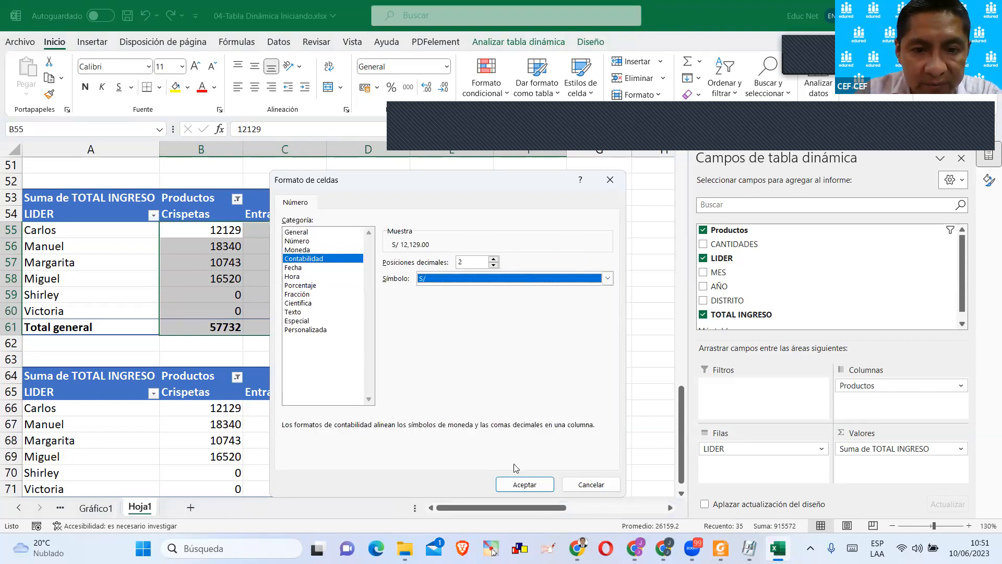
left_click(524, 483)
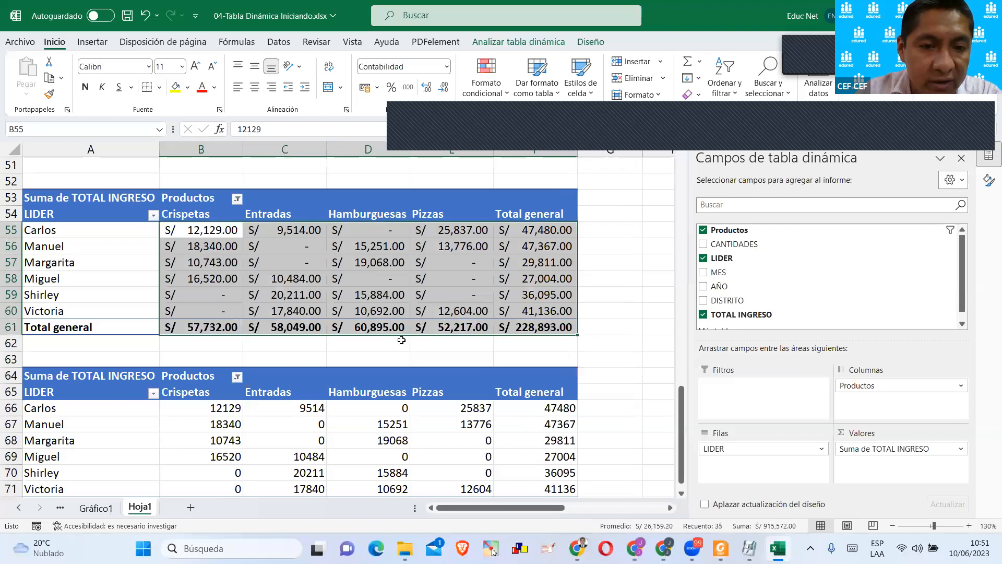
Select the leader values of the pivot table at A64 and open the value field settings of Suma de TOTAL INGRESO.
left_click(401, 340)
scroll(315, 382, "down", 1)
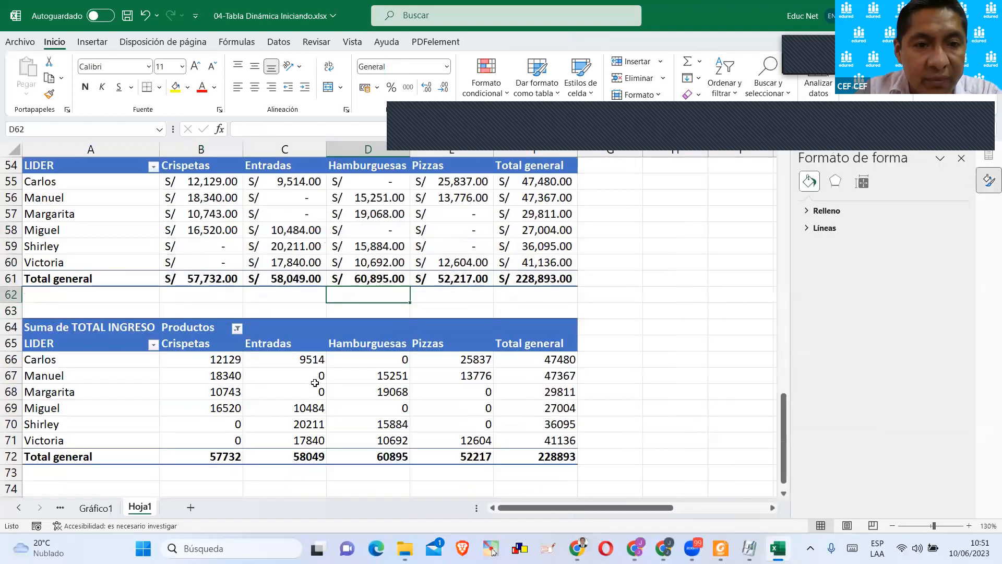
left_click_drag(197, 360, 518, 438)
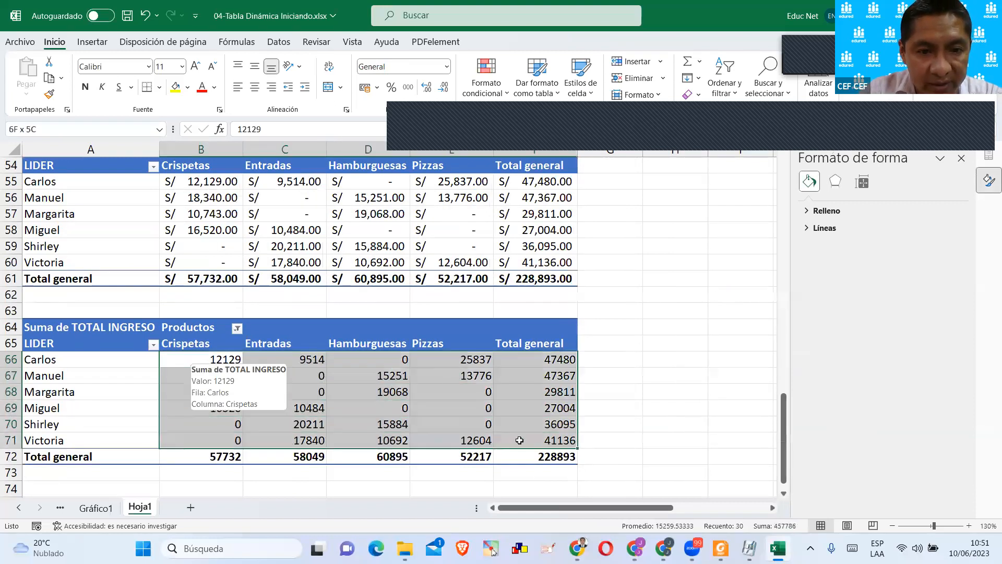
scroll(390, 395, "down", 3)
left_click(284, 343)
left_click_drag(205, 319, 519, 387)
scroll(516, 374, "down", 3)
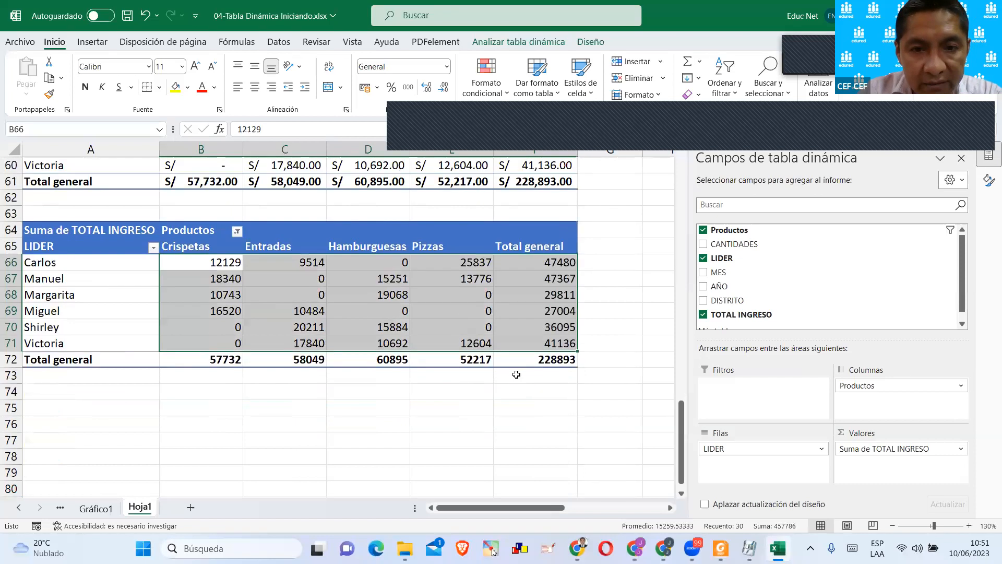
left_click(921, 450)
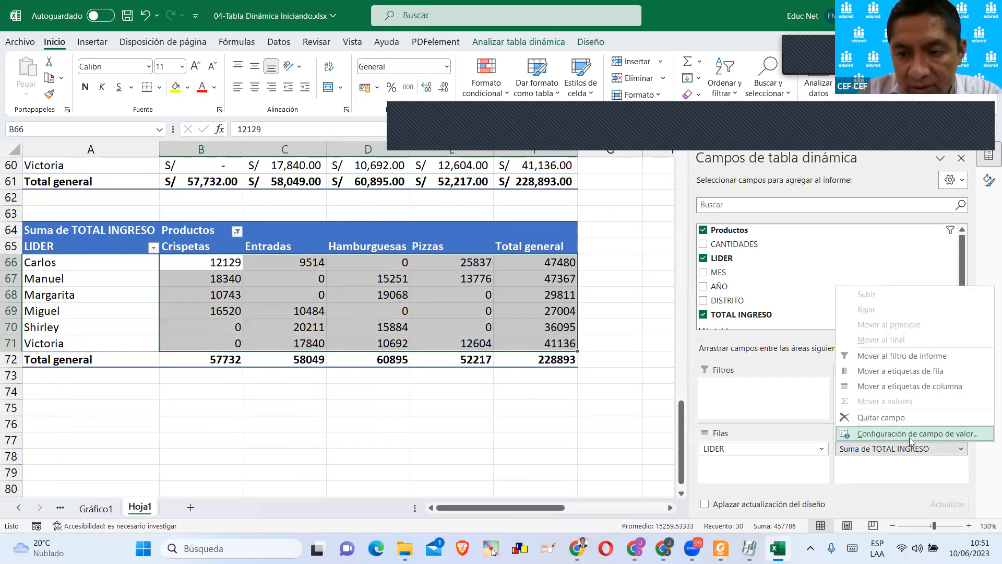
left_click(912, 434)
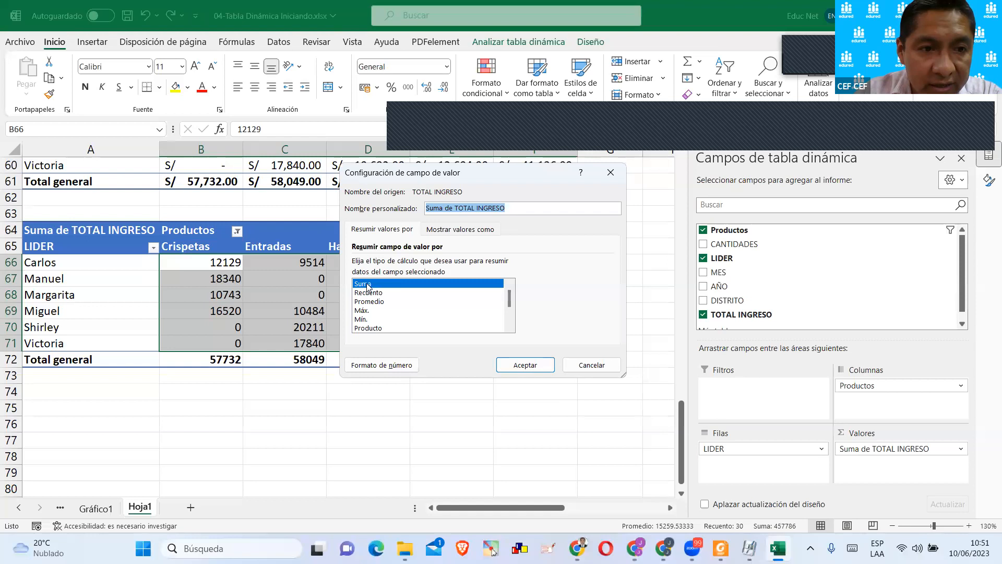
Go through the available calculation types and summarise TOTAL INGRESO by Recuento in the pivot table at A64.
left_click(369, 293)
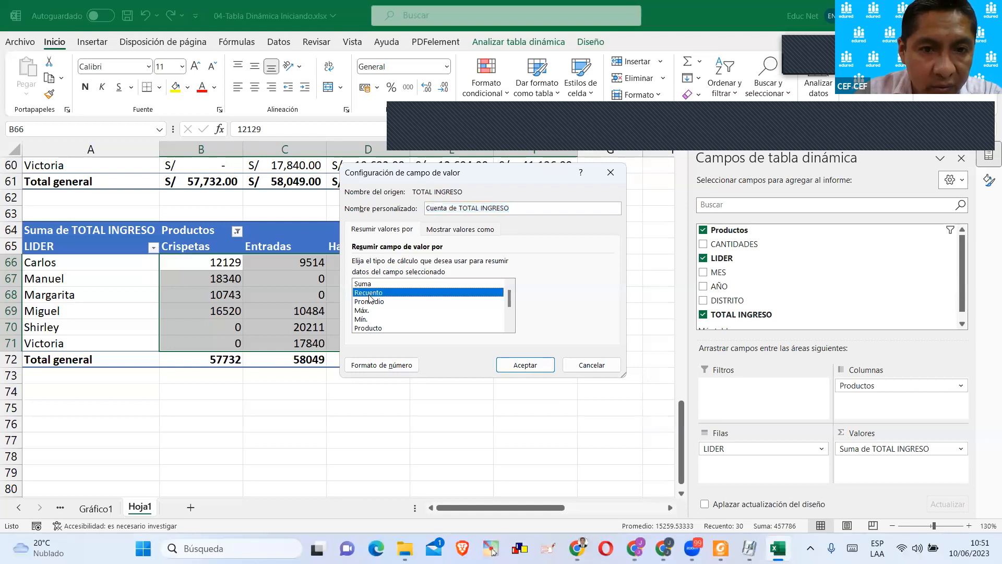
left_click(371, 302)
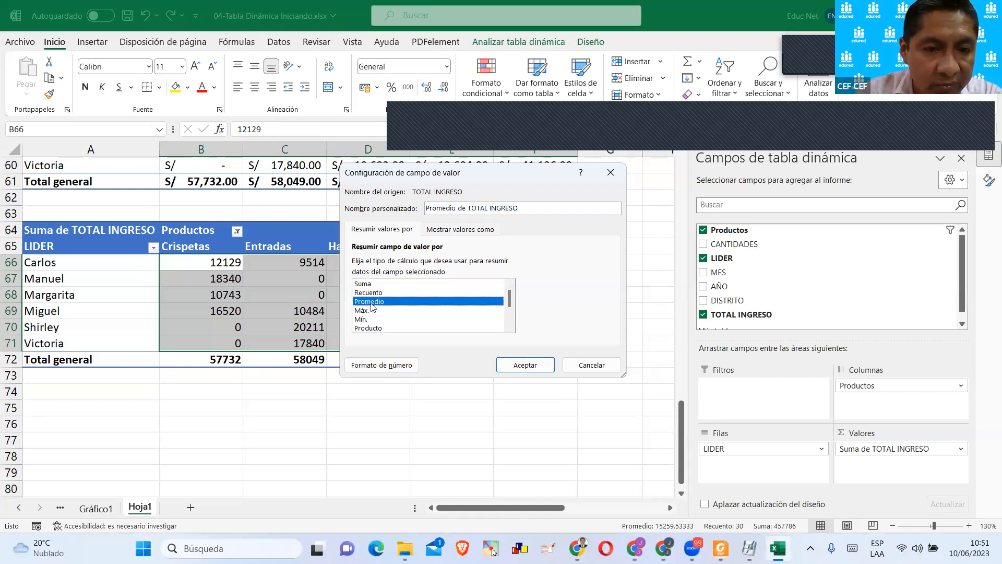
left_click(366, 311)
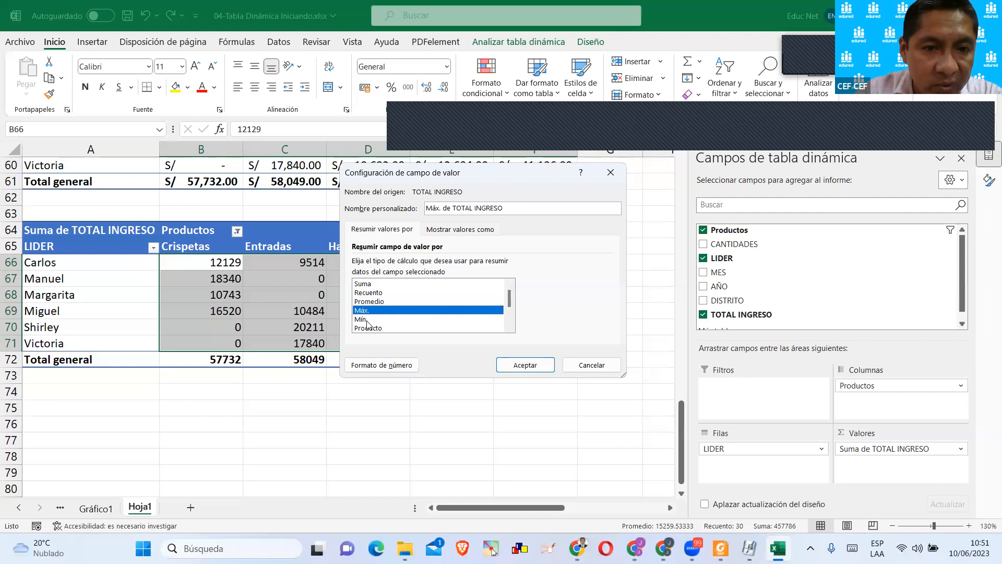
left_click(363, 320)
left_click(373, 328)
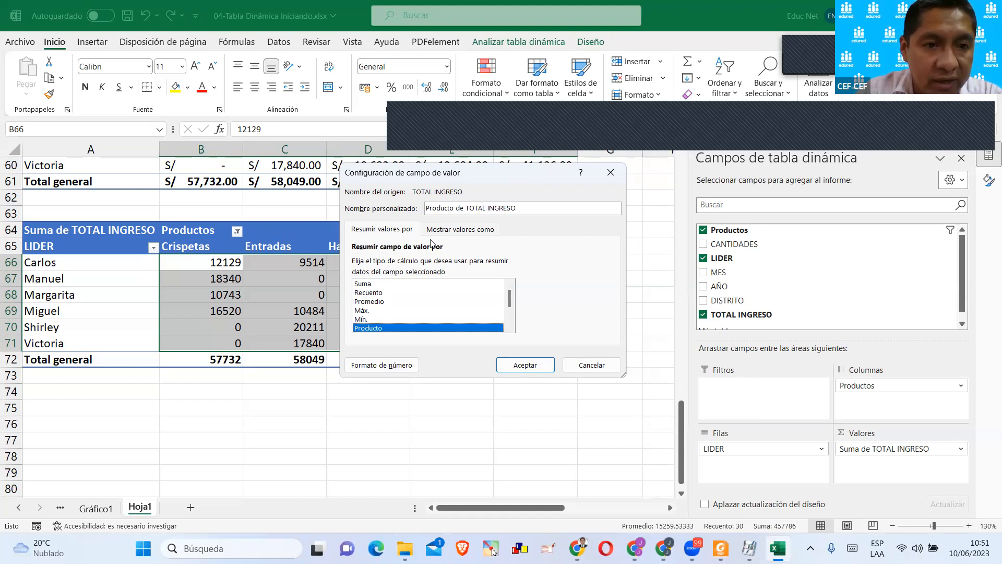
left_click_drag(382, 175, 430, 240)
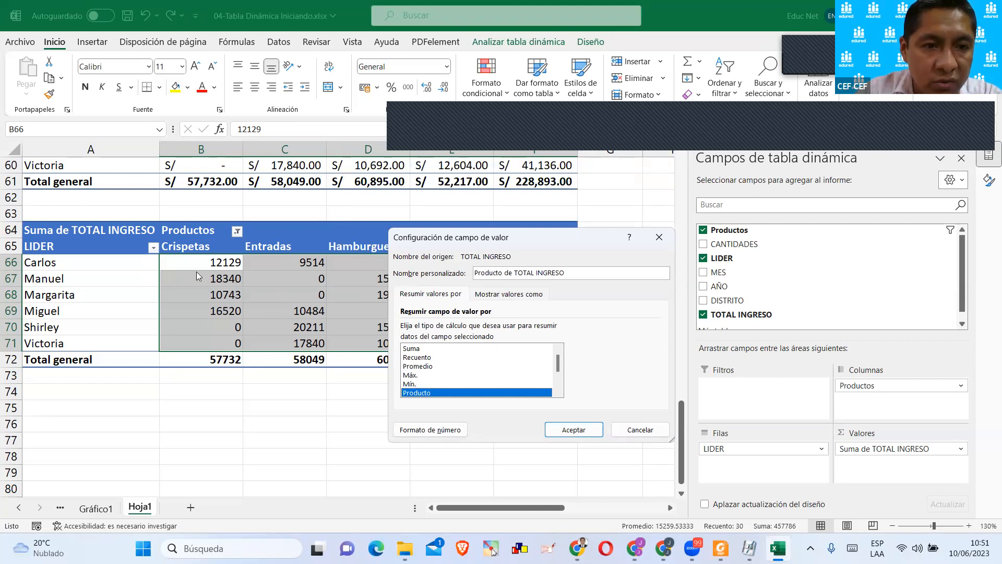
left_click(418, 357)
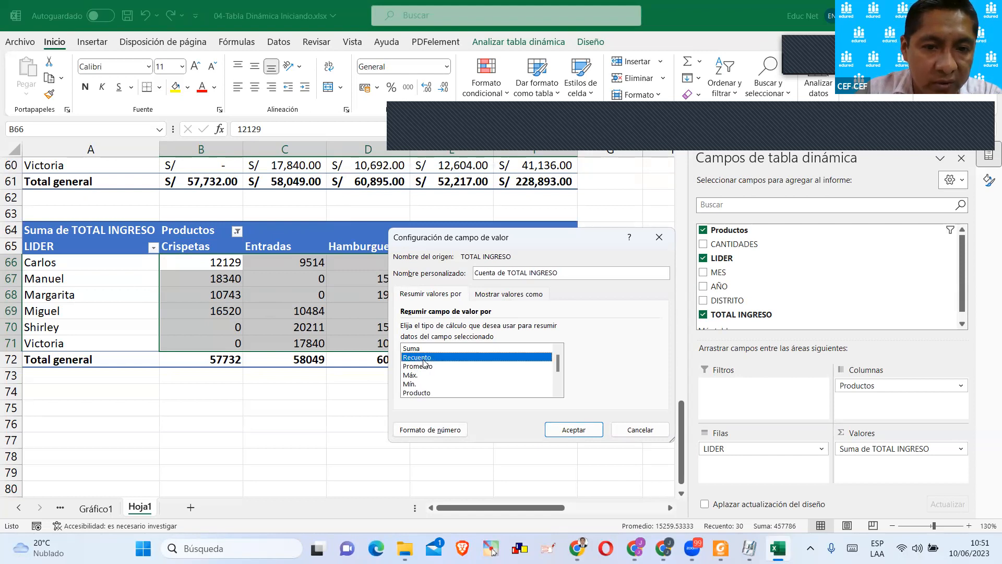
left_click(570, 429)
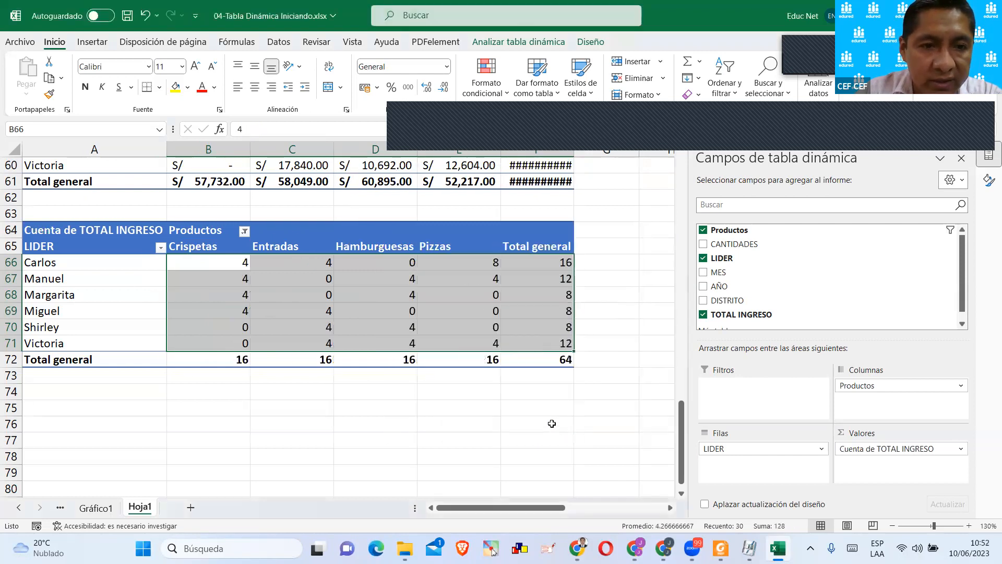
Select the first leader in the pivot table at A64 and go to the source data on the Tabla de Ejercicio1 sheet.
left_click(361, 397)
scroll(344, 406, "up", 1)
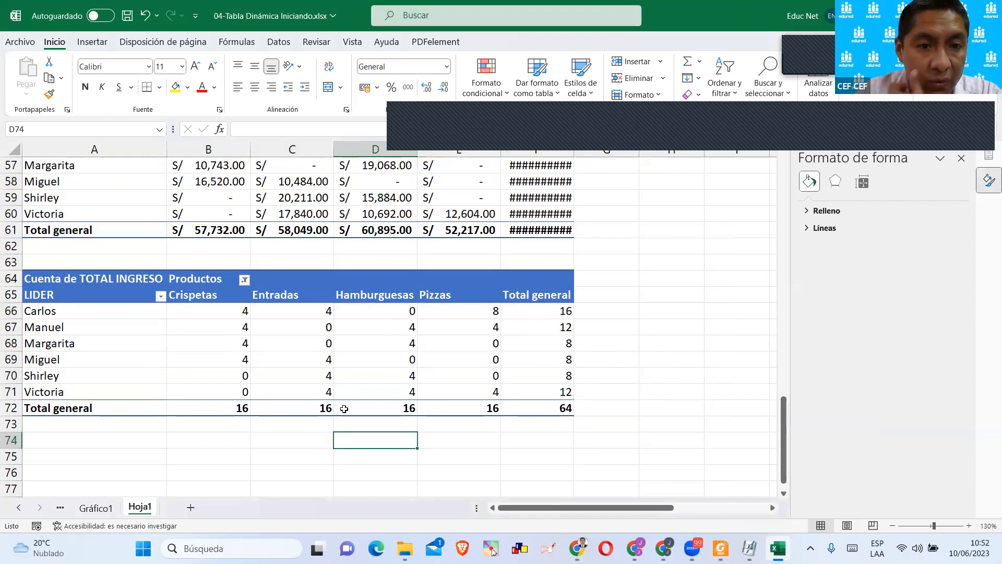
left_click(111, 316)
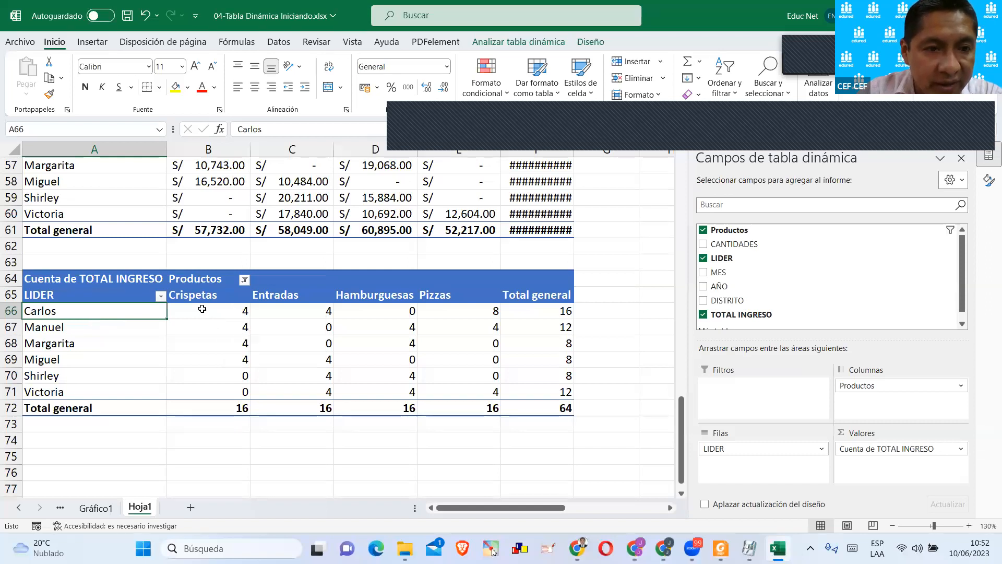
left_click(58, 507)
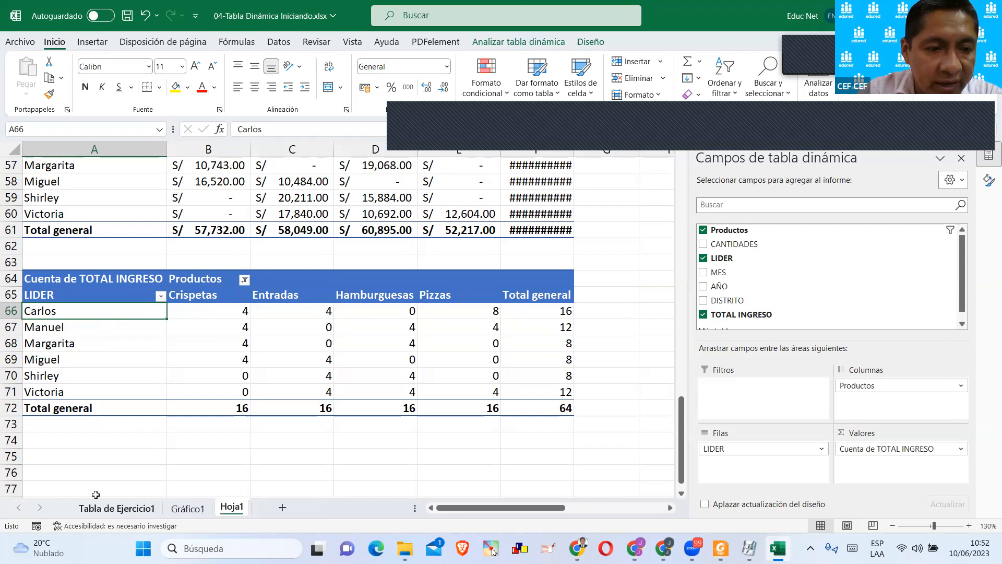
left_click(105, 508)
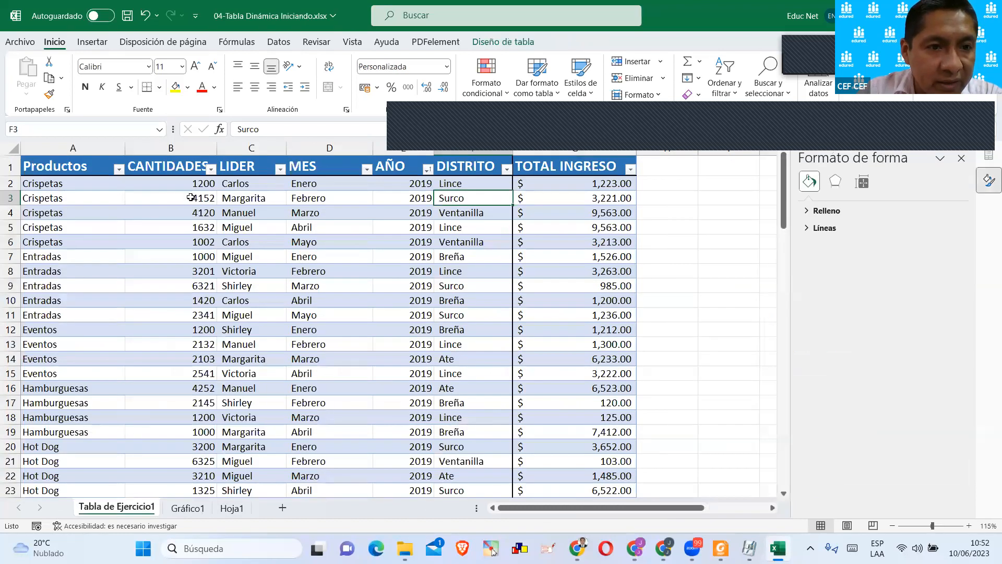
Filter the LIDER column of the source table to show only the first leader in the list.
left_click(280, 169)
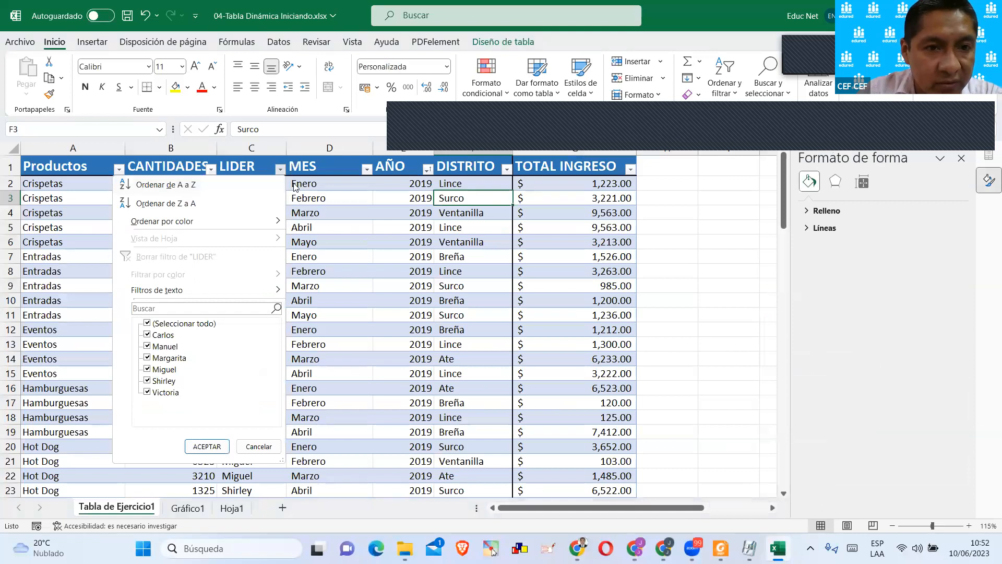
left_click(275, 173)
left_click(279, 170)
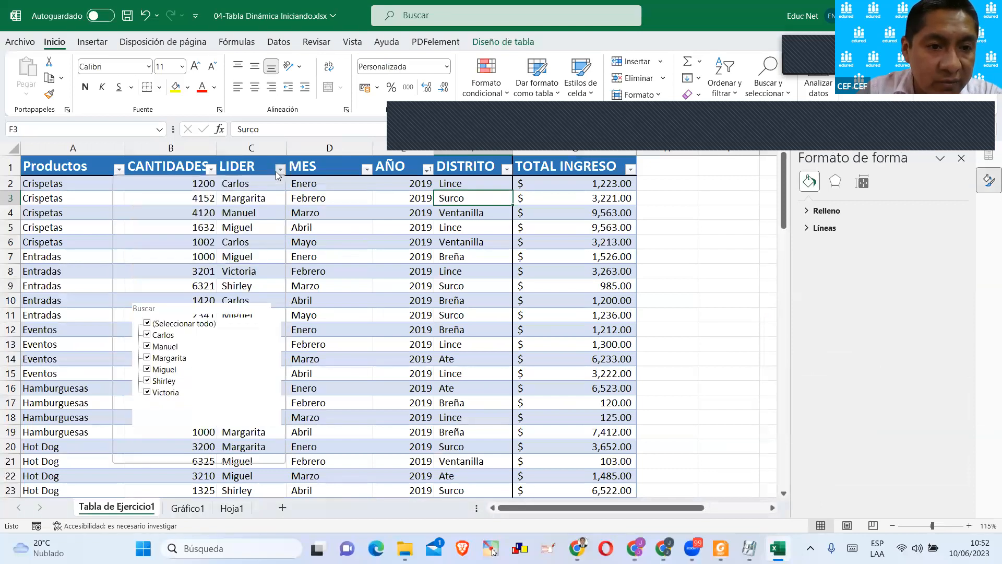
left_click(147, 324)
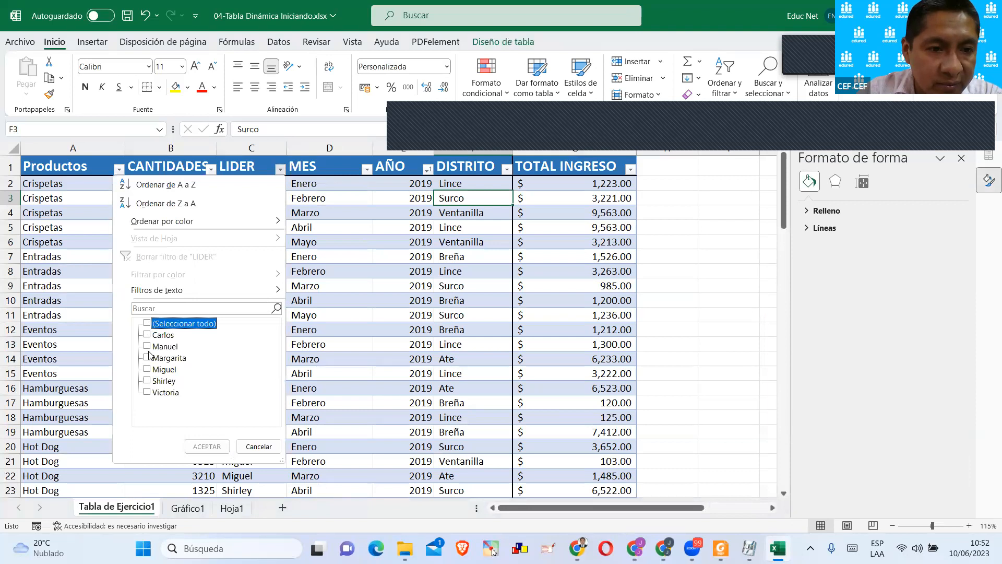
left_click(147, 335)
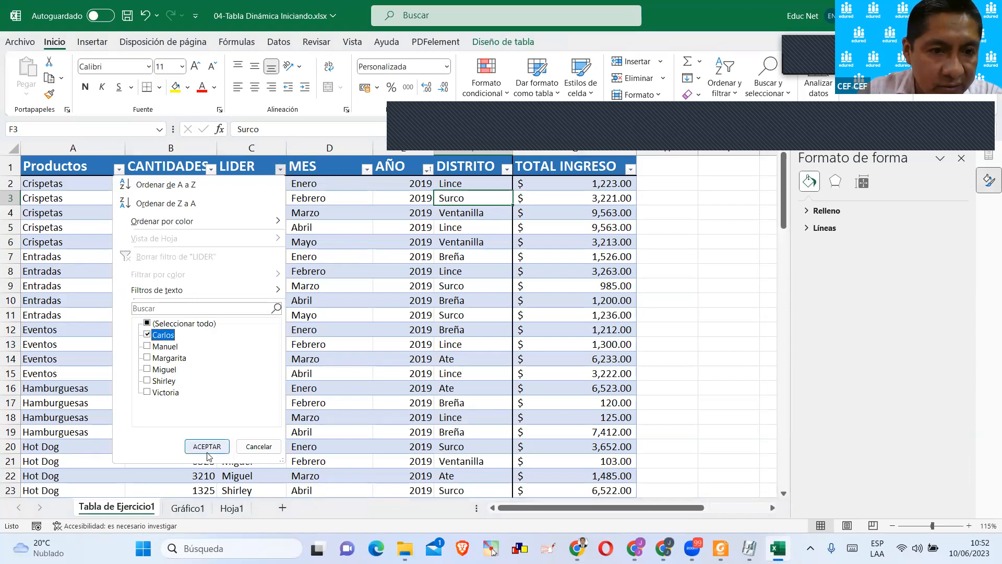
left_click(207, 446)
Filter the Productos column of the source table to Crispetas and select the remaining LIDER cells to count them.
left_click(119, 169)
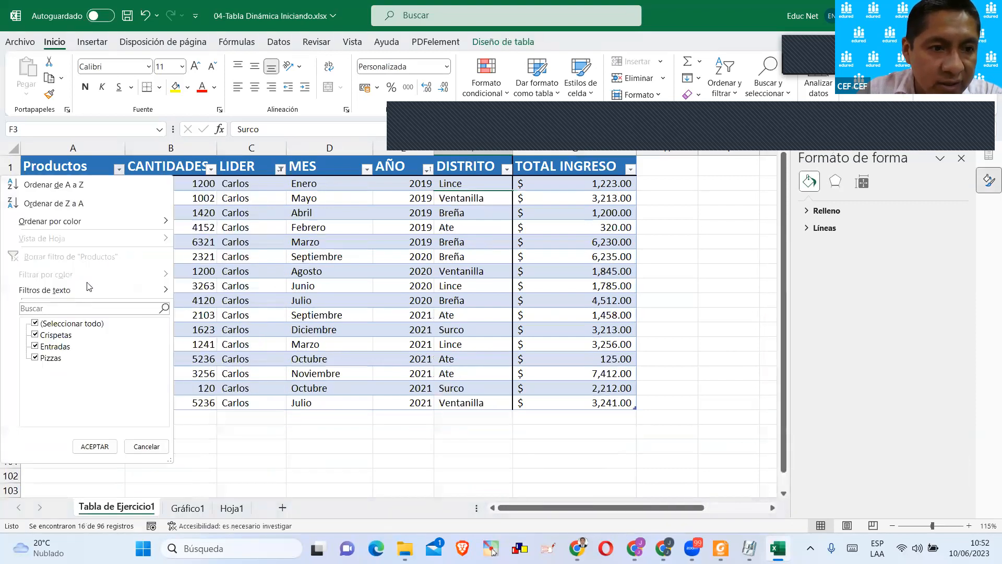
left_click(37, 324)
left_click(36, 335)
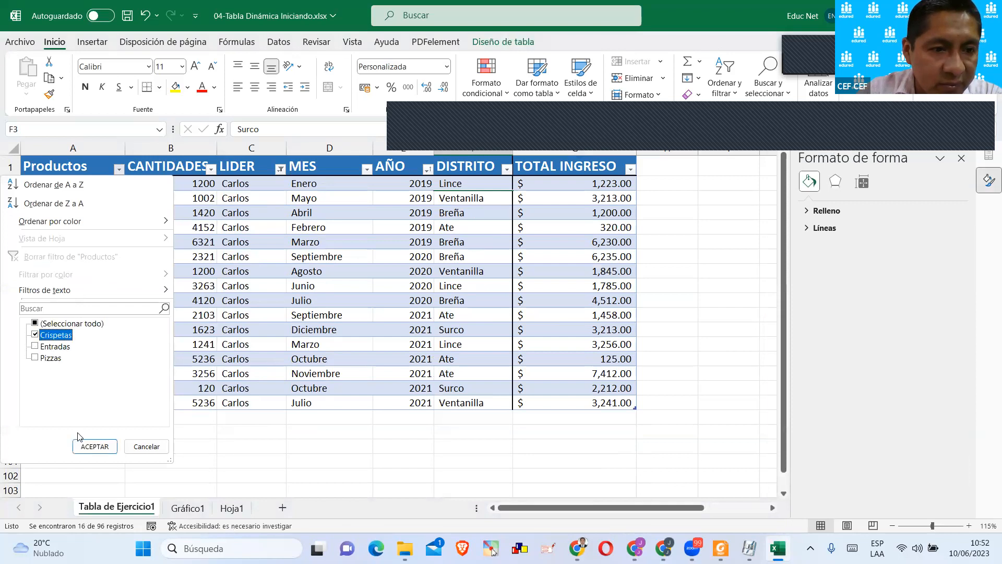
left_click(94, 447)
left_click(174, 332)
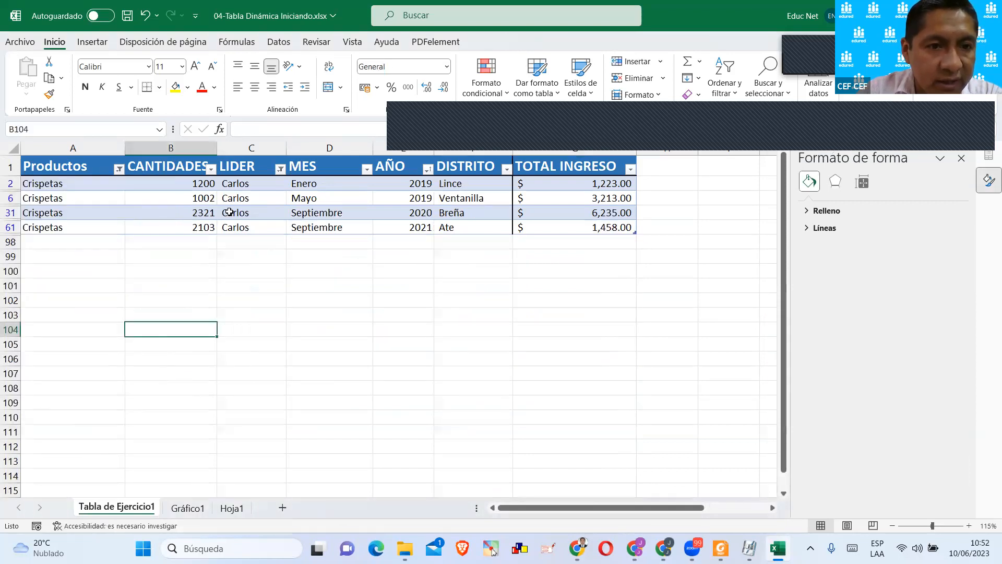
left_click_drag(238, 184, 241, 228)
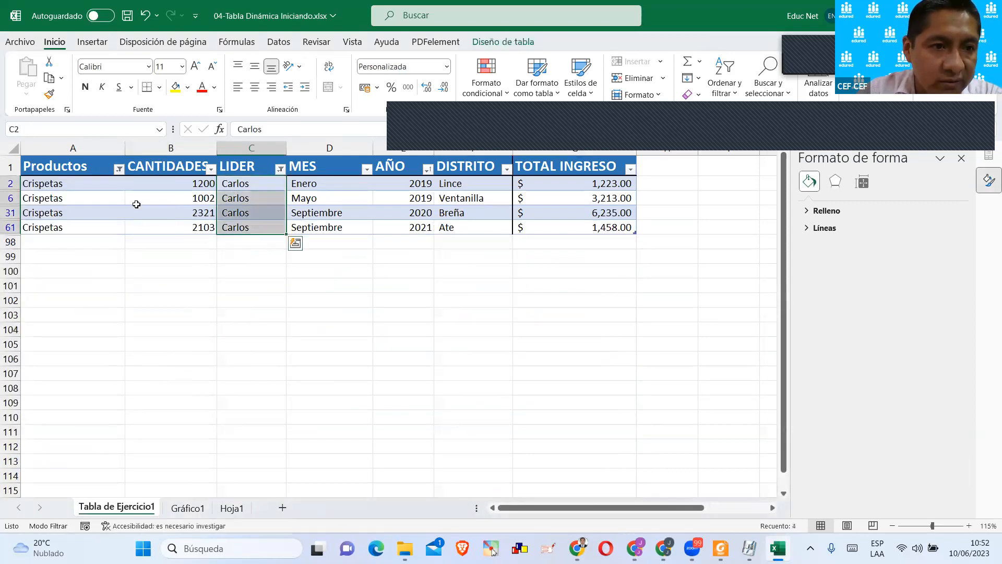
Return to Hoja1 and examine the record counts per leader and product in the pivot table at A64.
left_click(232, 506)
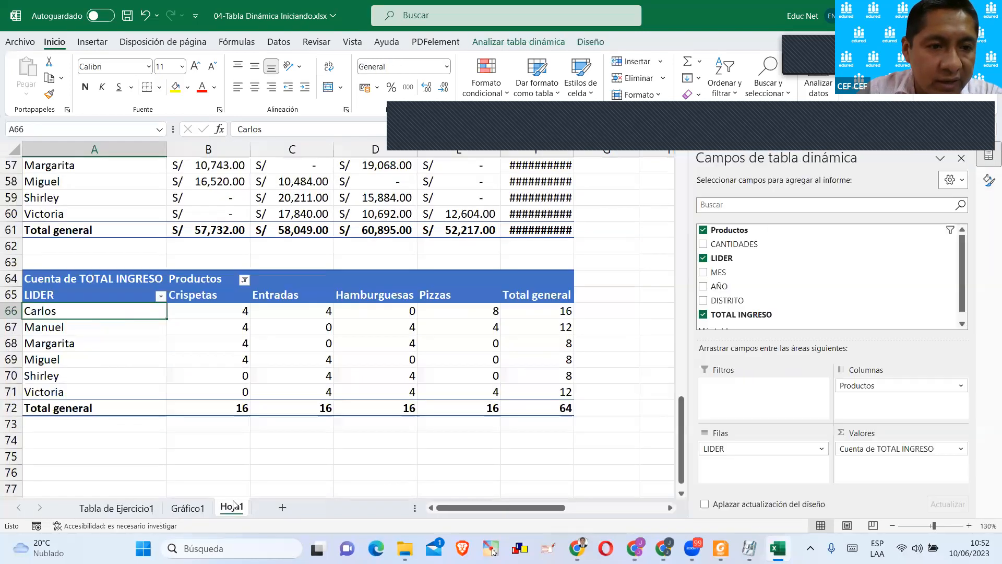
left_click(237, 312)
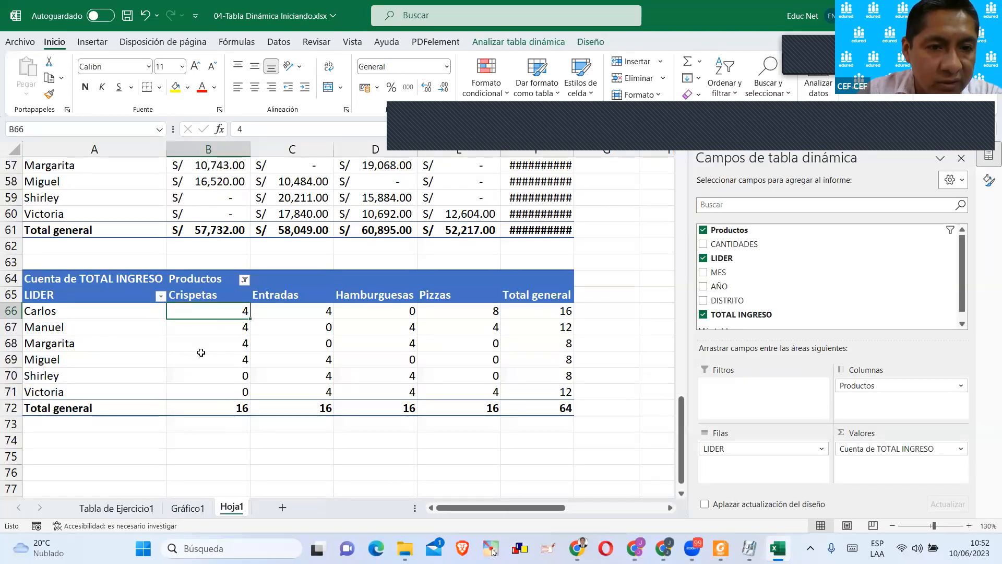
key("Down")
key("Down")
key("Down")
key("Down")
key("Down")
key("Down")
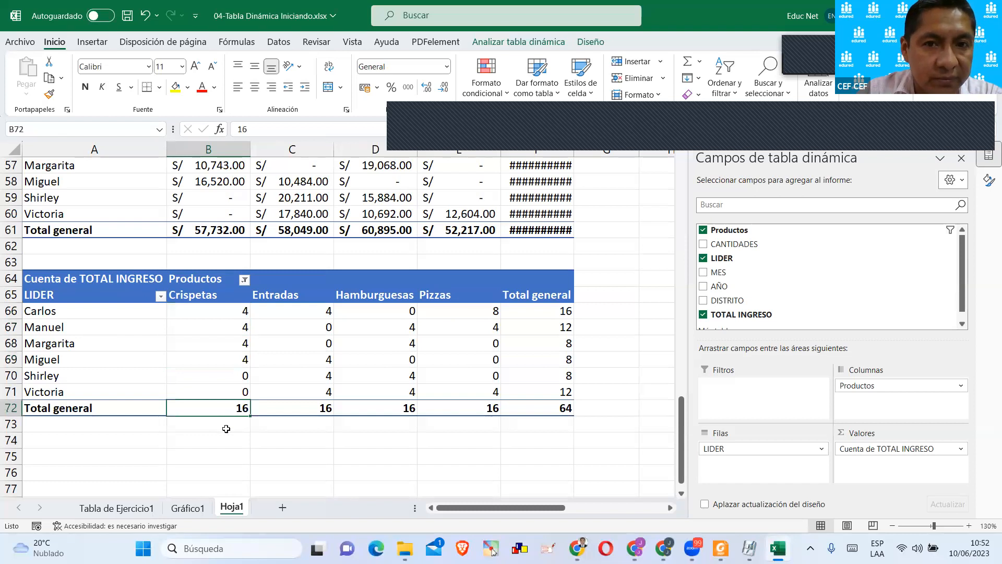
left_click(224, 314)
left_click_drag(224, 314, 539, 394)
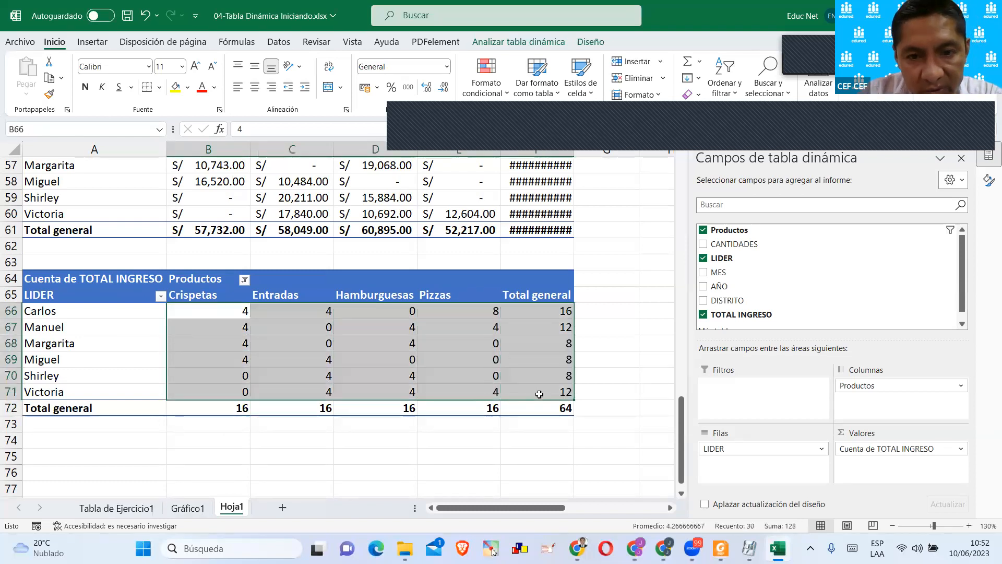
left_click(532, 377)
left_click(388, 359)
left_click(192, 323)
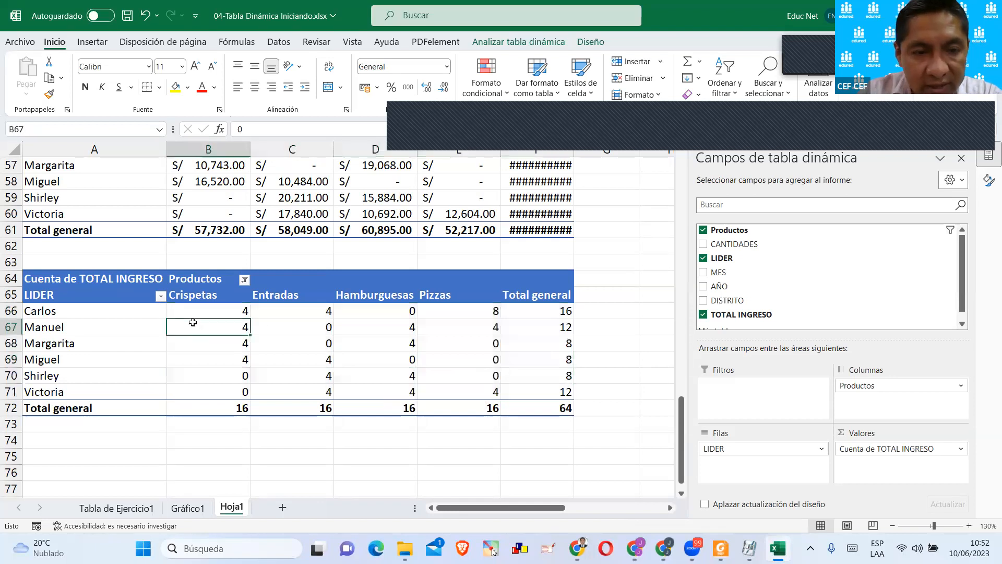
Summarise TOTAL INGRESO by Máx. in the pivot table at A64.
left_click(922, 450)
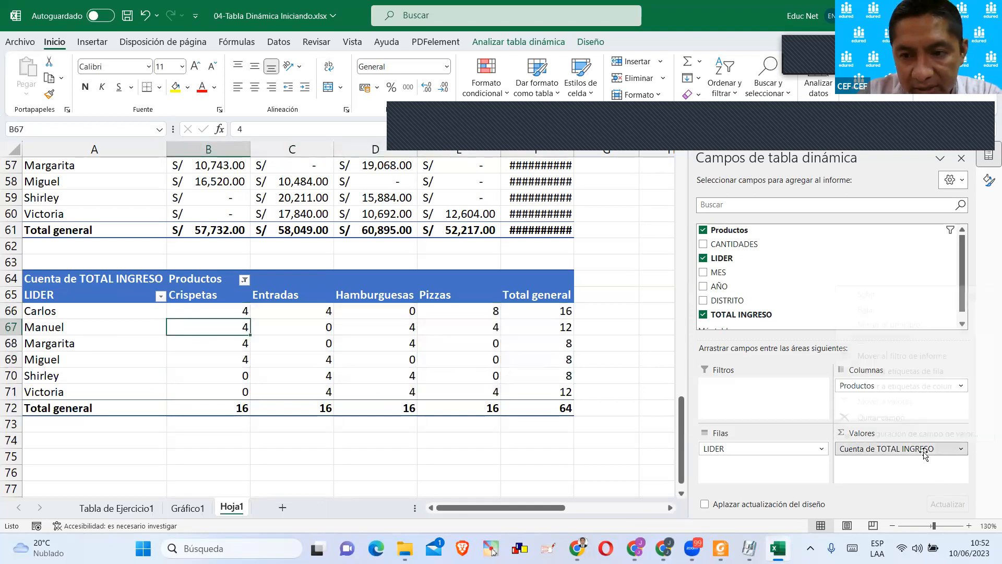
left_click(920, 449)
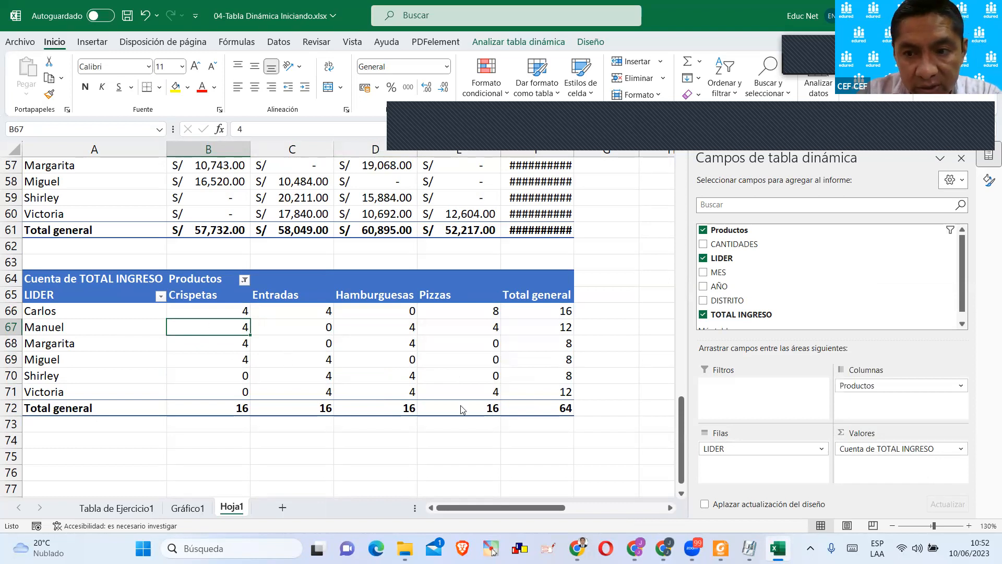
left_click(868, 450)
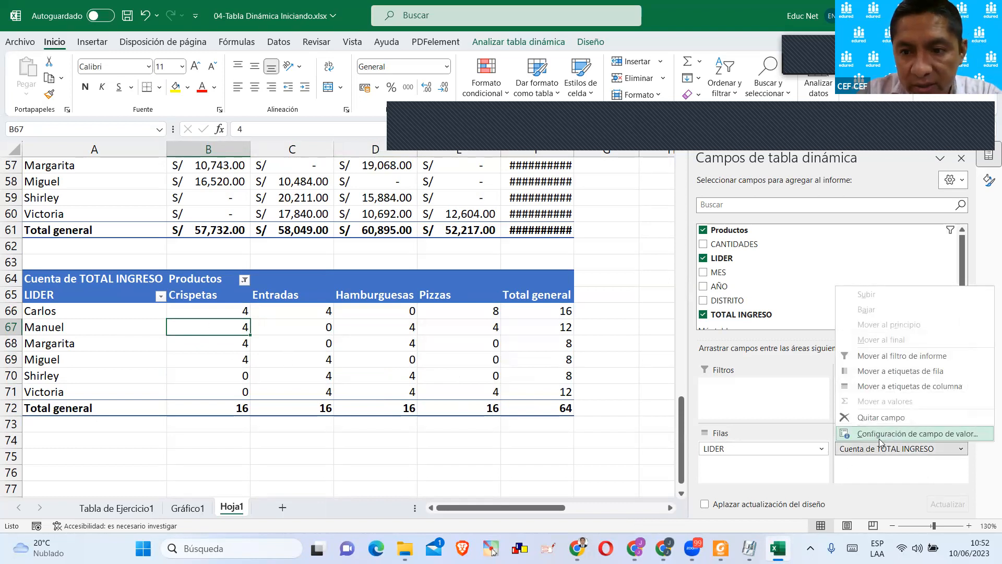
left_click(883, 434)
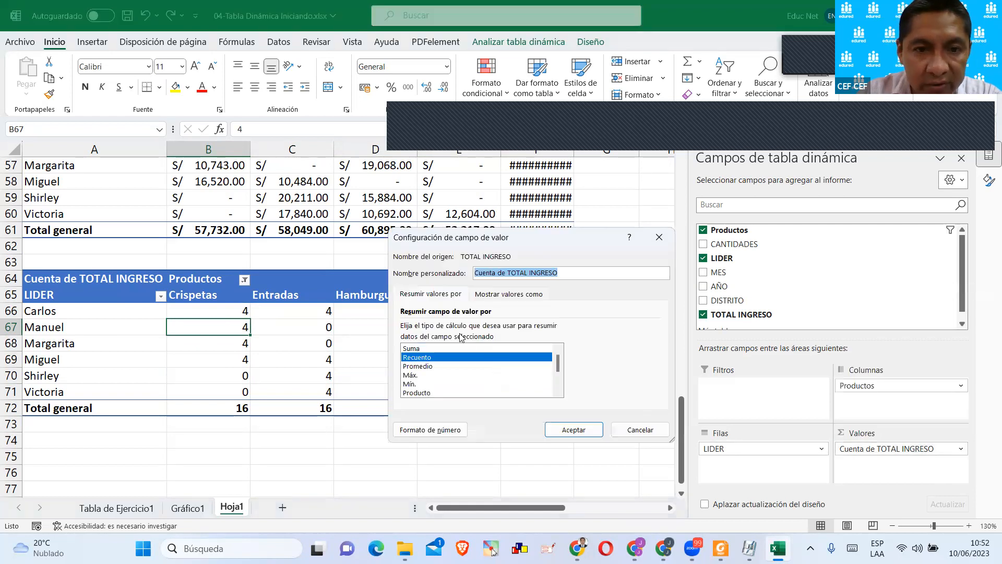
left_click_drag(446, 230, 361, 186)
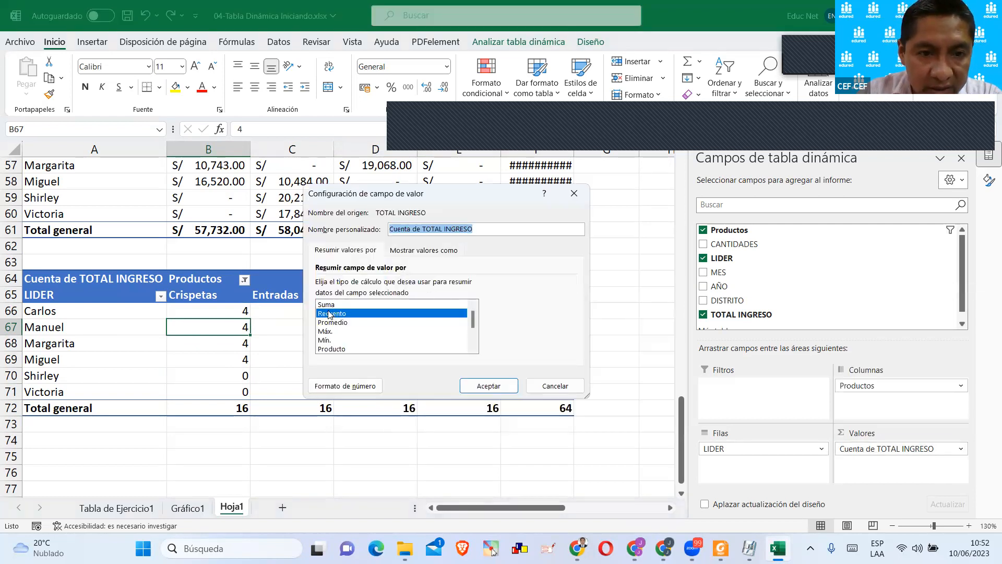
left_click(328, 305)
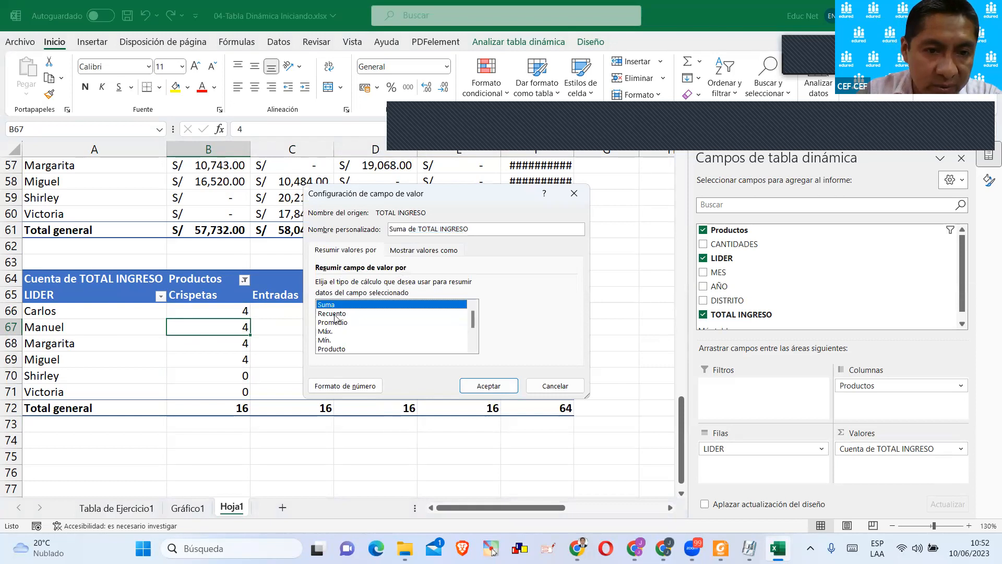
left_click(334, 313)
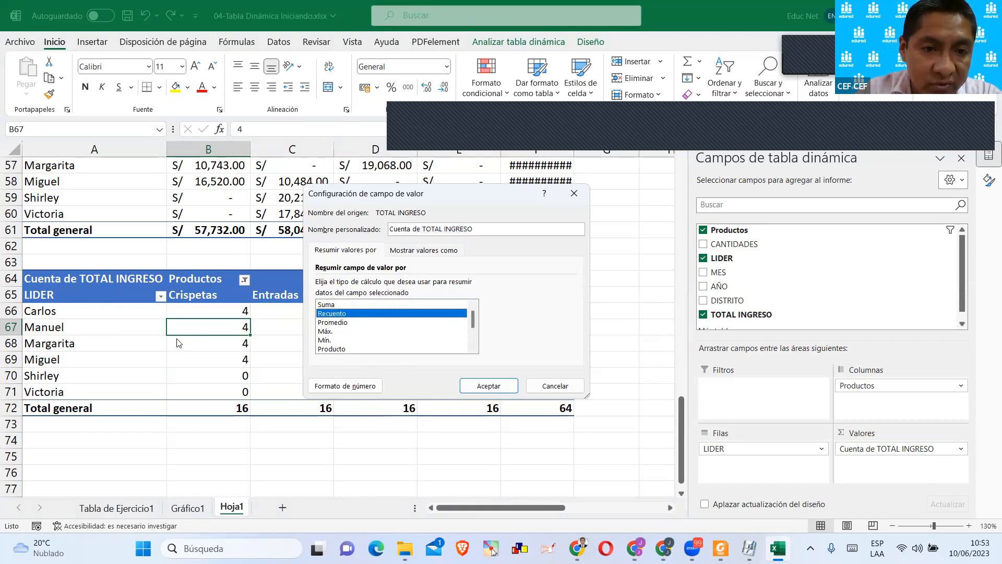
left_click(329, 332)
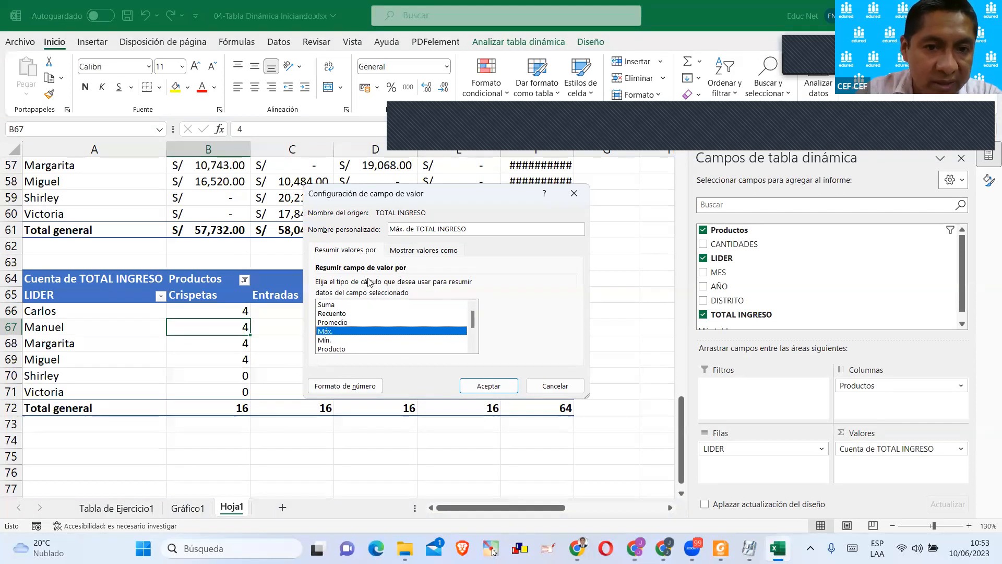
left_click(479, 386)
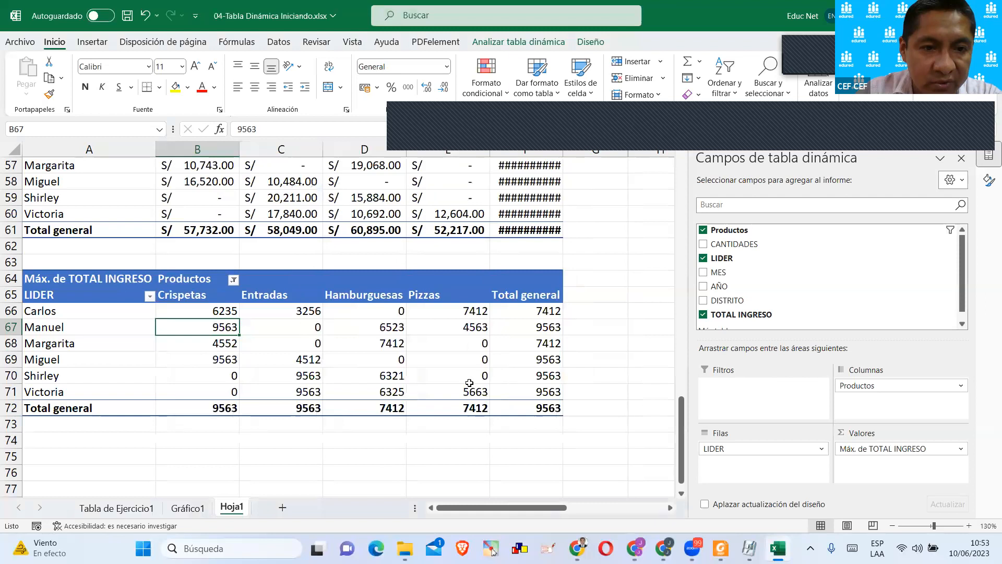
left_click(307, 455)
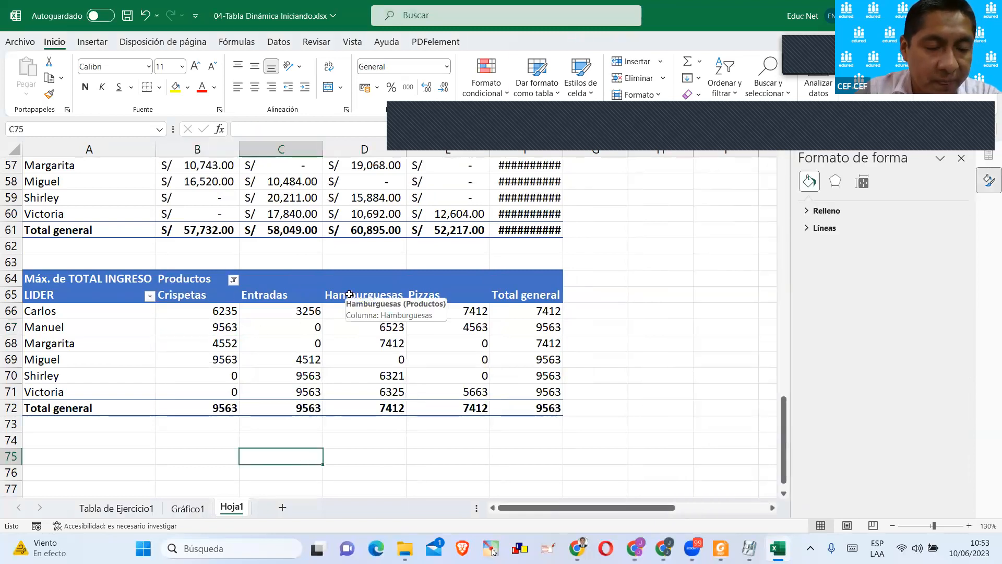
Review the available calculation types for the A64 pivot table's TOTAL INGRESO field and set its summary back to Recuento.
left_click(216, 311)
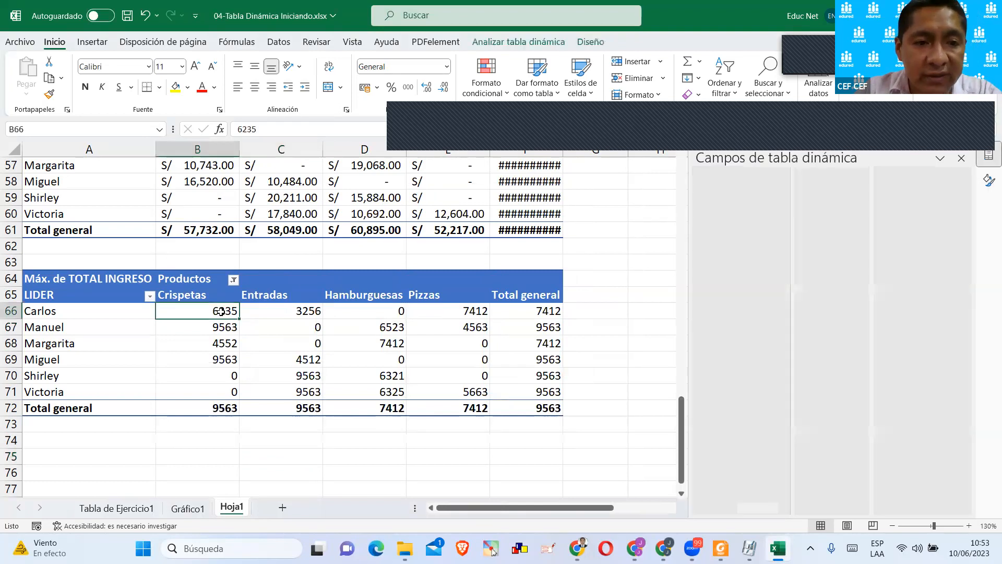
left_click(960, 448)
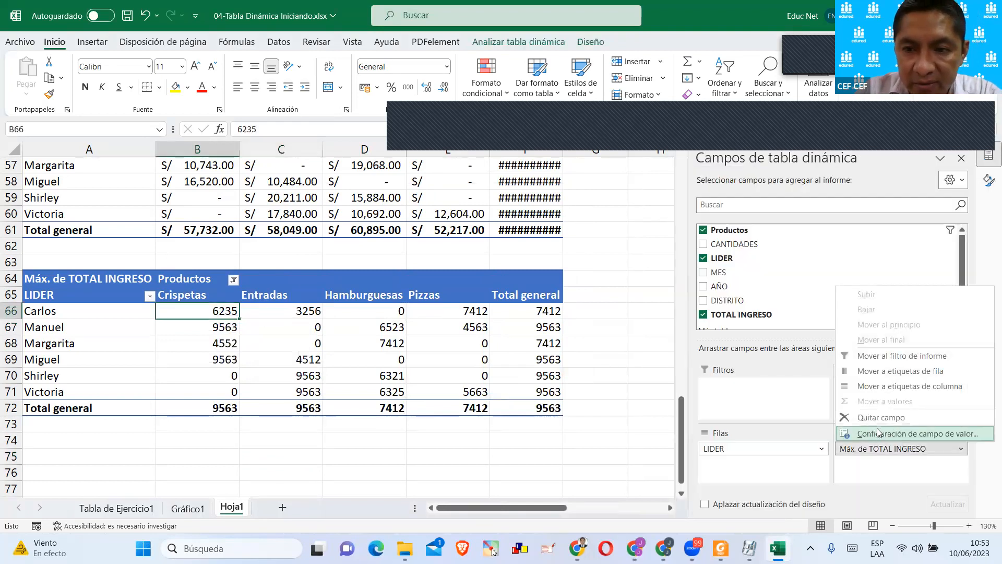
left_click(874, 434)
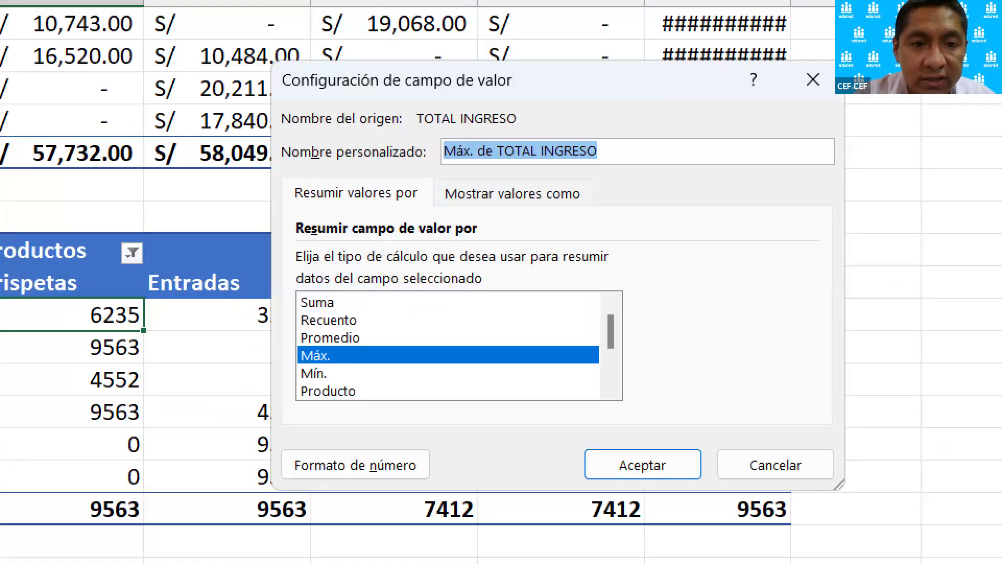
left_click_drag(295, 291, 371, 399)
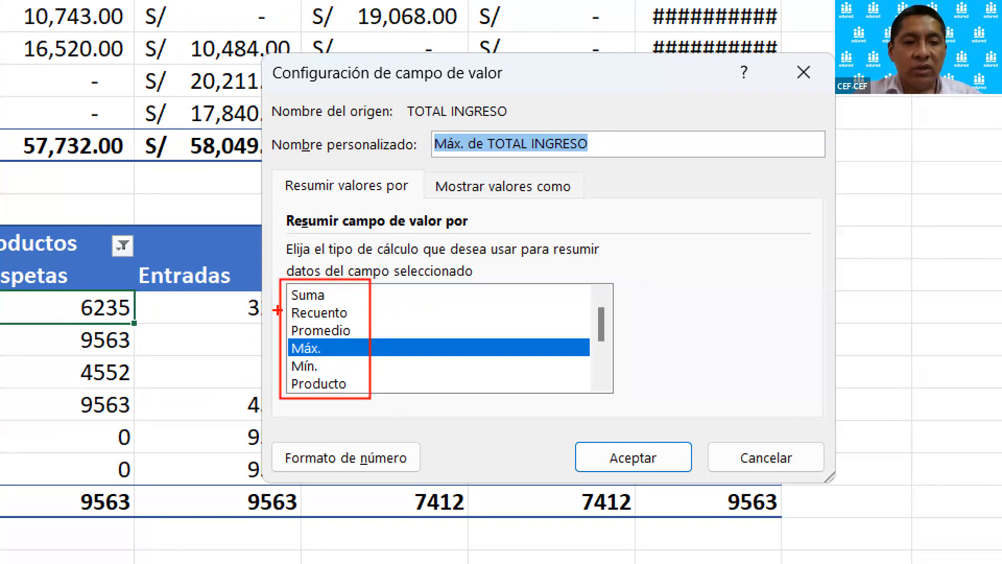
left_click_drag(334, 297, 357, 293)
key("Escape")
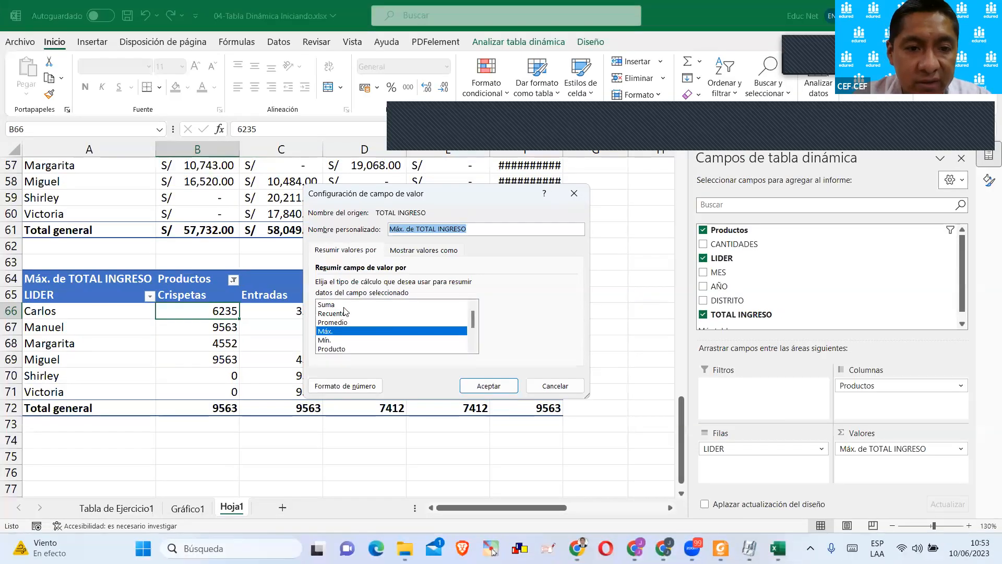
left_click(344, 313)
left_click(466, 385)
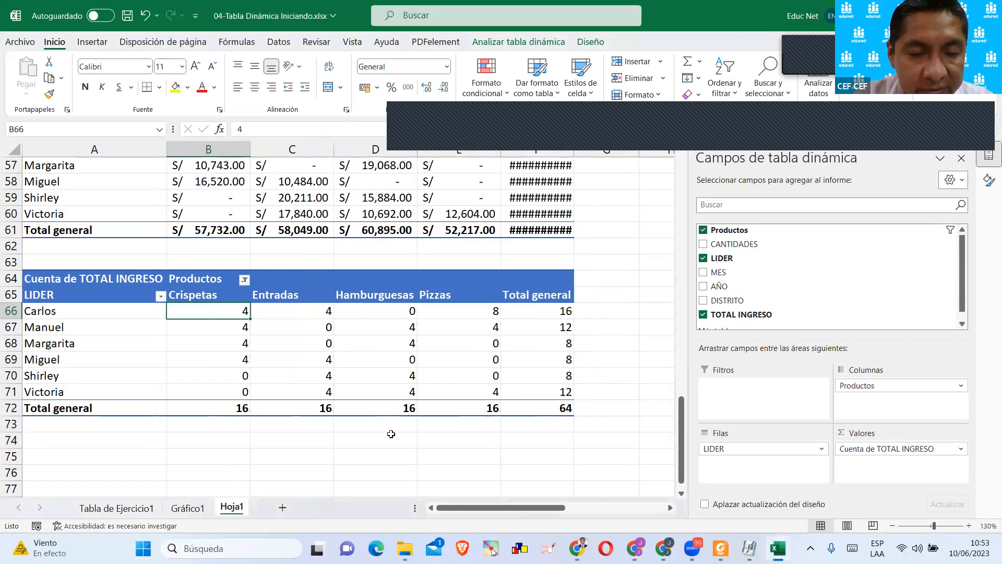
Copy the whole pivot table at A64 and paste the duplicate at A75.
left_click(391, 434)
scroll(277, 340, "down", 1)
left_click_drag(64, 230, 510, 360)
key("ctrl+c")
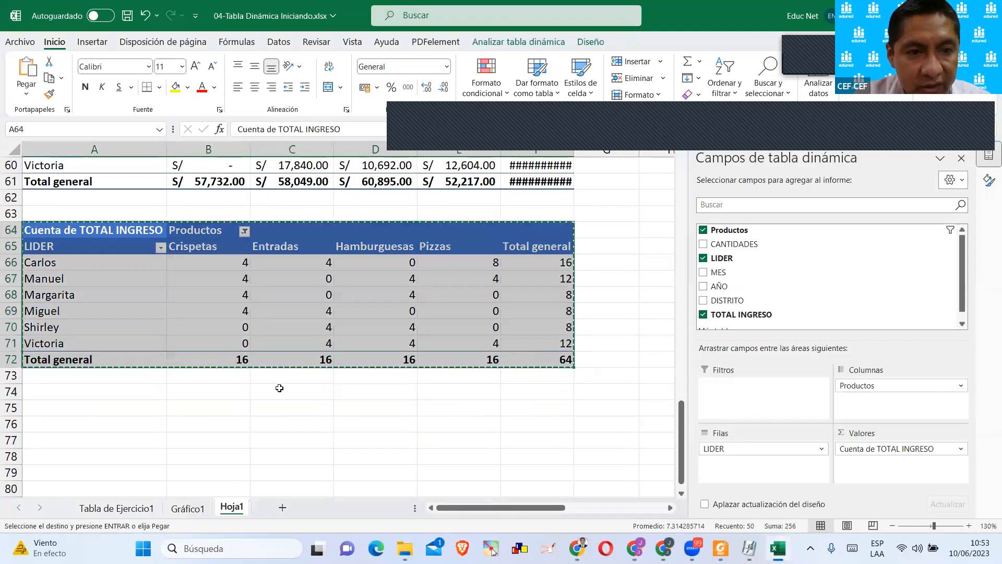
left_click(58, 407)
key("ctrl+v")
scroll(157, 398, "down", 3)
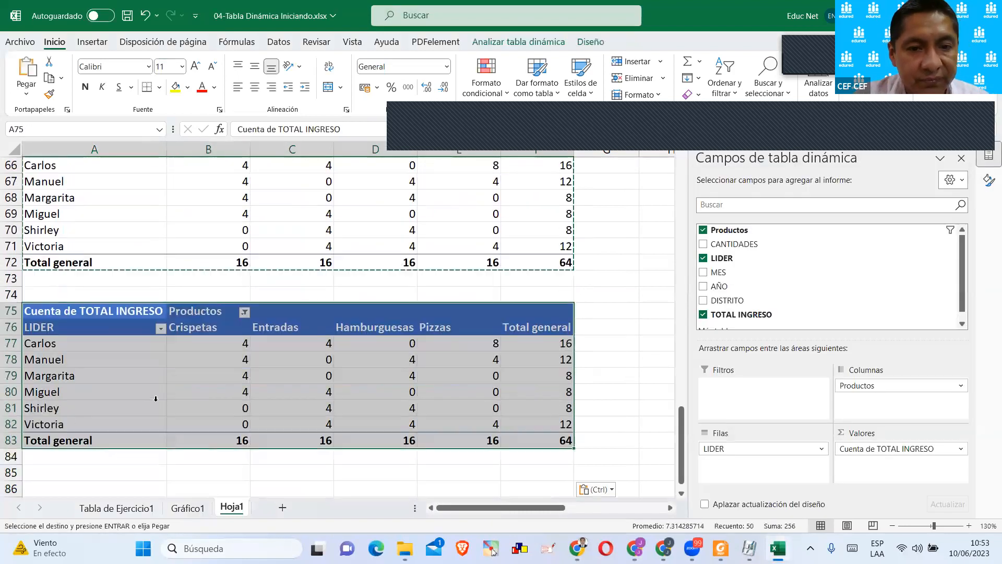
left_click(220, 354)
key("Escape")
left_click(267, 321)
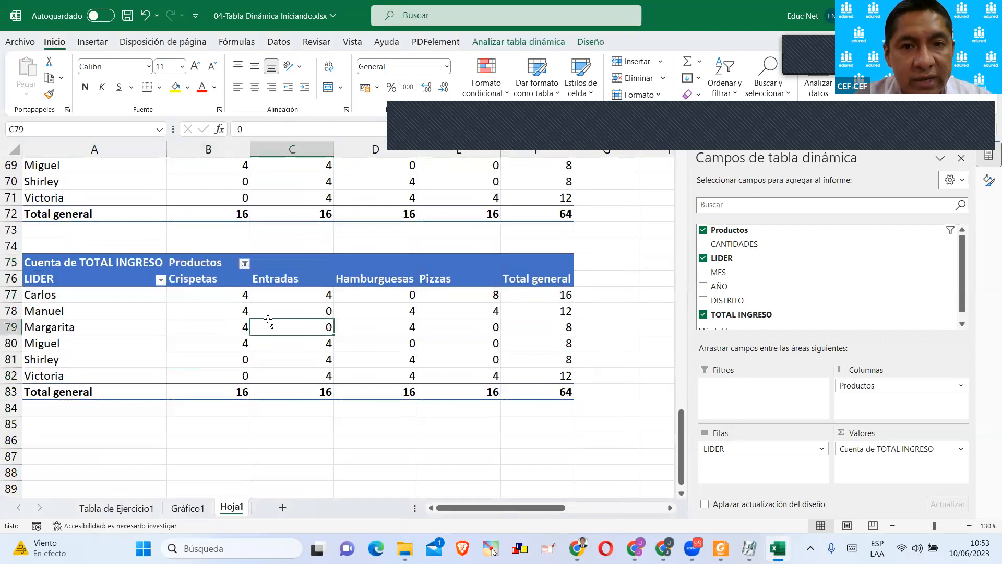
scroll(304, 320, "down", 1)
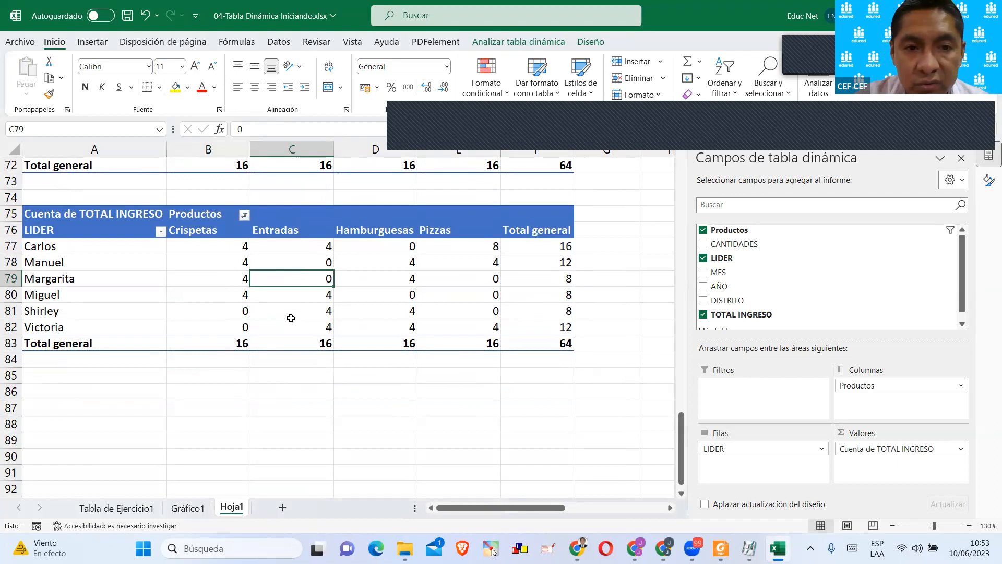
left_click(221, 291)
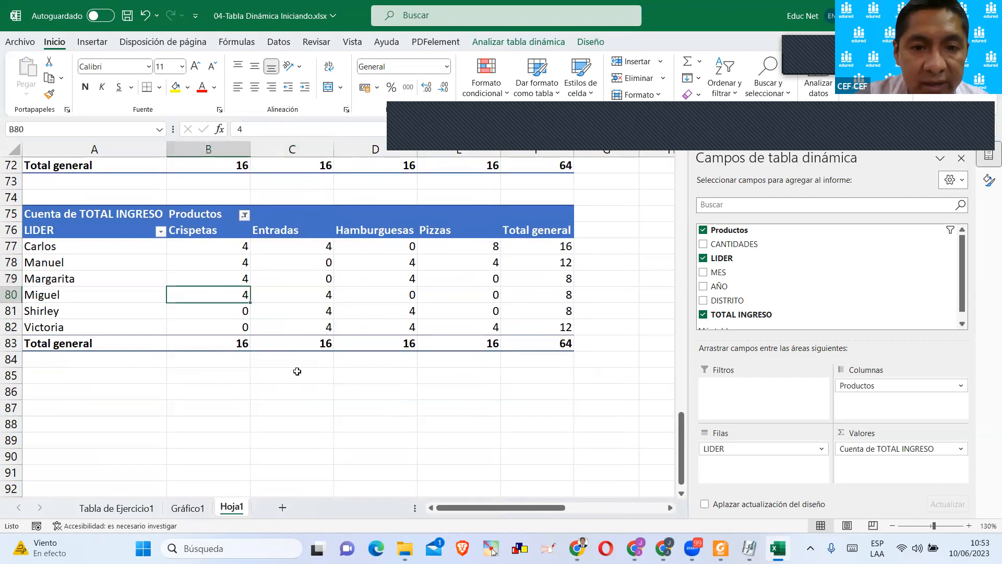
left_click(882, 448)
left_click(887, 433)
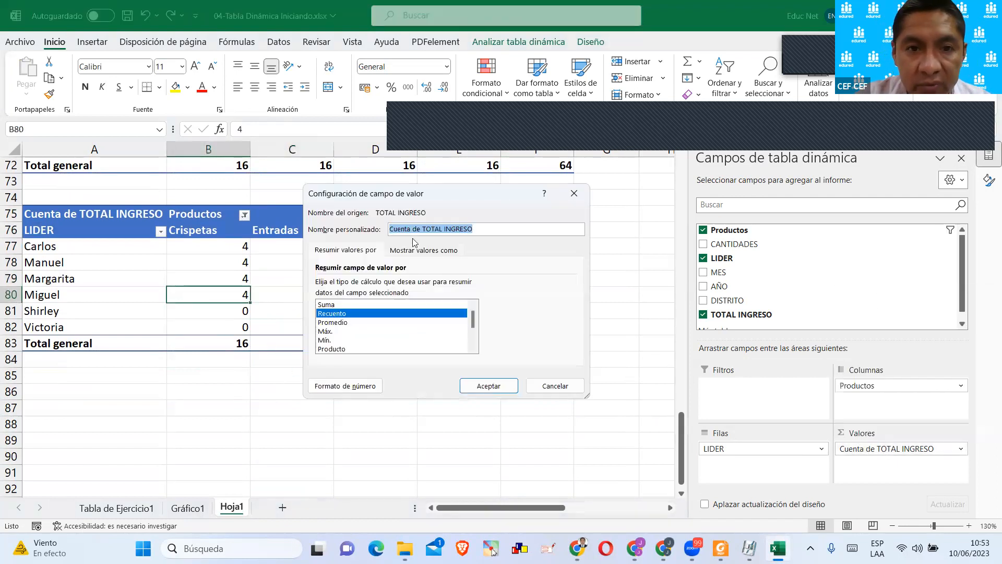
left_click(574, 193)
Open the value field settings of the pivot table at A75 and choose Suma as the TOTAL INGRESO calculation.
left_click(242, 262)
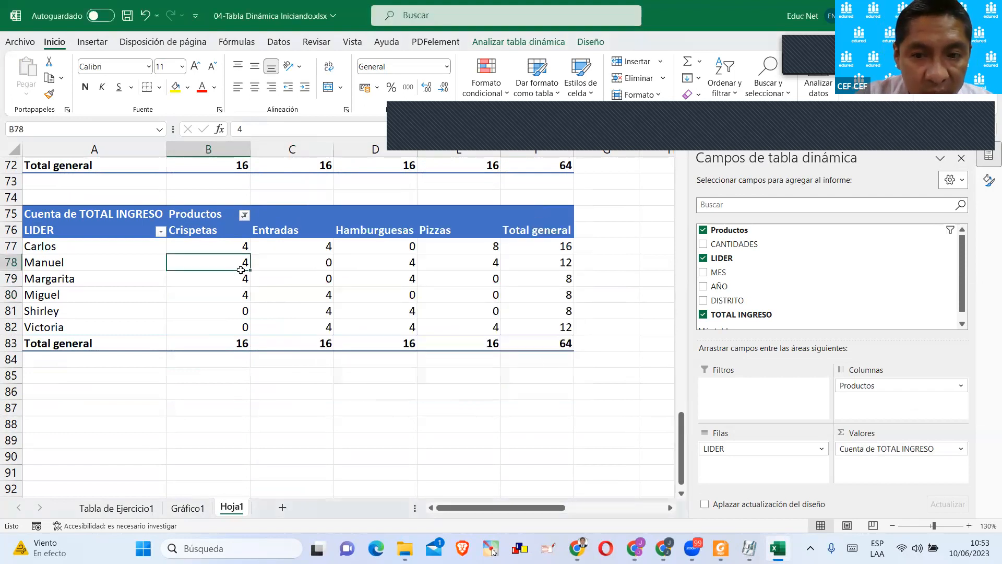
left_click(896, 451)
left_click(875, 434)
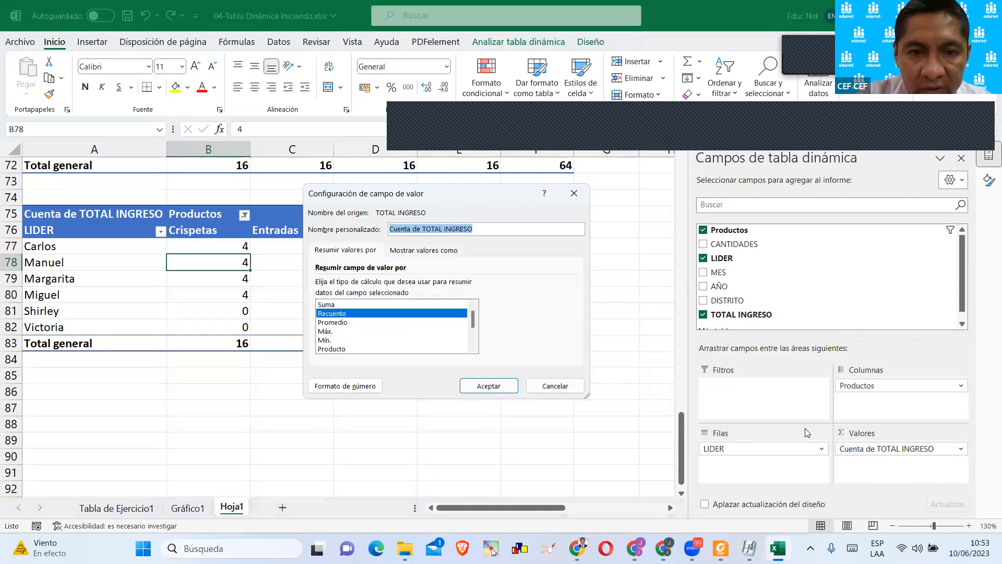
left_click_drag(410, 195, 370, 194)
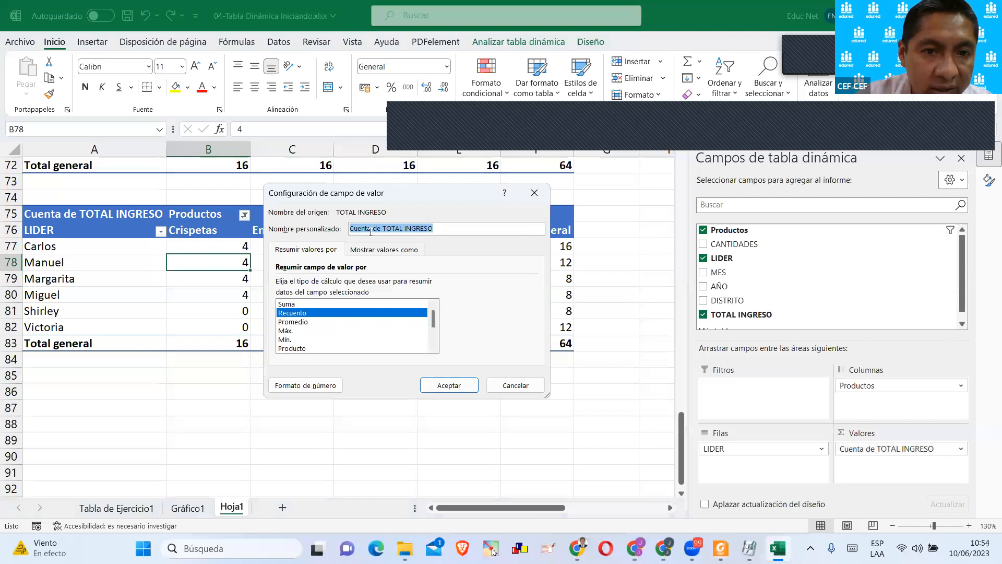
left_click(299, 313)
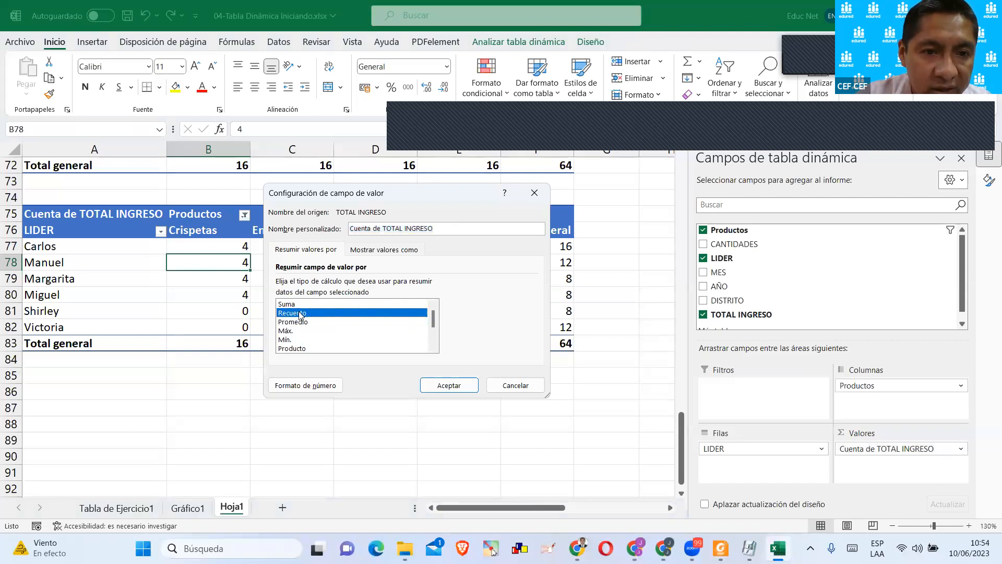
key("Up")
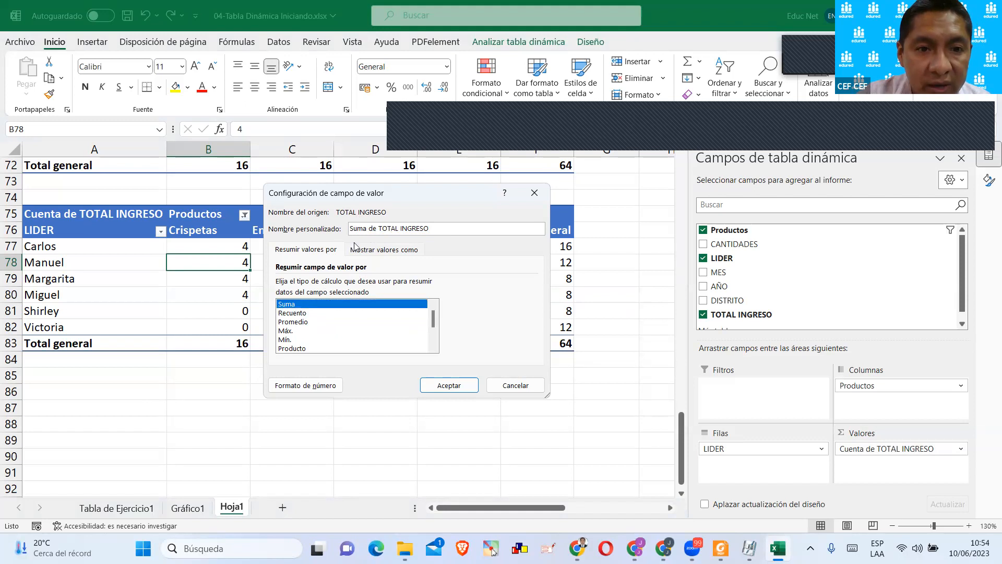
Show the A75 pivot table's summed TOTAL INGRESO values as % del total de filas.
left_click(392, 254)
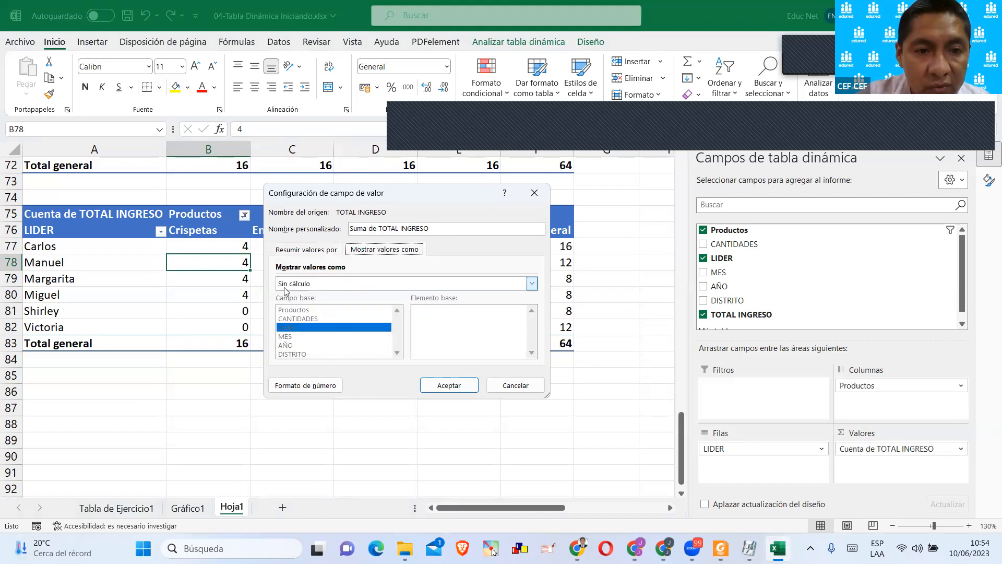
left_click_drag(355, 199, 481, 202)
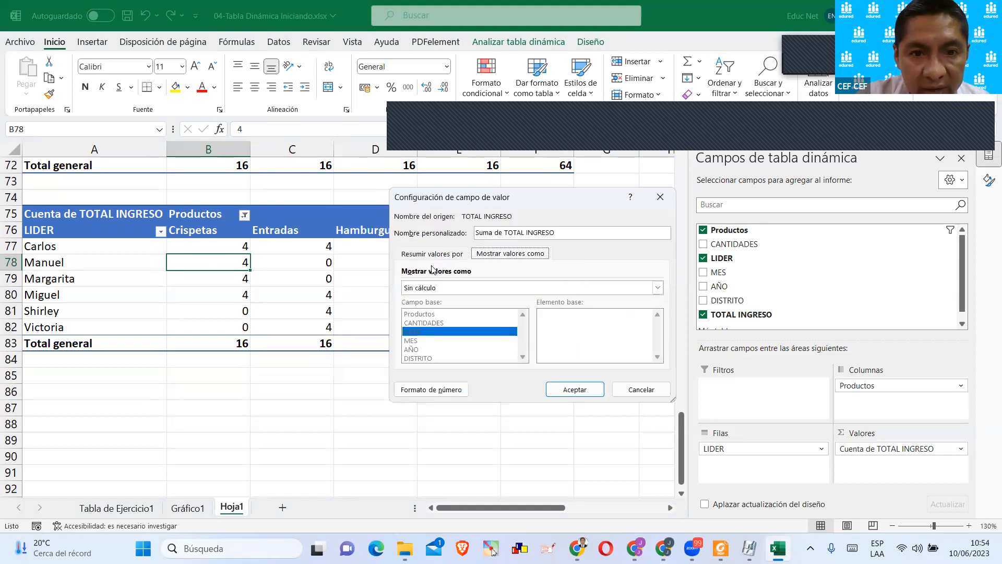
left_click(430, 289)
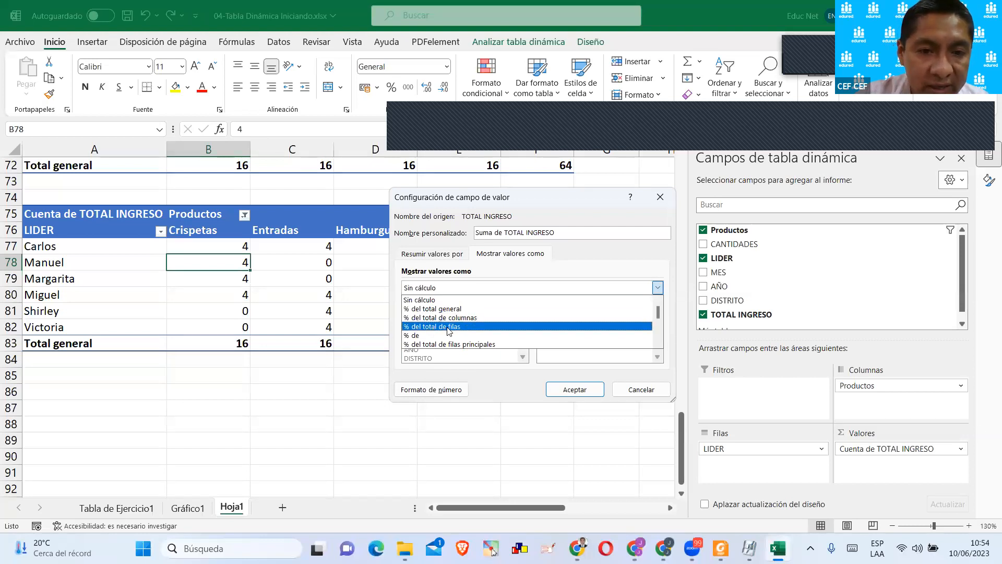
left_click(501, 205)
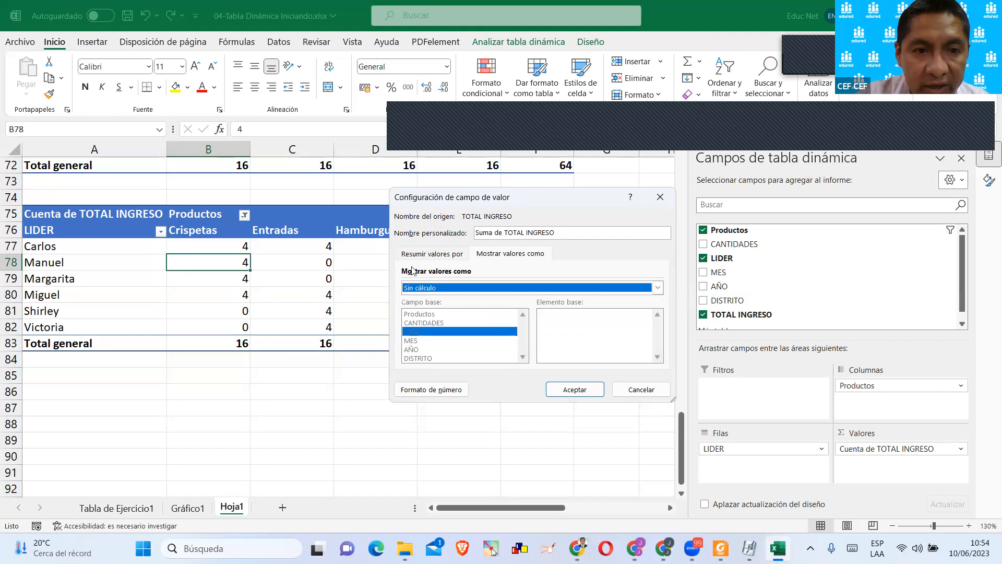
left_click_drag(490, 196, 288, 293)
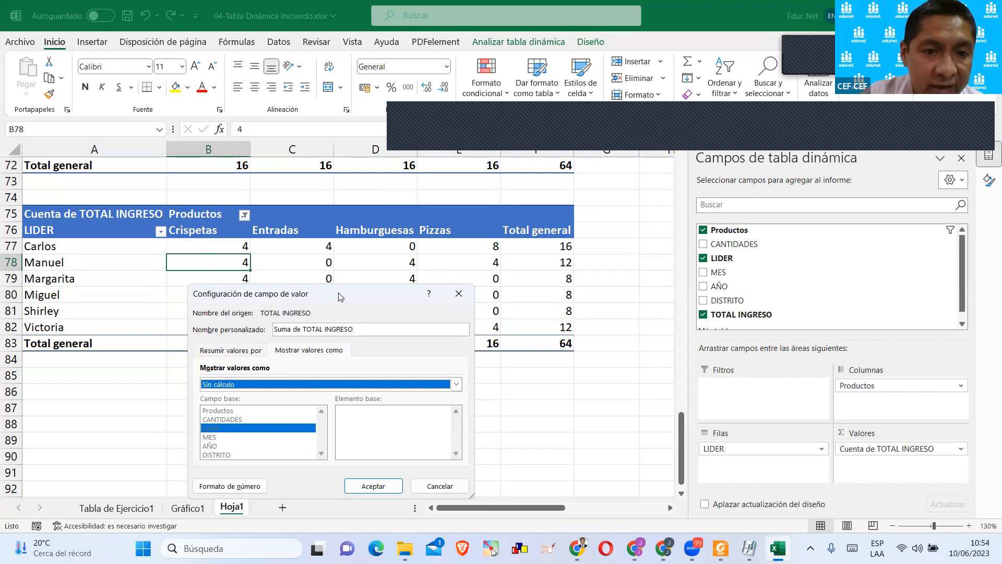
left_click_drag(338, 292, 365, 279)
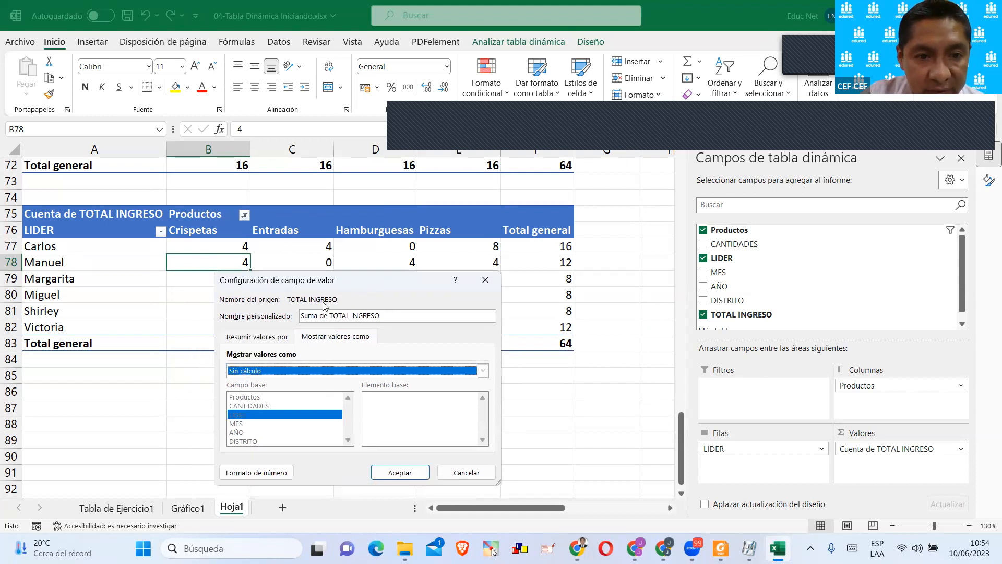
left_click(316, 371)
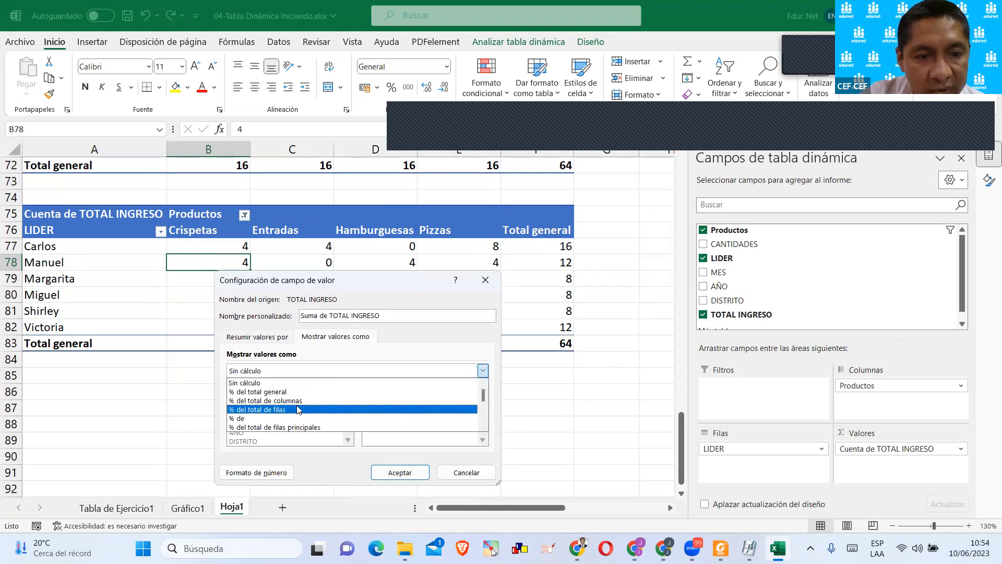
left_click(299, 409)
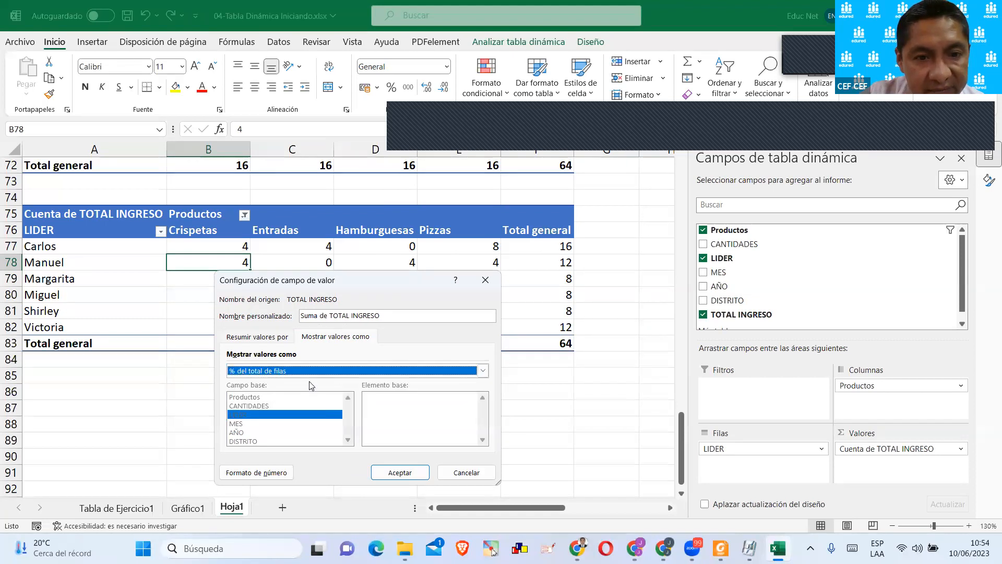
left_click(404, 479)
left_click(425, 434)
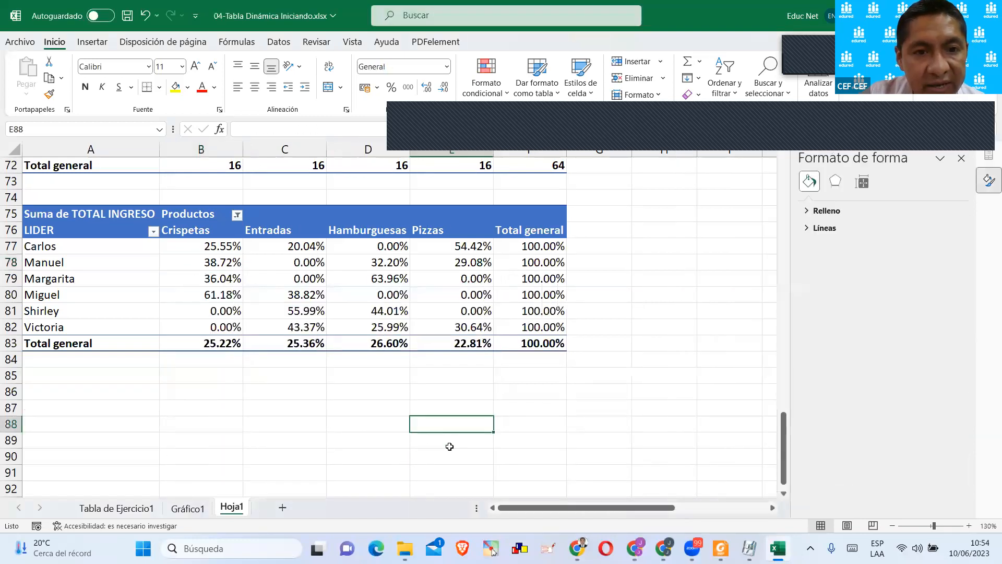
Highlight A77:F77, the first leader's row of the A75 pivot table, with a yellow fill.
left_click(183, 247)
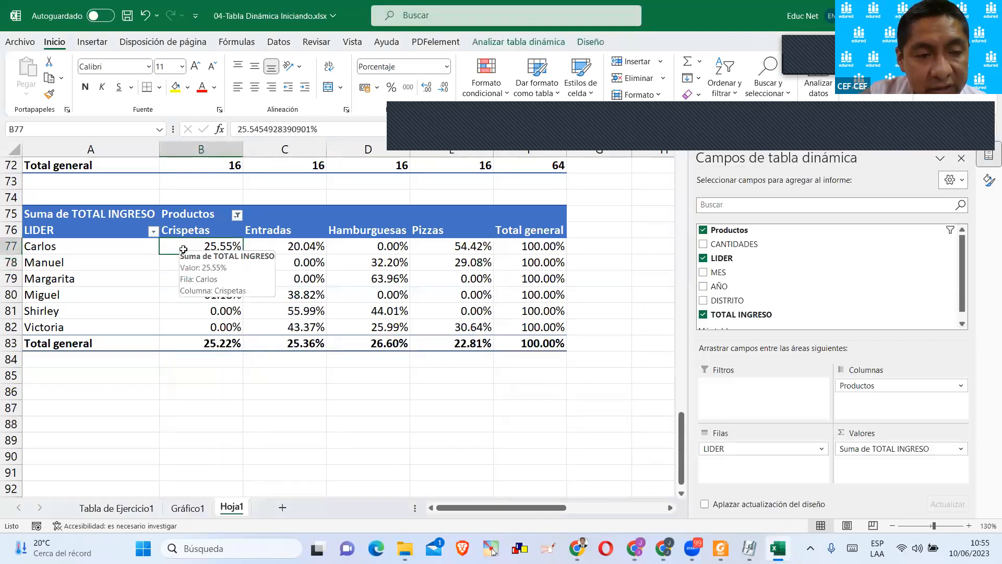
left_click_drag(532, 249, 86, 246)
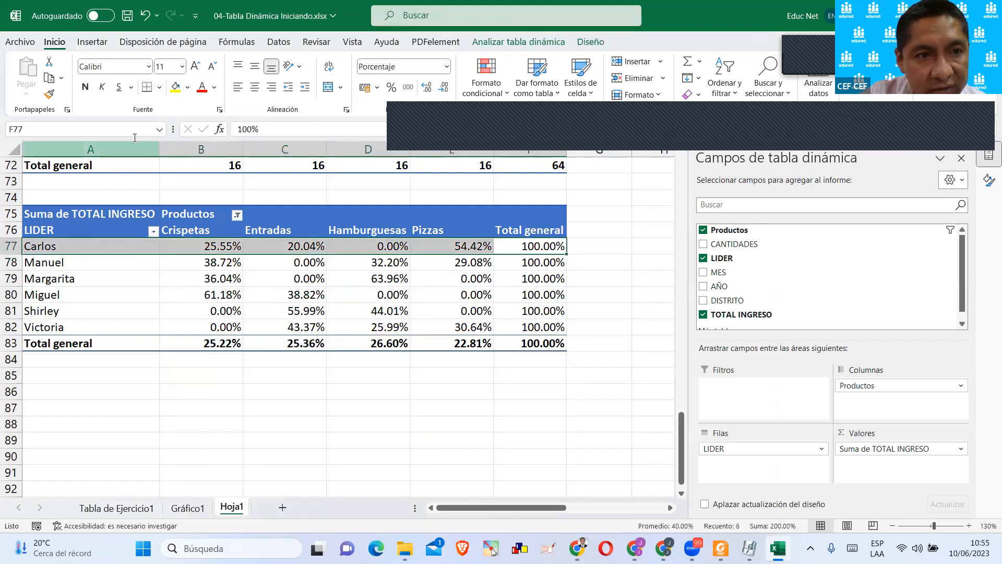
left_click(175, 87)
left_click(295, 422)
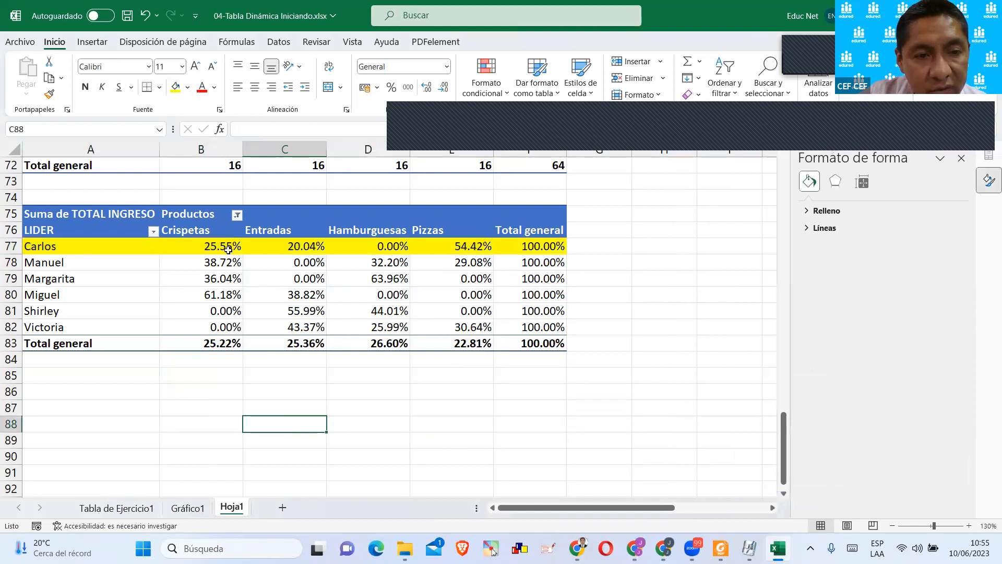
Check the product percentages in rows 77 and 80 against their row totals, and undo the yellow fill on row 77.
left_click(230, 249)
left_click_drag(488, 248, 222, 246)
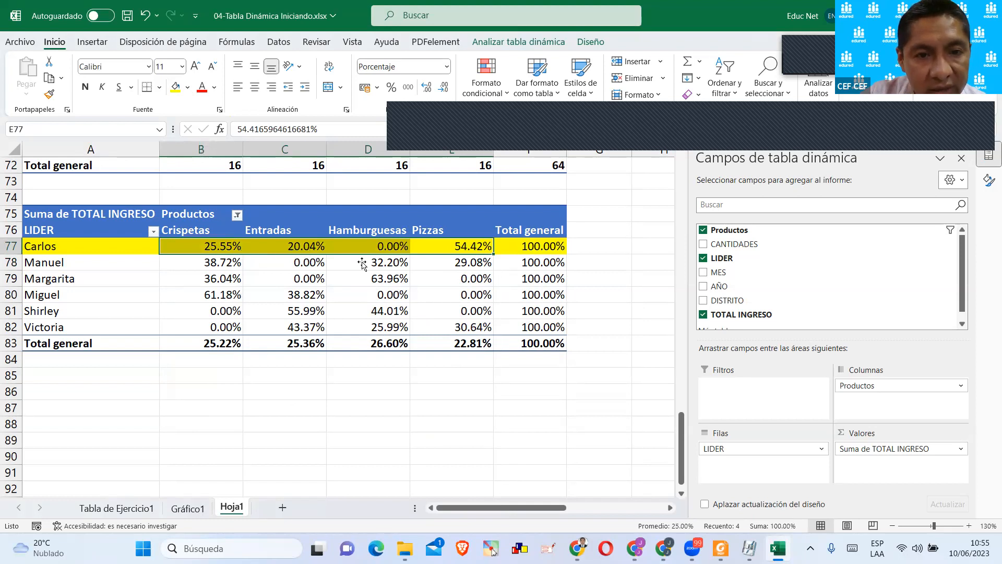
left_click(472, 248)
left_click(515, 247)
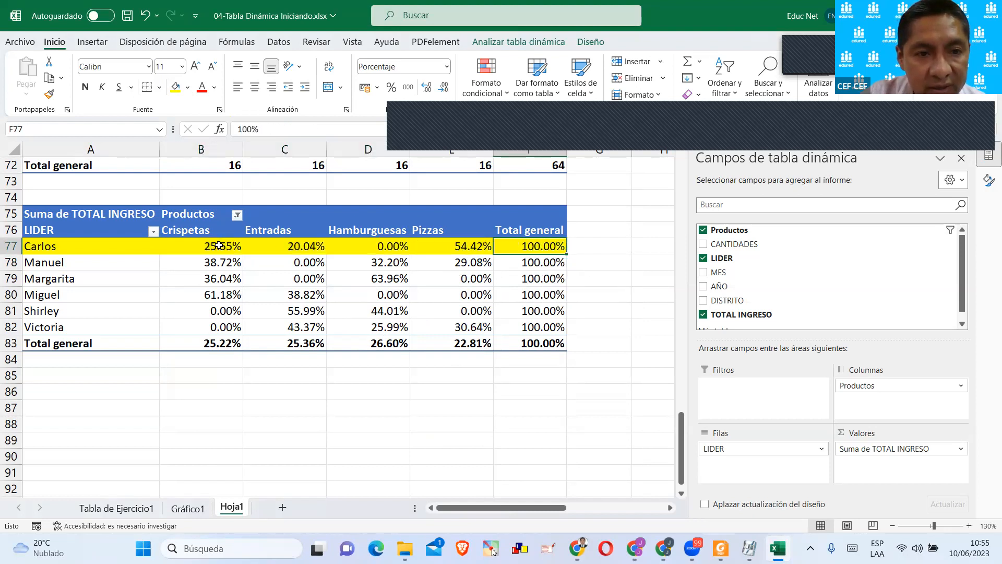
left_click_drag(220, 245, 470, 244)
left_click_drag(209, 295, 455, 294)
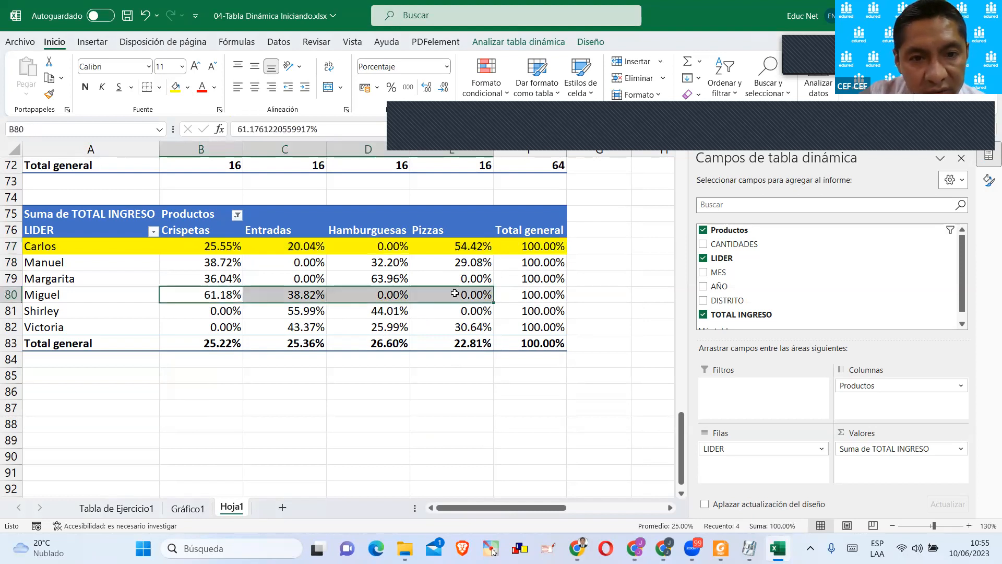
left_click(533, 289)
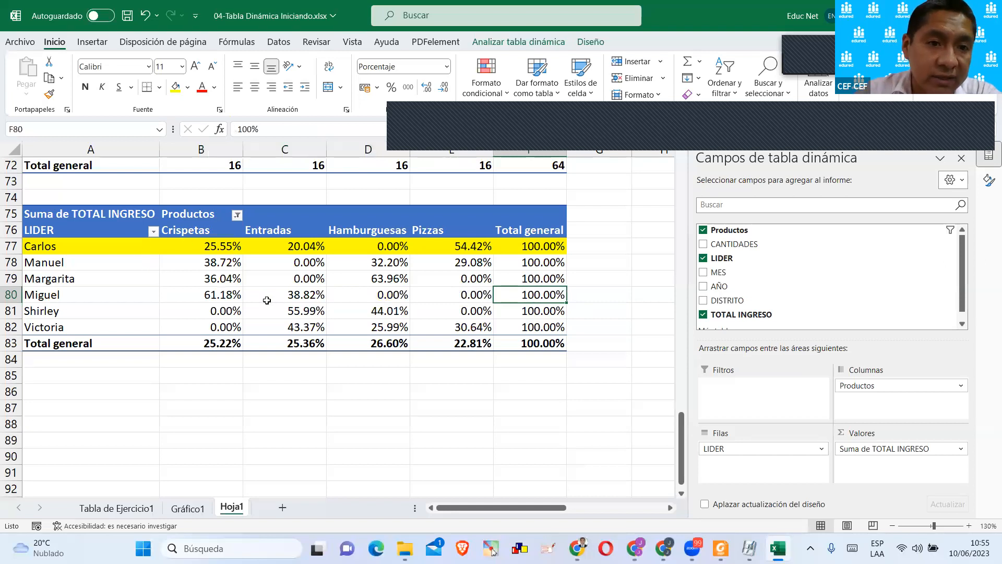
left_click(257, 247)
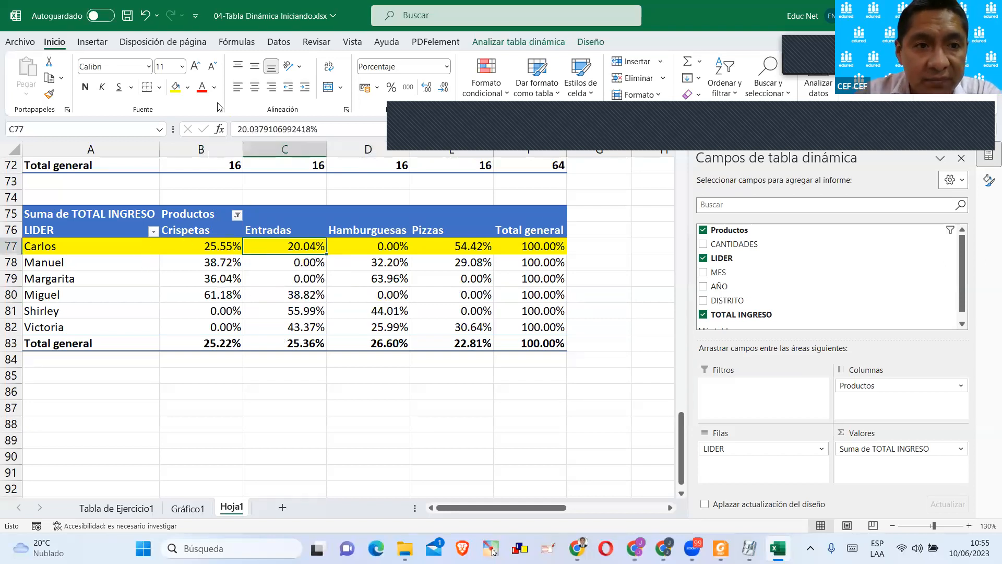
key("ctrl+z")
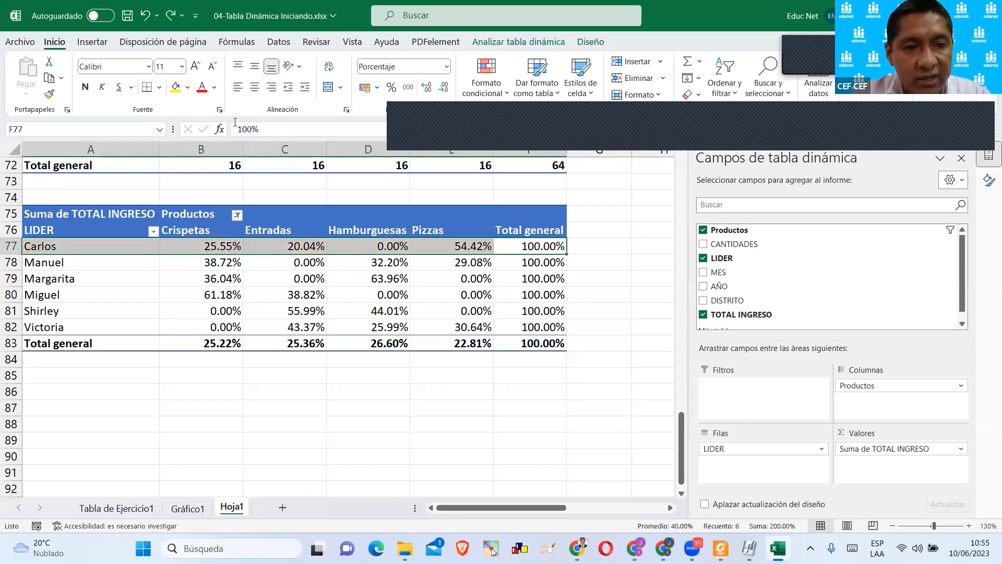
Change how the A75 pivot table displays Suma de TOTAL INGRESO to % del total de columnas.
left_click(942, 449)
left_click(897, 434)
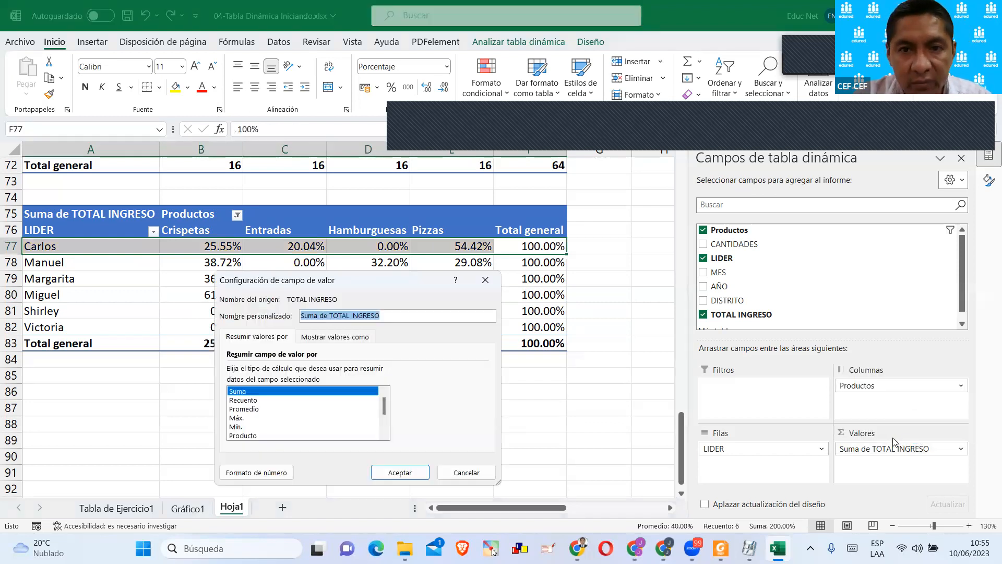
left_click(310, 336)
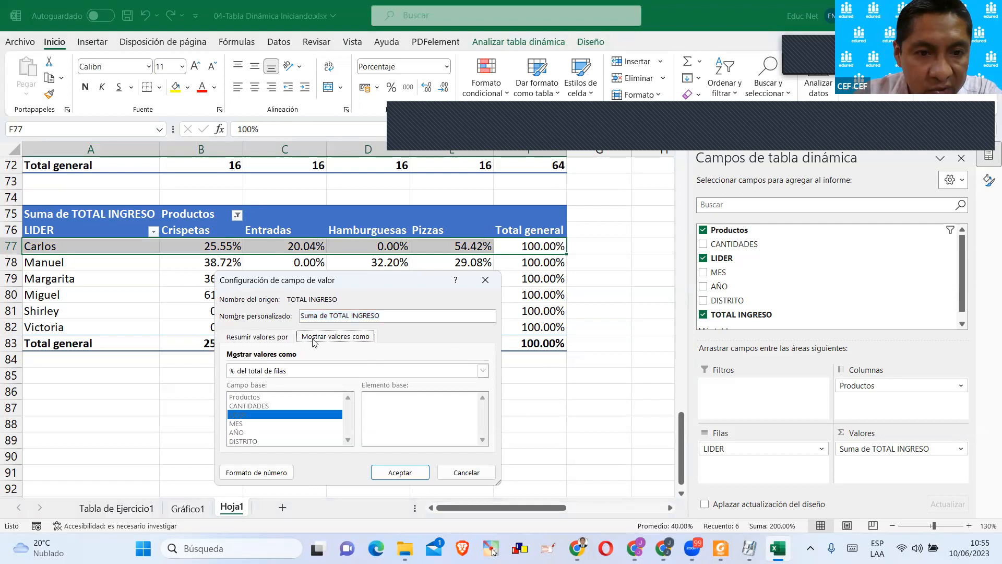
left_click(277, 374)
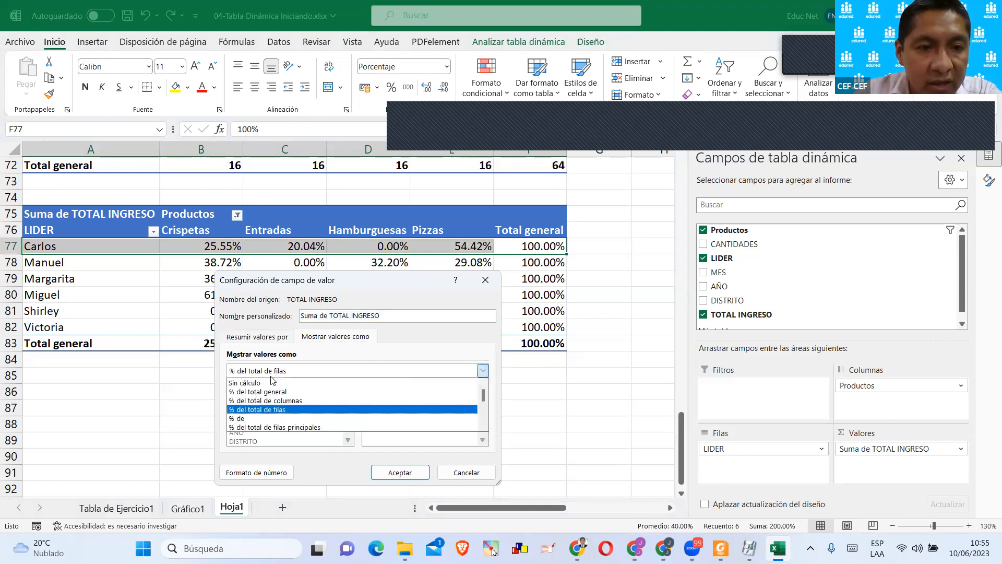
left_click(271, 400)
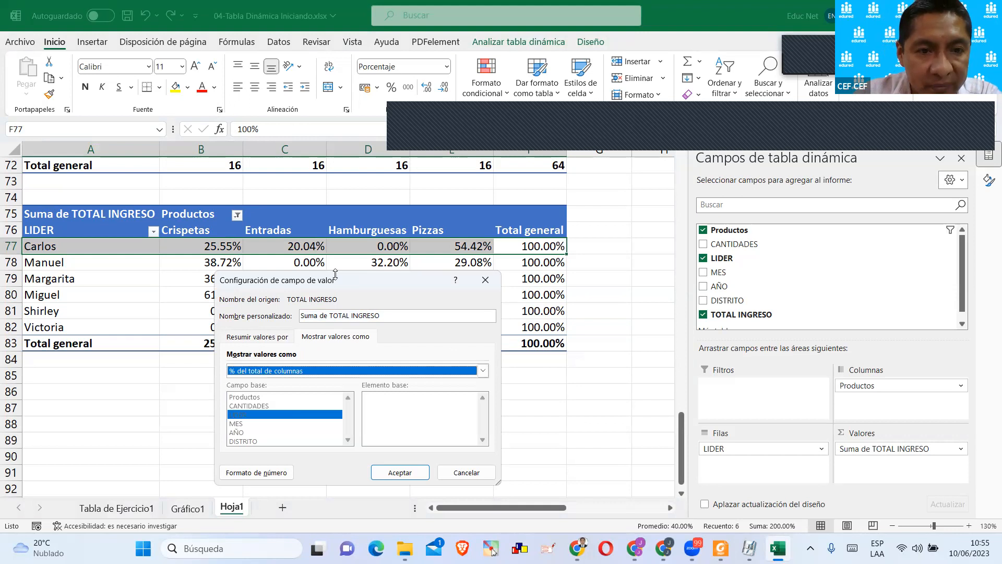
left_click_drag(344, 288, 481, 219)
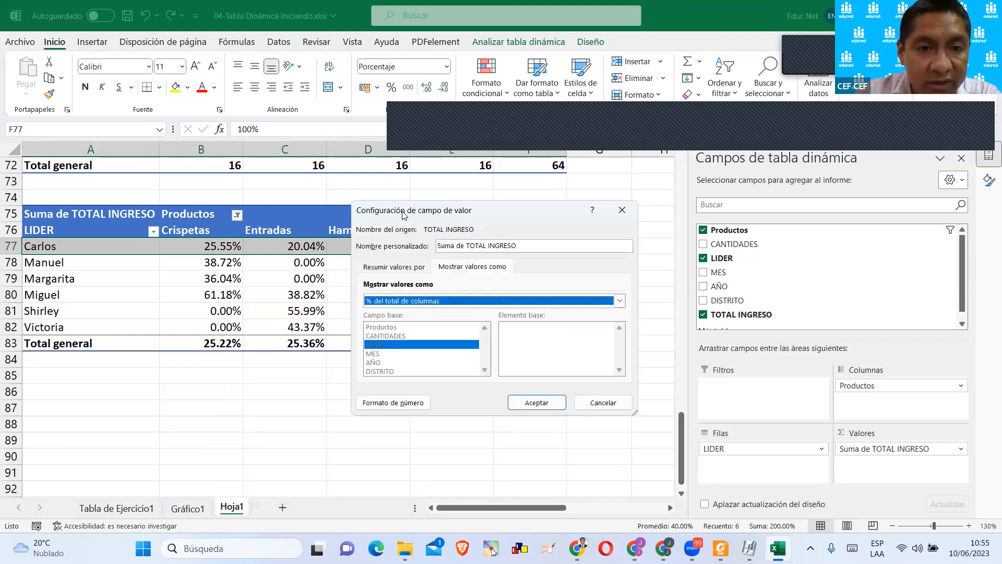
left_click_drag(404, 214, 439, 197)
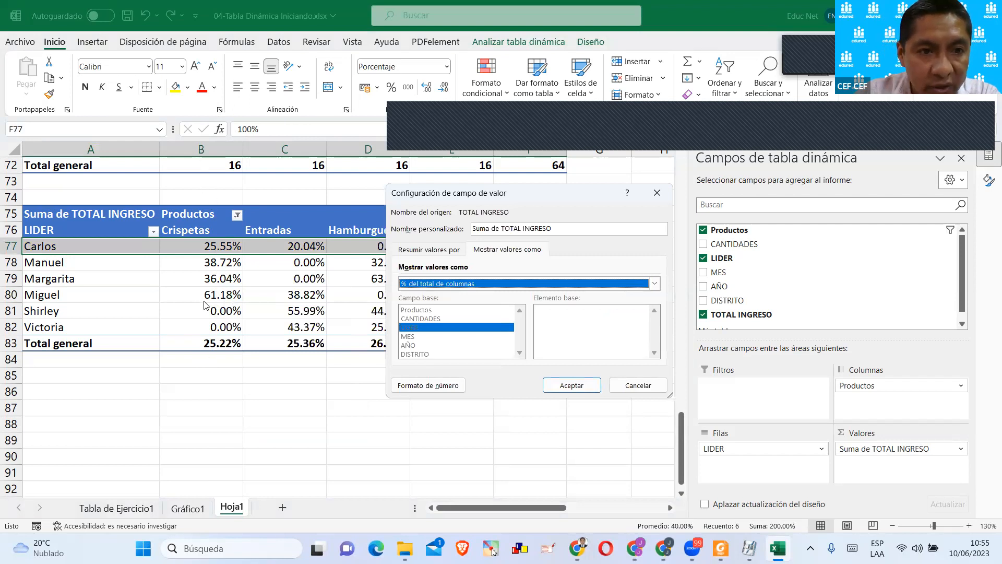
left_click_drag(447, 195, 422, 180)
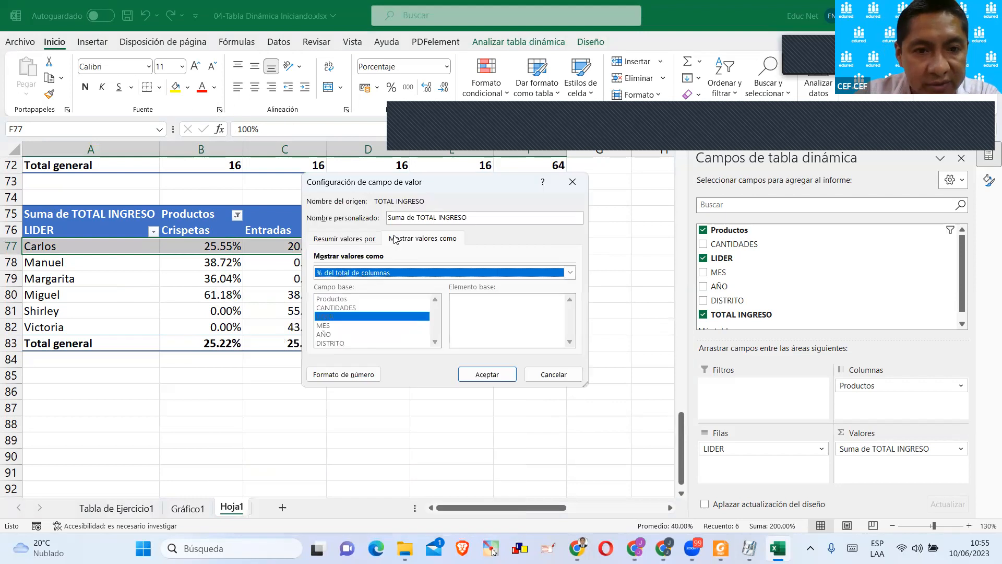
left_click(362, 275)
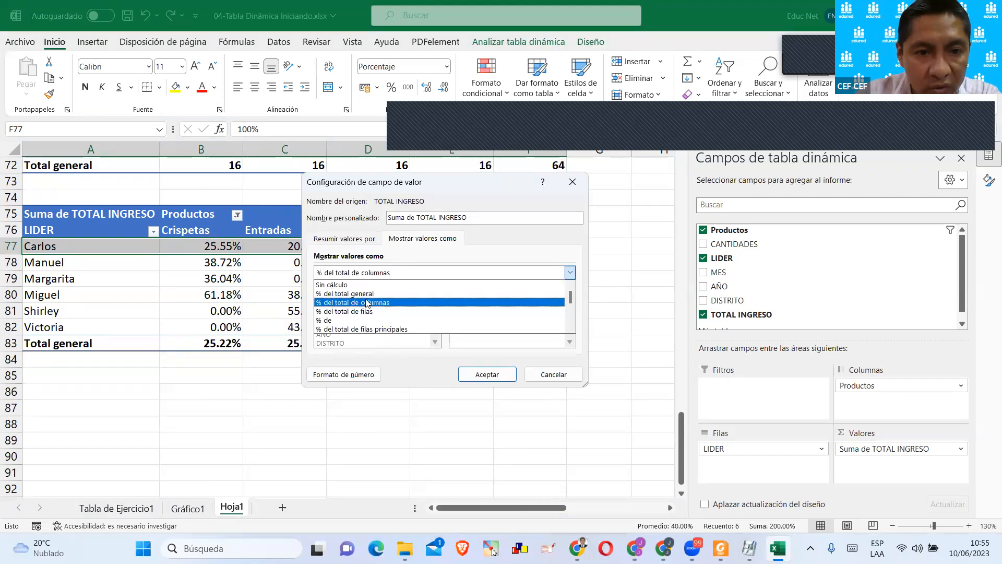
left_click(367, 300)
left_click(479, 372)
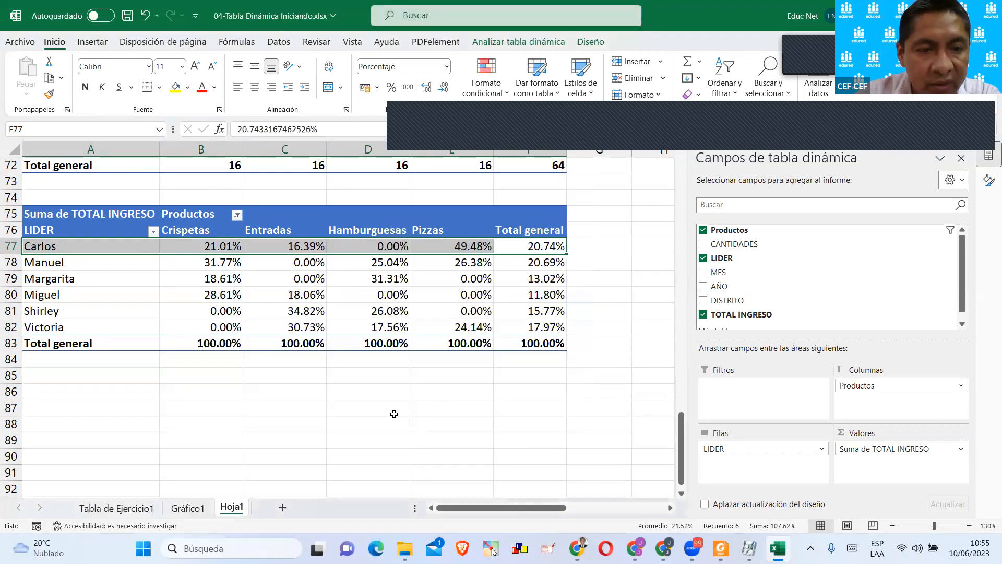
left_click(393, 412)
Examine the percentages down each product column, from Crispetas to Pizzas, against the Total general row.
left_click_drag(211, 246, 219, 393)
left_click_drag(273, 248, 282, 392)
left_click_drag(367, 261, 376, 392)
left_click_drag(457, 259, 469, 391)
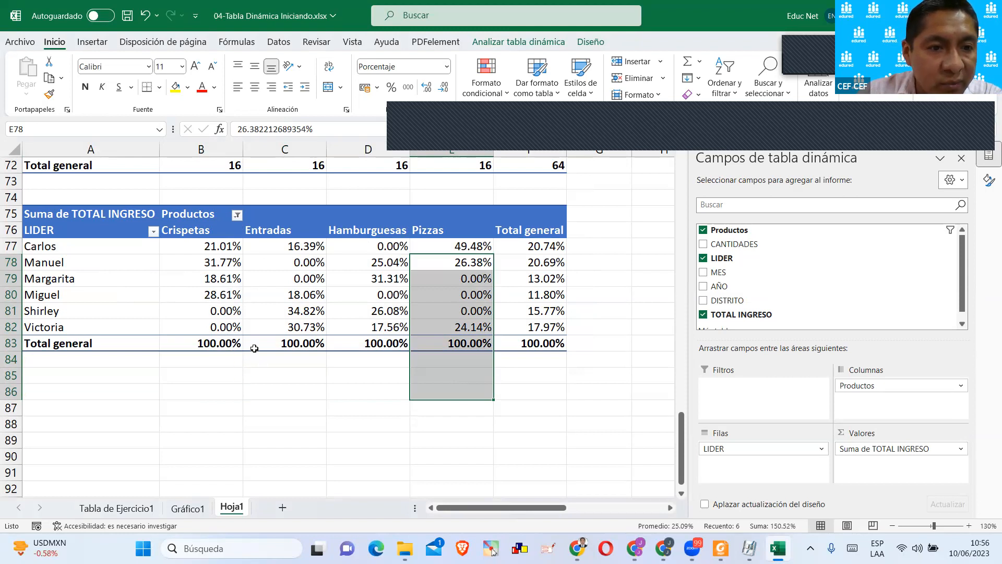
Compare the Crispetas percentage in B78 with the same leader's amount in B56 and the Crispetas column total in the earlier sum pivot table.
left_click_drag(238, 262, 21, 263)
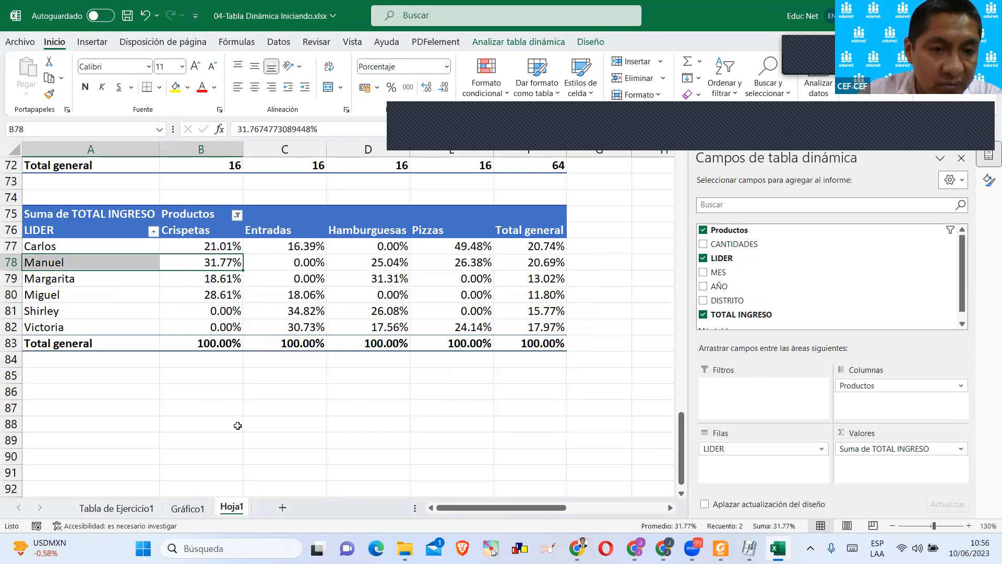
scroll(260, 322, "up", 4)
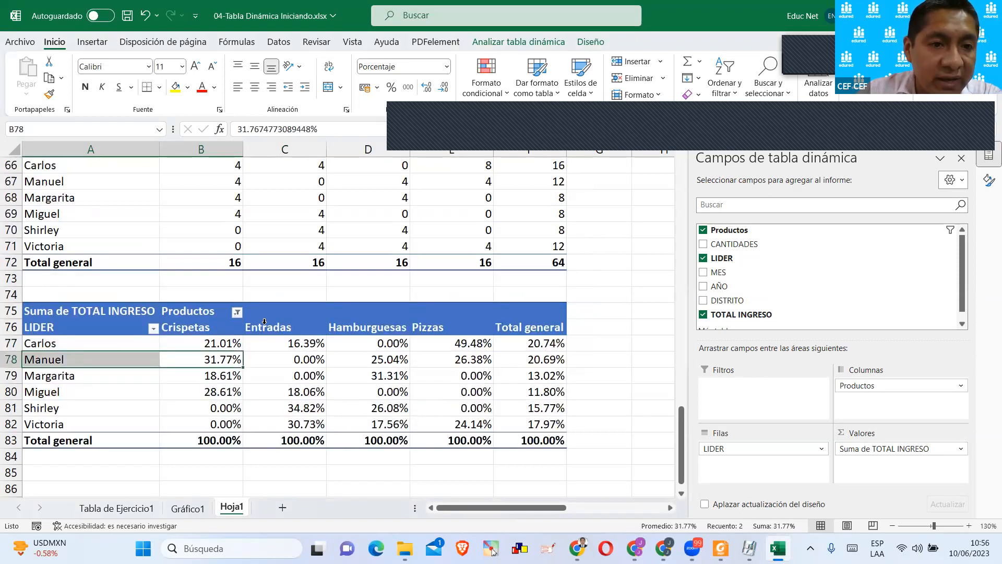
scroll(264, 321, "up", 2)
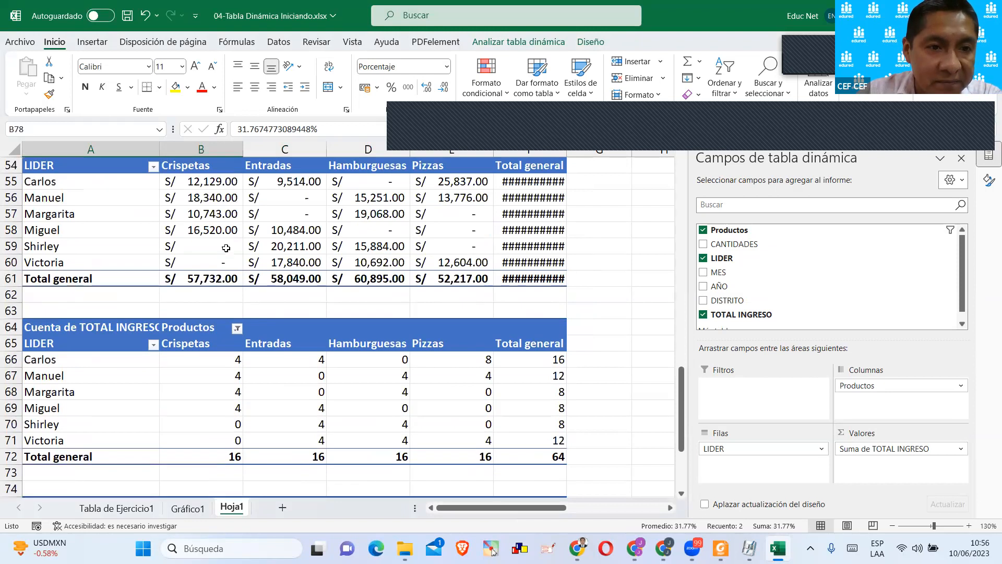
scroll(229, 340, "down", 4)
scroll(224, 410, "up", 4)
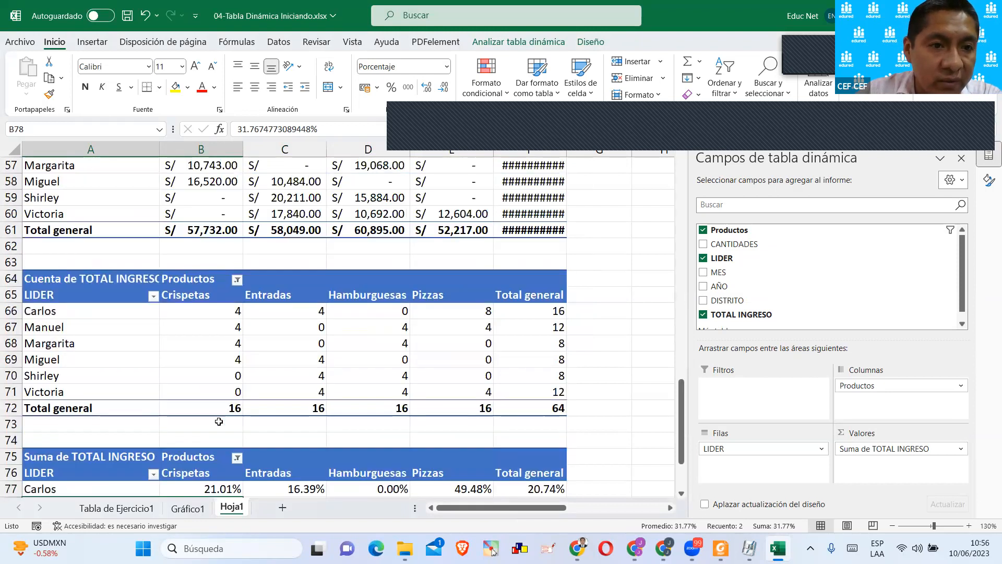
left_click_drag(86, 195, 192, 204)
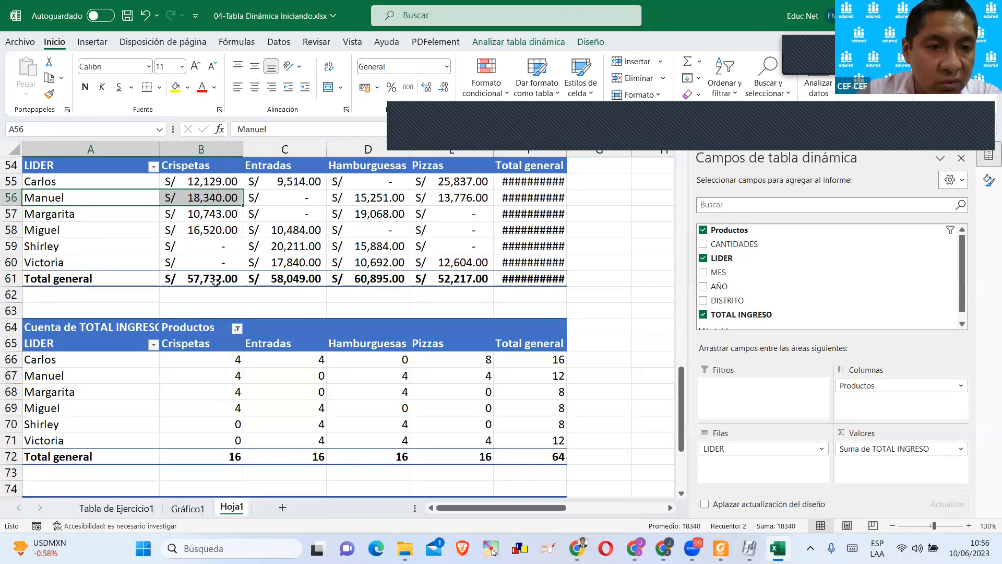
scroll(224, 298, "down", 5)
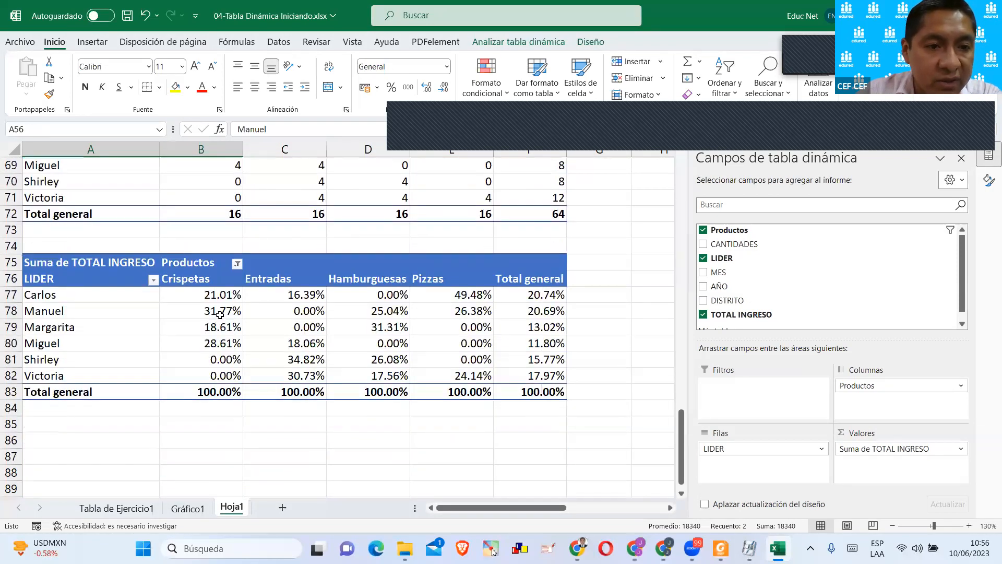
left_click(220, 312)
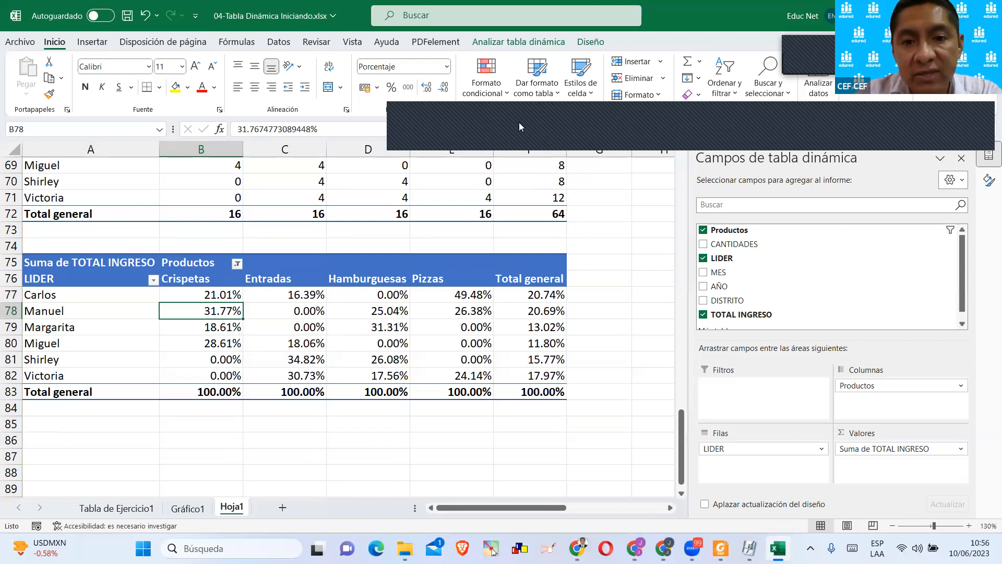
left_click(454, 120)
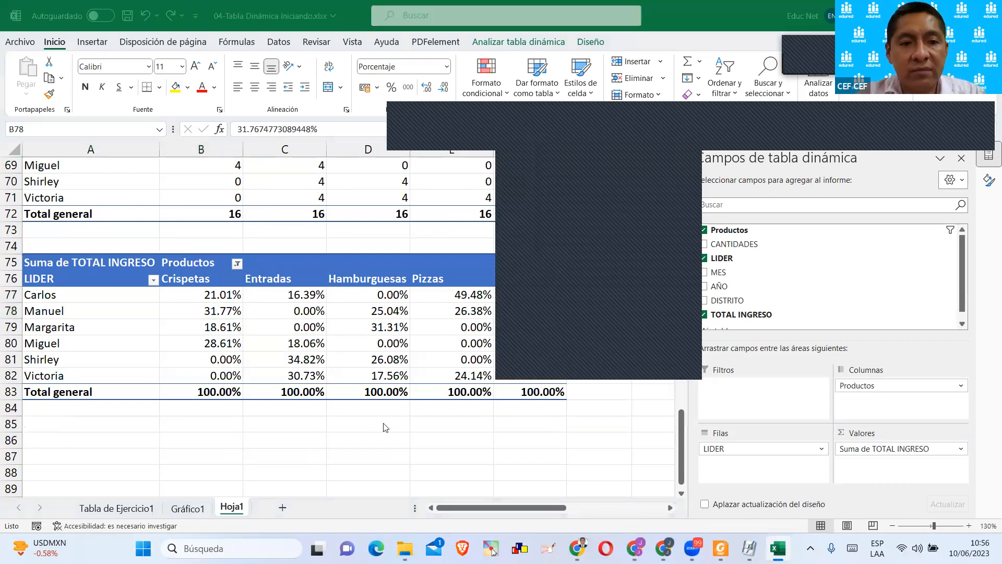
left_click(384, 423)
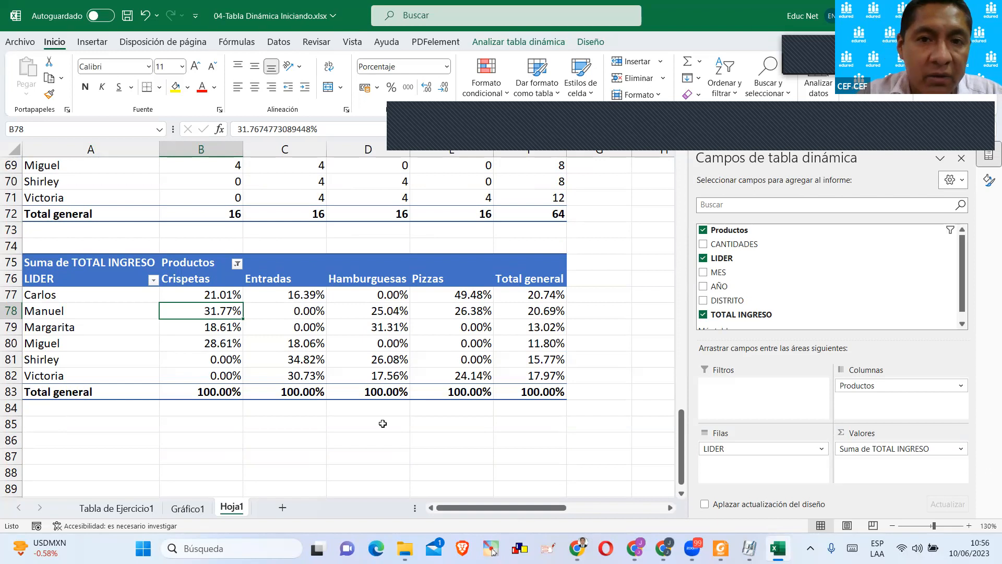
left_click(670, 124)
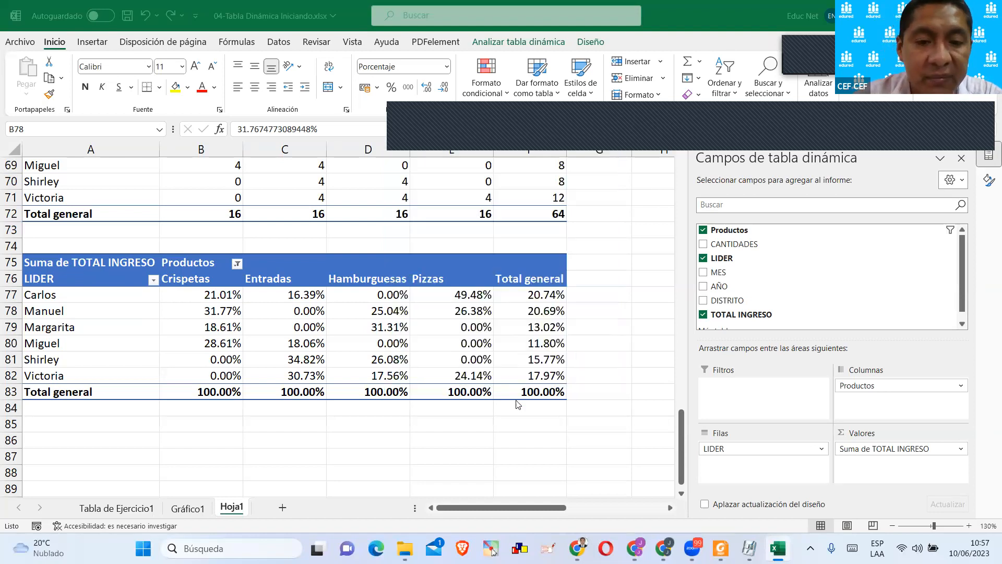
Copy the percentage pivot table at A75 and paste the copy at A86.
scroll(386, 345, "up", 4)
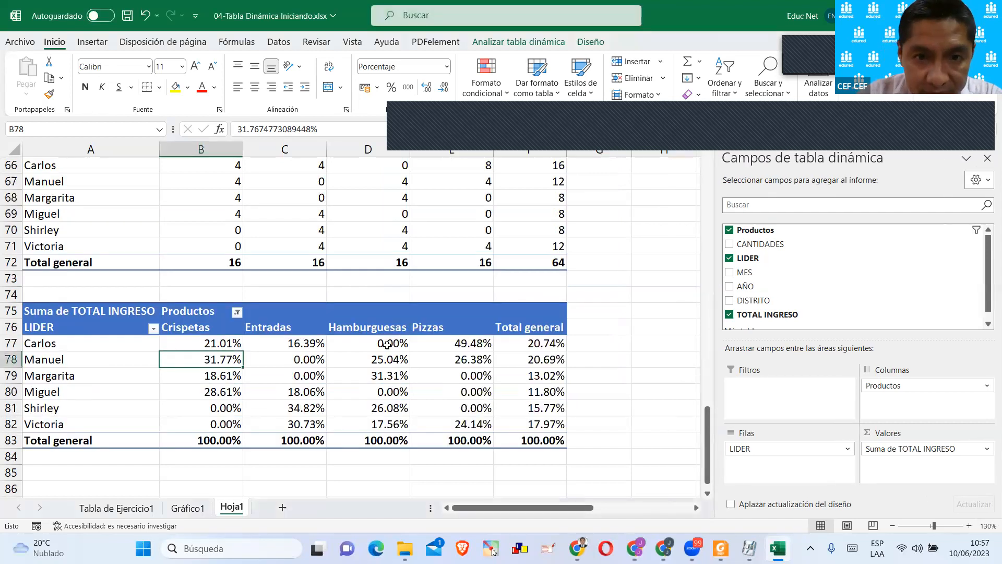
scroll(387, 345, "down", 4)
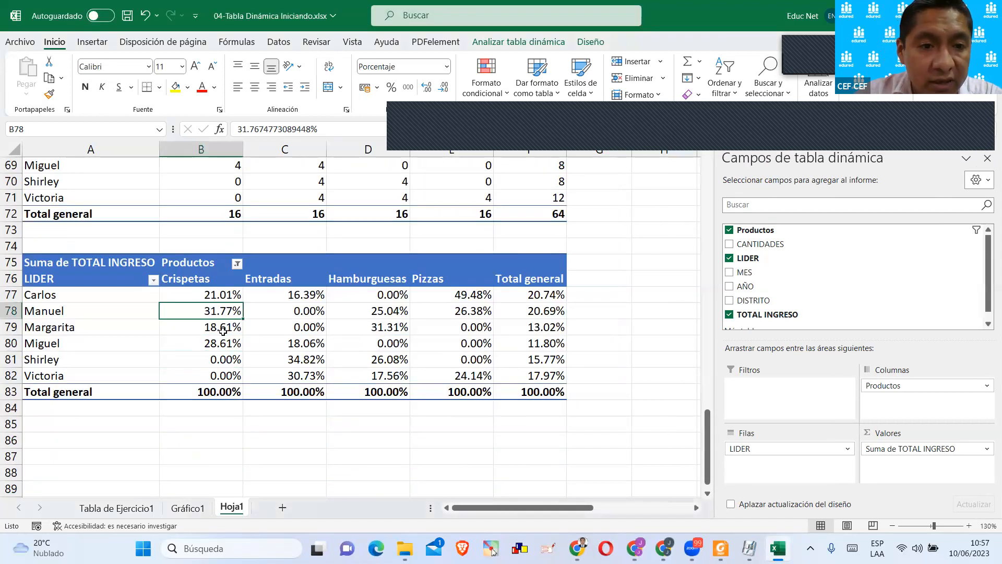
scroll(204, 312, "down", 1)
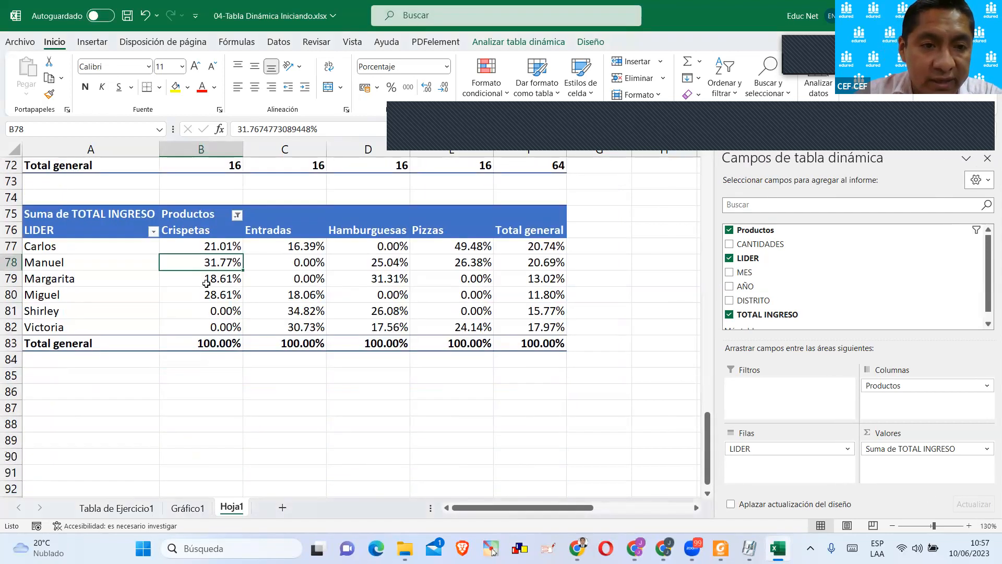
left_click(34, 214)
key("ctrl+c")
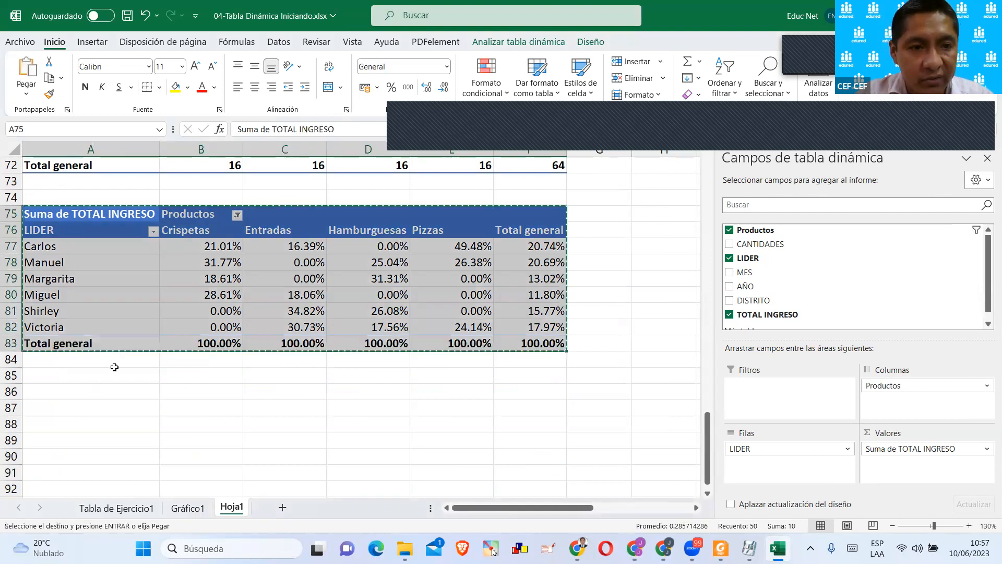
left_click(50, 396)
key("ctrl+v")
scroll(231, 219, "up", 4)
scroll(319, 290, "down", 7)
left_click(270, 326)
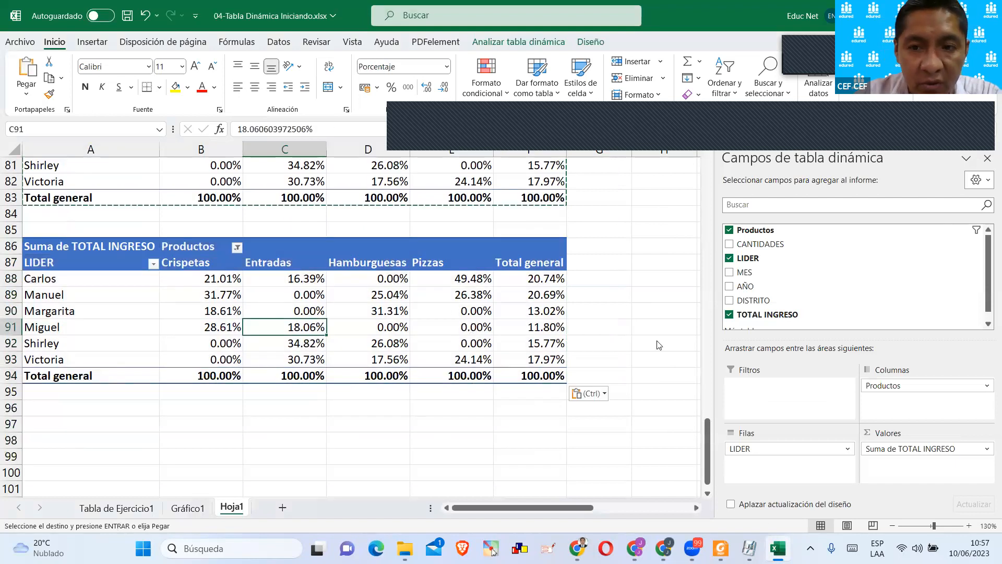
Change how the A86 pivot table displays Suma de TOTAL INGRESO to % del total general.
left_click(932, 449)
left_click(888, 431)
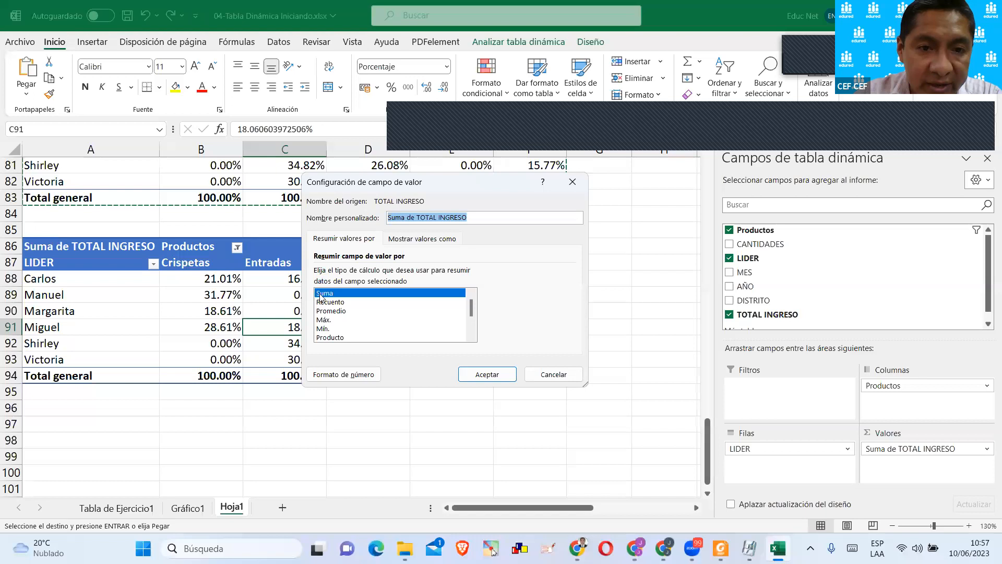
left_click(408, 240)
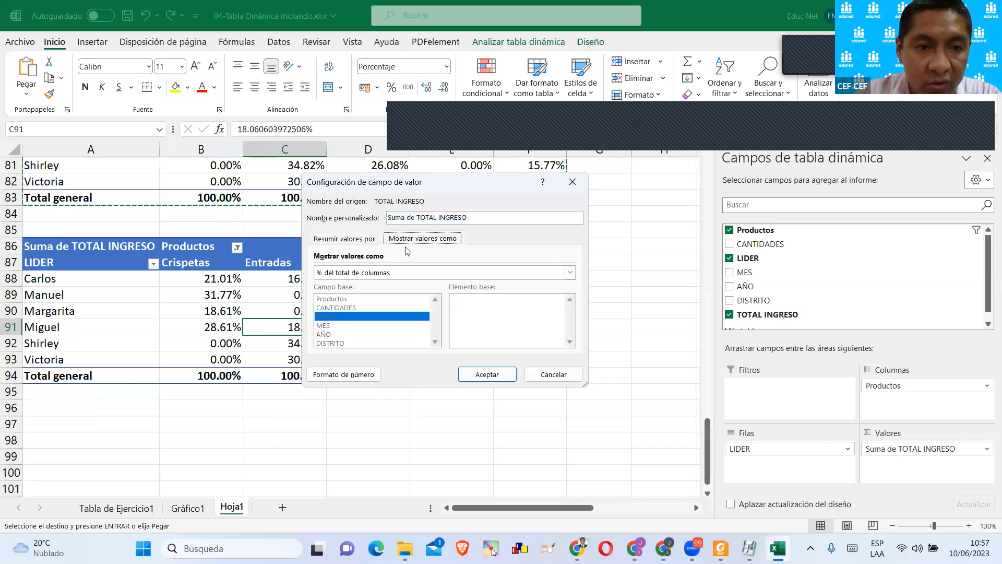
left_click(353, 239)
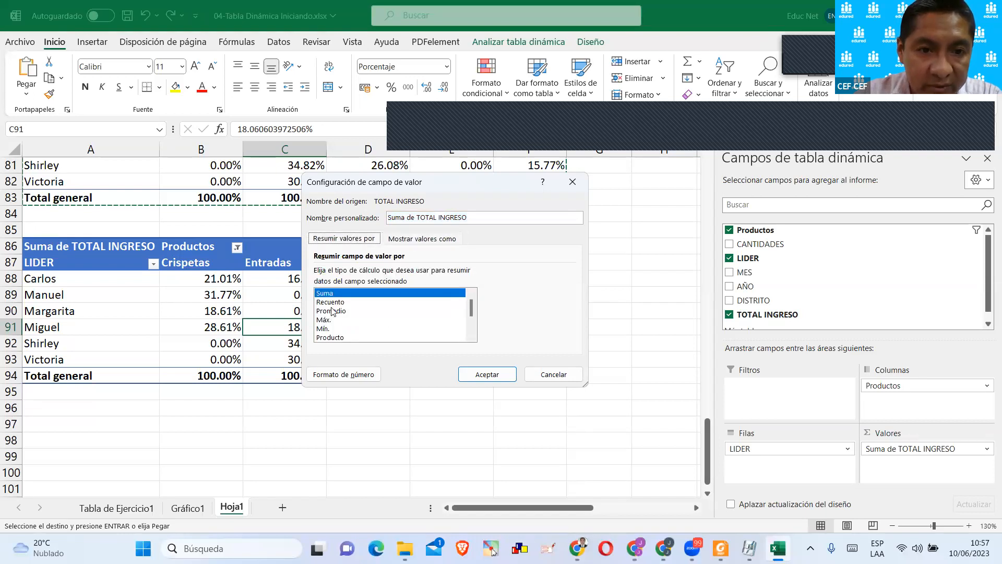
left_click(400, 240)
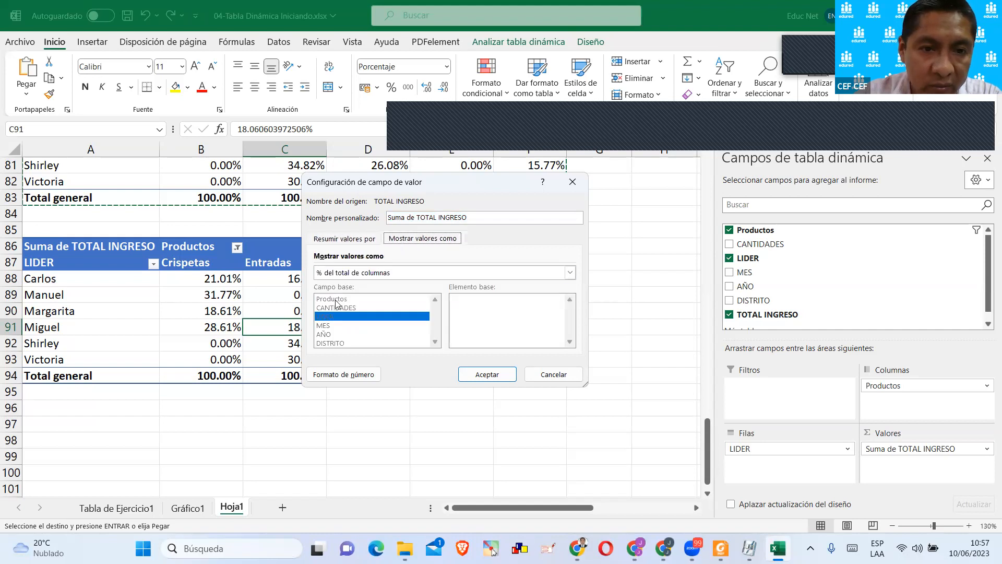
left_click(377, 276)
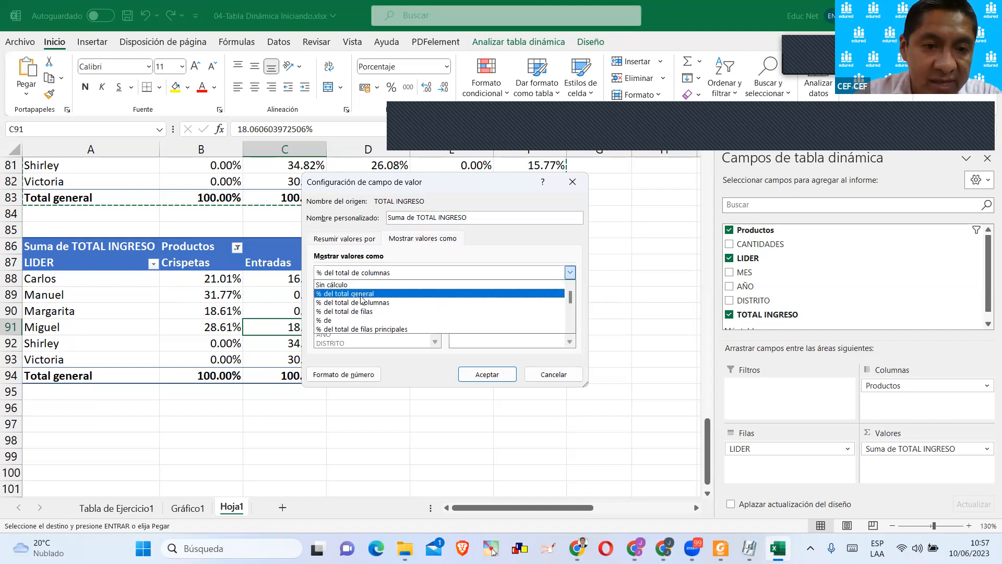
left_click(361, 294)
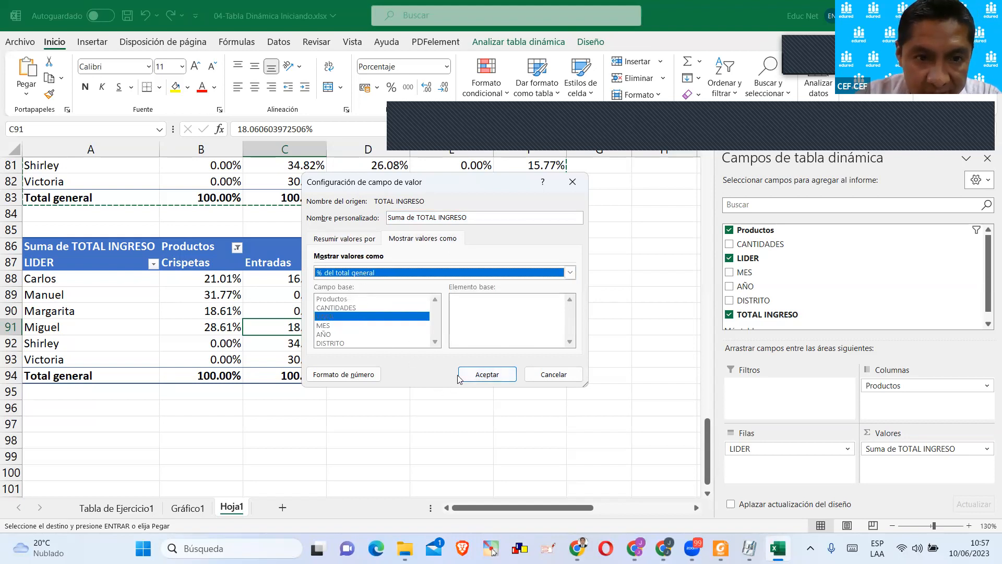
left_click(476, 376)
scroll(336, 446, "up", 1)
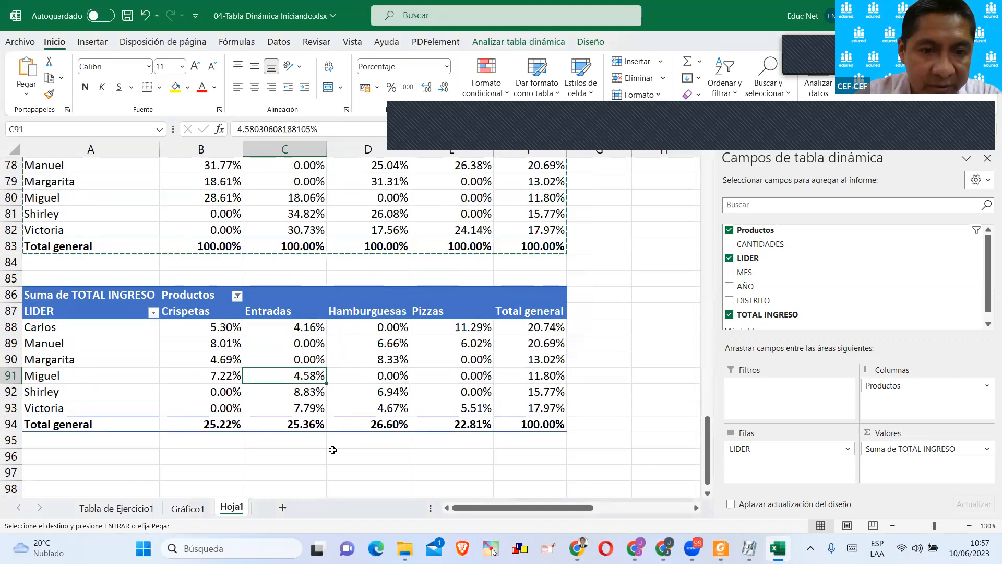
Circle the grand total in F94 and tick each leader in rows 88 to 93 with red screen annotations.
left_click(564, 441)
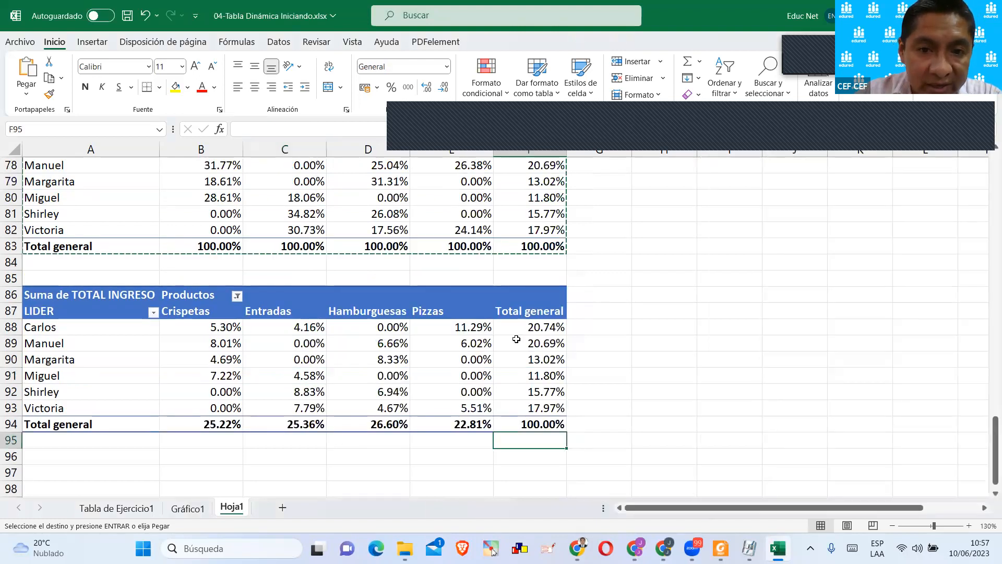
left_click(541, 423)
scroll(541, 422, "down", 2)
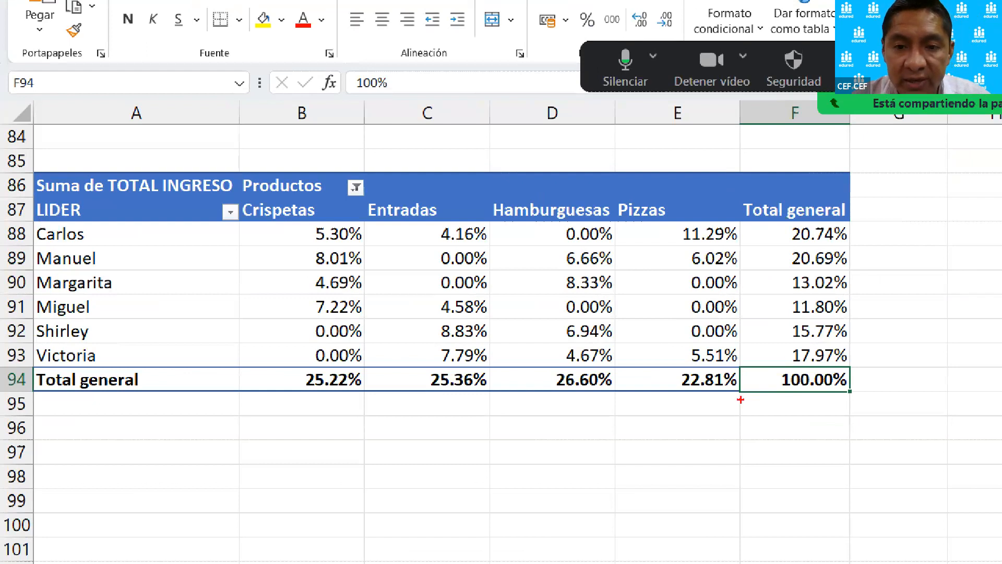
mouse_move(872, 400)
left_mouse_down()
mouse_move(831, 369)
mouse_move(765, 402)
mouse_move(866, 396)
left_mouse_up()
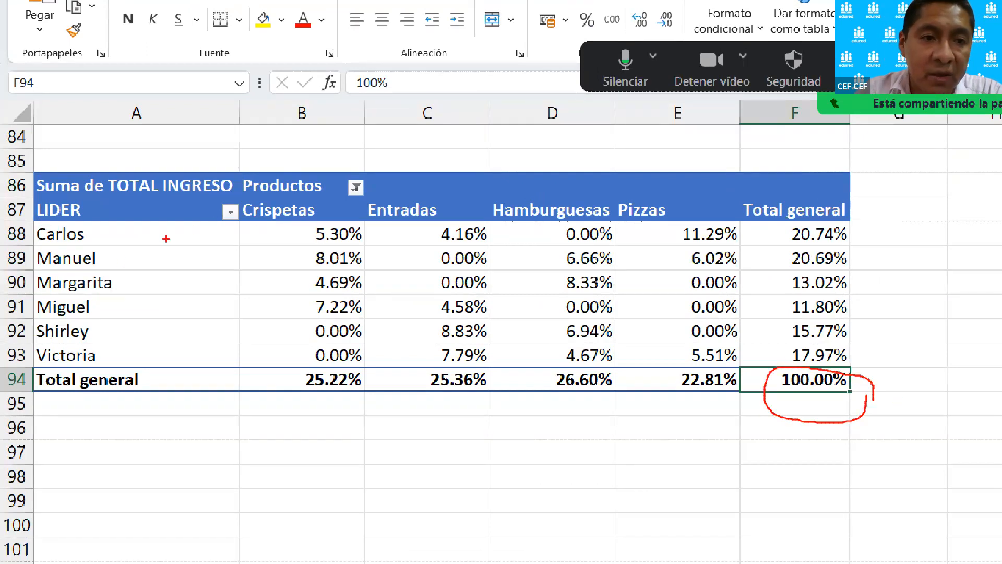
mouse_move(109, 232)
left_mouse_down()
mouse_move(131, 219)
mouse_move(141, 240)
mouse_move(133, 303)
mouse_move(169, 280)
left_mouse_up()
mouse_move(109, 310)
left_mouse_down()
mouse_move(137, 297)
mouse_move(142, 317)
left_mouse_up()
left_click_drag(130, 350, 169, 329)
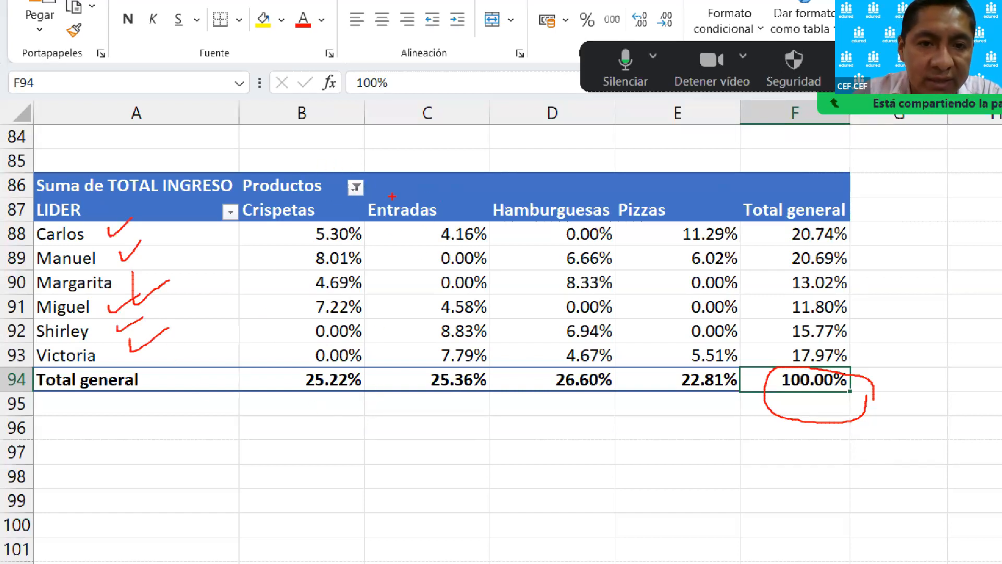
Mark the product totals in B94:E94, the Crispetas percentages in B88 and B89, and the grand total, then leave the annotation mode.
mouse_move(348, 411)
left_mouse_down()
mouse_move(384, 400)
mouse_move(285, 384)
mouse_move(363, 409)
left_mouse_up()
mouse_move(511, 368)
left_mouse_down()
mouse_move(498, 364)
mouse_move(454, 414)
mouse_move(503, 373)
left_mouse_up()
mouse_move(588, 372)
left_mouse_down()
mouse_move(532, 391)
mouse_move(594, 368)
left_mouse_up()
mouse_move(680, 374)
left_mouse_down()
mouse_move(746, 373)
mouse_move(723, 365)
left_mouse_up()
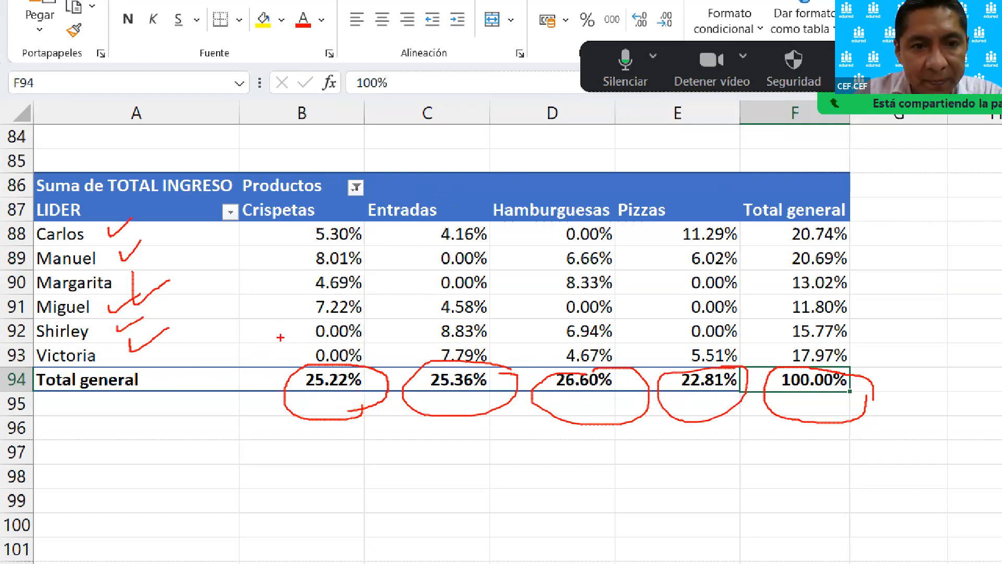
mouse_move(366, 223)
left_mouse_down()
mouse_move(300, 238)
mouse_move(377, 237)
mouse_move(379, 224)
mouse_move(303, 246)
mouse_move(386, 270)
mouse_move(389, 250)
left_mouse_up()
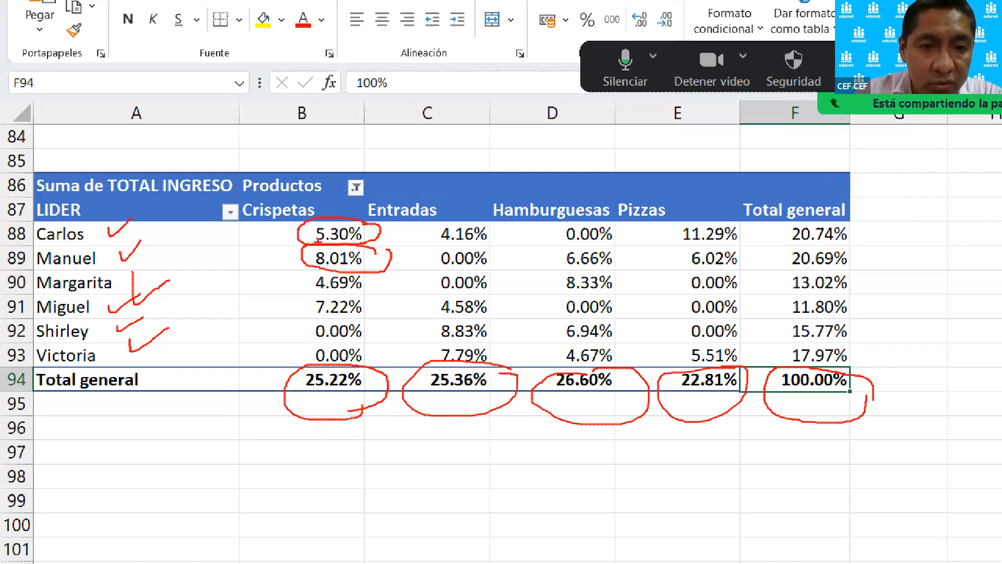
left_click_drag(324, 407, 344, 392)
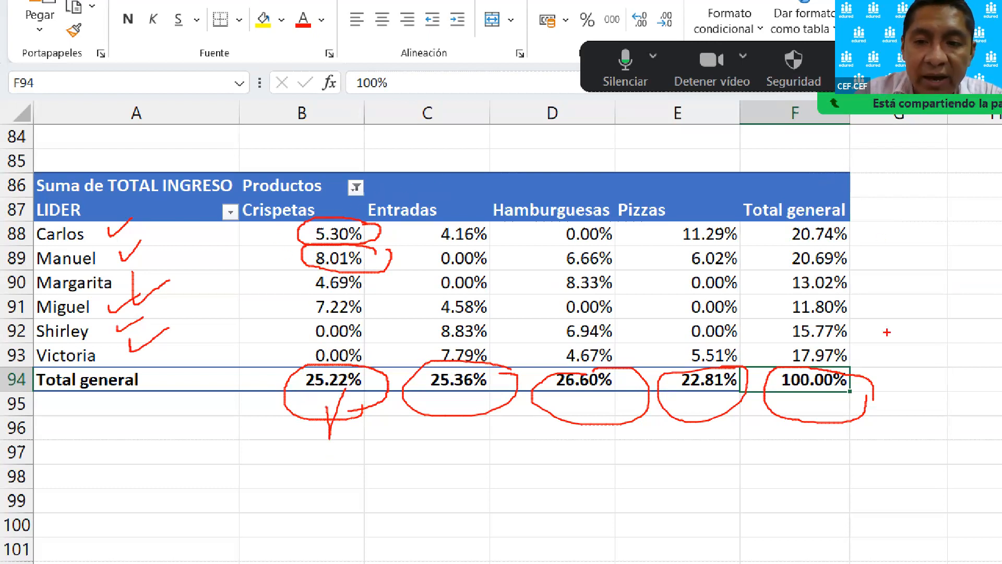
mouse_move(934, 274)
left_mouse_down()
mouse_move(854, 353)
mouse_move(872, 358)
left_mouse_up()
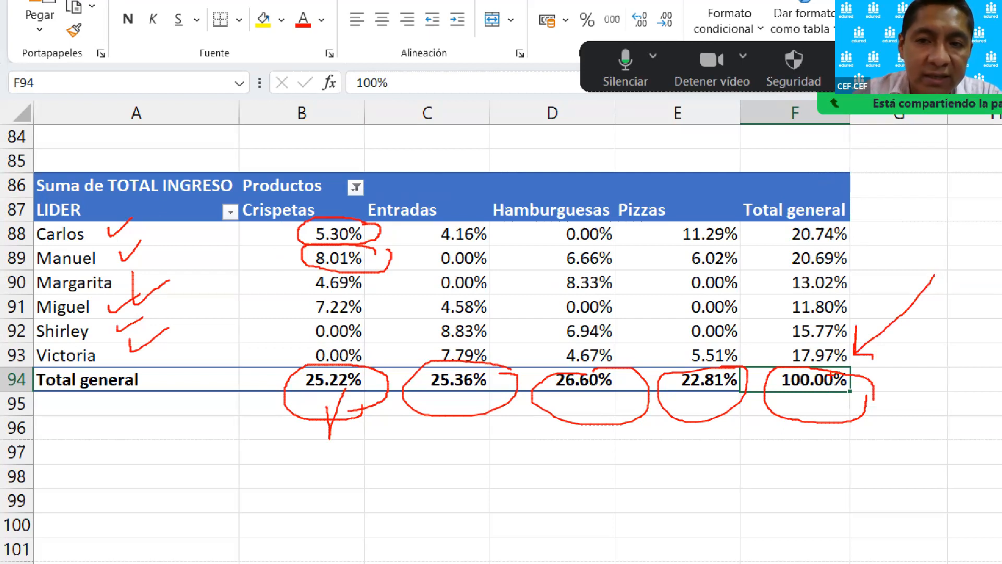
key("Escape")
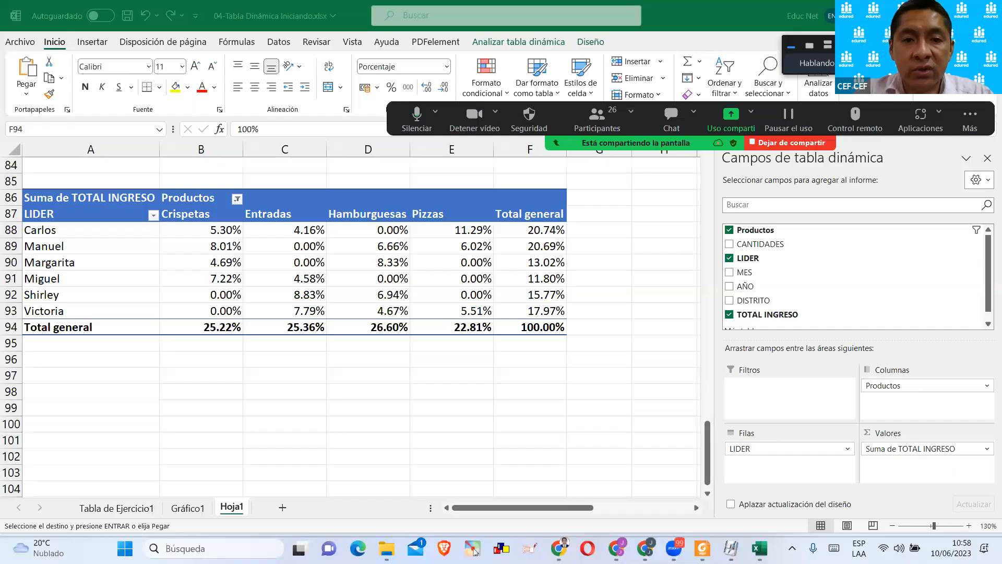
Widen column F to fit the Total general amounts of the A53 pivot table.
scroll(360, 326, "up", 10)
scroll(574, 150, "up", 1)
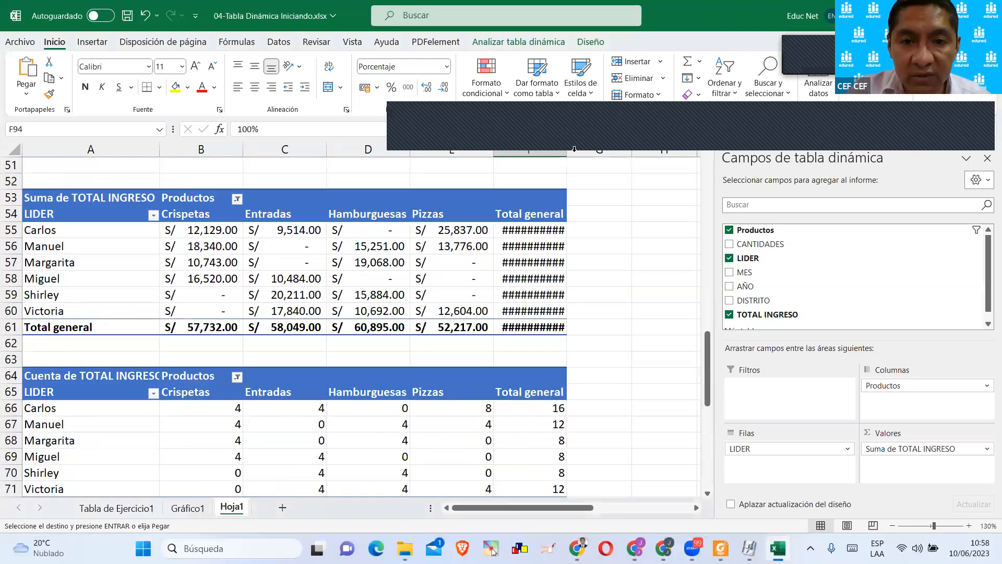
left_click_drag(567, 154, 615, 154)
scroll(612, 349, "down", 1)
scroll(608, 341, "up", 1)
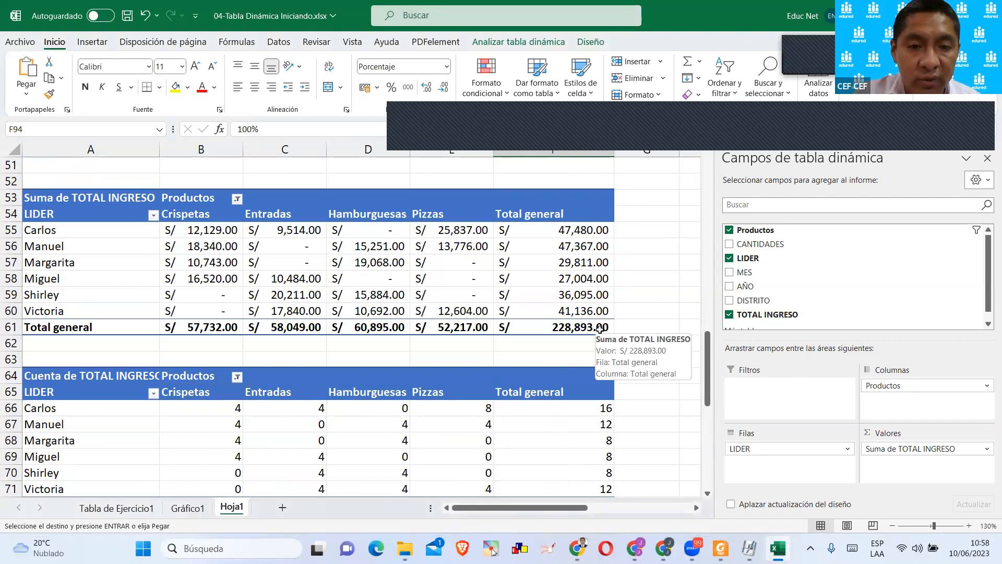
Include Eventos and Hot Dog in the A53 pivot table's Productos filter and hide the field list.
left_click(236, 199)
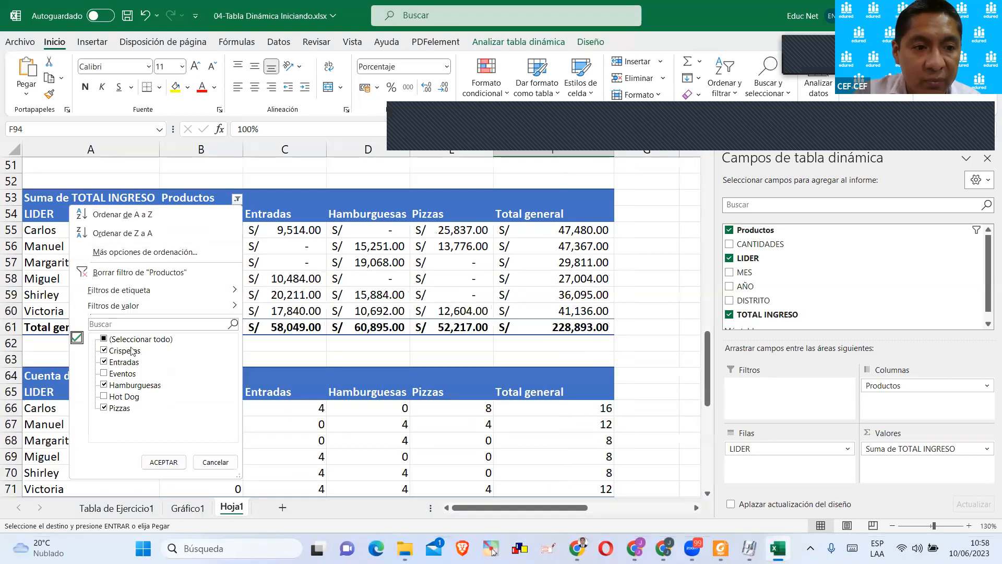
left_click(104, 374)
left_click(104, 396)
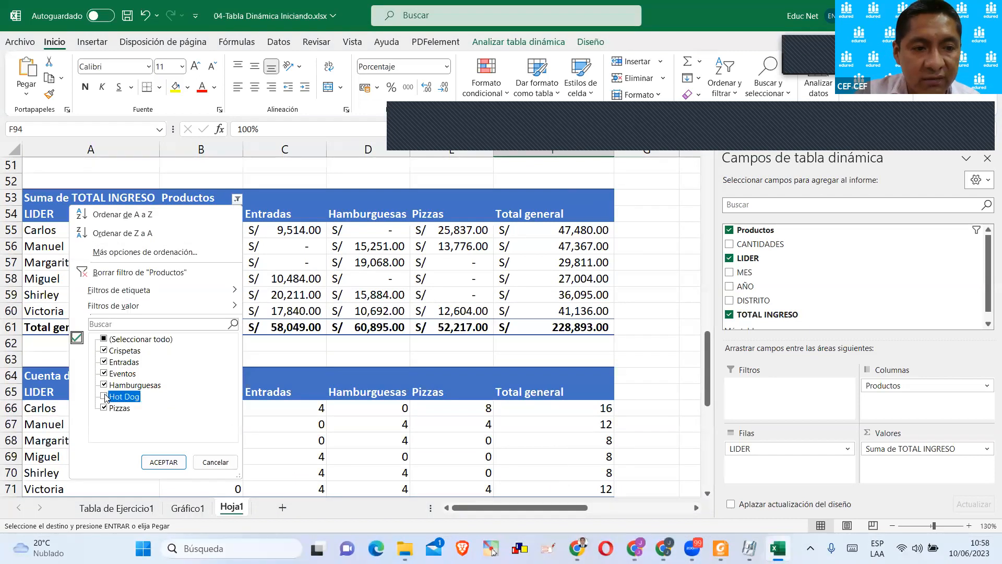
left_click(159, 461)
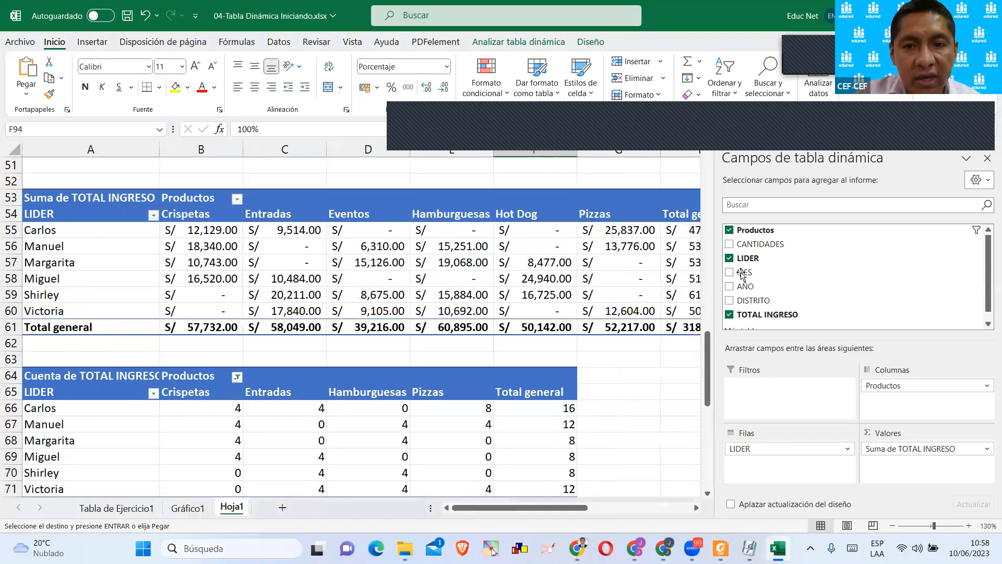
left_click(986, 157)
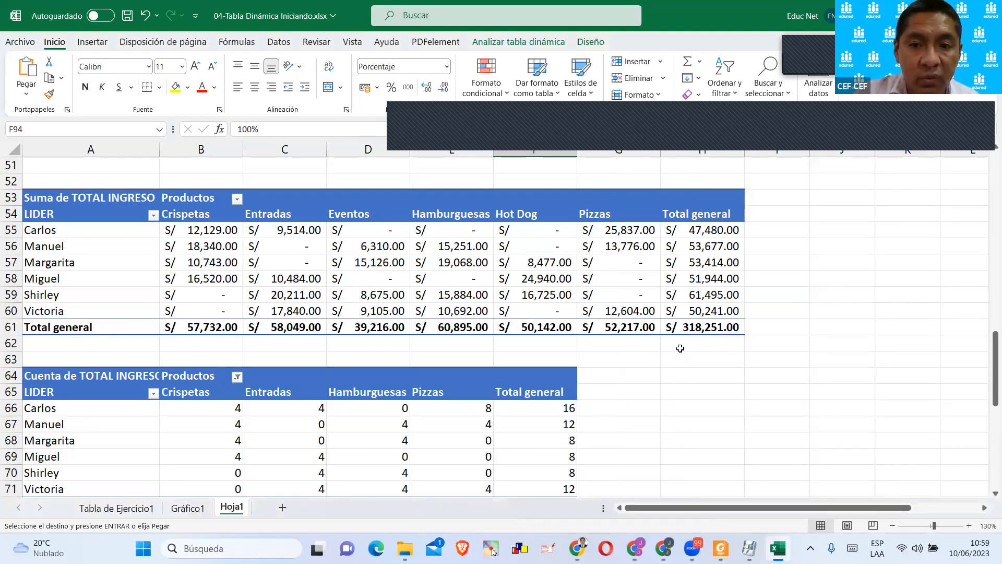
Check the A53 pivot table's Productos filter selection and its grand total in H61.
left_click(237, 199)
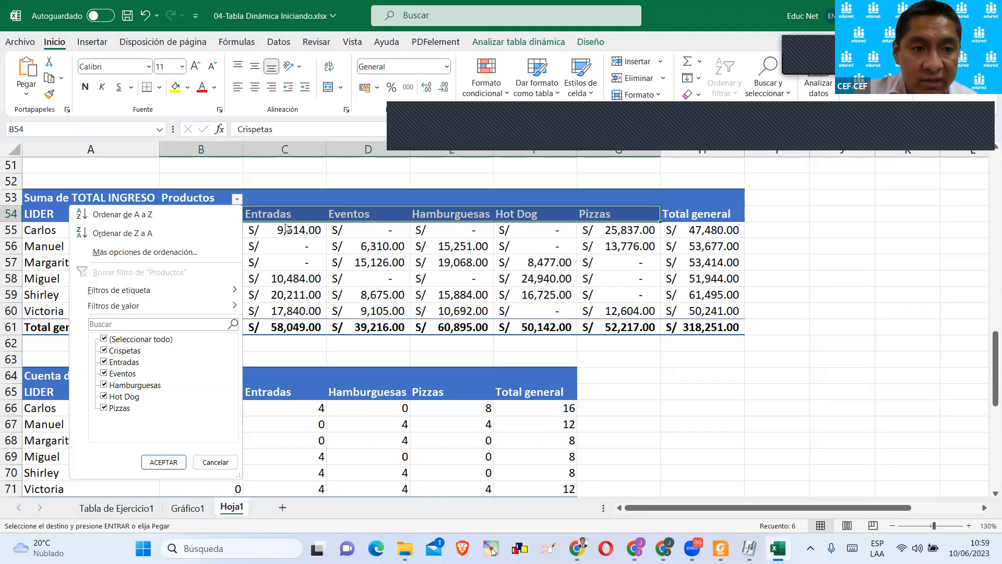
left_click(163, 462)
left_click(716, 334)
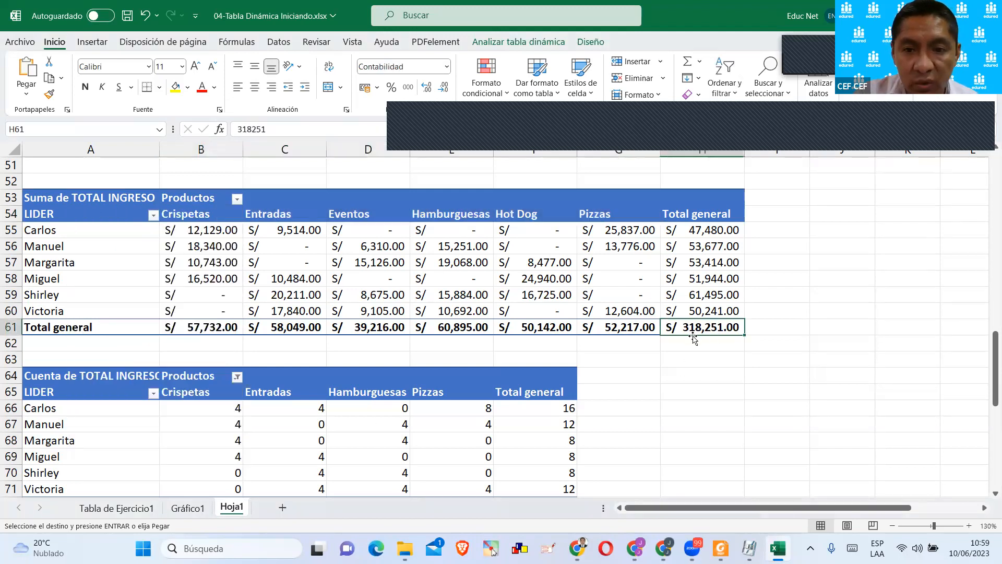
Review which products are selected in the Productos filter of the Cuenta de TOTAL INGRESO pivot table at A64.
scroll(541, 290, "down", 3)
left_click(534, 279)
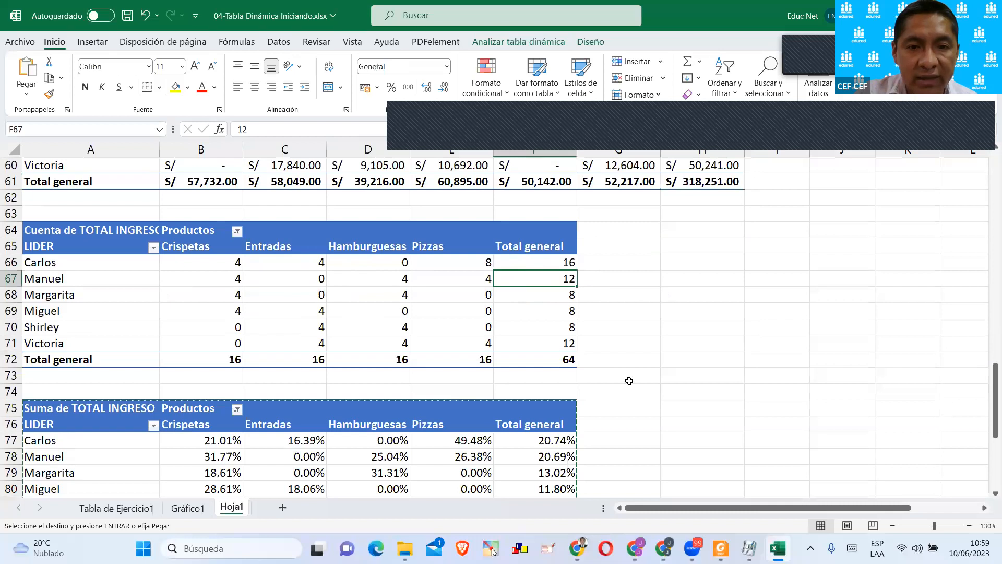
scroll(628, 380, "down", 1)
left_click(237, 182)
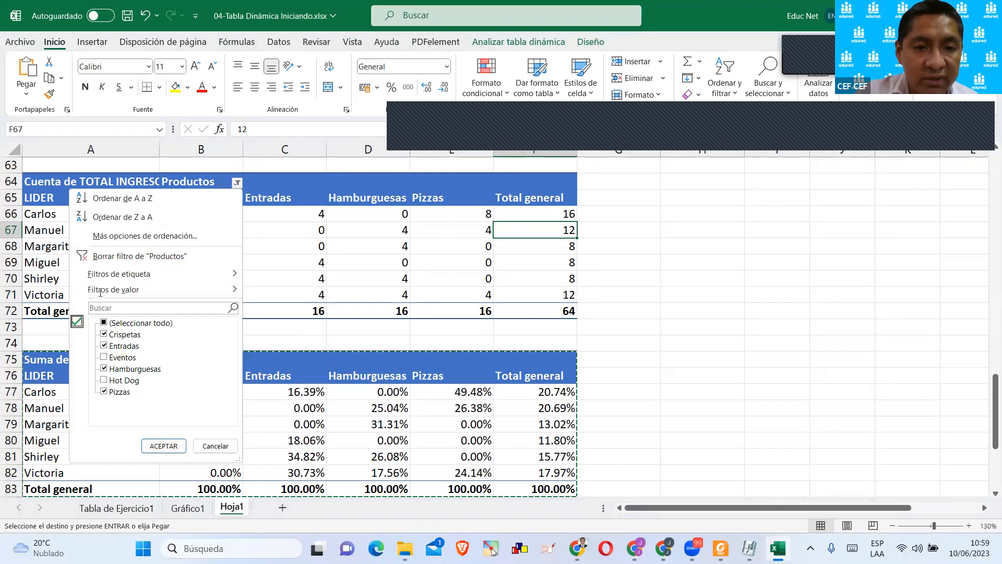
left_click(439, 282)
scroll(433, 313, "up", 1)
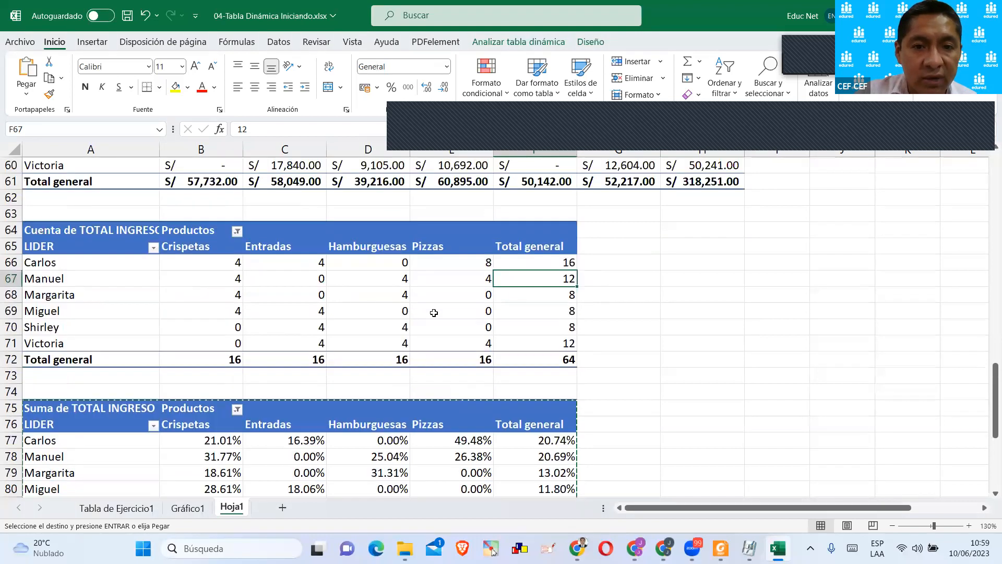
Select all products in the Productos filter of the Cuenta de TOTAL INGRESO pivot table at A64.
scroll(434, 313, "up", 3)
left_click(472, 408)
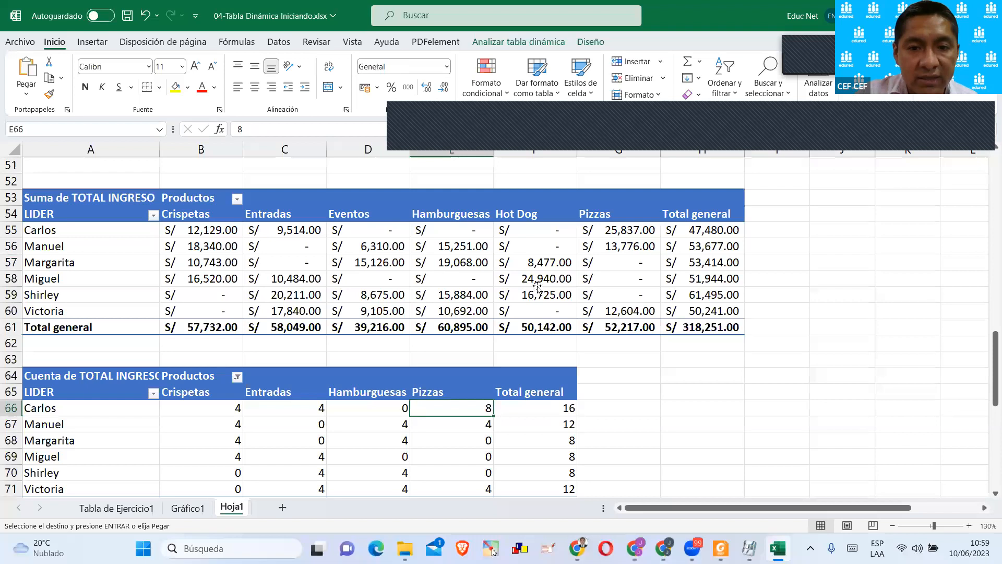
key("Down")
key("Down")
scroll(536, 324, "down", 1)
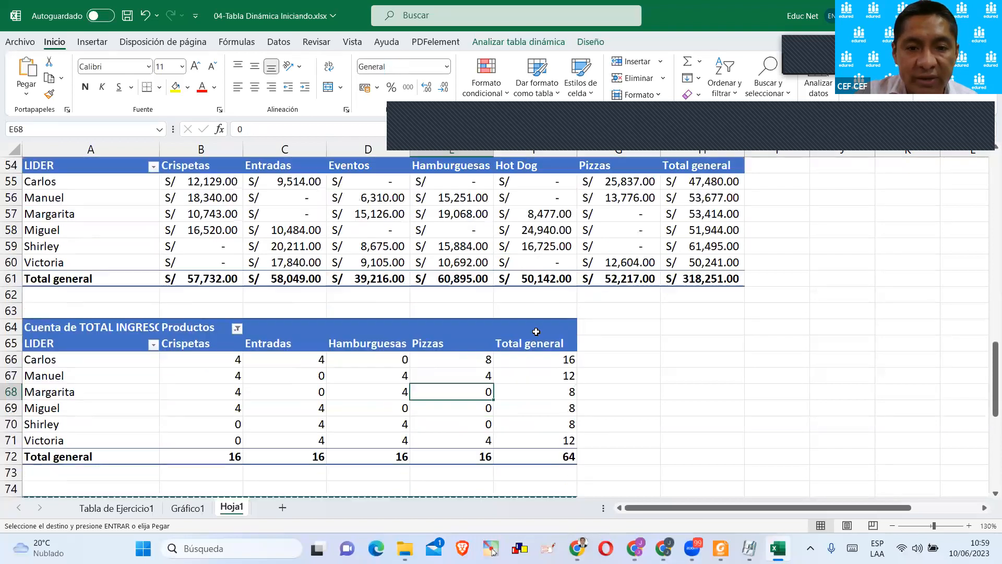
scroll(536, 331, "down", 1)
left_click(236, 281)
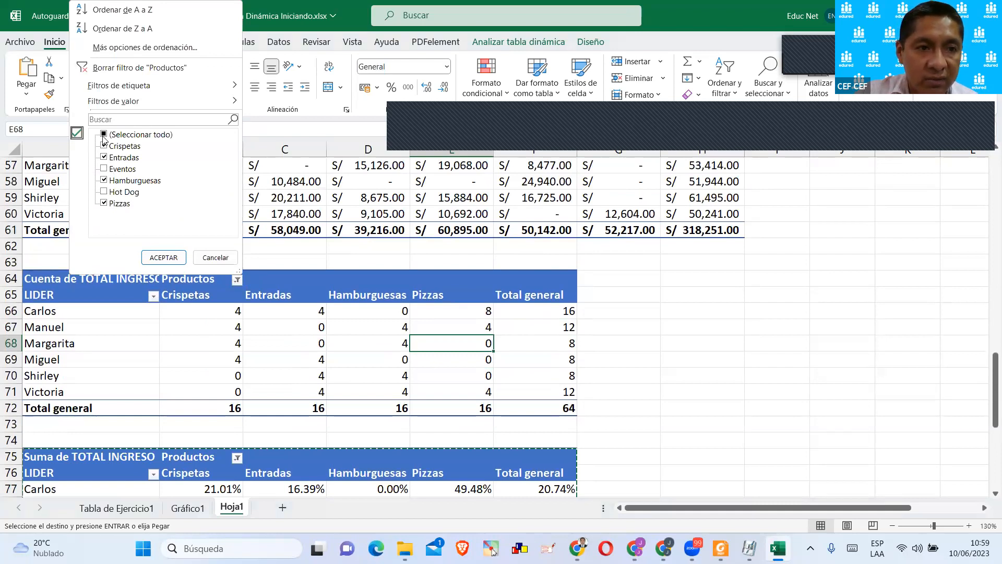
left_click(104, 134)
left_click(163, 257)
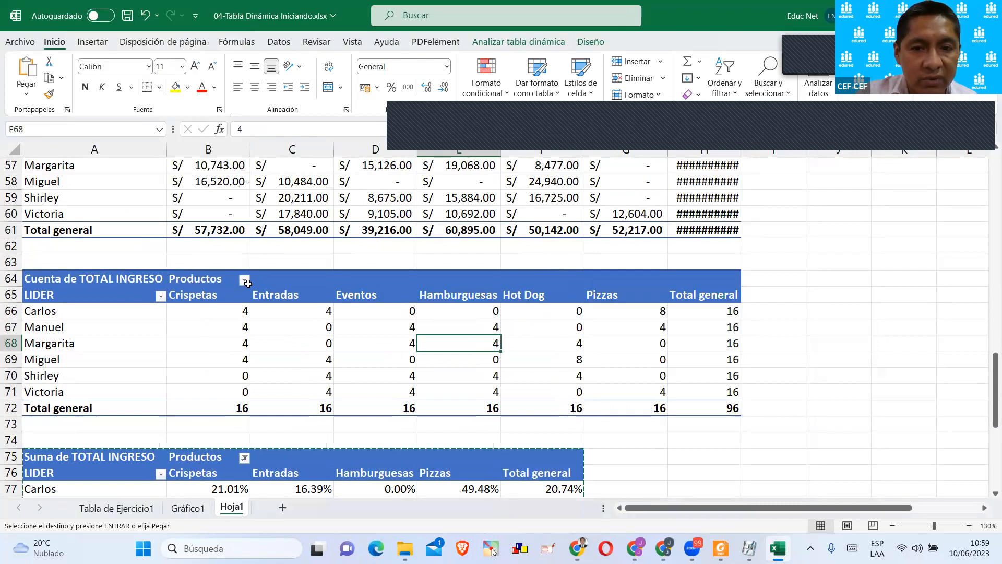
left_click(755, 420)
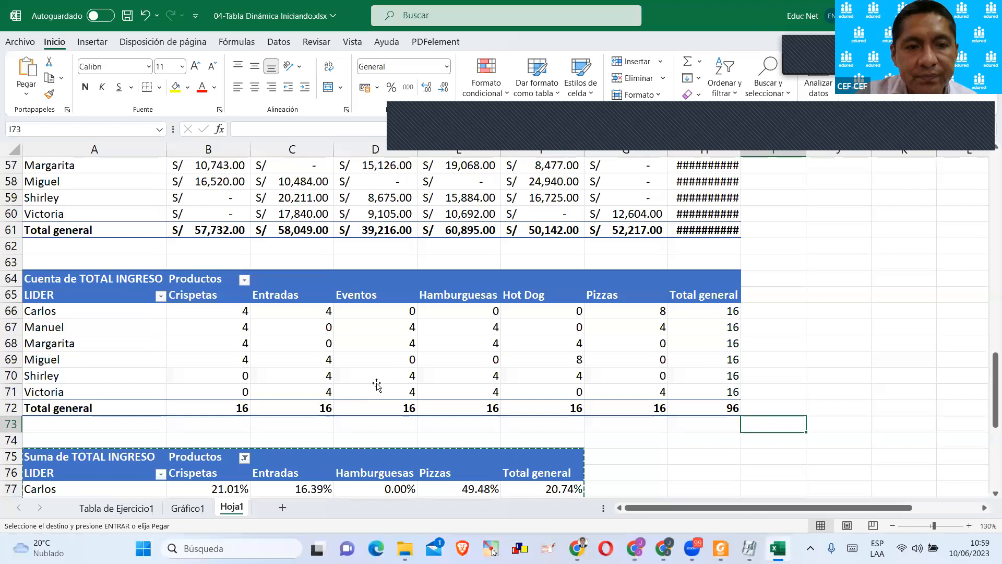
Select all products in the Productos filter of the column-percentage pivot table at A75.
scroll(376, 385, "down", 1)
scroll(358, 401, "down", 1)
left_click(360, 391)
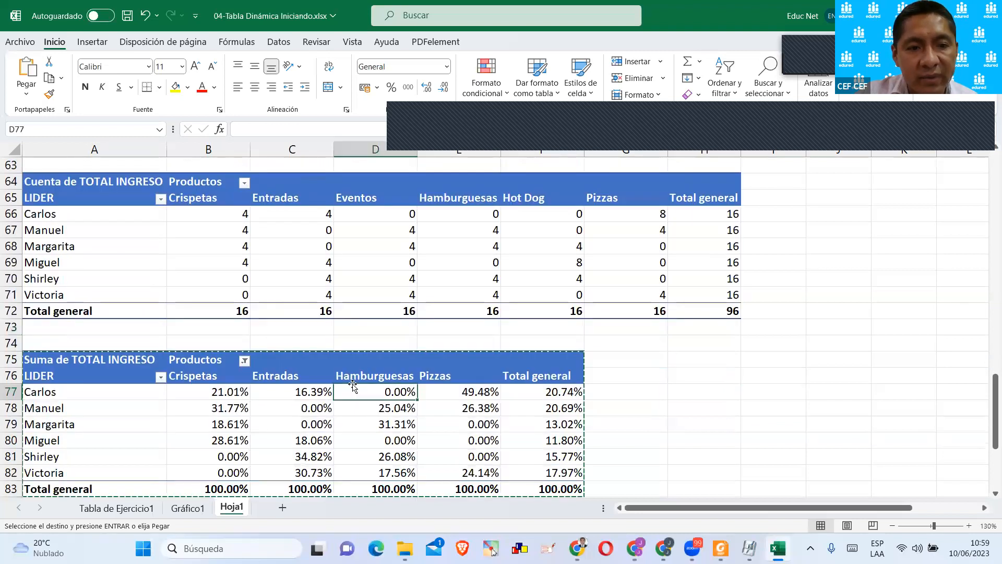
left_click(244, 360)
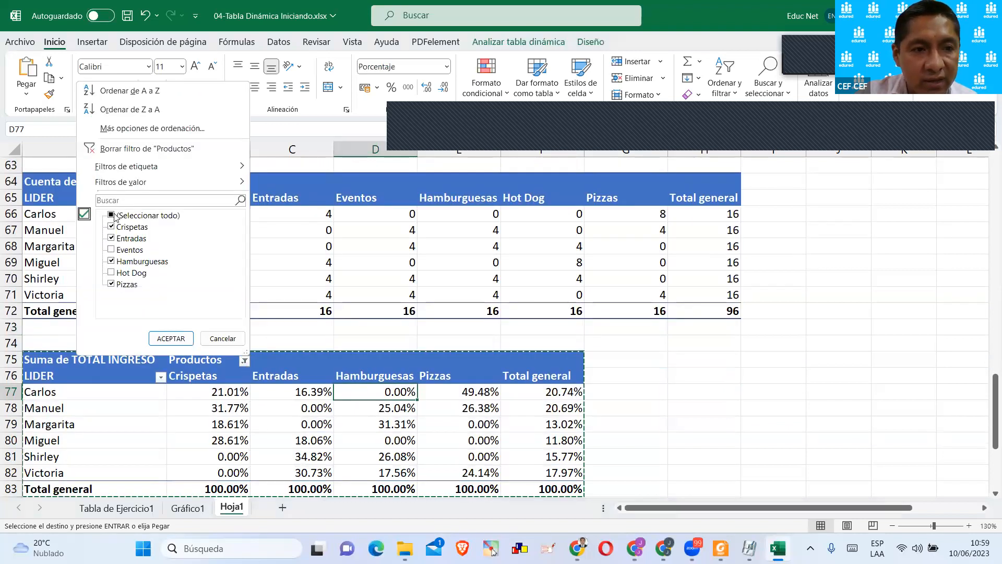
left_click(112, 216)
left_click(171, 338)
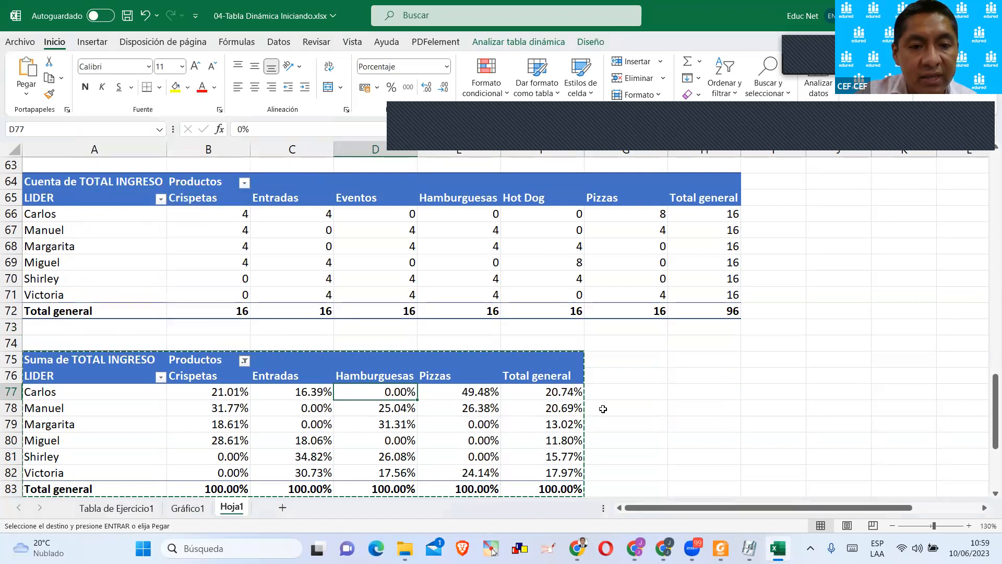
left_click(781, 412)
Cancel the pending copy and examine the Hot Dog, Pizzas and Total general percentages in the A75 pivot table.
scroll(781, 412, "down", 1)
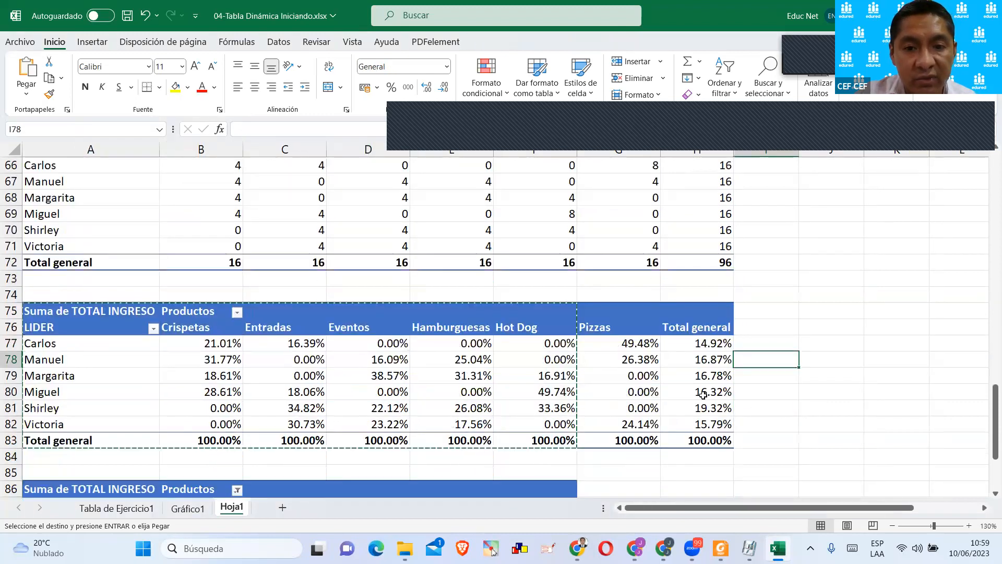
left_click(659, 392)
key("Escape")
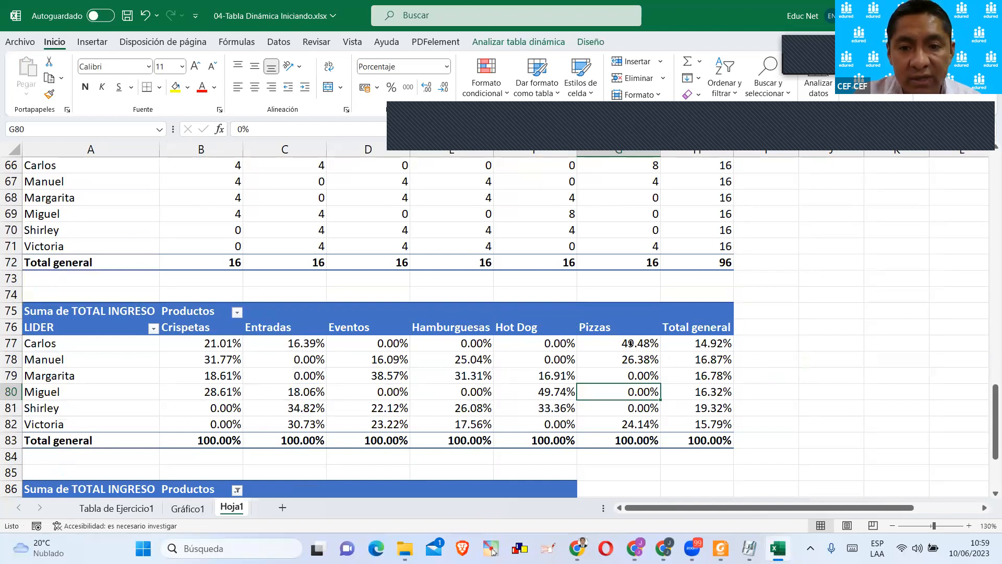
left_click_drag(626, 311, 626, 452)
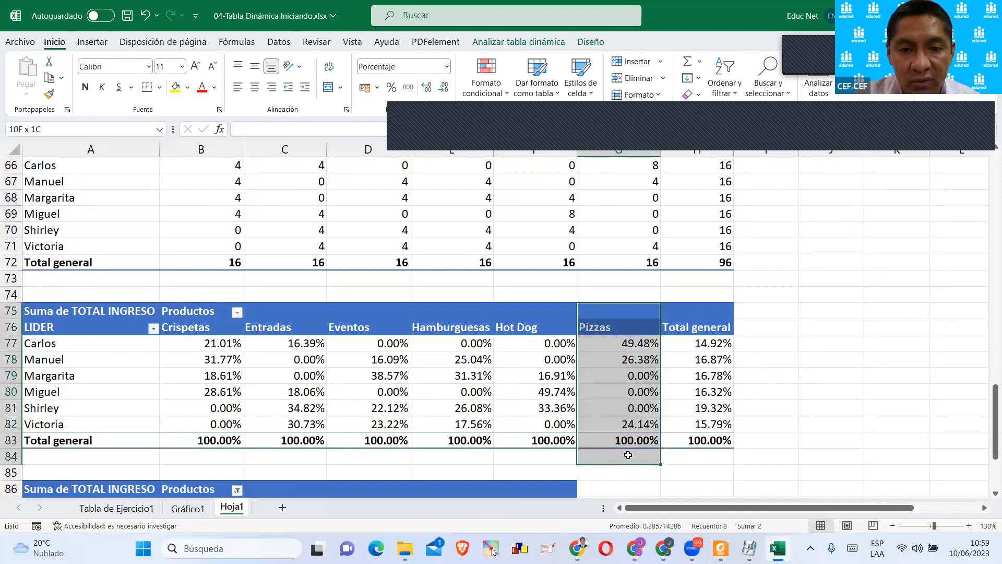
left_click_drag(525, 310, 610, 438)
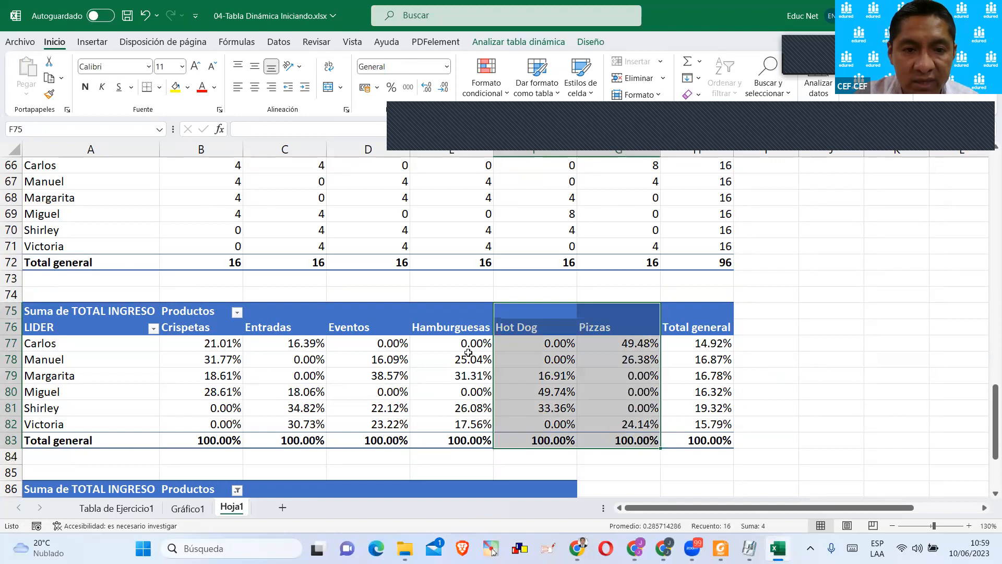
left_click(722, 348)
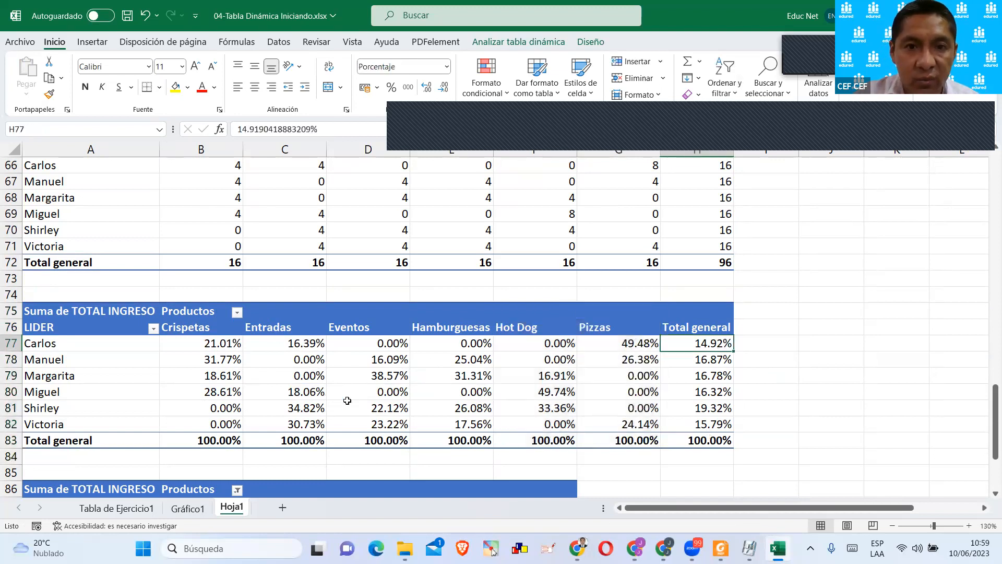
Select all products in the Productos filter of the grand-total percentage pivot table at A86.
scroll(365, 425, "down", 1)
scroll(365, 425, "down", 3)
left_click(285, 359)
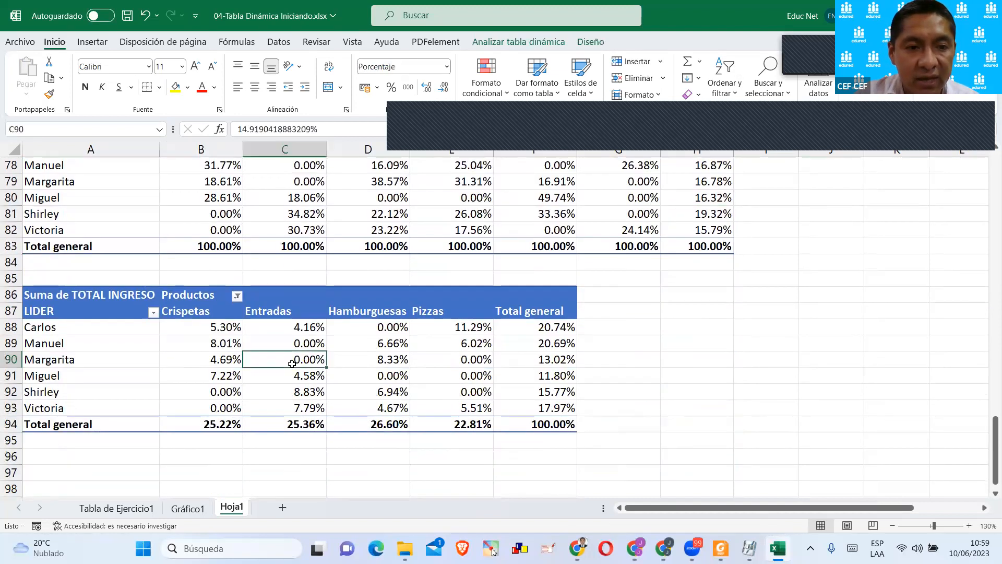
left_click(237, 296)
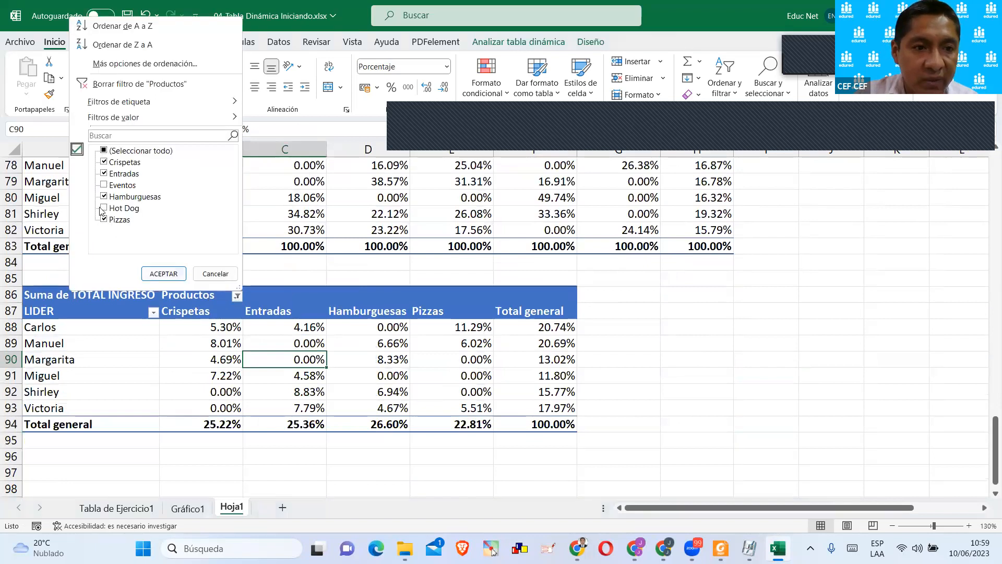
left_click(105, 150)
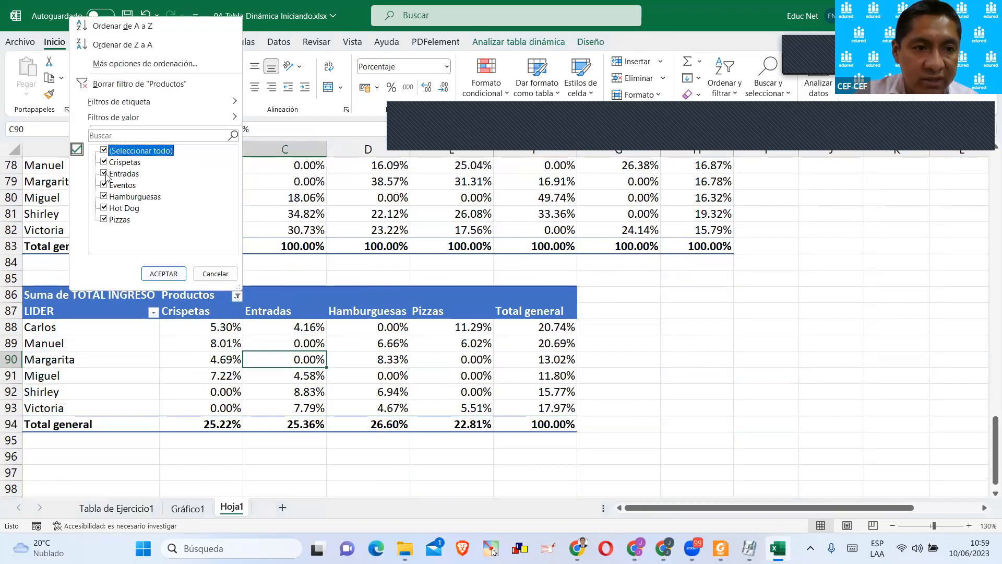
left_click(163, 274)
left_click(702, 396)
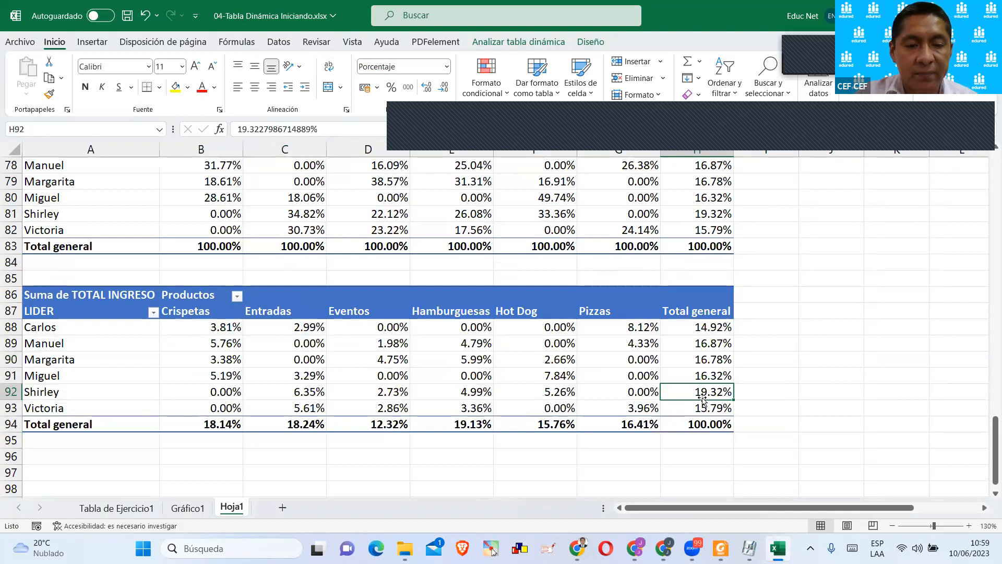
Autofit column H so the Total general amounts of the A53 pivot table fit.
scroll(679, 407, "up", 11)
scroll(642, 416, "up", 2)
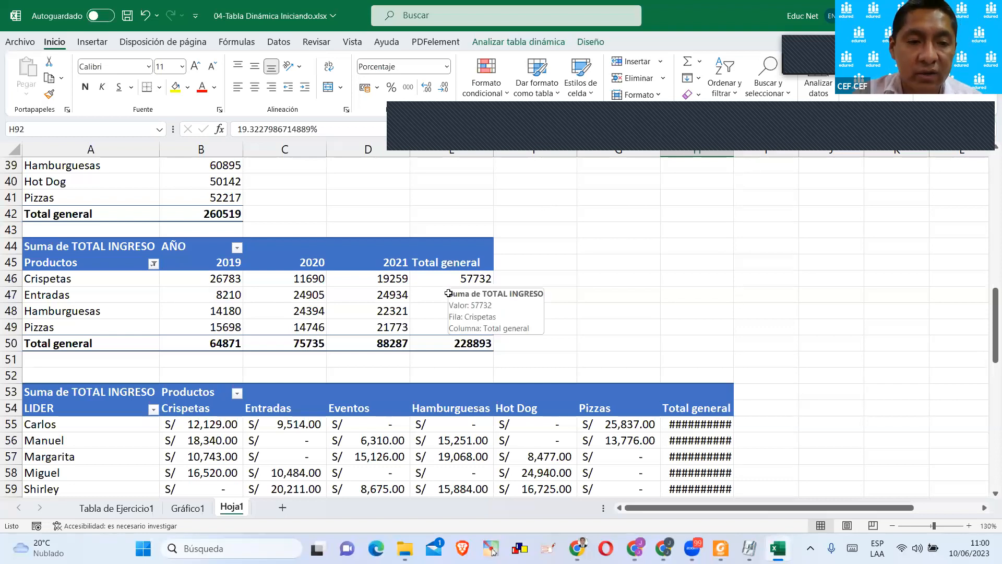
scroll(267, 429, "up", 7)
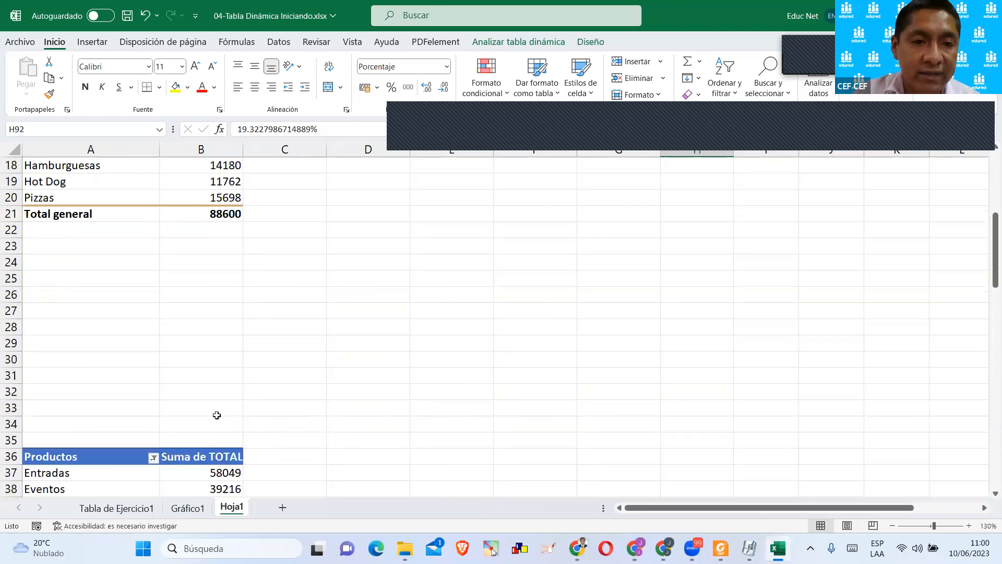
scroll(219, 412, "down", 10)
scroll(526, 425, "up", 2)
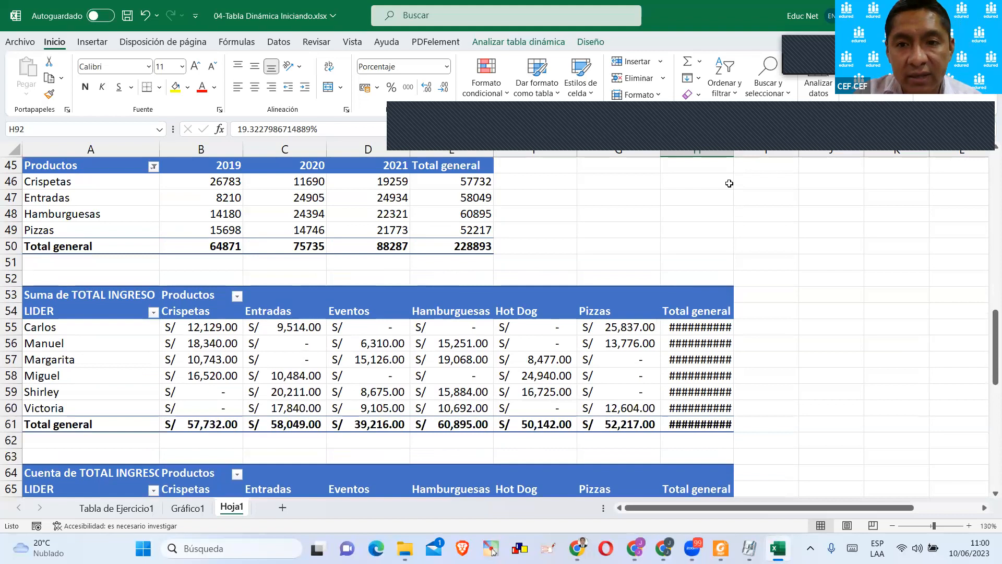
double_click(734, 157)
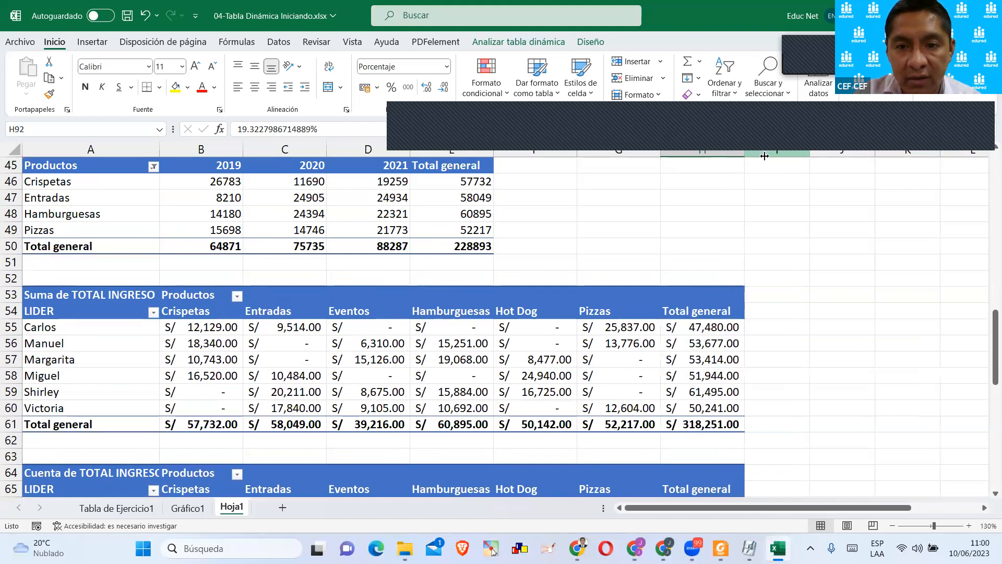
Clear the LIDER and Productos filters from the source table on the Tabla de Ejercicio1 sheet.
left_click(137, 513)
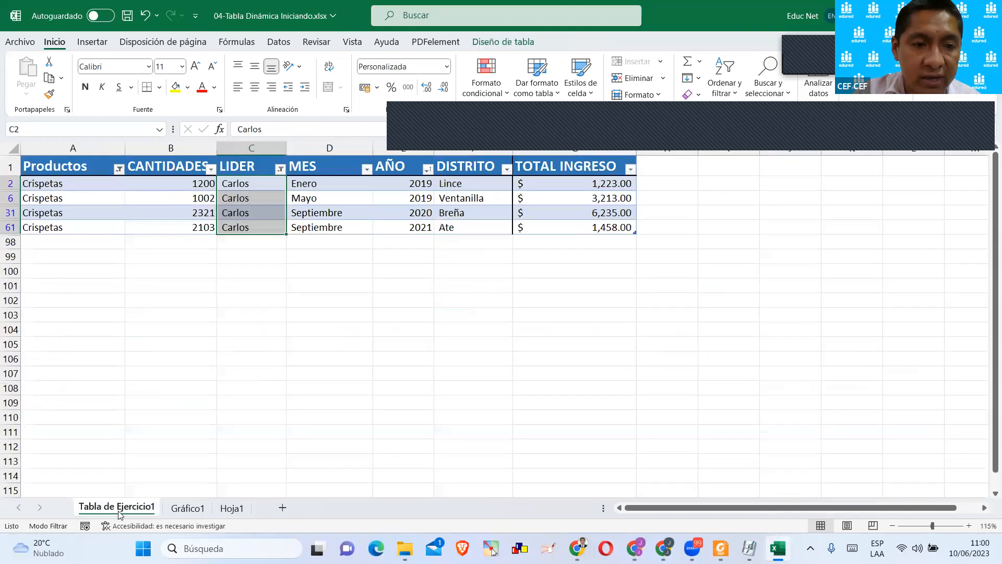
left_click(305, 370)
left_click(191, 192)
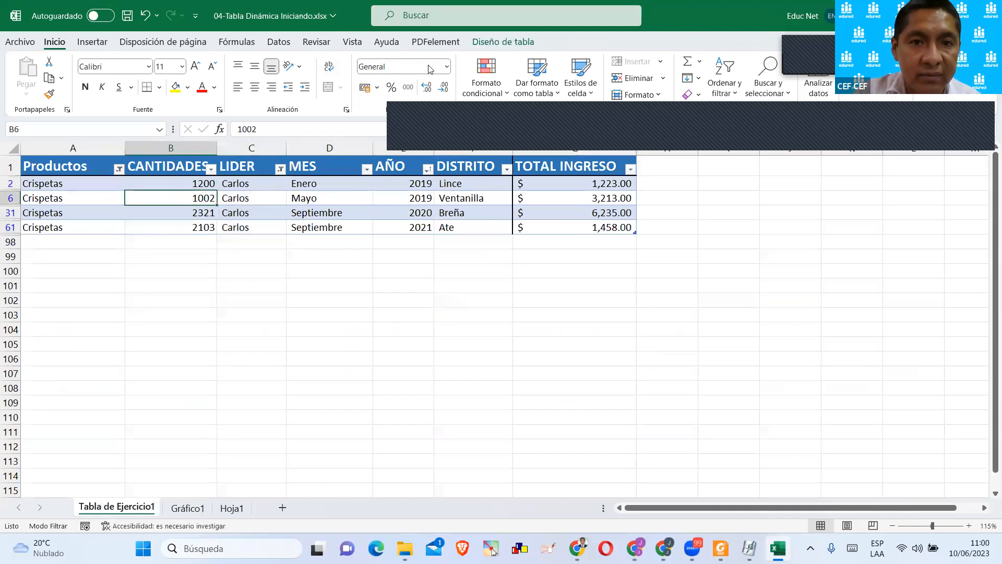
left_click(532, 47)
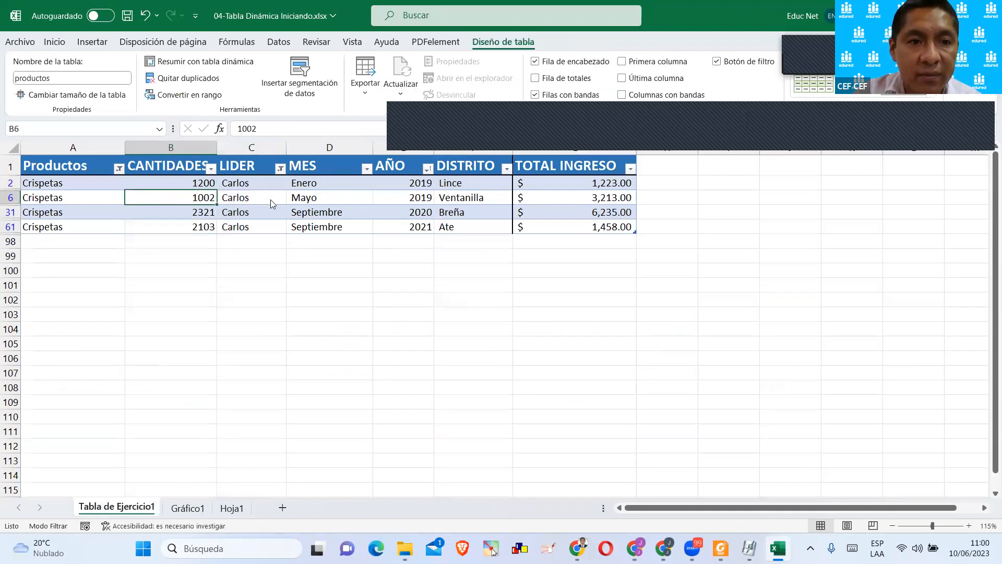
left_click(280, 167)
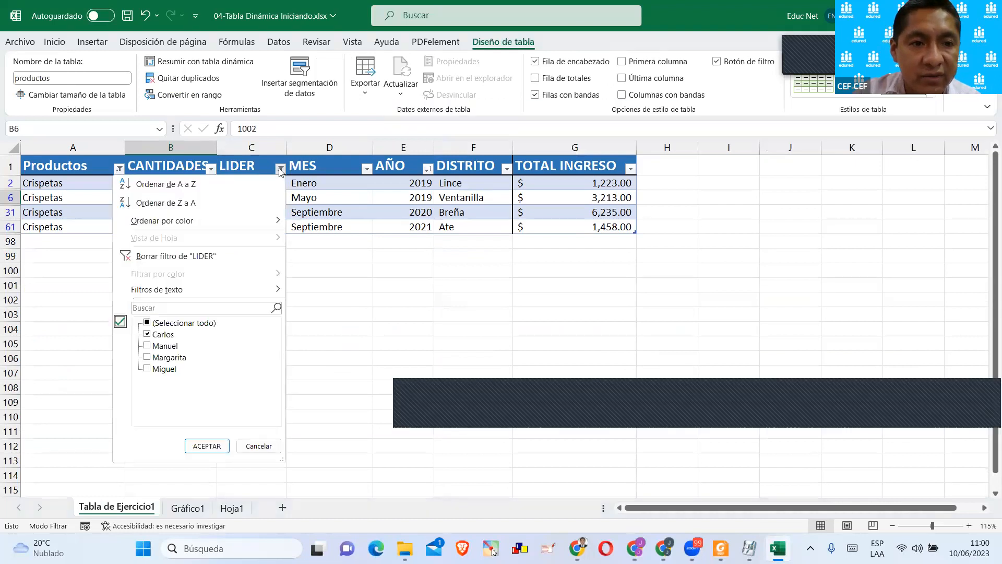
left_click(166, 257)
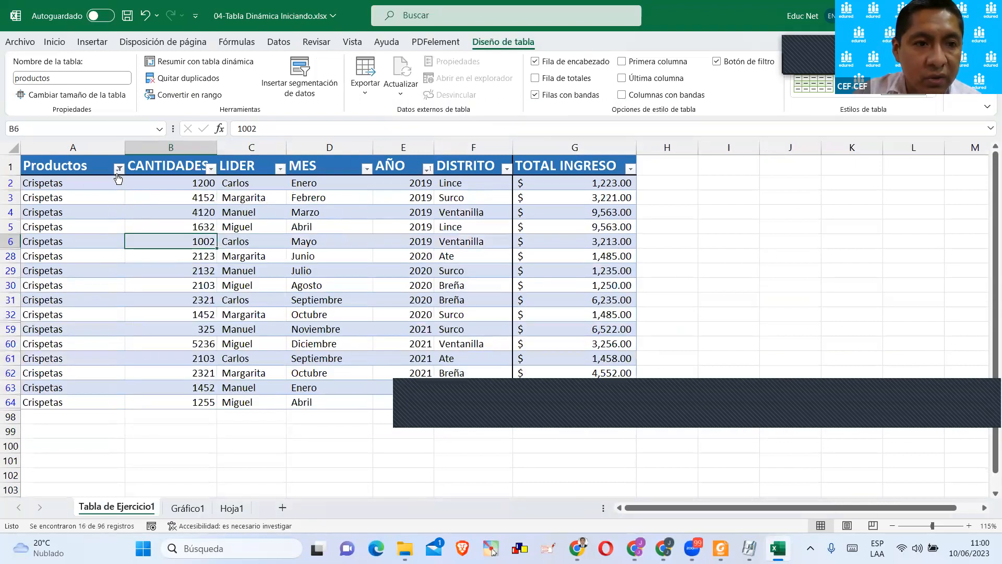
left_click(118, 168)
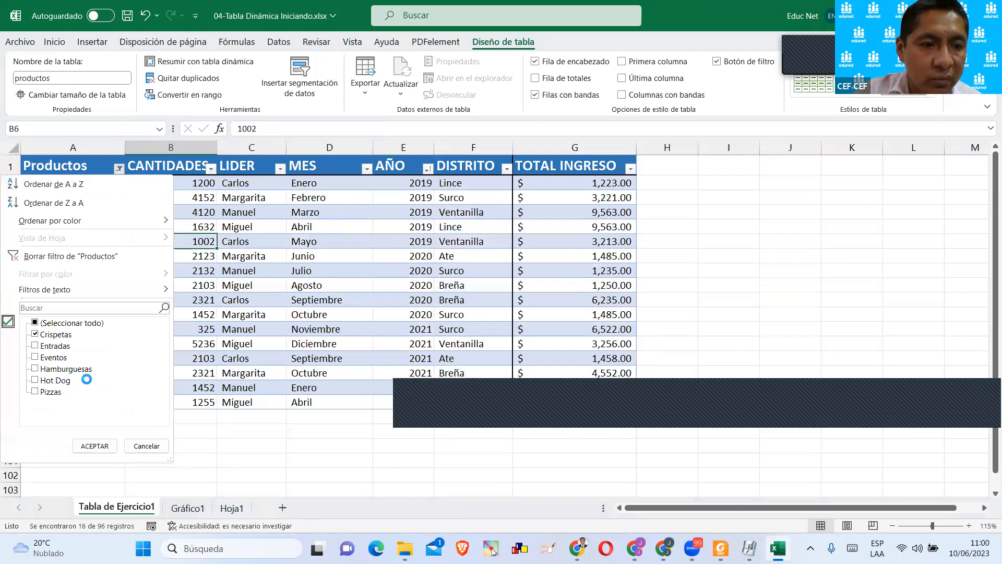
left_click(78, 257)
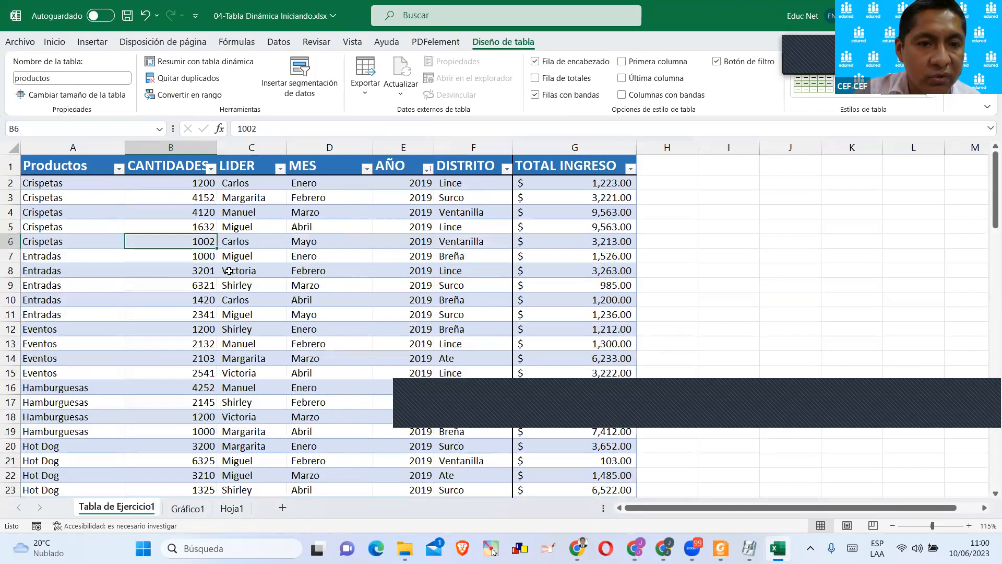
Look through the unfiltered source table's records, including the LIDER and DISTRITO columns.
left_click(230, 270)
scroll(262, 355, "down", 3)
scroll(262, 355, "down", 7)
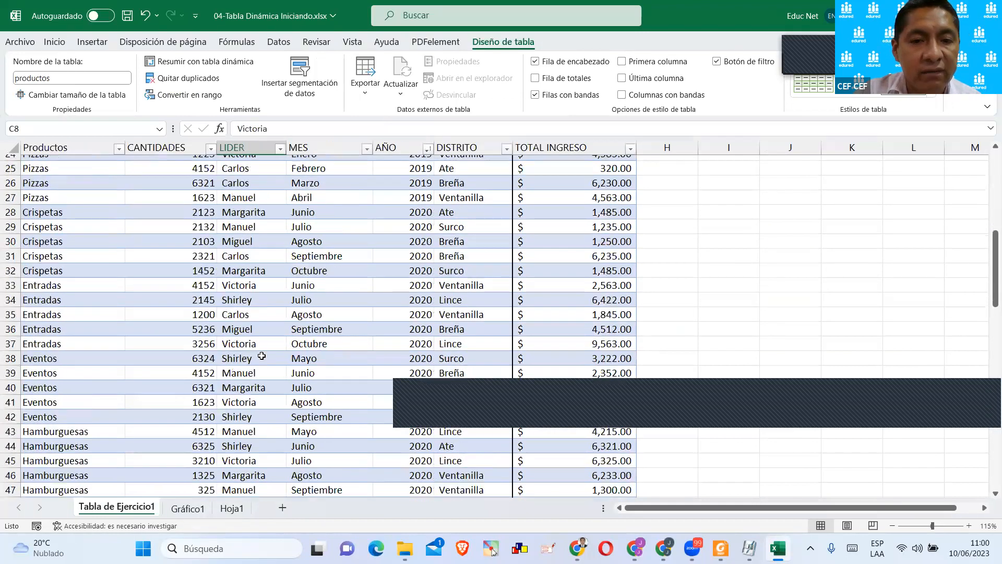
scroll(264, 354, "up", 10)
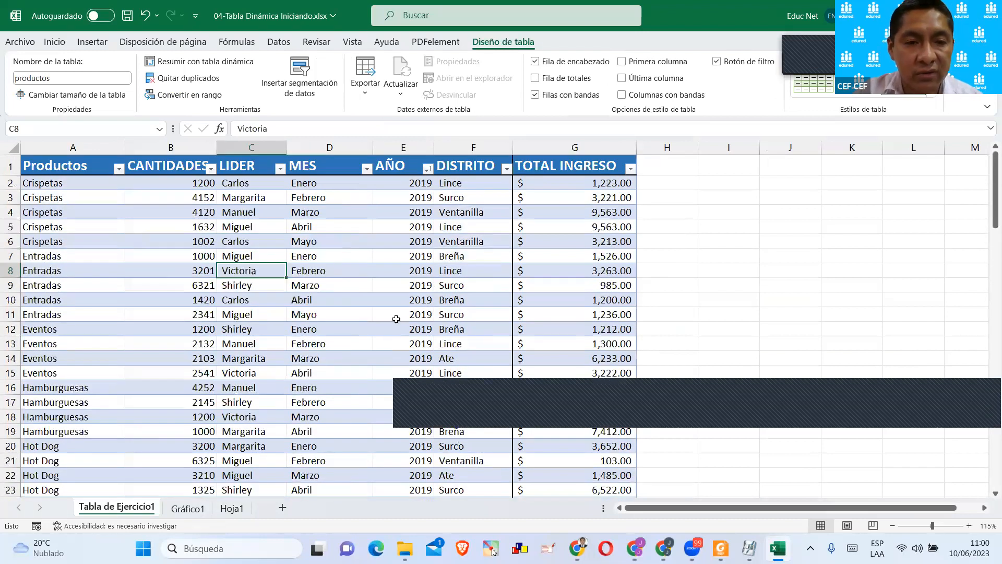
left_click(494, 287)
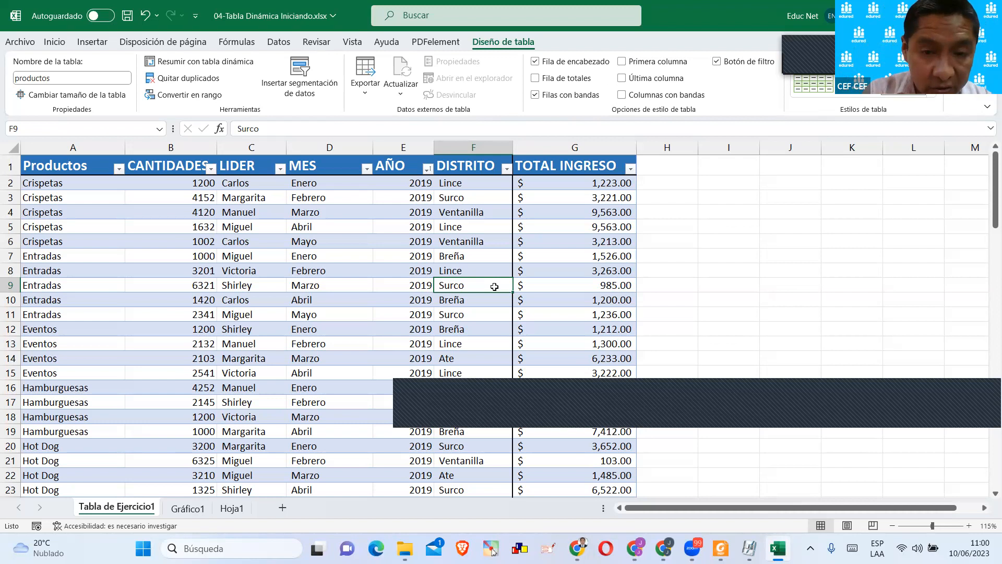
left_click(480, 198)
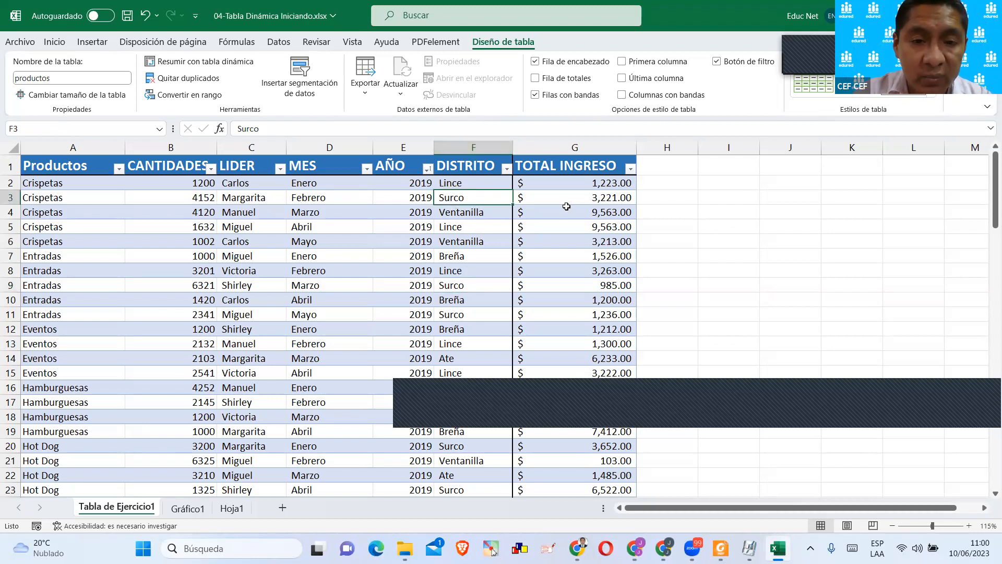
Enter the heading "Ingreso total por distrito" in A97 of Hoja1 and fill cell A98 with yellow.
left_click(242, 507)
scroll(255, 336, "down", 15)
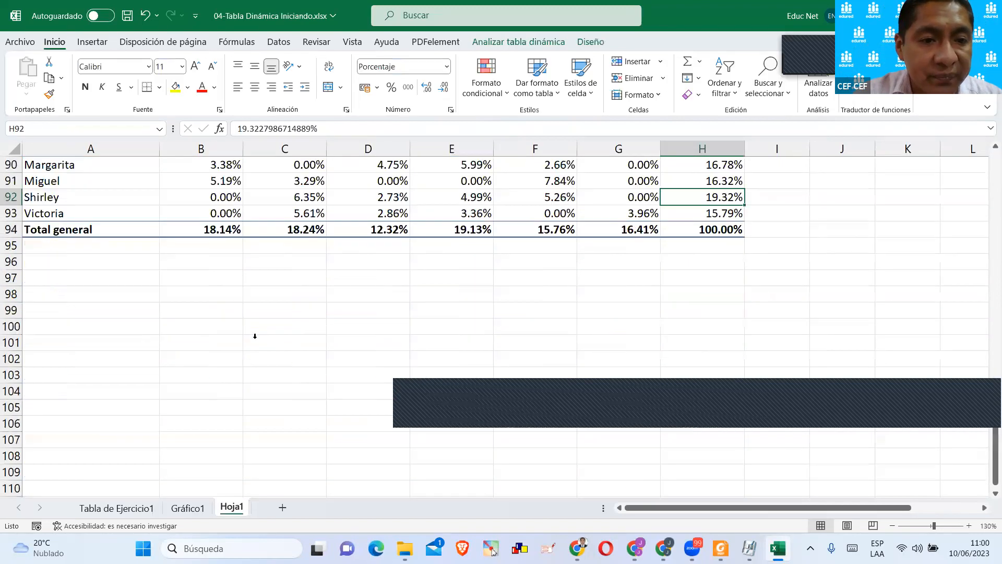
left_click(98, 274)
type("Ibfe")
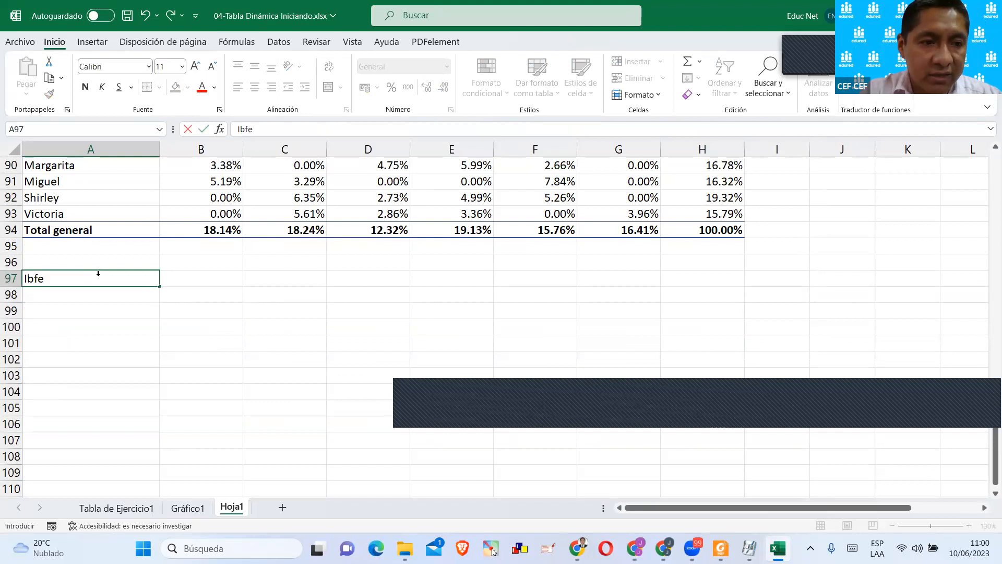
key("BackSpace")
type("n g")
key("BackSpace")
key("BackSpace")
type("greso totl")
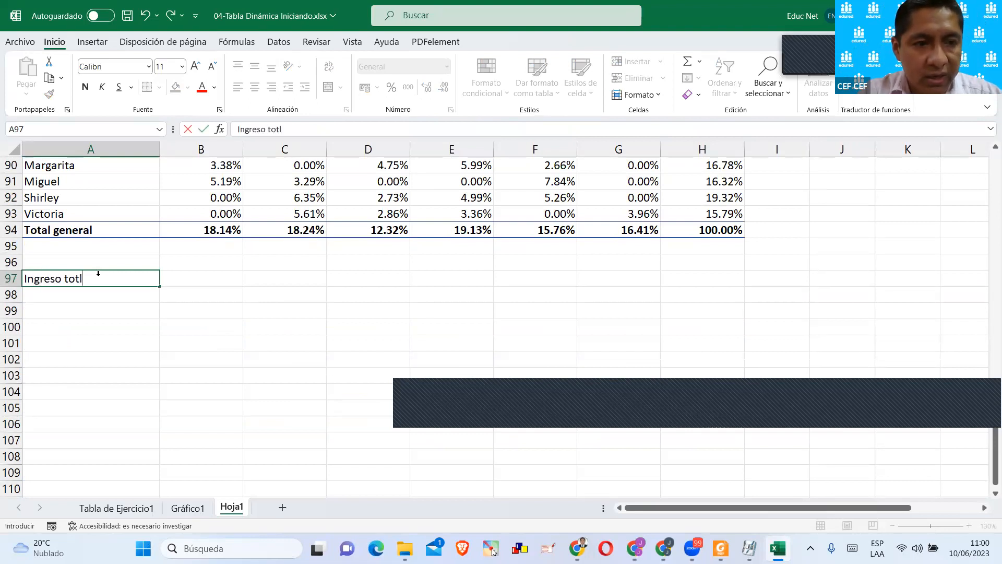
key("BackSpace")
type("al por distri")
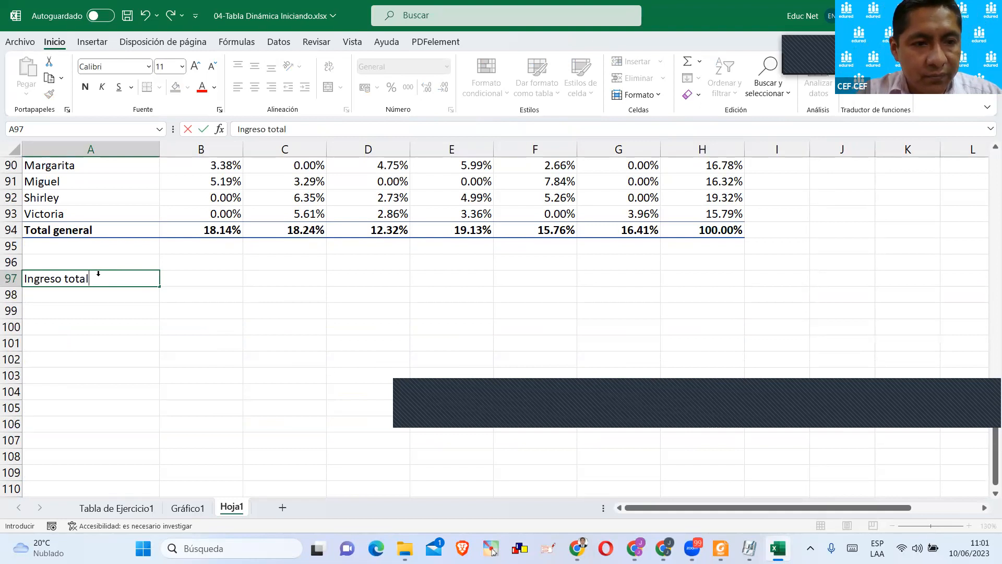
type("to")
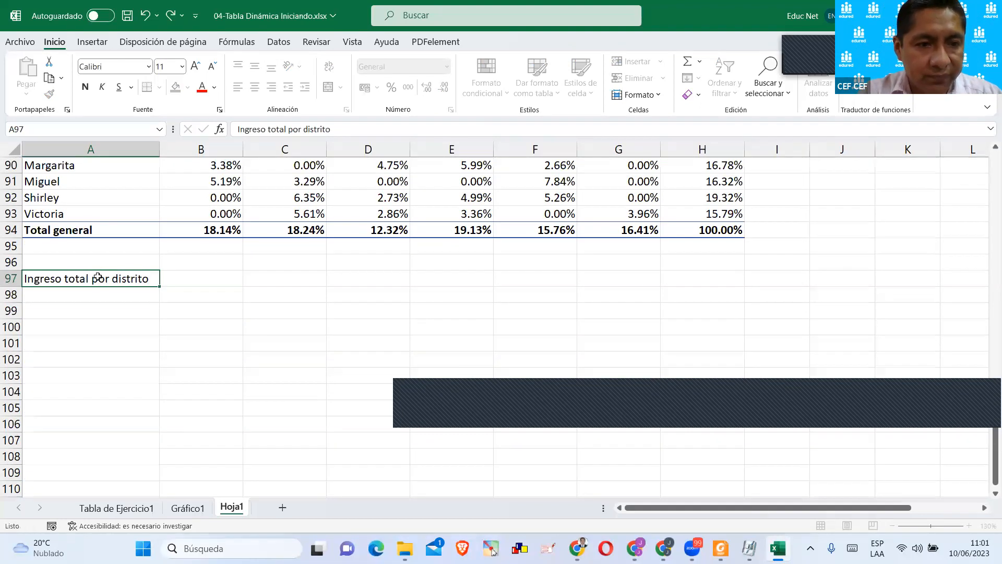
key("Return")
left_click(175, 87)
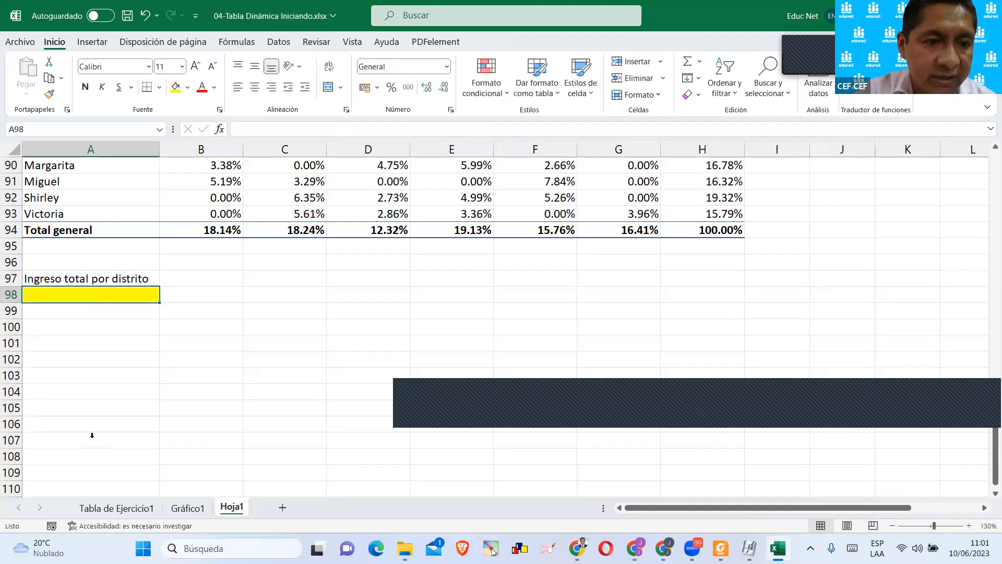
Insert a pivot table based on the productos table in the existing sheet Hoja1 at cell A98.
left_click(115, 507)
left_click(83, 242)
left_click(92, 42)
left_click(34, 68)
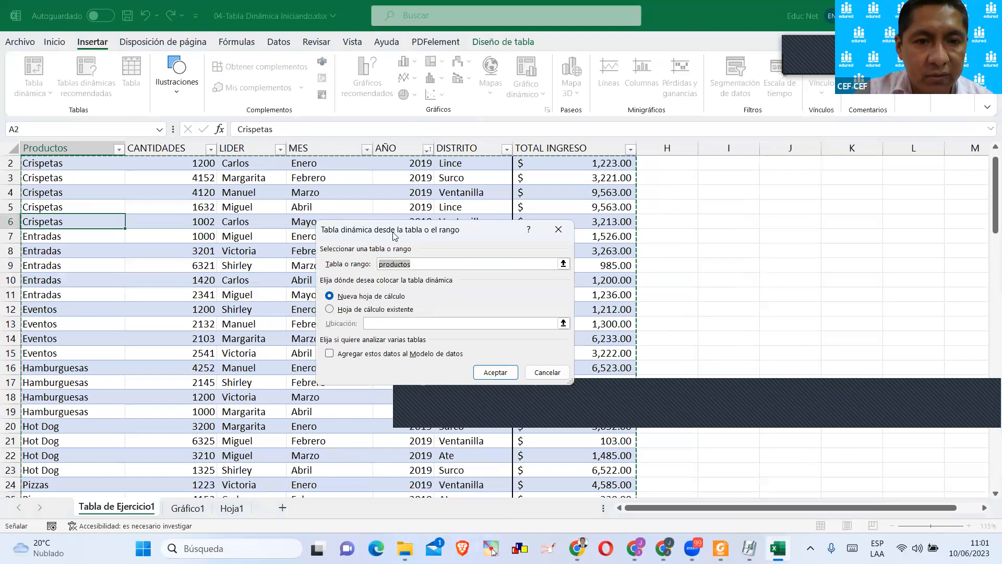
left_click_drag(324, 229, 263, 142)
left_click(268, 223)
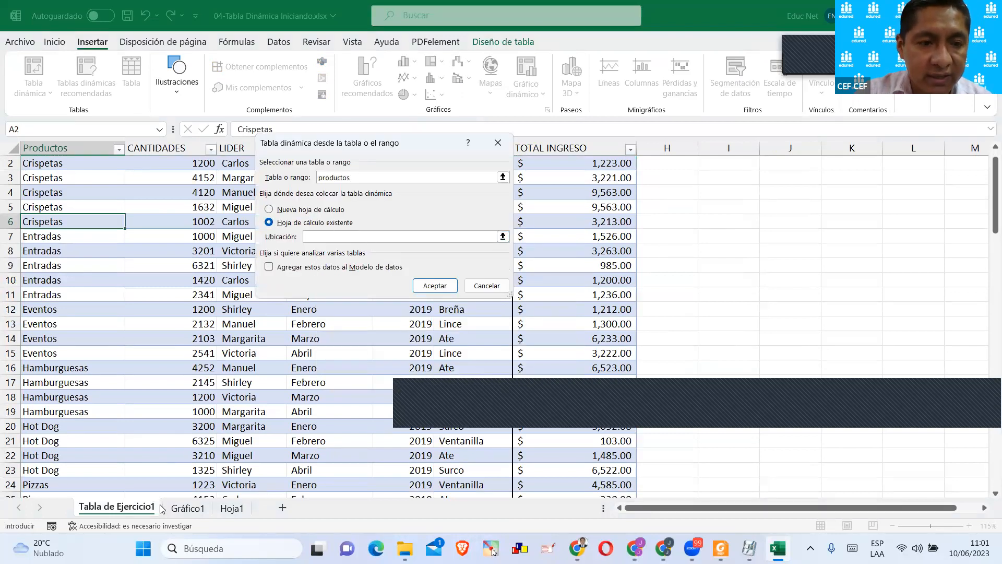
left_click(231, 507)
left_click(126, 302)
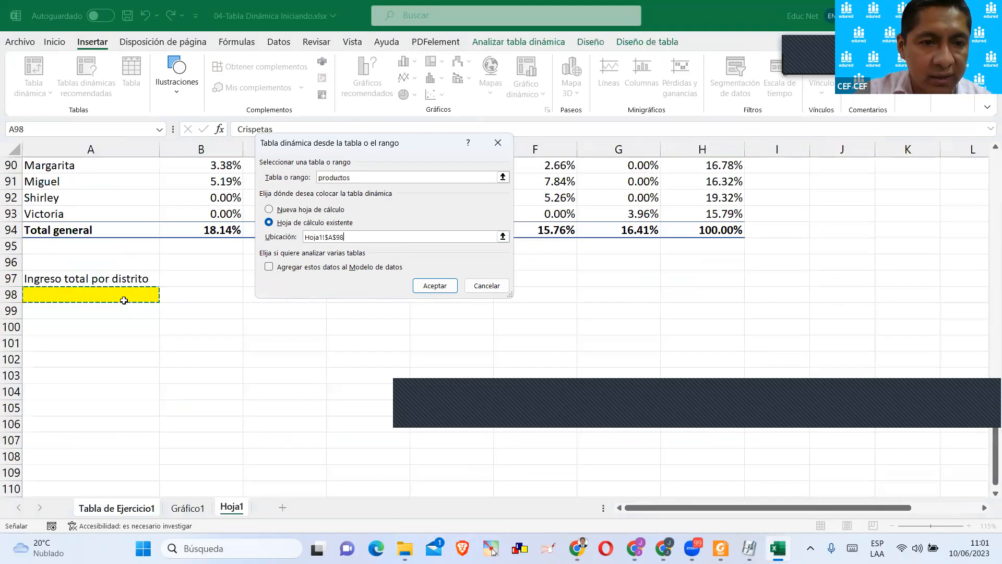
left_click(434, 285)
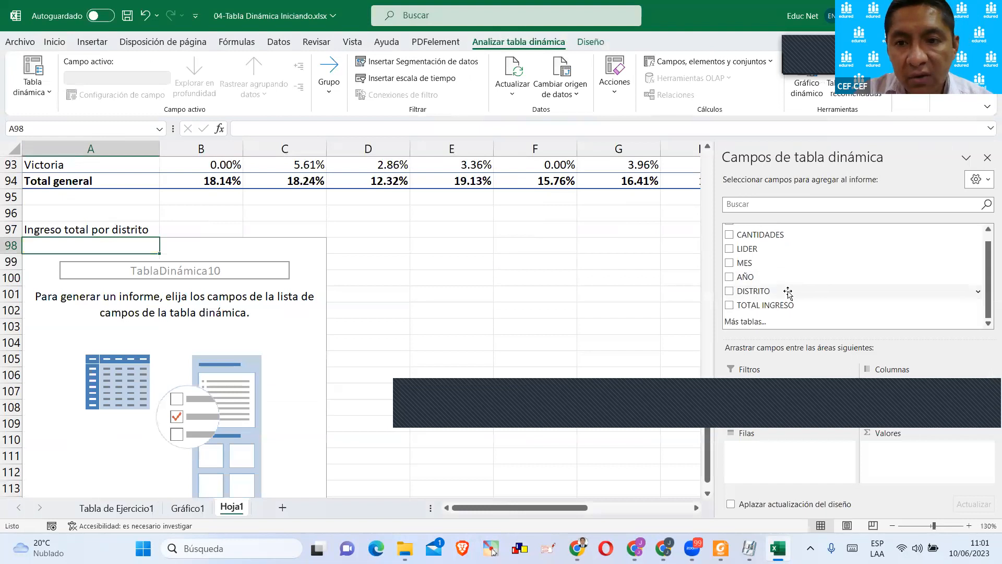
Set DISTRITO as the row field and the sum of TOTAL INGRESO as the value in the A98 pivot table.
left_click_drag(744, 291, 752, 460)
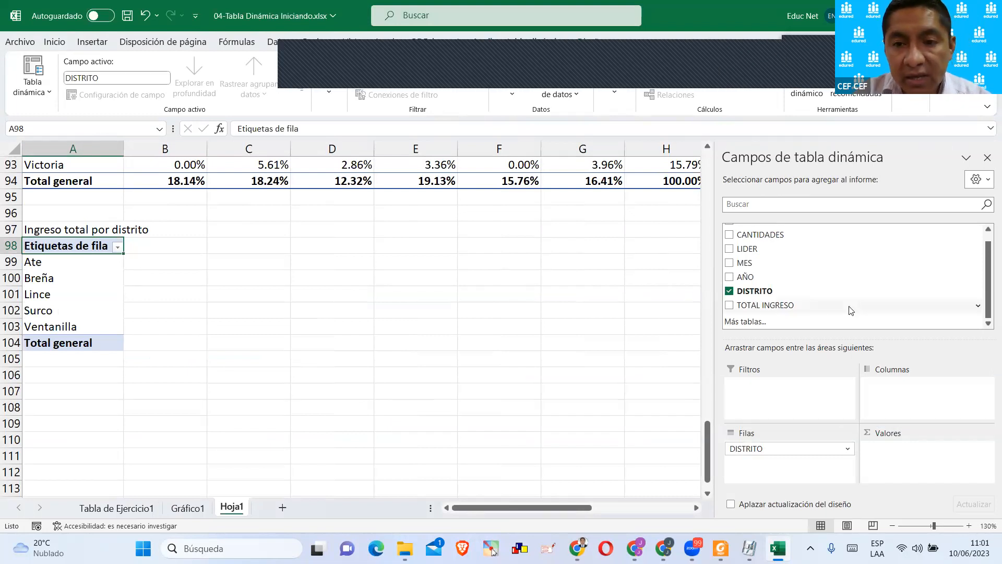
left_click_drag(756, 309, 738, 310)
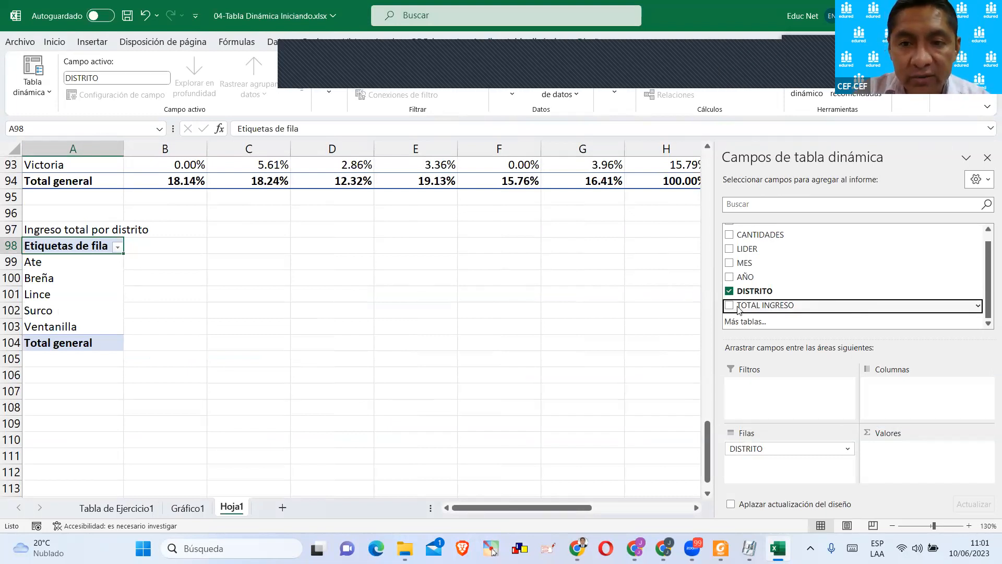
left_click(733, 309)
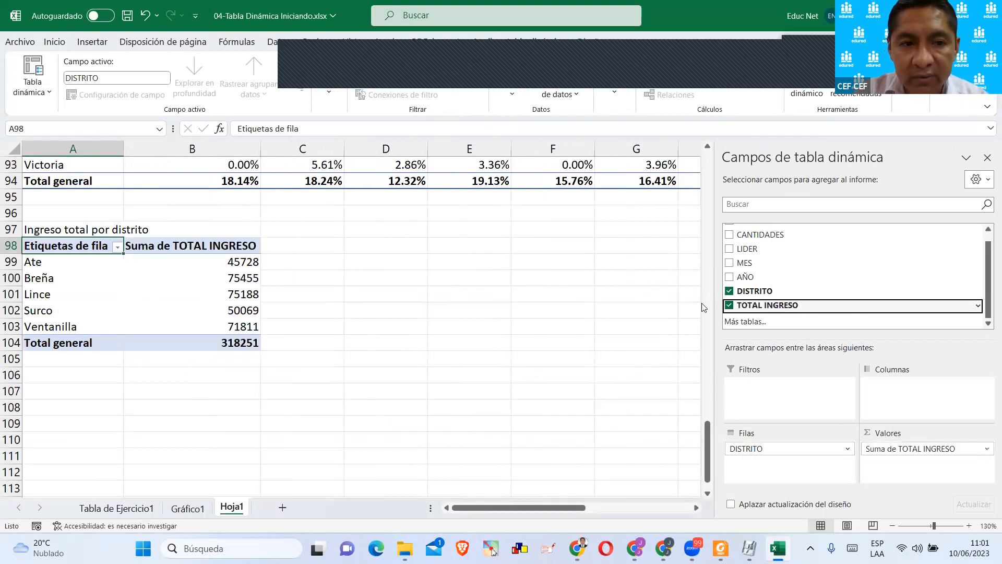
left_click(389, 300)
left_click(175, 274)
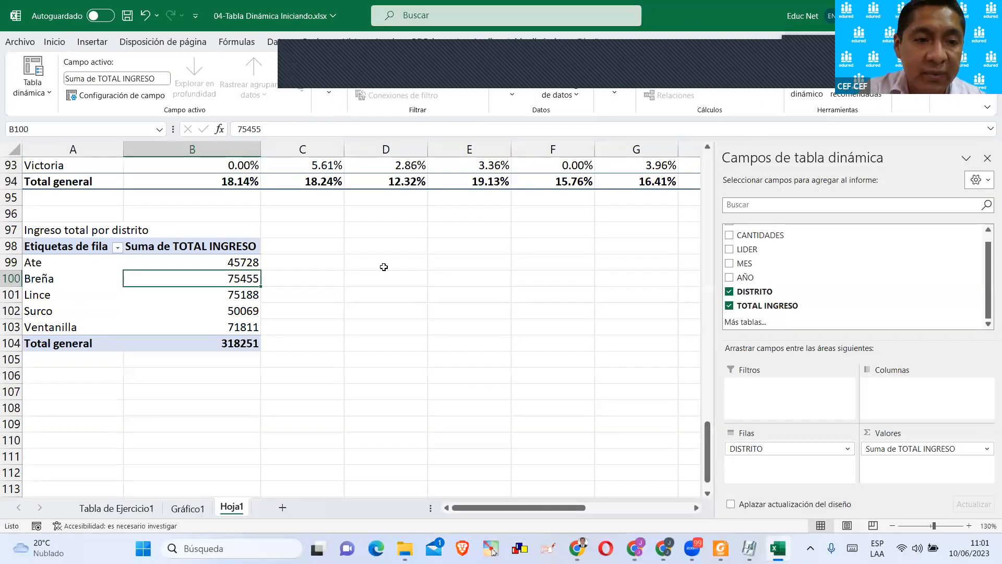
left_click(729, 278)
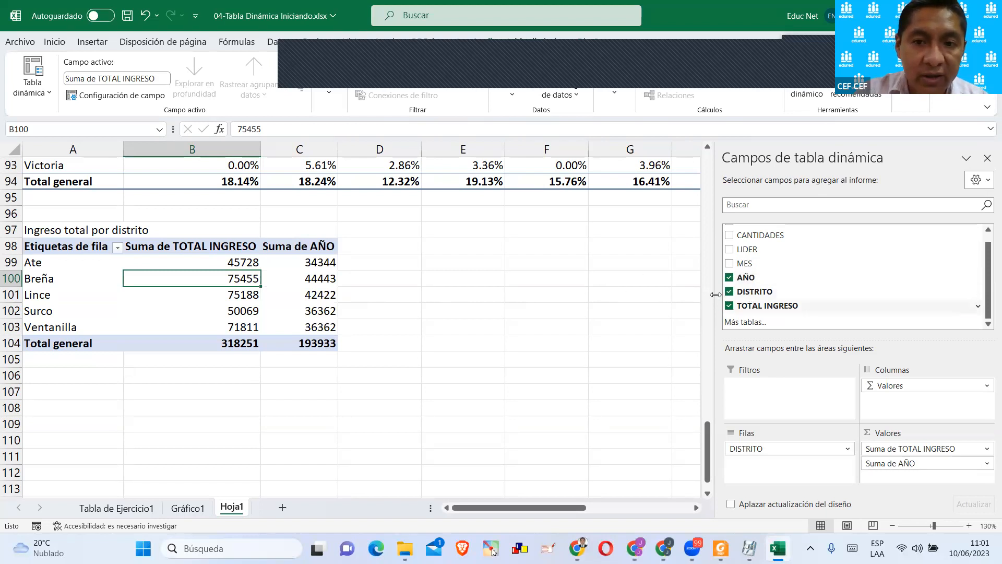
left_click_drag(308, 264, 316, 328)
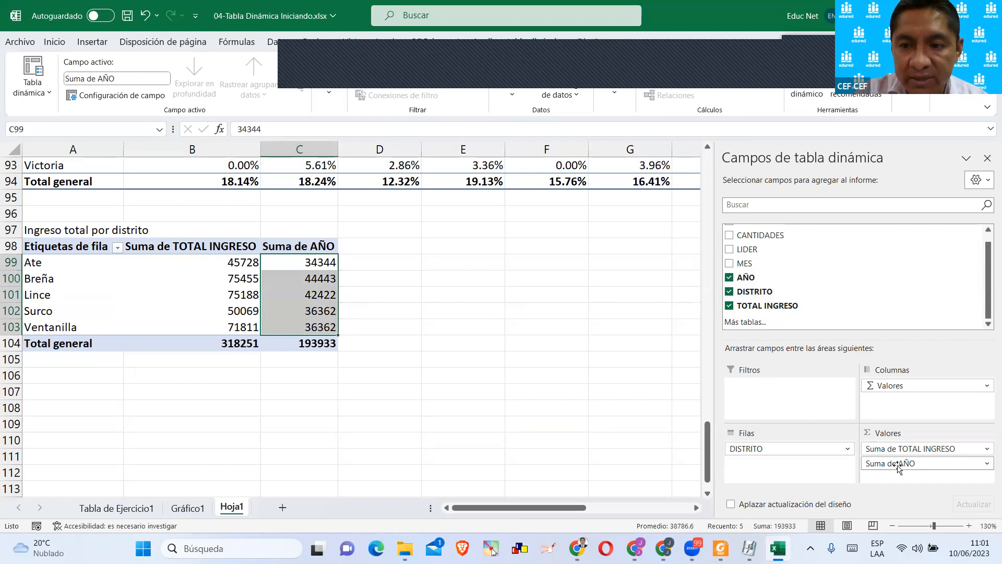
left_click_drag(897, 466, 554, 329)
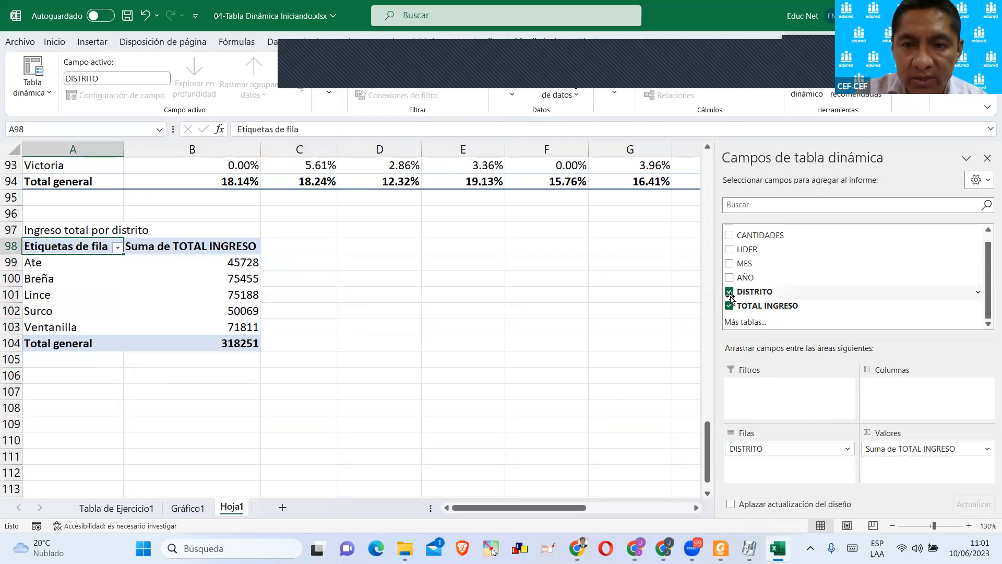
Add AÑO as a report filter to the district income pivot table.
left_click_drag(746, 327, 760, 393)
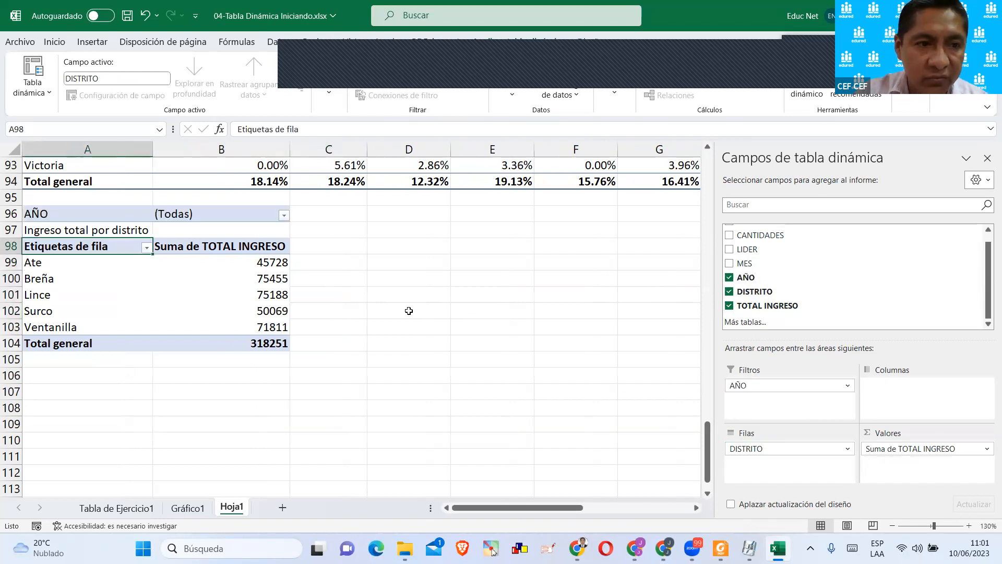
left_click(409, 311)
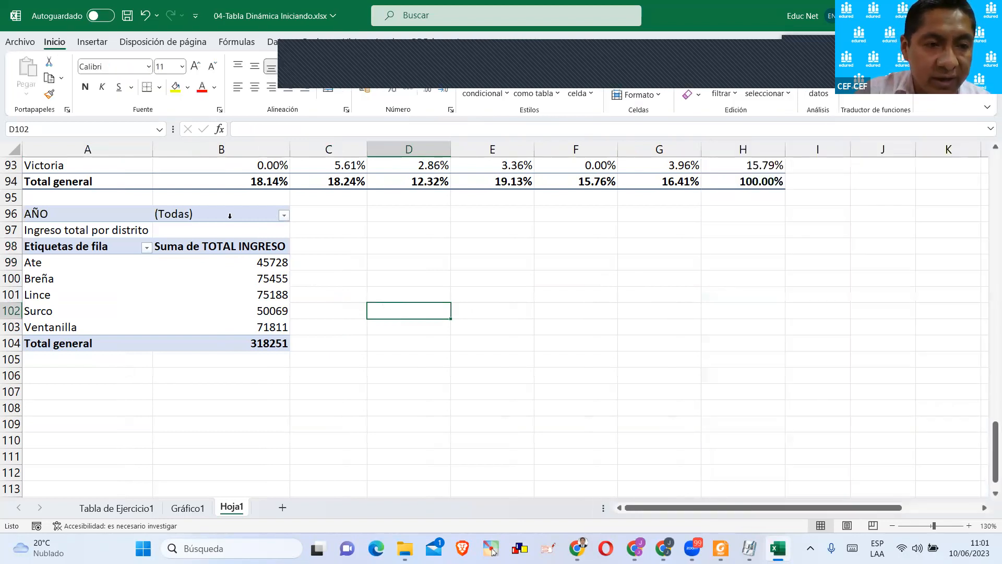
left_click(104, 229)
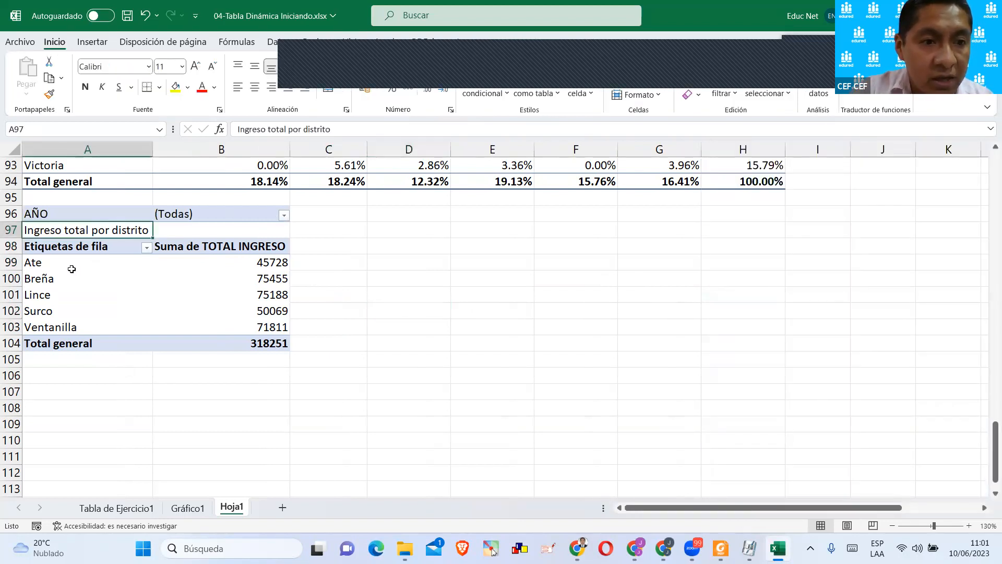
left_click(192, 345)
left_click(264, 219)
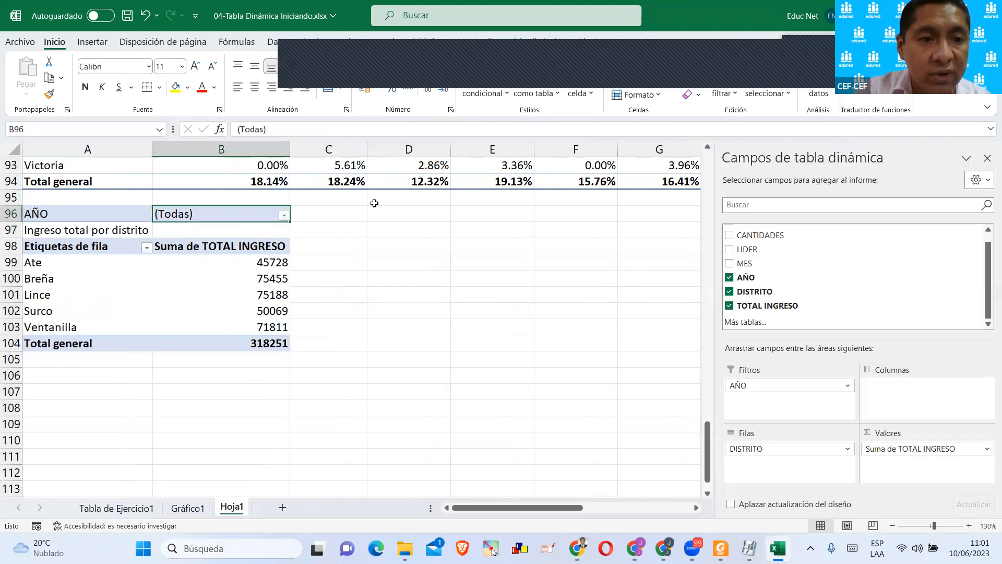
left_click(251, 263)
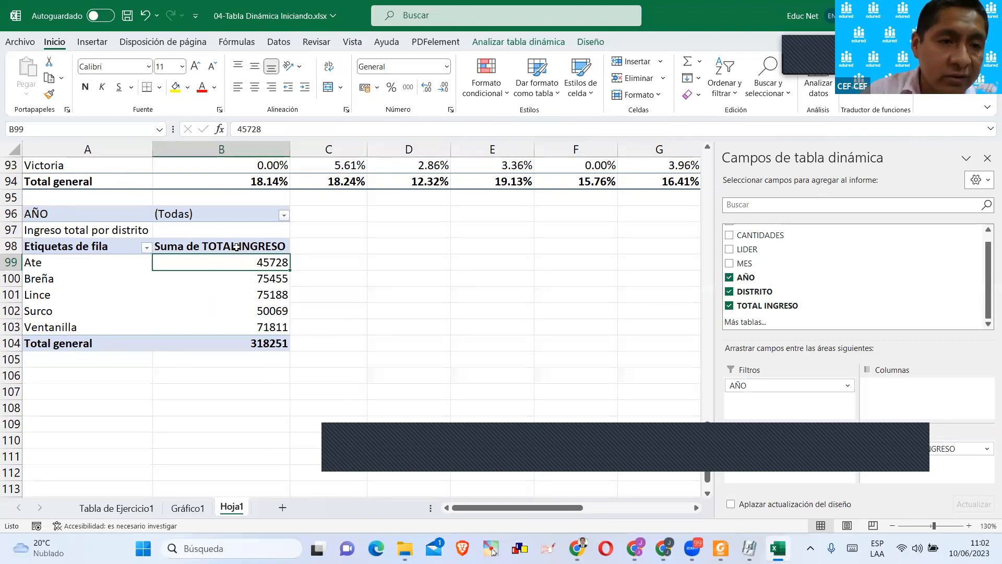
left_click(540, 42)
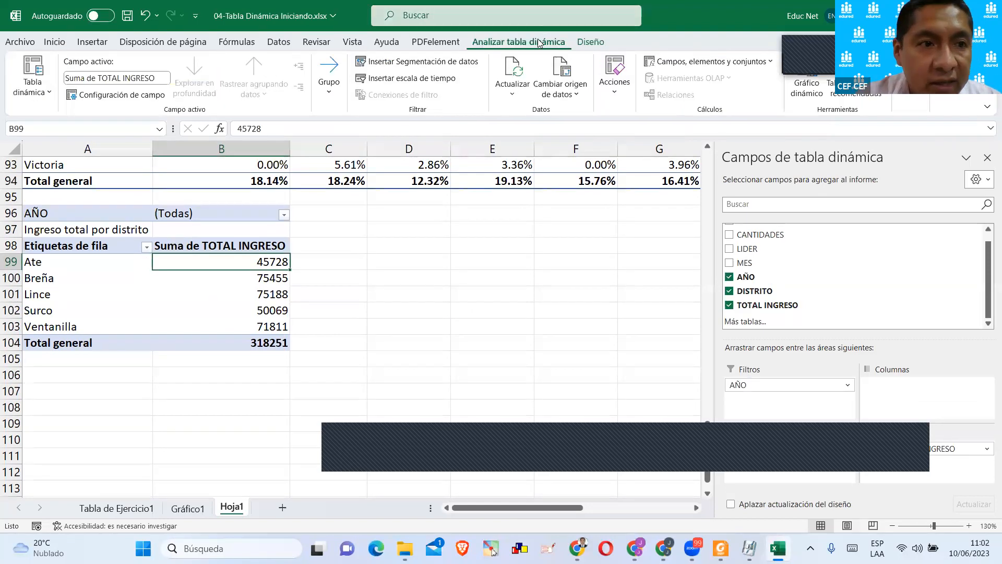
left_click(332, 95)
left_click(332, 95)
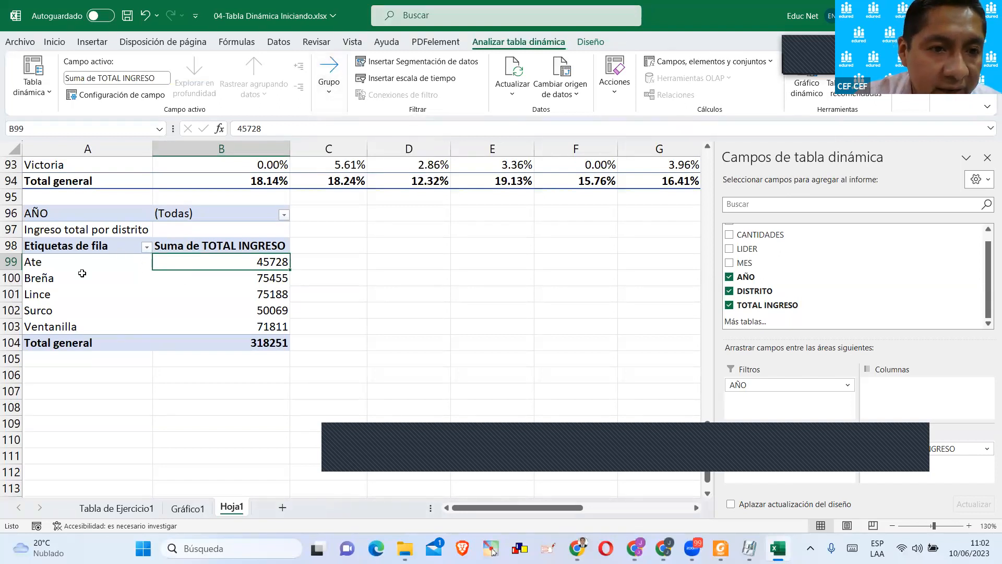
mouse_move(182, 278)
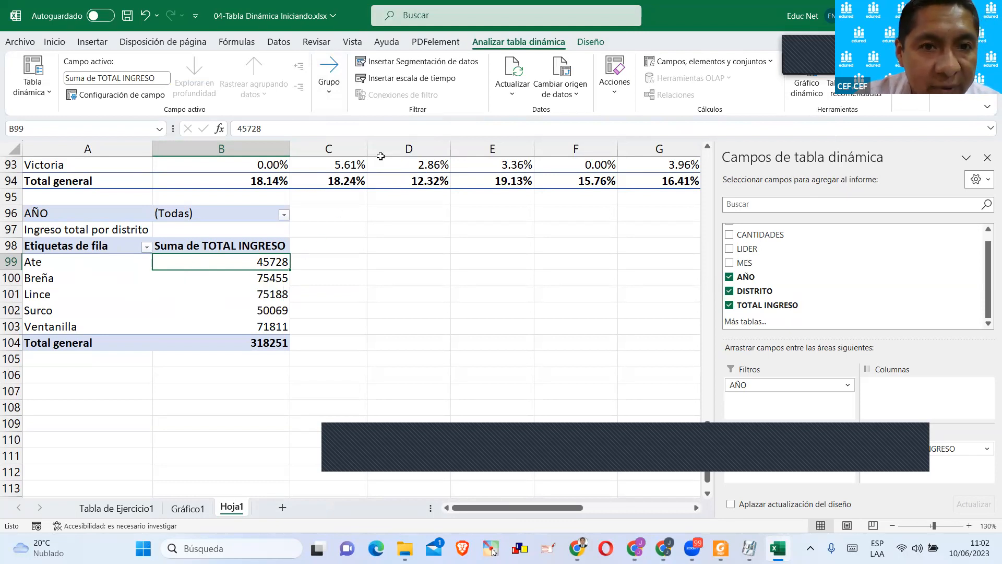
left_click(409, 67)
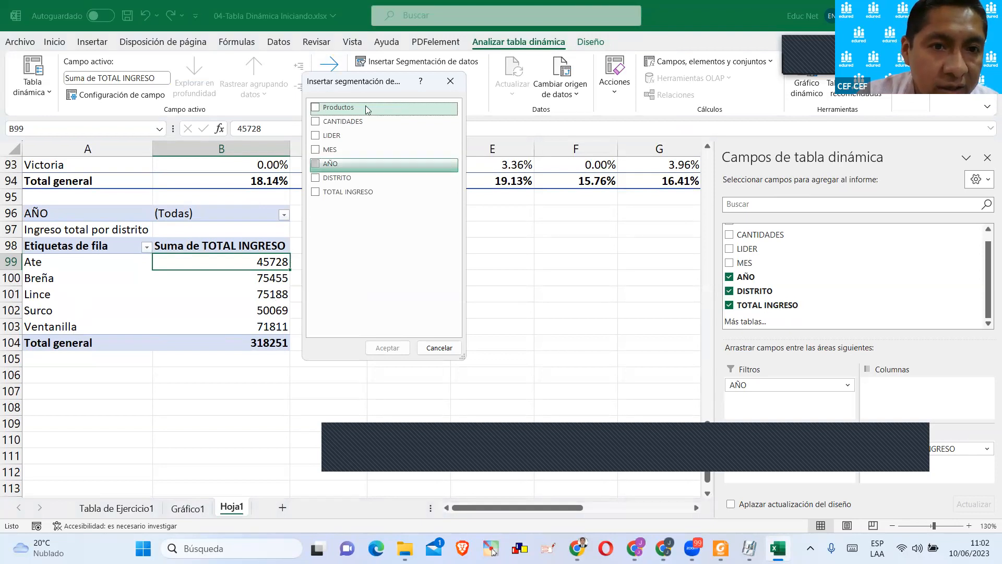
left_click(447, 80)
Start inserting a slicer for the district income pivot table with only the LIDER field selected.
left_click(108, 271)
left_click(71, 214)
left_click(78, 286)
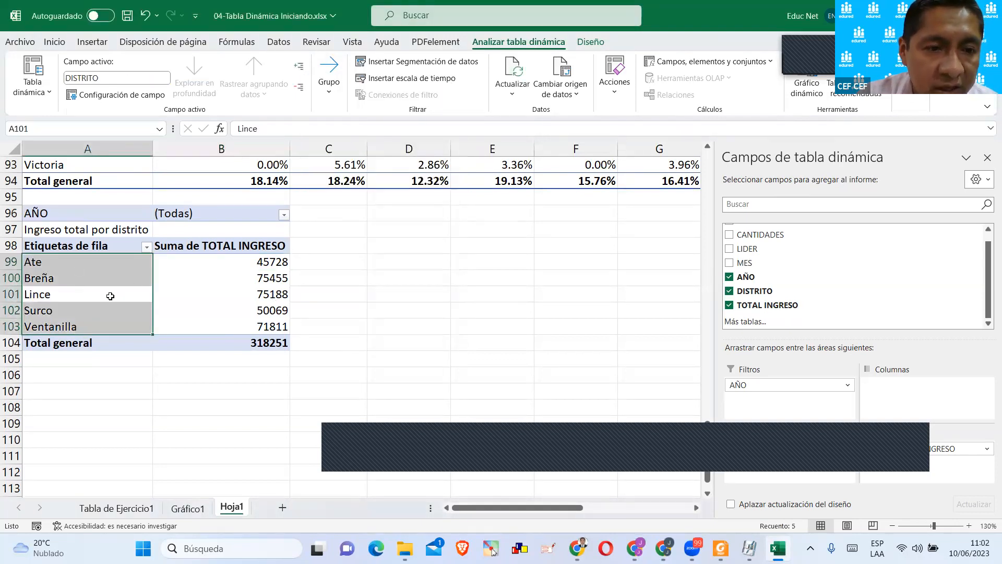
left_click(417, 62)
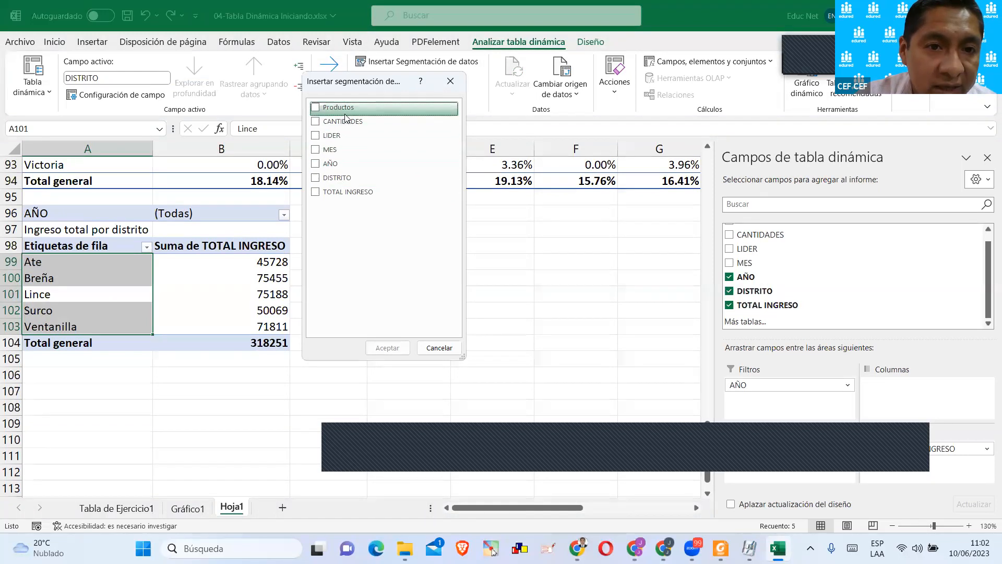
left_click(316, 136)
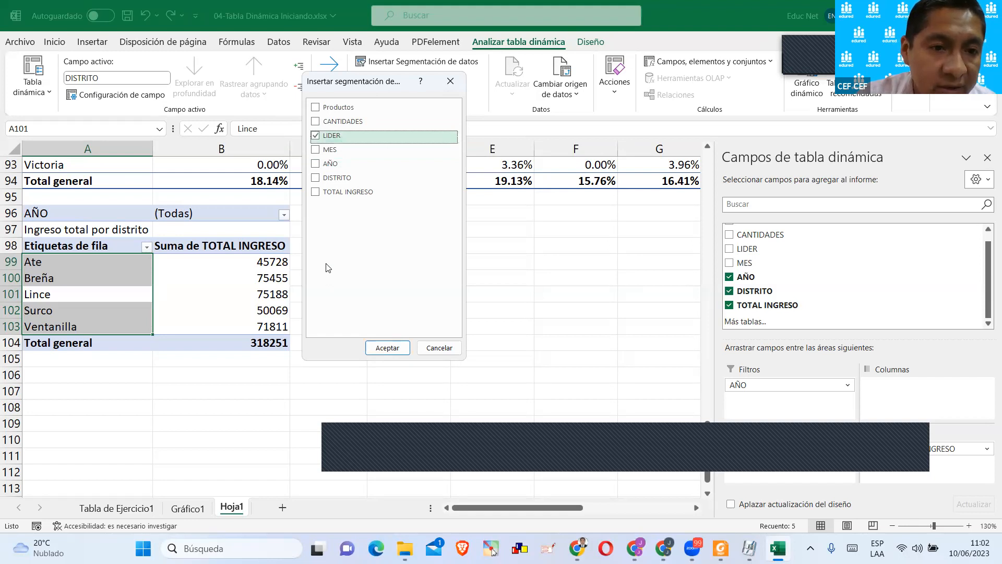
left_click(318, 166)
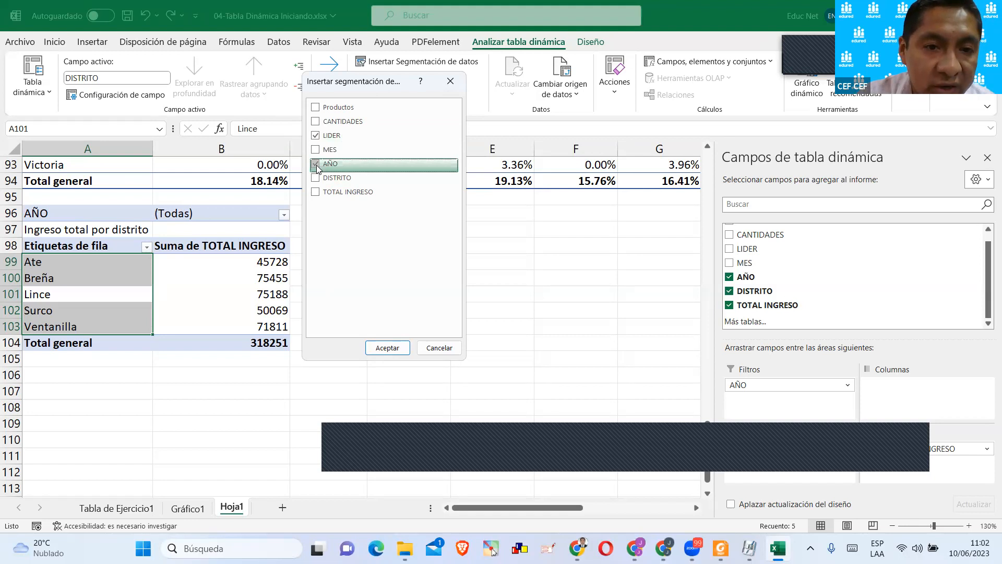
left_click(317, 165)
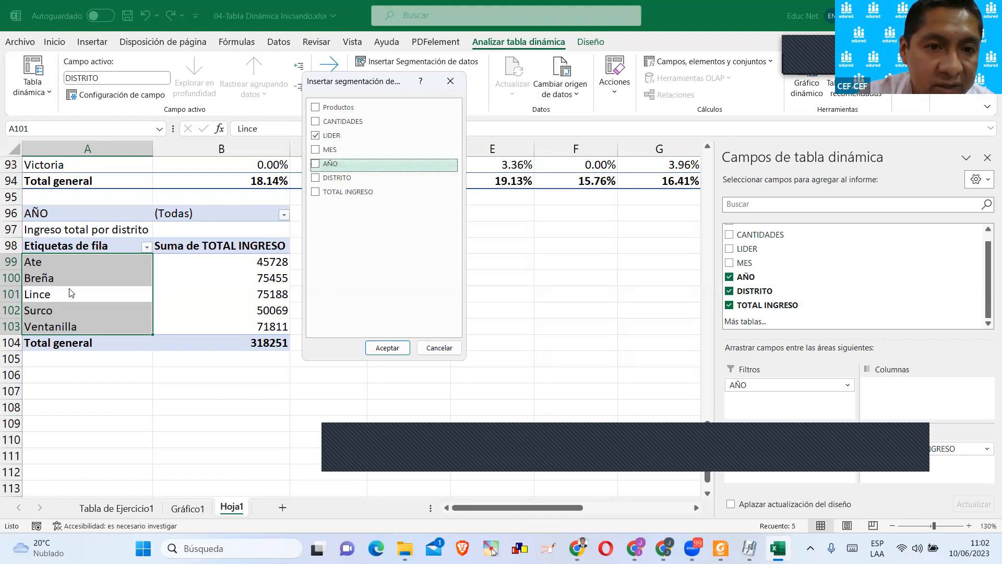
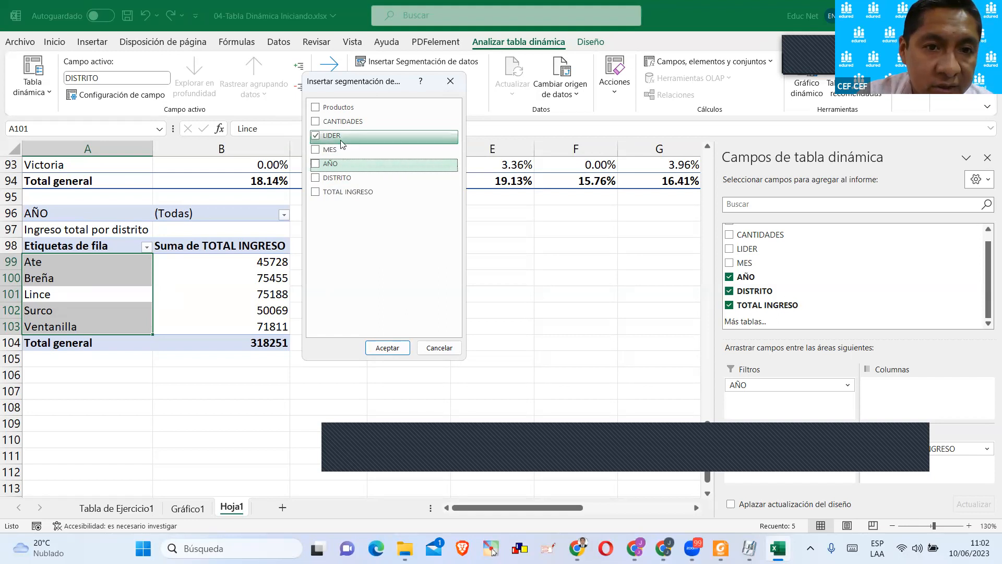
Insert slicers for Productos and LIDER and place them side by side next to the district income pivot table.
left_click(317, 108)
left_click(386, 347)
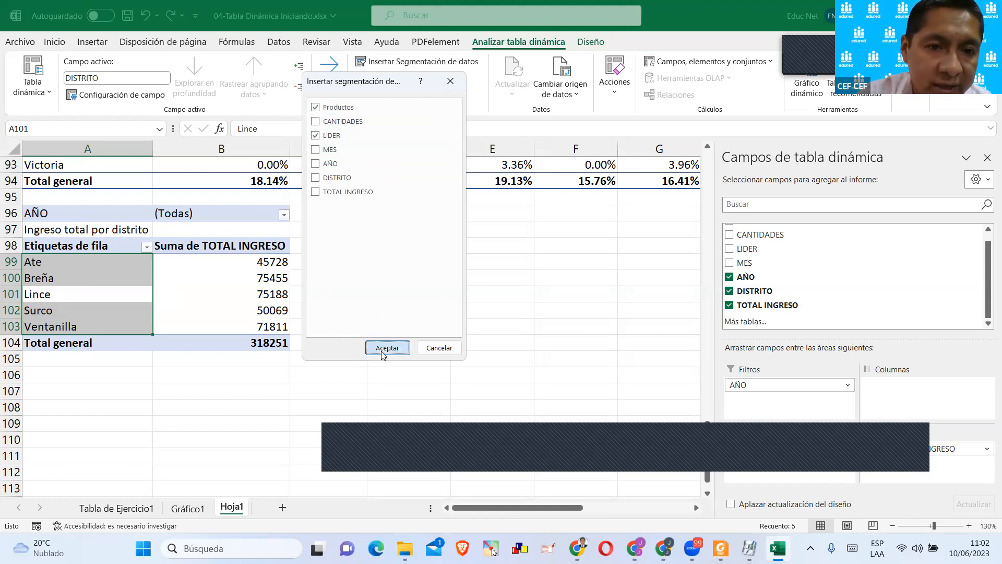
left_click_drag(358, 252, 537, 206)
left_click_drag(387, 213, 444, 207)
left_click_drag(535, 212, 546, 210)
Shorten the Productos and LIDER slicers to roughly the height of their item lists.
left_click(389, 395)
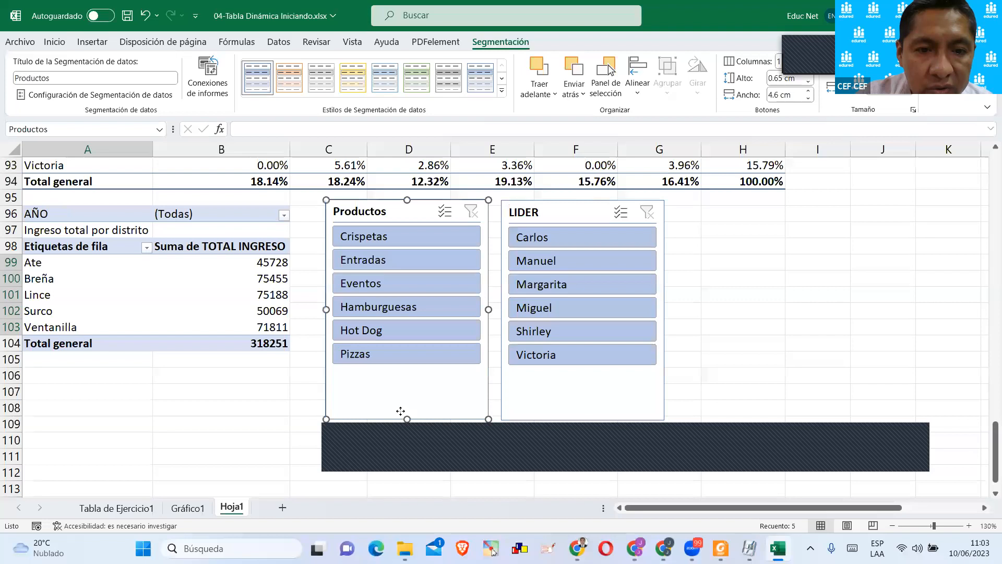
left_click_drag(407, 418, 417, 369)
left_click(562, 384)
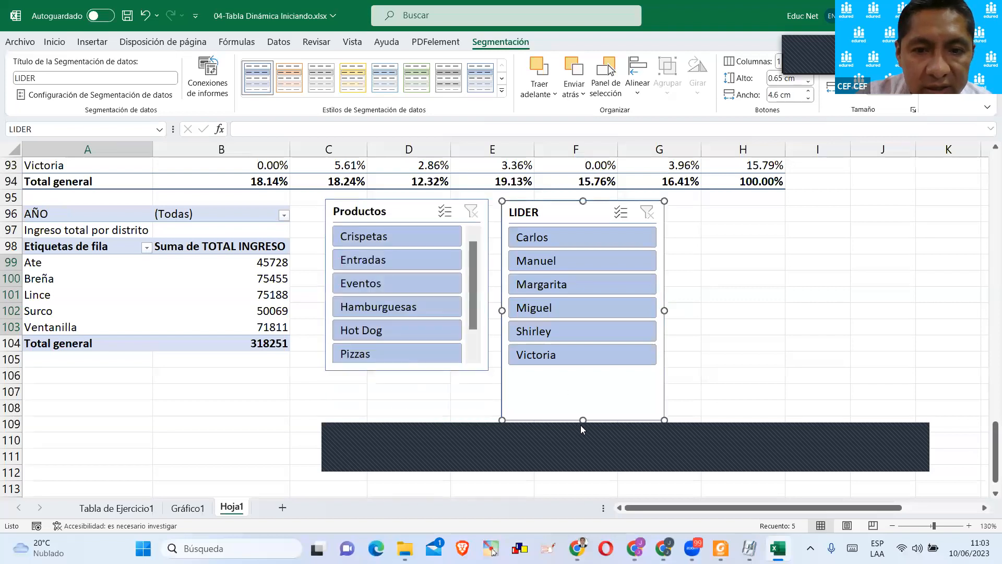
left_click_drag(583, 420, 582, 376)
left_click(197, 375)
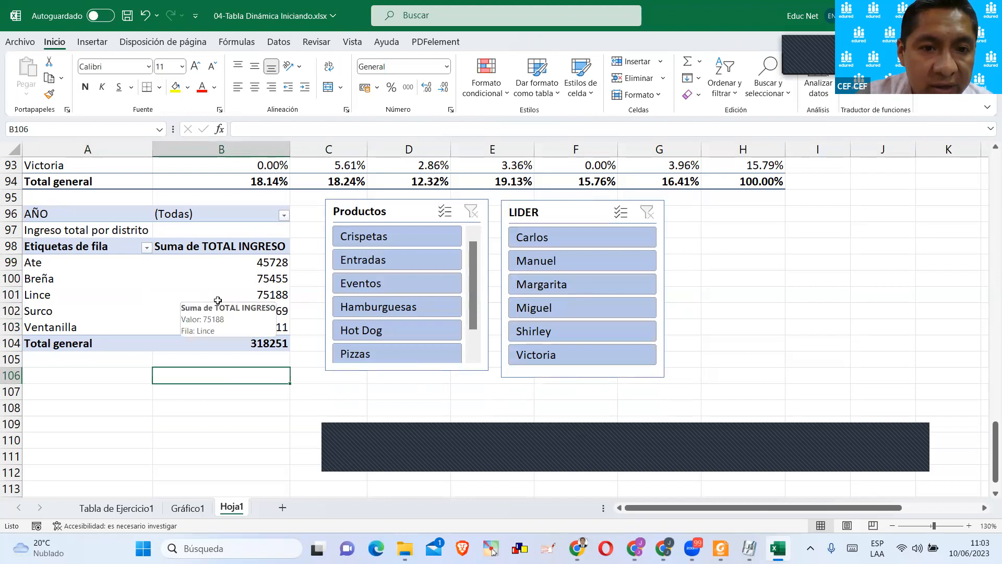
Filter the district income pivot table to Entradas with the Productos slicer and check the year options of the AÑO report filter.
left_click(360, 261)
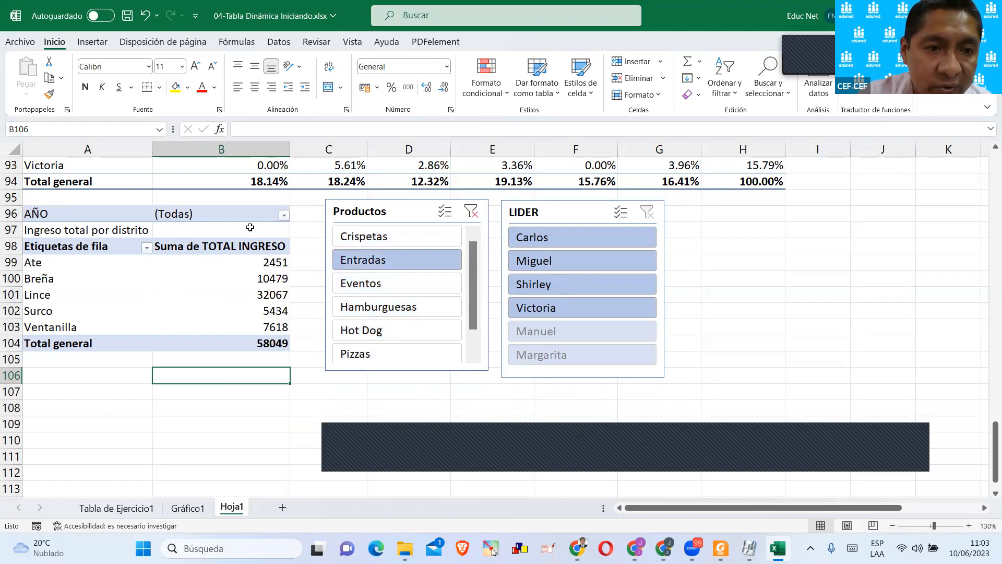
left_click(283, 215)
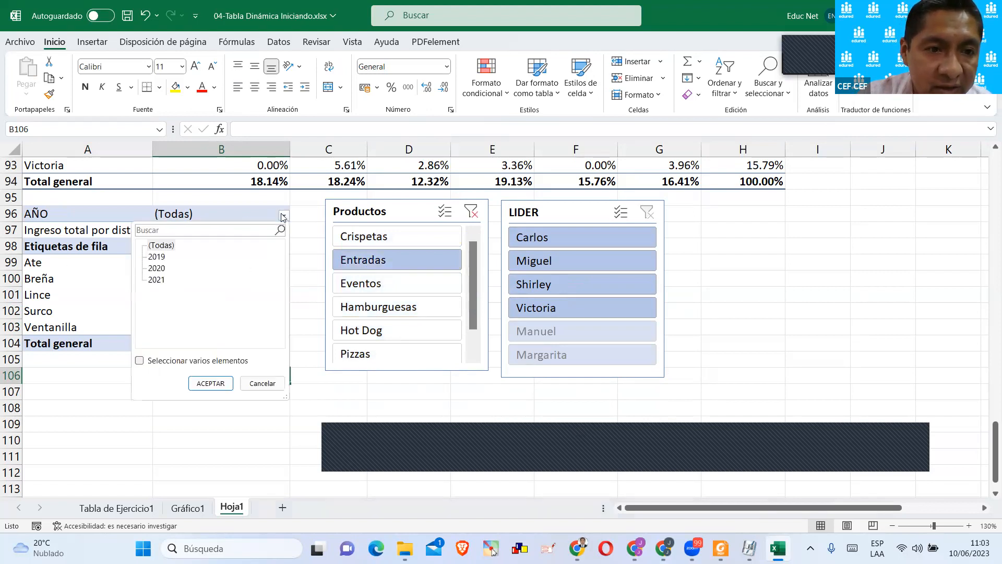
left_click(218, 222)
left_click(221, 216)
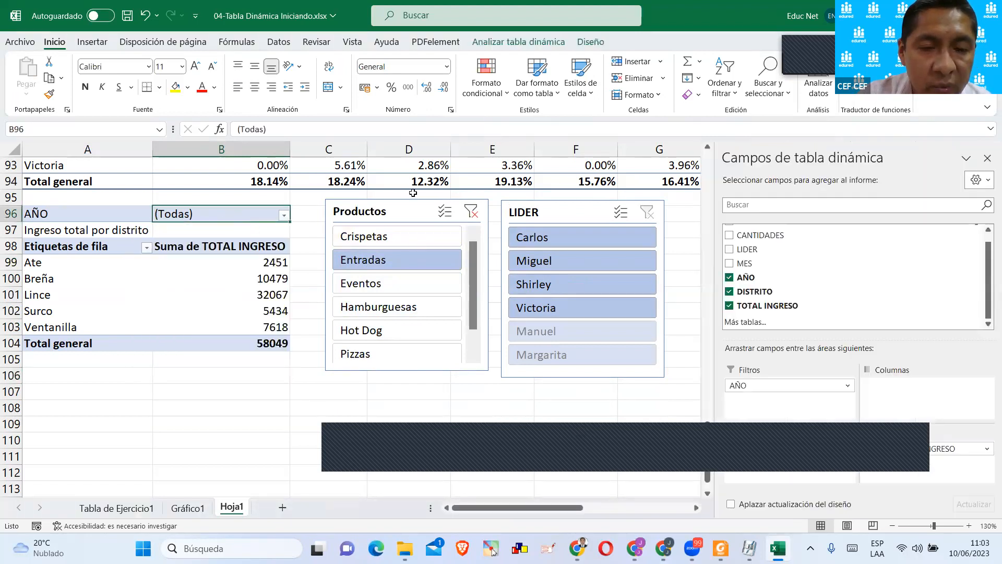
Move the Productos slicer closer to the pivot table and the LIDER slicer right beside it.
left_click_drag(399, 210, 380, 210)
left_click(514, 208)
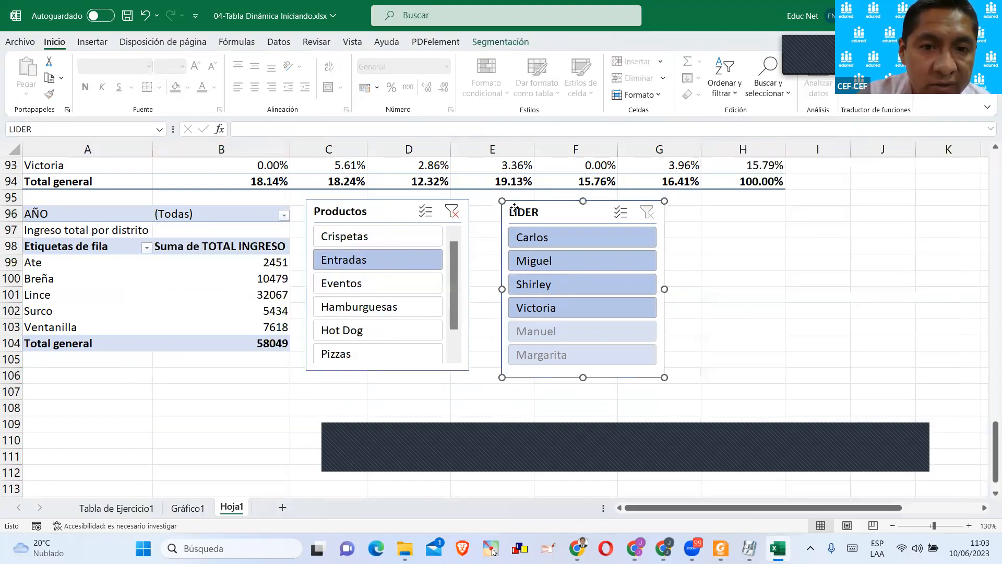
left_click_drag(514, 207, 485, 207)
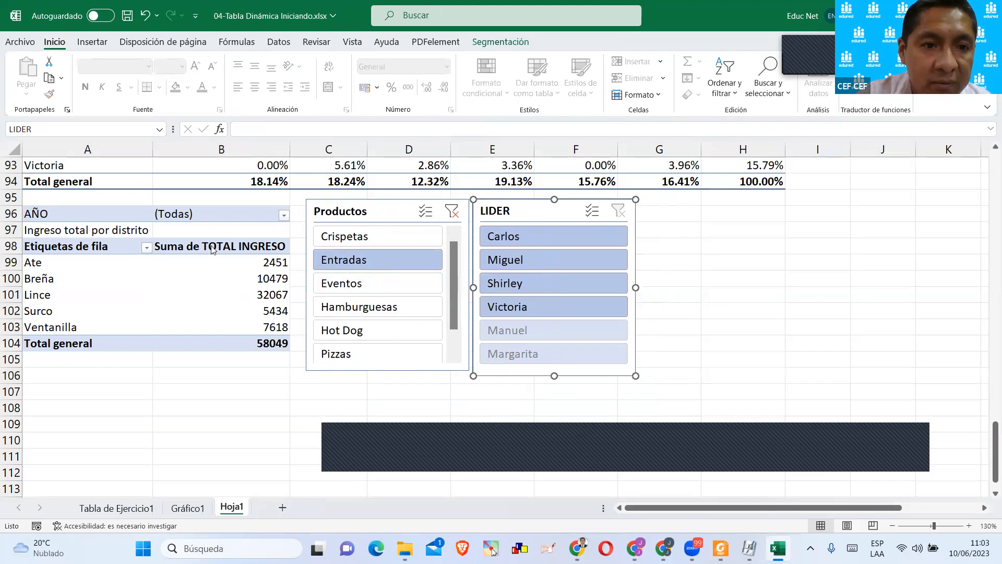
Insert an AÑO slicer for the district income pivot table beside the LIDER slicer and close the pivot table field list.
left_click(212, 249)
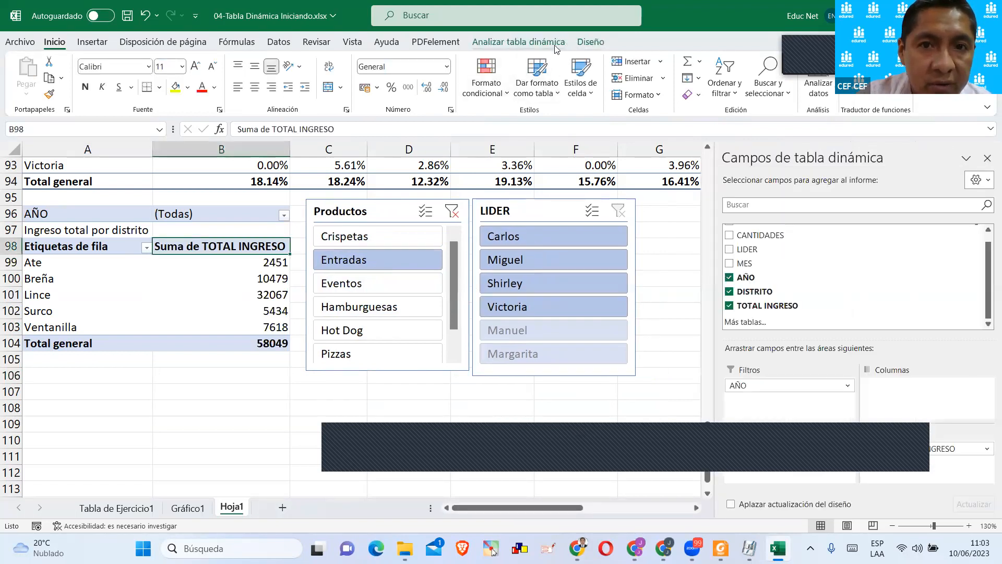
left_click(554, 44)
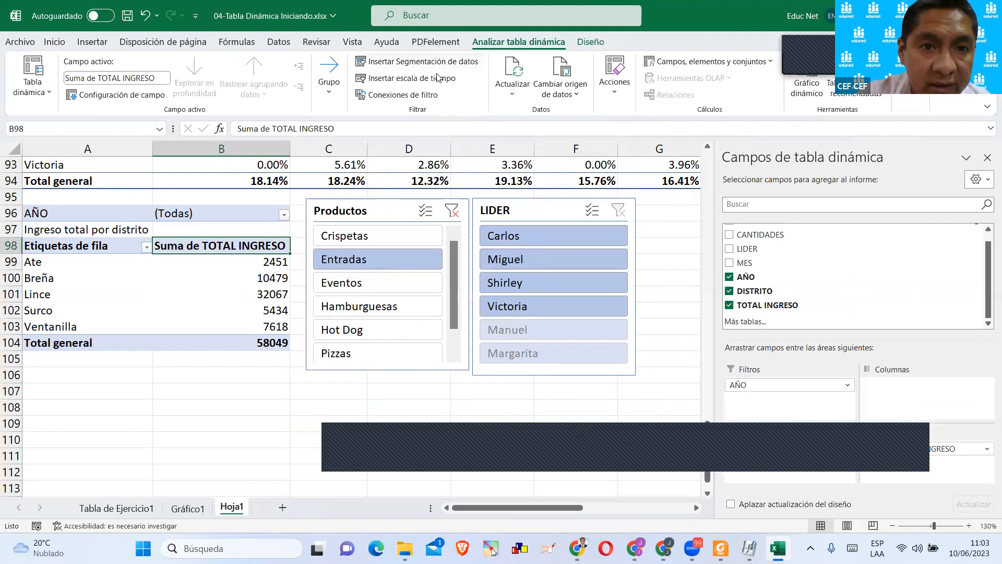
left_click(403, 65)
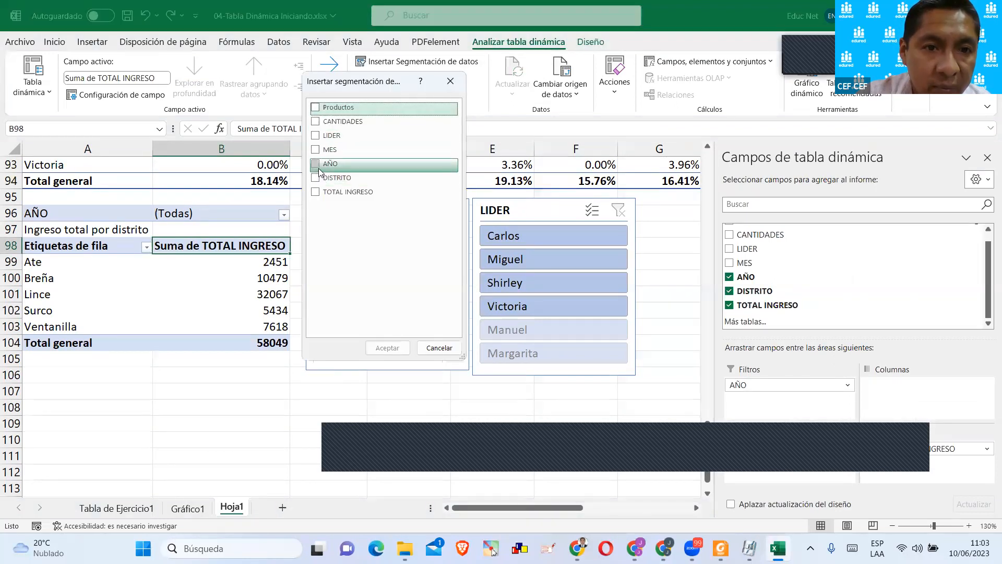
left_click(316, 165)
left_click(387, 348)
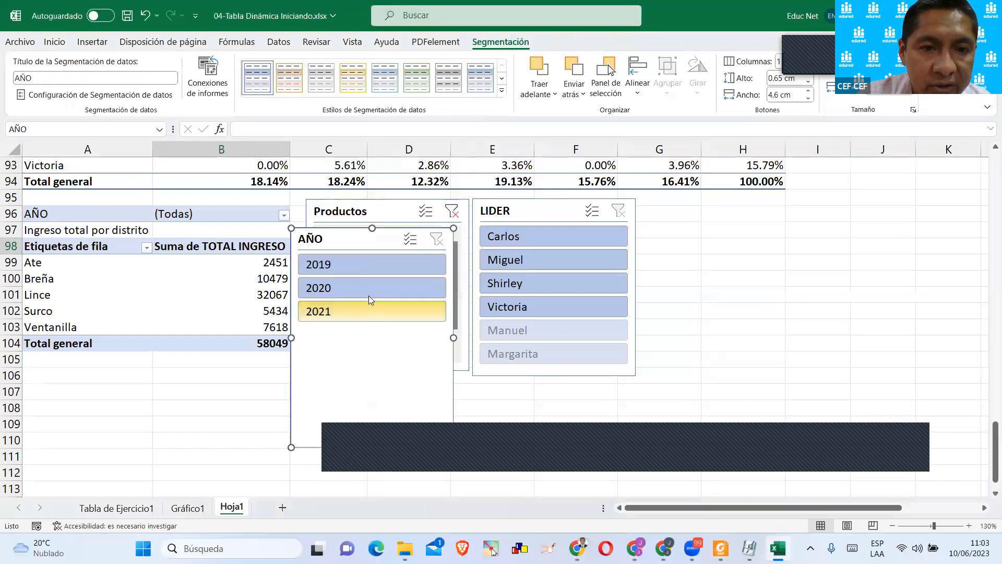
left_click_drag(368, 235, 714, 212)
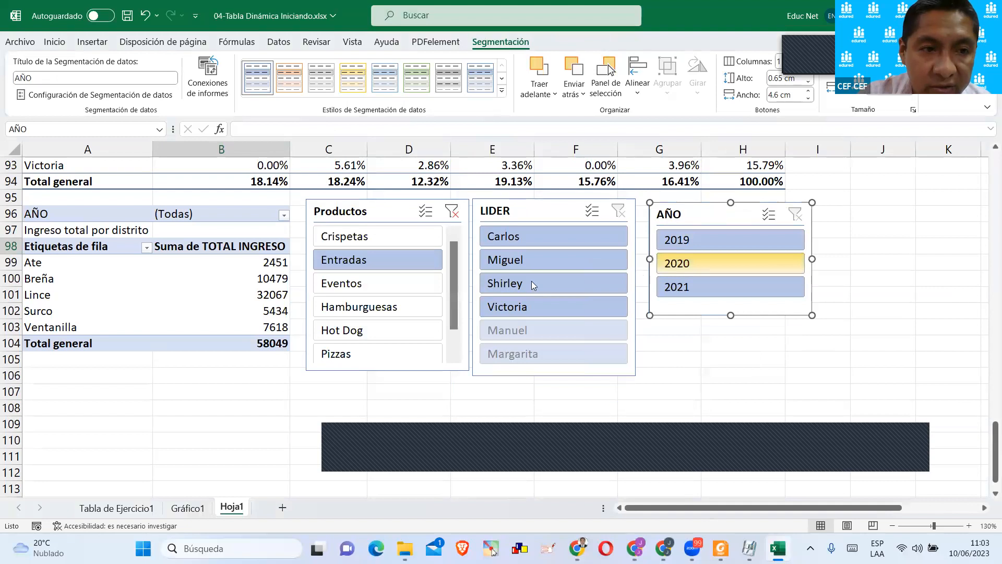
left_click(221, 220)
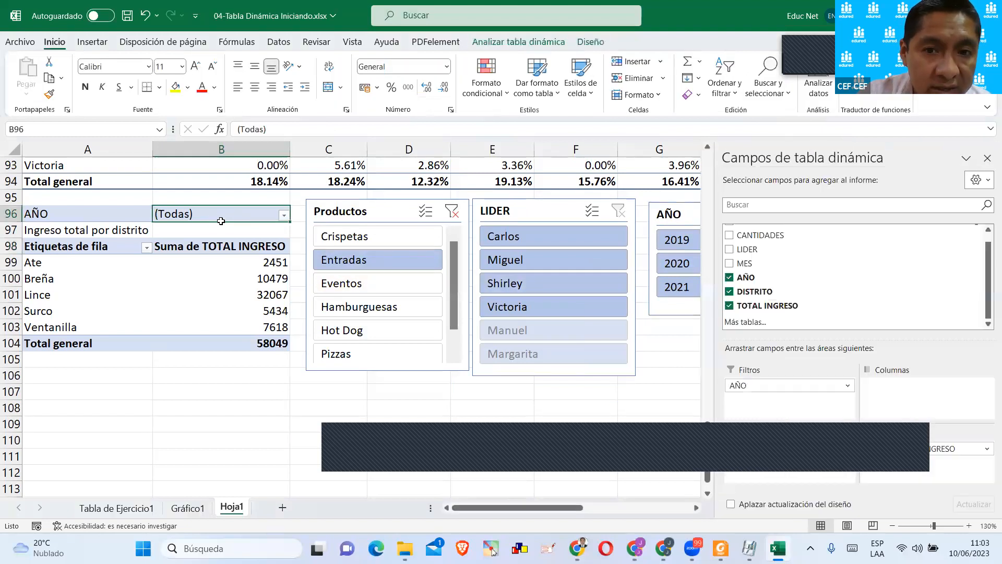
left_click(987, 158)
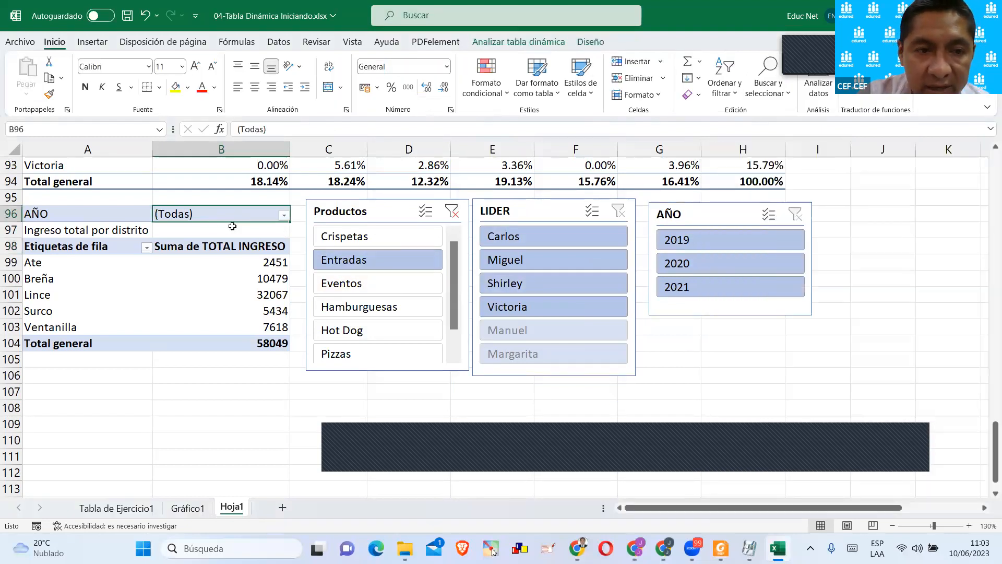
Filter the district income pivot table to 2019 and 2020 through multiple selection in the AÑO slicer, and move that slicer closer to LIDER.
left_click(680, 244)
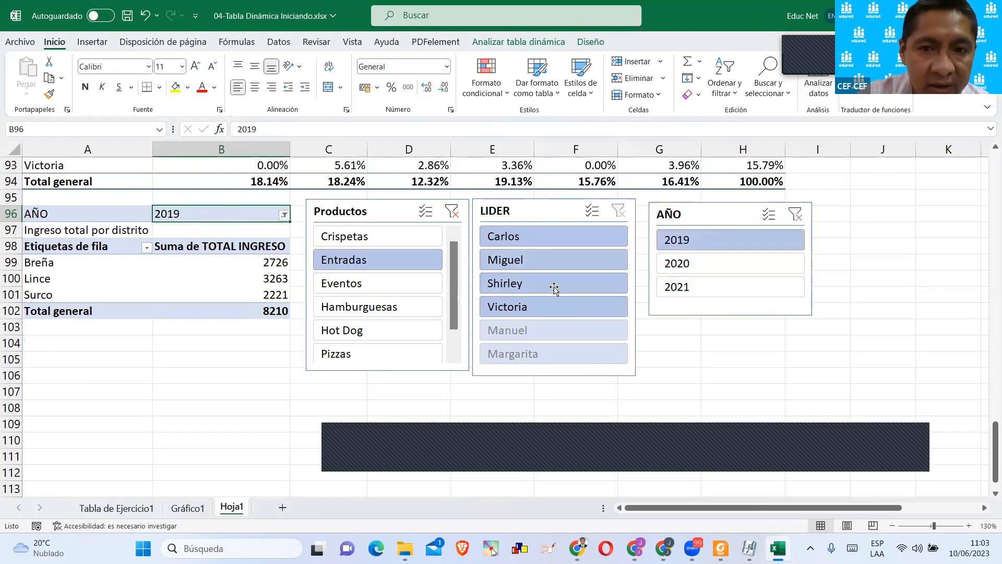
left_click_drag(681, 213, 674, 211)
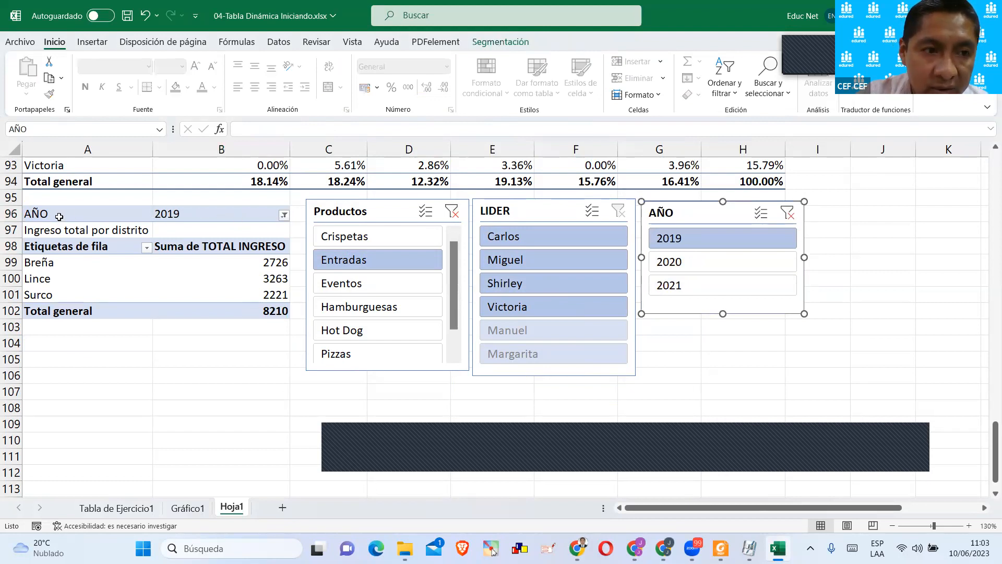
left_click(284, 215)
left_click(158, 257)
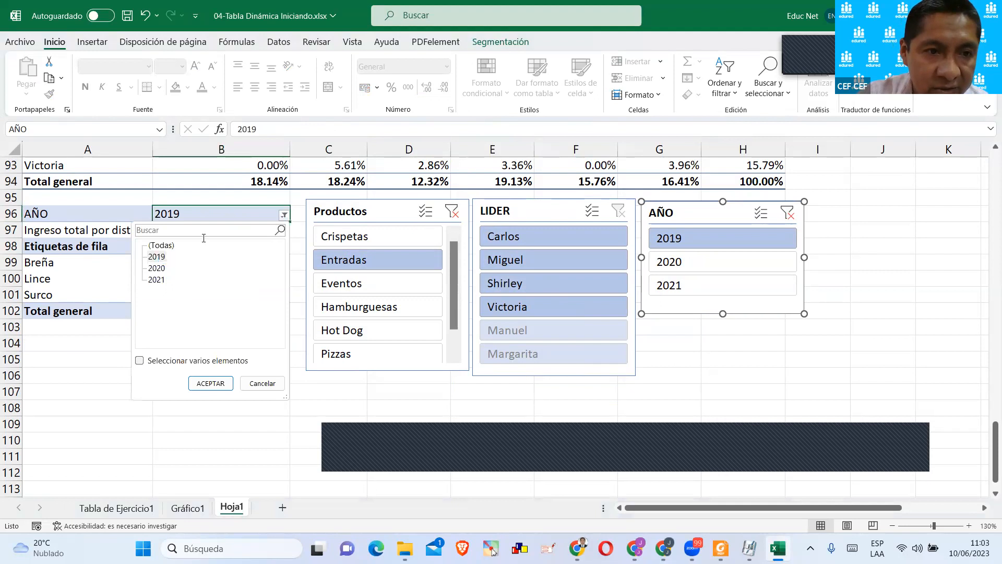
left_click(223, 220)
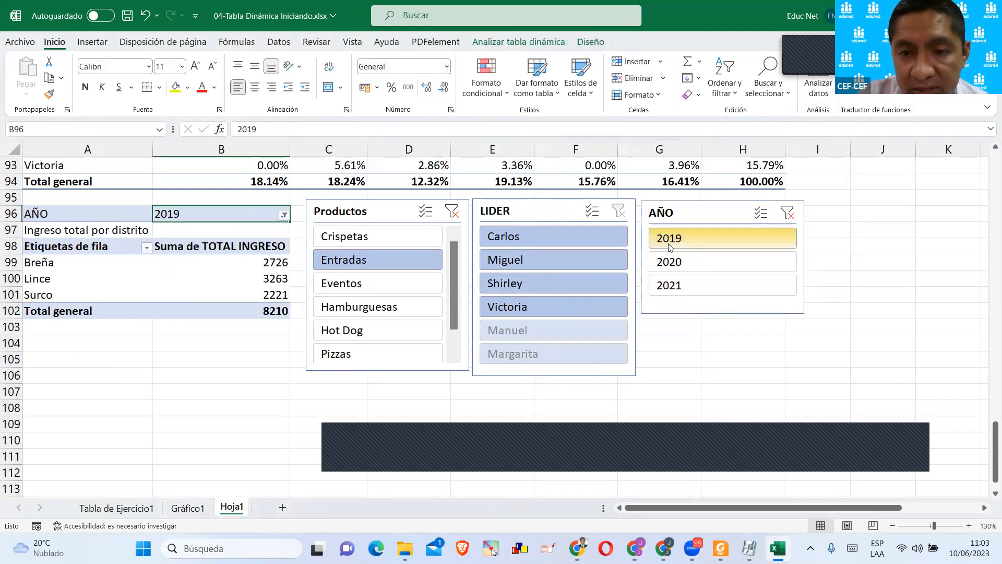
left_click(762, 214)
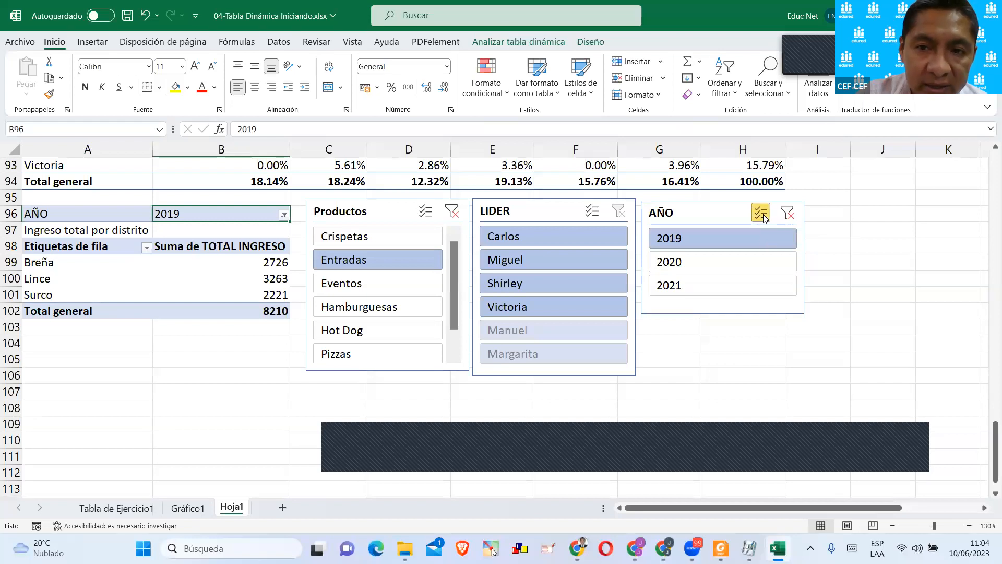
left_click(672, 262)
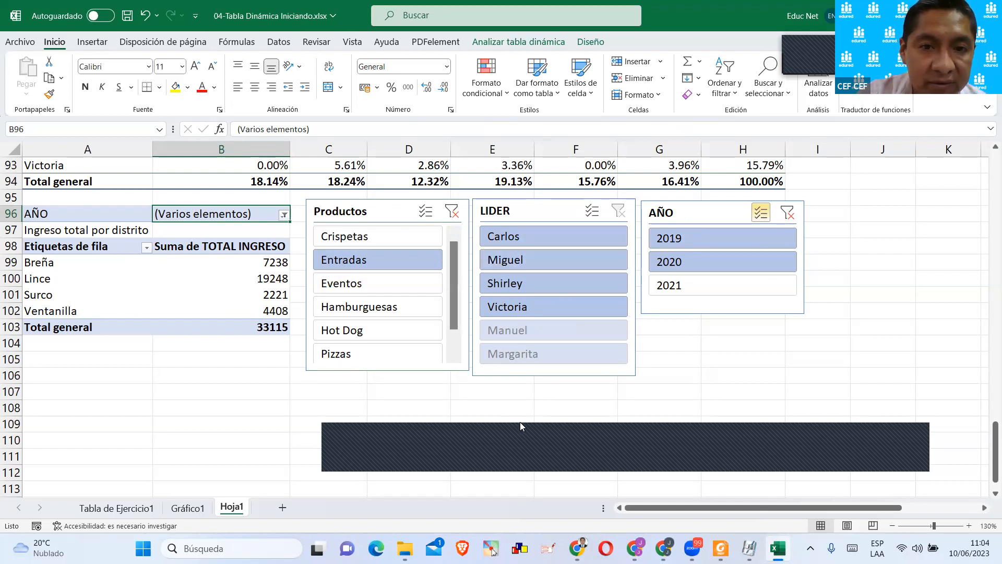
Clear the filters of the Productos and AÑO slicers.
left_click(452, 211)
left_click(620, 215)
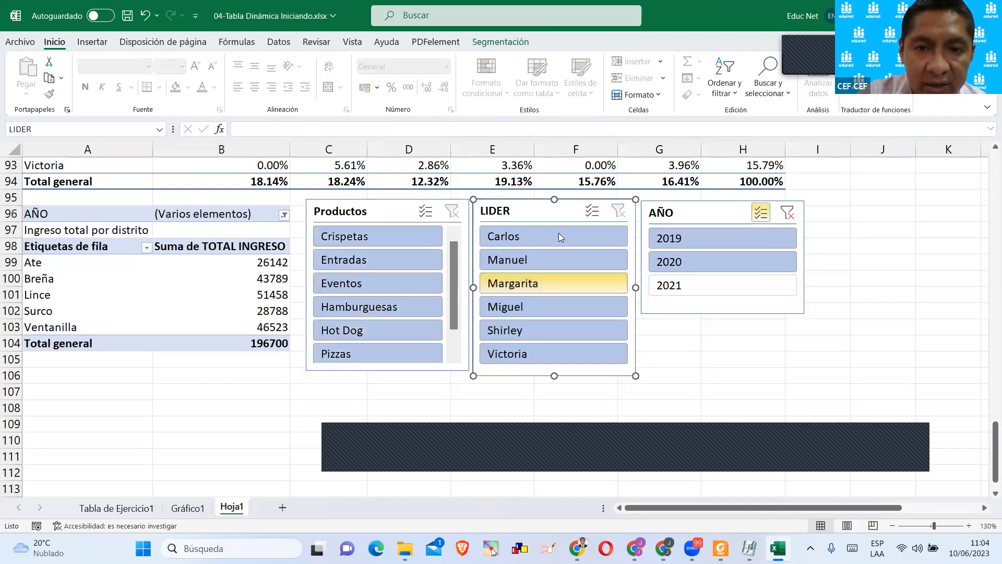
left_click(795, 214)
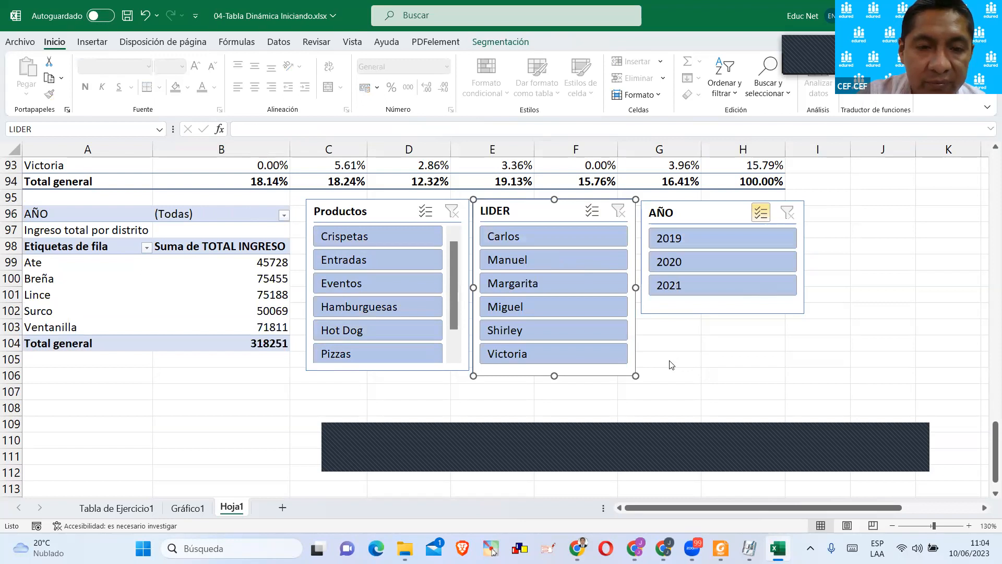
left_click(698, 357)
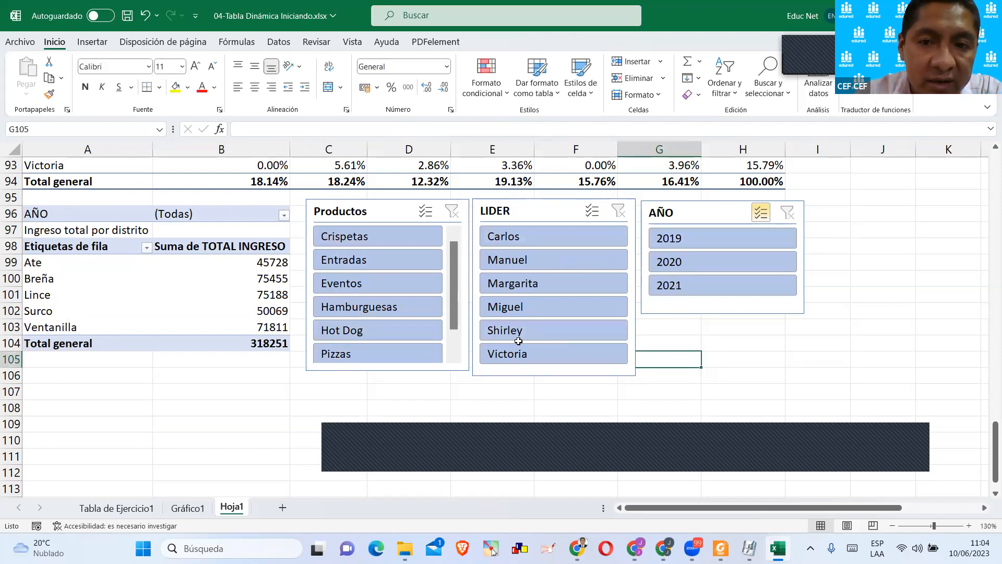
Filter the district income pivot table to only 2020 and Pizzas with the AÑO and Productos slicers, and select the filtered district rows.
left_click(669, 269)
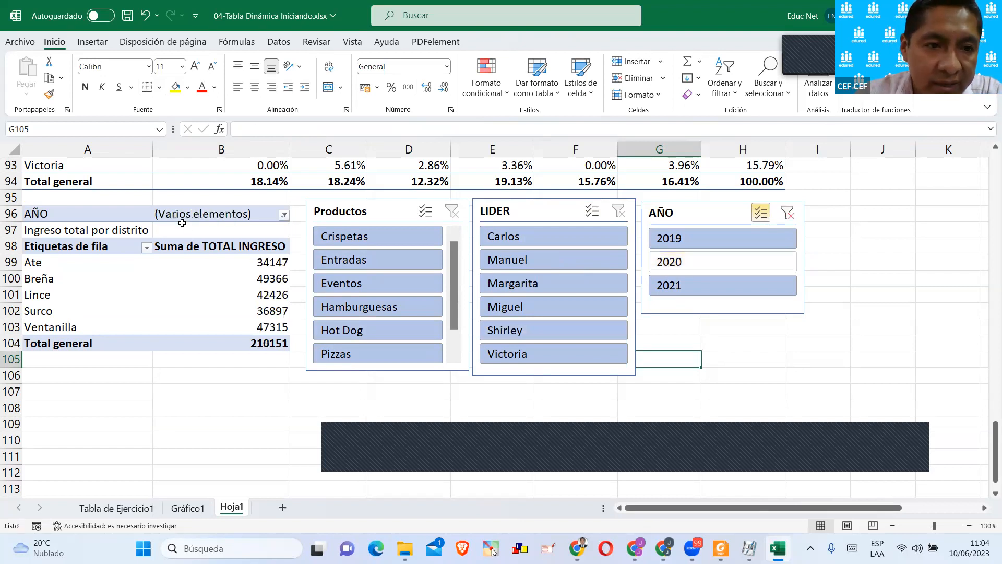
left_click(787, 213)
left_click(686, 262)
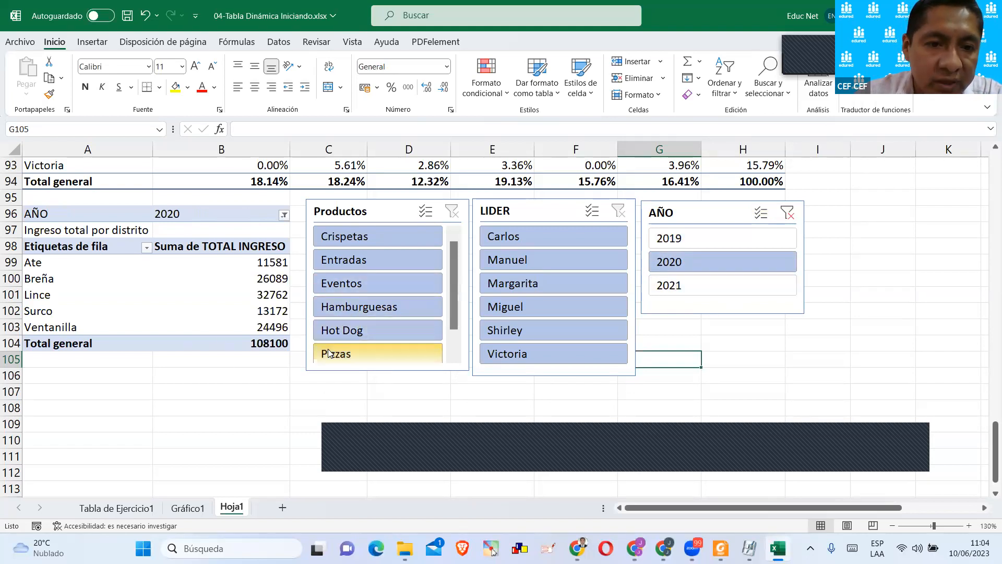
left_click(331, 353)
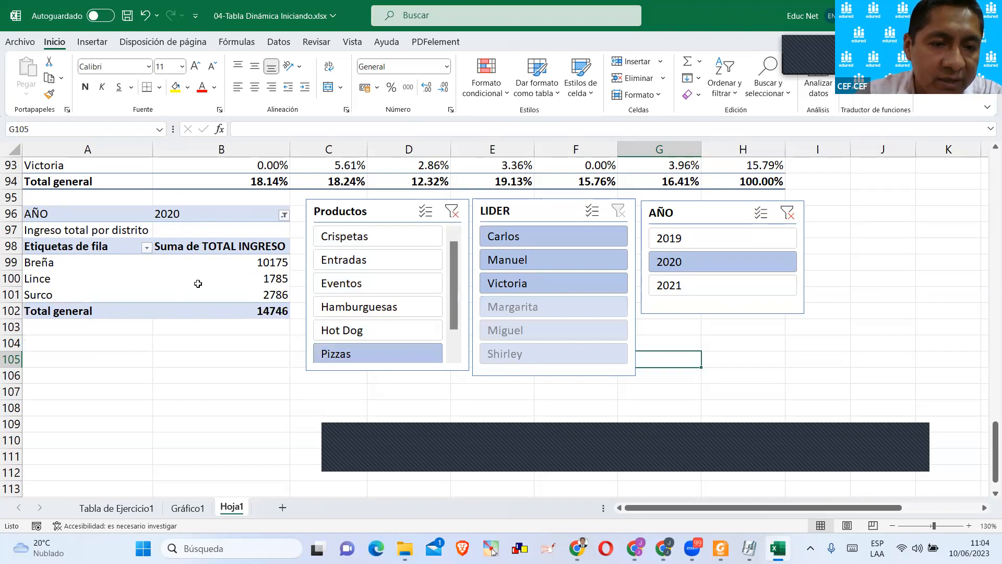
left_click_drag(65, 262, 272, 295)
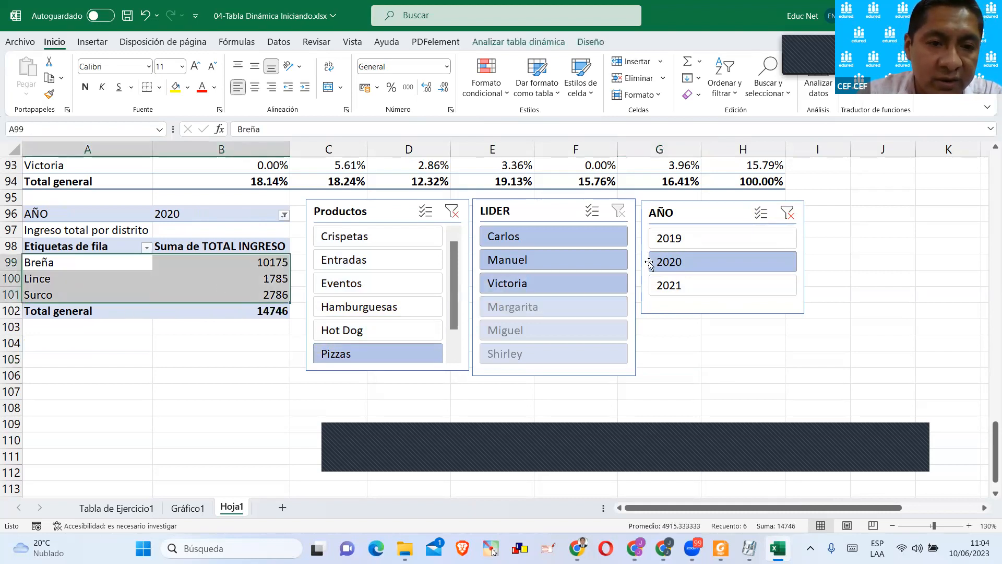
left_click(412, 438)
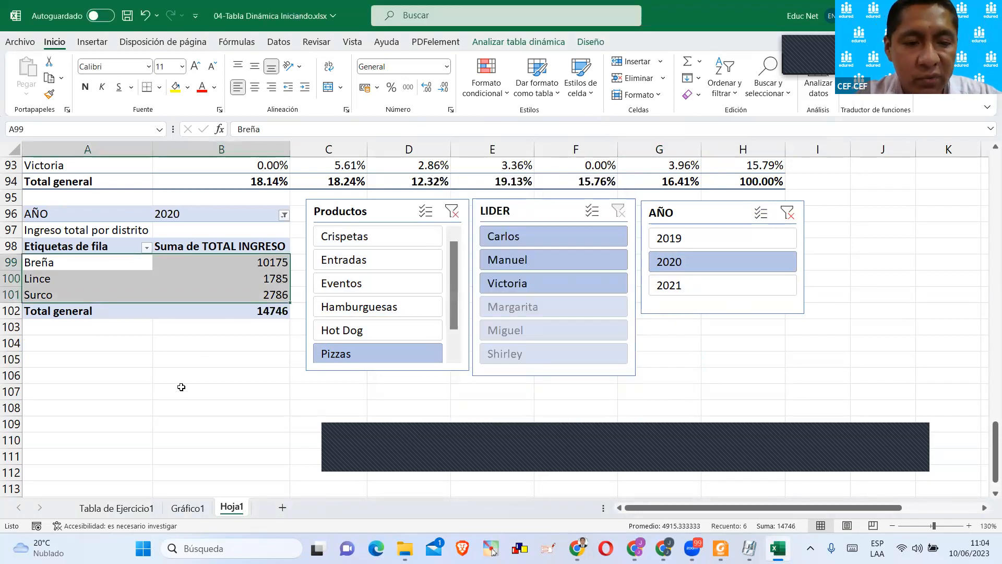
left_click(612, 439)
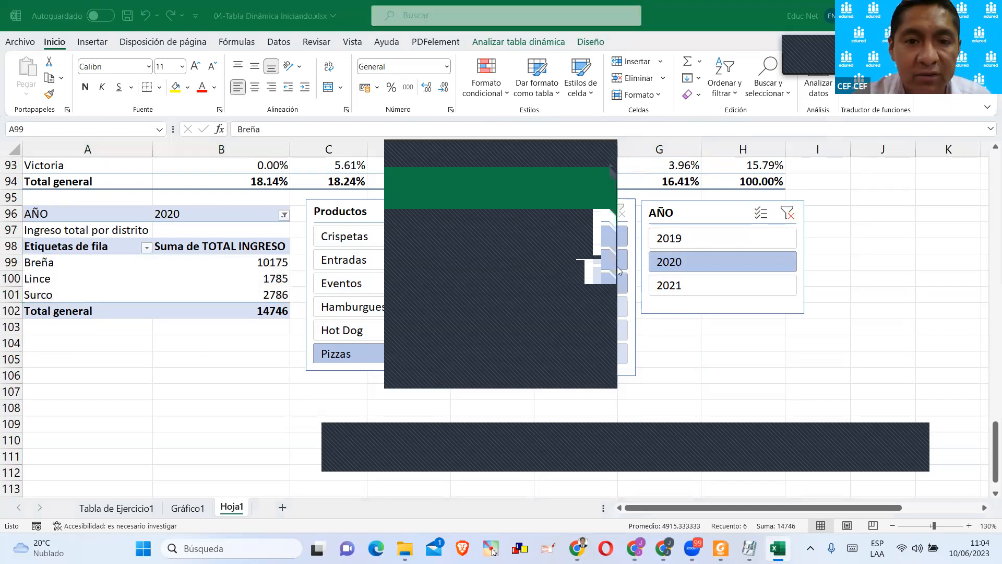
Examine the pivot tables listed in the Productos slicer's report connections, then close the dialog without changes.
left_click(378, 213)
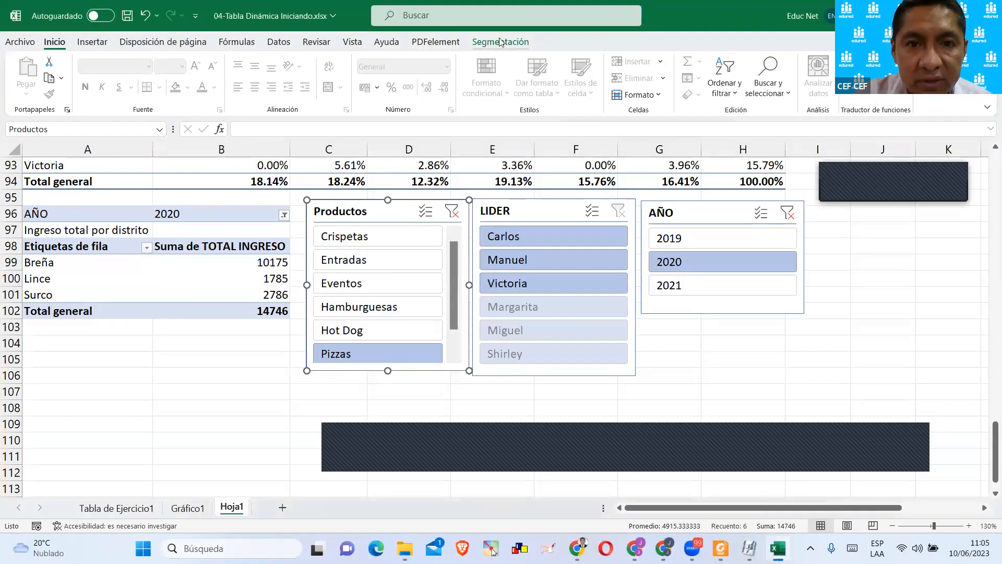
left_click(500, 42)
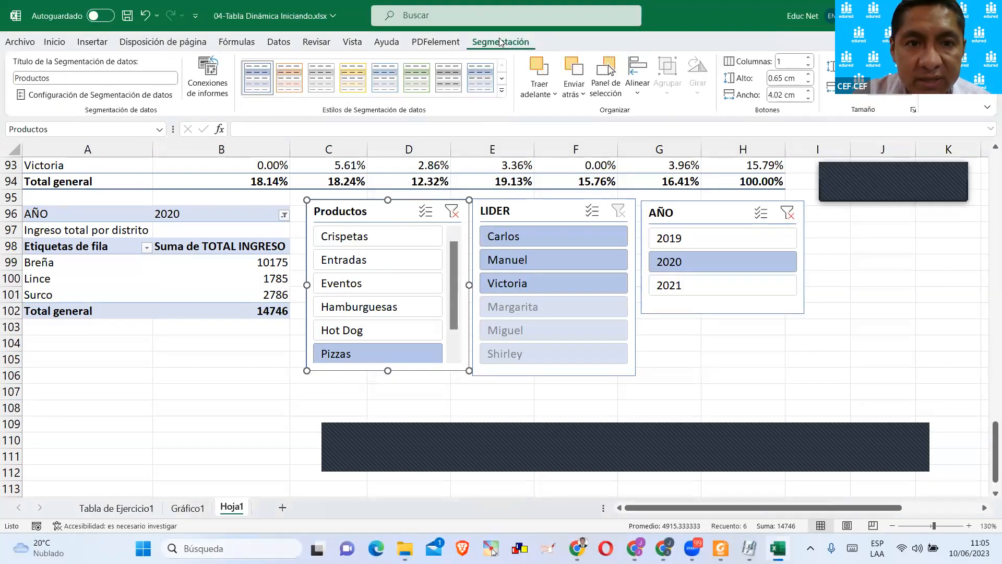
left_click(220, 83)
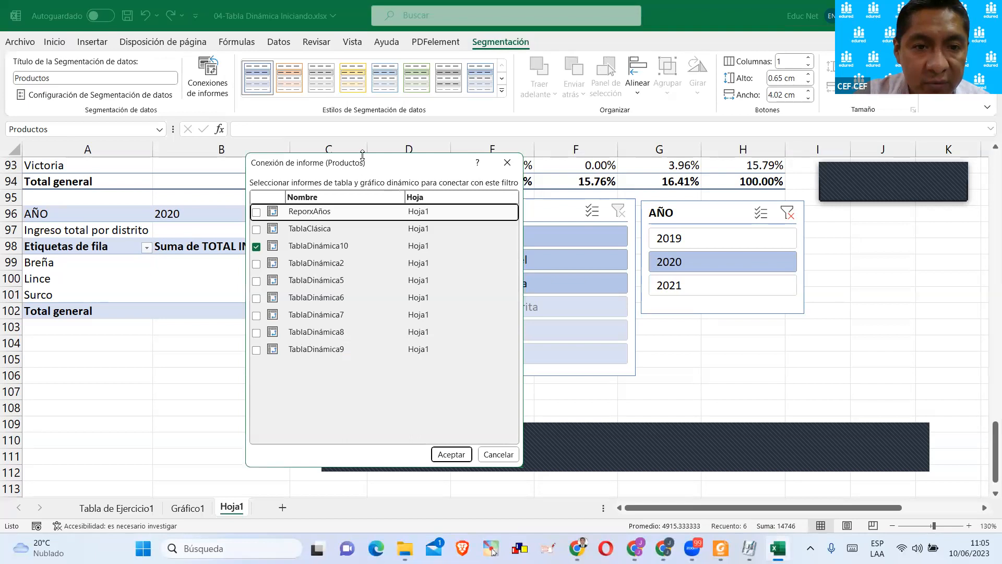
left_click_drag(362, 155, 362, 98)
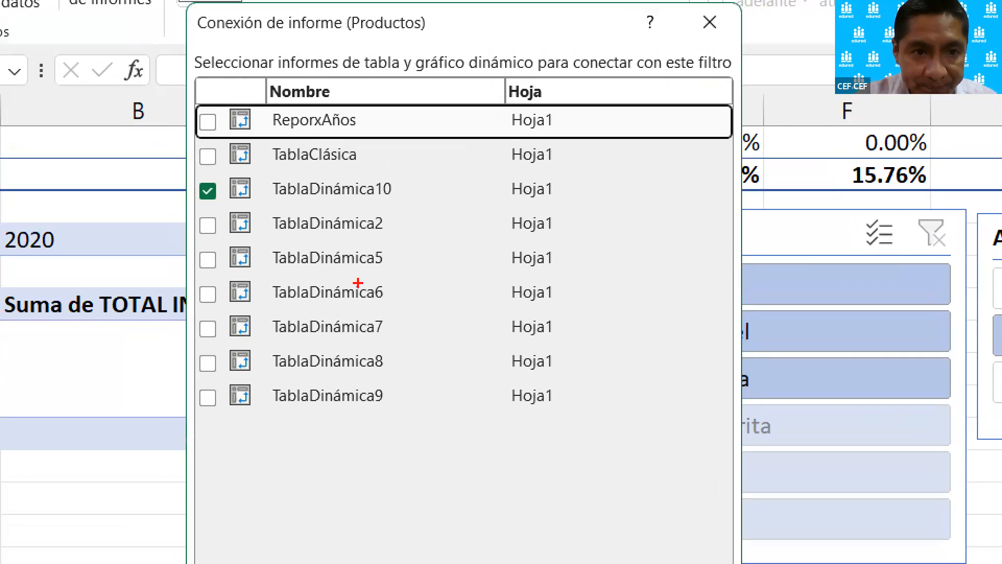
left_click_drag(266, 106, 372, 137)
left_click_drag(260, 140, 376, 166)
mouse_move(267, 179)
left_mouse_down()
mouse_move(437, 309)
mouse_move(426, 493)
mouse_move(424, 484)
left_mouse_up()
key("Escape")
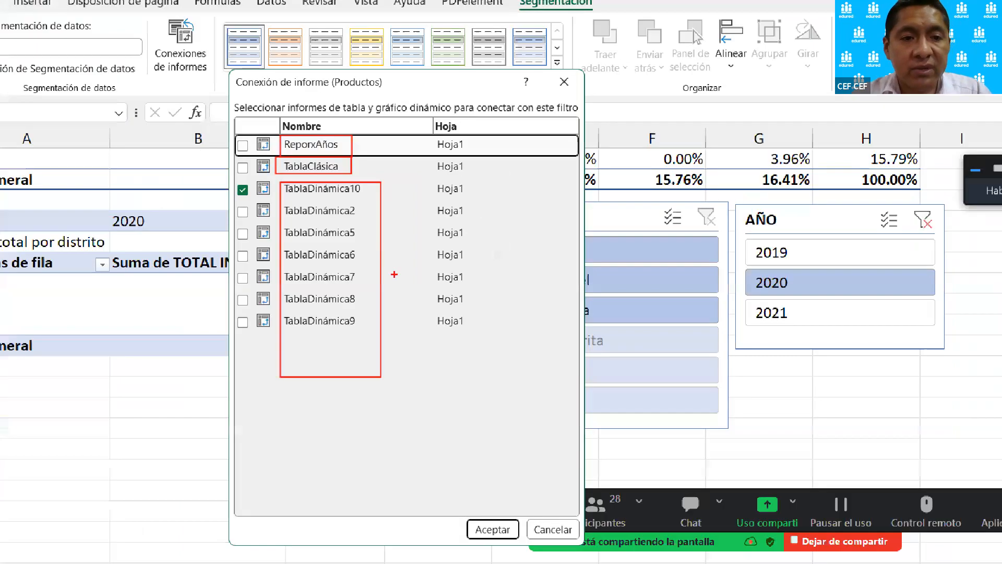
left_click(507, 105)
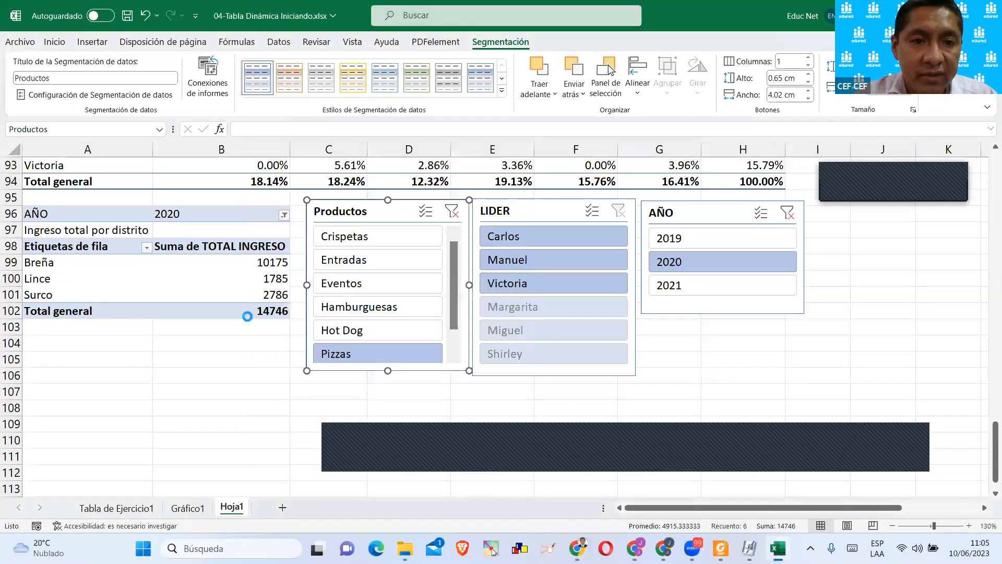
left_click(251, 373)
Reopen the Productos slicer's report connections and enlarge the dialog so all the listed pivot tables fit.
left_click(382, 214)
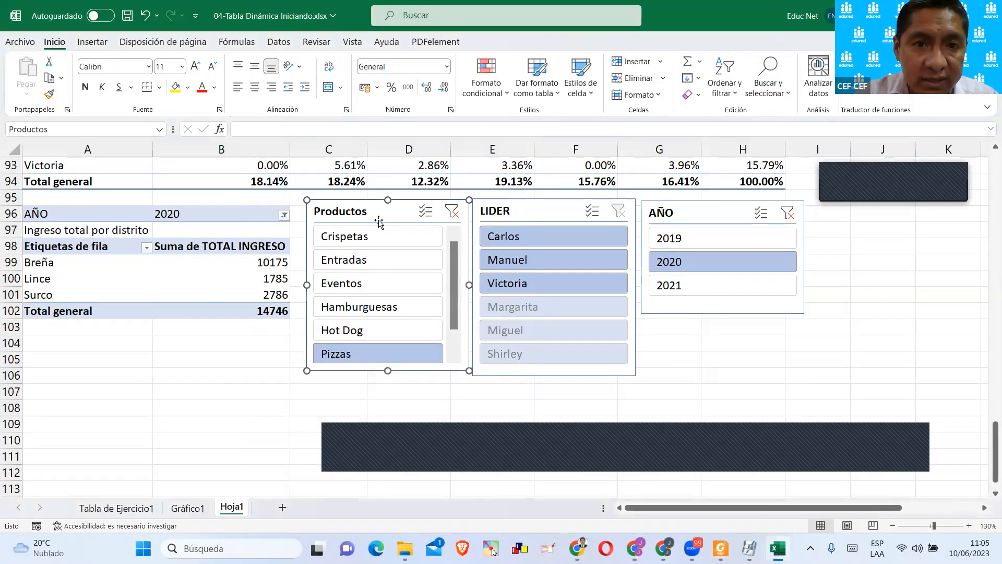
left_click(490, 46)
left_click(208, 78)
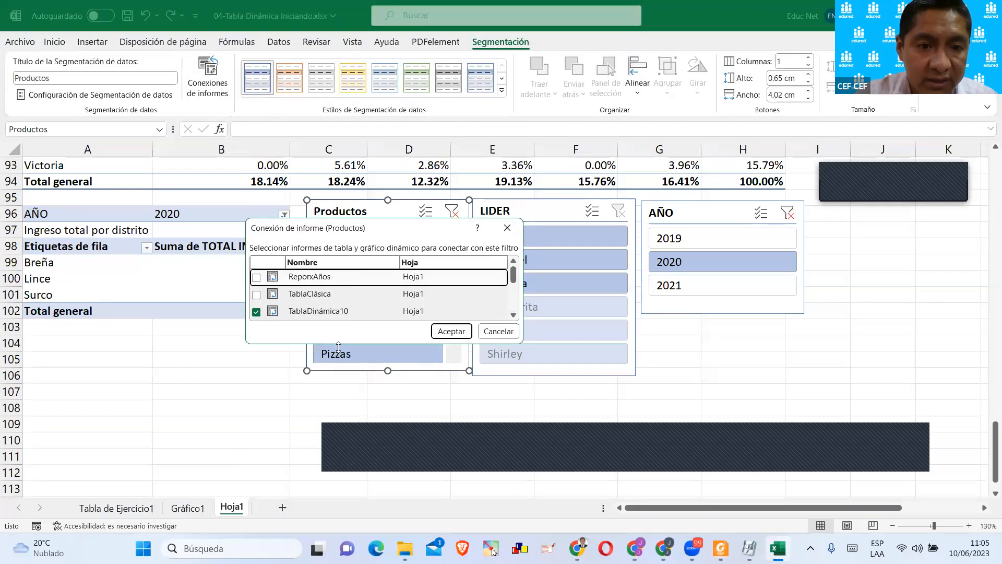
left_click_drag(338, 347, 338, 463)
left_click_drag(390, 225, 440, 171)
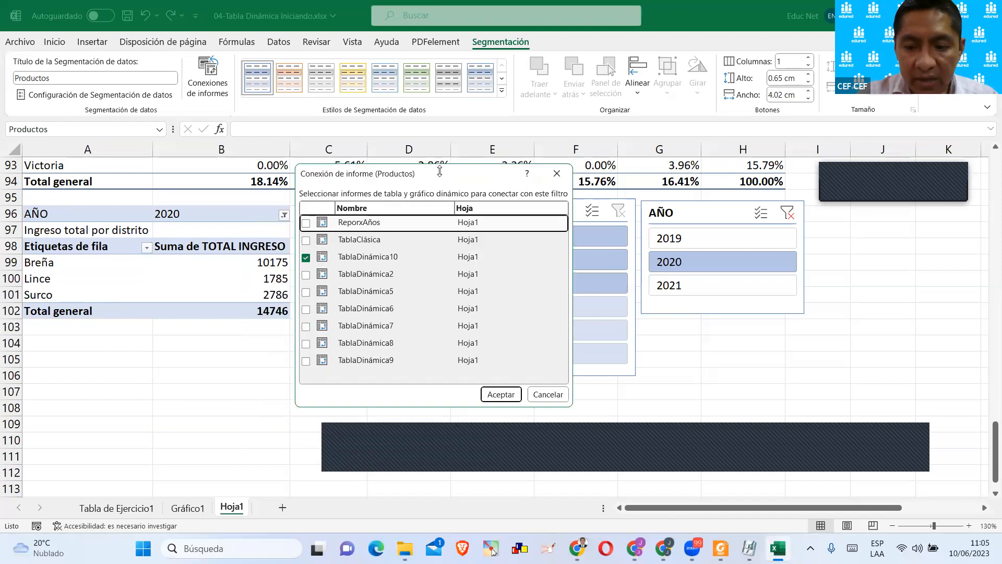
Point out the unconnected pivot tables in the Productos slicer's connection list and close the dialog without connecting any.
key("ctrl+1")
left_click(396, 214)
left_click_drag(162, 111, 712, 142)
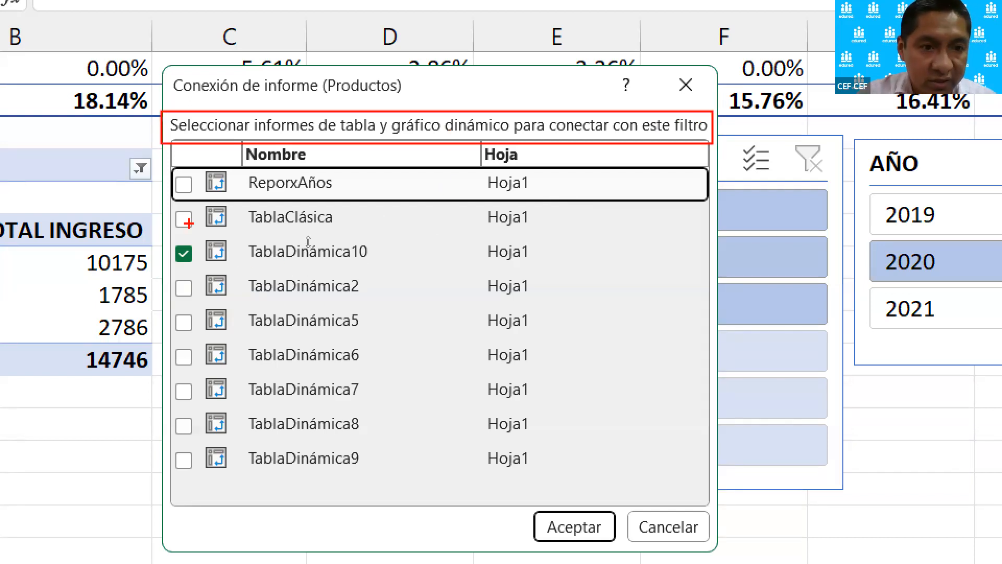
mouse_move(182, 218)
left_mouse_down()
mouse_move(201, 200)
mouse_move(184, 194)
mouse_move(205, 170)
left_mouse_up()
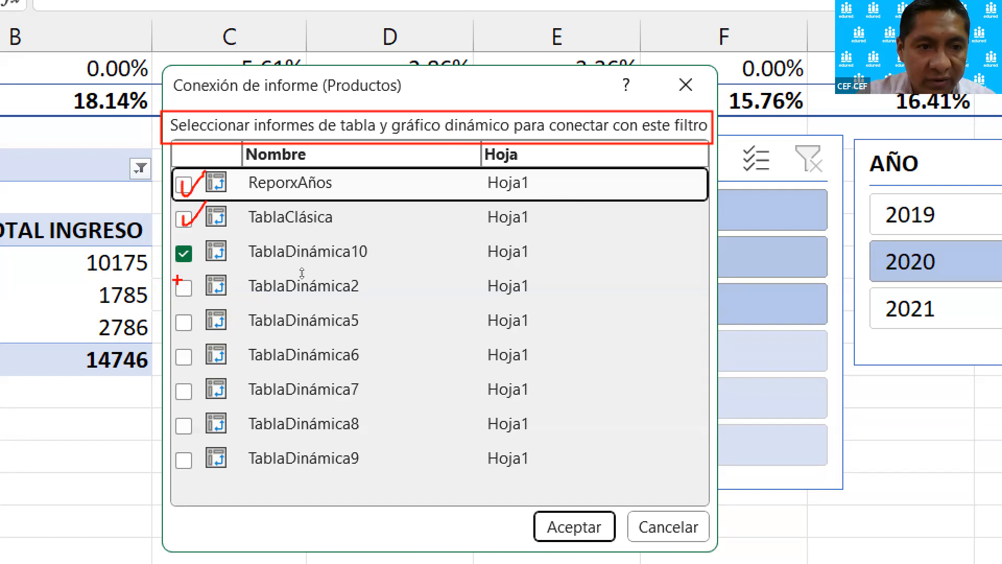
left_click_drag(178, 286, 203, 275)
left_click_drag(178, 316, 201, 301)
left_click_drag(178, 351, 206, 344)
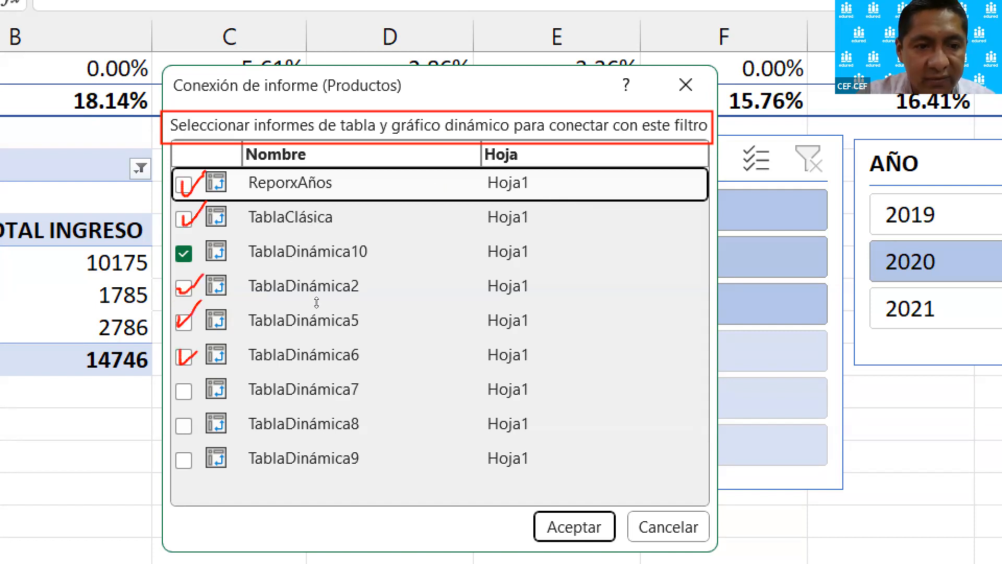
left_click_drag(191, 398, 218, 385)
left_click_drag(184, 419, 220, 411)
left_click_drag(182, 452, 218, 449)
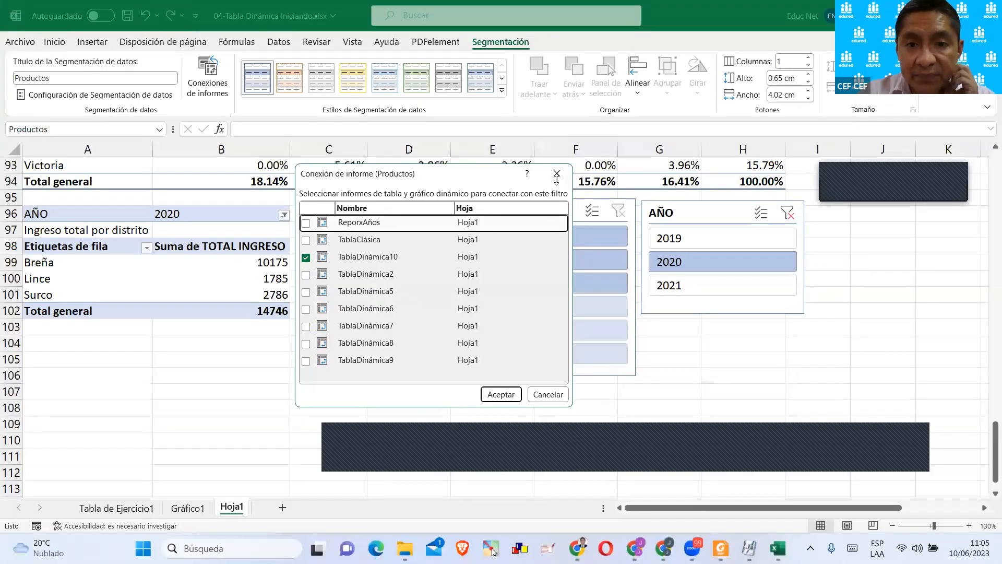
left_click(634, 120)
Rename the first pivot table on Hoja1, with product income in rows 3 to 10, as TotalxProducto.
left_click(258, 314)
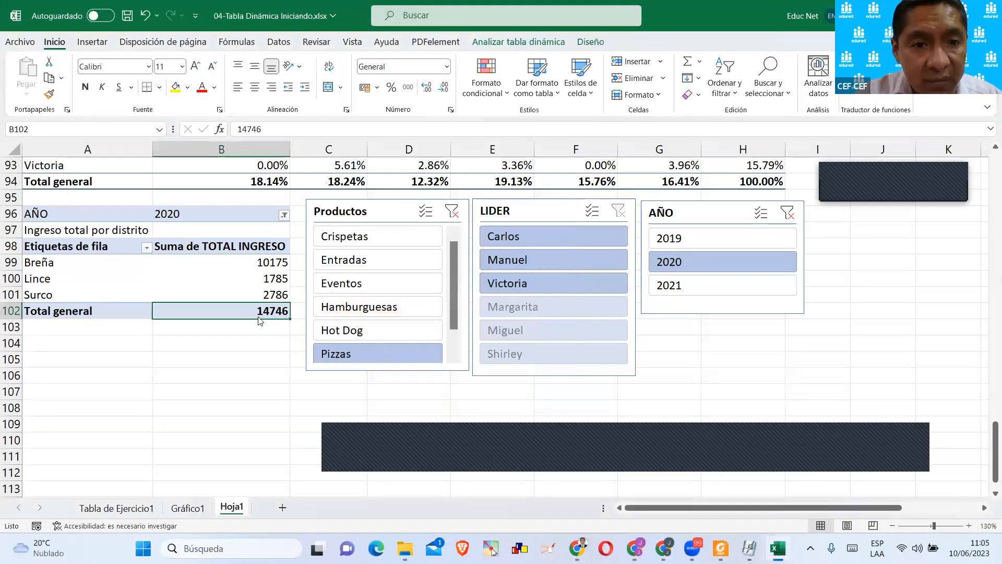
scroll(258, 315, "down", 3)
scroll(257, 316, "up", 6)
scroll(243, 319, "down", 6)
left_click(229, 291)
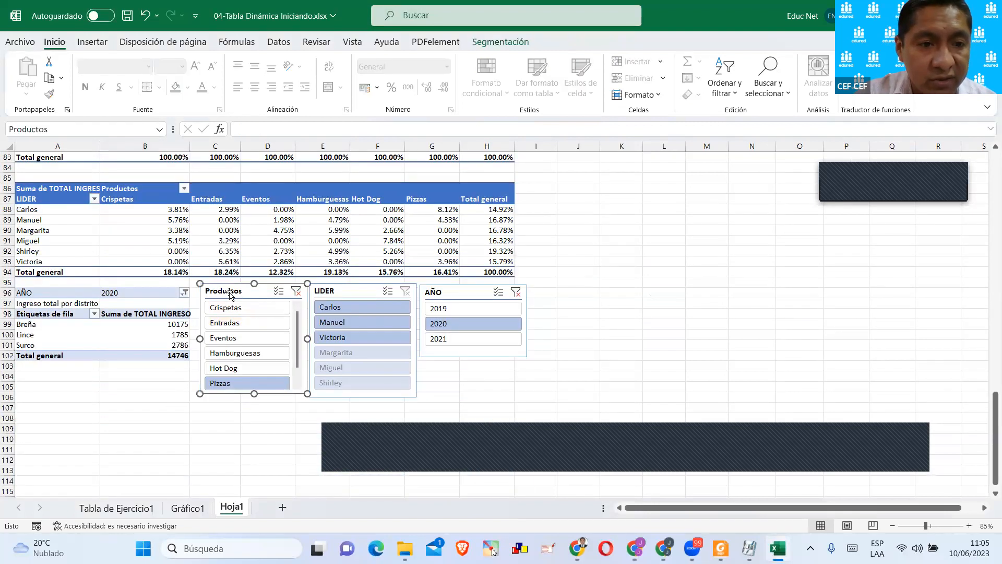
left_click(161, 235)
scroll(160, 229, "up", 20)
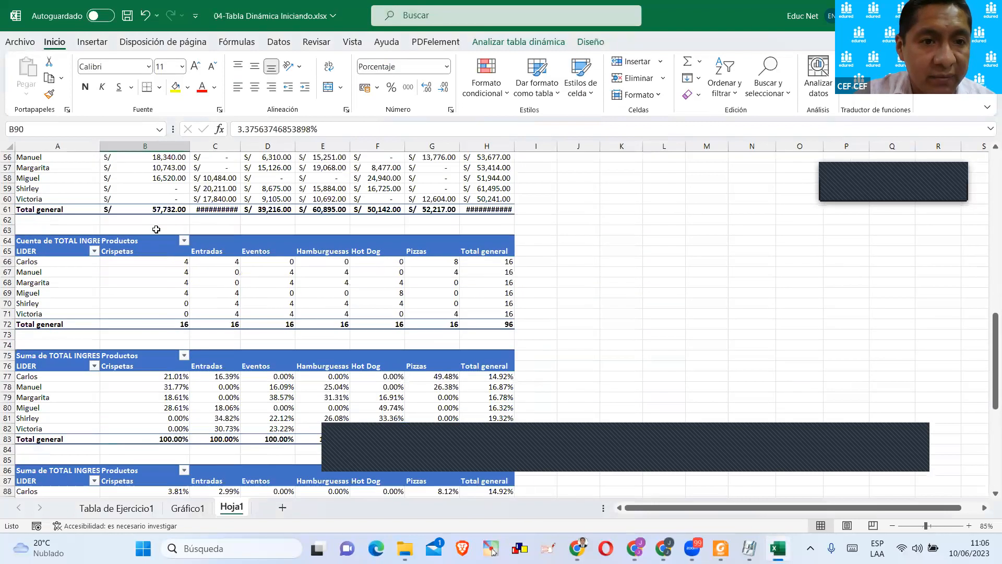
left_click(72, 210)
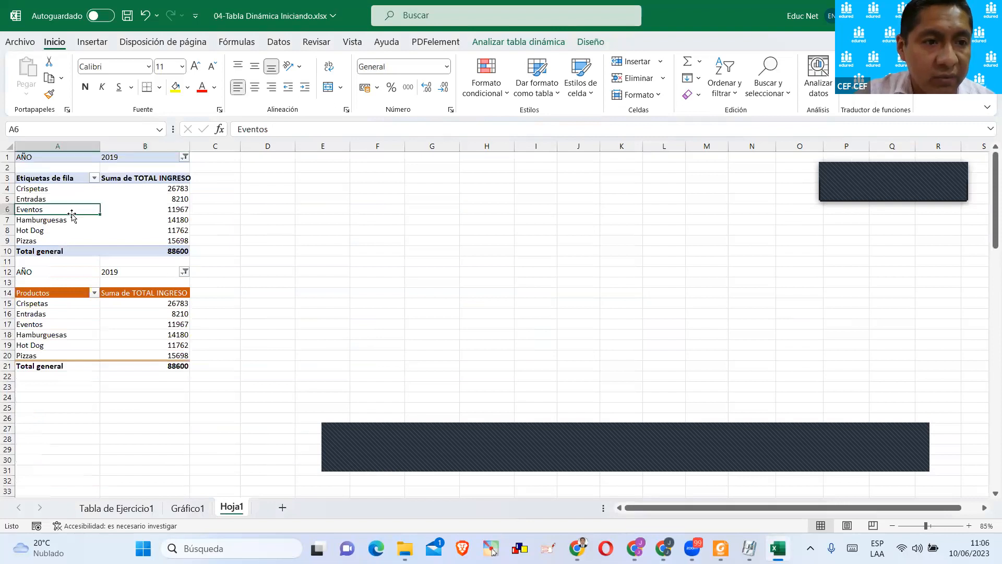
left_click(36, 99)
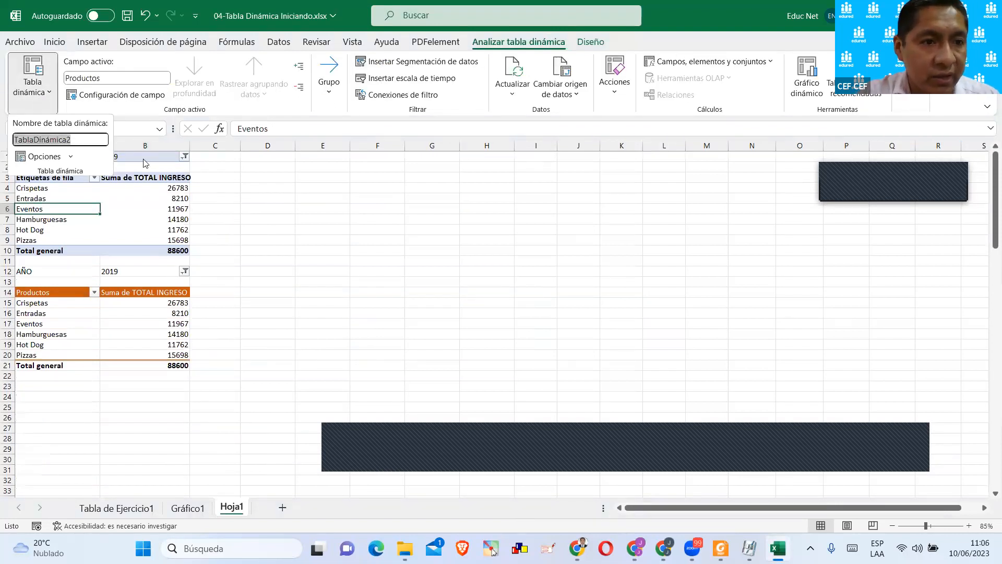
type("Tot")
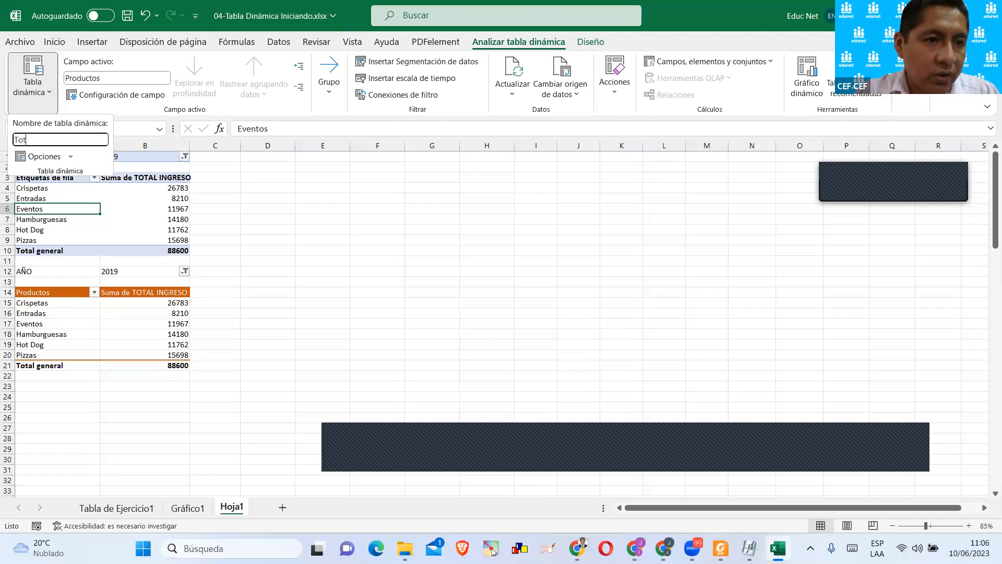
type("alxProducto")
key("Return")
Rename the orange-styled product income pivot table starting at row 14 as TotalxProductoxAÑ.
scroll(92, 219, "down", 3)
left_click(56, 239)
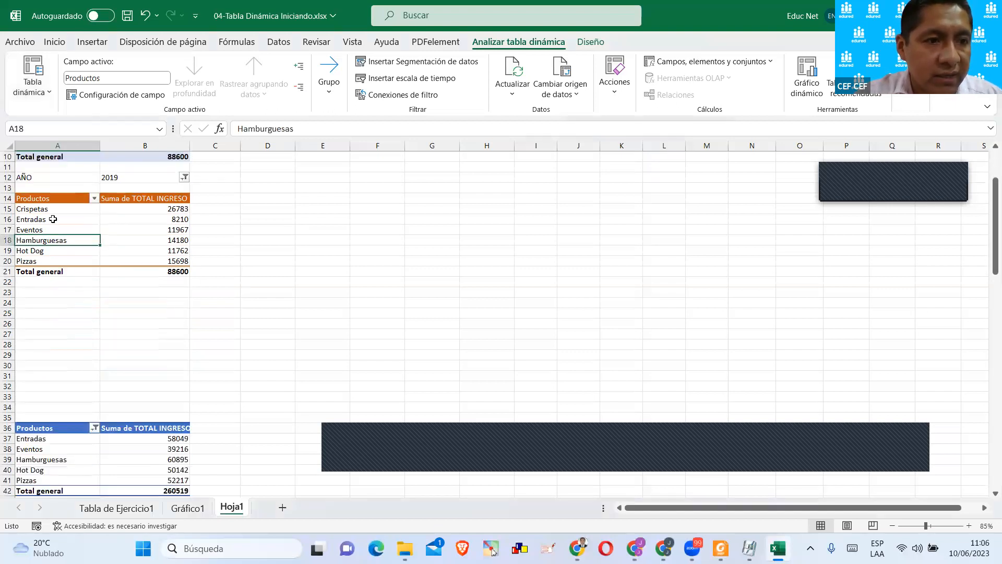
left_click(54, 126)
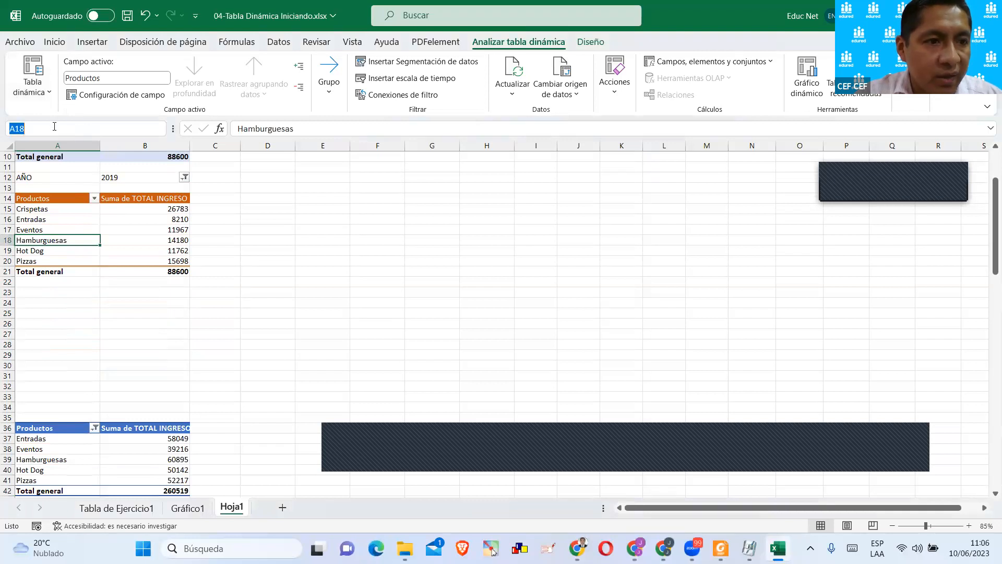
left_click(33, 76)
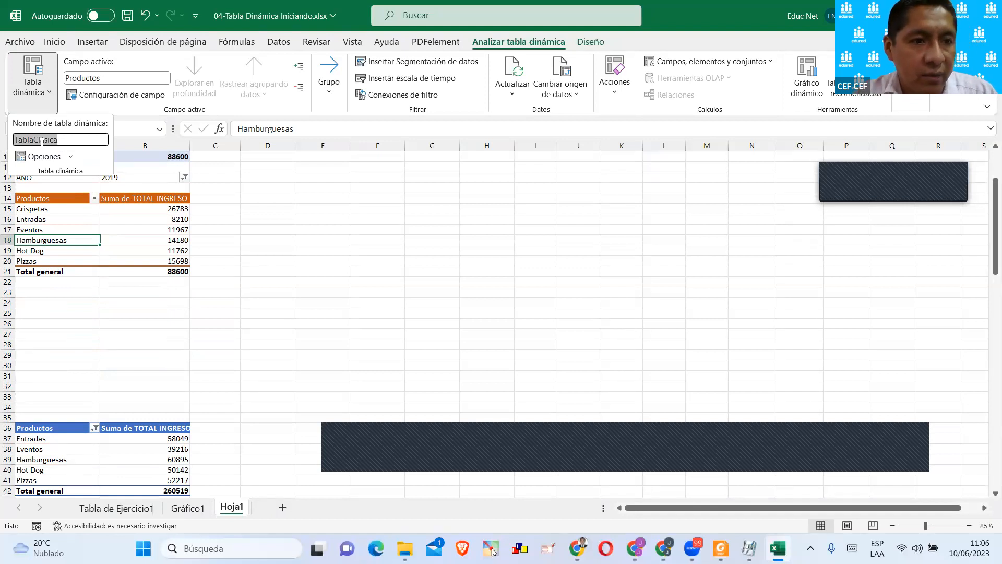
type("ProductoxAño")
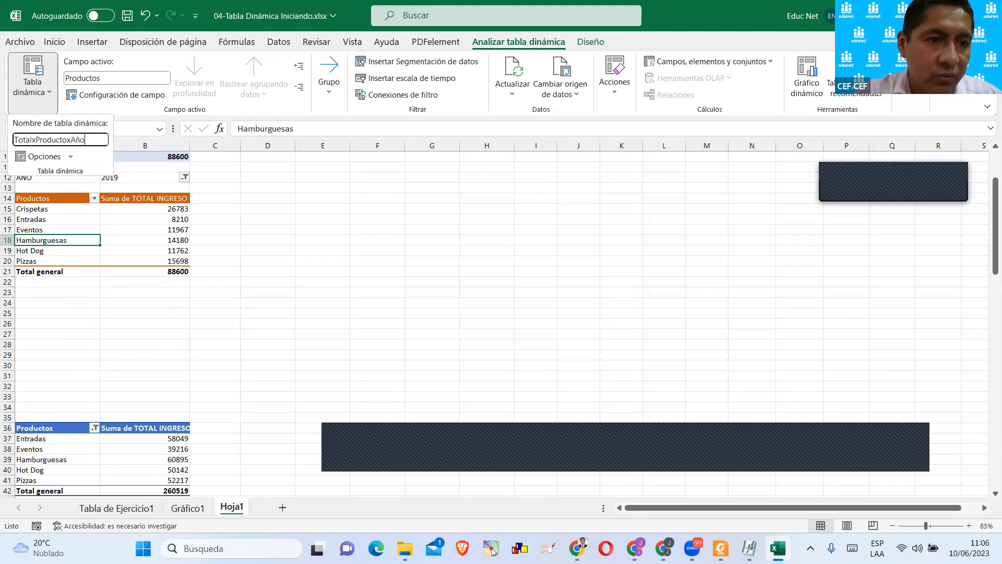
key("Return")
Rename the filtered product income pivot table in rows 36 to 42 as SumaxProd.
left_click(80, 245)
scroll(82, 246, "up", 3)
scroll(86, 210, "down", 9)
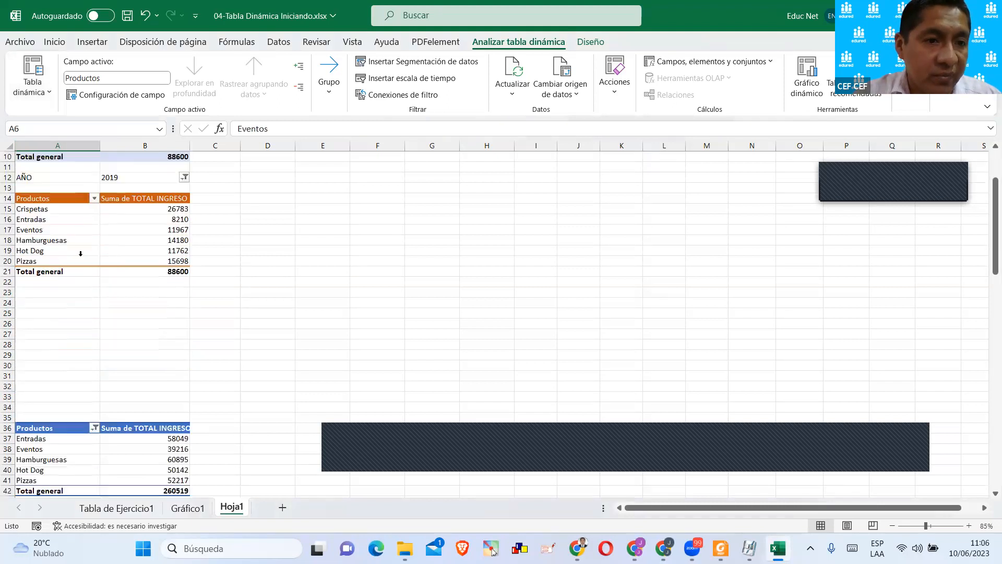
left_click(81, 269)
left_click(143, 264)
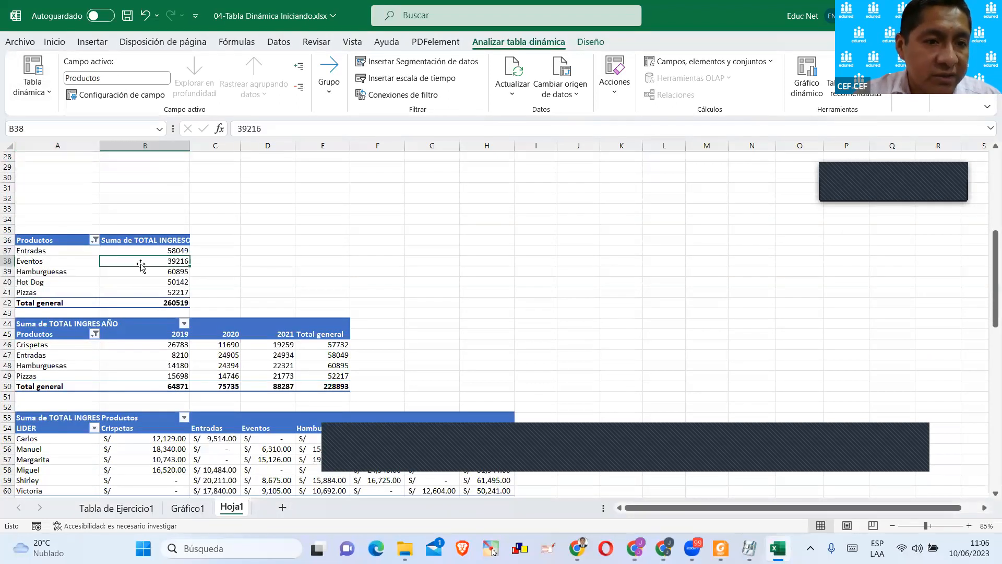
scroll(142, 264, "down", 3)
left_click(71, 192)
scroll(71, 192, "up", 1)
scroll(71, 193, "up", 1)
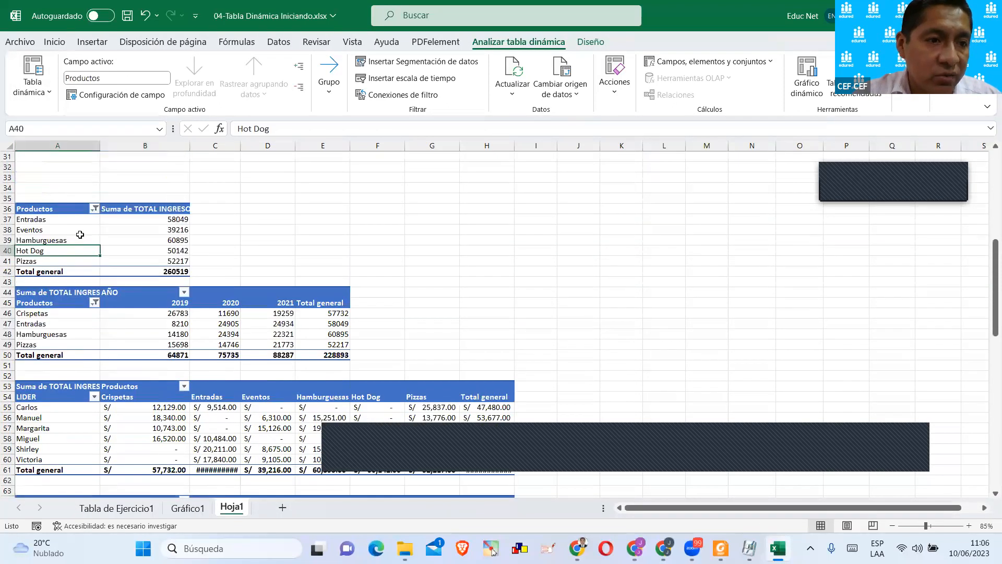
left_click(33, 84)
left_click(65, 143)
type("SumaxProducto")
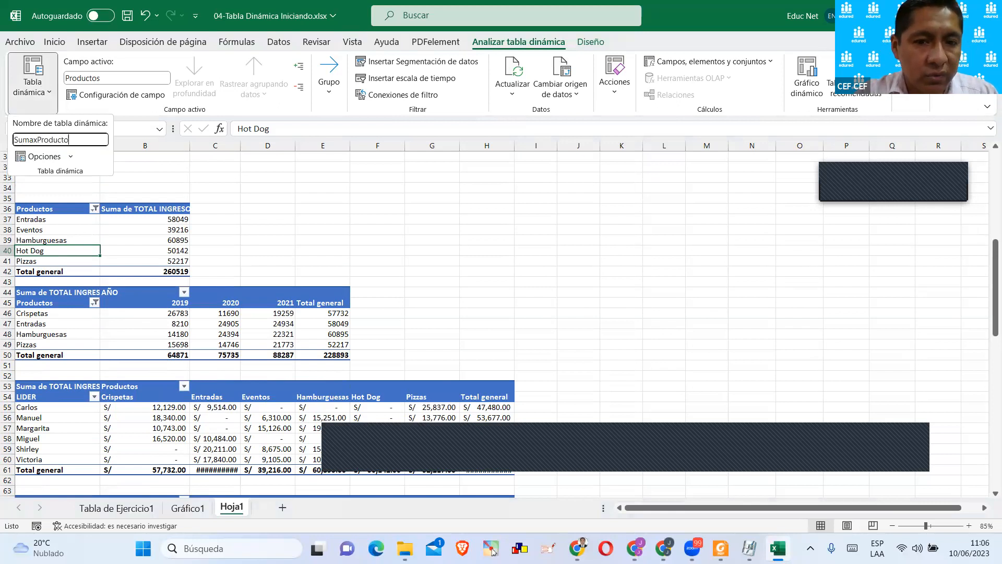
key("Return")
Rename the pivot table of product income by year in rows 44 to 50 as SumaProductosxAño.
scroll(73, 264, "down", 2)
left_click(73, 262)
left_click(32, 77)
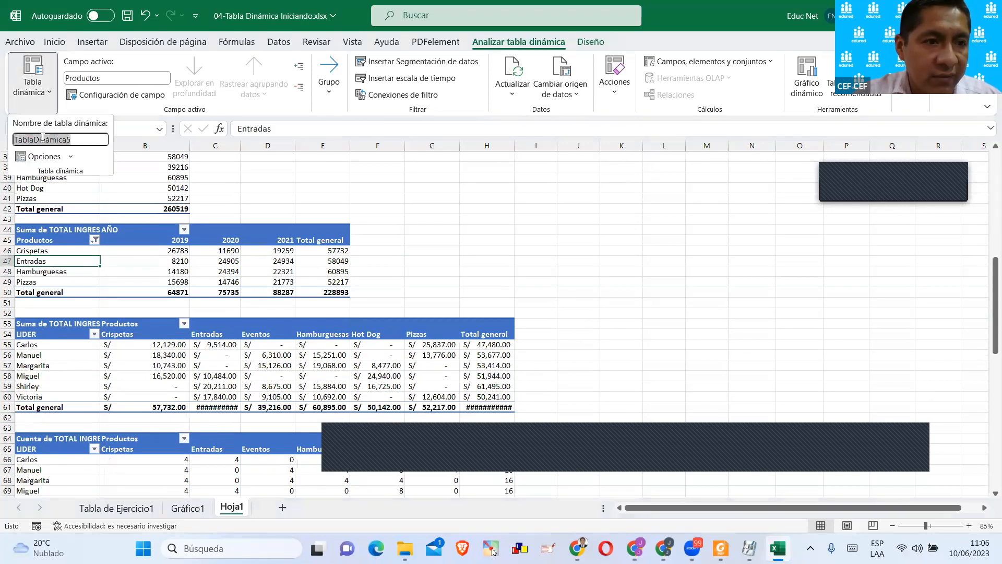
type("SumaProductosXAño")
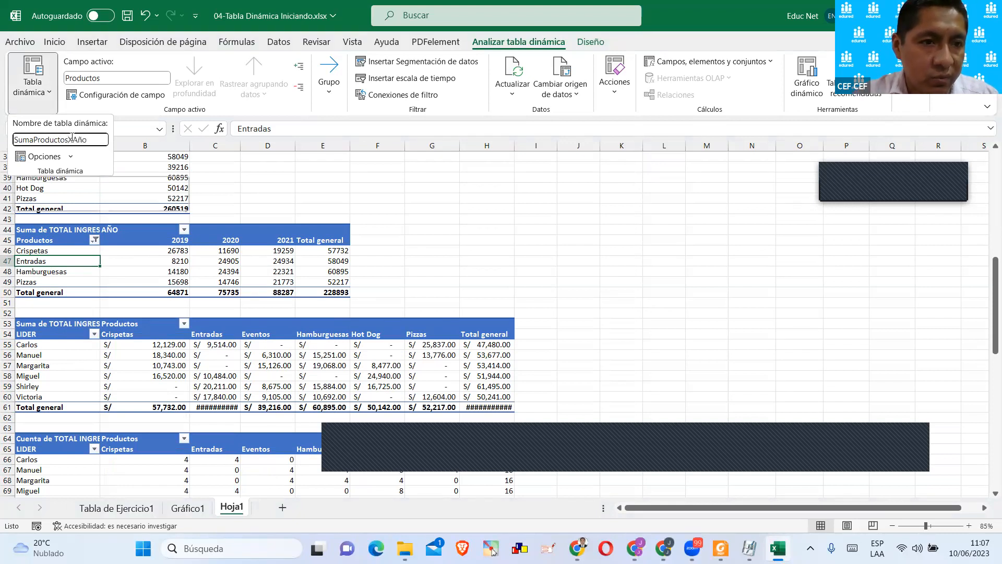
type("x")
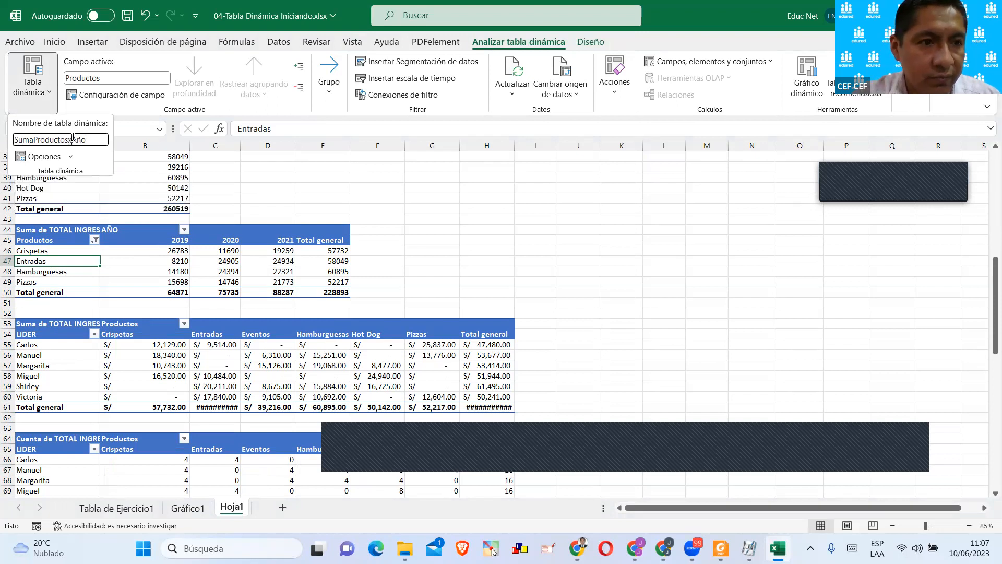
key("Return")
Rename the currency-formatted pivot table of income by LIDER and Productos in rows 53 to 61 as ProductosxLidex.
scroll(286, 280, "down", 2)
left_click(147, 324)
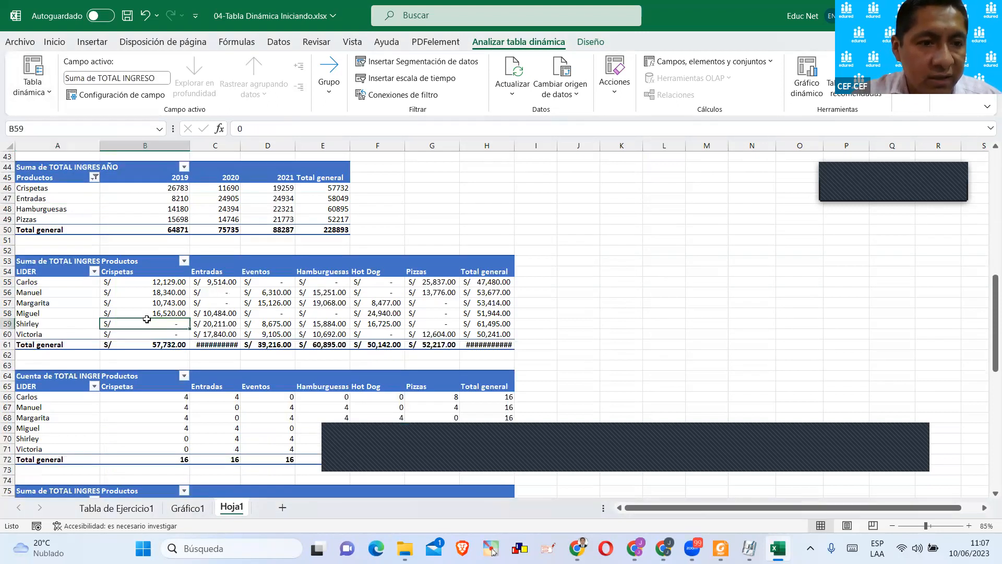
scroll(104, 298, "down", 1)
left_click(54, 264)
left_click(32, 79)
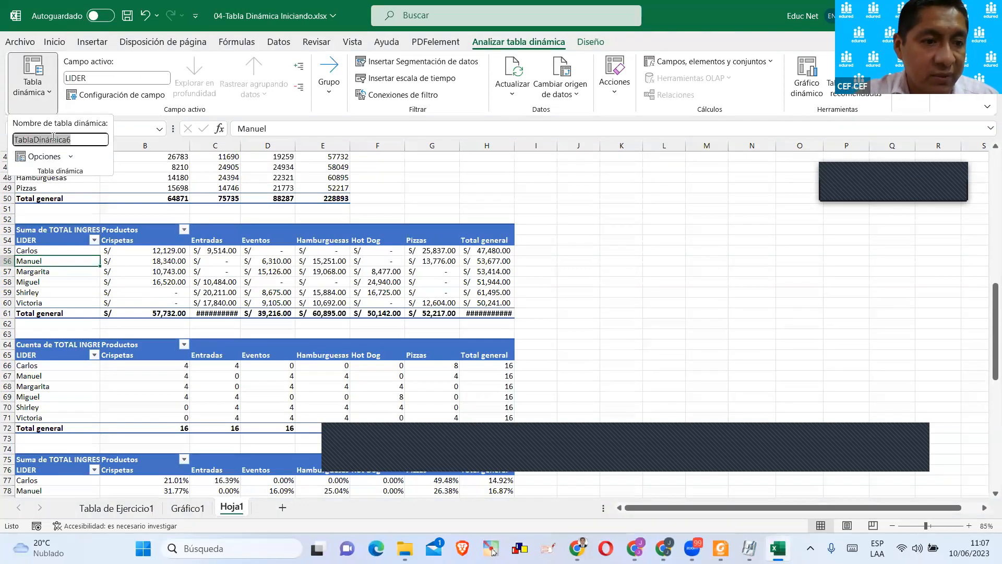
type("Lidex")
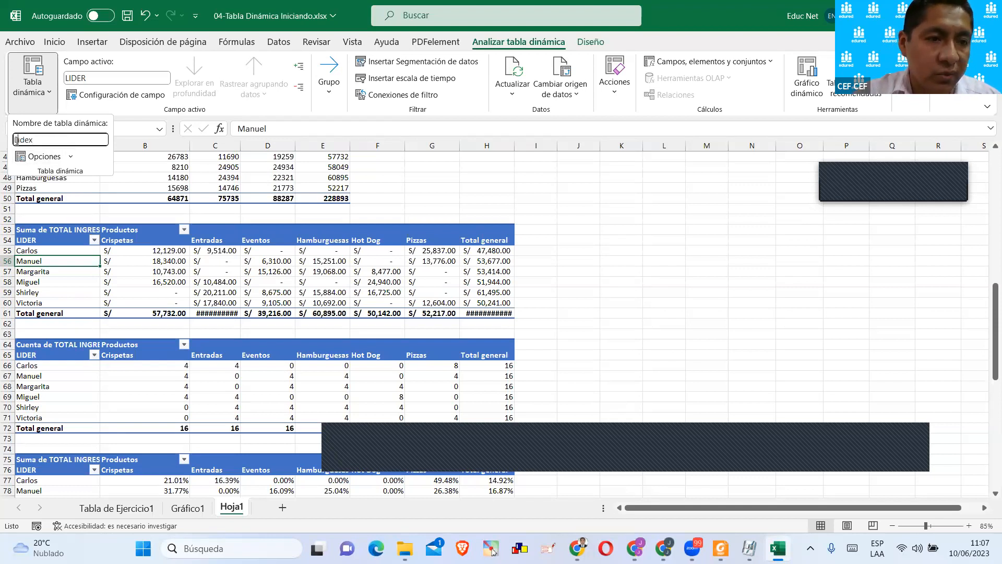
type("Pordu")
key("BackSpace")
key("BackSpace")
key("BackSpace")
key("BackSpace")
type("roductosx")
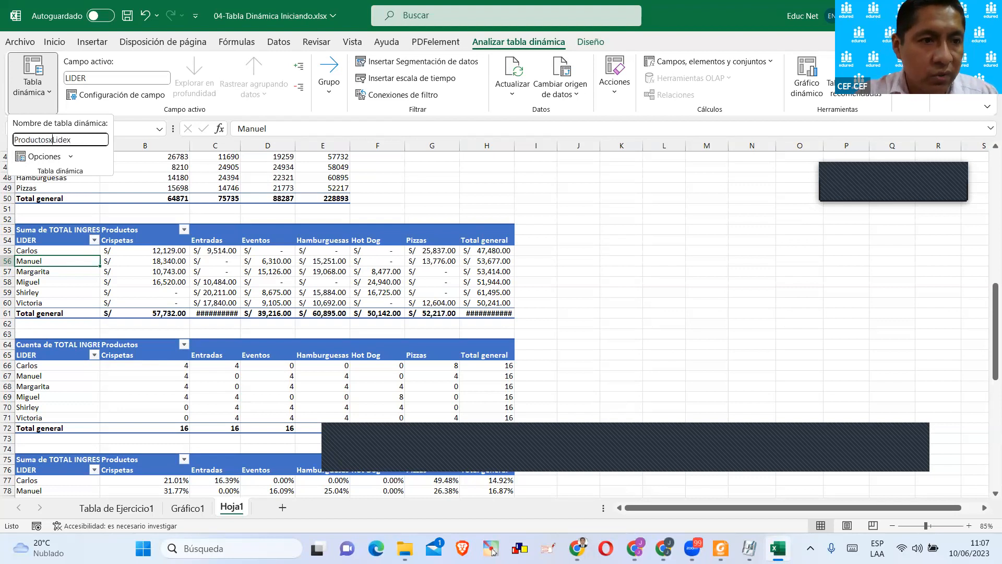
key("Return")
Rename the pivot table counting income by LIDER and Productos in rows 64 to 72 as ConteoProductosxLider.
scroll(82, 295, "down", 3)
left_click(83, 296)
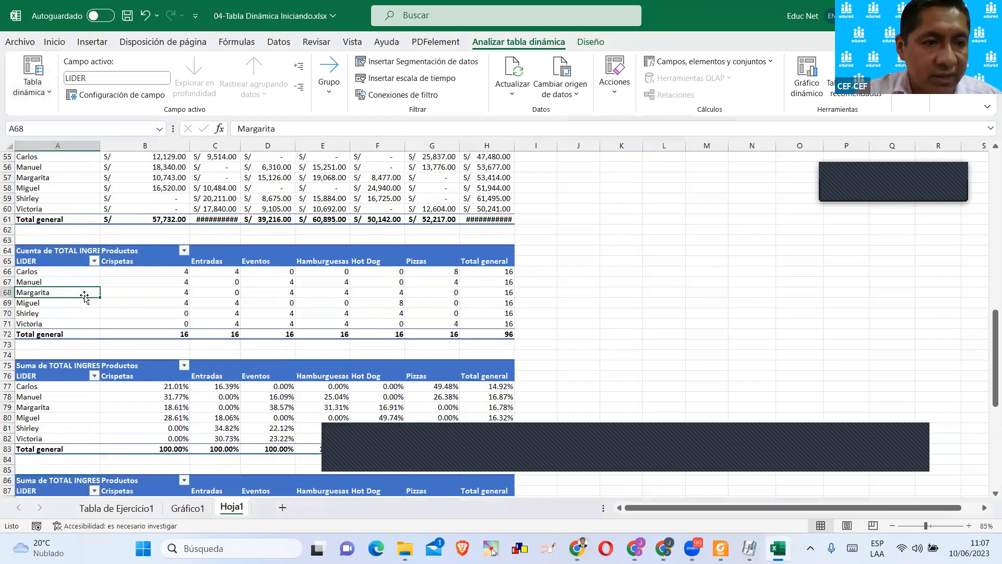
scroll(83, 296, "down", 1)
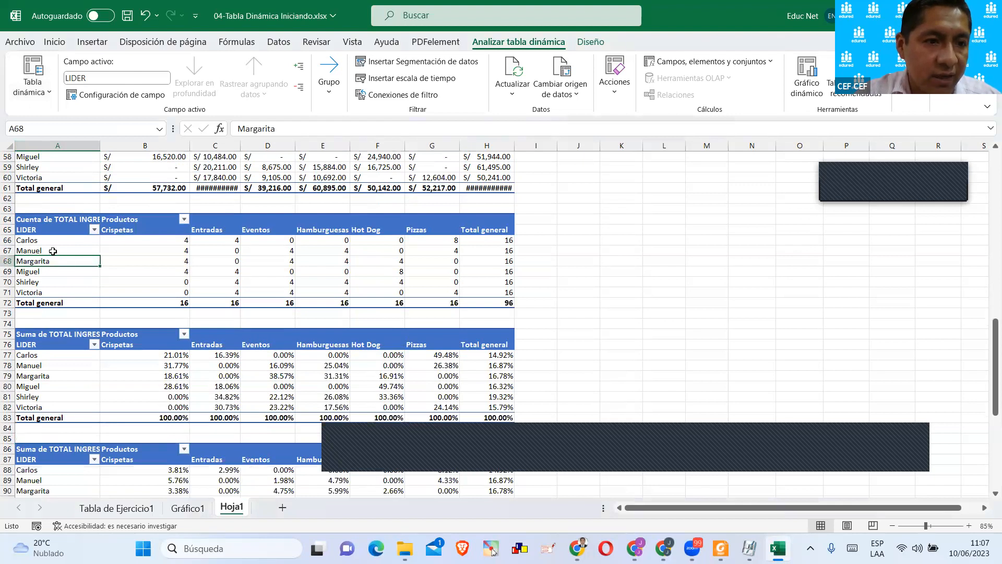
scroll(99, 265, "up", 3)
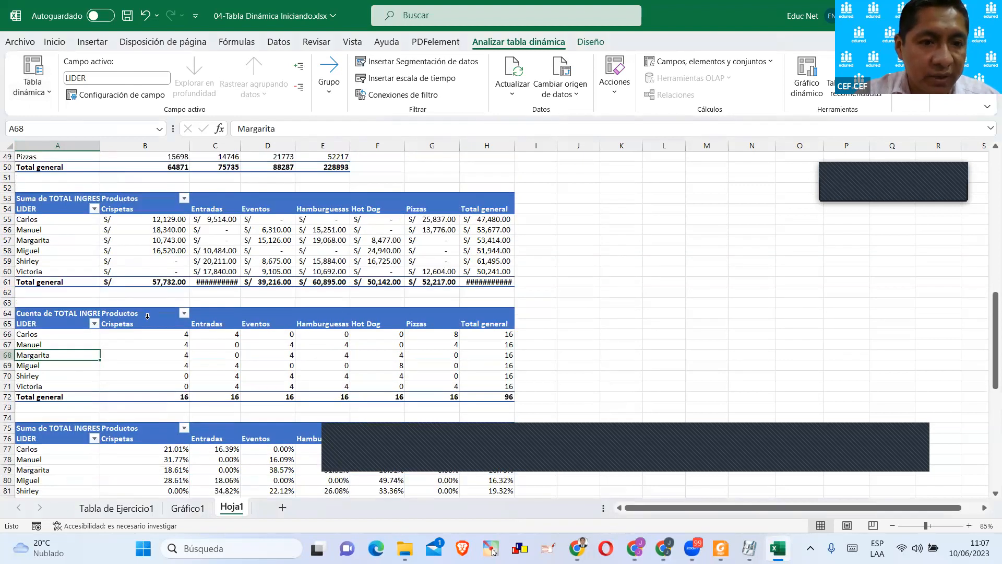
scroll(148, 315, "down", 1)
left_click(32, 78)
left_click(46, 138)
type("ConteoProduc")
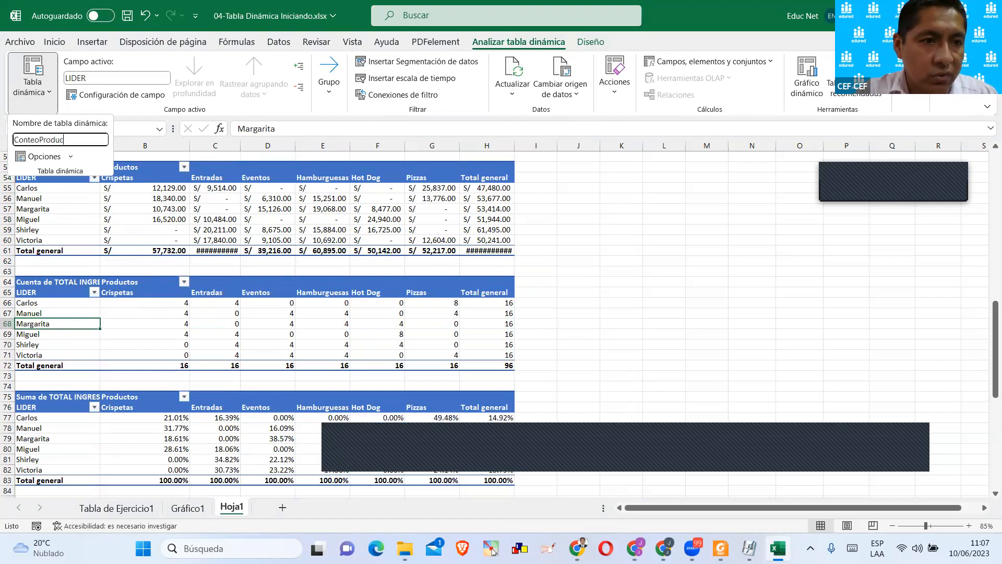
type("tosxLider")
key("Return")
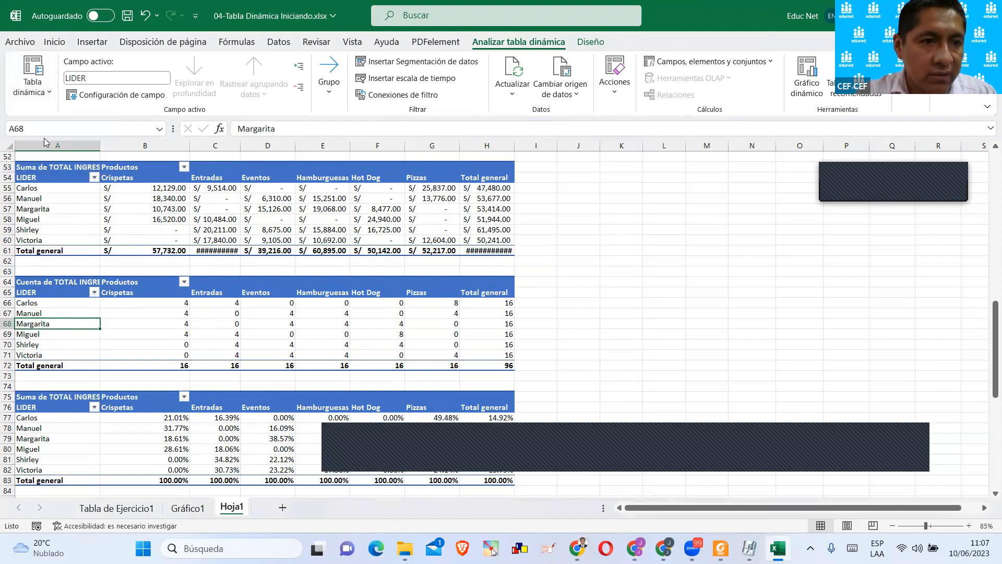
Rename the percentage pivot table of income by LIDER and Productos in rows 75 to 83 as ProductosxLider%.
scroll(71, 229, "down", 3)
left_click(56, 334)
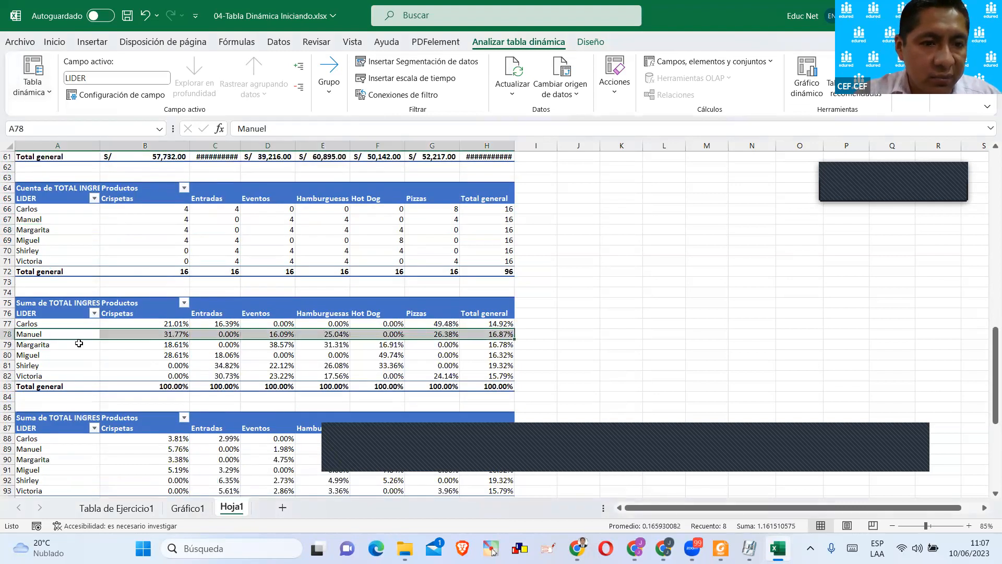
scroll(79, 343, "down", 4)
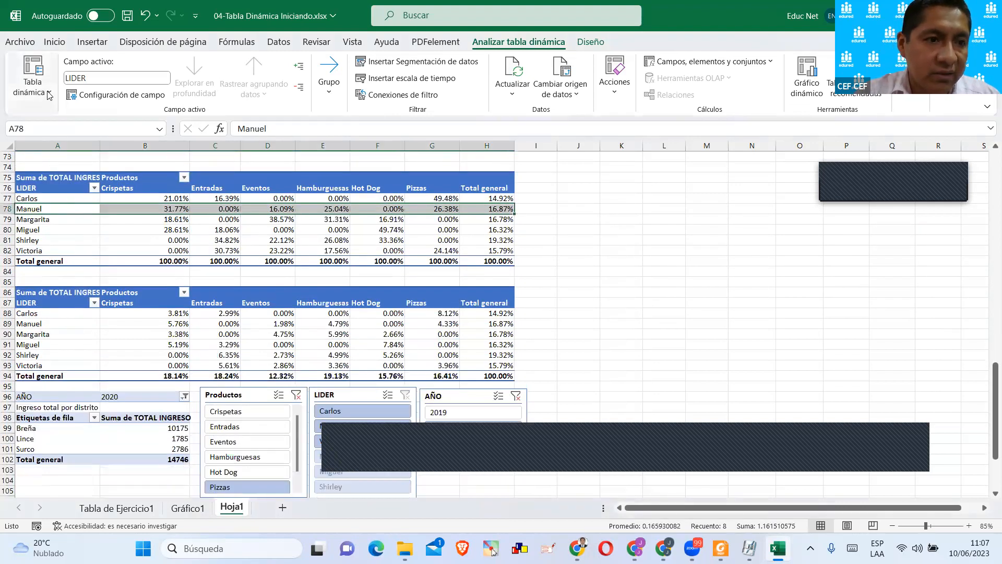
left_click(49, 94)
left_click(52, 139)
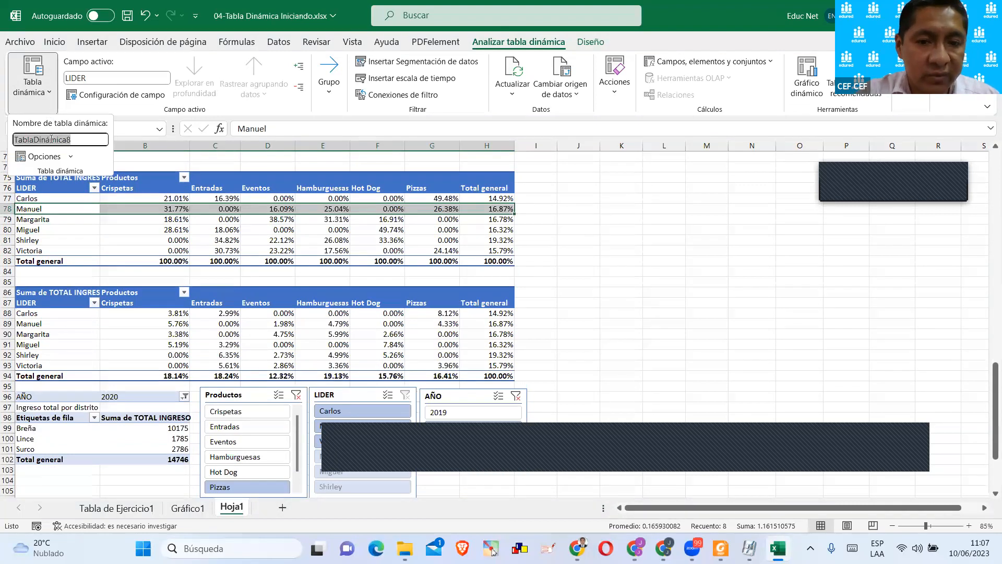
type("ProductosxLider")
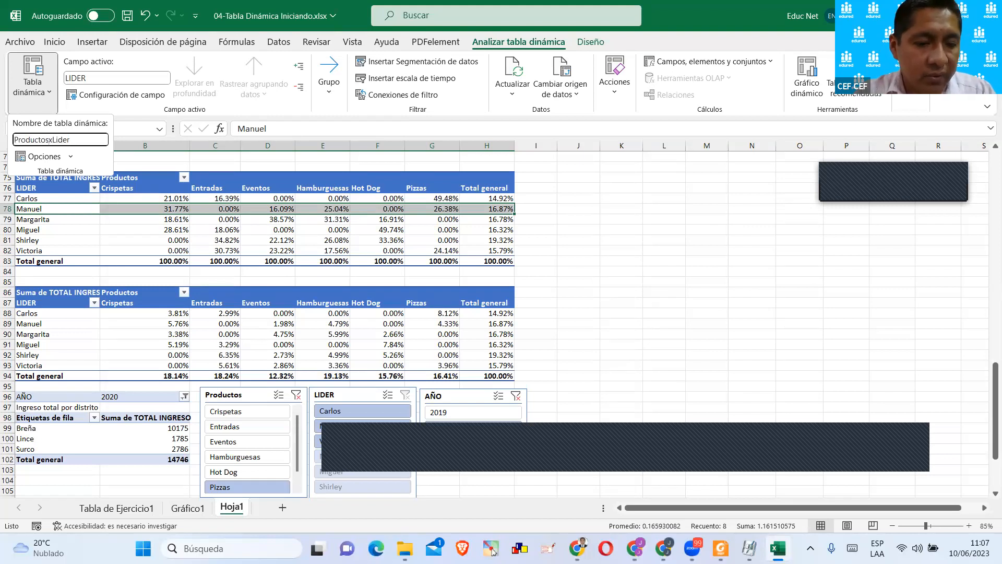
key("Return")
Rename the percentage pivot table of income by LIDER and Productos in rows 86 to 94 as ProductosxLiderColumna.
scroll(138, 331, "down", 1)
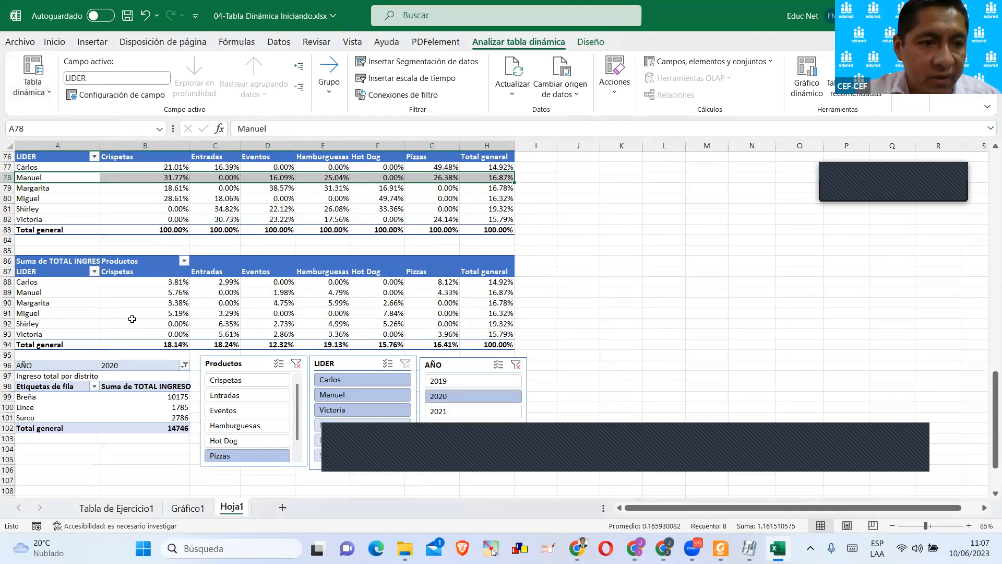
left_click(132, 320)
scroll(132, 321, "down", 1)
scroll(132, 321, "down", 1)
scroll(131, 317, "up", 1)
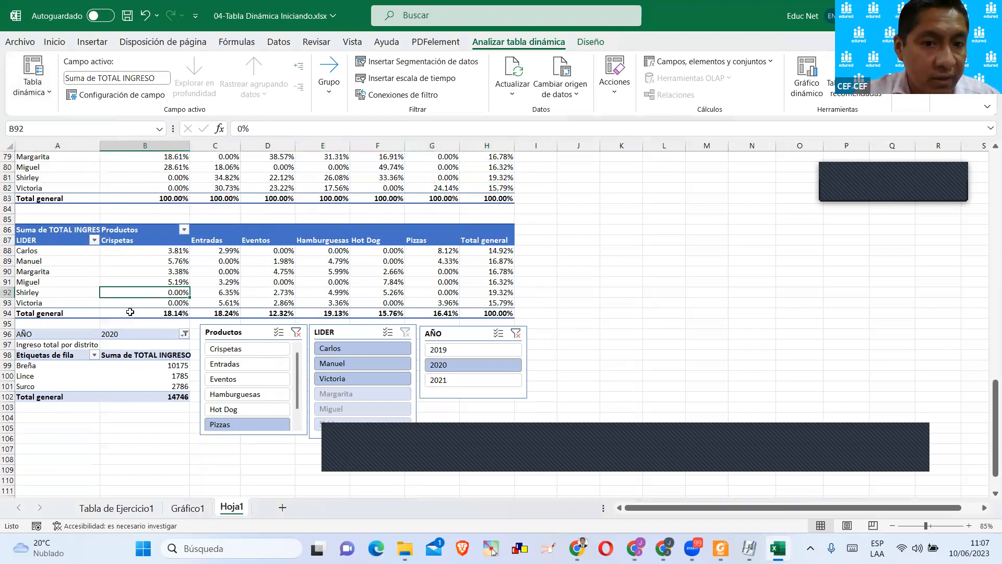
scroll(130, 311, "up", 1)
left_click(33, 77)
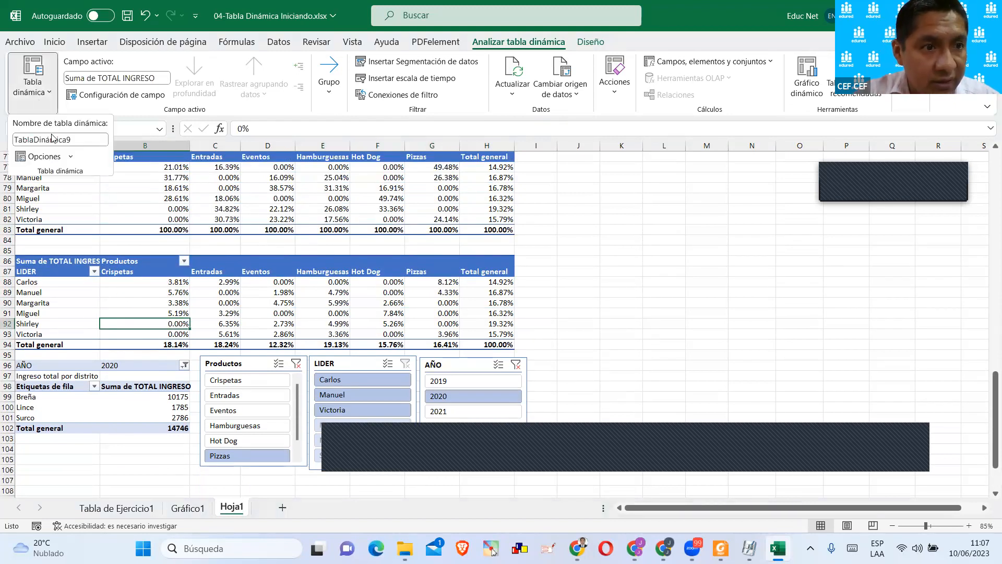
double_click(55, 139)
type("ProductosxLiderColumn")
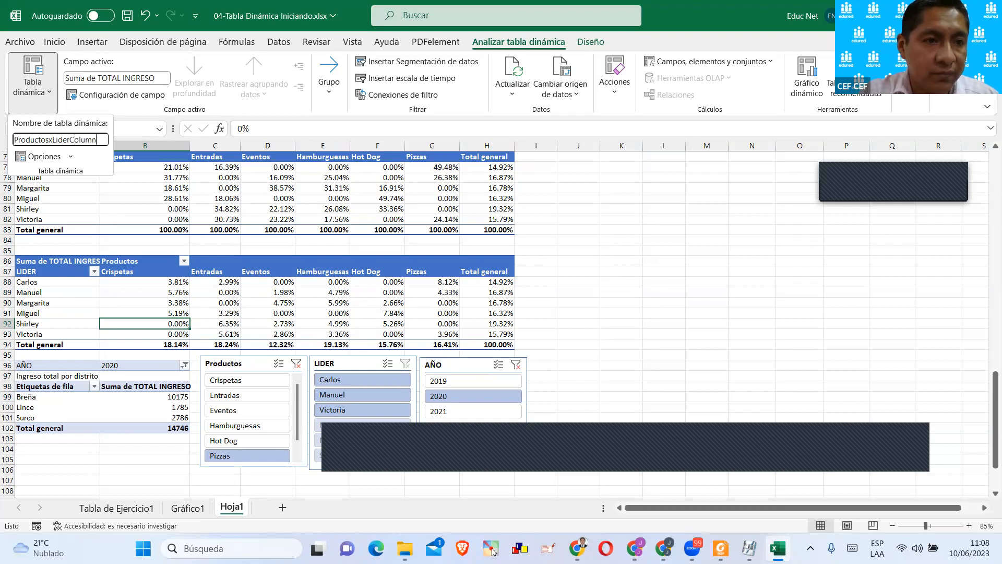
key("Return")
Rename the district income pivot table starting at row 96 as TotalxDistrito.
scroll(127, 292, "down", 3)
left_click(127, 292)
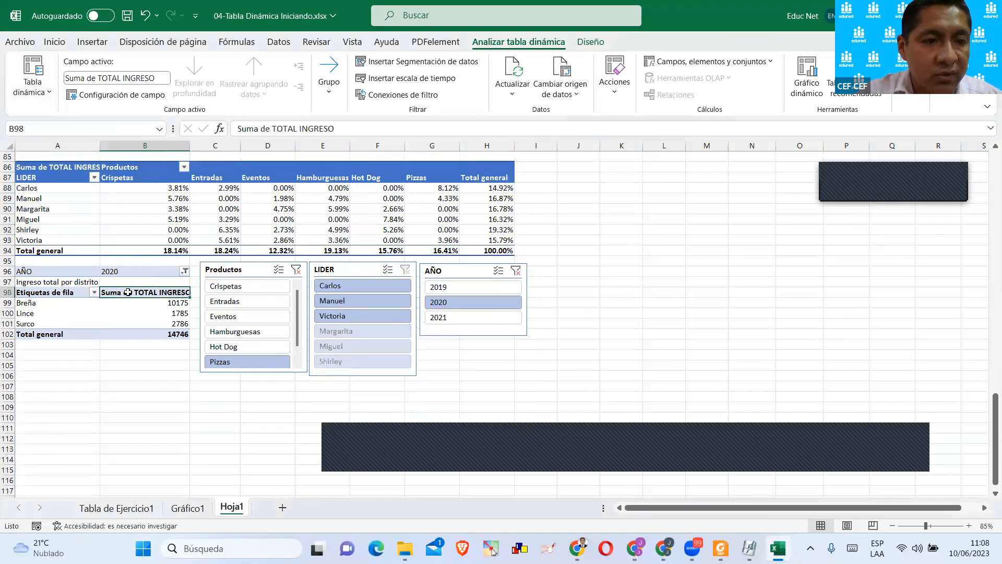
scroll(128, 292, "down", 2)
left_click(133, 250)
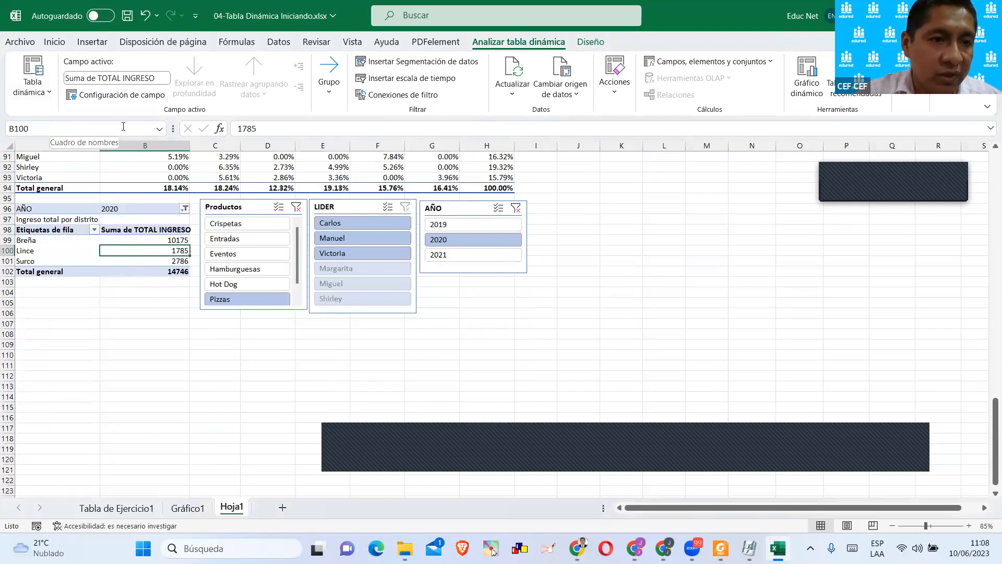
left_click(32, 83)
left_click(56, 140)
type("T")
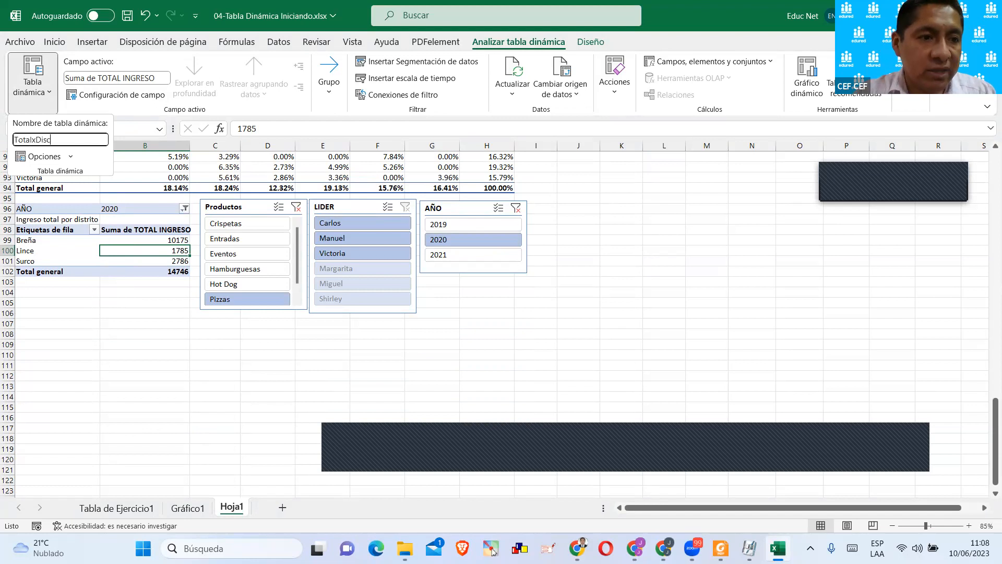
type("otalxDistrito")
key("Return")
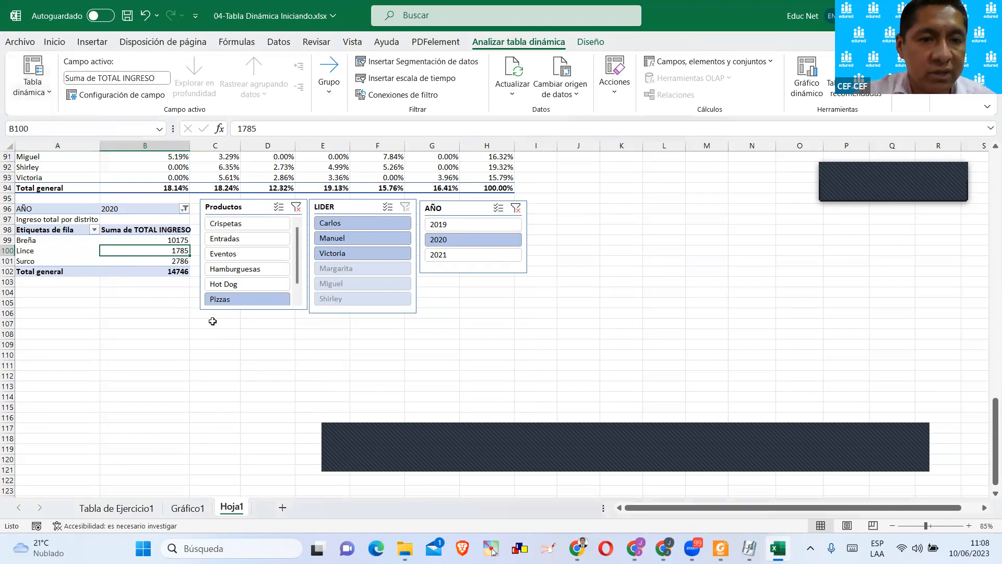
Move the Productos slicer to the far side of the AÑO slicer, away from the district pivot table.
left_click_drag(258, 207, 628, 208)
left_click(232, 239)
Check the name assigned to the percentage pivot table in rows 86 to 94.
scroll(232, 239, "up", 3)
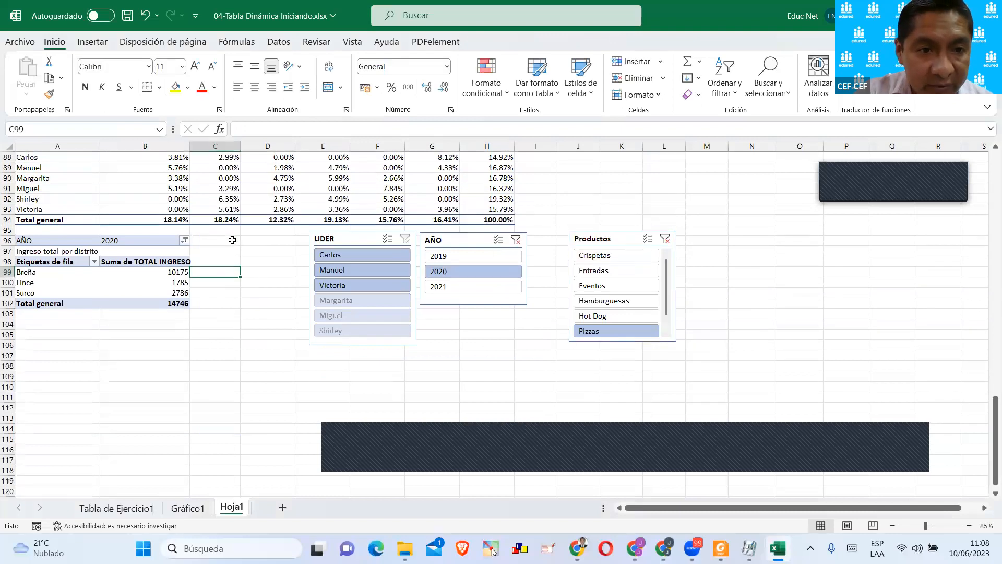
left_click(113, 251)
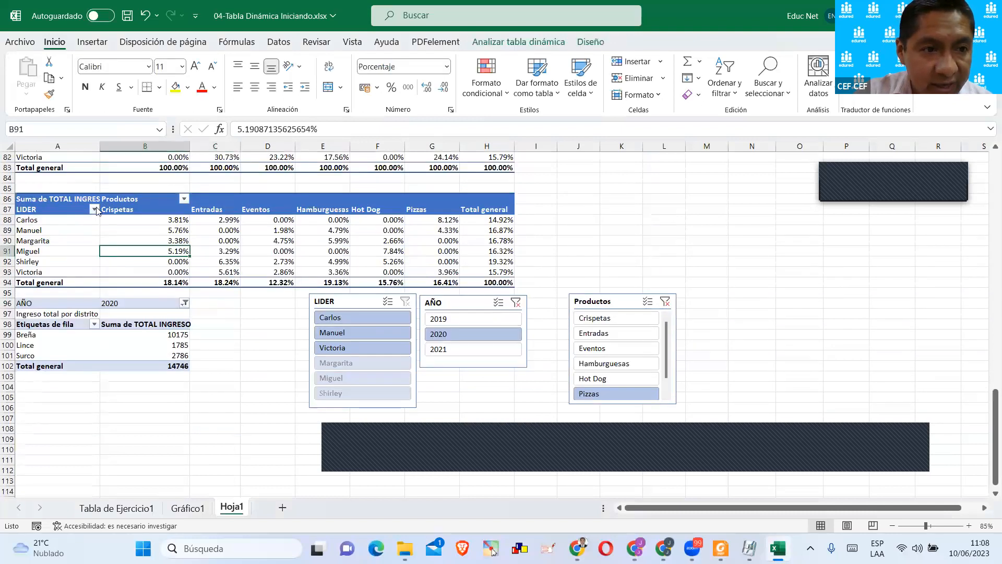
left_click(543, 46)
left_click(32, 78)
left_click(73, 140)
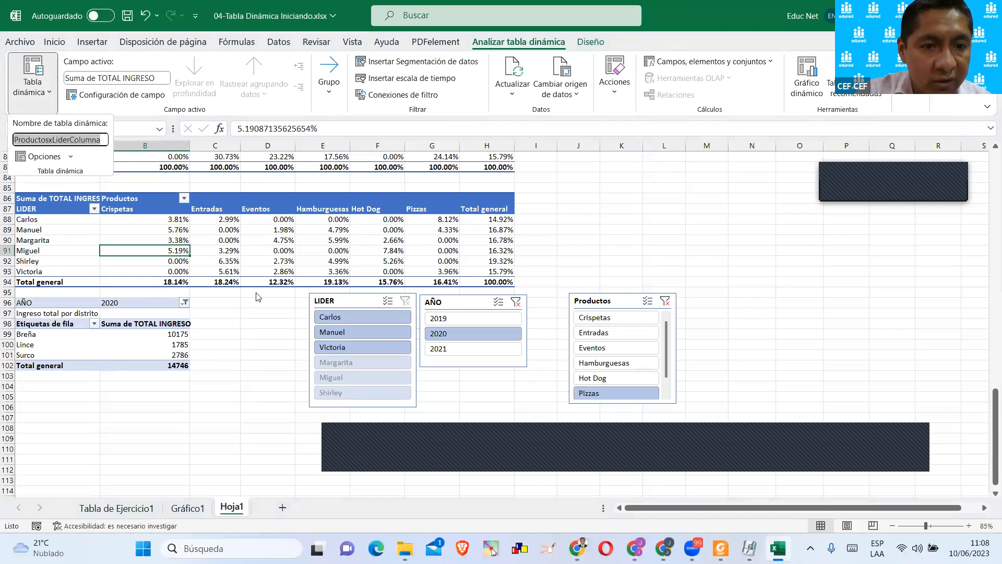
Connect the LIDER slicer to all nine pivot tables on Hoja1 through its report connections.
left_click(350, 301)
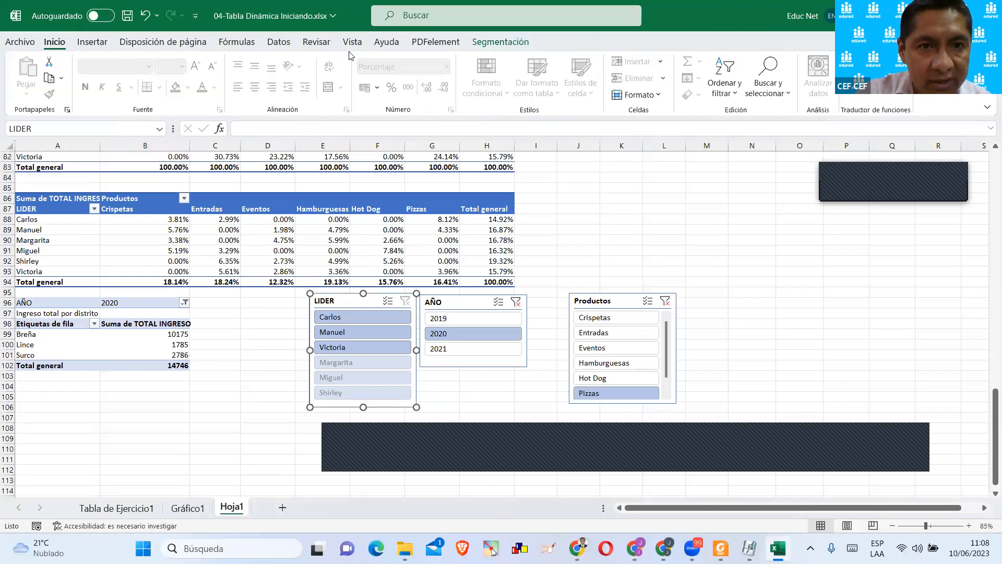
left_click(459, 43)
left_click(500, 41)
left_click(208, 78)
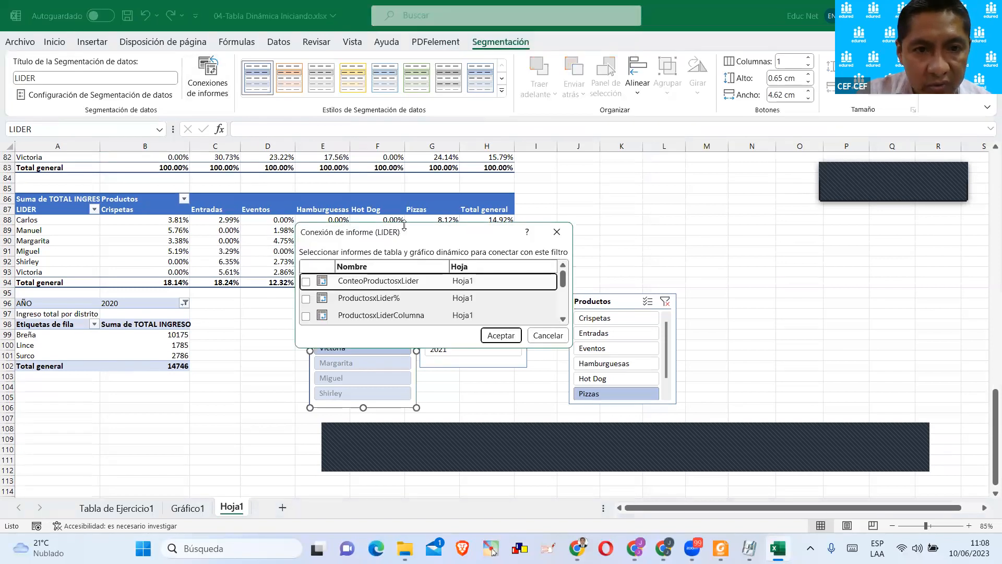
left_click_drag(404, 226, 403, 8)
left_click(305, 202)
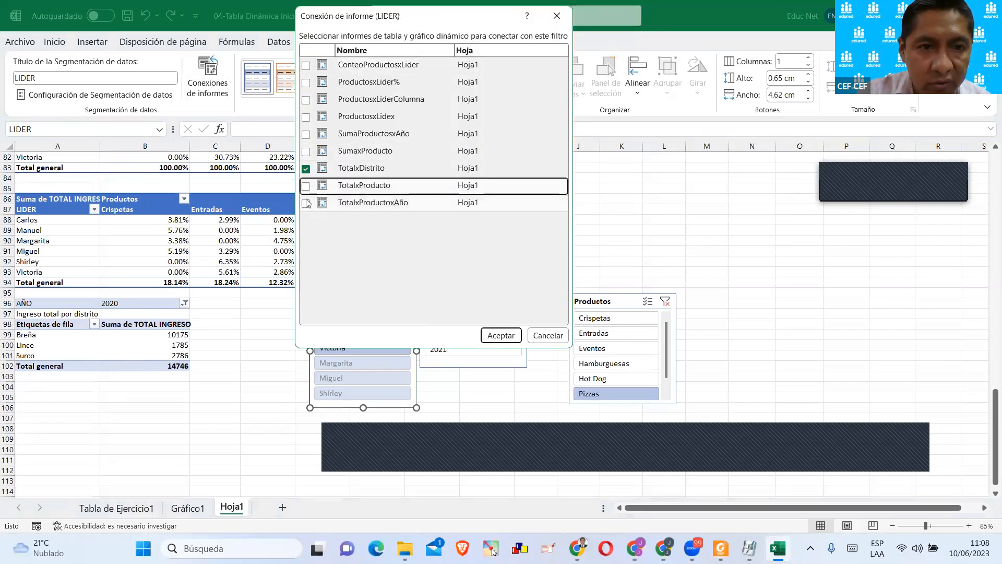
left_click(306, 151)
left_click(305, 134)
left_click(306, 116)
left_click(306, 99)
left_click(306, 82)
left_click(306, 65)
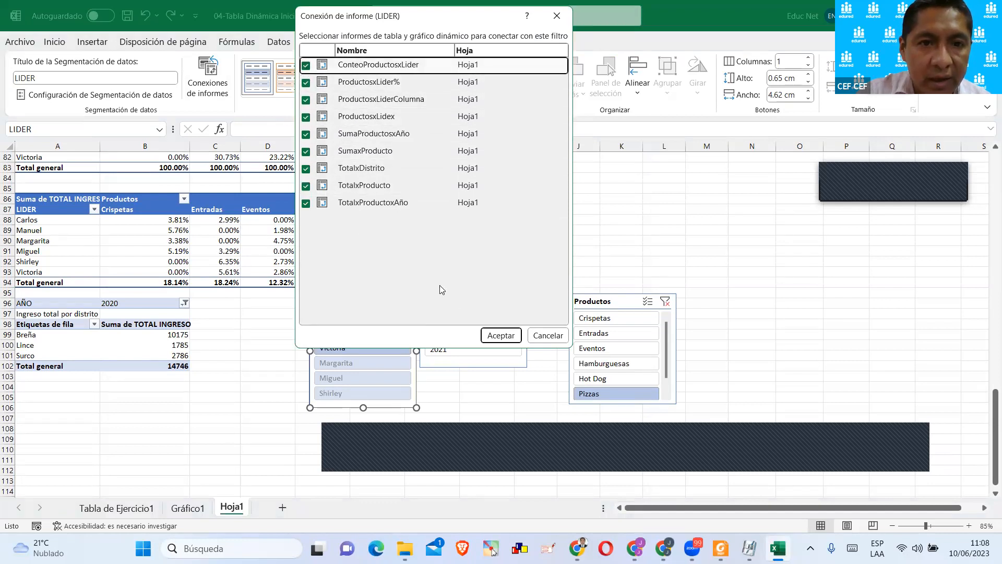
left_click(495, 335)
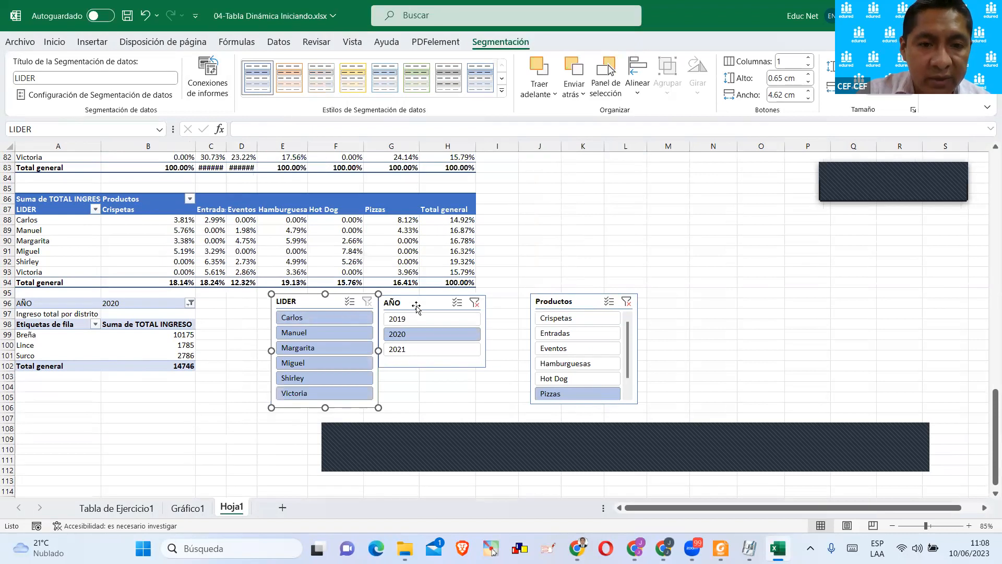
Connect the AÑO slicer to all nine pivot tables on Hoja1 through its report connections.
left_click_drag(416, 308, 423, 307)
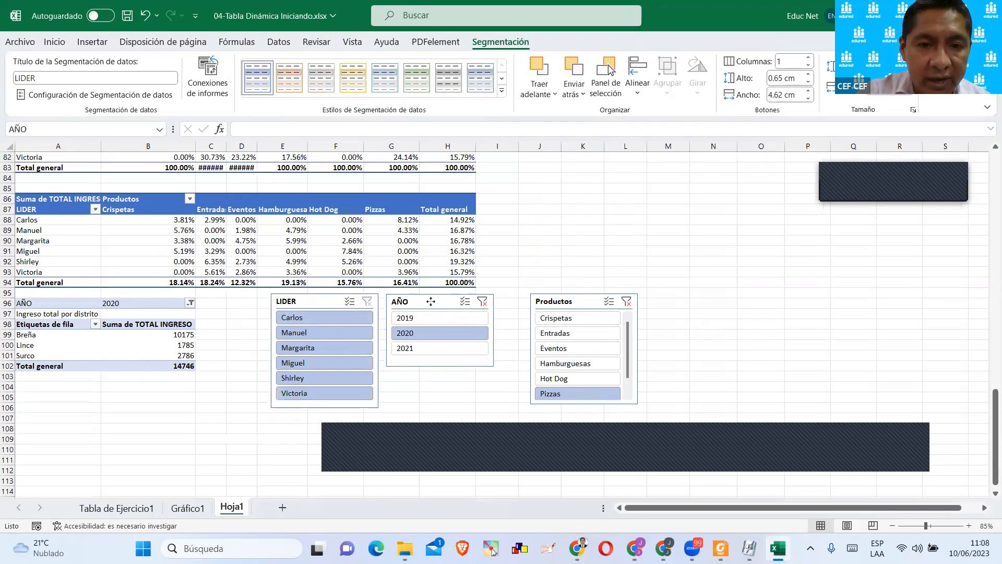
left_click(221, 86)
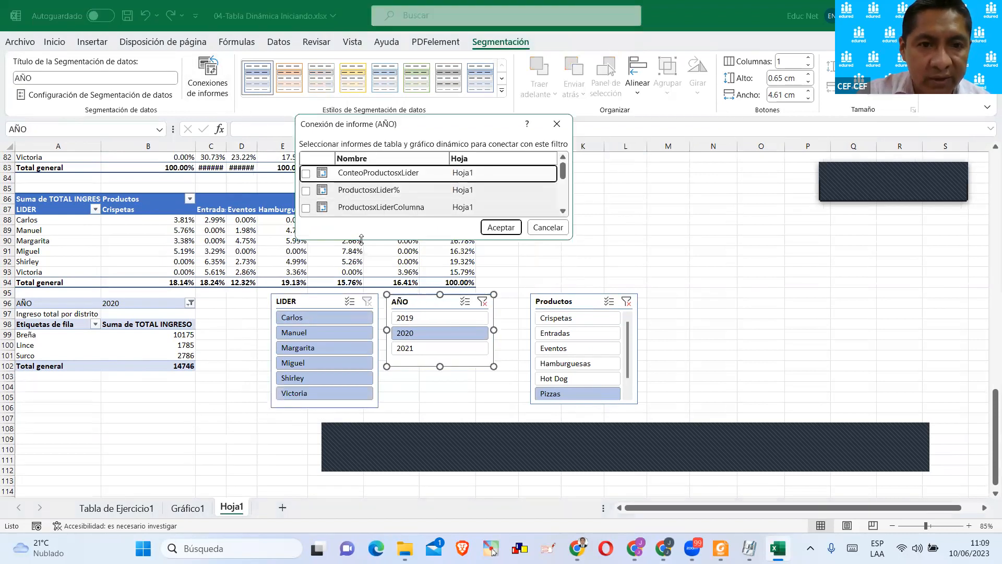
left_click_drag(361, 240, 361, 391)
left_click(306, 172)
left_click(305, 190)
left_click(306, 208)
left_click(305, 224)
left_click(306, 241)
left_click(306, 259)
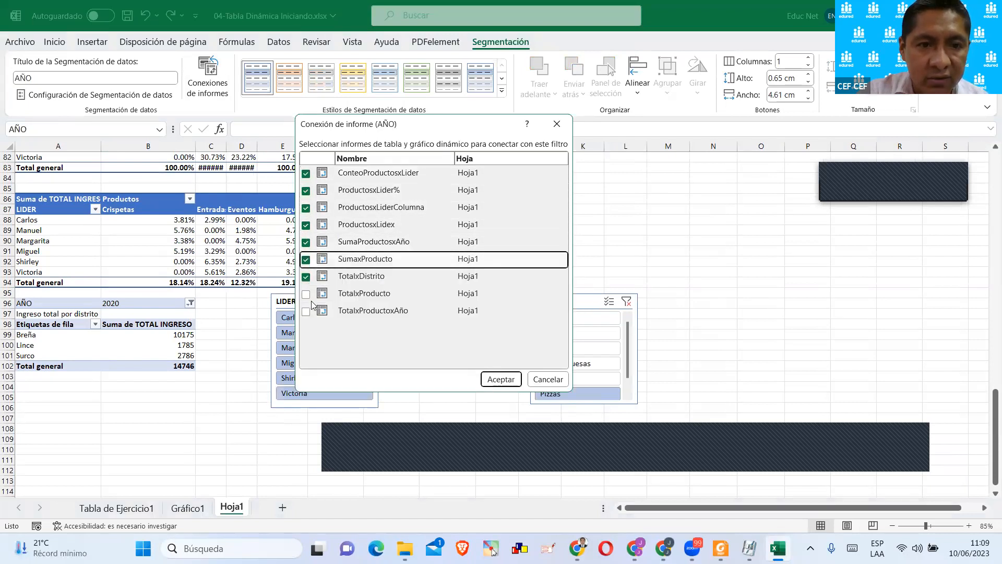
left_click(306, 293)
left_click(306, 310)
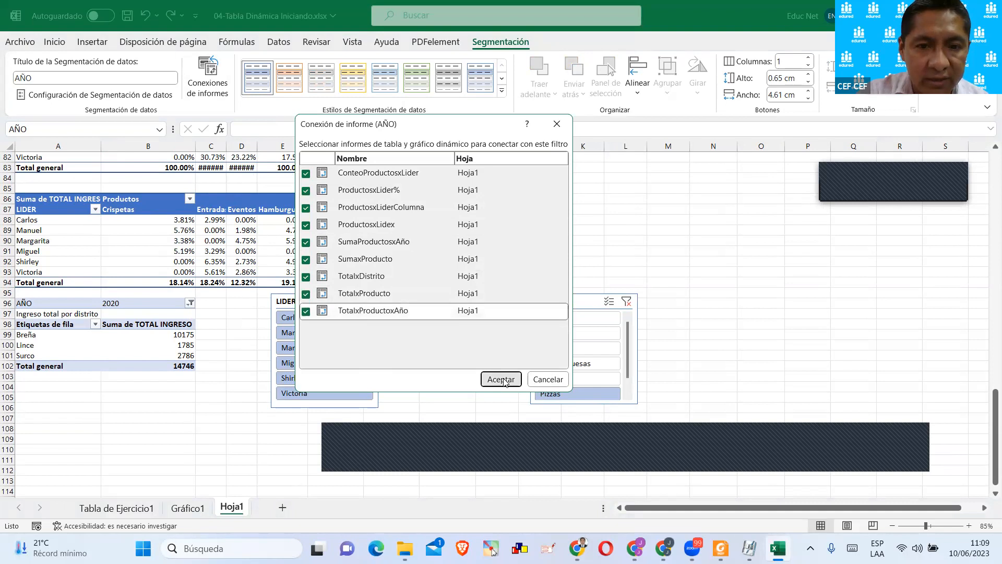
left_click(501, 379)
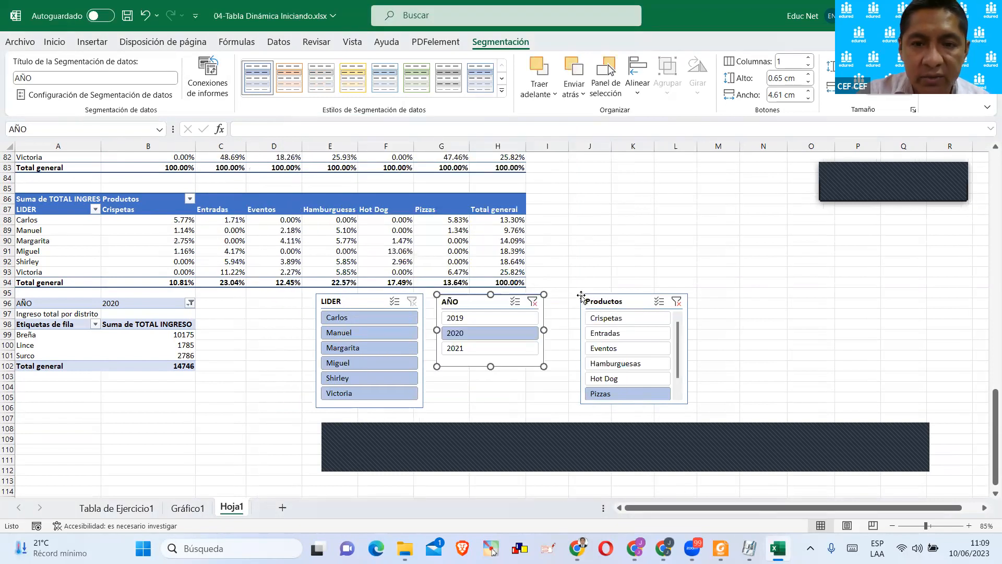
Shift the Productos slicer slightly closer to the AÑO slicer and connect it to all nine pivot tables on Hoja1.
left_click_drag(584, 297, 570, 273)
left_click(208, 79)
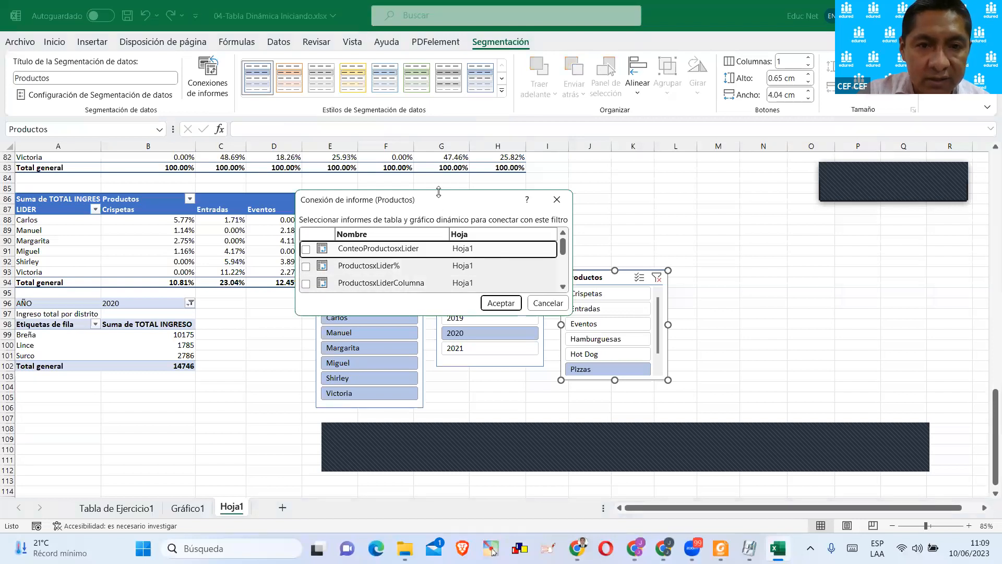
left_click_drag(438, 192, 439, 55)
left_click(305, 111)
left_click(305, 129)
left_click(305, 146)
left_click(305, 181)
left_click(306, 163)
left_click(306, 198)
left_click(306, 232)
left_click(306, 249)
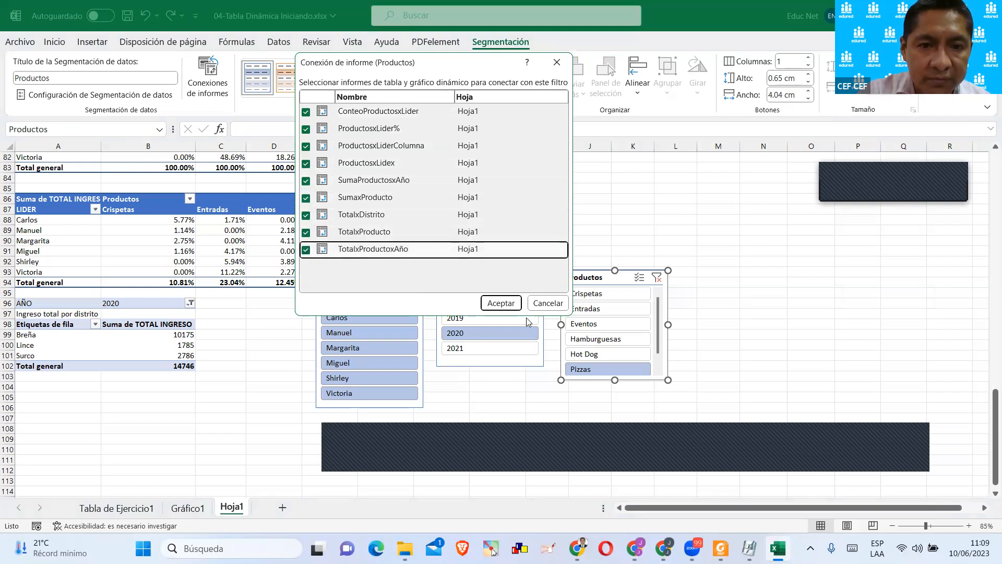
left_click(515, 305)
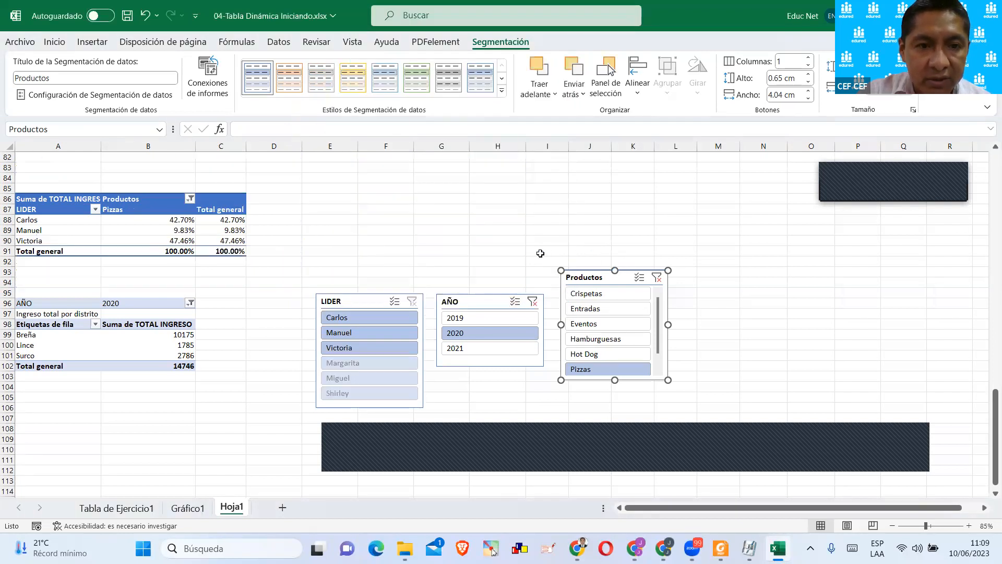
Examine how the connected slicers filter the other pivot tables higher up on Hoja1.
left_click(384, 258)
scroll(415, 276, "up", 4)
scroll(415, 276, "up", 20)
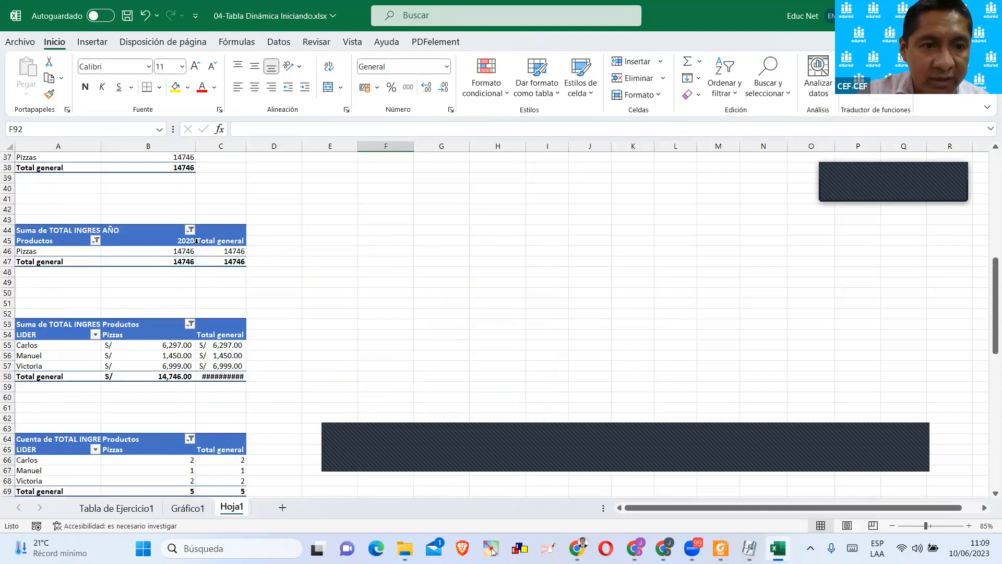
scroll(195, 193, "down", 20)
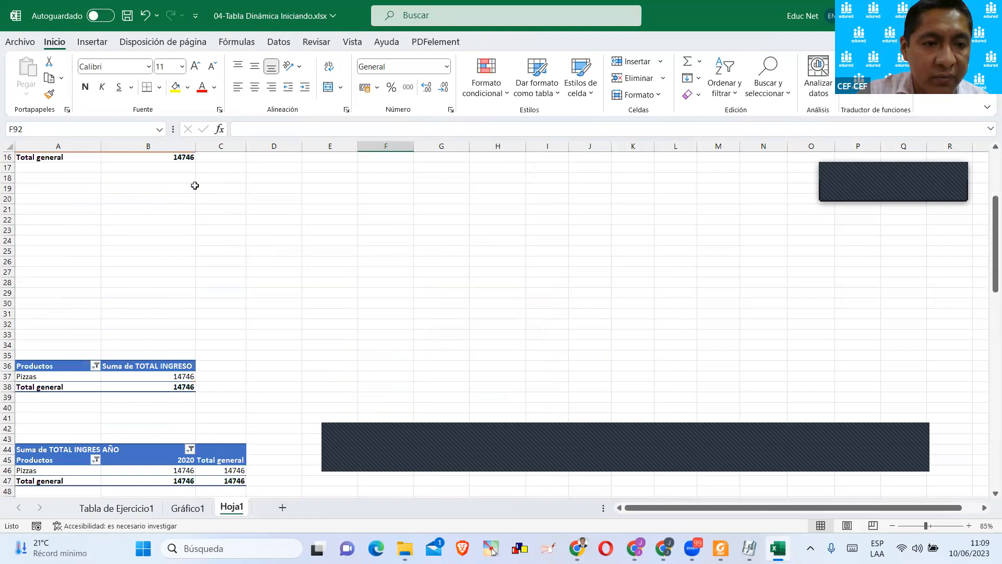
Clear the filters on the AÑO and Productos slicers so every pivot table on Hoja1 covers all years and products.
scroll(194, 184, "down", 9)
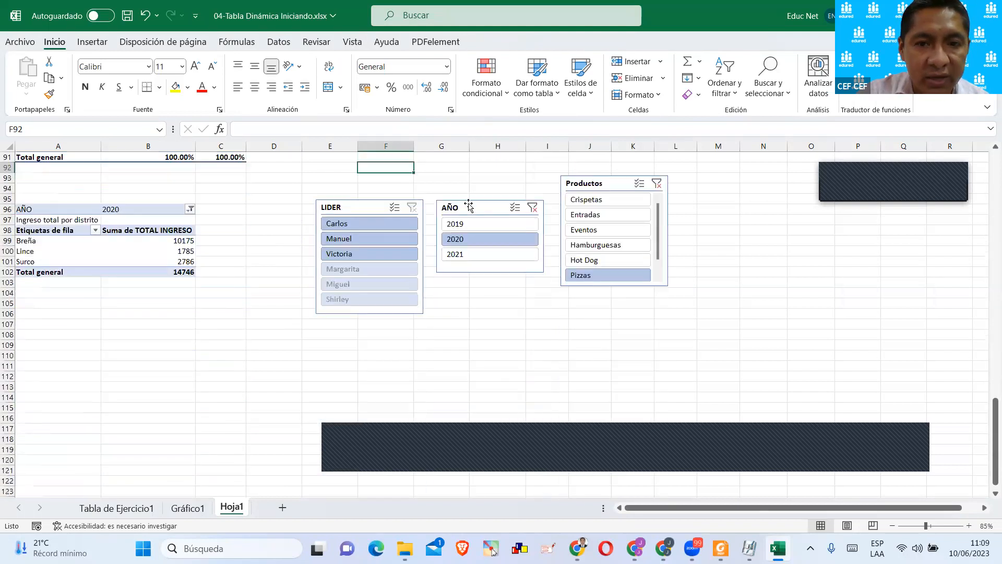
left_click(533, 208)
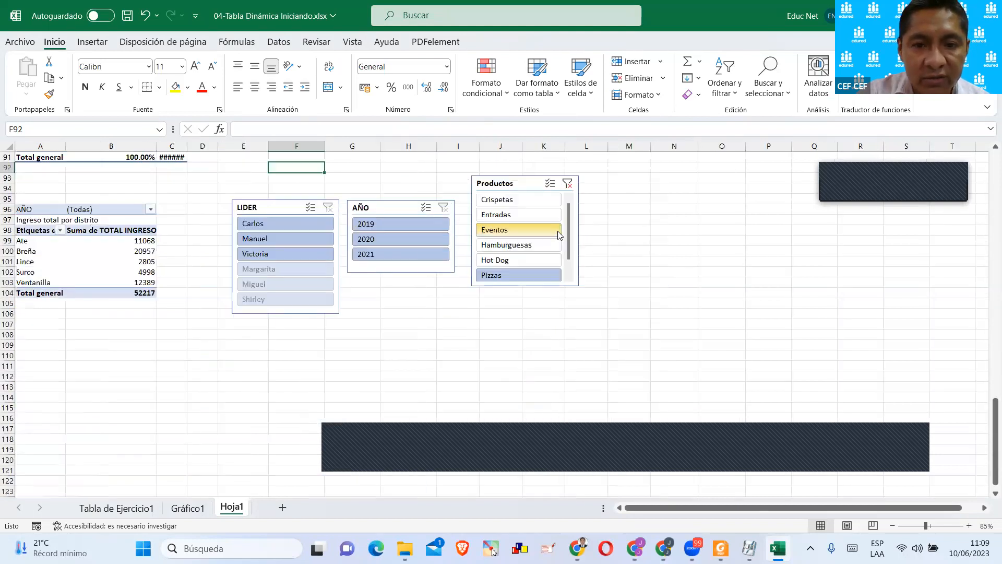
left_click(571, 184)
scroll(331, 245, "up", 12)
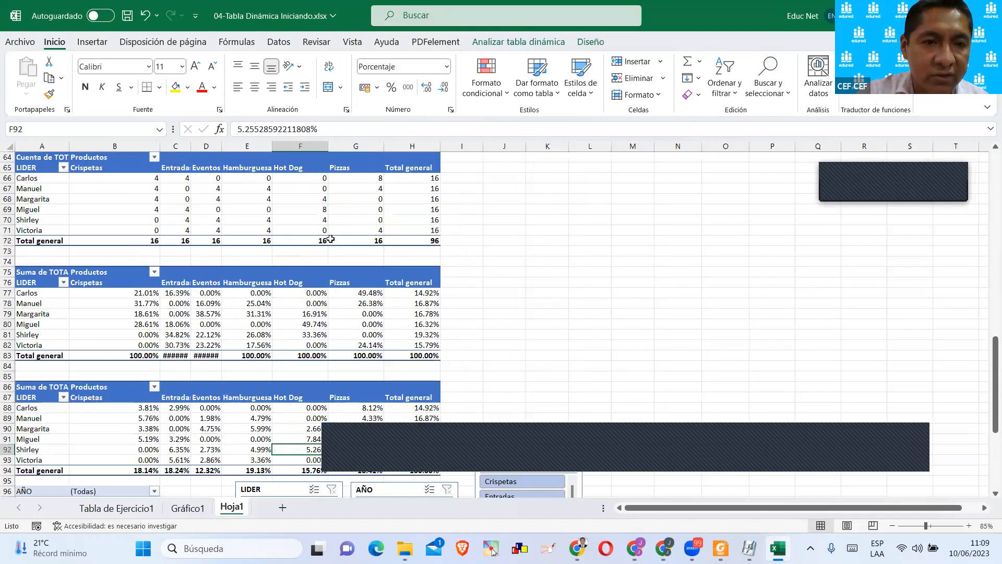
Move the Productos slicer up beside the percentage pivot tables and the AÑO slicer farther from the LIDER slicer, just below it.
scroll(331, 235, "down", 7)
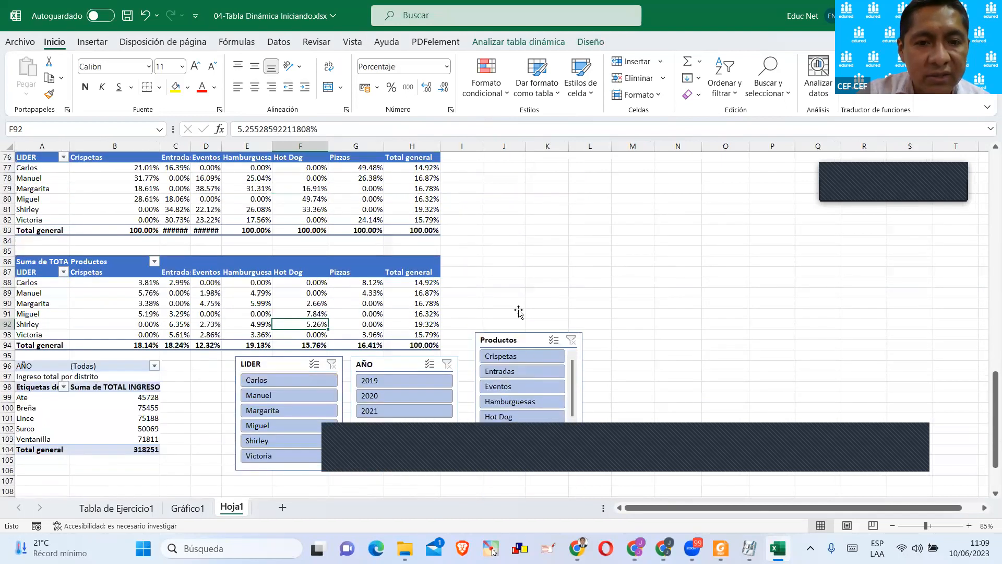
left_click_drag(530, 345, 569, 219)
left_click_drag(374, 361, 491, 351)
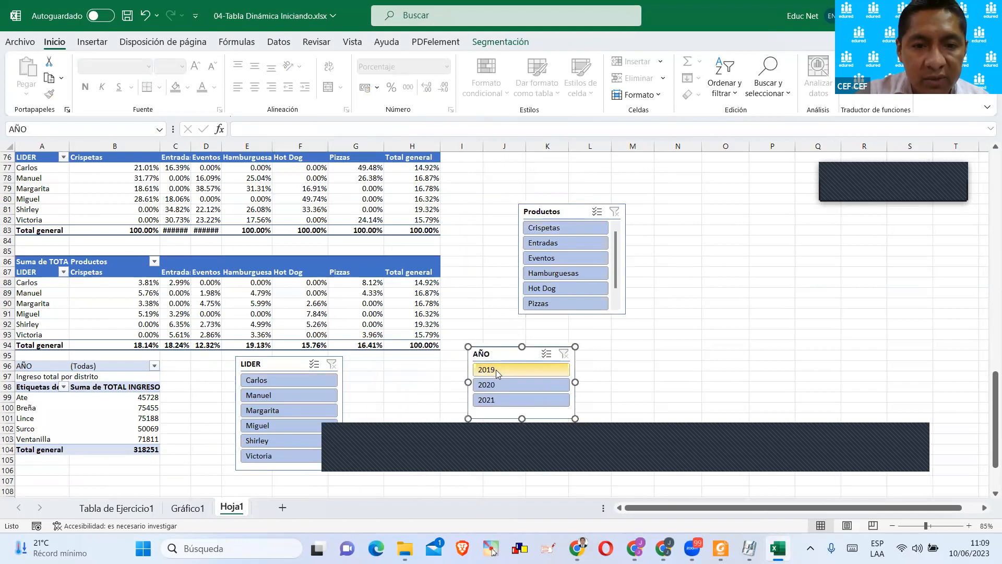
Filter the connected pivot tables by 2019 with the AÑO slicer and check the effect across Hoja1.
left_click(497, 372)
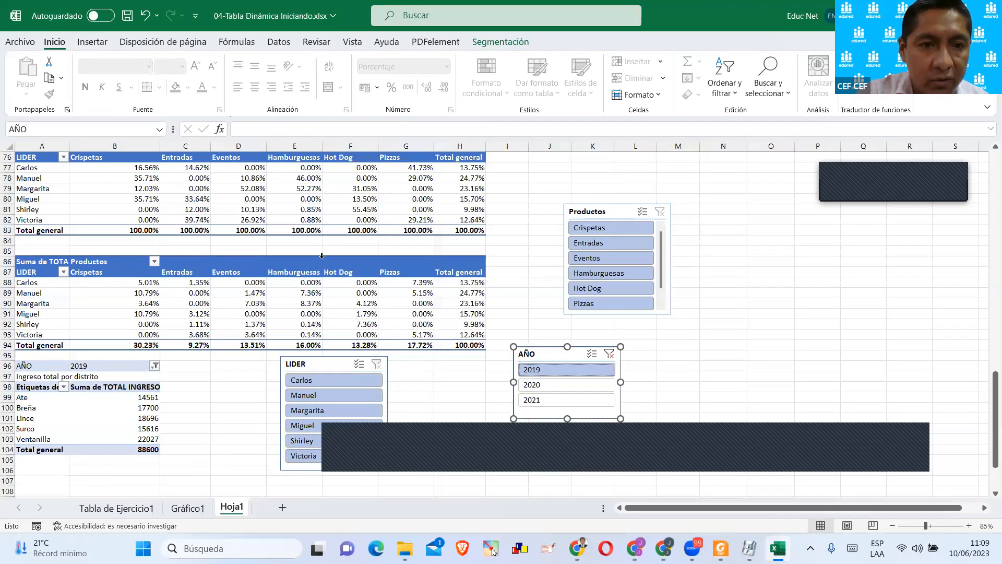
left_click(314, 238)
scroll(314, 230, "up", 20)
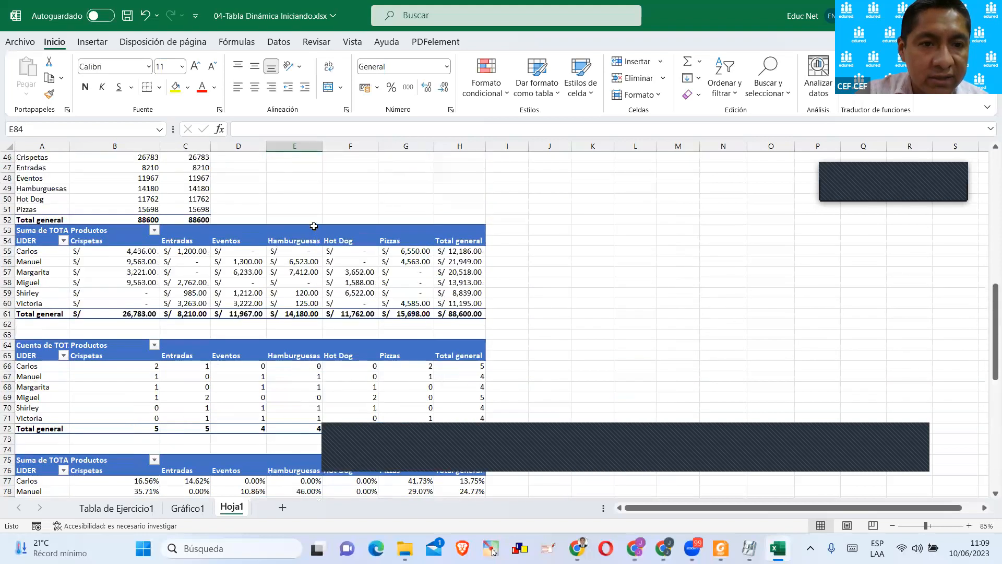
scroll(313, 223, "up", 2)
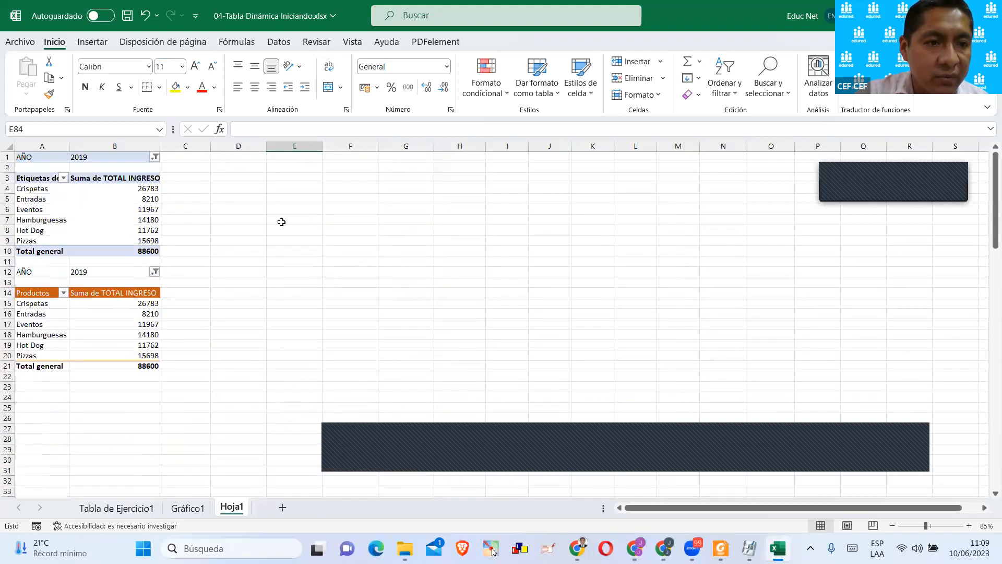
scroll(120, 245, "down", 20)
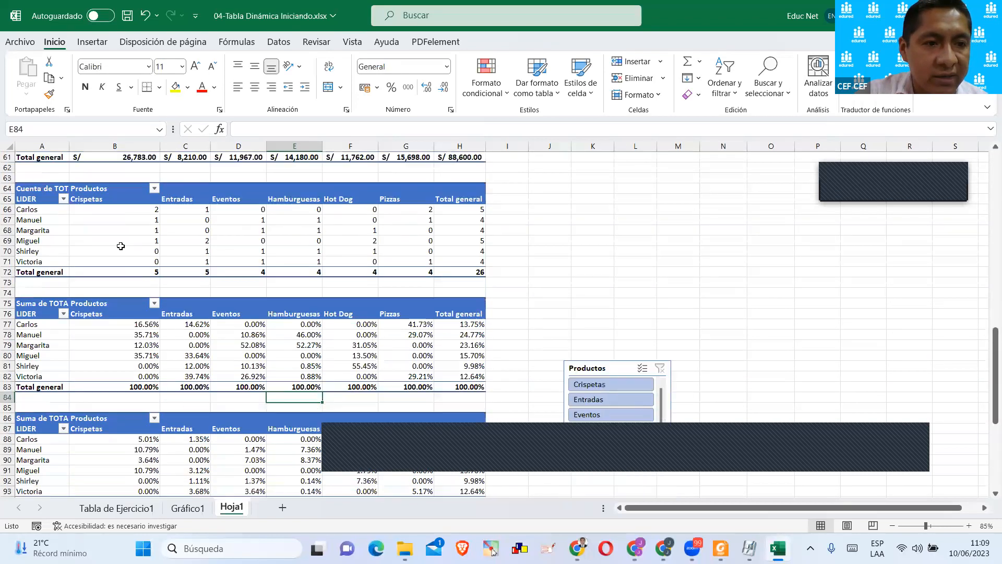
scroll(120, 246, "down", 8)
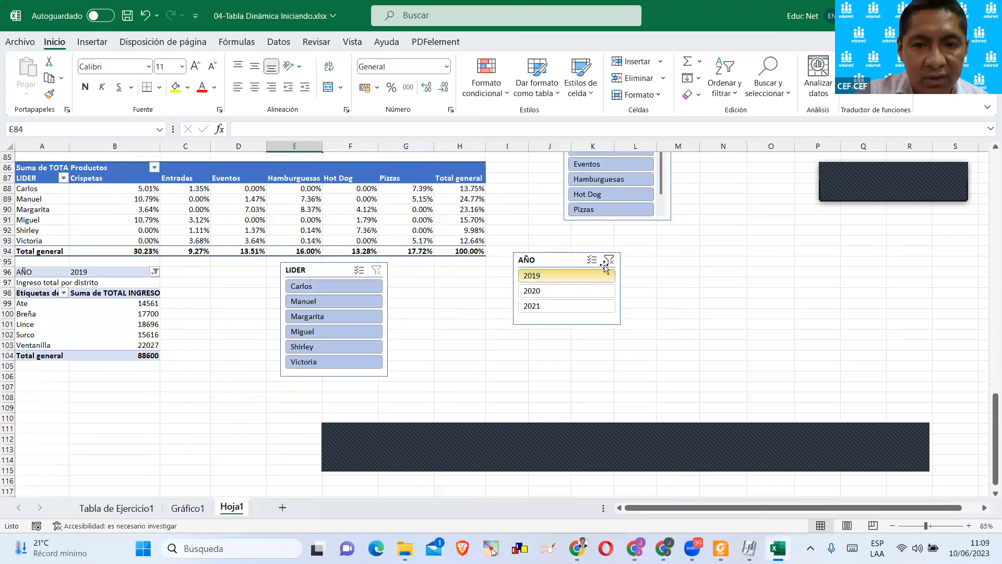
Filter the connected pivot tables by 2020 with the AÑO slicer and check each table on Hoja1.
left_click(521, 290)
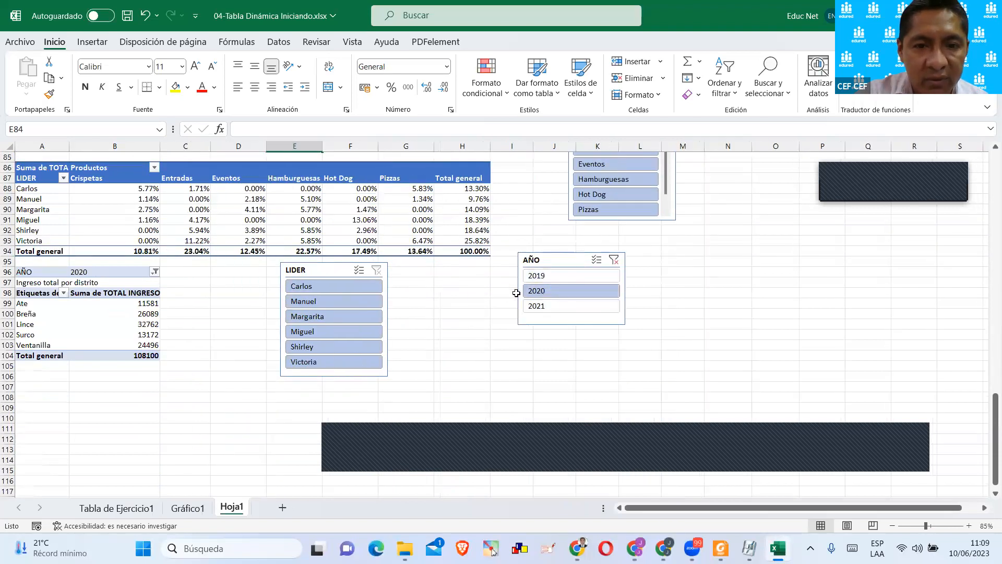
scroll(114, 276, "up", 20)
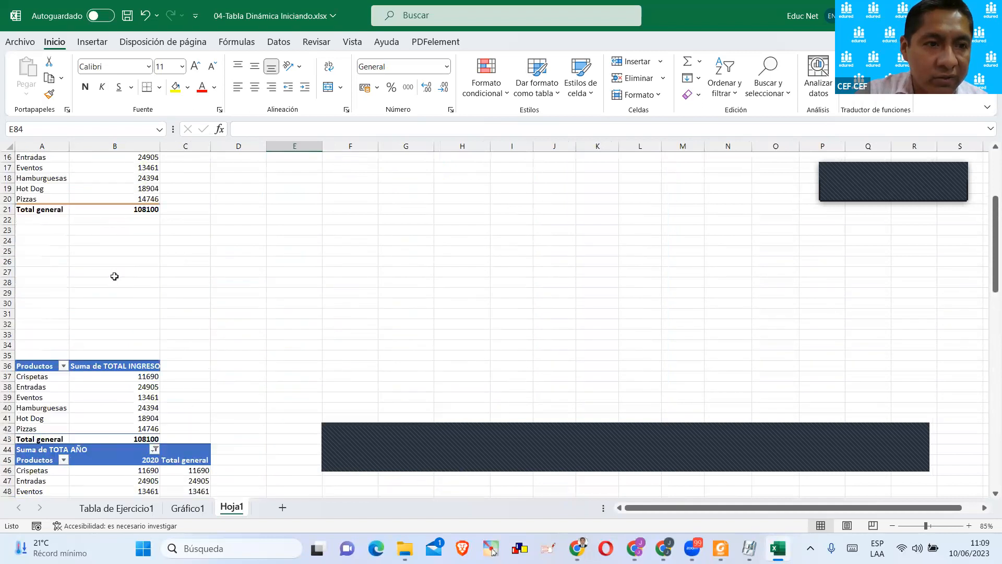
scroll(114, 276, "up", 5)
left_click(83, 272)
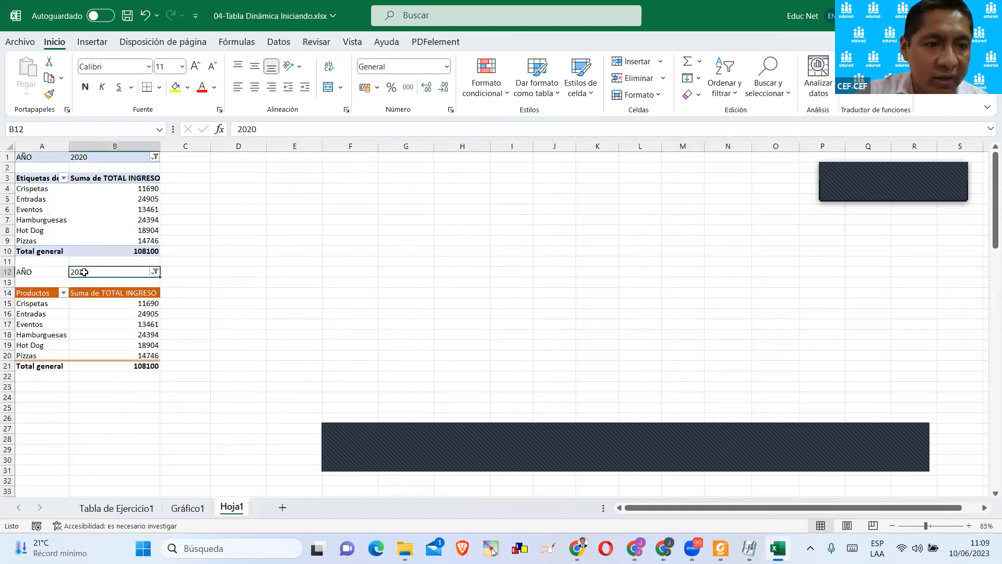
scroll(135, 303, "down", 11)
scroll(134, 301, "down", 8)
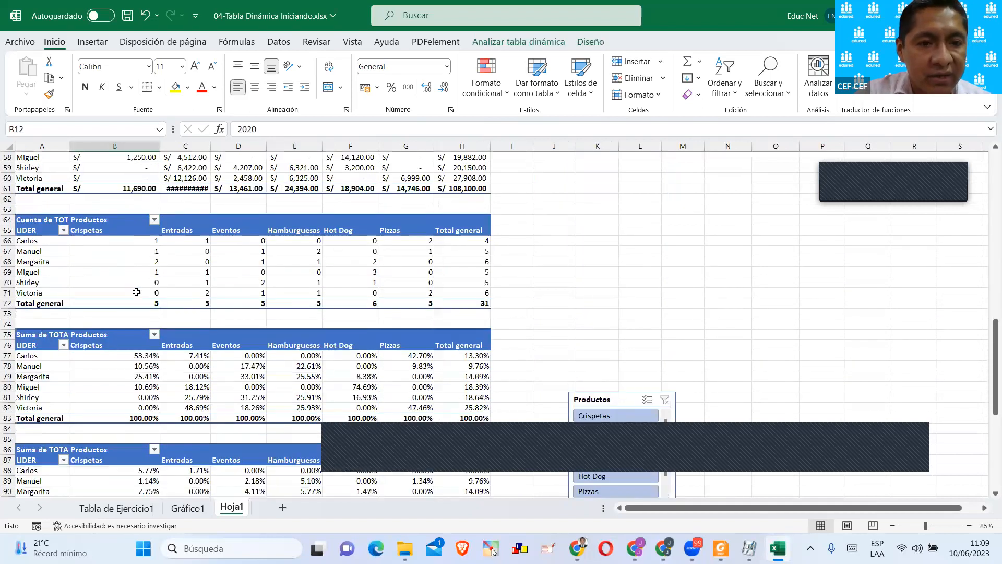
scroll(136, 297, "up", 3)
left_click(125, 290)
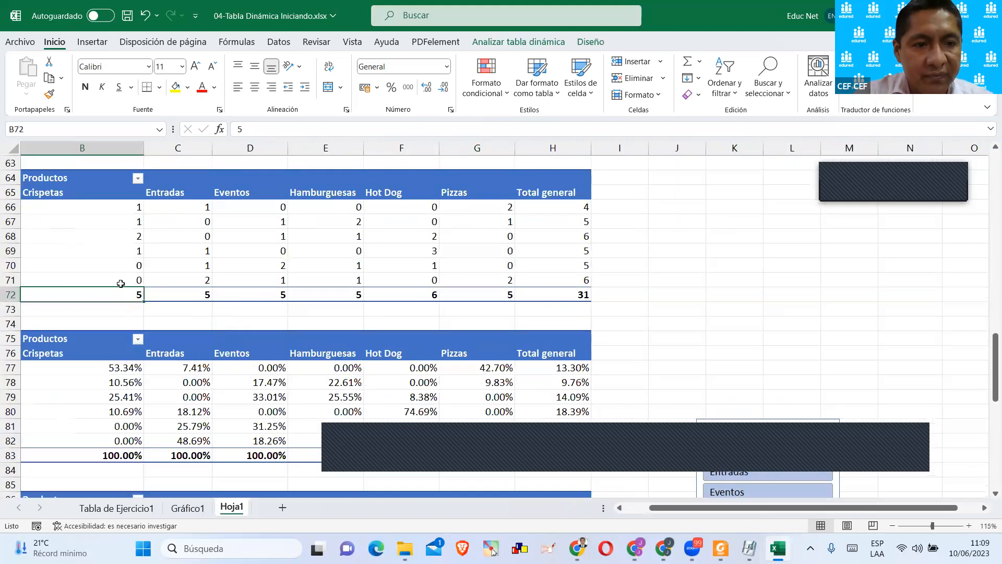
key("Left")
scroll(342, 303, "down", 4)
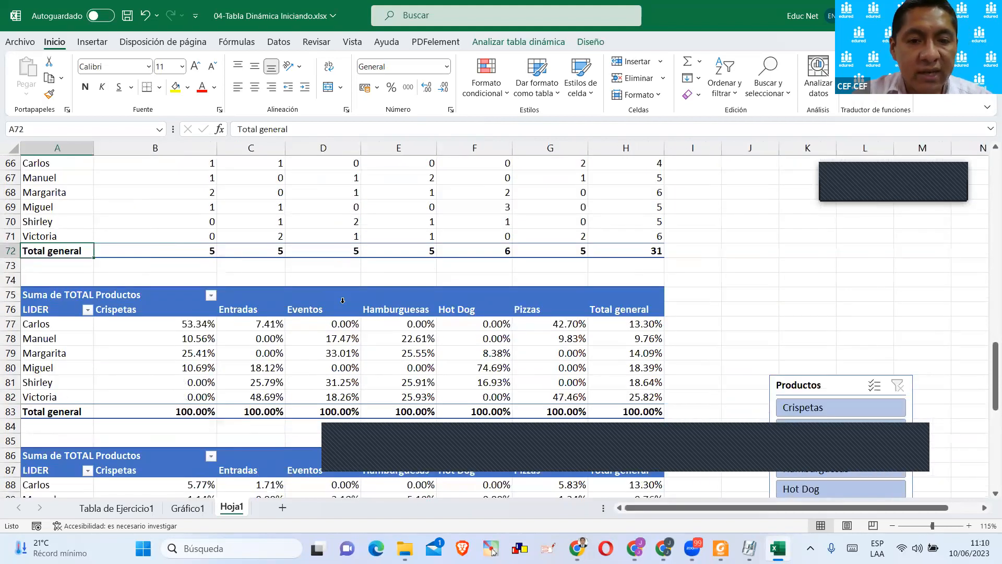
scroll(342, 303, "down", 6)
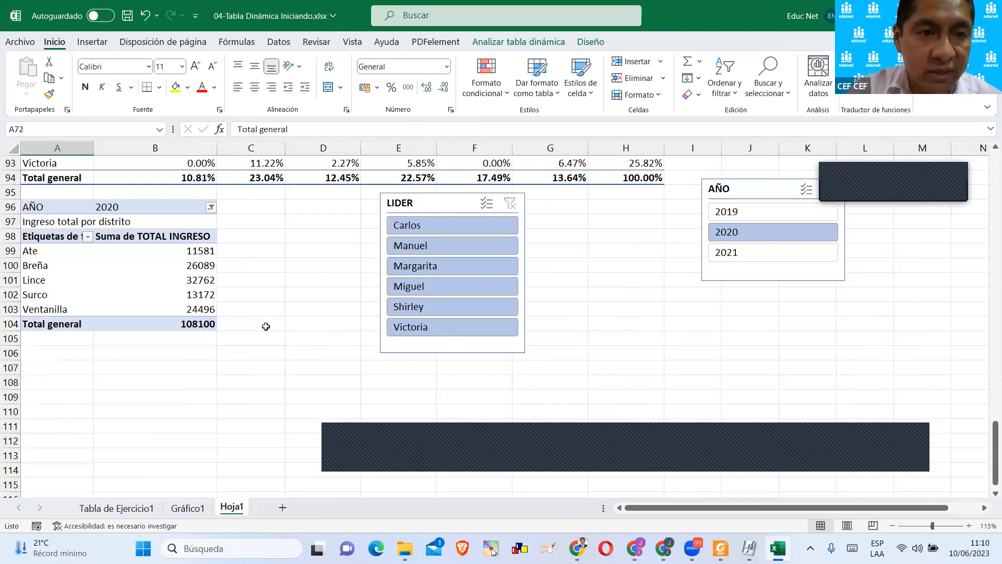
Switch to File Explorer and open the workbook 05-EjerciciosRepaso.xlsx from the sesión 04 folder.
key("alt+Tab")
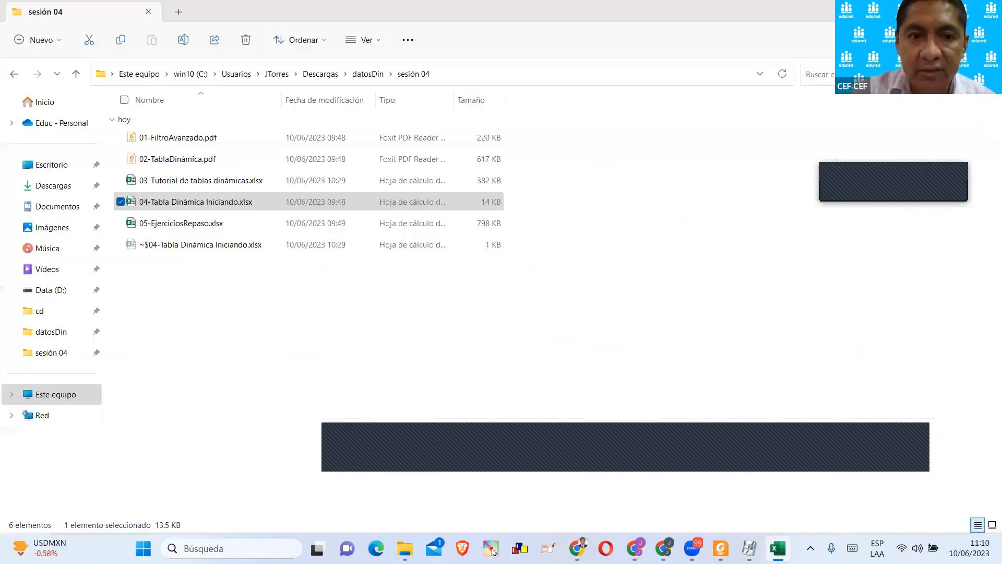
left_click(261, 225)
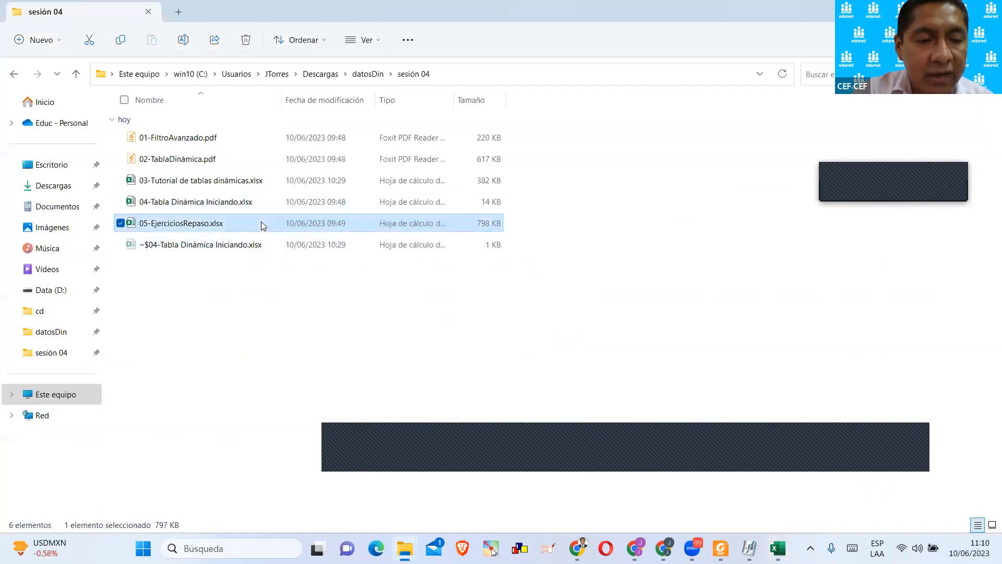
double_click(261, 223)
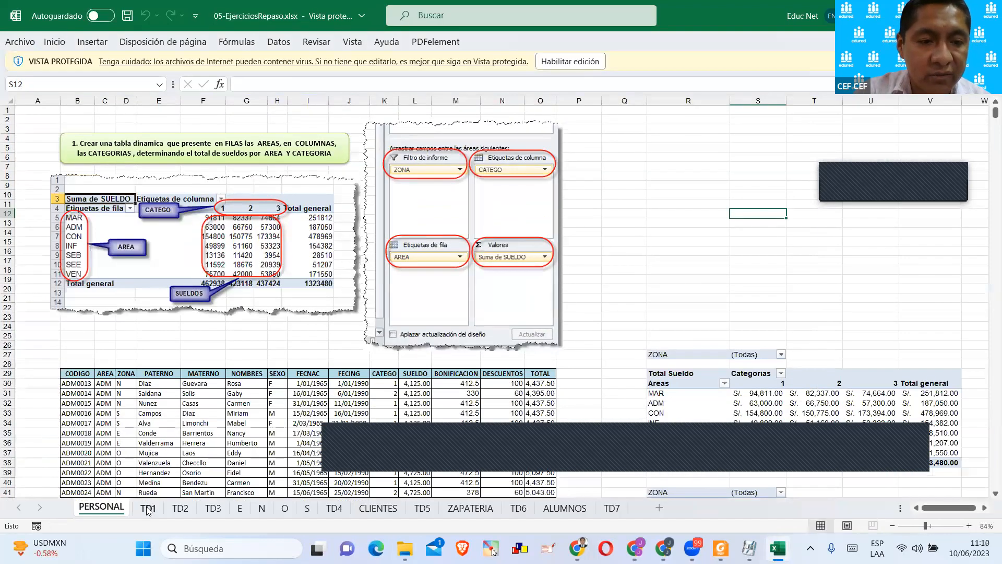
Look through the sheets from TD1 to TD4 of the review workbook and enable editing for it.
left_click(157, 506)
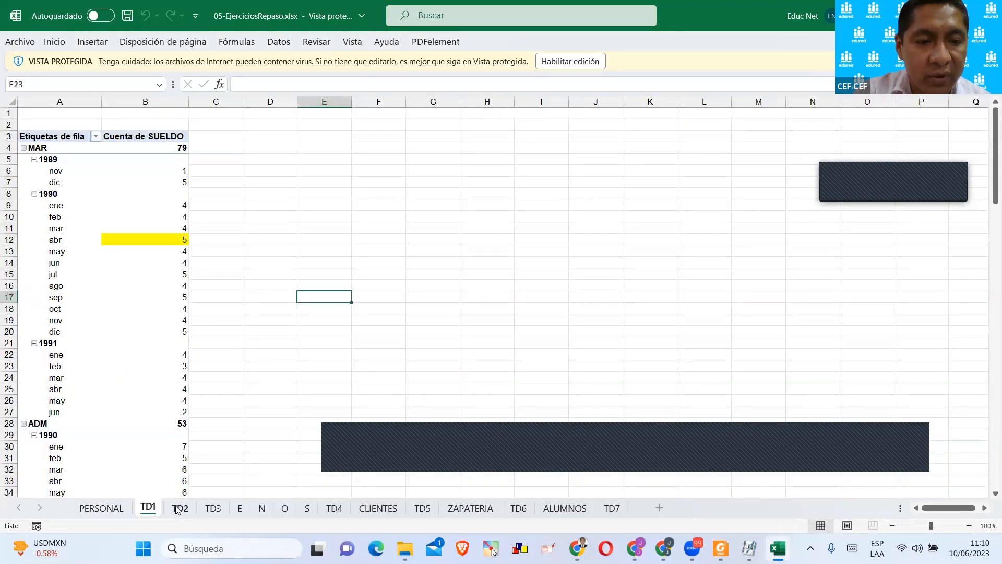
left_click(180, 507)
left_click(213, 508)
left_click(240, 508)
left_click(261, 508)
left_click(285, 507)
left_click(307, 508)
left_click(334, 508)
left_click(589, 65)
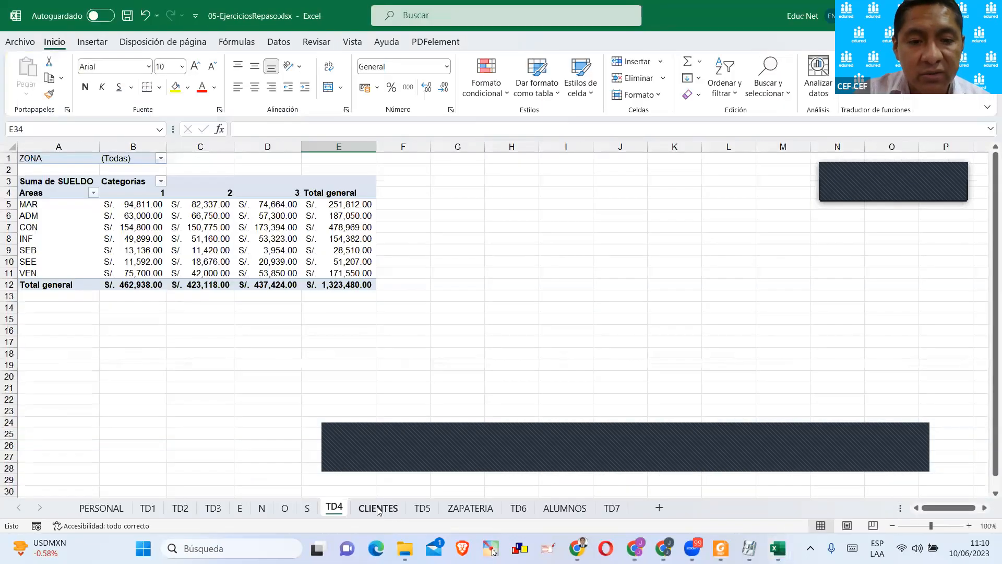
Review the exercise instructions and solved pivot tables on the sheets from CLIENTES to ALUMNOS.
left_click(384, 508)
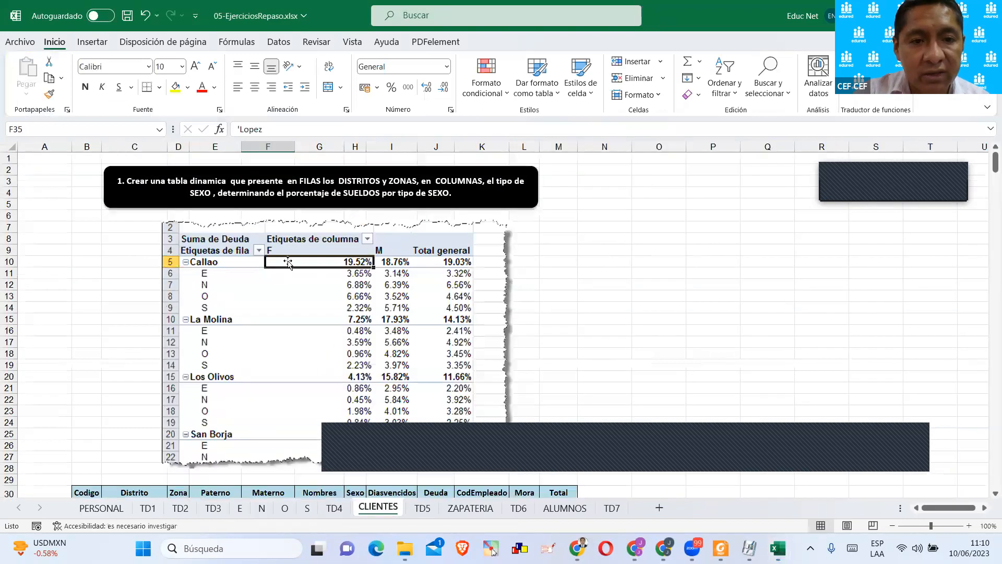
scroll(289, 263, "down", 6)
scroll(432, 514, "down", 3)
left_click(422, 508)
left_click(470, 508)
left_click(528, 509)
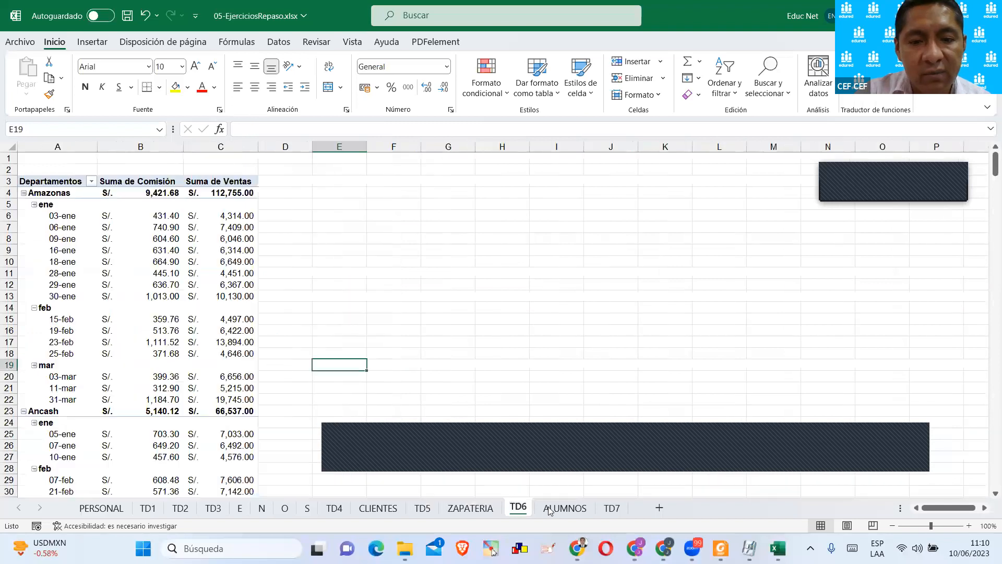
left_click(564, 508)
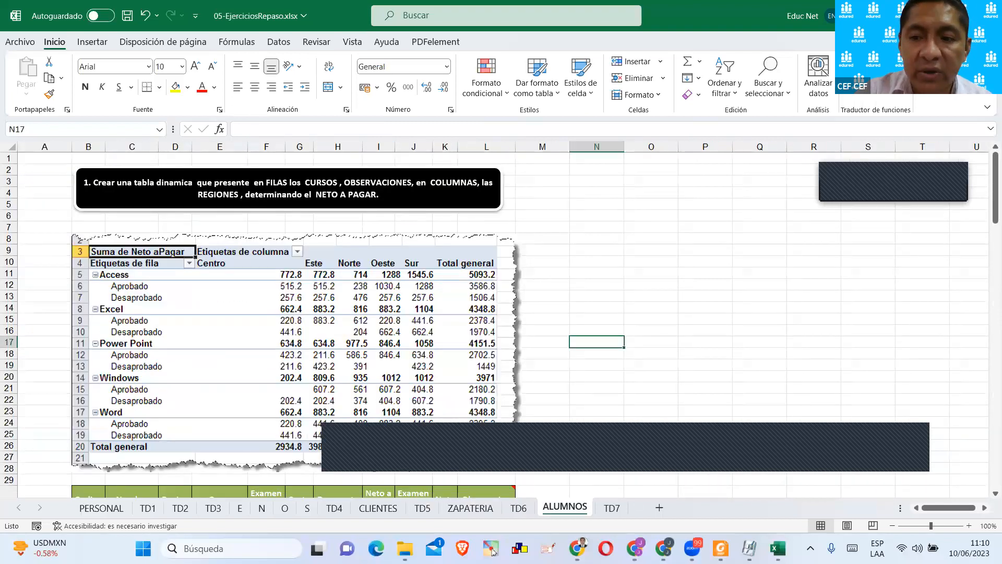
Return to File Explorer, go to the sesión 05 folder inside datosDin, and open 01-EJERCICIO-TABLA DINAMICA.pdf.
key("alt+Tab")
key("alt+Tab")
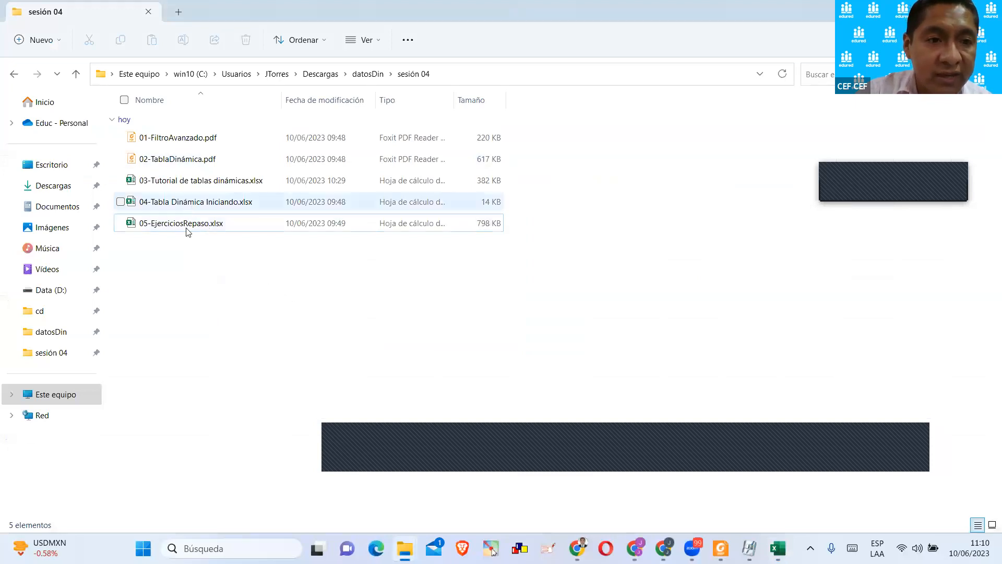
left_click(364, 74)
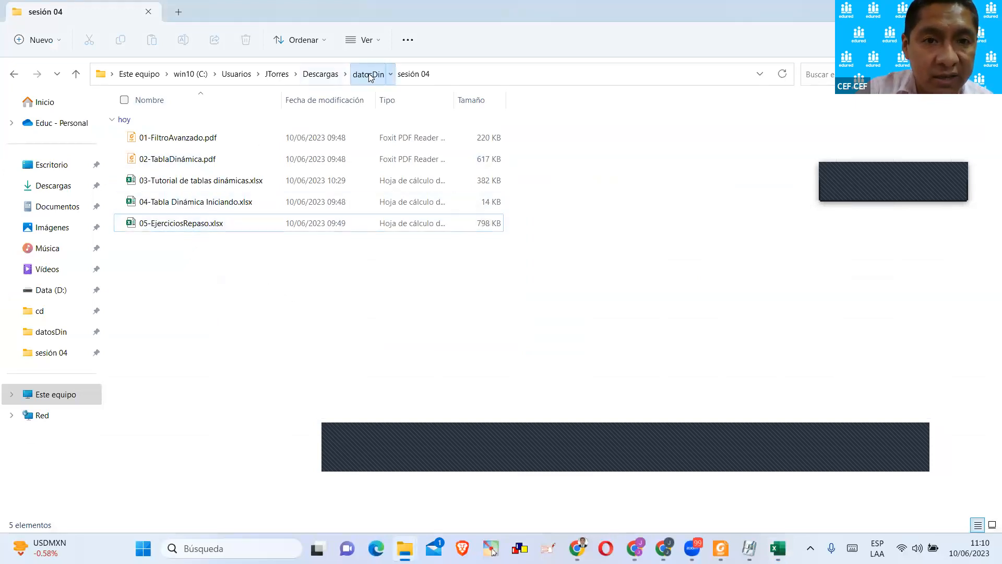
double_click(152, 163)
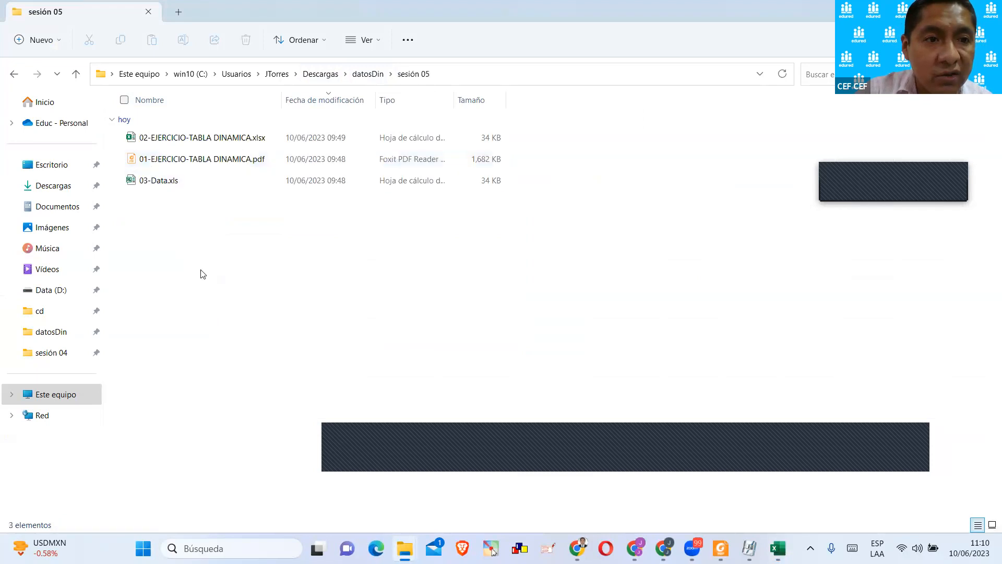
left_click(224, 139)
left_click(213, 161)
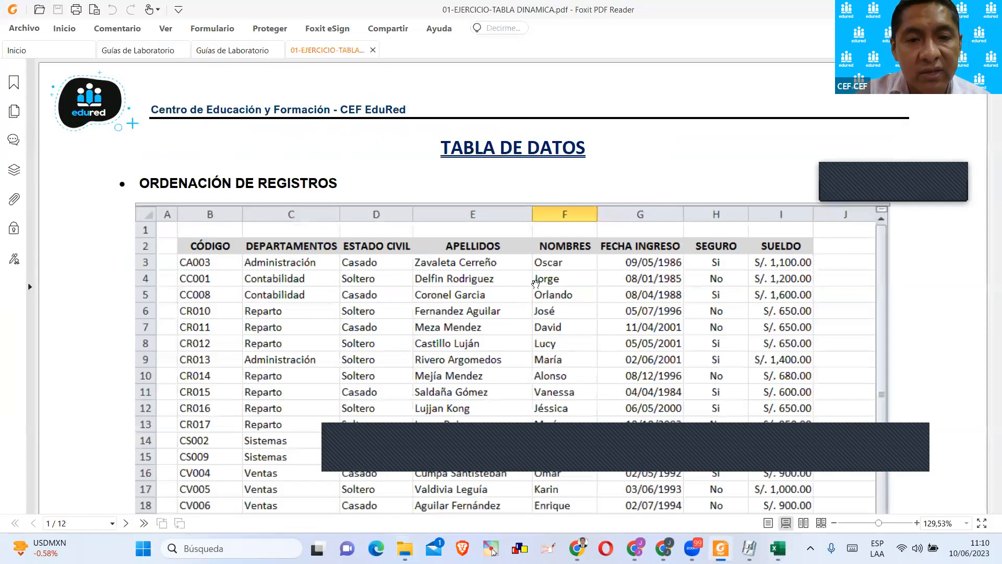
Read the record-sorting data table on page 1 of the PDF and the first pivot table exercise on page 2.
scroll(438, 197, "down", 5)
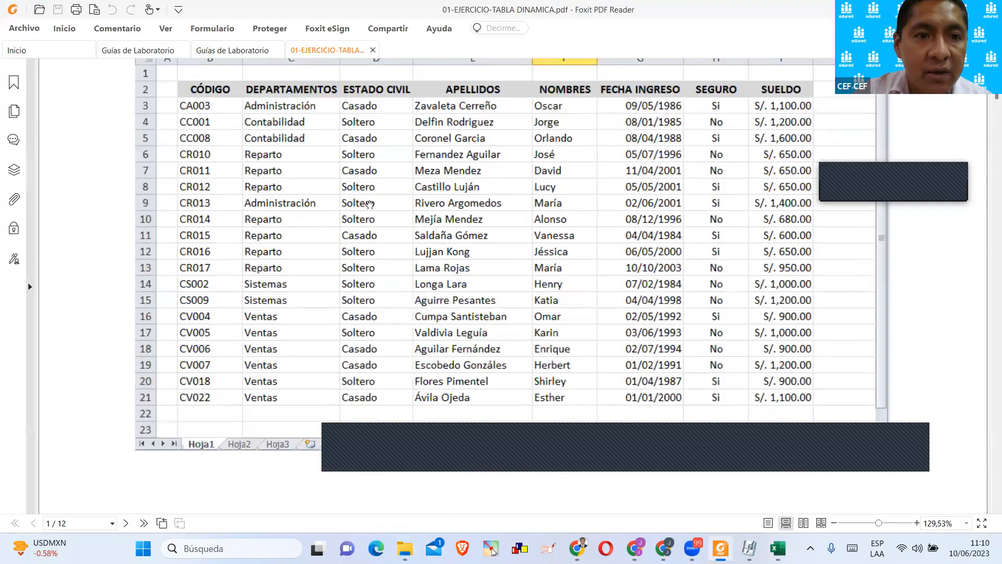
scroll(369, 205, "up", 2)
scroll(215, 164, "up", 1)
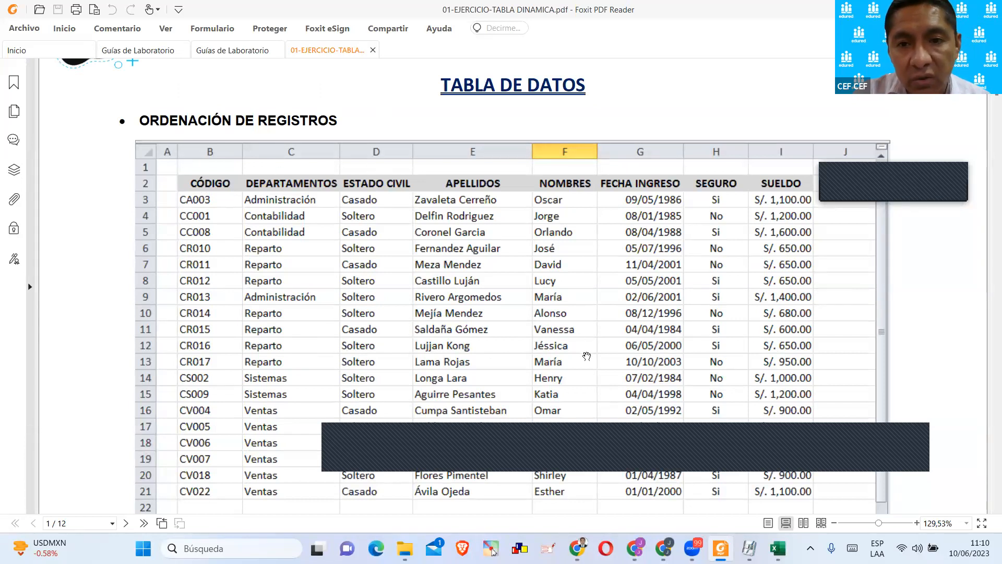
scroll(631, 268, "down", 1)
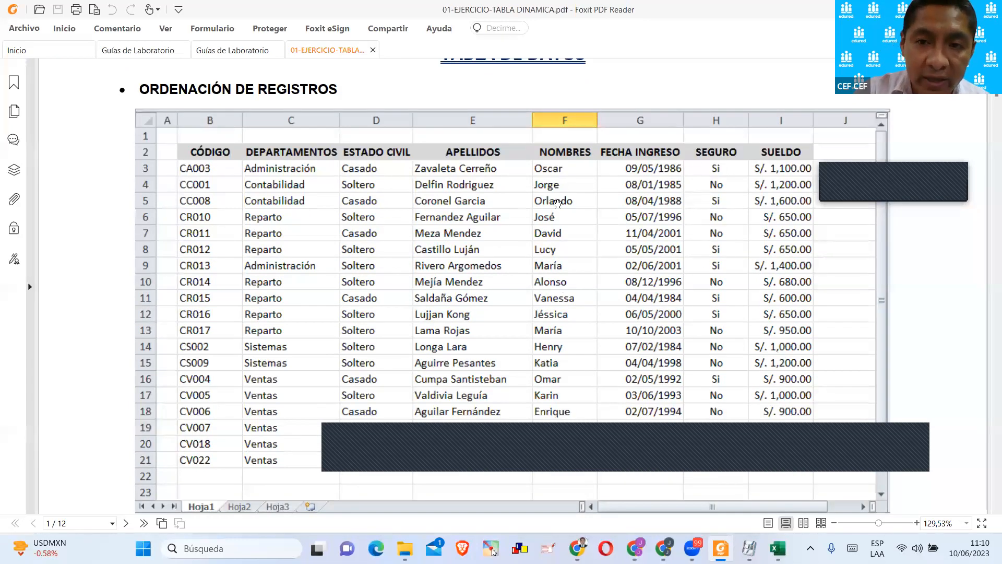
scroll(727, 269, "up", 1)
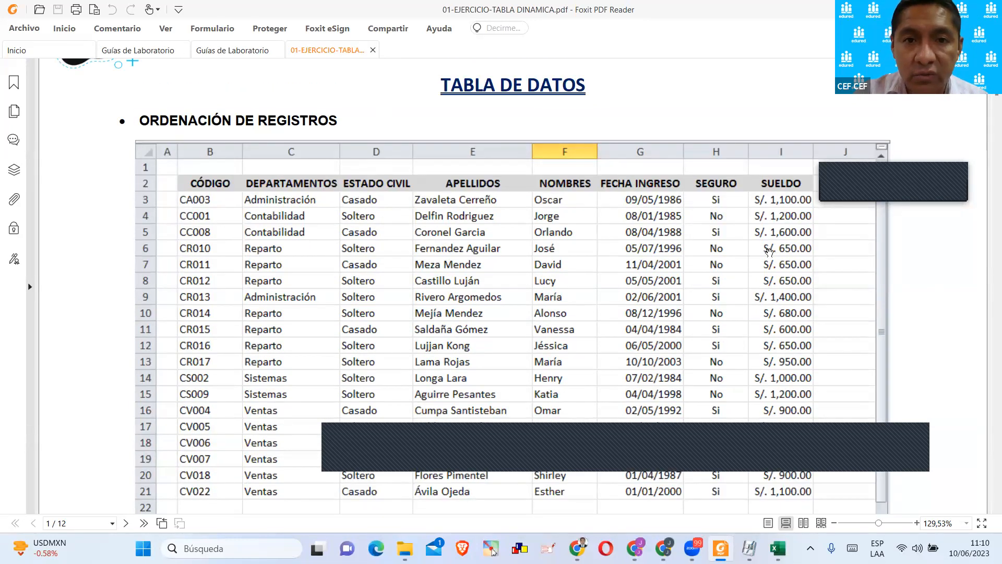
scroll(769, 253, "down", 10)
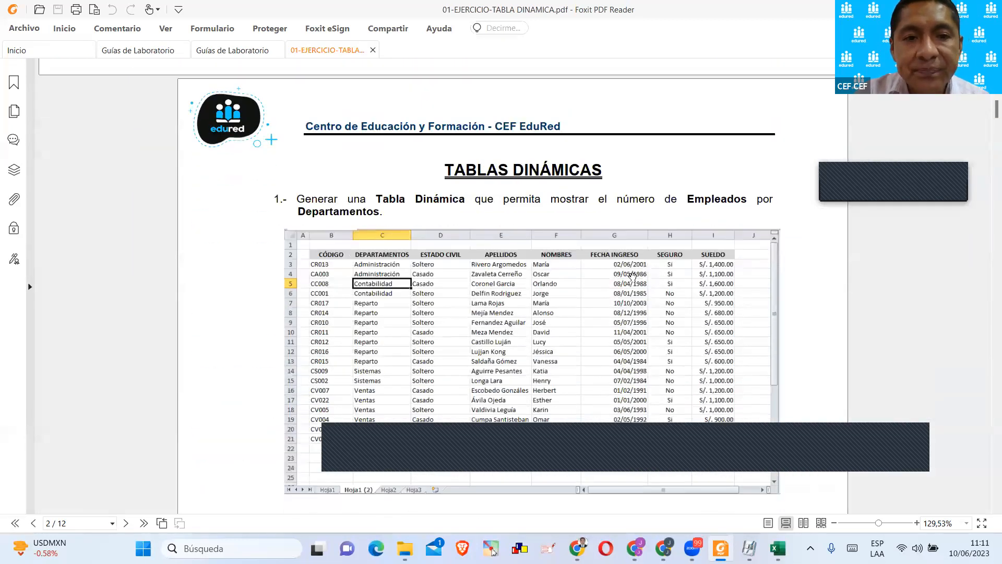
scroll(347, 235, "down", 1)
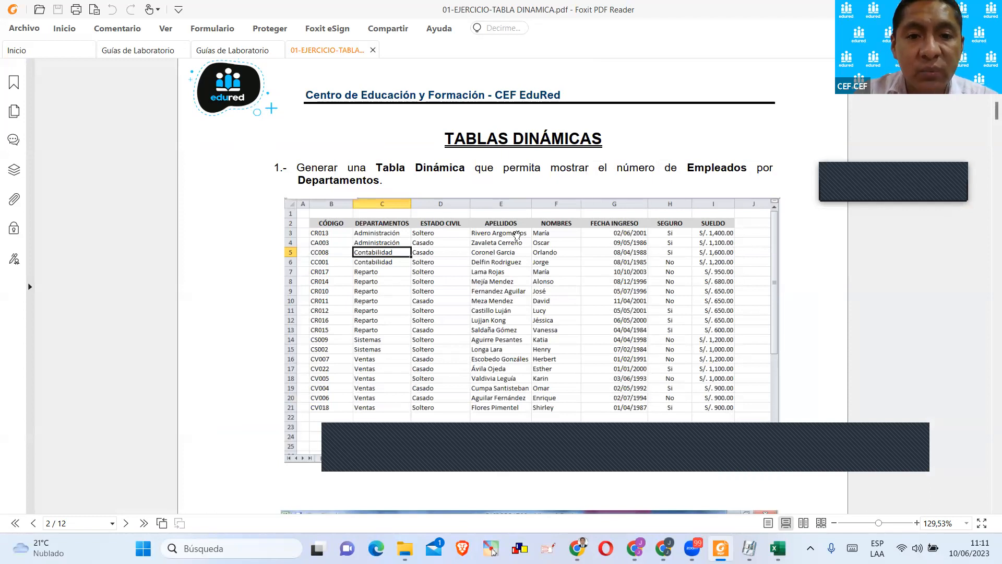
Read the guided steps on pages 2 to 5 for building the pivot table of employees per department.
scroll(517, 234, "down", 13)
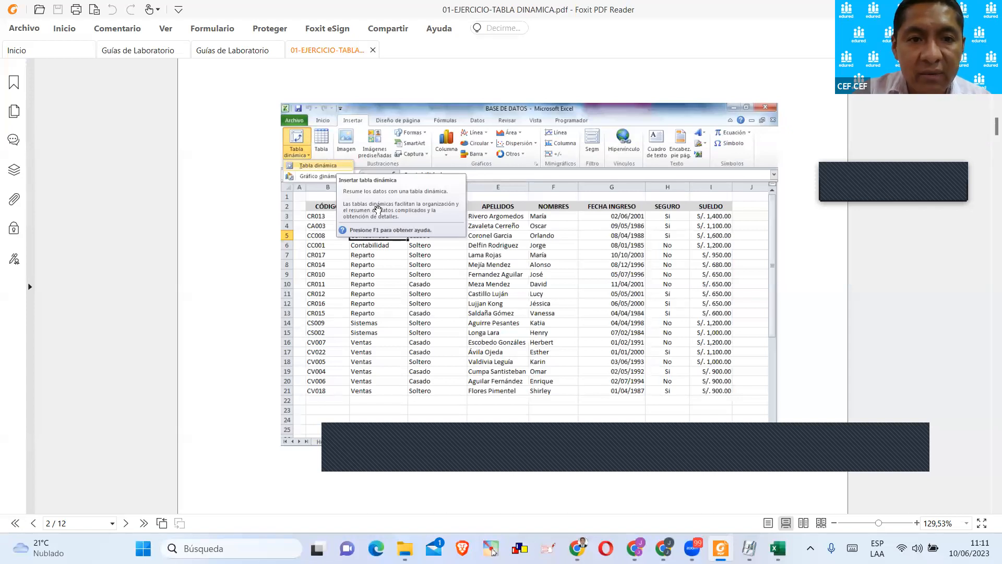
scroll(387, 214, "down", 13)
scroll(404, 225, "down", 1)
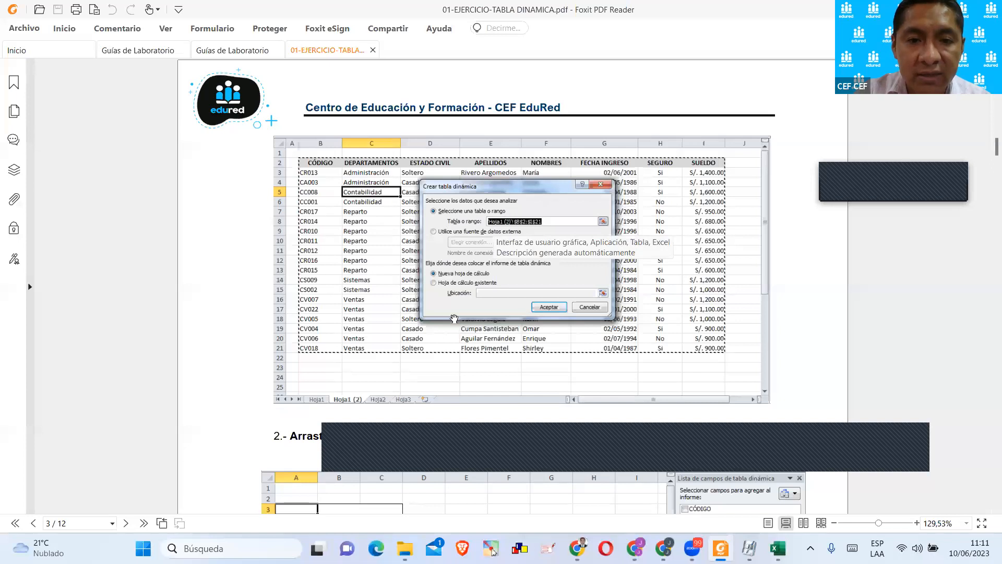
scroll(515, 270, "down", 4)
scroll(515, 269, "down", 8)
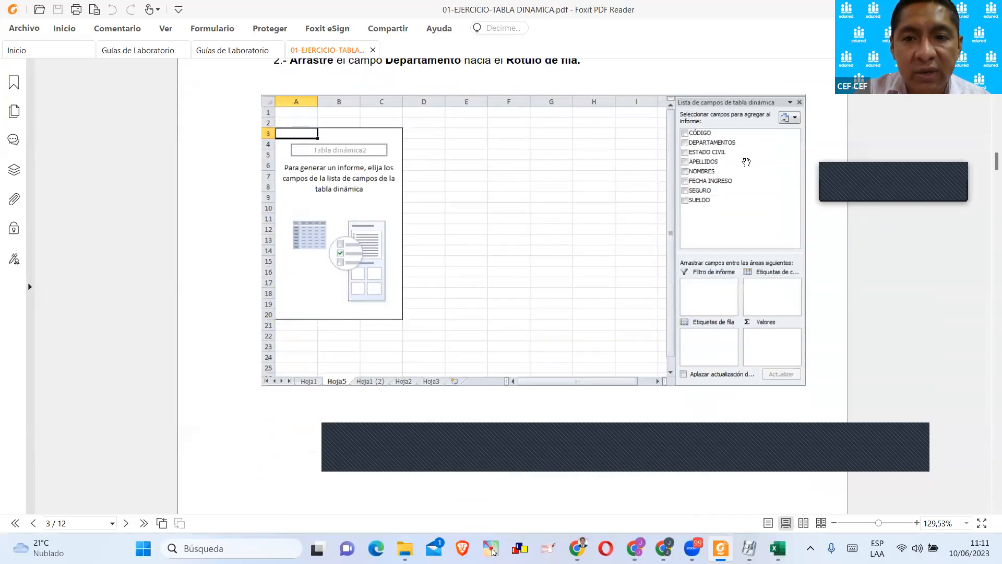
scroll(689, 246, "down", 11)
scroll(685, 247, "down", 8)
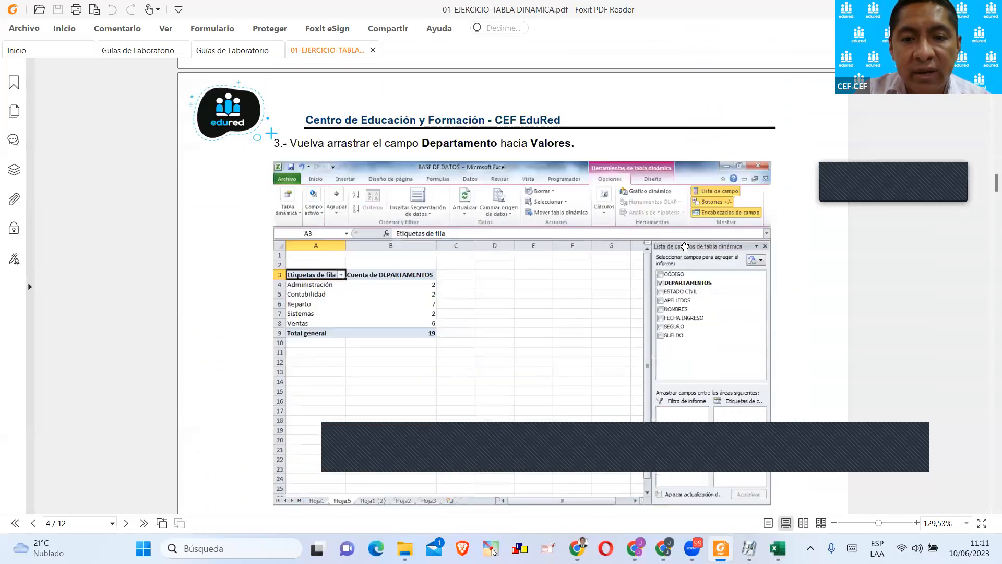
scroll(684, 244, "down", 3)
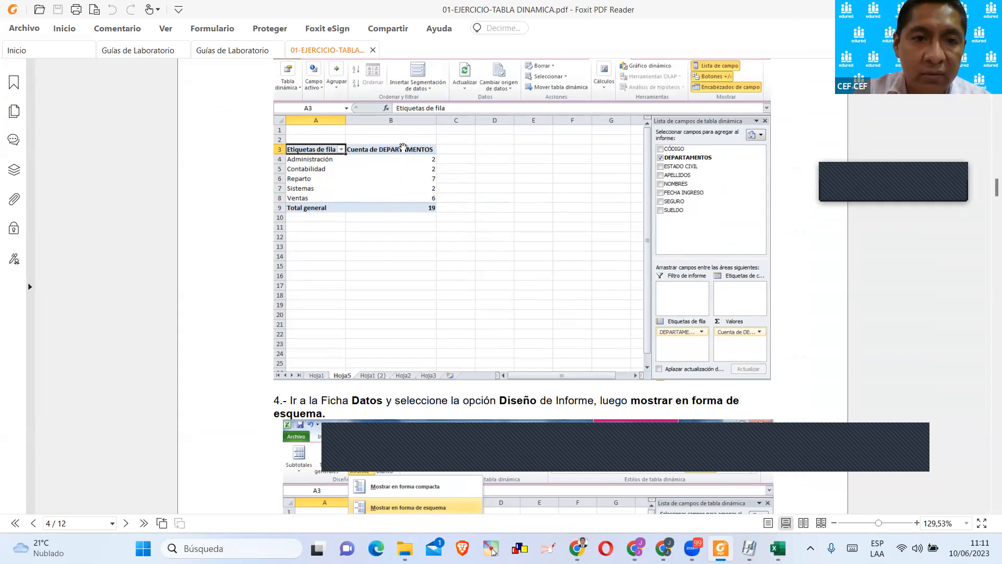
scroll(406, 241, "down", 3)
scroll(405, 239, "up", 2)
scroll(405, 239, "up", 5)
scroll(403, 239, "down", 4)
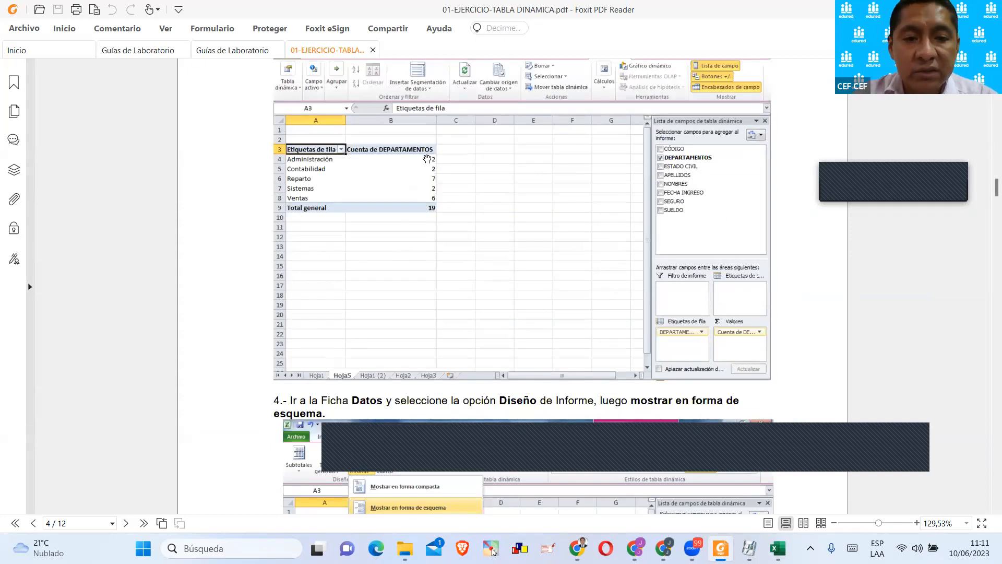
scroll(427, 159, "down", 4)
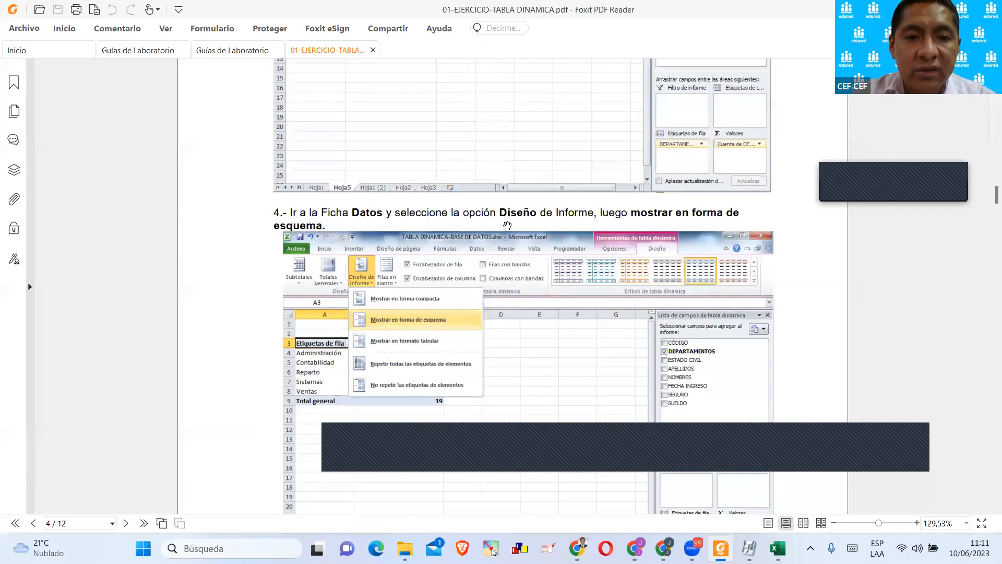
scroll(540, 214, "down", 10)
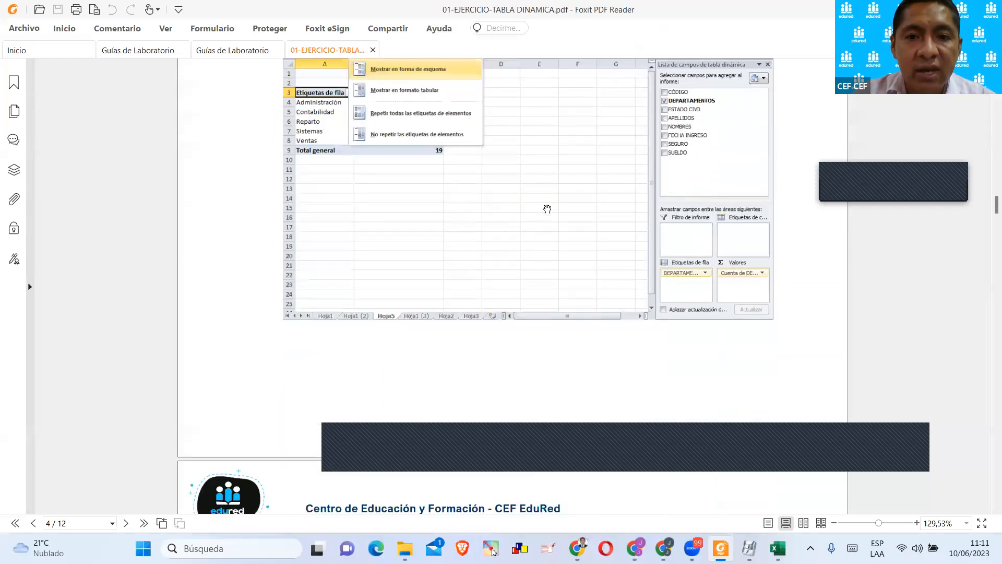
scroll(391, 284, "down", 10)
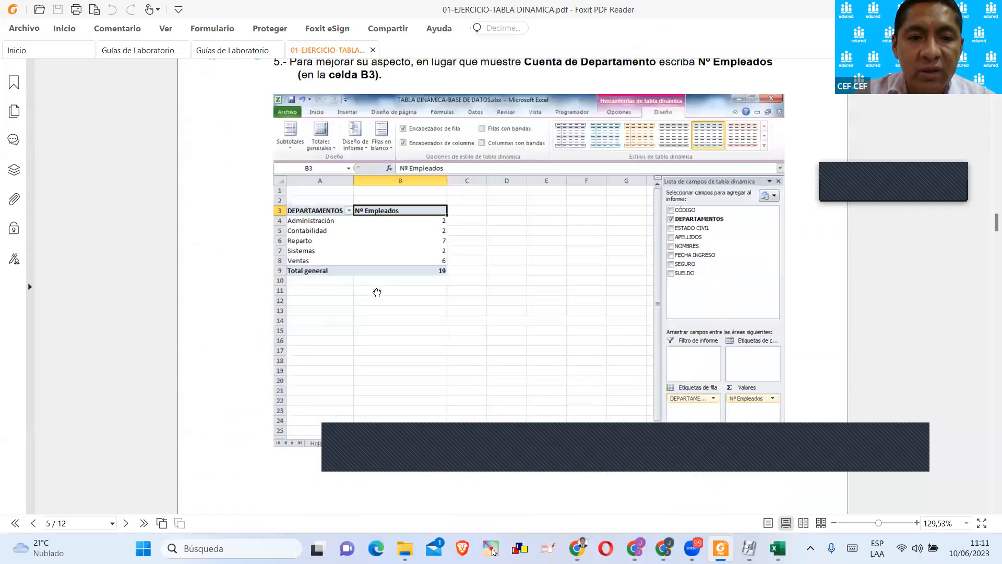
Examine the pivot chart exercise and the salary-by-department exercise on pages 6 to 12 of the PDF.
scroll(383, 288, "down", 10)
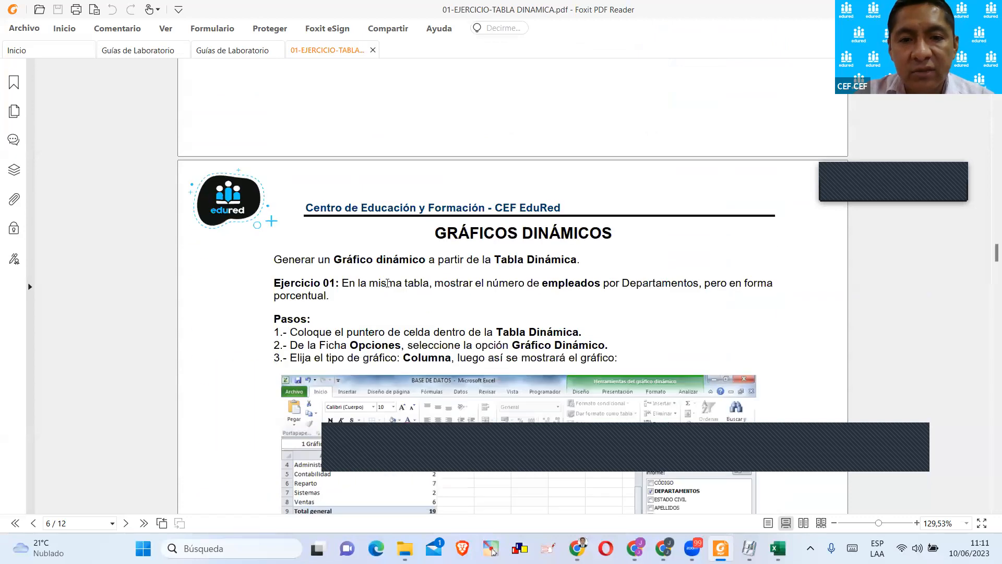
scroll(428, 242, "down", 3)
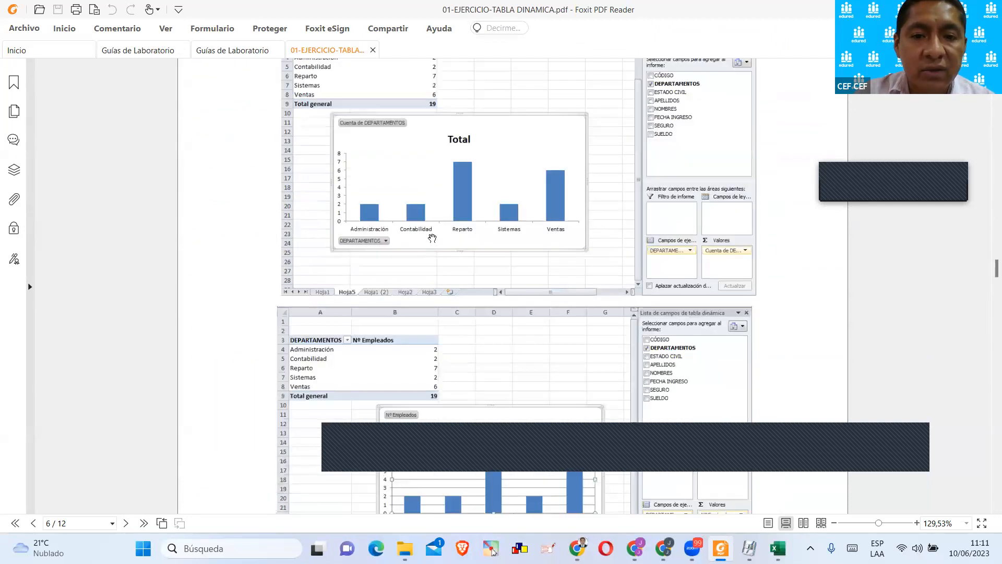
scroll(432, 238, "down", 15)
scroll(443, 223, "down", 15)
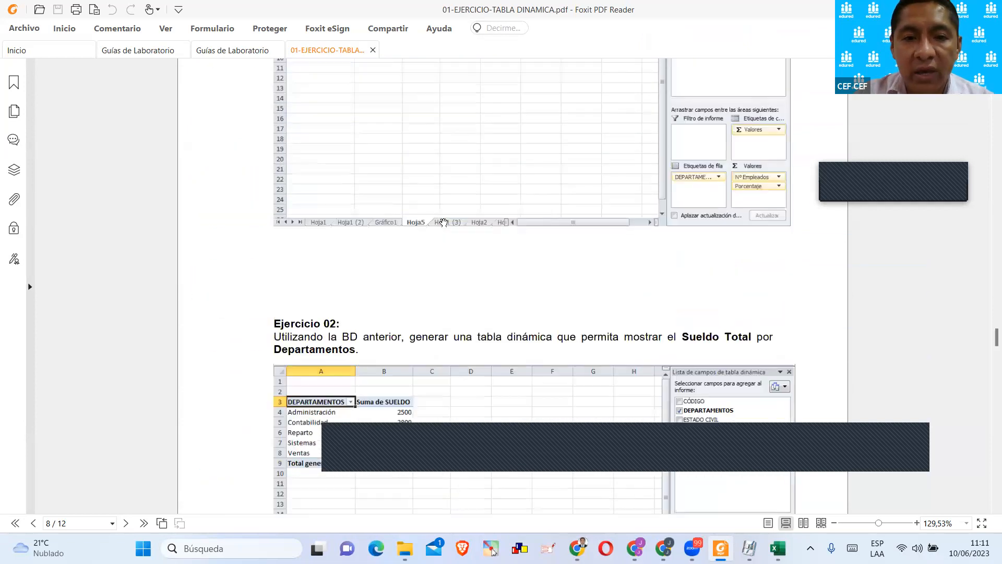
scroll(443, 223, "down", 15)
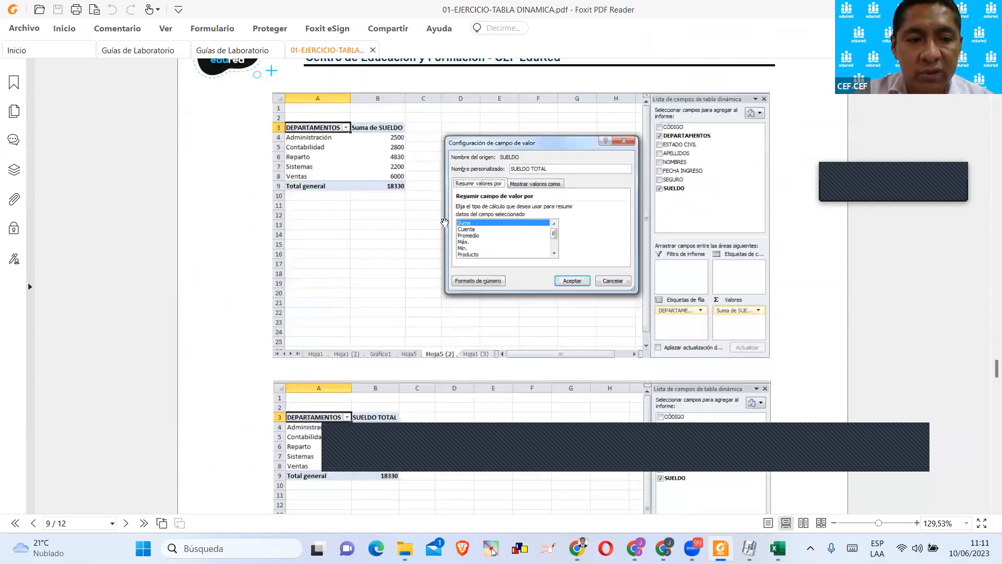
scroll(444, 223, "down", 15)
scroll(447, 226, "down", 15)
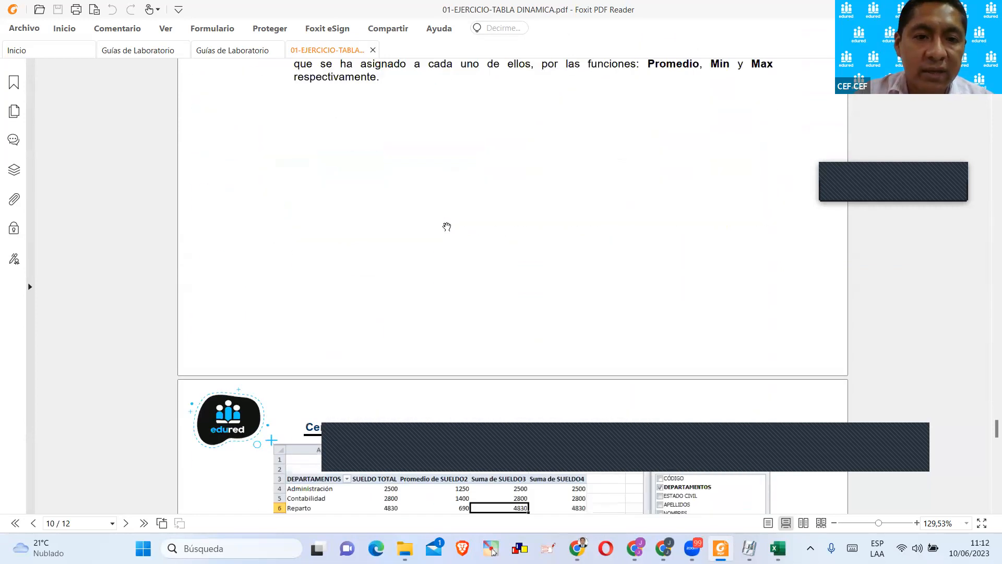
scroll(447, 226, "down", 15)
scroll(447, 226, "down", 15)
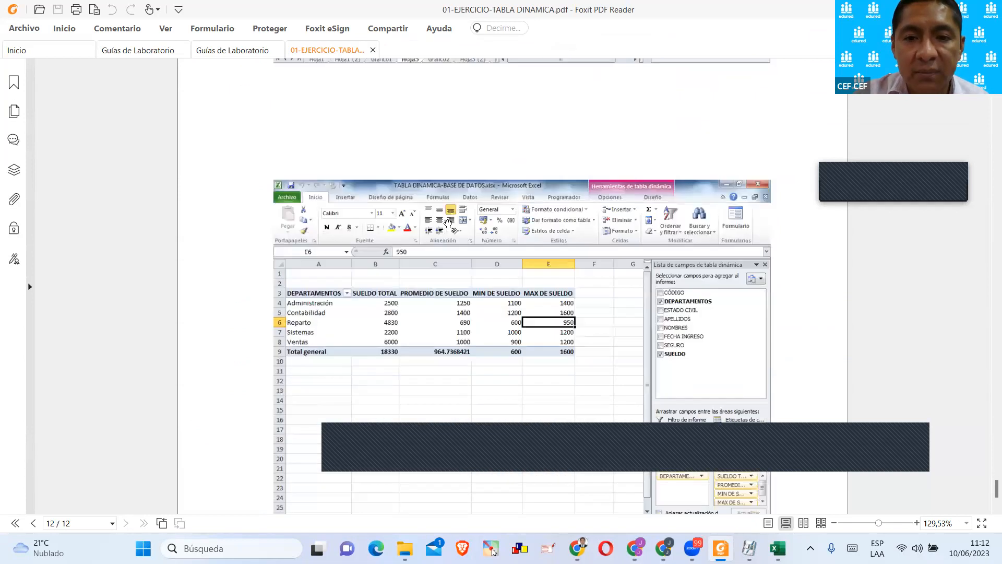
scroll(448, 225, "down", 5)
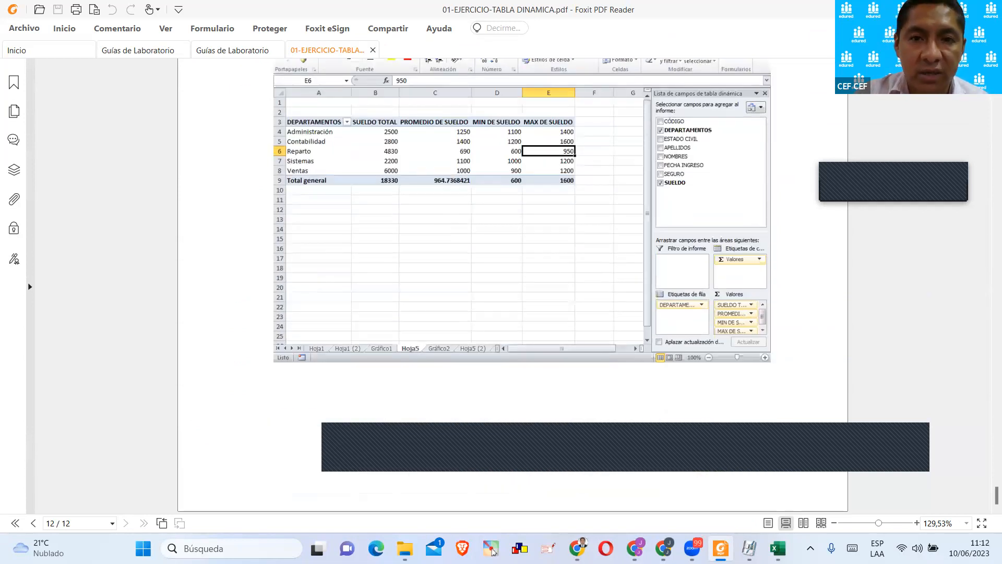
Close the exercise PDF and open 02-EJERCICIO-TABLA DINAMICA.xlsx from the sesión 05 folder.
left_click(373, 51)
left_click(988, 9)
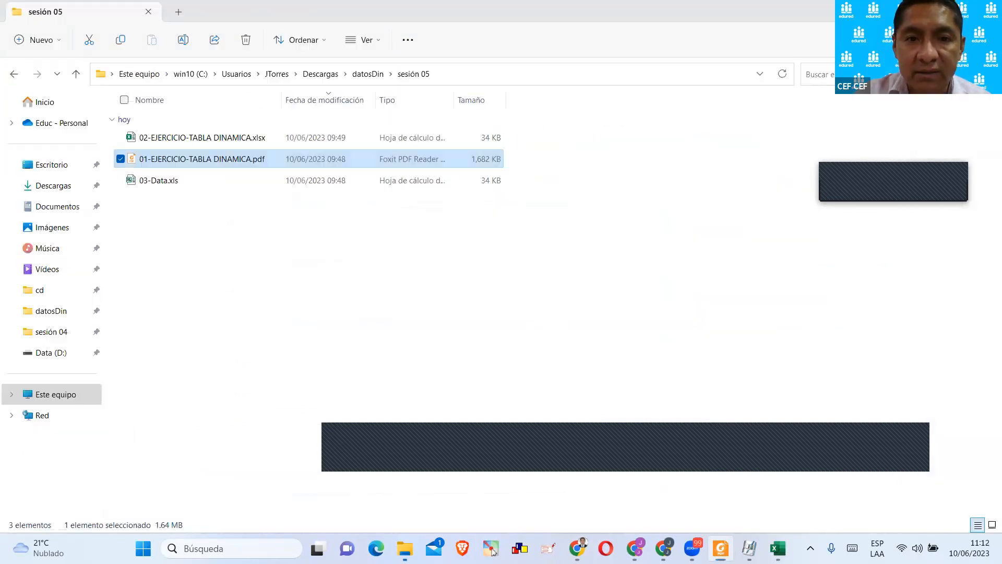
left_click(351, 252)
double_click(208, 139)
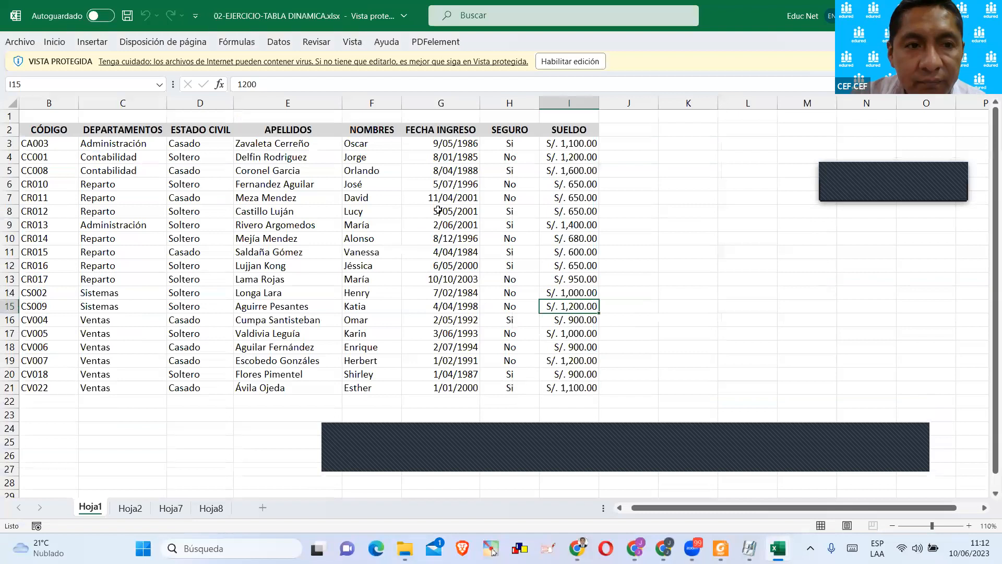
left_click(349, 215)
Look through the workbook's sheets, then examine the employee counts and percentages in the Hoja2 pivot table.
left_click(142, 508)
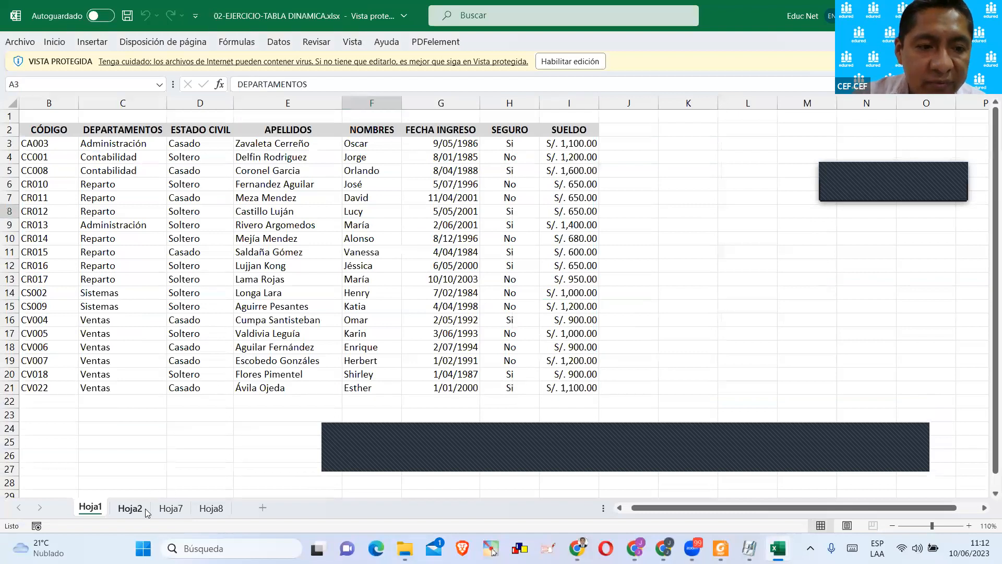
key("ctrl+Page_Down")
key("ctrl+Page_Down")
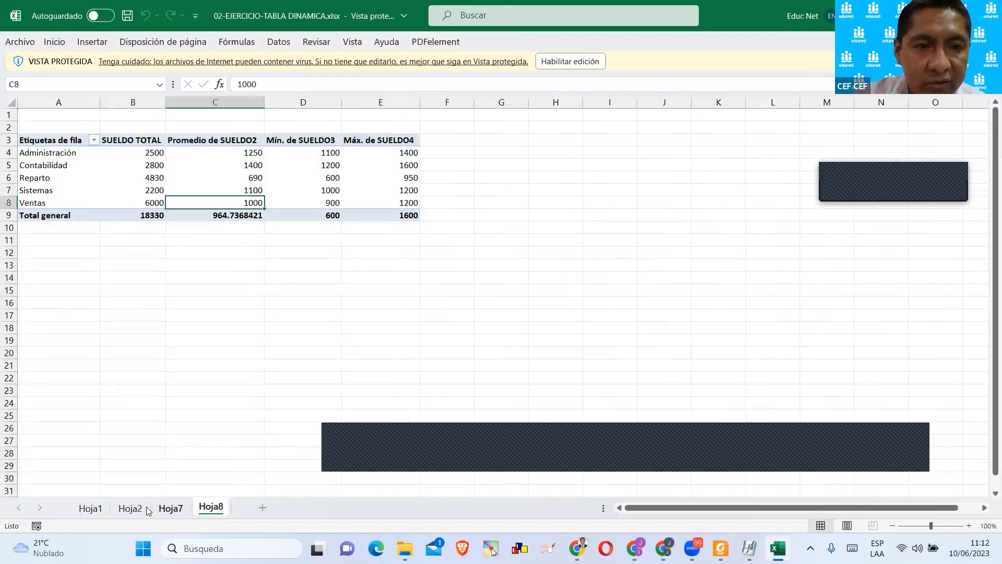
left_click(90, 508)
left_click(130, 508)
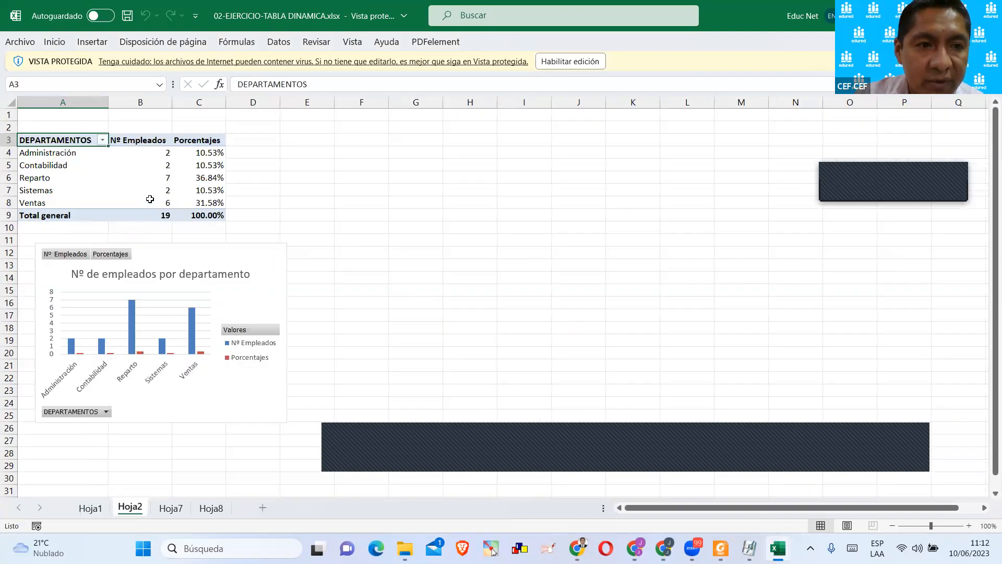
left_click(154, 165)
left_click(214, 154)
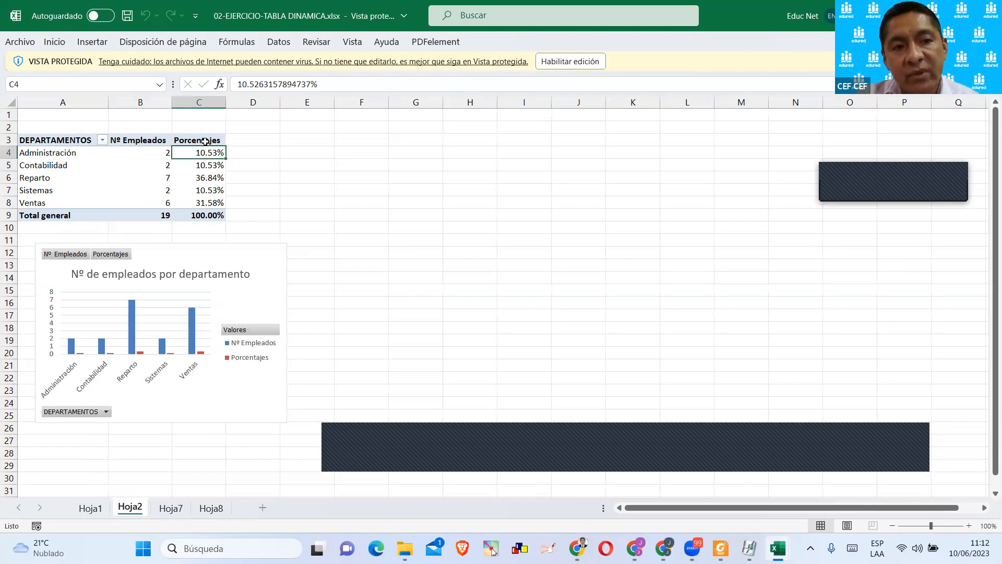
Enable editing for the workbook and display the field list of the Hoja2 pivot table.
left_click(570, 61)
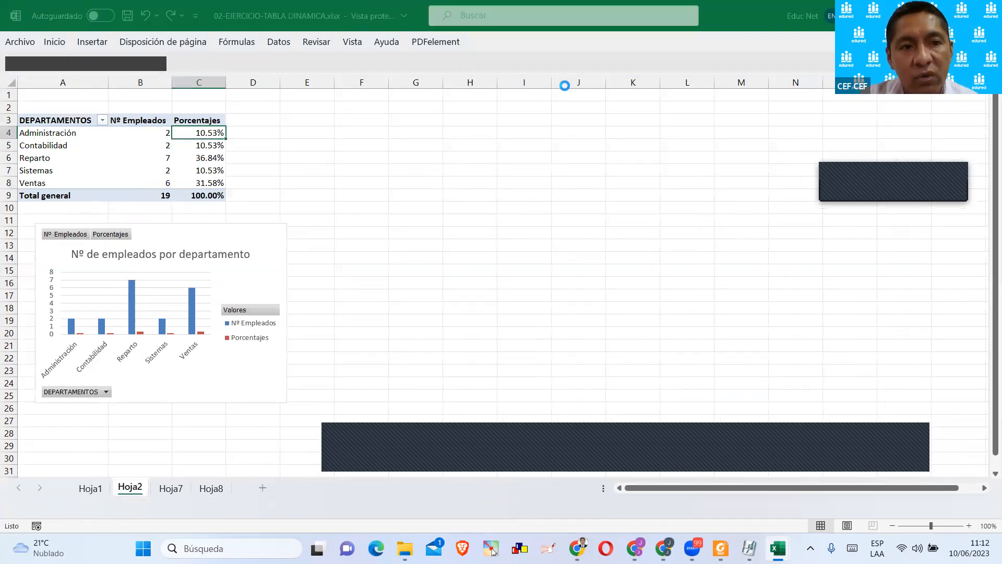
left_click(170, 210)
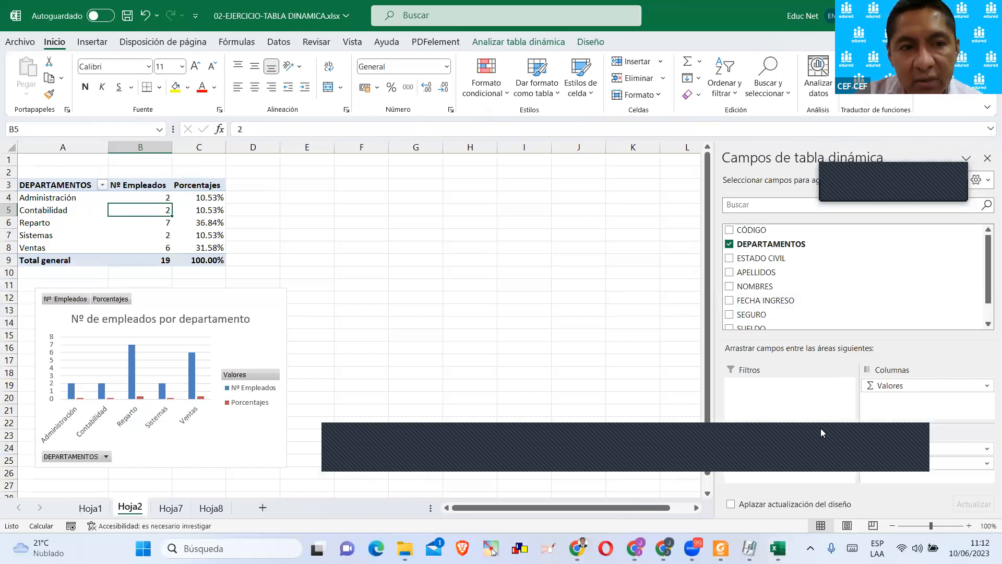
left_click_drag(820, 428, 807, 63)
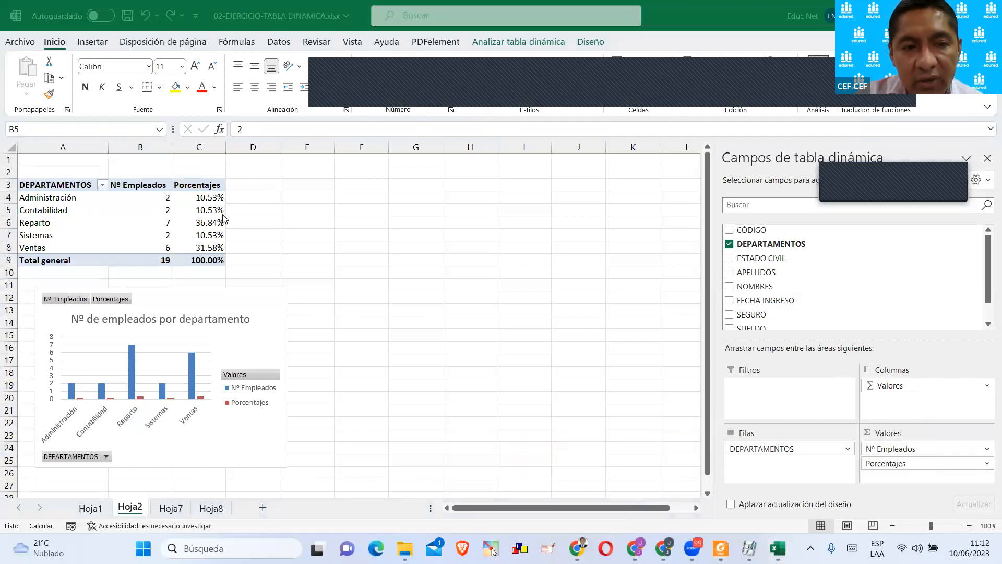
Inspect the value field settings of Porcentajes without changing them, and return to the data on Hoja1.
left_click(924, 450)
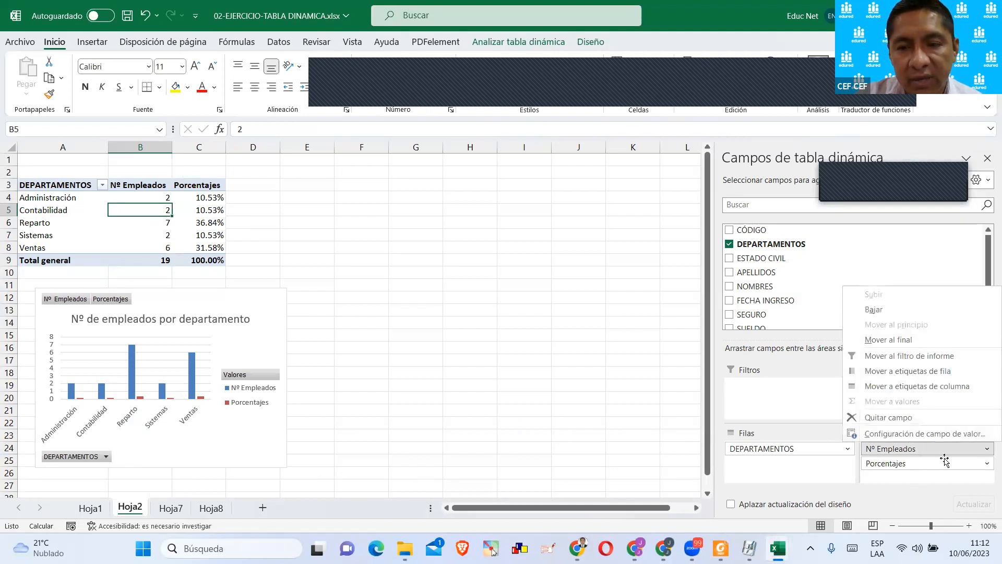
left_click(913, 467)
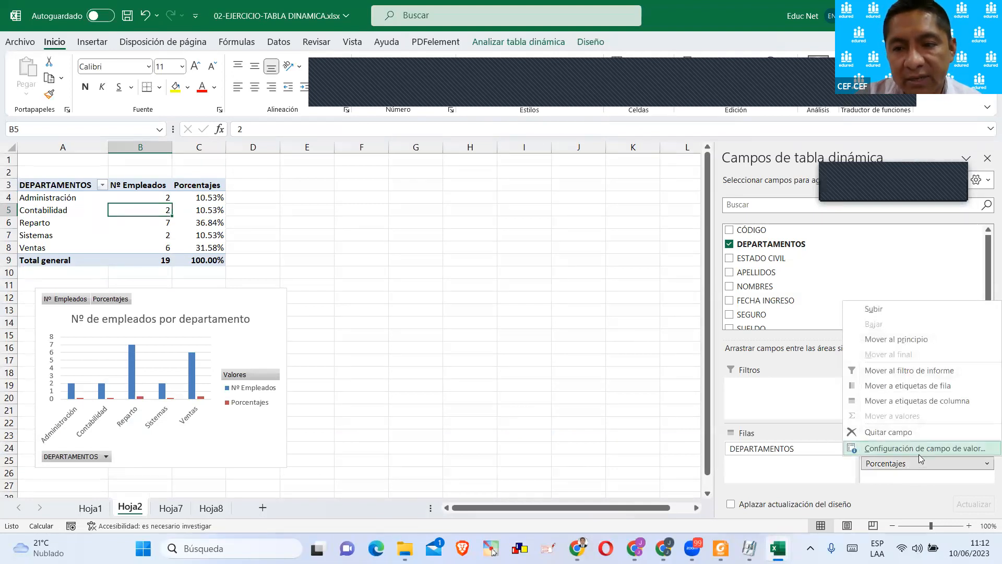
left_click(910, 448)
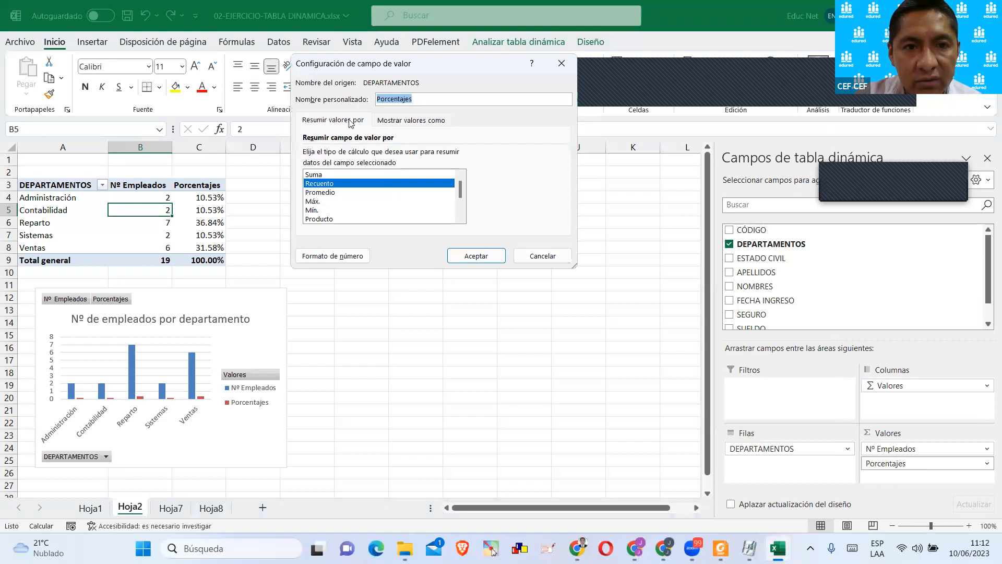
left_click(551, 259)
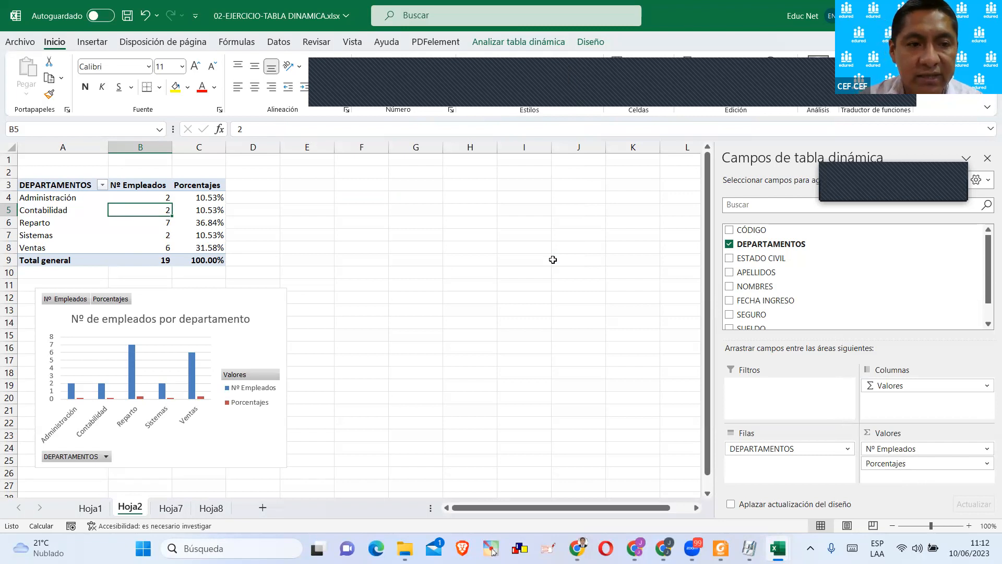
left_click(93, 506)
left_click(468, 243)
left_click(462, 84)
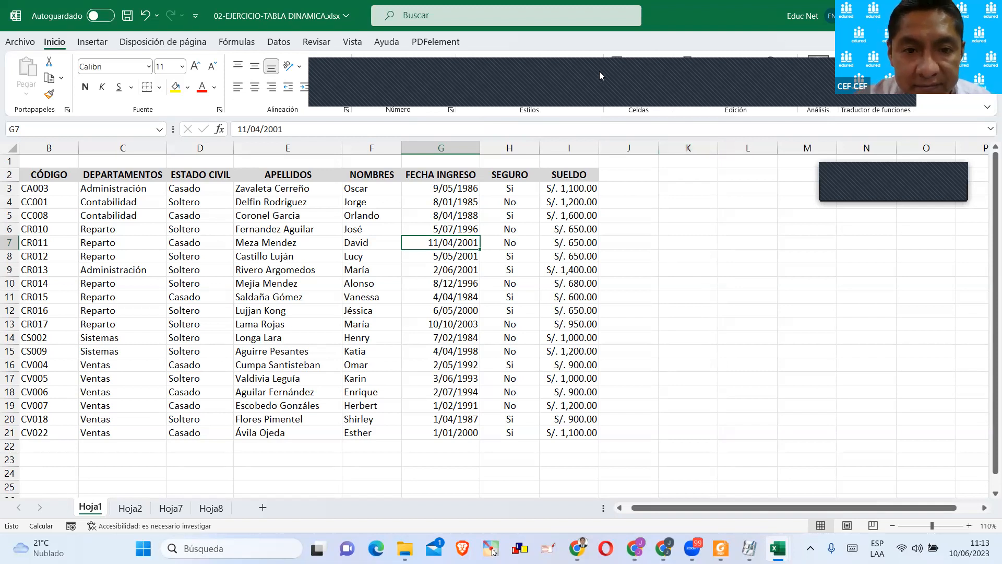
left_click(598, 149)
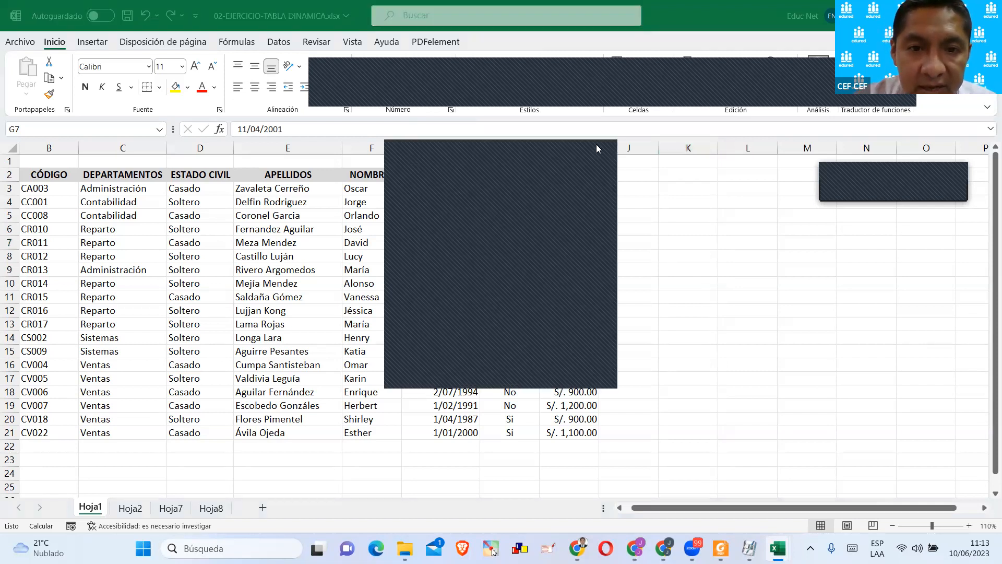
left_click(599, 148)
left_click(692, 213)
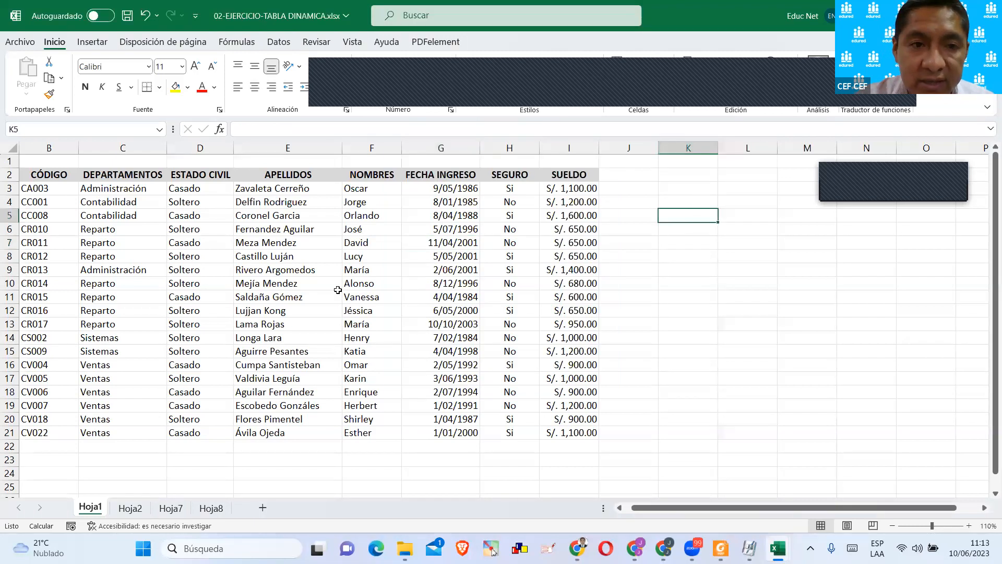
left_click(130, 508)
left_click(89, 508)
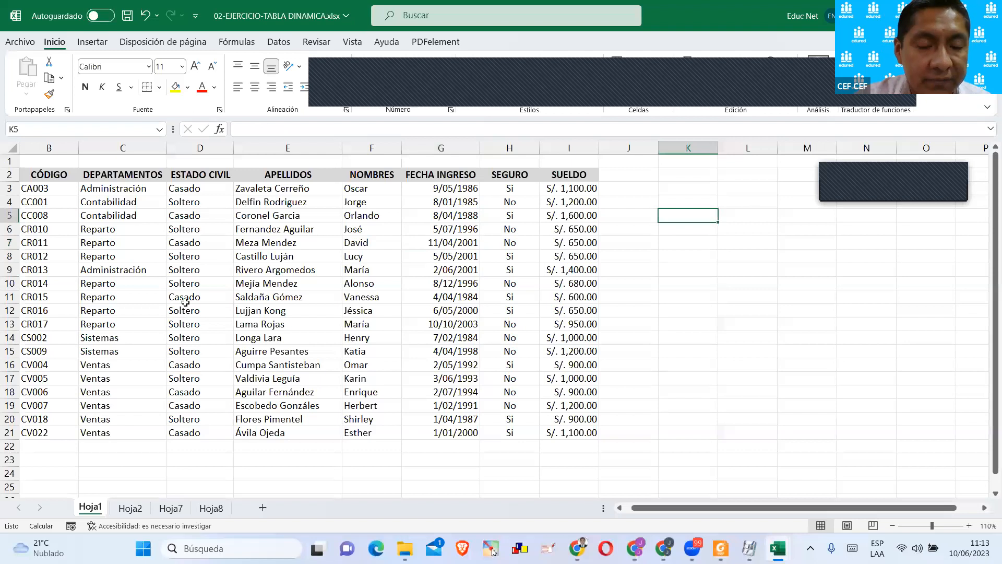
left_click(376, 235)
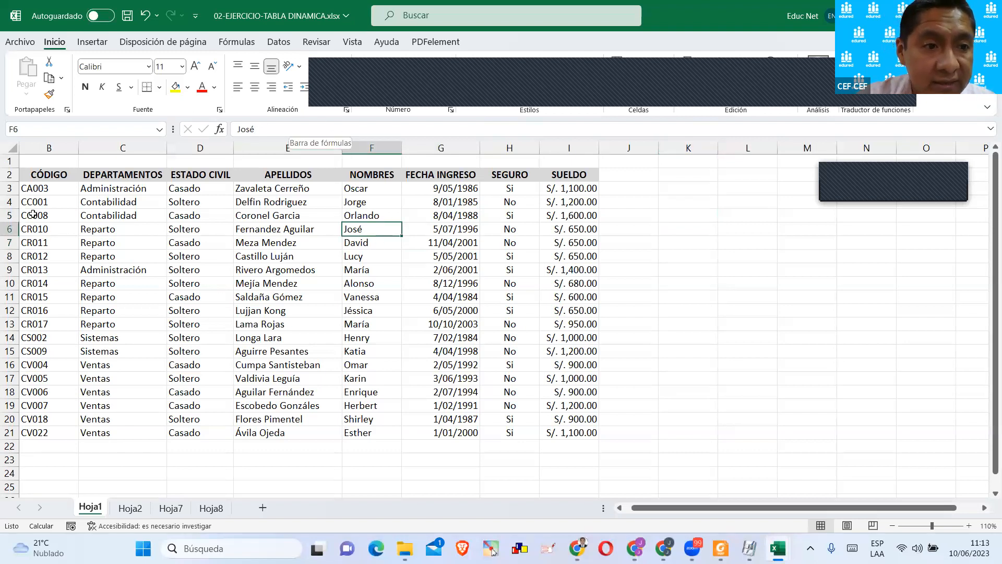
left_click(33, 190)
left_click_drag(54, 174, 564, 433)
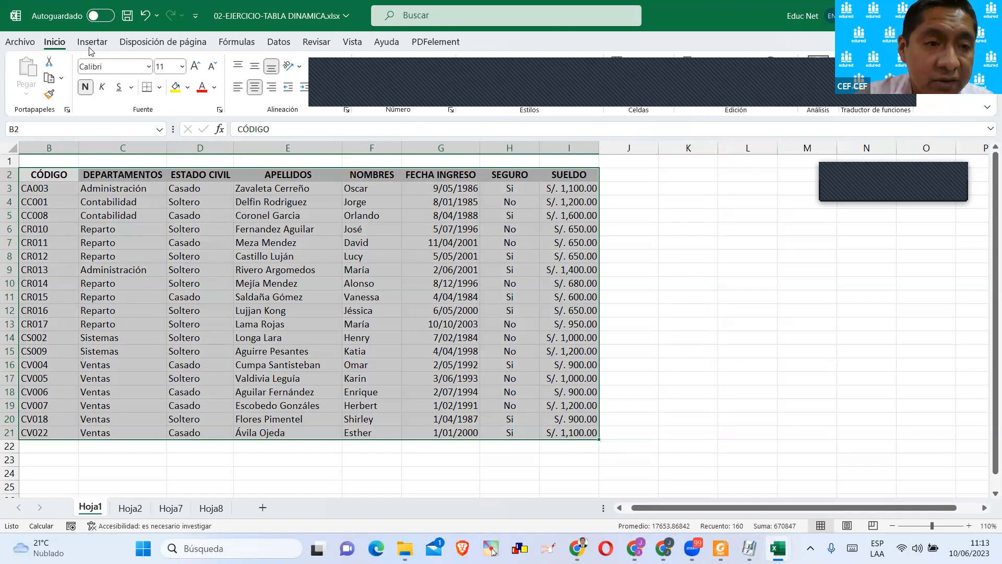
left_click(557, 270)
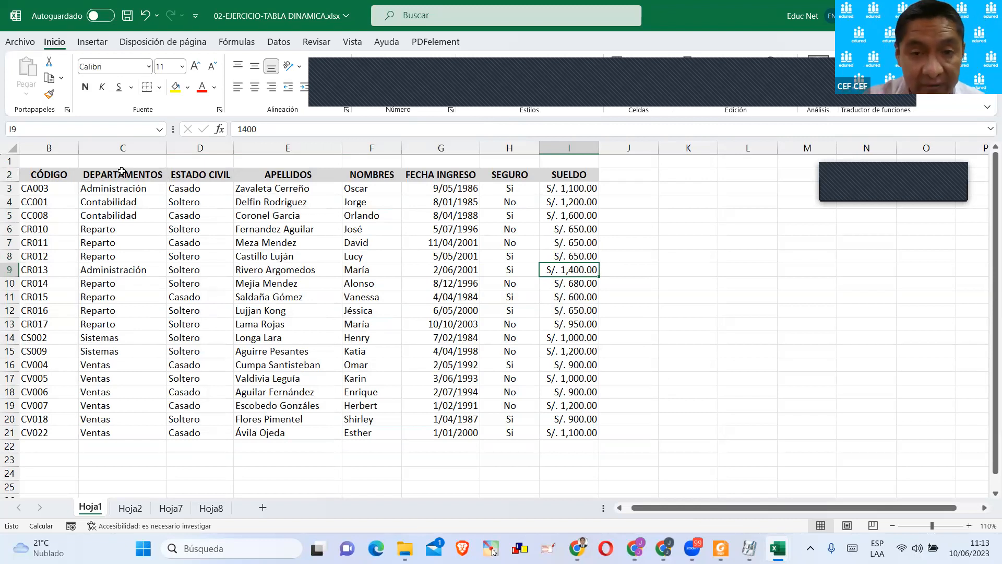
Convert the employee data in B2:I21 on Hoja1 into a table with headers.
left_click(99, 43)
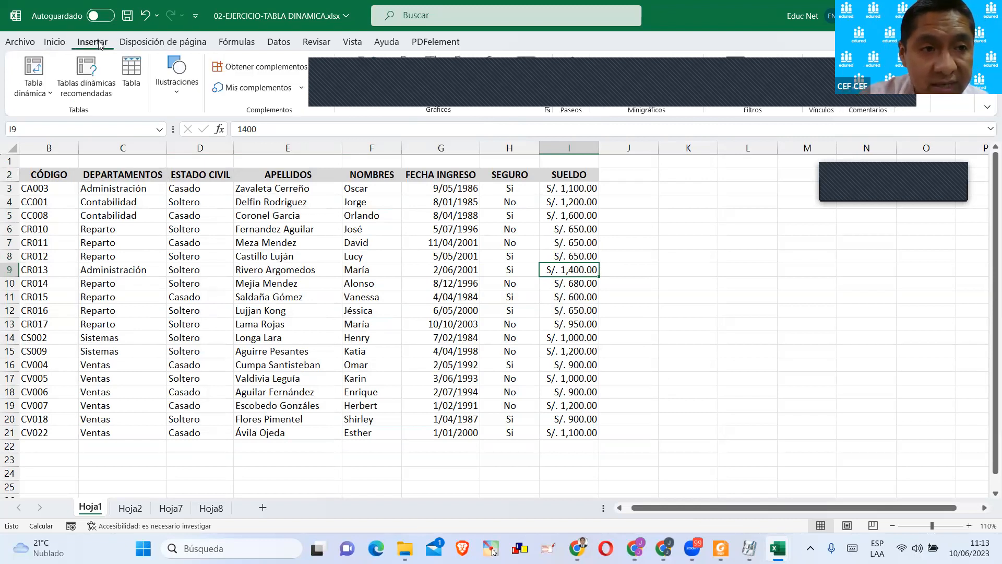
left_click(131, 73)
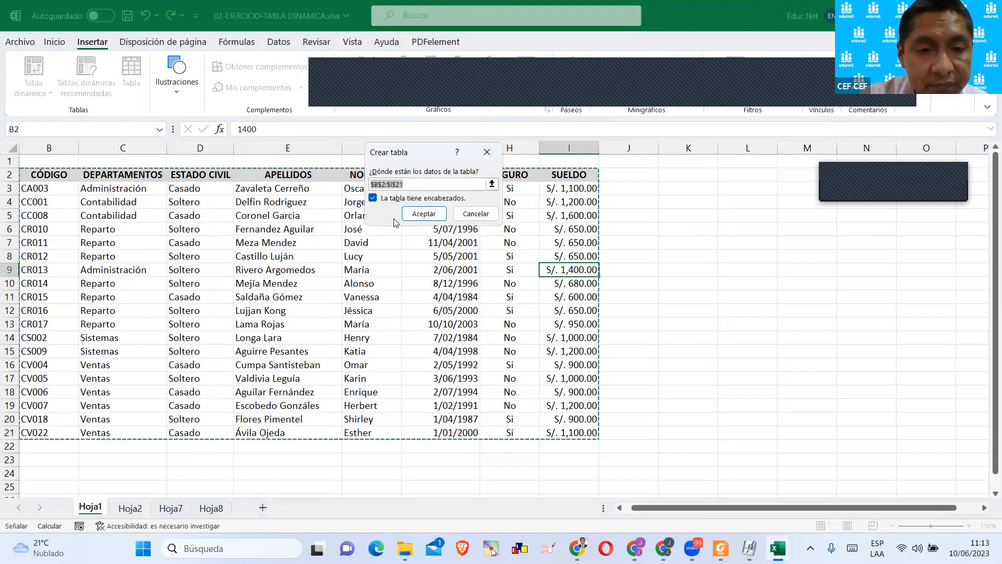
left_click_drag(416, 166, 405, 209)
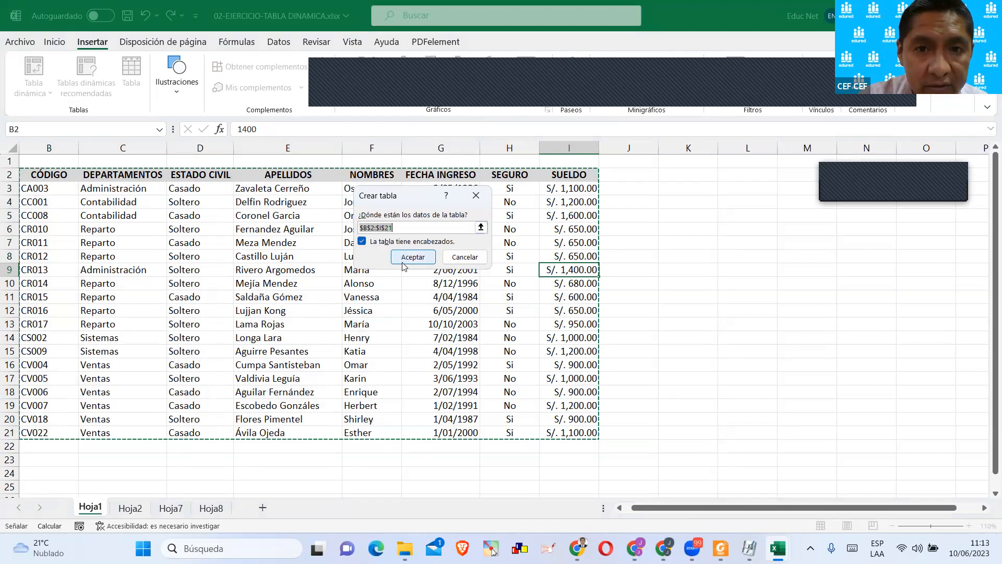
left_click(403, 258)
left_click(383, 228)
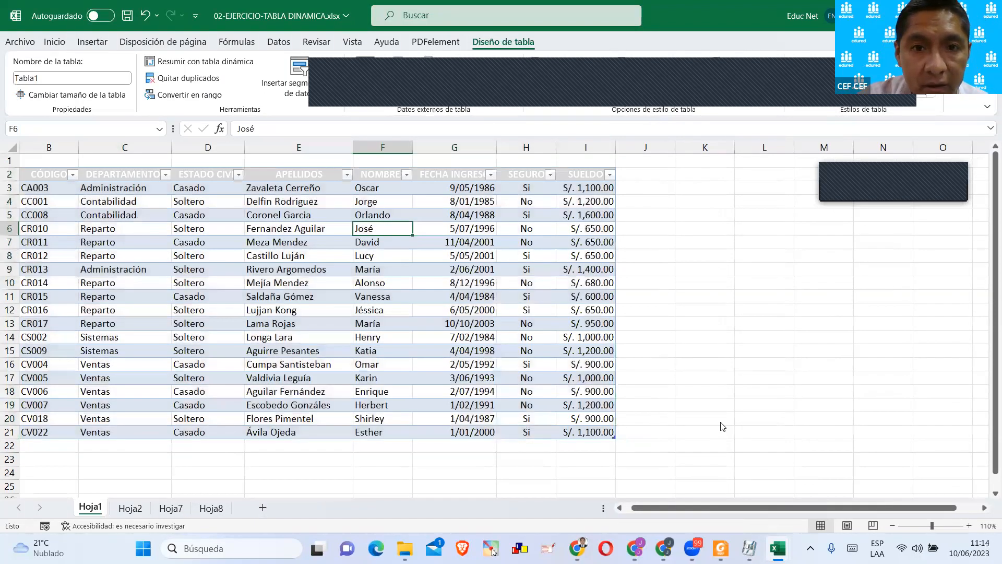
Try a light aqua style and a medium black bordered style on the employee table.
left_click(824, 84)
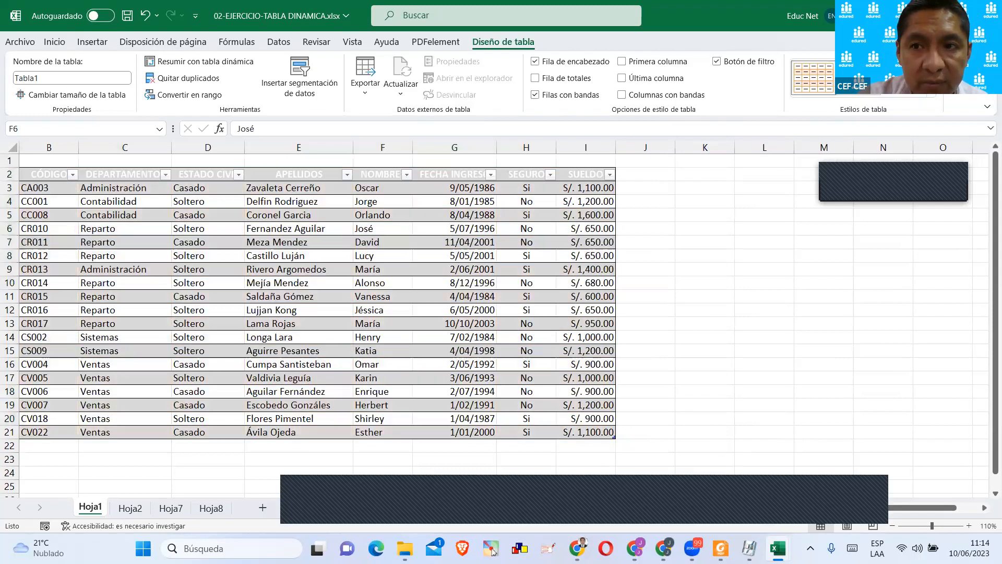
left_click(813, 77)
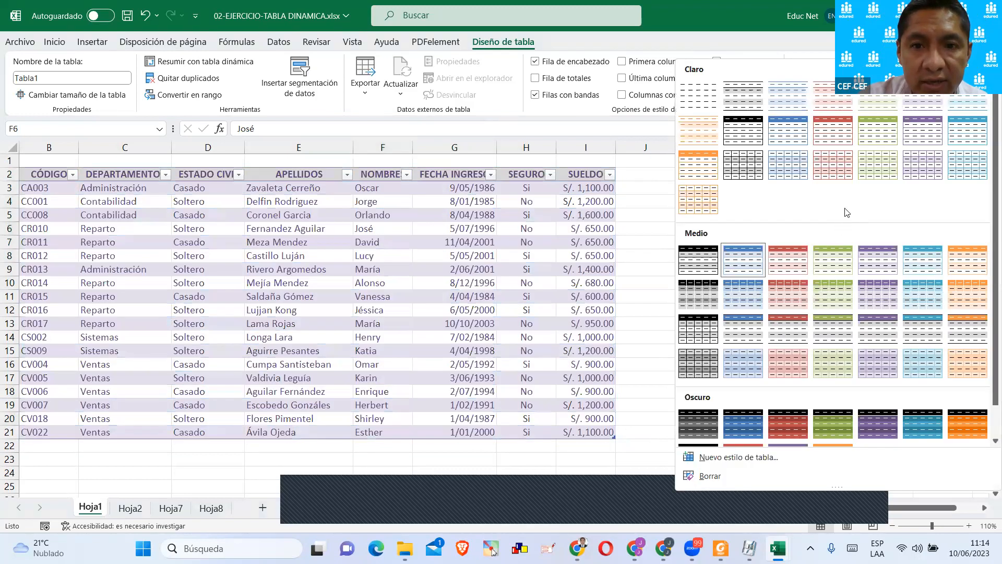
left_click(956, 170)
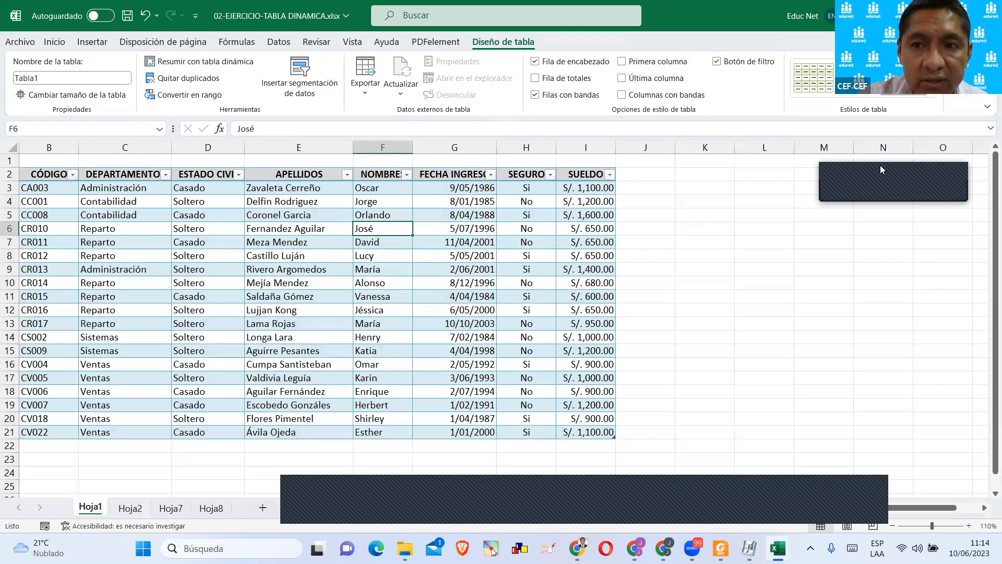
left_click(931, 98)
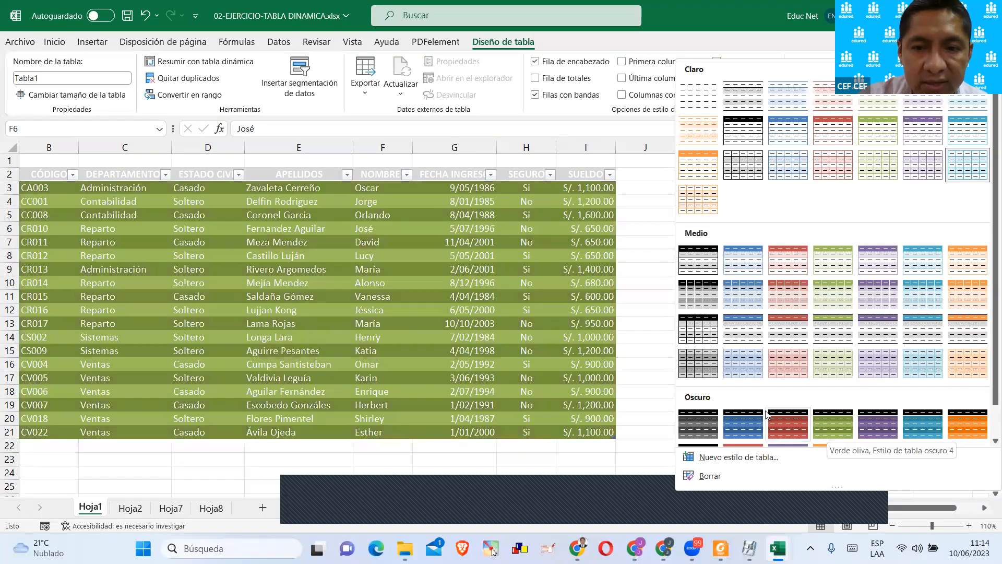
left_click(696, 334)
left_click(449, 213)
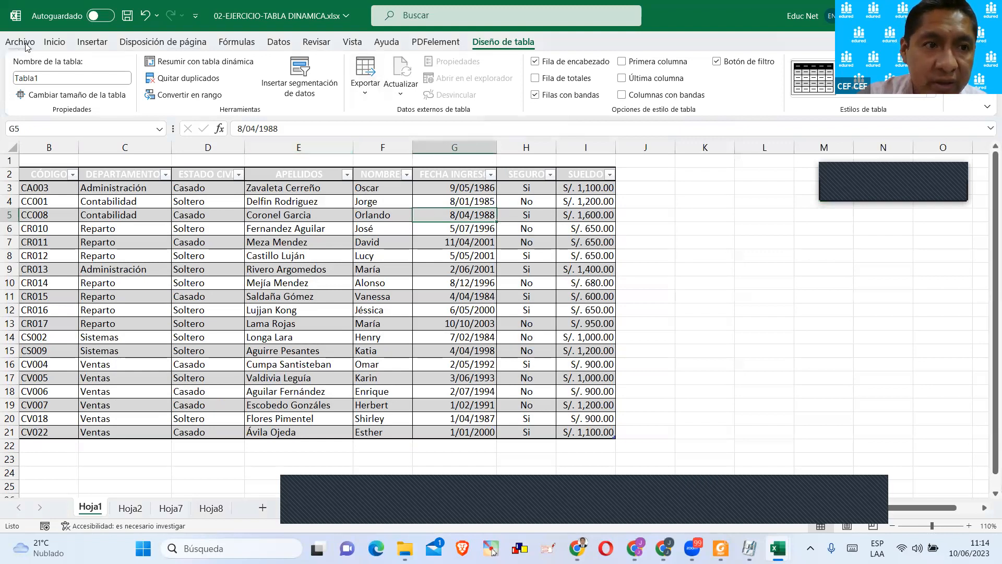
Clear the cell formats from the whole employee table, including its headers.
left_click(54, 42)
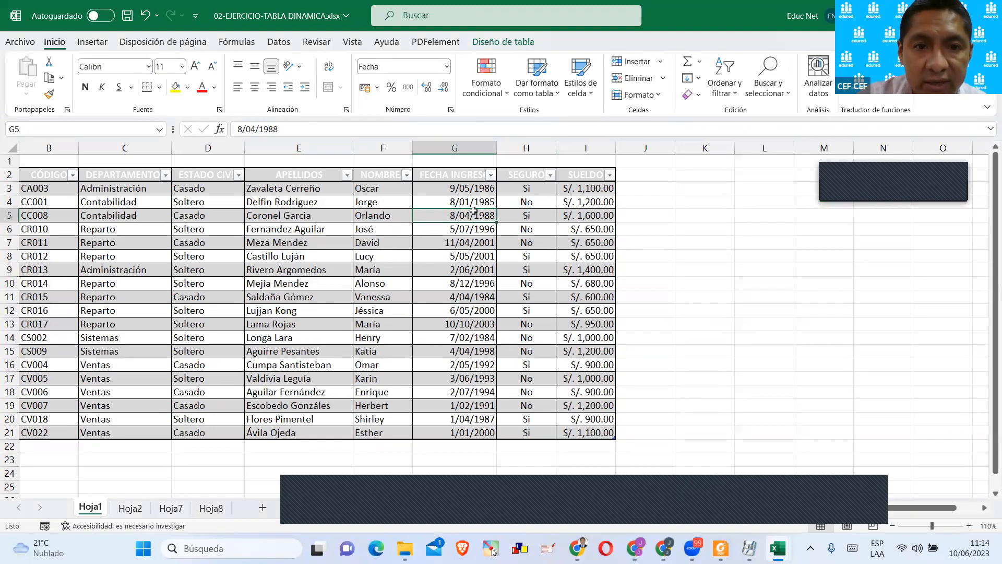
left_click_drag(575, 424, 473, 337)
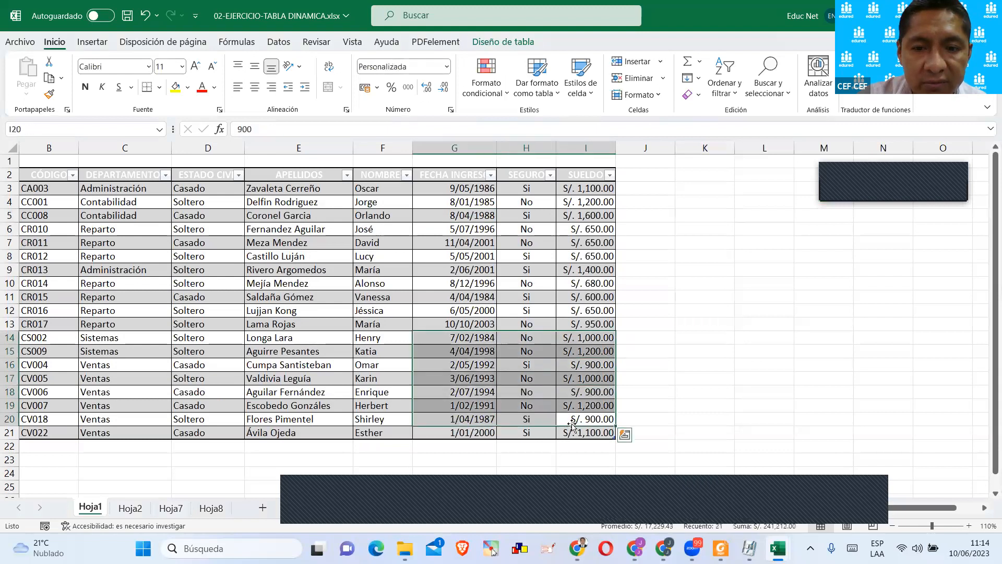
left_click_drag(575, 427, 39, 173)
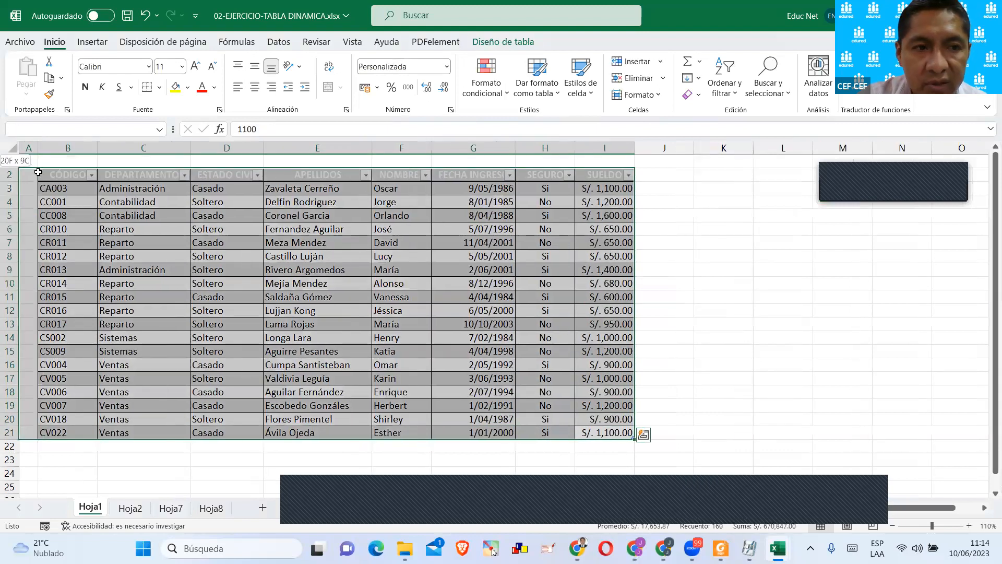
left_click(698, 95)
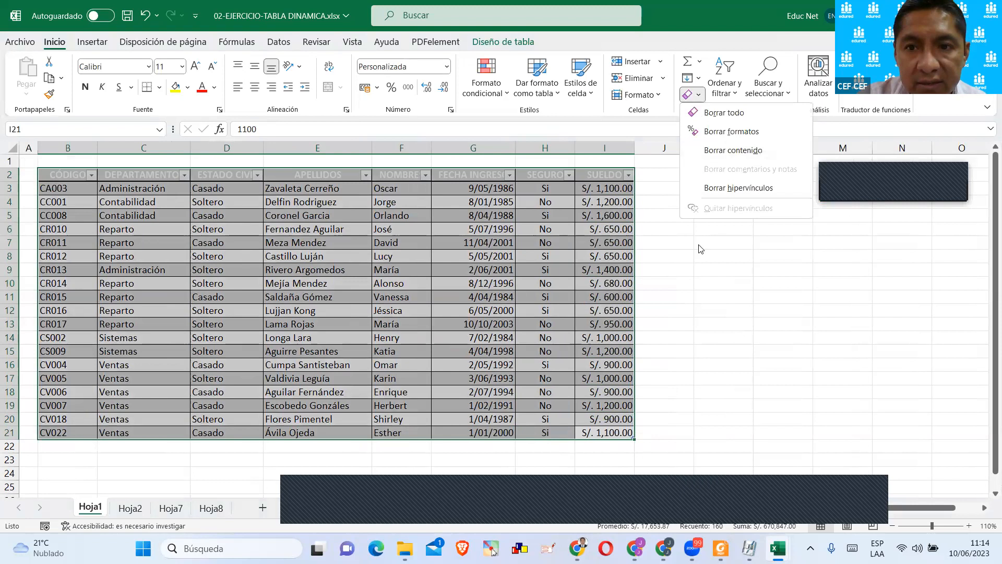
left_click(728, 131)
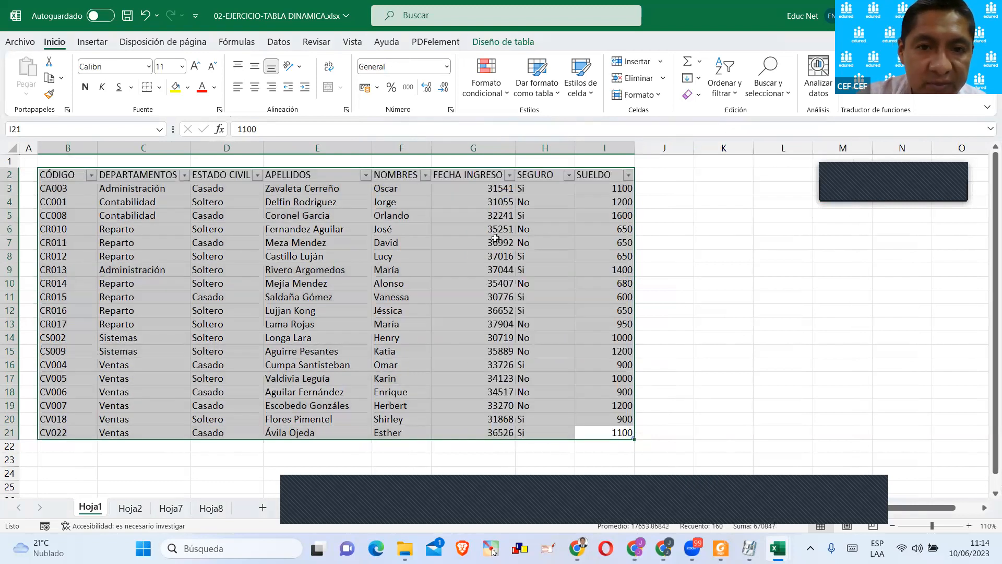
Apply the medium table style with a blue header and grey banded rows to the employee table.
left_click(480, 44)
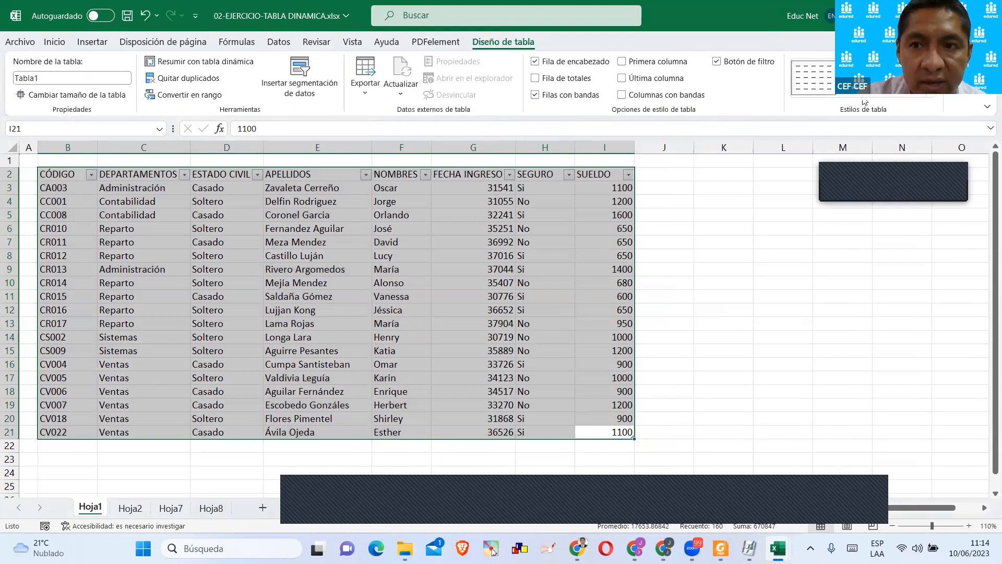
left_click(932, 102)
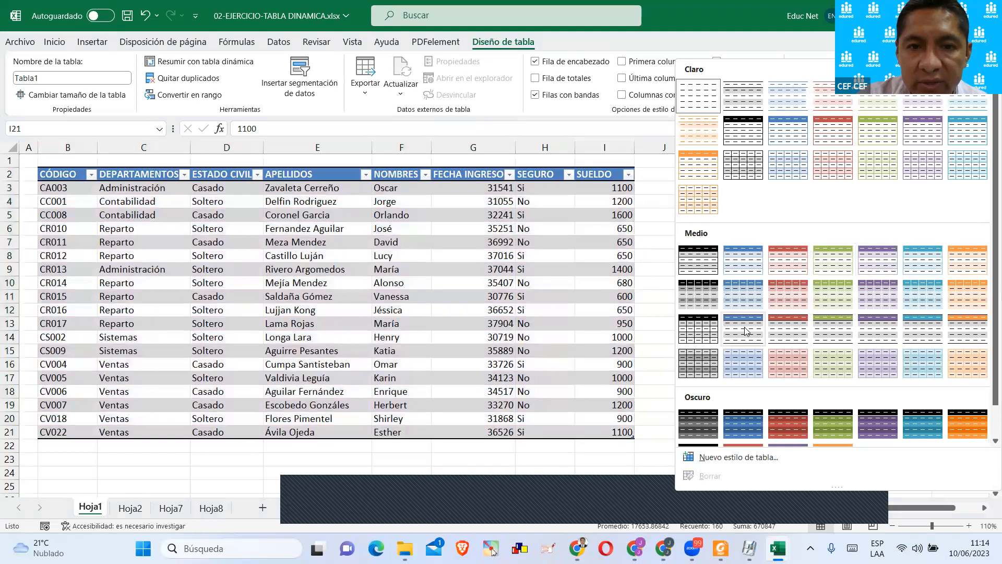
left_click(745, 331)
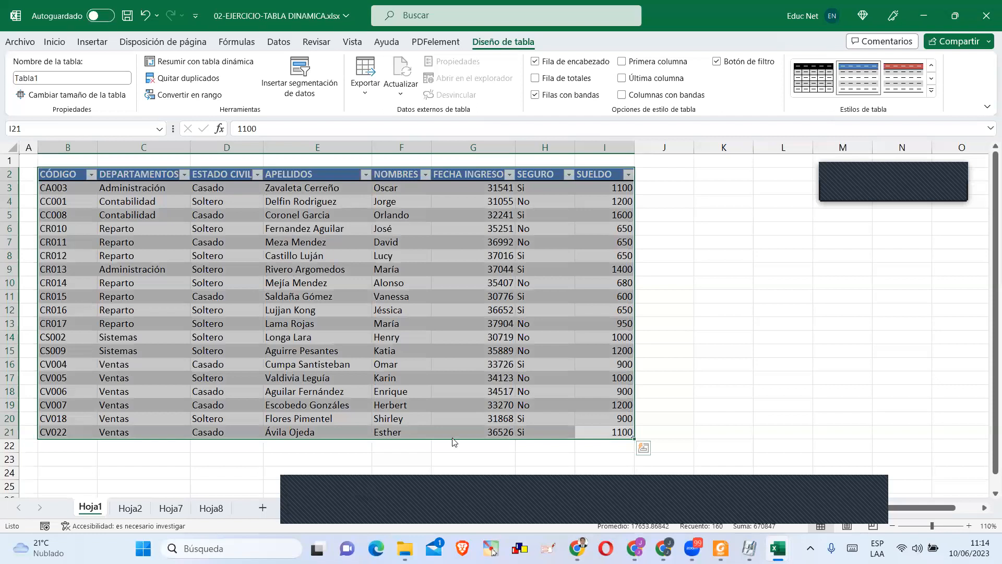
key("ctrl+1")
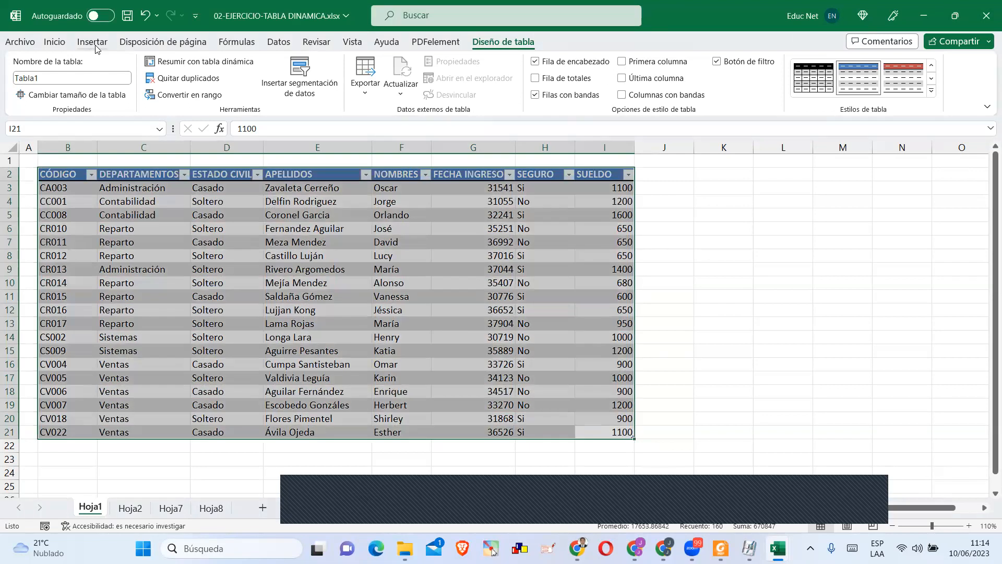
Insert a pivot table based on Tabla1 in a new worksheet.
left_click(93, 44)
left_click(48, 76)
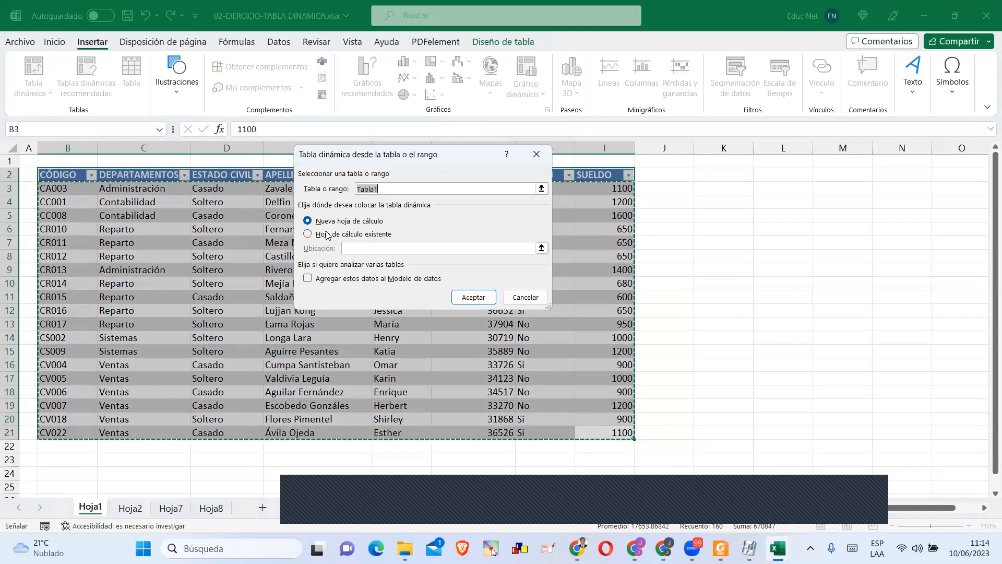
left_click(467, 300)
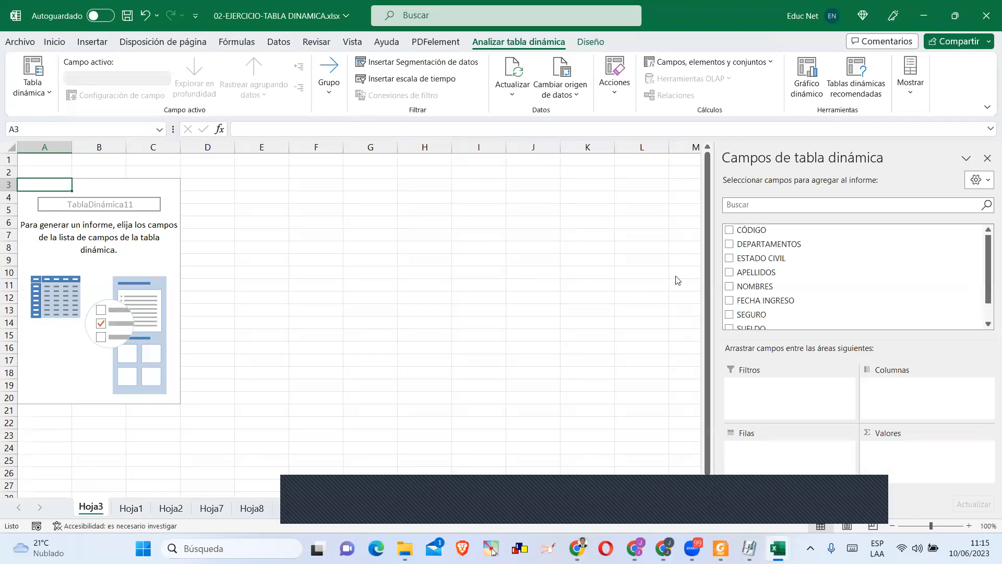
Place the DEPARTAMENTOS field in the pivot table's rows and add it twice to the values.
left_click_drag(733, 245, 786, 448)
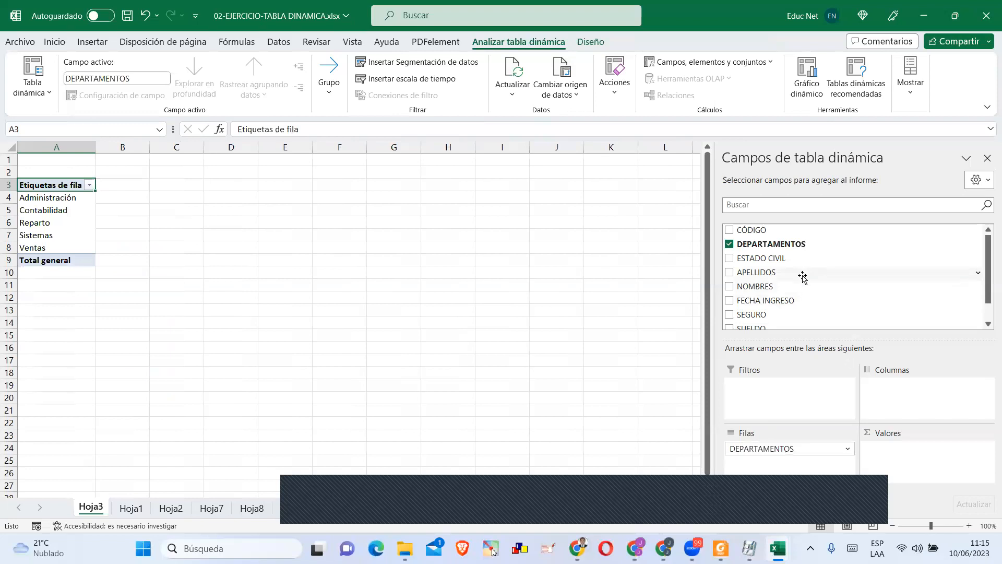
scroll(831, 322, "down", 2)
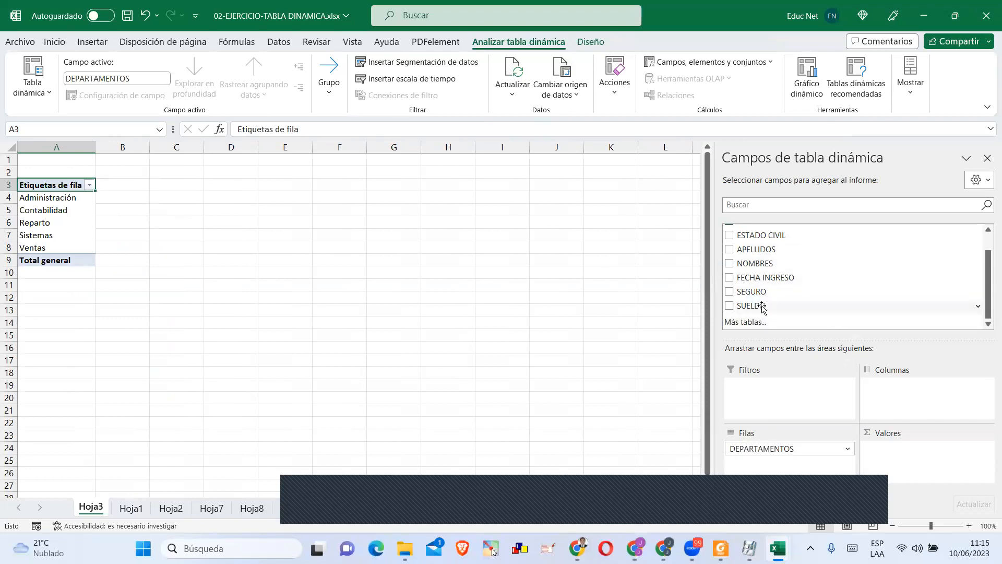
scroll(761, 300, "up", 2)
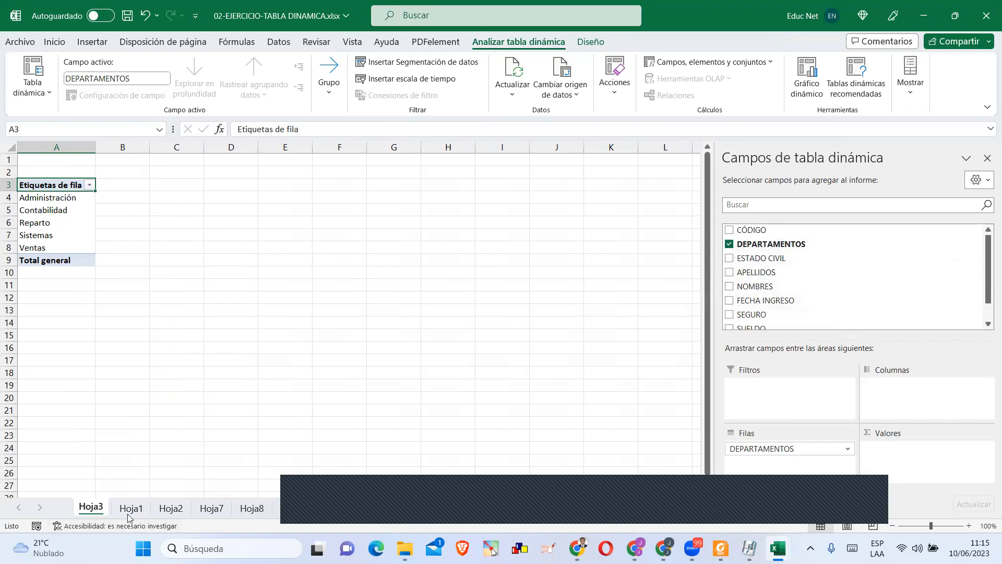
scroll(783, 286, "down", 1)
scroll(783, 280, "up", 1)
left_click_drag(783, 243, 921, 448)
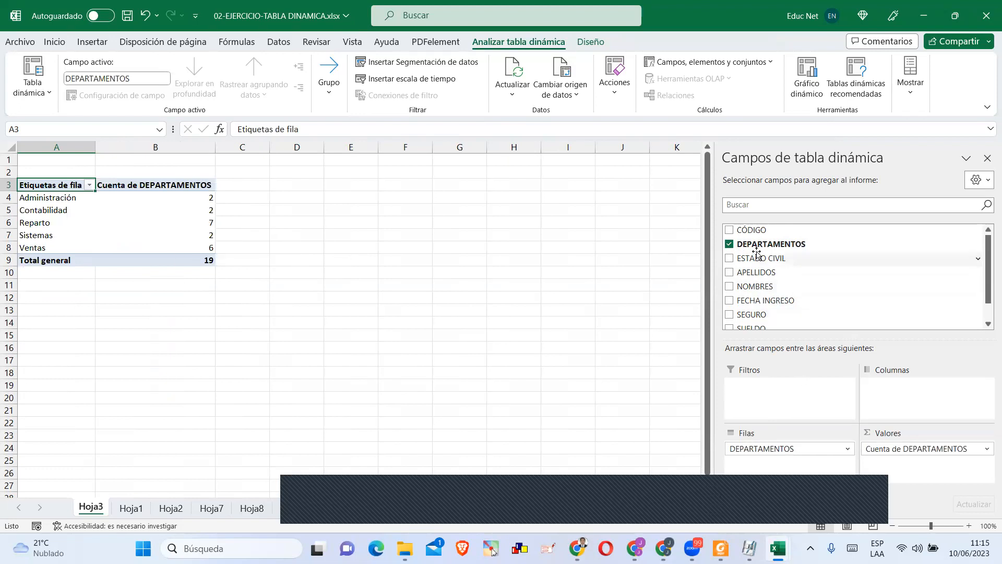
left_click_drag(754, 244, 905, 453)
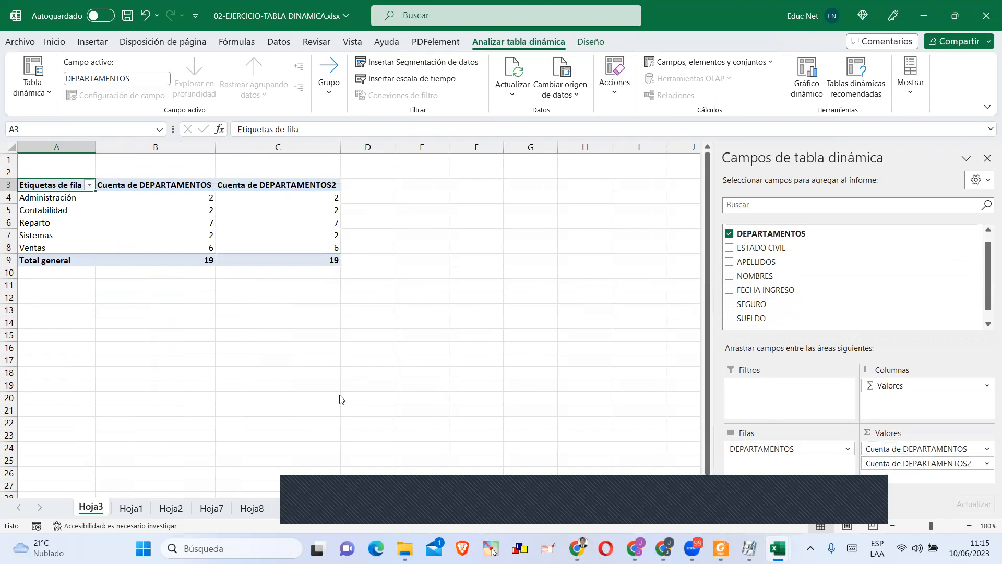
Show the second DEPARTAMENTOS count, Cuenta de DEPARTAMENTOS2, as % del total de filas.
left_click(987, 463)
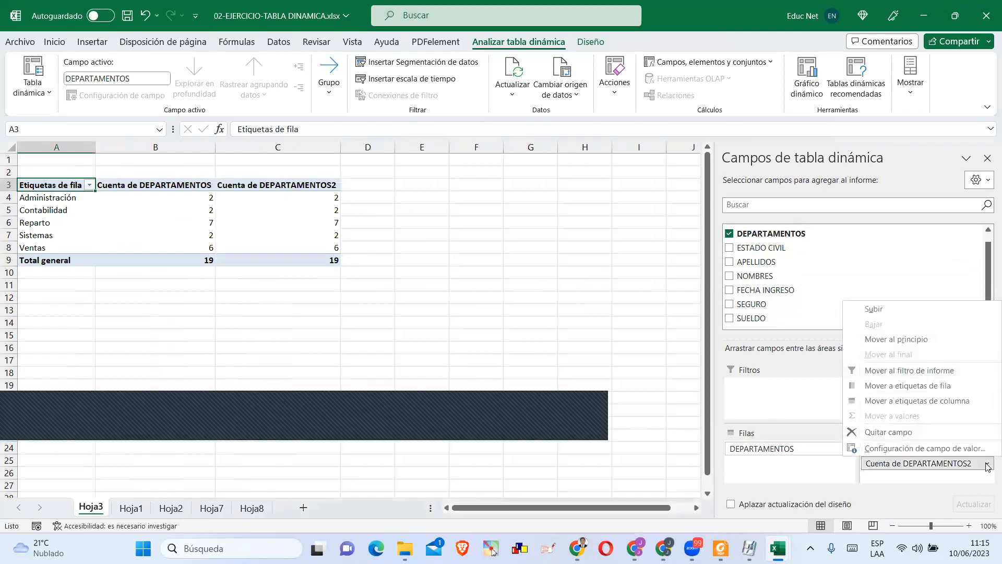
left_click(918, 448)
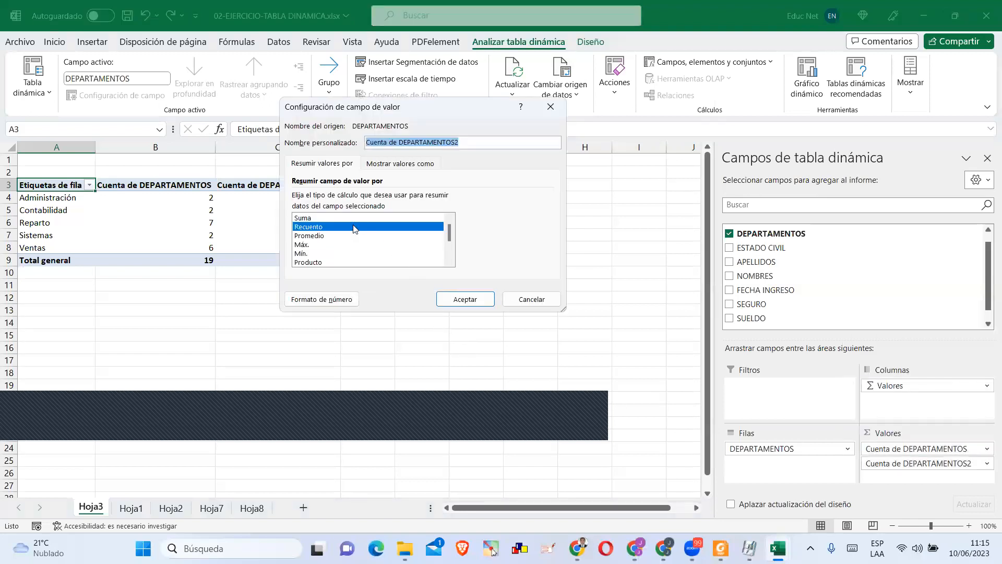
left_click(391, 165)
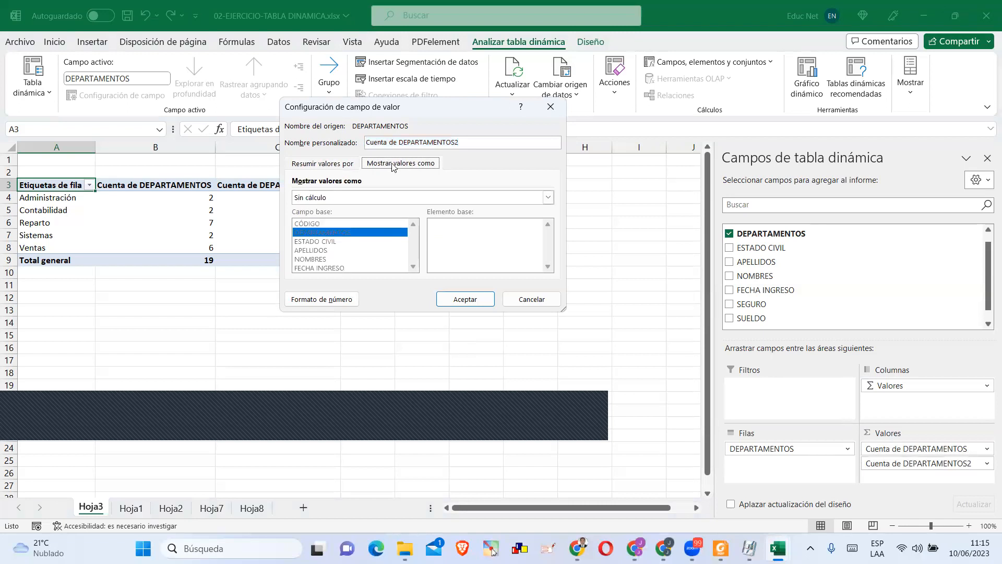
left_click(329, 200)
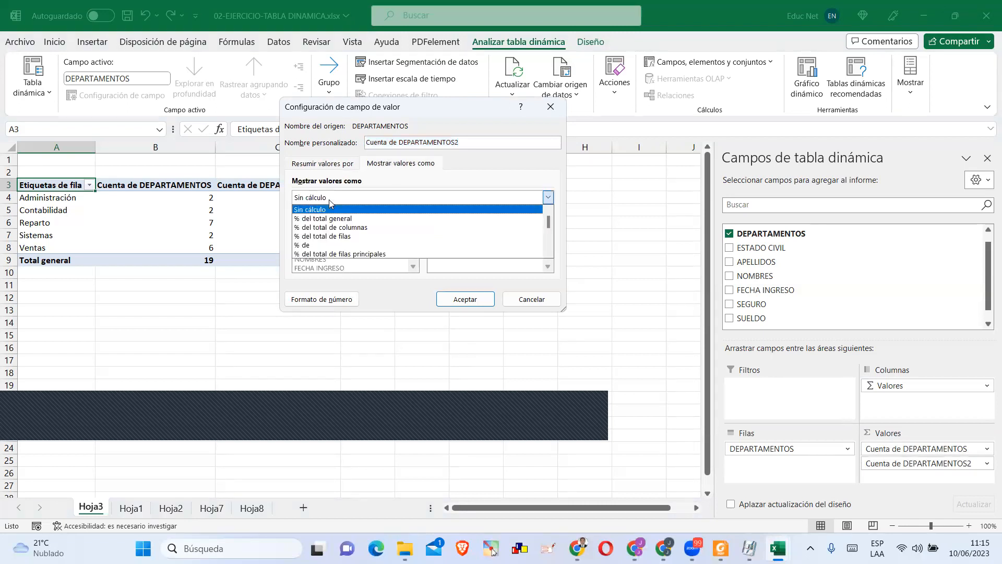
left_click(351, 239)
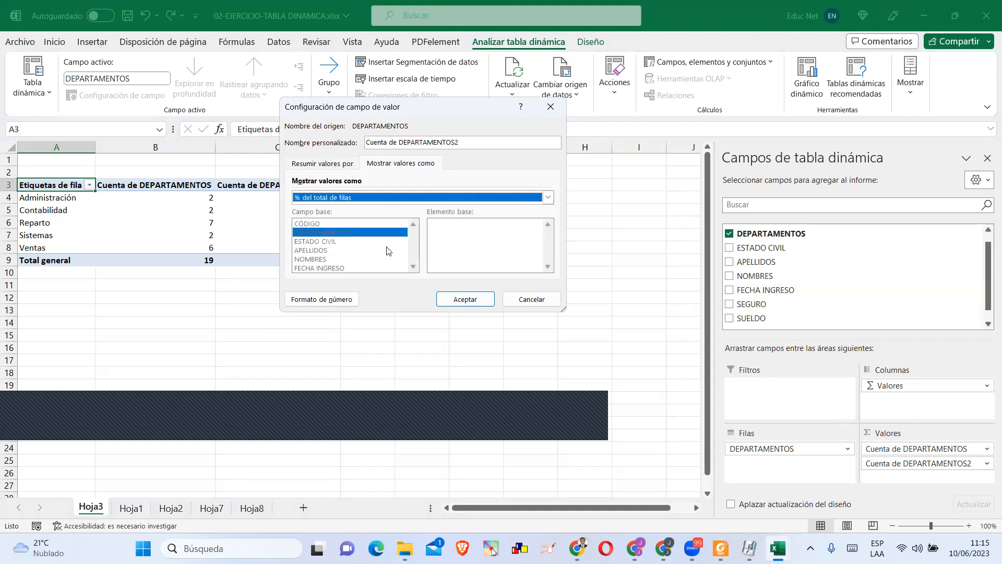
left_click(465, 299)
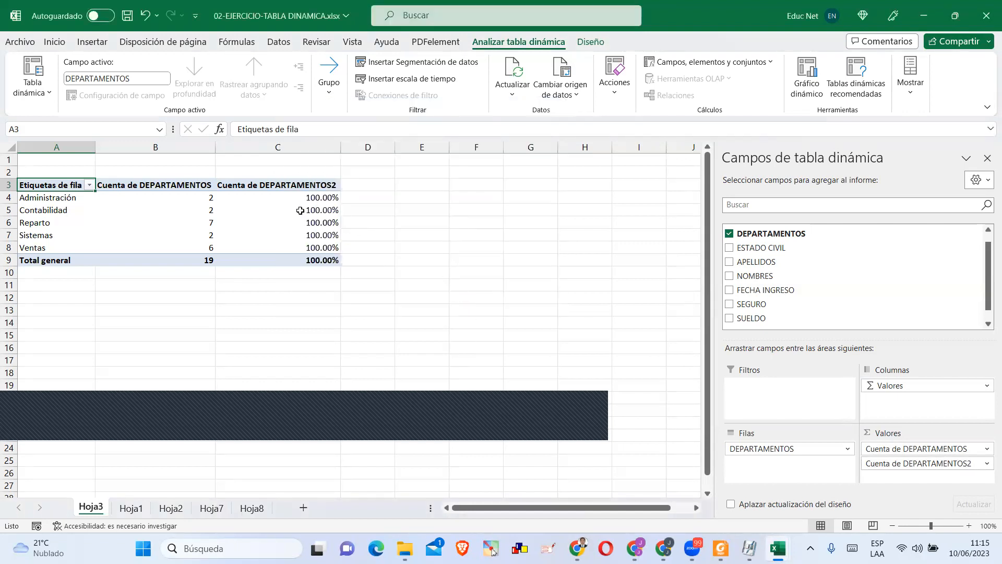
Show the pivot table's Cuenta de DEPARTAMENTOS2 value as % del total de columnas.
mouse_move(300, 210)
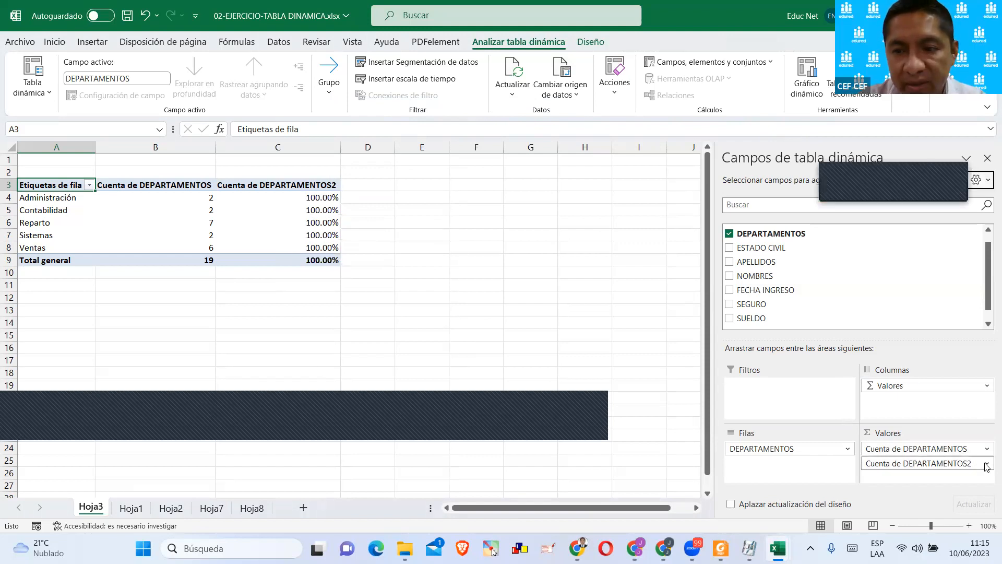
left_click(910, 463)
left_click(910, 448)
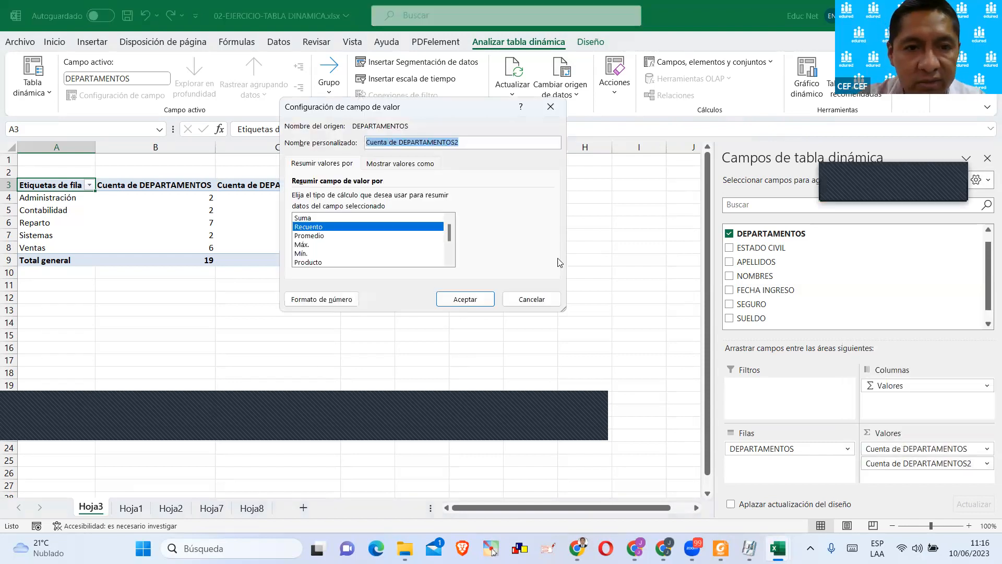
left_click(380, 166)
left_click(339, 200)
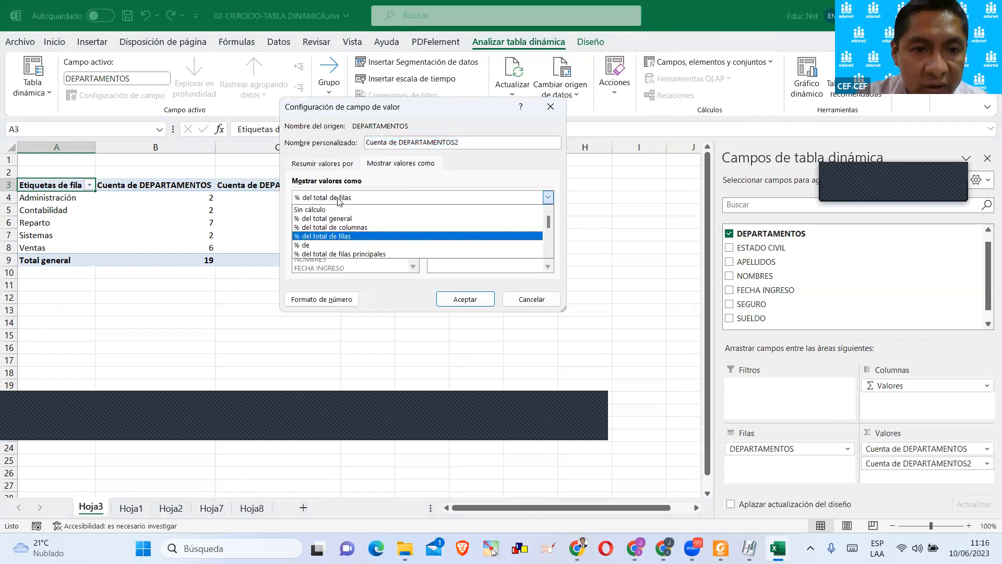
left_click(353, 112)
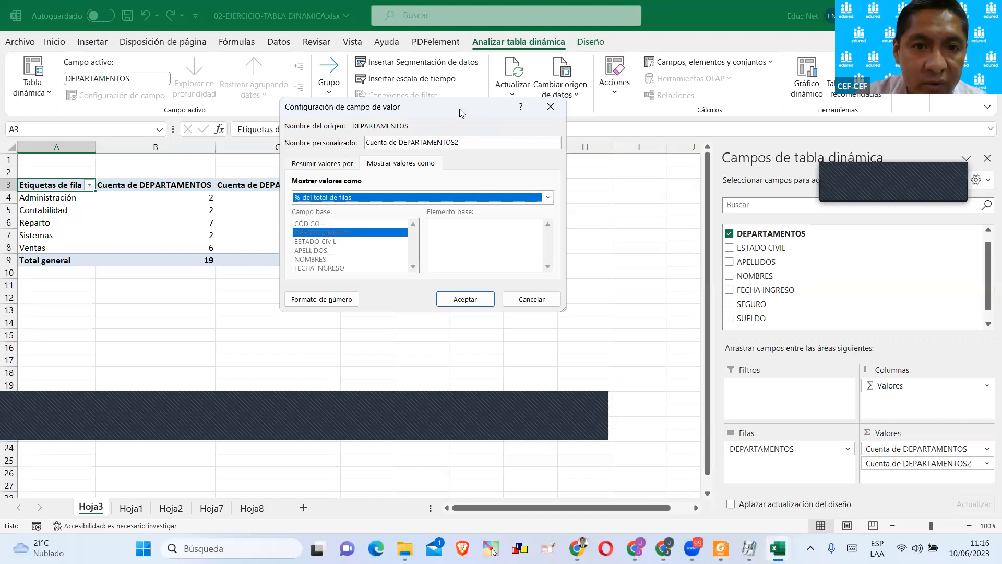
left_click_drag(459, 108, 587, 107)
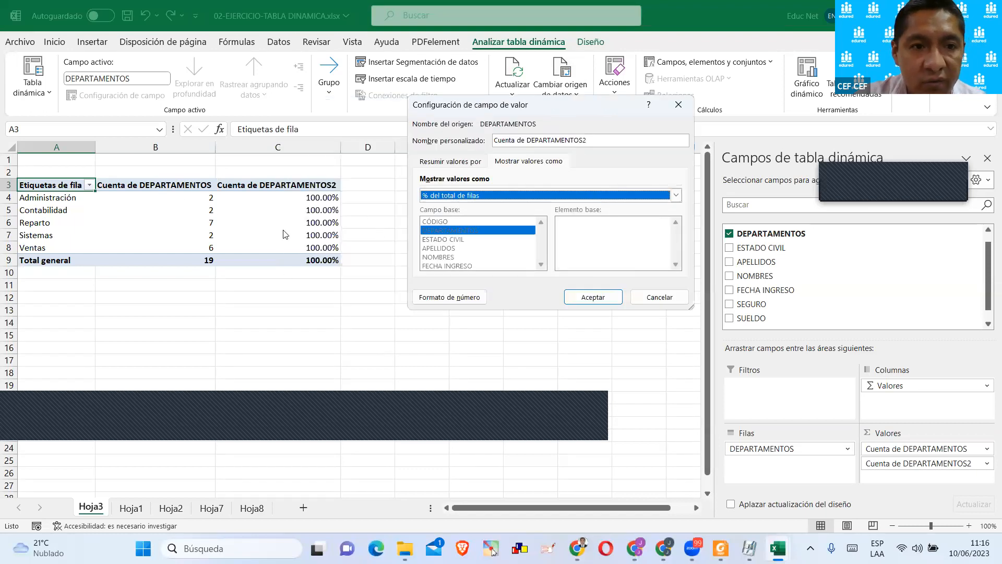
left_click(500, 198)
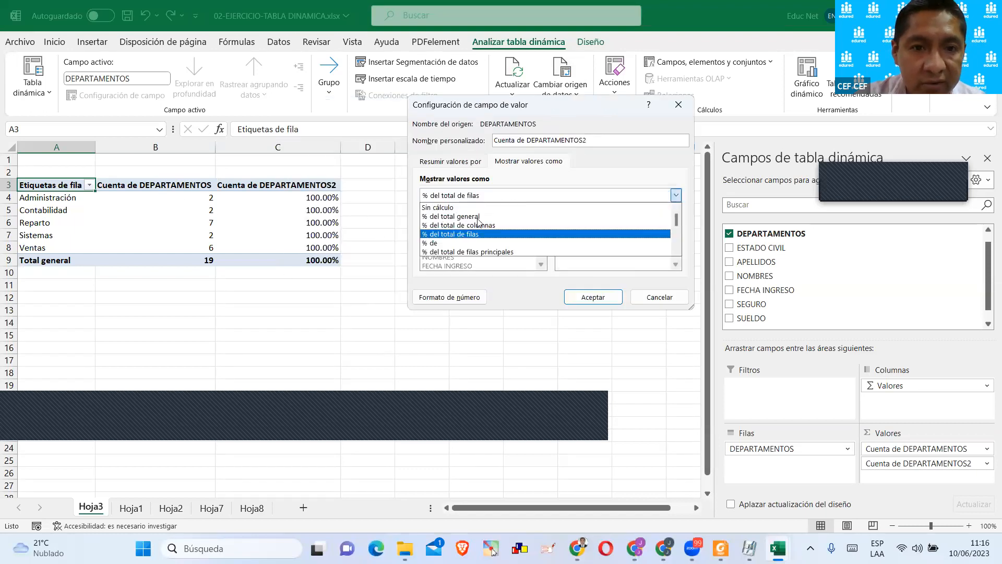
left_click(476, 228)
left_click(585, 296)
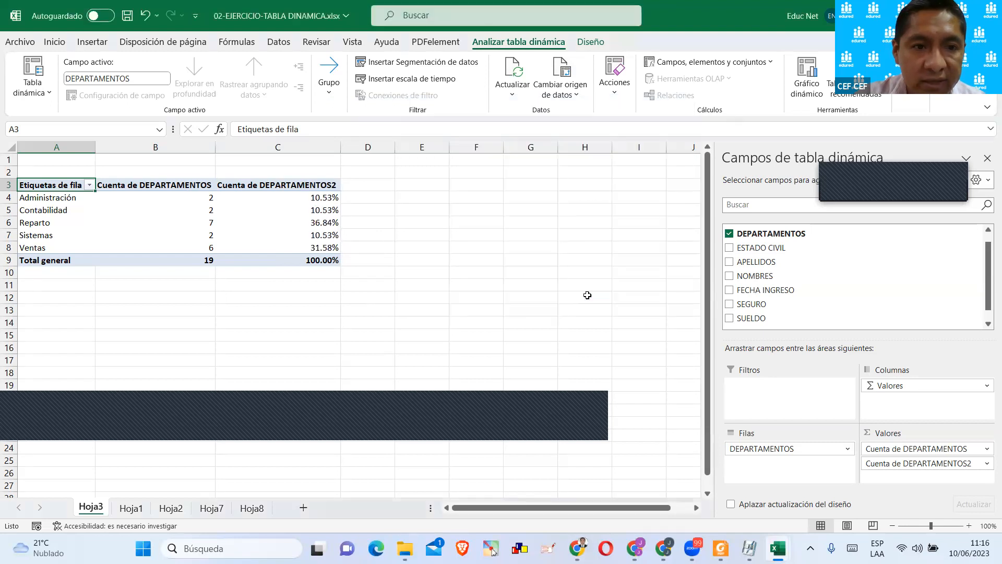
left_click(351, 293)
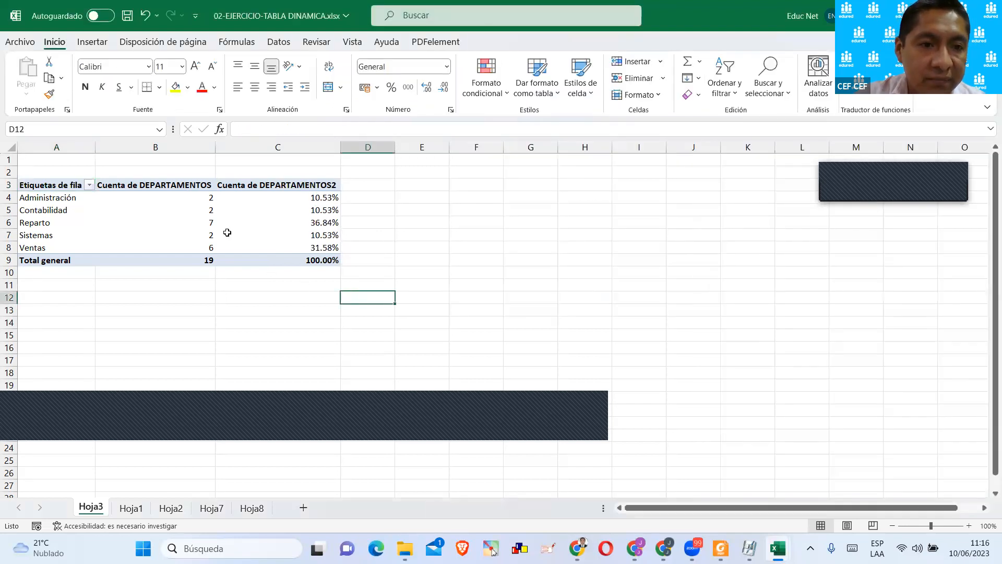
left_click(207, 199)
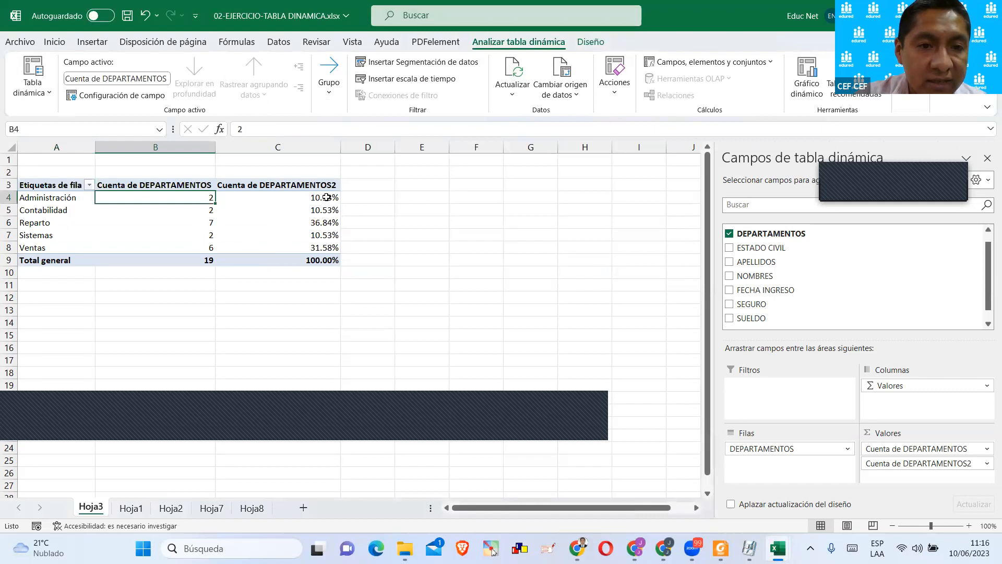
left_click(326, 197)
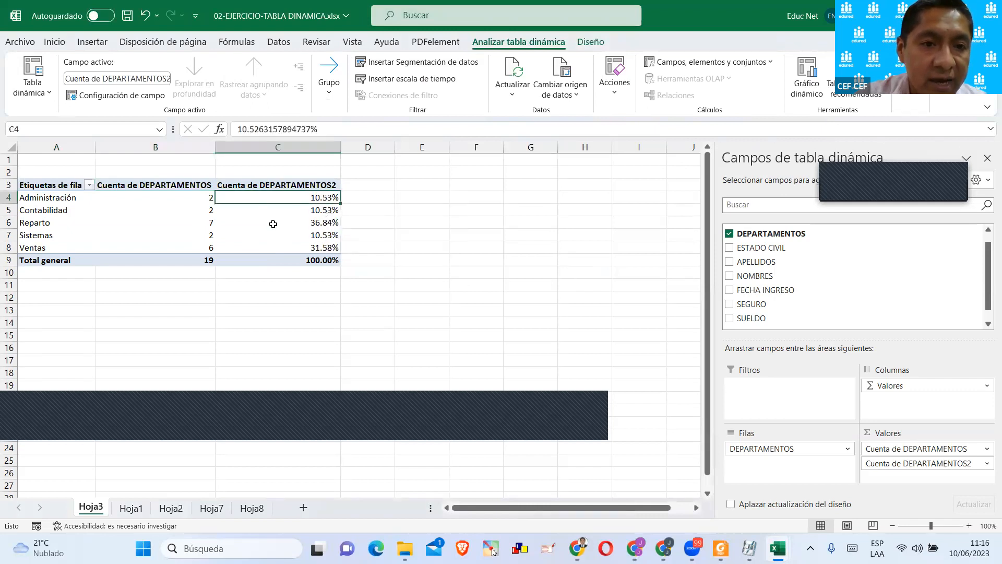
left_click_drag(324, 213, 206, 198)
left_click_drag(201, 235, 305, 233)
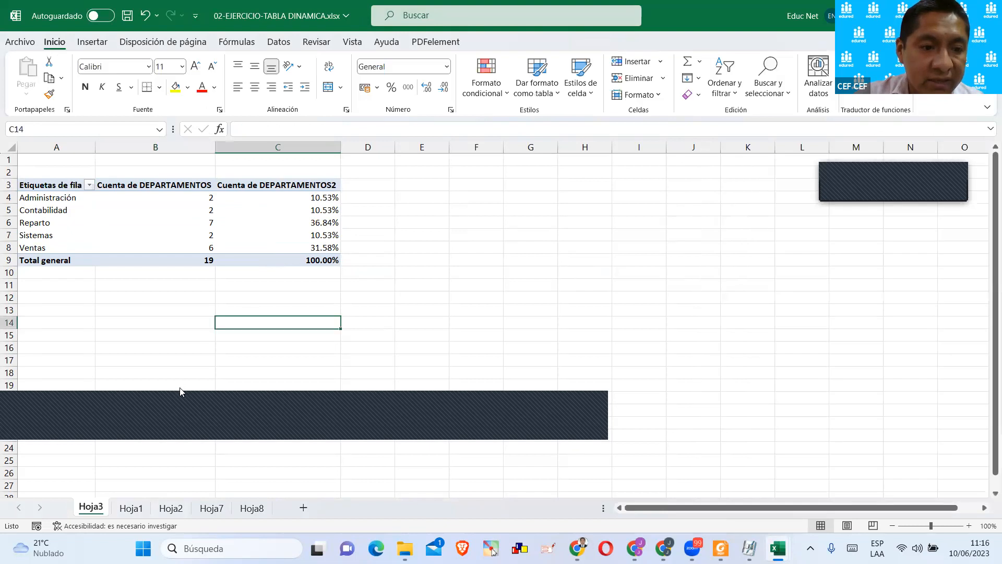
Rename the pivot table as TotalxDepart.
left_click(252, 209)
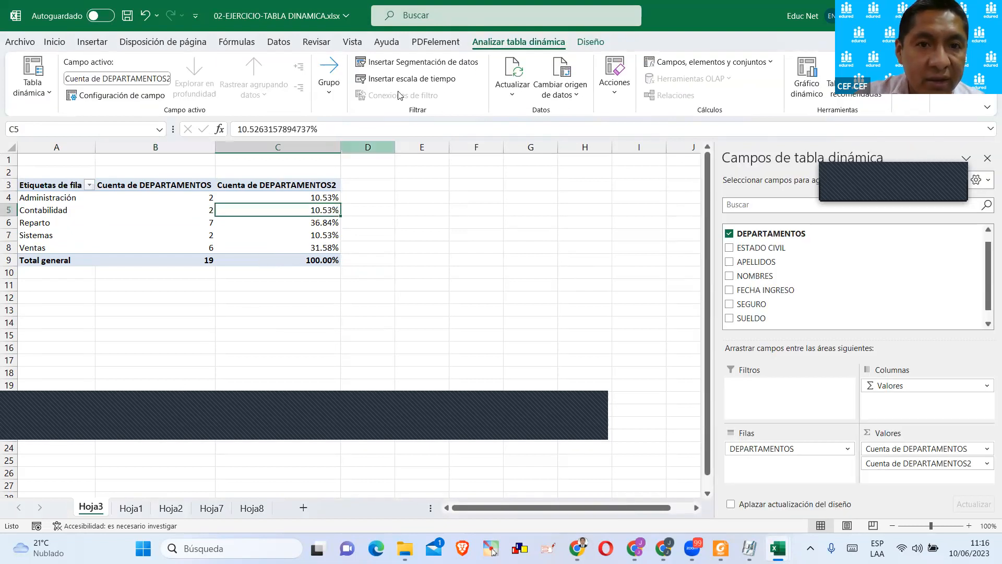
left_click(586, 42)
left_click(515, 42)
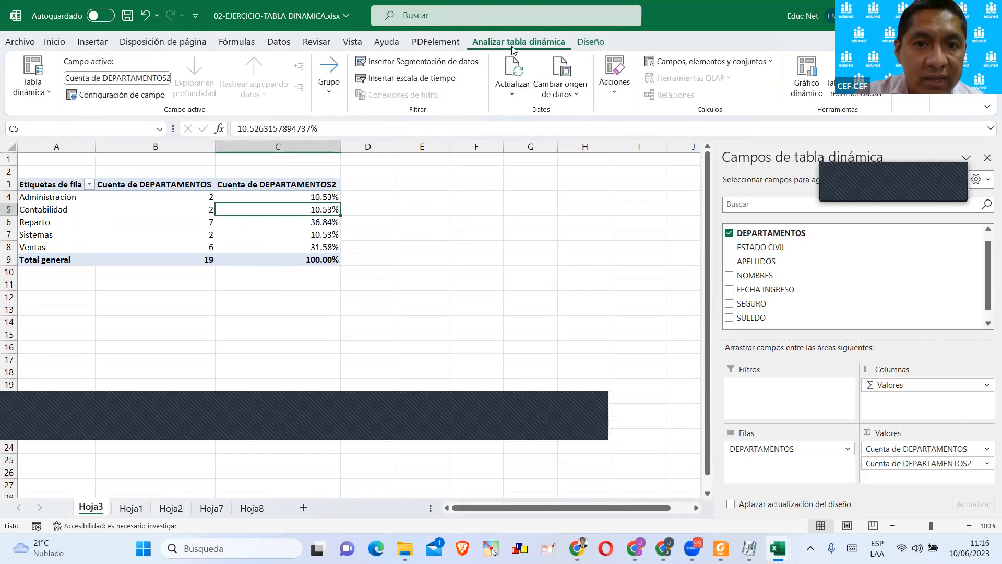
left_click(40, 97)
left_click(48, 140)
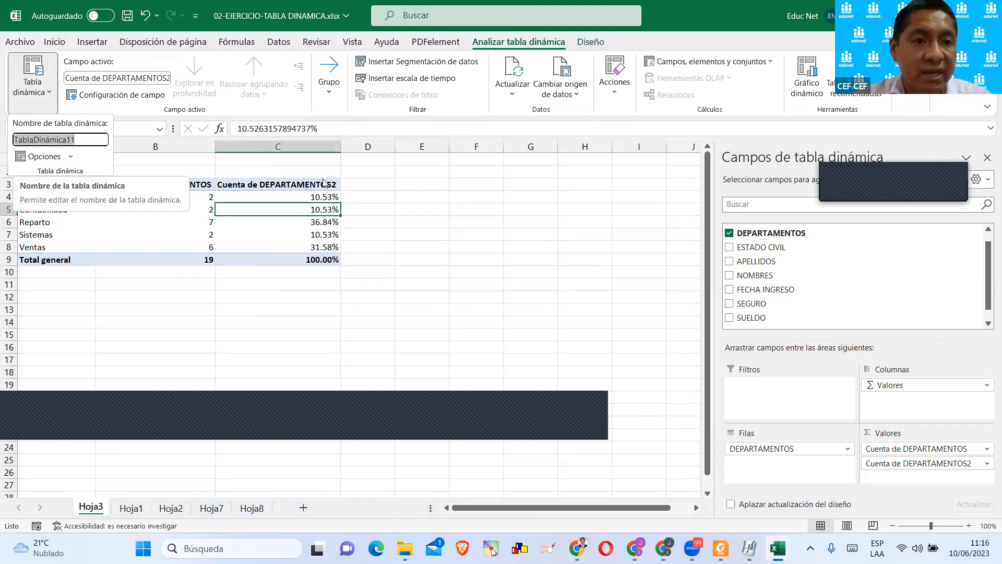
type("ConteoxDep")
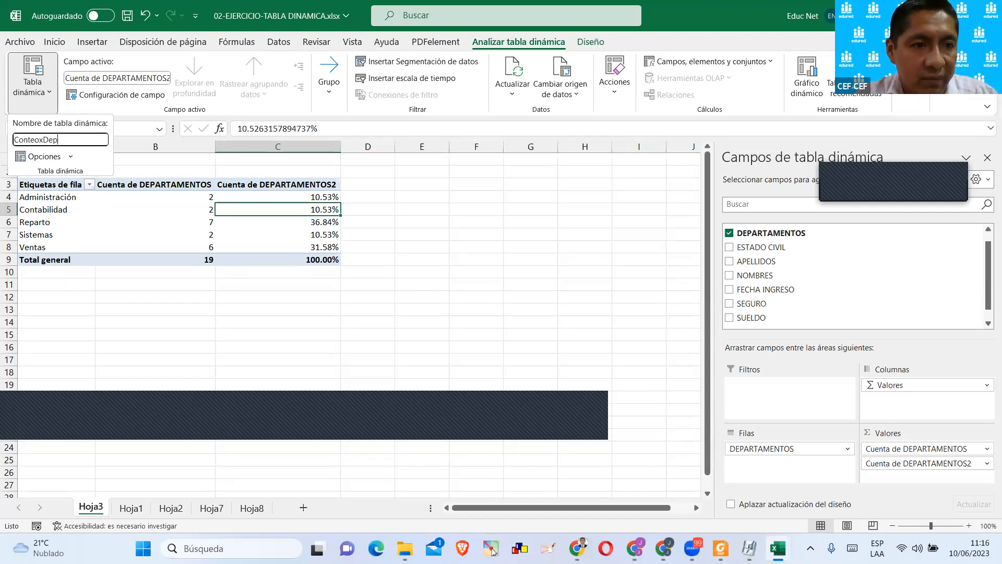
key("BackSpace")
key("BackSpace")
key("BackSpace")
key("BackSpace")
key("BackSpace")
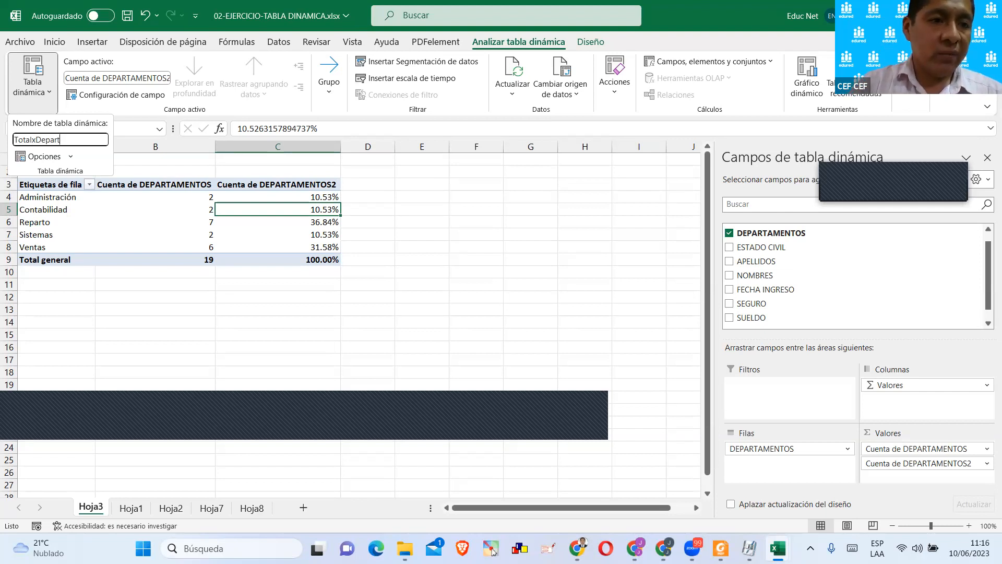
key("Return")
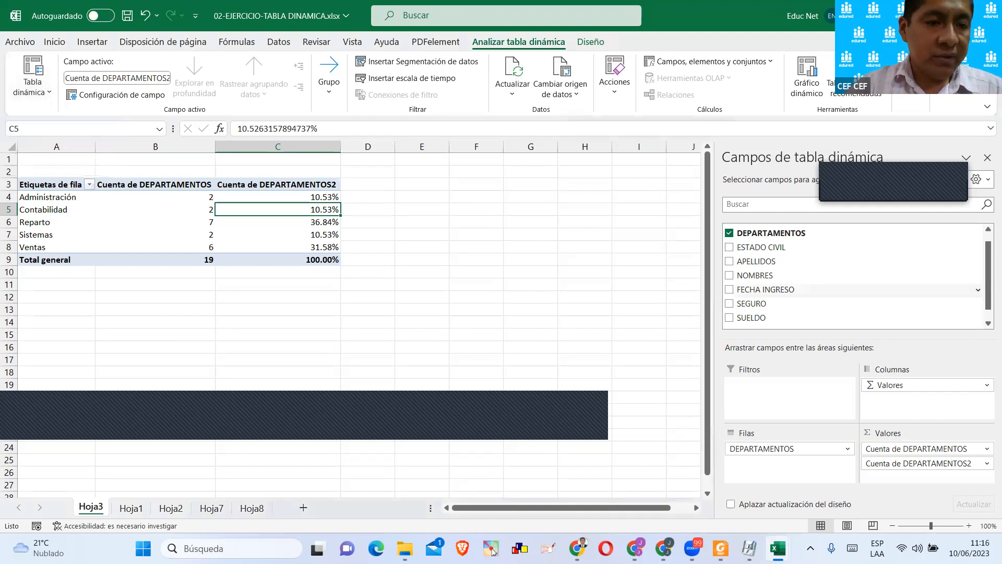
Rename the pivot table's count heading in B3 as Empleados and its percentage heading in C3 as % Empleados.
left_click(189, 184)
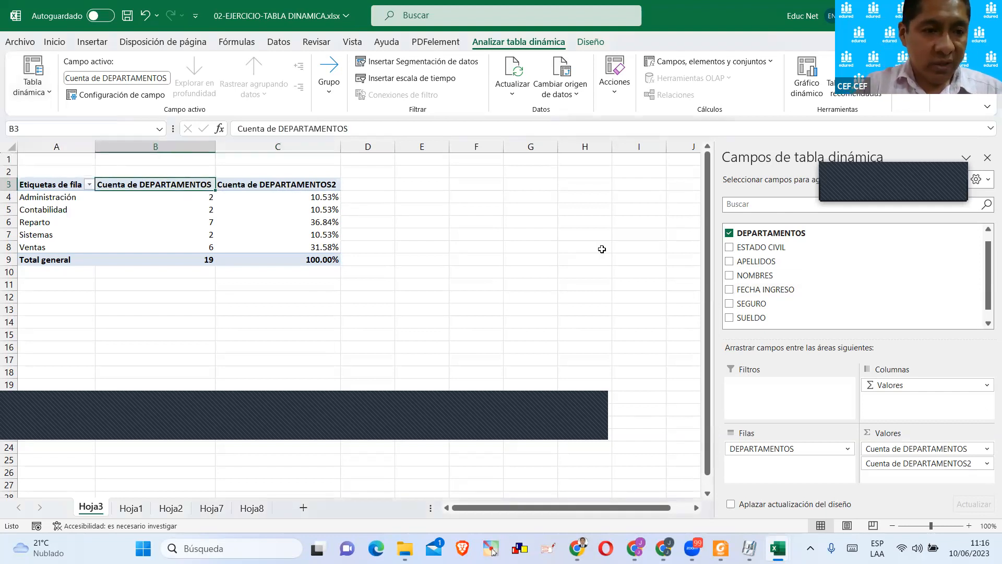
type("Empleados")
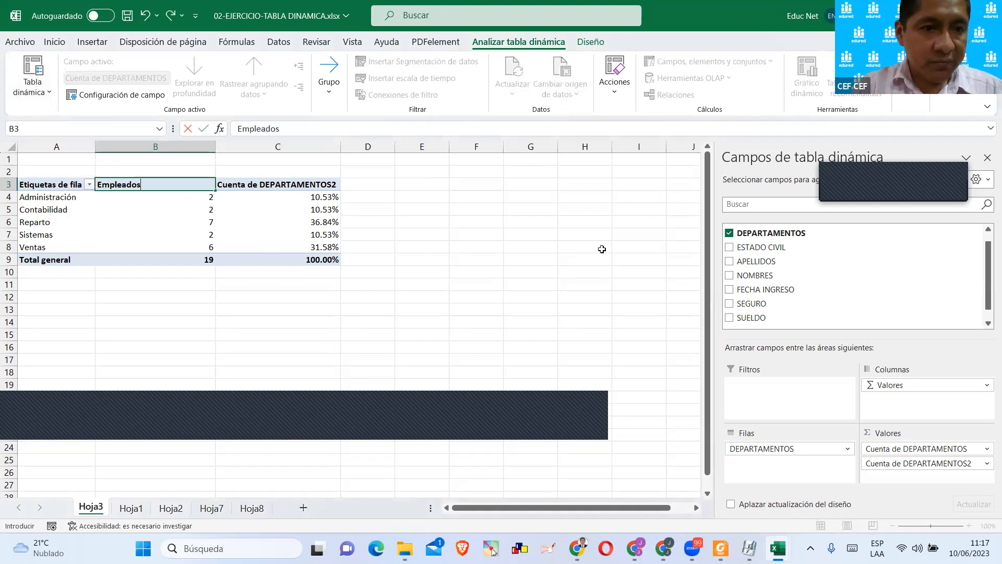
key("Return")
left_click(279, 184)
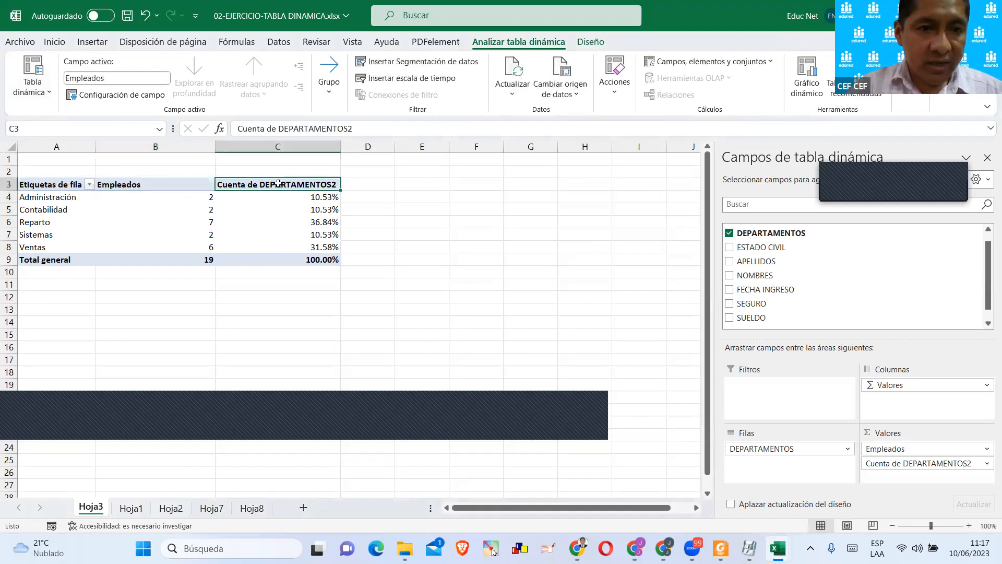
type("% Empleados")
key("Return")
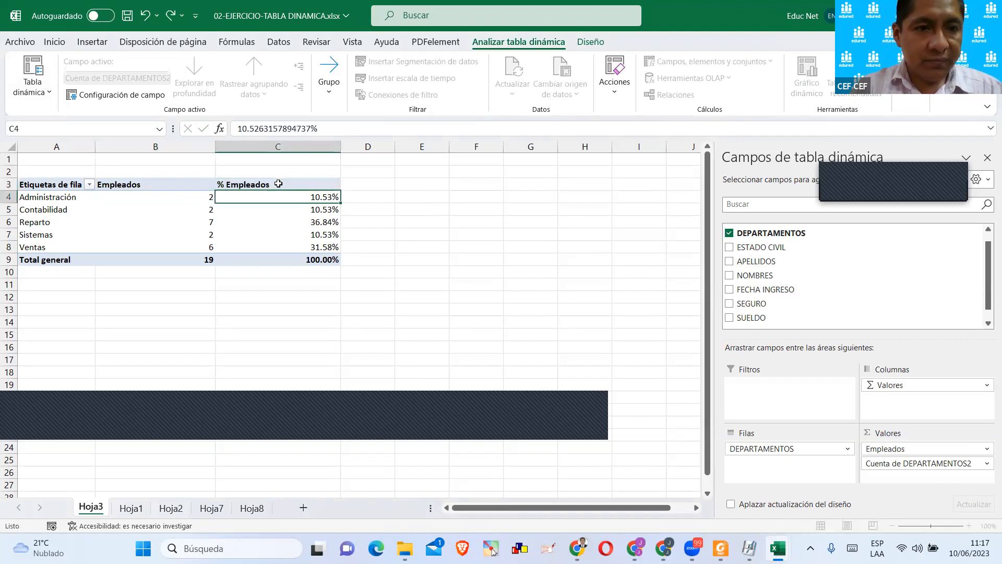
Narrow columns B and C to fit the Empleados and % Empleados headings.
left_click_drag(341, 146, 280, 146)
left_click_drag(212, 147, 166, 148)
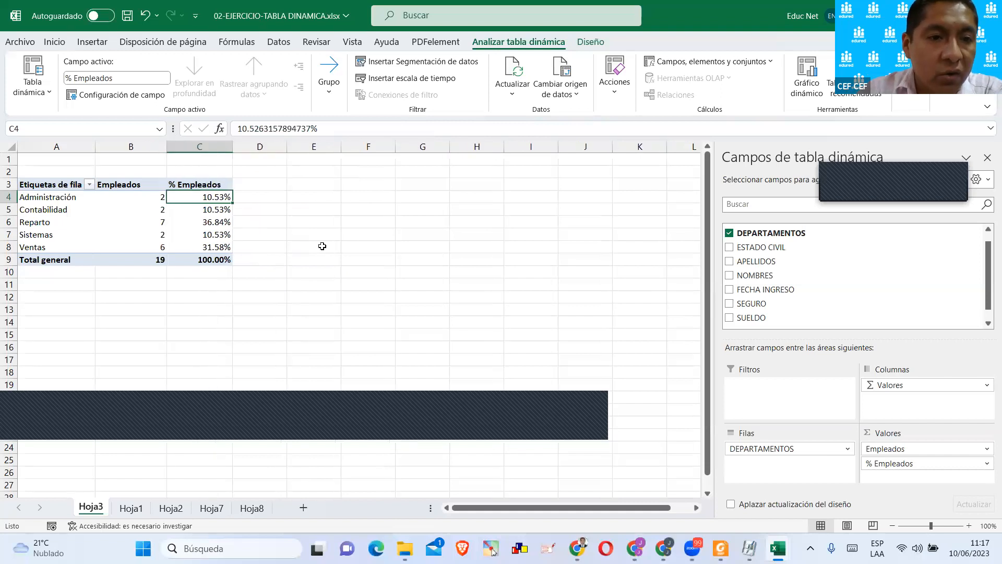
left_click(319, 245)
left_click(225, 235)
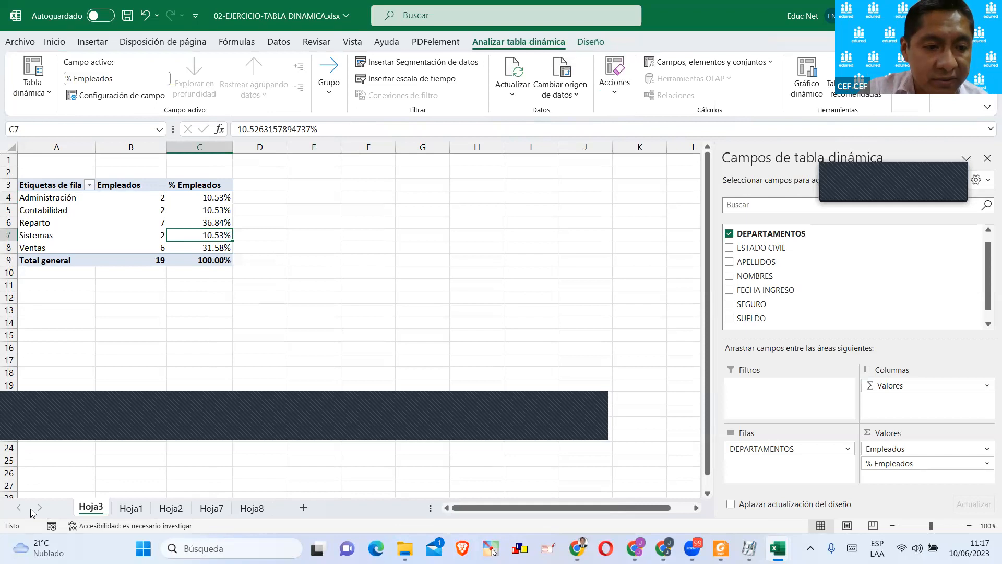
left_click(176, 311)
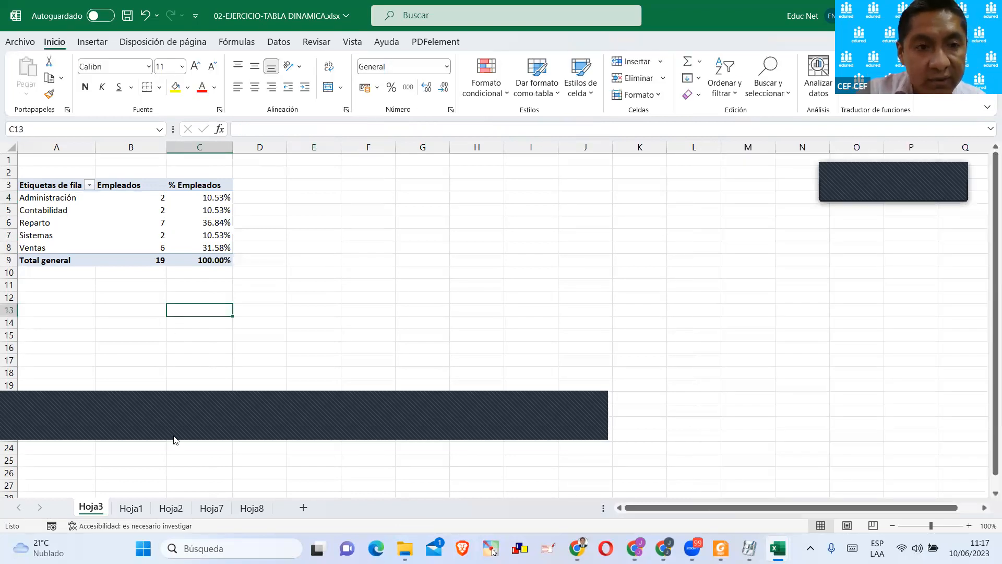
Check the name of the employee table on Hoja1 in its table design properties.
key("ctrl+Page_Down")
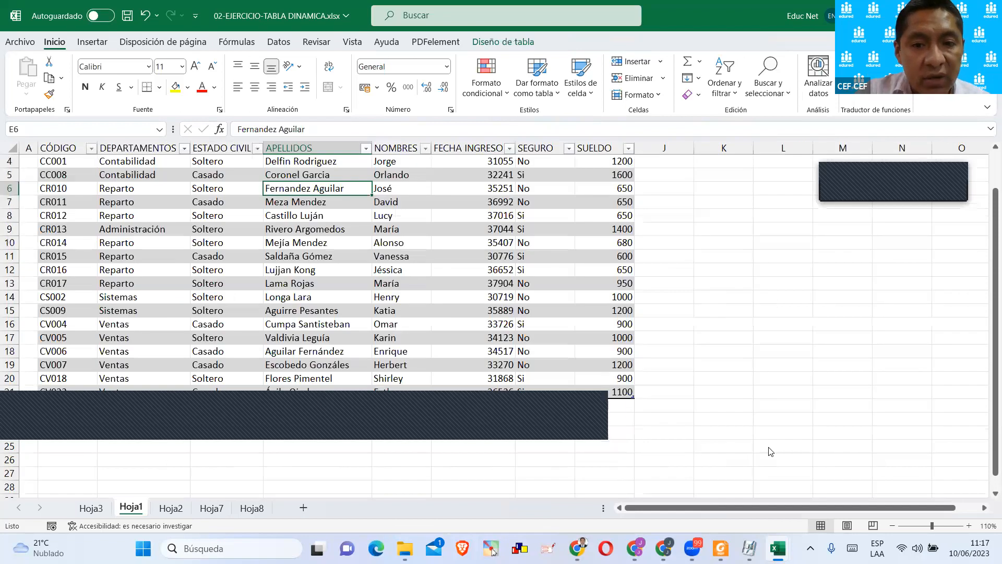
left_click(392, 269)
left_click(234, 230)
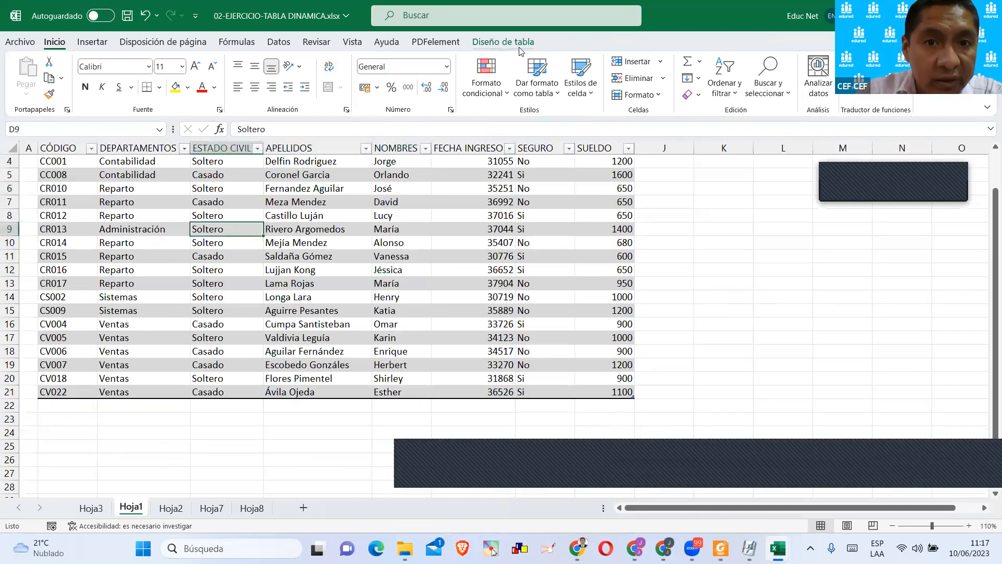
left_click(502, 42)
left_click(79, 79)
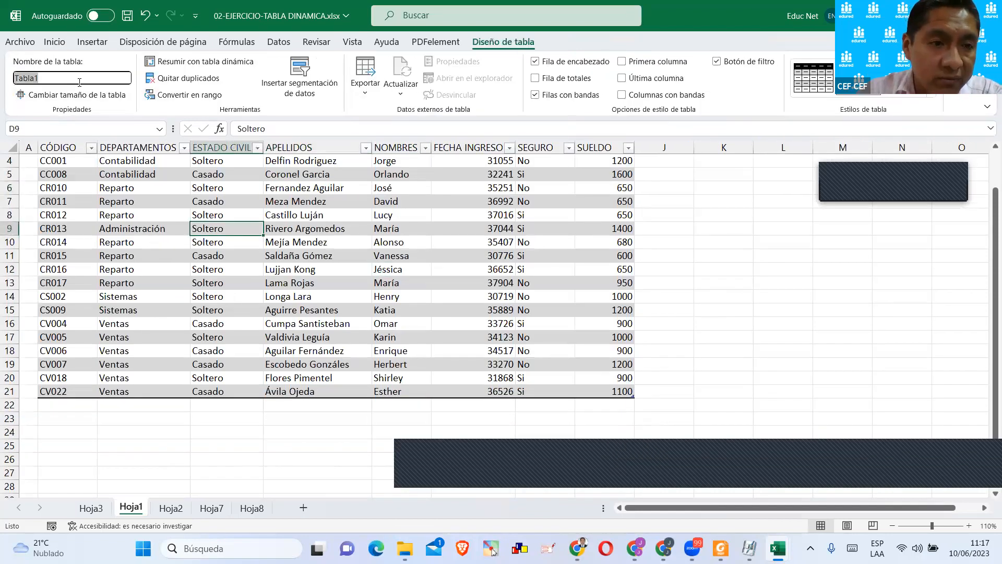
Add a new record directly below the employee table, in row 22, with the code CV008.
left_click(67, 405)
scroll(171, 403, "up", 1)
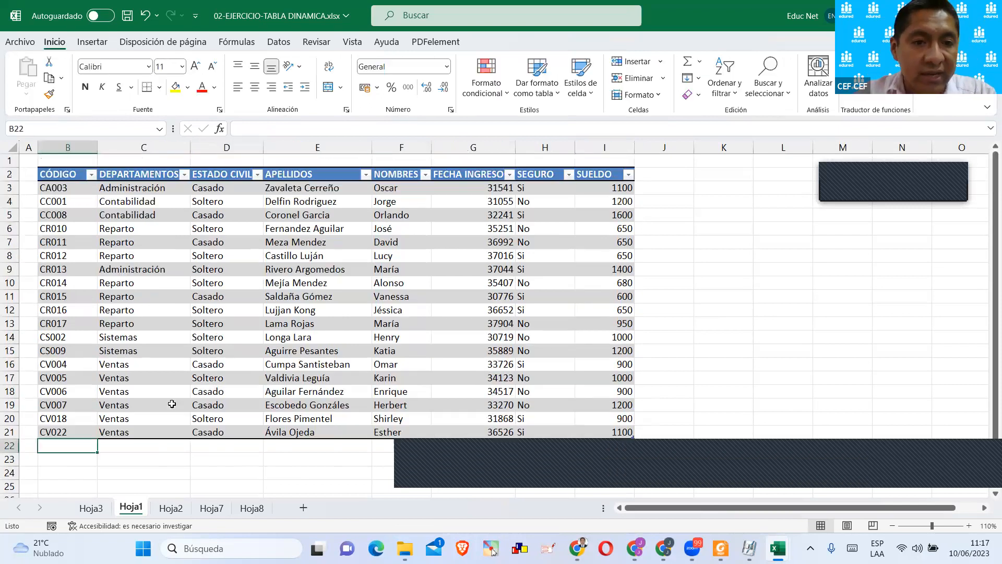
scroll(172, 403, "down", 1)
scroll(171, 398, "up", 1)
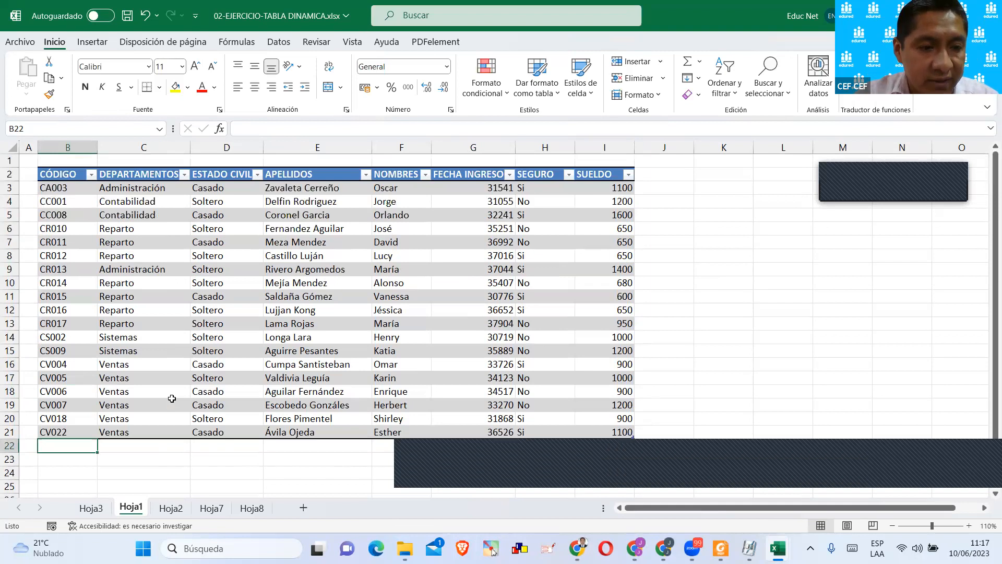
type("CV")
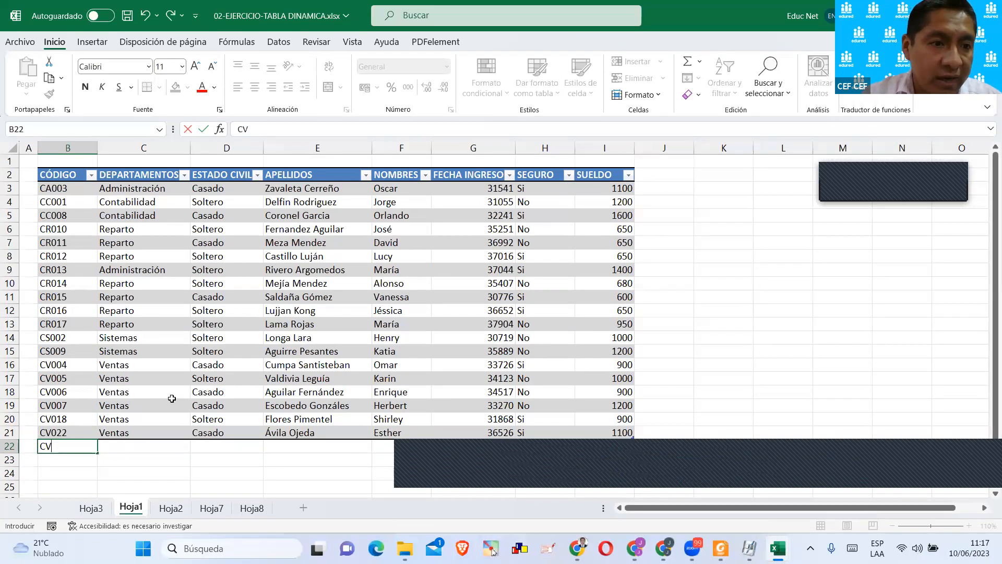
type("8")
key("Tab")
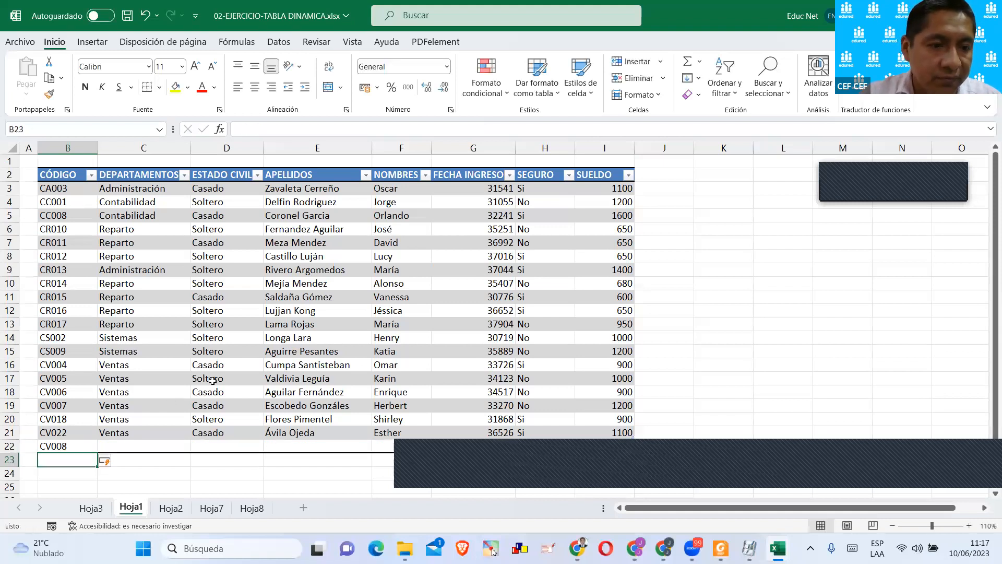
Set the new CV008 record's department to Reparto and its marital status to Casado in row 22.
scroll(170, 390, "down", 2)
scroll(58, 276, "up", 2)
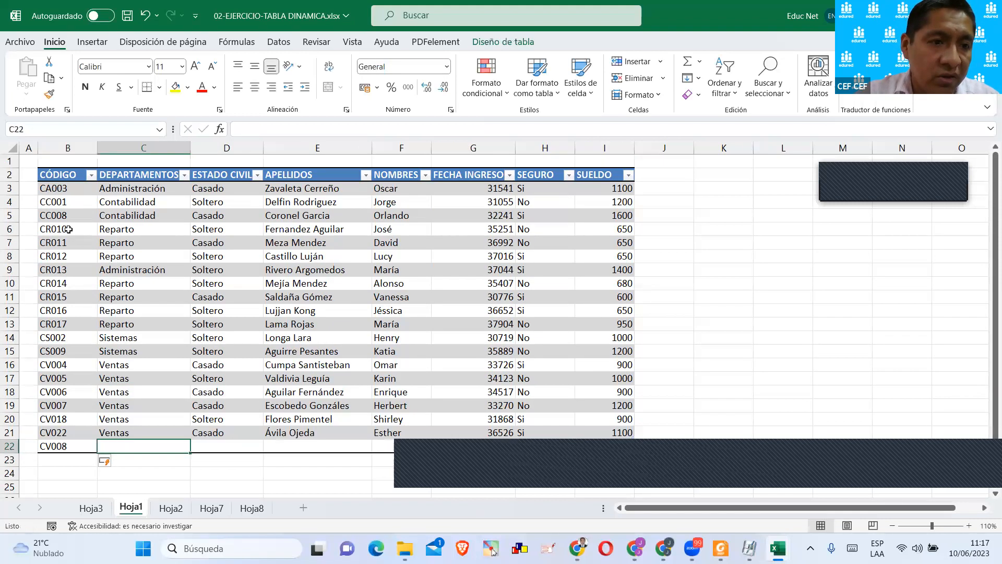
scroll(236, 374, "down", 1)
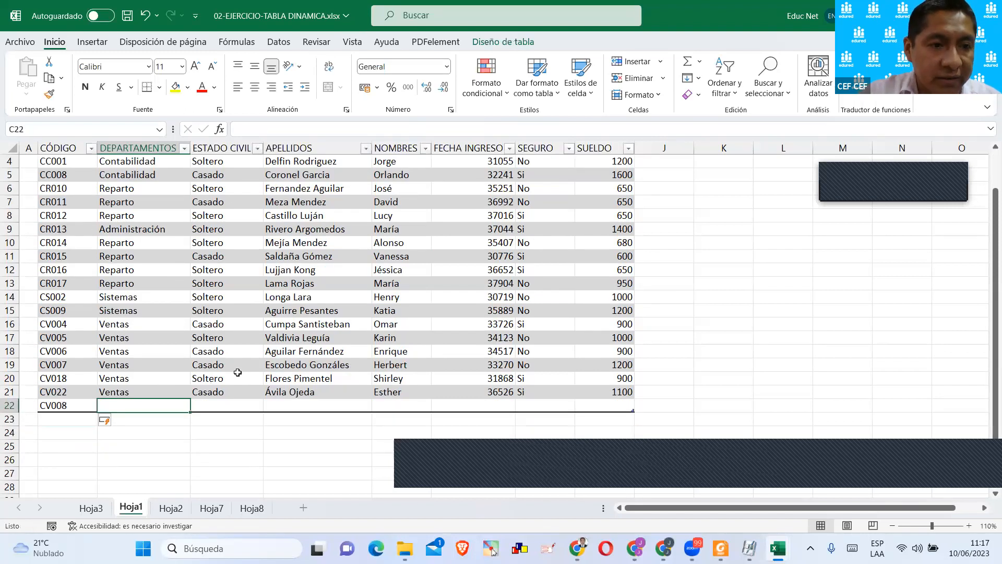
type("r")
key("BackSpace")
key("BackSpace")
type("R")
key("Return")
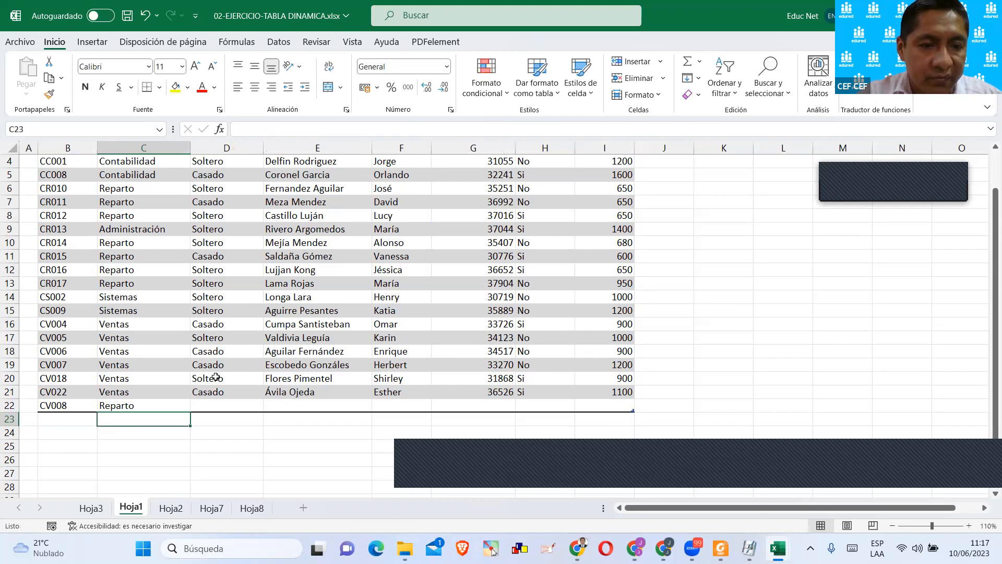
left_click(217, 404)
type("Casado")
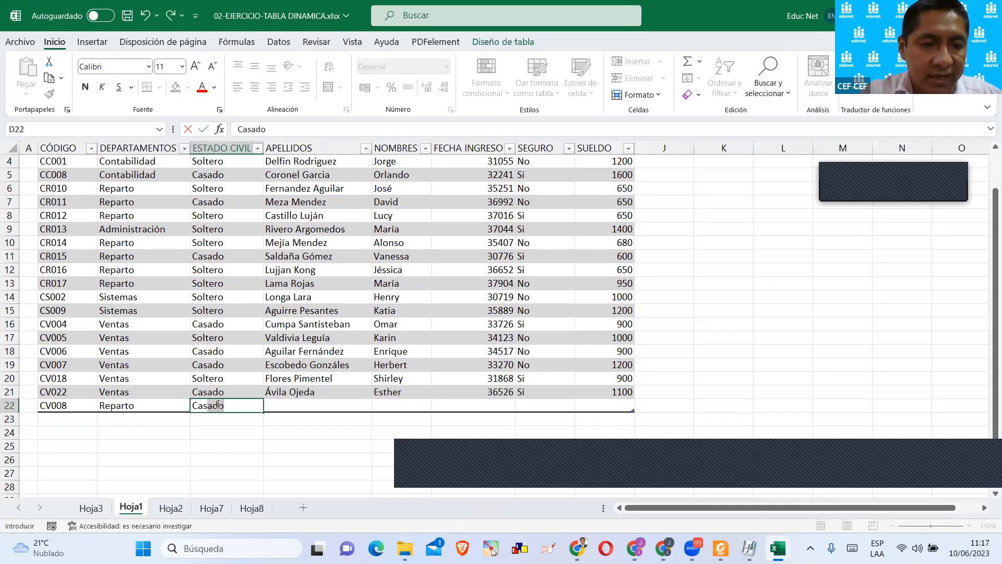
key("Return")
Enter the new employee's surnames and first name together in the APELLIDOS cell E22.
left_click(298, 407)
scroll(299, 397, "up", 1)
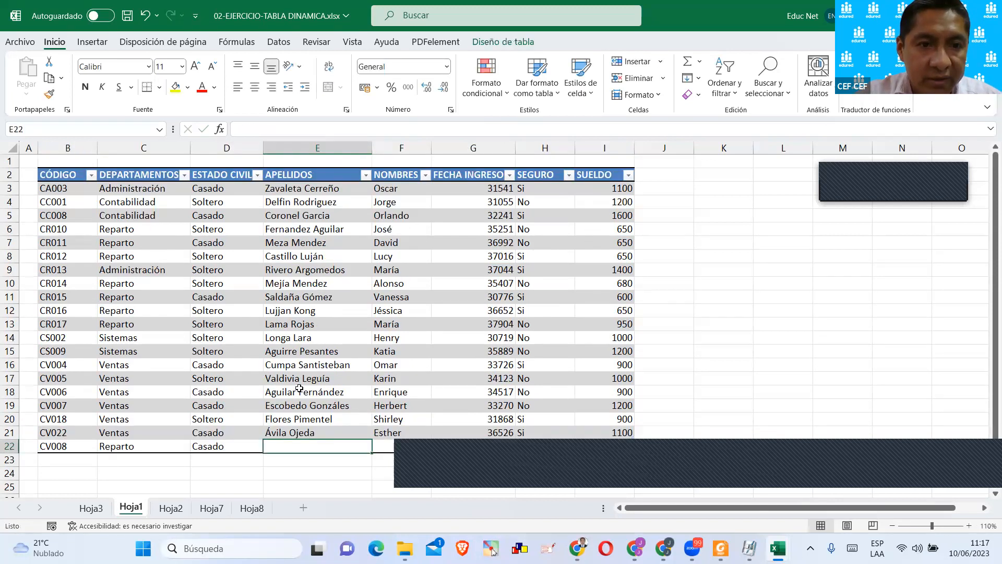
scroll(306, 299, "down", 1)
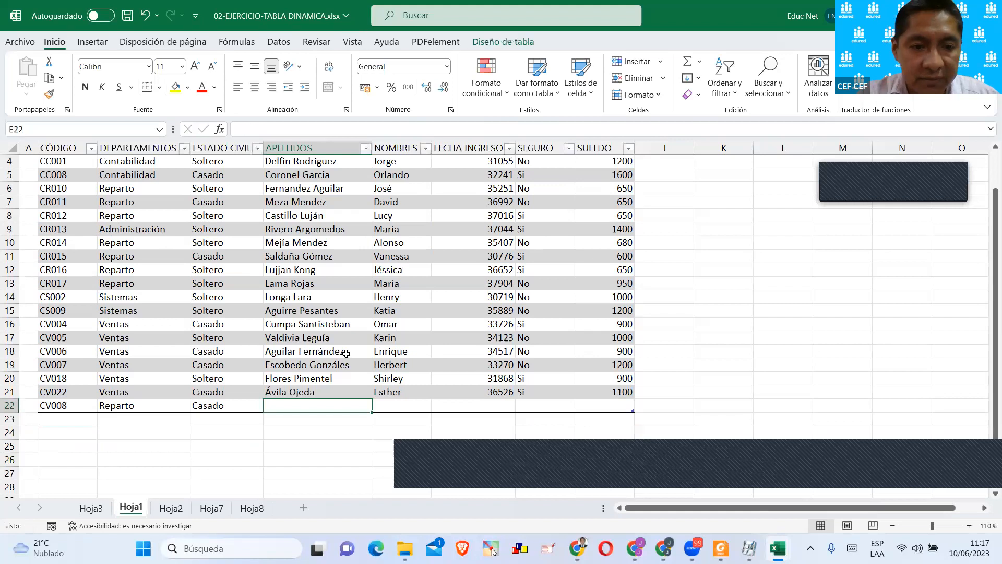
type("Roja")
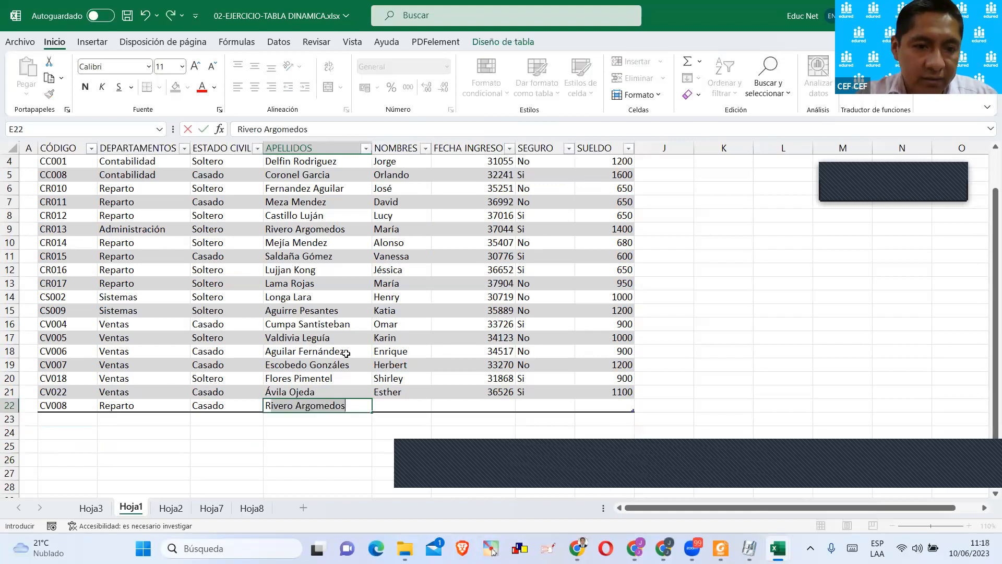
type("s Vill")
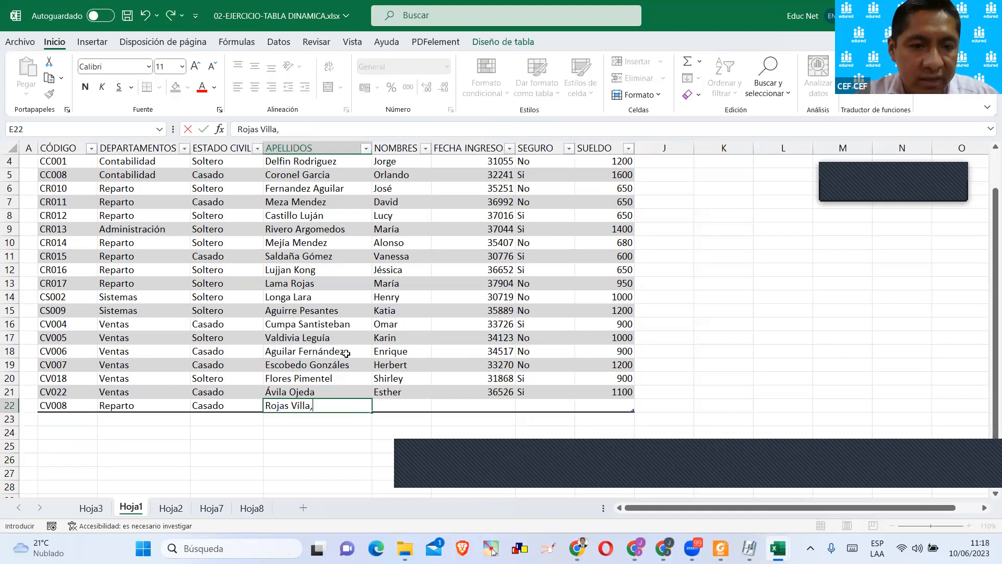
type("a Carmen")
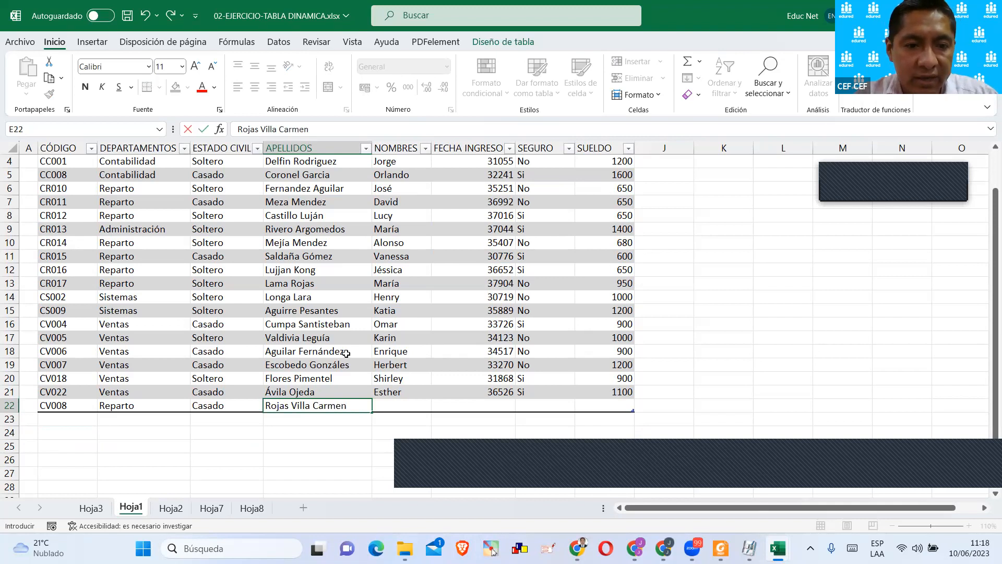
key("Return")
Remove the first name from the surname cell E22 and enter it in the NOMBRES cell F22.
scroll(386, 317, "down", 2)
left_click(386, 315)
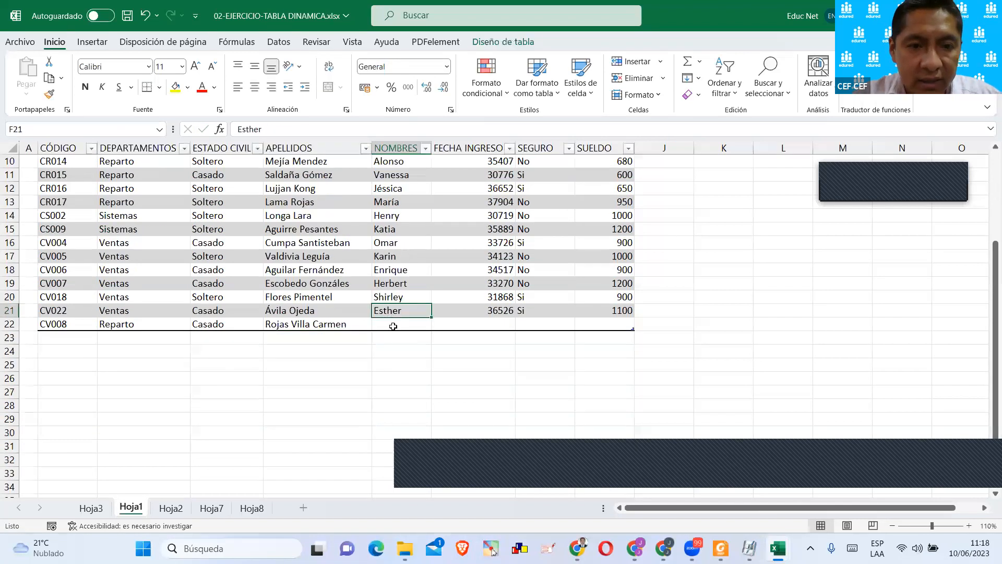
scroll(385, 316, "up", 2)
left_click(325, 407)
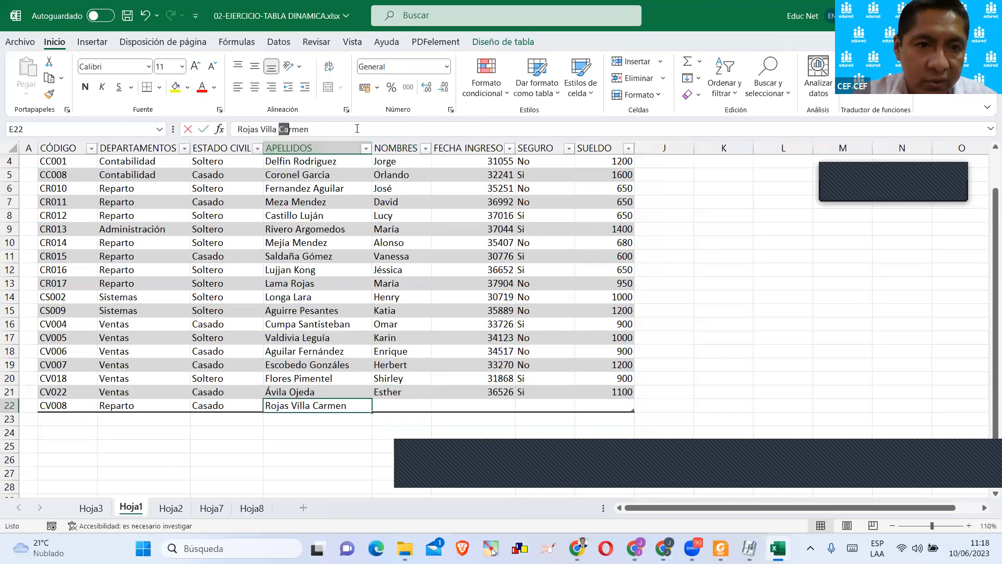
double_click(294, 129)
key("BackSpace")
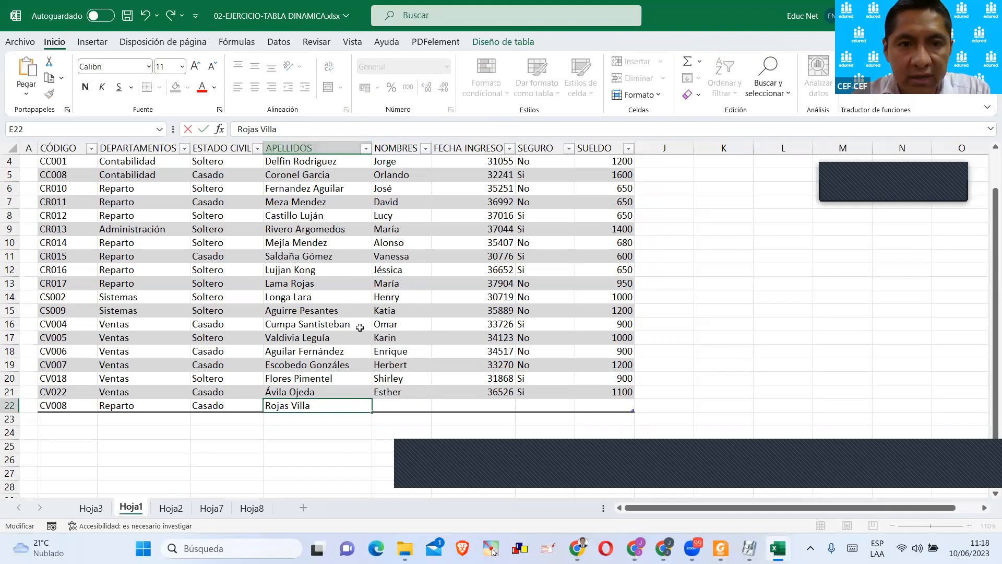
left_click(400, 405)
type("Carmen")
left_click(462, 406)
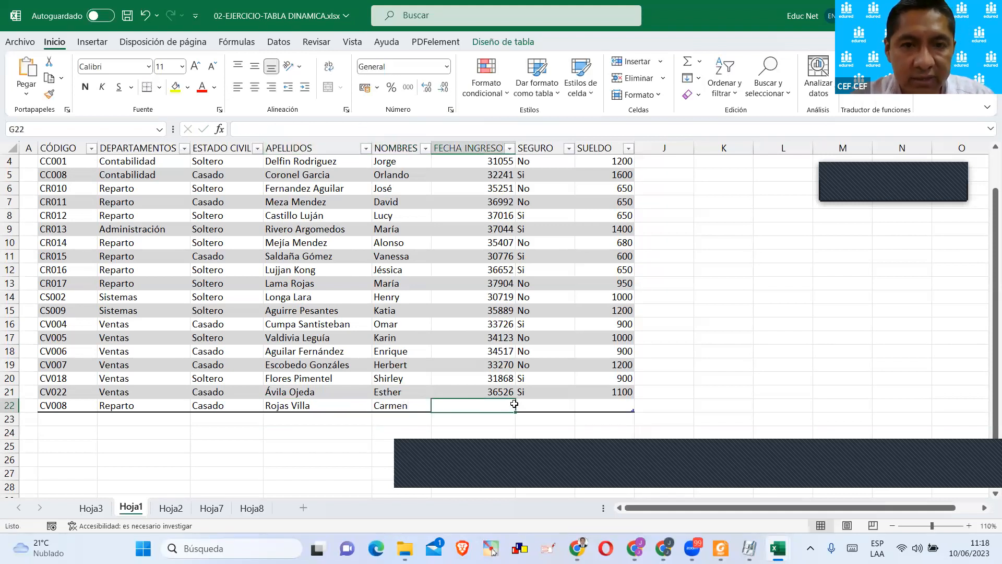
Format the whole FECHA INGRESO column of the employee table as short date (Fecha corta).
scroll(522, 383, "down", 1)
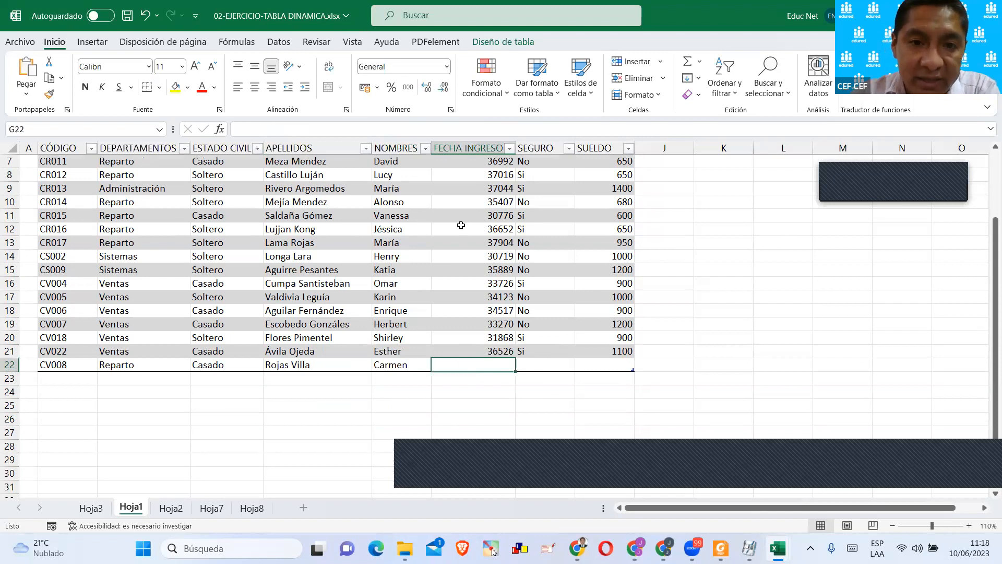
scroll(463, 222, "up", 2)
left_click(473, 186)
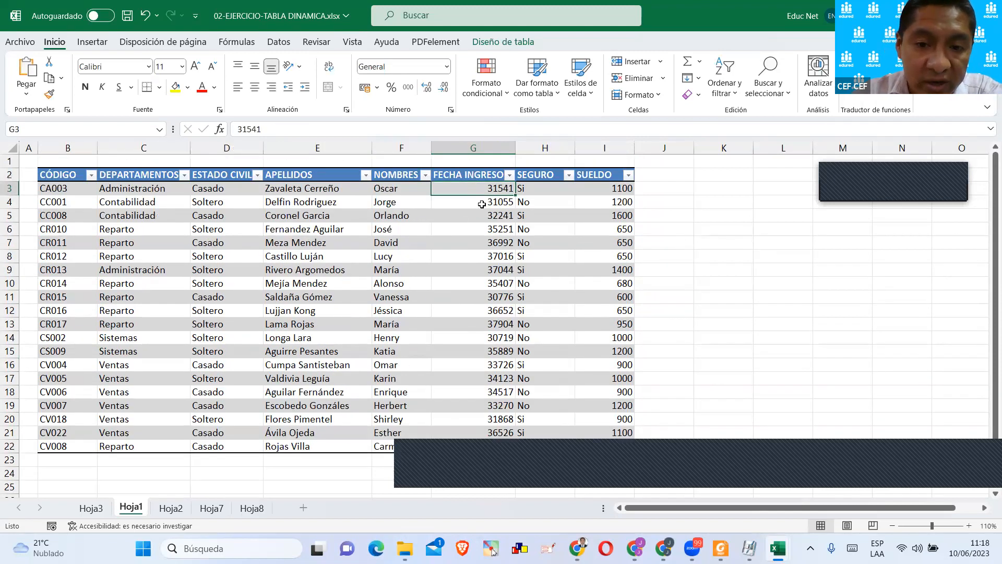
scroll(481, 195, "down", 3)
left_click(480, 321)
scroll(481, 321, "up", 3)
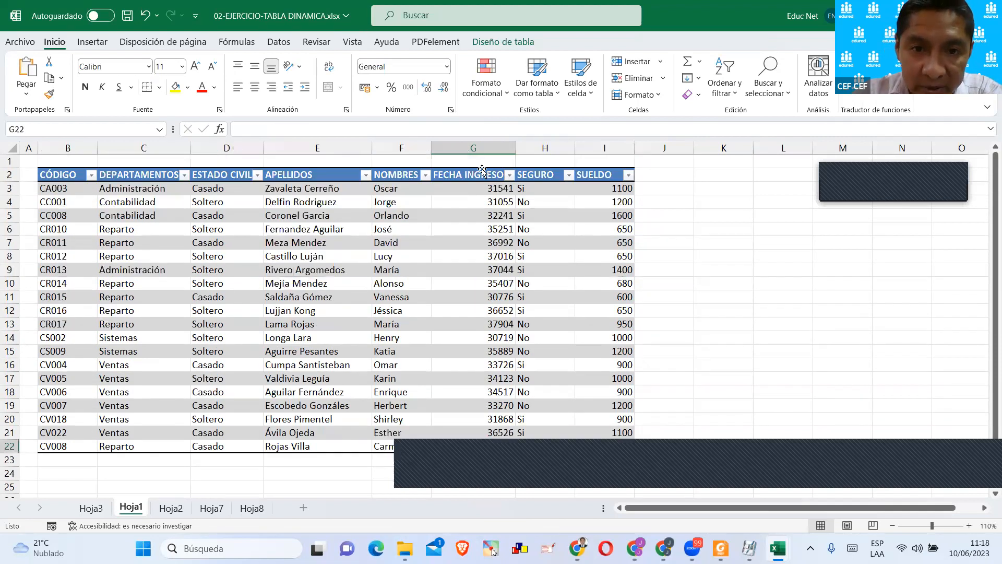
left_click(475, 167)
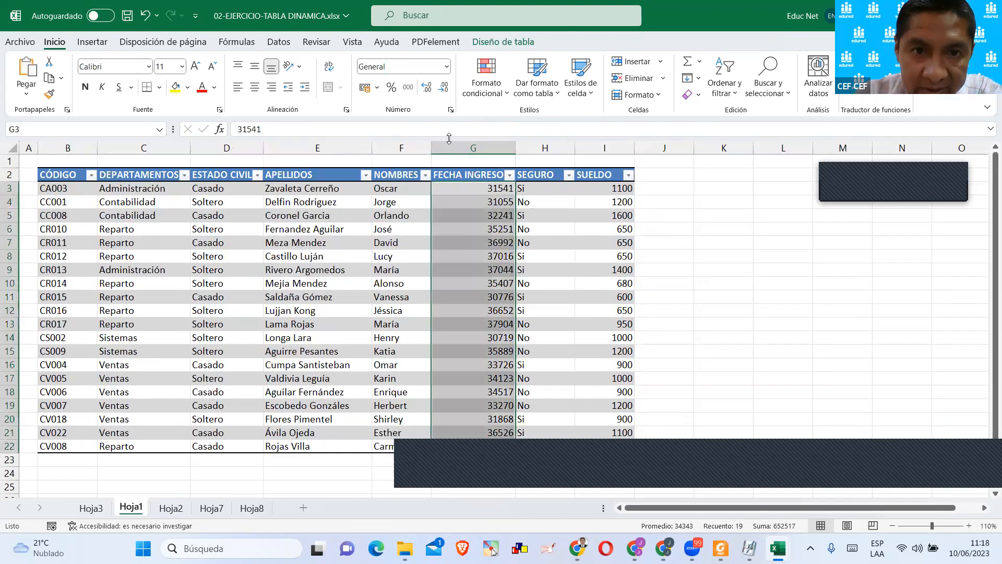
left_click(446, 67)
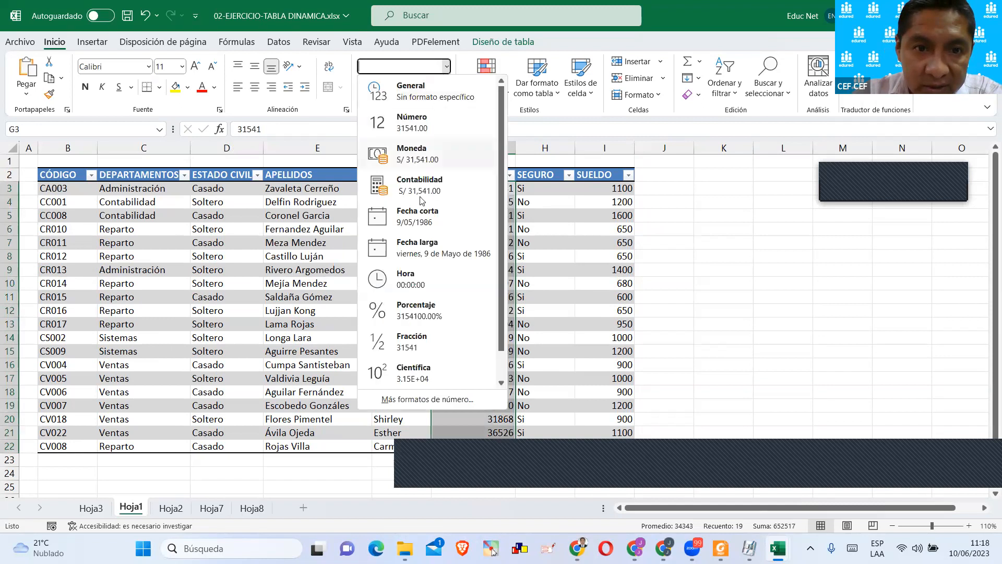
left_click(425, 219)
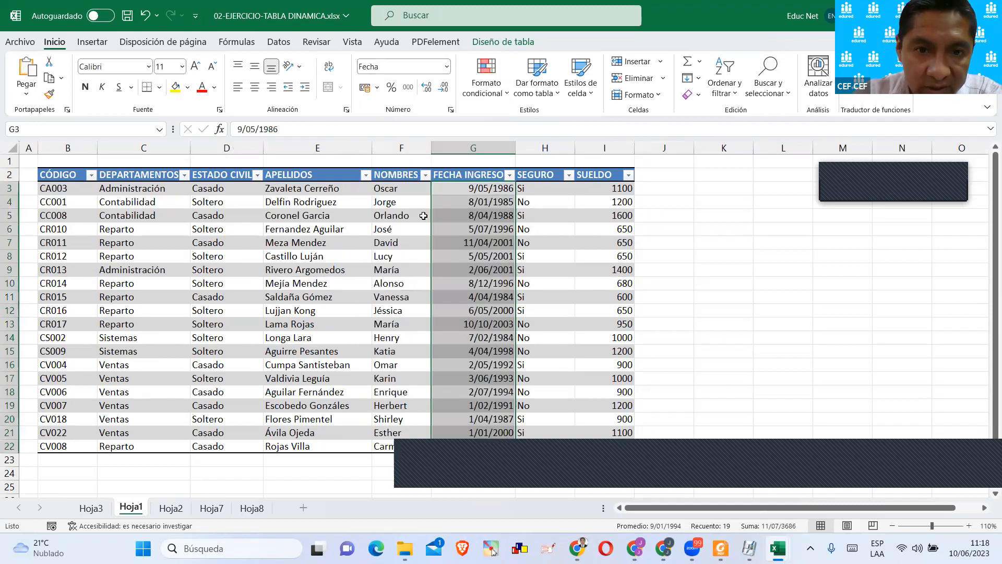
Enter 1/01/2000 as the new employee's hire date in G22.
scroll(570, 269, "down", 3)
left_click(489, 324)
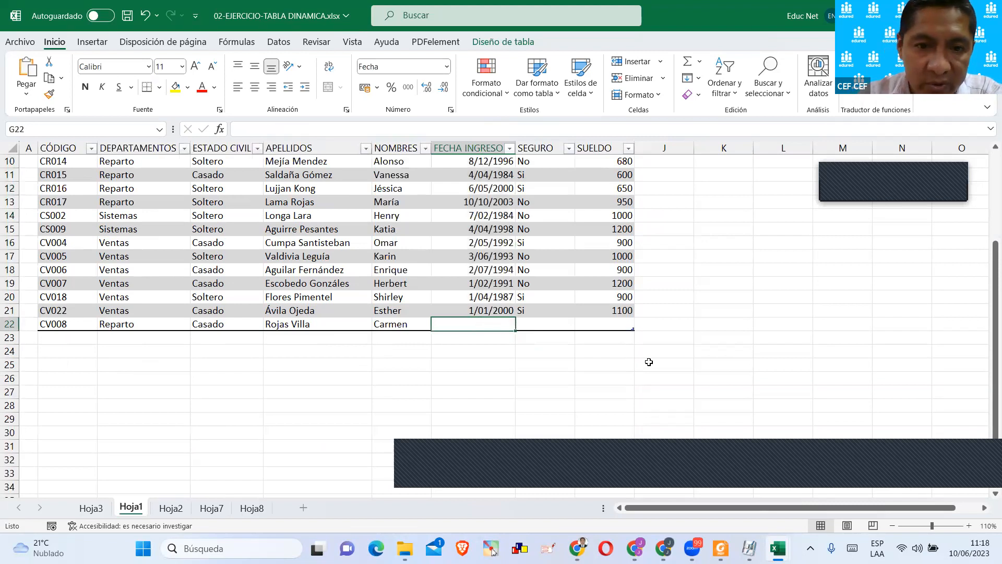
type("1/01/2000")
key("Return")
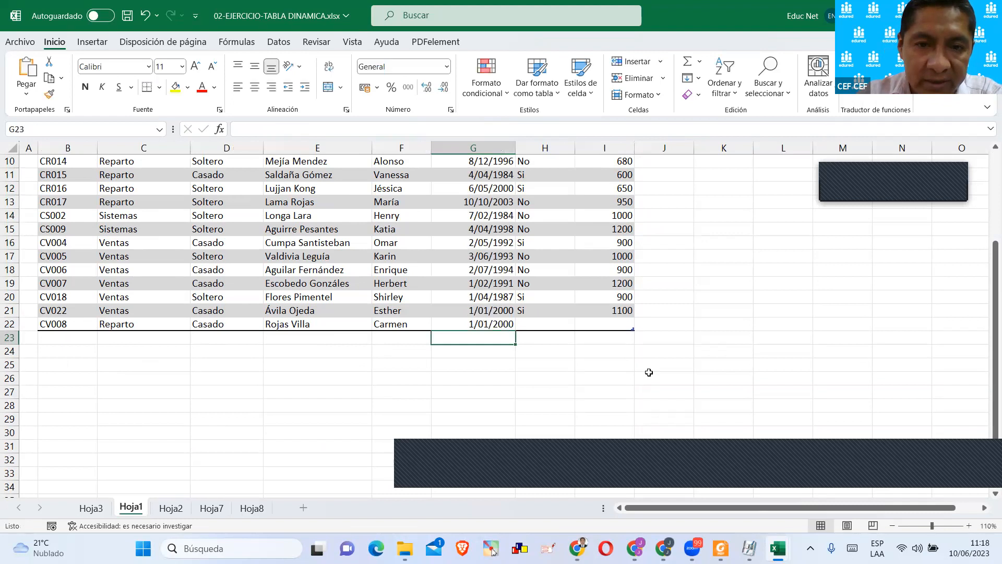
Set the new record's SEGURO value in H22 to No.
scroll(648, 362, "up", 3)
scroll(539, 320, "down", 3)
left_click(539, 320)
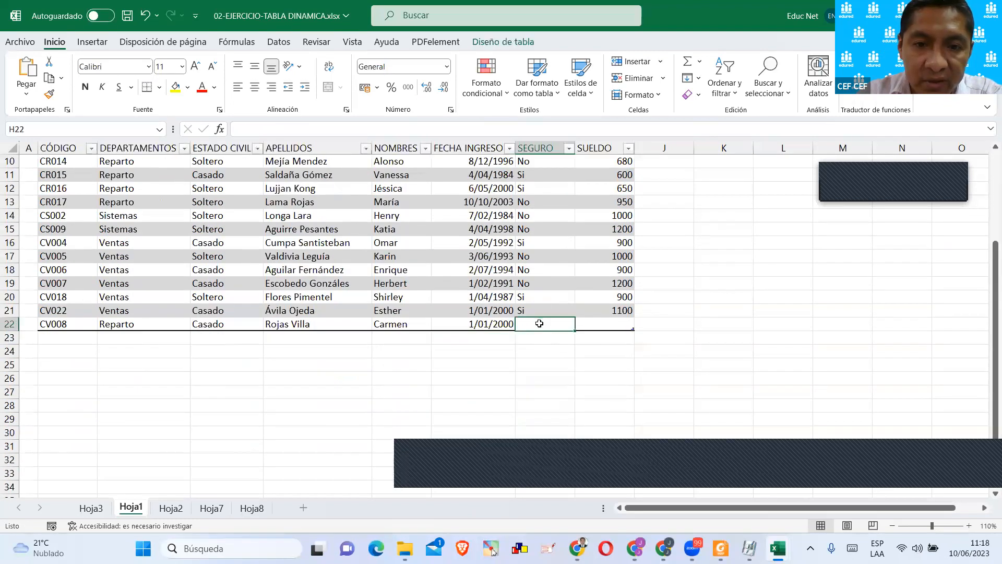
scroll(539, 320, "up", 3)
scroll(539, 323, "down", 4)
type("No")
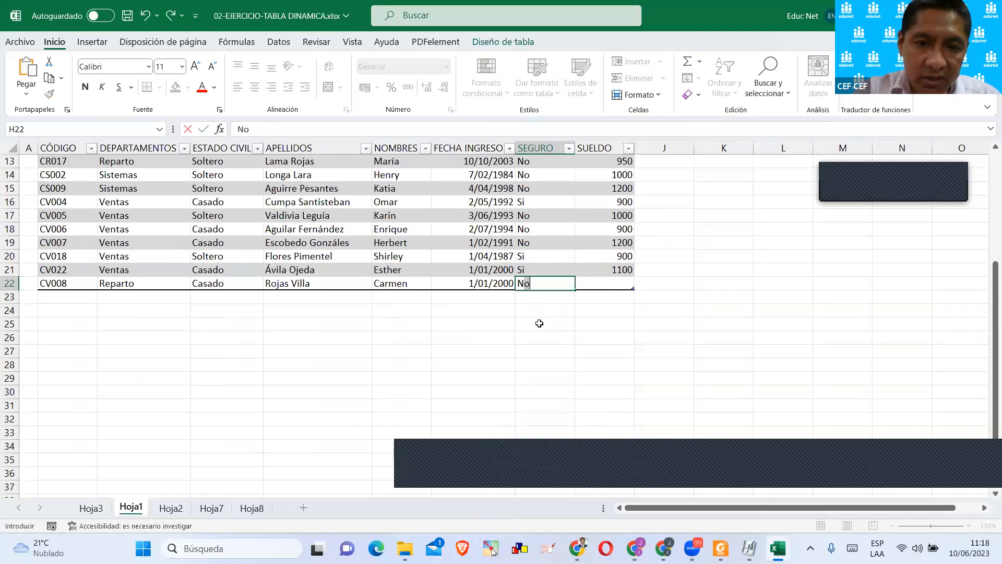
key("Return")
Enter a salary of 2000 for the new record in the SUELDO cell I22.
left_click(593, 287)
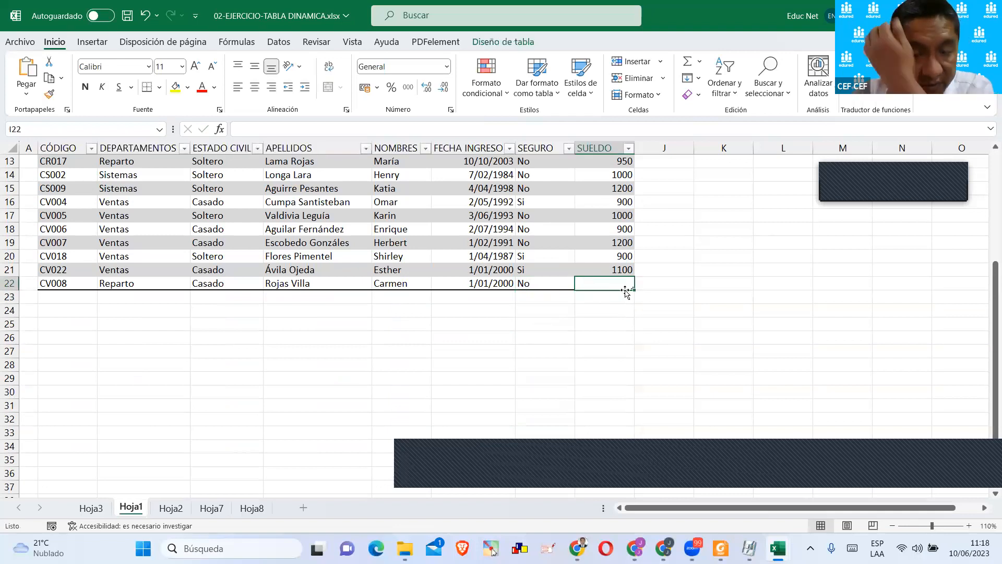
scroll(626, 284, "up", 4)
scroll(629, 277, "down", 2)
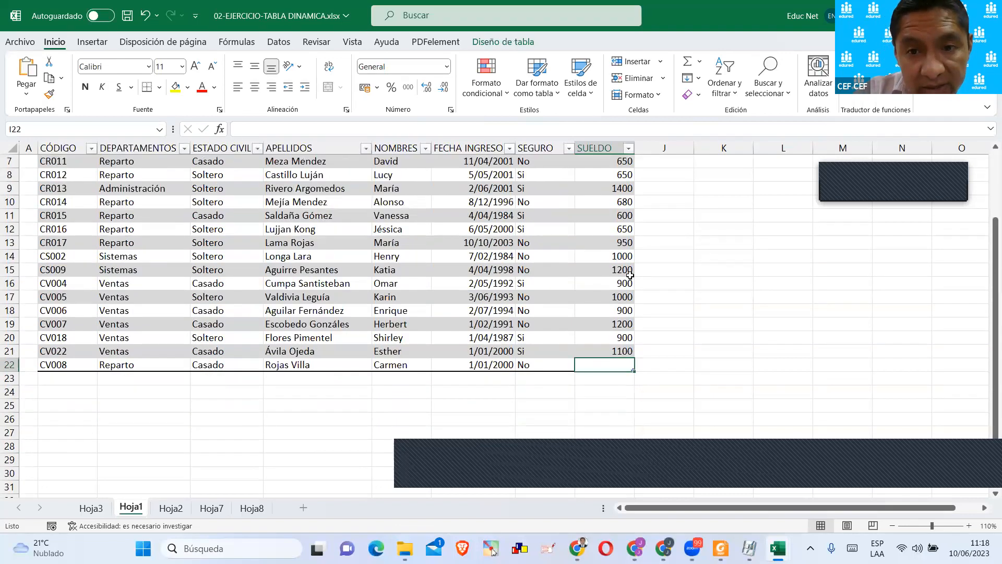
scroll(630, 275, "down", 1)
type("200")
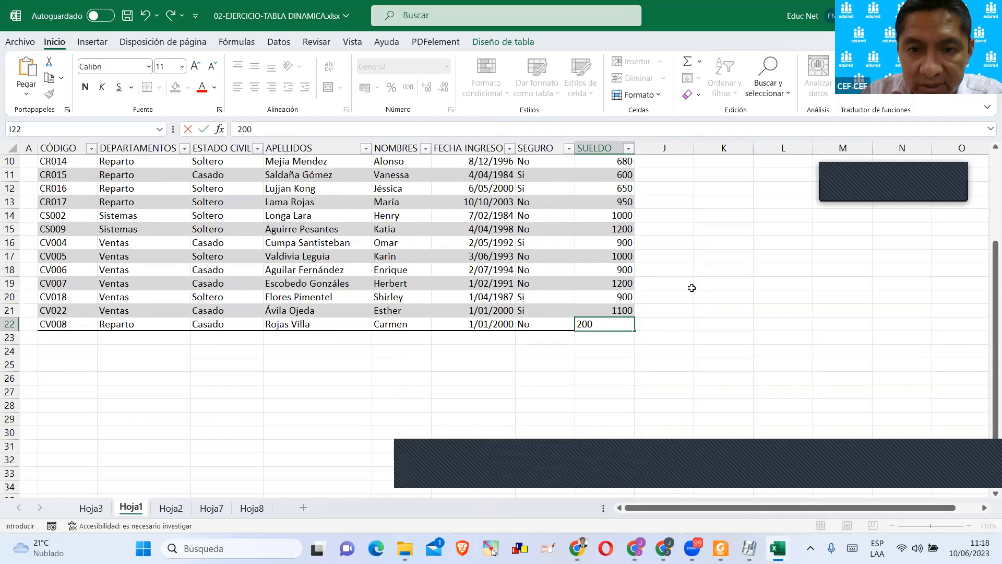
key("Return")
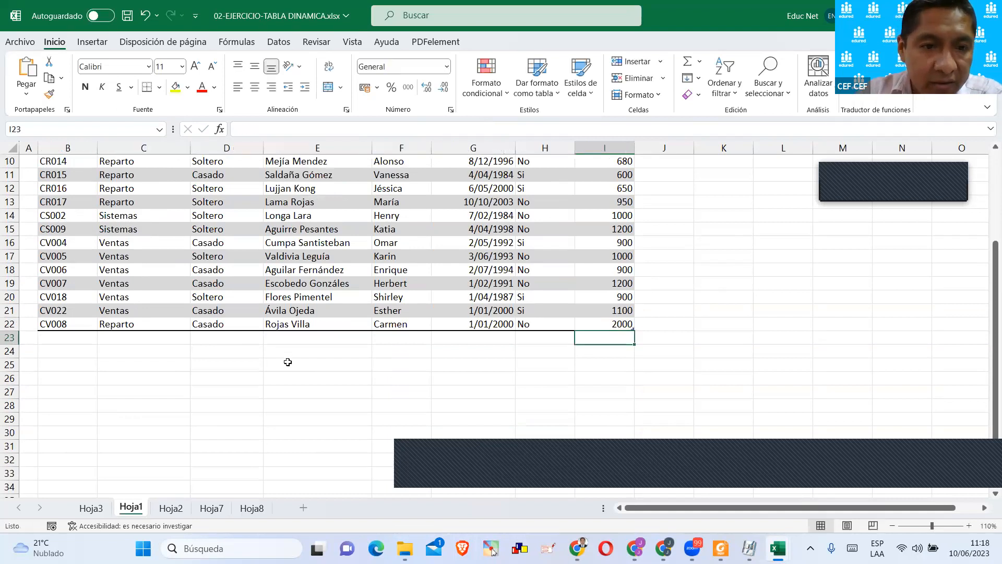
Check on Hoja3 whether the pivot table's employee counts include the newly added record.
scroll(287, 360, "up", 2)
left_click(101, 510)
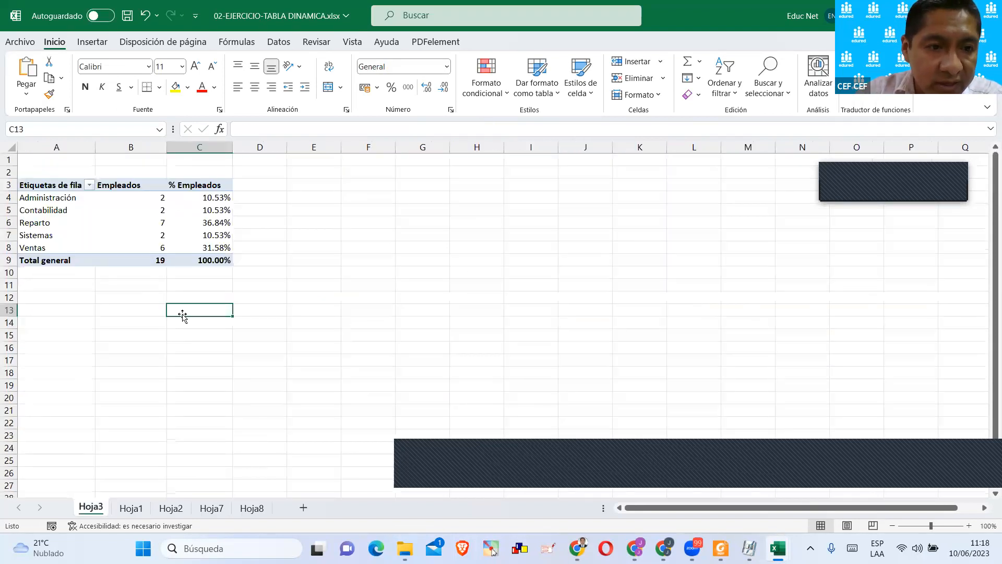
left_click(150, 272)
scroll(132, 296, "up", 4)
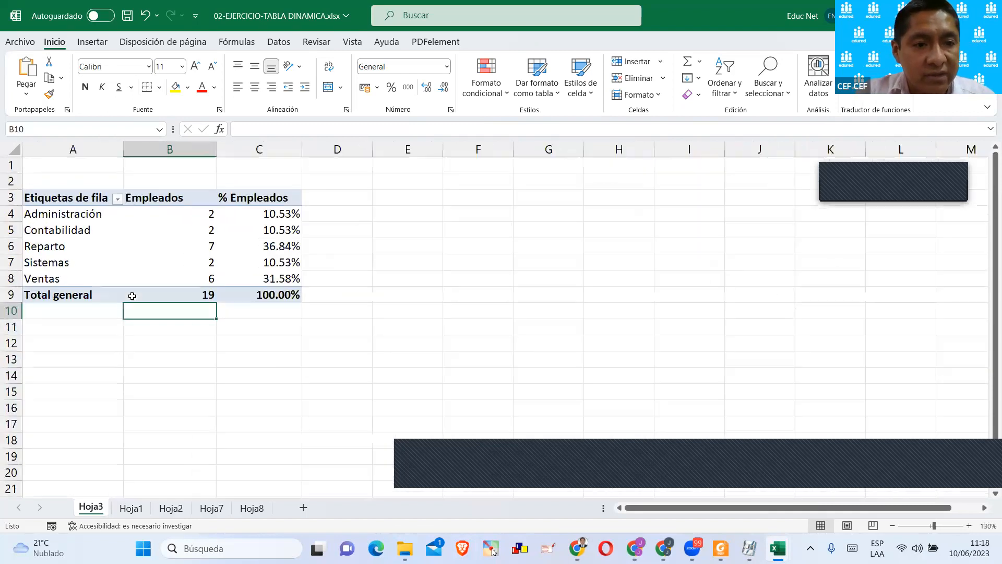
Select the employee codes B3:B22 on Hoja1 and point out their count in the status bar.
left_click(130, 507)
scroll(108, 440, "up", 1)
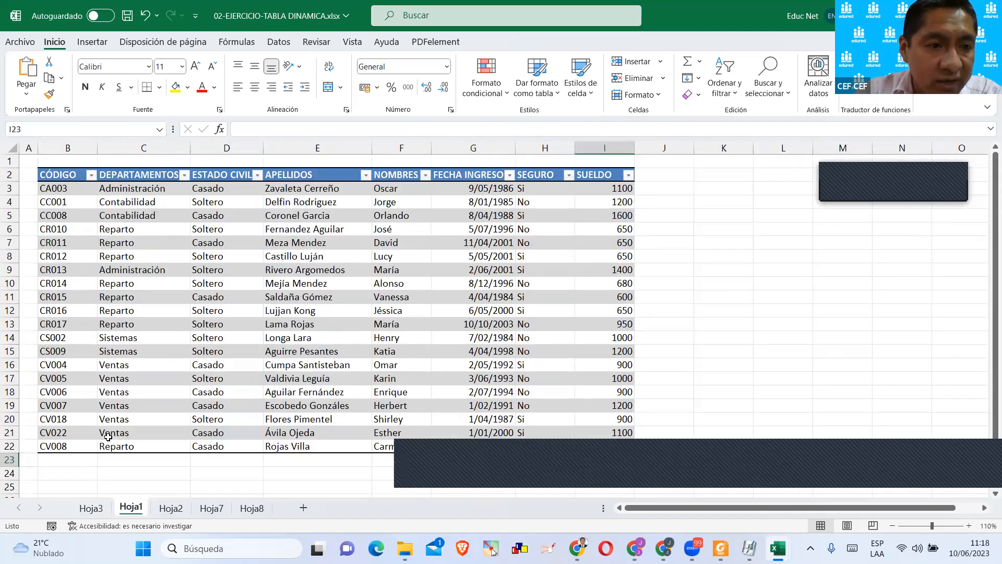
left_click_drag(67, 193, 89, 444)
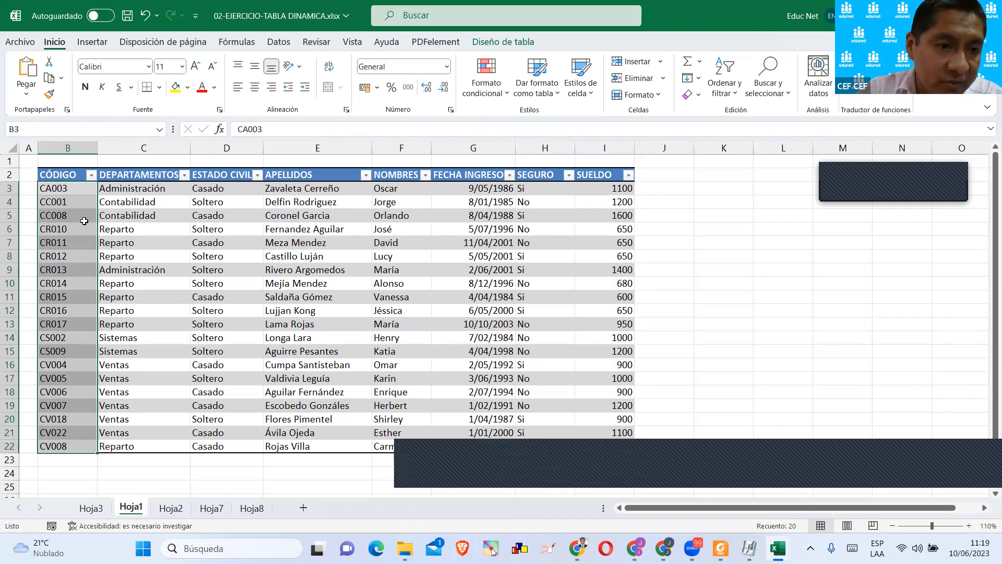
left_click(34, 188)
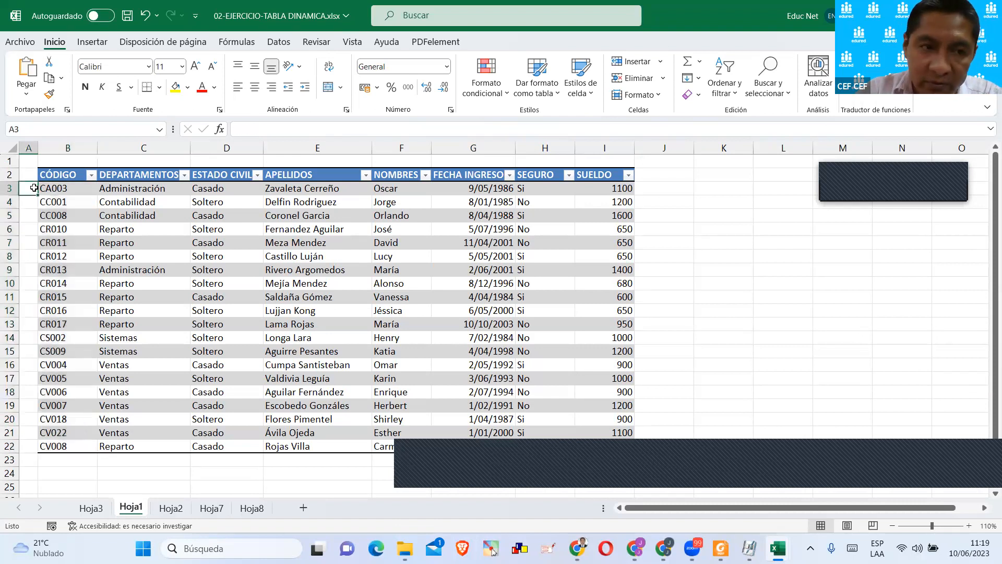
left_click_drag(60, 187, 77, 445)
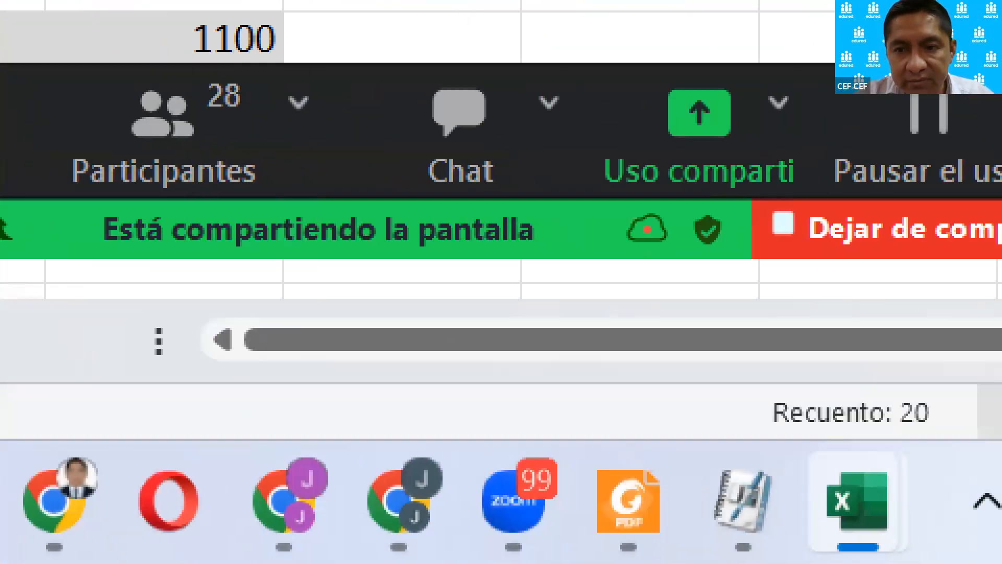
left_click_drag(638, 374, 866, 458)
left_click_drag(833, 372, 864, 285)
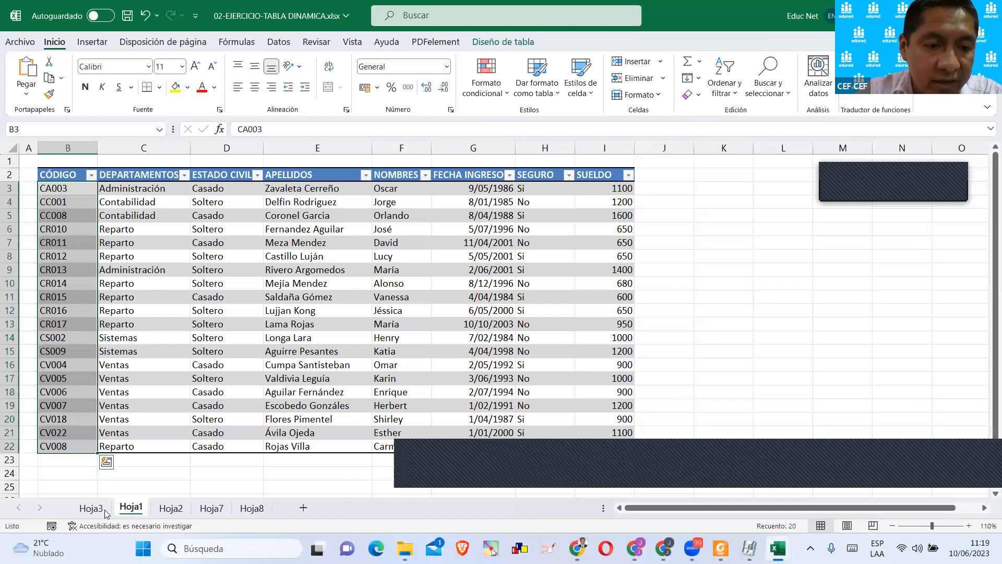
Return to the pivot table on Hoja3 and select its Sistemas employee count to compare the totals.
left_click(91, 508)
left_click(253, 353)
left_click(234, 253)
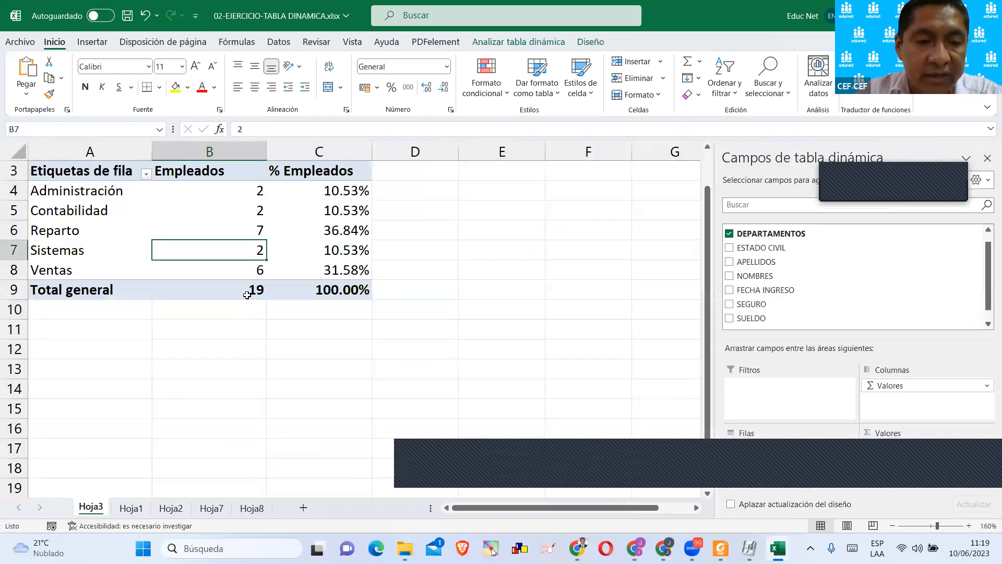
Refresh all data sources in the workbook with Actualizar todo so the pivot table picks up the new record.
mouse_move(247, 294)
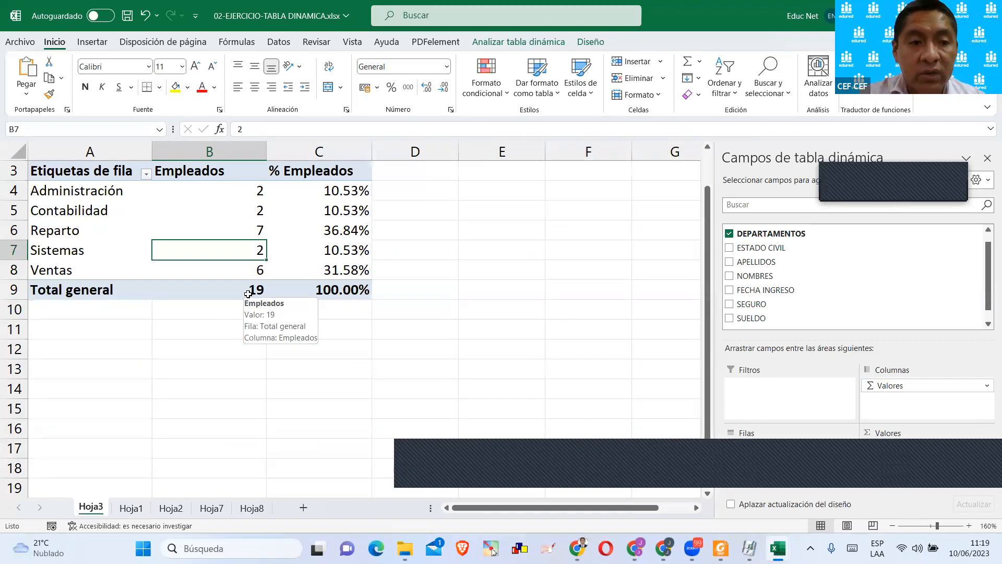
left_click(532, 41)
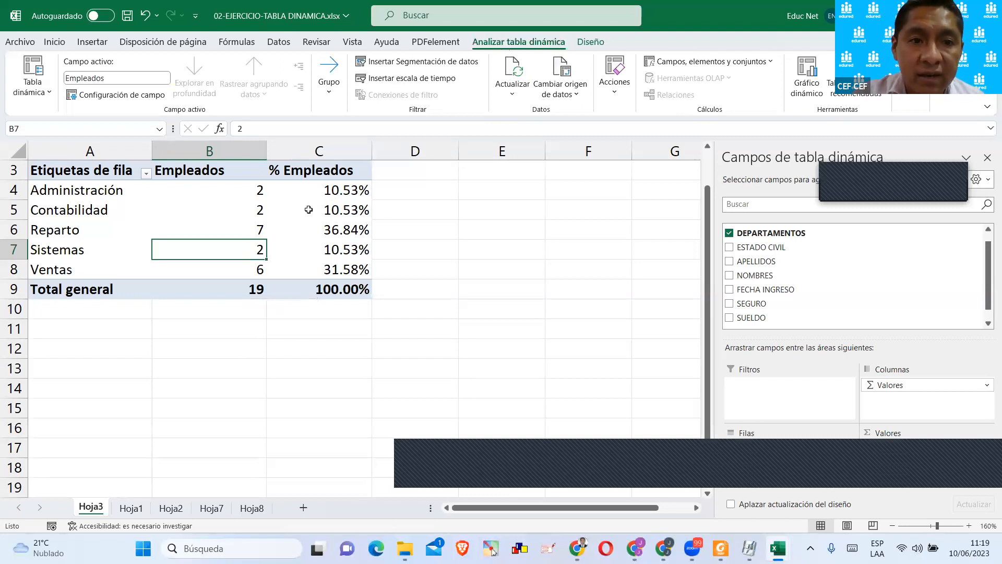
left_click(512, 91)
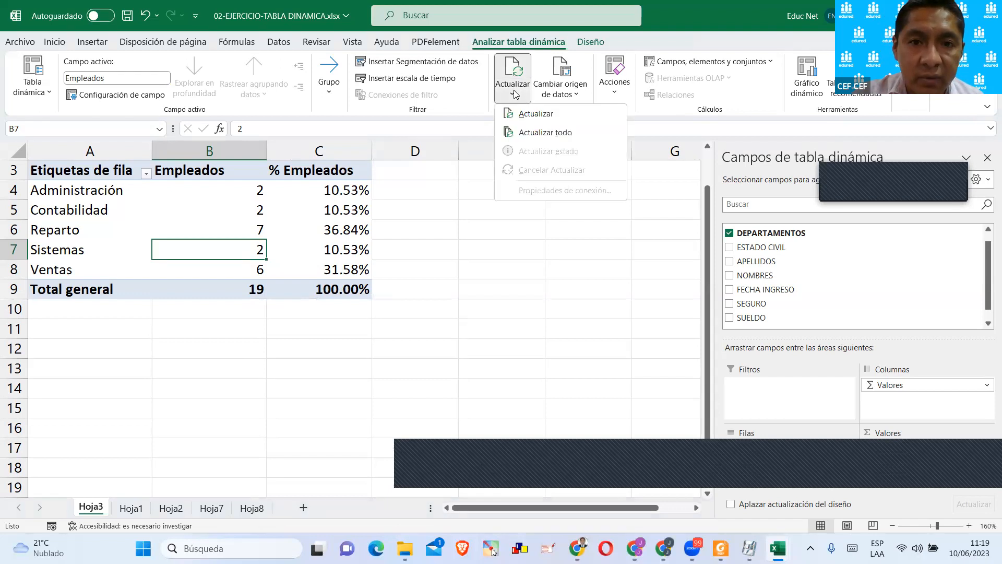
left_click(543, 134)
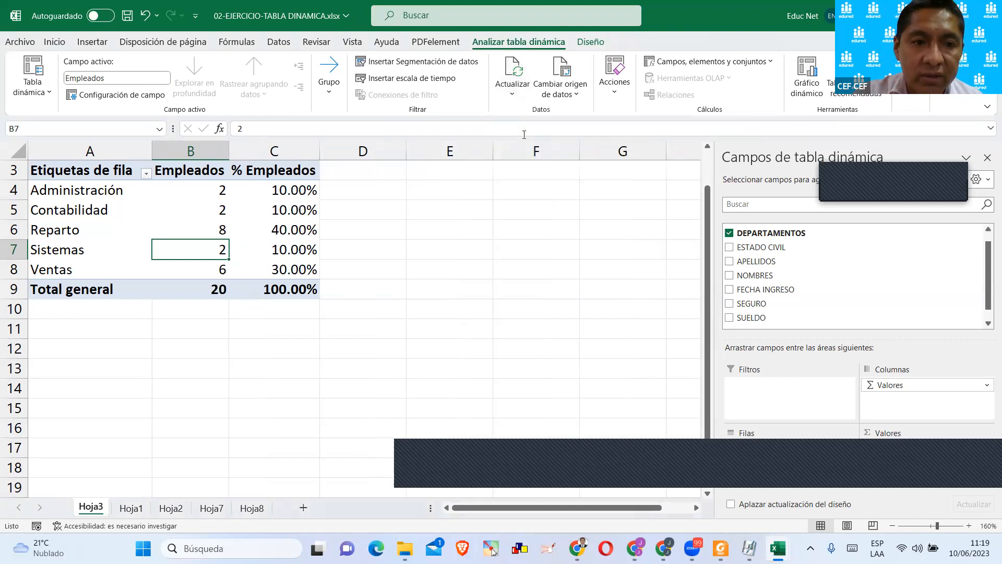
Select the pivot table's Total general employee count and widen column A to about 23.56.
left_click(404, 246)
left_click(207, 291)
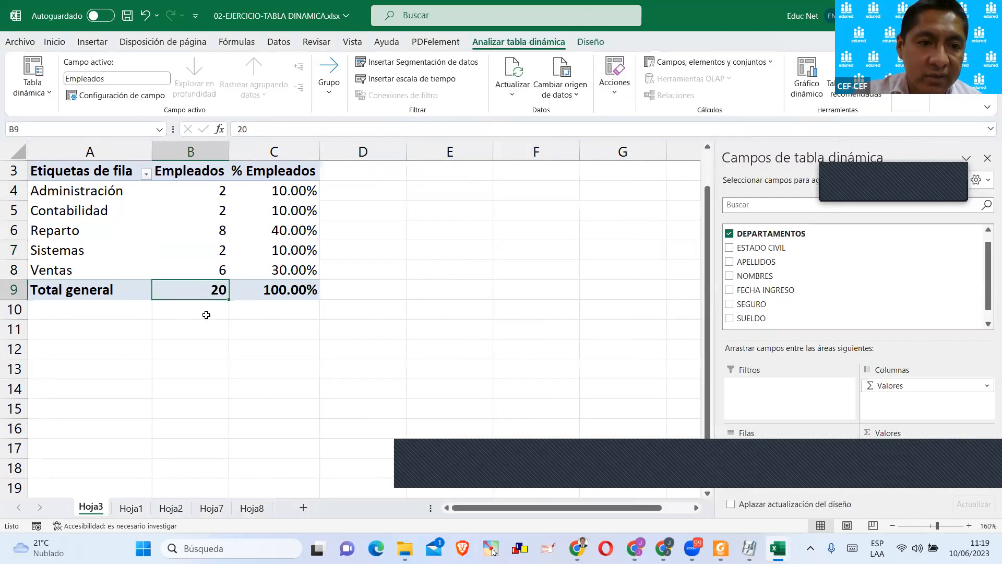
left_click_drag(149, 156, 209, 157)
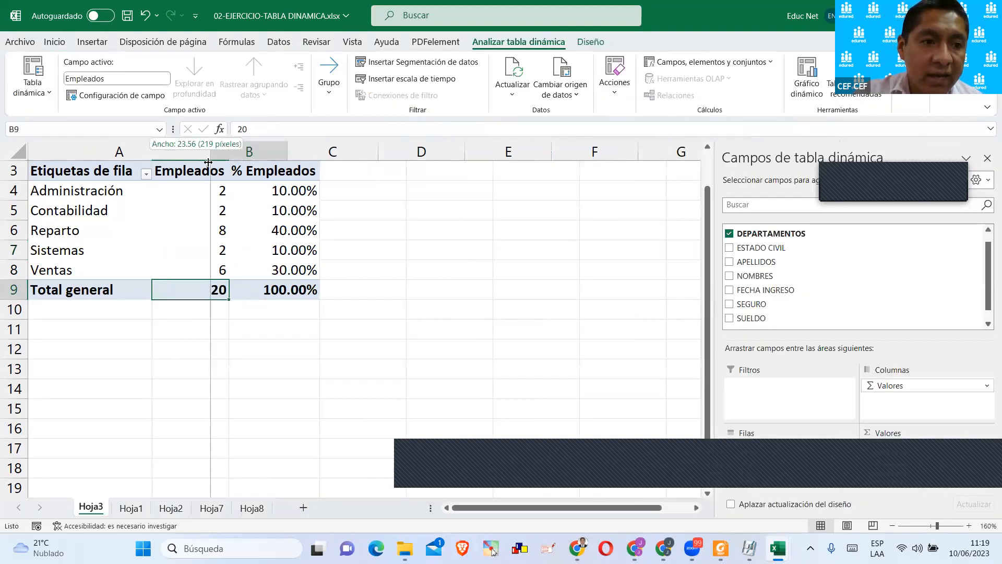
Check the department of the newly added record in cell C22 on Hoja1.
left_click(131, 508)
scroll(156, 449, "down", 2)
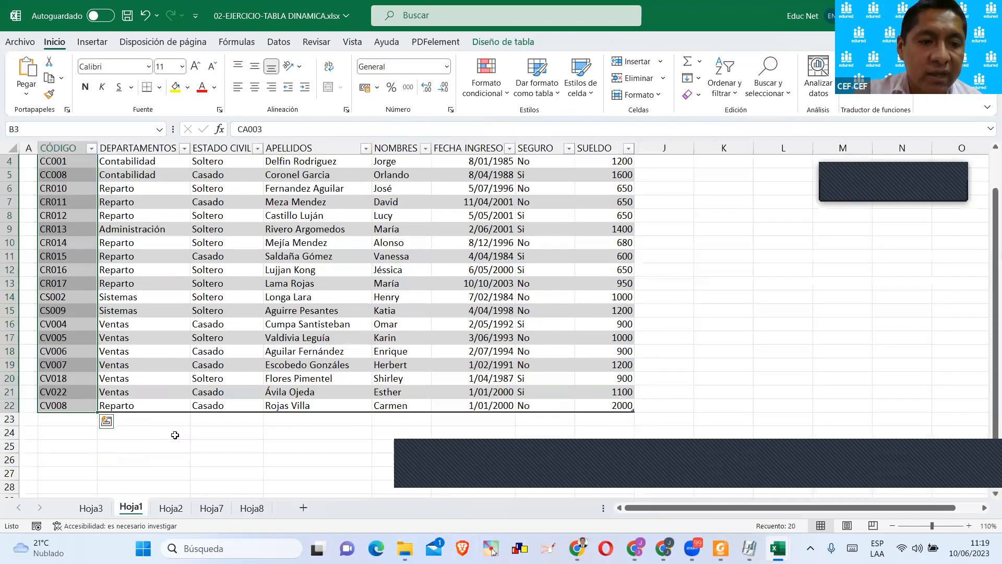
left_click(140, 365)
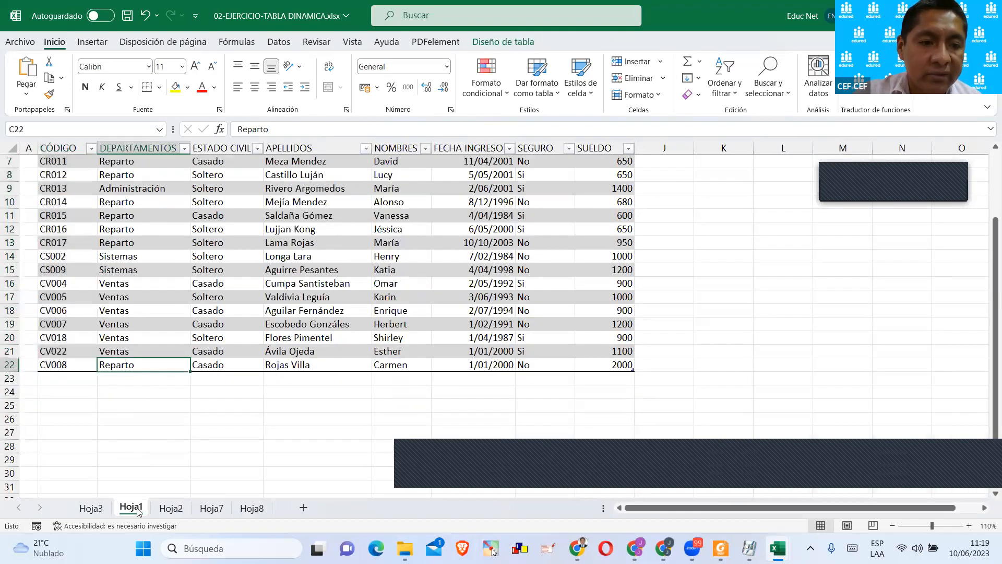
Review the Reparto and Administración rows and the grand total in the pivot table on Hoja3.
left_click(91, 508)
left_click_drag(66, 233, 246, 230)
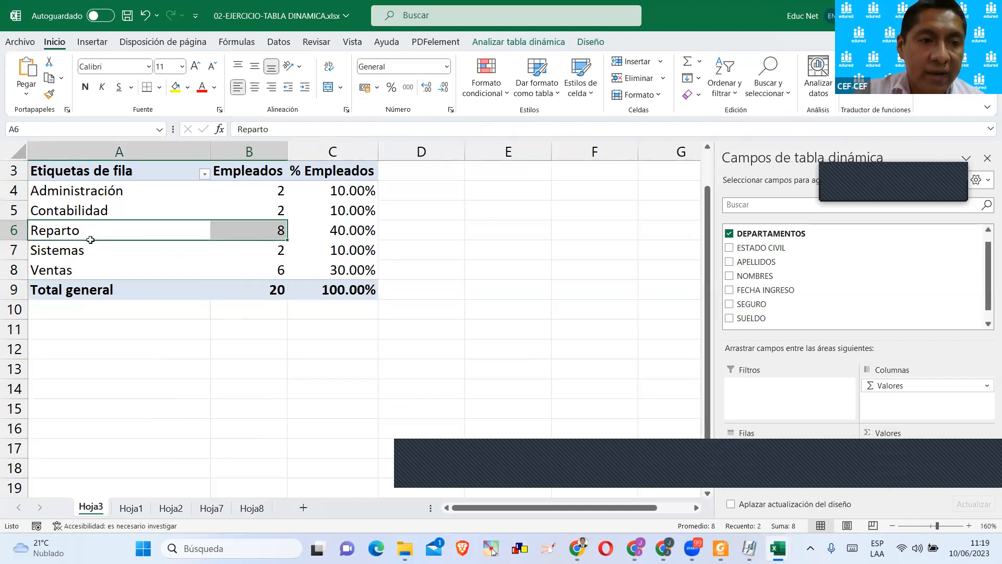
left_click_drag(51, 193, 295, 190)
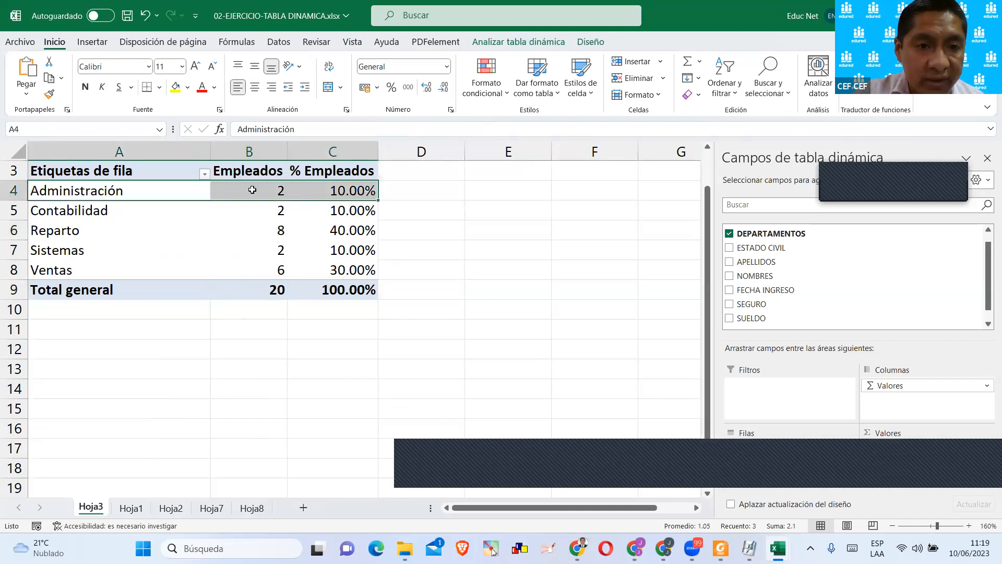
left_click(266, 311)
left_click(270, 287)
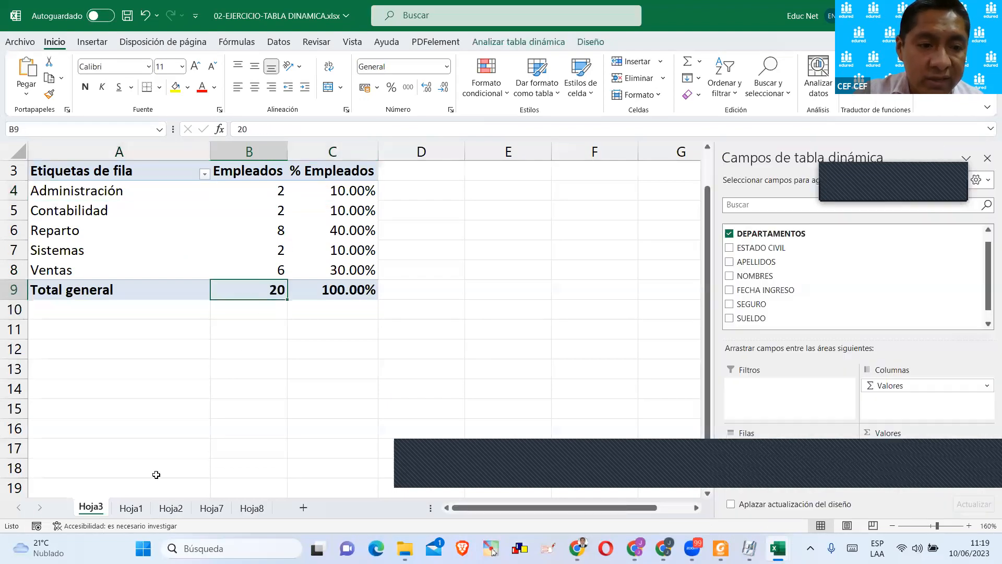
left_click(253, 232)
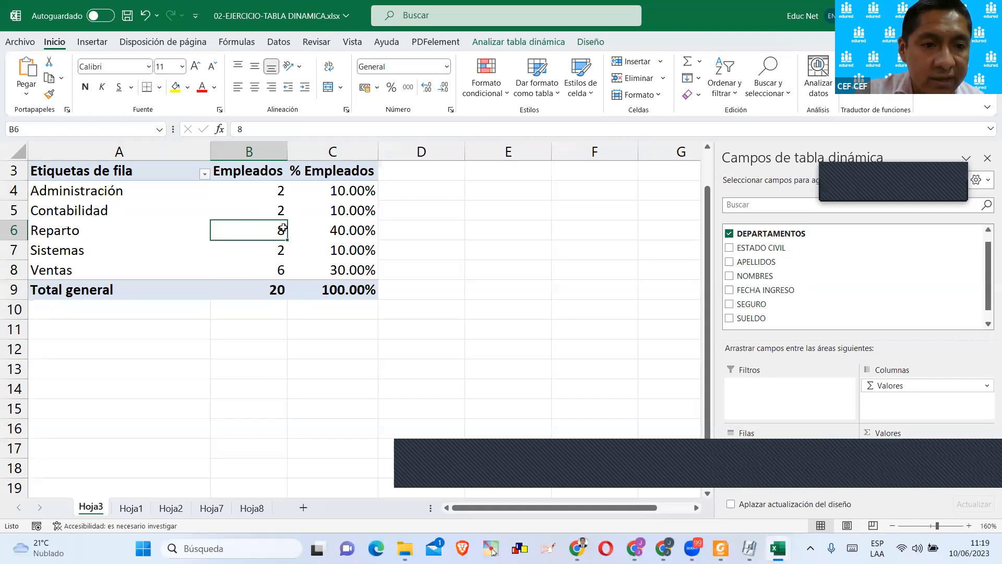
left_click(279, 195)
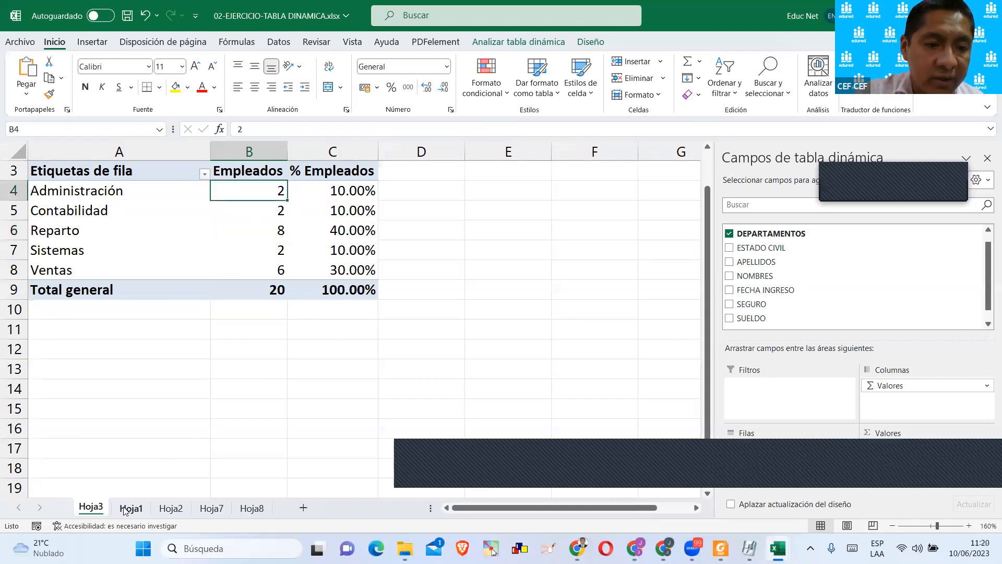
Examine the Reparto employee record in row 6 of the source table on Hoja1.
left_click(131, 507)
scroll(307, 359, "up", 2)
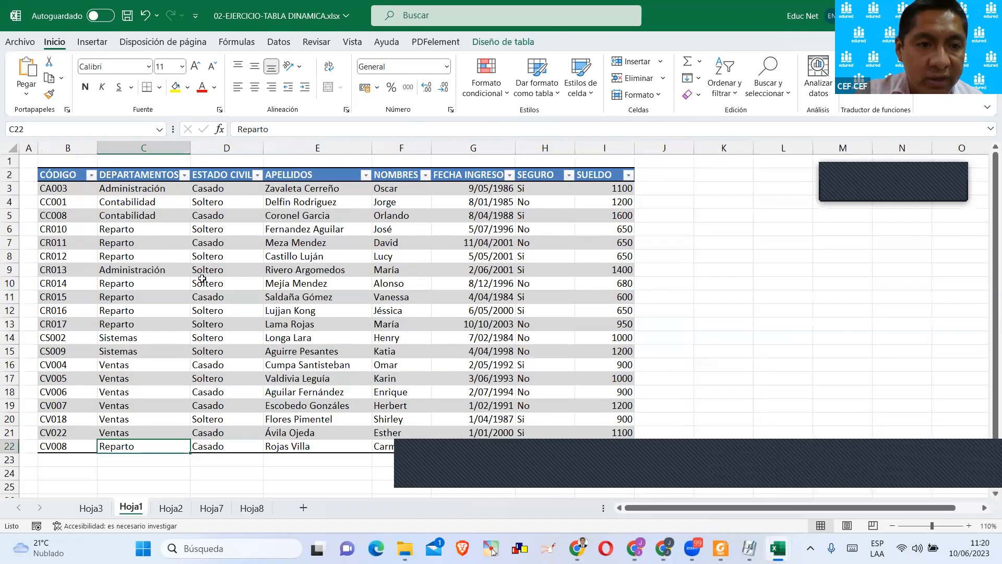
left_click(128, 234)
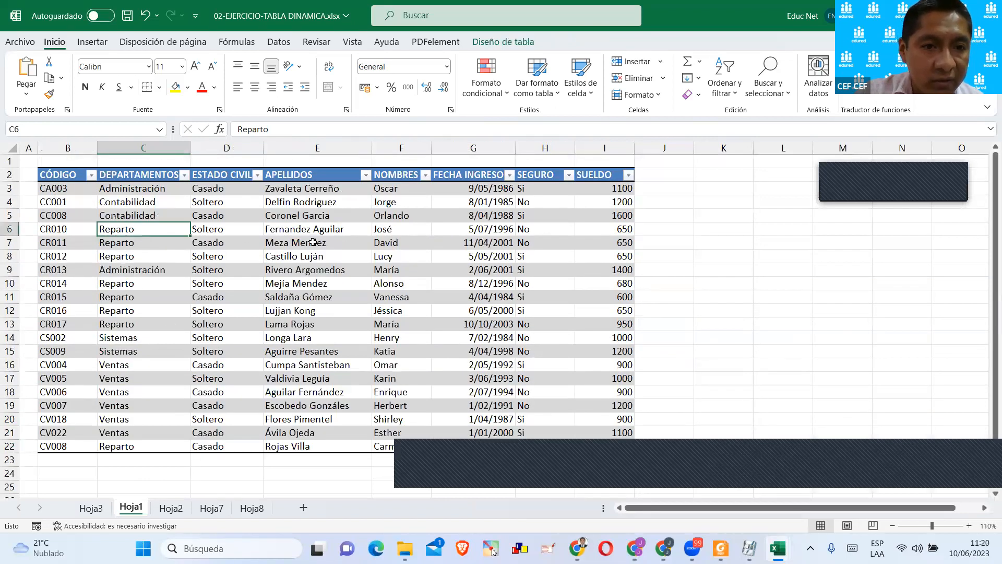
left_click_drag(337, 233, 161, 234)
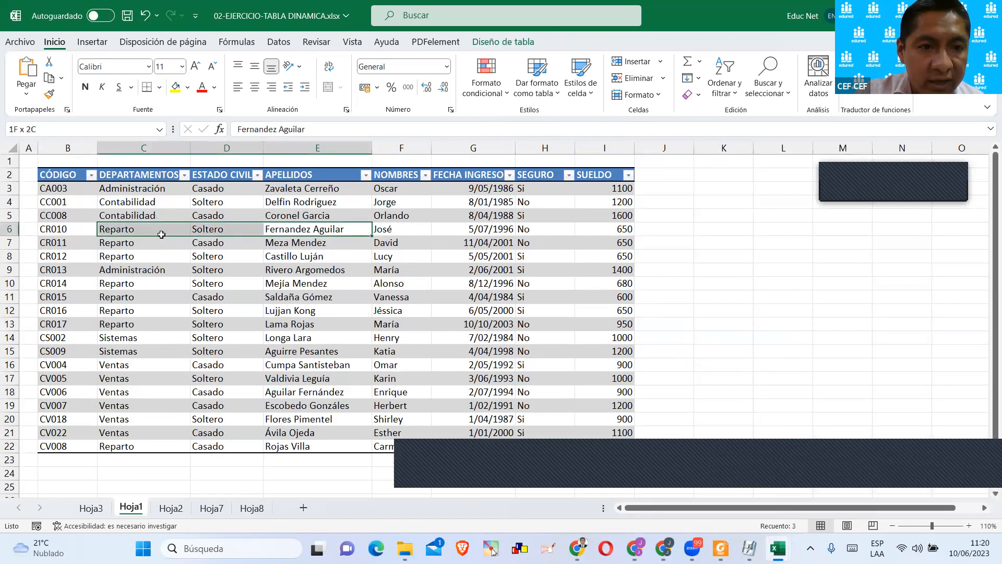
left_click(123, 234)
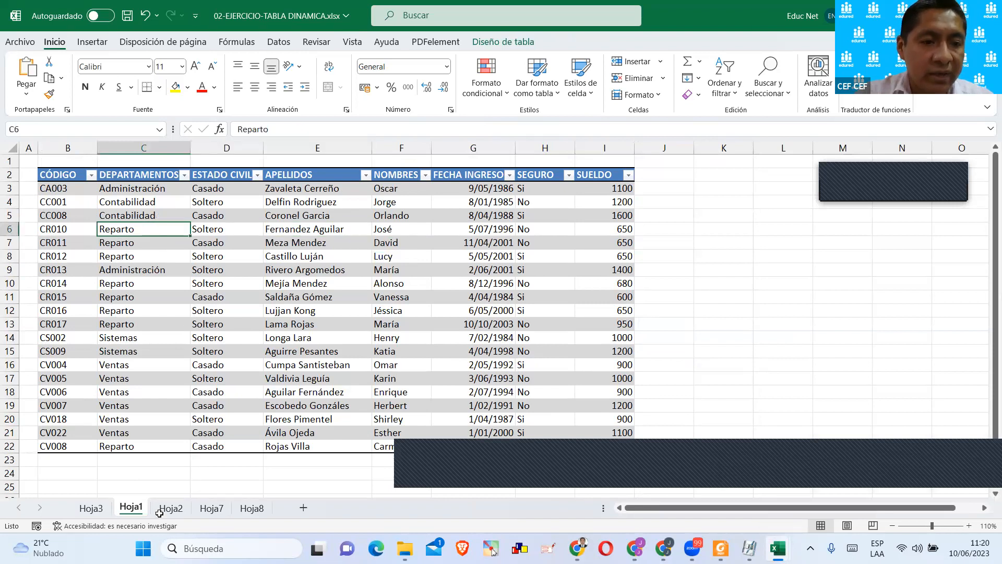
Copy the Administración department from C3 into C7 on Hoja1 to replace that employee's department.
left_click(90, 507)
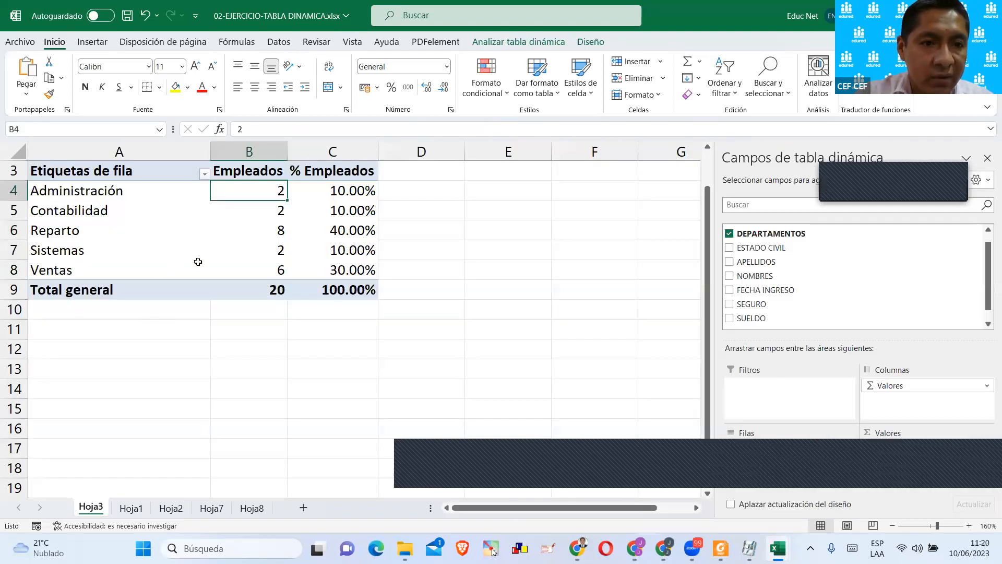
left_click(133, 508)
left_click(138, 191)
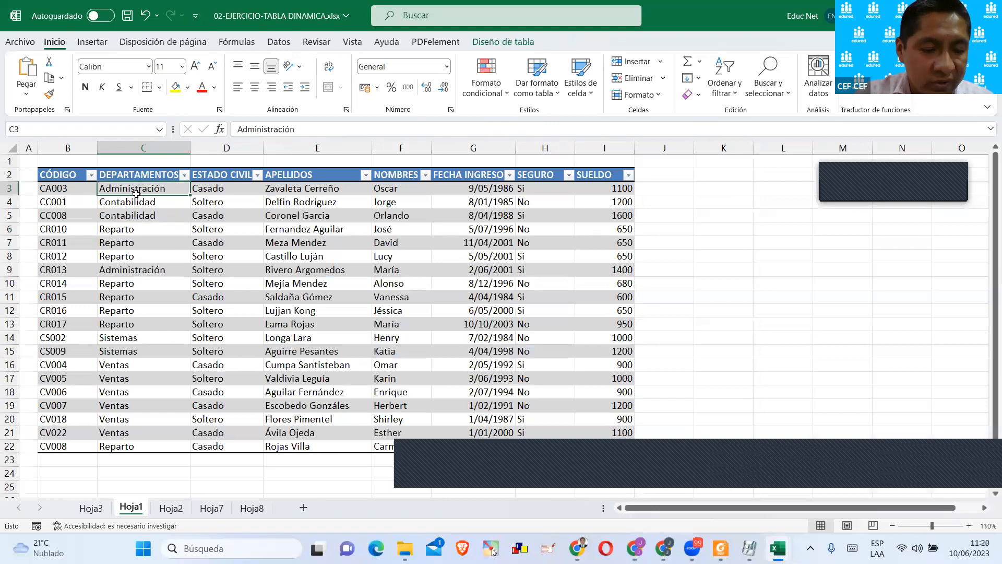
key("ctrl+c")
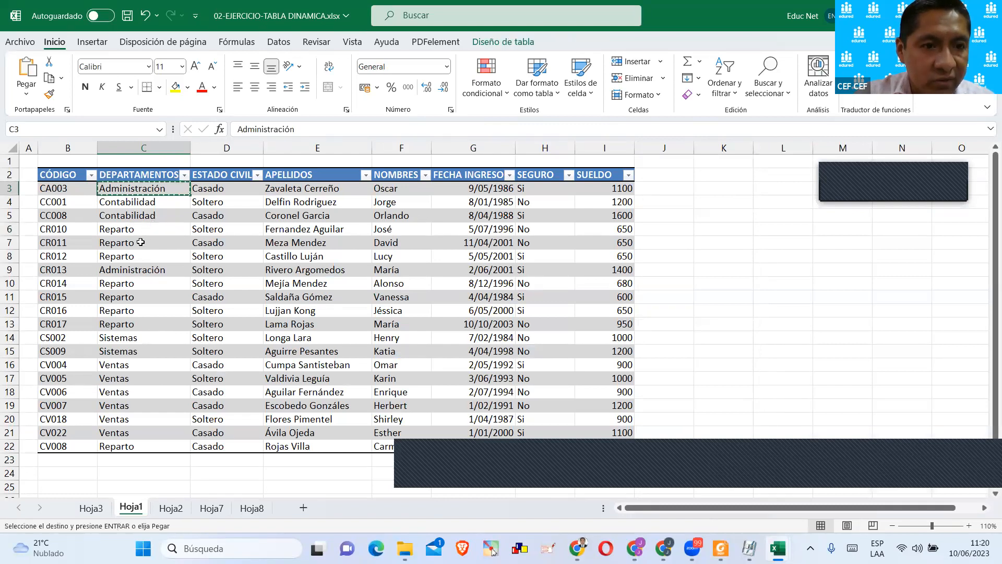
left_click(140, 243)
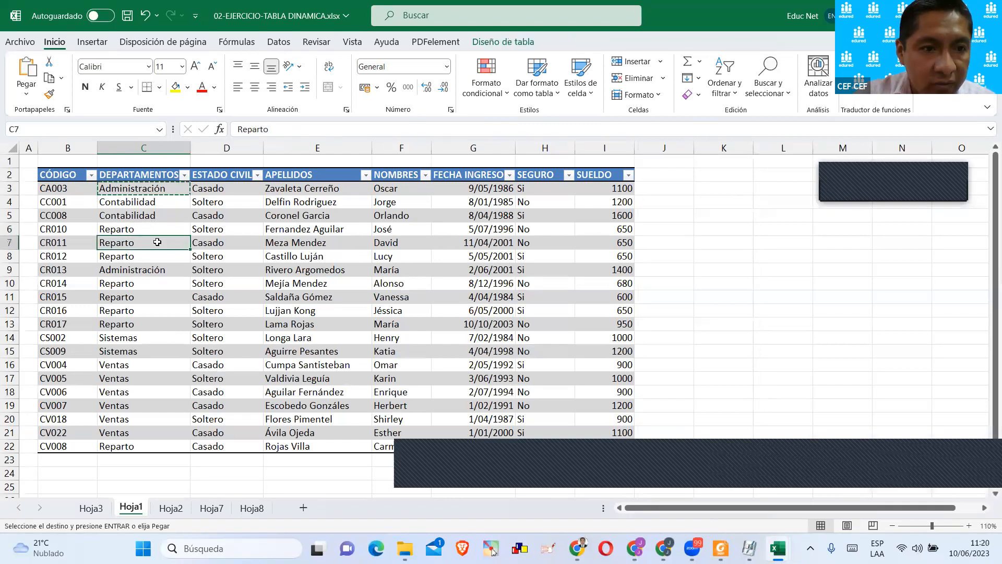
key("ctrl+v")
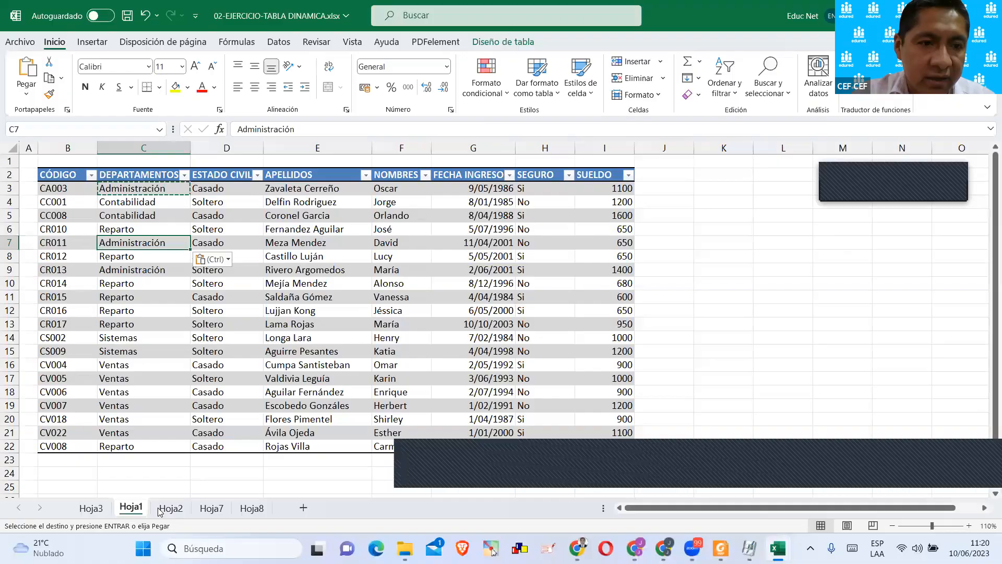
Return to the pivot table on Hoja3 and refresh it with the changed department data.
left_click(170, 507)
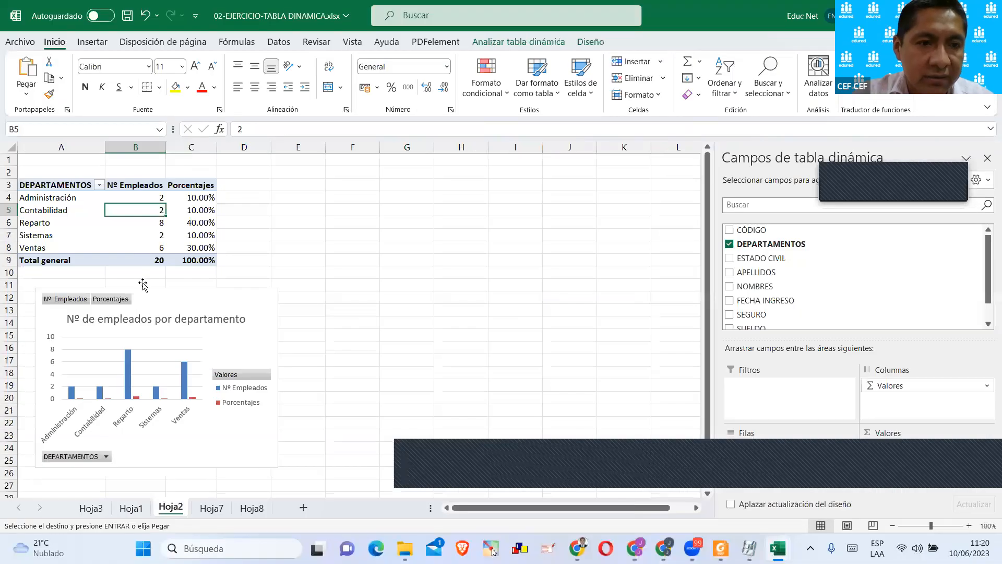
left_click(84, 508)
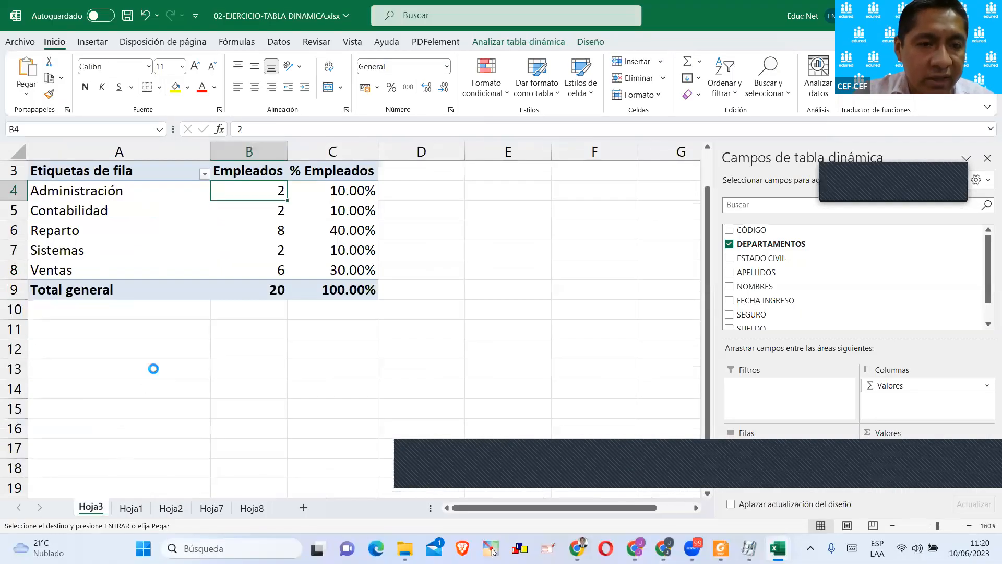
scroll(151, 367, "up", 9)
scroll(152, 367, "up", 1)
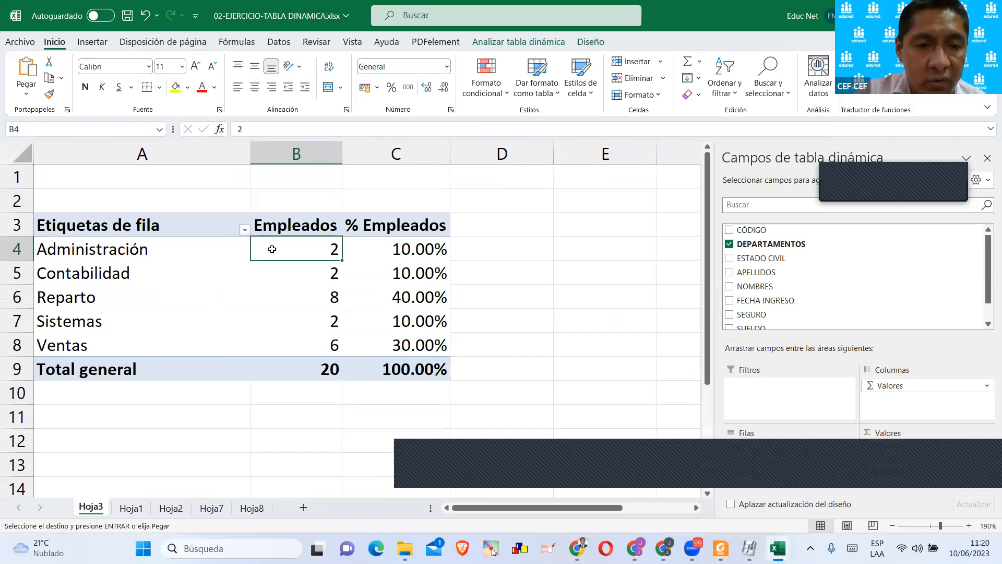
left_click(540, 43)
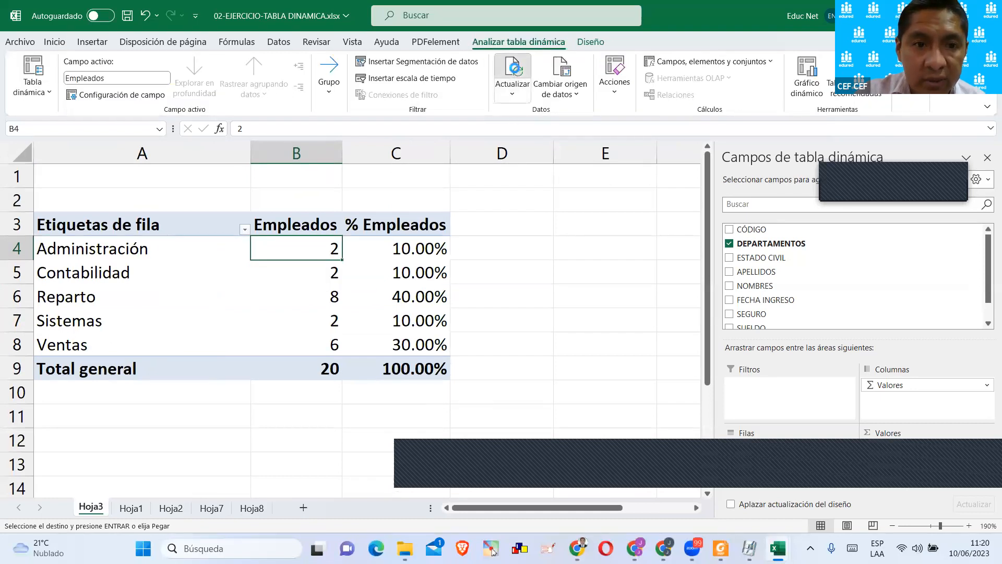
left_click(513, 73)
Select the Administración and Reparto figures in the refreshed pivot table to compare their employee counts.
left_click(216, 259)
left_click(207, 246)
left_click(54, 302)
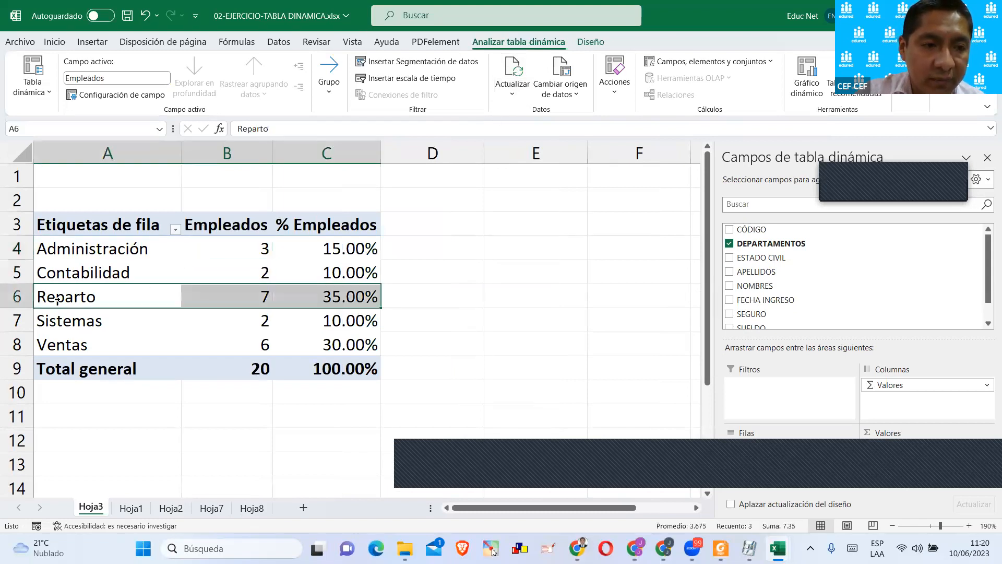
left_click(258, 297)
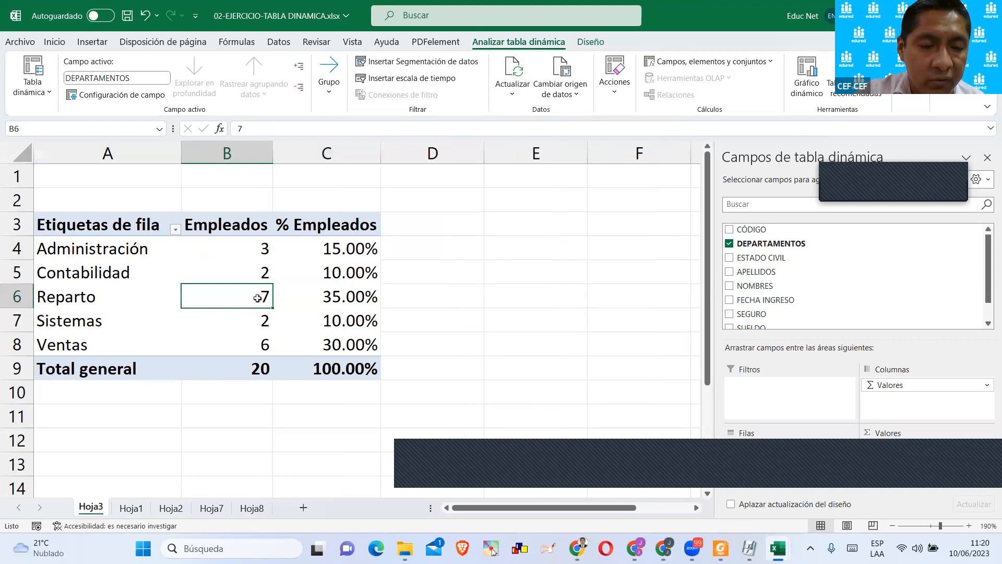
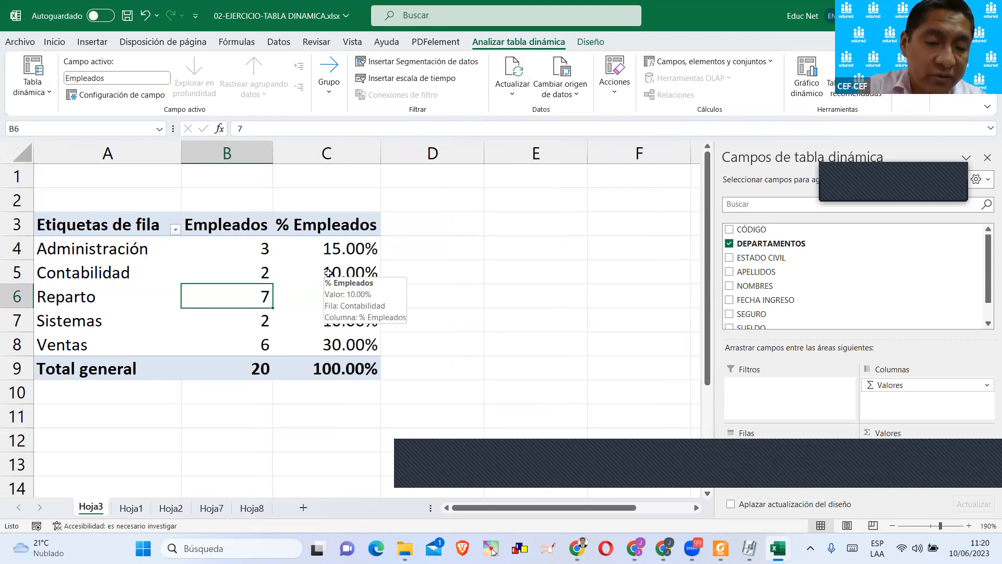
Insert a clustered column (Columnas agrupadas) chart from the department pivot table on Hoja3.
left_click(93, 42)
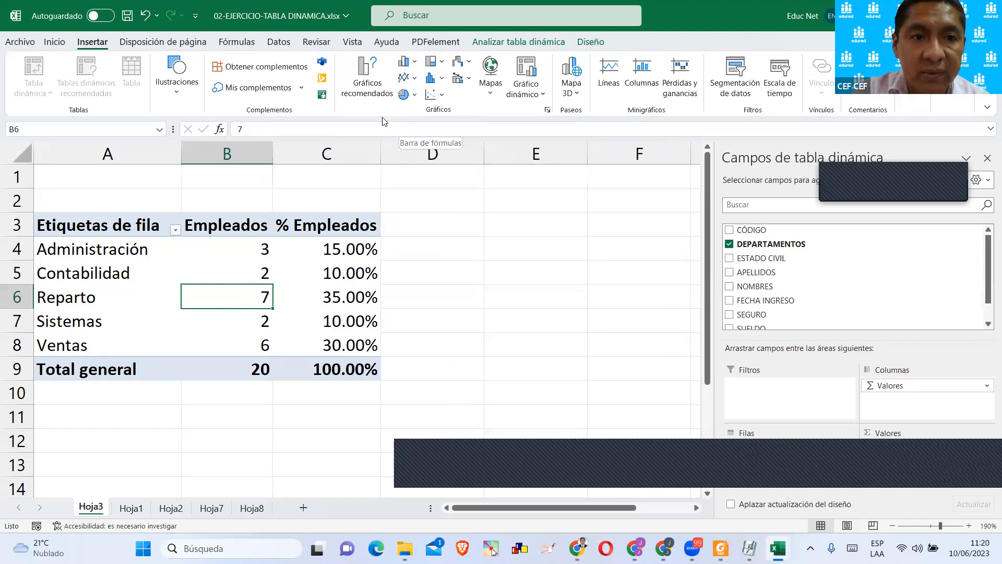
left_click(368, 84)
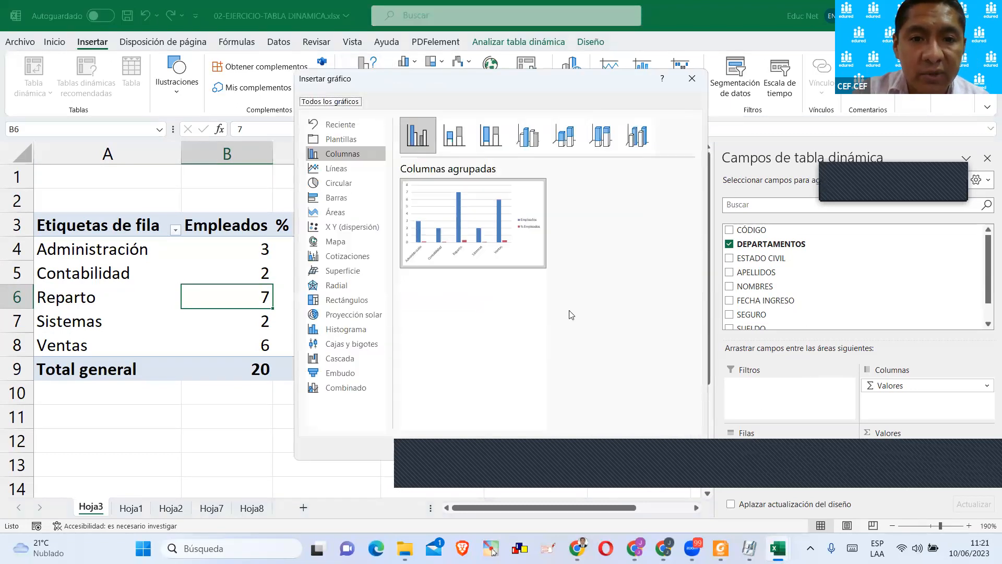
left_click(605, 459)
scroll(504, 191, "down", 1)
scroll(506, 198, "up", 1)
Move the pivot chart directly below the pivot table so it no longer covers the data.
left_click_drag(664, 165, 539, 217)
left_click_drag(440, 224, 515, 278)
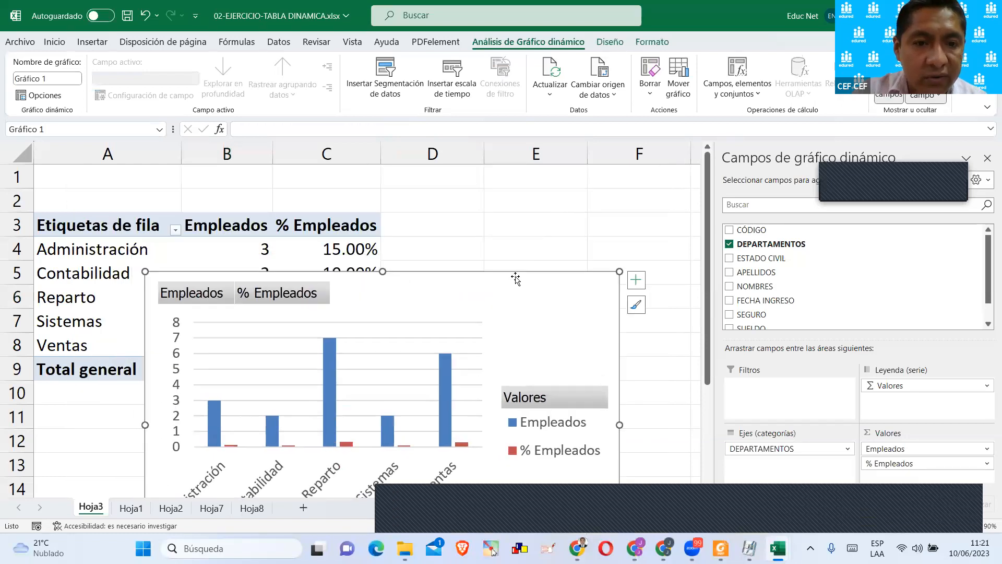
scroll(515, 276, "down", 3)
scroll(516, 277, "up", 2)
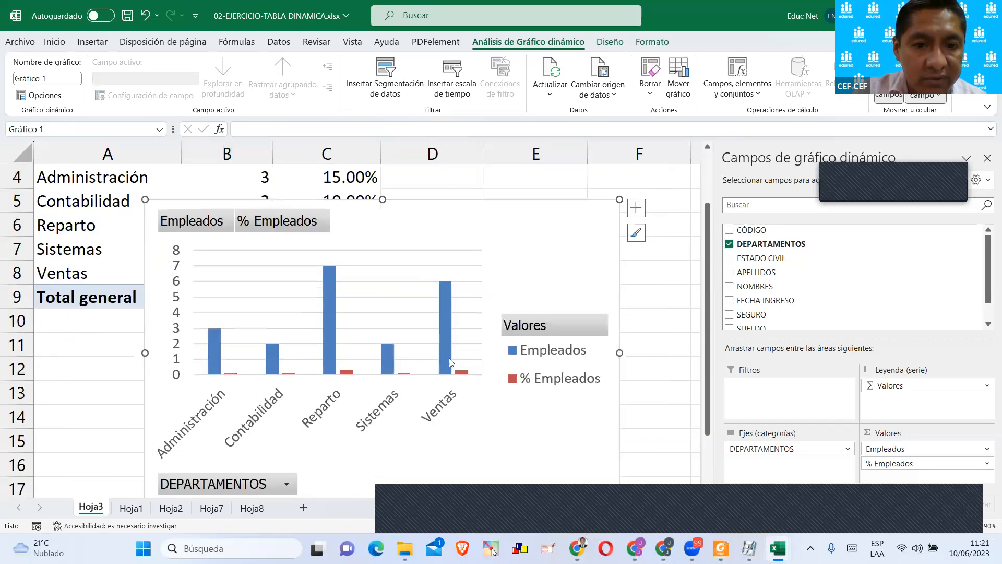
left_click(241, 490)
left_click(245, 490)
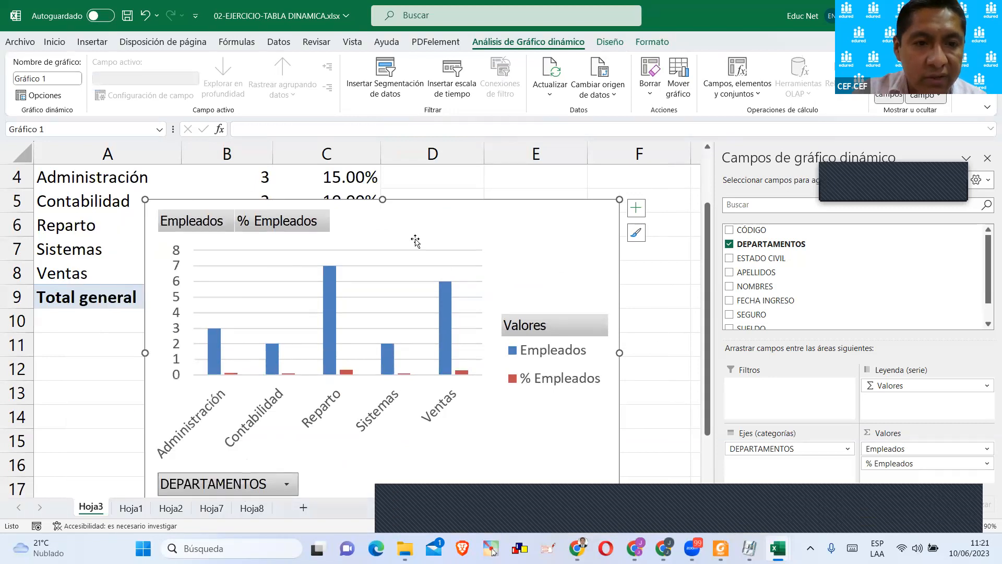
double_click(425, 232)
left_click_drag(437, 214, 318, 341)
Insert a second clustered column chart from the pivot table using the Gráfico dinámico command.
left_click(334, 271)
left_click(316, 246)
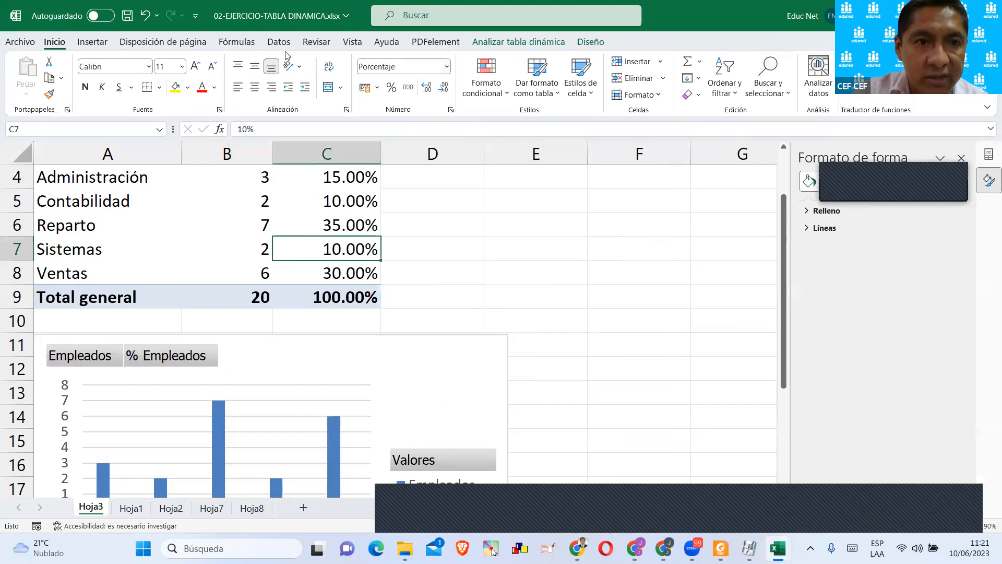
left_click(94, 42)
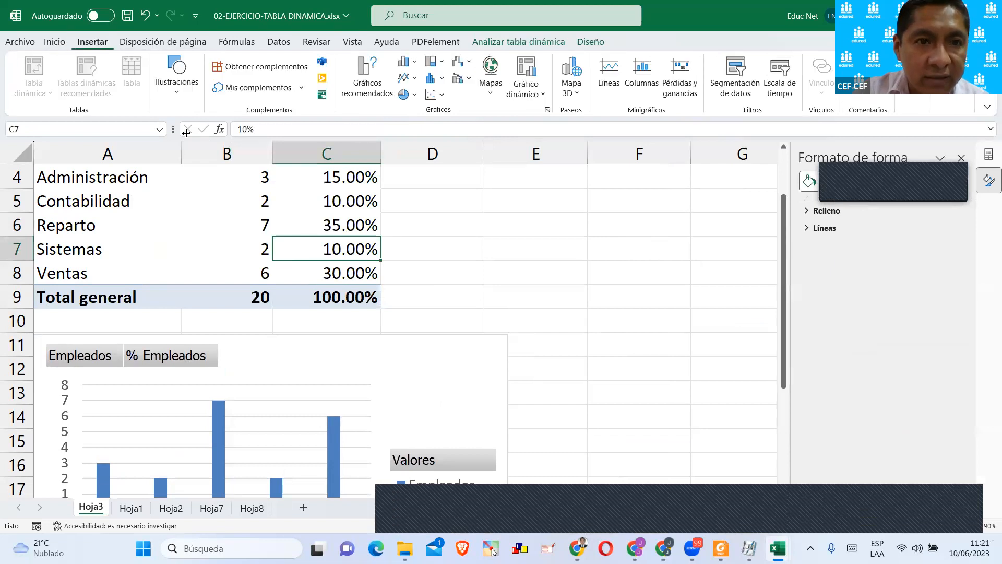
left_click(526, 89)
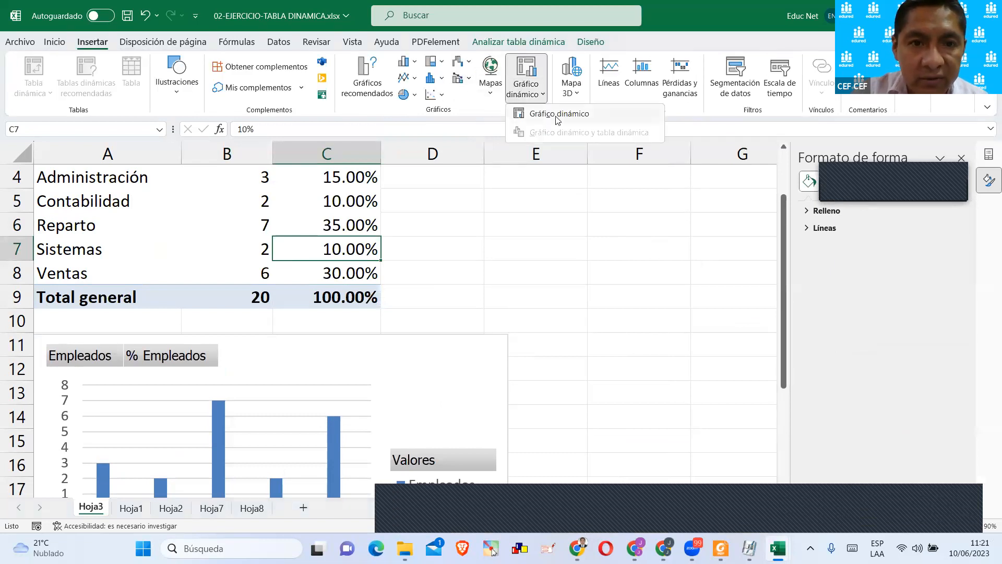
left_click(557, 114)
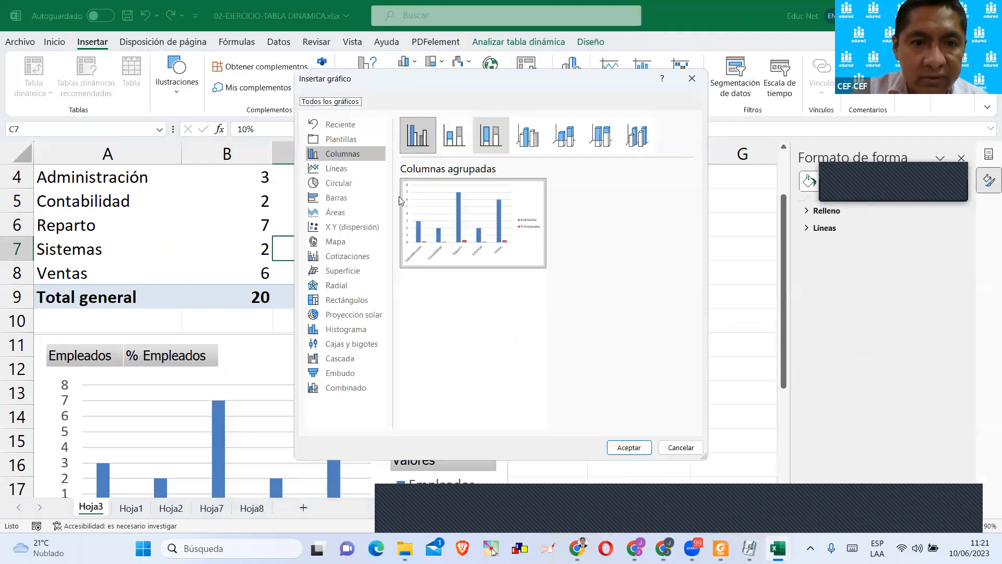
left_click(629, 448)
scroll(470, 334, "down", 1)
scroll(441, 292, "up", 2)
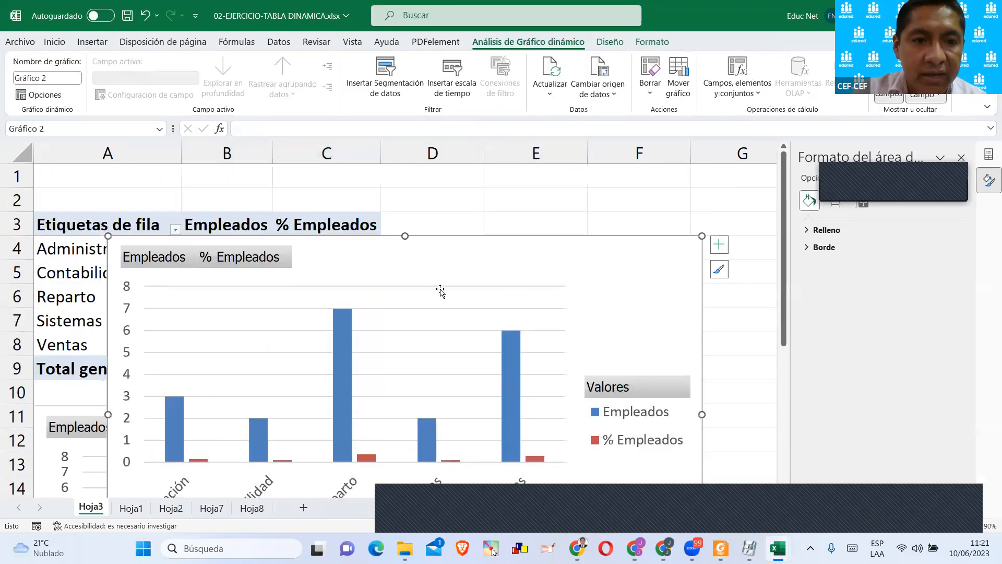
Place the second pivot chart below the pivot table, alongside the first chart, and select cell C5 in the table.
left_click_drag(447, 241, 751, 216)
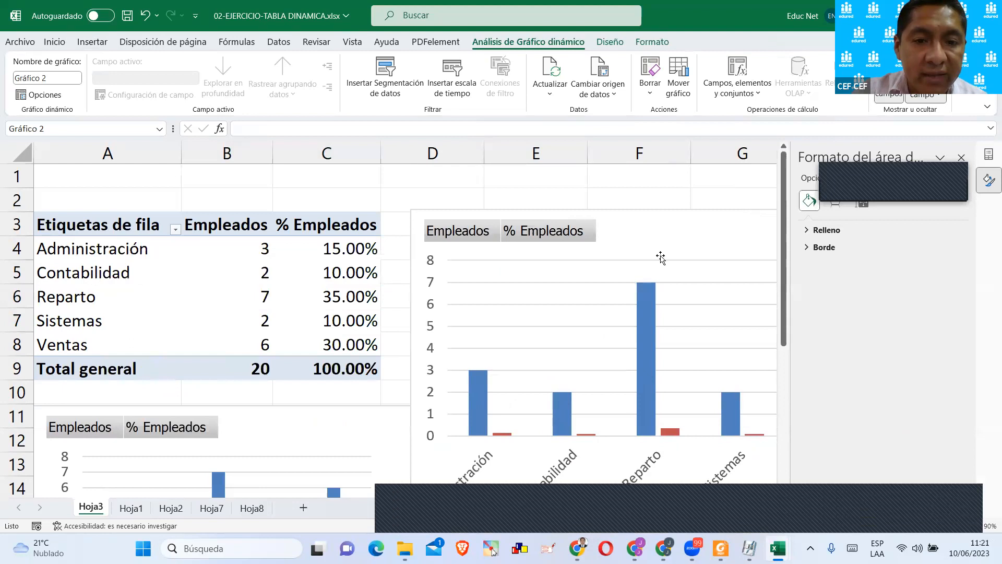
scroll(660, 257, "down", 2)
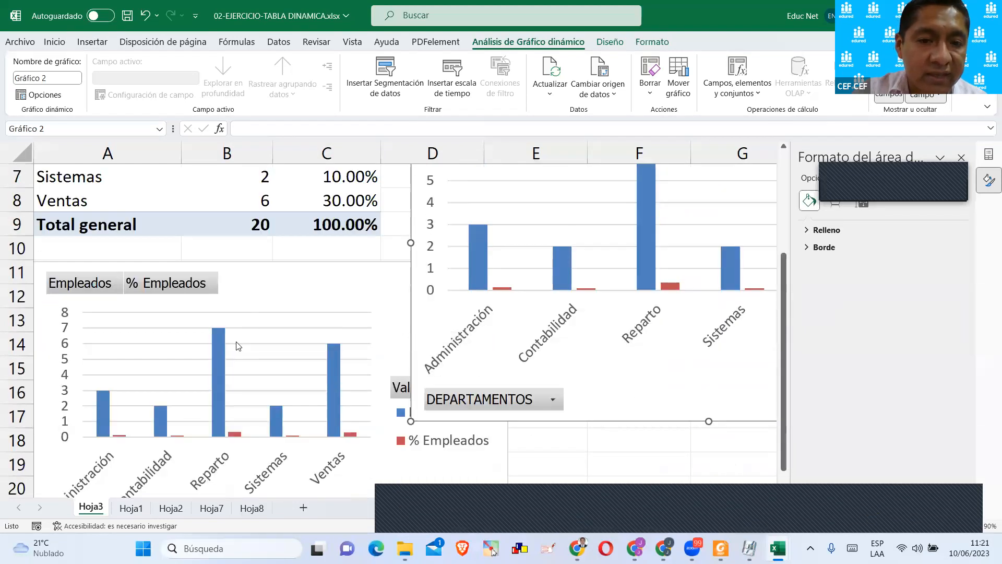
scroll(237, 345, "up", 1)
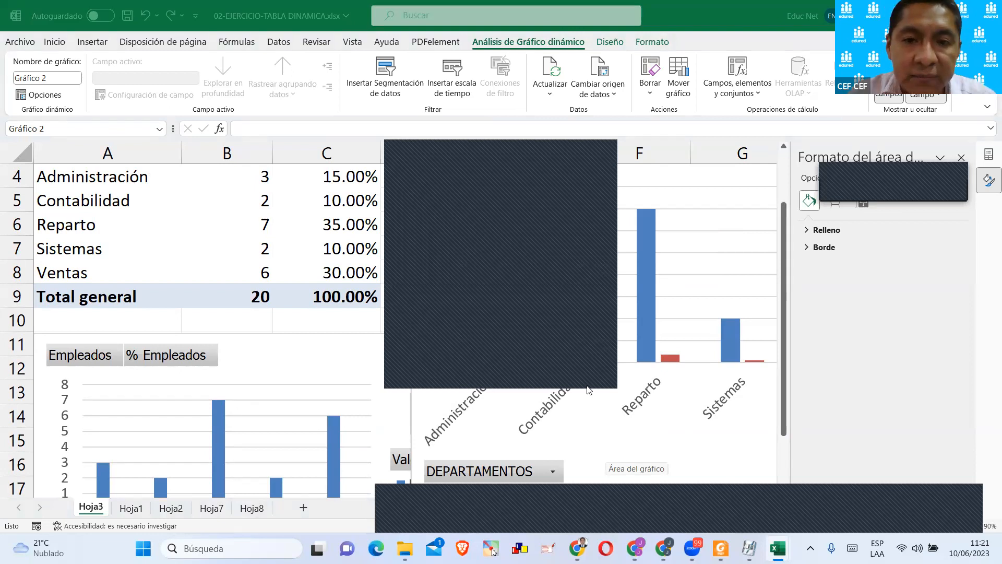
scroll(534, 213, "up", 1)
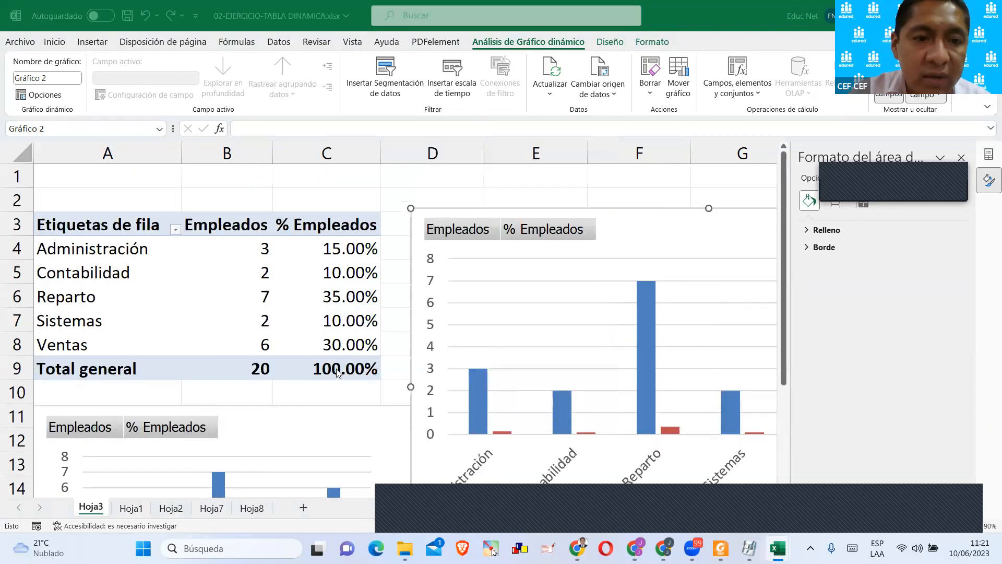
left_click_drag(762, 212, 747, 405)
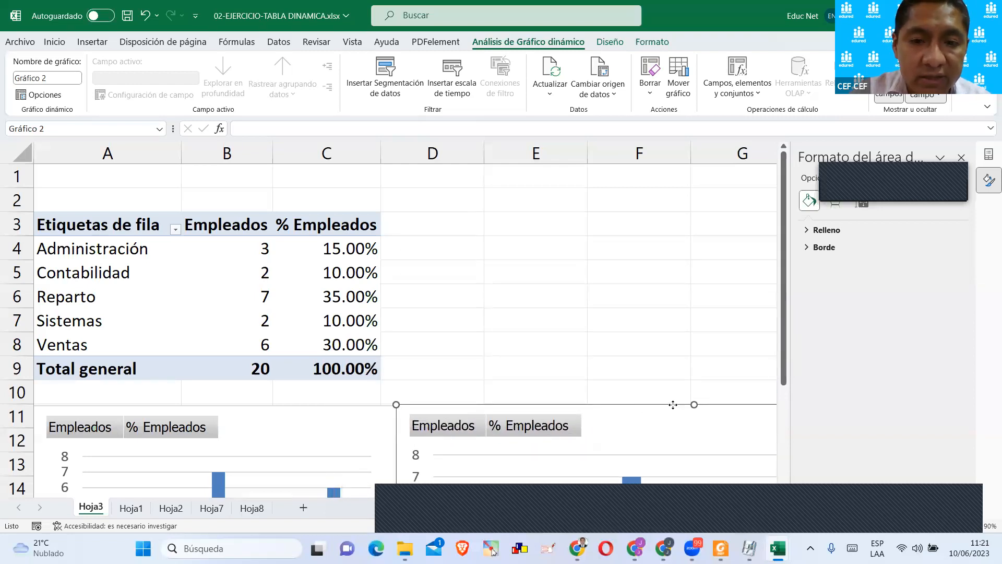
left_click_drag(673, 404, 738, 404)
left_click(611, 314)
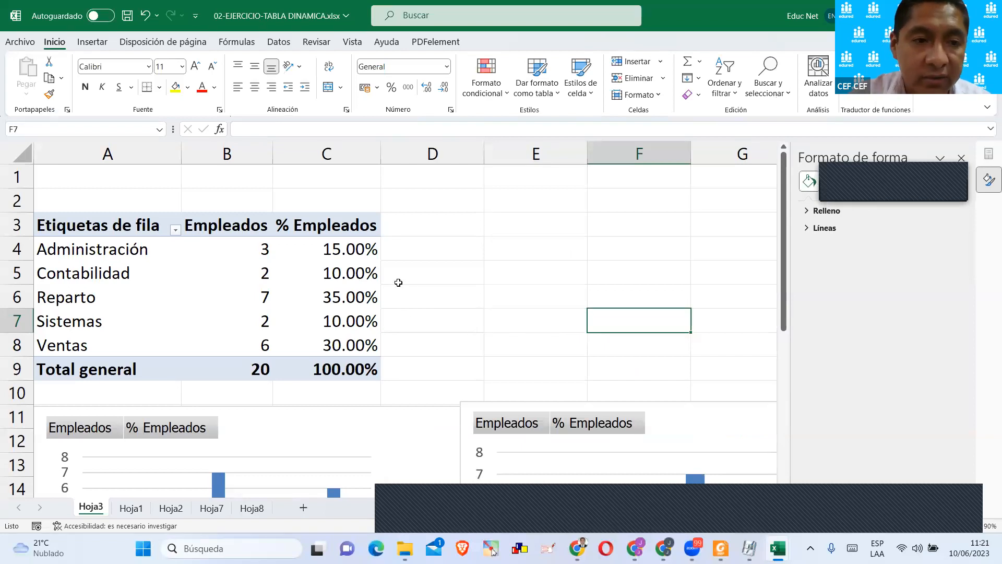
scroll(393, 295, "down", 1)
scroll(393, 295, "up", 1)
left_click(376, 264)
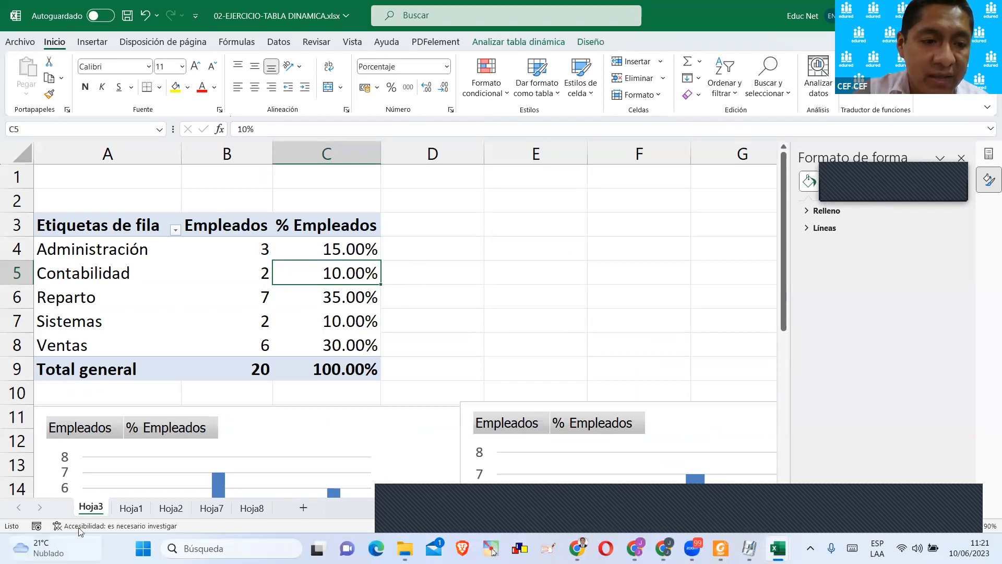
Look over the employee source table on Hoja1, check Hoja2 and return to the pivot table on Hoja3.
left_click(131, 508)
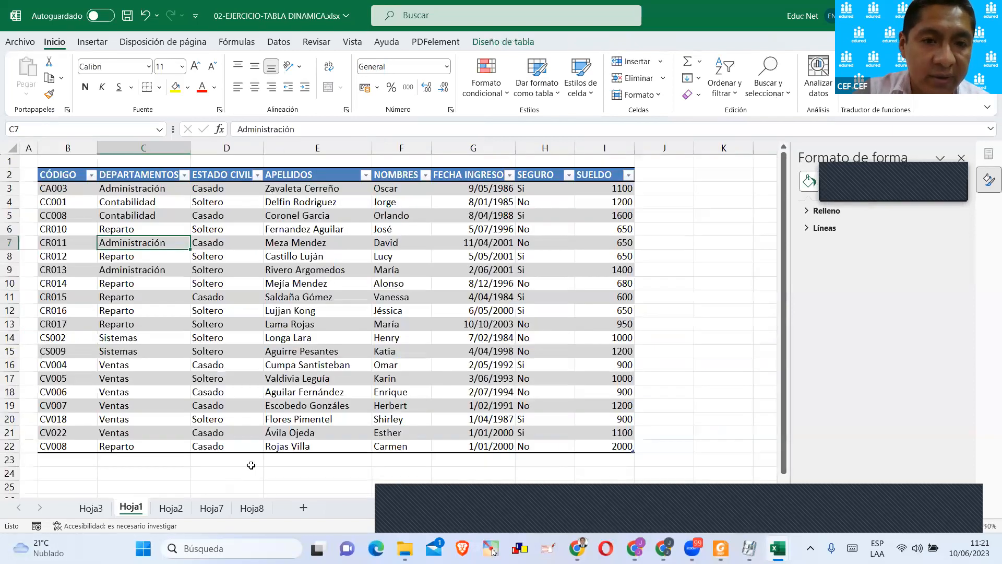
left_click(367, 377)
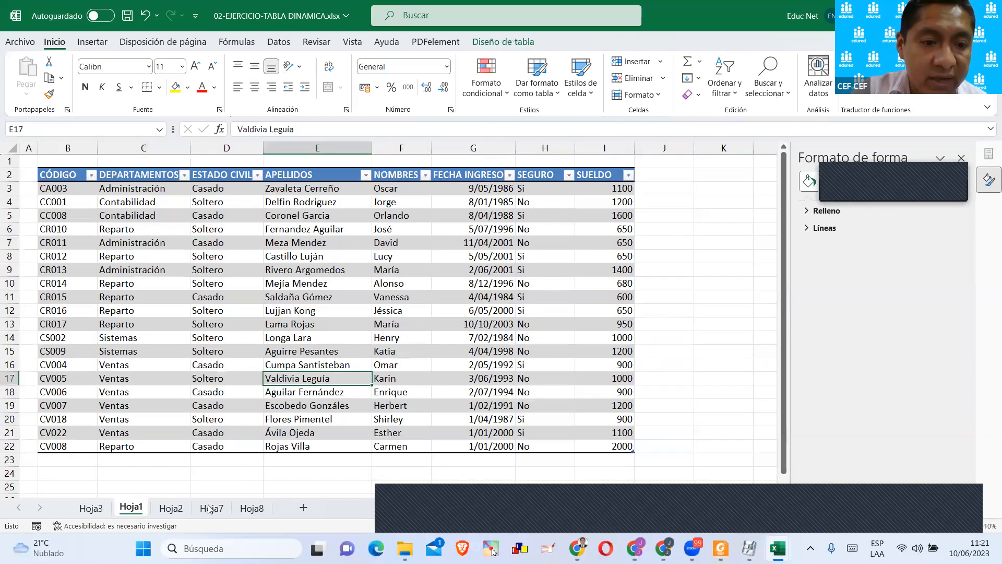
left_click(170, 508)
left_click(91, 508)
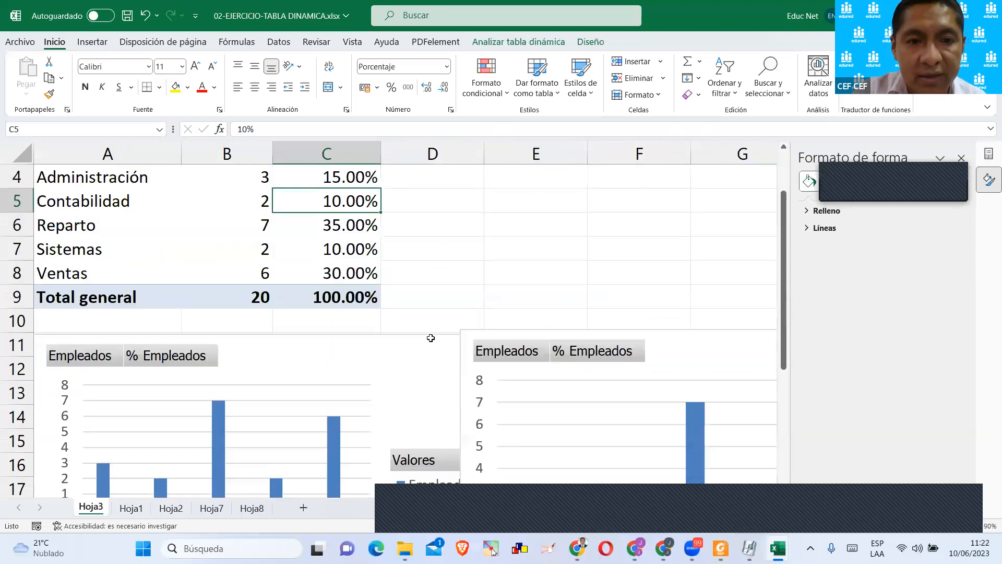
Select the Reparto row label in the pivot table and display the pivot table's field list.
left_click(286, 223)
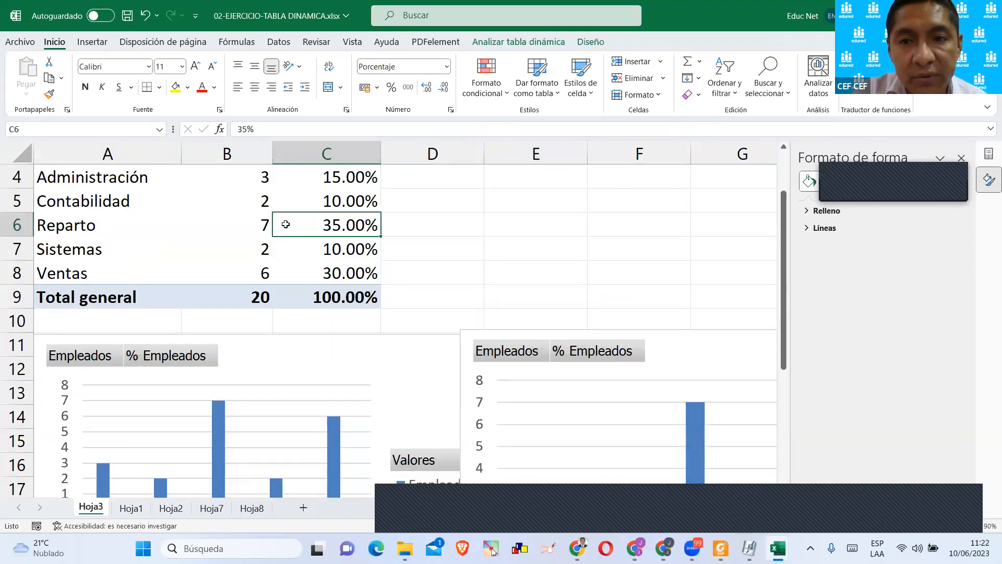
left_click(215, 224)
left_click(172, 219)
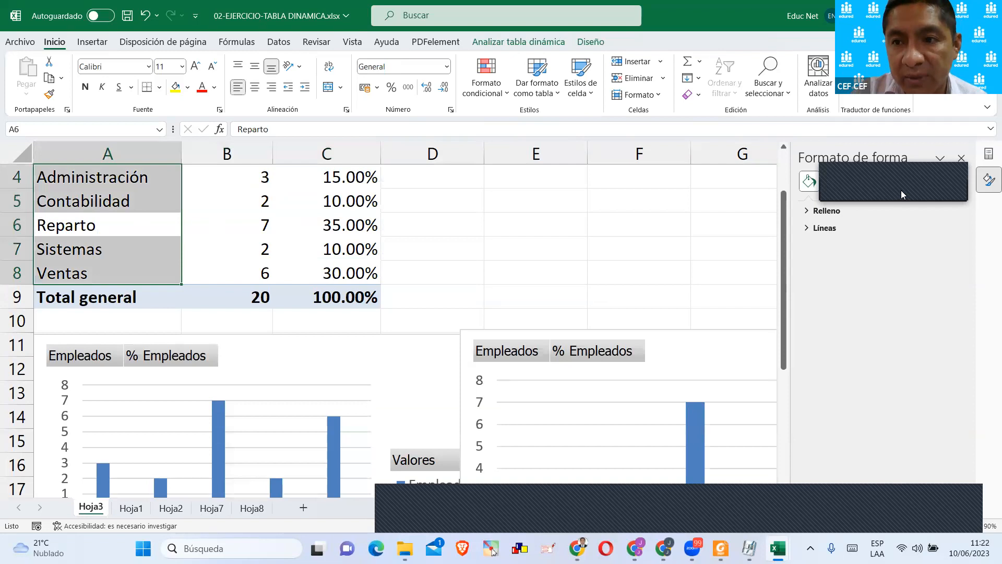
left_click(988, 154)
scroll(867, 311, "down", 1)
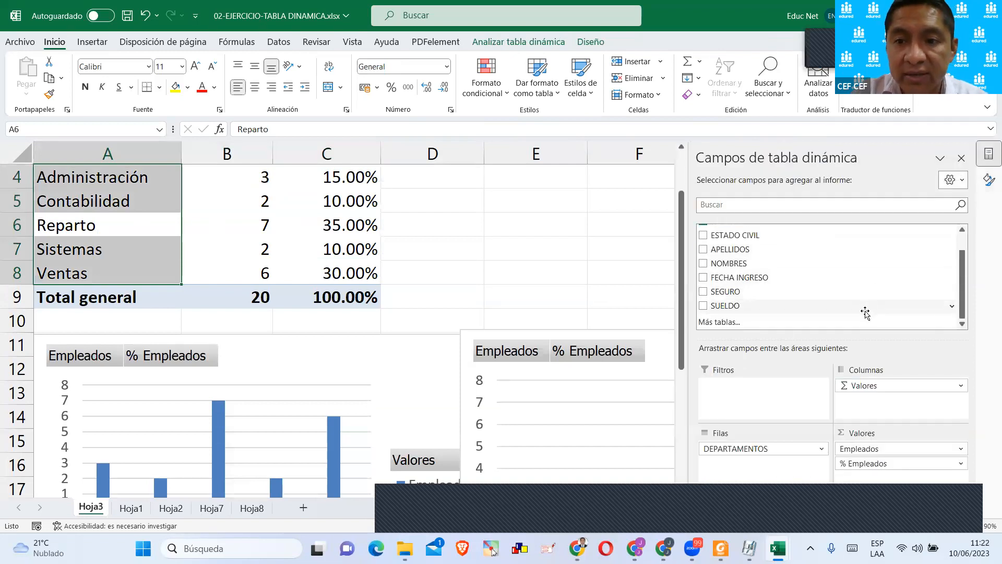
Examine the Mostrar valores como calculations for the % Empleados value field, especially Diferencia de and % de la diferencia de, and leave without applying changes.
left_click(906, 465)
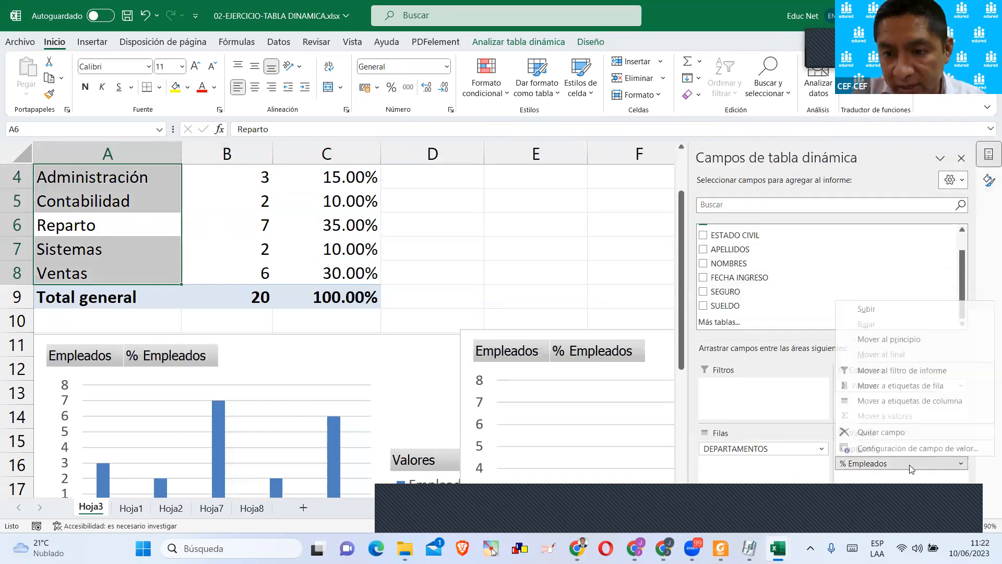
left_click(900, 449)
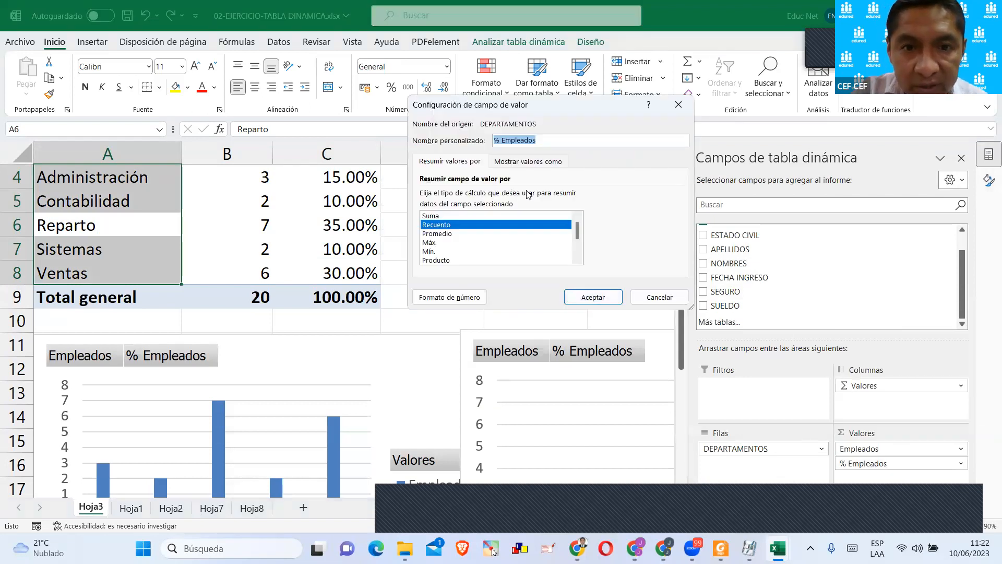
left_click(528, 161)
left_click(513, 198)
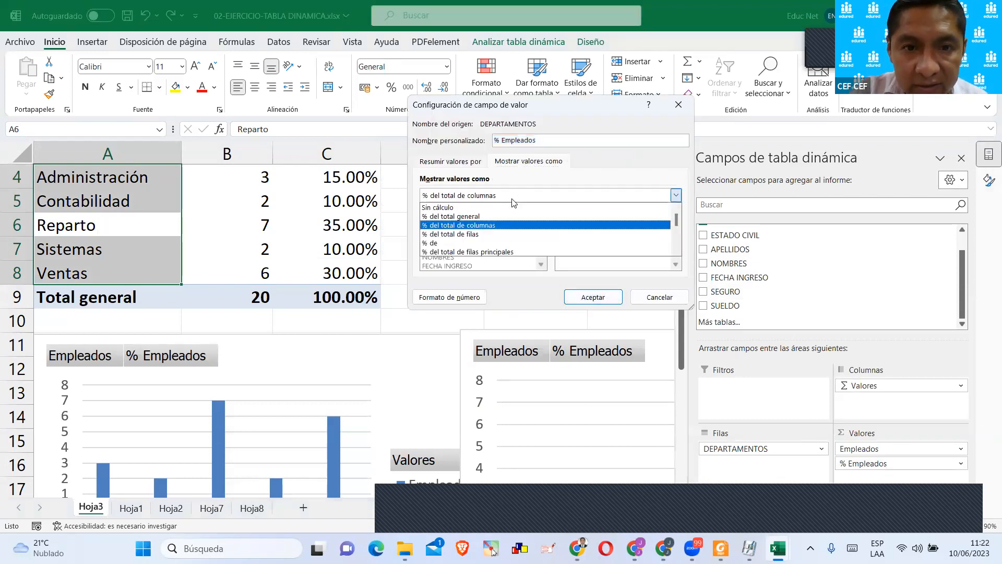
scroll(514, 222, "down", 1)
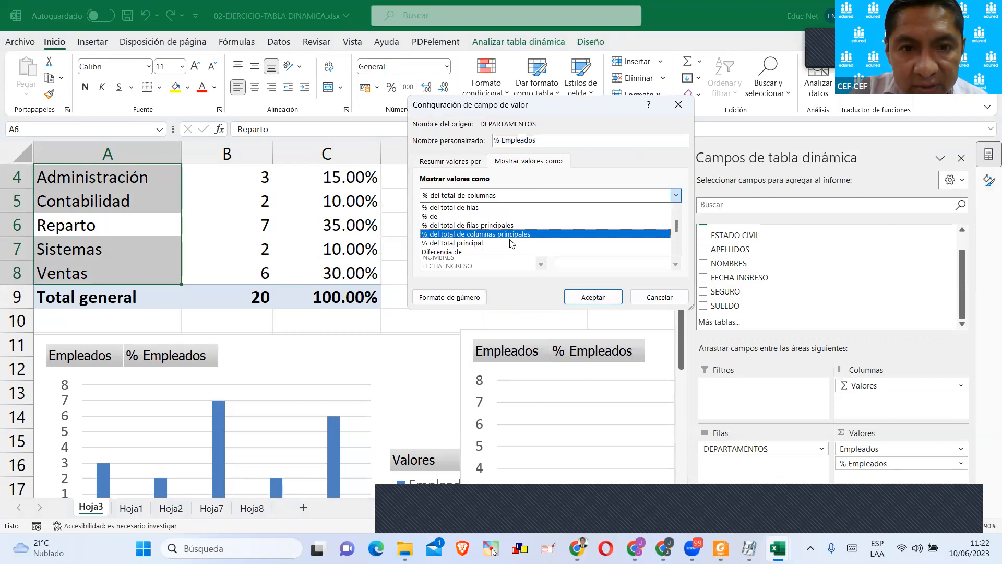
scroll(511, 243, "down", 1)
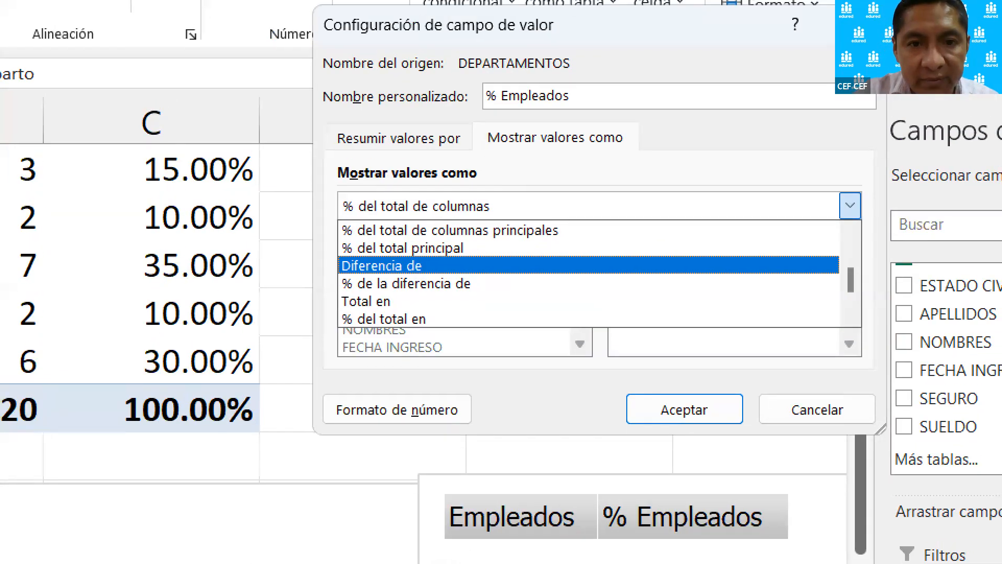
left_click_drag(474, 122, 637, 166)
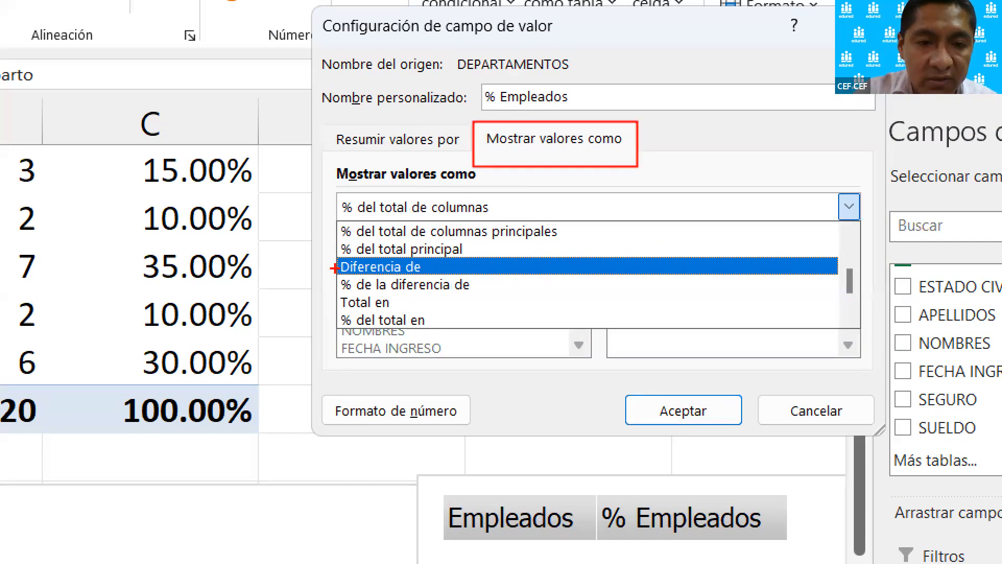
mouse_move(330, 260)
left_mouse_down()
mouse_move(519, 298)
mouse_move(518, 319)
mouse_move(508, 297)
left_mouse_up()
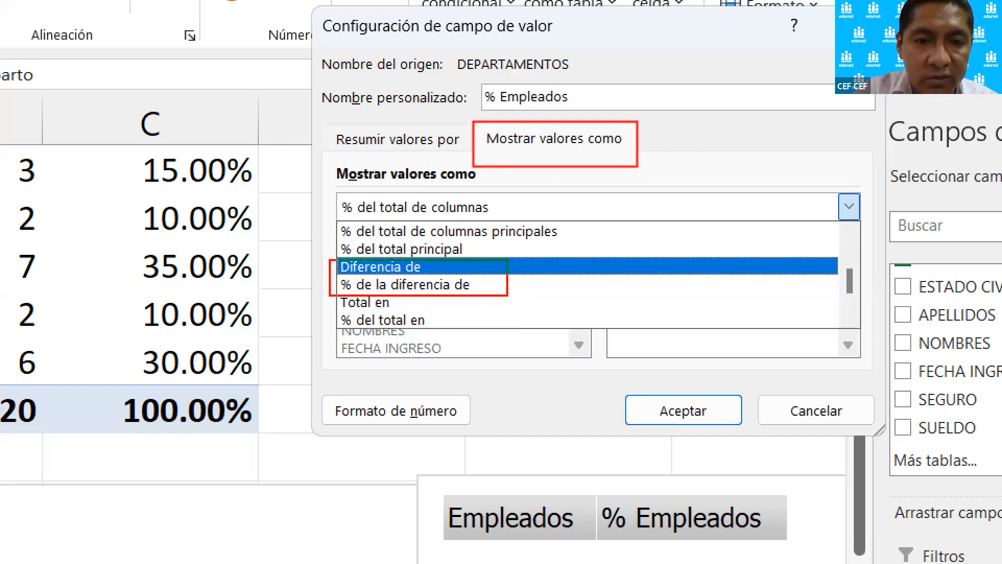
key("Escape")
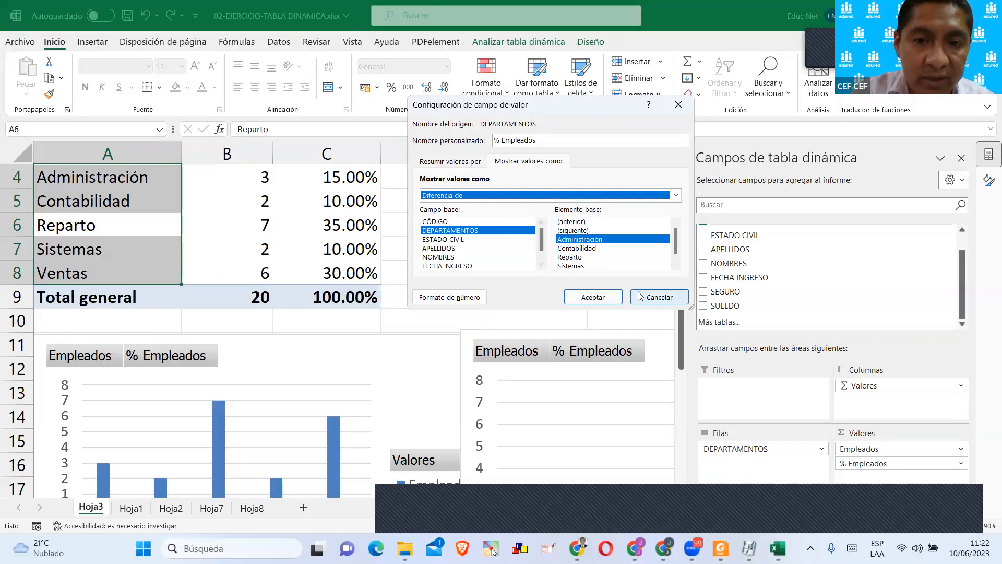
left_click(659, 297)
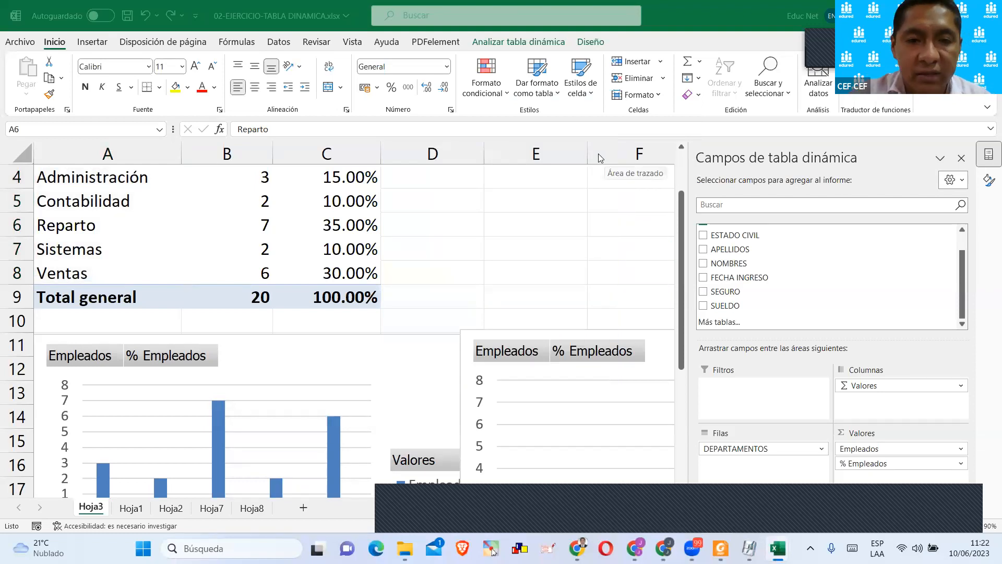
left_click(443, 220)
scroll(483, 274, "up", 1)
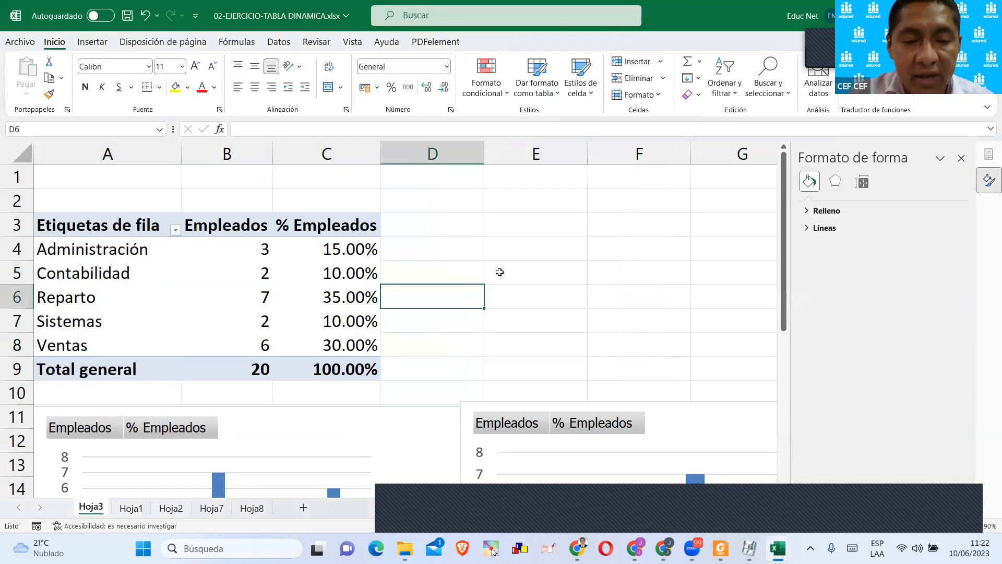
scroll(458, 335, "down", 2)
scroll(435, 308, "down", 3)
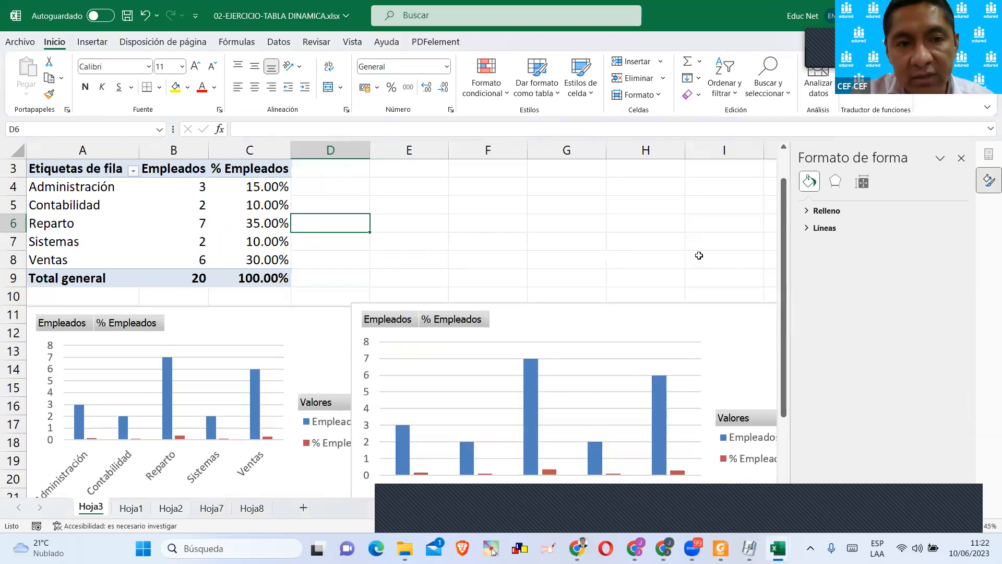
left_click(471, 200)
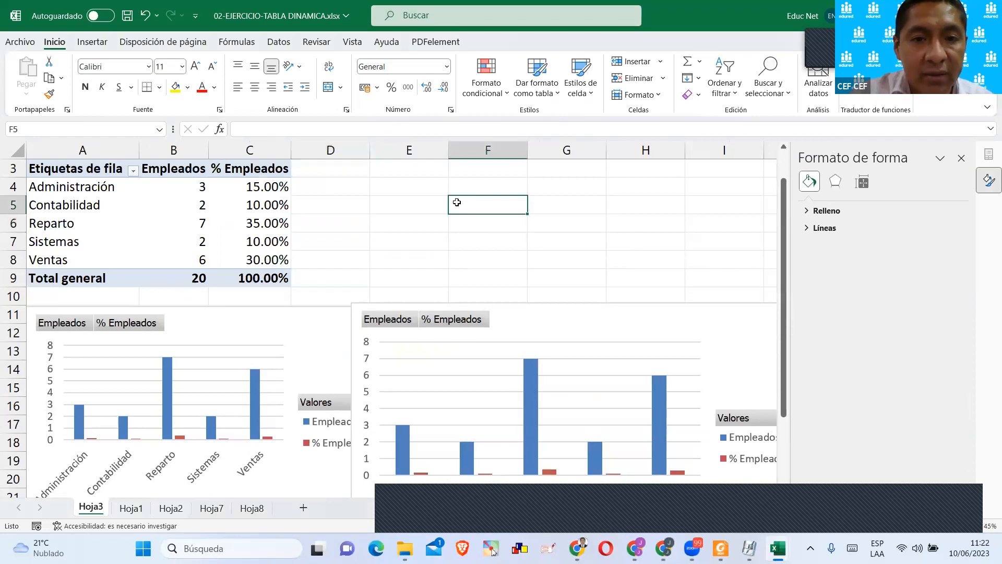
Delete both pivot charts below the department pivot table on Hoja3.
left_click(601, 312)
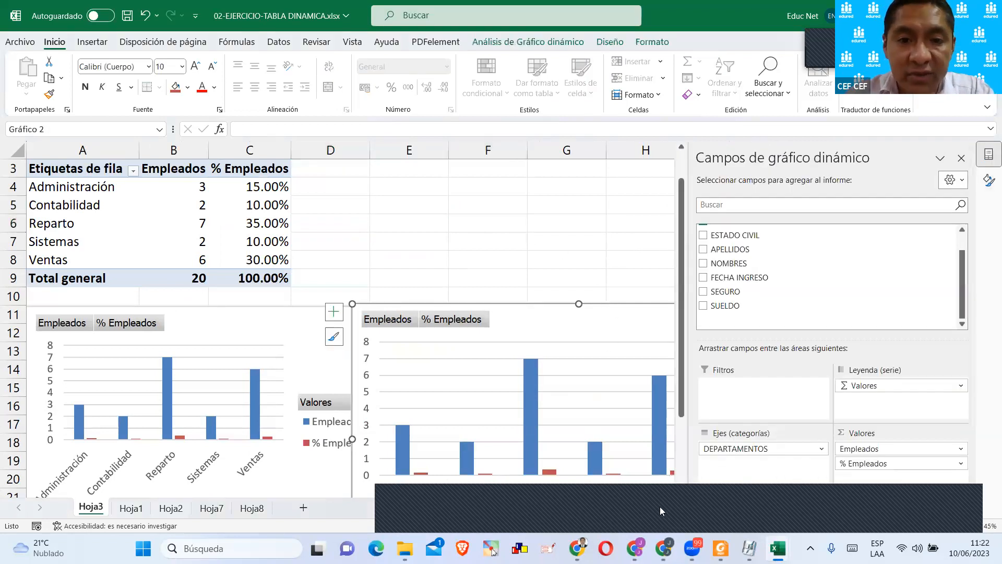
left_click(659, 506)
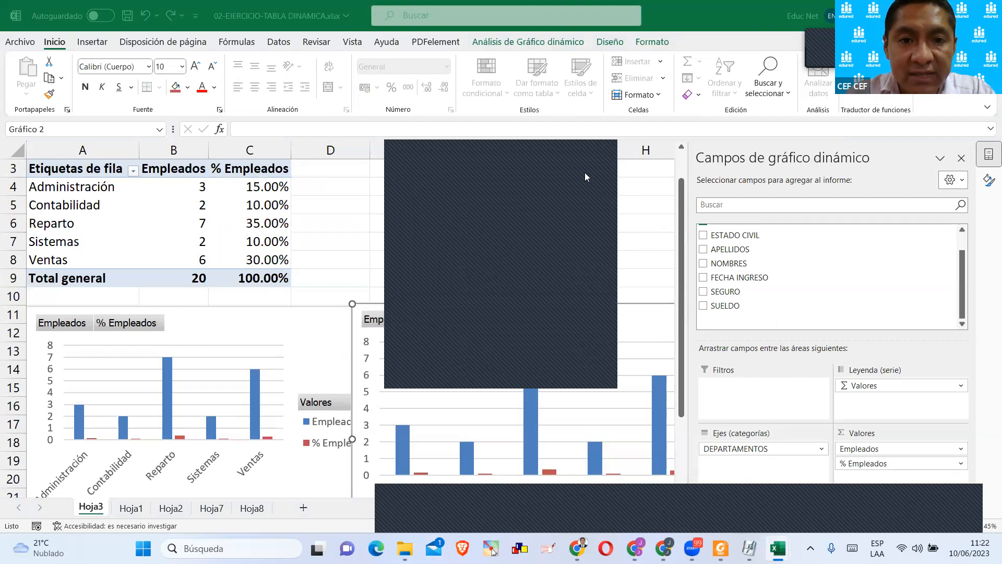
left_click(597, 157)
left_click(613, 308)
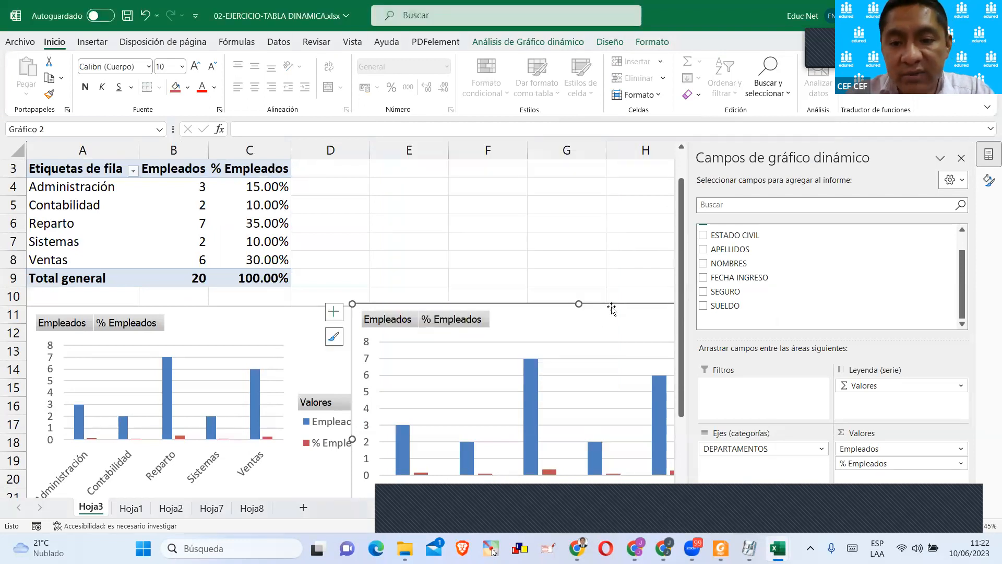
key("Delete")
left_click(379, 312)
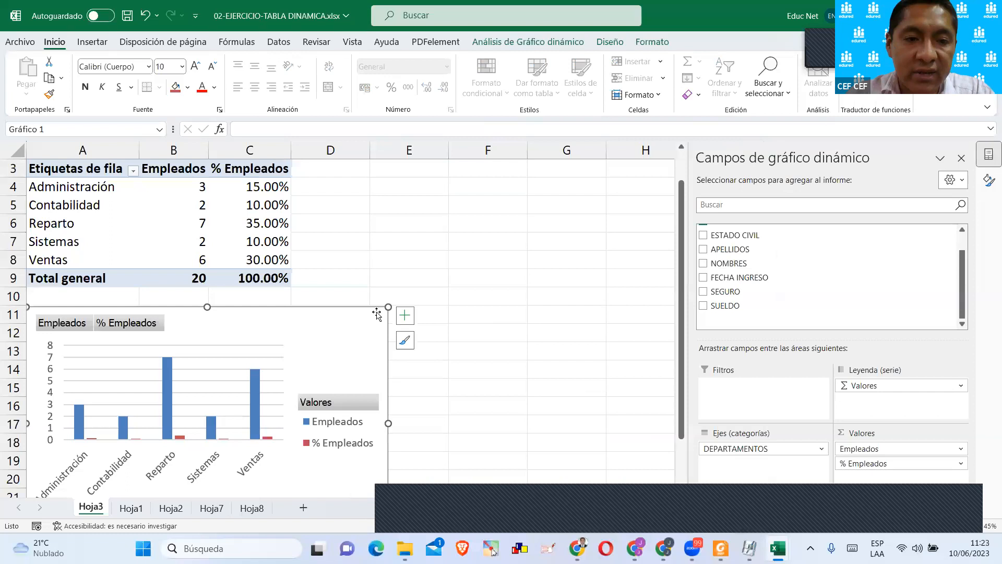
key("Delete")
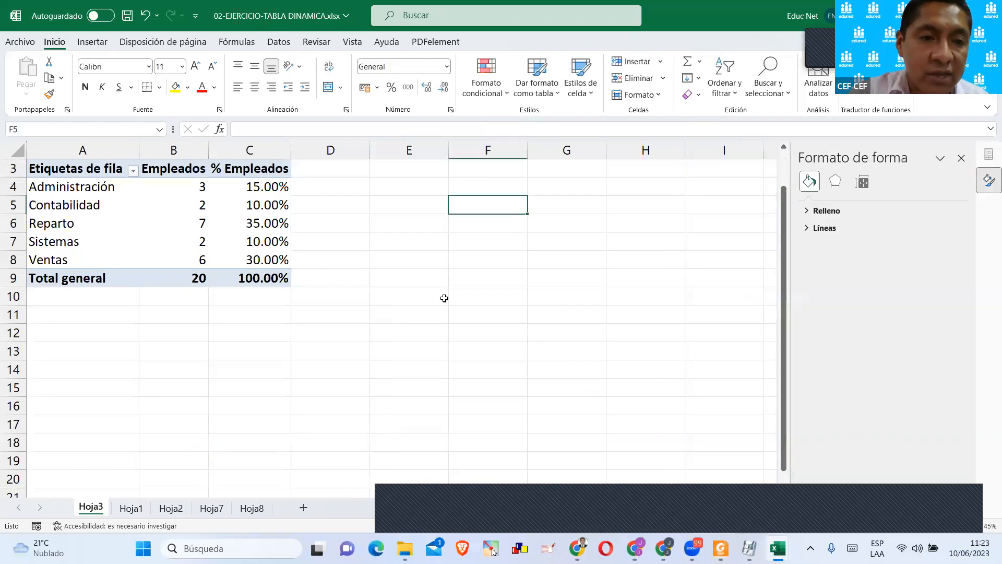
Review the Mostrar valores como options of the % Empleados field, including Diferencia de with base field DEPARTAMENTOS, and leave without applying changes.
scroll(444, 298, "up", 1)
scroll(462, 328, "down", 1)
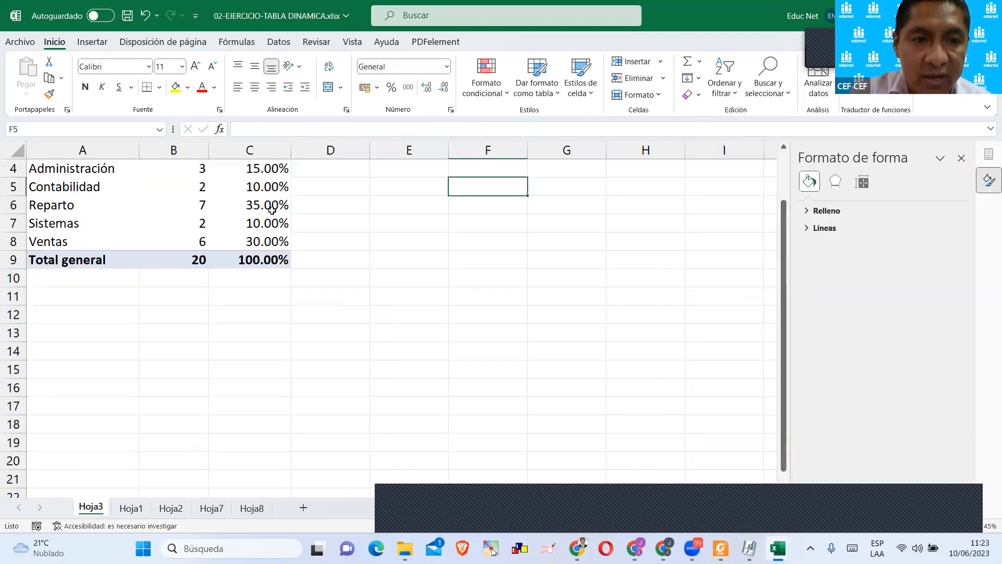
scroll(272, 209, "up", 1)
left_click(283, 226)
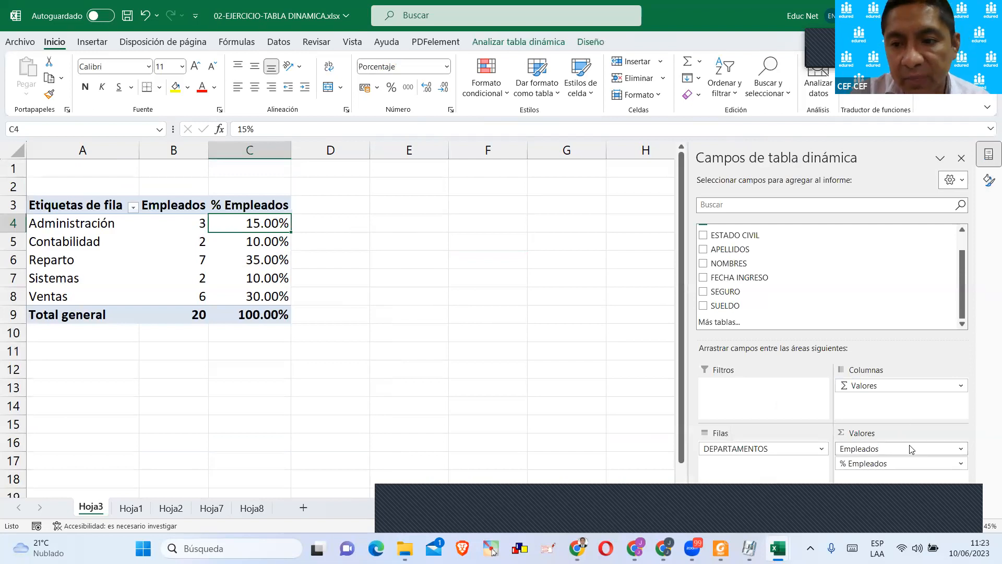
left_click(881, 464)
left_click(887, 460)
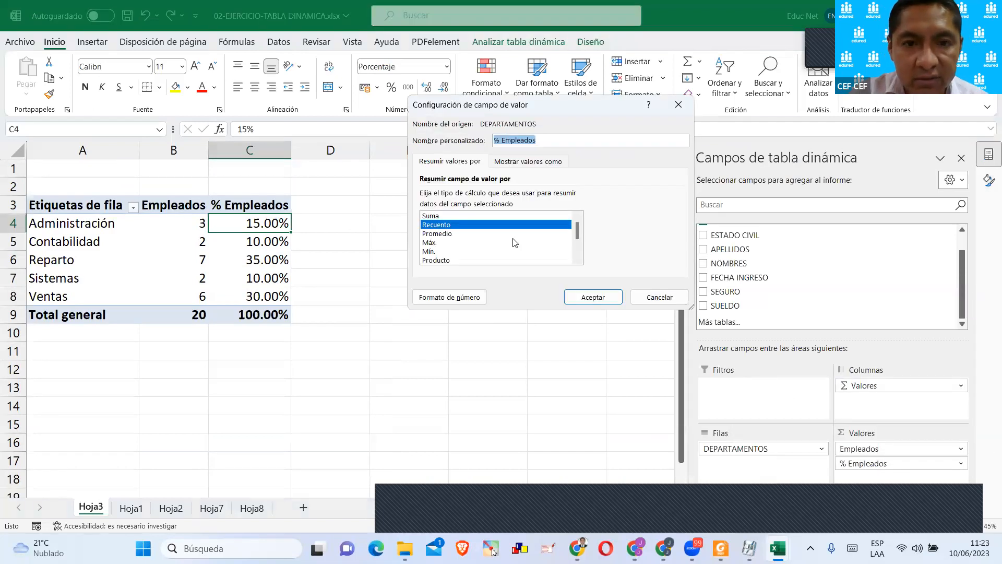
left_click(508, 162)
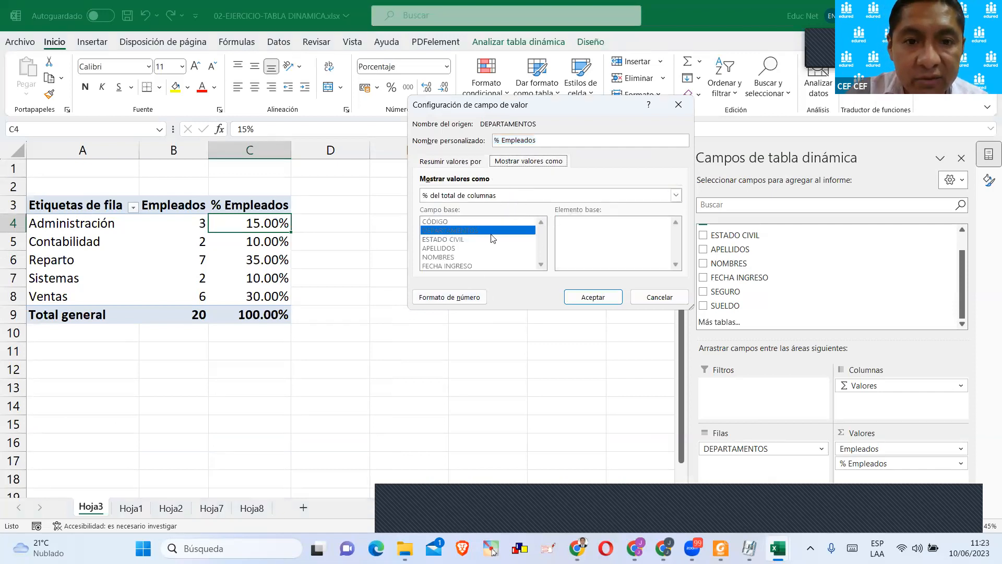
left_click(499, 196)
scroll(499, 219, "down", 3)
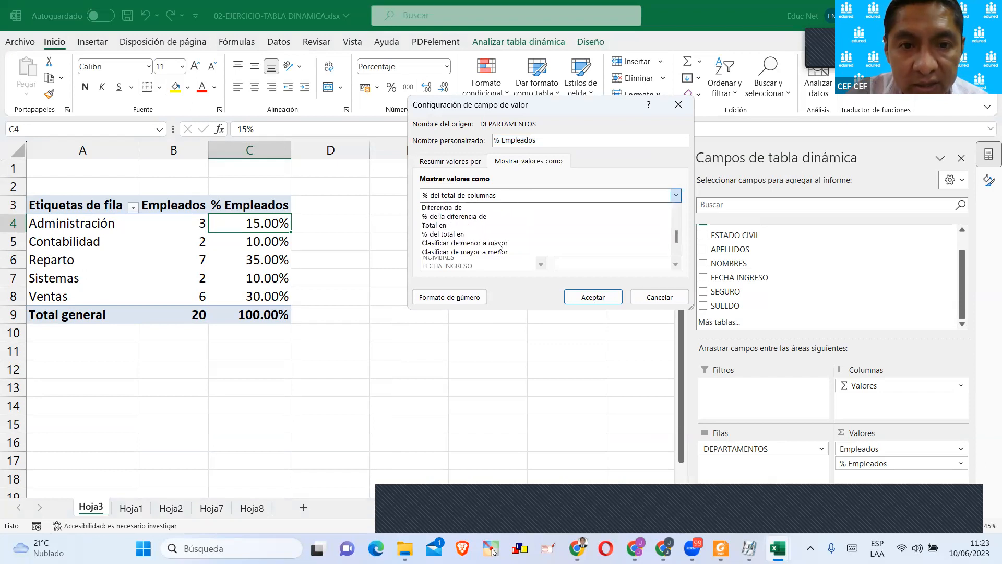
scroll(440, 236, "up", 1)
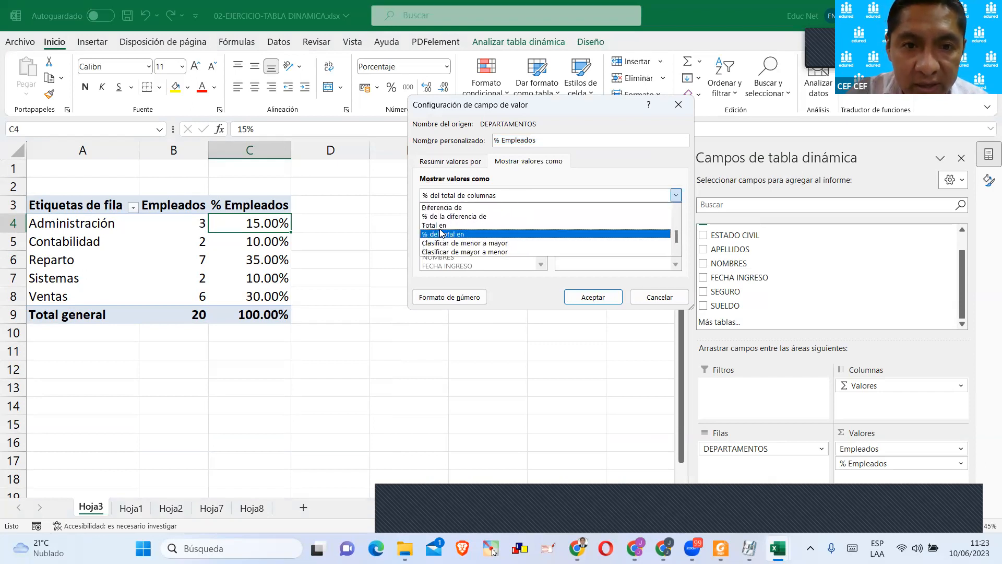
left_click(442, 207)
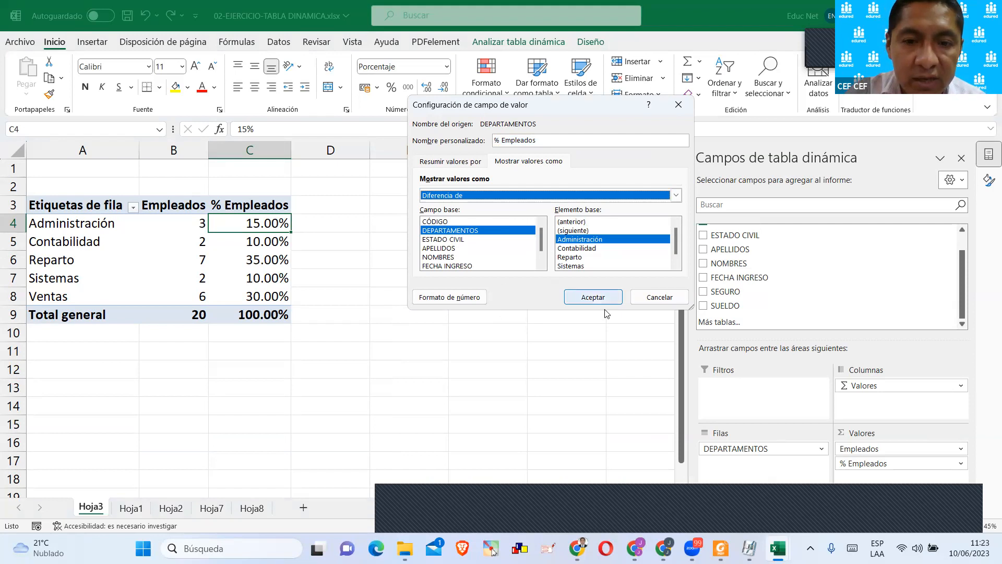
left_click(647, 298)
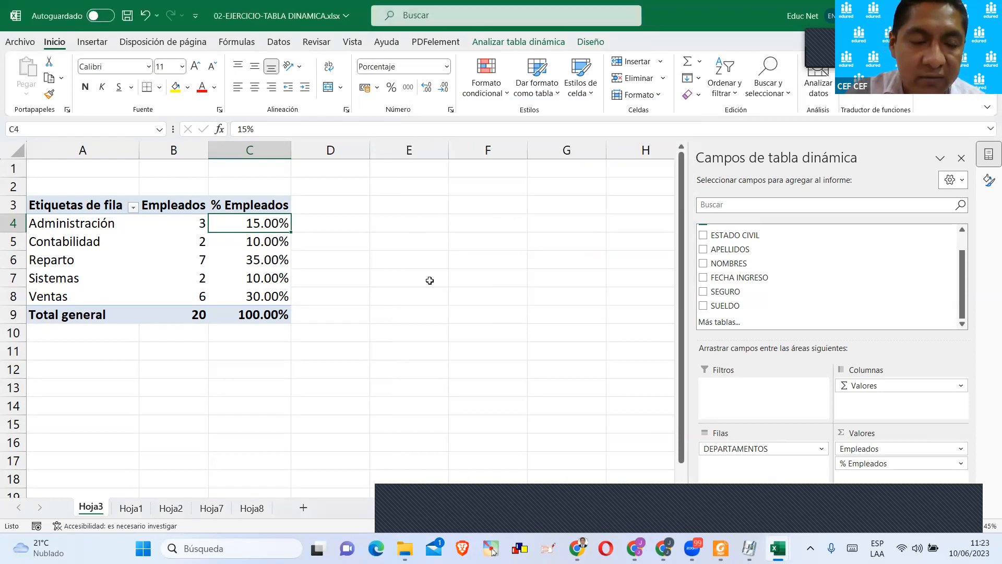
Look over the source table on Hoja1 and the pivot tables on Hoja2, Hoja7 and Hoja8, including the salary summary columns.
left_click(138, 511)
left_click(337, 334)
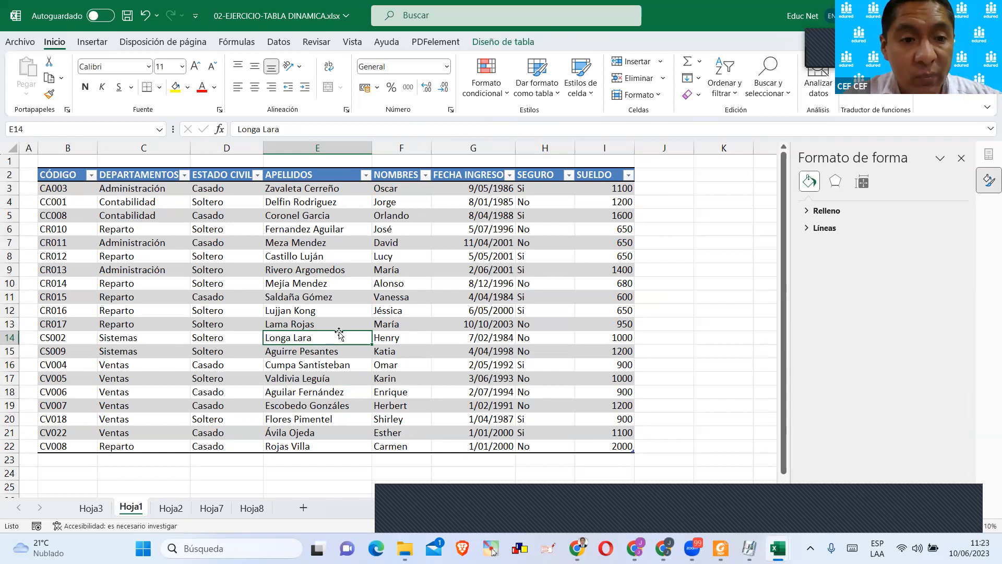
left_click(171, 508)
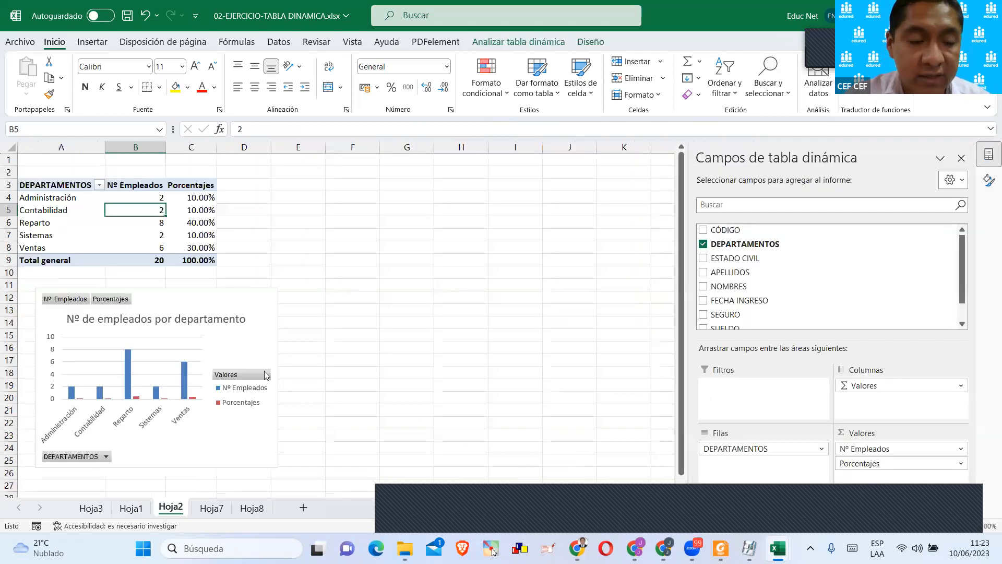
left_click(211, 507)
left_click(251, 234)
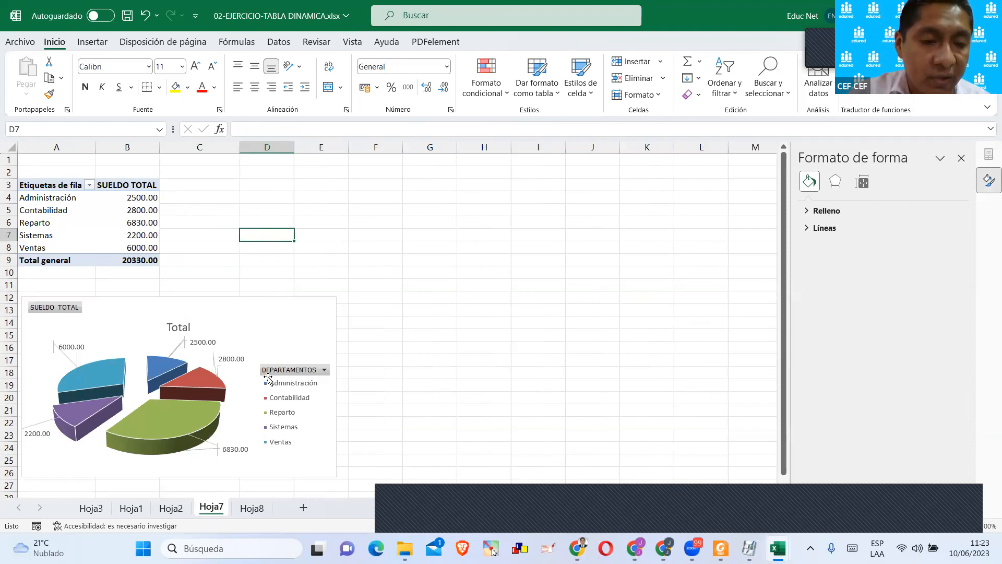
left_click(252, 508)
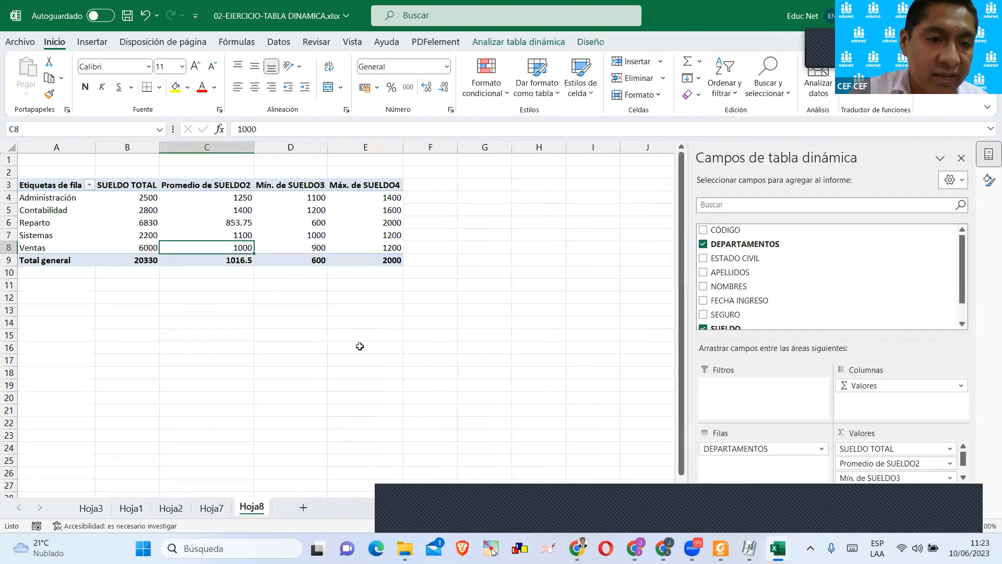
left_click(392, 324)
left_click(146, 198)
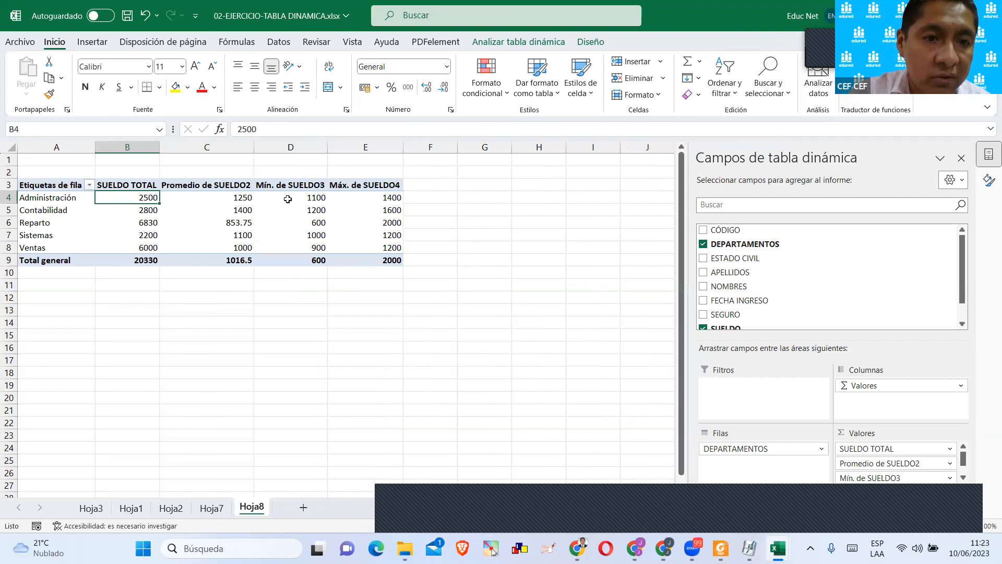
left_click_drag(379, 198, 360, 317)
left_click(282, 249)
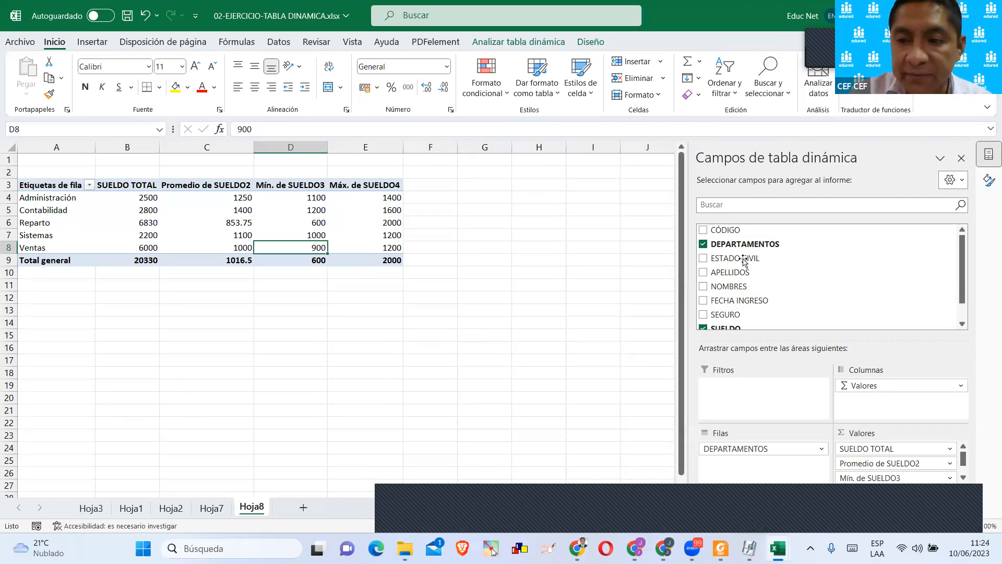
Switch to the 04-Tabla Dinámica Iniciando.xlsx workbook and move the LIDER slicer closer to the pivot table of income by district.
key("alt+Tab")
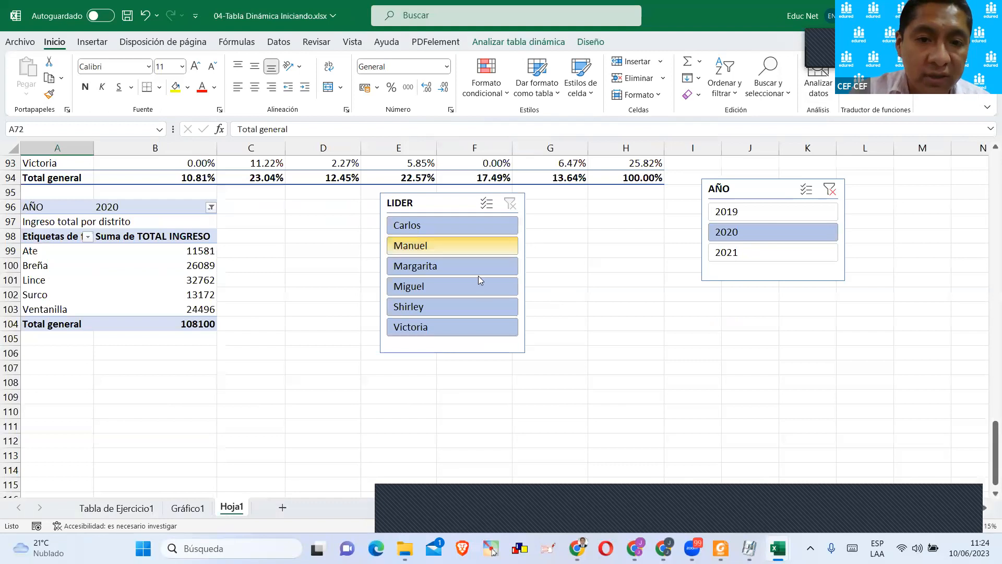
scroll(474, 278, "up", 3)
left_click(434, 330)
left_click_drag(435, 330, 364, 333)
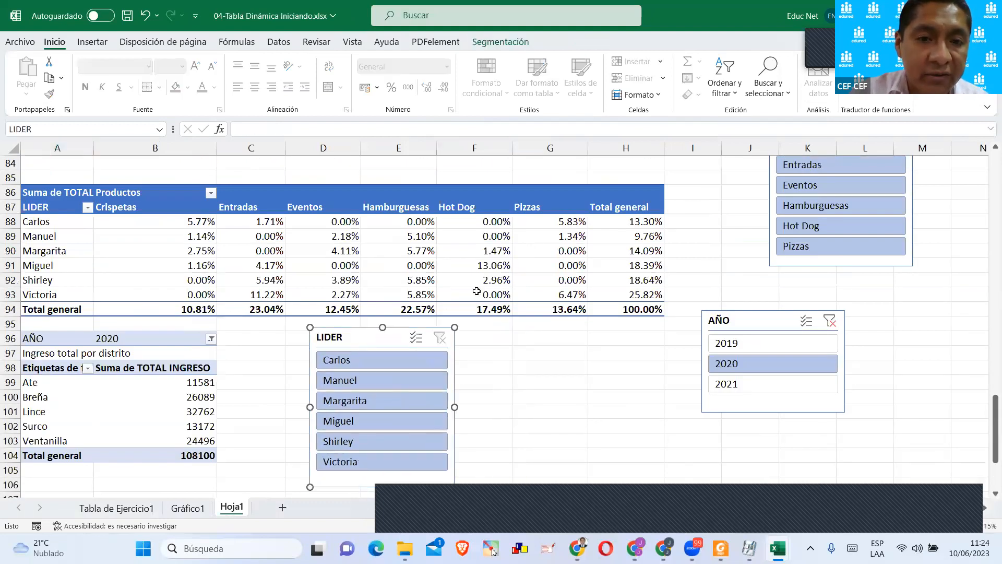
View the source data on the Tabla de Ejercicio1 sheet and return to the 02-EJERCICIO-TABLA DINAMICA.xlsx workbook.
left_click(97, 508)
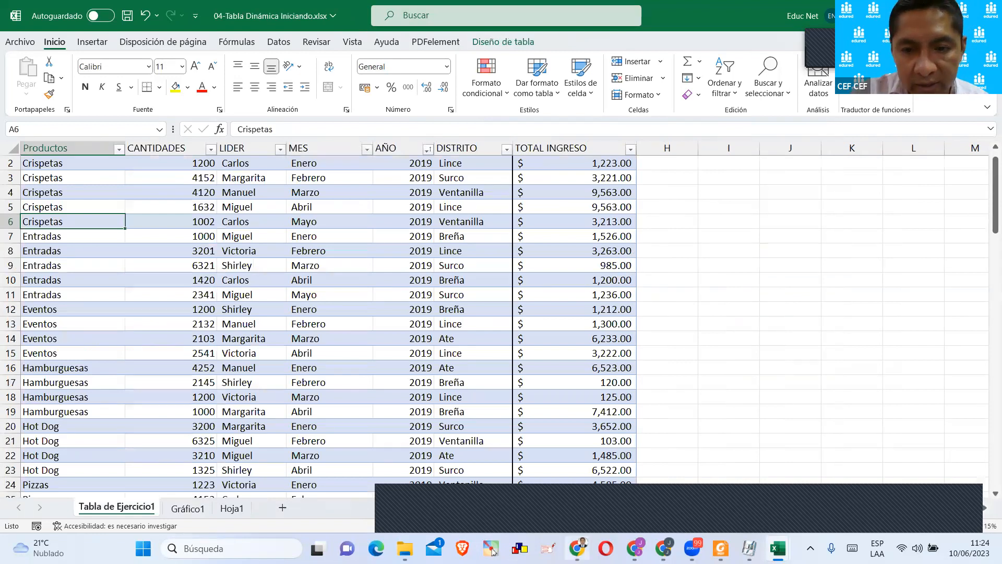
mouse_move(778, 548)
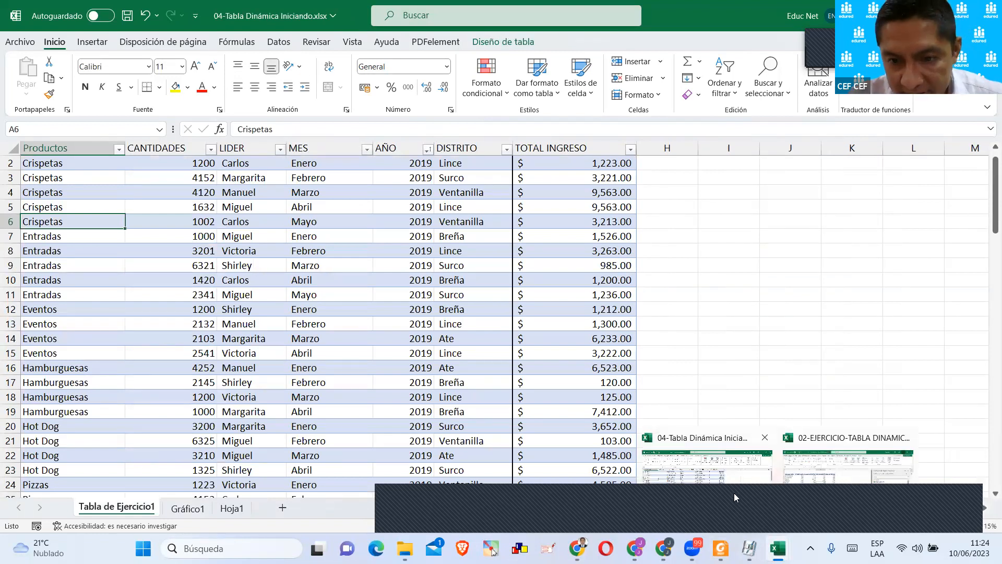
left_click(786, 494)
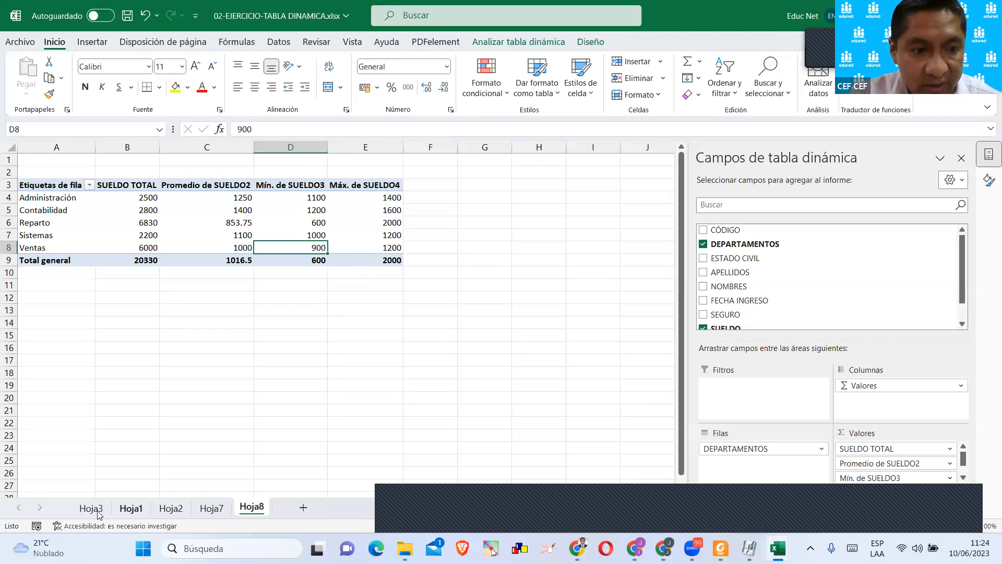
Highlight the FECHA INGRESO dates in G3:G22 of the employee source table on Hoja1.
left_click(95, 507)
left_click(131, 508)
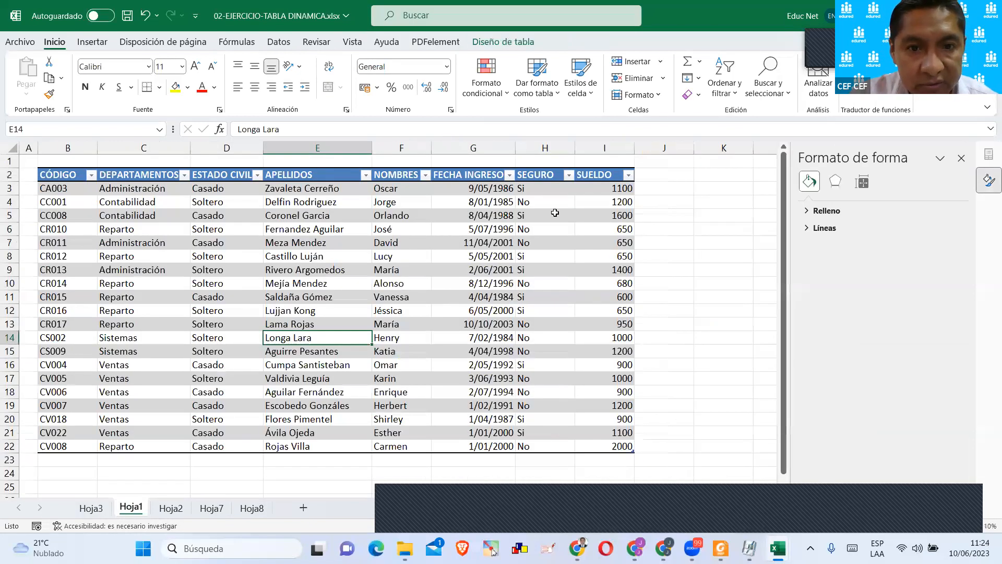
left_click_drag(477, 193, 457, 448)
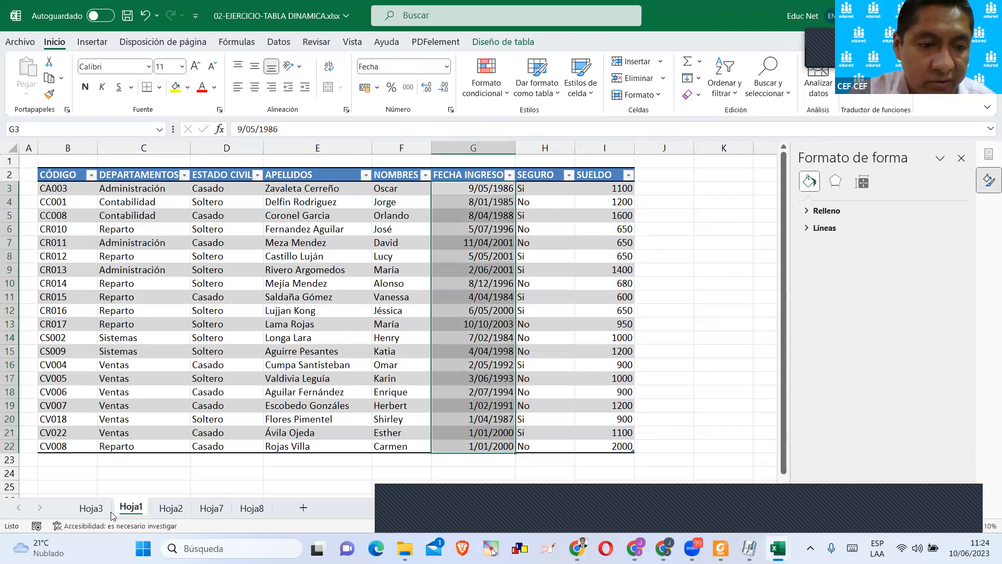
Insert a FECHA INGRESO timeline for the pivot table on Hoja3 and place it beside the table, starting near column D.
left_click(100, 511)
left_click(323, 261)
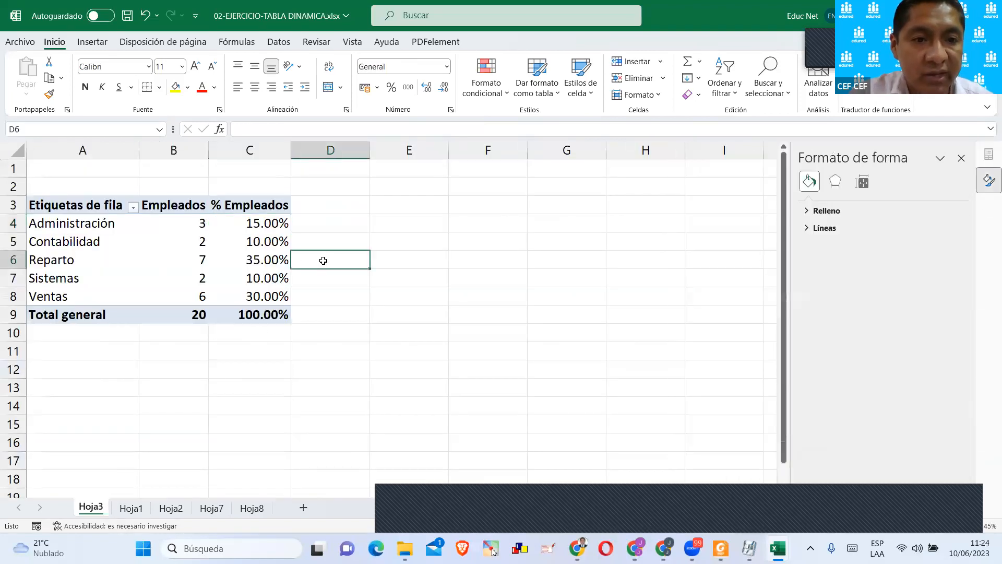
left_click(265, 245)
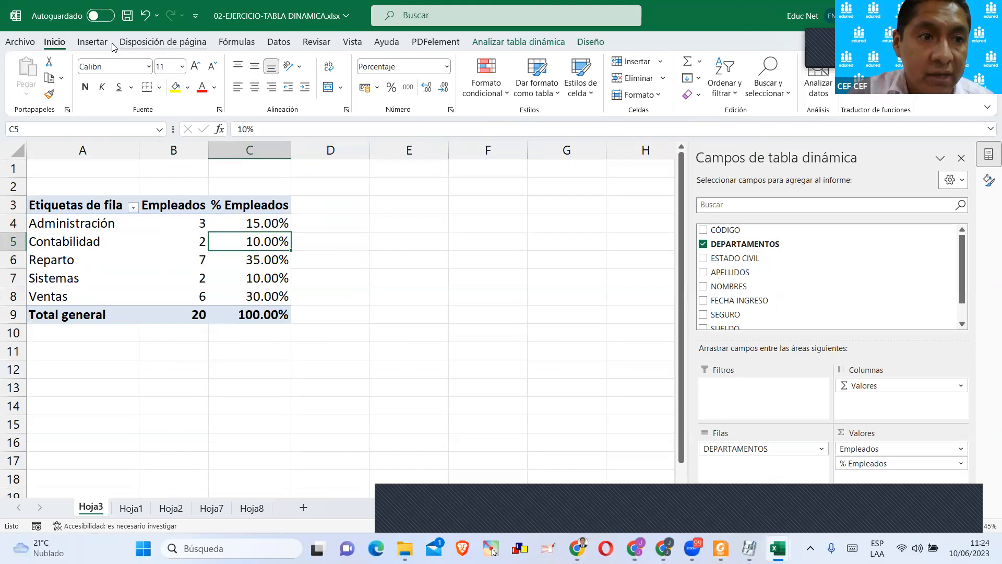
left_click(522, 43)
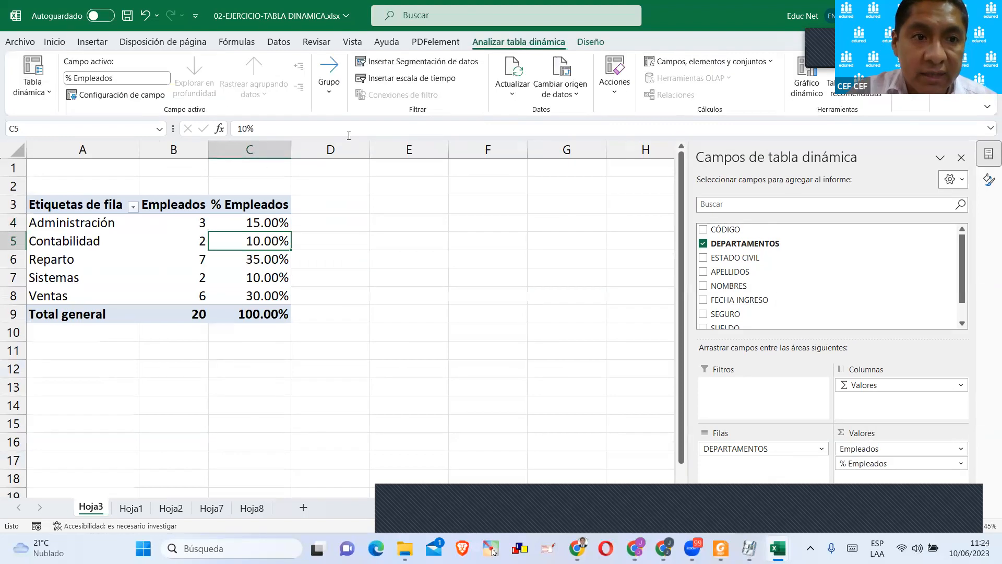
left_click(400, 78)
left_click(487, 166)
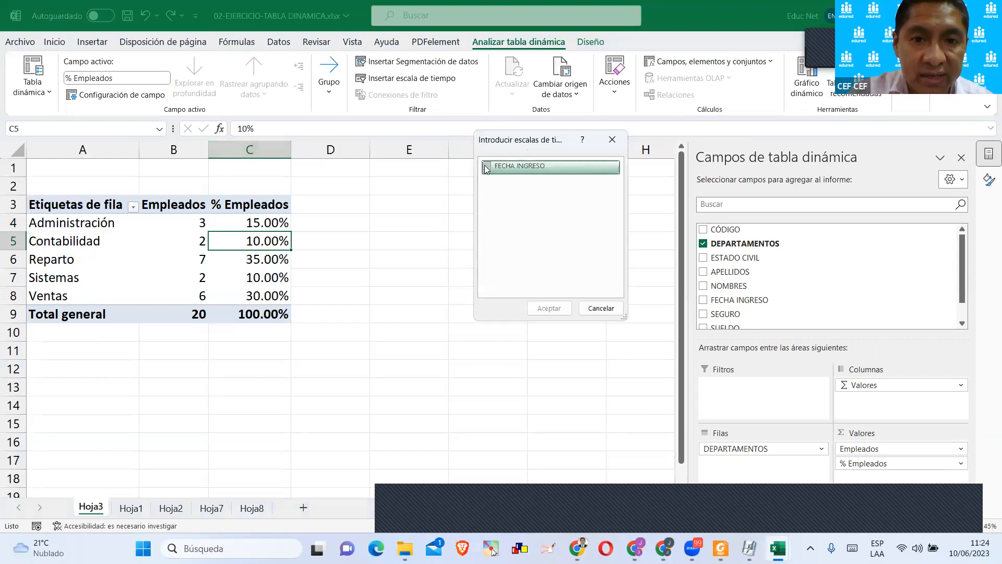
left_click(549, 308)
left_click_drag(346, 275, 518, 205)
left_click_drag(456, 211, 411, 206)
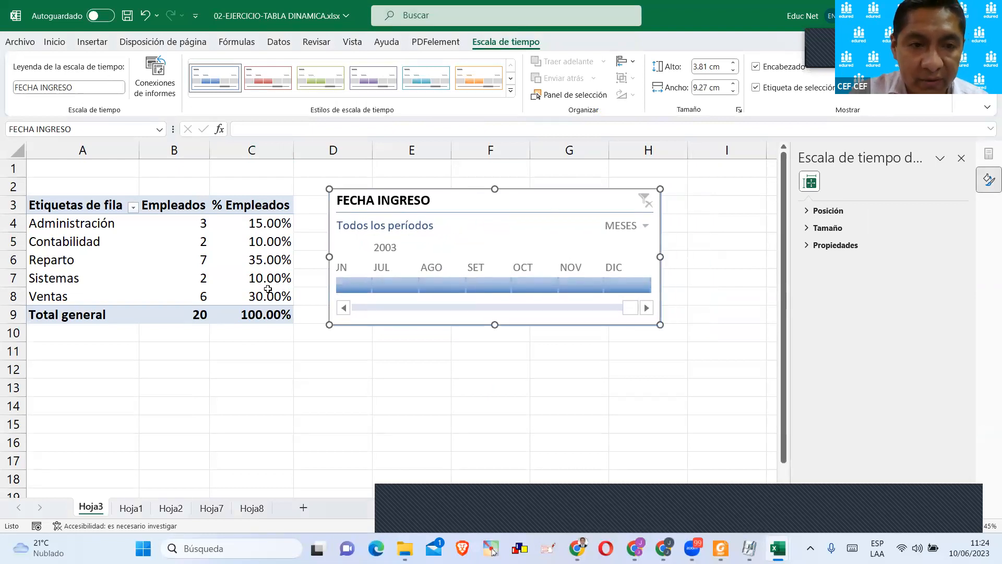
Switch the FECHA INGRESO timeline to TRIMESTRES and filter the pivot table to 2T 2001, after trying 3T 2001.
left_click(251, 315)
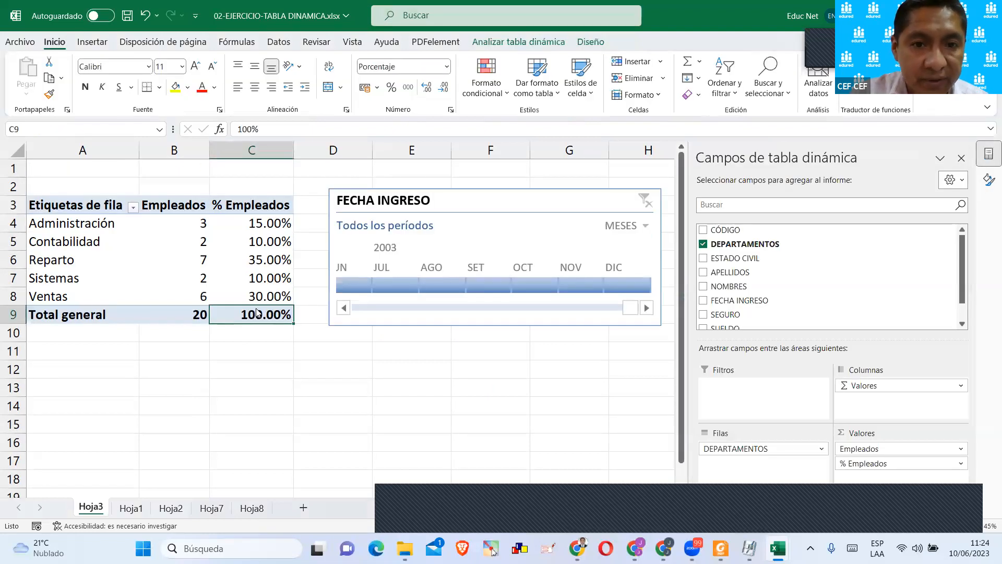
left_click(629, 226)
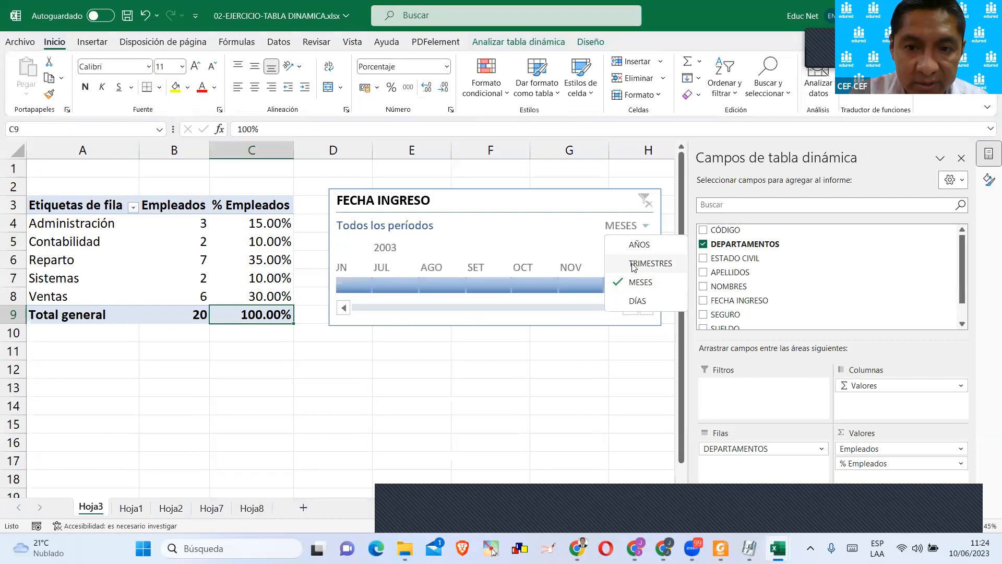
left_click(633, 264)
left_click(384, 284)
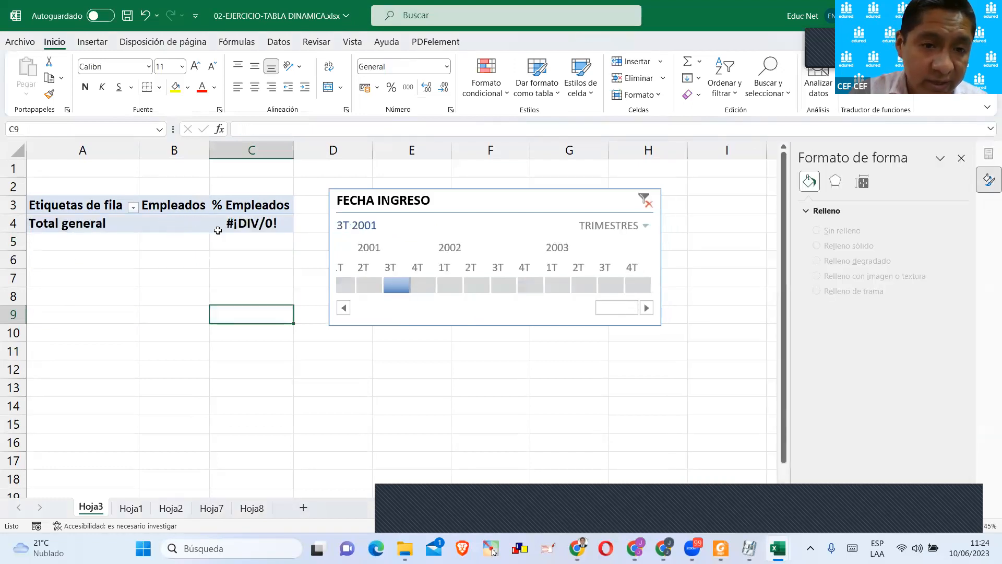
left_click(370, 285)
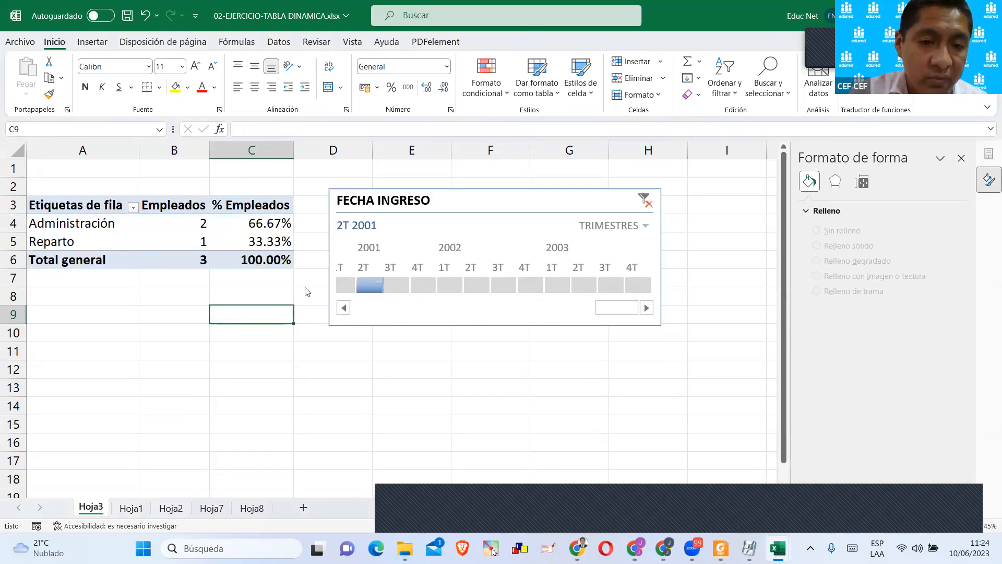
Filter the pivot table to 3T 2002 - 4T 2003 after trying 1T 2003, and switch the FECHA INGRESO timeline to AÑOS.
left_click(569, 285)
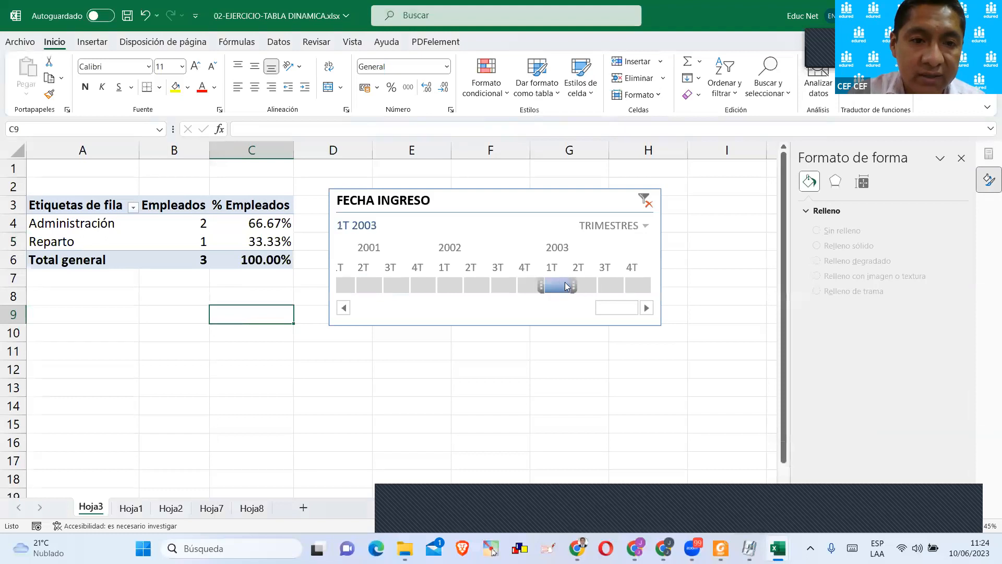
left_click_drag(569, 285, 655, 285)
left_click(642, 233)
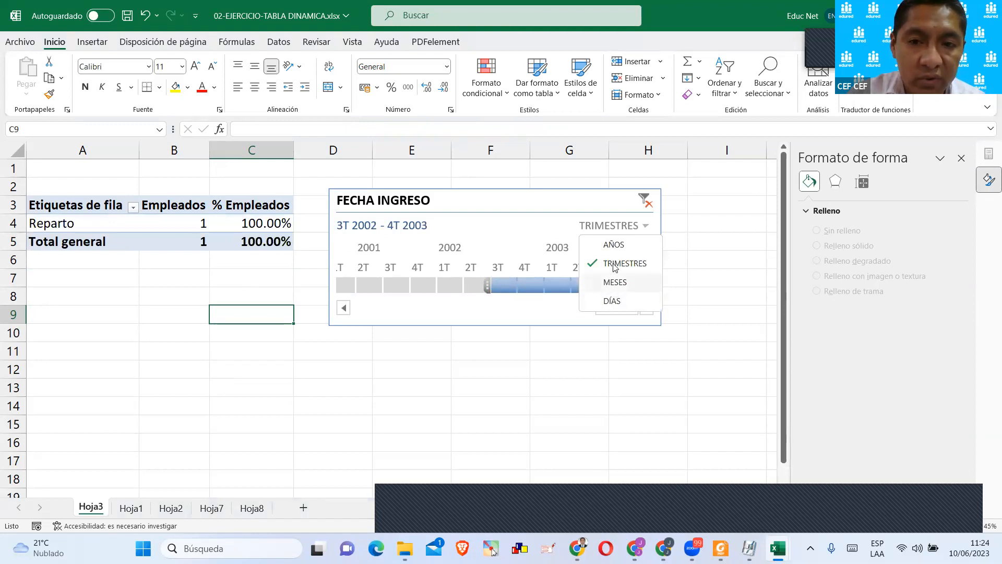
left_click(614, 245)
Filter the pivot table by single hire years between 1998 and 2003 on the timeline, ending on 2002.
left_click(529, 285)
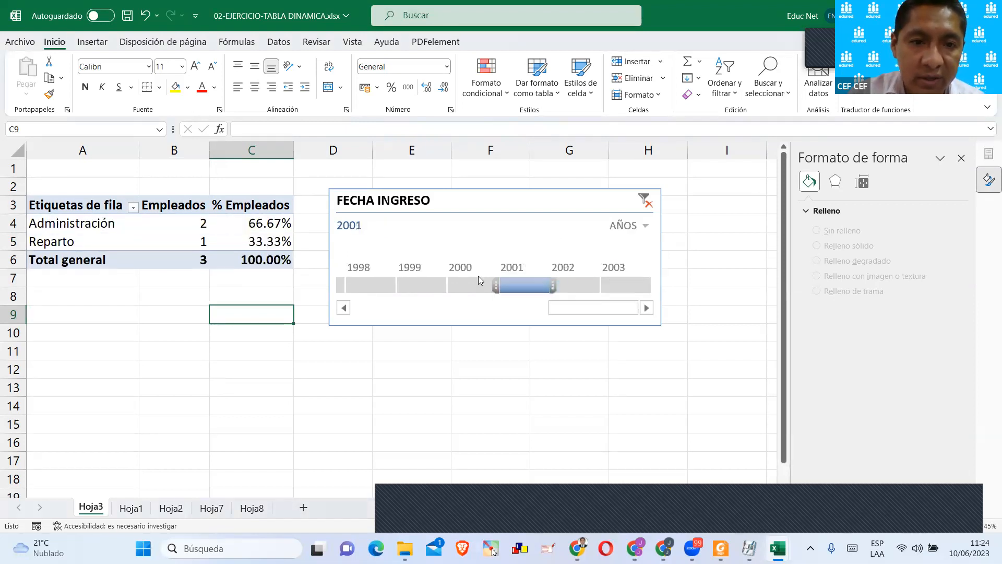
left_click(472, 285)
left_click(422, 286)
left_click(366, 288)
left_click(417, 286)
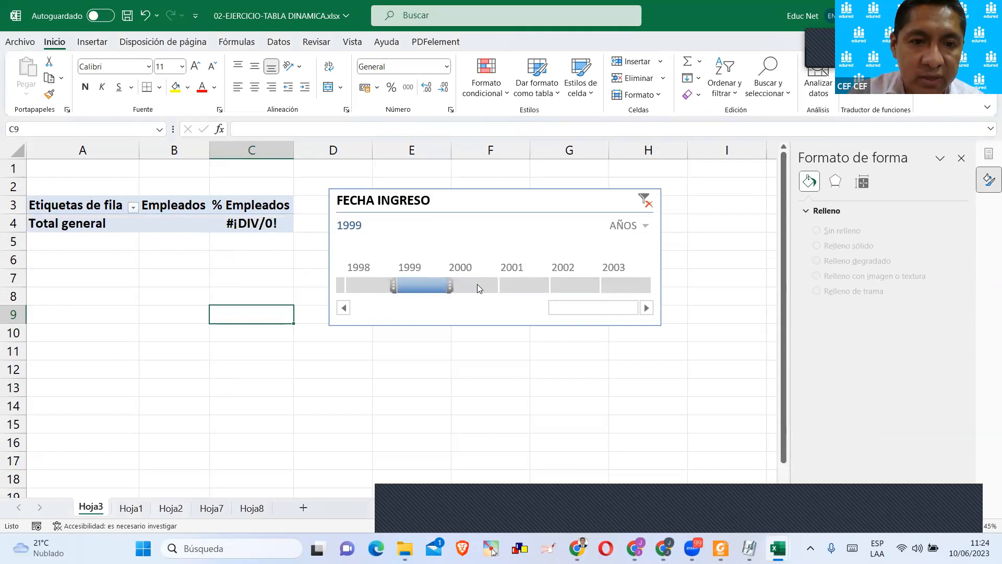
left_click(477, 285)
left_click(523, 285)
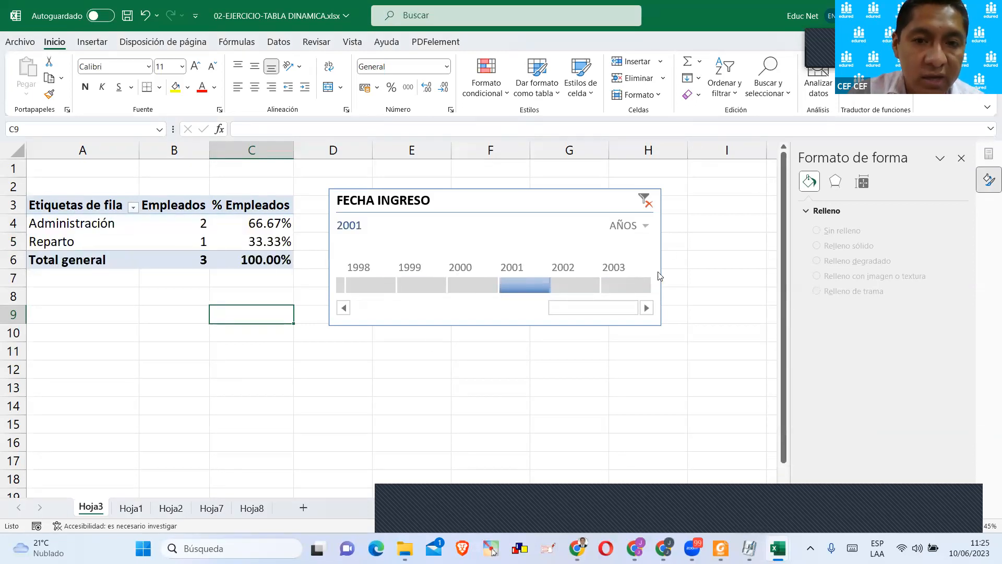
left_click(584, 285)
left_click(627, 287)
left_click(593, 290)
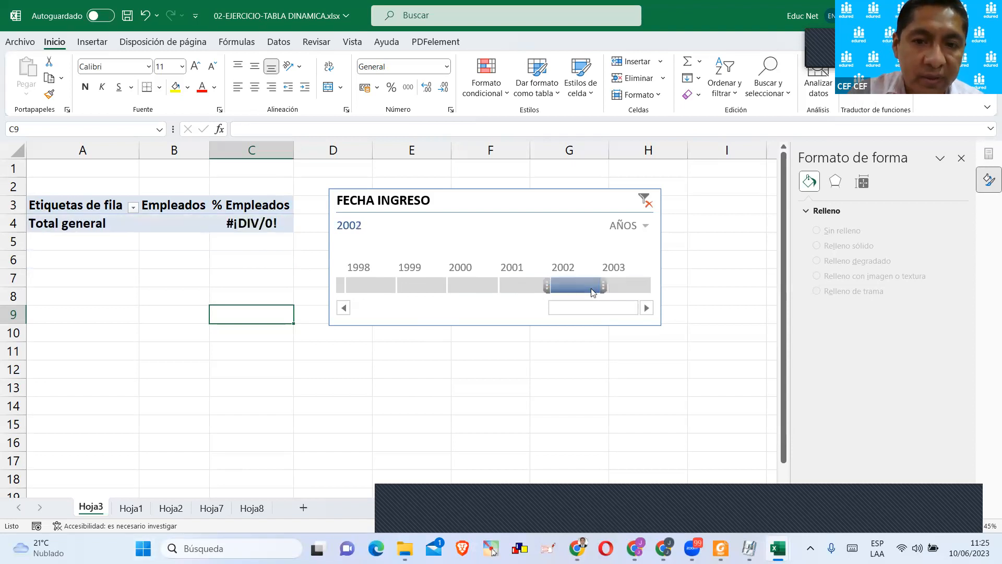
Switch the FECHA INGRESO timeline's time level to MESES.
left_click(637, 225)
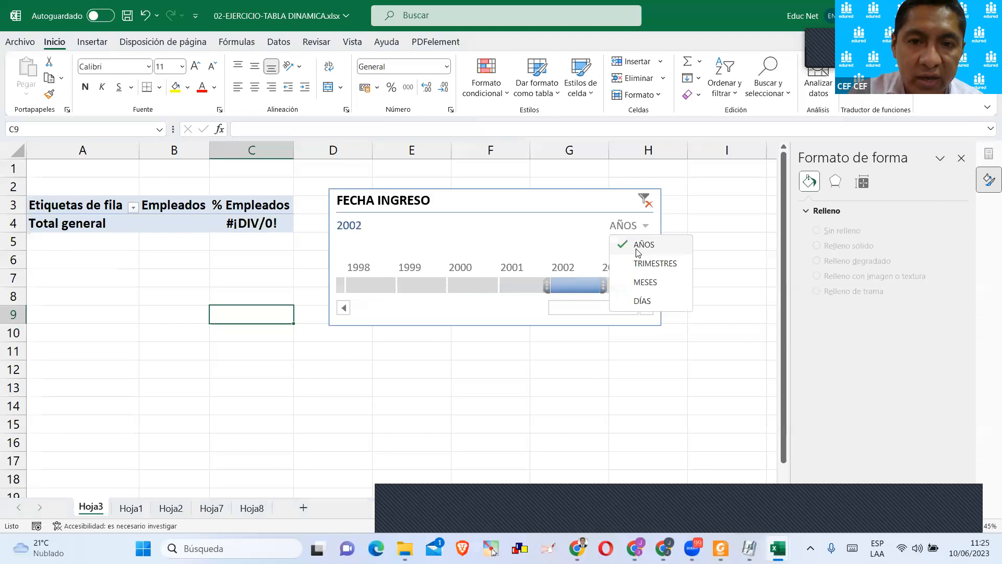
left_click(637, 253)
left_click(635, 227)
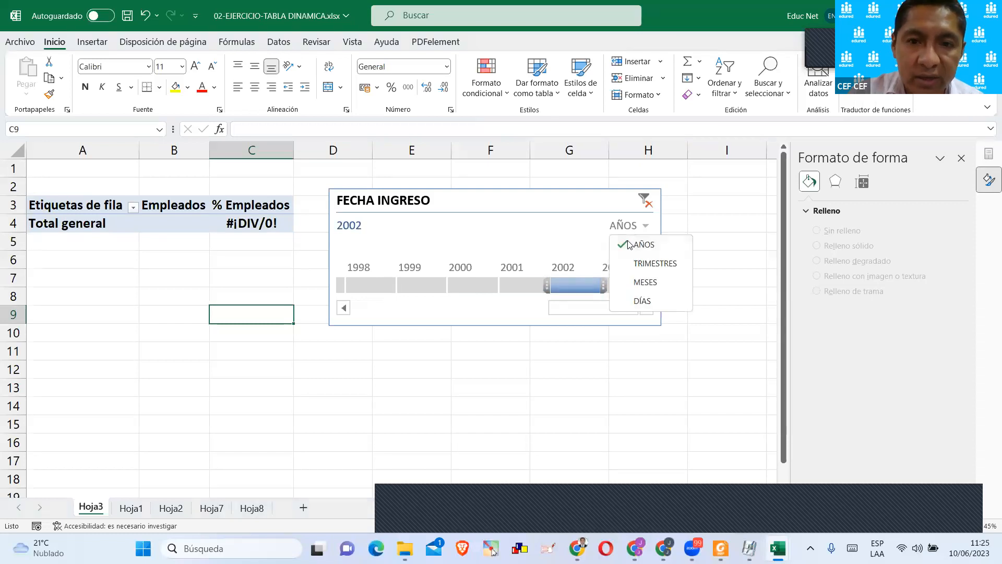
left_click(643, 283)
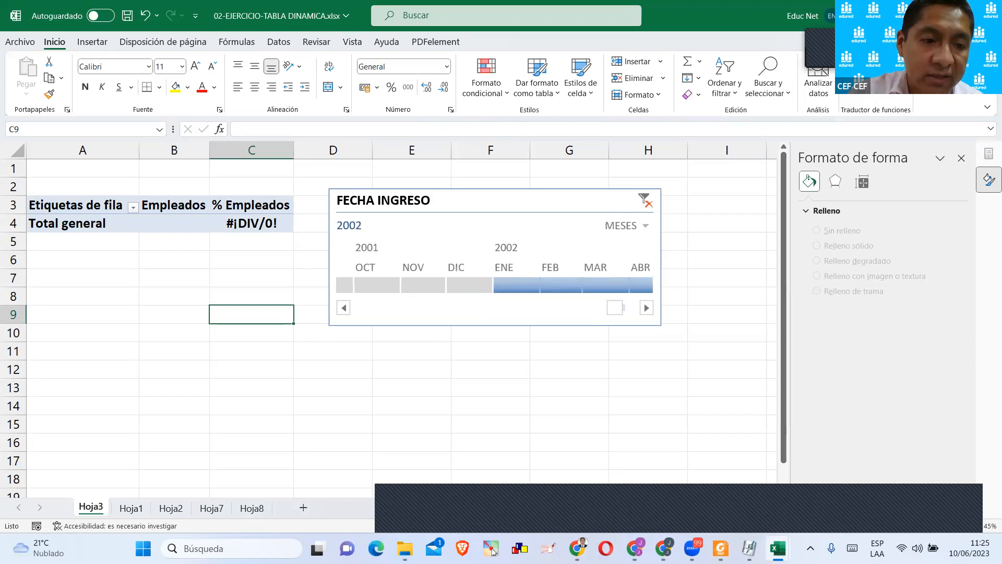
Highlight the FECHA INGRESO dates in G3:G22 on Hoja1 and view the department pivot table and chart on Hoja2.
left_click(131, 508)
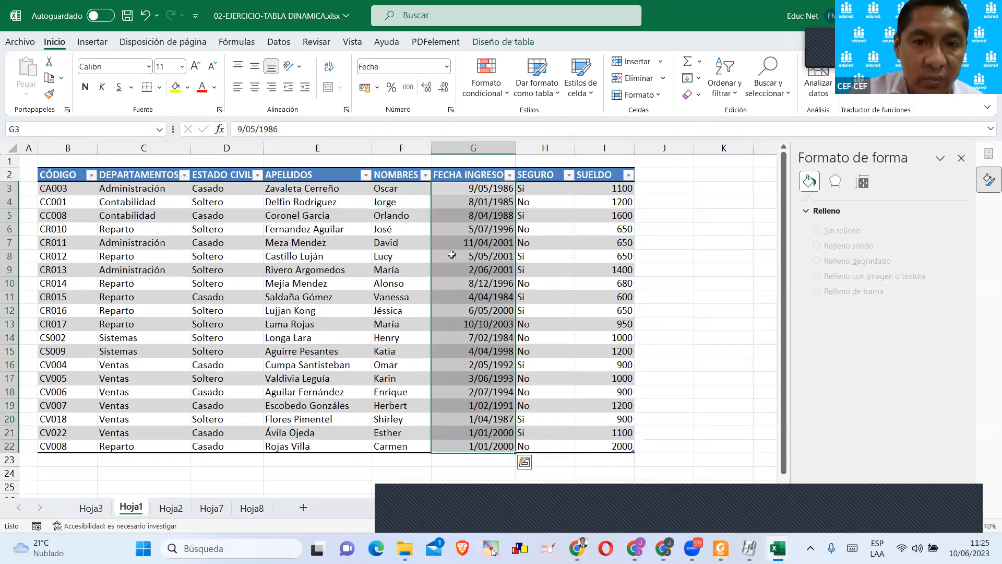
left_click(491, 187)
left_click_drag(491, 186, 502, 447)
left_click(171, 507)
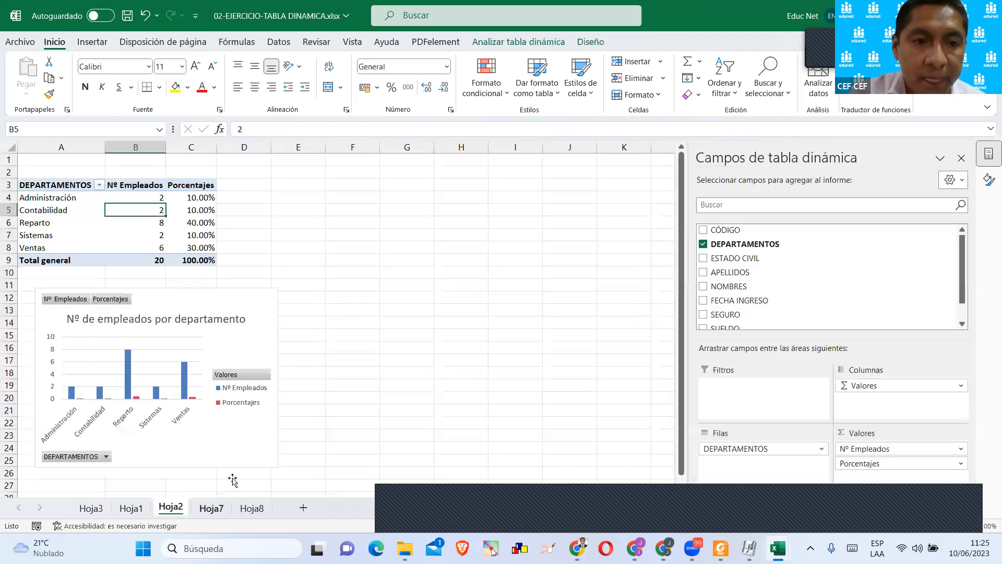
Look at page 5 of the Guías de Laboratorio PDF in Foxit PDF Reader and return to the Excel workbook.
left_click(650, 520)
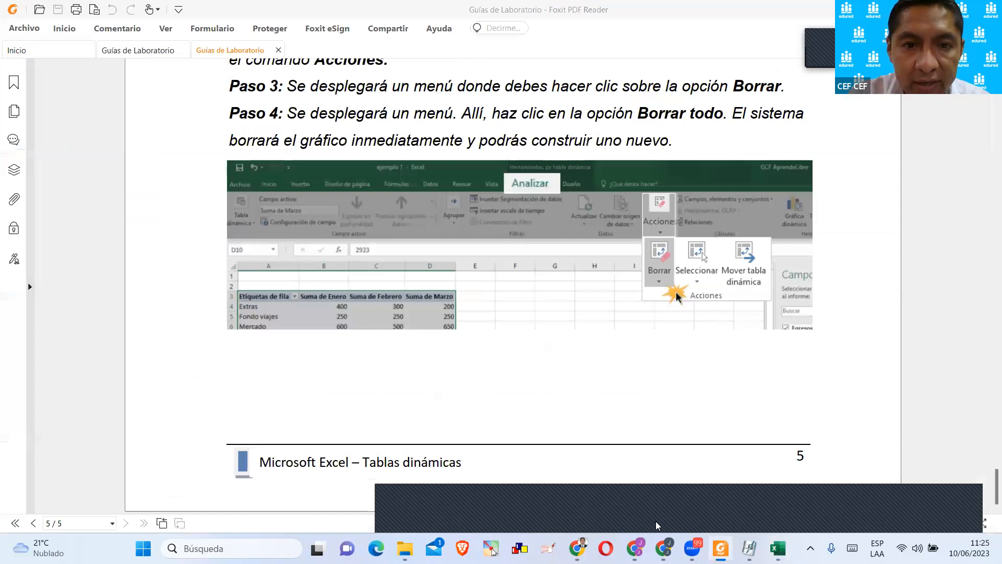
left_click(656, 525)
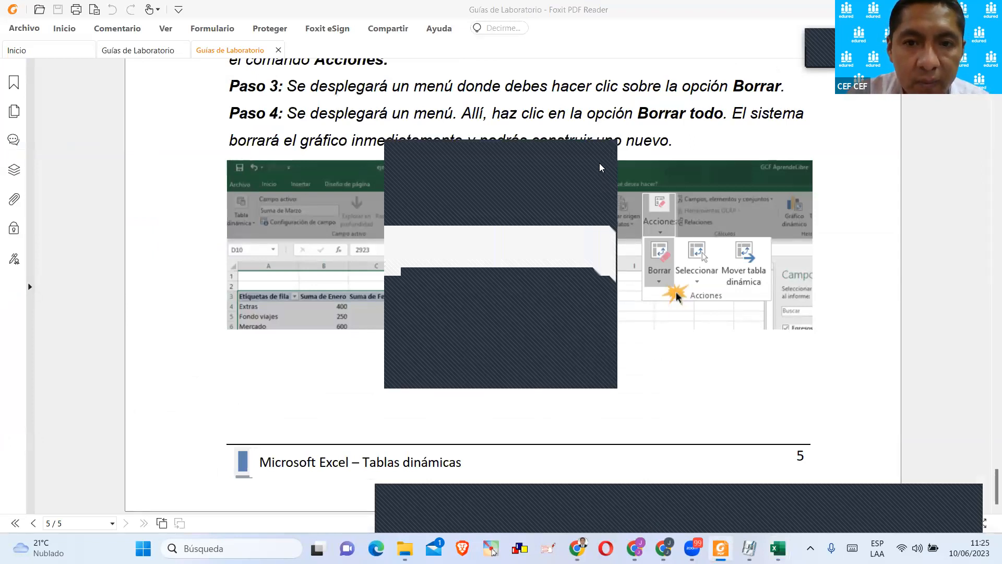
left_click(778, 548)
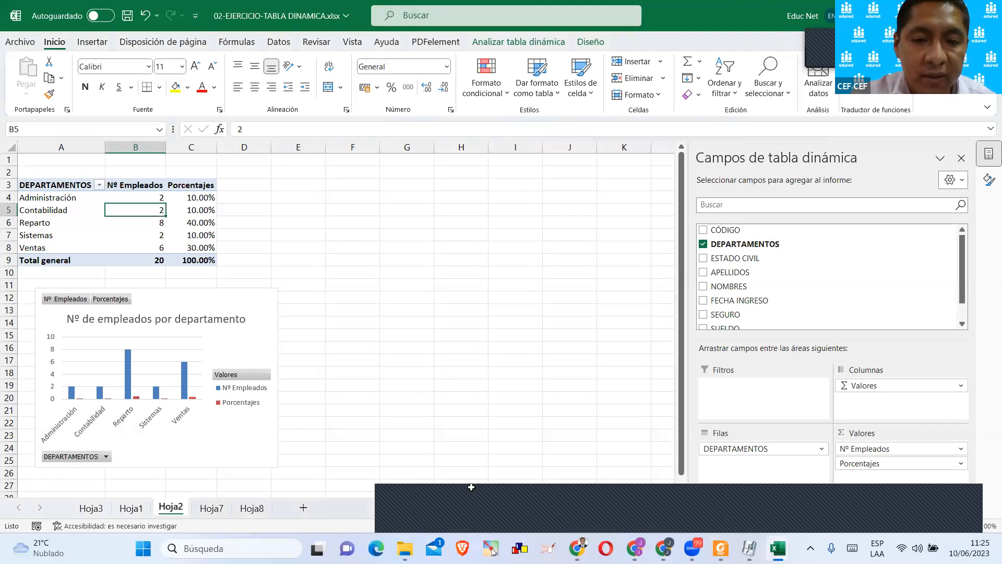
Close the 02-EJERCICIO-TABLA DINAMICA.xlsx workbook, saving its changes.
left_click(368, 337)
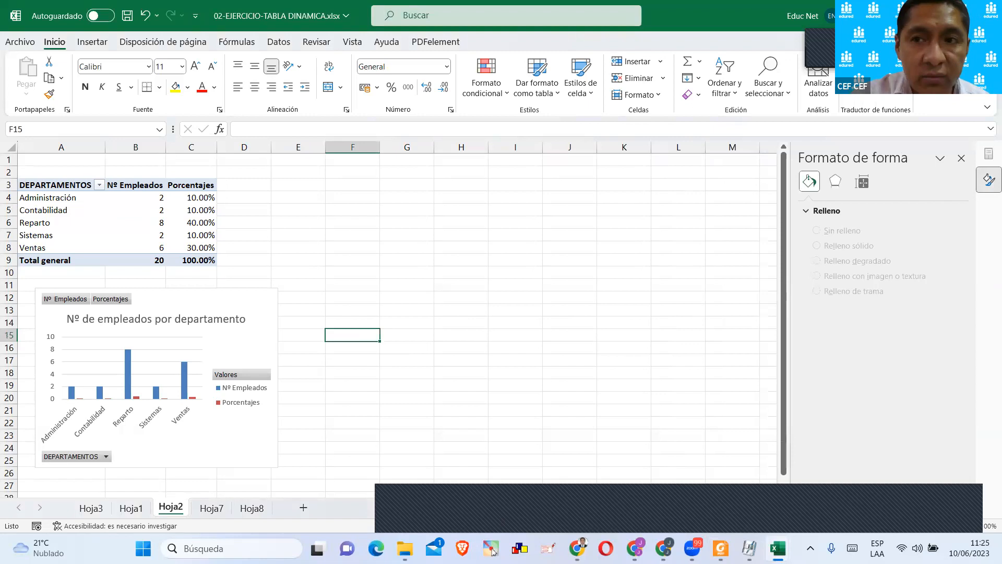
left_click(987, 15)
left_click(458, 291)
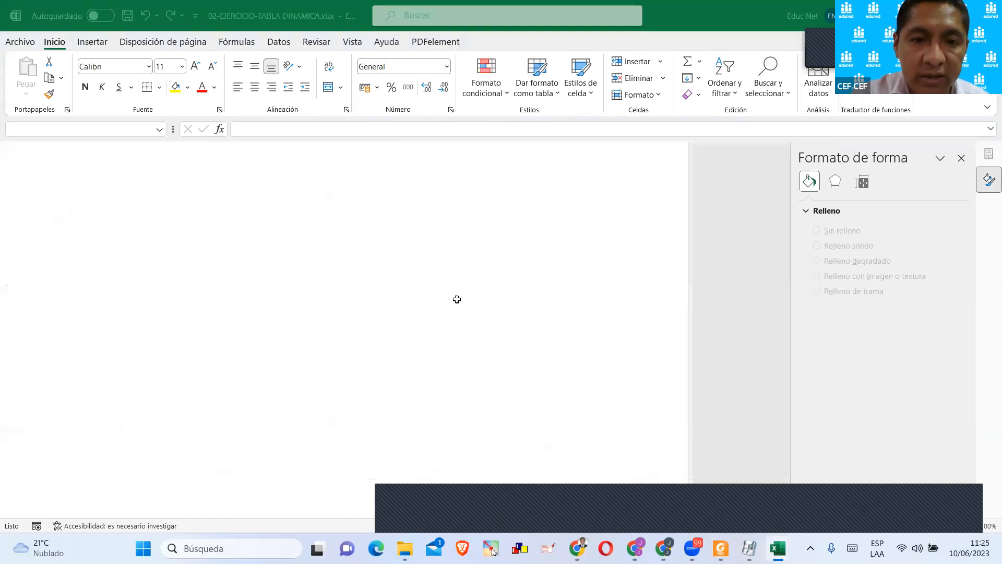
Close the 04-Tabla Dinámica Iniciando.xlsx workbook and return to the sesión 05 folder in File Explorer.
left_click(660, 512)
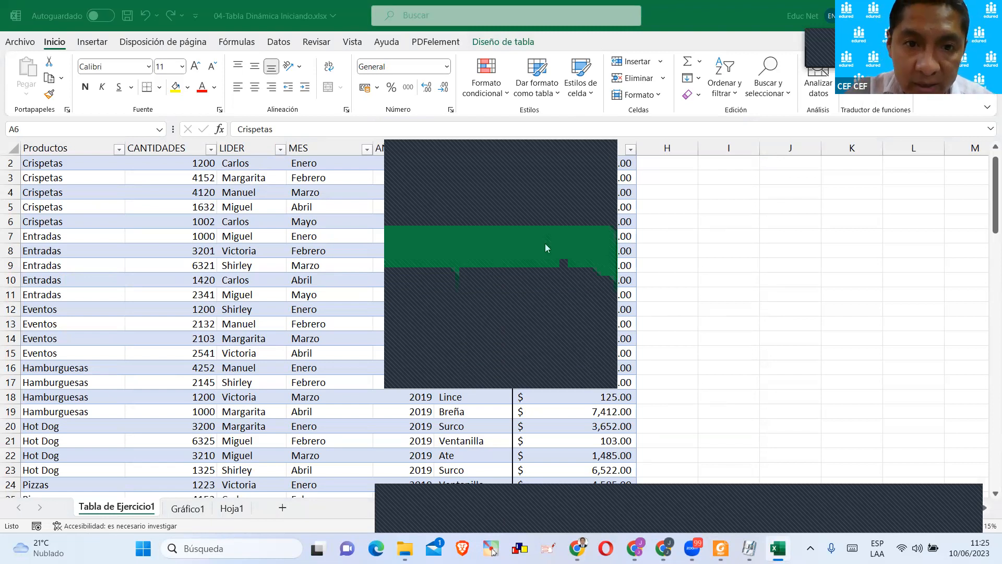
left_click(613, 147)
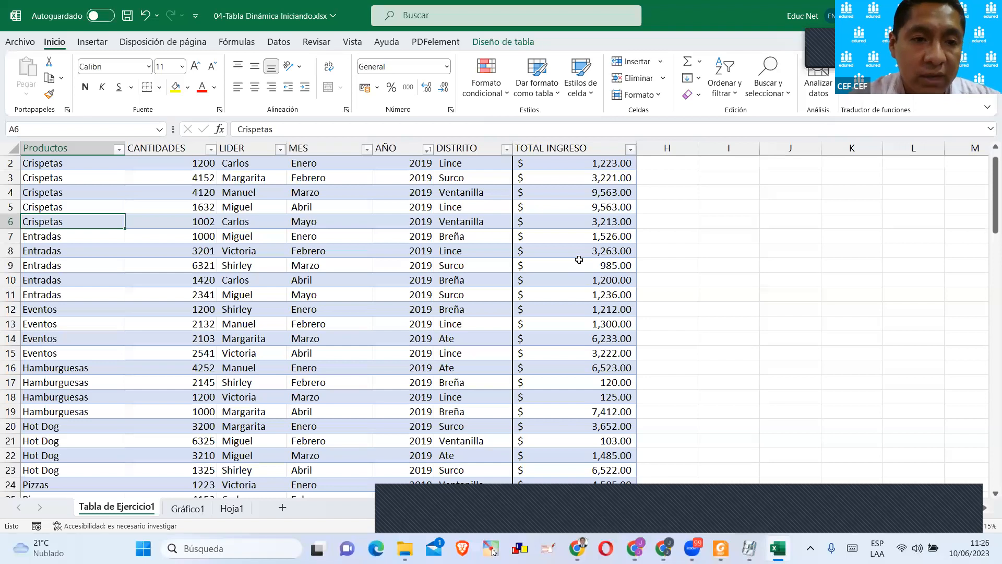
left_click(576, 297)
left_click(497, 513)
left_click(531, 368)
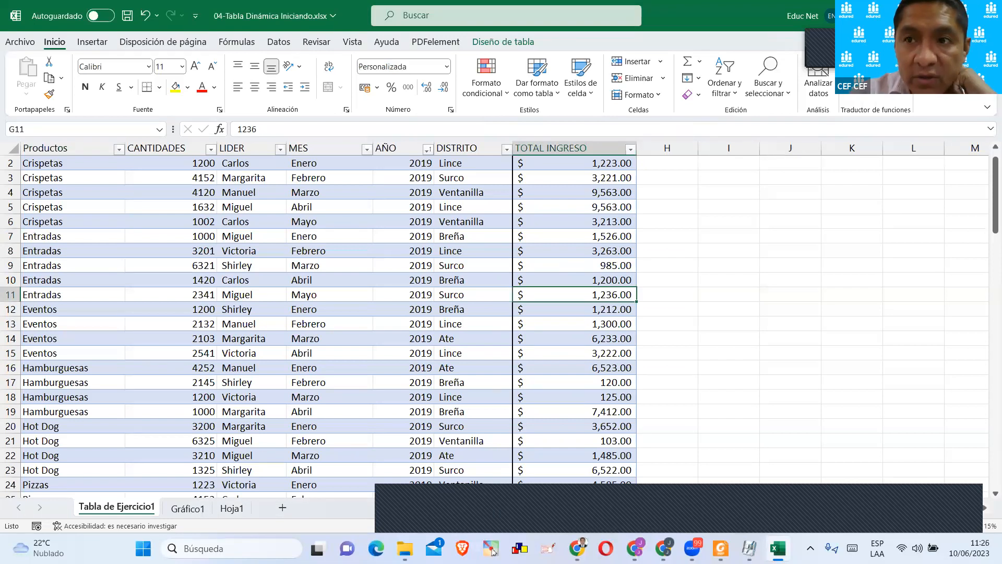
left_click(466, 289)
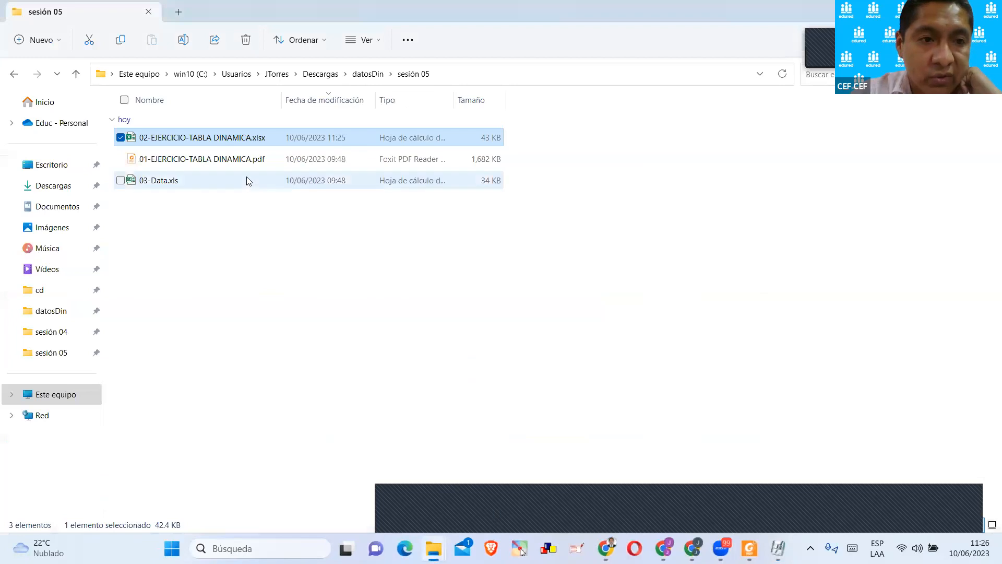
Open 03-Data.xls from the sesión 05 folder in Excel, maximize it and enable editing.
left_click(196, 186)
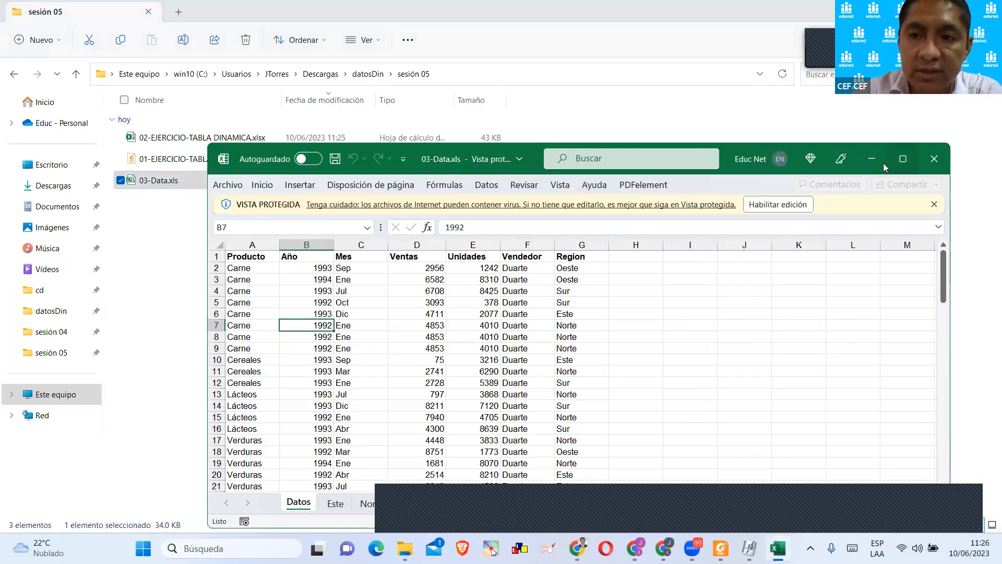
left_click(903, 158)
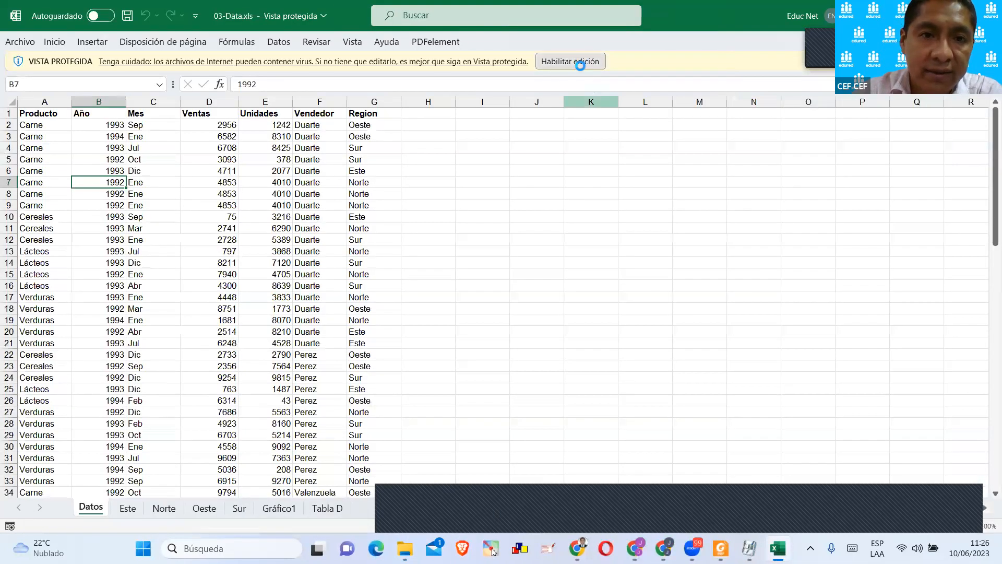
left_click(577, 61)
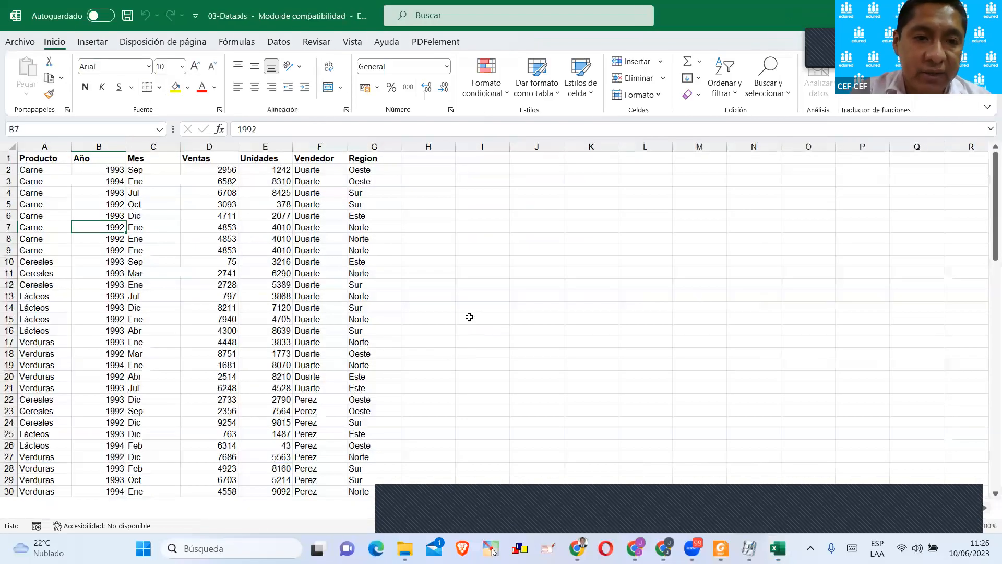
Examine the regional pivot tables on the Este, Oeste and Sur sheets, followed by the Gráfico1 and Tabla D sheets.
left_click(128, 507)
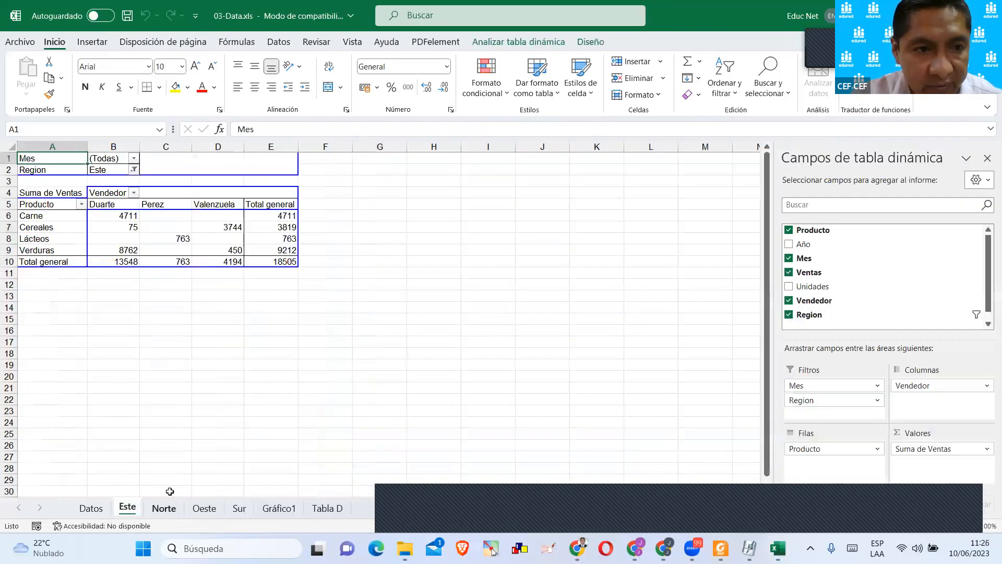
left_click(220, 253)
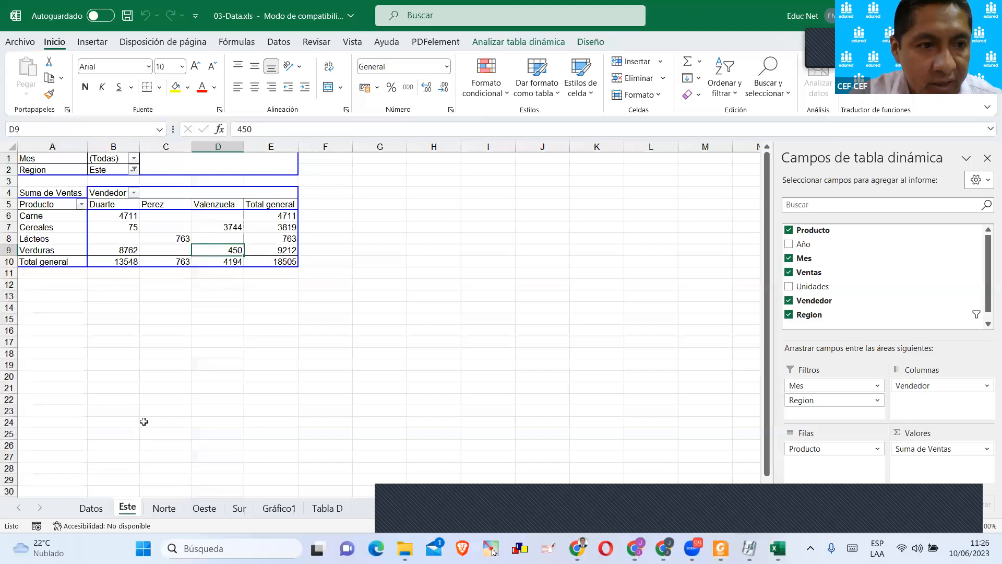
left_click(204, 508)
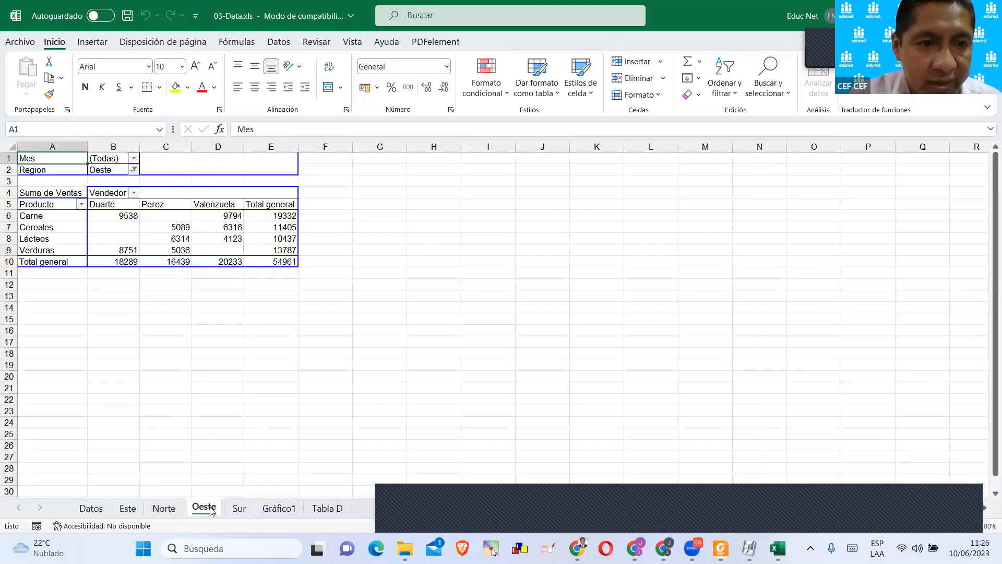
left_click(261, 507)
left_click(238, 509)
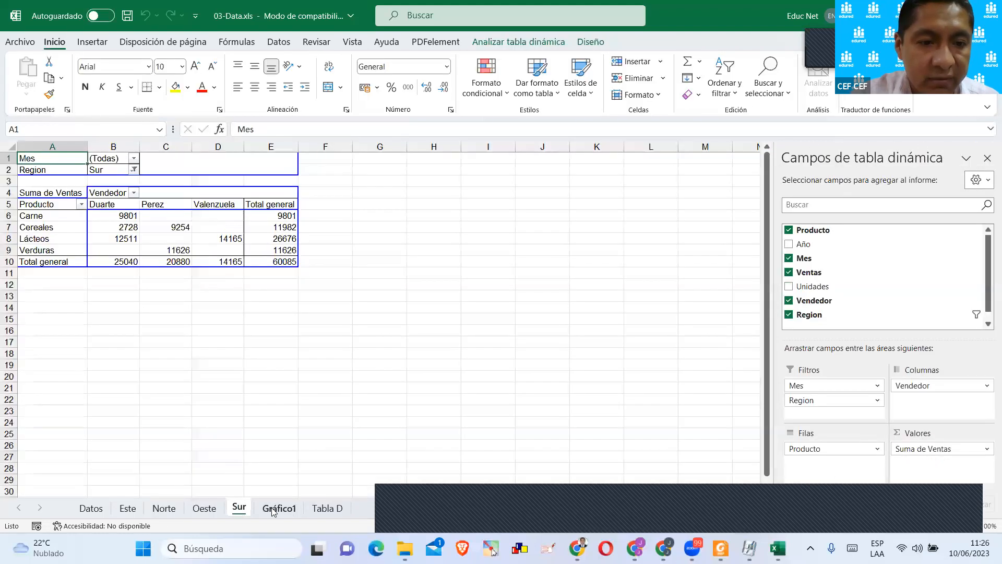
left_click(277, 509)
left_click(327, 507)
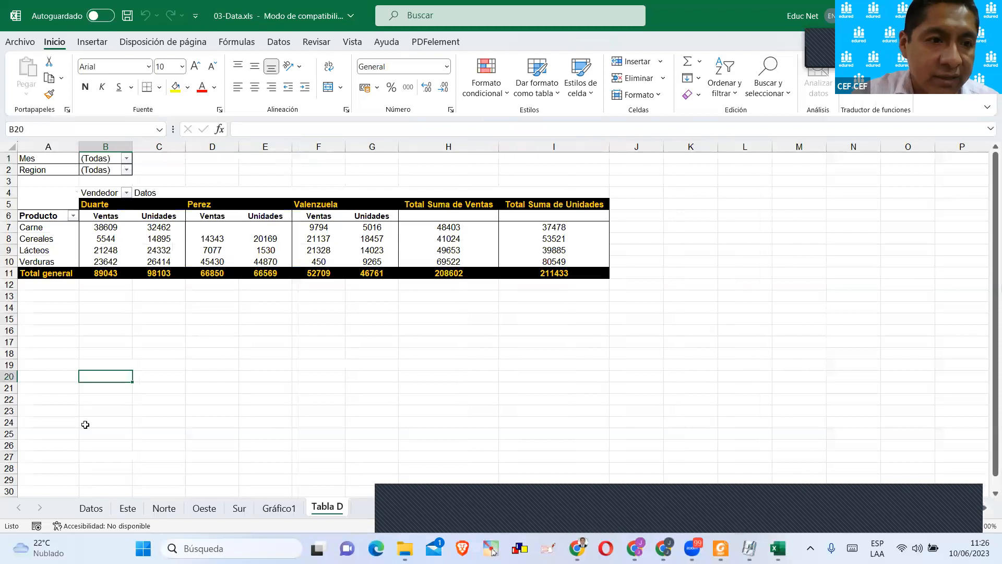
Review the sales records and the additional header rows below them on the Datos sheet.
left_click(91, 508)
scroll(156, 321, "down", 10)
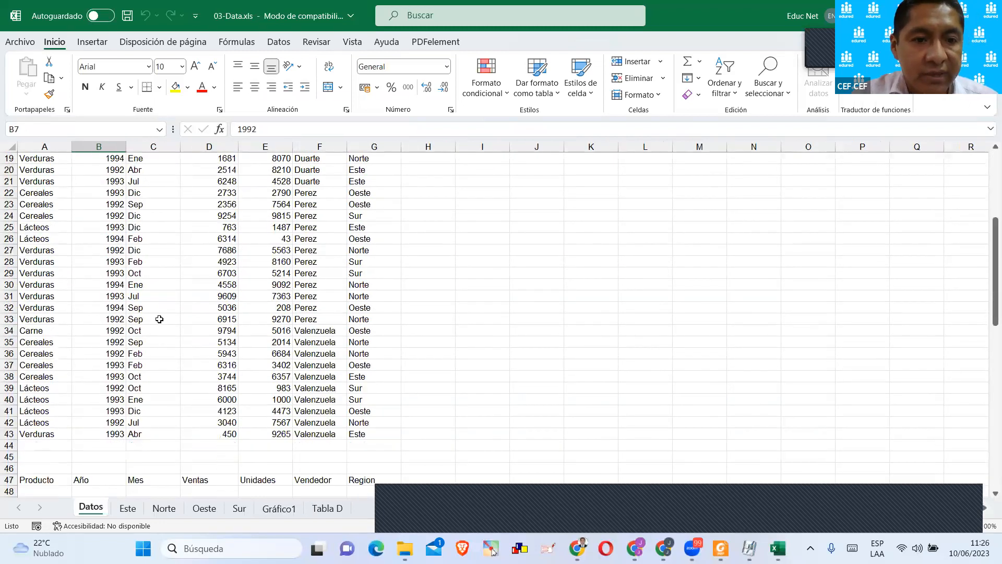
scroll(174, 317, "down", 4)
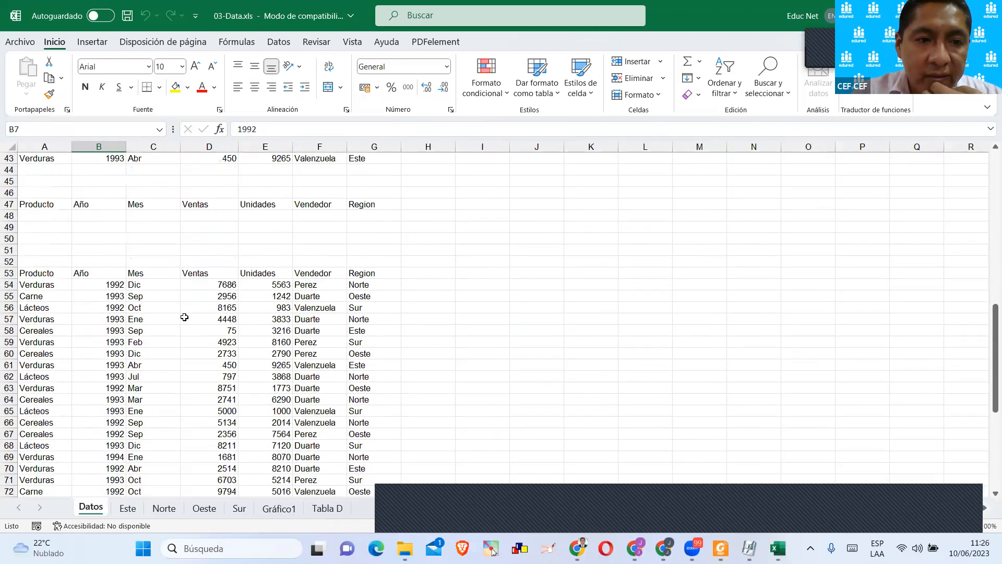
scroll(183, 314, "up", 12)
scroll(187, 316, "up", 2)
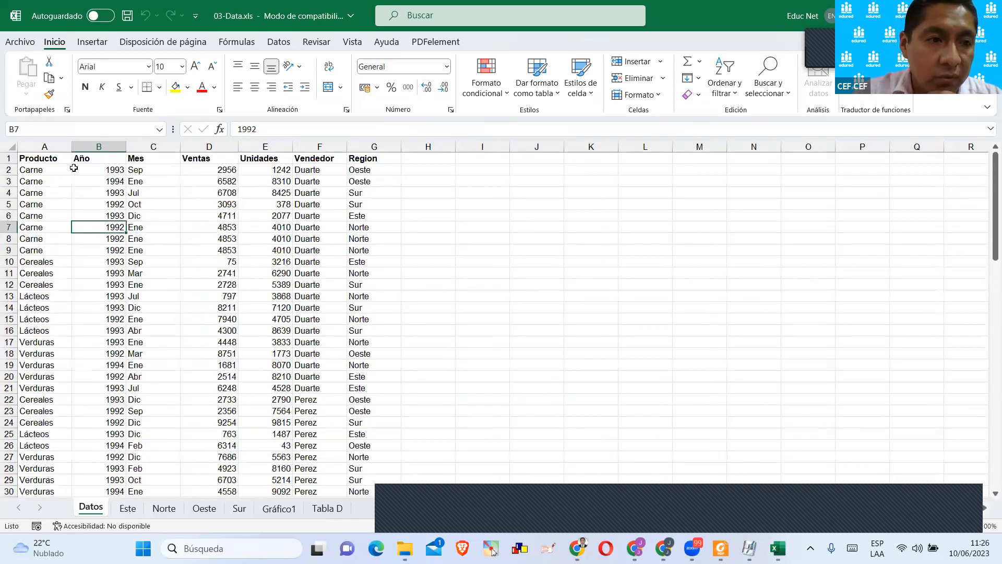
Highlight values in the Año, Ventas and Unidades columns of the Datos sheet and review the rows further down.
left_click_drag(108, 167, 99, 375)
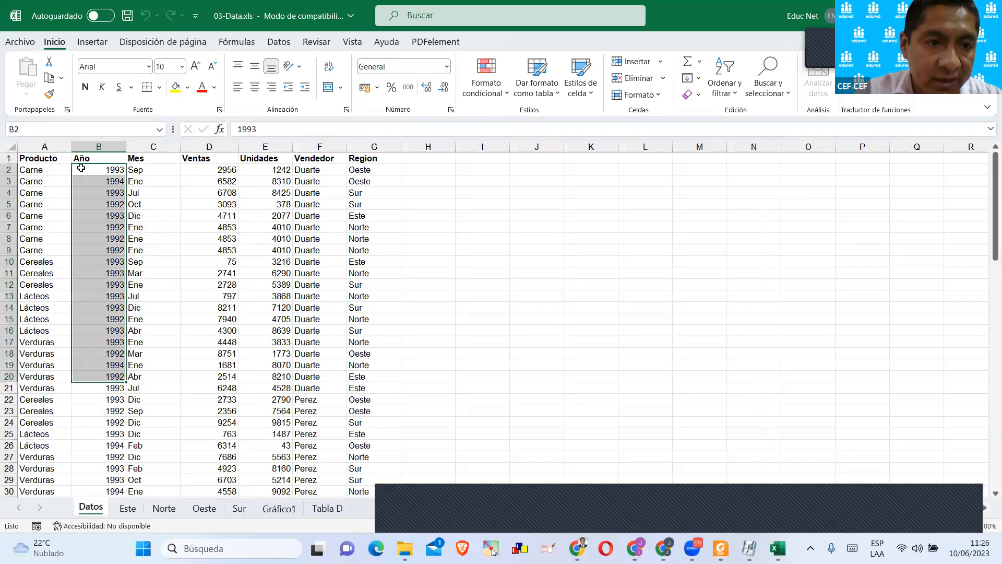
left_click_drag(207, 338, 208, 410)
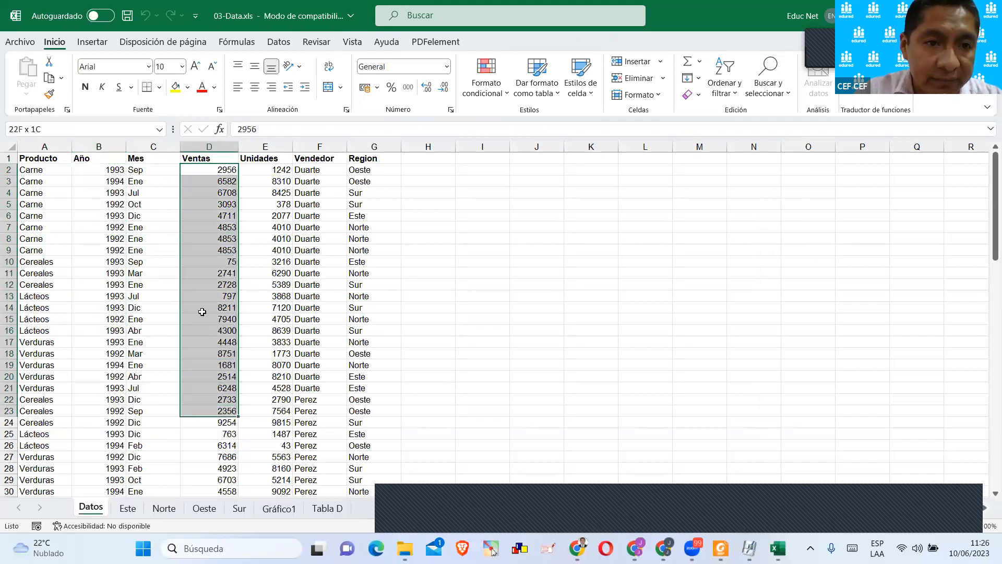
left_click_drag(265, 170, 304, 284)
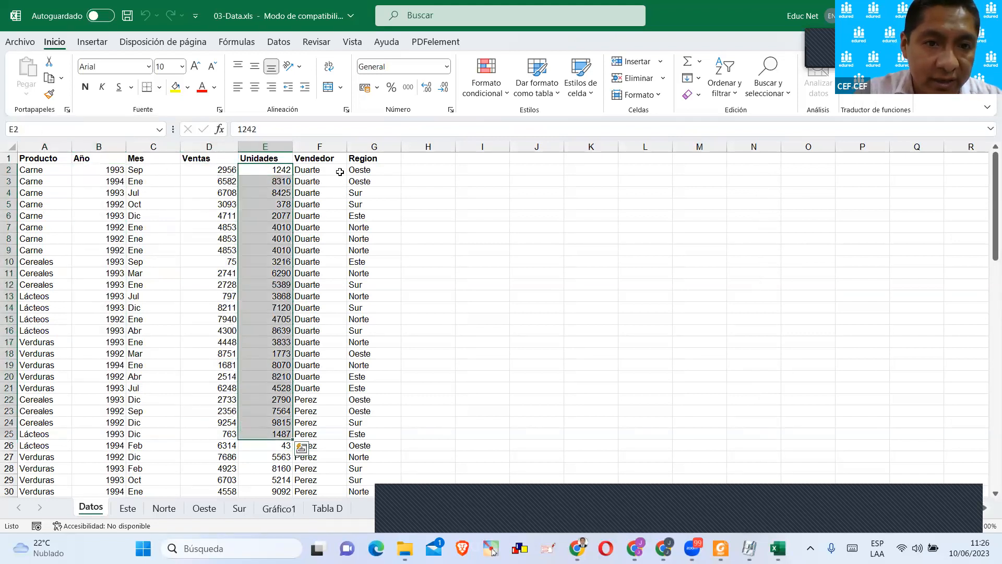
scroll(415, 229, "down", 9)
scroll(415, 228, "down", 4)
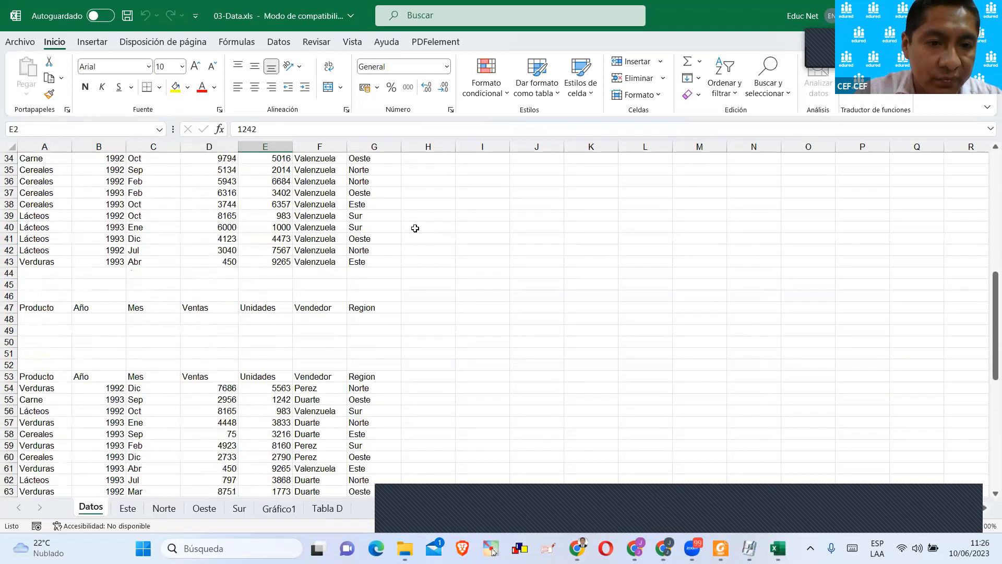
Examine the second list of sales records starting at row 53 of the Datos sheet and compare it with the records above.
scroll(412, 227, "up", 13)
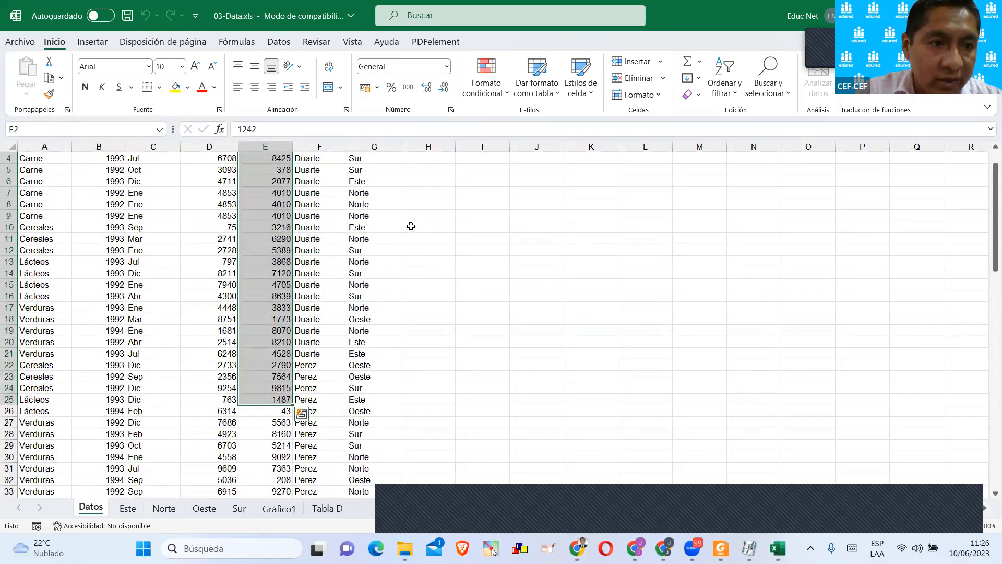
scroll(100, 245, "down", 15)
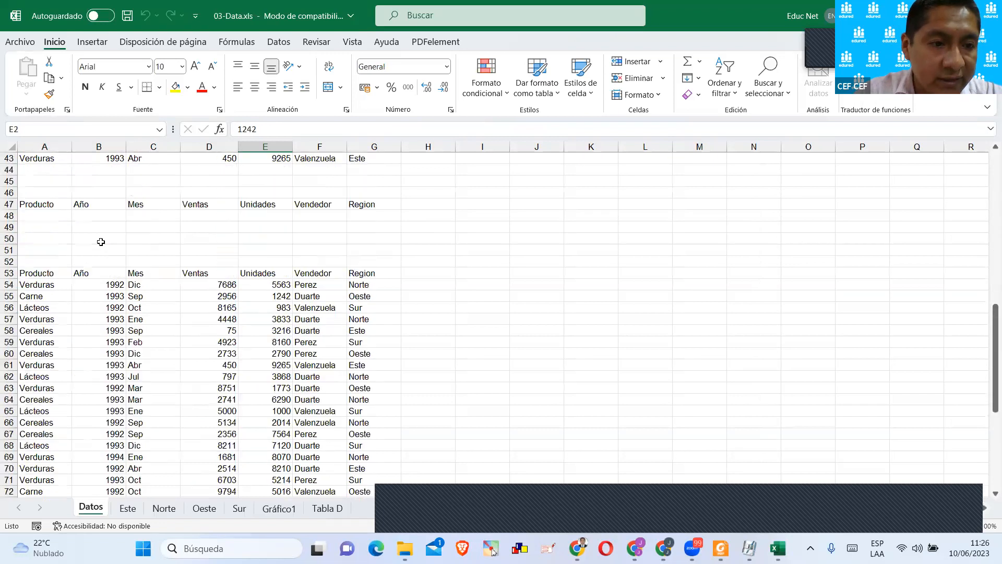
scroll(97, 258, "up", 2)
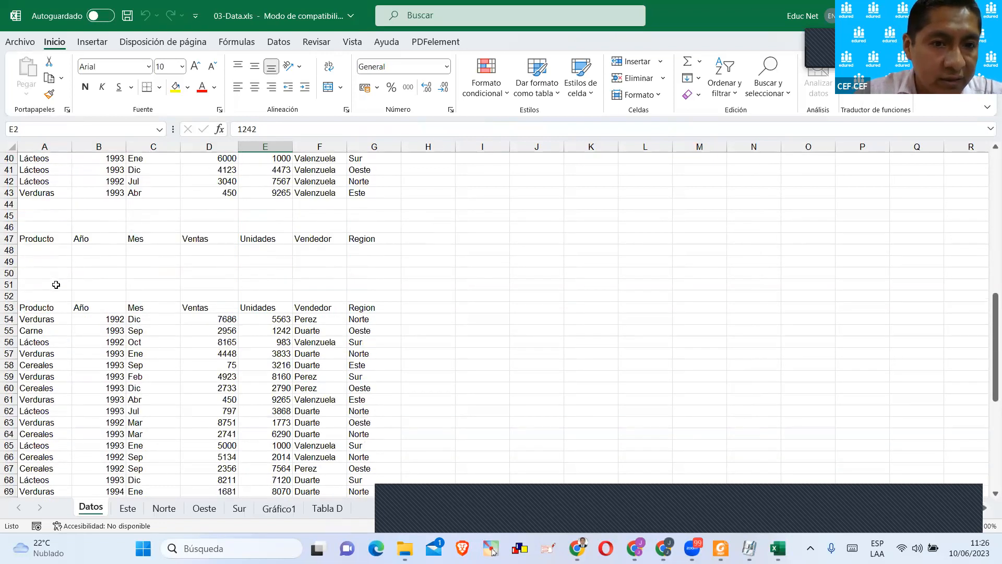
left_click_drag(46, 308, 340, 468)
scroll(58, 353, "down", 20)
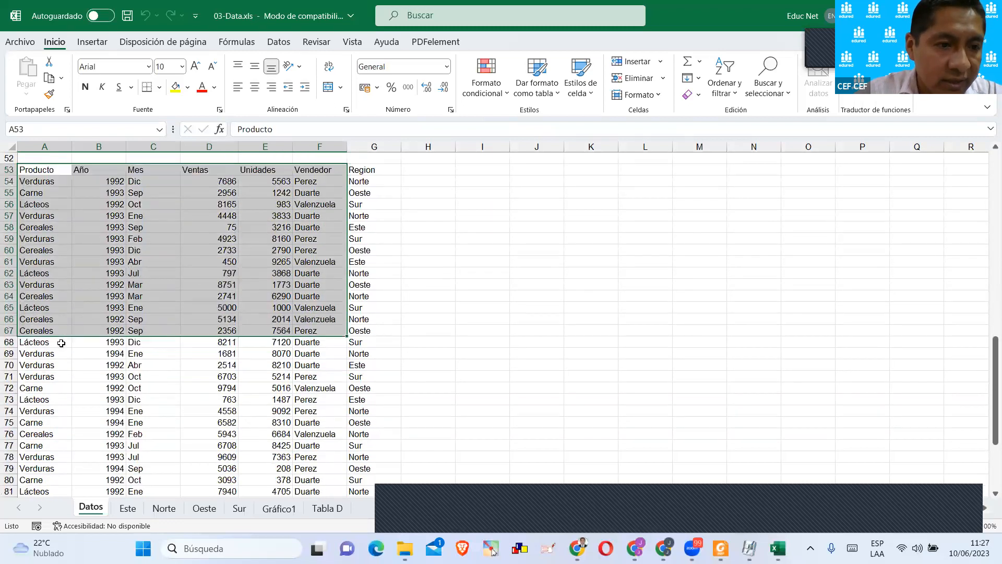
scroll(65, 335, "up", 20)
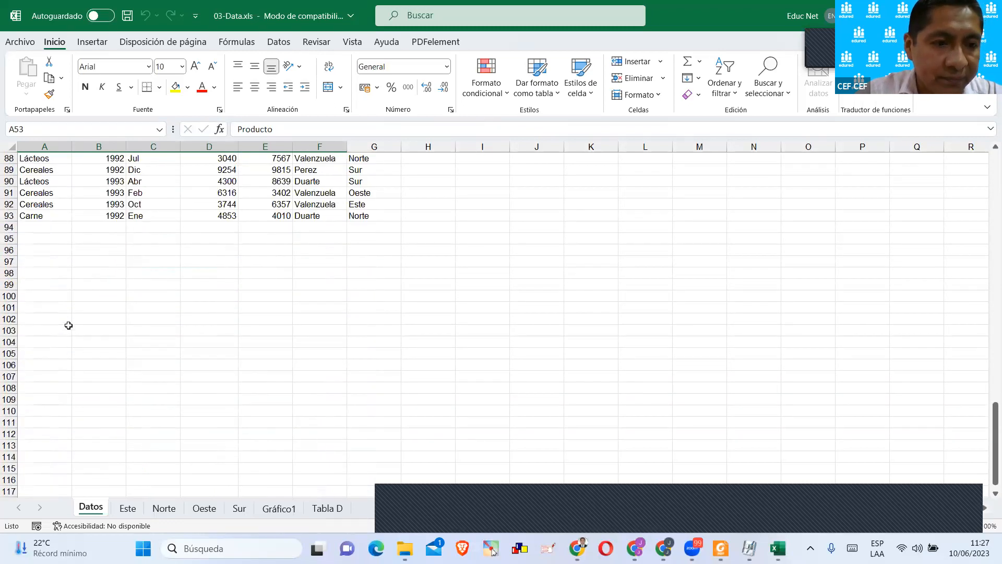
scroll(381, 293, "up", 9)
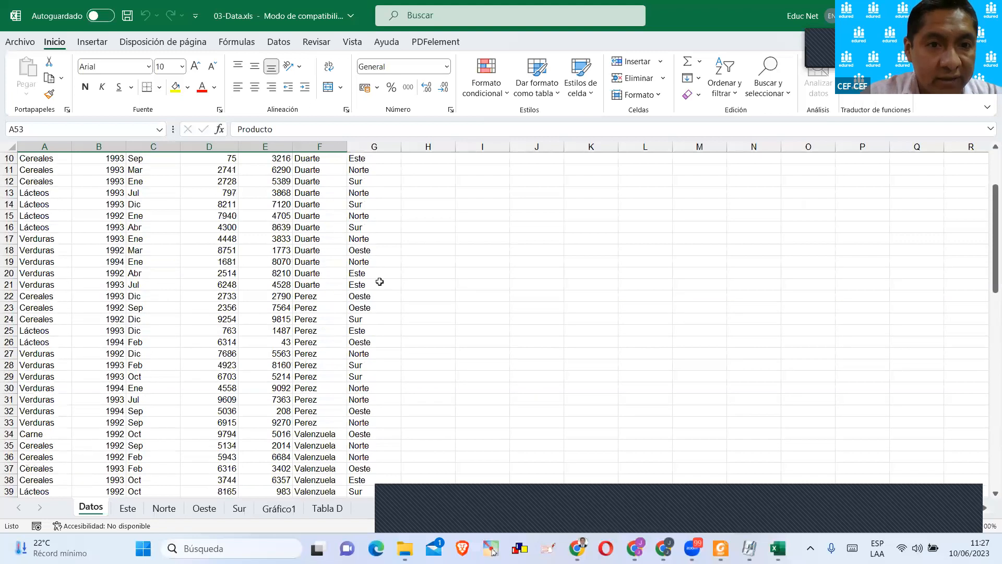
scroll(380, 282, "down", 10)
scroll(381, 279, "up", 1)
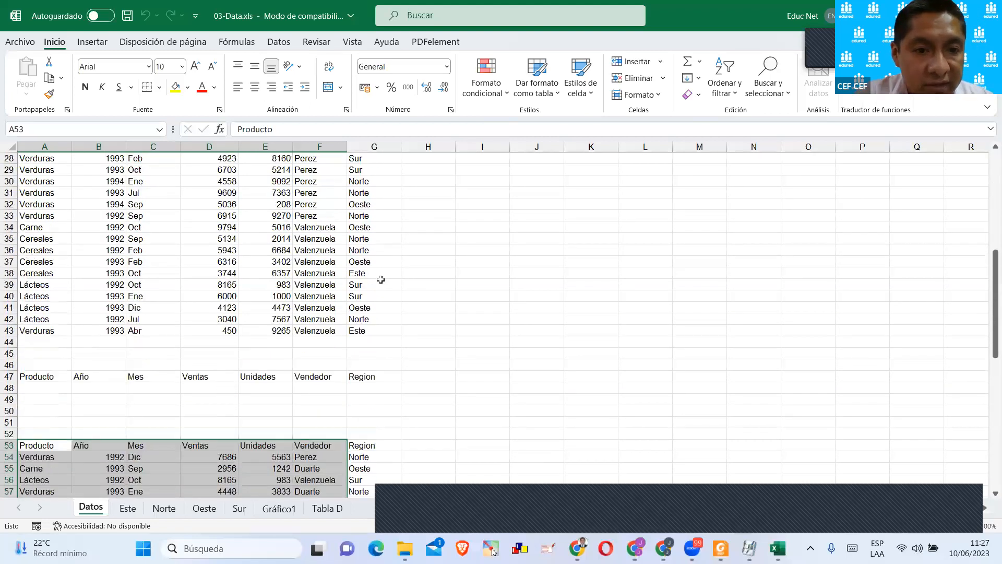
scroll(381, 278, "down", 13)
scroll(381, 276, "up", 6)
scroll(382, 275, "up", 16)
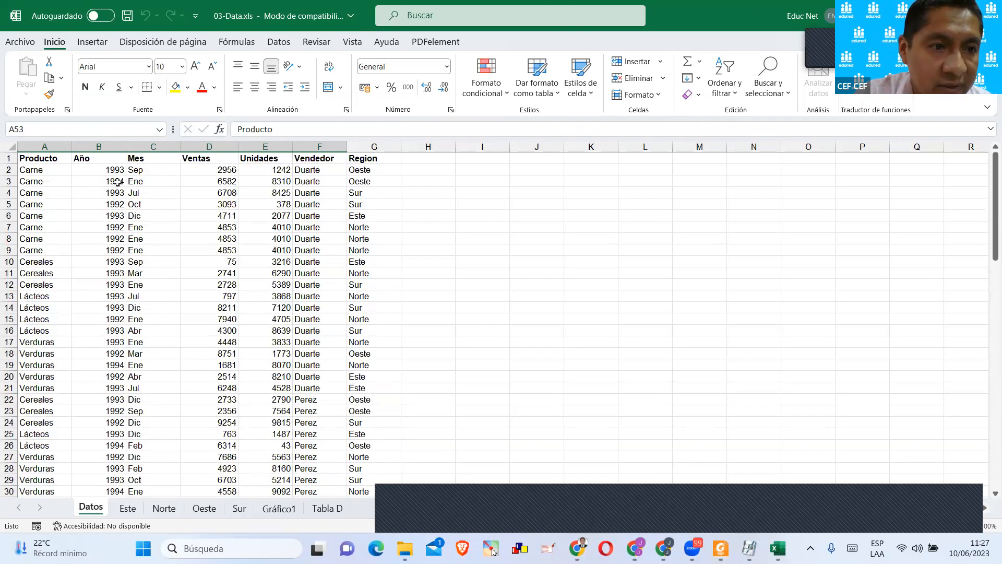
Review the Datos sheet again from the first Año value through the empty header block at row 47 and the list below.
left_click(104, 171)
scroll(109, 188, "down", 9)
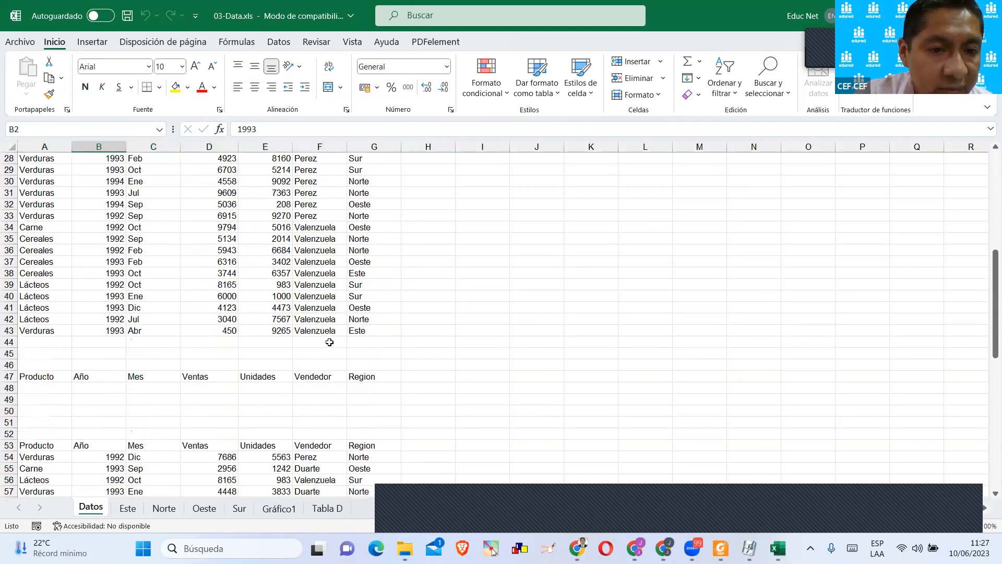
scroll(357, 332, "up", 9)
scroll(344, 318, "down", 17)
scroll(163, 303, "up", 2)
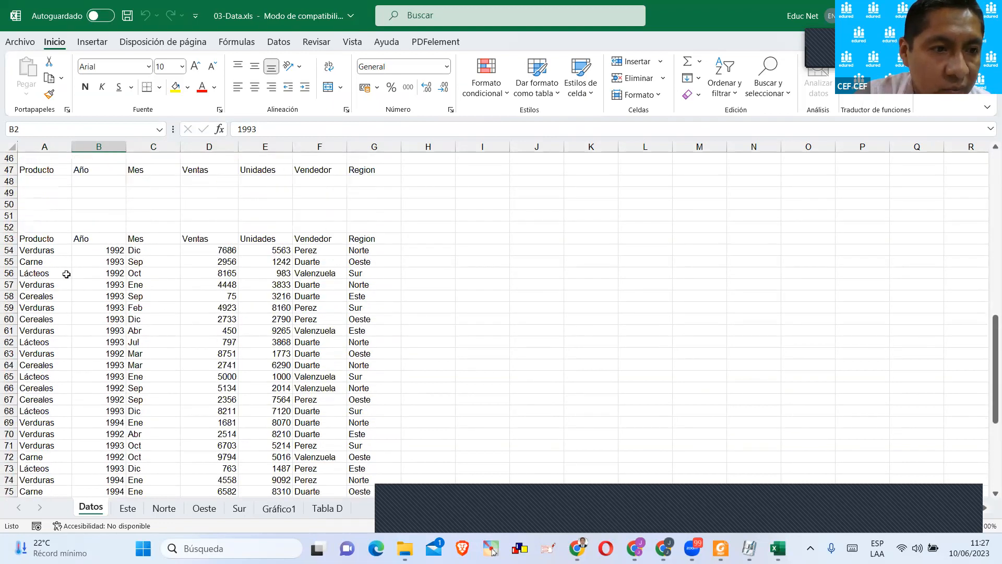
scroll(117, 273, "up", 15)
scroll(101, 308, "down", 6)
scroll(101, 308, "down", 15)
scroll(103, 307, "up", 4)
scroll(103, 307, "up", 17)
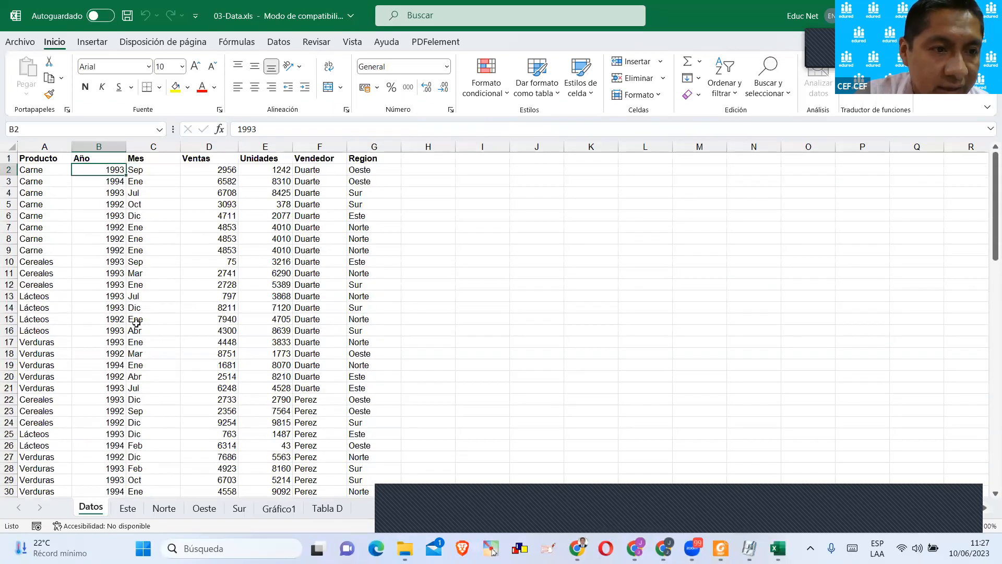
Convert the range A1:G43 on the Datos sheet into a table with headers.
mouse_move(30, 160)
left_mouse_down()
mouse_move(94, 159)
mouse_move(384, 448)
mouse_move(379, 529)
mouse_move(384, 485)
mouse_move(371, 506)
mouse_move(368, 453)
mouse_move(367, 463)
left_mouse_up()
scroll(247, 244, "up", 5)
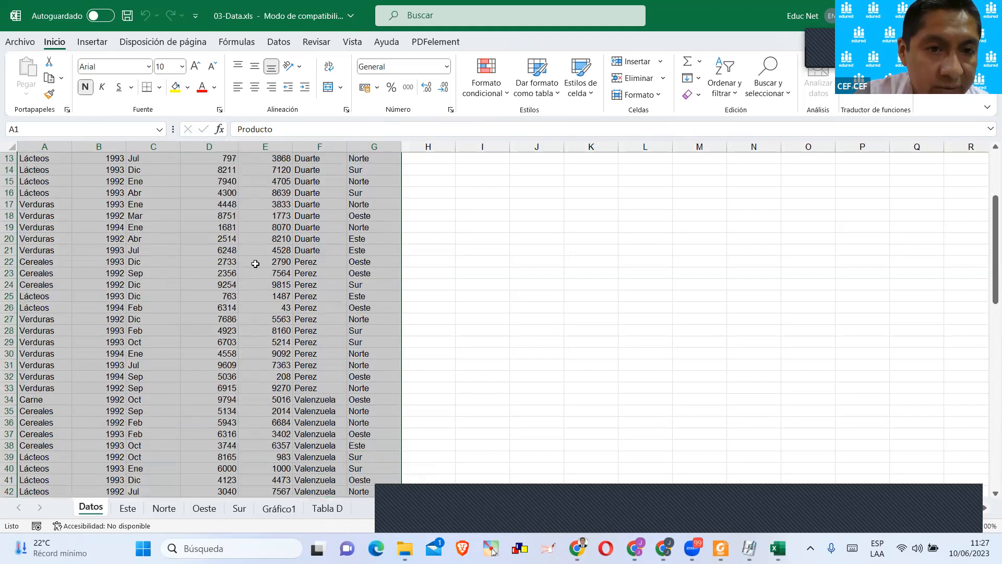
left_click(91, 42)
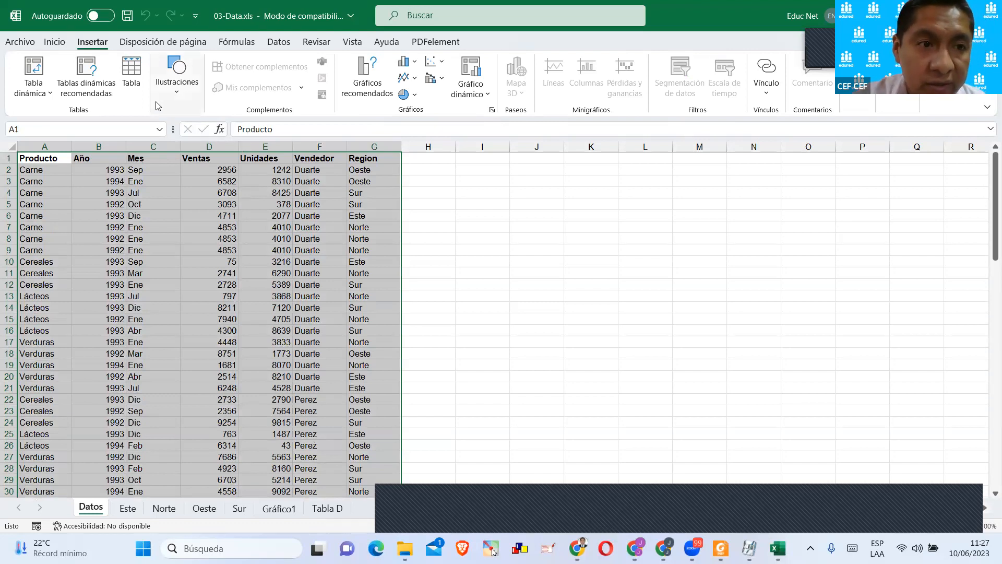
left_click(132, 79)
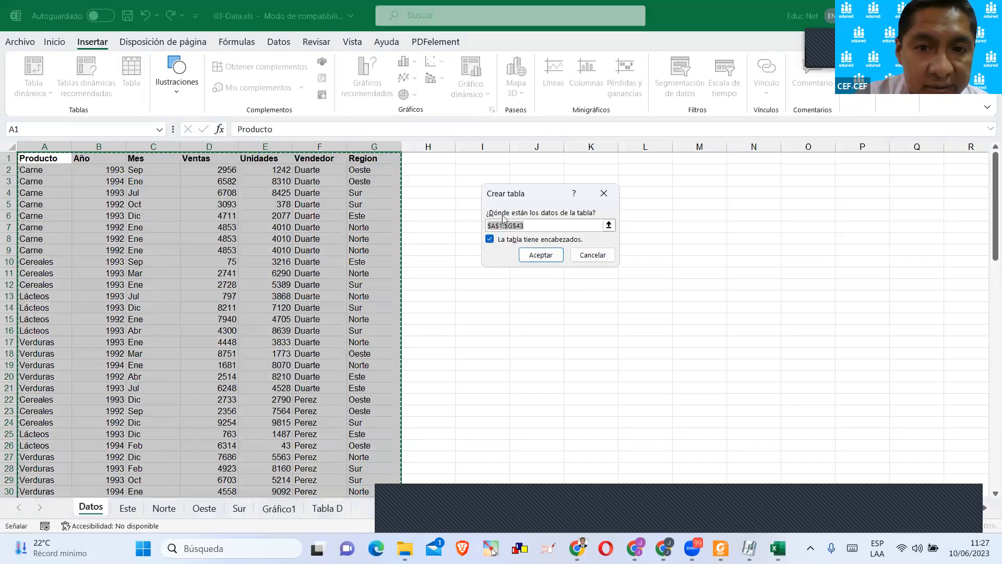
left_click_drag(515, 193, 456, 212)
left_click(424, 211)
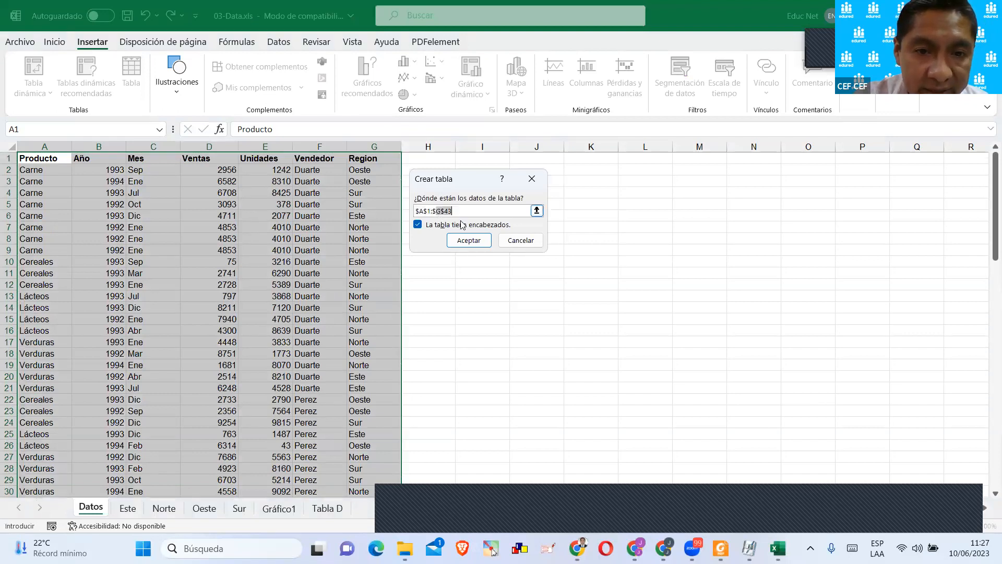
left_click(465, 239)
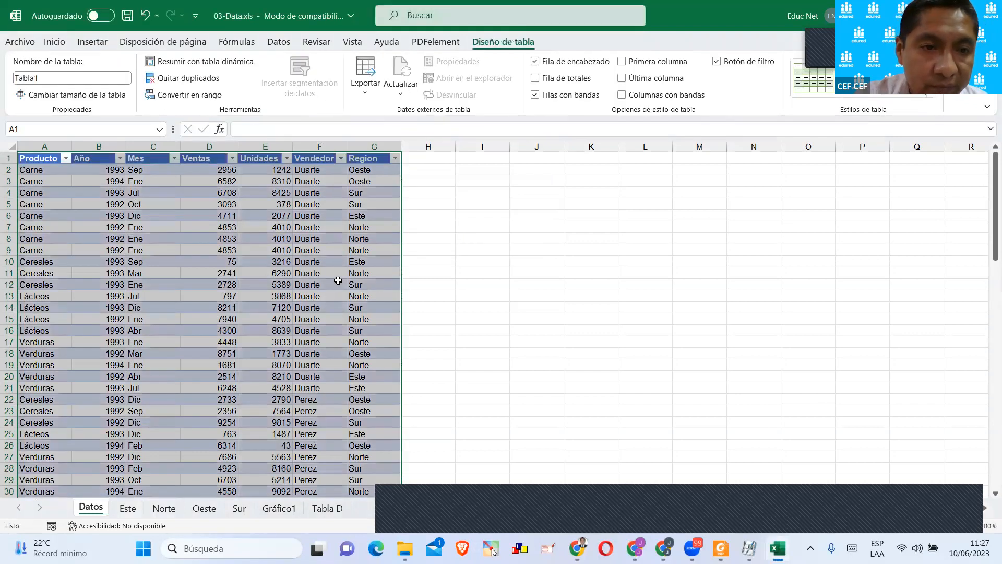
left_click(338, 281)
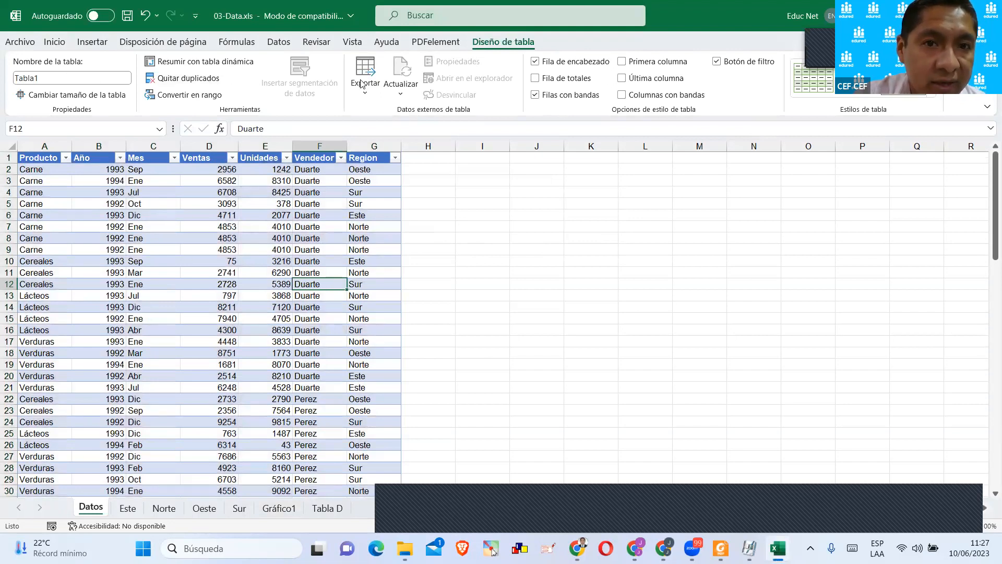
Preview the recommended pivot tables for Ventas by Region, Unidades by Region and the sums by Producto, without inserting any.
left_click(92, 42)
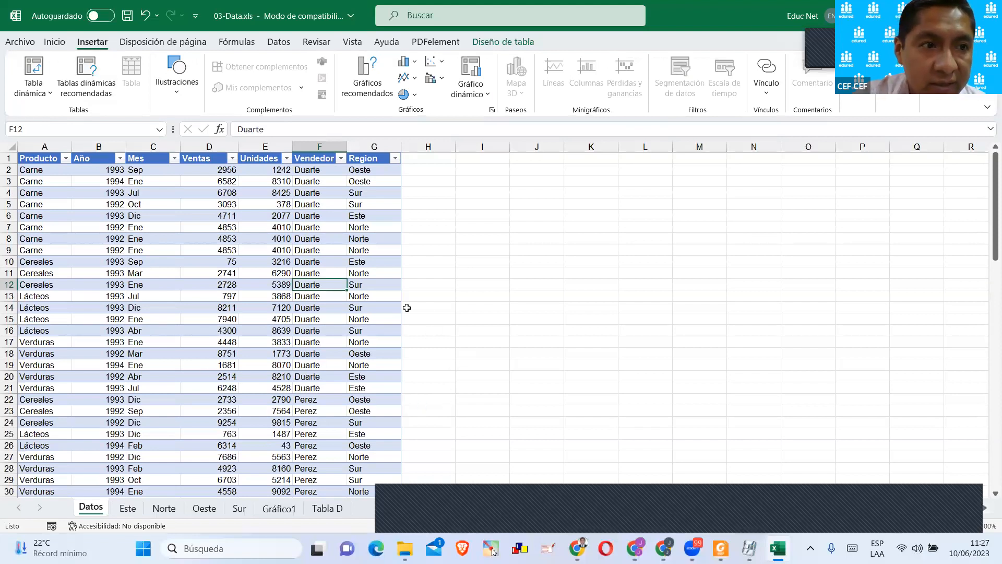
left_click(49, 94)
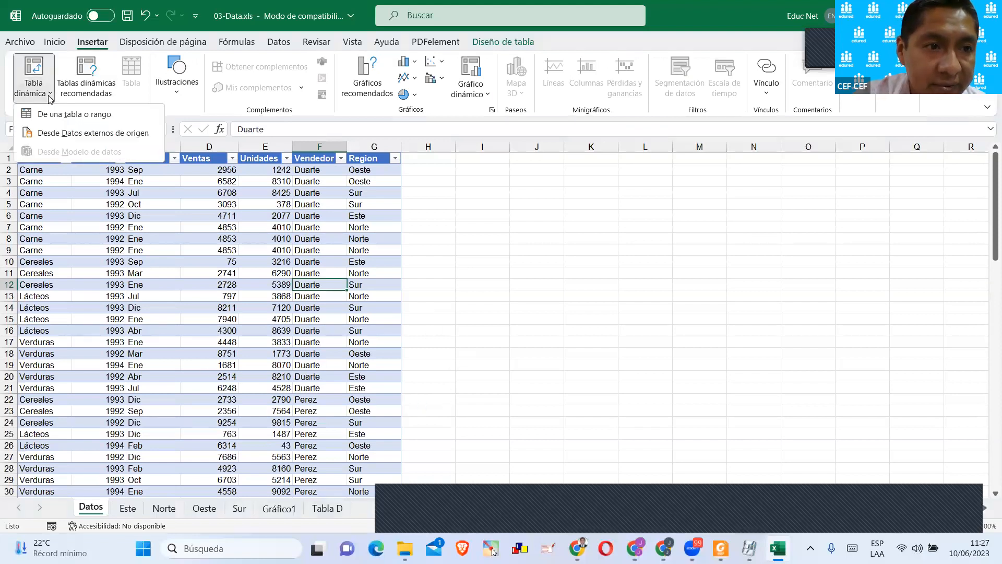
left_click(73, 114)
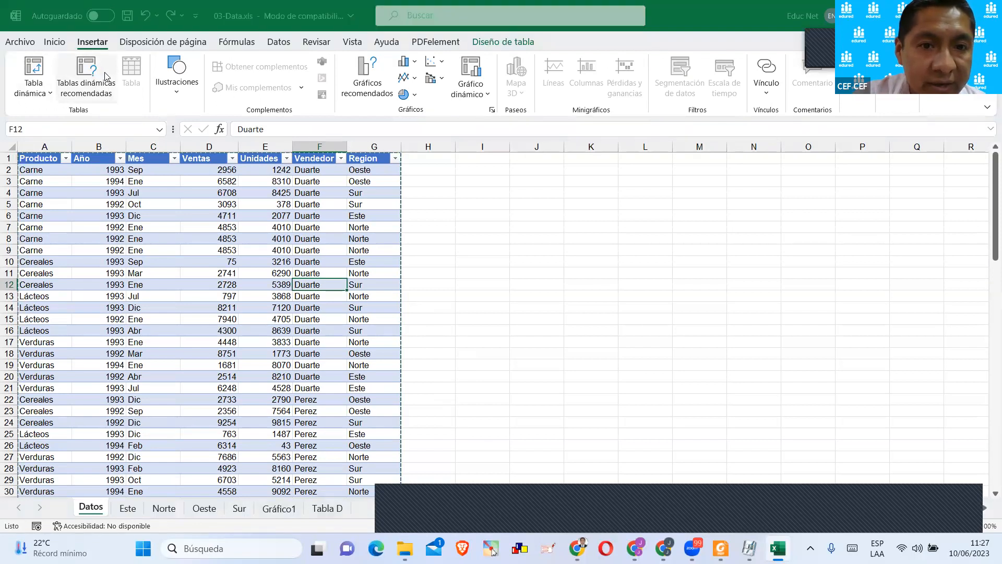
left_click_drag(505, 68, 659, 107)
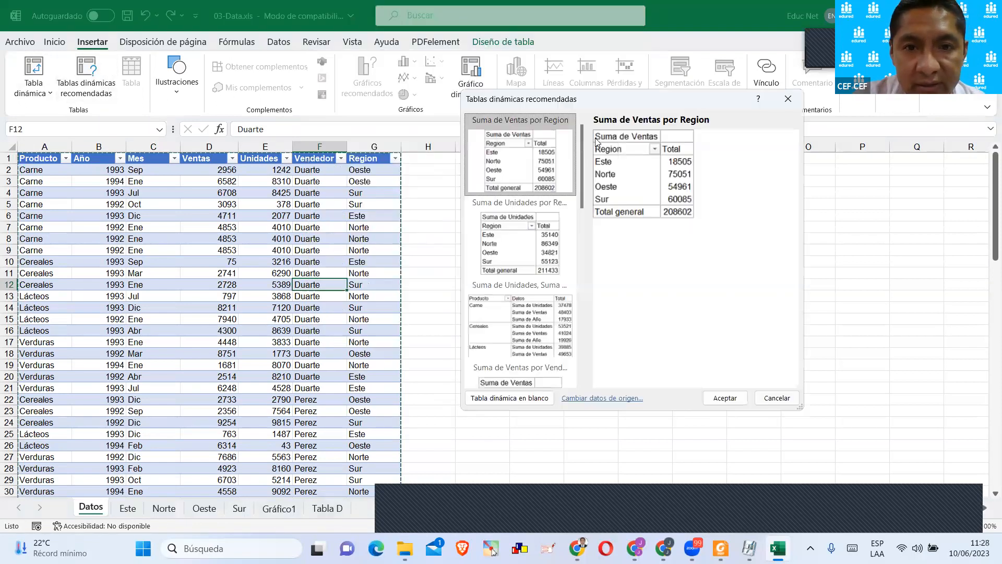
scroll(537, 296, "down", 6)
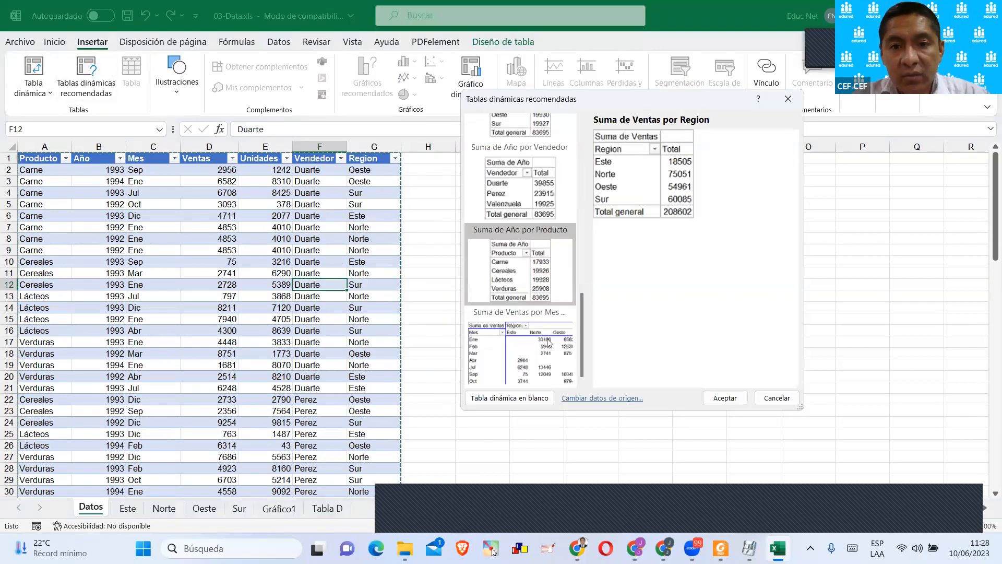
scroll(548, 342, "up", 6)
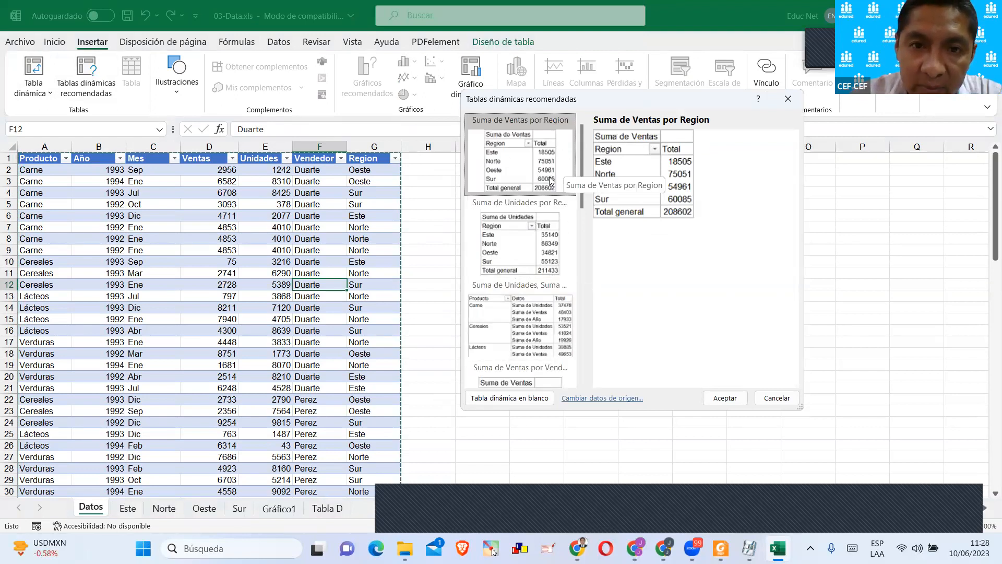
left_click(550, 216)
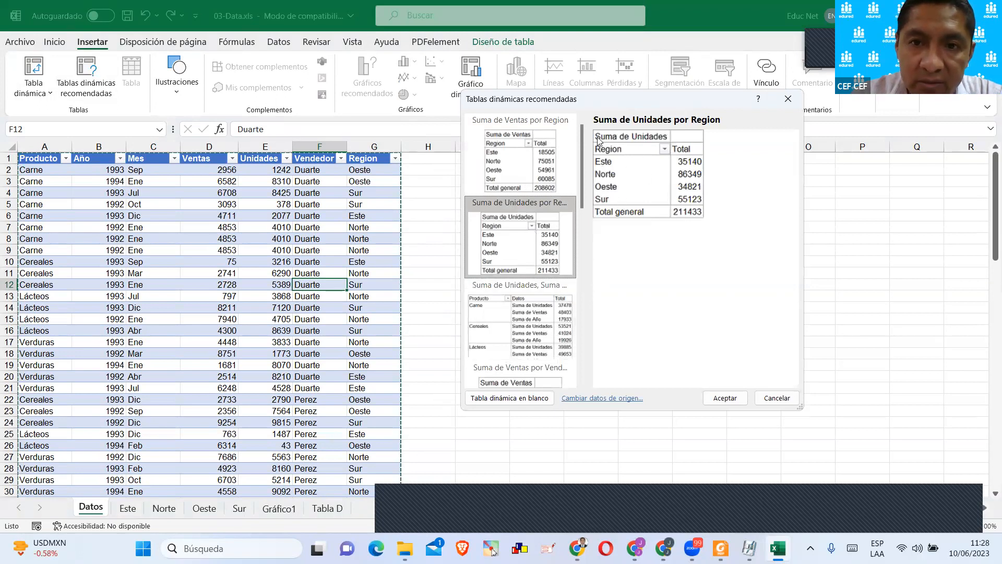
left_click(559, 164)
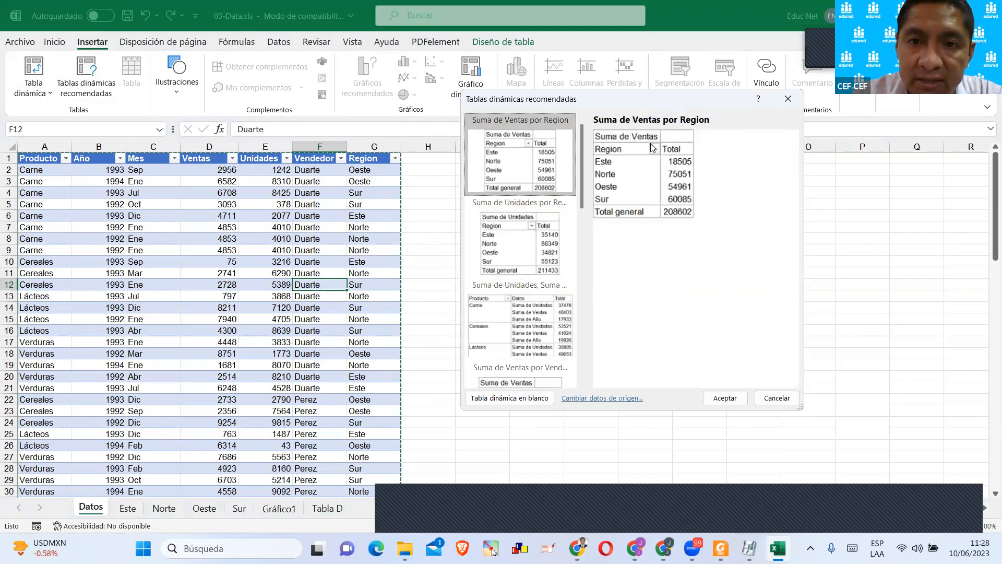
left_click(544, 234)
left_click(519, 331)
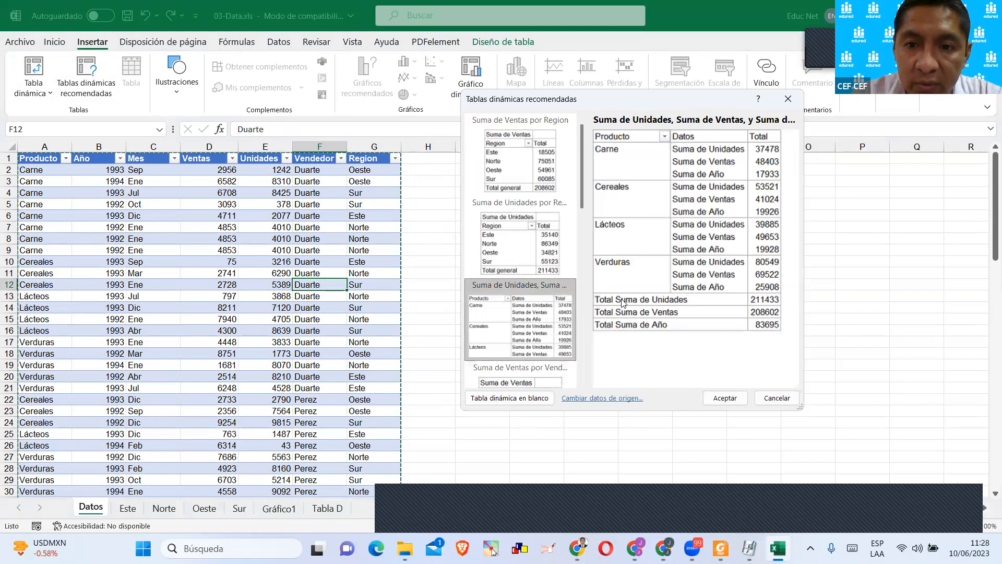
scroll(504, 293, "down", 6)
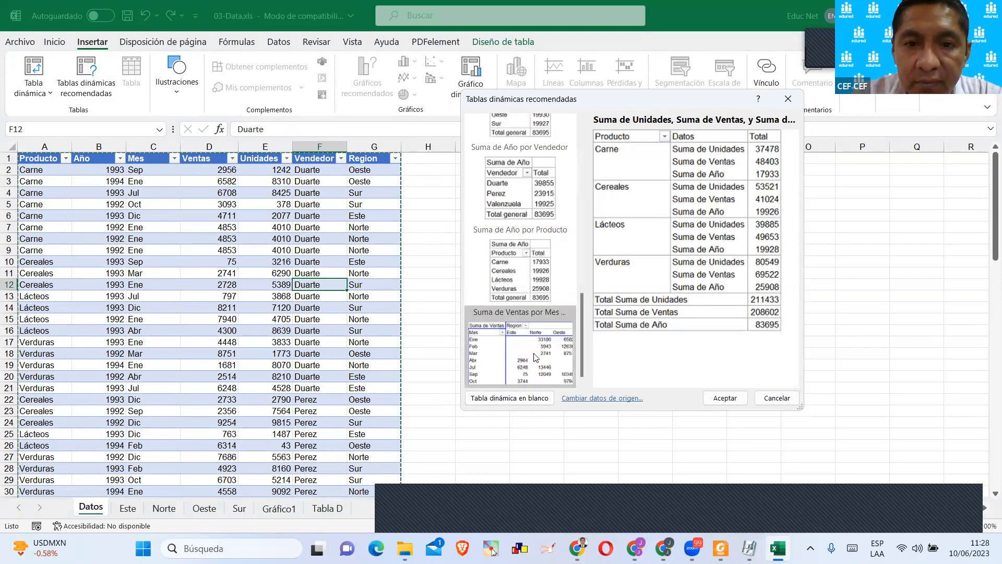
scroll(540, 347, "up", 5)
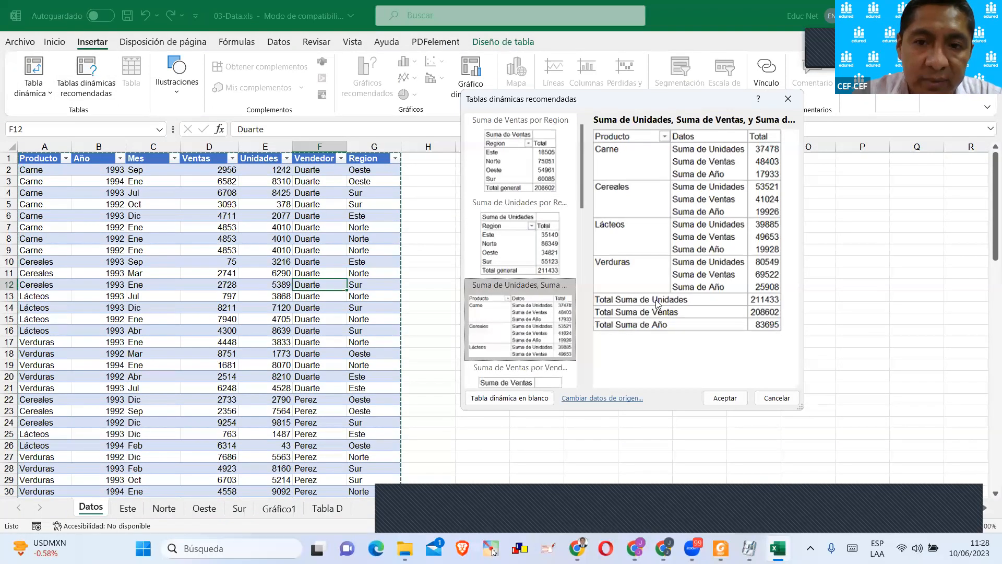
left_click(775, 398)
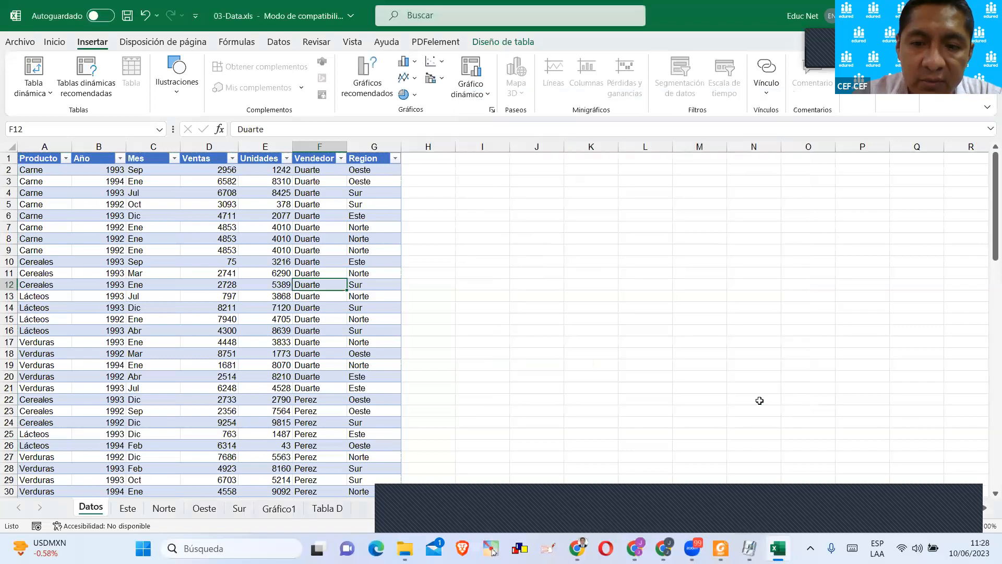
Insert a blank pivot table based on Tabla1 in a new worksheet.
left_click(51, 92)
left_click(58, 115)
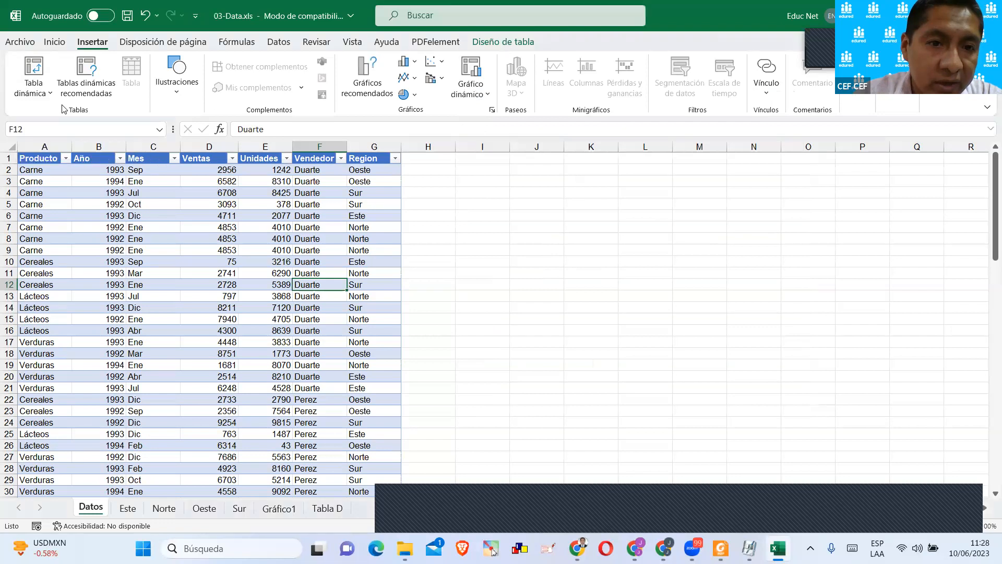
left_click_drag(541, 197, 488, 182)
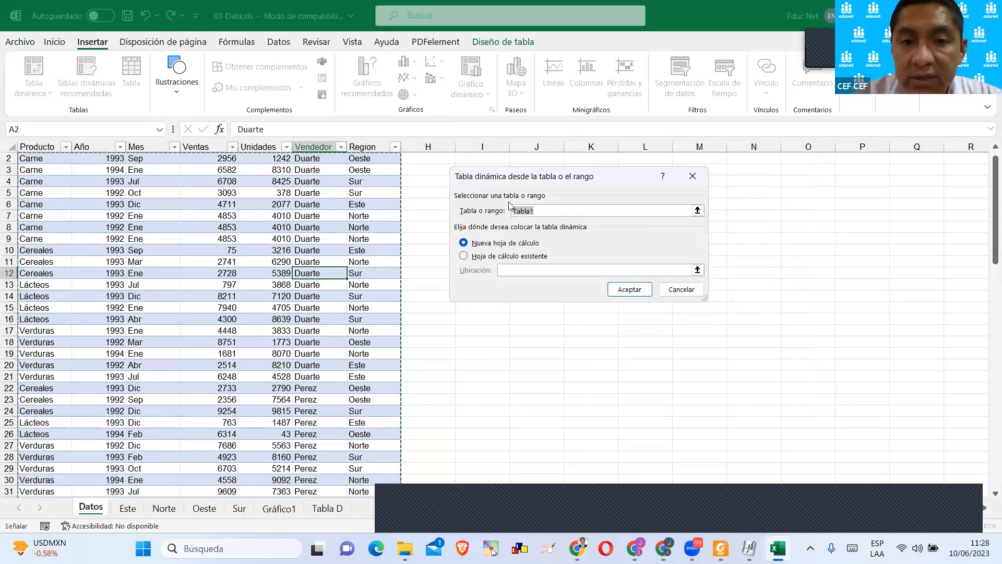
left_click(549, 213)
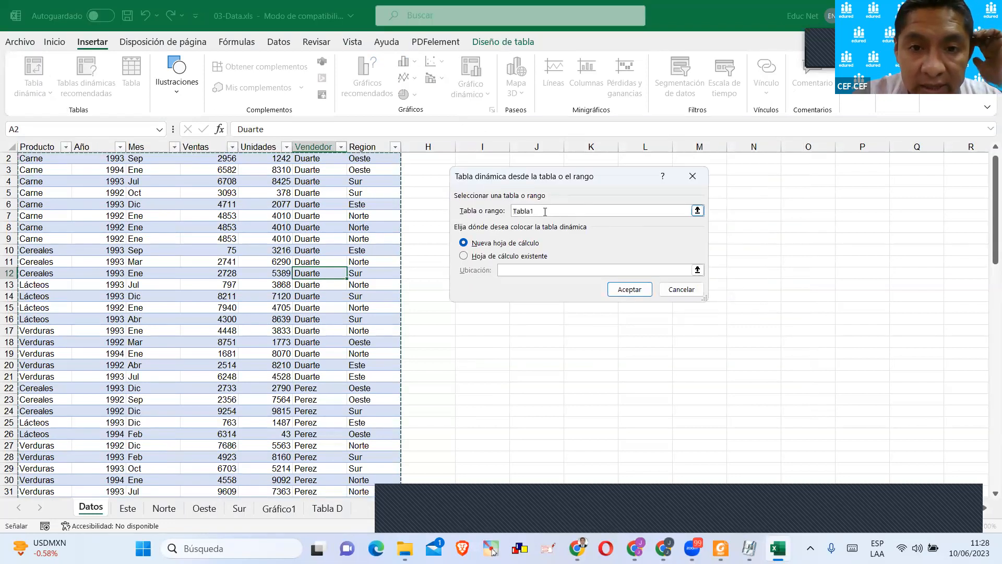
left_click(481, 259)
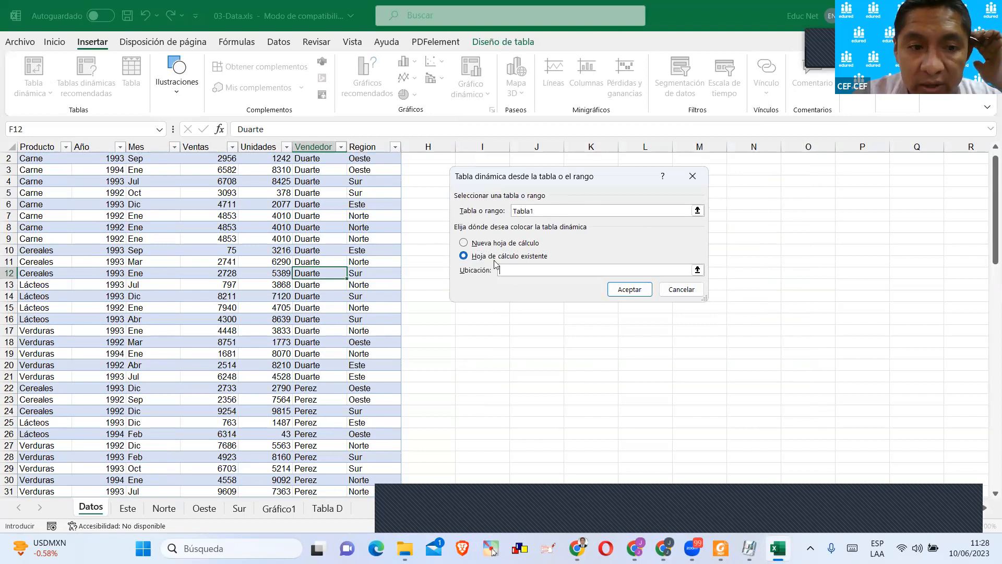
left_click(505, 243)
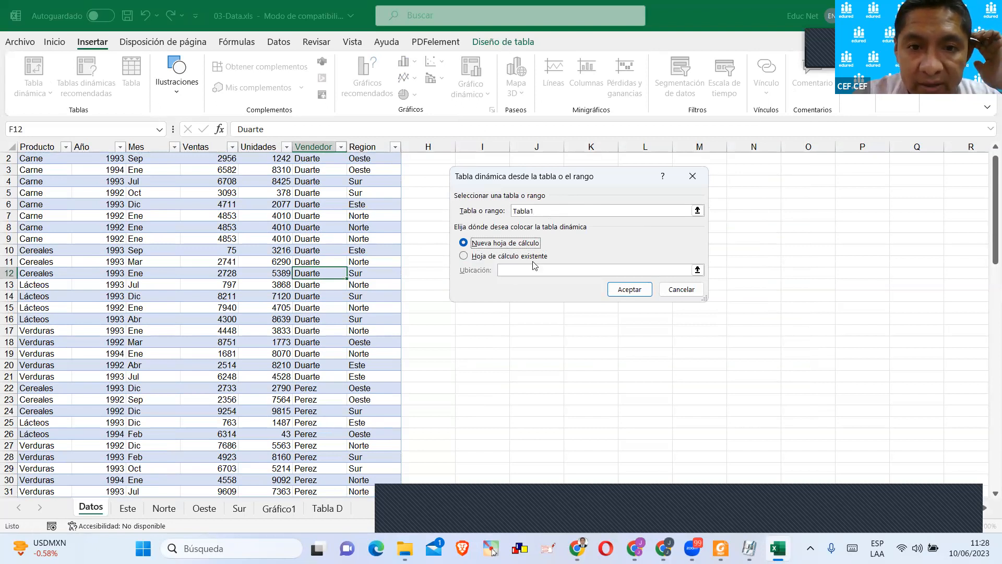
left_click(630, 290)
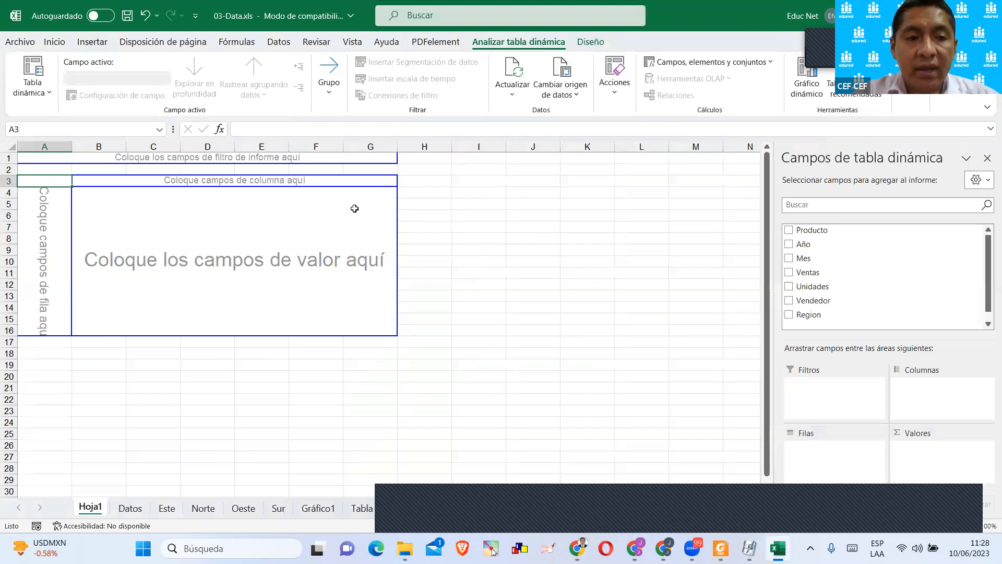
Widen the pivot table field pane and place Año in the report filter area.
scroll(354, 209, "up", 3)
left_click(286, 232)
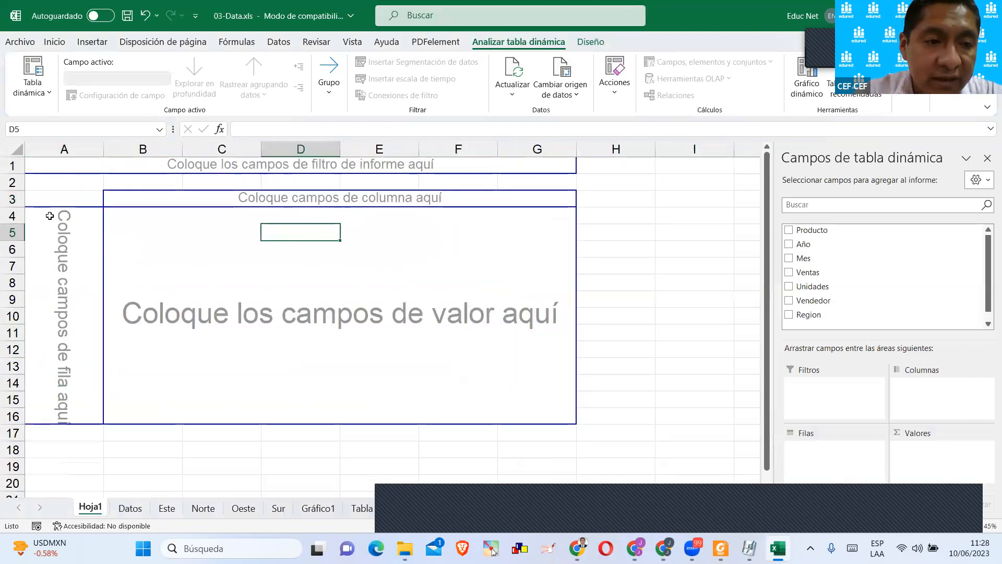
left_click(92, 245)
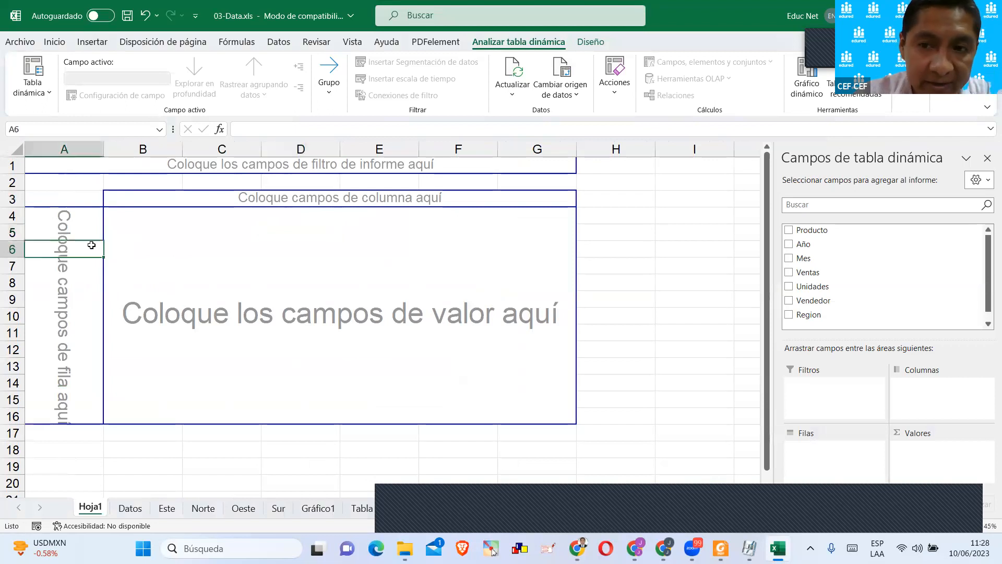
left_click(142, 234)
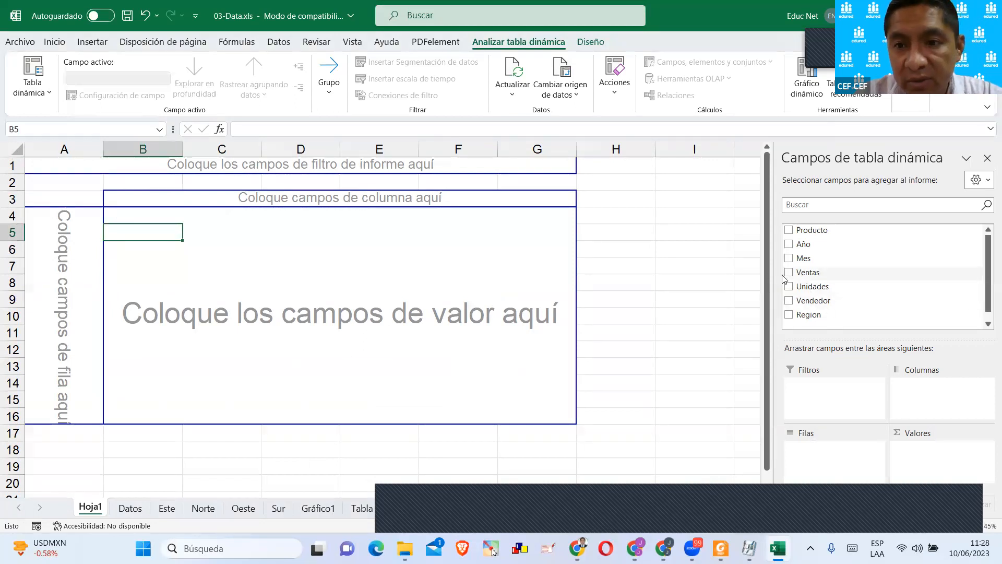
left_click_drag(776, 269, 631, 266)
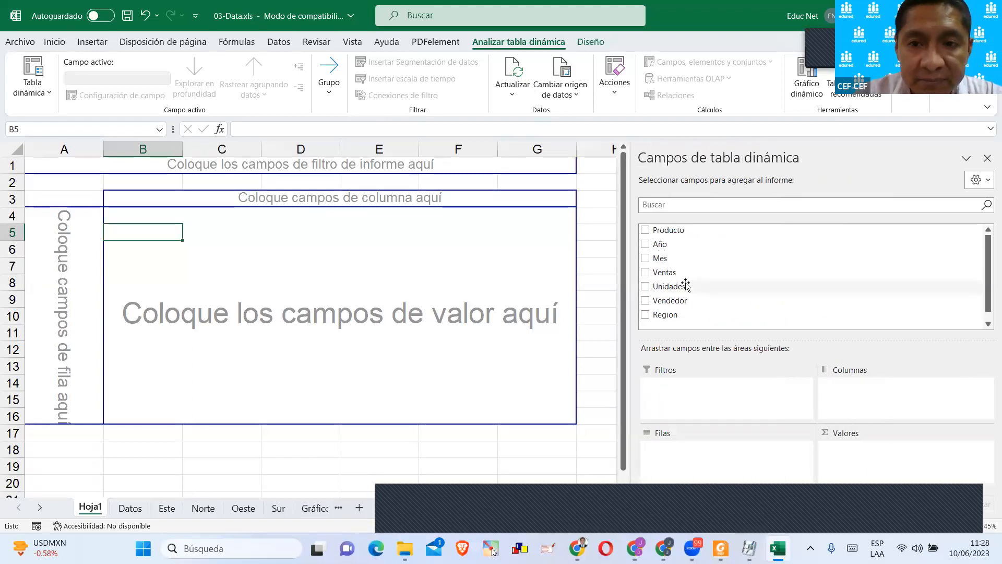
left_click_drag(658, 244, 207, 174)
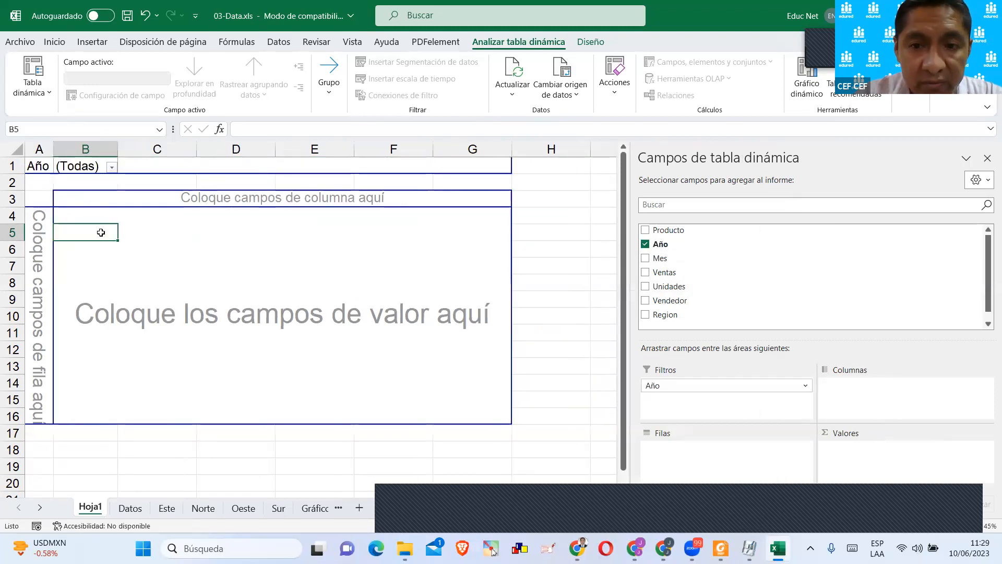
Lay out the pivot table with Region in rows, Unidades in values and Vendedor in columns.
scroll(664, 303, "down", 1)
left_click_drag(663, 304, 36, 265)
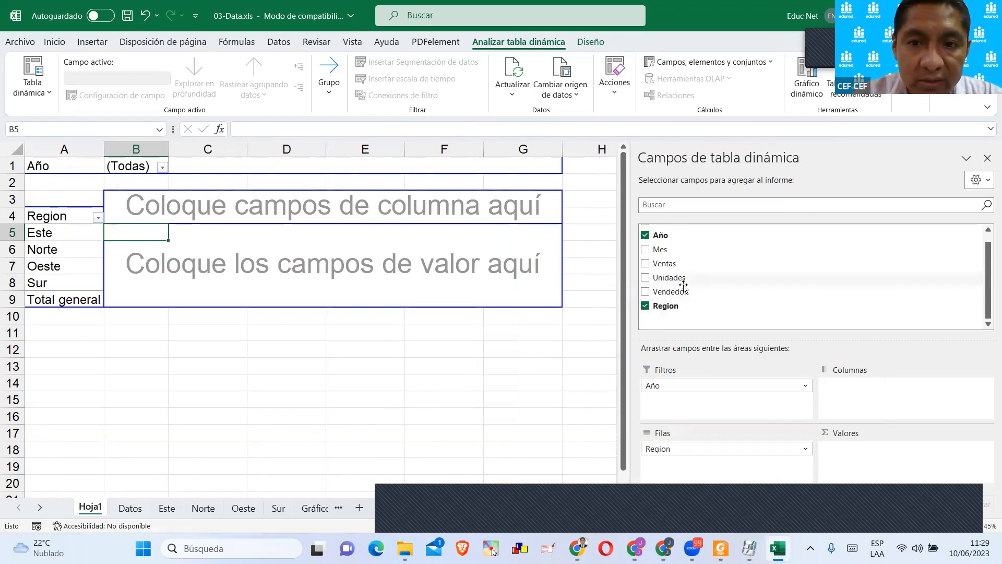
left_click_drag(676, 282, 503, 270)
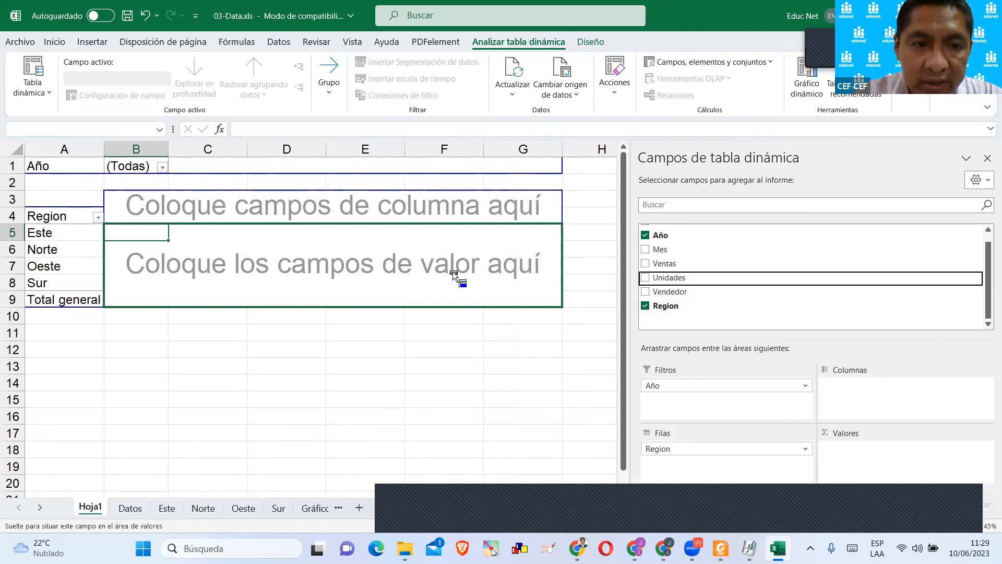
left_click_drag(346, 263, 337, 263)
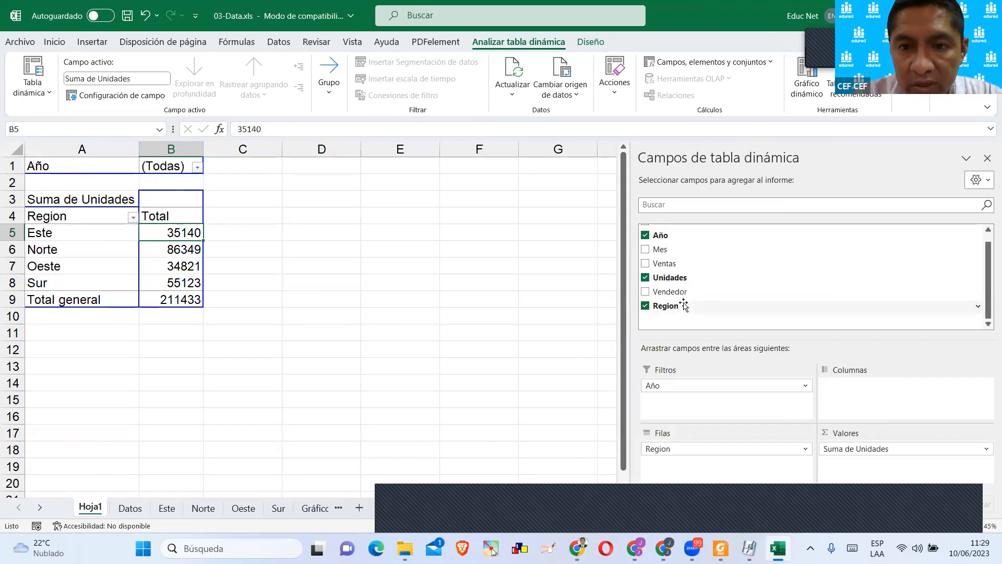
left_click_drag(681, 294, 882, 400)
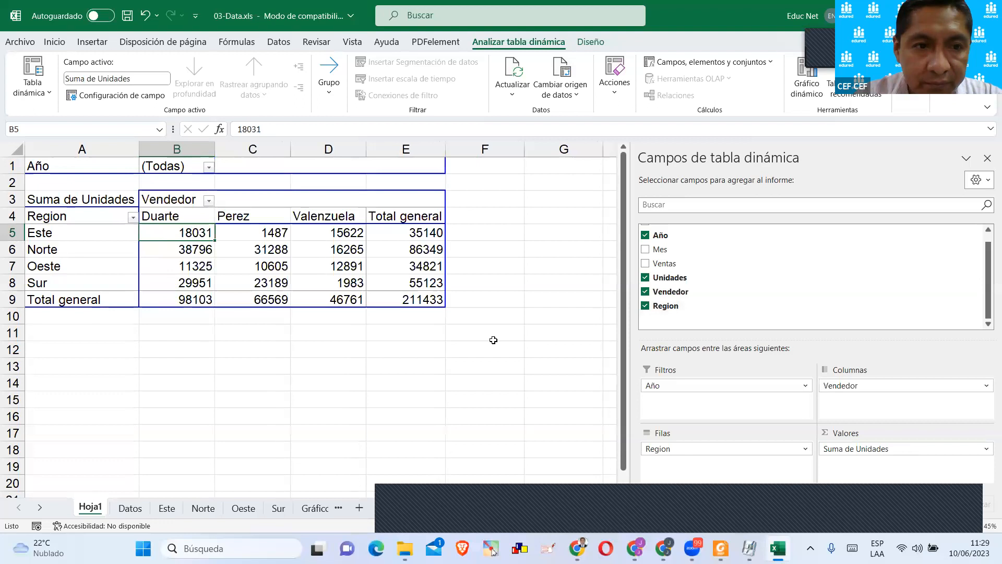
left_click(381, 365)
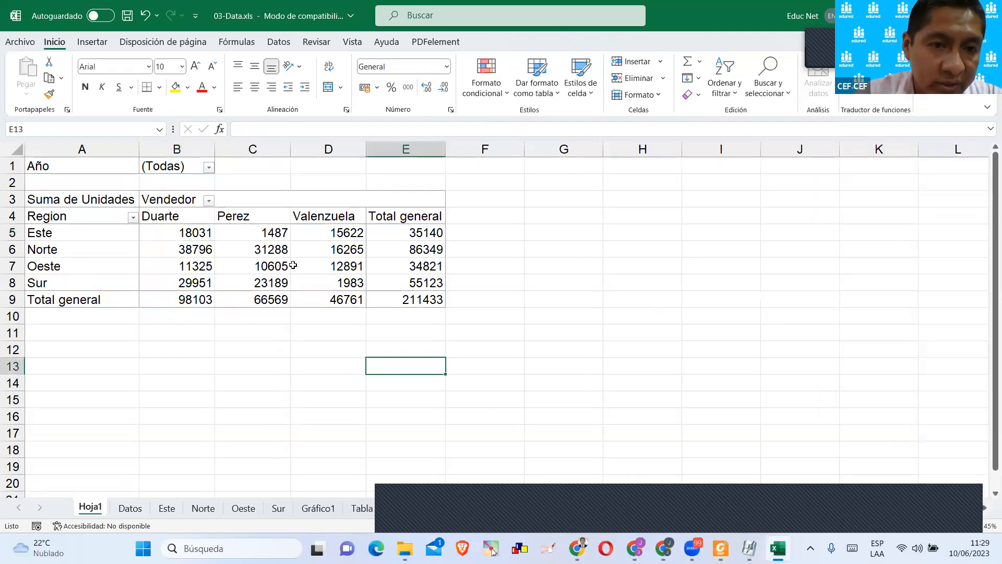
Copy the whole pivot table and paste the duplicate at cell A12 on Hoja1.
left_click(293, 265)
left_click_drag(431, 299, 66, 198)
key("ctrl+c")
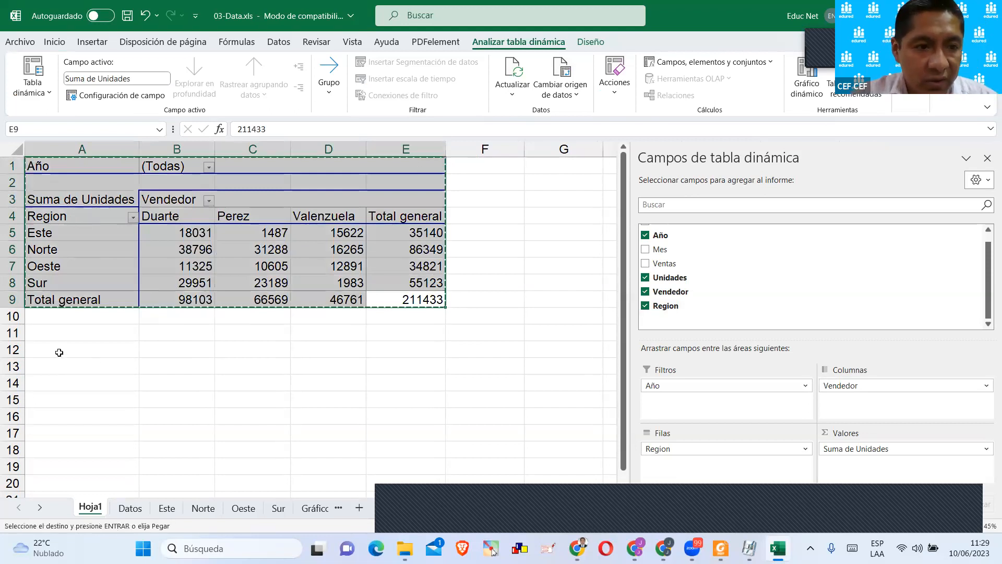
left_click(62, 350)
key("ctrl+v")
key("Escape")
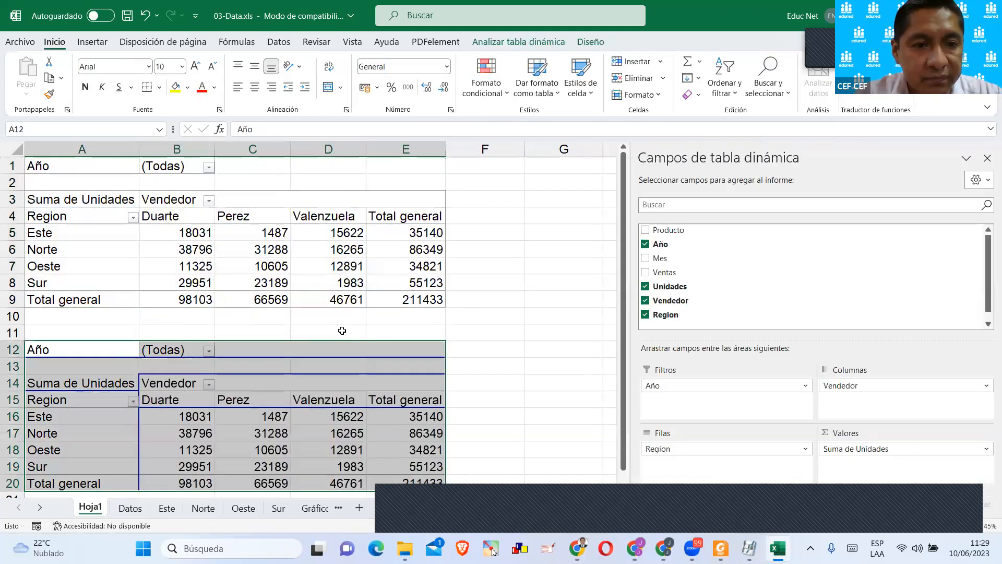
Turn off the classic pivot table layout that allows dragging fields in the grid for the lower pivot table.
left_click(335, 329)
left_click(303, 385)
scroll(376, 376, "down", 2)
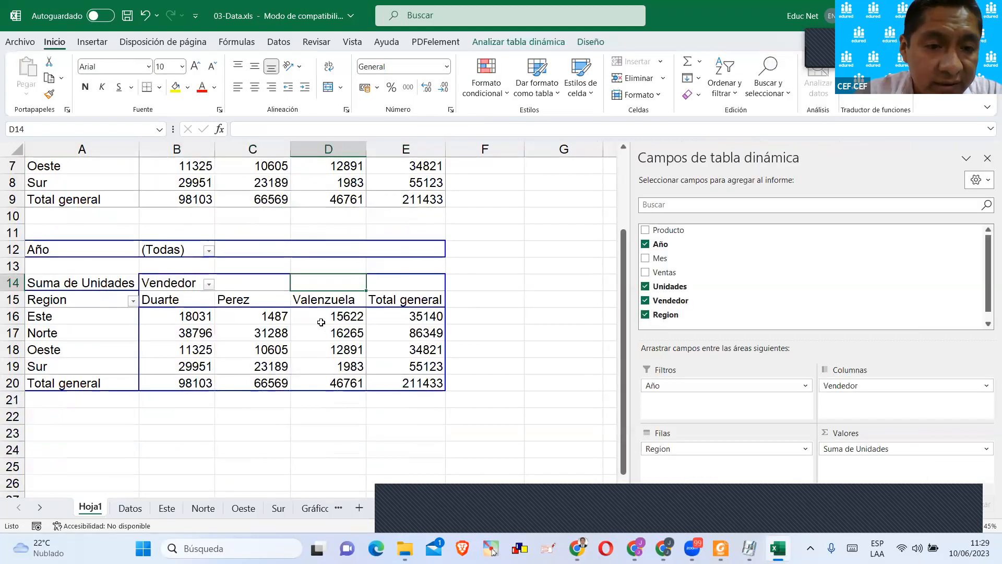
left_click(253, 320)
right_click(253, 324)
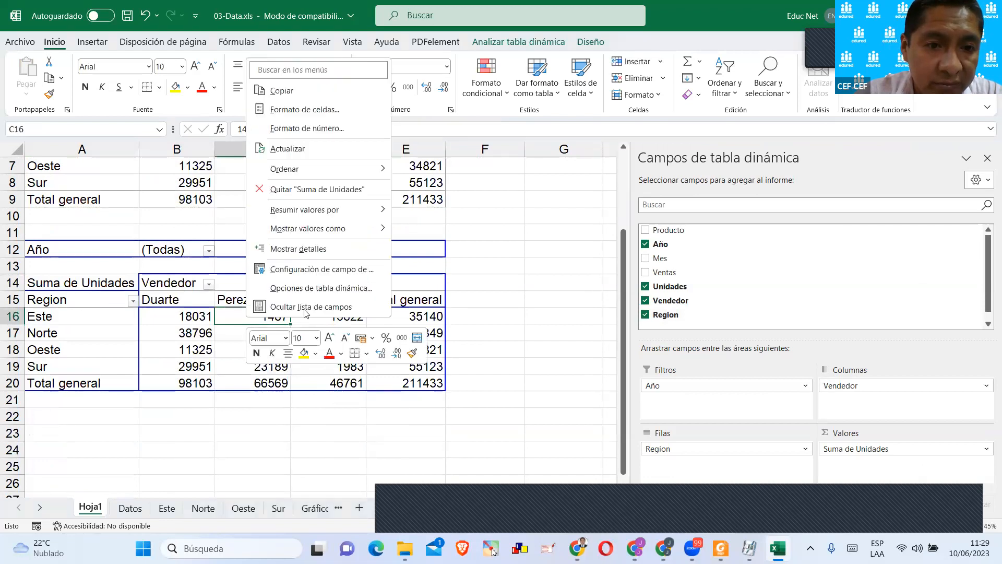
left_click(314, 288)
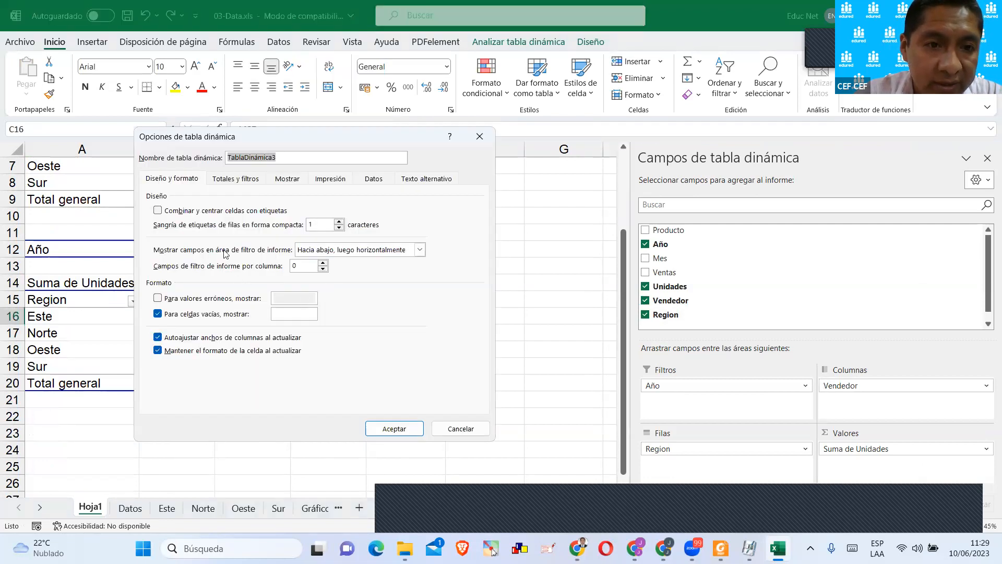
left_click(292, 181)
left_click(157, 282)
left_click(168, 282)
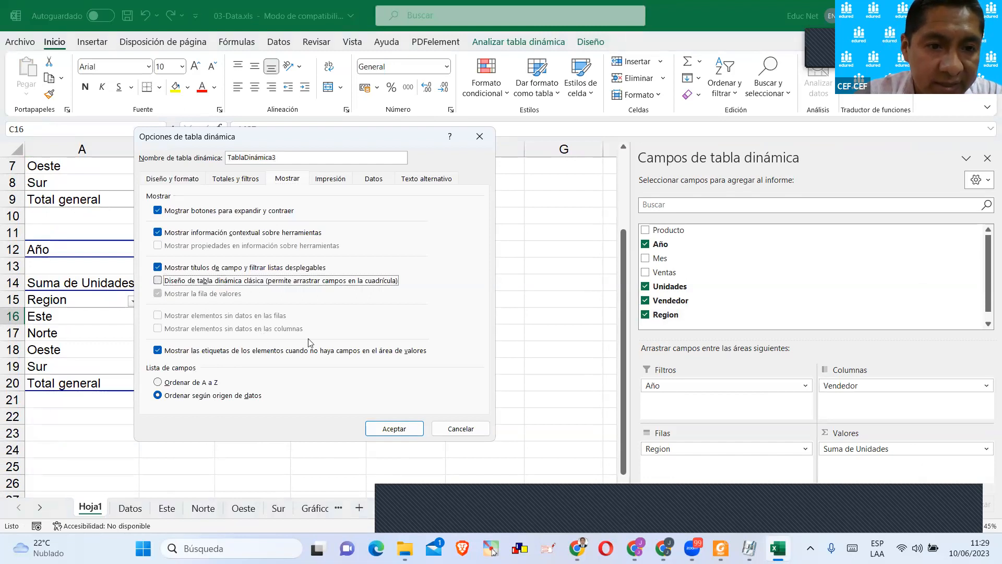
left_click(392, 426)
left_click(305, 349)
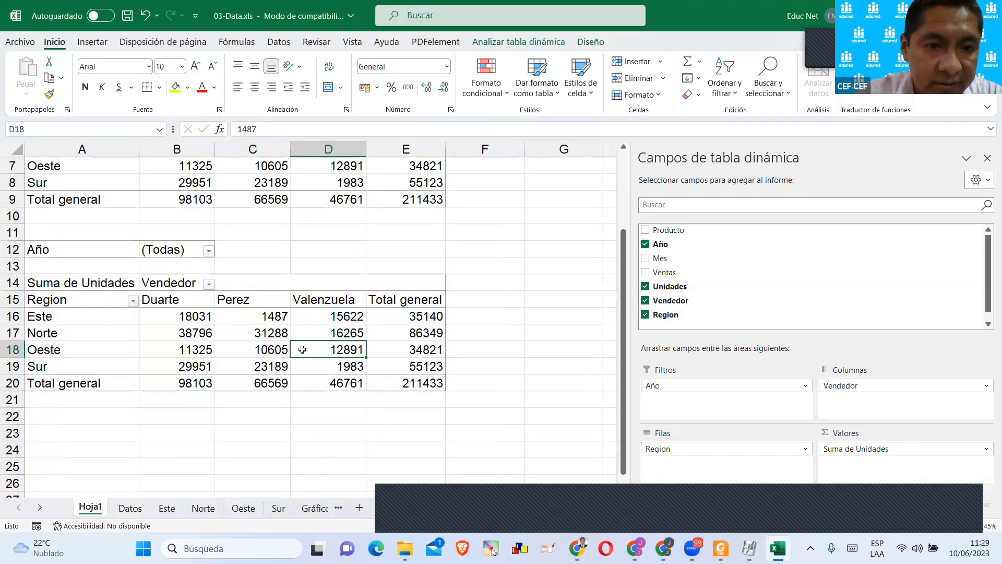
Move Vendedor from the columns to the rows beneath Region in the lower pivot table.
left_click(213, 330)
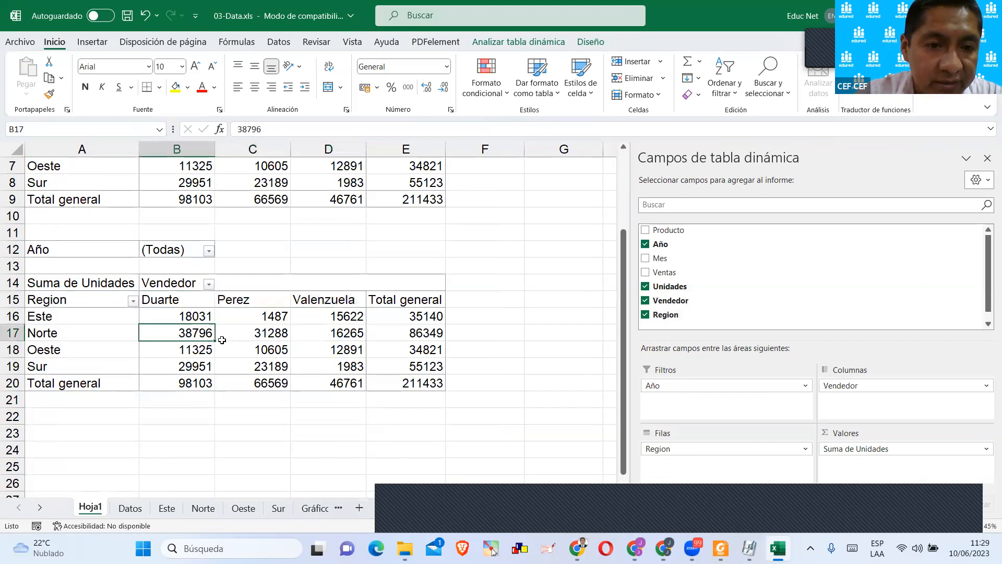
left_click(308, 328)
scroll(308, 327, "up", 2)
left_click(298, 284)
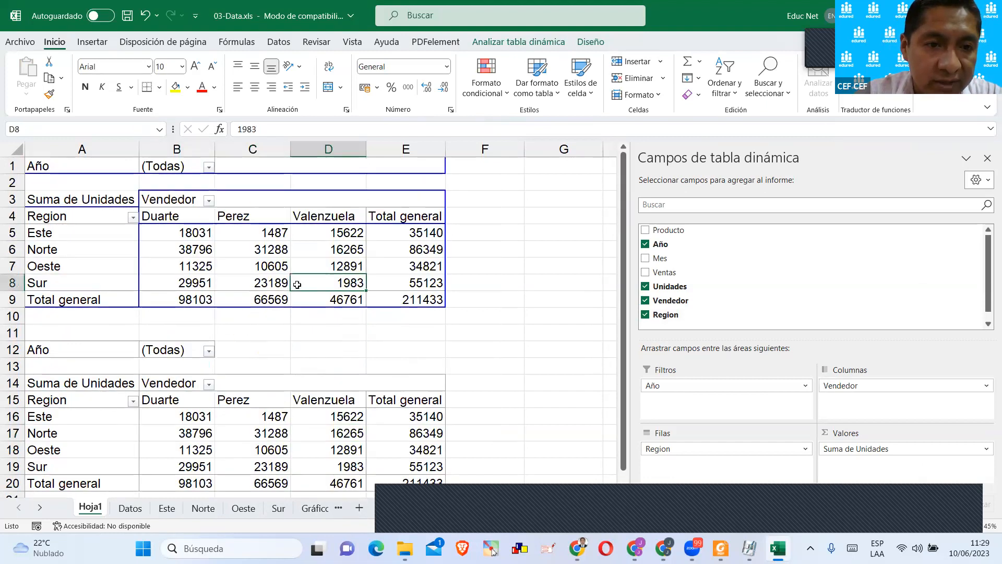
left_click(269, 427)
scroll(246, 354, "down", 3)
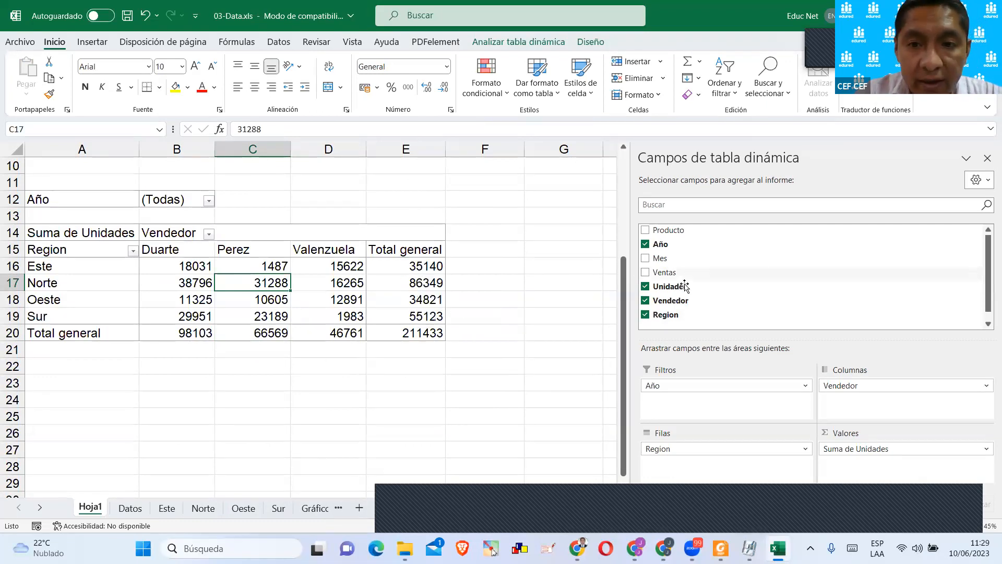
left_click_drag(847, 386, 673, 464)
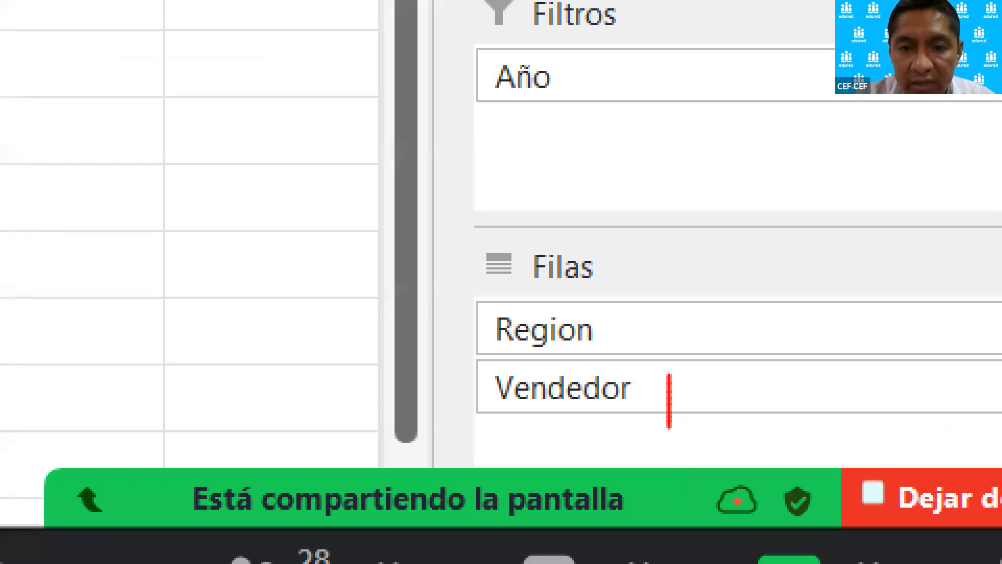
mouse_move(668, 374)
left_mouse_down()
mouse_move(462, 315)
mouse_move(655, 428)
mouse_move(659, 414)
left_mouse_up()
mouse_move(720, 322)
left_mouse_down()
mouse_move(725, 397)
mouse_move(713, 390)
mouse_move(733, 398)
left_mouse_up()
mouse_move(673, 418)
left_mouse_down()
mouse_move(681, 321)
mouse_move(693, 333)
left_mouse_up()
key("Escape")
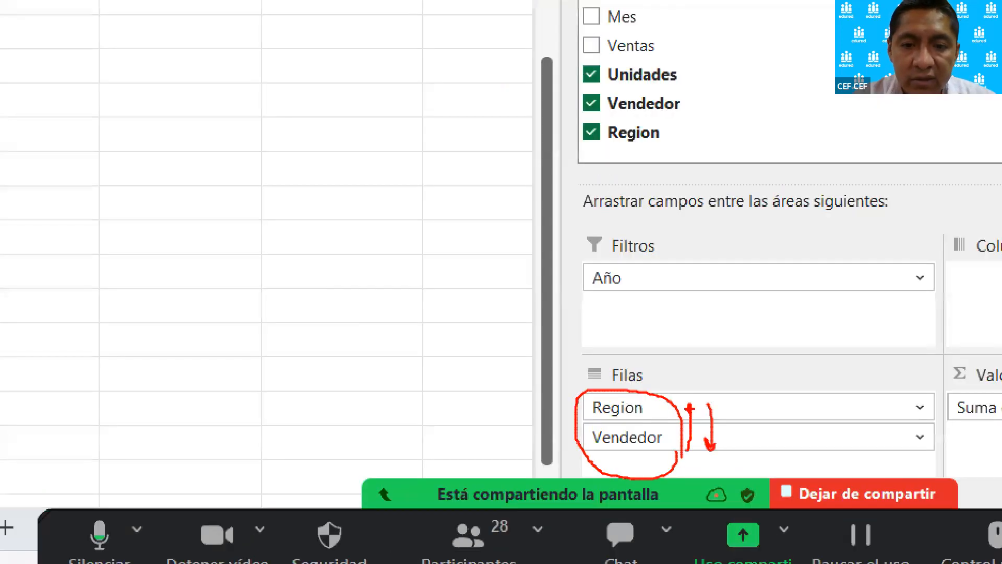
Place Vendedor above Region in the lower pivot table's rows and inspect the regions and units grouped under each seller.
left_click_drag(680, 463, 682, 447)
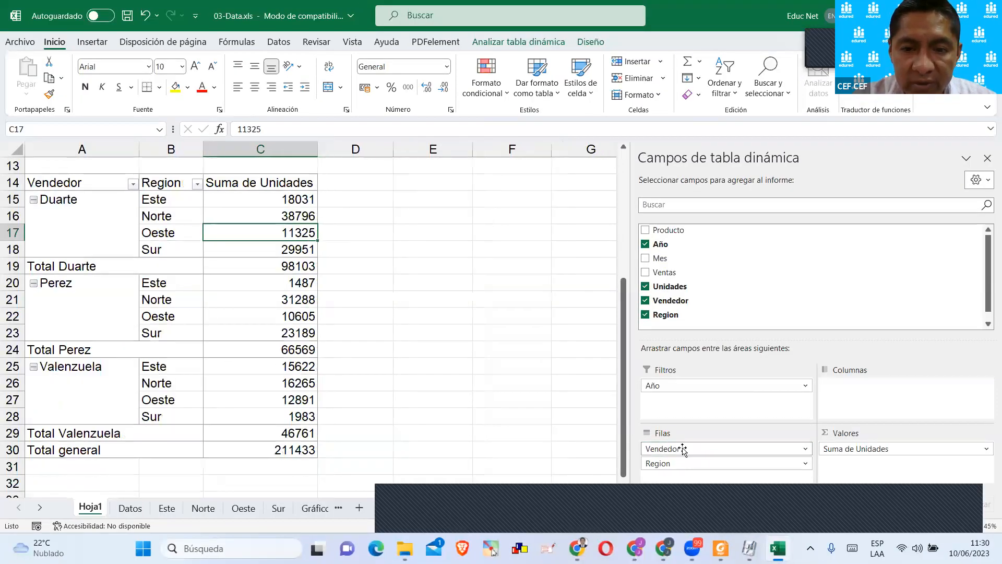
left_click(82, 214)
left_click(78, 286)
left_click(66, 378)
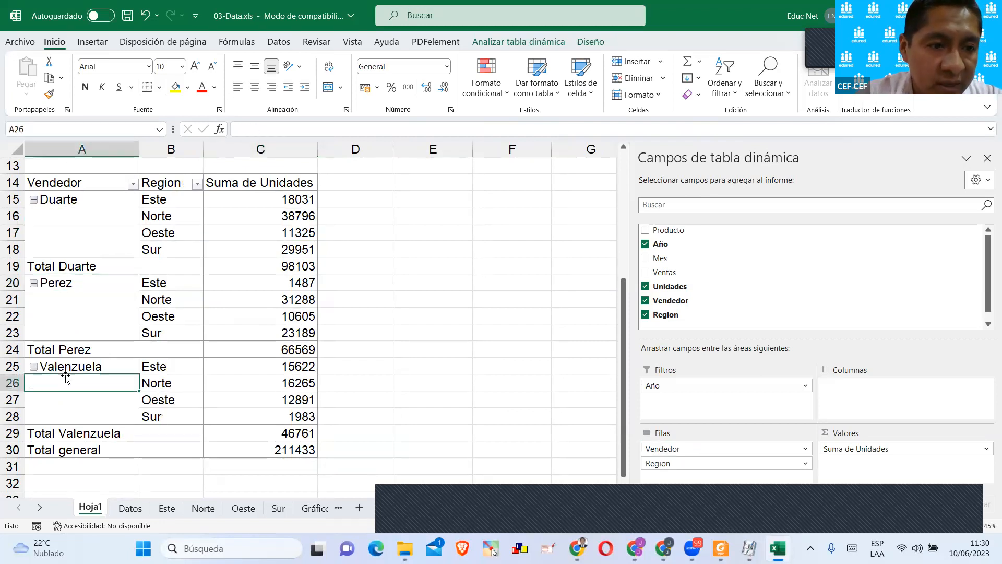
left_click_drag(169, 215, 170, 244)
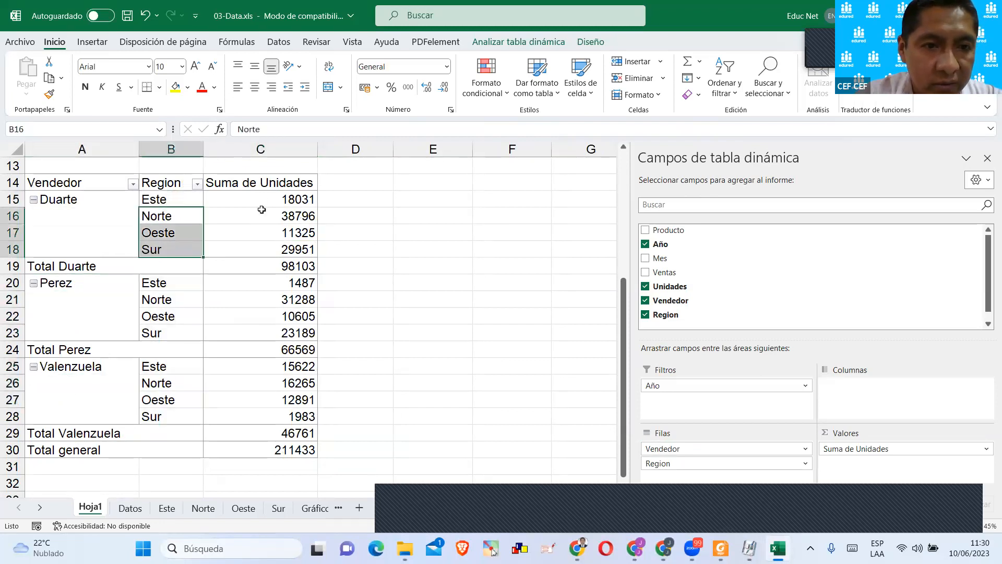
left_click(297, 199)
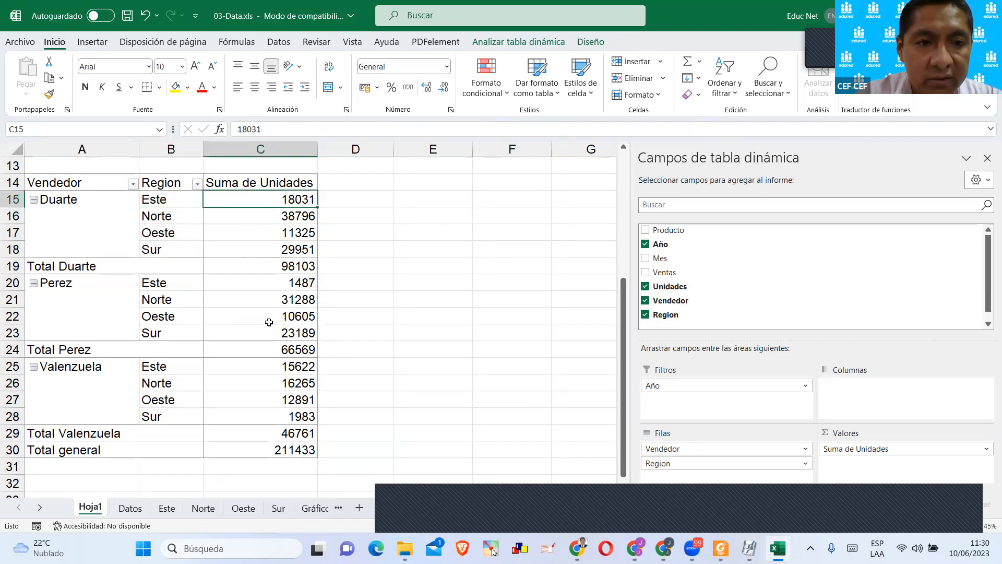
Put Region back above Vendedor in the row fields of the lower pivot table.
left_click_drag(663, 466, 675, 448)
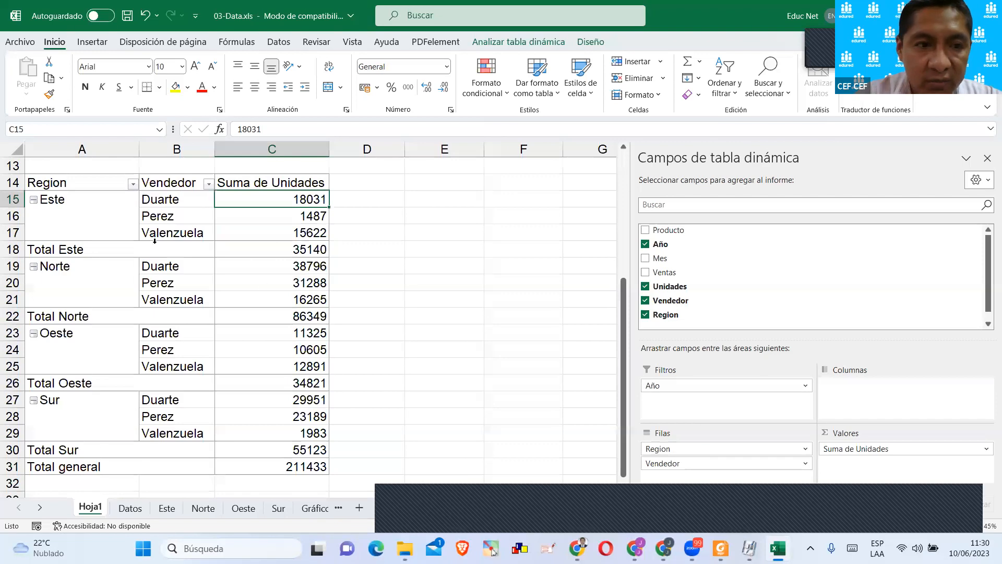
left_click(381, 231)
scroll(340, 268, "up", 4)
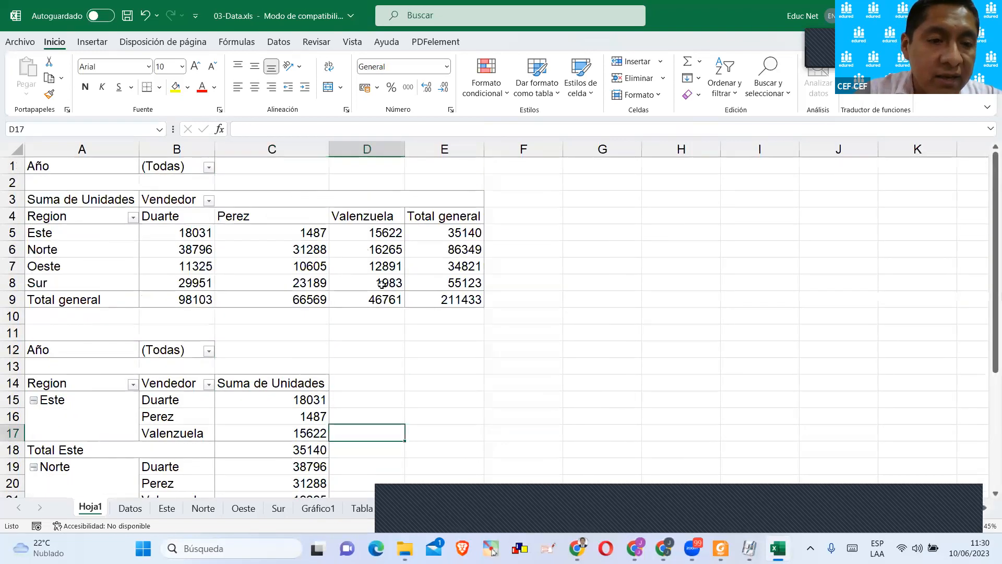
mouse_move(324, 297)
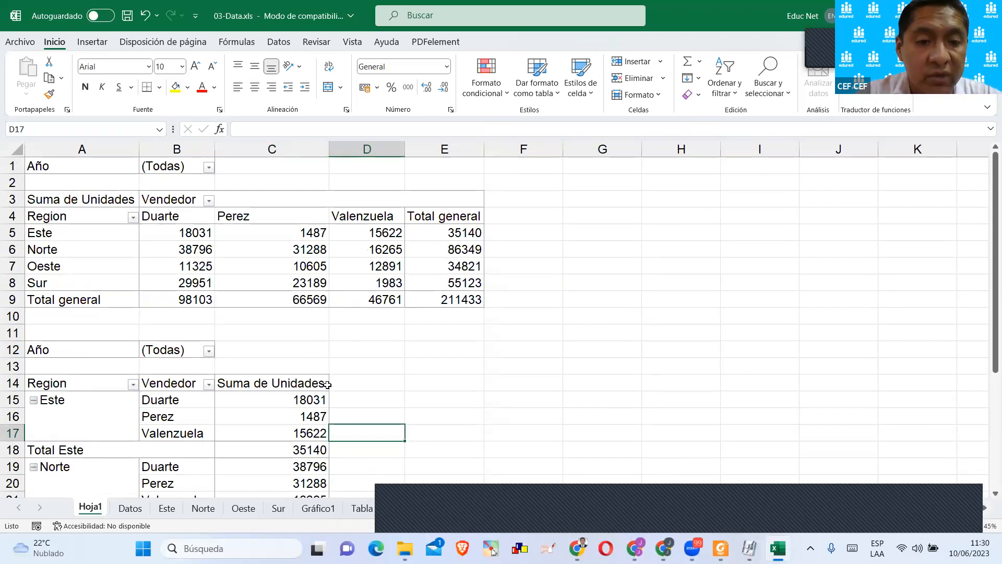
Compare the upper pivot table's crosstab layout with the lower one's nested Region and Vendedor rows.
left_click(430, 335)
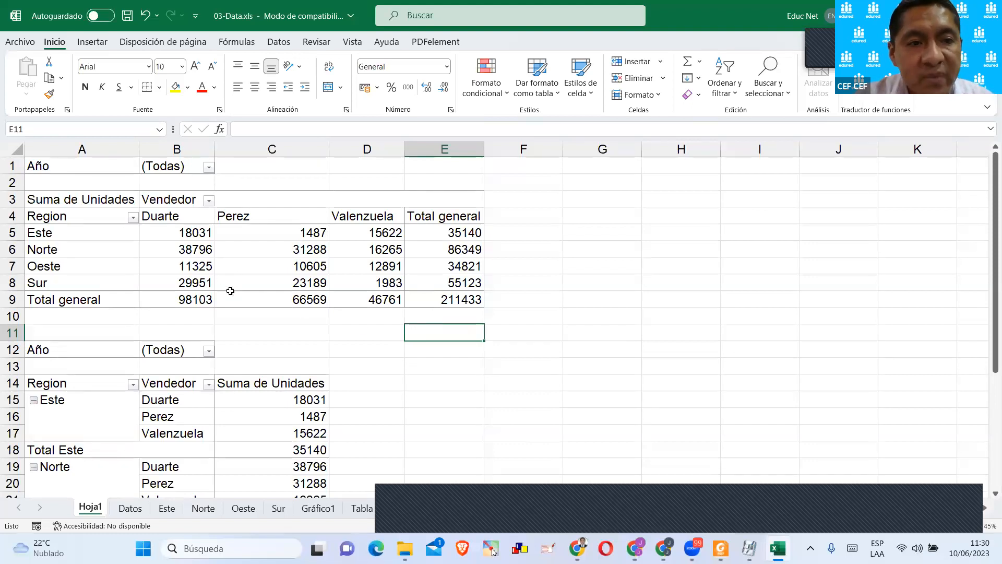
scroll(352, 300, "down", 1)
scroll(347, 299, "up", 1)
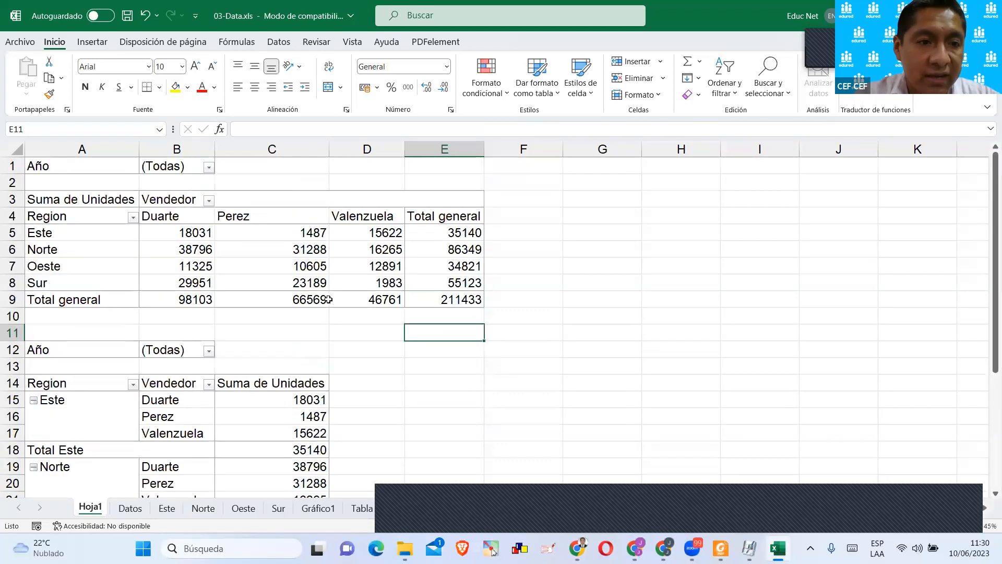
scroll(177, 261, "down", 3)
scroll(180, 257, "up", 3)
scroll(179, 256, "down", 3)
scroll(182, 257, "up", 1)
scroll(180, 264, "up", 2)
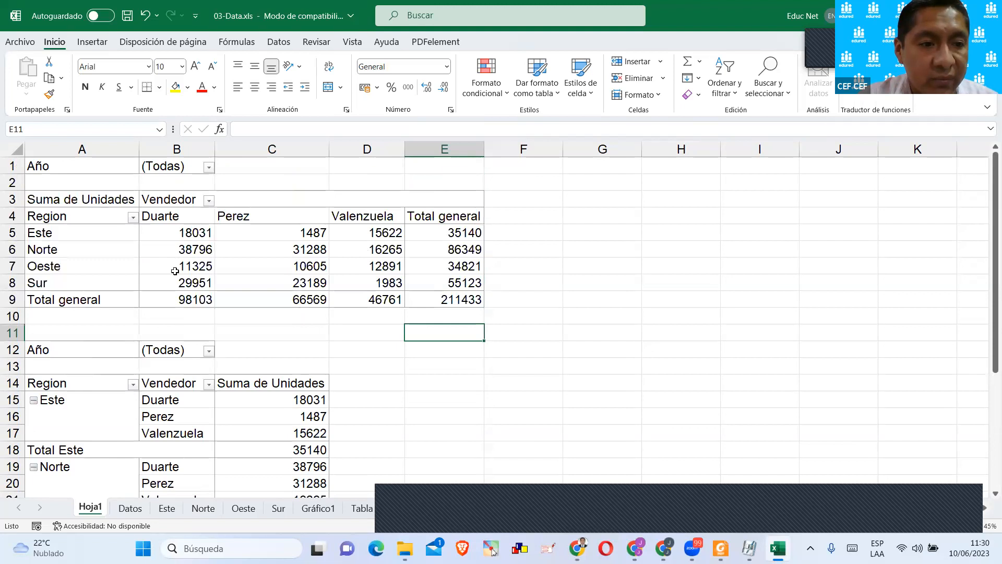
scroll(174, 270, "down", 3)
Move Vendedor from the rows back to the columns of the lower pivot table.
left_click(160, 265)
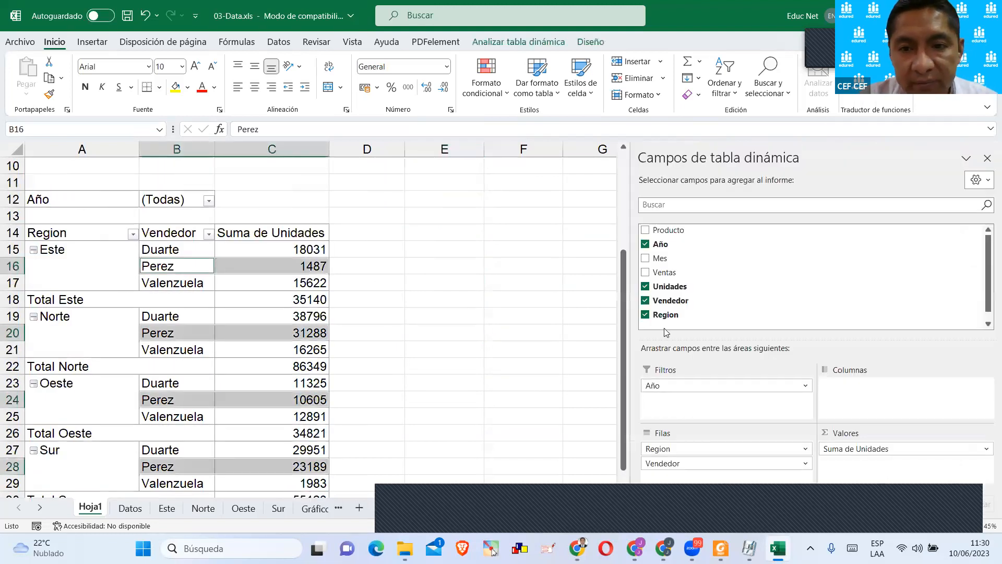
scroll(276, 303, "up", 2)
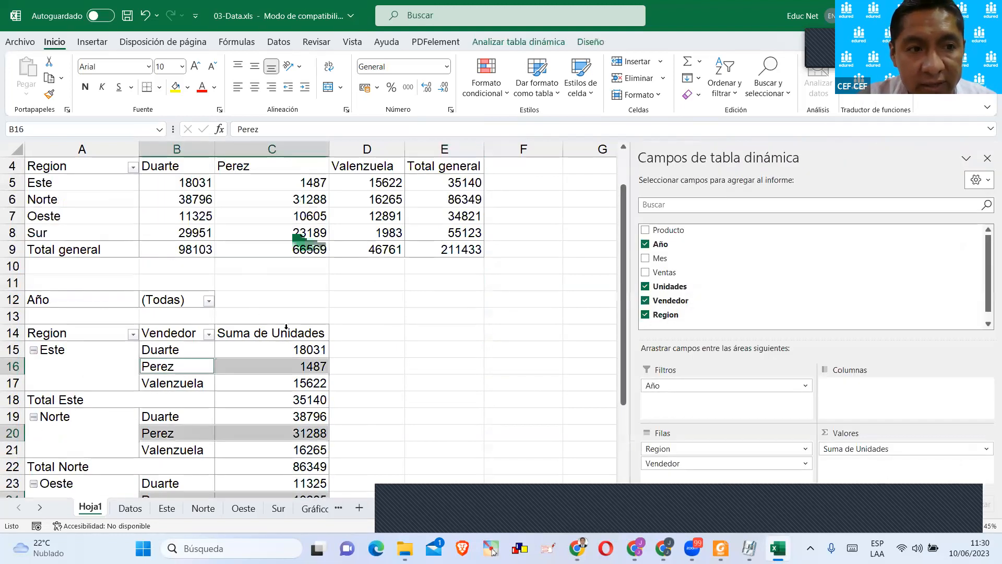
scroll(286, 326, "up", 1)
scroll(289, 325, "down", 2)
left_click_drag(694, 459, 851, 385)
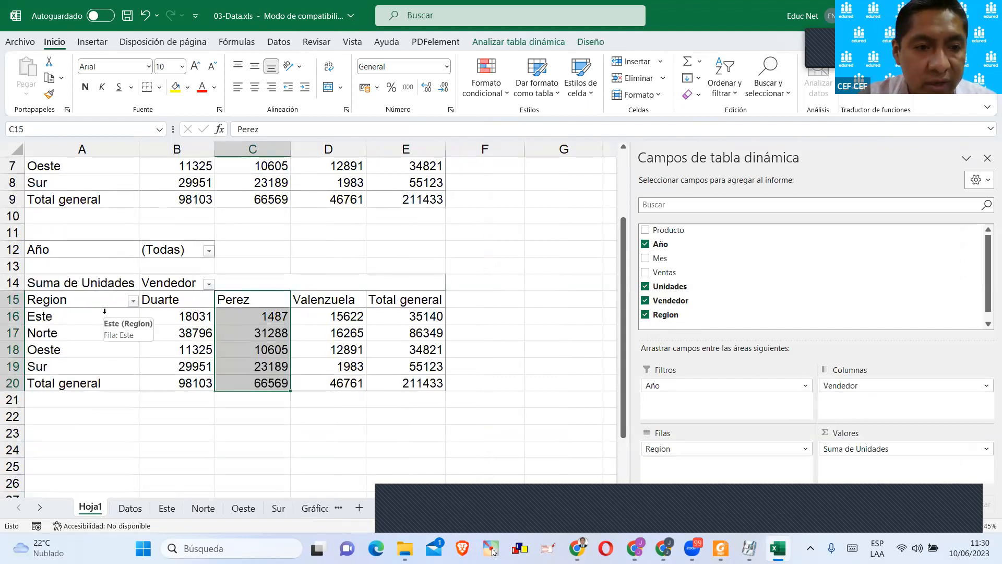
Examine the units sold per region and seller and the grand totals in the lower pivot table.
left_click(514, 333)
left_click(182, 323)
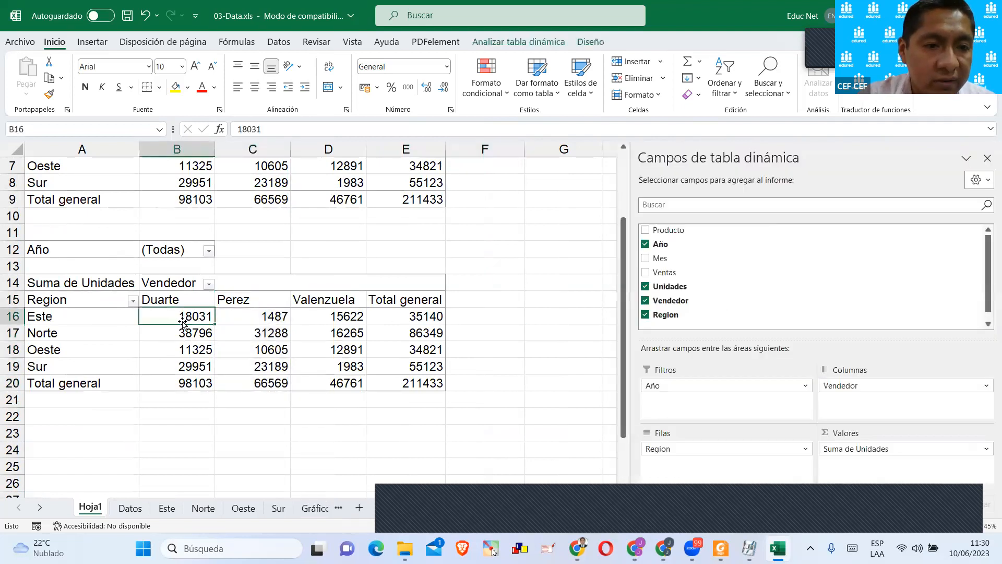
left_click(164, 334)
left_click(172, 349)
left_click(174, 363)
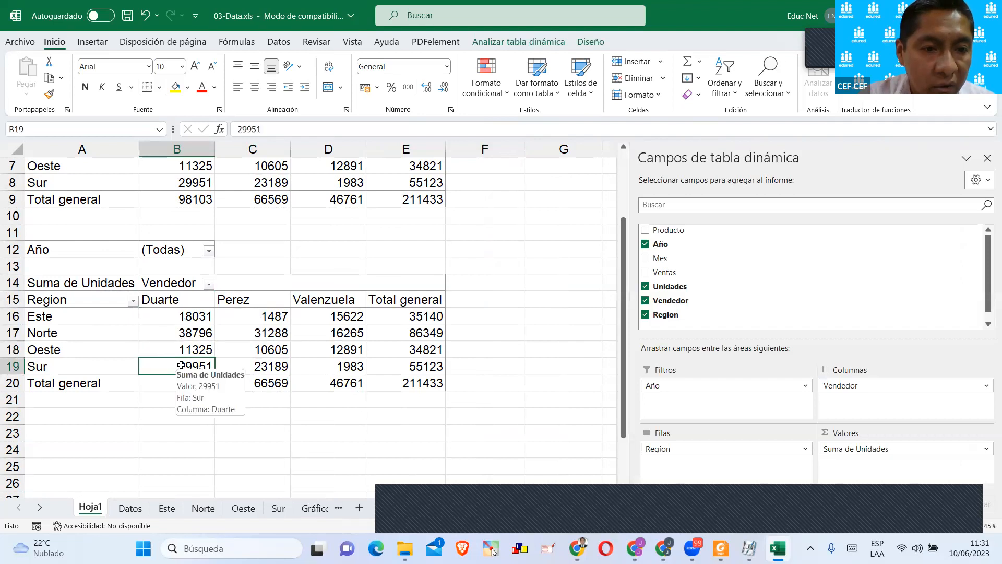
scroll(258, 353, "down", 2)
left_click(419, 218)
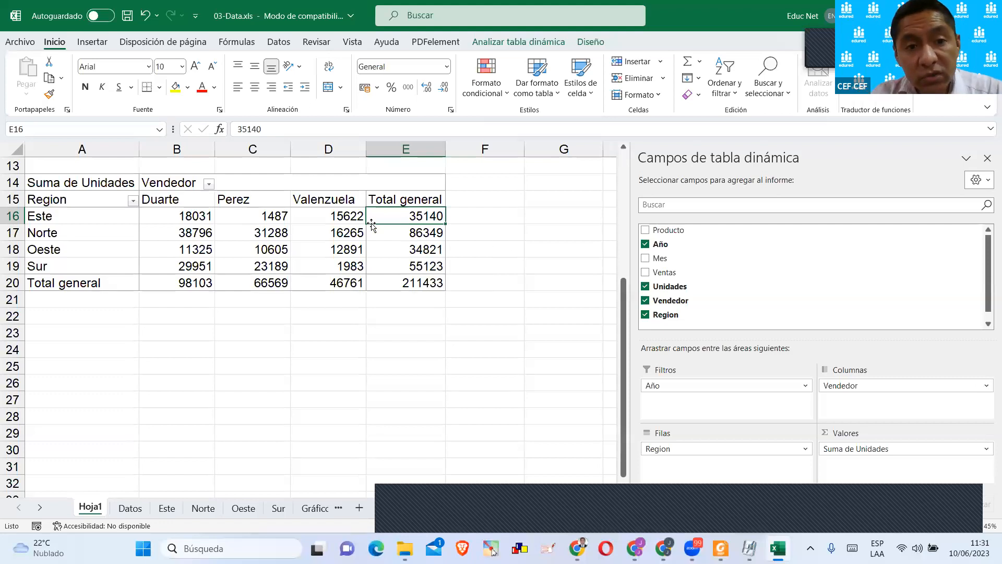
left_click(341, 235)
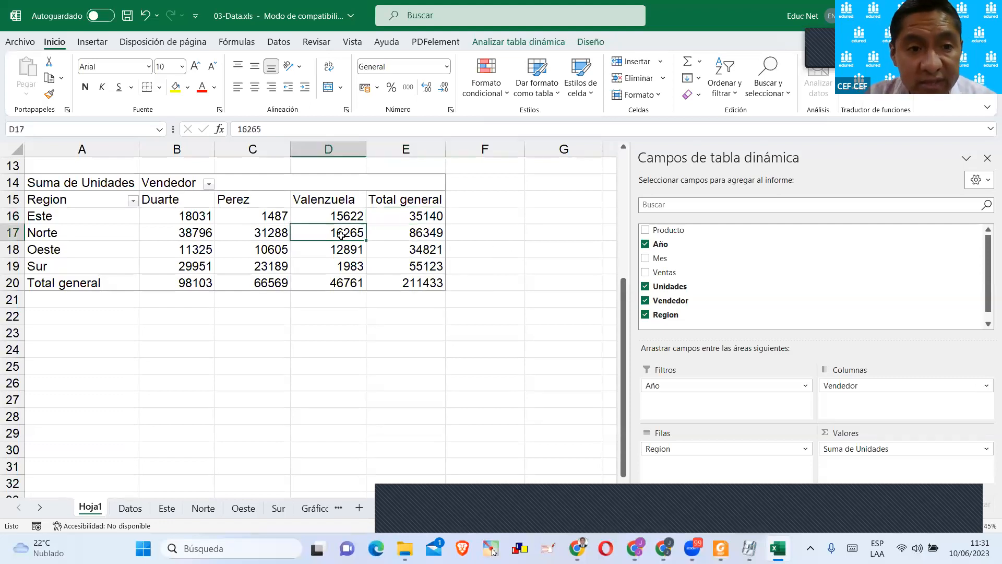
Filter the Vendedor columns of the lower pivot table to the first two sellers only.
left_click(208, 184)
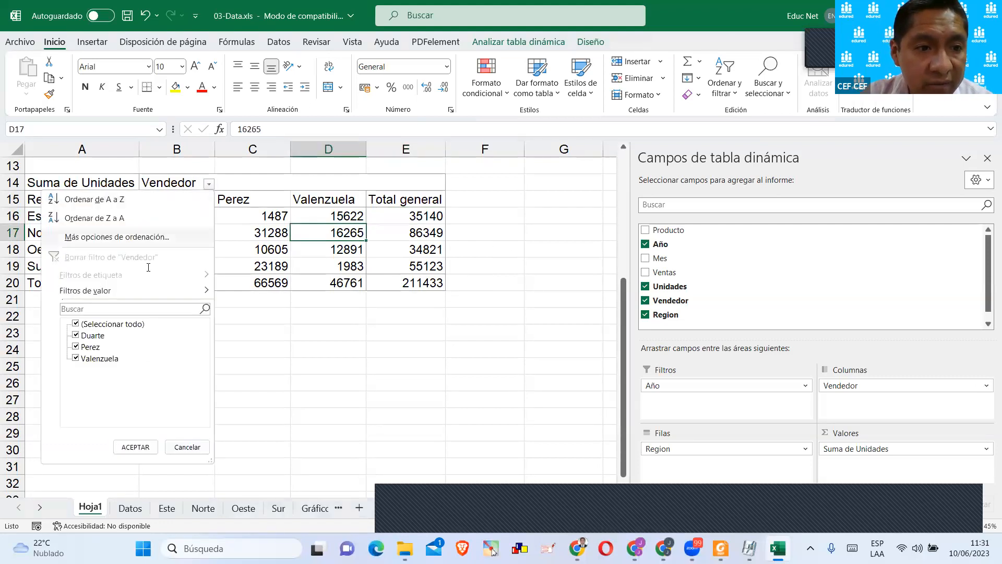
left_click(76, 324)
left_click(76, 336)
left_click(86, 347)
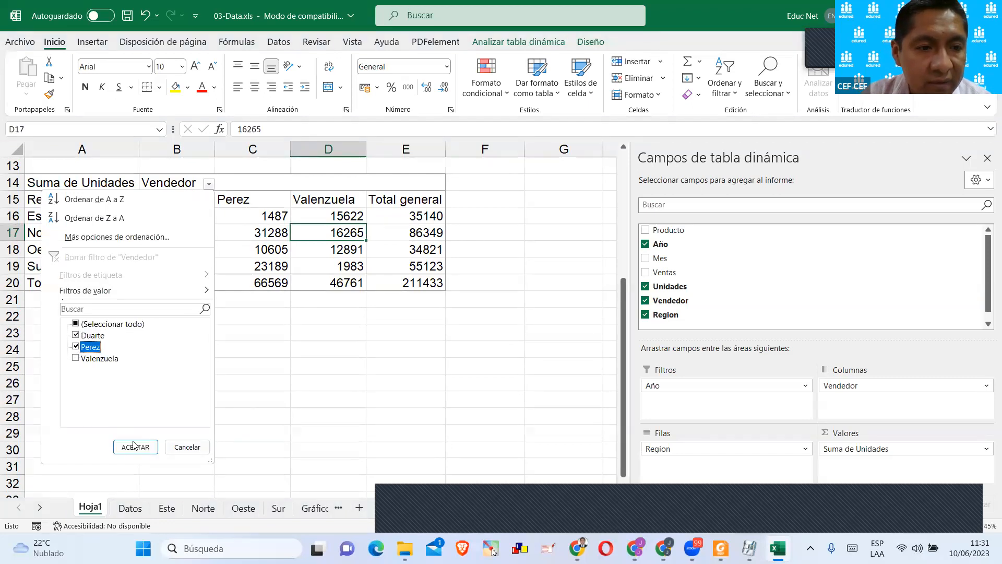
left_click(135, 447)
left_click(336, 323)
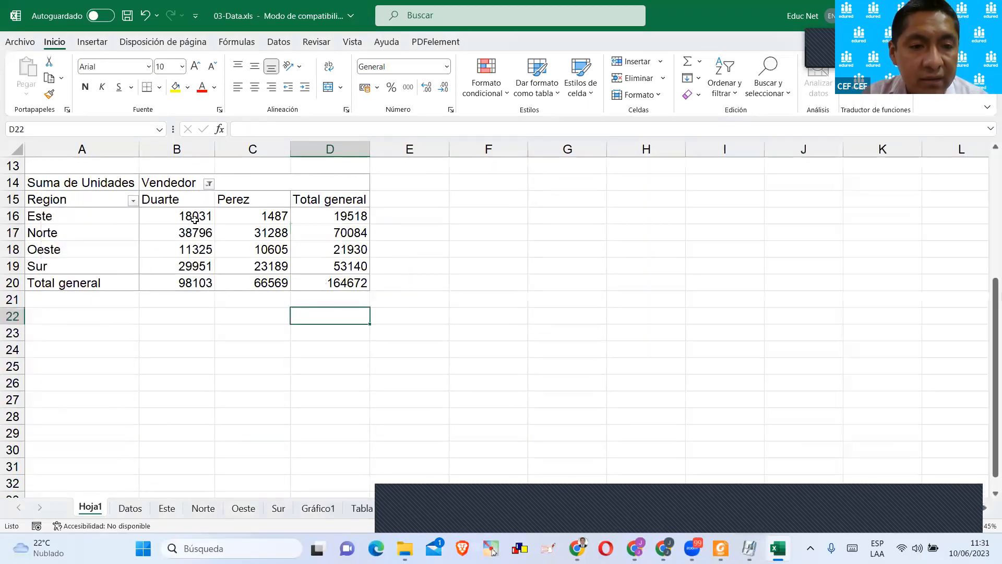
left_click(221, 235)
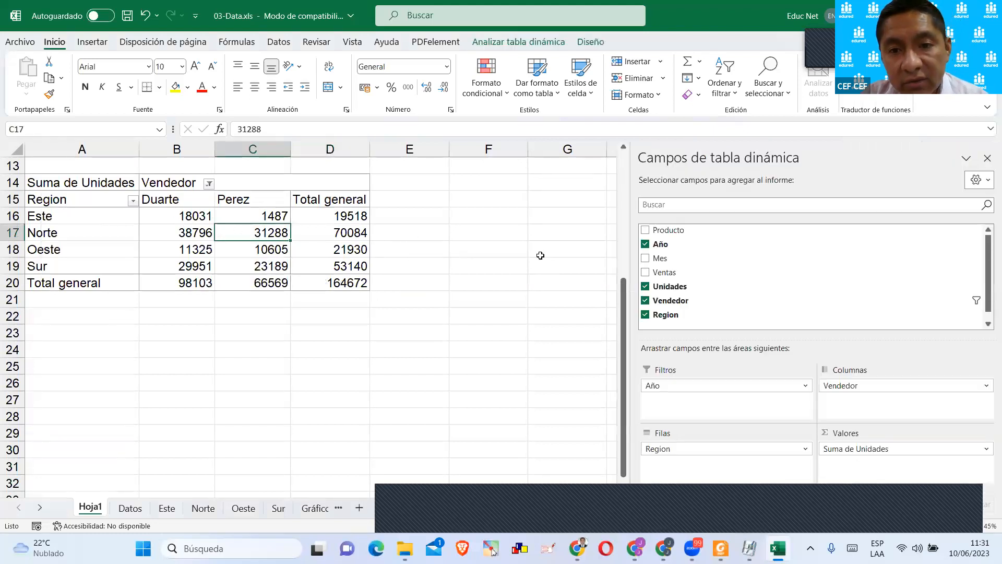
left_click(414, 217)
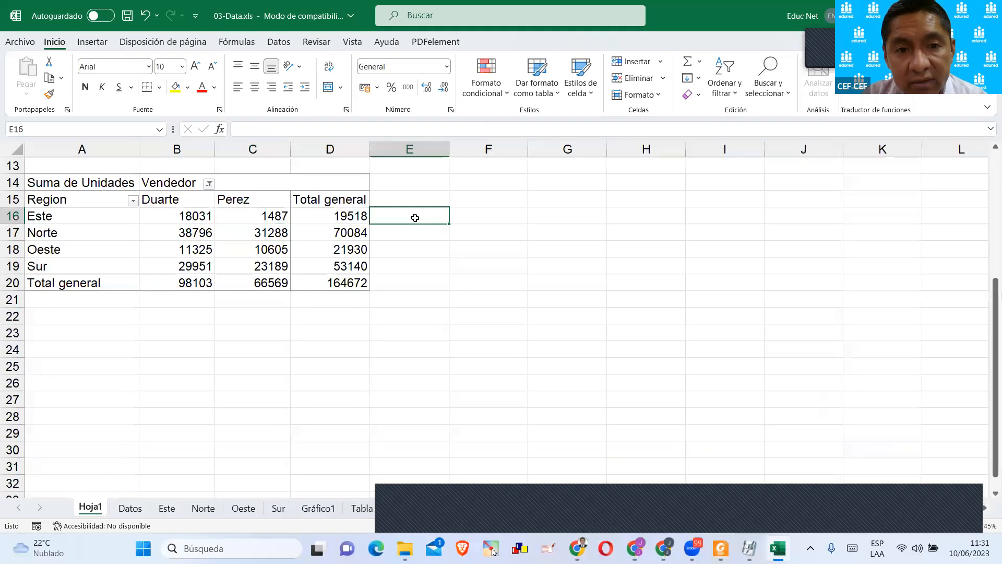
Show the Suma de Unidades values of the lower pivot table as % del total de columnas.
left_click(287, 235)
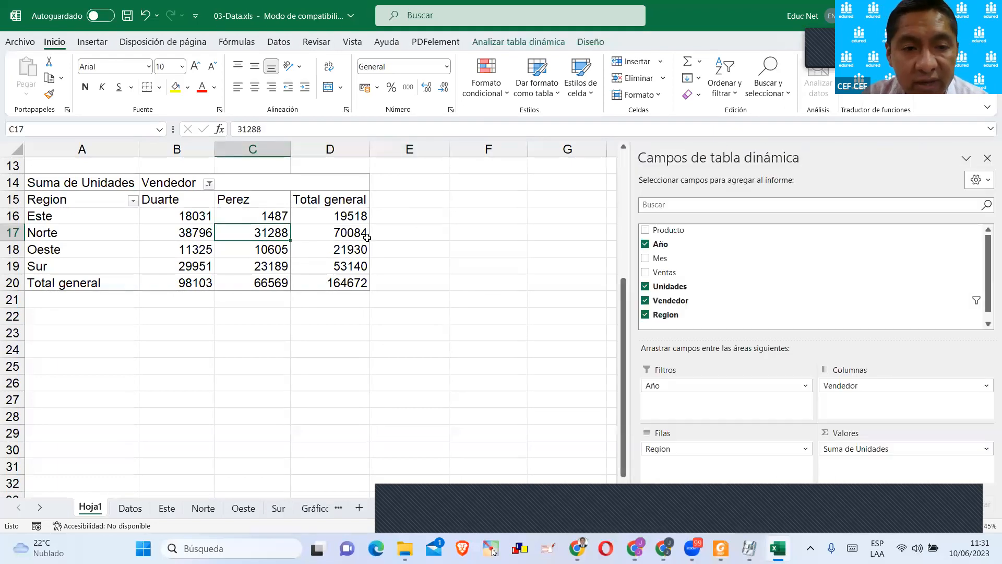
left_click(910, 449)
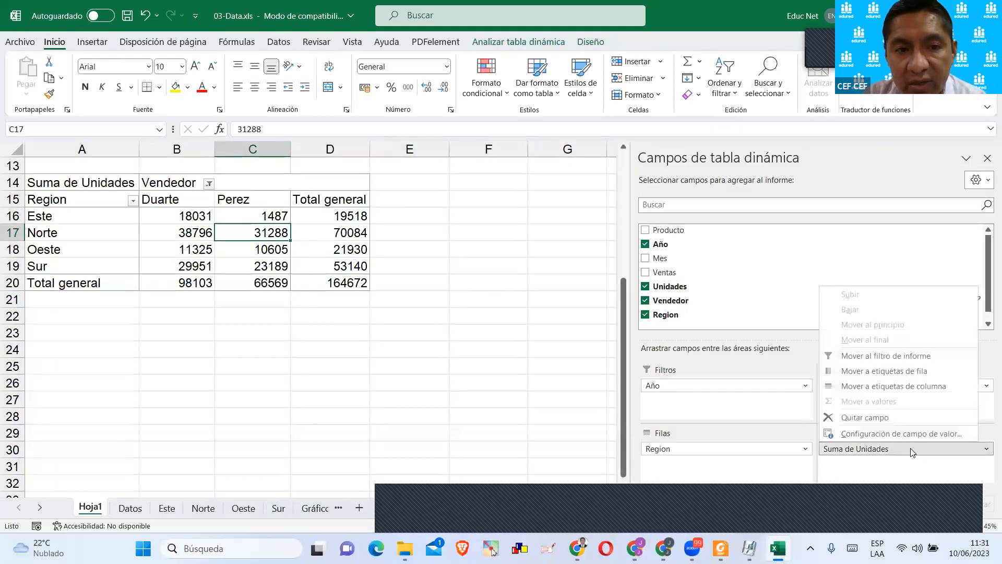
left_click(891, 434)
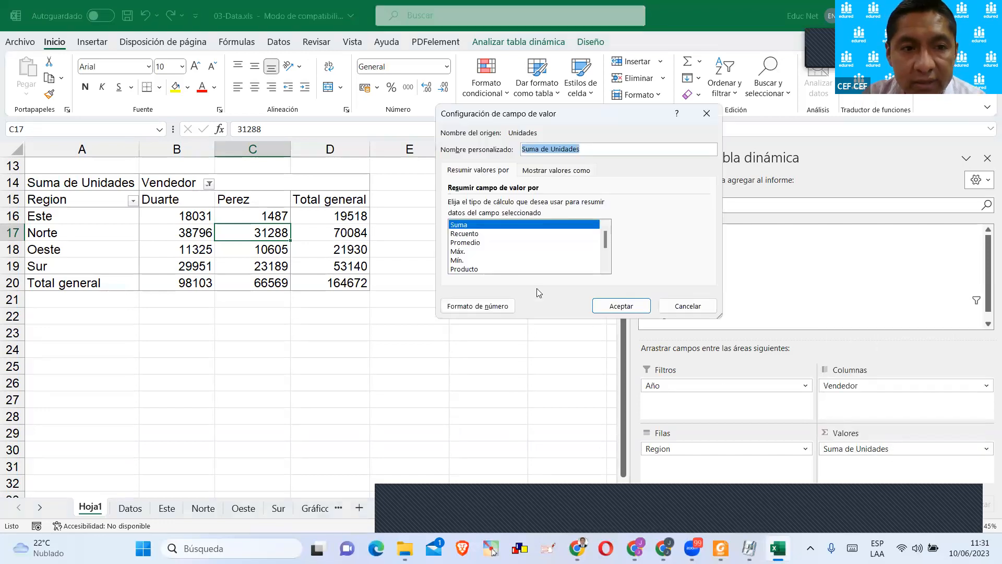
left_click(553, 172)
left_click(483, 205)
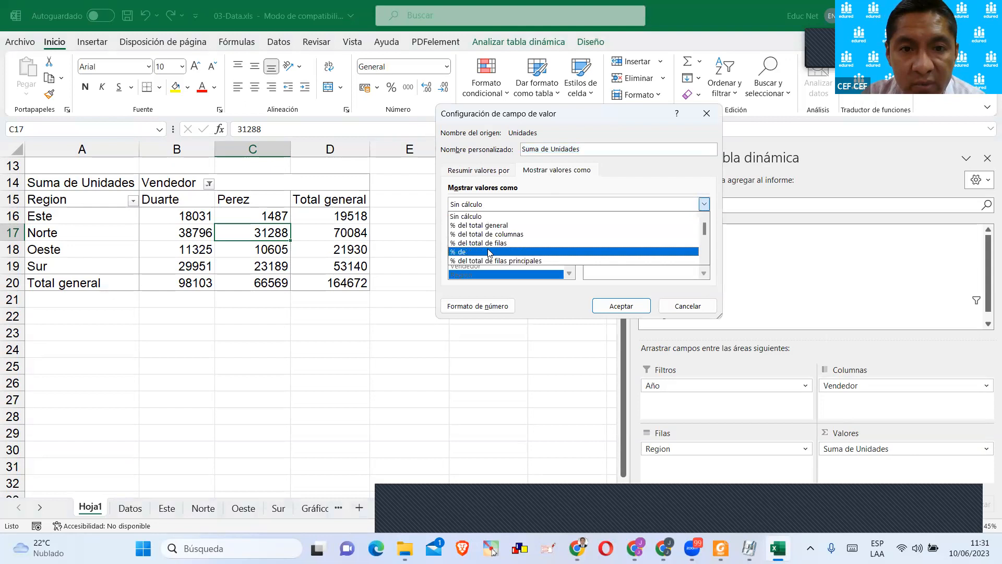
left_click(490, 231)
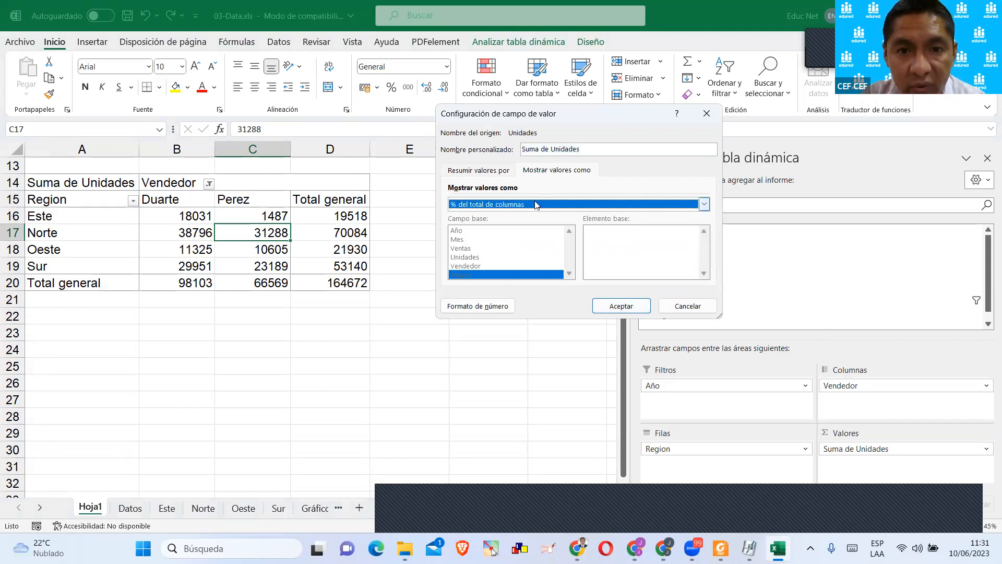
left_click(616, 307)
left_click(438, 343)
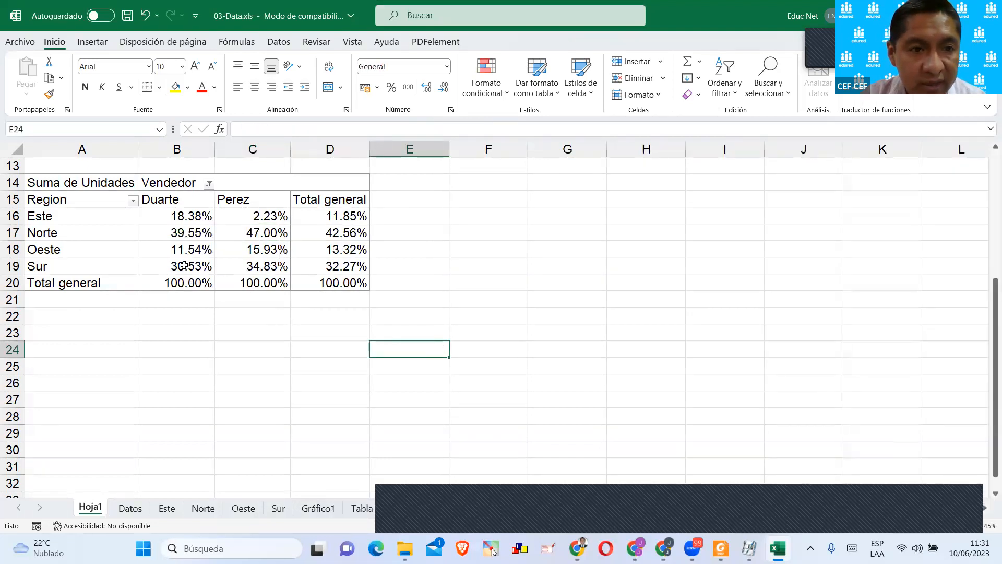
Sum the first seller's four regional percentages in cell B23 with =SUMA(B16:B19).
left_click_drag(185, 216, 183, 267)
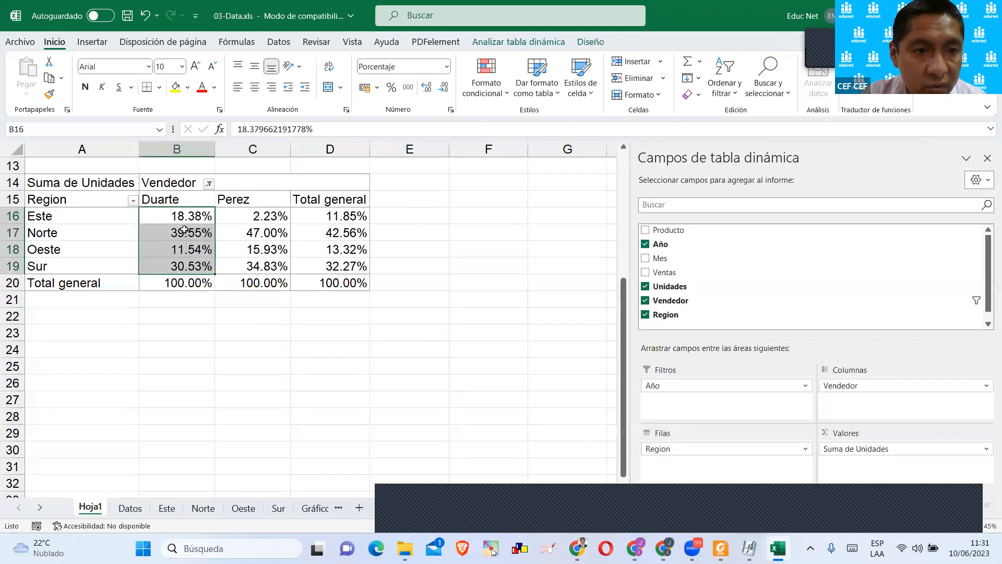
left_click(183, 334)
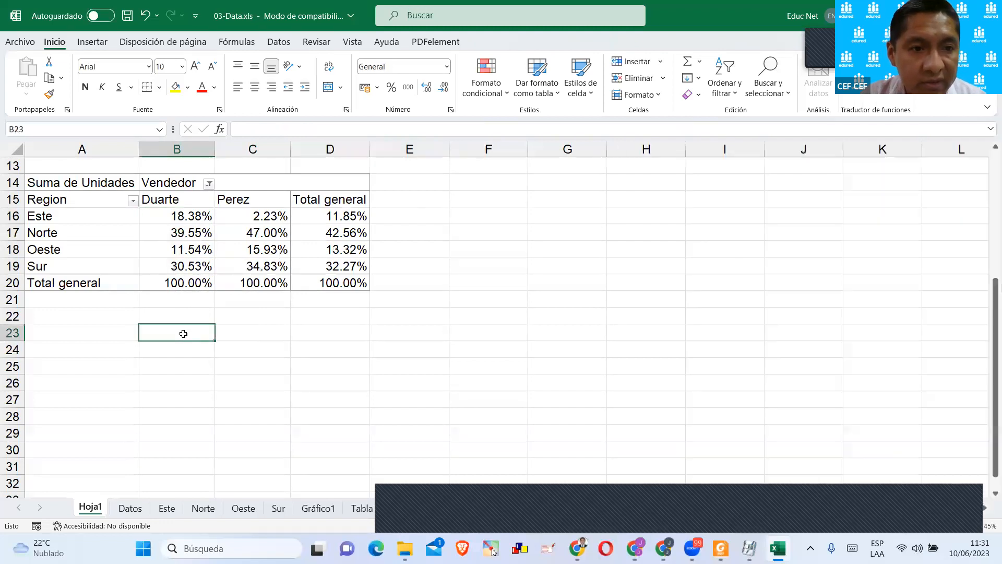
type("=suma(")
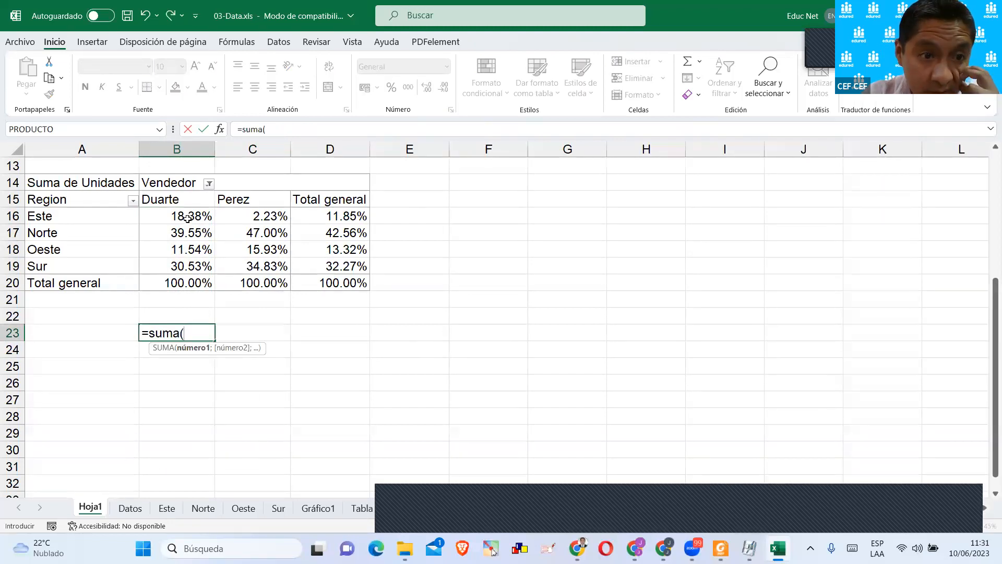
left_click_drag(186, 218, 180, 271)
key("Return")
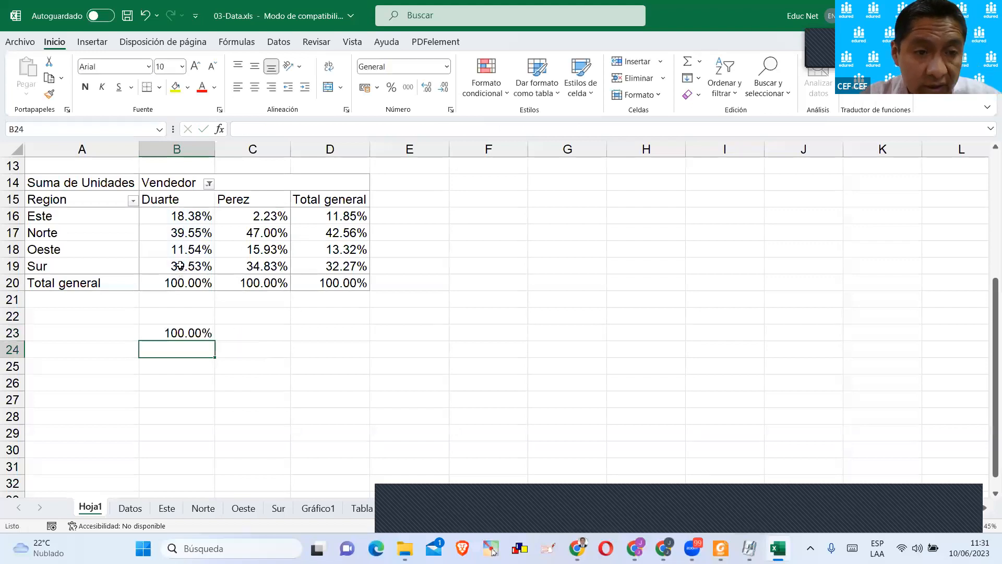
Copy the check sum in B23 across to D23 and compare it with the percentages above.
left_click(174, 326)
left_click(182, 279)
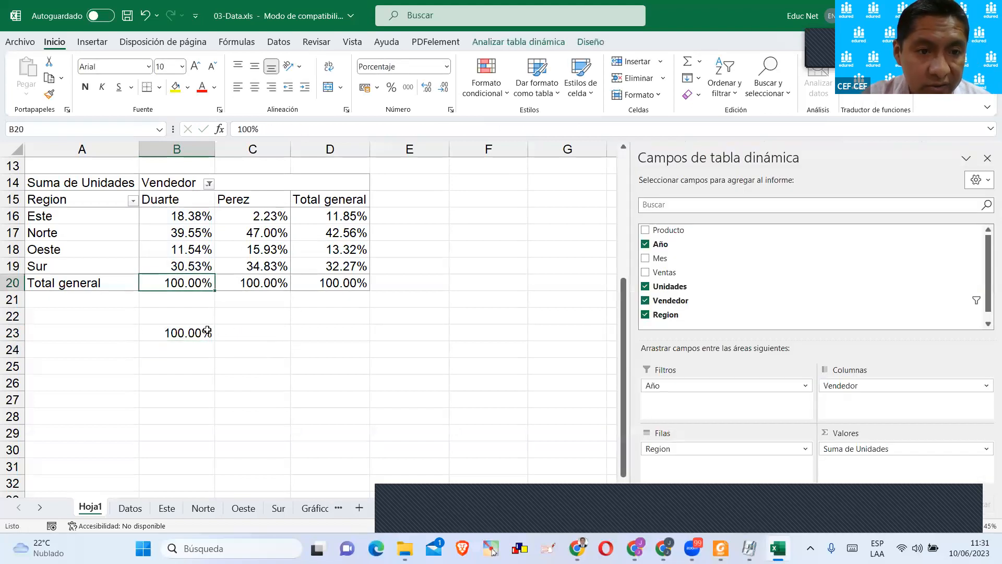
left_click(207, 331)
left_click_drag(217, 340, 369, 346)
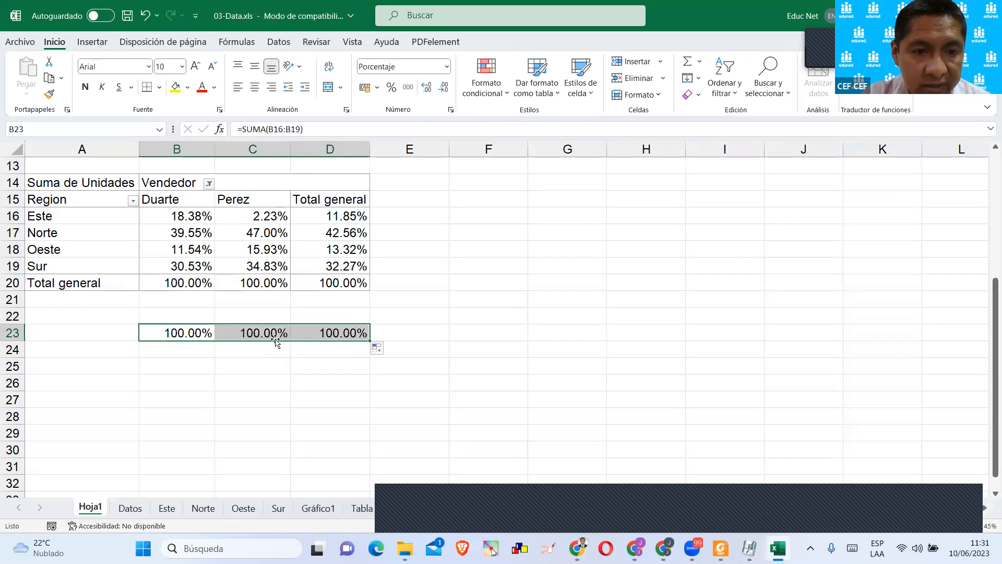
left_click_drag(261, 216, 262, 251)
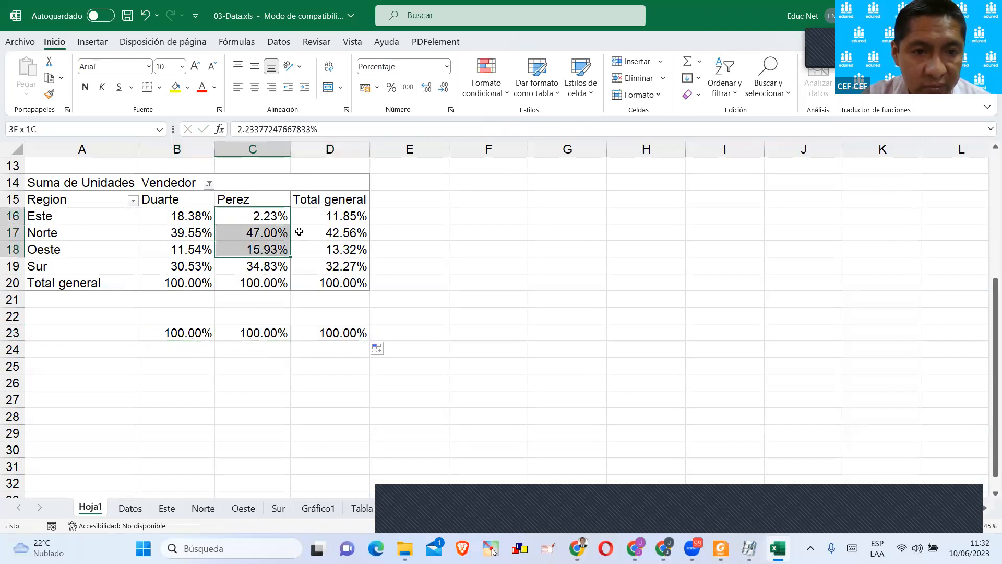
left_click(415, 264)
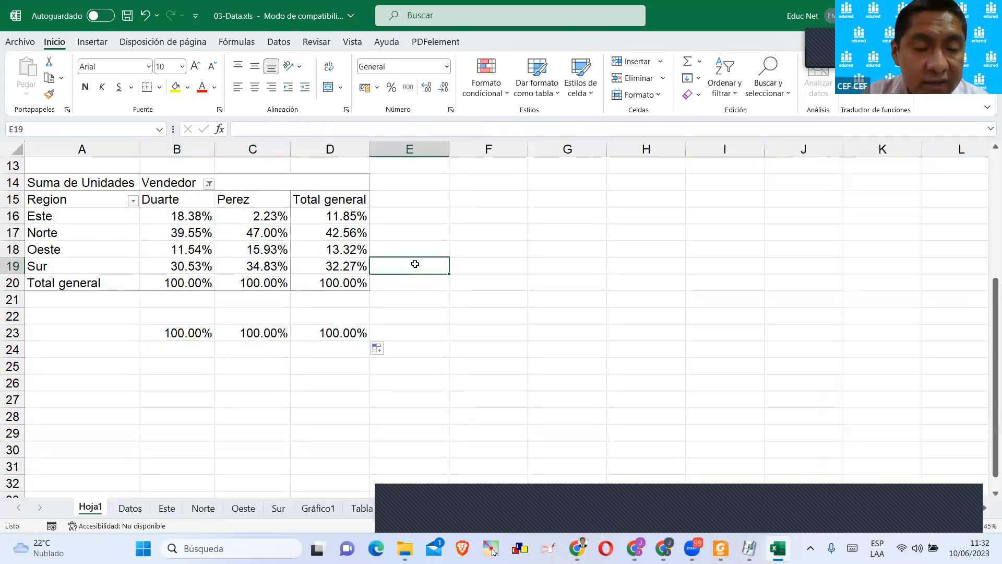
Show Suma de Unidades as % de la diferencia de, with base field Region and base item Este.
left_click(316, 219)
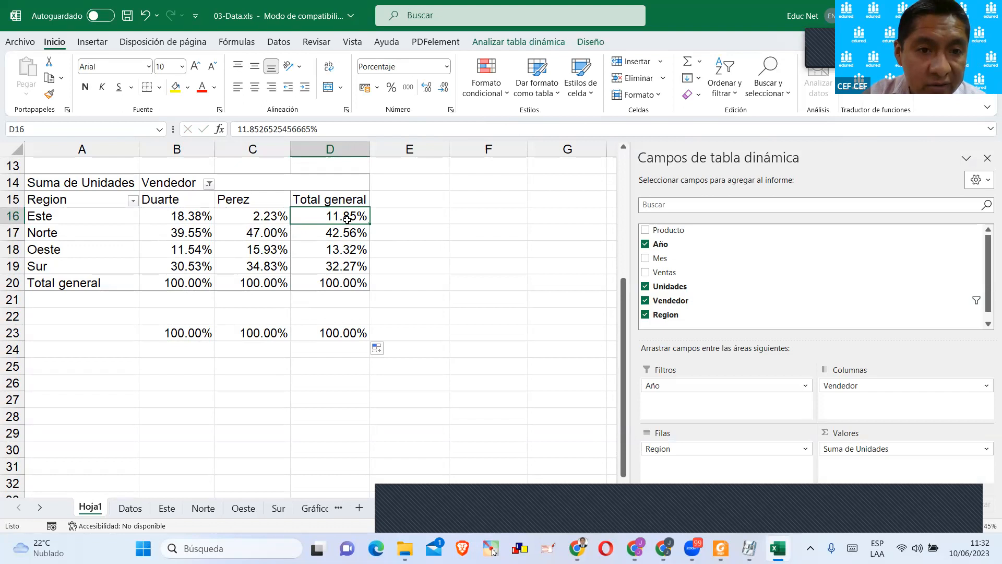
left_click(858, 448)
left_click(870, 433)
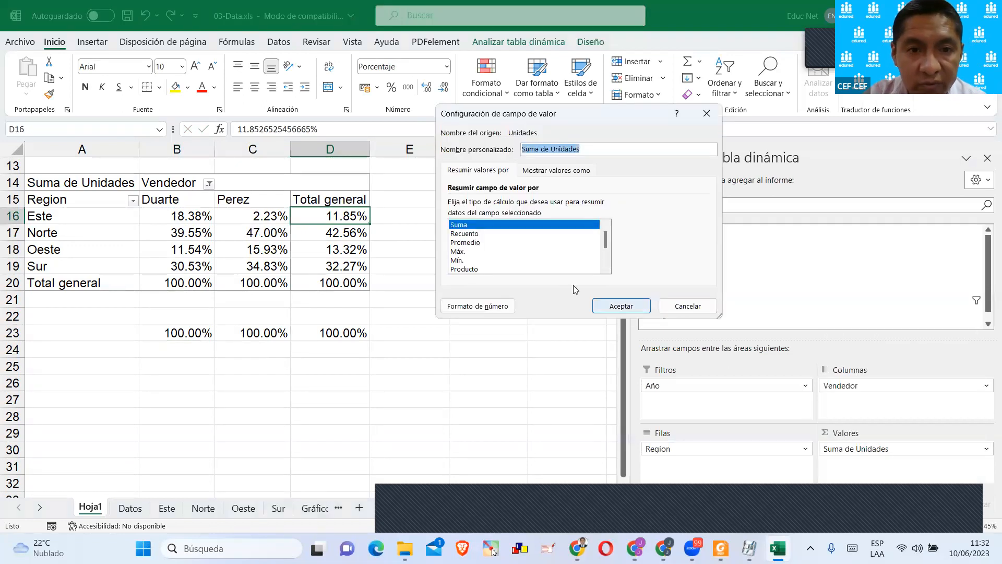
left_click(552, 171)
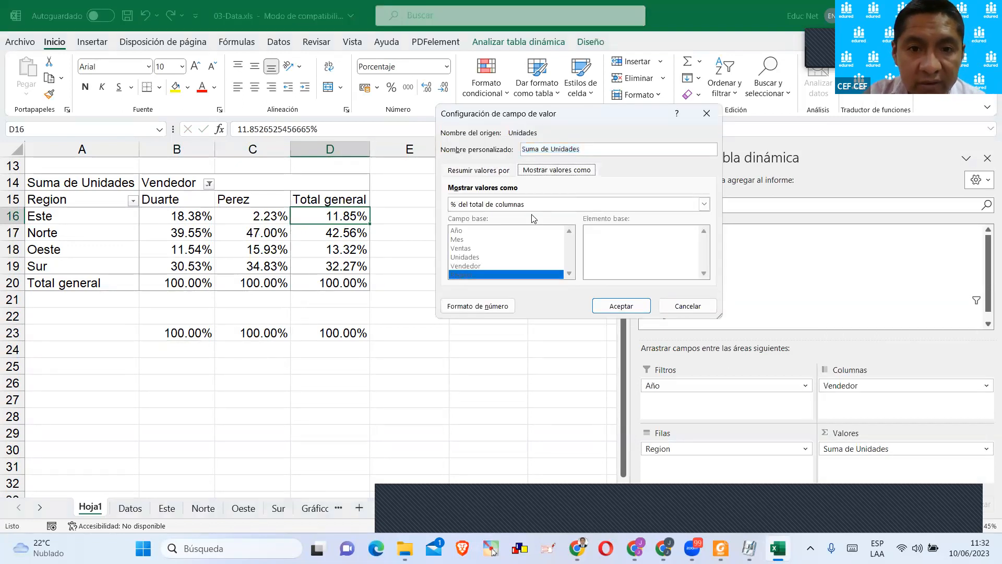
left_click(467, 208)
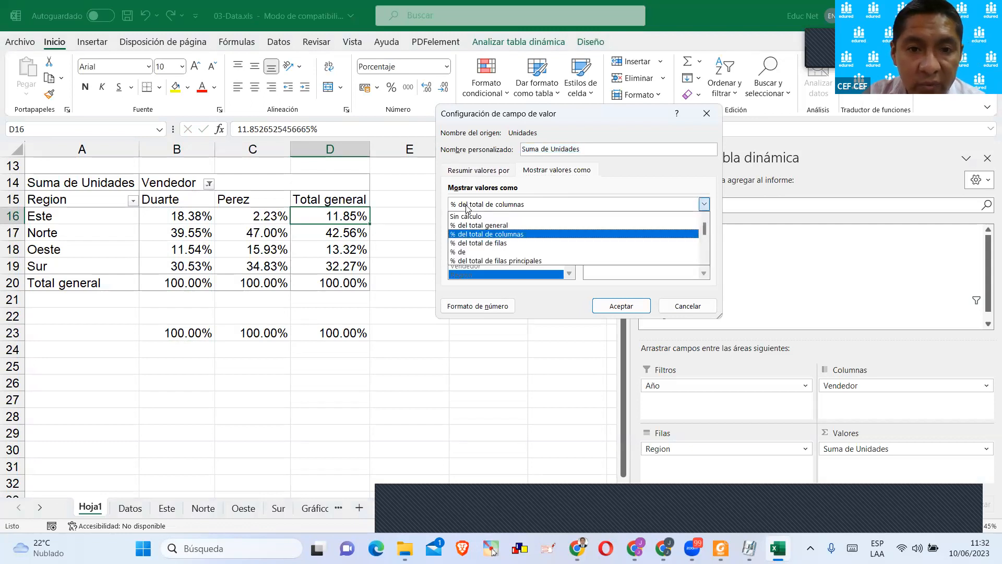
scroll(485, 247, "down", 1)
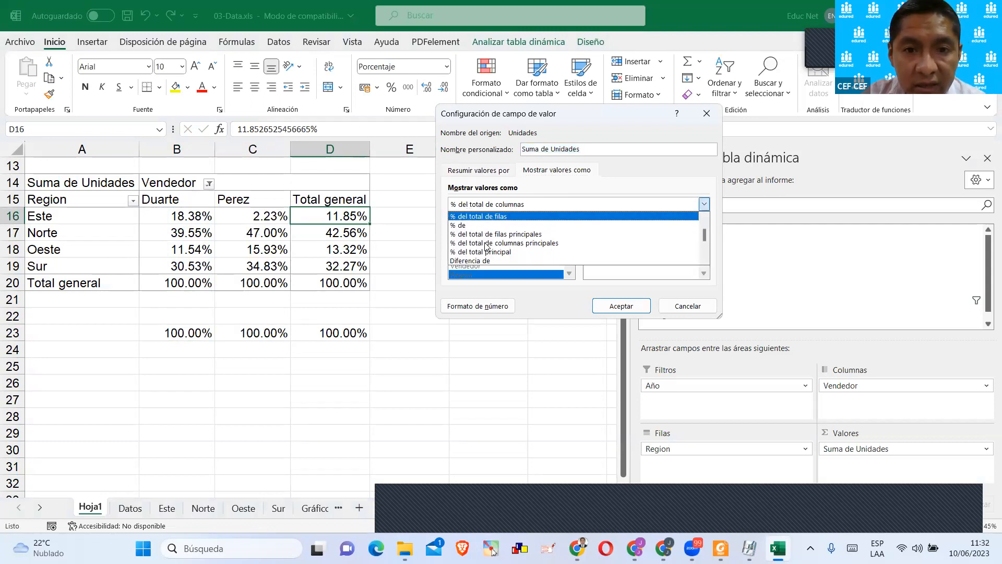
scroll(486, 246, "down", 1)
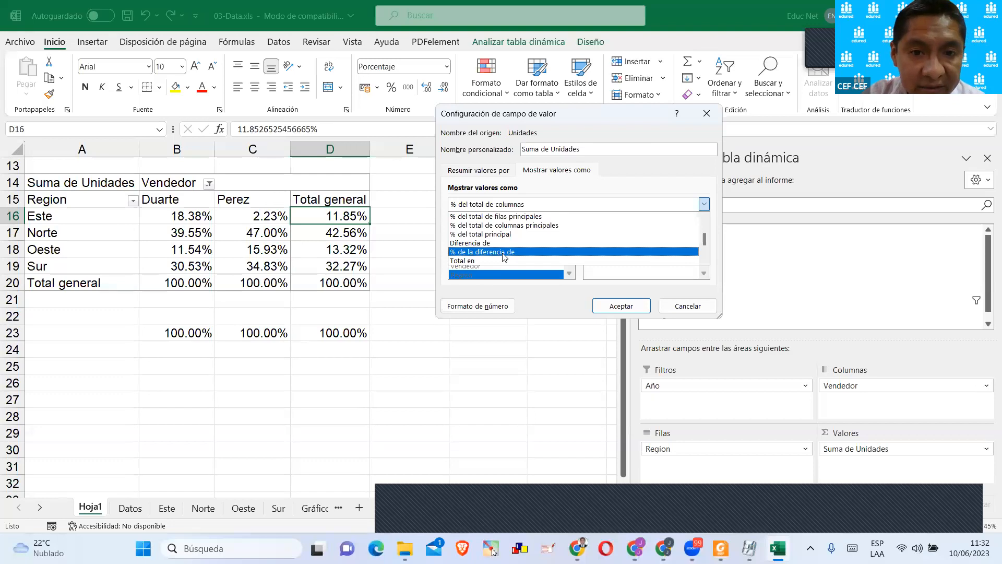
left_click(504, 253)
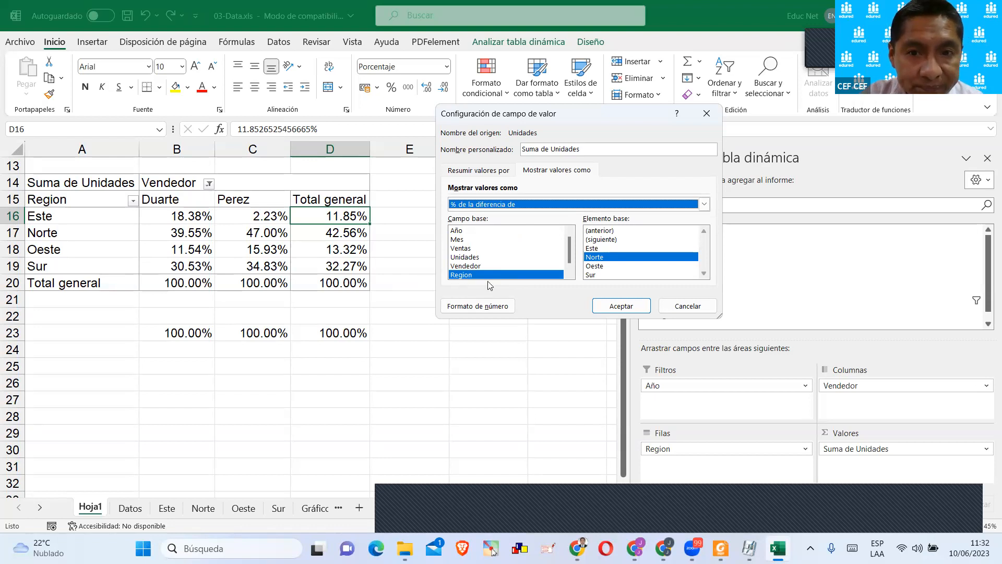
left_click(607, 259)
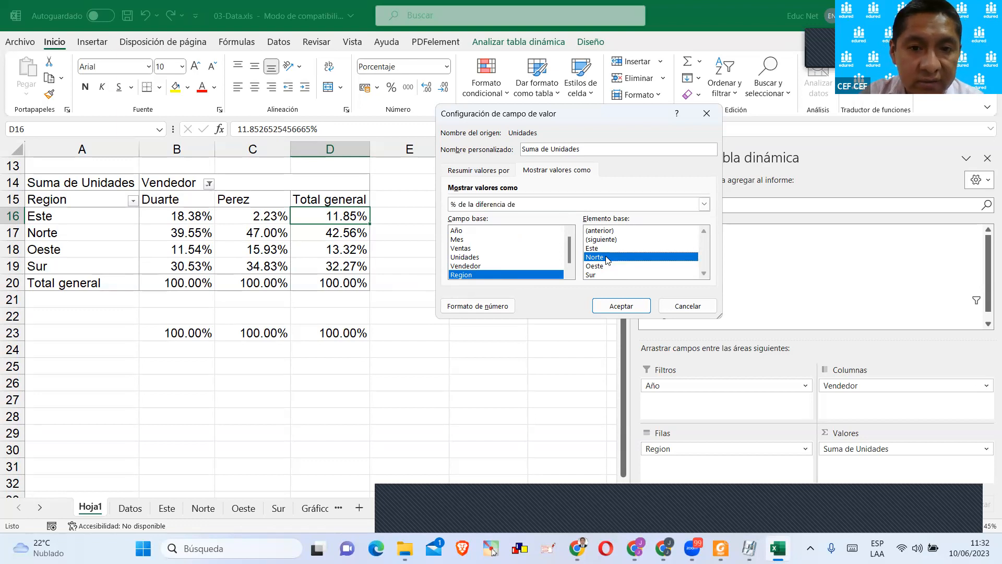
left_click(497, 277)
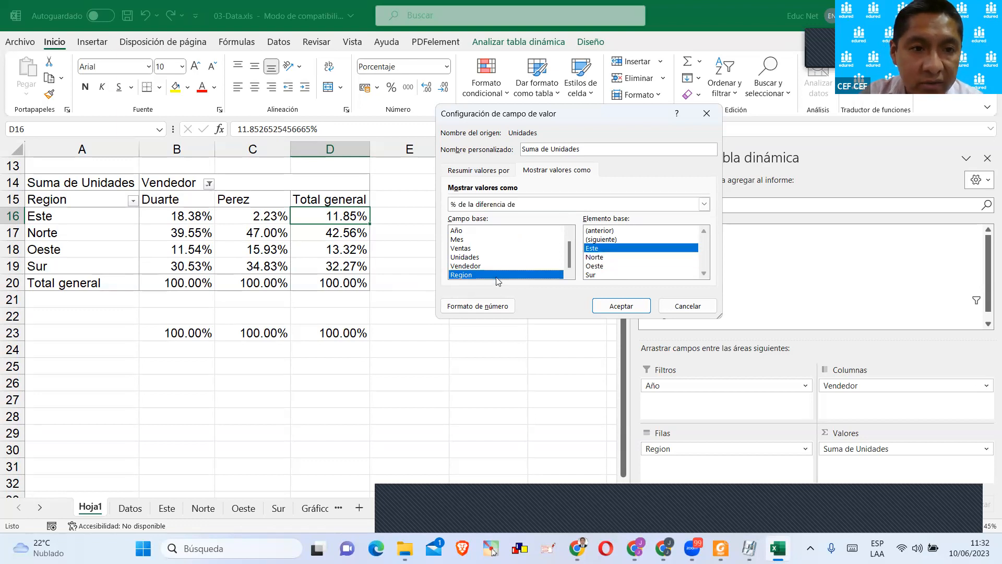
left_click(617, 306)
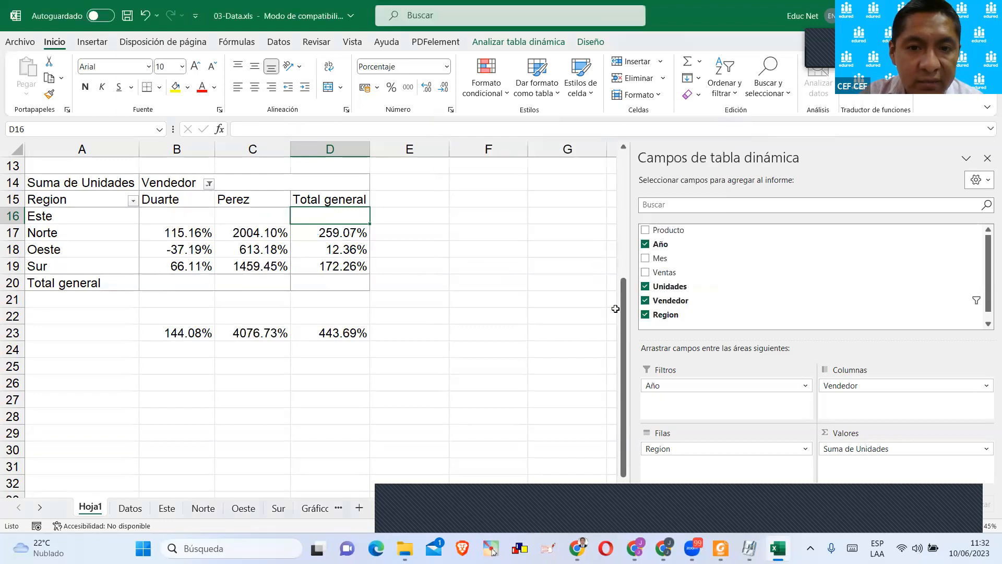
left_click(455, 282)
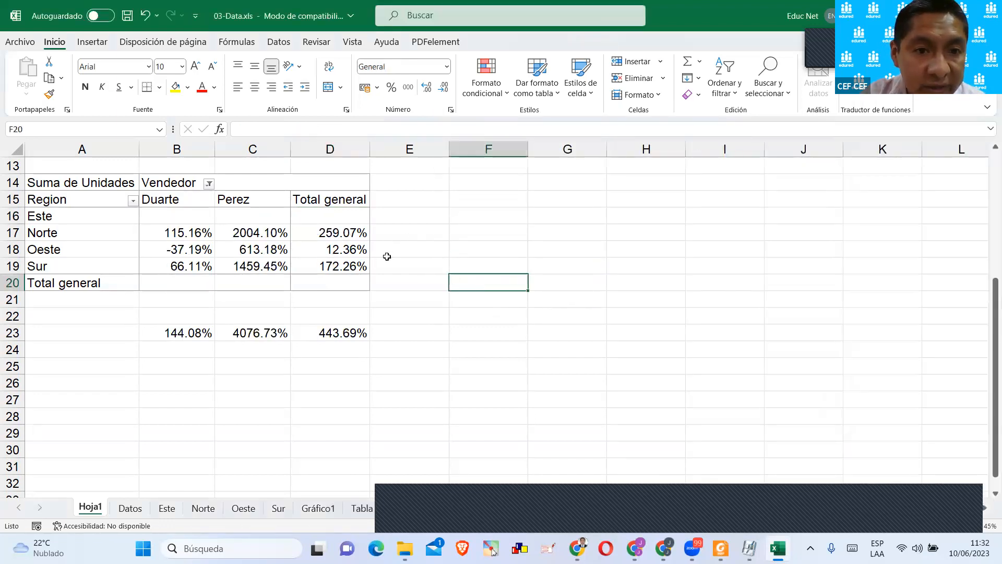
left_click(323, 236)
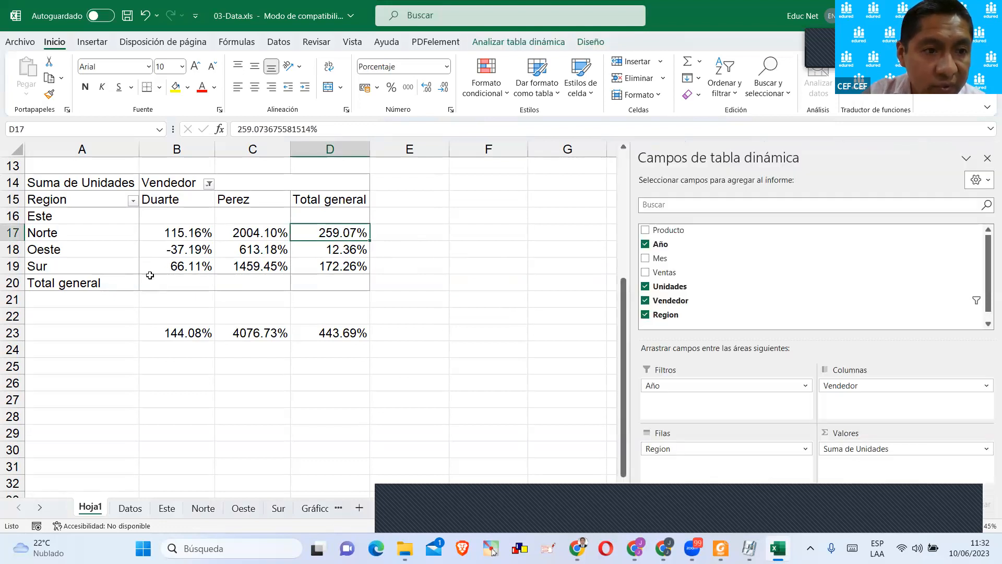
Show Suma de Unidades as % de la diferencia de, with base field Vendedor and the second seller as base item.
left_click(169, 233)
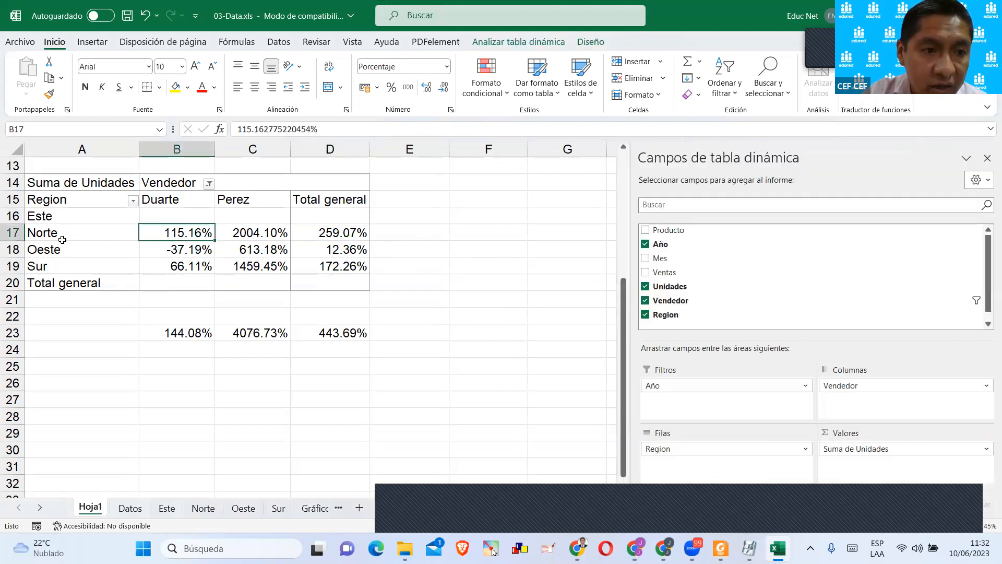
left_click(190, 256)
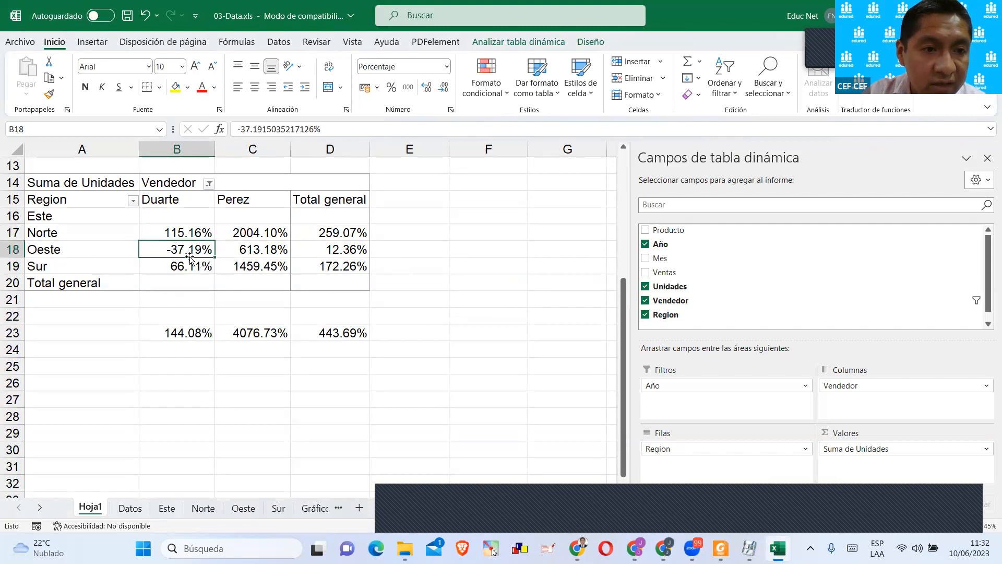
left_click(861, 449)
left_click(864, 434)
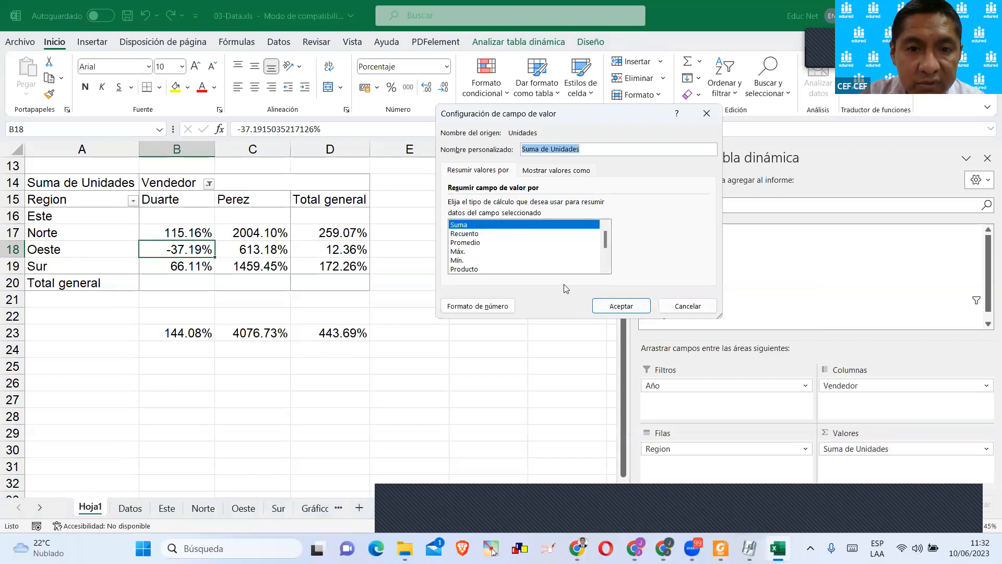
left_click(546, 175)
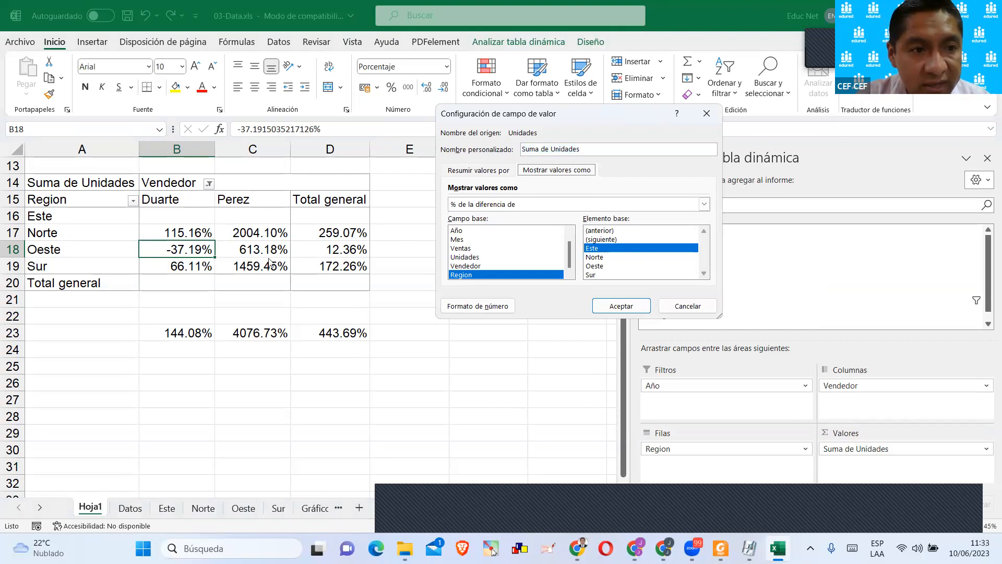
left_click(485, 266)
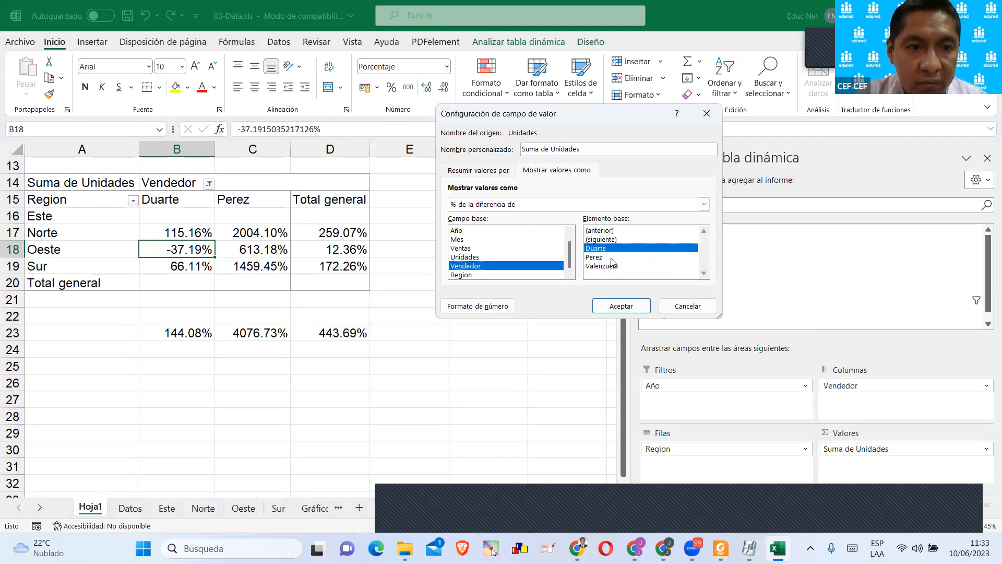
left_click(621, 306)
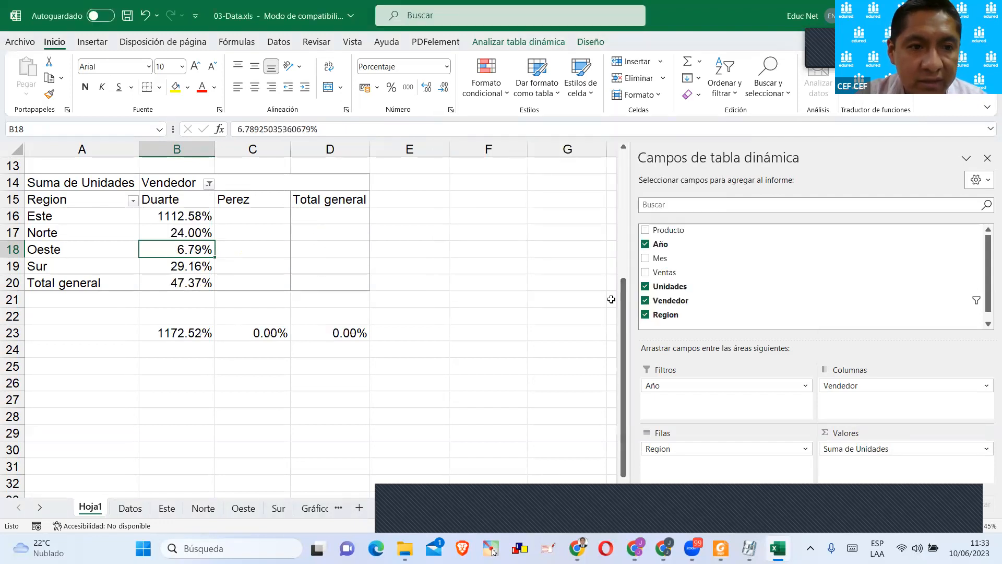
left_click(456, 284)
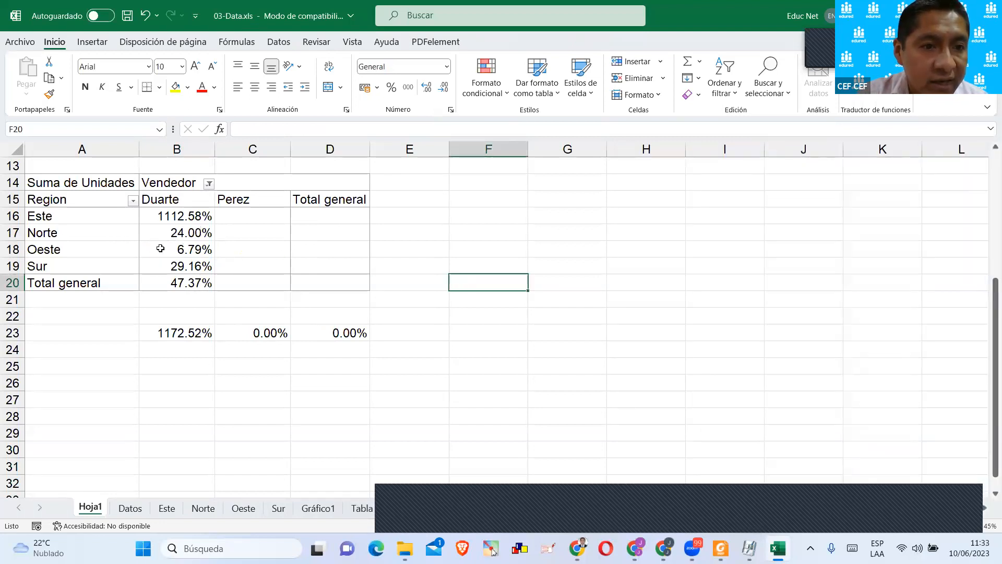
left_click(195, 217)
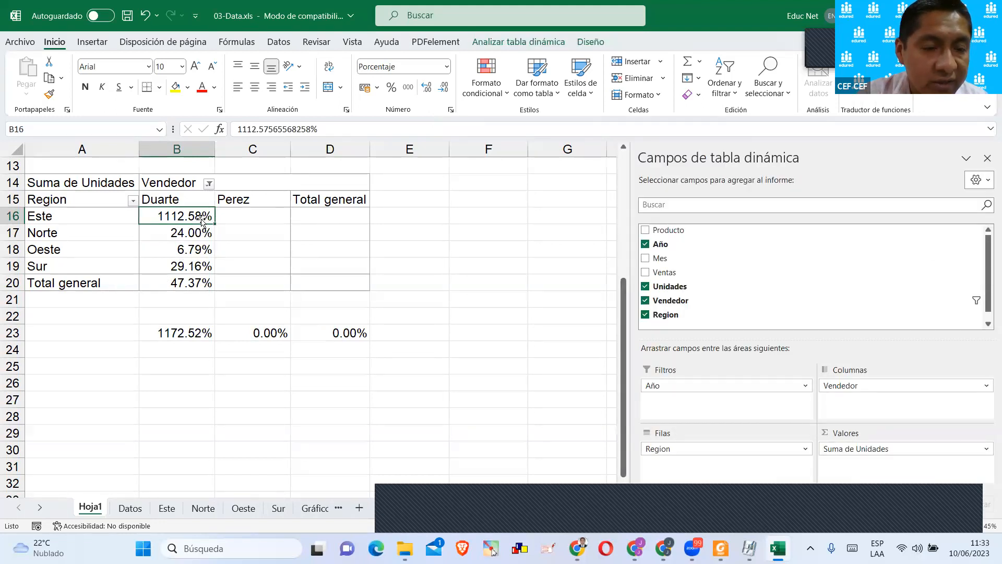
Show Suma de Unidades as % del total de columnas in place of the difference percentages.
left_click(887, 449)
left_click(886, 433)
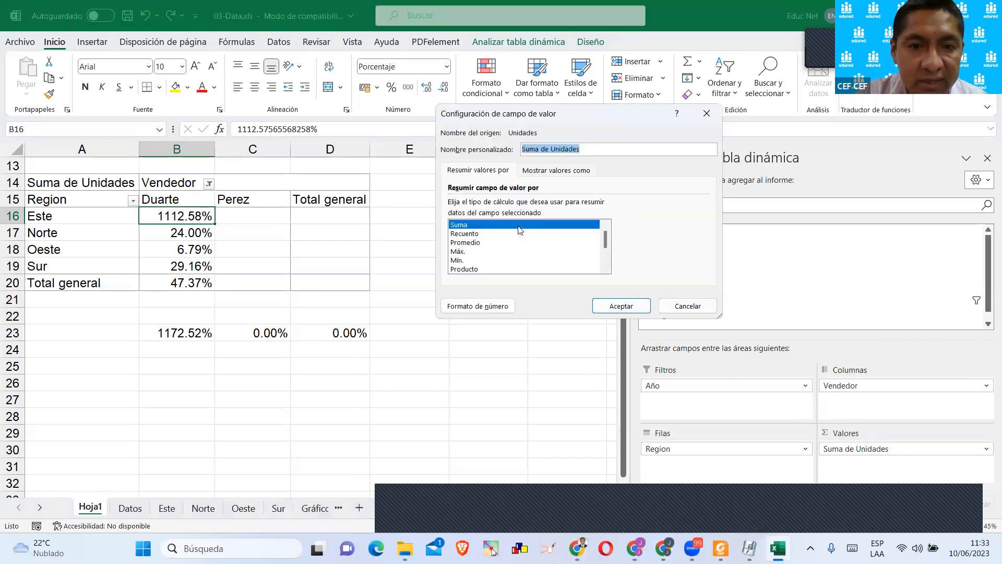
left_click(552, 171)
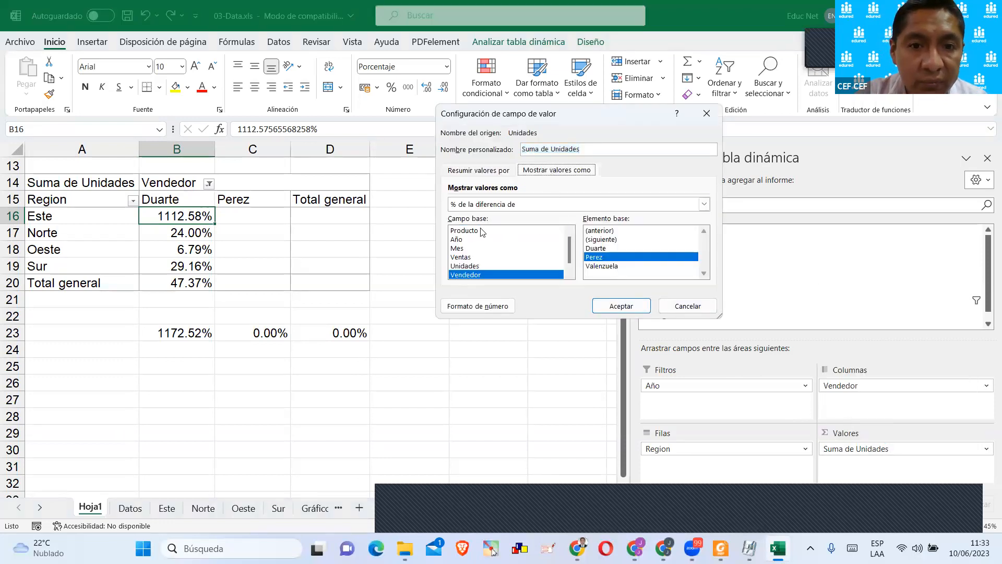
left_click(493, 210)
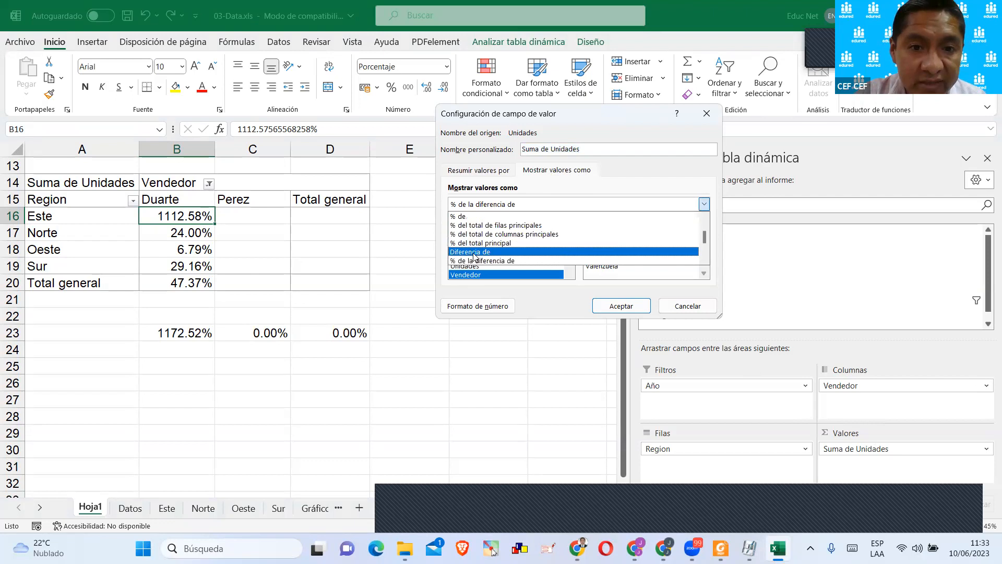
scroll(502, 251, "up", 4)
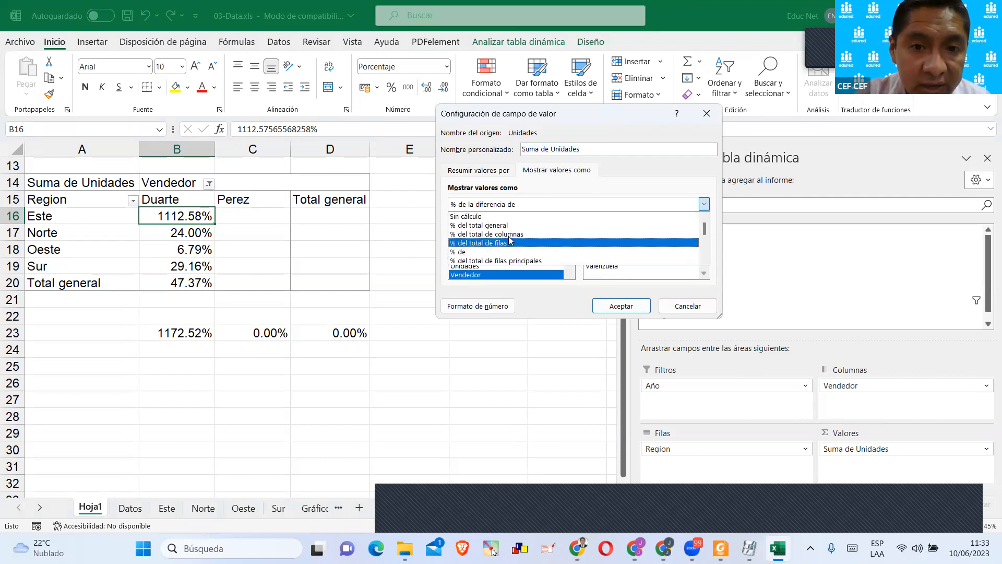
left_click(510, 242)
left_click(621, 305)
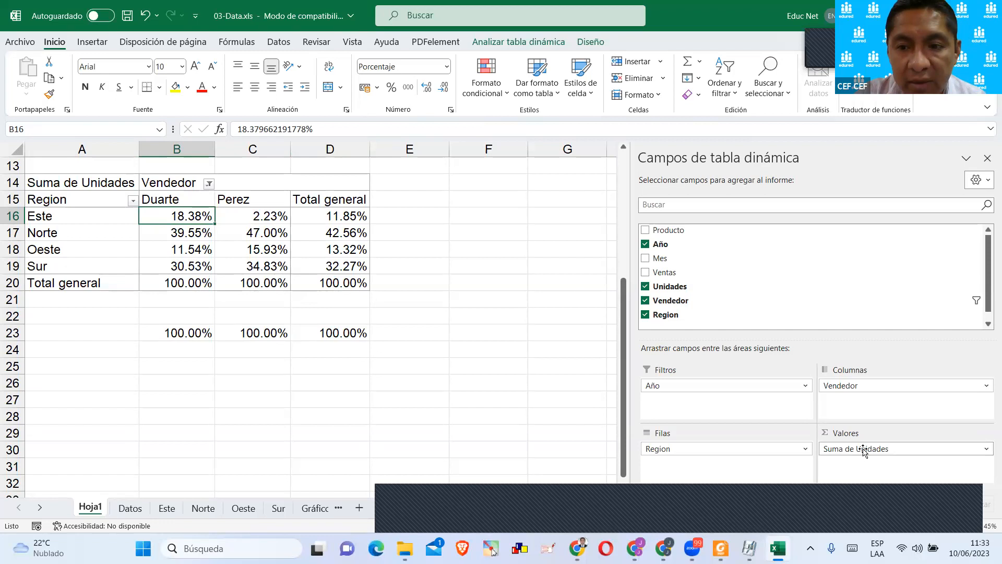
Show Suma de Unidades as % del total de filas and compare the Este row's seller percentages with its Total general.
left_click(887, 449)
left_click(897, 434)
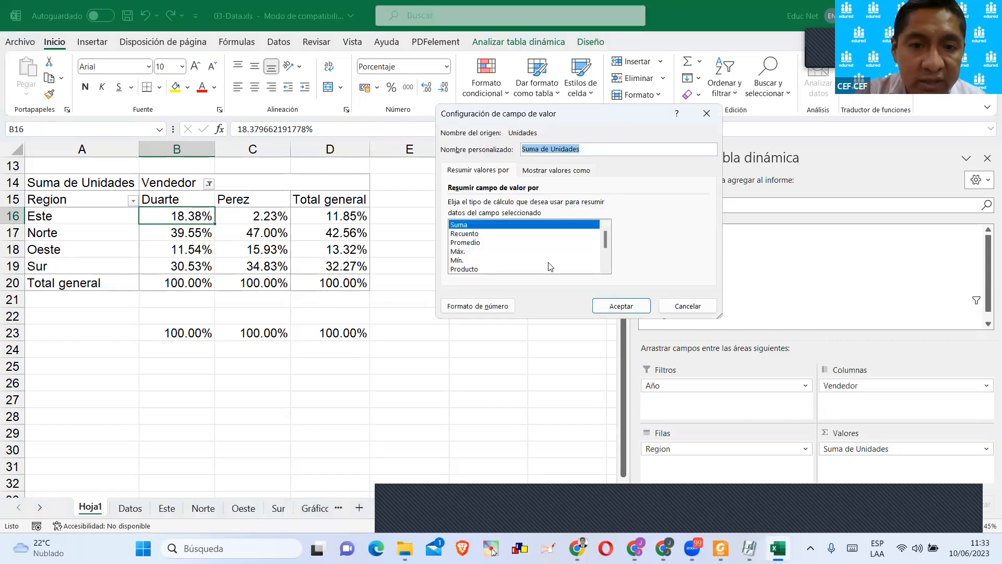
left_click(568, 176)
left_click(535, 210)
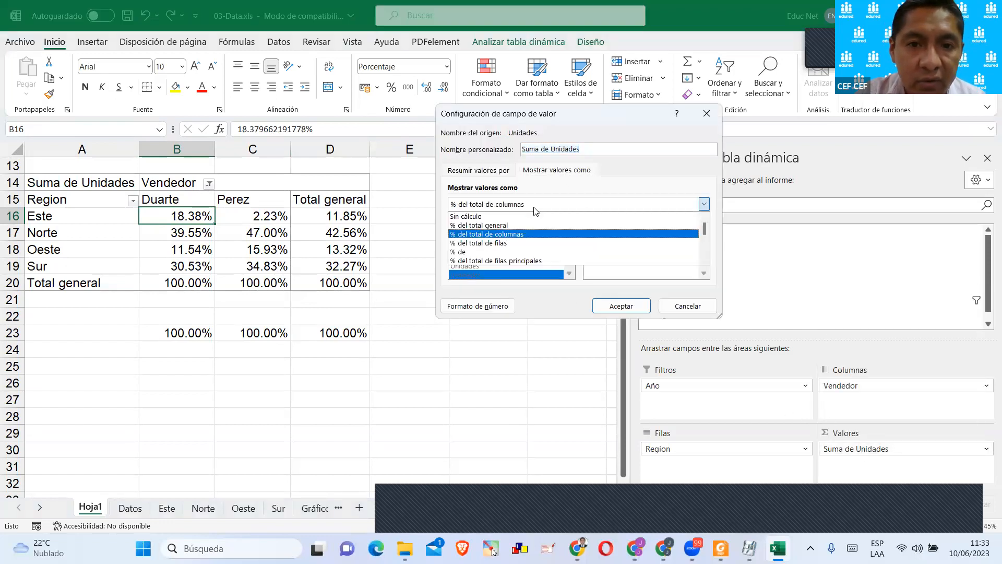
left_click(510, 243)
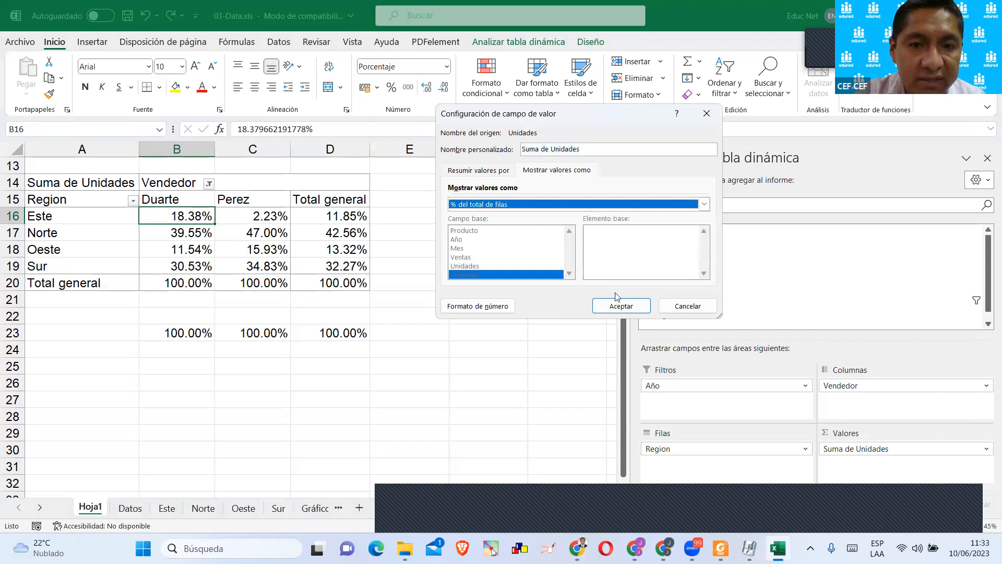
left_click(644, 312)
left_click(475, 297)
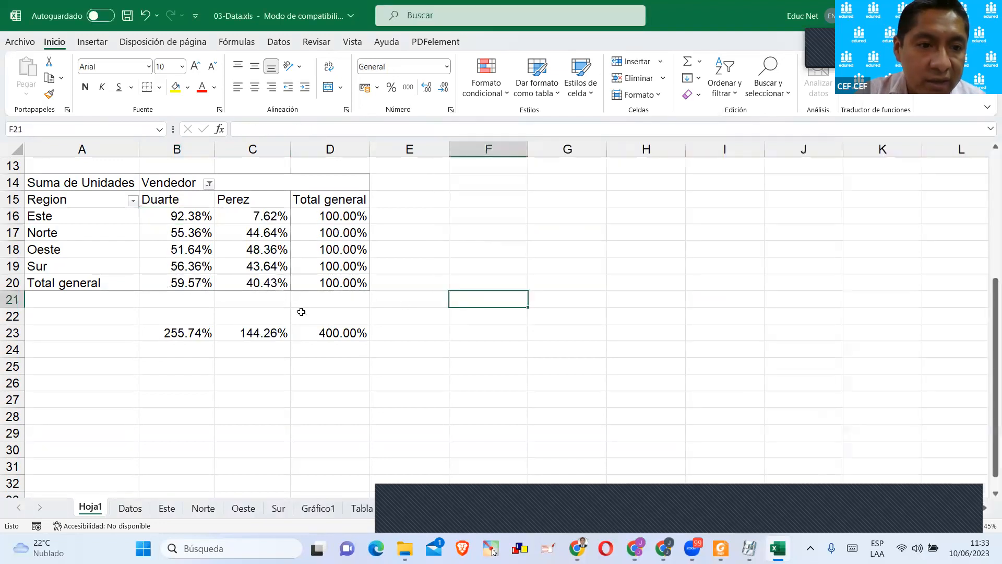
left_click(166, 219)
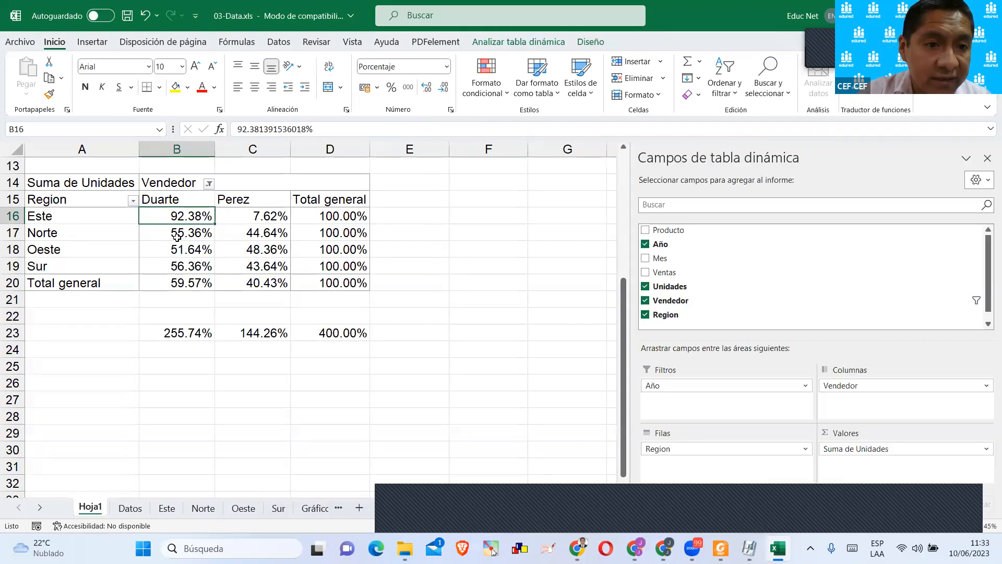
left_click(261, 217)
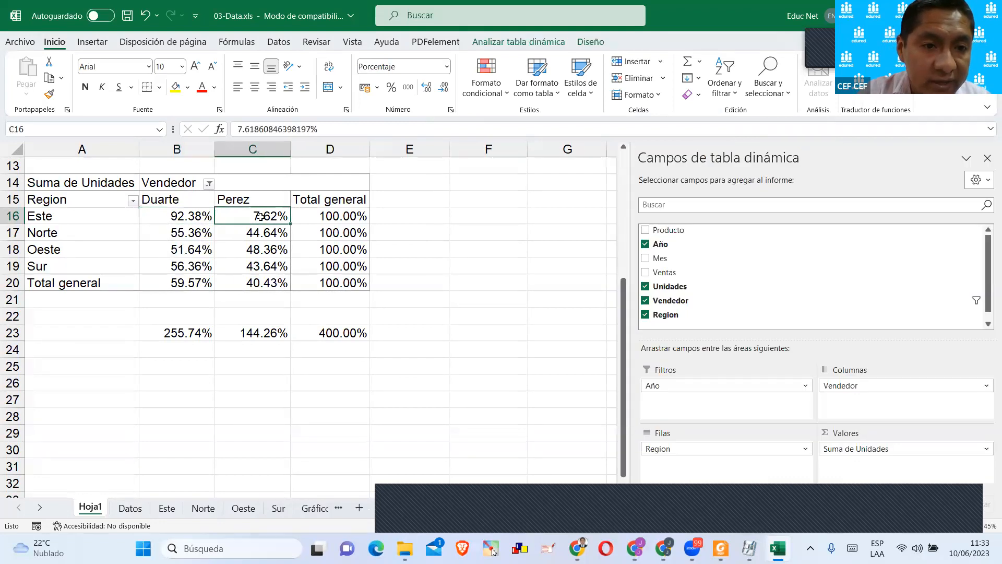
left_click(330, 216)
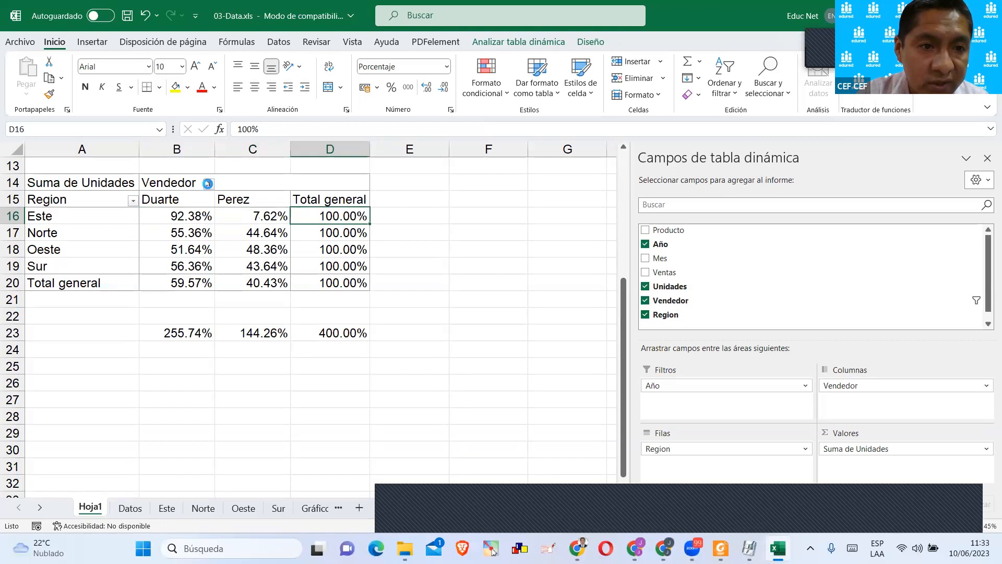
Include all three sellers in the Vendedor filter and check how their percentages share the Este row.
left_click(209, 183)
left_click(76, 346)
left_click(77, 358)
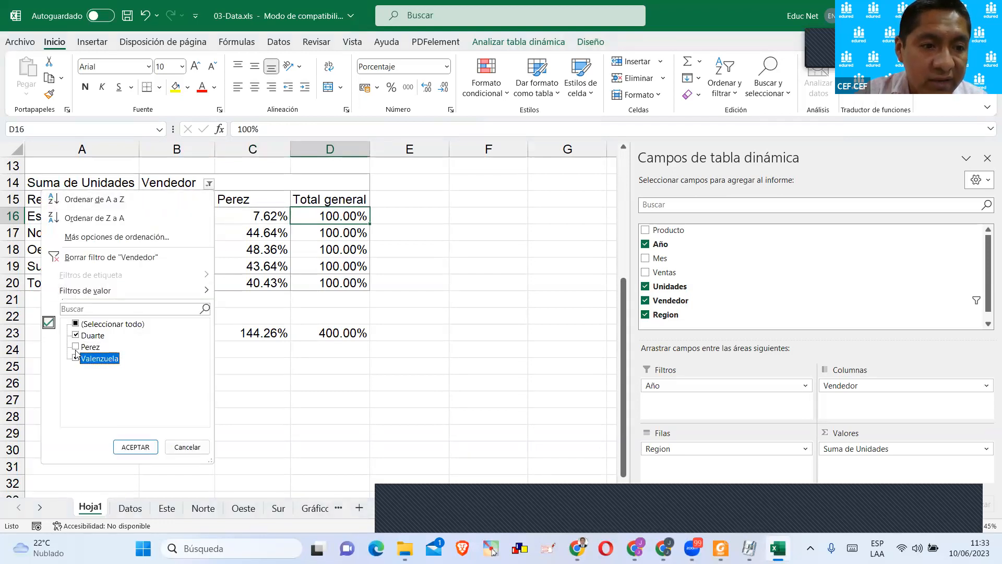
left_click(76, 346)
left_click(136, 446)
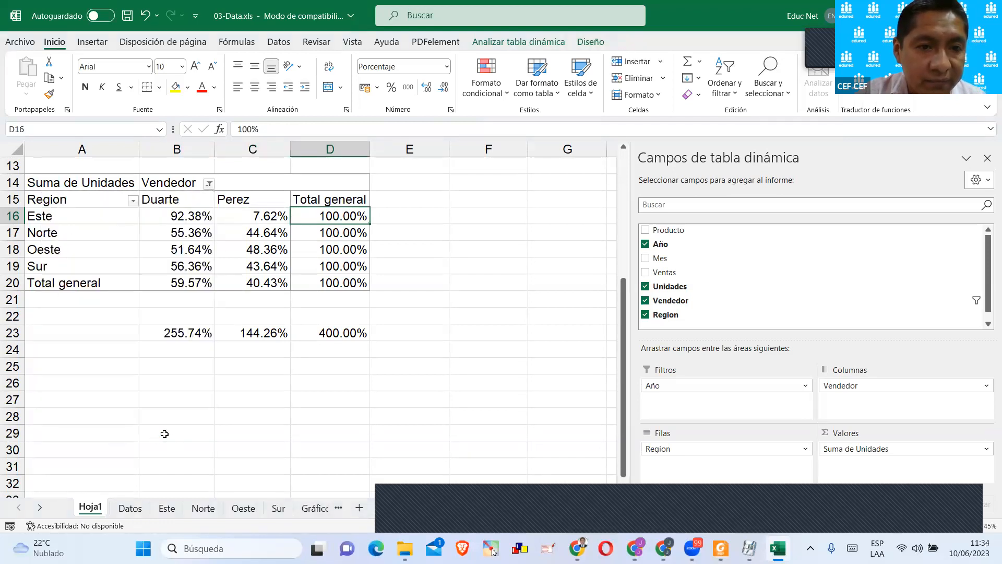
left_click(378, 401)
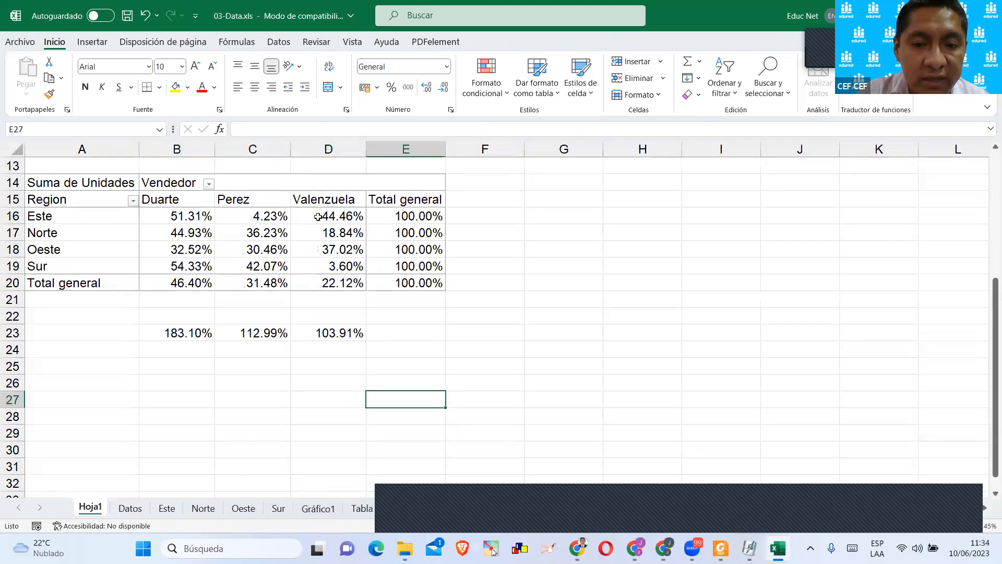
left_click_drag(209, 215, 360, 216)
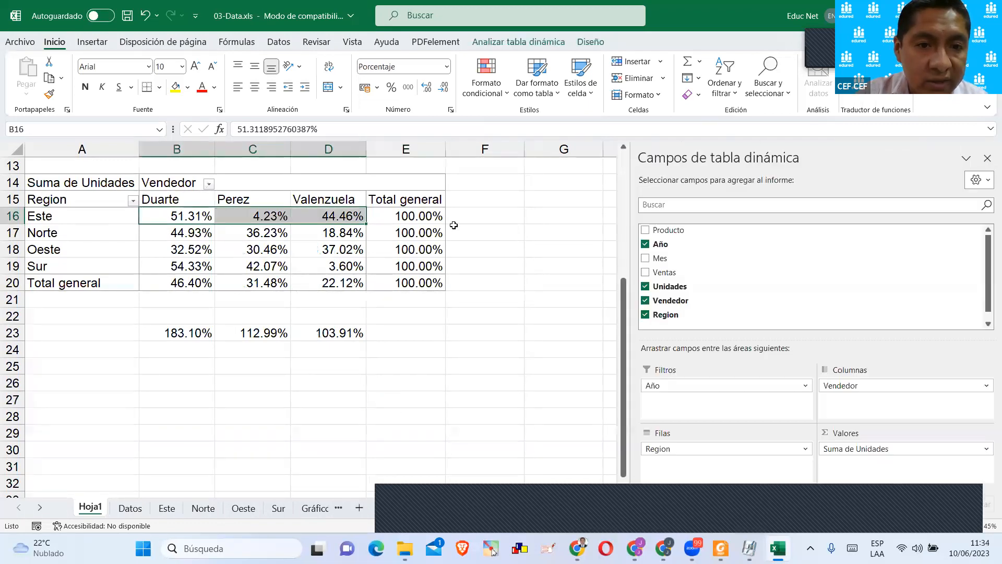
left_click(326, 295)
left_click(388, 261)
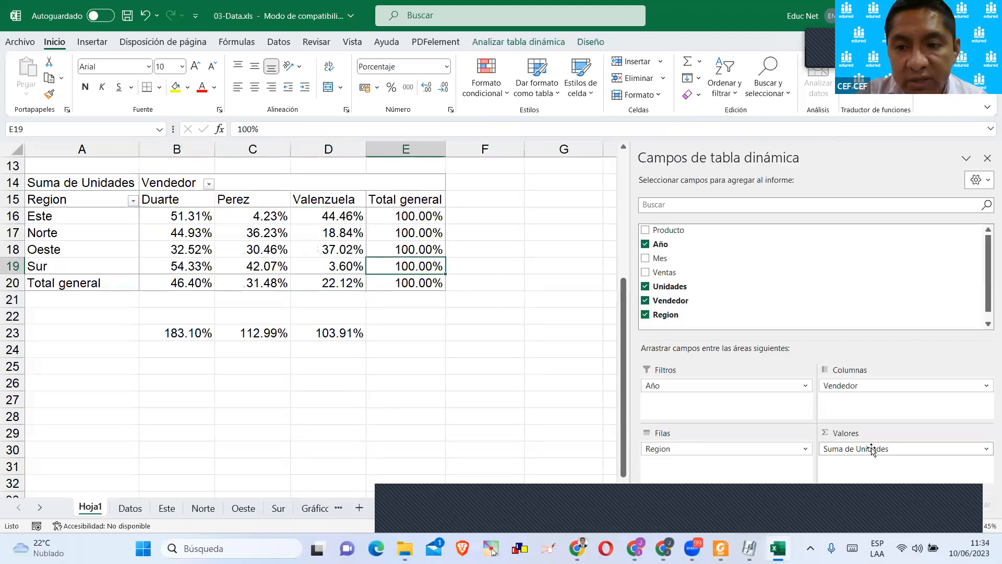
Choose % de as the way to show the Suma de Unidades values.
left_click(871, 449)
left_click(870, 437)
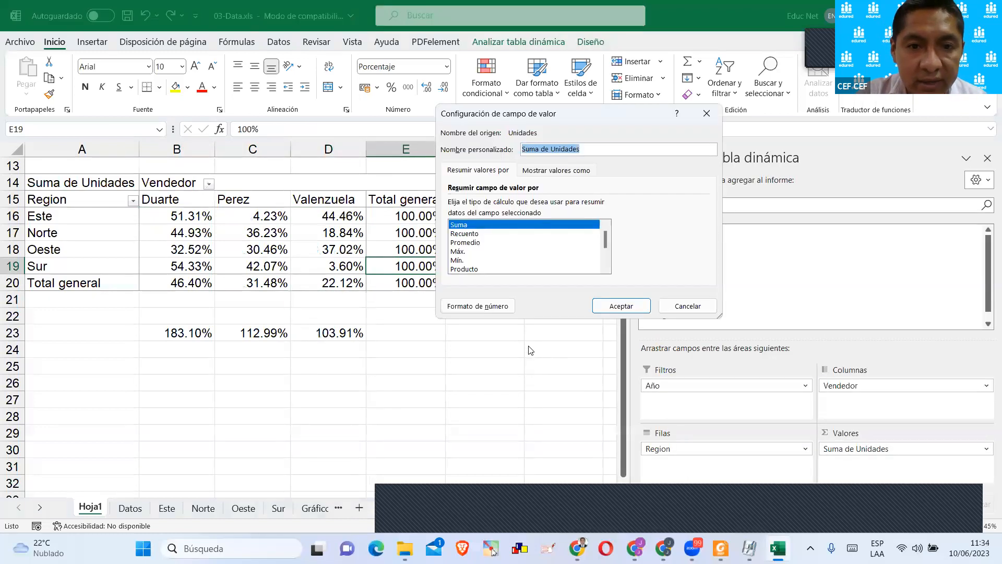
left_click(542, 172)
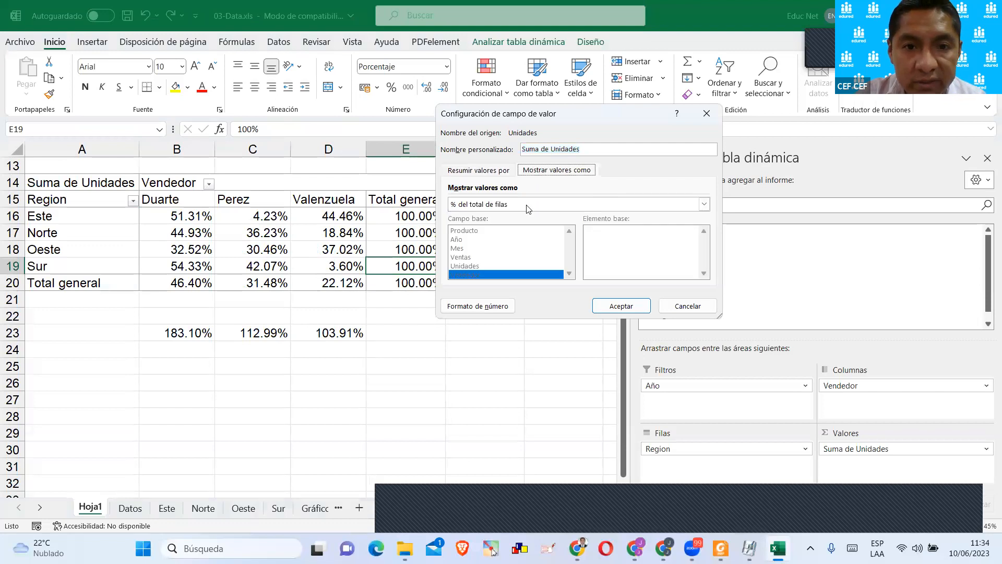
left_click(492, 204)
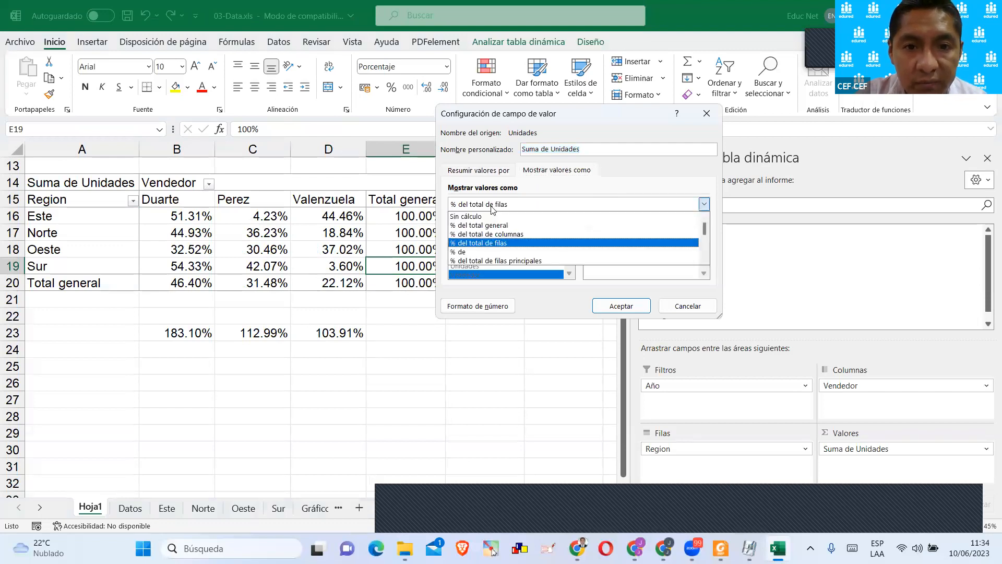
left_click(490, 252)
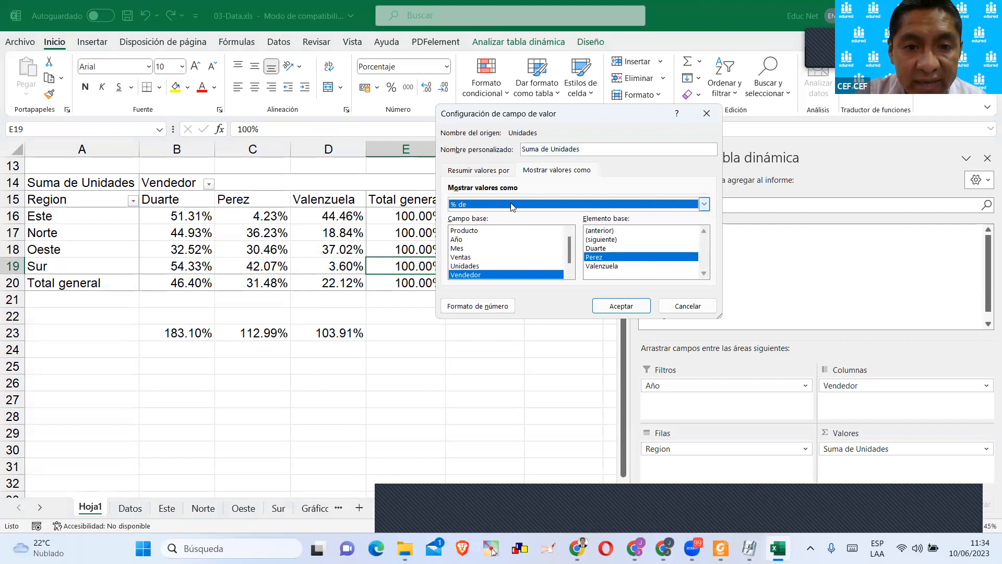
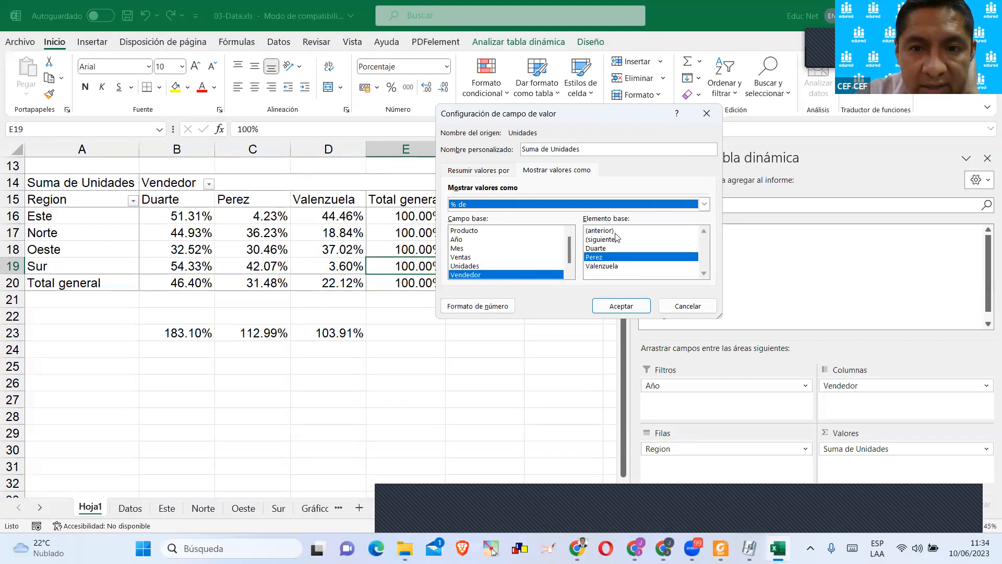
Show Suma de Unidades as % de with Vendedor as base field and (siguiente) as base item.
left_click(619, 239)
left_click(618, 311)
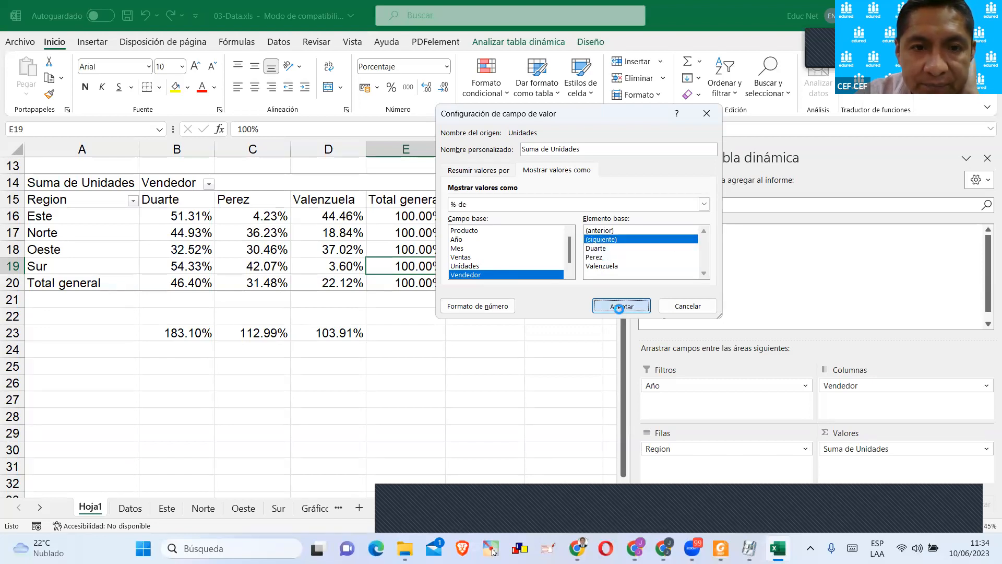
left_click(500, 294)
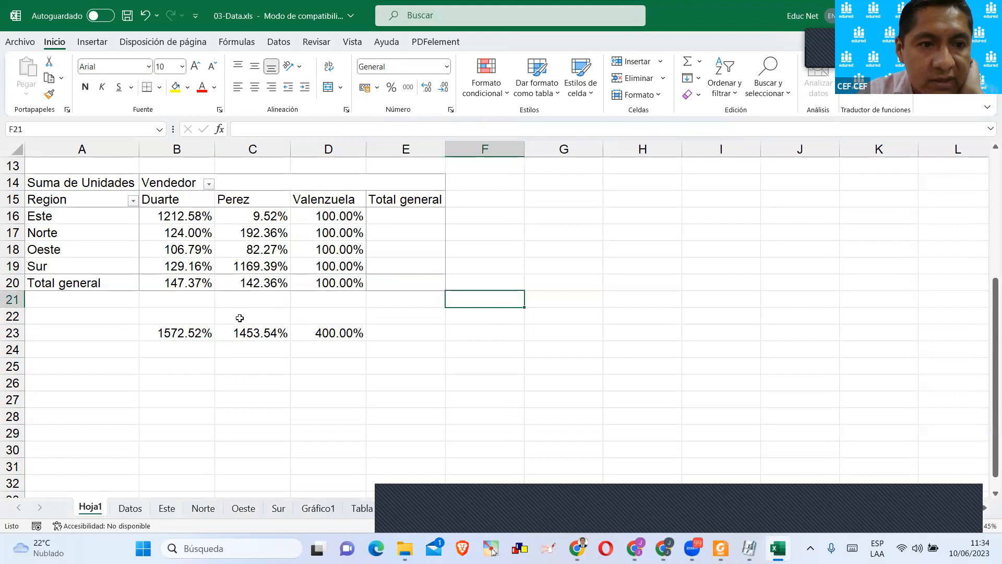
Check the Total general column and the Vendedor filter's sellers, and undo the % de display.
left_click(394, 214)
left_click_drag(394, 214, 394, 275)
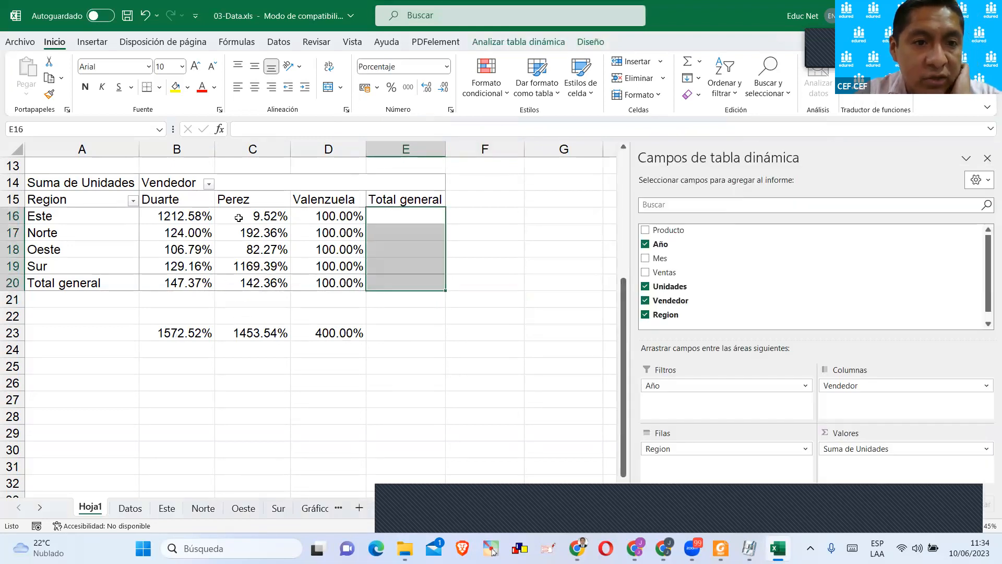
left_click(209, 184)
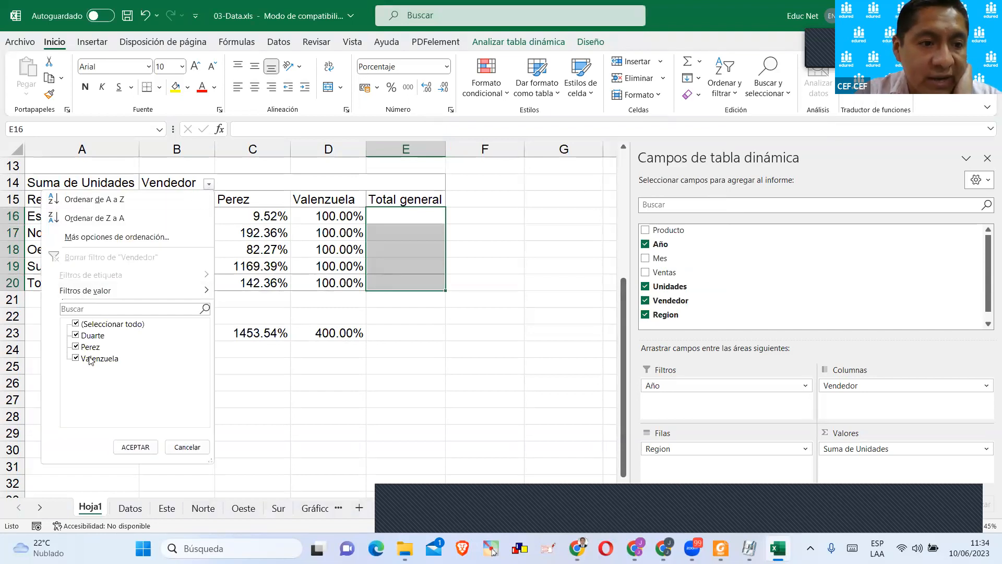
left_click(186, 447)
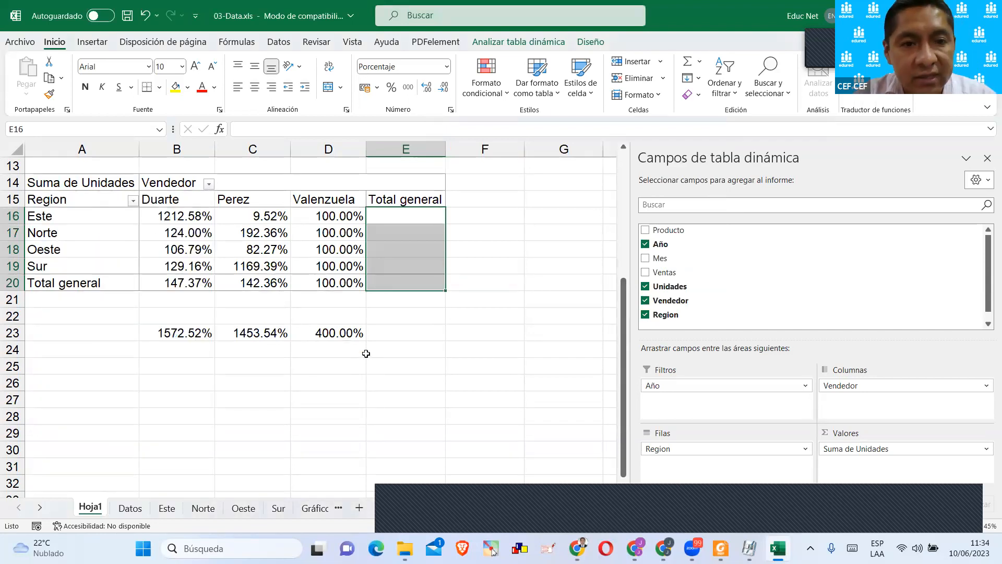
key("ctrl+z")
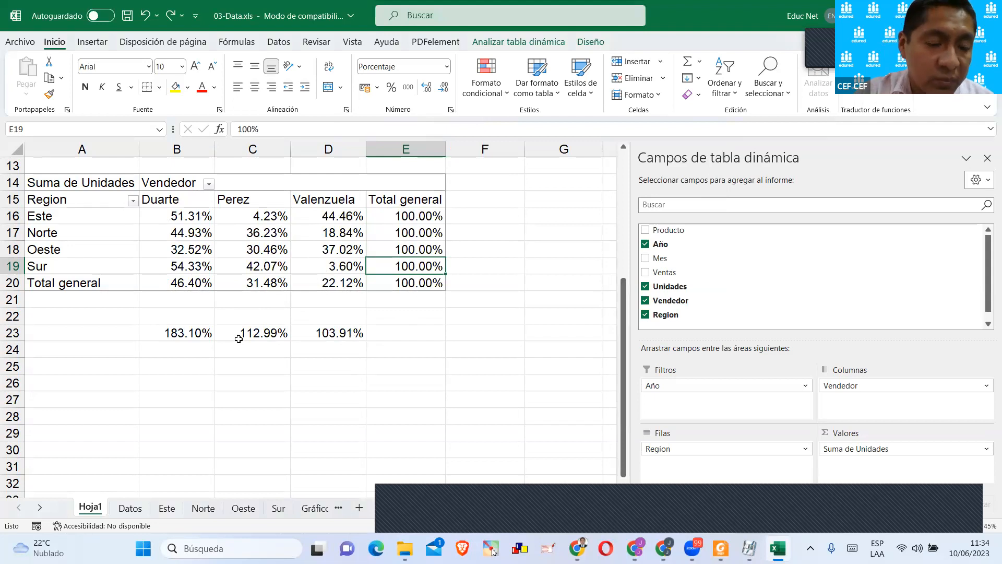
Examine the SUMA formula in B23 and compare it with Duarte's regional percentages and Total general value.
left_click(188, 332)
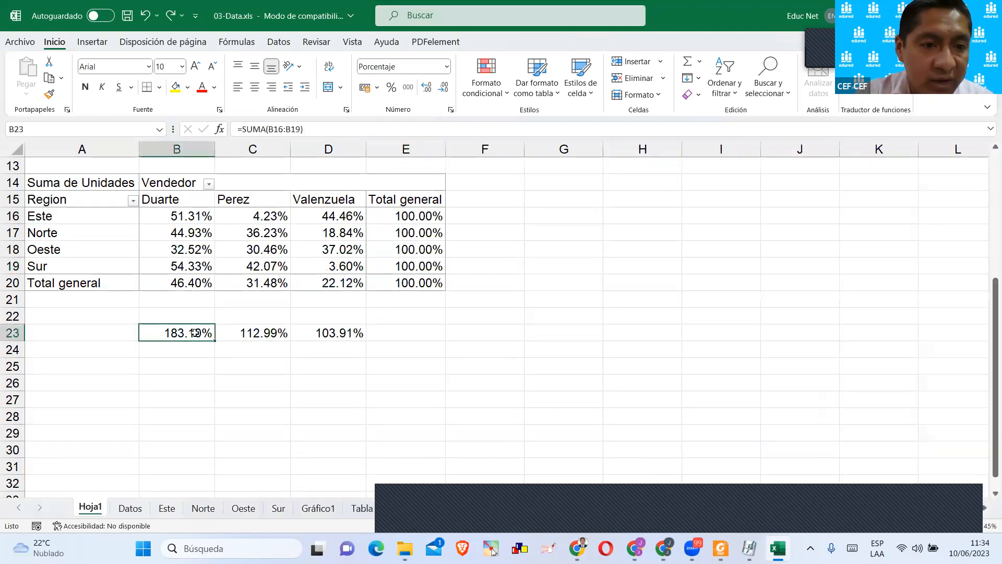
double_click(194, 333)
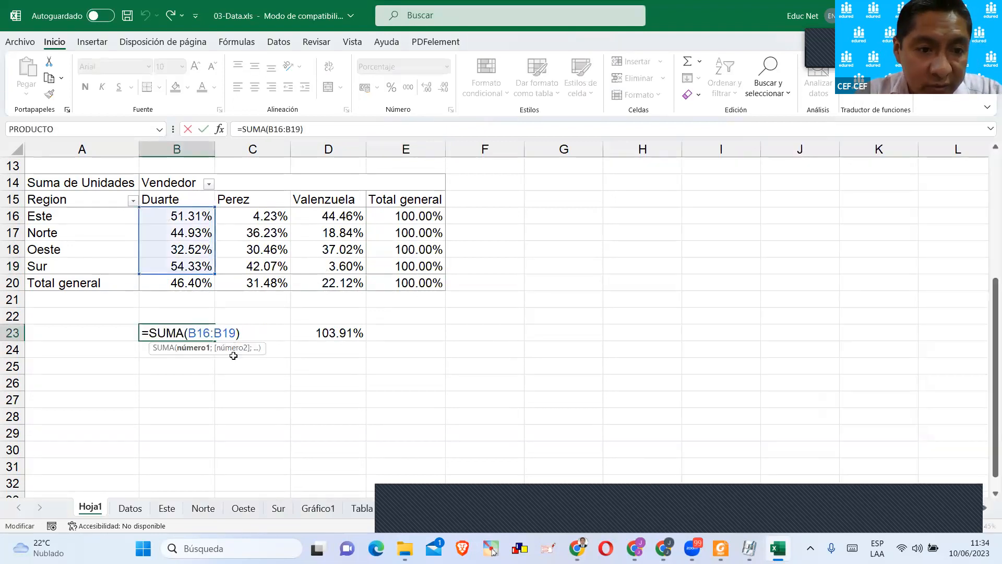
key("Return")
left_click(198, 339)
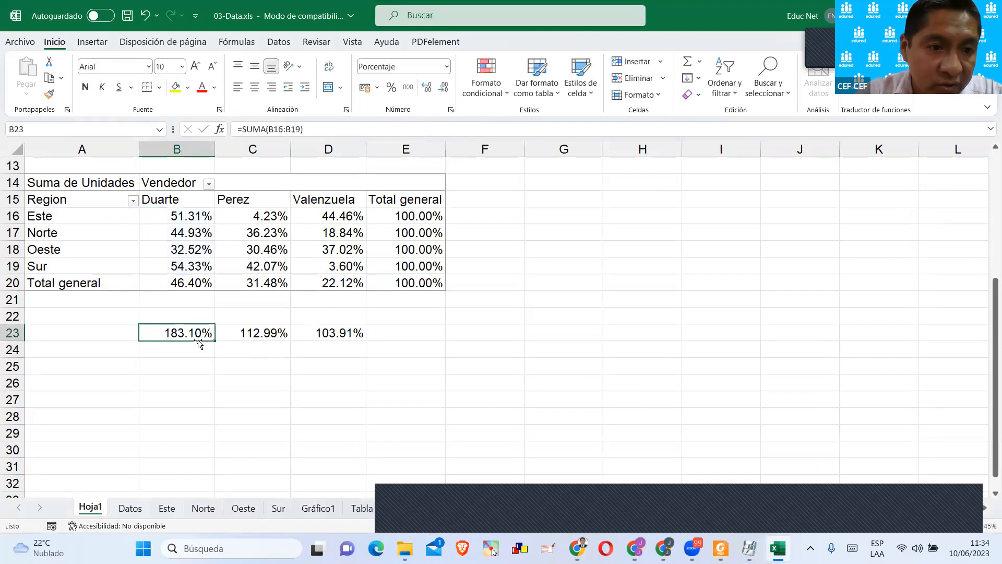
double_click(201, 333)
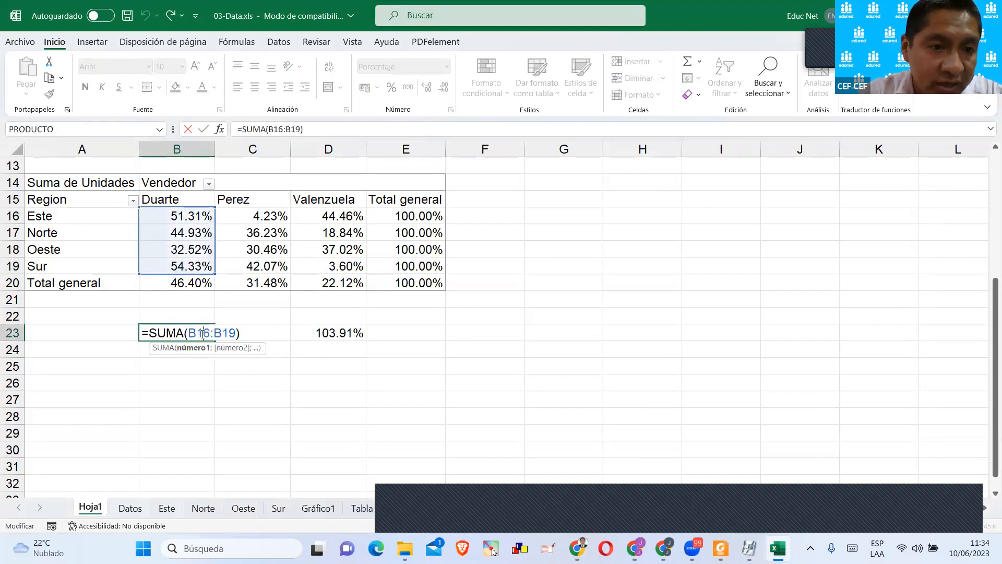
key("Return")
left_click(192, 220)
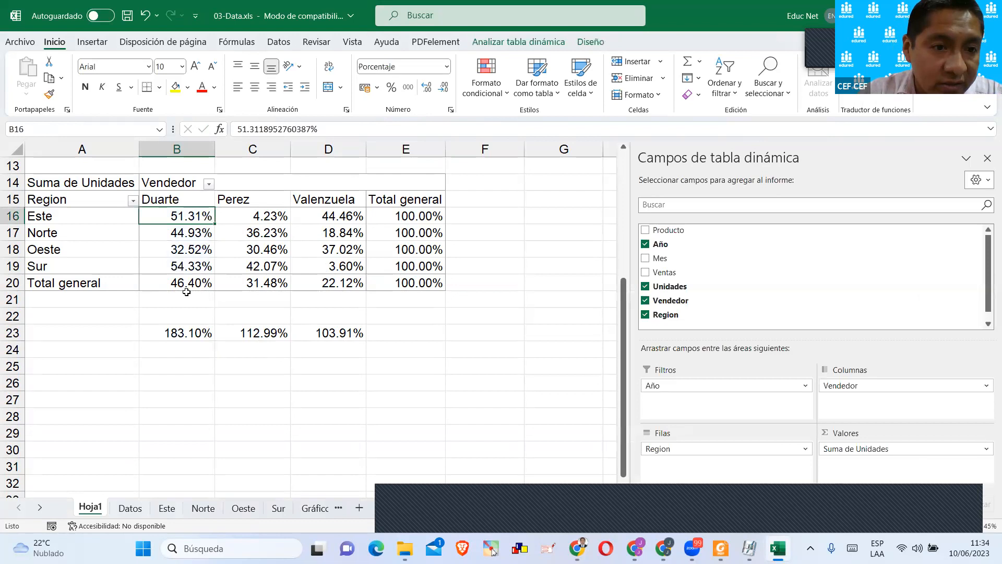
left_click(184, 281)
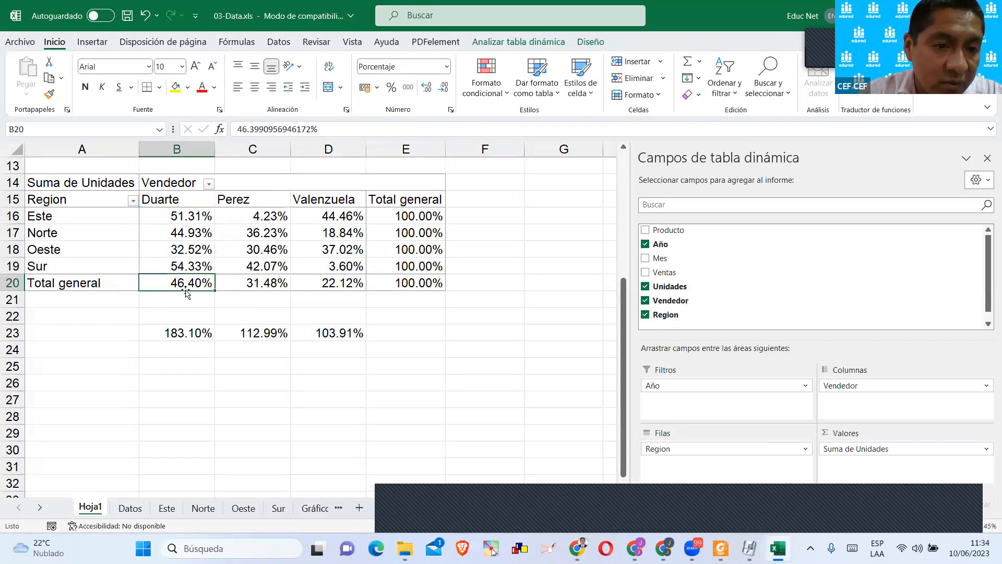
left_click_drag(201, 219, 206, 284)
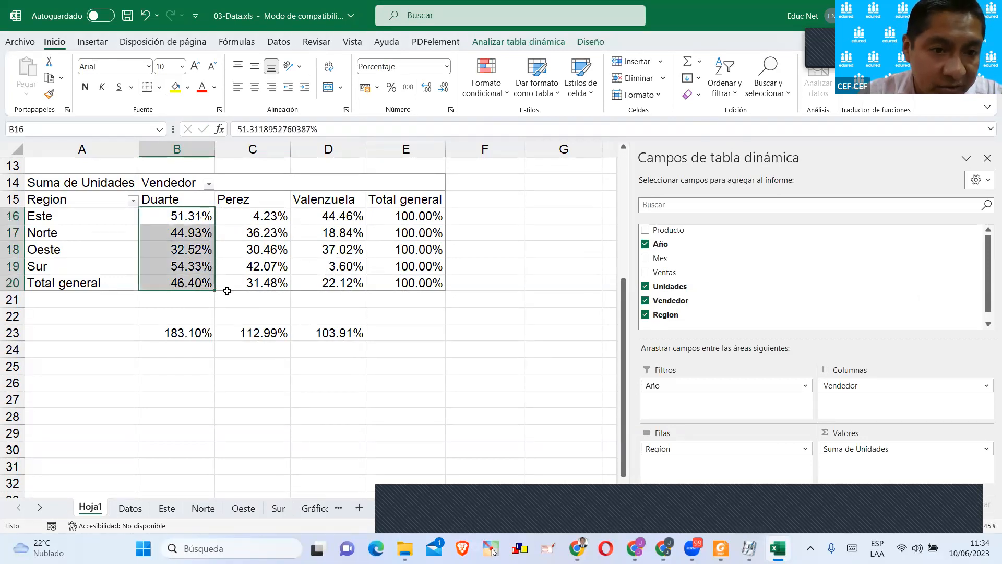
Clear the seller column sums in the range B22:E25 below the pivot table.
left_click_drag(157, 315, 409, 369)
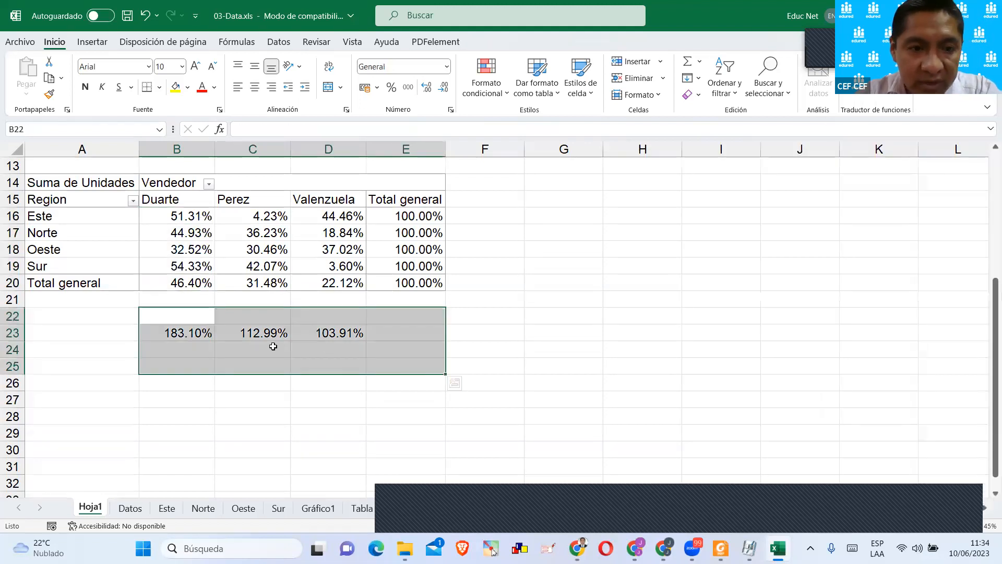
key("Delete")
Add the three sellers' Total general percentages, B20:D20, with a SUMA formula in C23, and clear that cell.
left_click(249, 336)
type(")")
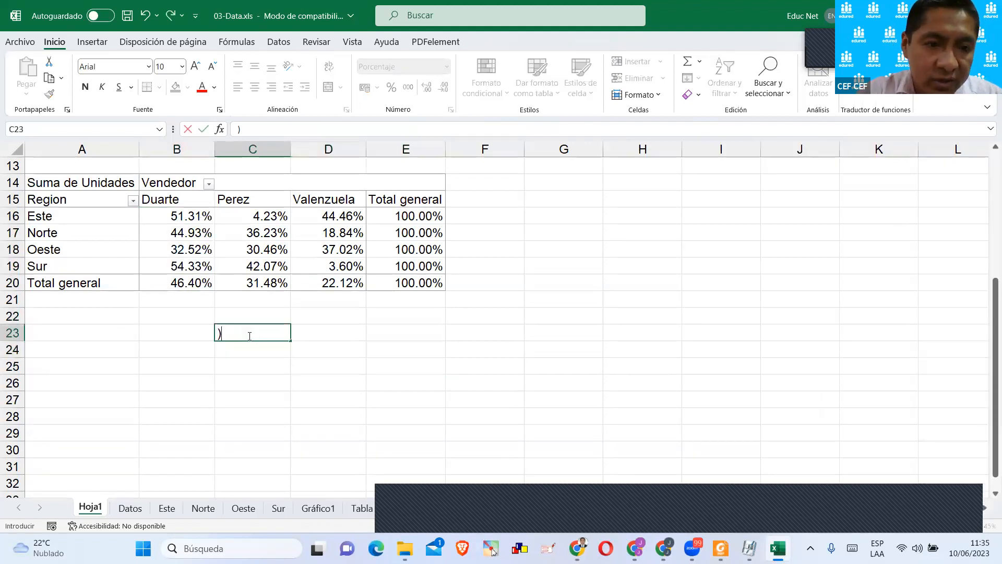
type("=suma(")
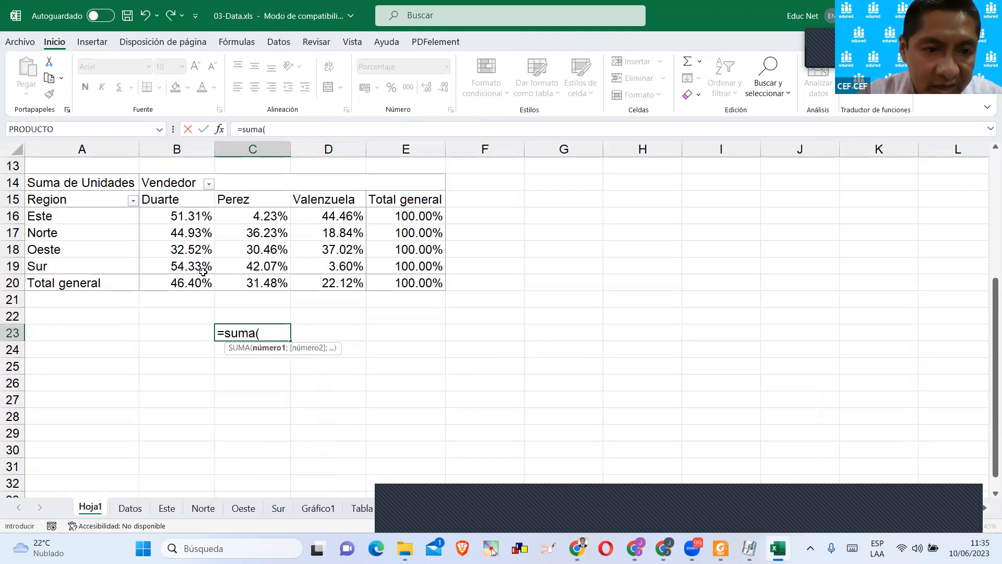
left_click_drag(201, 282, 334, 283)
type(")")
key("Return")
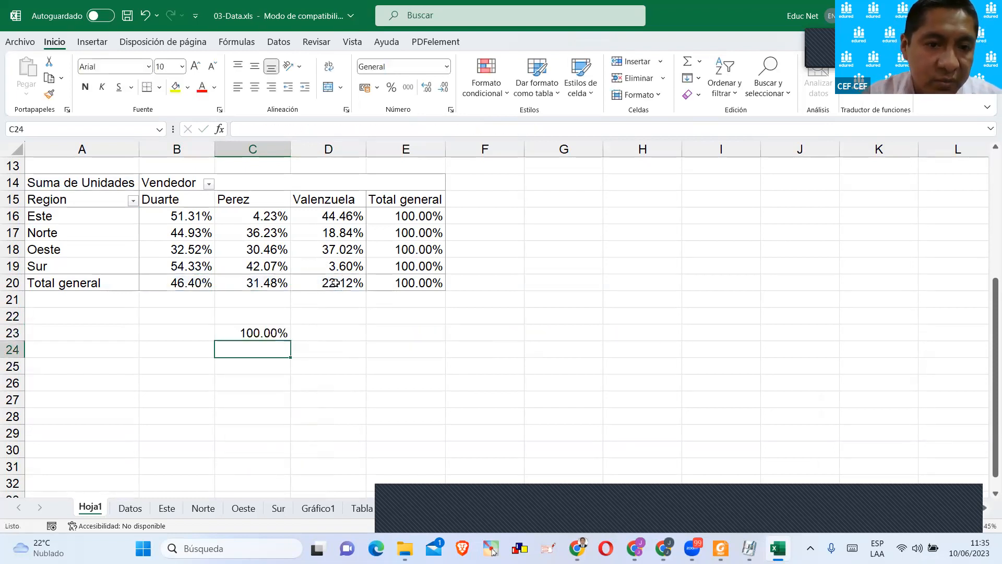
left_click(267, 333)
key("Delete")
Compare the two pivot tables on Hoja1 and look through the sales records on the Datos sheet.
scroll(240, 316, "up", 4)
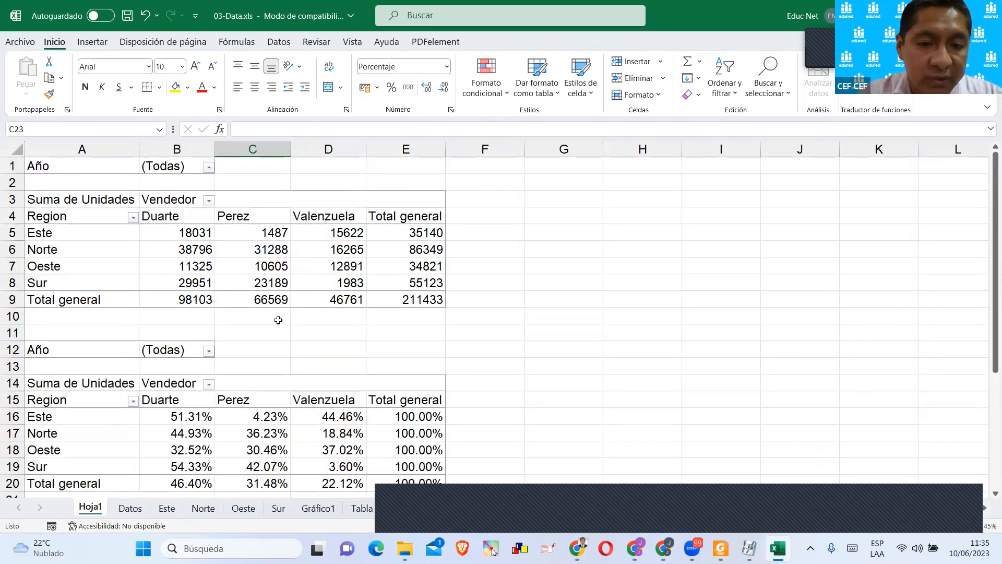
scroll(299, 316, "down", 2)
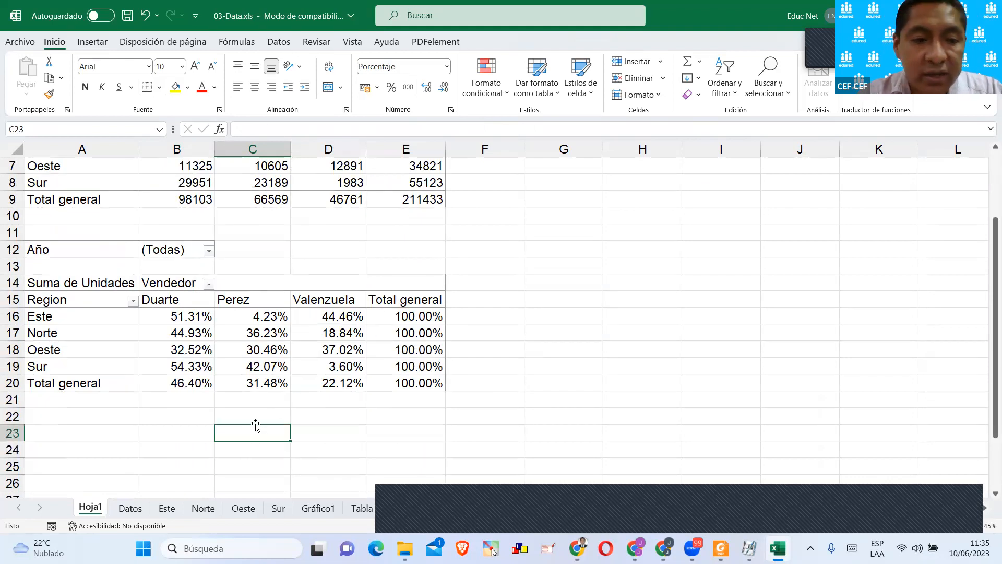
left_click(131, 507)
left_click(254, 244)
scroll(254, 263, "down", 5)
scroll(256, 260, "up", 5)
left_click(592, 193)
left_click(234, 205)
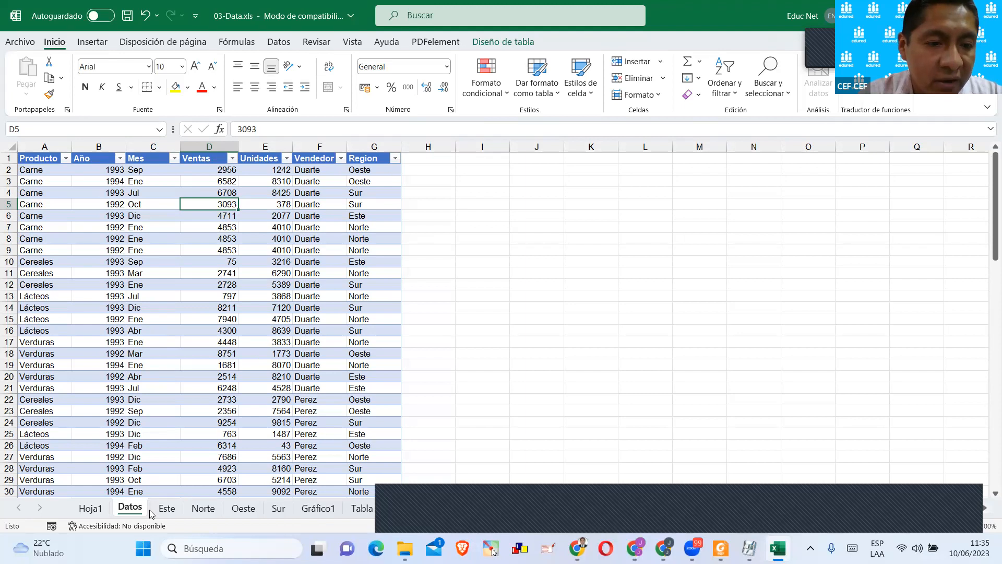
left_click(167, 509)
left_click(126, 510)
scroll(169, 319, "down", 6)
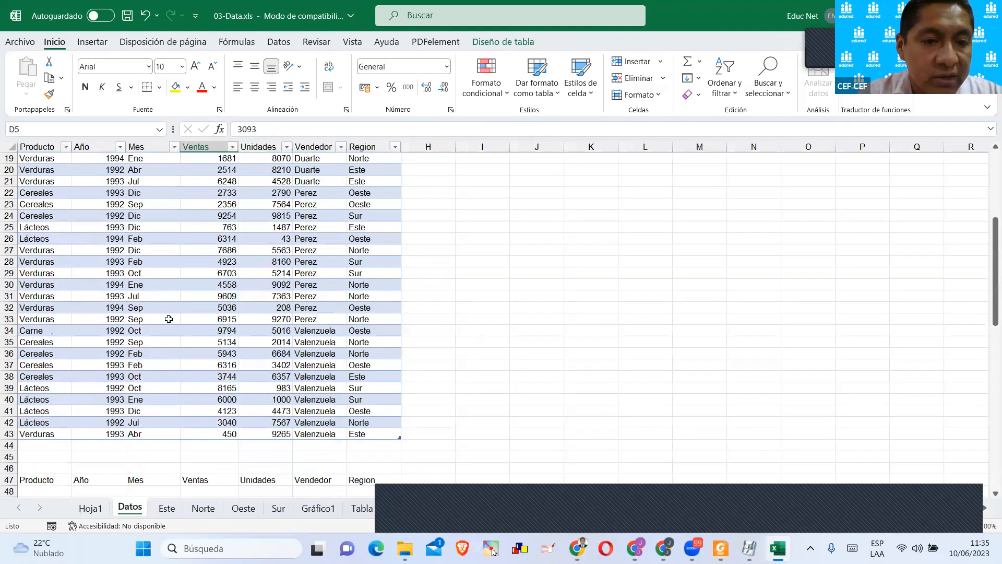
scroll(169, 319, "down", 5)
scroll(196, 342, "up", 6)
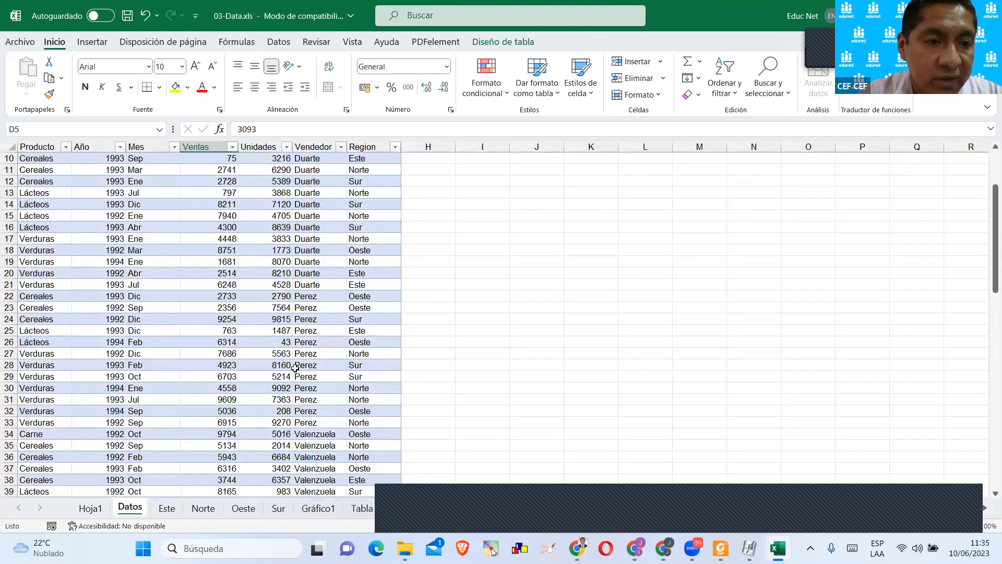
scroll(327, 394, "up", 5)
scroll(268, 318, "down", 4)
left_click(235, 286)
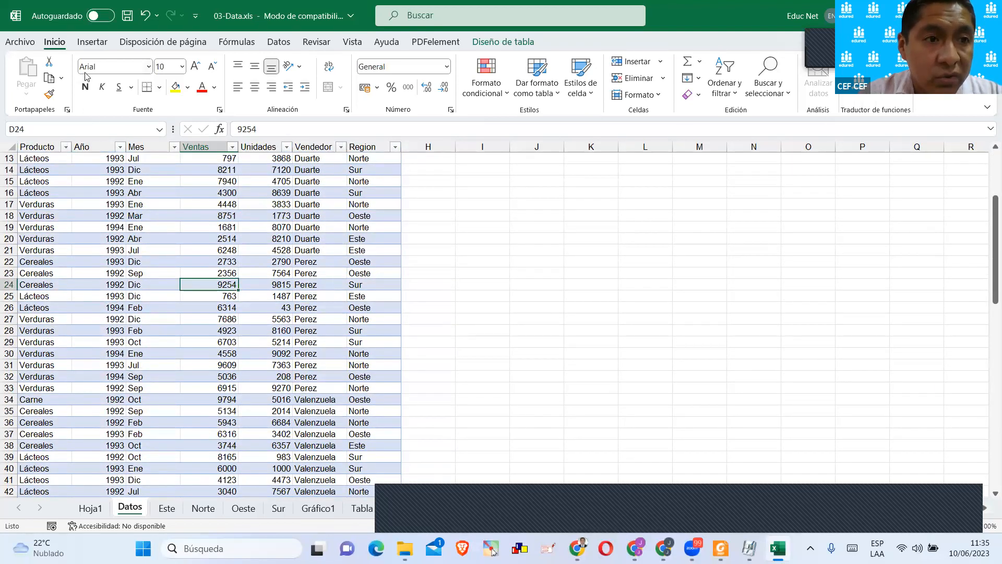
scroll(320, 354, "up", 4)
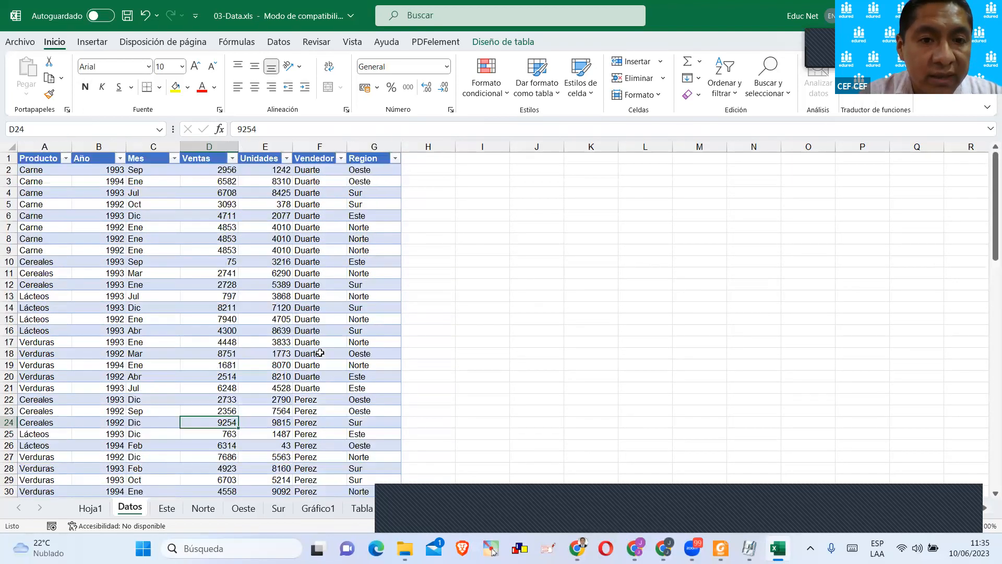
left_click(479, 183)
scroll(269, 398, "down", 3)
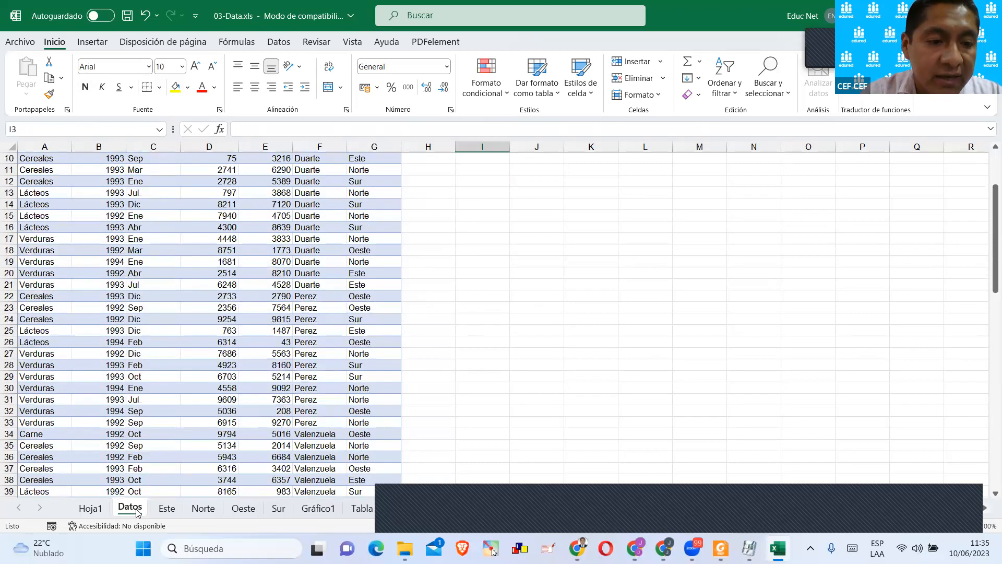
Copy the Datos sheet into a new workbook.
right_click(139, 511)
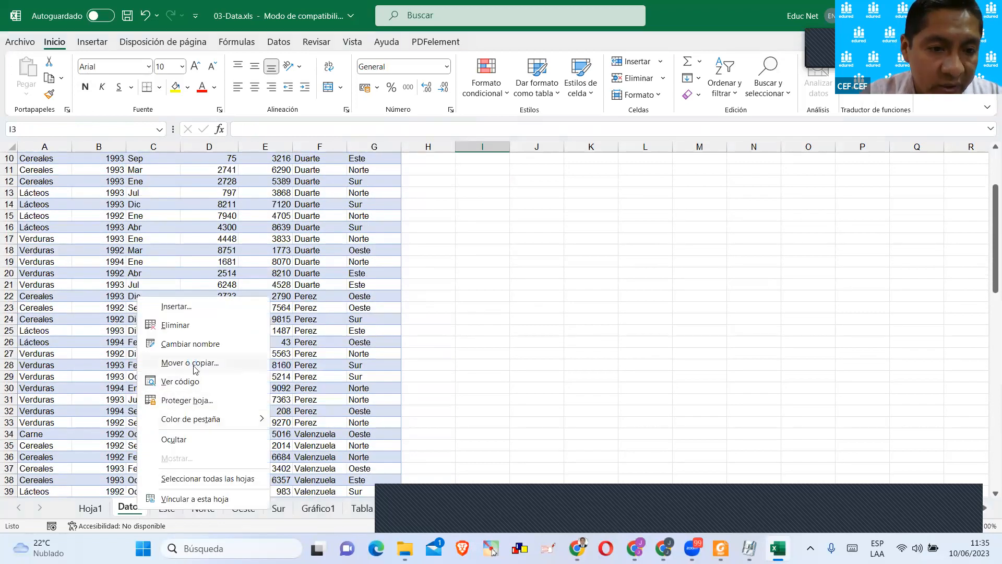
left_click(190, 363)
left_click(114, 440)
left_click(163, 331)
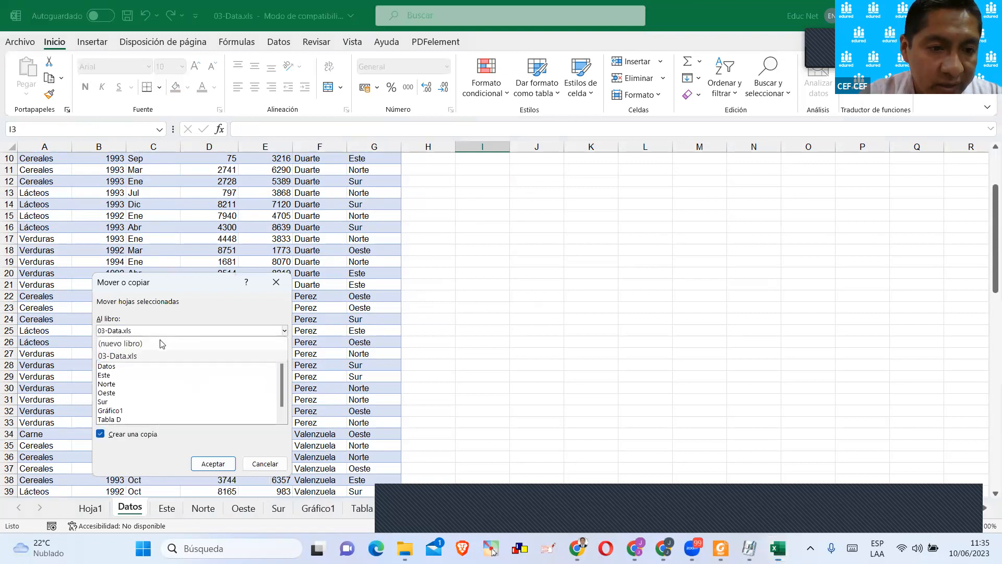
left_click(155, 348)
left_click(204, 464)
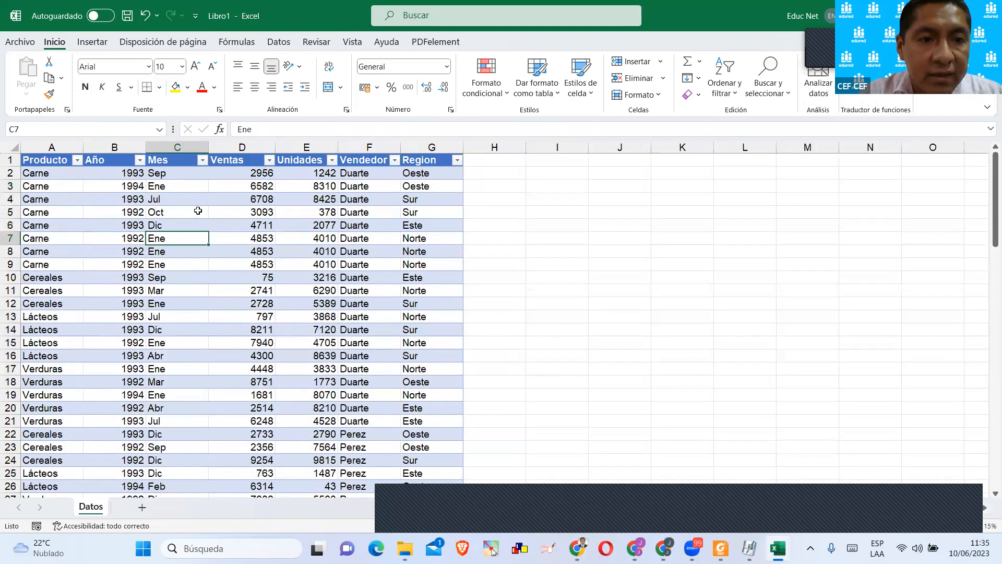
Name the sales data table productos.
left_click(503, 42)
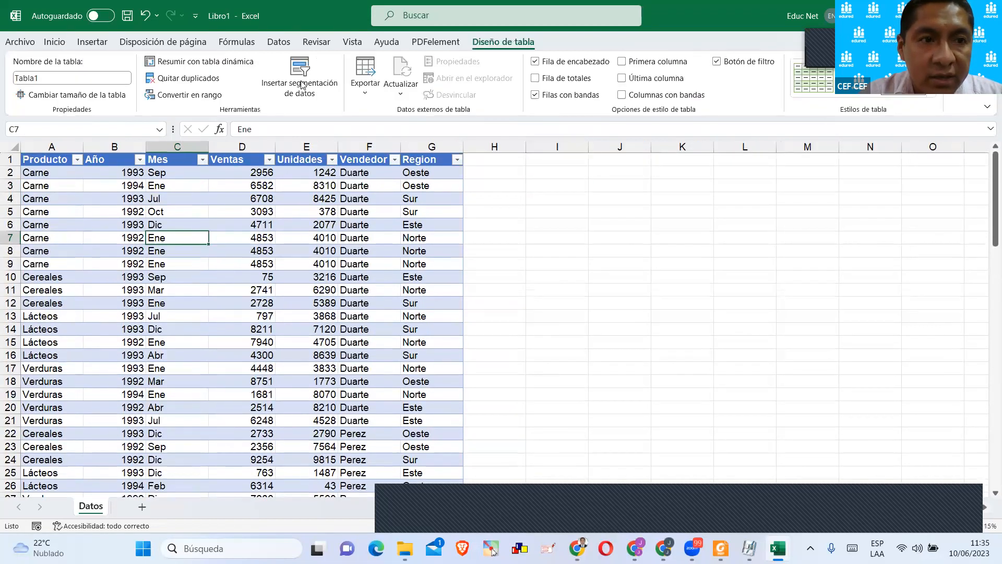
left_click(49, 79)
type("productos")
key("Return")
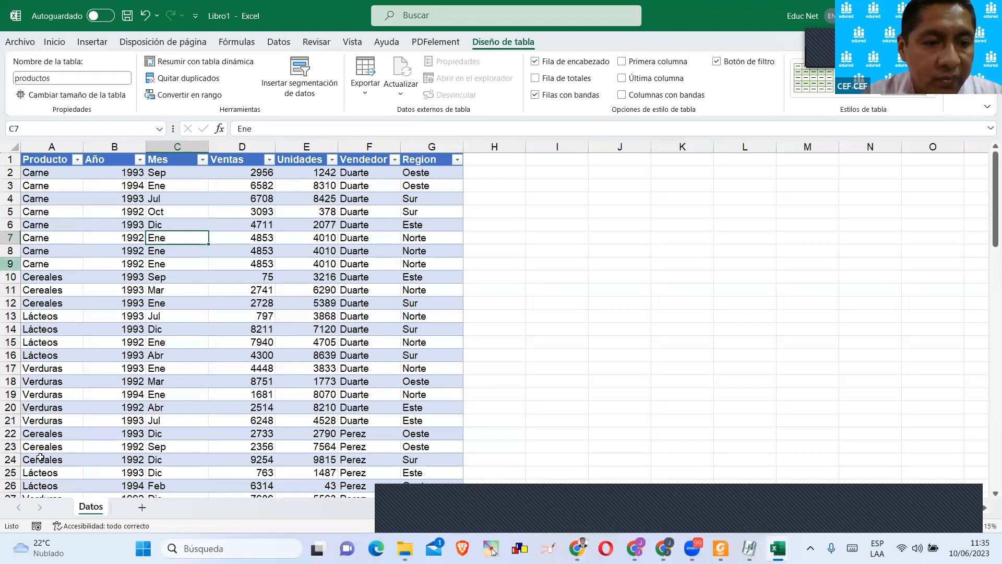
Add a new sheet after Datos and name it td.
double_click(140, 514)
double_click(140, 509)
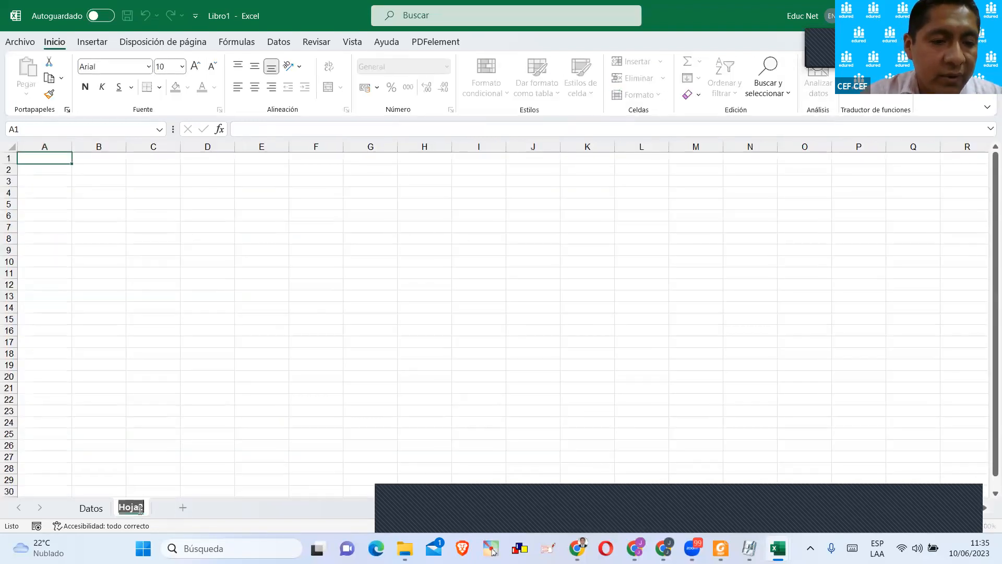
type("td")
key("Return")
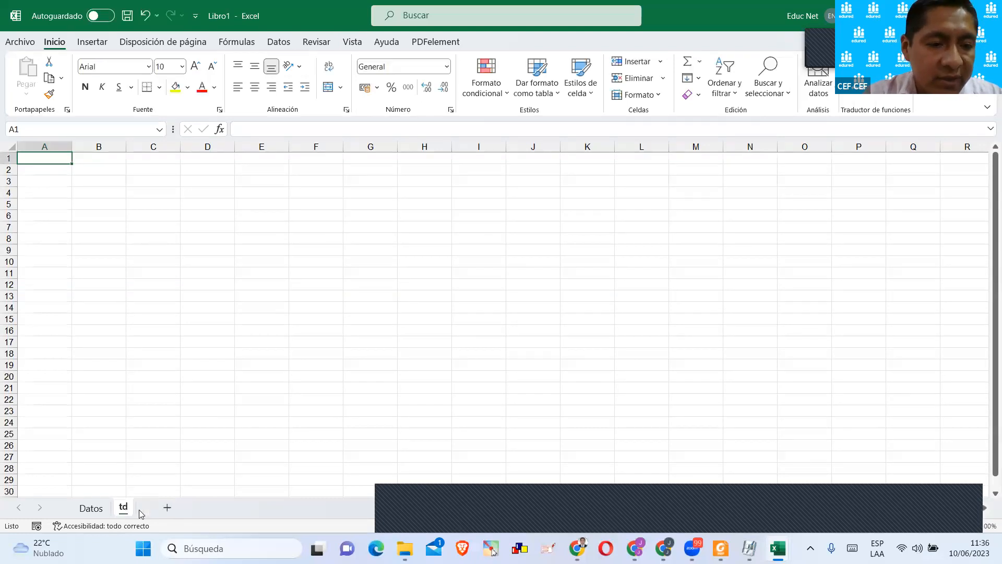
Add another sheet after td and name it dashboard.
left_click(167, 507)
double_click(164, 506)
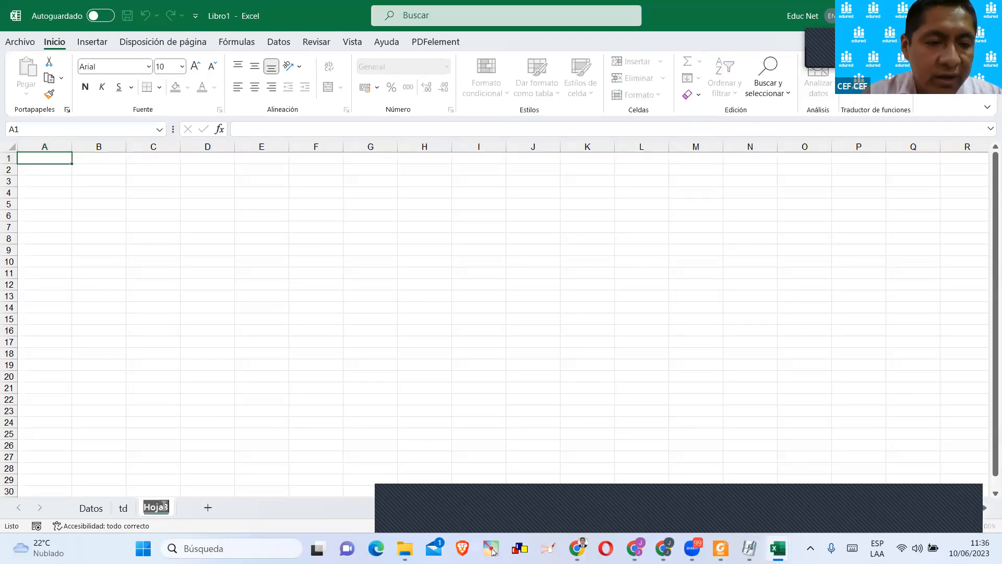
type("dashbo")
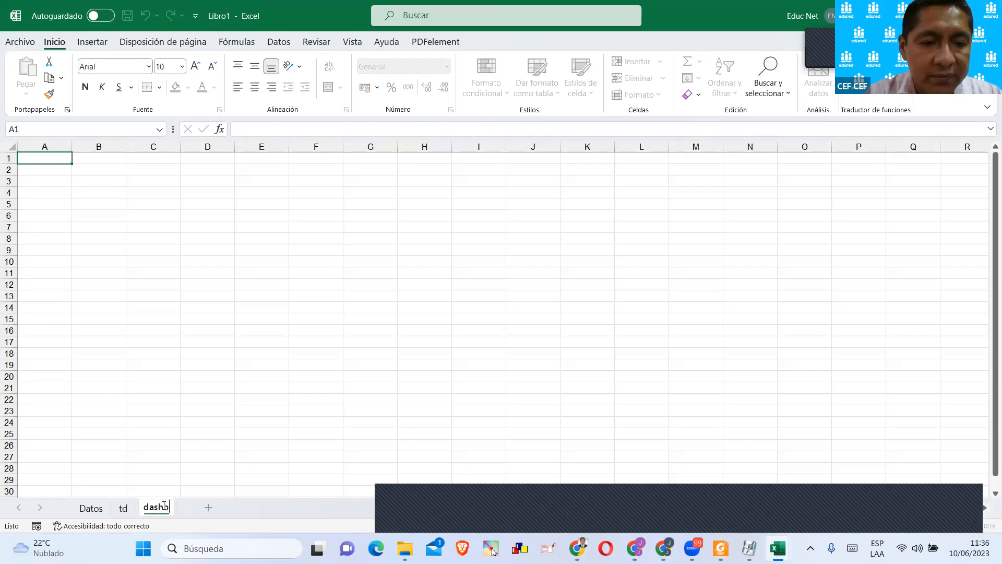
key("BackSpace")
key("BackSpace")
type("board")
key("Return")
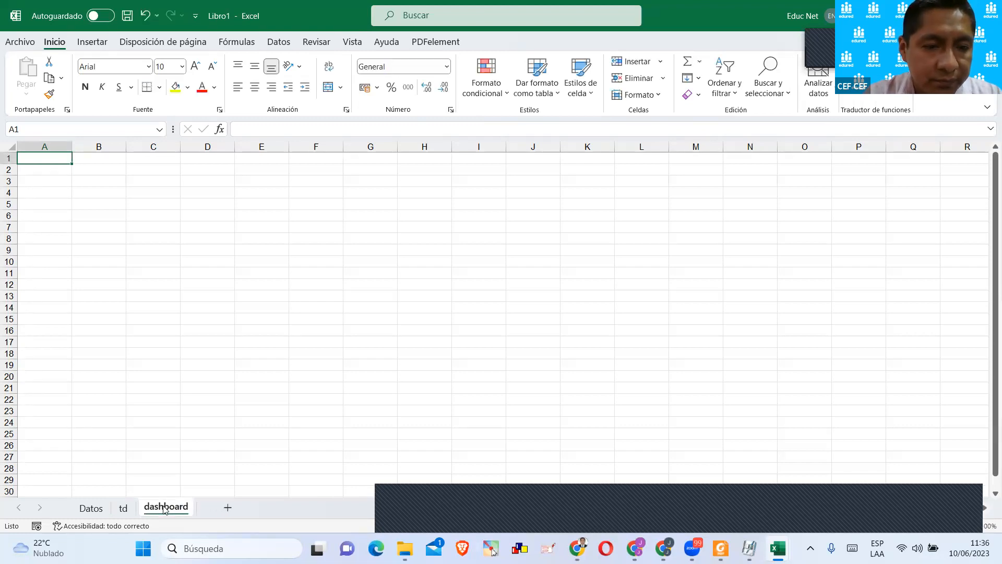
Fill the range A1:C30 on the dashboard sheet with dark blue as a side panel.
left_click(143, 206)
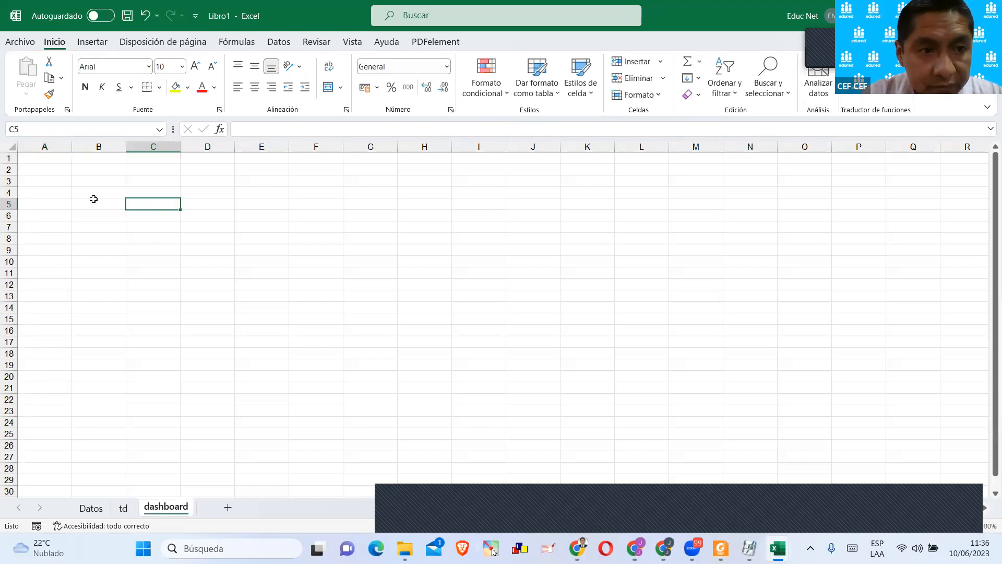
left_click(51, 162)
left_click_drag(87, 168, 167, 487)
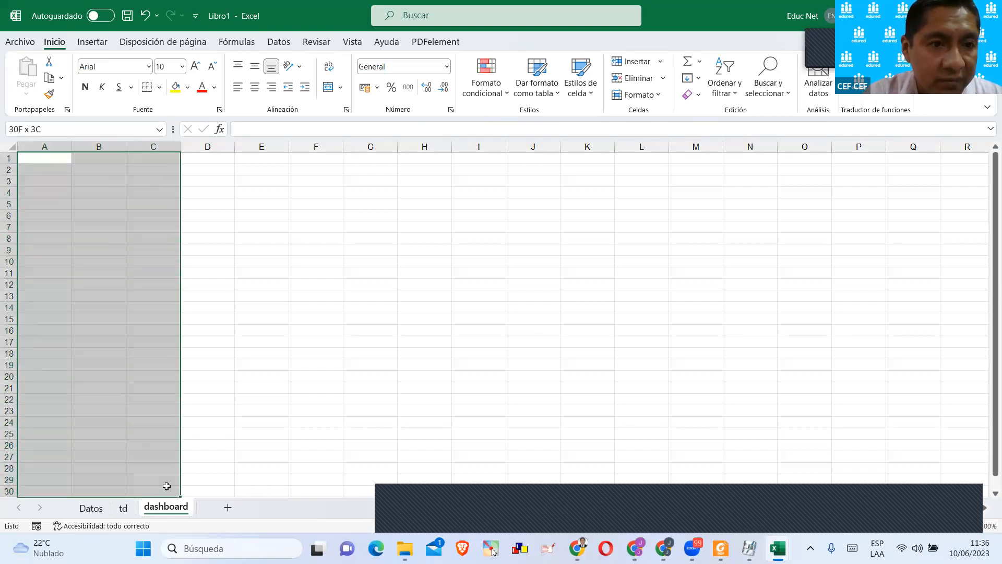
left_click(187, 87)
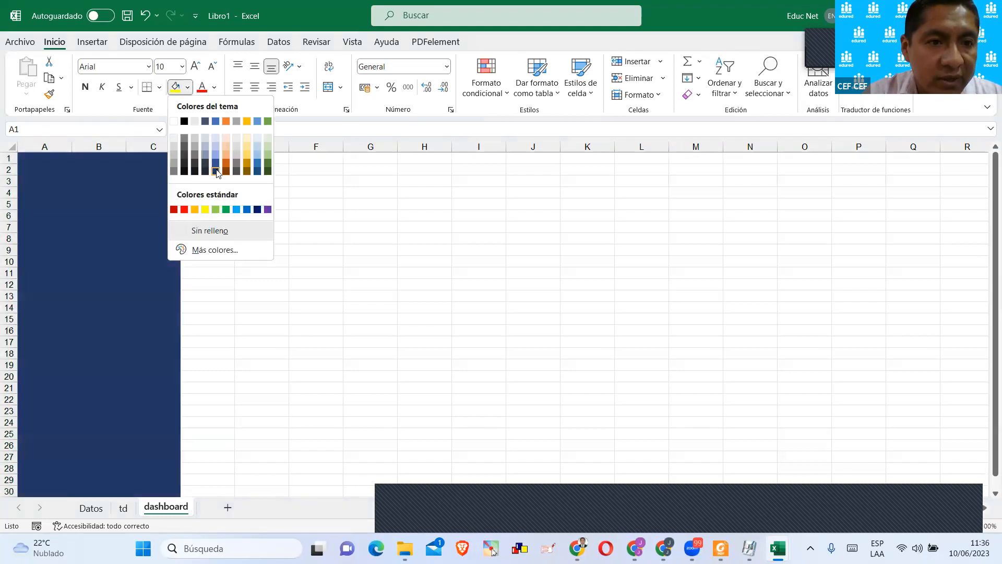
left_click(217, 172)
Narrow column D to a thin strip and fill E1:R6 and E8:R30 with the same dark blue.
left_click_drag(180, 147, 906, 212)
left_click(176, 87)
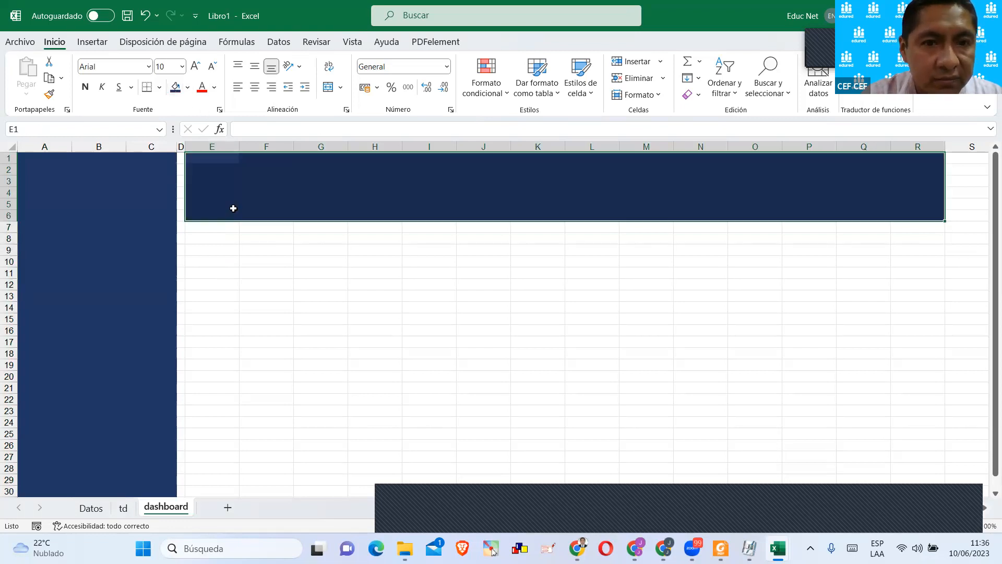
left_click(243, 251)
left_click_drag(190, 233, 897, 485)
scroll(522, 355, "down", 2)
scroll(519, 351, "up", 2)
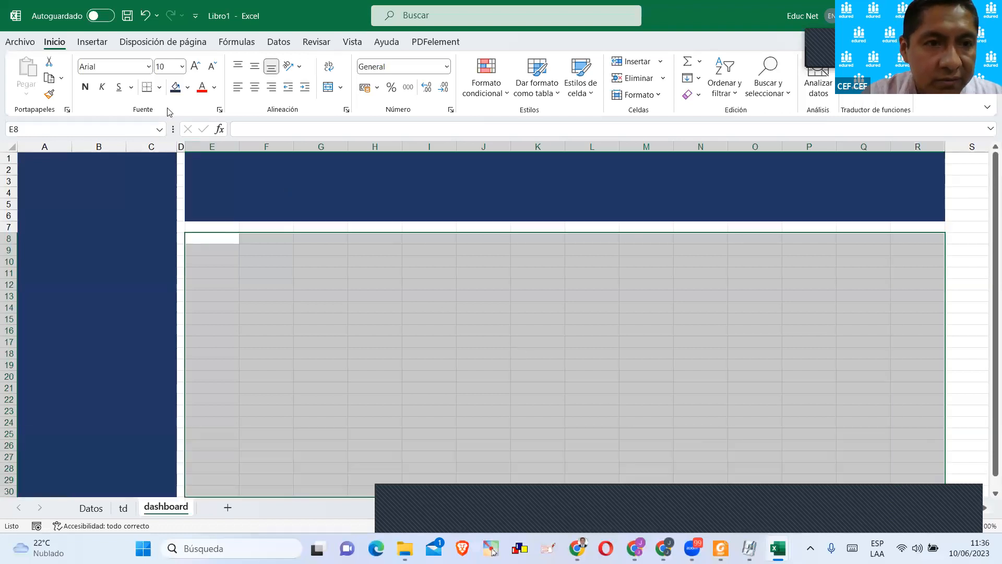
left_click(176, 87)
Slightly narrow columns A to C, and shrink column D and row 7 to thin white dividers between the dashboard blocks.
left_click_drag(151, 146, 64, 146)
left_click(330, 250)
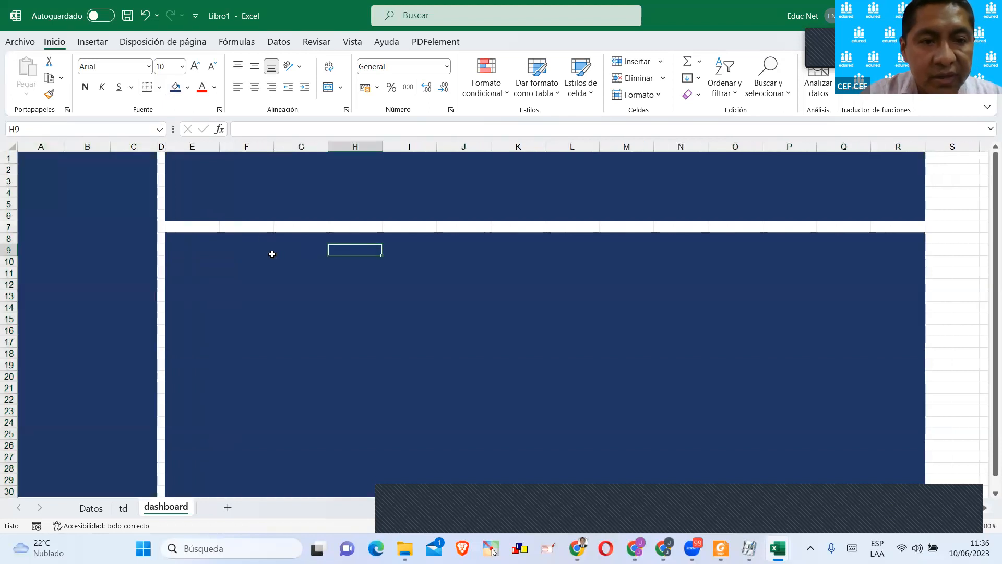
left_click(161, 147)
left_click_drag(165, 147, 160, 150)
left_click(8, 227)
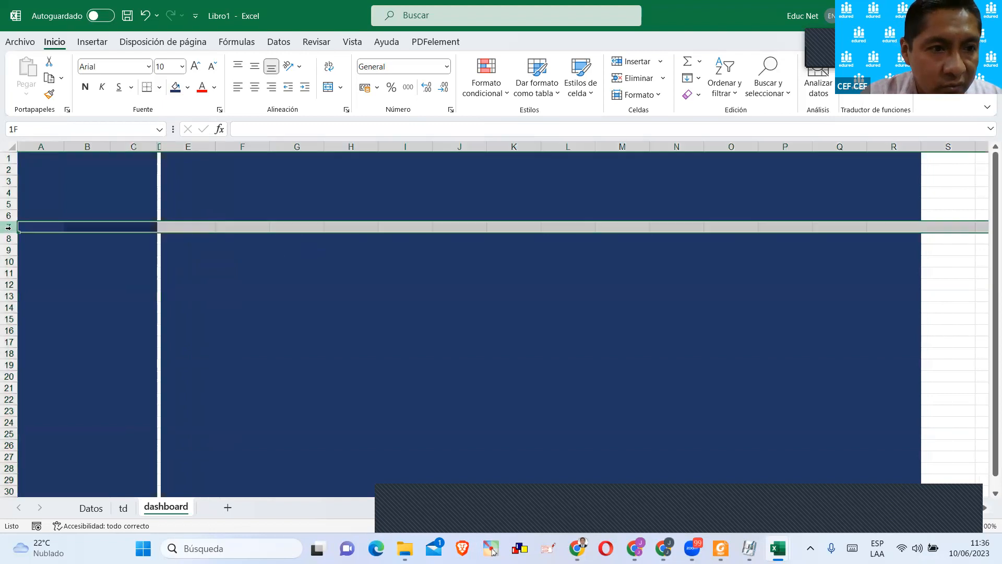
left_click_drag(8, 233, 9, 225)
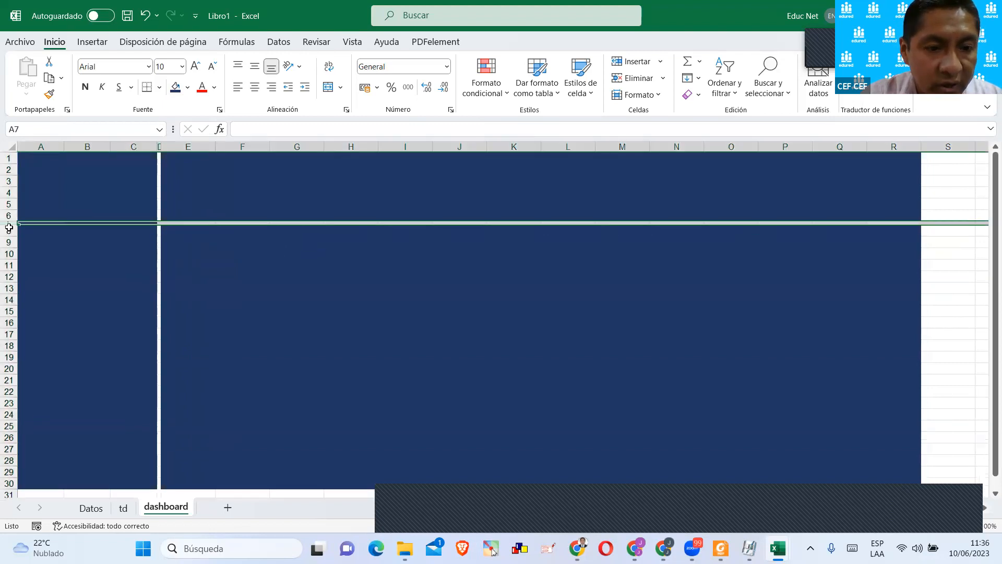
left_click(285, 320)
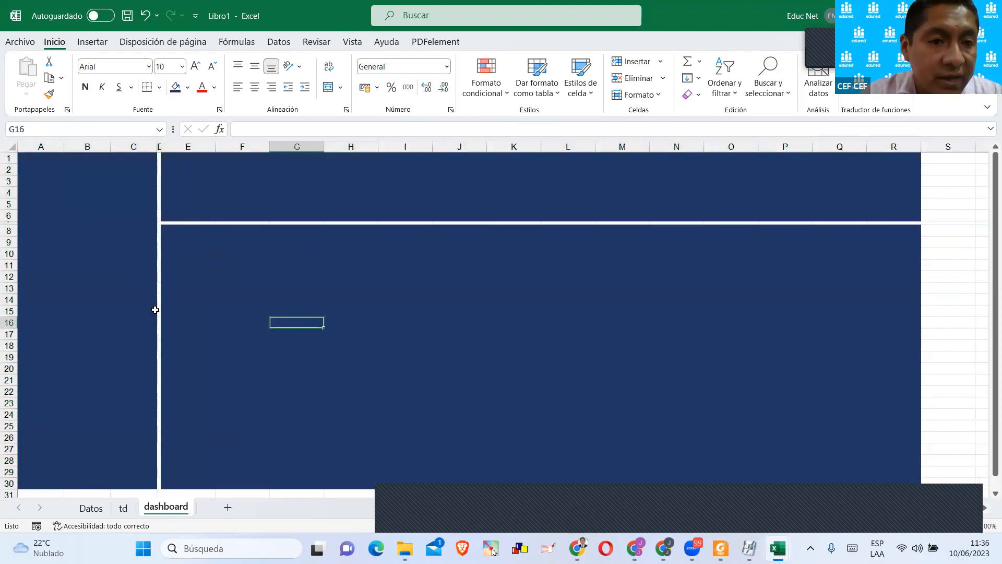
Review the columns and records of the sales table on the Datos sheet.
left_click(91, 508)
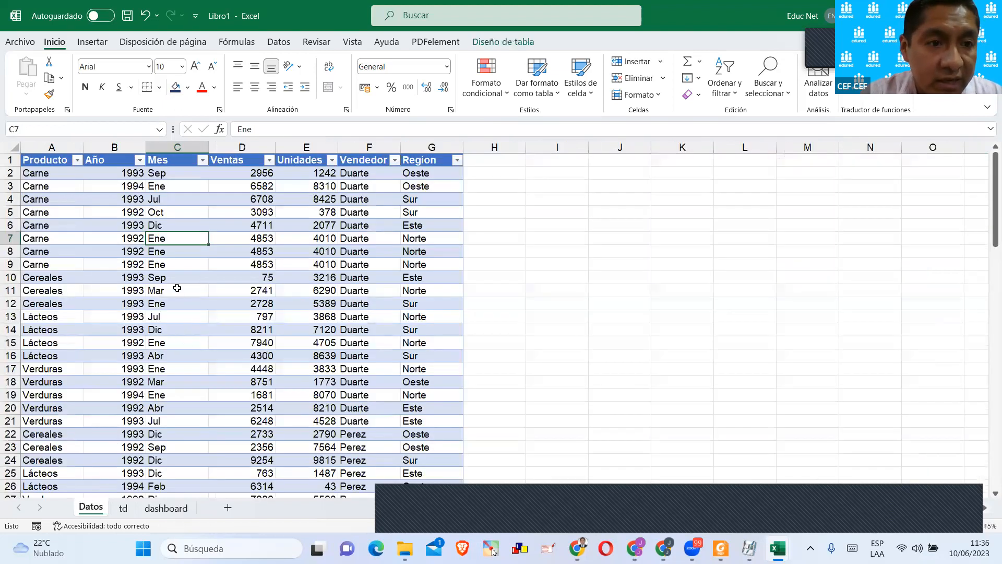
left_click(82, 237)
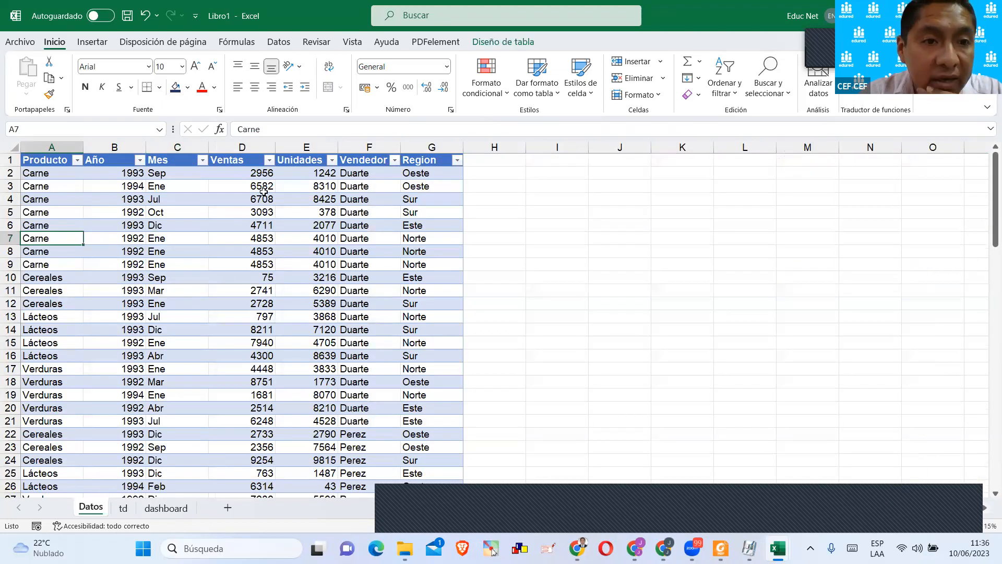
scroll(229, 237, "down", 7)
scroll(199, 336, "up", 3)
scroll(132, 339, "up", 4)
left_click(79, 253)
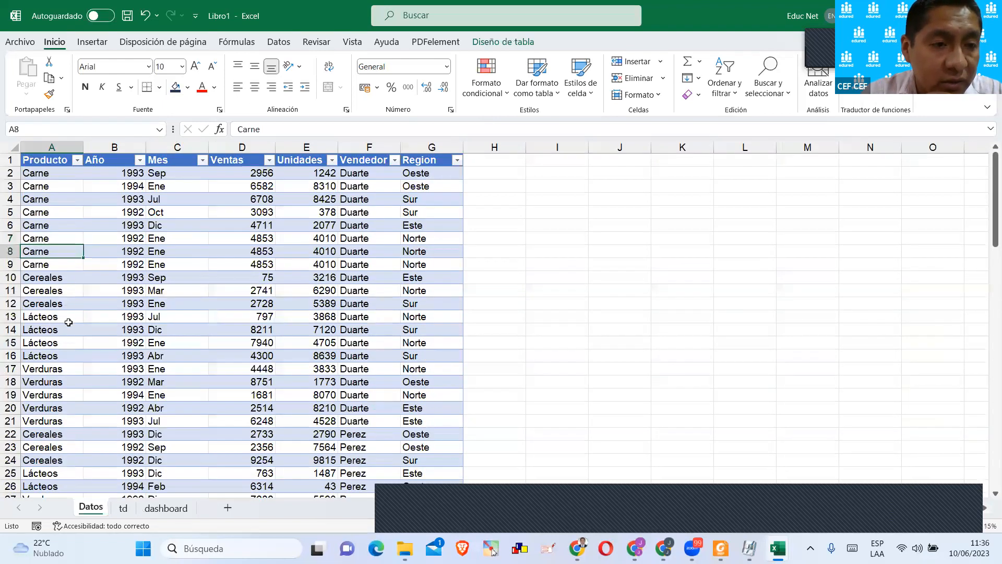
left_click(93, 211)
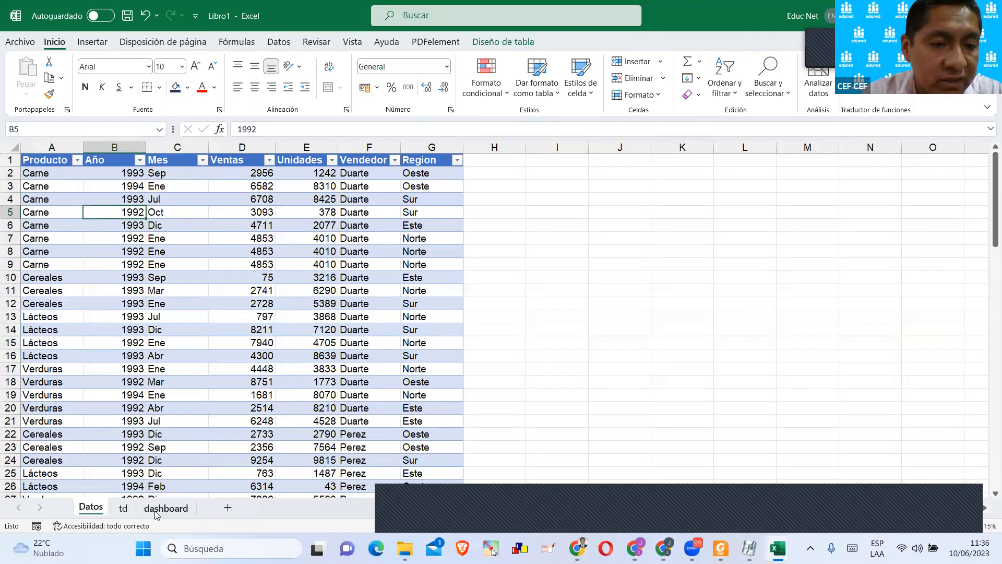
left_click(126, 509)
left_click(109, 510)
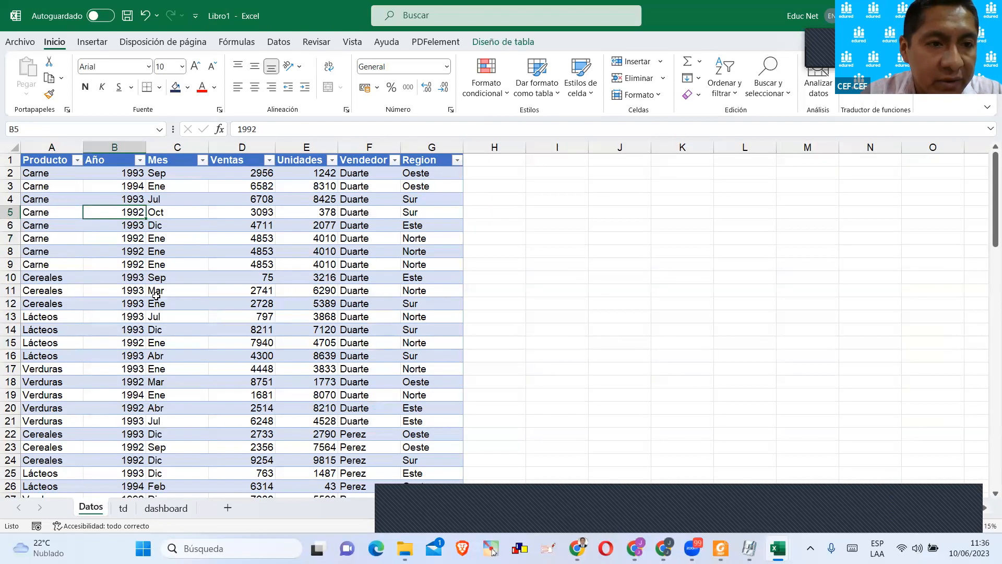
scroll(39, 455, "down", 3)
scroll(219, 304, "up", 3)
Fill cell A3 on the td sheet with yellow.
left_click(131, 514)
left_click(148, 354)
left_click(49, 182)
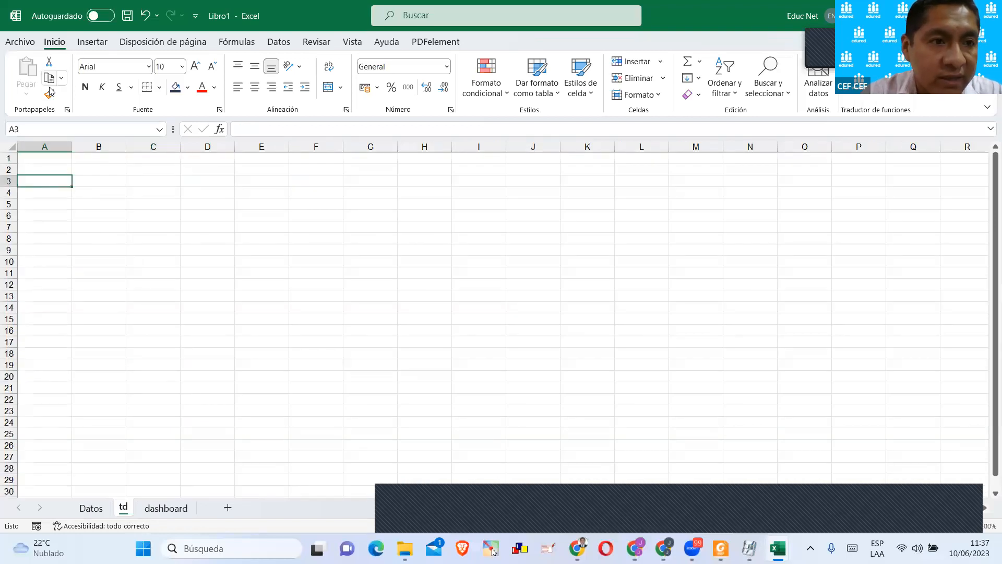
left_click(187, 87)
left_click(205, 210)
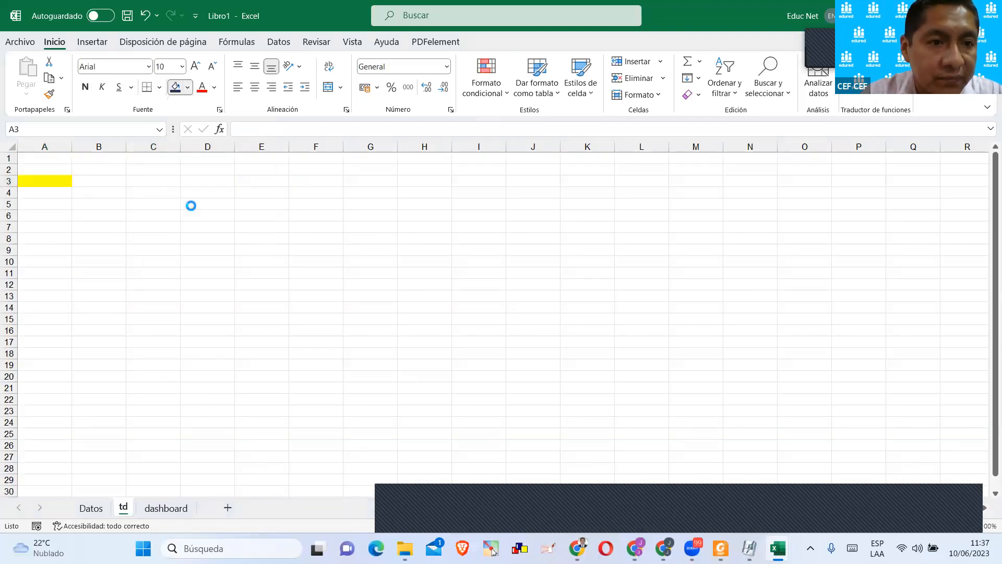
Insert a pivot table based on the productos table into the existing td sheet at cell A3.
left_click(92, 42)
left_click(43, 192)
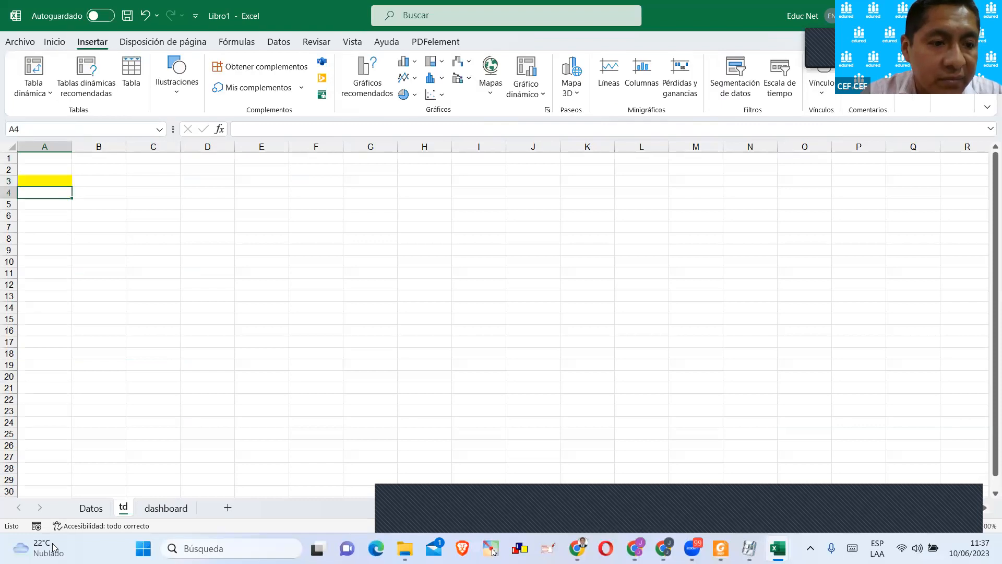
left_click(91, 508)
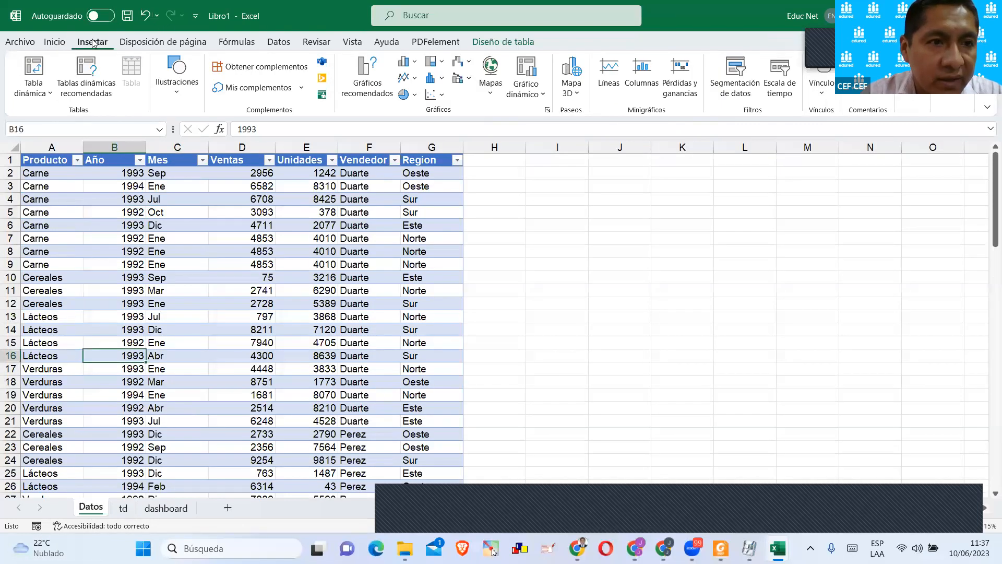
left_click(48, 88)
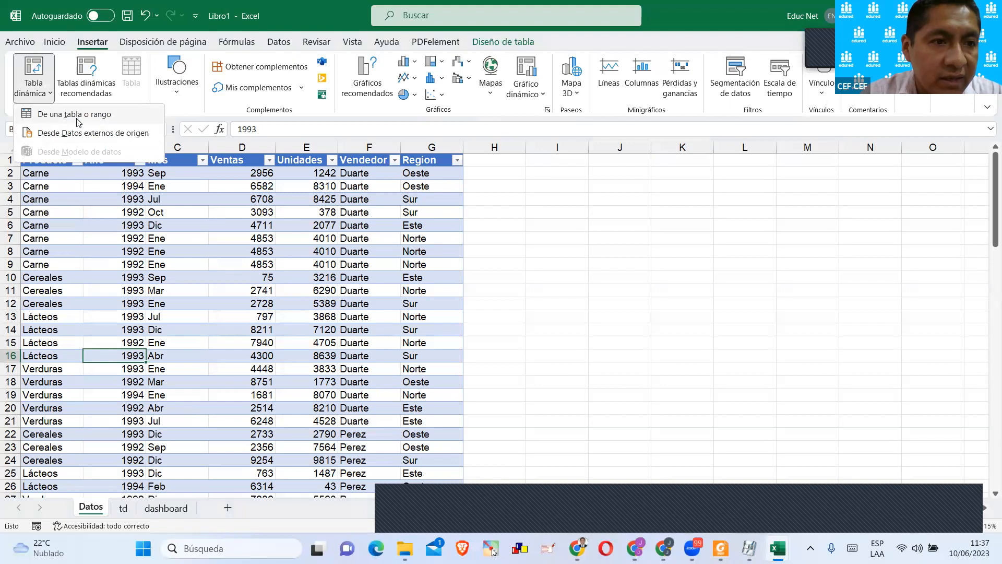
left_click(75, 114)
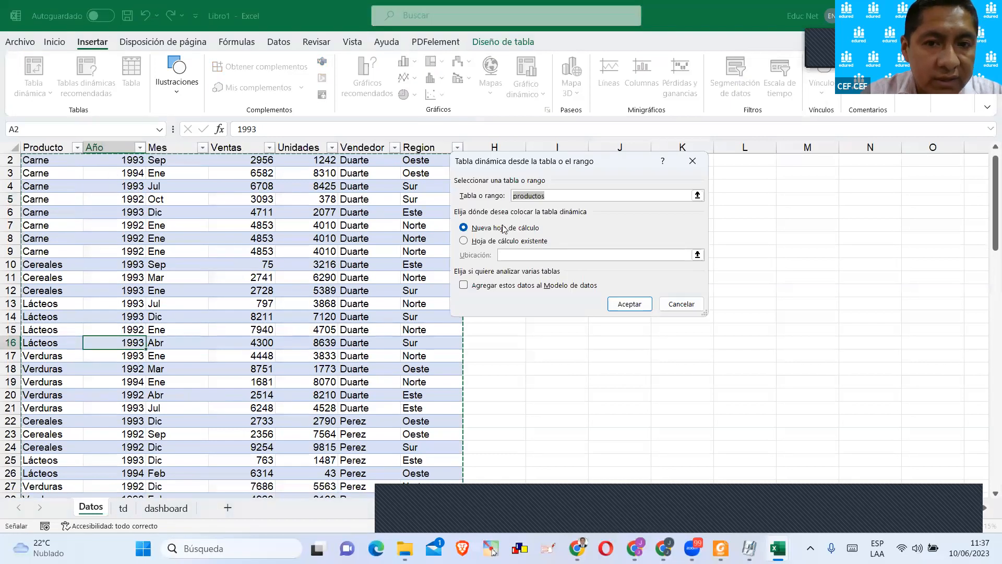
left_click(494, 241)
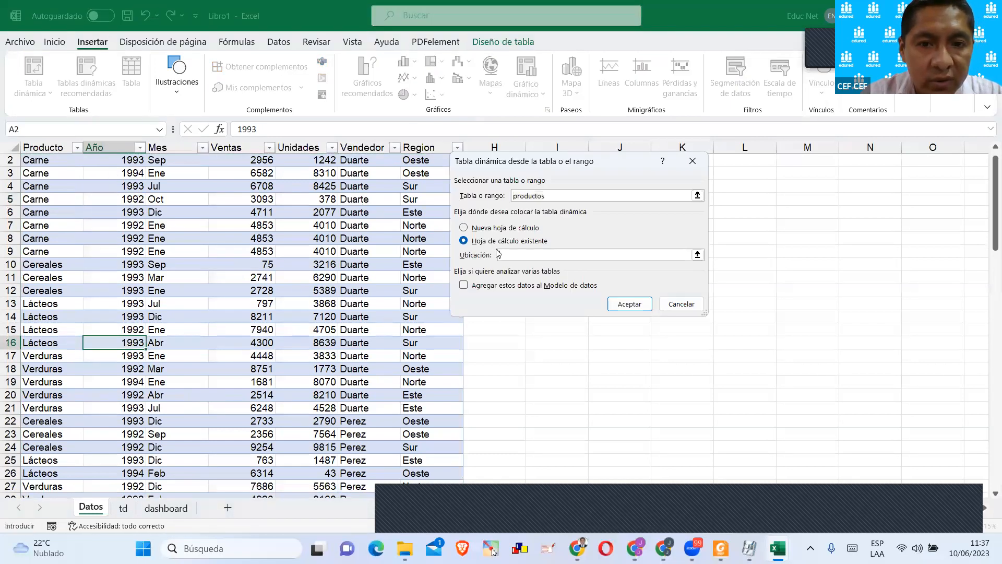
left_click(123, 508)
left_click(56, 180)
left_click(630, 304)
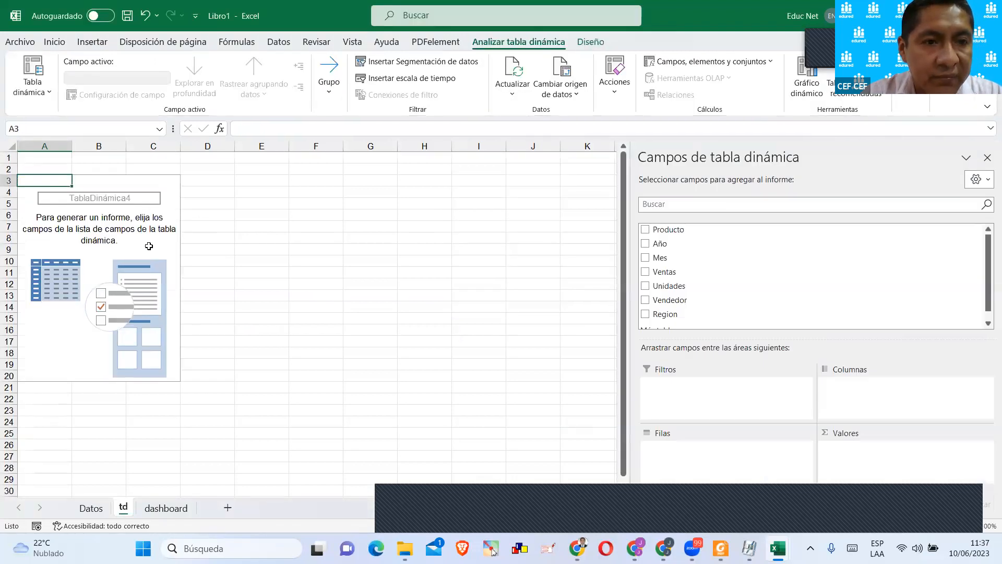
Set up the pivot table with Producto as rows and the sum of Ventas as values.
scroll(654, 290, "down", 1)
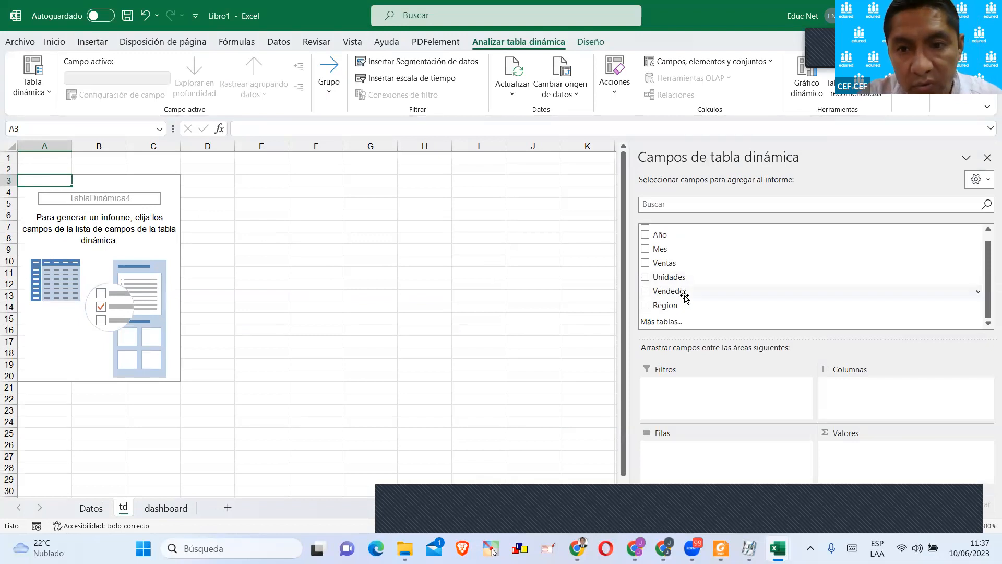
scroll(685, 295, "up", 1)
left_click_drag(673, 229, 698, 459)
scroll(694, 300, "down", 1)
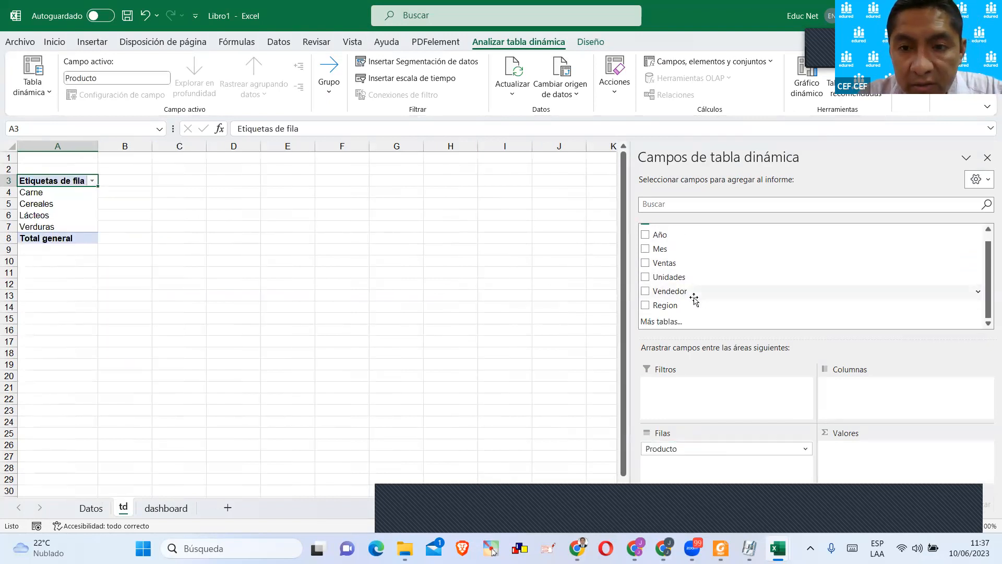
scroll(691, 303, "up", 1)
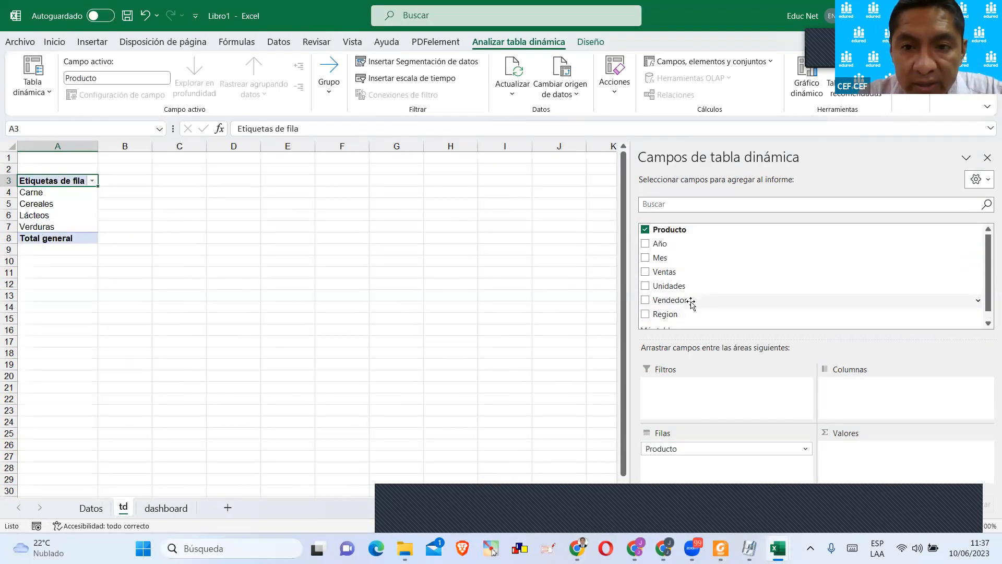
left_click_drag(665, 271, 863, 455)
left_click(325, 282)
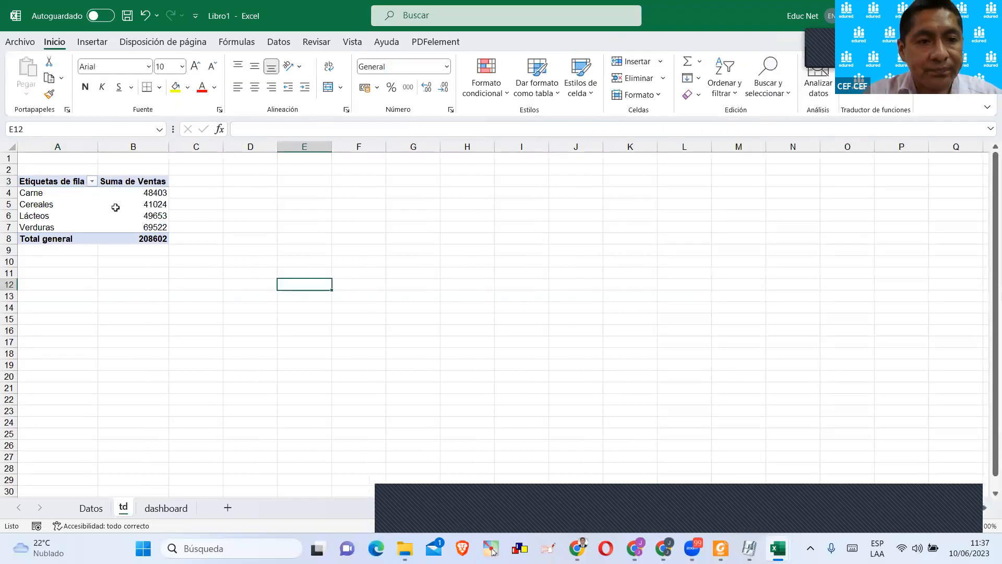
scroll(116, 207, "up", 5)
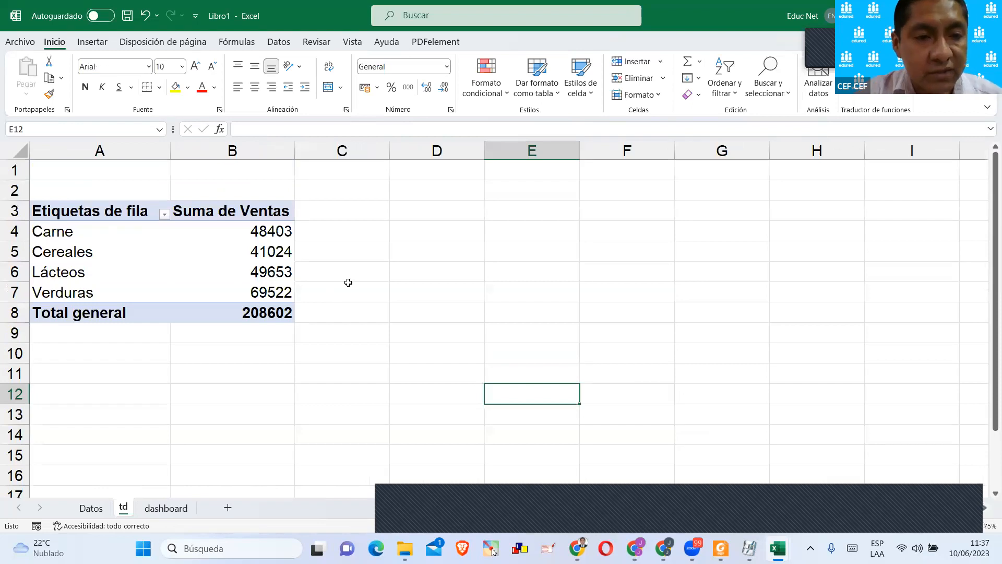
left_click(348, 283)
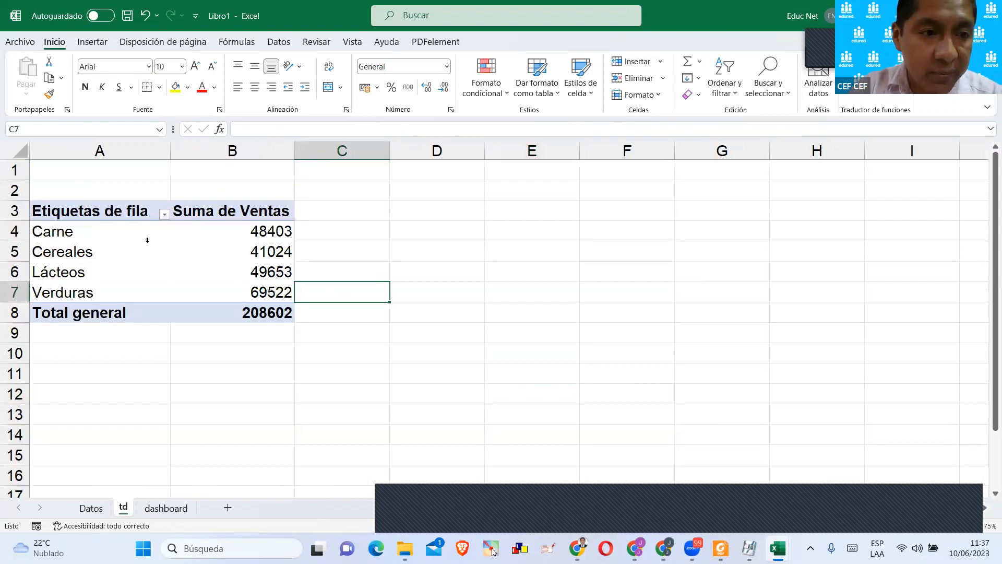
left_click(113, 236)
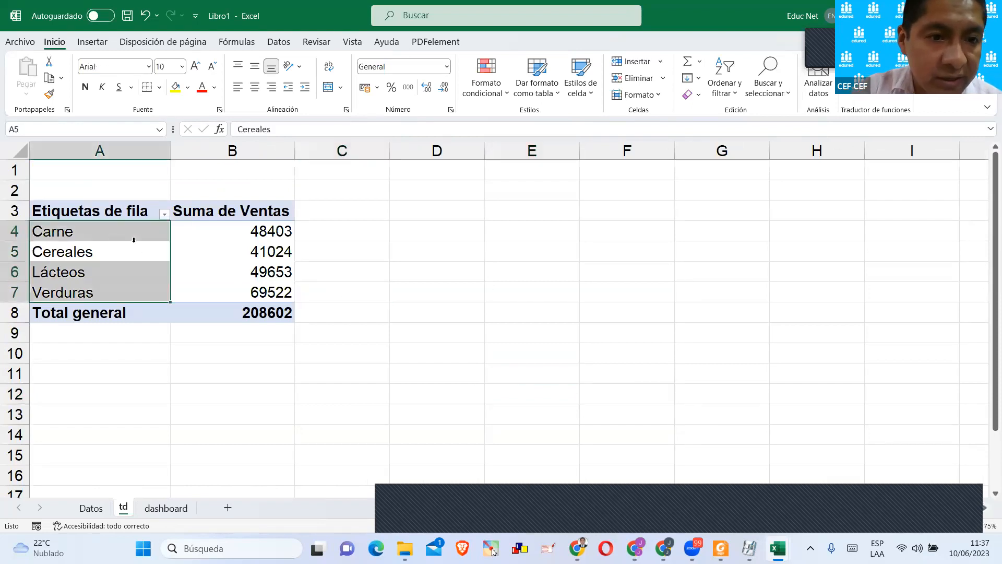
left_click(226, 229)
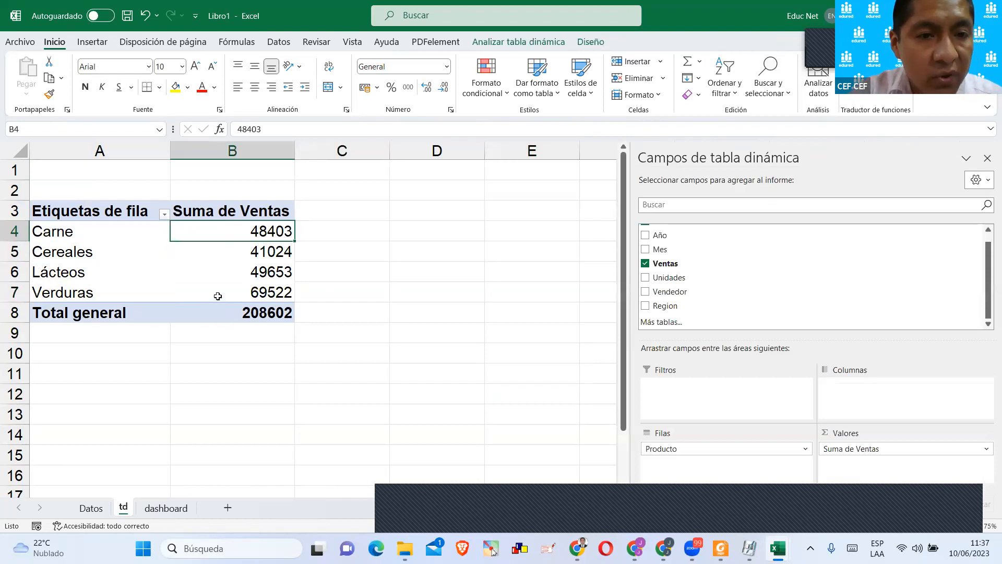
scroll(218, 294, "down", 1)
Enter the headers Producto in D3 and Ventas in E3 beside the pivot table.
left_click(406, 203)
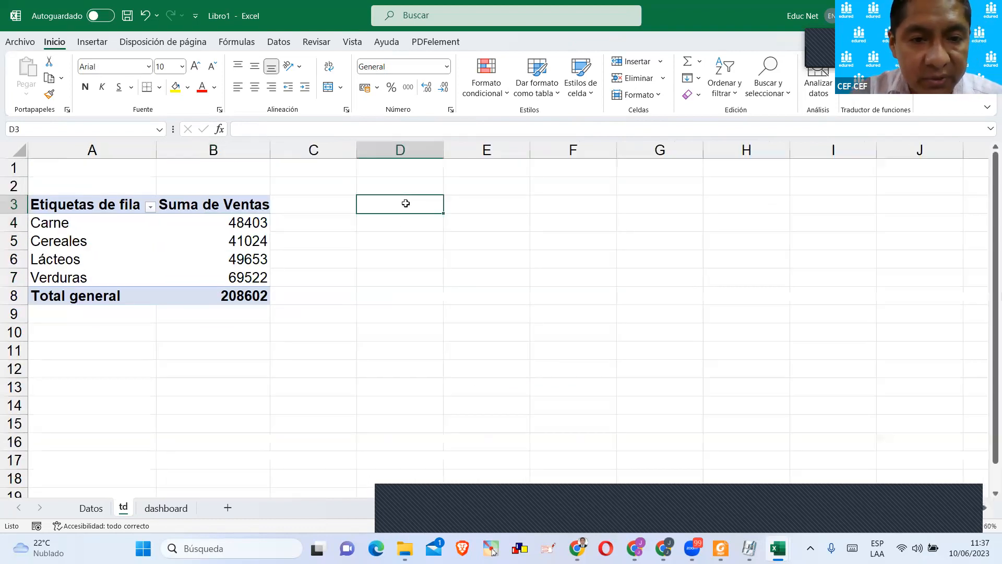
type("P")
type("tof")
key("BackSpace")
key("BackSpace")
key("BackSpace")
type("roducto")
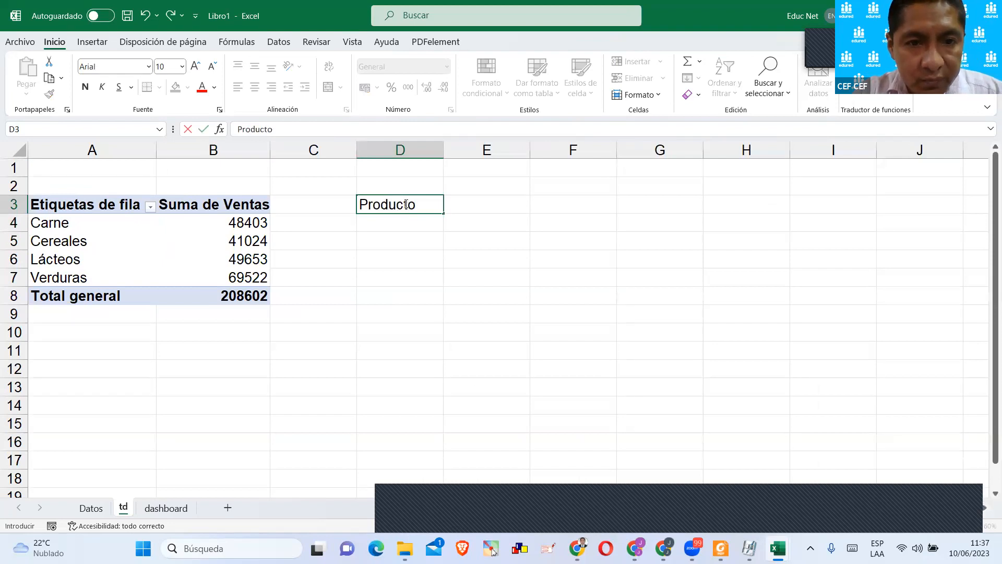
key("Tab")
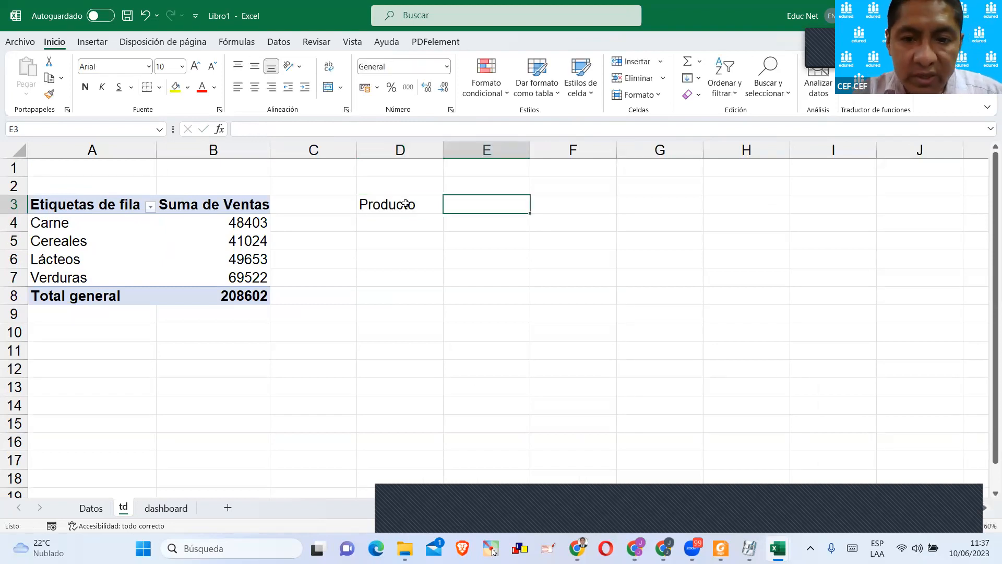
type("Ventas")
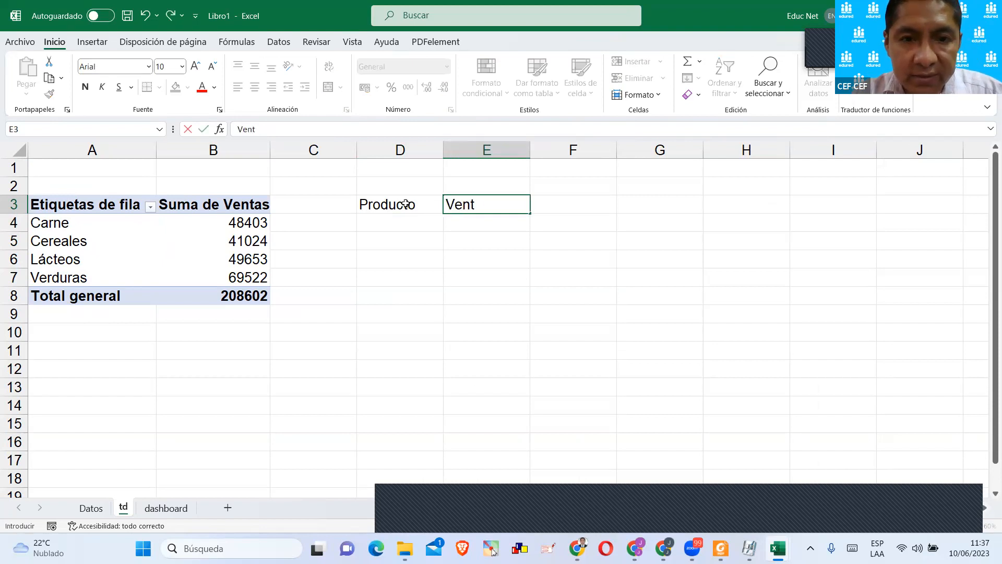
key("Return")
Link D4 to the first product label with =A4 and copy the formula down through D7.
left_click(378, 219)
type("=")
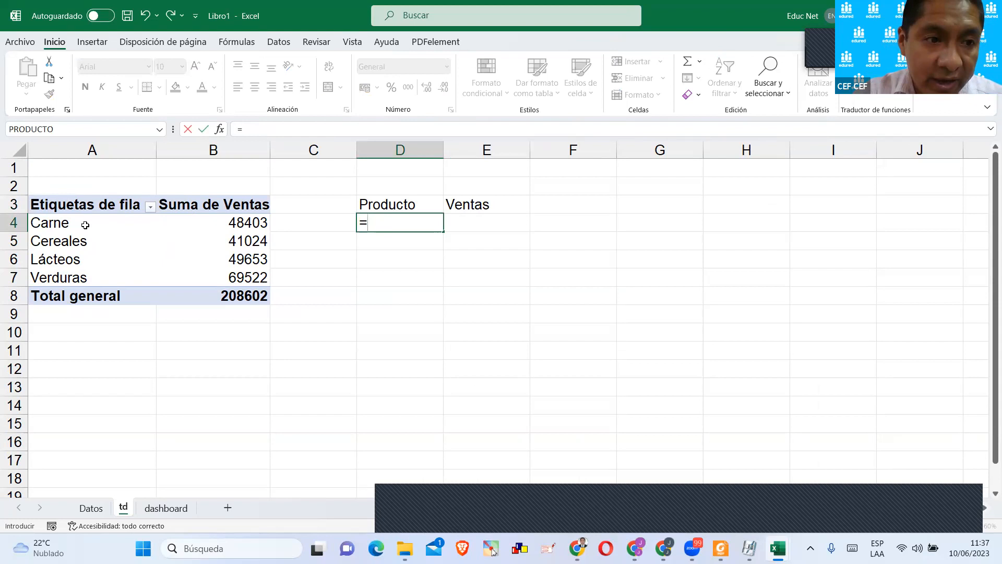
left_click(76, 227)
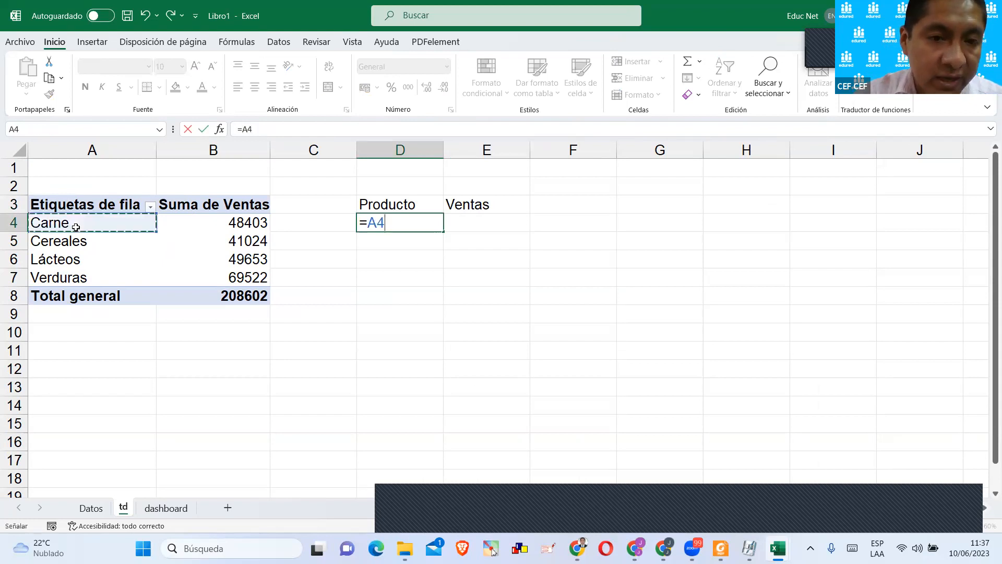
key("Return")
left_click(424, 221)
left_click_drag(442, 235, 442, 285)
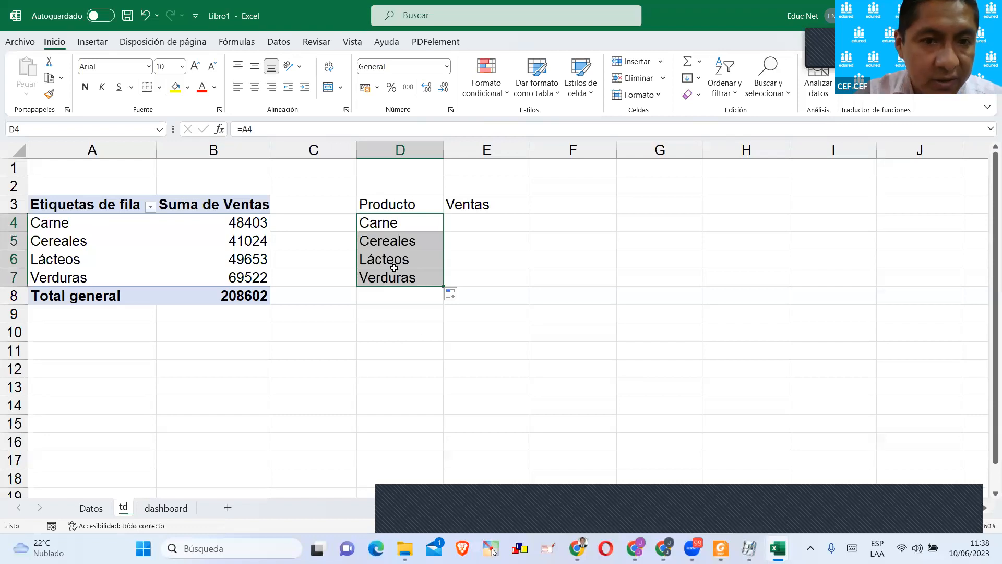
Build a formula in E4 that pulls Carne's Ventas from pivot cell B4 with IMPORTARDATOSDINAMICOS.
left_click_drag(79, 202, 243, 293)
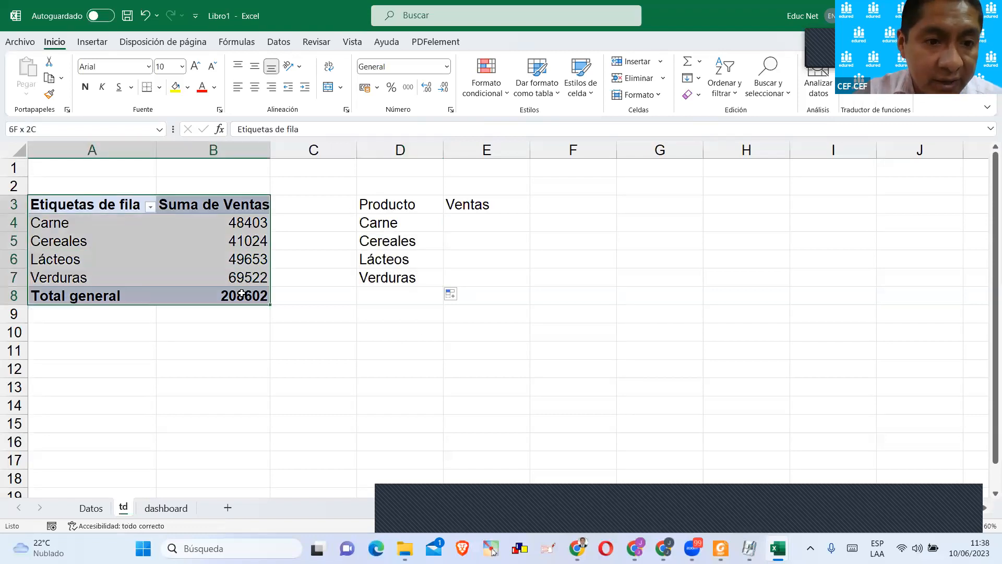
left_click(396, 204)
left_click(490, 273, "shift")
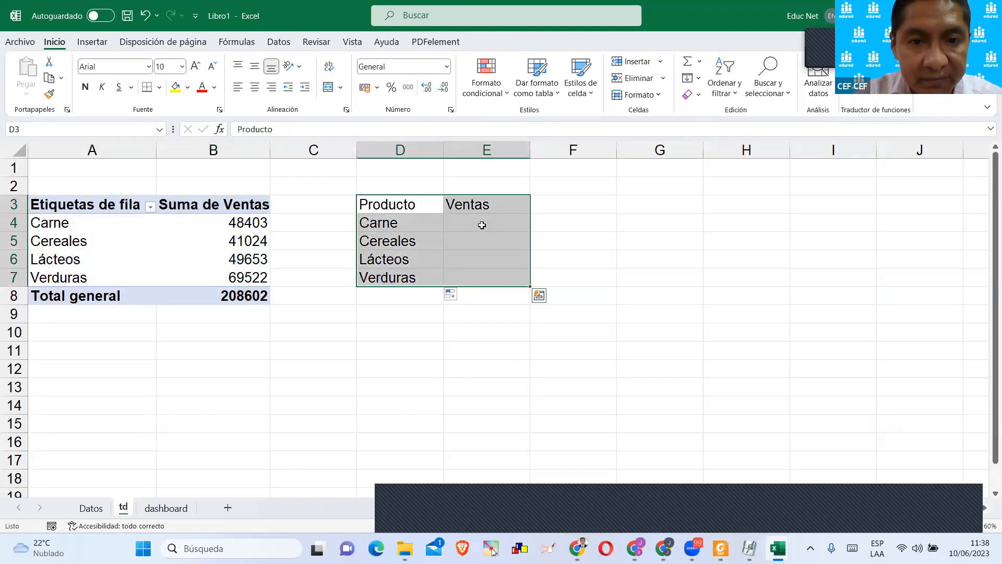
left_click(481, 224)
type("=")
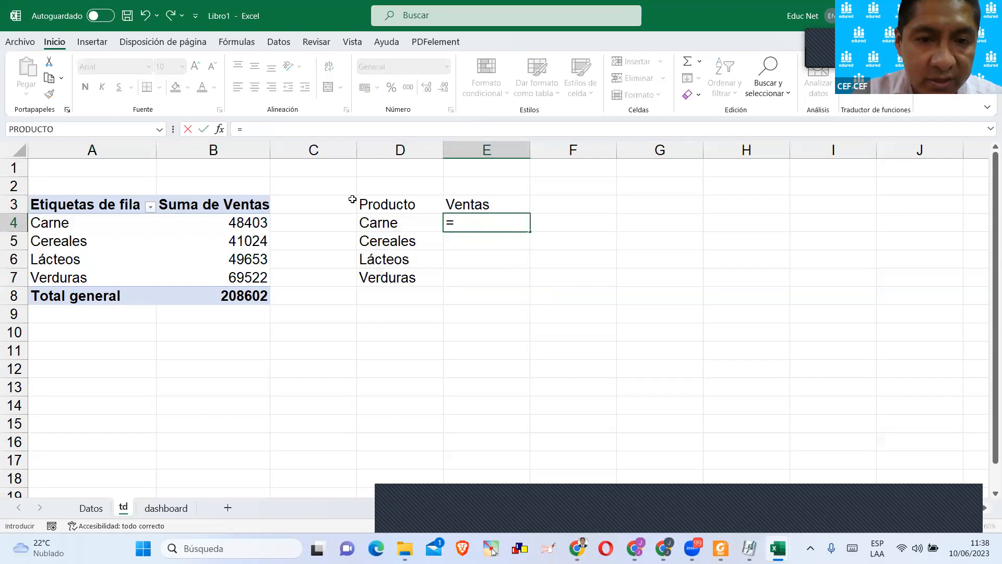
left_click(220, 223)
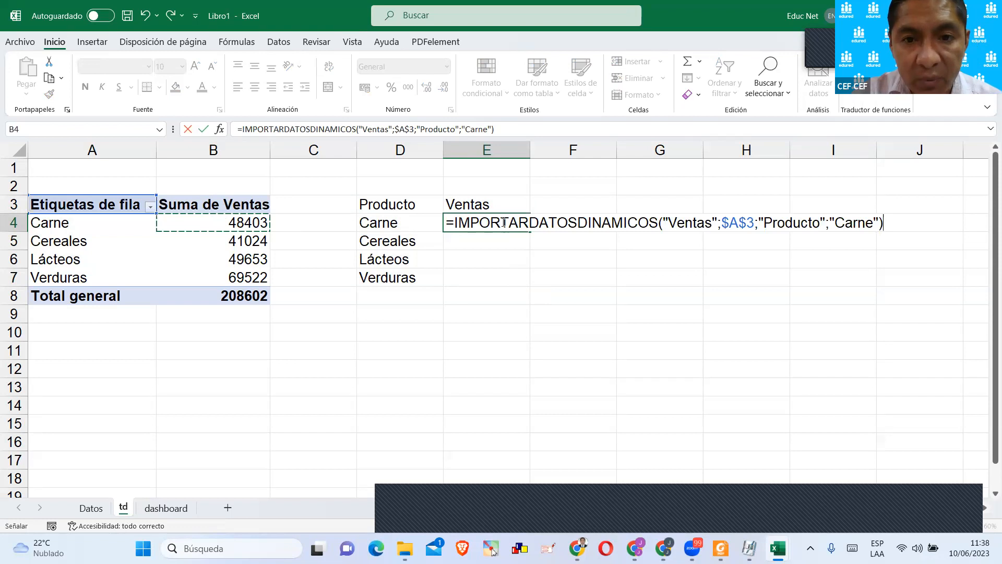
Review the field, pivot table and element arguments of the E4 formula and accept it.
left_click_drag(545, 222, 655, 222)
left_click(616, 222)
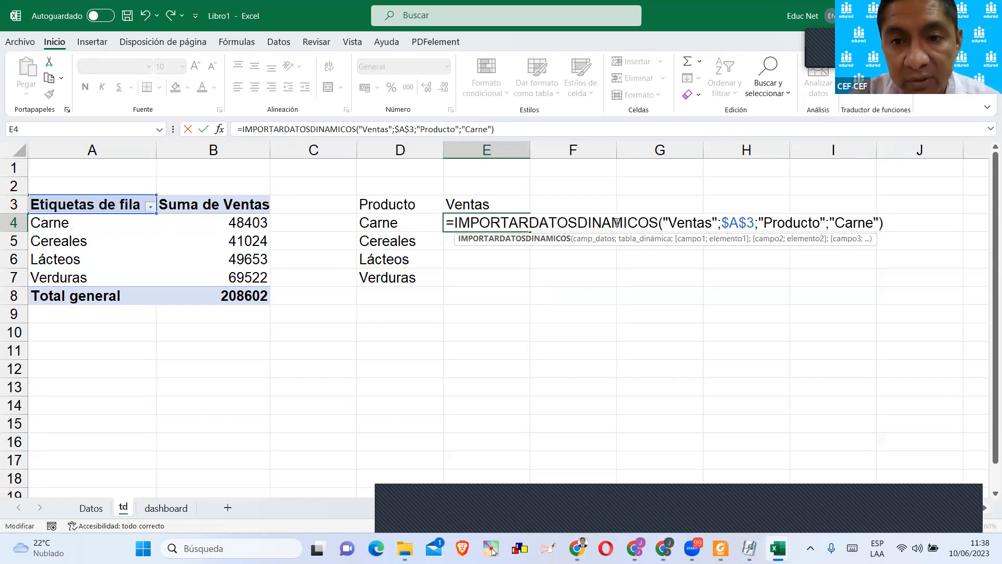
left_click(664, 219)
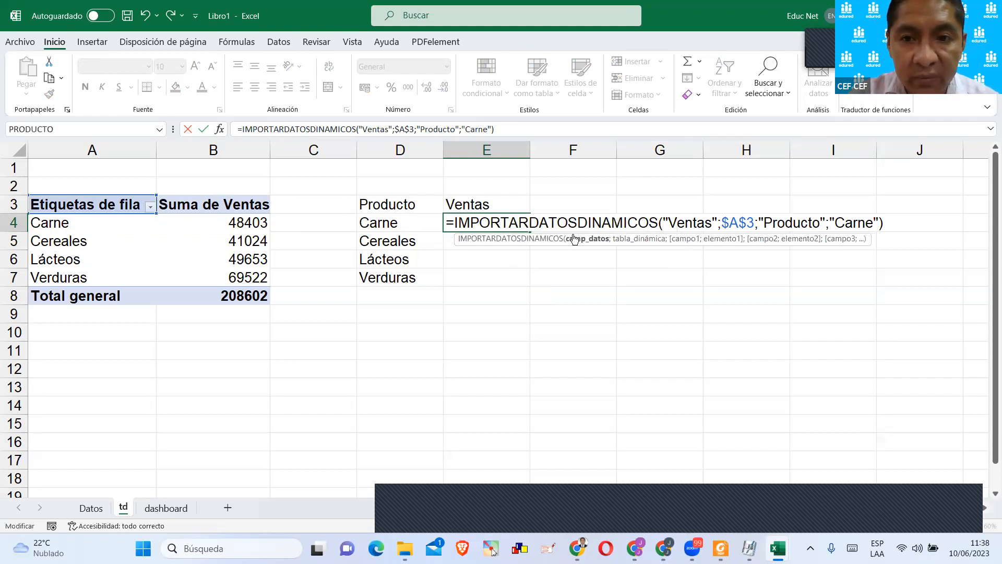
left_click(704, 223)
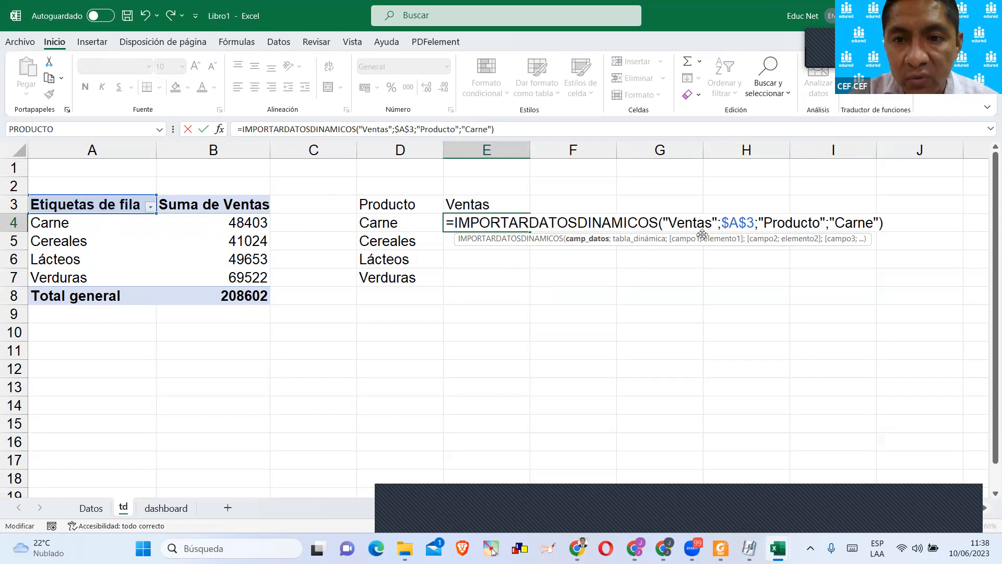
left_click(730, 222)
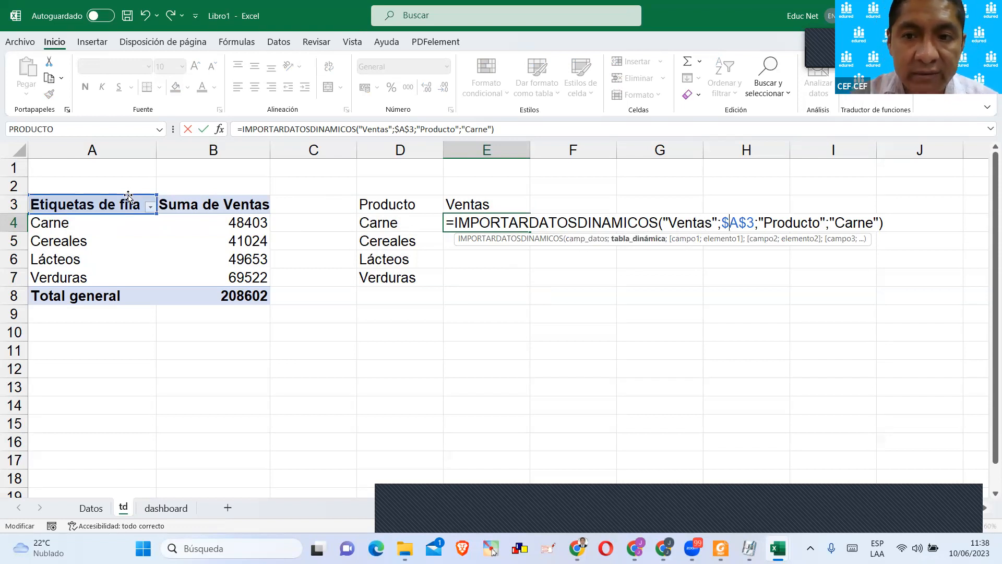
left_click(834, 225)
left_click_drag(831, 223, 880, 224)
key("Return")
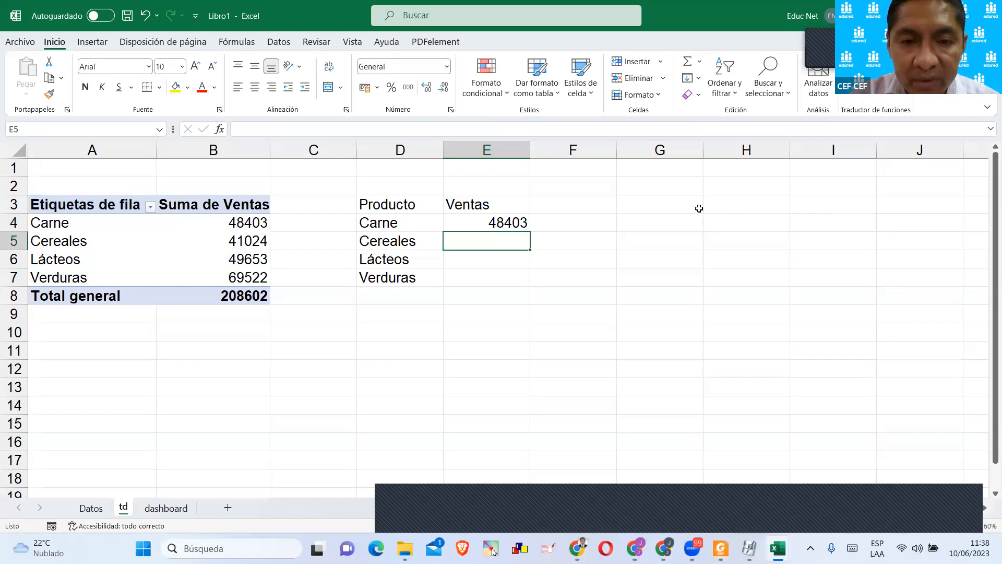
Copy the E4 formula down to E7, and point E5 at the pivot sales value for Cereales.
left_click(524, 223)
left_click_drag(530, 230, 525, 286)
left_click(513, 237)
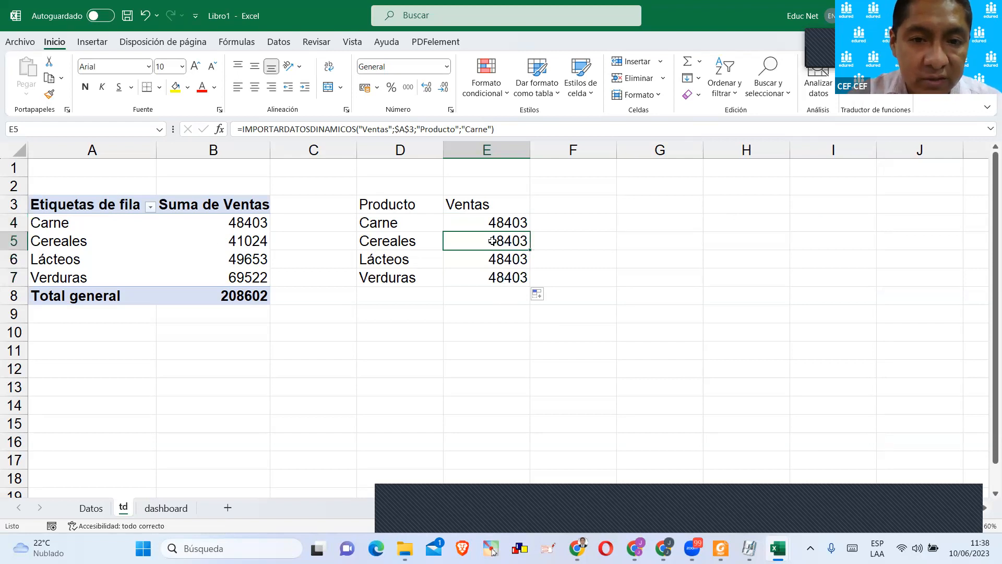
type("=")
left_click(232, 237)
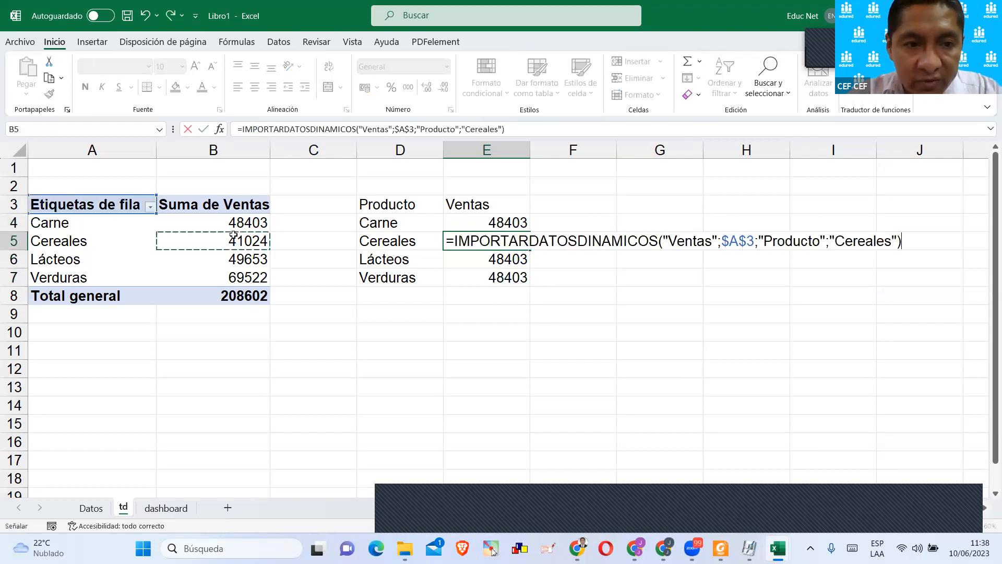
key("Return")
Point E6 and E7 at the pivot sales values for Lácteos and Verduras.
type("=")
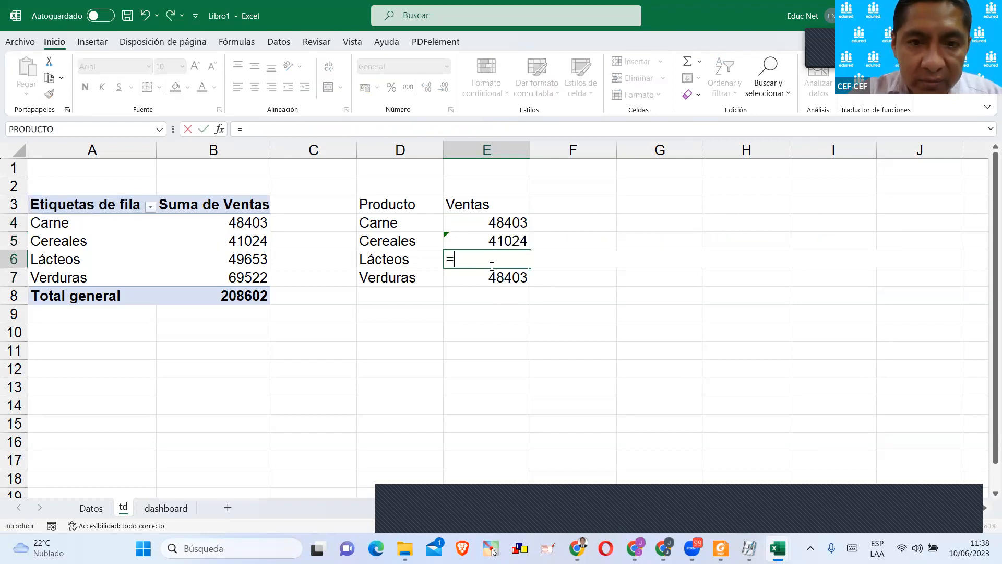
left_click(263, 259)
key("Return")
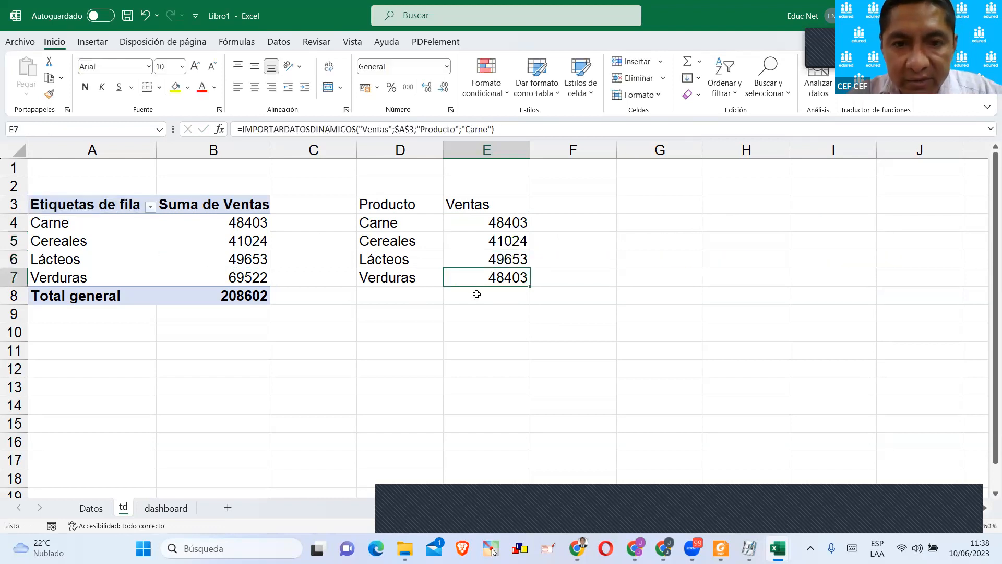
double_click(493, 282)
key("Escape")
type("=")
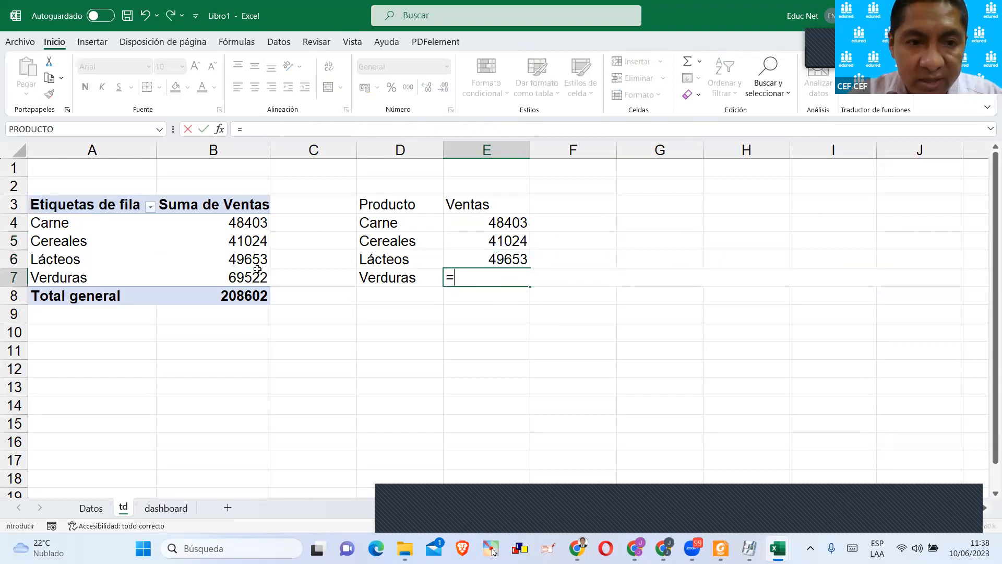
left_click(257, 272)
key("Return")
Clear the sales formulas from E5:E7.
left_click(478, 371)
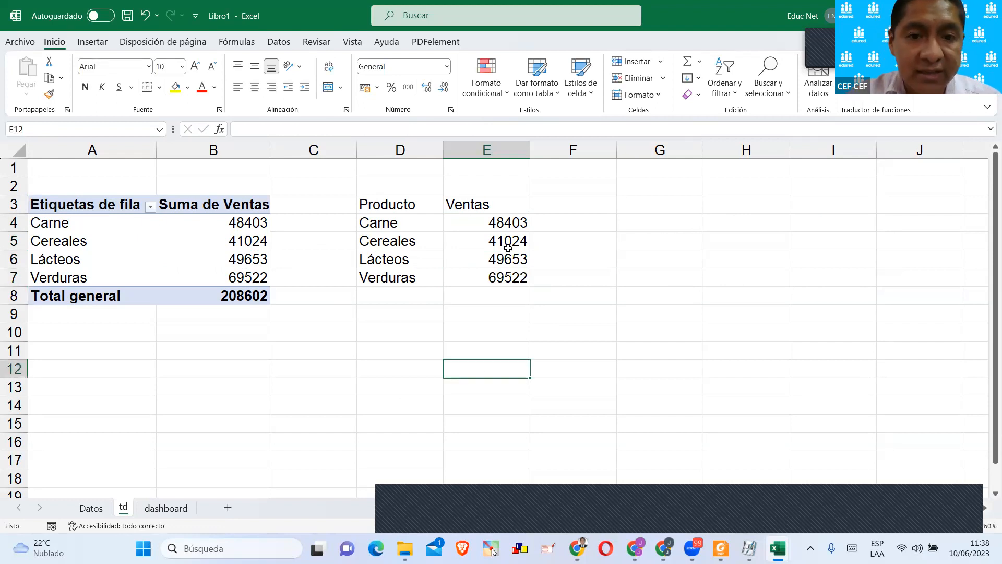
left_click_drag(491, 240, 493, 277)
key("Delete")
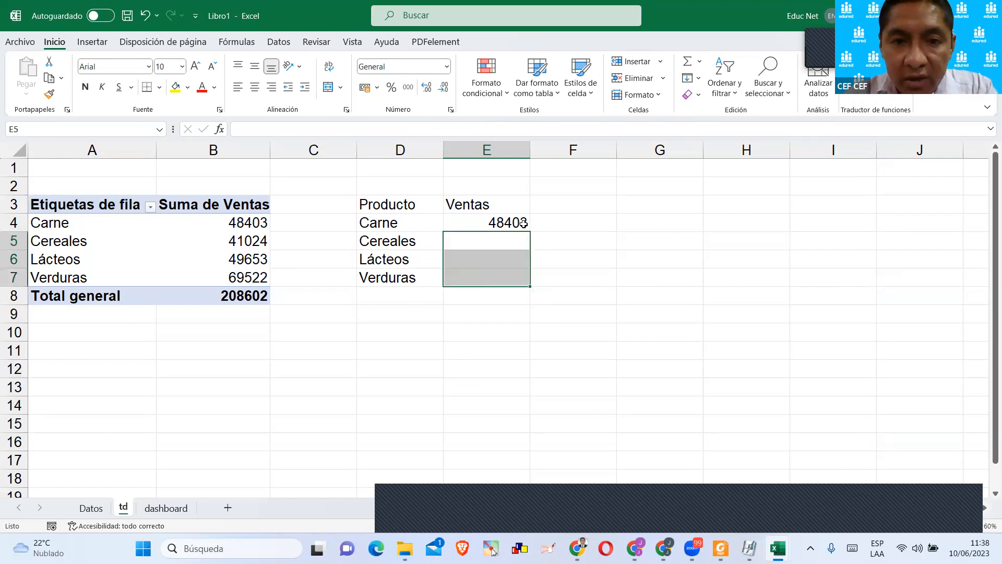
Replace "Carne" with the reference D4 in the E4 formula and copy it down through E7.
double_click(519, 223)
left_click_drag(831, 223, 880, 223)
key("BackSpace")
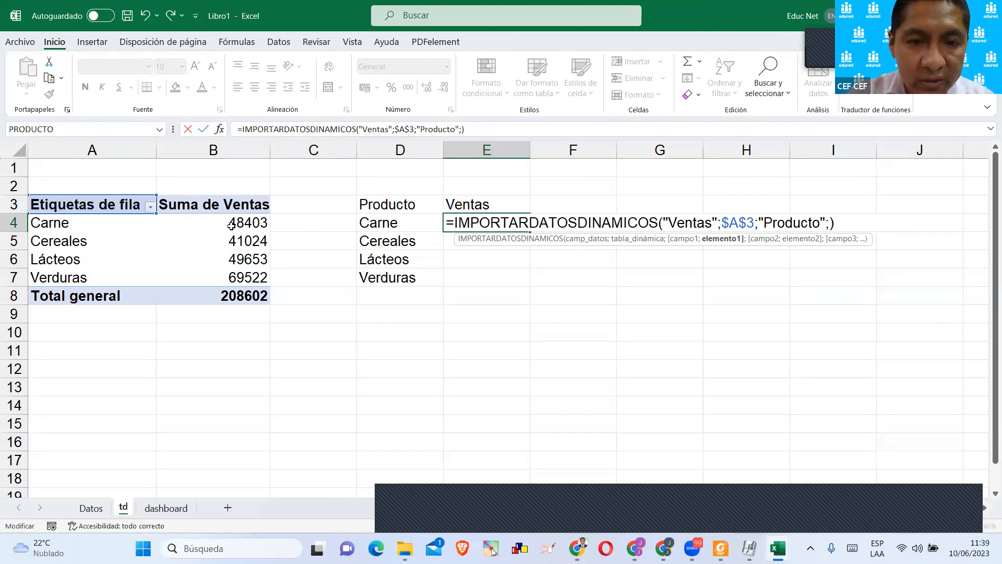
left_click(405, 225)
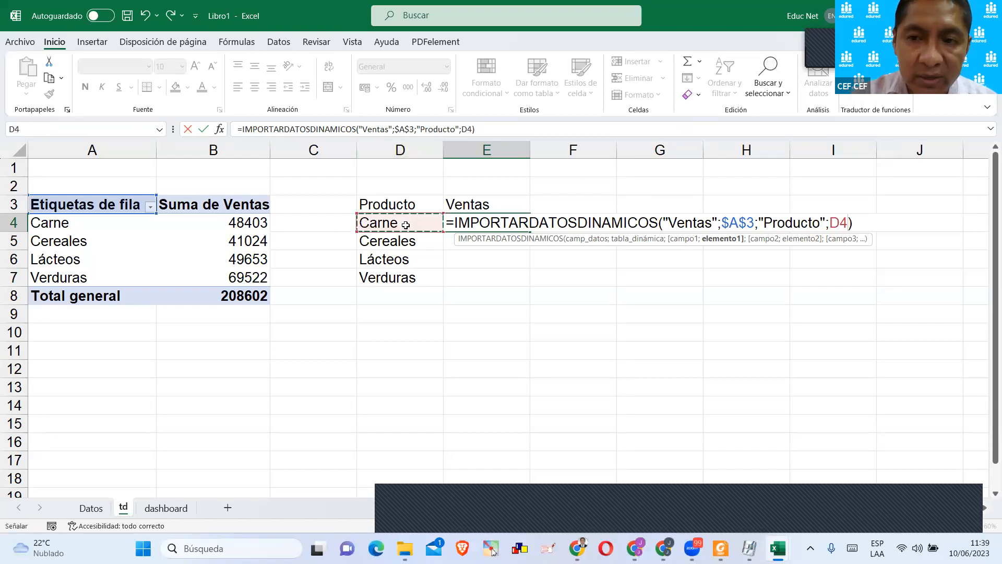
key("Return")
left_click(524, 226)
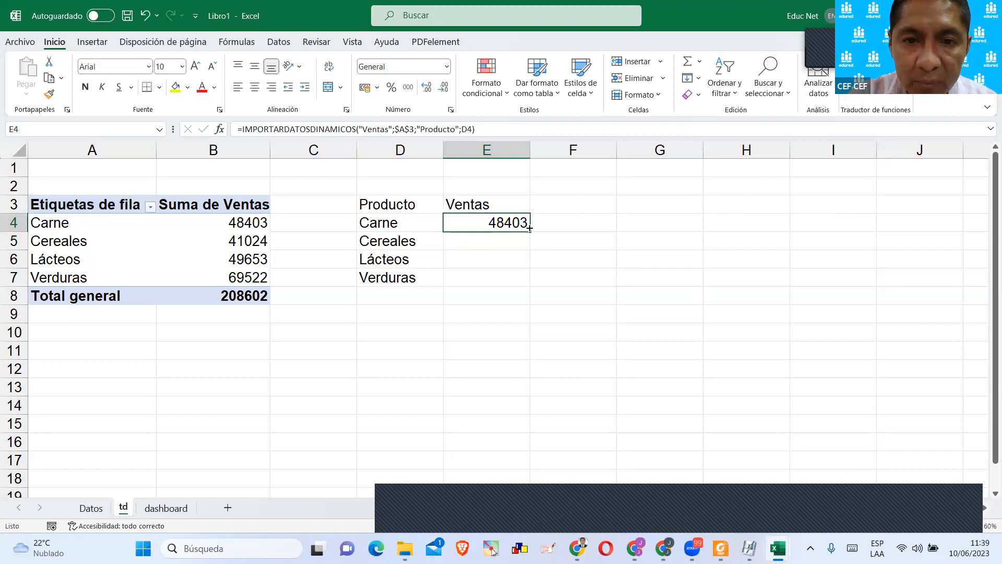
left_click_drag(530, 231, 528, 283)
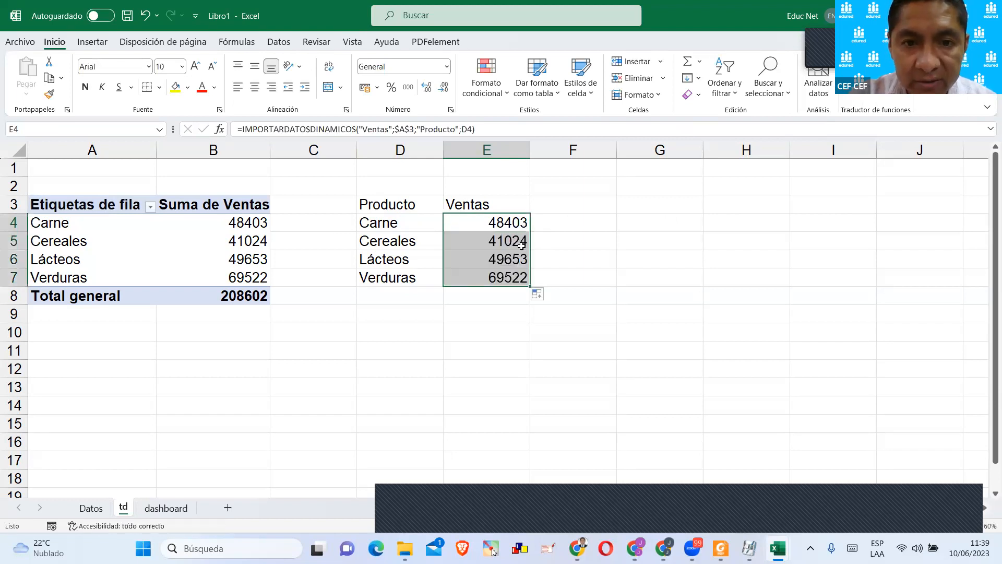
Examine the product references in the copied formulas in E5, E6 and E7 against the pivot table.
left_click(521, 244)
double_click(521, 244)
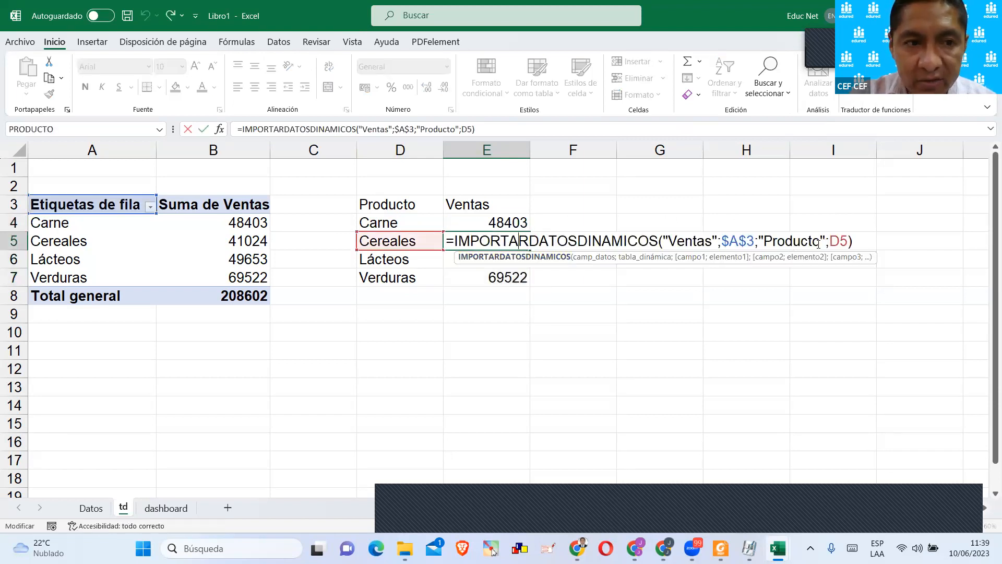
key("Return")
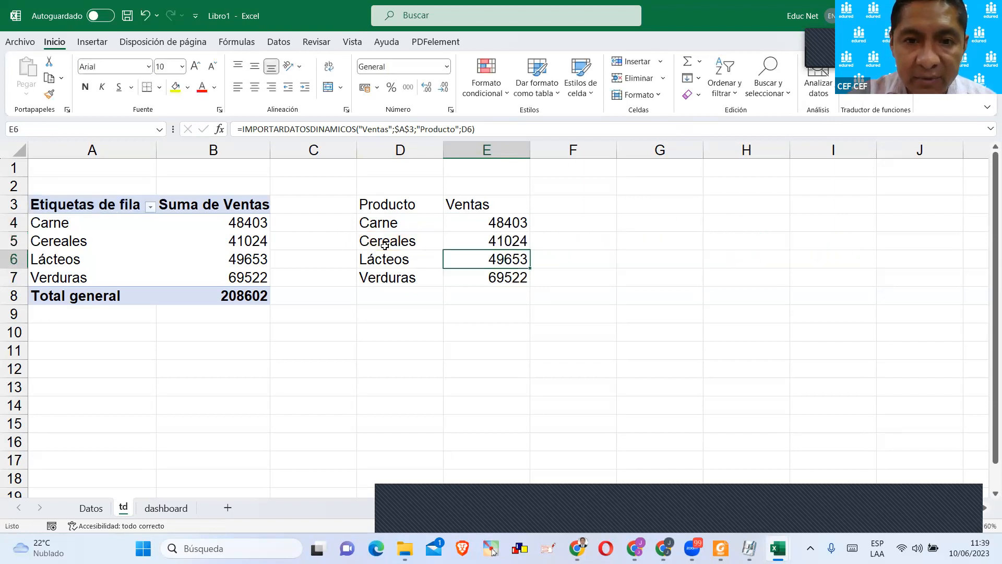
left_click(253, 243)
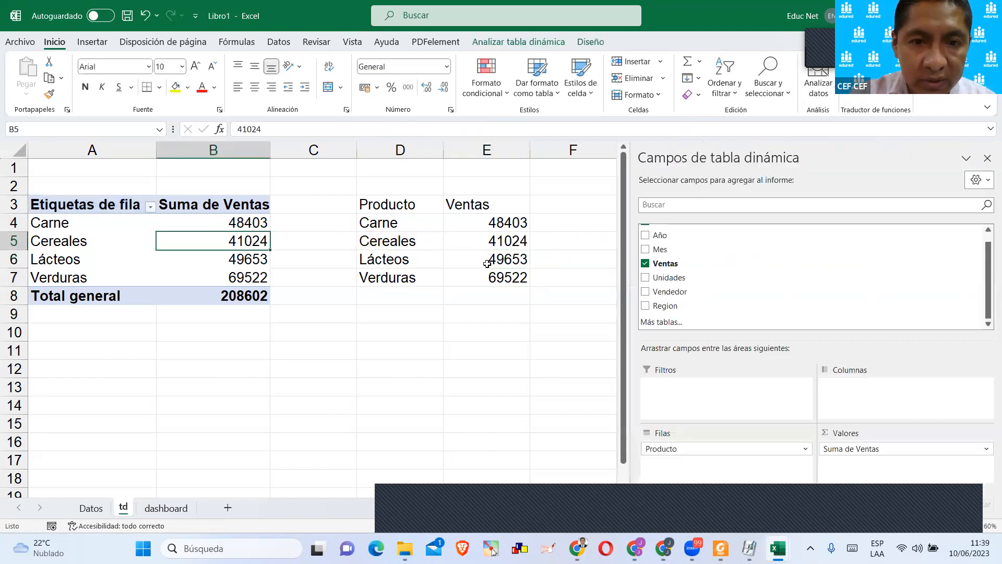
double_click(489, 264)
key("Return")
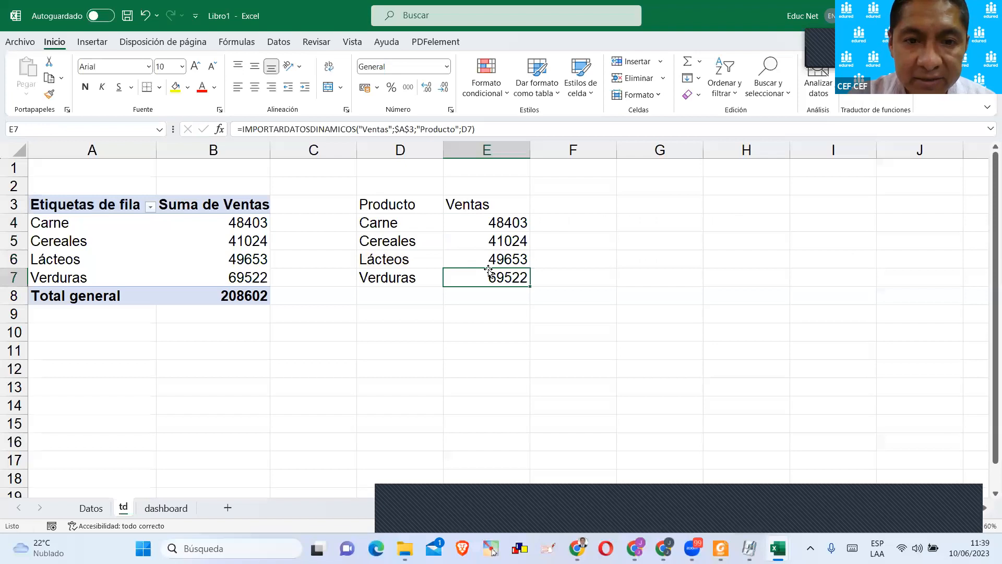
double_click(492, 276)
key("Return")
left_click(461, 317)
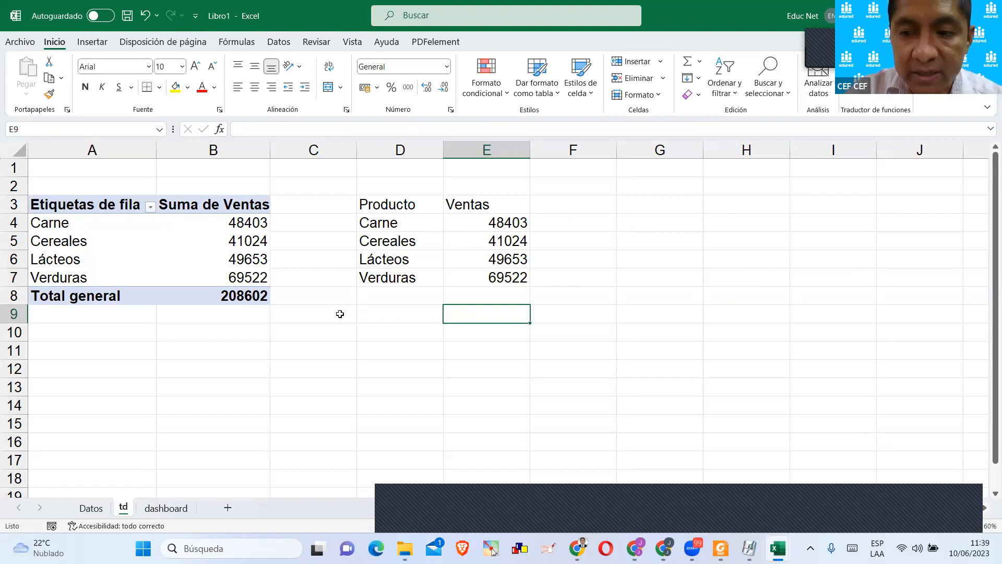
Draw a rounded rectangle over about E1:G6 in the header band of the dashboard sheet.
left_click(167, 508)
left_click(287, 192)
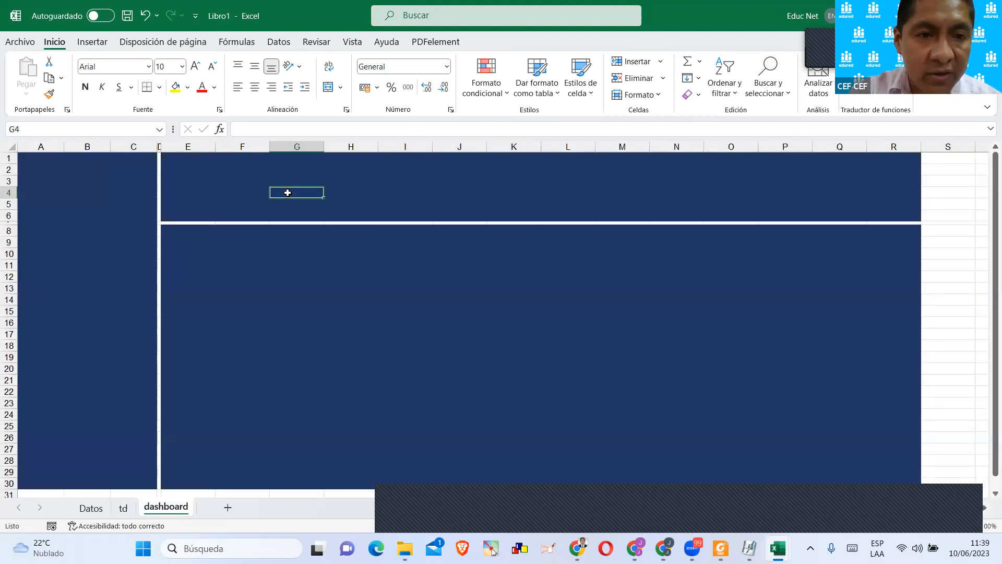
left_click(94, 44)
left_click(177, 79)
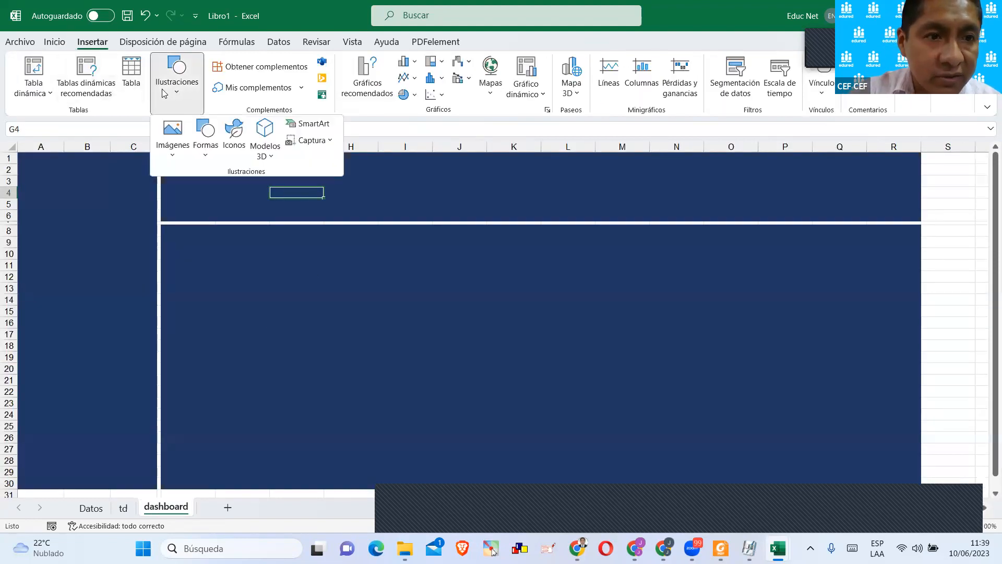
left_click(217, 151)
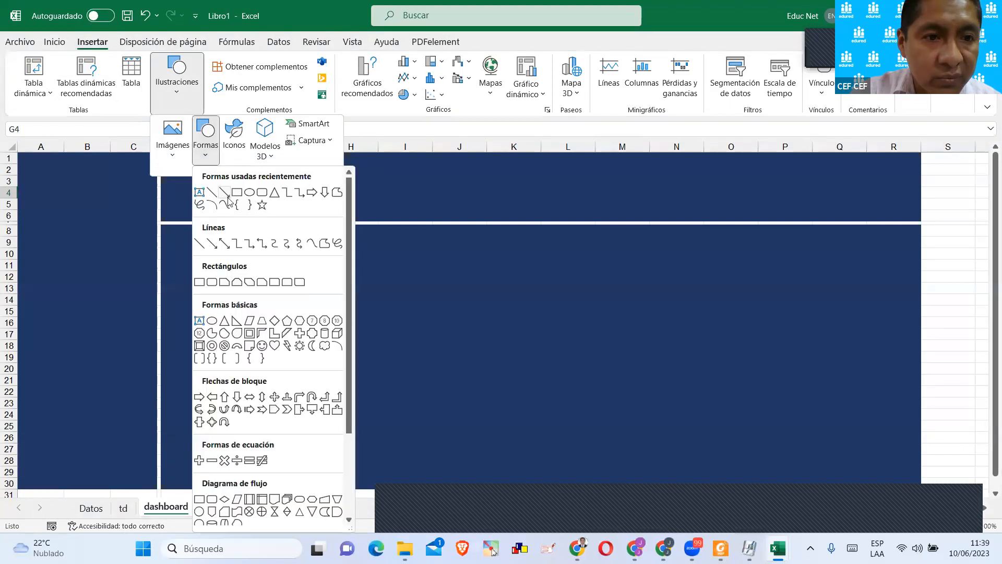
left_click(261, 196)
left_click_drag(177, 159, 297, 199)
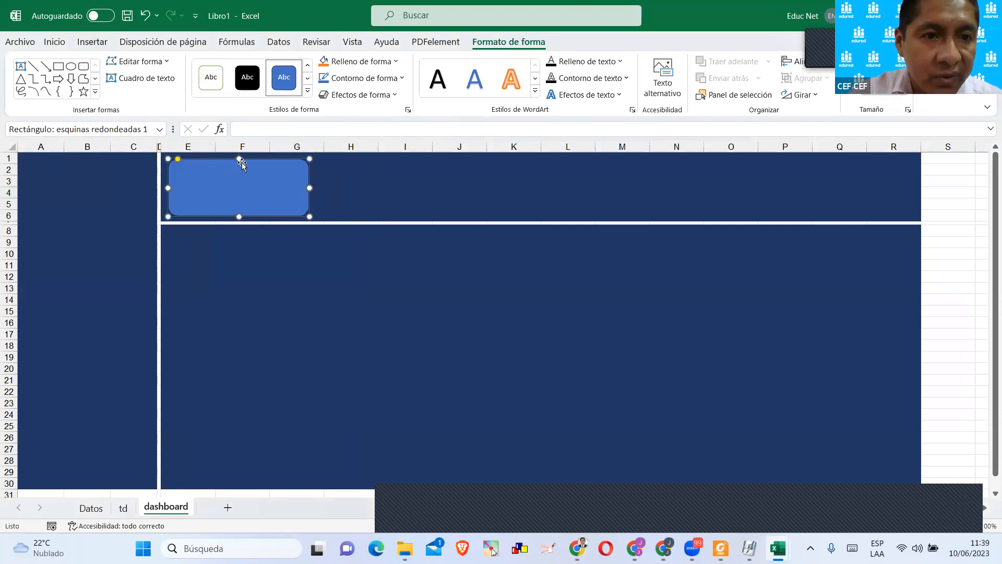
left_click_drag(240, 159, 240, 157)
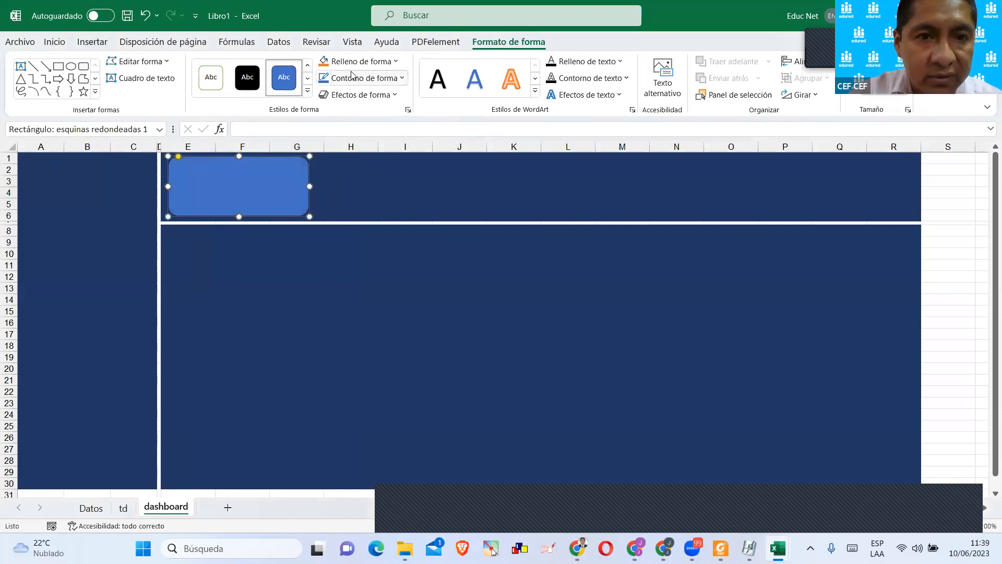
Fill the rounded rectangle in the header band with a dark-variation linear gradient, darkest along its upper edge.
left_click(344, 79)
left_click(342, 62)
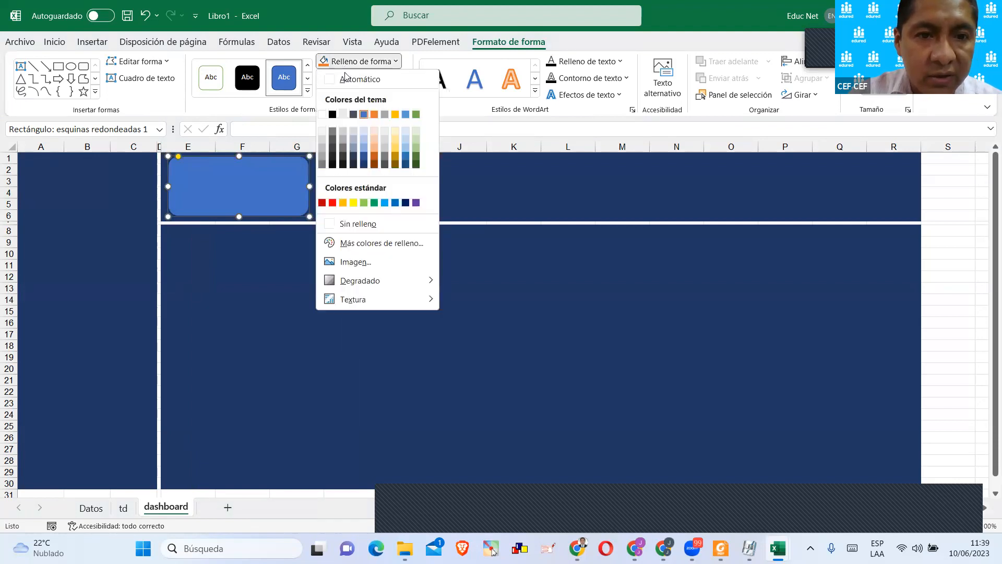
mouse_move(403, 284)
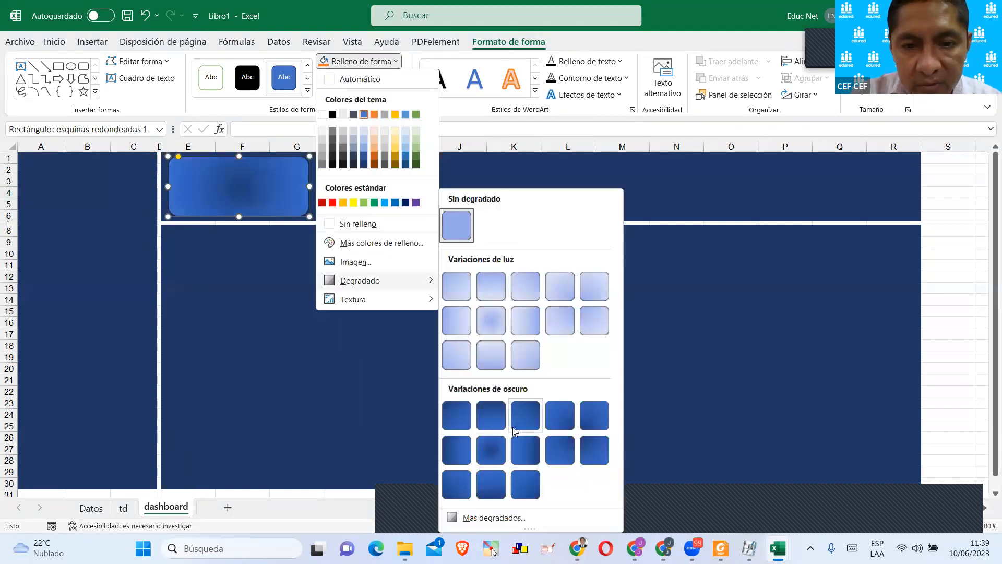
left_click(496, 422)
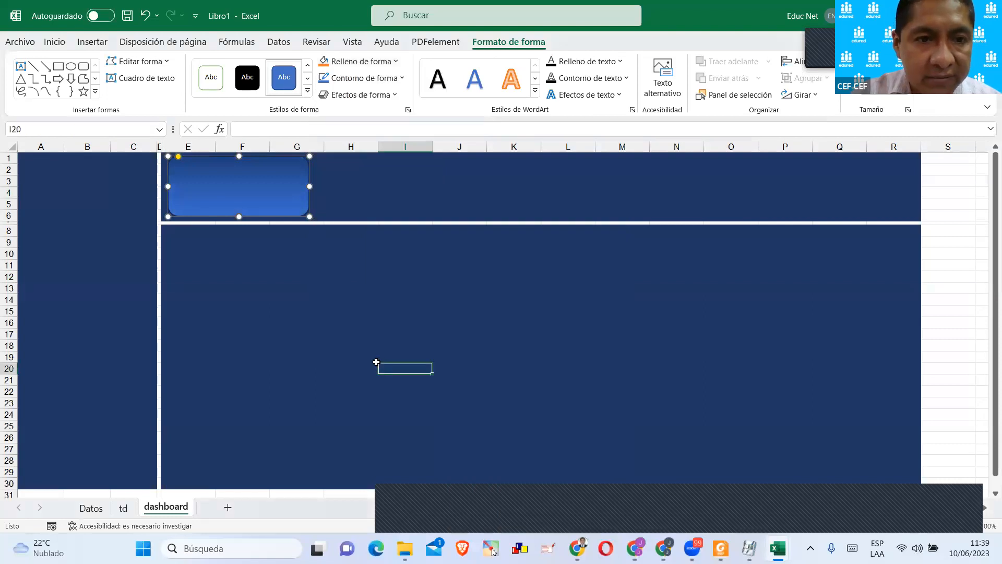
key("Escape")
Give the gradient-filled rounded rectangle a white outline.
left_click(294, 210)
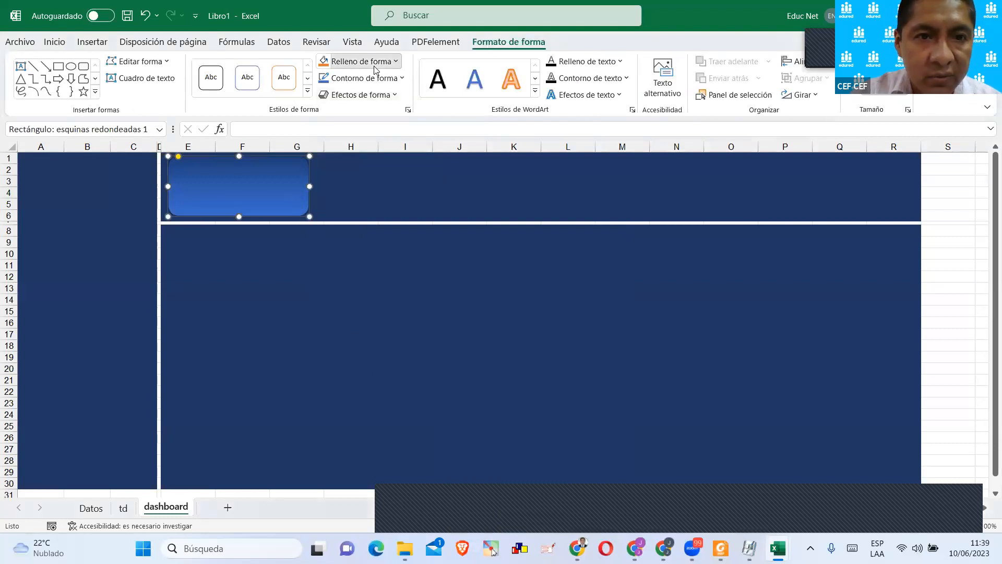
left_click(360, 62)
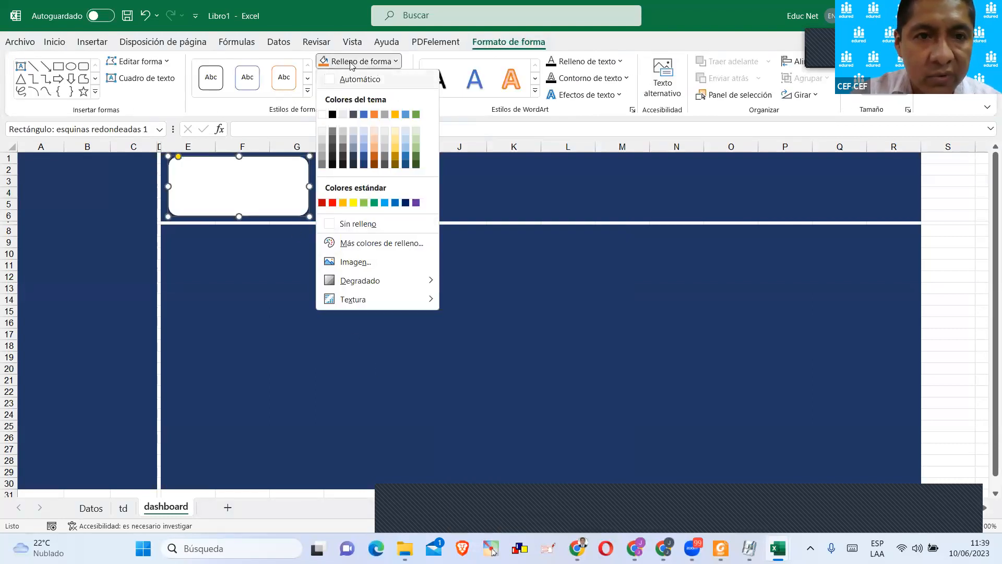
left_click(360, 61)
left_click(386, 79)
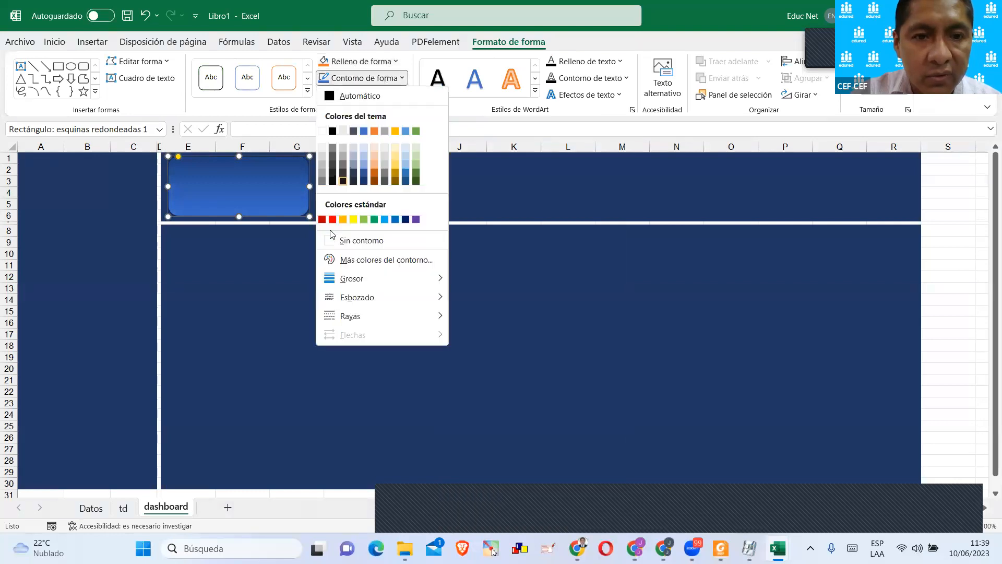
left_click(323, 132)
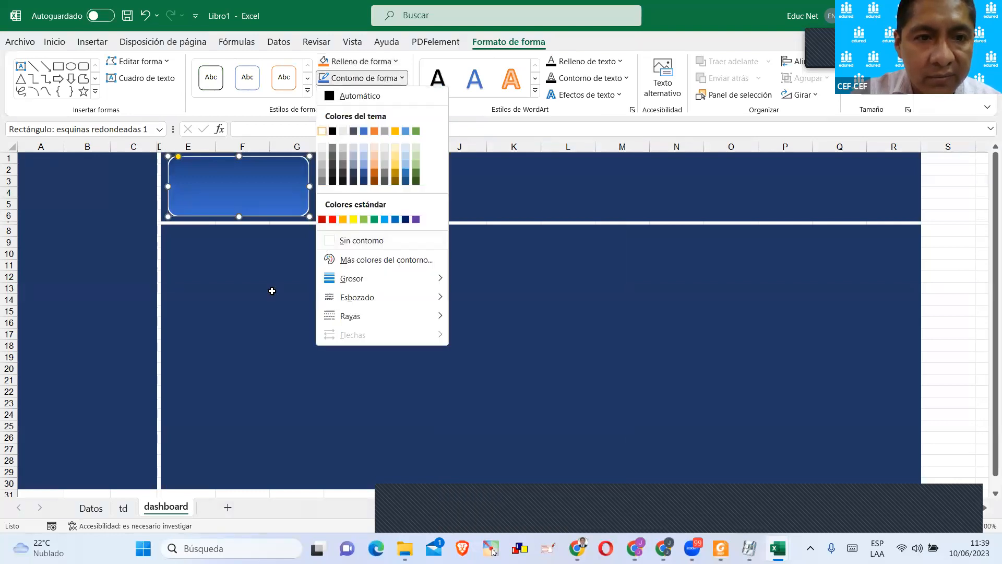
left_click(256, 322)
Set the rounded rectangle's outline weight to 3 pt.
left_click(279, 183)
left_click(395, 79)
left_click(396, 83)
left_click(397, 80)
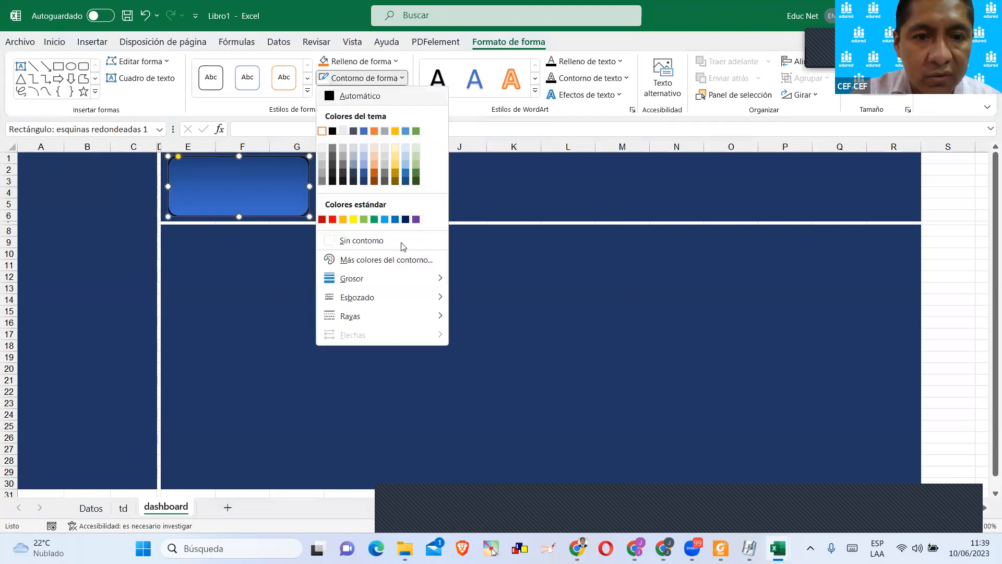
mouse_move(431, 285)
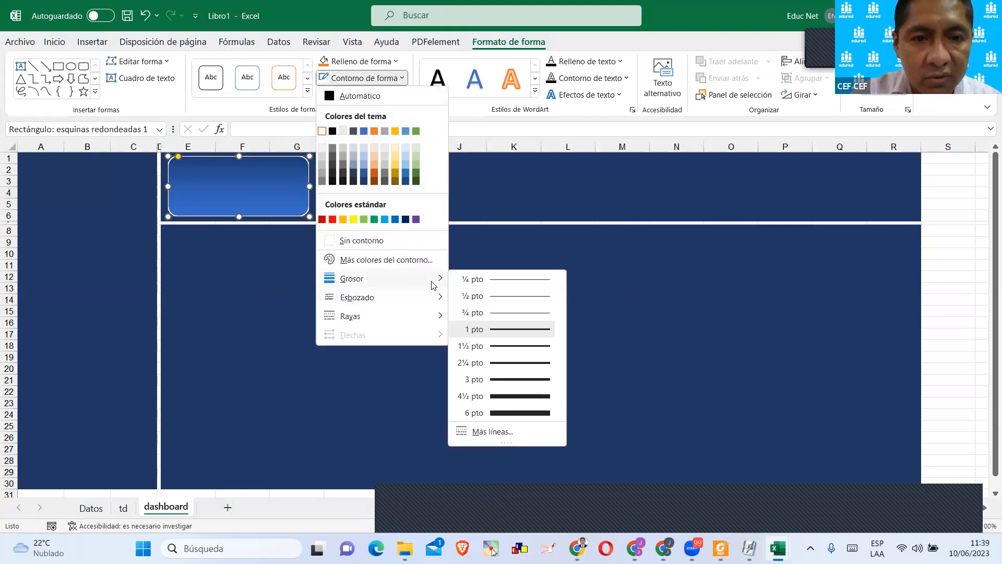
left_click(501, 380)
left_click(447, 297)
left_click(304, 203)
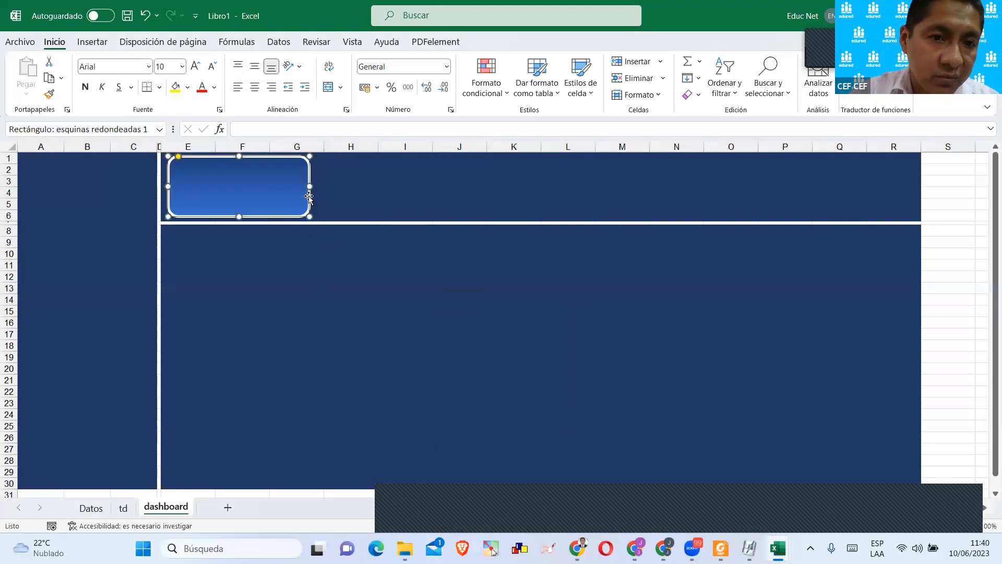
Set the rounded rectangle's outline weight to 1½ pt.
left_click(521, 46)
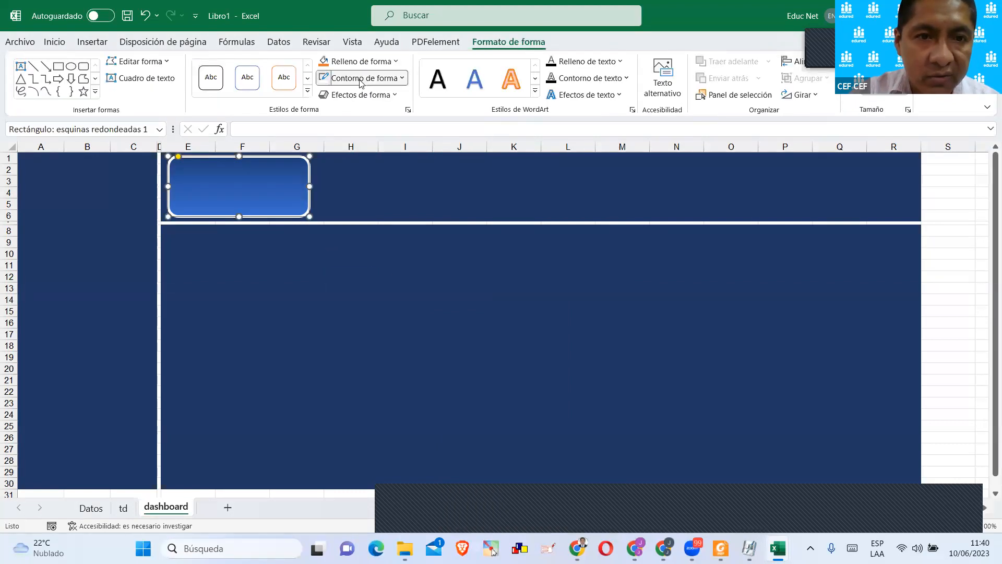
left_click(365, 78)
mouse_move(406, 282)
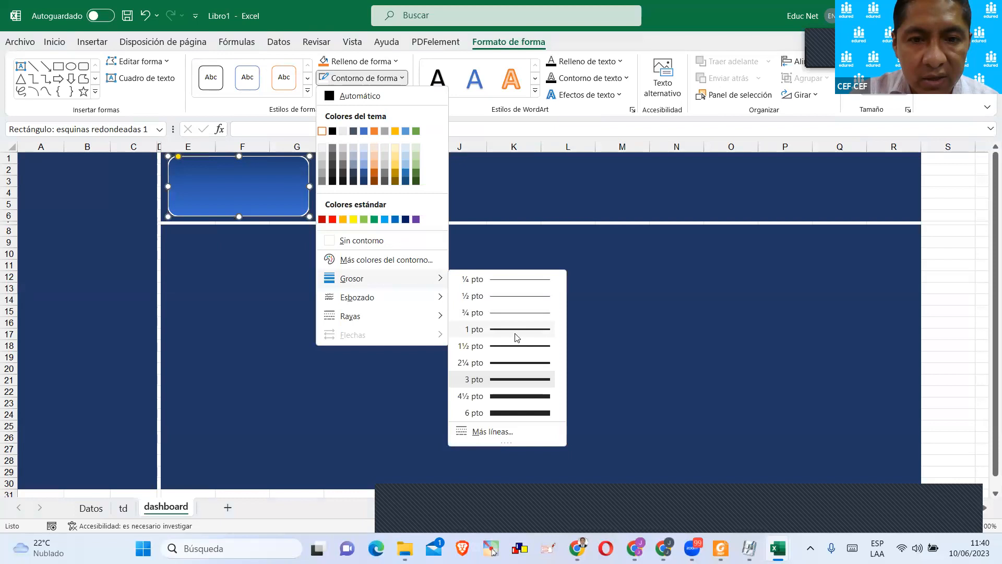
left_click(504, 345)
left_click(477, 308)
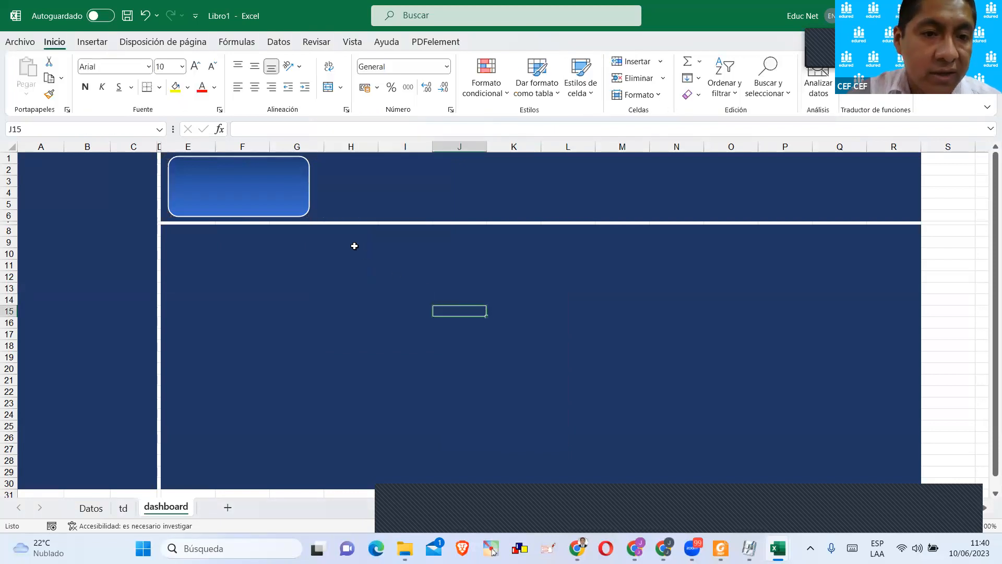
Draw a text box across about E2:G3 inside the upper half of the rounded rectangle.
left_click(308, 197)
left_click(92, 43)
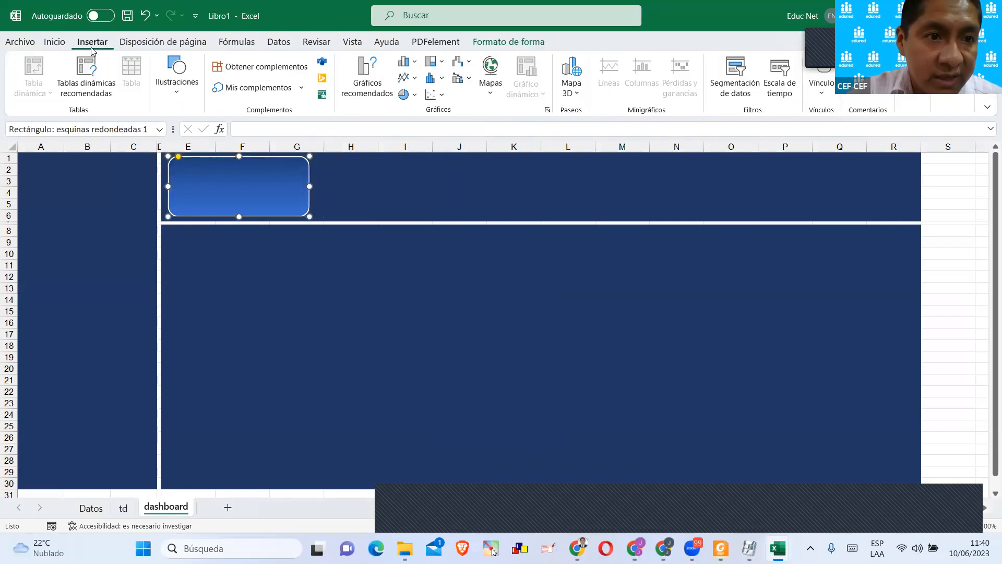
left_click(176, 89)
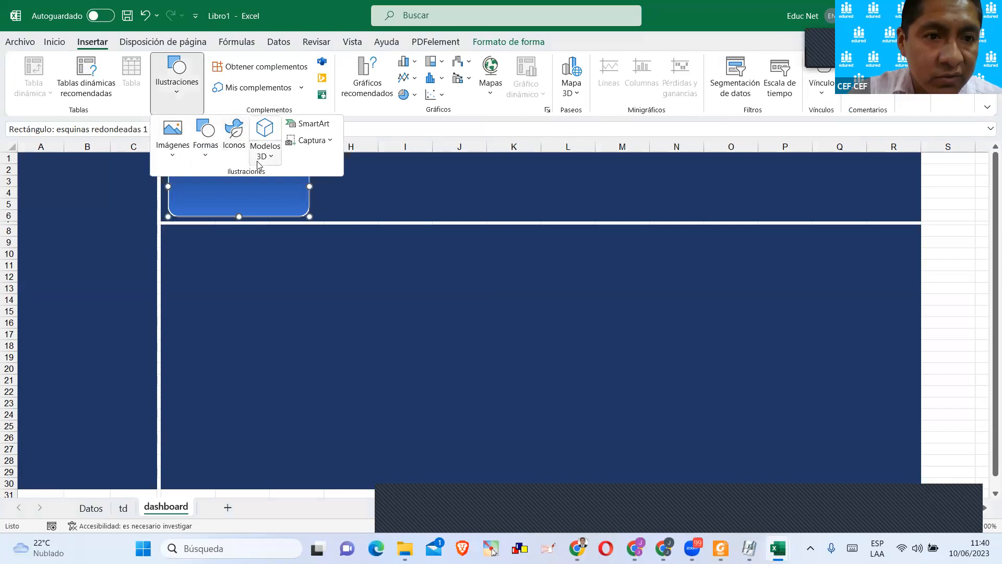
left_click(204, 152)
left_click(199, 192)
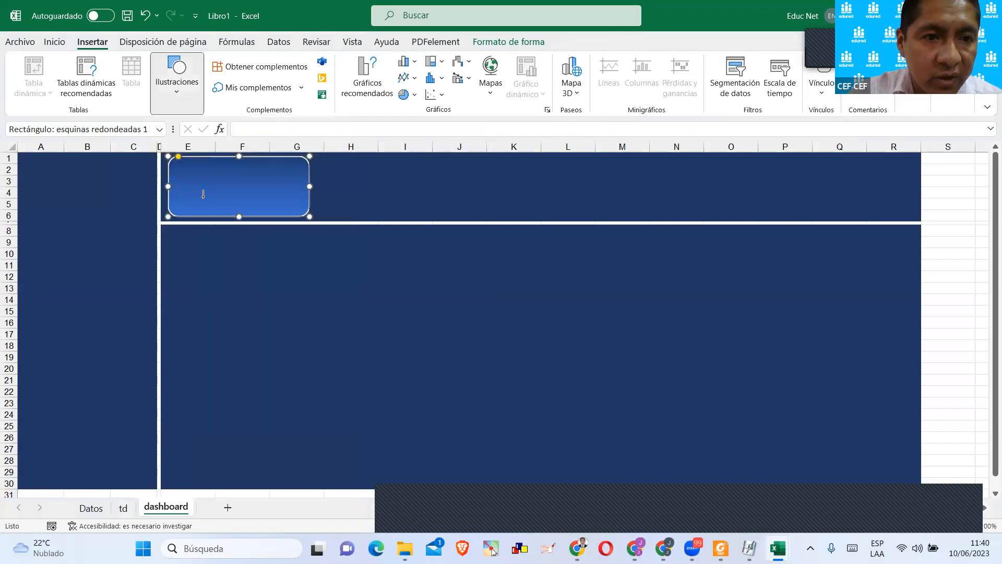
left_click_drag(188, 162, 301, 183)
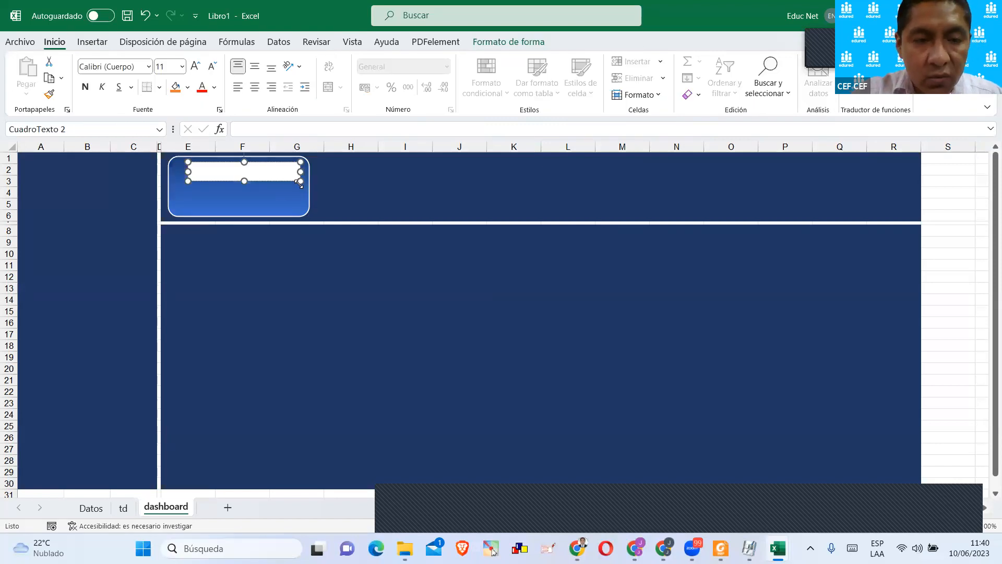
Try to link the text box to the Ventas header on td by starting a formula inside the box.
type("=")
left_click(123, 508)
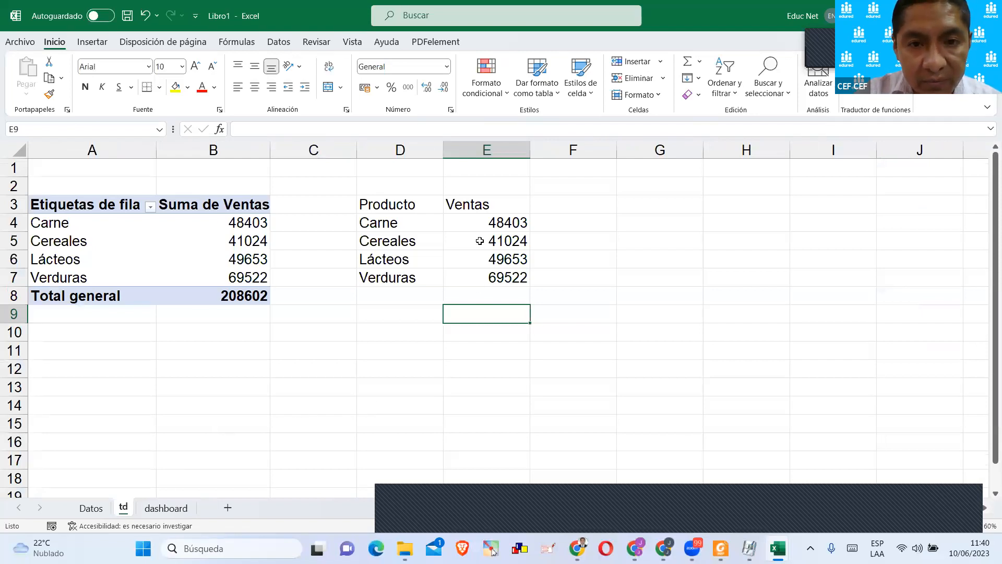
left_click(482, 206)
key("Down")
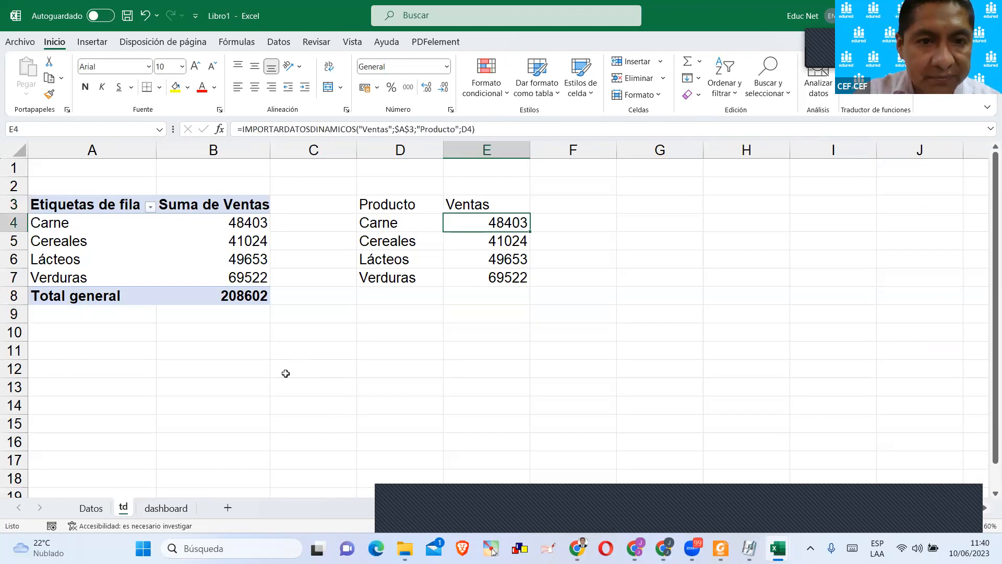
left_click(166, 508)
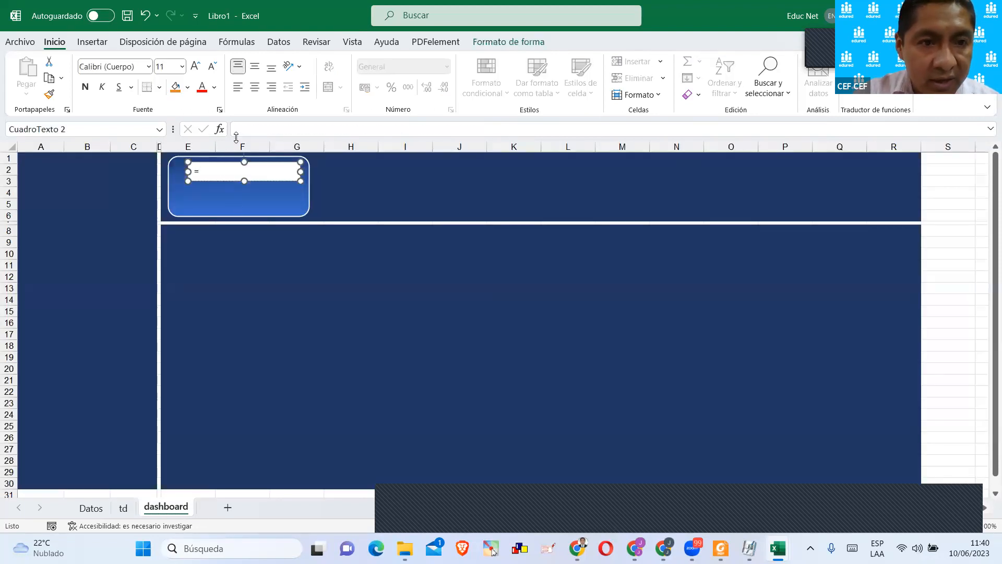
Link the text box to the Ventas header with the formula =td!E3.
type("=")
key("BackSpace")
type("=")
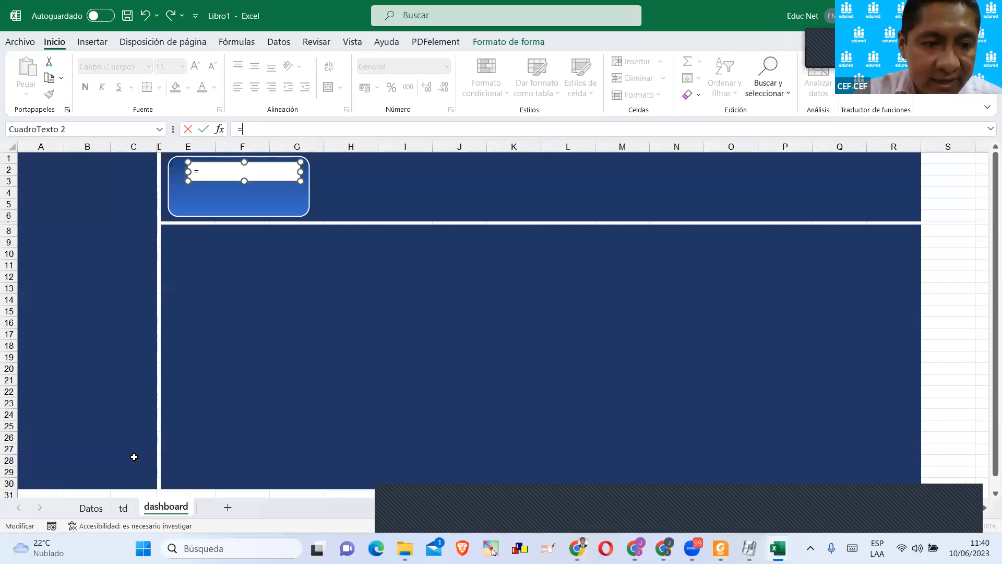
left_click(123, 508)
left_click(471, 208)
key("Return")
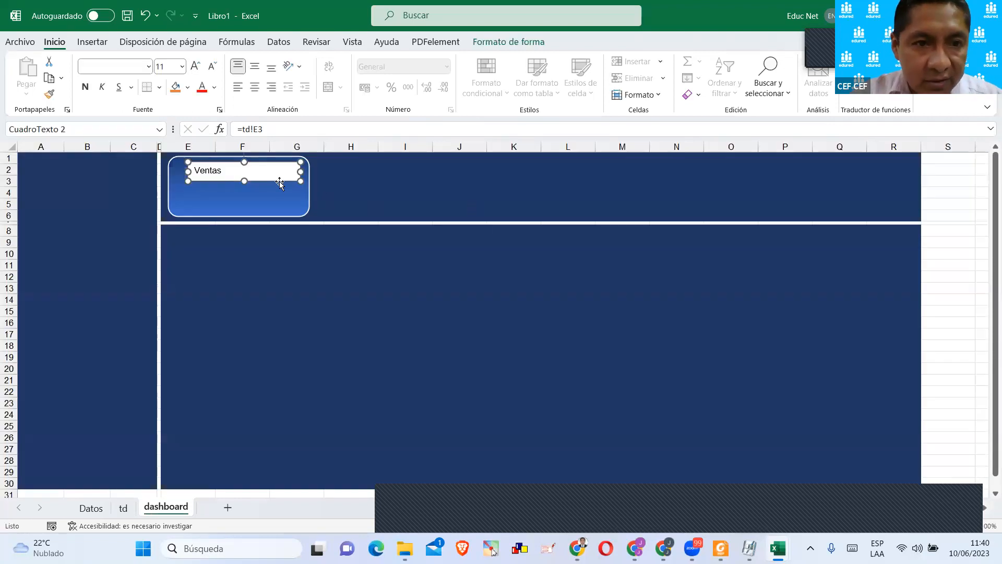
Apply yellow font colour to the Ventas text box and remove its fill.
left_click(214, 87)
left_click(231, 228)
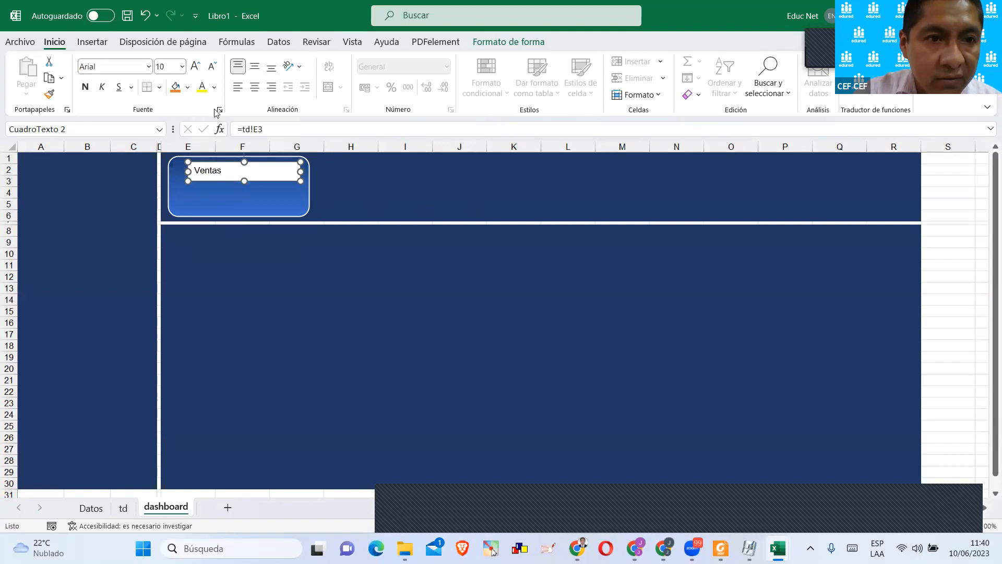
left_click(486, 45)
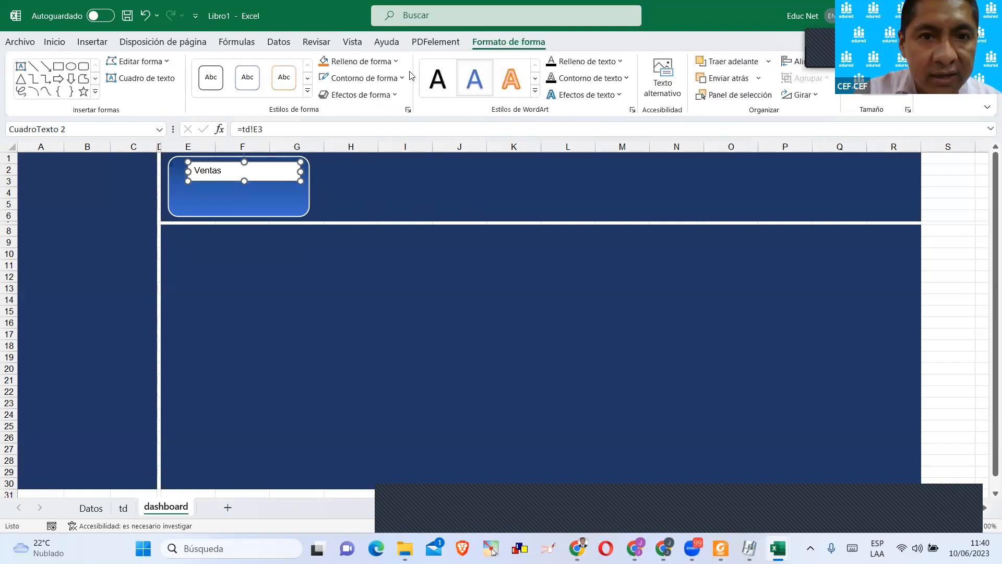
left_click(395, 62)
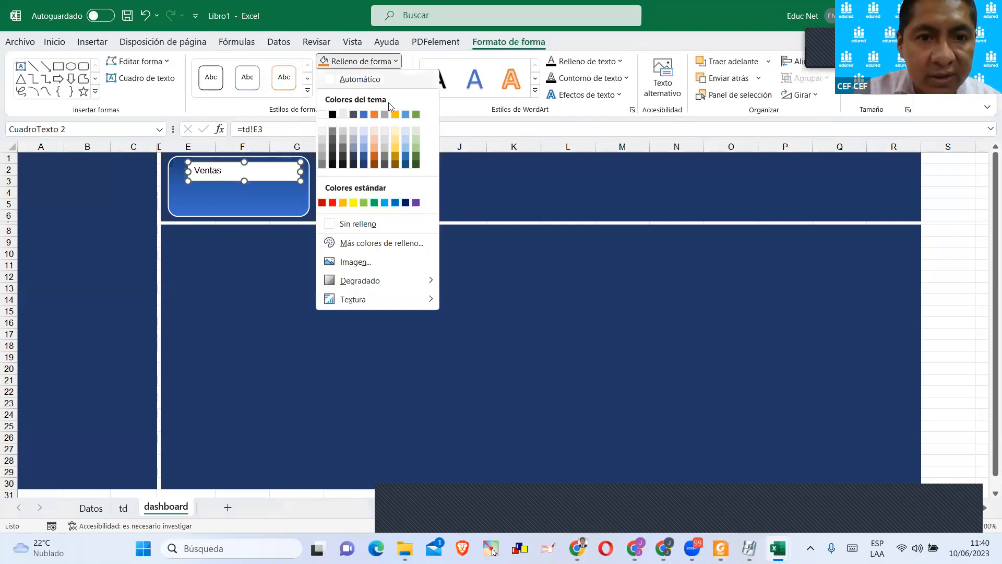
left_click(350, 224)
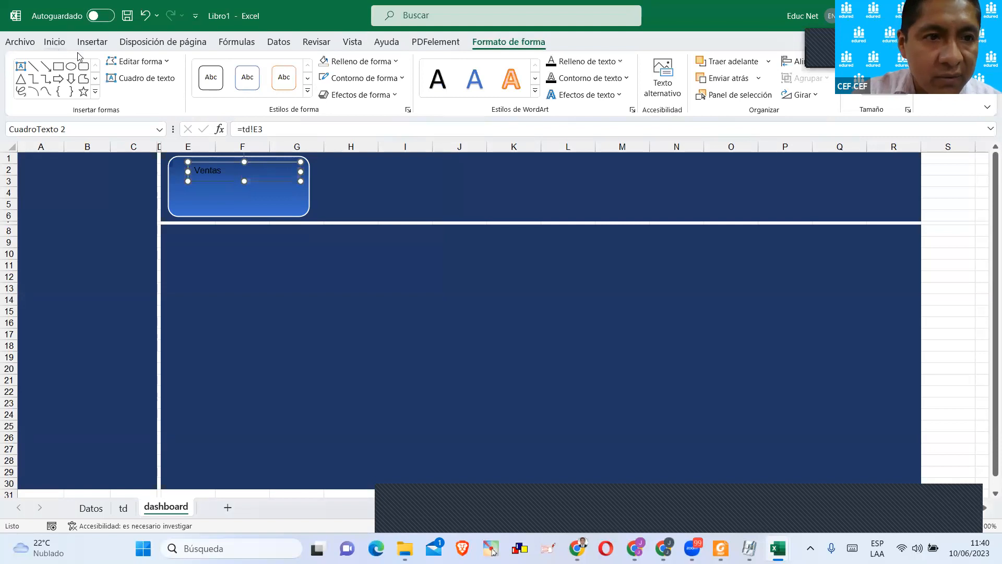
Format the Ventas text as bold, 20 pt and centred both ways, enlarging its text box within the rounded rectangle.
left_click(54, 42)
left_click(85, 87)
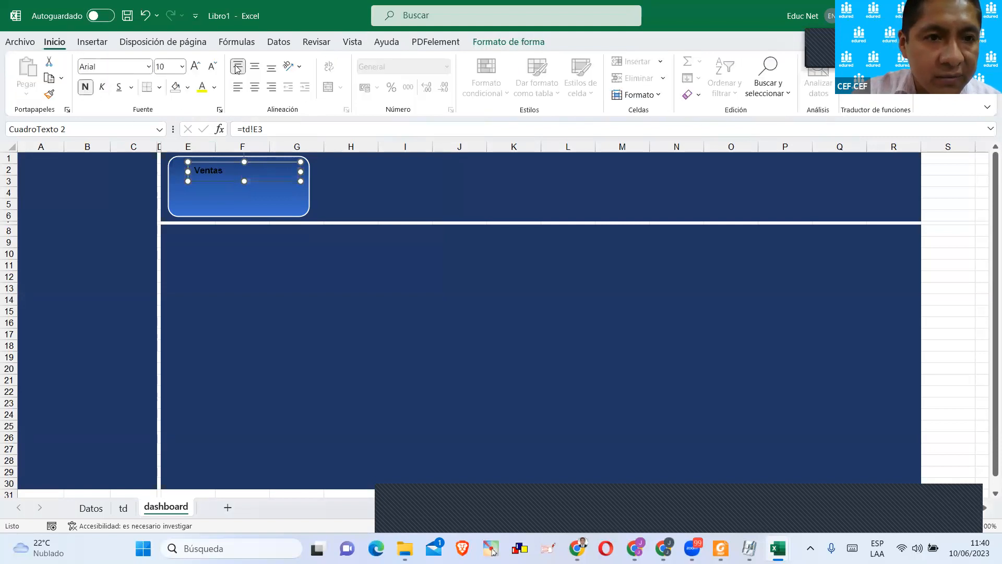
left_click(200, 66)
left_click(200, 66)
left_click(200, 67)
left_click(200, 66)
left_click(199, 66)
left_click(200, 66)
left_click_drag(187, 181, 175, 185)
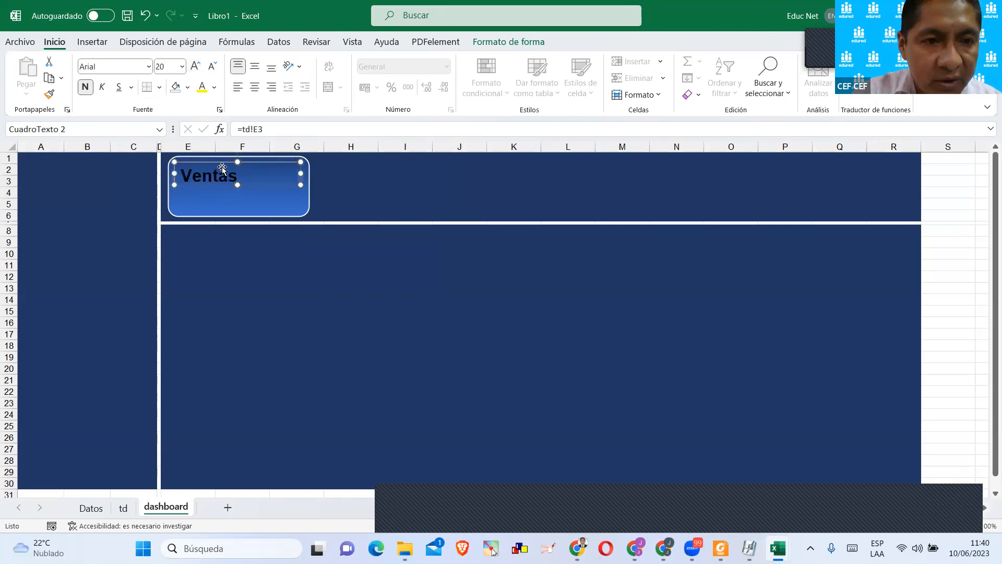
left_click(255, 88)
left_click(255, 69)
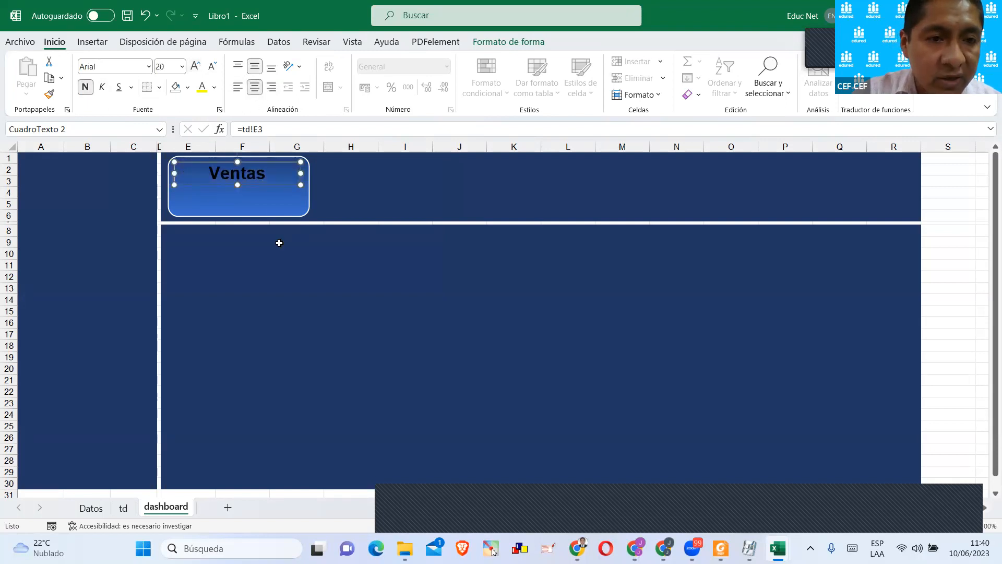
Remove the outline from the Ventas text box.
left_click(495, 42)
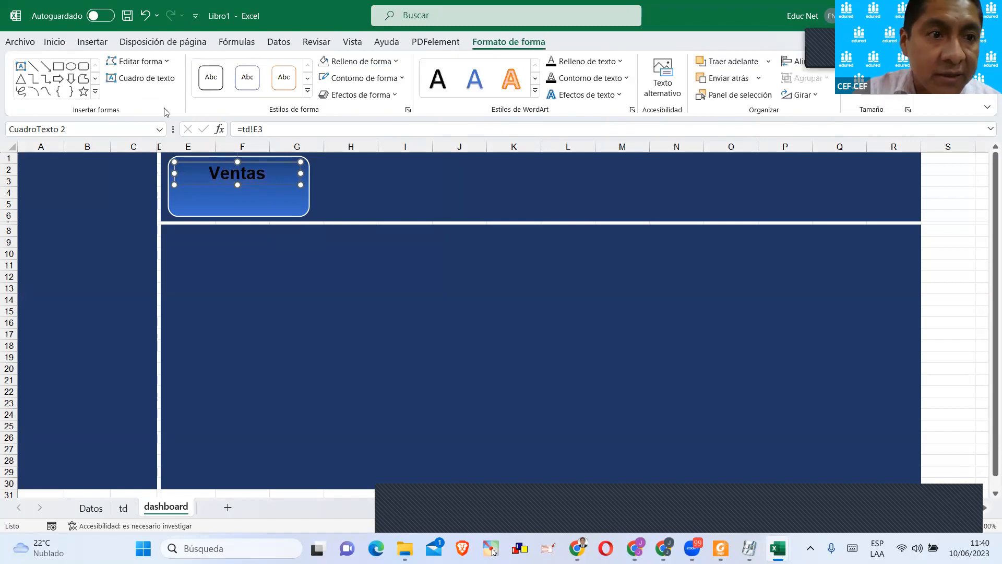
left_click(373, 80)
left_click(365, 246)
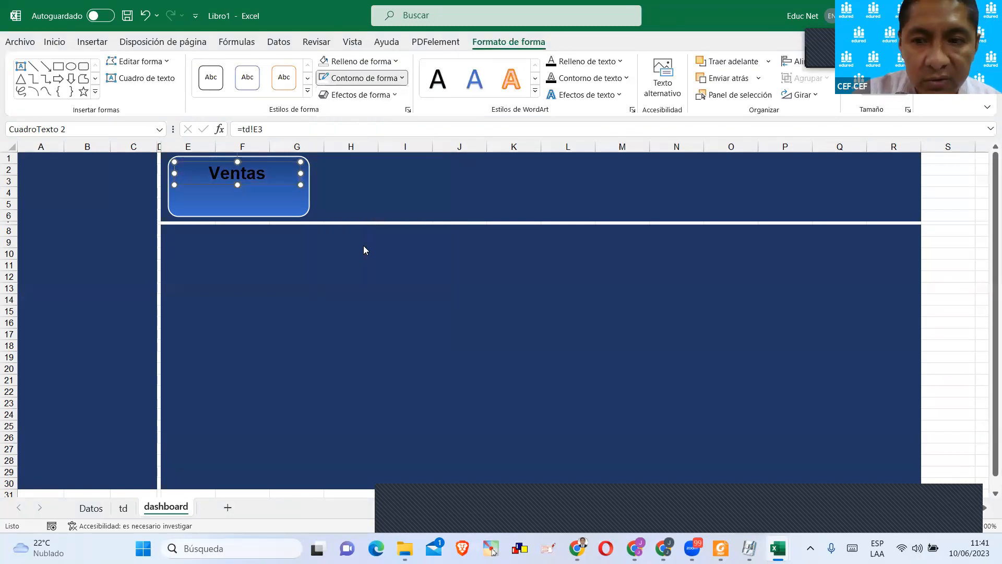
Duplicate the Ventas text box directly below the original, in the lower half of the rounded rectangle.
left_click(298, 261)
left_click(246, 174)
left_click_drag(246, 174, 246, 202)
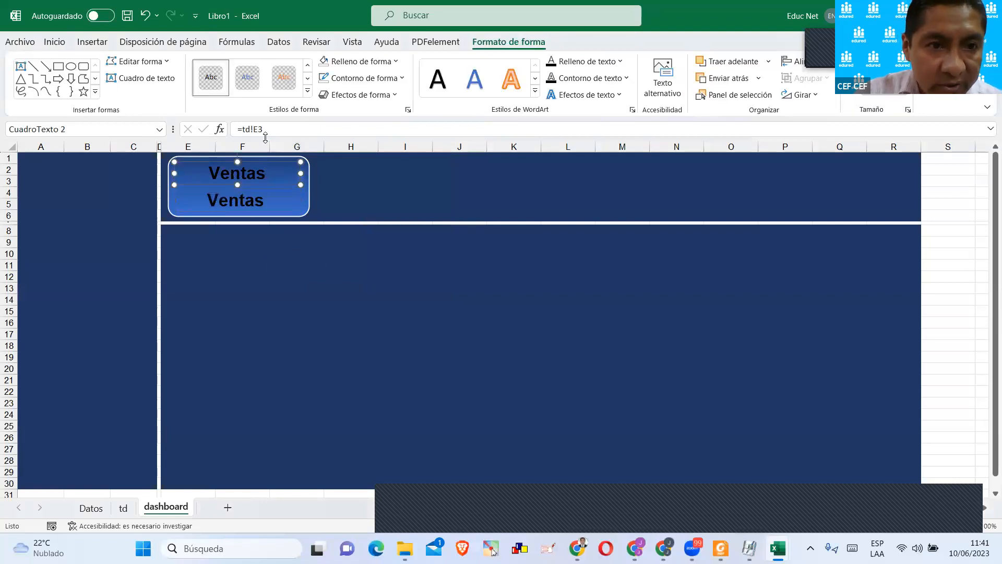
Link the lower text box in the card to cell E4 of the td sheet.
left_click(123, 508)
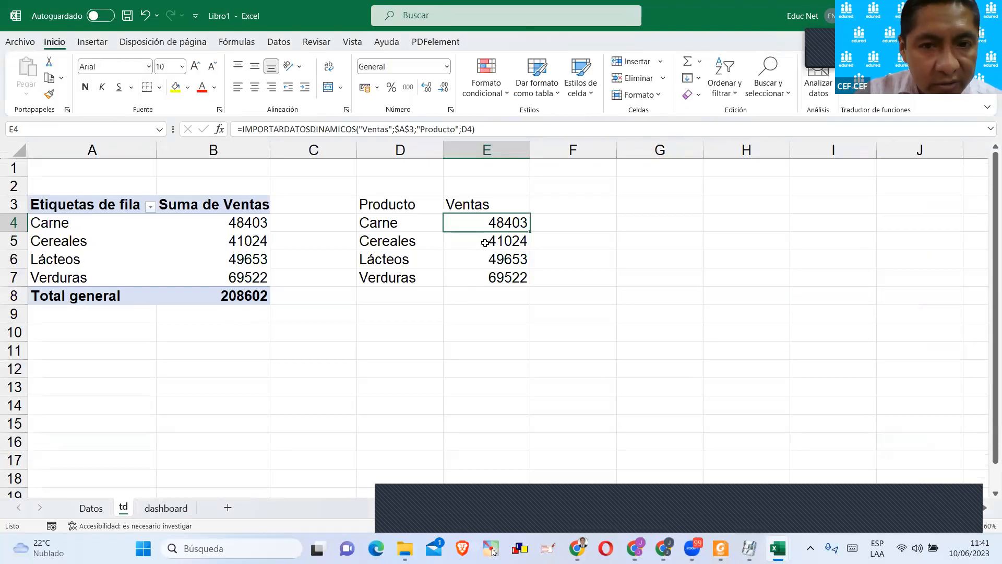
left_click(165, 508)
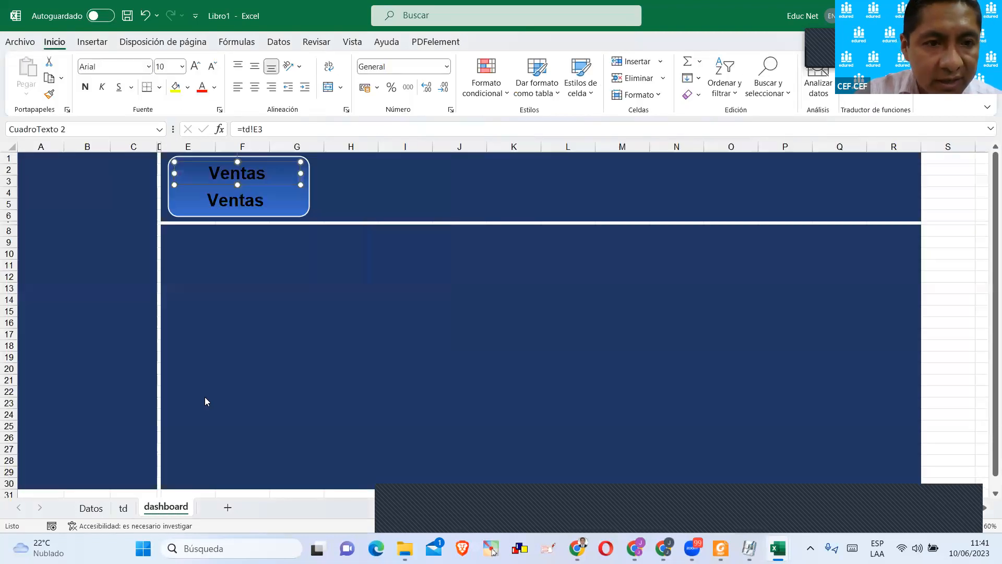
left_click(252, 206)
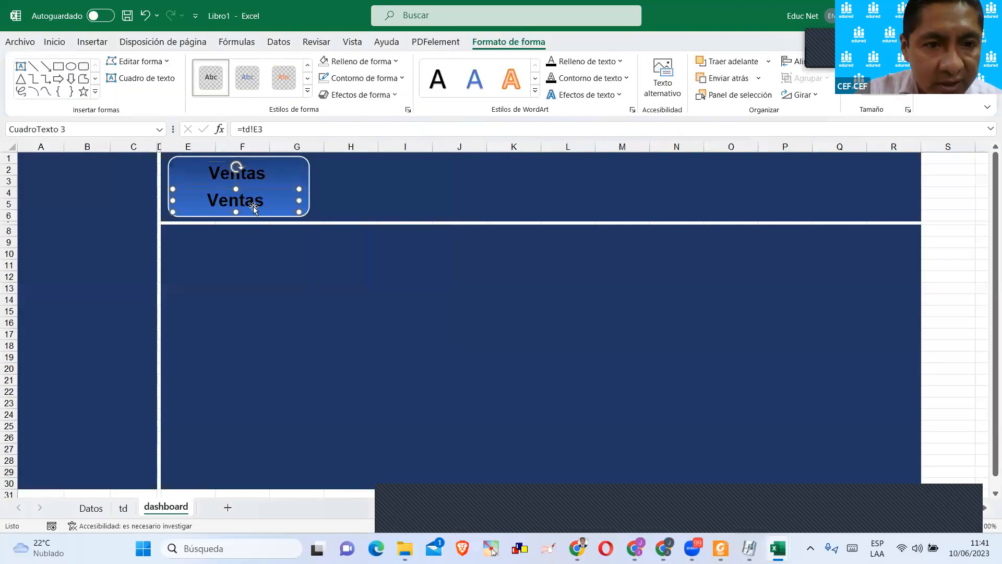
left_click(272, 130)
key("Return")
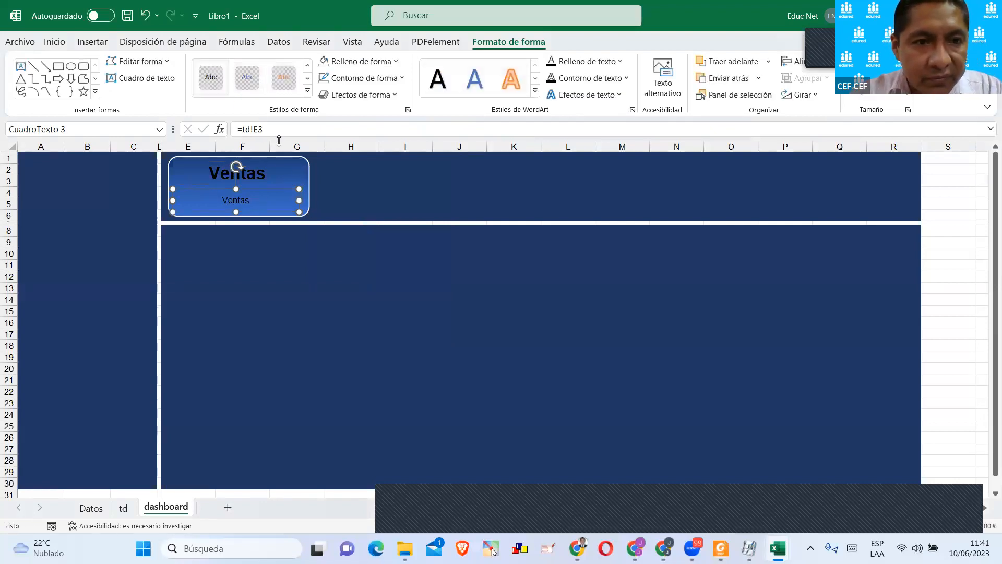
left_click(268, 129)
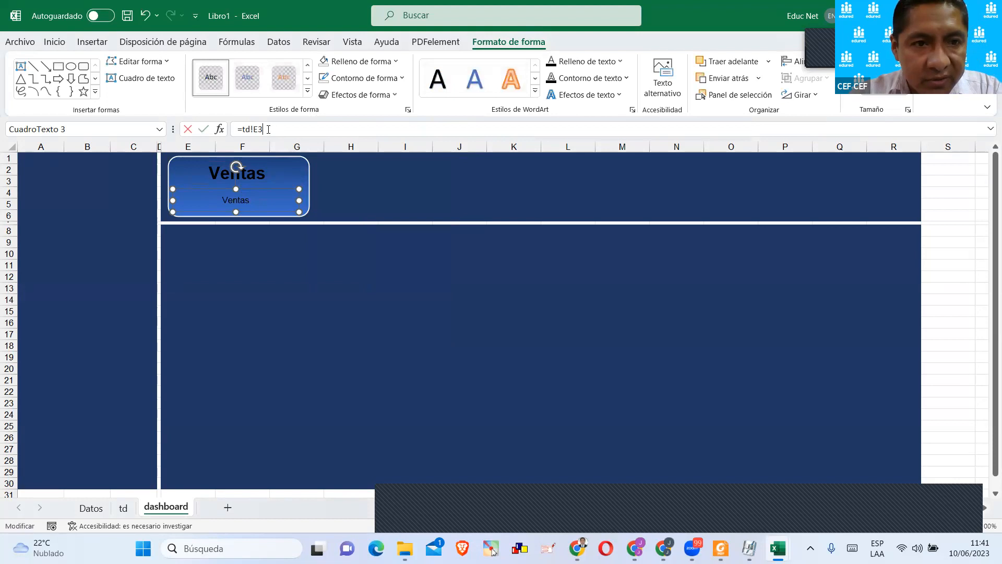
key("BackSpace")
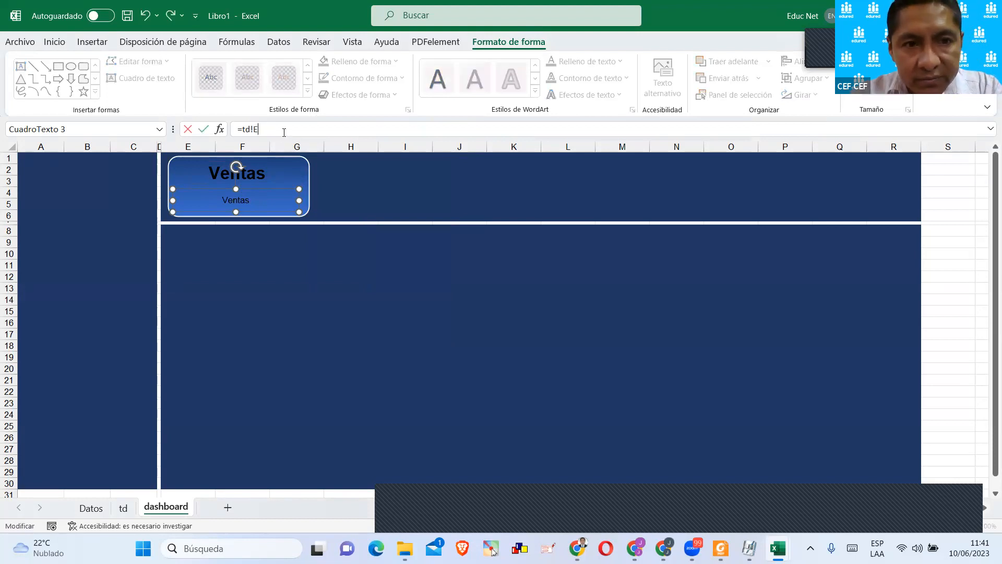
key("Return")
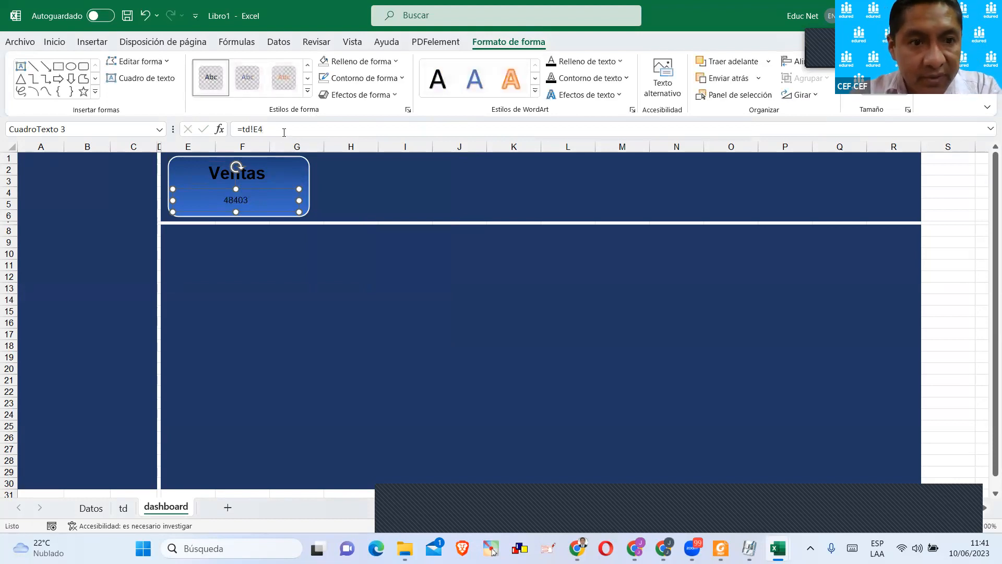
Format the linked sales value in the card's lower text box as bold, 28 pt.
left_click(54, 41)
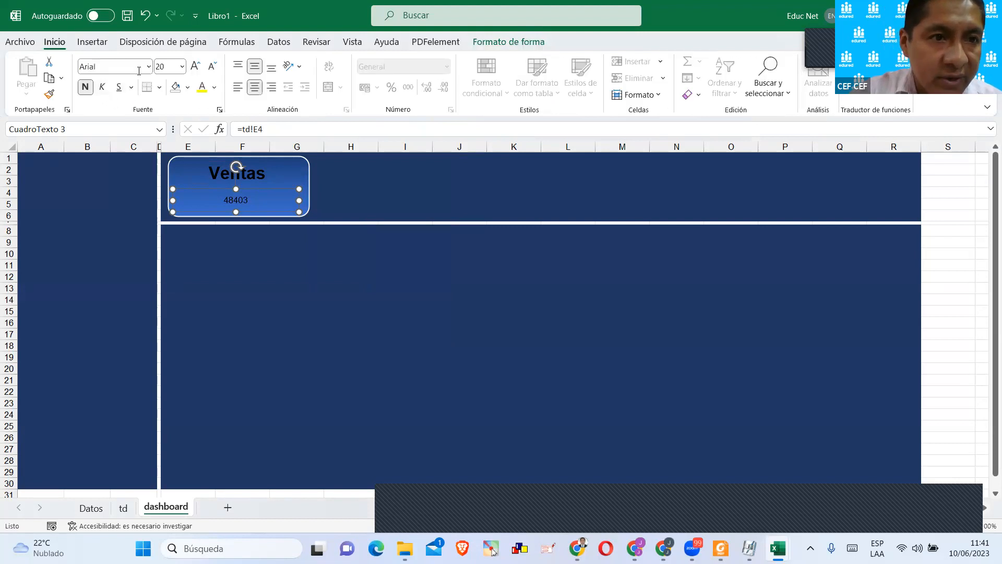
left_click(195, 66)
left_click(195, 67)
left_click(196, 66)
left_click(196, 67)
left_click(196, 66)
left_click(195, 67)
left_click(195, 66)
left_click(85, 87)
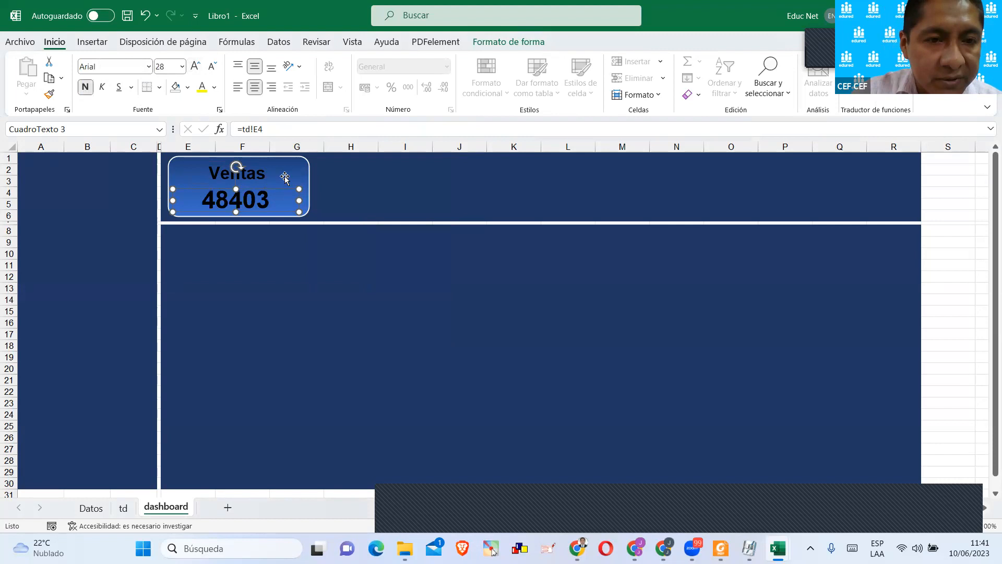
Set the Ventas title's font colour to yellow and the sales value's font colour to white.
left_click(260, 179)
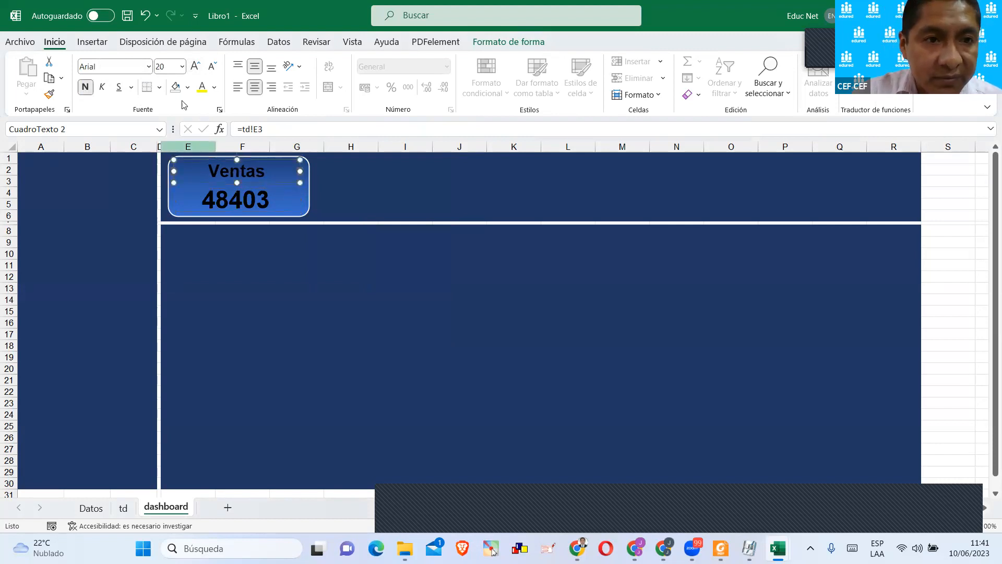
left_click(202, 87)
left_click(263, 197)
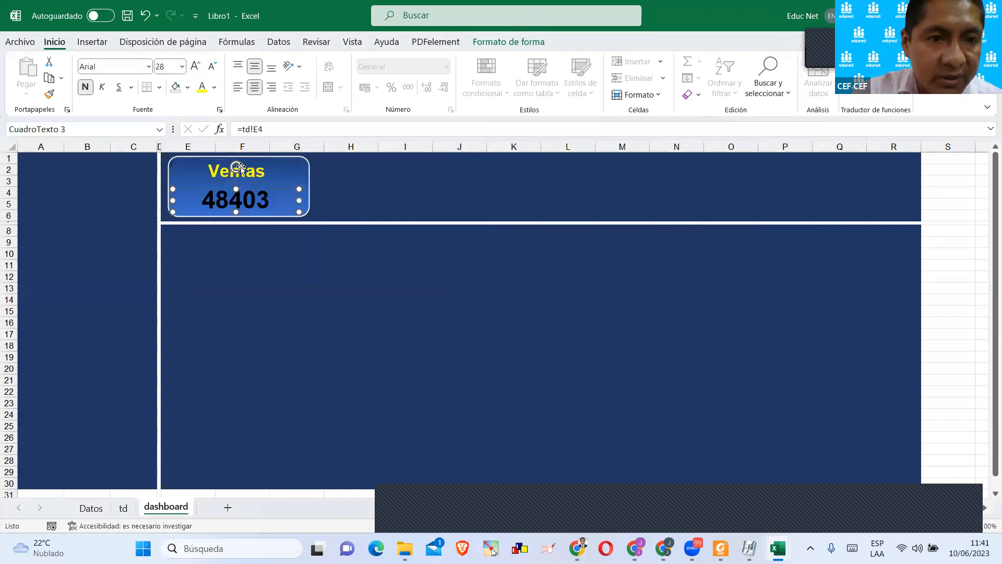
left_click(202, 87)
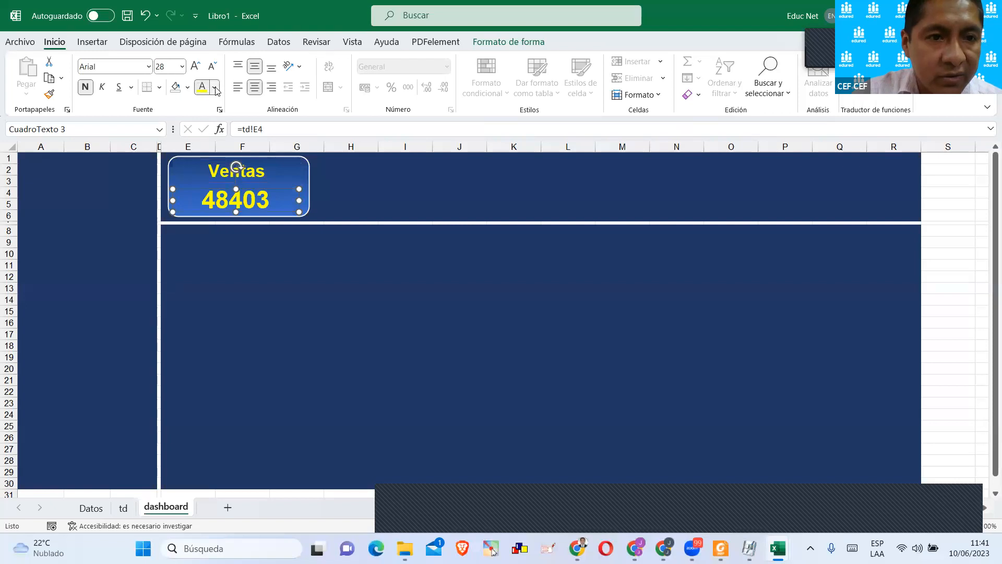
left_click(215, 87)
left_click(200, 140)
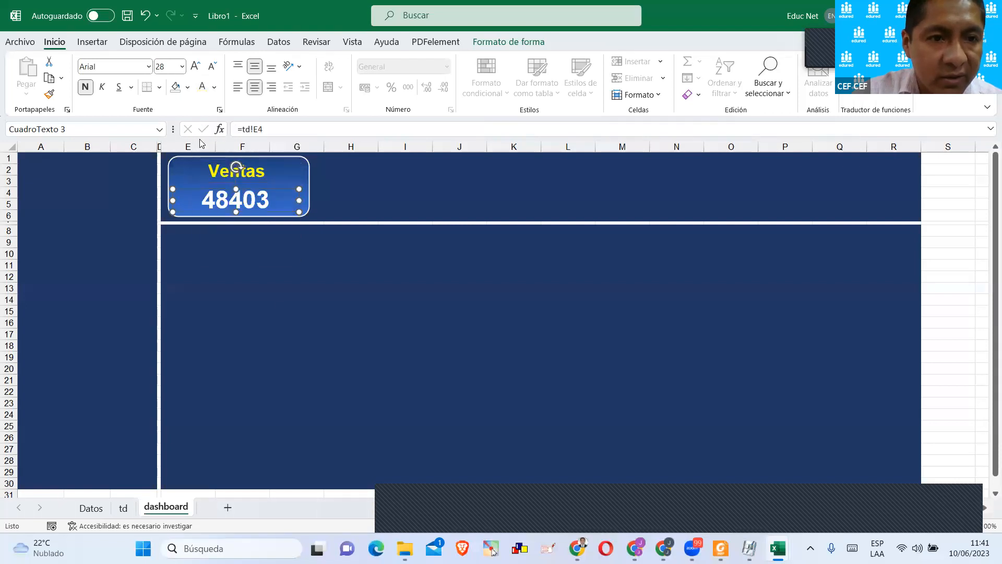
left_click(288, 312)
scroll(294, 264, "down", 2)
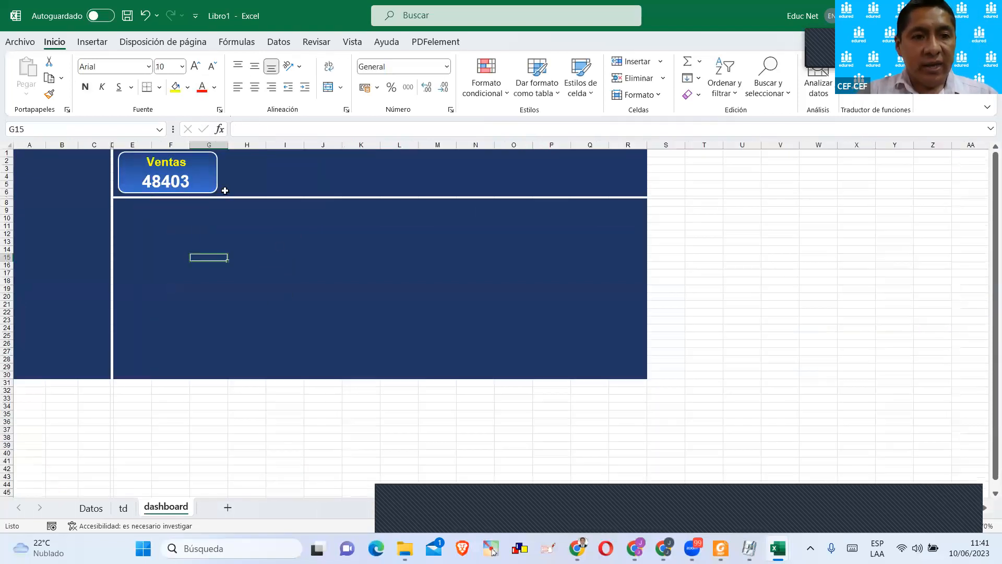
Relink the card's title text box to the product name in cell D4 of the td sheet.
left_click(175, 163)
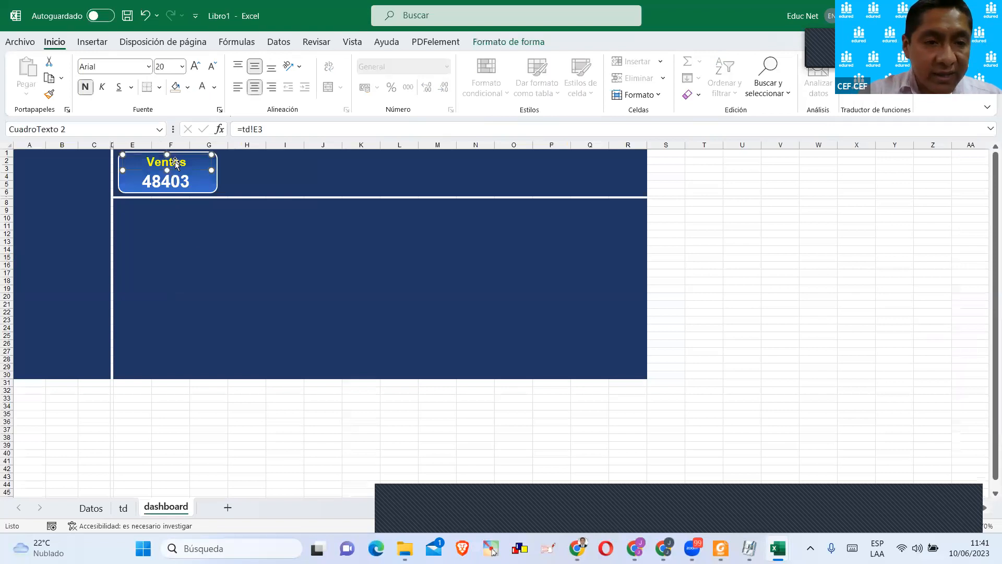
left_click(123, 507)
left_click(402, 225)
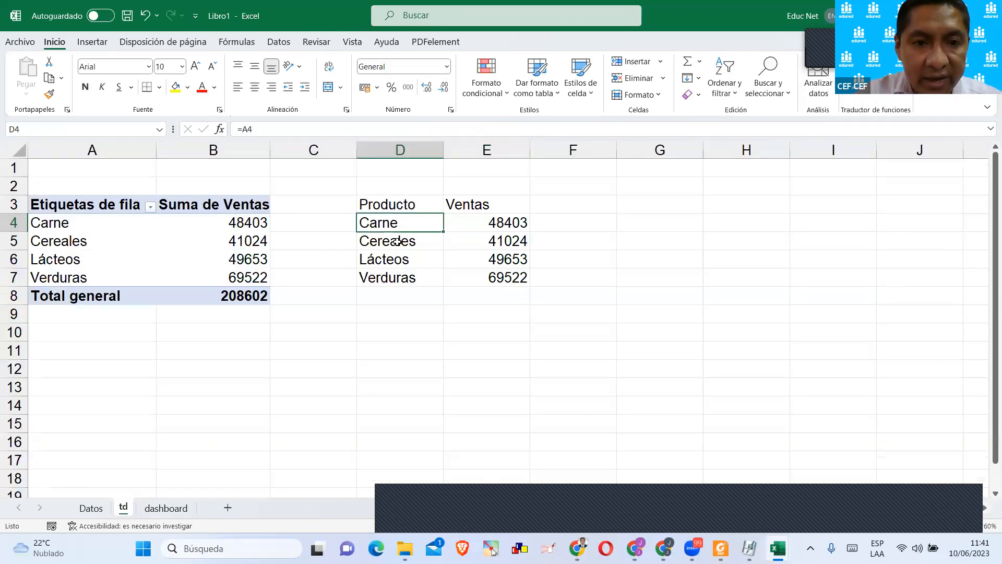
left_click(166, 507)
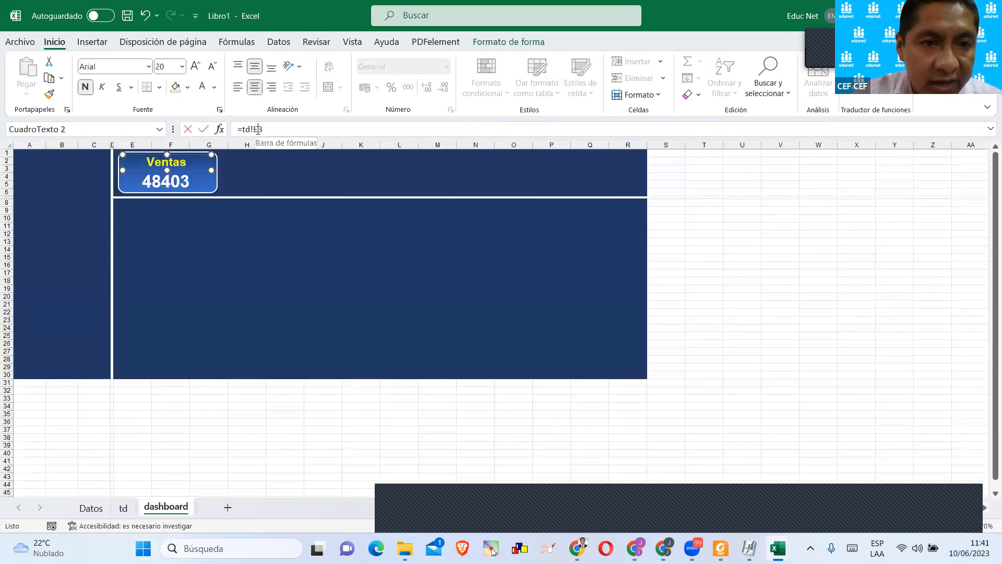
left_click(129, 508)
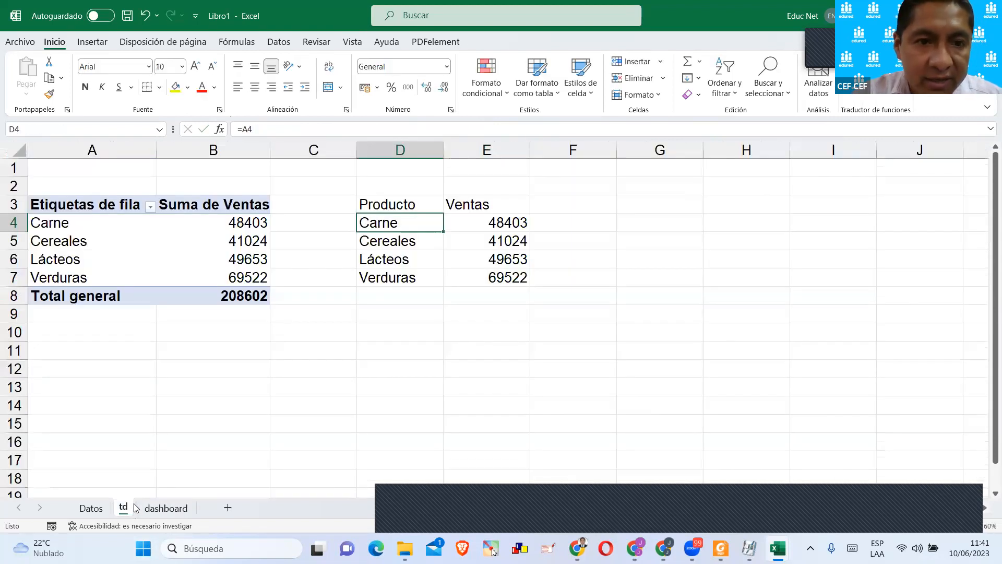
left_click(160, 508)
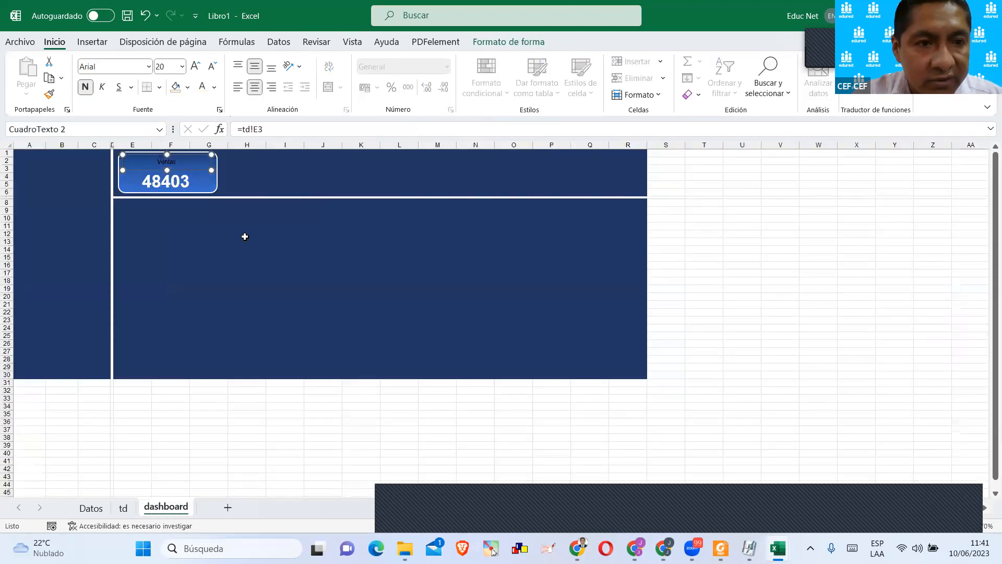
key("Escape")
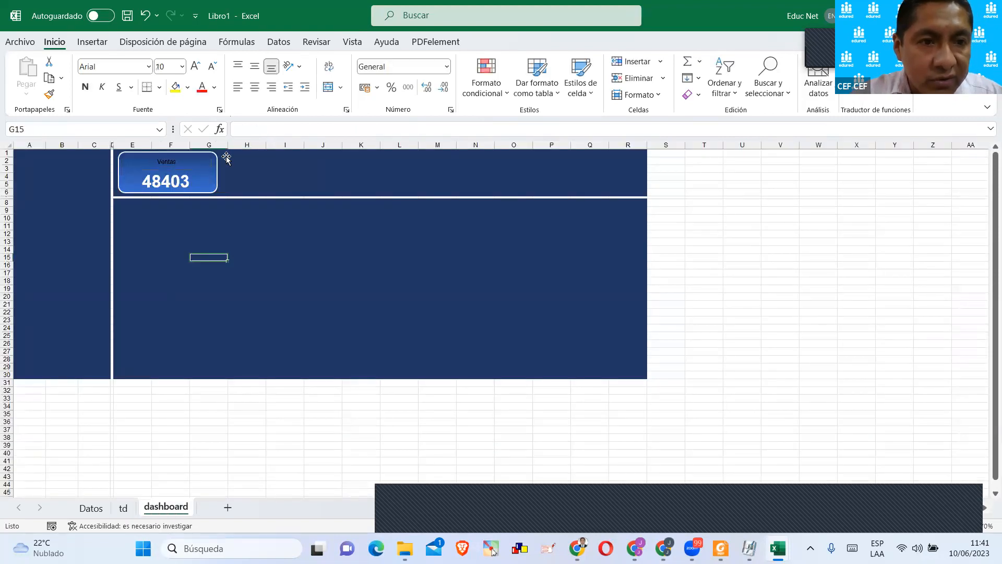
key("ctrl+z")
double_click(256, 130)
type("d!d4")
key("Return")
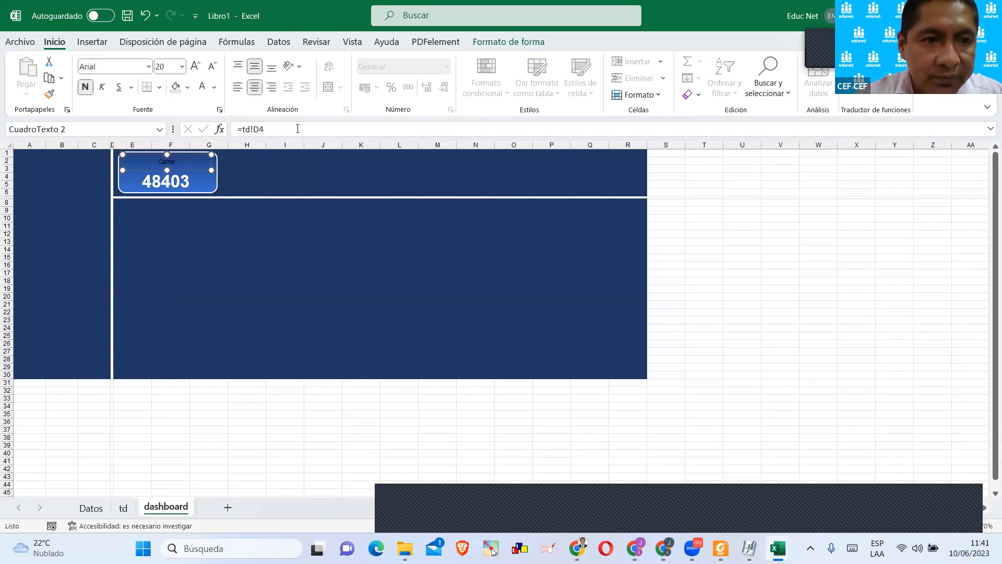
Format the Carne title as bold, 20 pt, with the standard orange font colour.
left_click(196, 67)
left_click(196, 67)
left_click(196, 67)
left_click(86, 89)
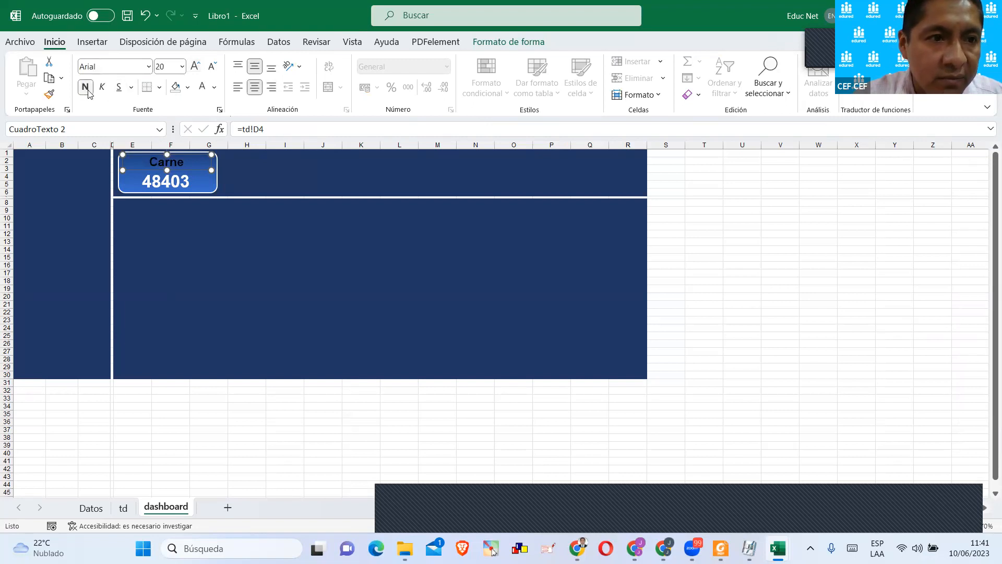
left_click(202, 87)
left_click(214, 87)
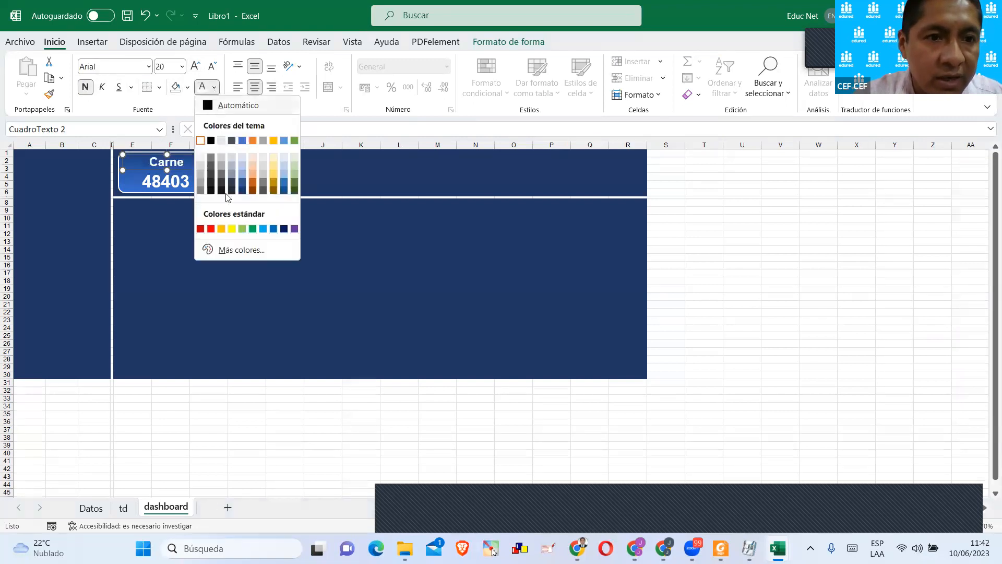
left_click(221, 228)
left_click(229, 218)
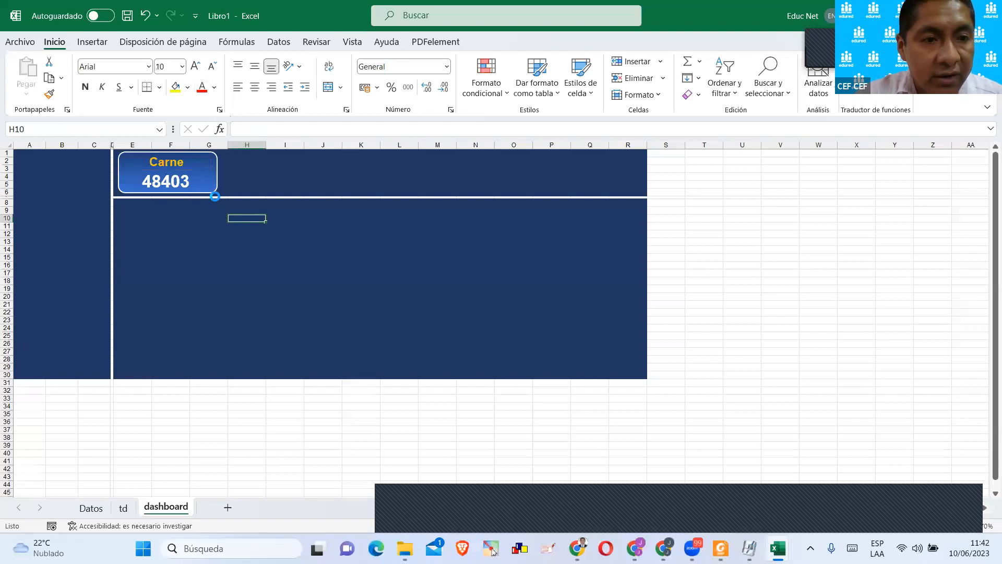
Apply the Contabilidad number format to the sales values in E4:E7 on the td sheet.
left_click(201, 189)
left_click(123, 507)
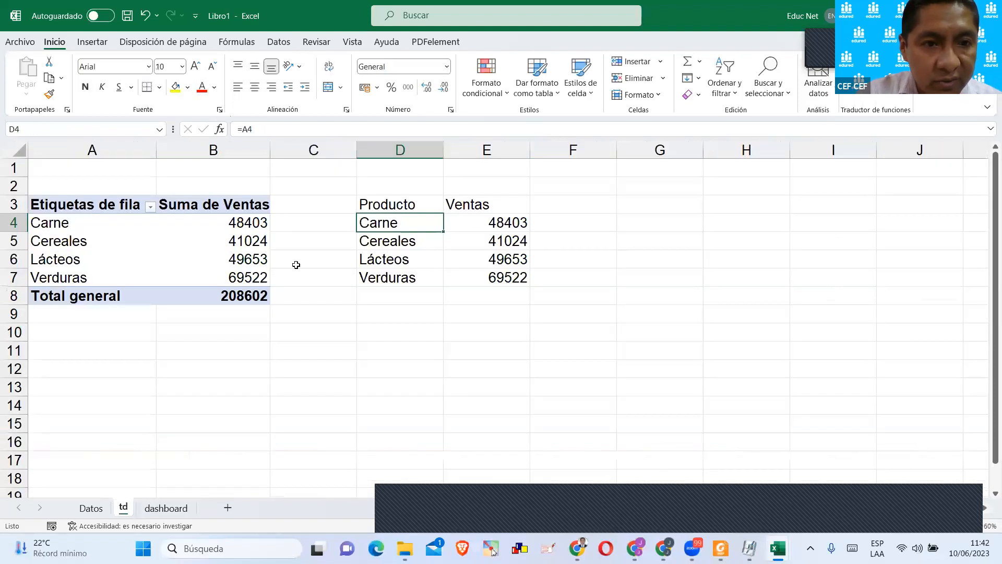
left_click_drag(502, 224, 504, 275)
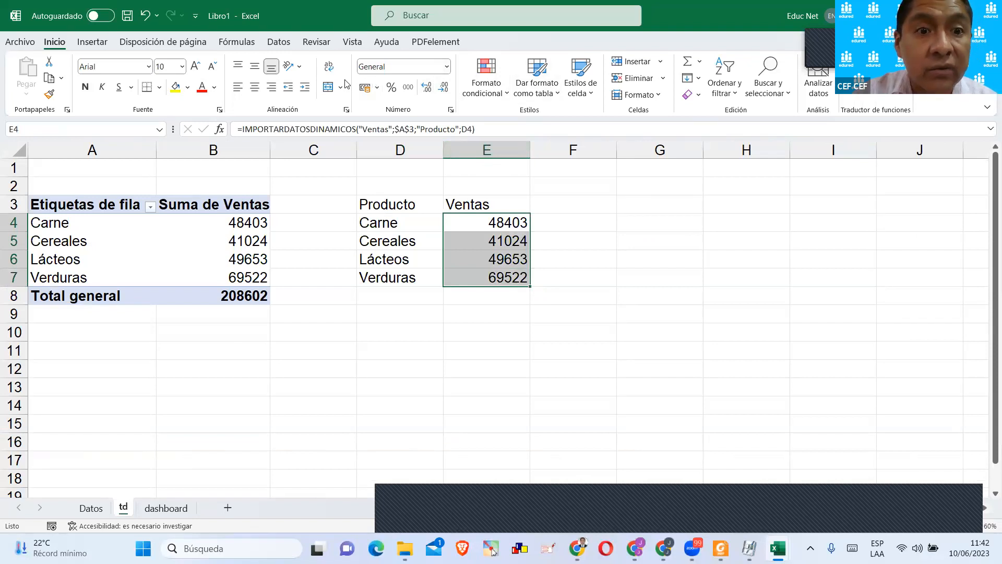
left_click(418, 64)
left_click(447, 67)
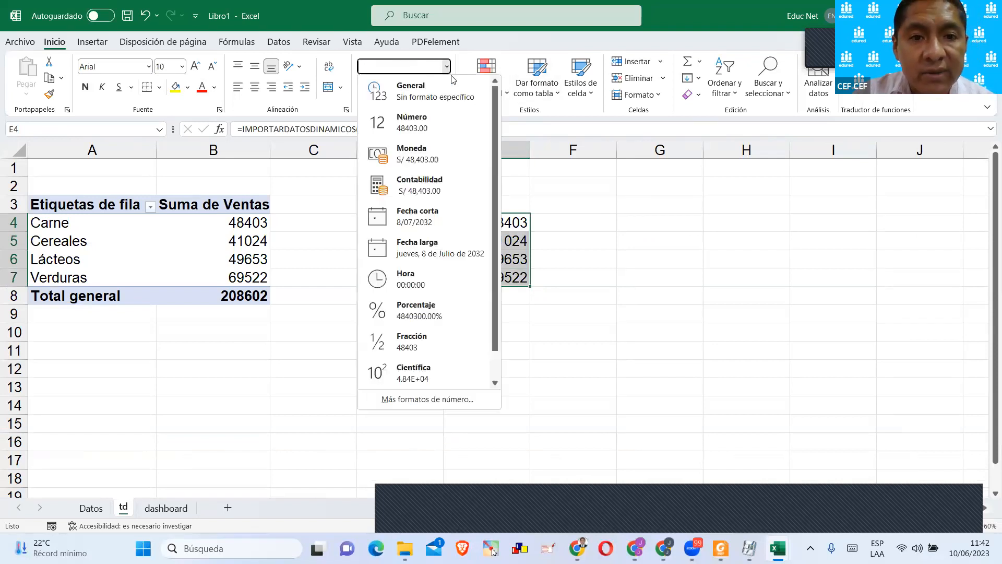
left_click(437, 188)
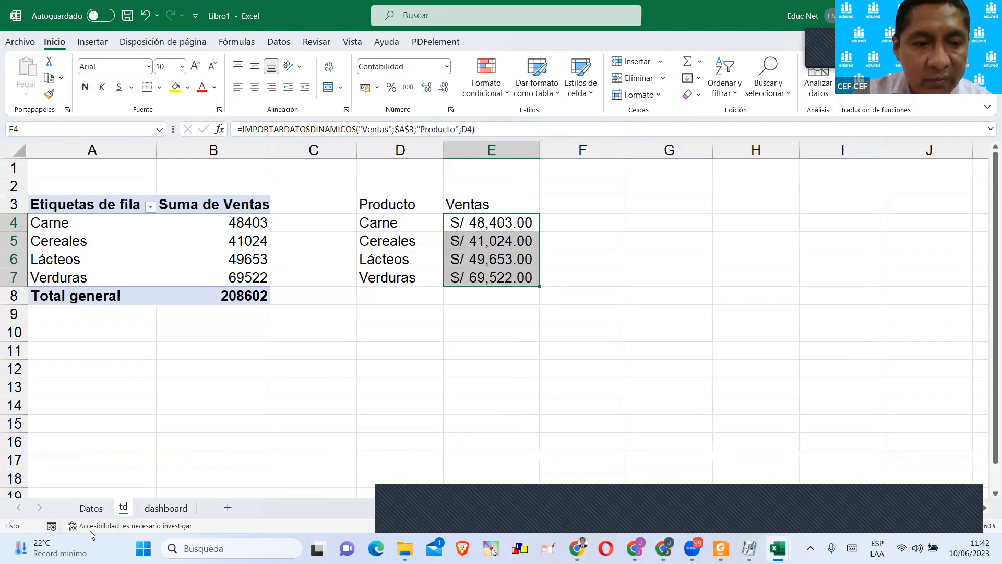
Reduce the sales value's font size to 20 pt in the dashboard card.
left_click(162, 509)
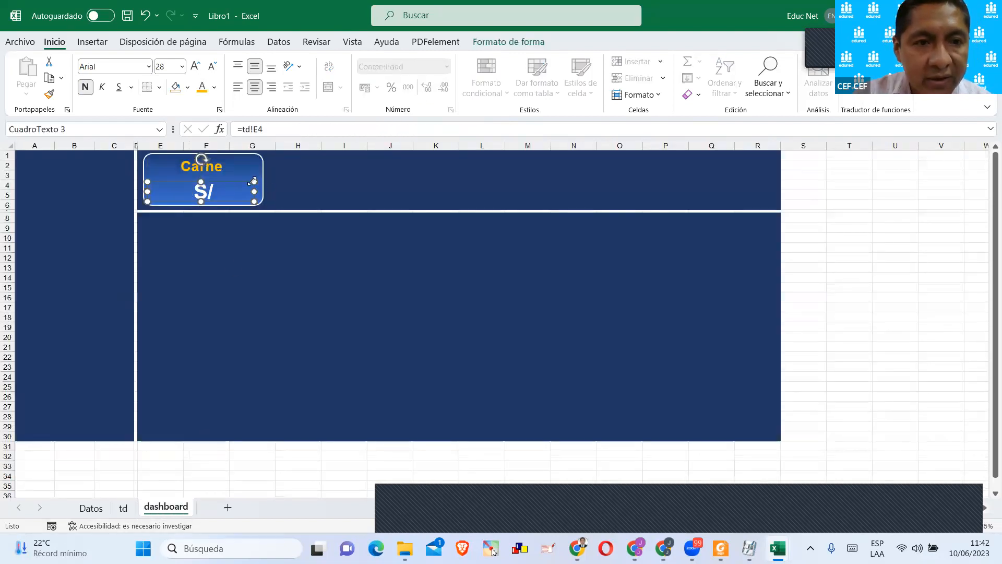
left_click(212, 67)
left_click(212, 66)
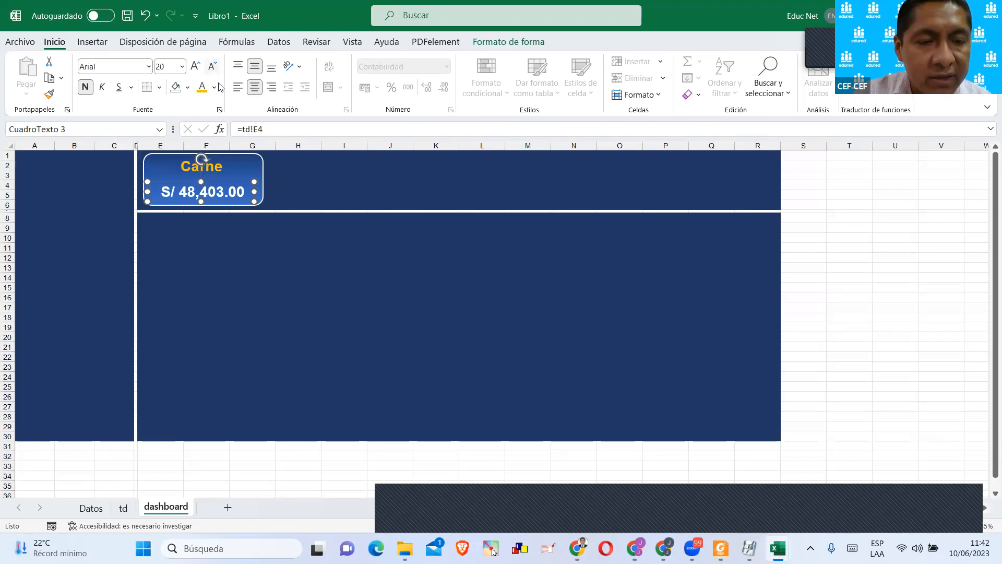
left_click(344, 296)
Copy the Carne card with both its text boxes three times in a row along the dashboard's header band.
left_click(219, 174)
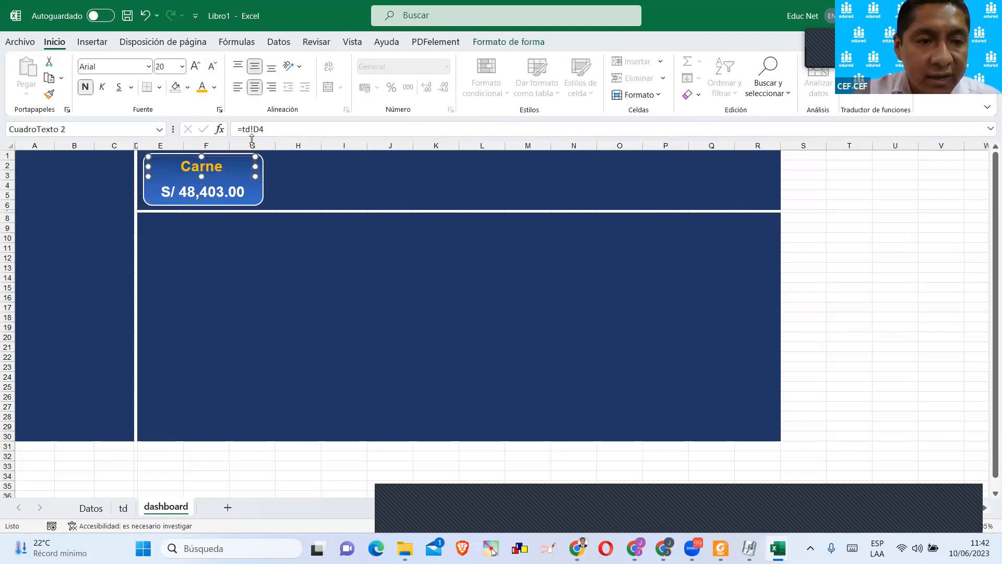
left_click(227, 192)
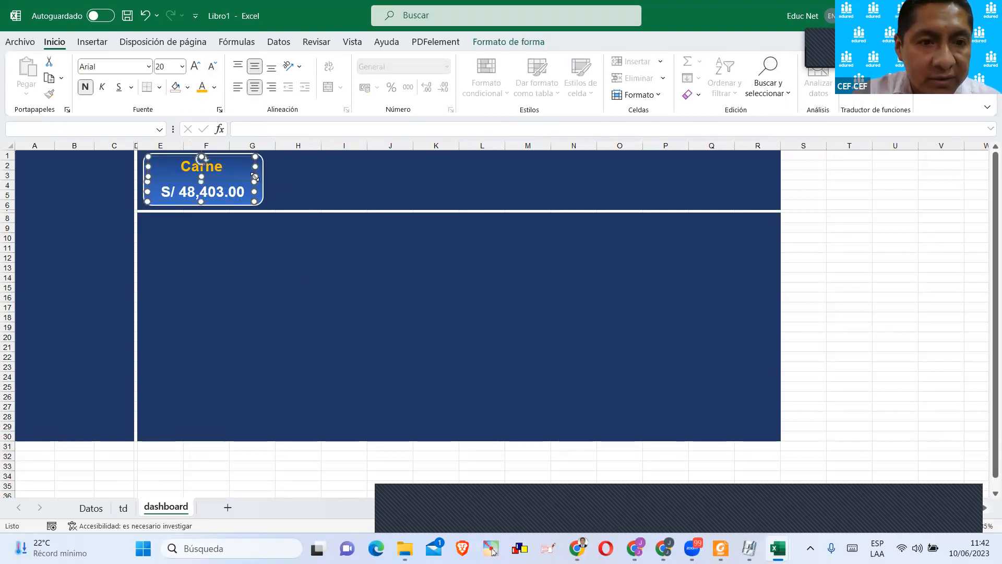
left_click_drag(264, 178, 645, 176)
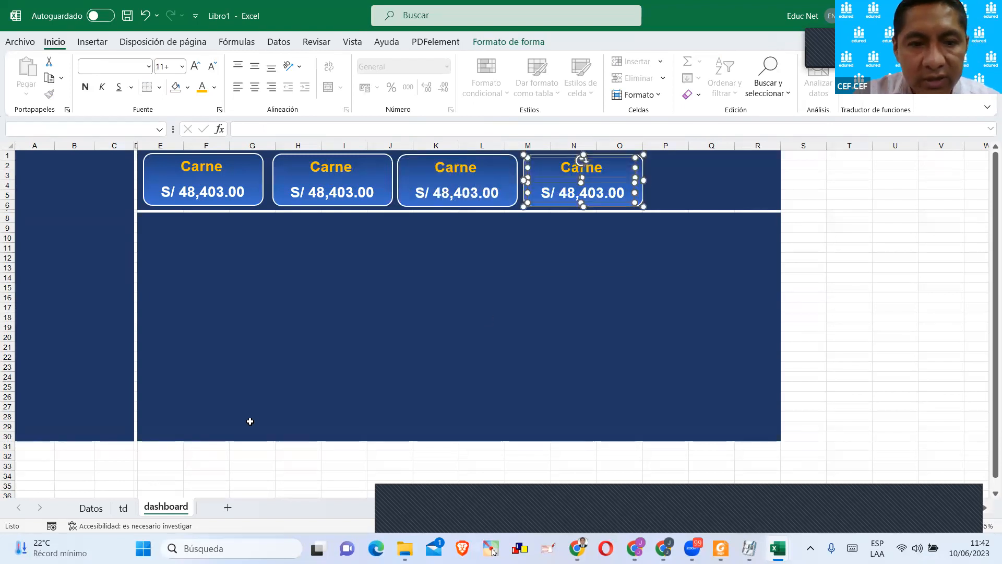
Check the product name cells on td, and link the second dashboard card's title to td!D5.
left_click(123, 507)
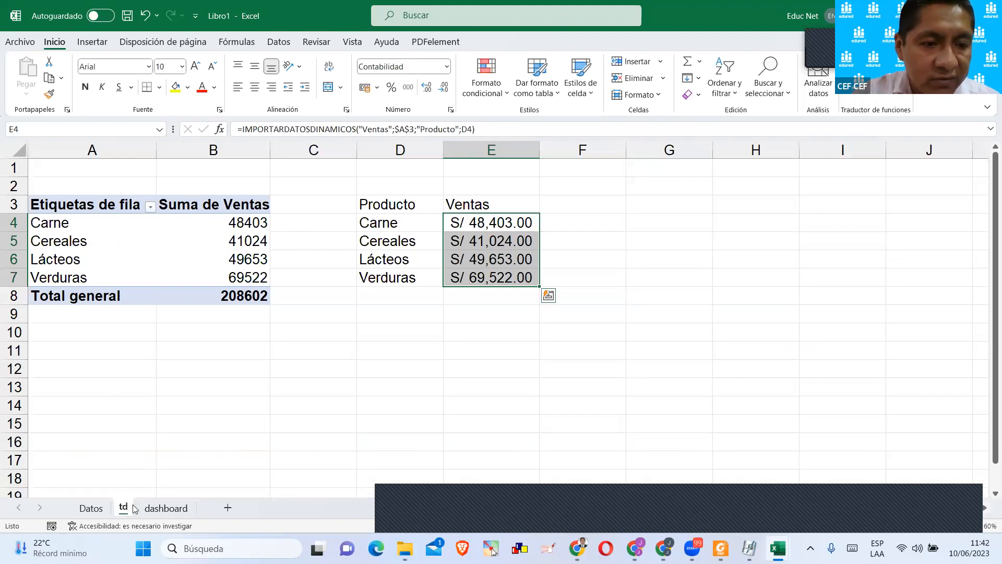
left_click(400, 235)
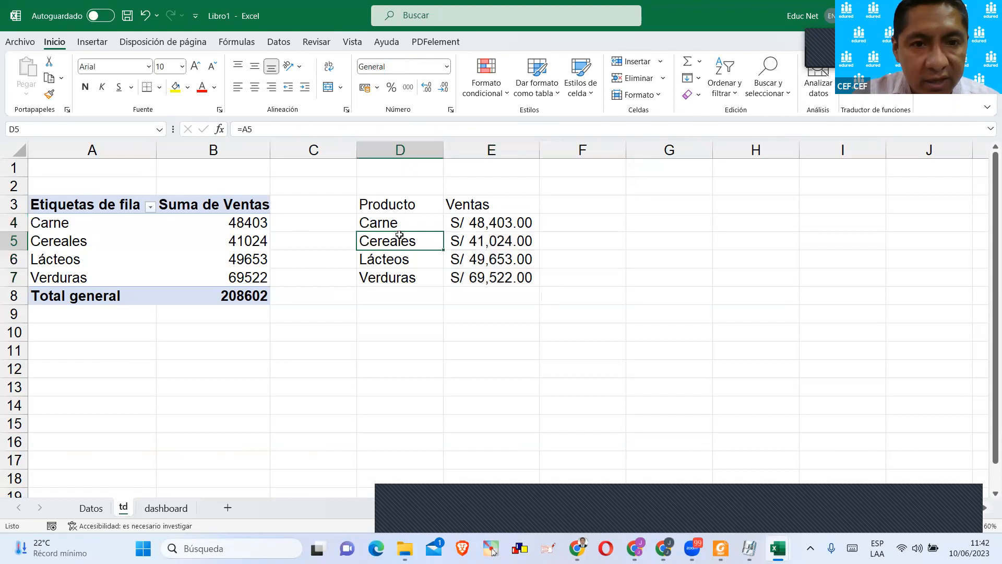
left_click(384, 262)
left_click(386, 278)
left_click(172, 512)
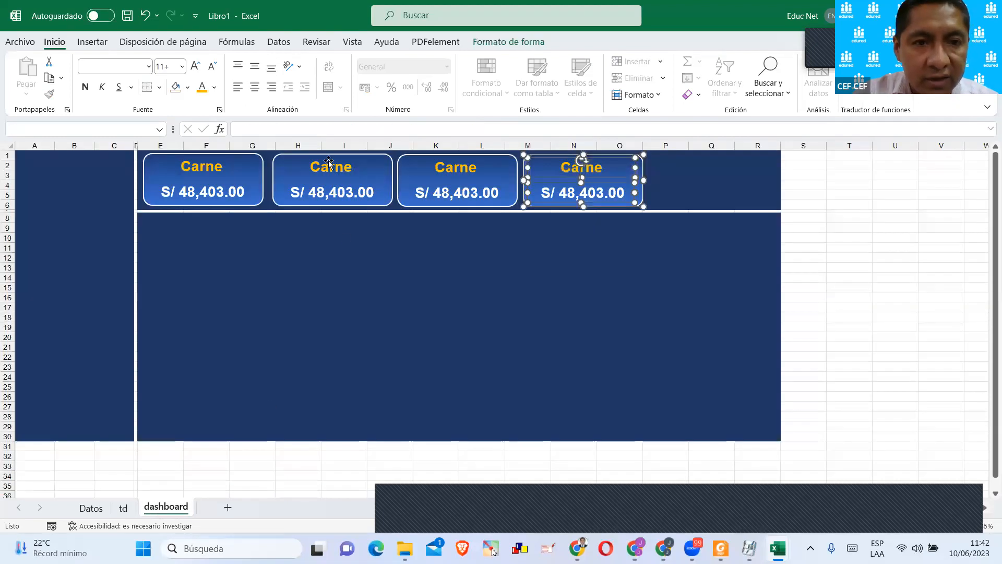
left_click(306, 154)
left_click(293, 130)
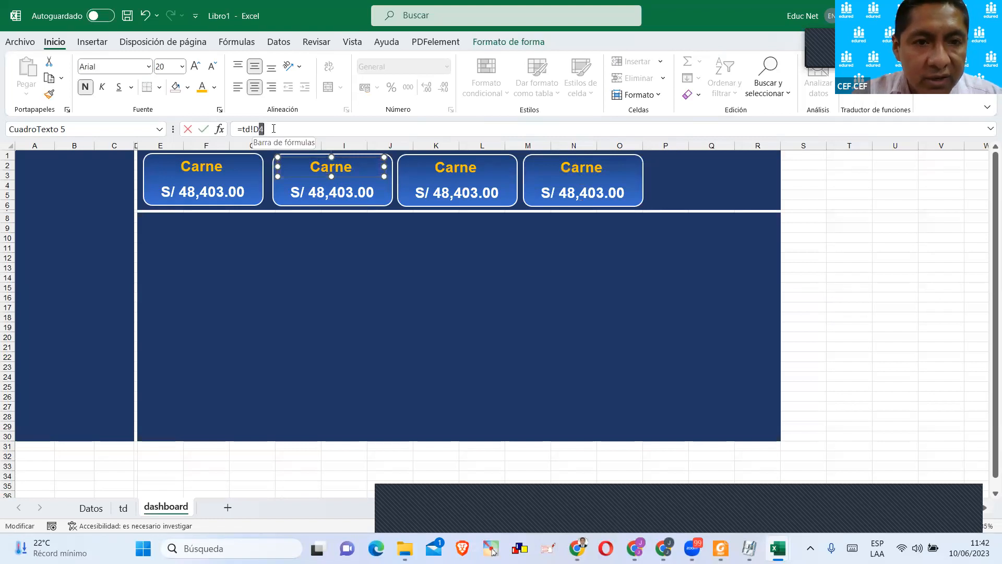
key("BackSpace")
type("5")
key("Return")
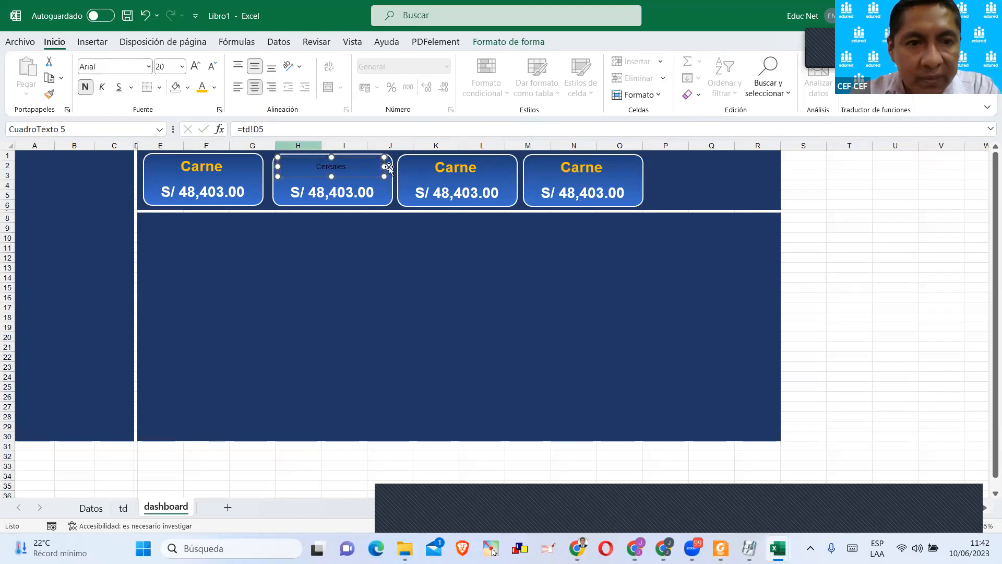
Link the third card's title to td!D6 and the fourth card's title to td!D7.
left_click(447, 171)
left_click(262, 130)
key("BackSpace")
type("6")
key("Return")
left_click(561, 163)
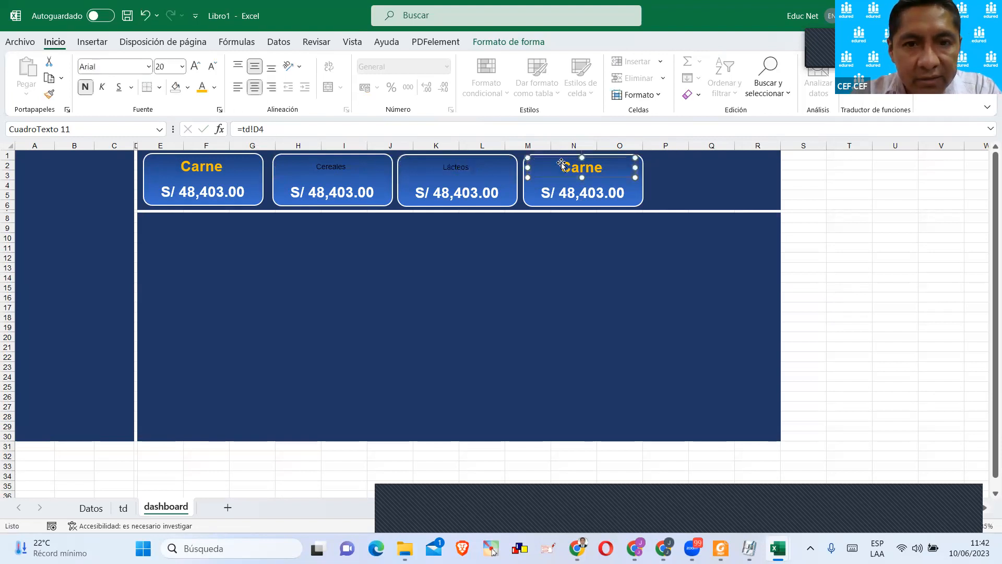
left_click(263, 129)
key("BackSpace")
type("7")
key("Return")
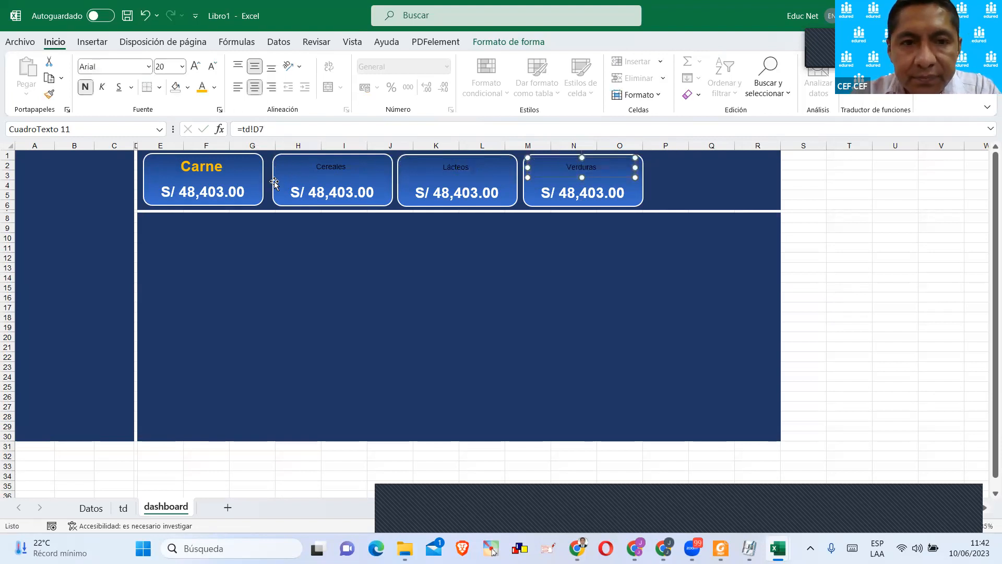
Copy the Carne title's formatting onto the Cereales, Lácteos and Verduras titles with the format painter.
left_click(213, 170)
left_click(49, 94)
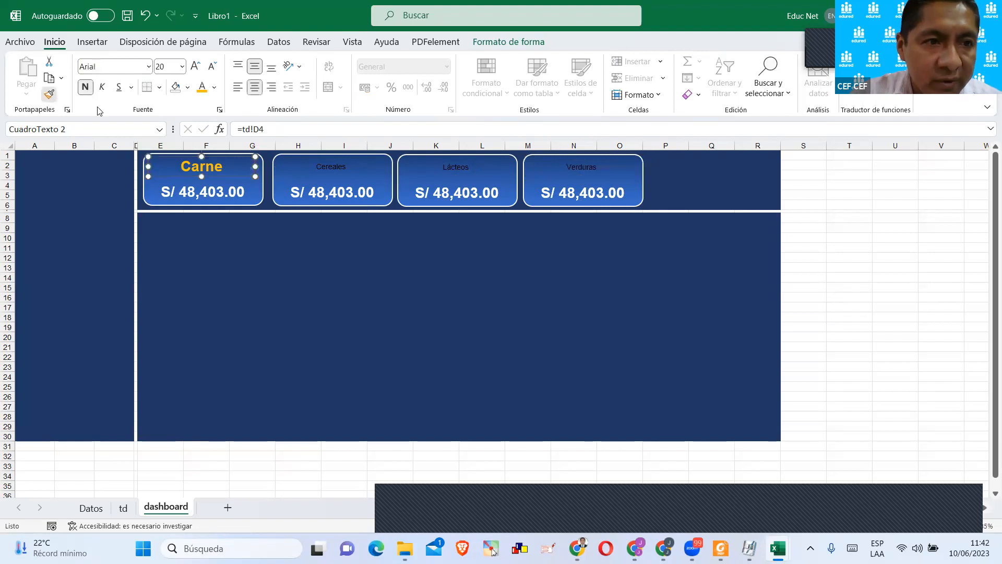
left_click(323, 167)
left_click(49, 93)
left_click(459, 170)
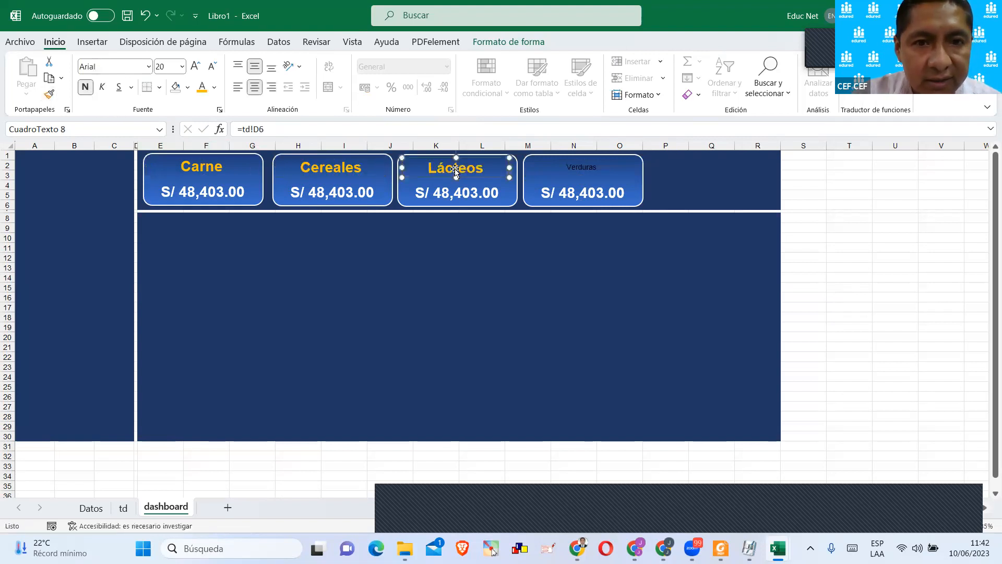
left_click(49, 93)
left_click(577, 167)
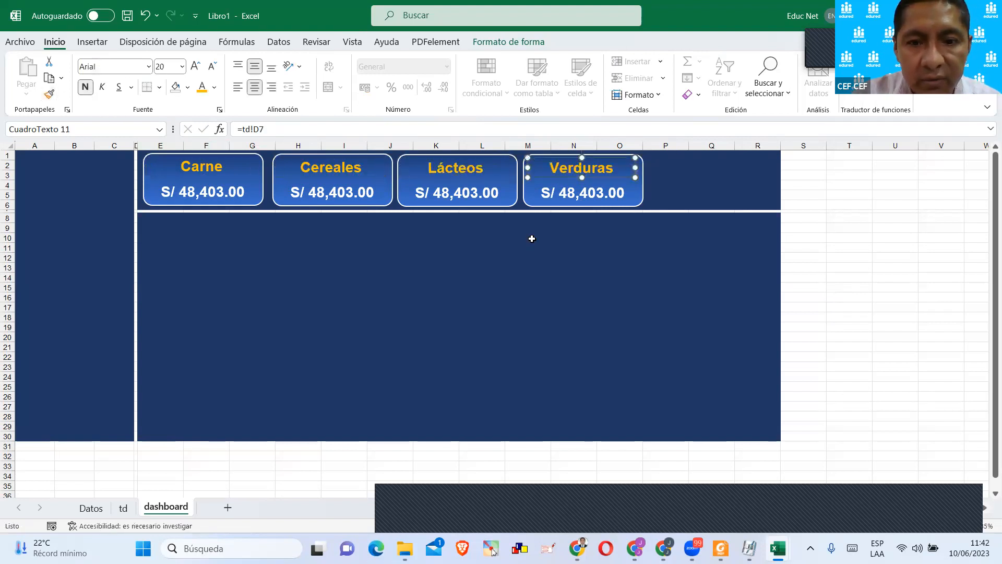
Link the sales value text box in the Cereales card to td!E5.
left_click(221, 183)
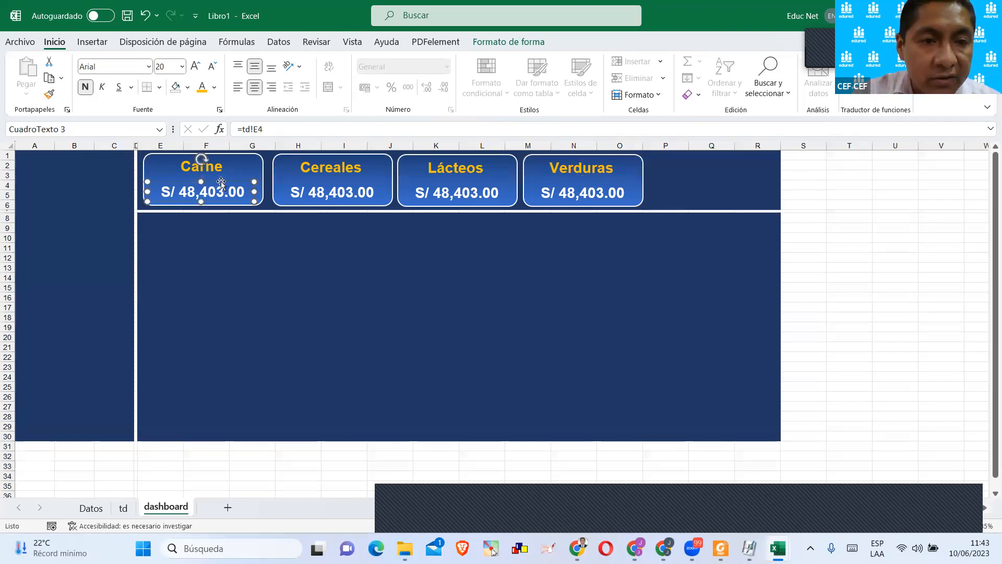
left_click(305, 191)
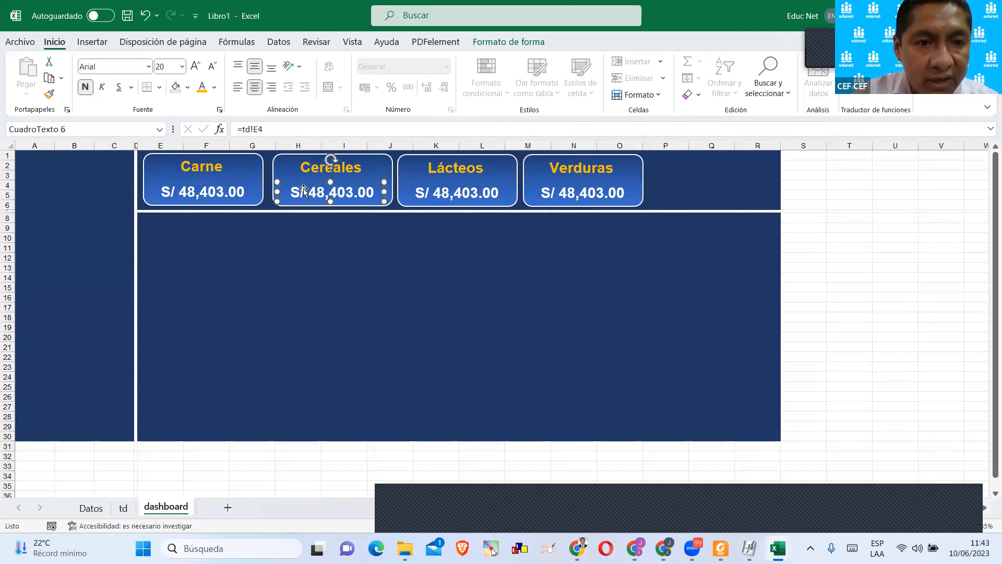
left_click(260, 129)
key("BackSpace")
type("5")
key("Return")
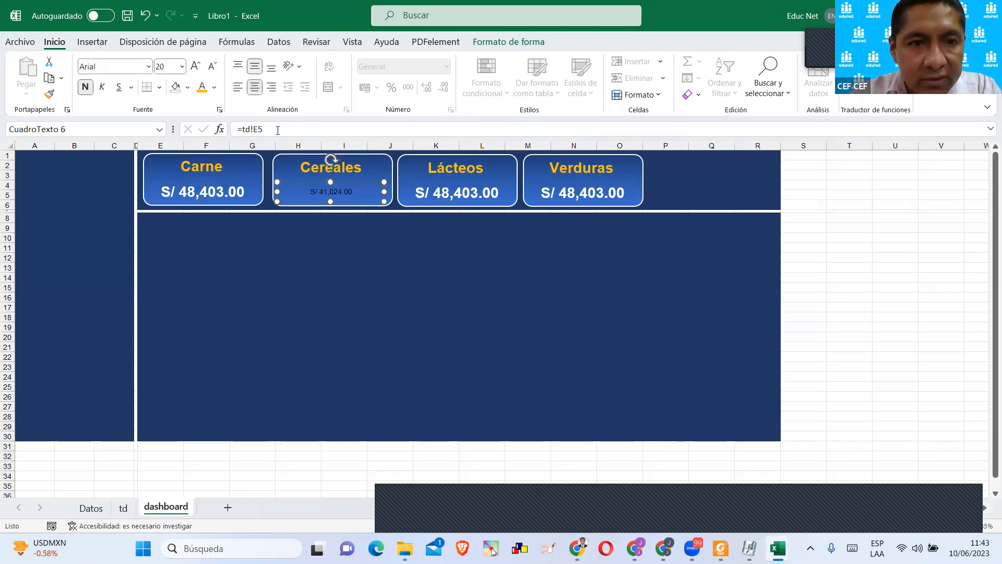
Link the Lácteos card's sales value to td!E6 and the Verduras card's sales value to td!E7.
key("Tab")
left_click(268, 131)
key("BackSpace")
type("6")
key("Return")
left_click(539, 194)
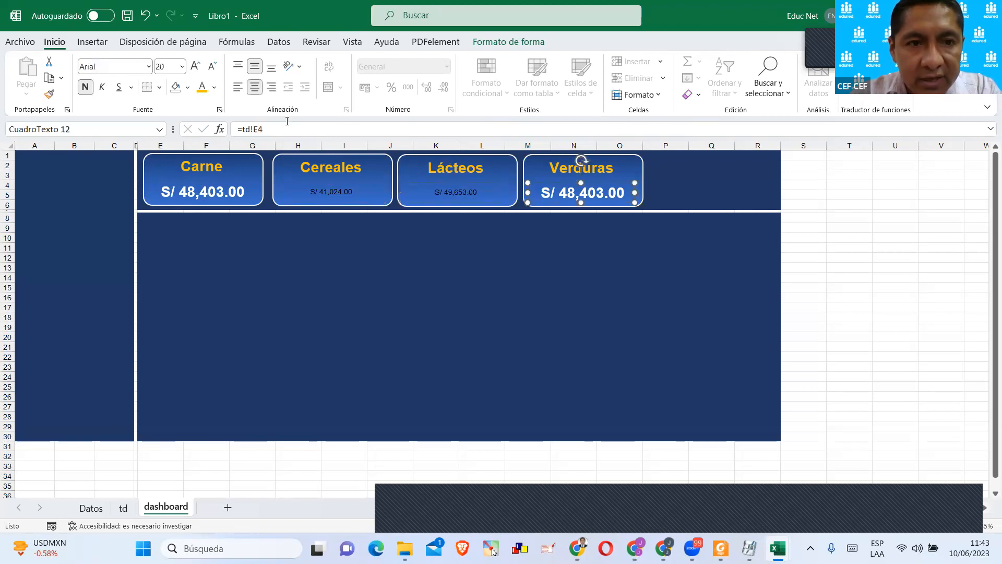
left_click(262, 129)
key("BackSpace")
type("7")
key("Return")
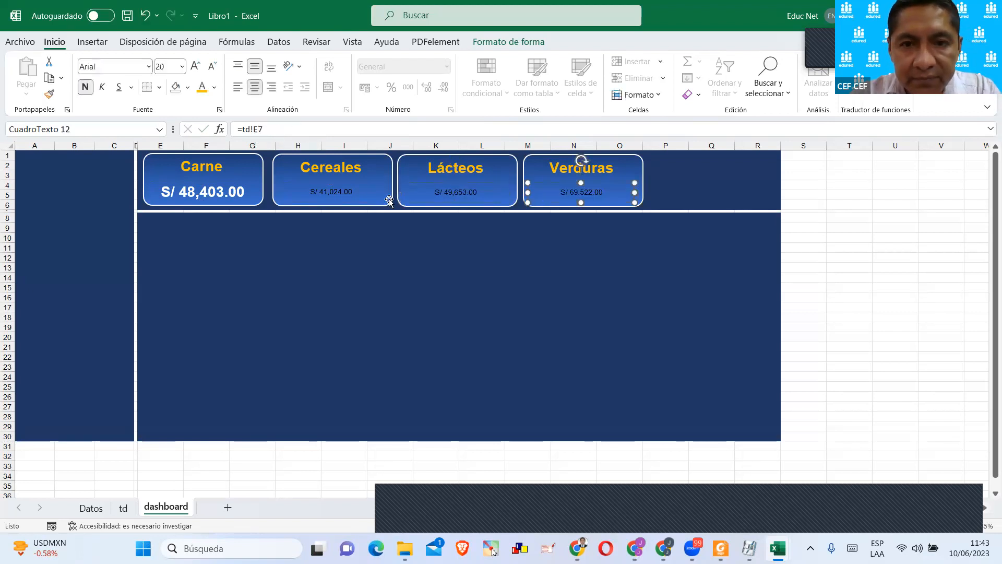
Copy the Carne sales value's formatting onto the sales values of the Cereales, Lácteos and Verduras cards.
left_click(343, 261)
left_click(330, 164)
left_click(202, 164)
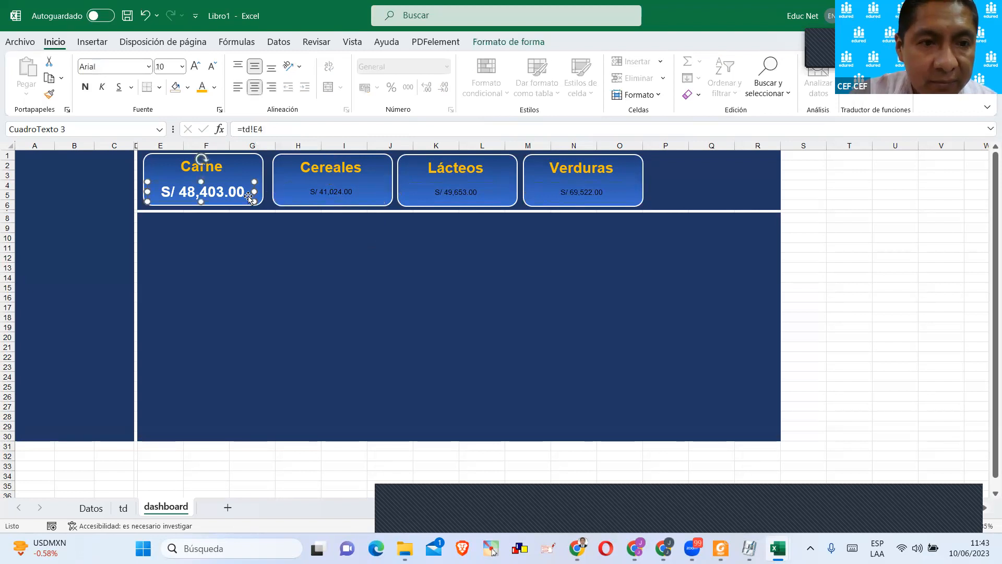
left_click(58, 93)
left_click(332, 187)
left_click(50, 95)
left_click(472, 197)
left_click(50, 95)
left_click(604, 198)
left_click(621, 266)
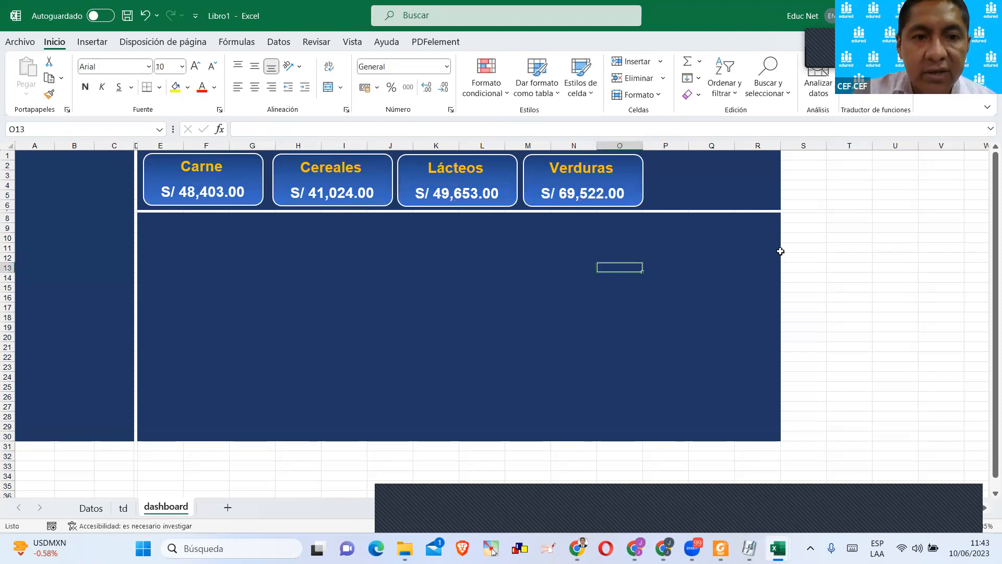
left_click(782, 254)
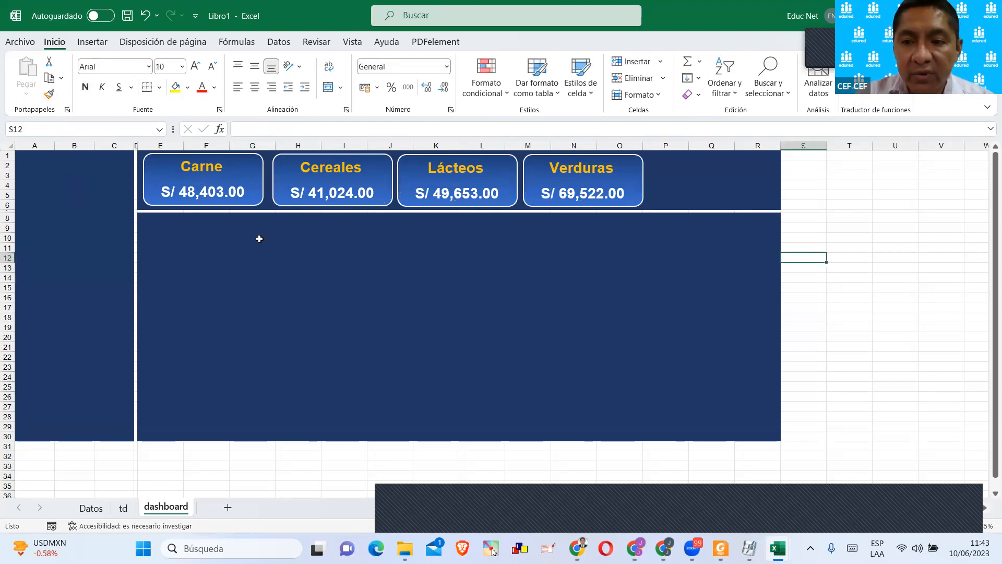
left_click_drag(199, 252, 329, 305)
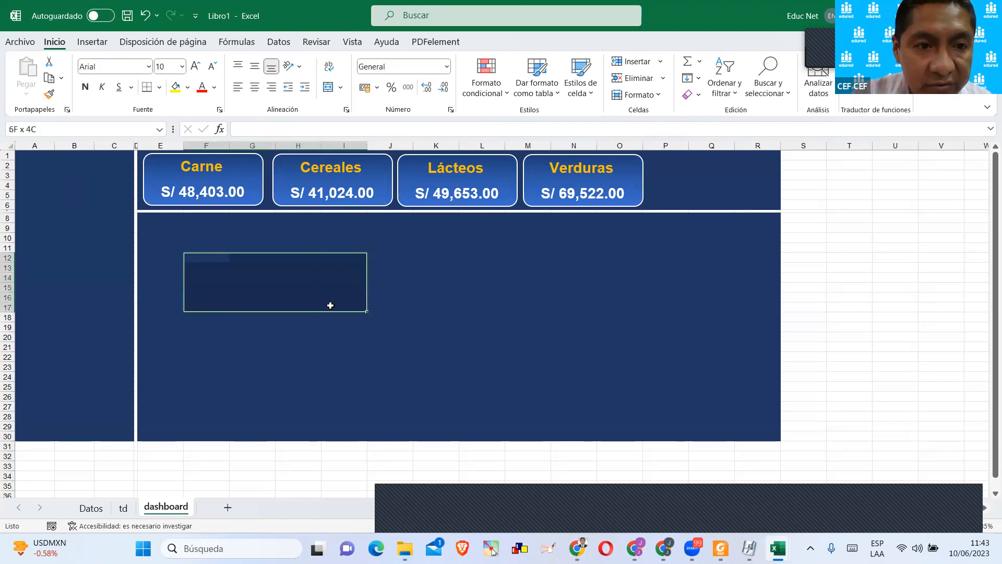
Copy the product pivot table in A3:B8 of the td sheet and paste the copy at A10.
left_click(130, 508)
left_click(360, 350)
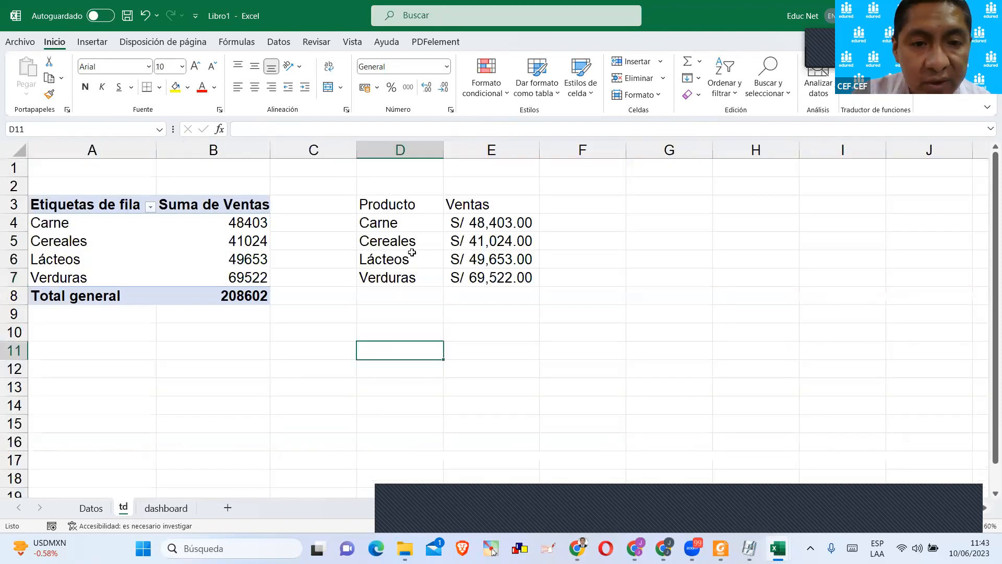
left_click_drag(71, 210, 245, 297)
key("ctrl+c")
left_click(62, 333)
key("ctrl+v")
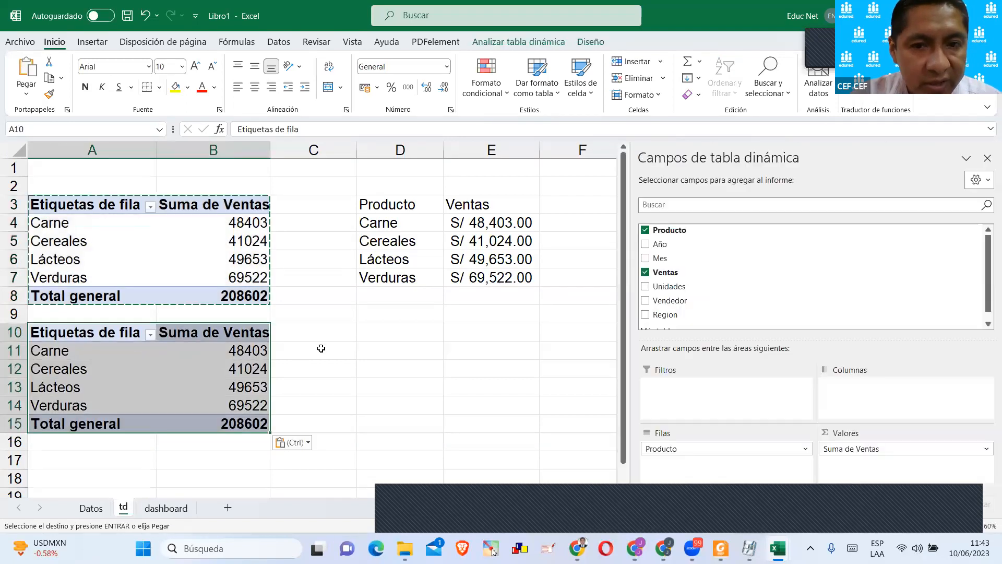
Add the Vendedor field to the copied pivot table's rows and remove Producto, keeping Ventas as the value.
scroll(387, 339, "down", 1)
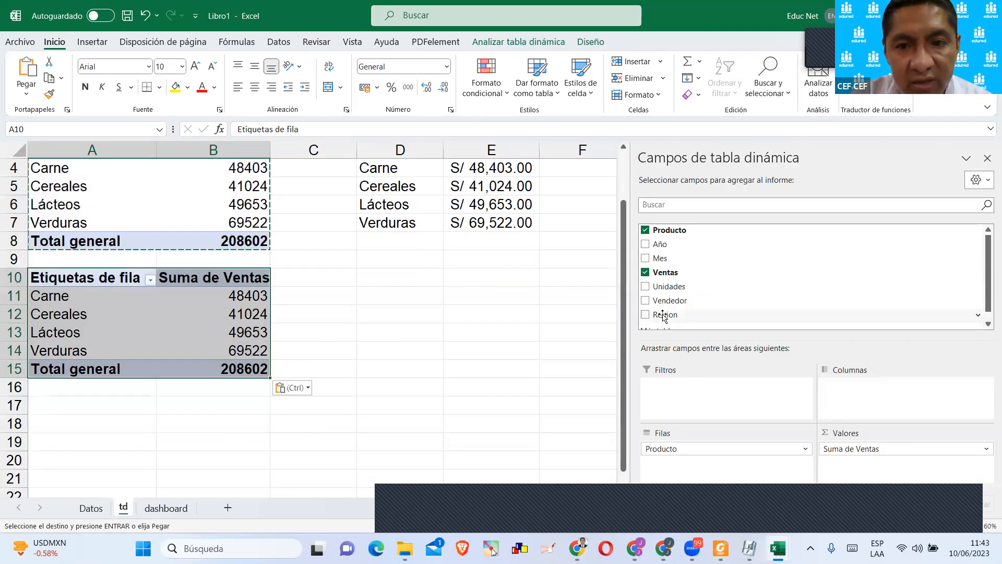
scroll(689, 294, "down", 1)
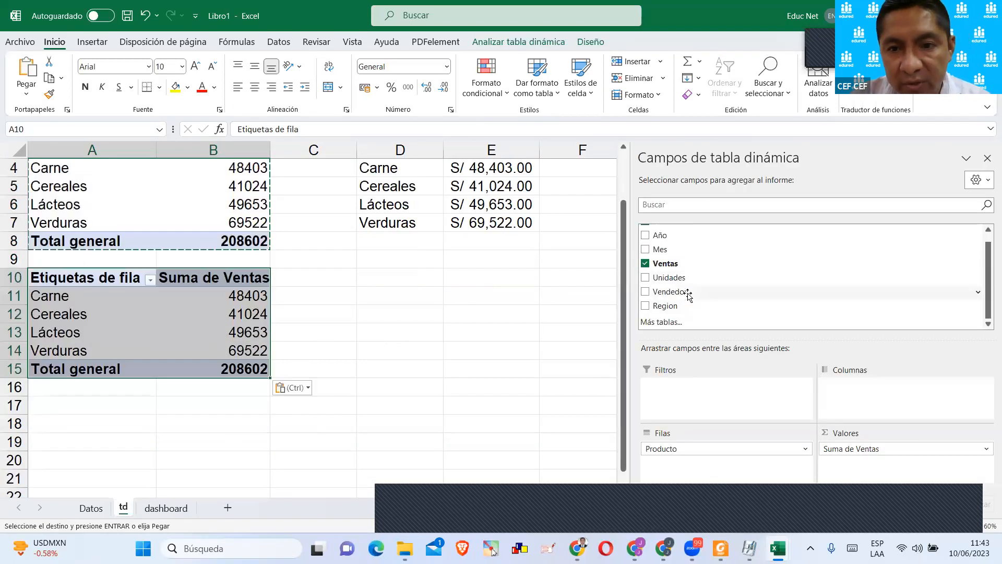
left_click(645, 292)
left_click(645, 292)
left_click(645, 292)
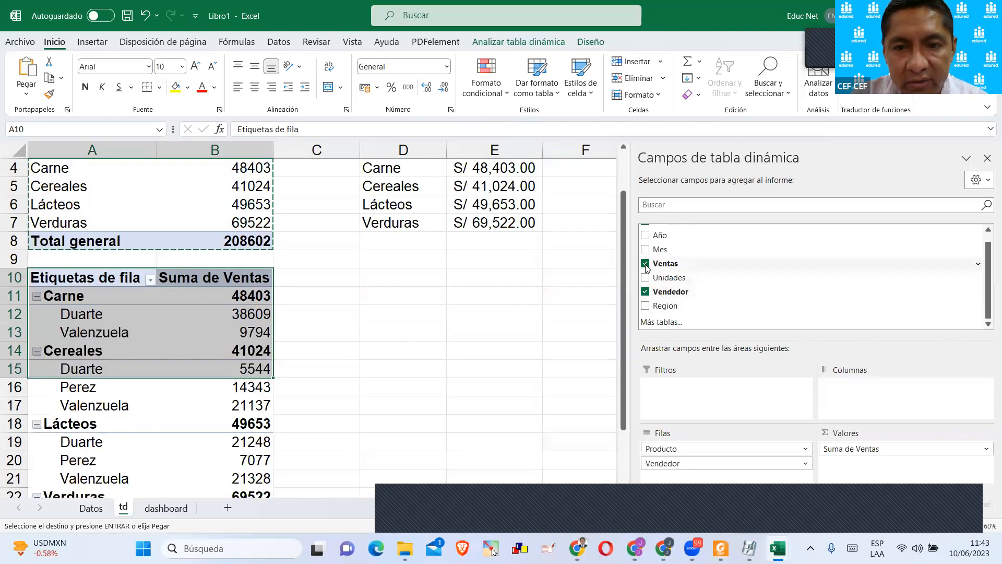
scroll(646, 260, "up", 1)
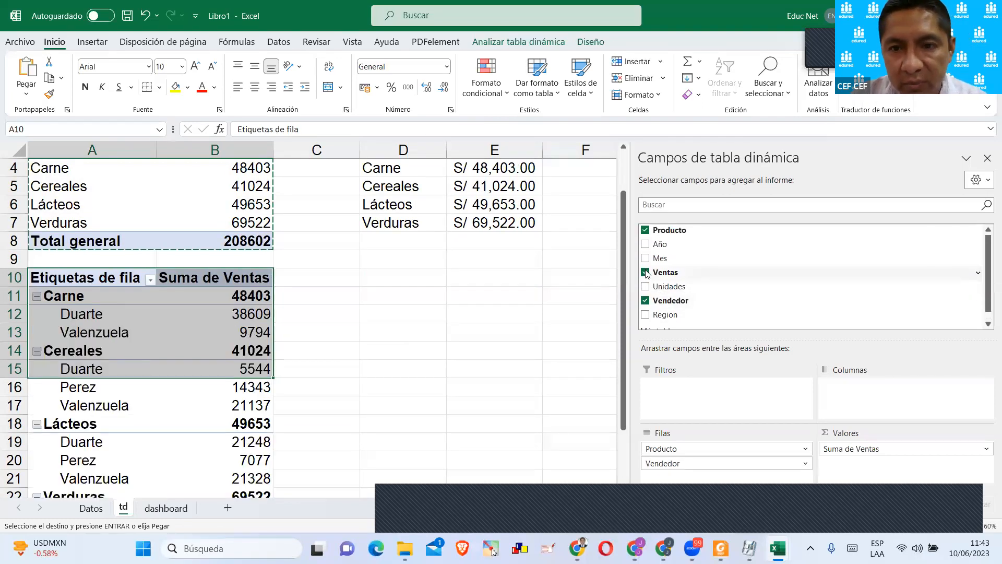
left_click(645, 230)
left_click(367, 319)
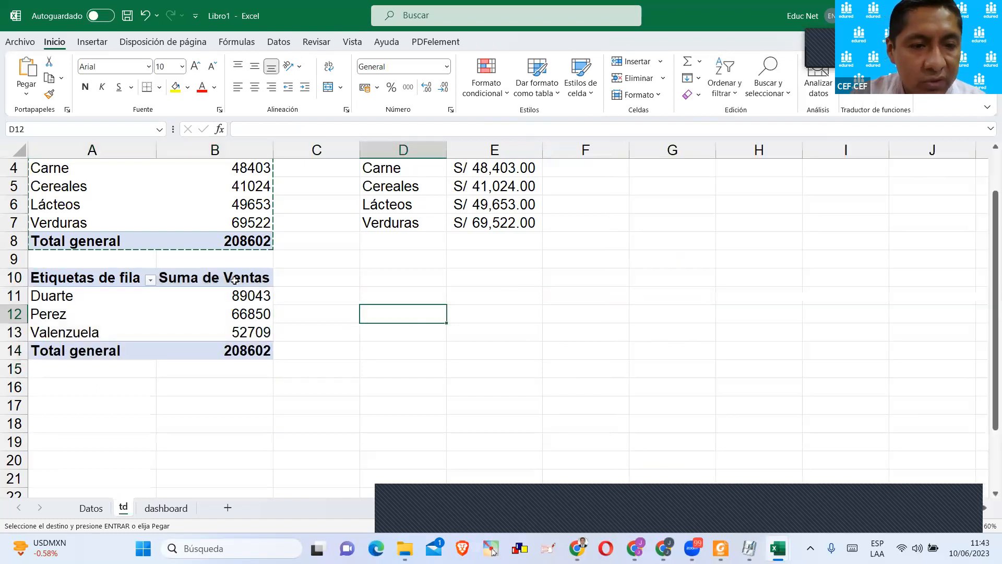
Enter the headers Vendedor in D10 and Ventas in E10 beside the seller pivot table.
left_click_drag(73, 277, 210, 331)
scroll(436, 308, "up", 1)
left_click(398, 314)
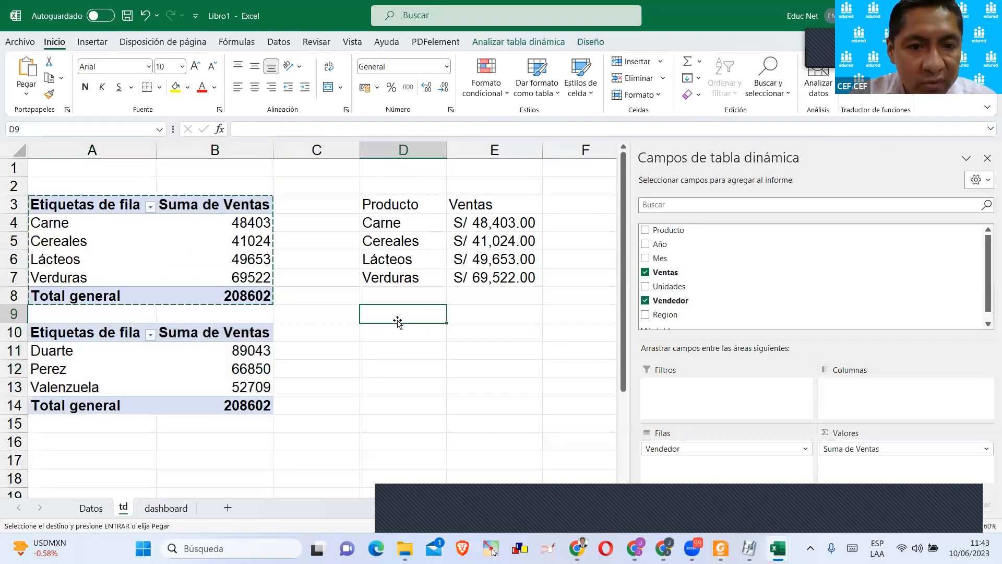
left_click(392, 330)
type("Vend")
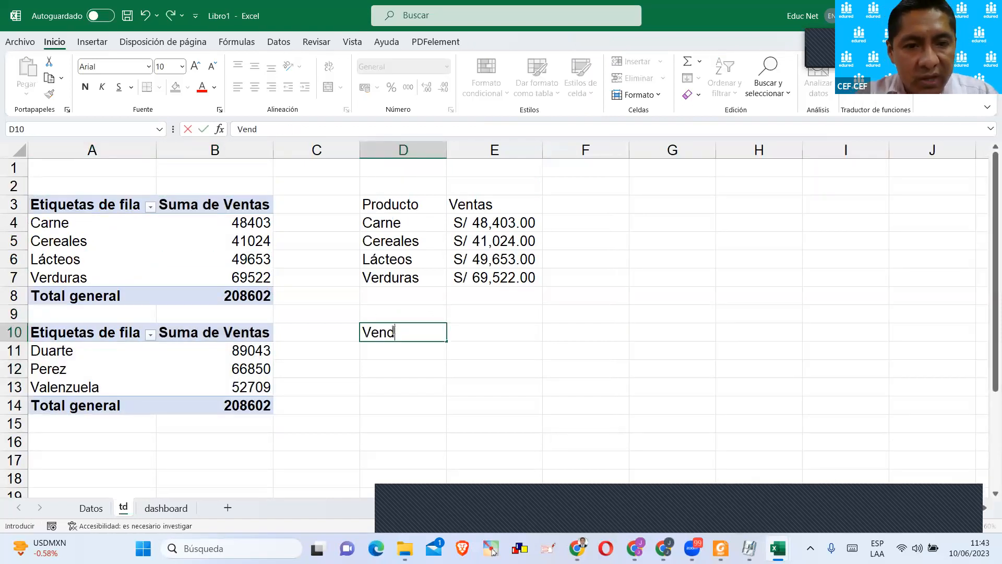
type("edor")
key("Return")
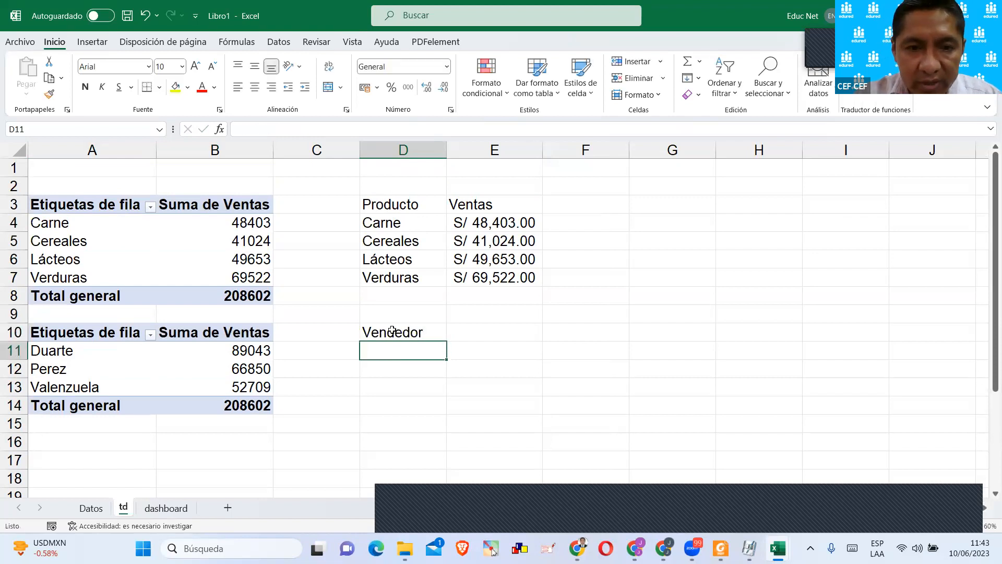
key("Up")
key("Right")
type("Vent")
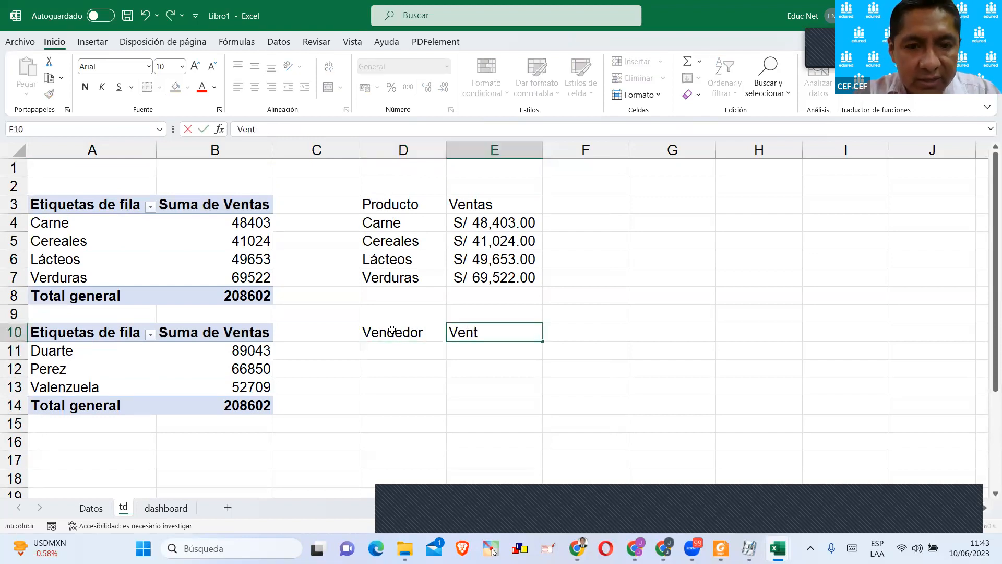
type("as")
key("Return")
Reference the first seller's name in D11 with =A11 and fill the formula down to D13.
left_click(383, 349)
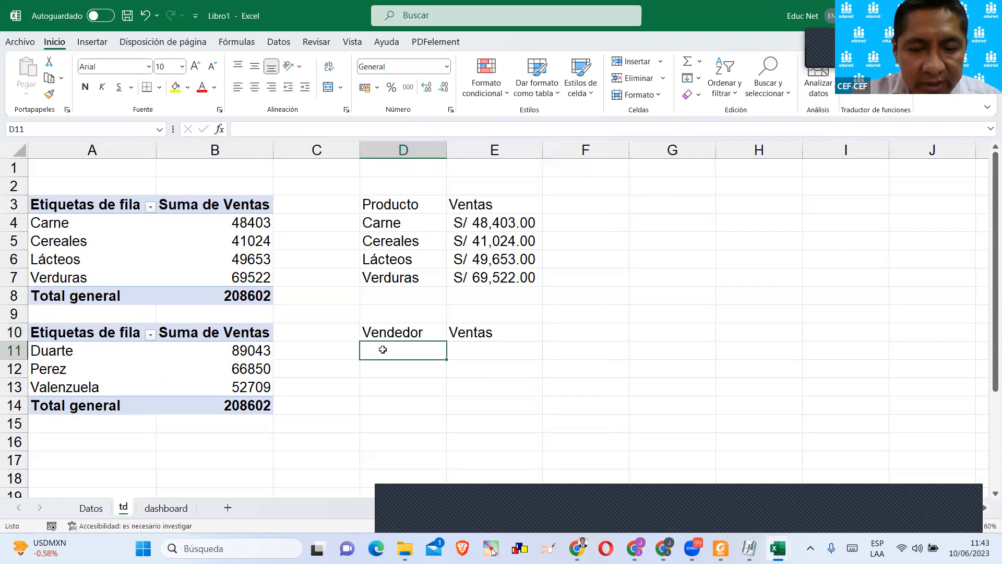
type("=")
left_click(113, 354)
key("Return")
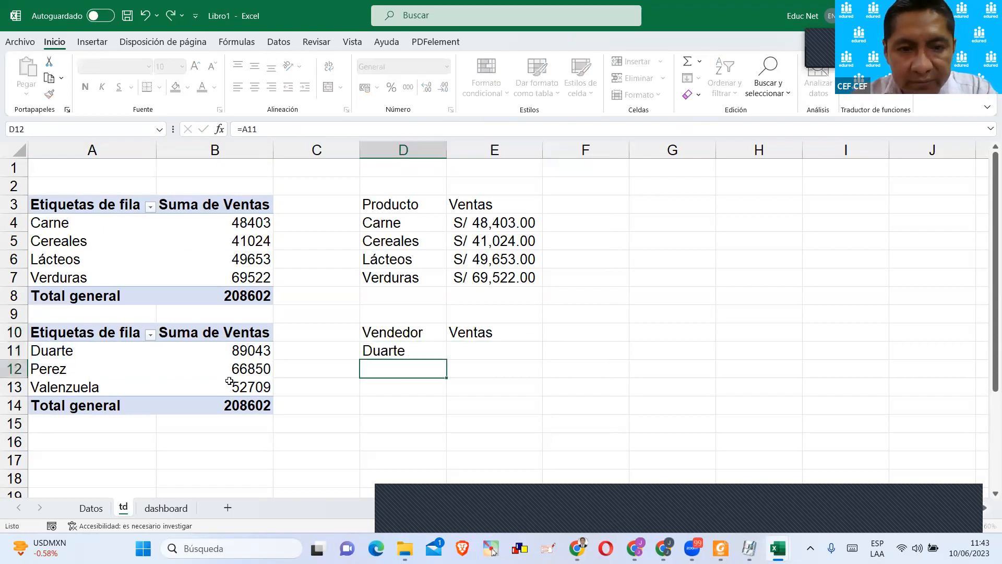
scroll(421, 241, "down", 2)
left_click(439, 245)
left_click_drag(445, 270, 446, 286)
Pull the seller's sales into E11 with IMPORTARDATOSDINAMICOS, using D11 as the Vendedor item, and fill the formula down to E13.
left_click(490, 246)
type("=")
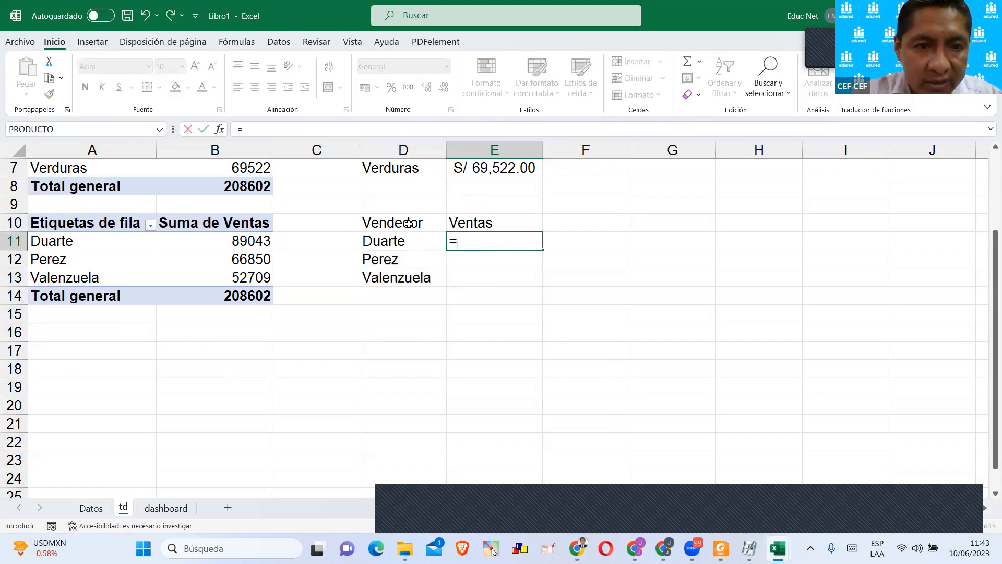
left_click(262, 237)
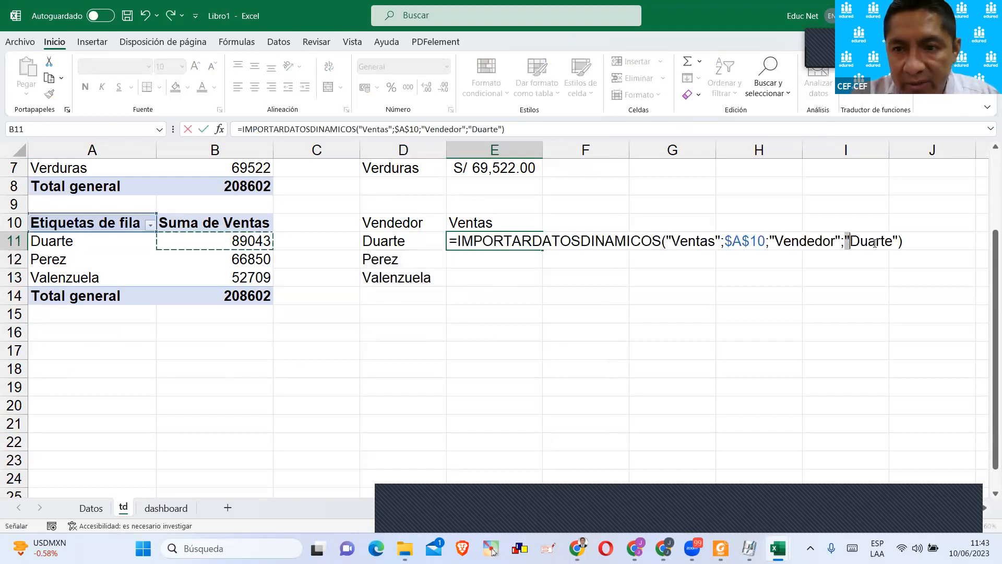
left_click_drag(874, 242, 898, 243)
key("BackSpace")
left_click(372, 240)
key("Return")
left_click(515, 241)
left_click_drag(515, 241, 546, 287)
left_click(519, 319)
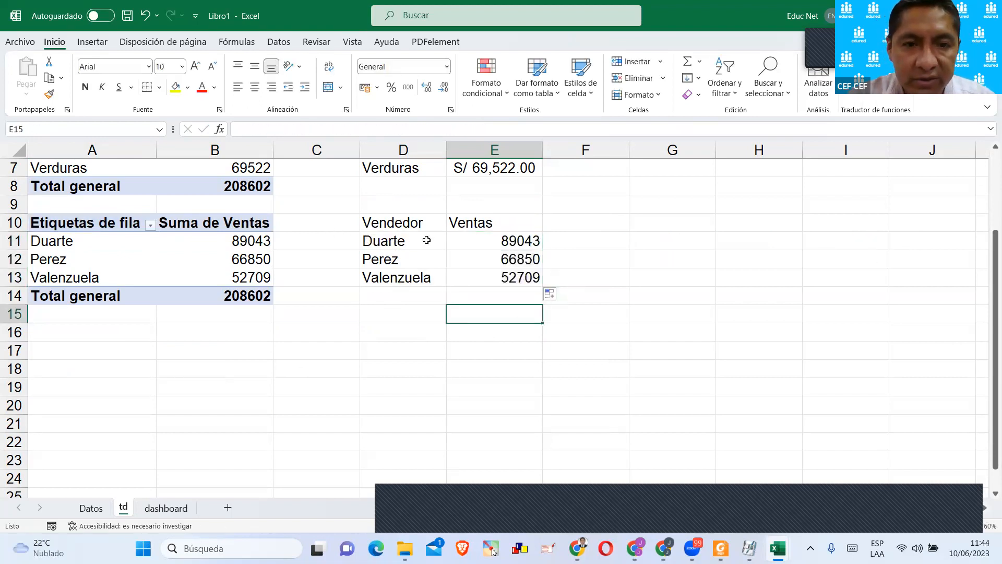
Insert a 2-D clustered column chart from the seller sales range D10:E13 and shrink it beside the data.
left_click_drag(404, 226, 483, 276)
left_click(92, 42)
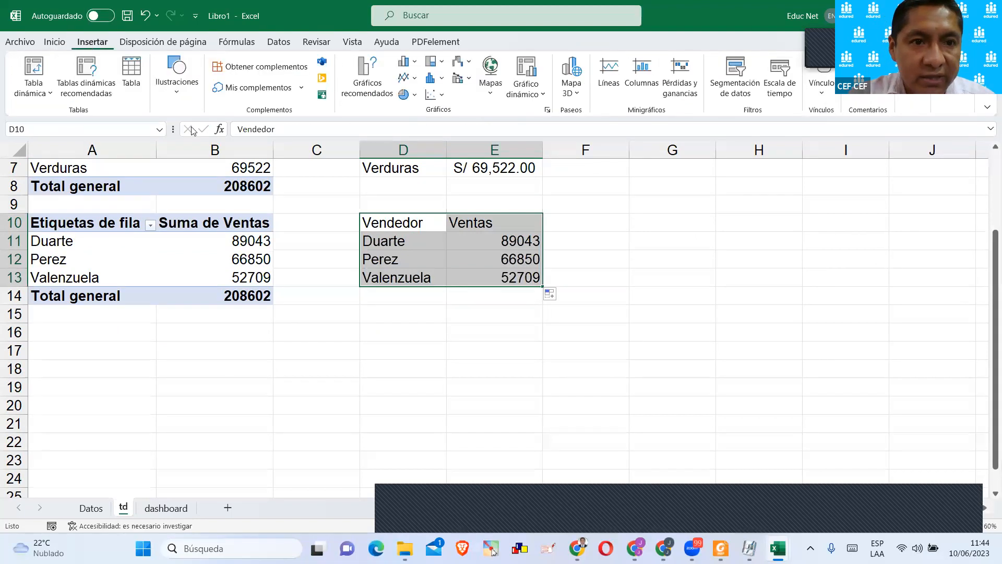
left_click(407, 68)
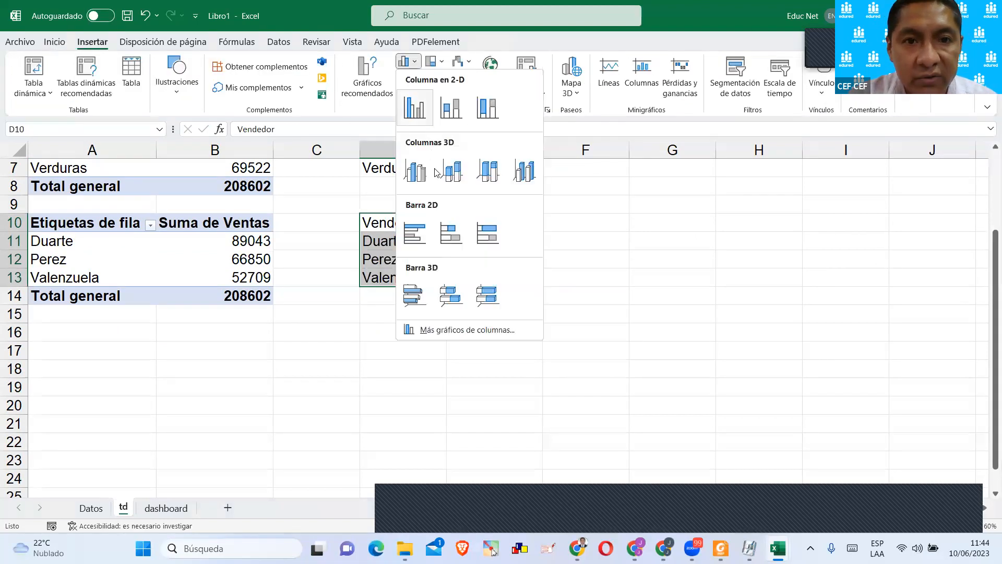
left_click(415, 111)
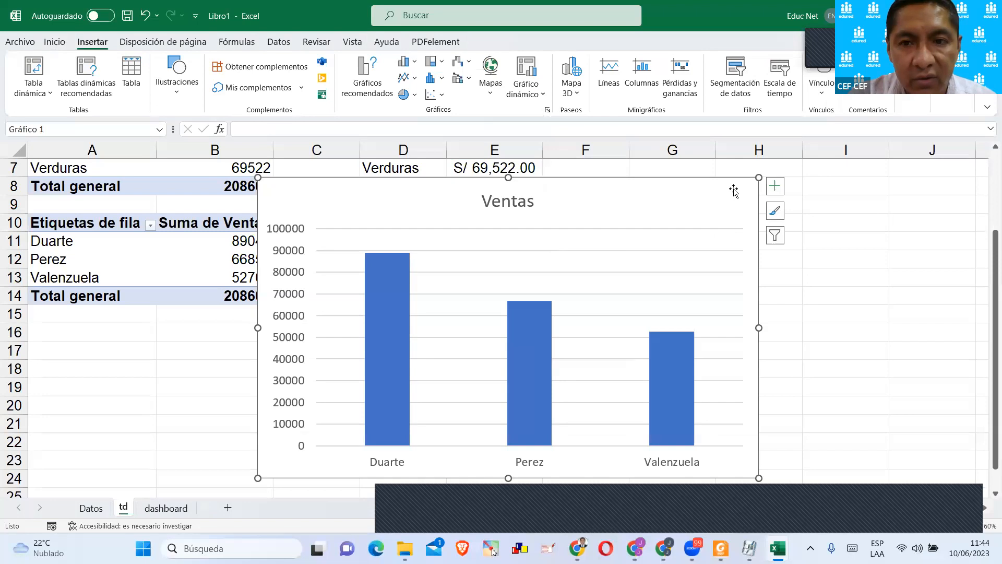
left_click_drag(757, 179, 874, 207)
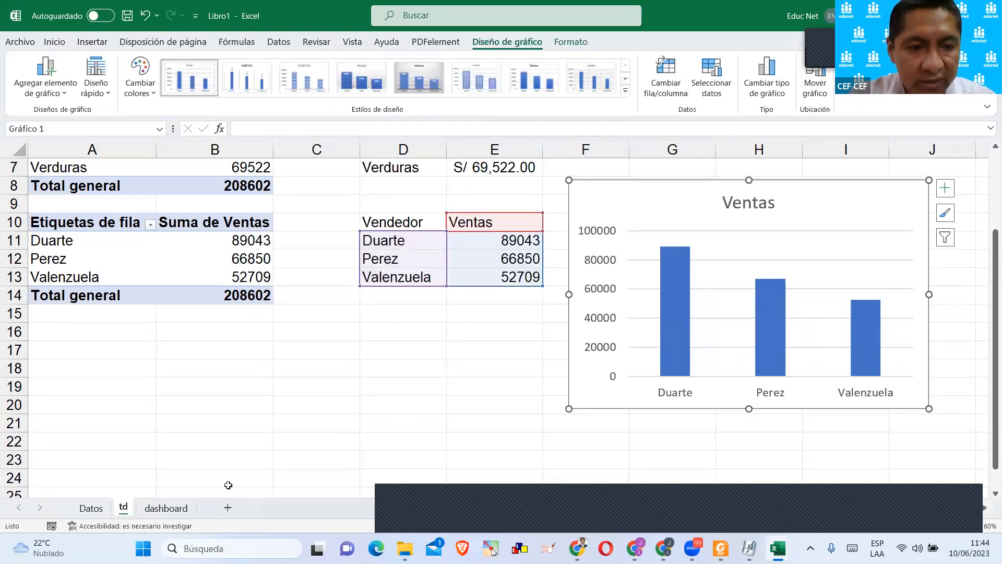
Move the seller chart from the td sheet to dashboard and place it below the Carne and Cereales cards.
key("ctrl+x")
left_click(178, 510)
key("ctrl+v")
left_click_drag(324, 265, 296, 238)
left_click(411, 254)
left_click(338, 239)
Remove the fill and the outline of the seller chart's area on the dashboard.
left_click(571, 42)
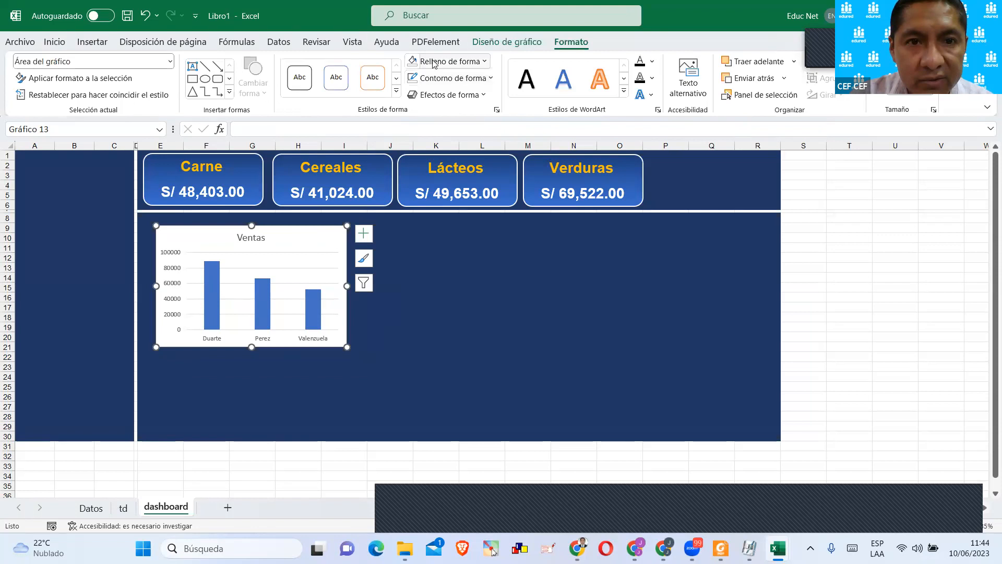
left_click(446, 61)
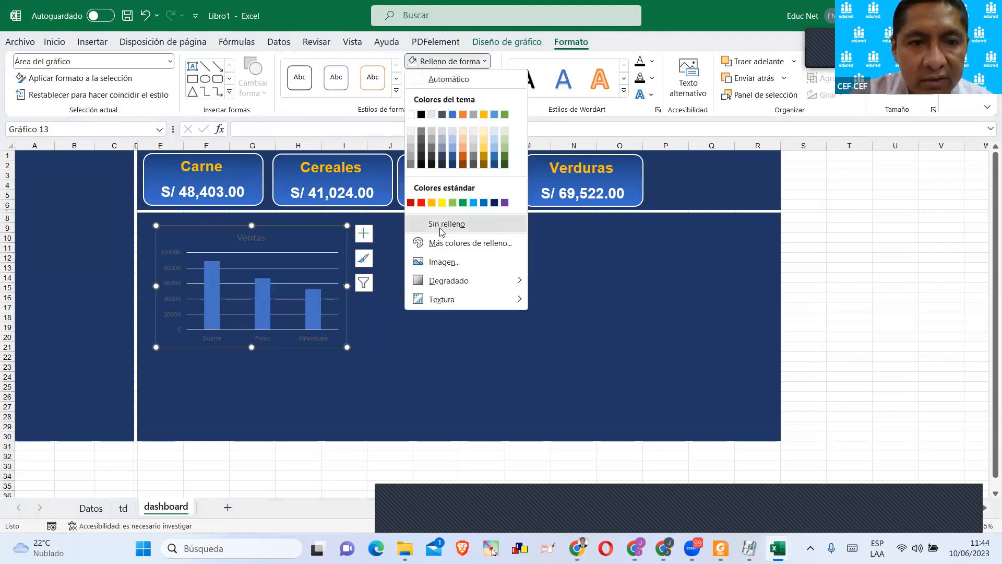
left_click(446, 223)
left_click(391, 307)
left_click(218, 296)
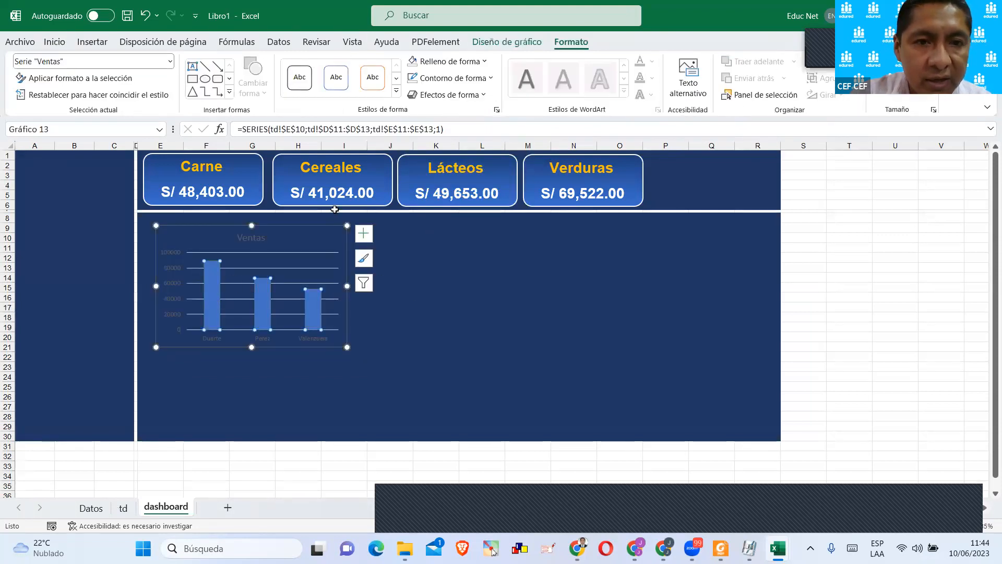
left_click(337, 227)
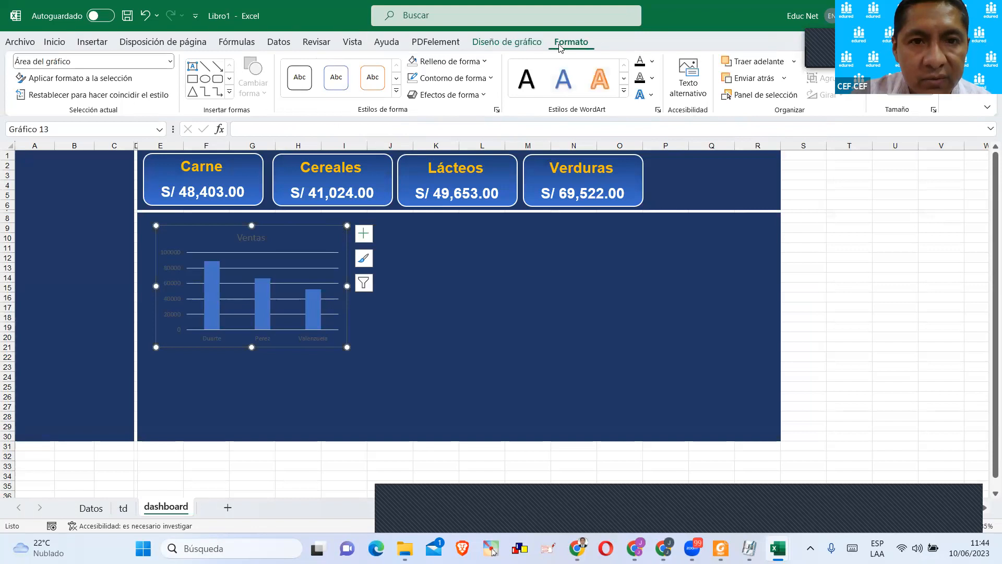
left_click(470, 78)
left_click(440, 241)
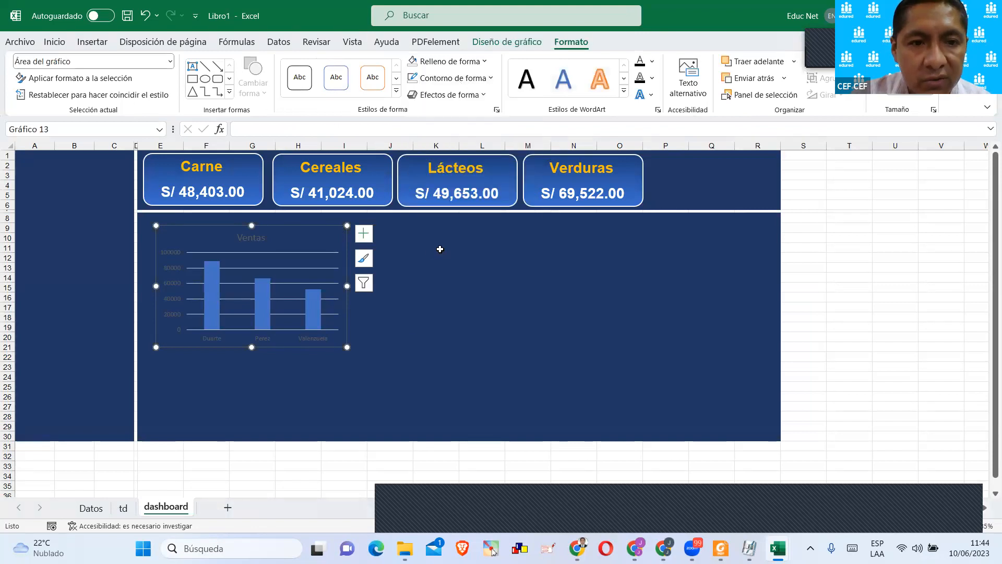
left_click(418, 267)
Color the chart title Ventas gold, matching the card headings.
left_click(255, 237)
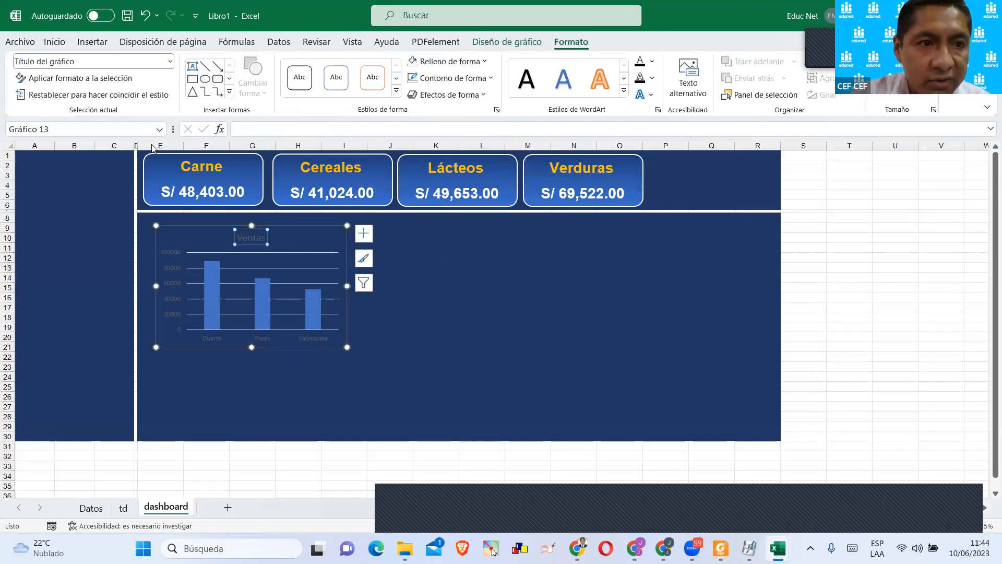
left_click(64, 44)
left_click(204, 87)
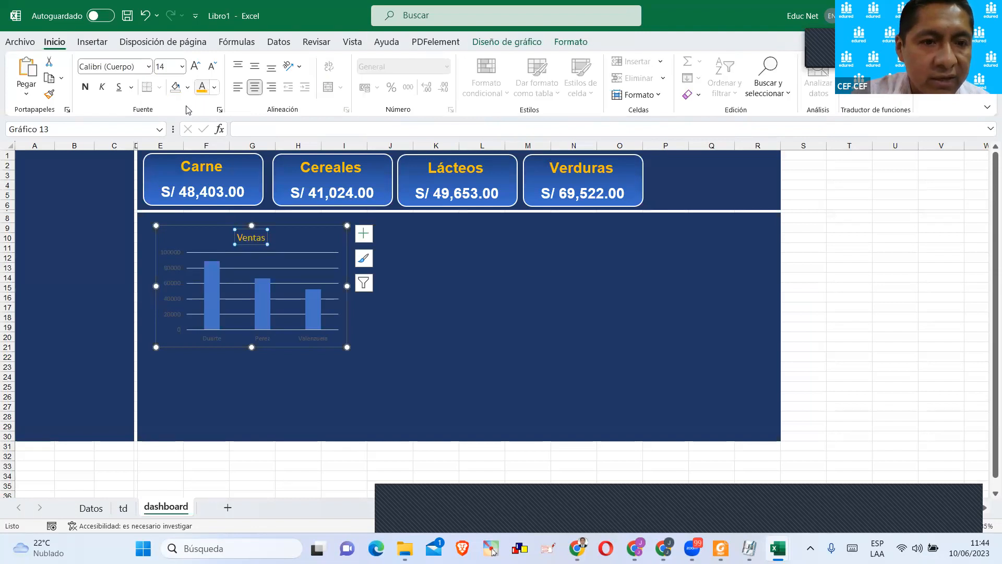
Delete the chart's vertical axis and turn off its gridlines.
left_click(177, 279)
key("Delete")
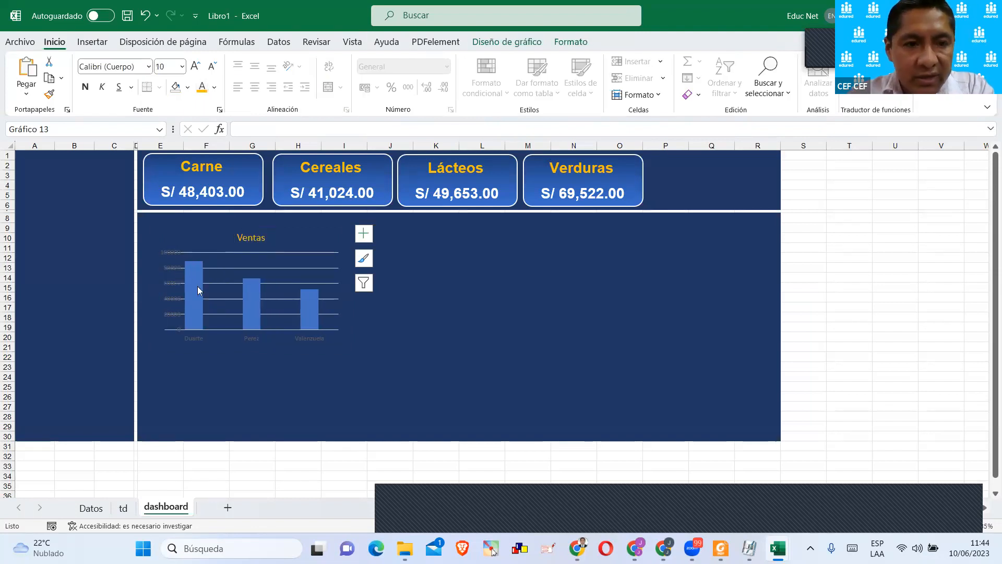
left_click(364, 234)
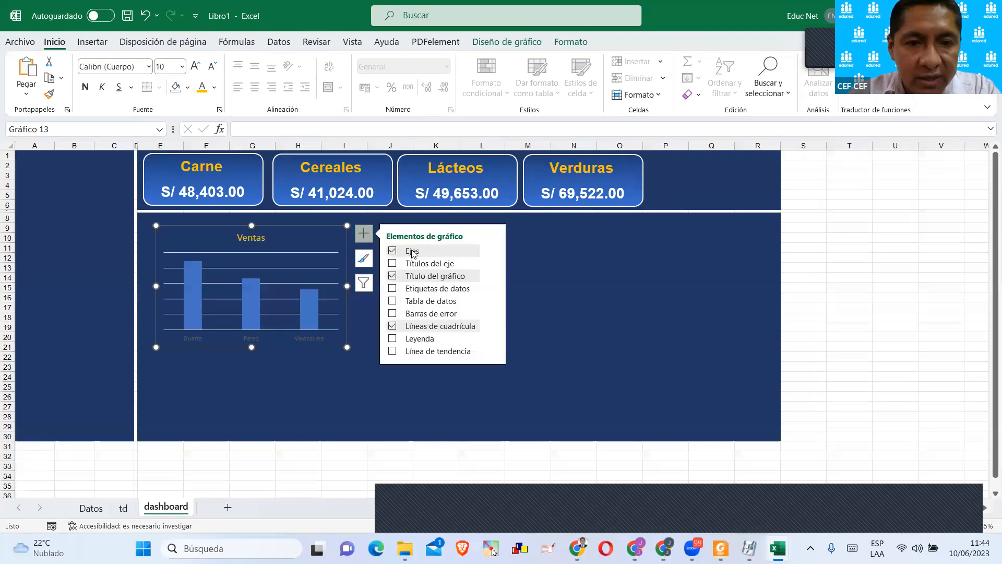
left_click(392, 327)
left_click(342, 366)
Make the seller names on the chart's horizontal axis bold and white.
left_click(311, 340)
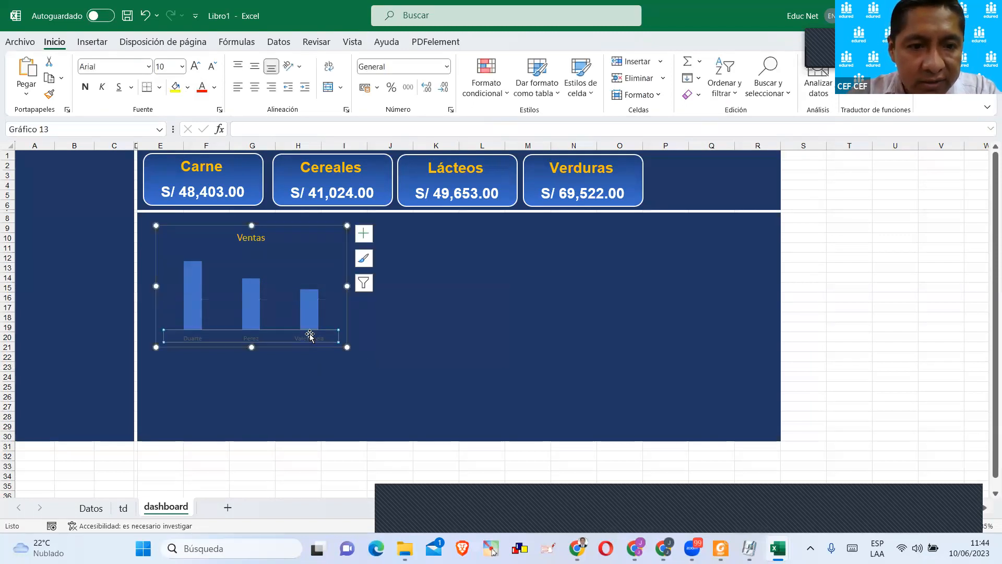
left_click(85, 86)
left_click(214, 88)
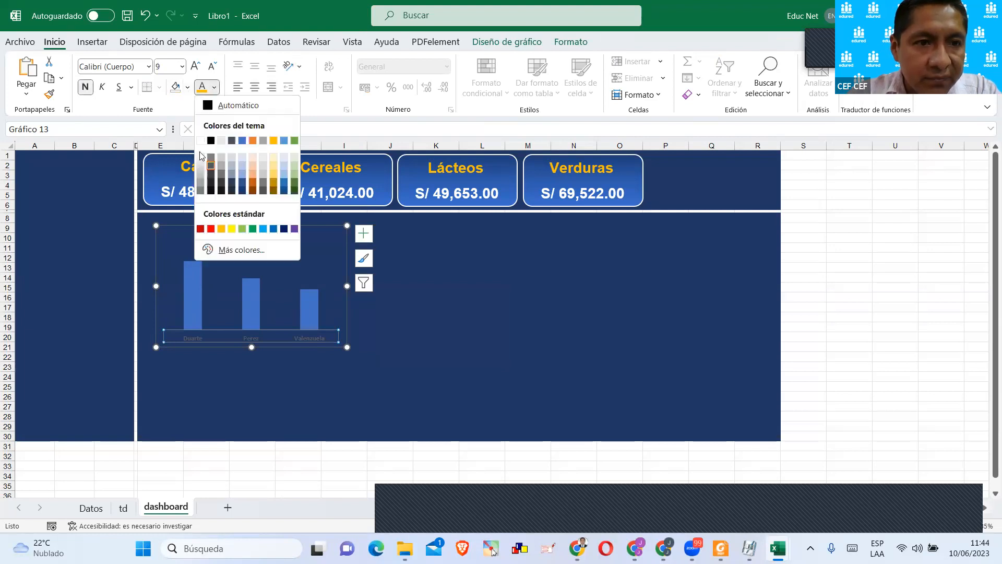
left_click(202, 141)
left_click(434, 286)
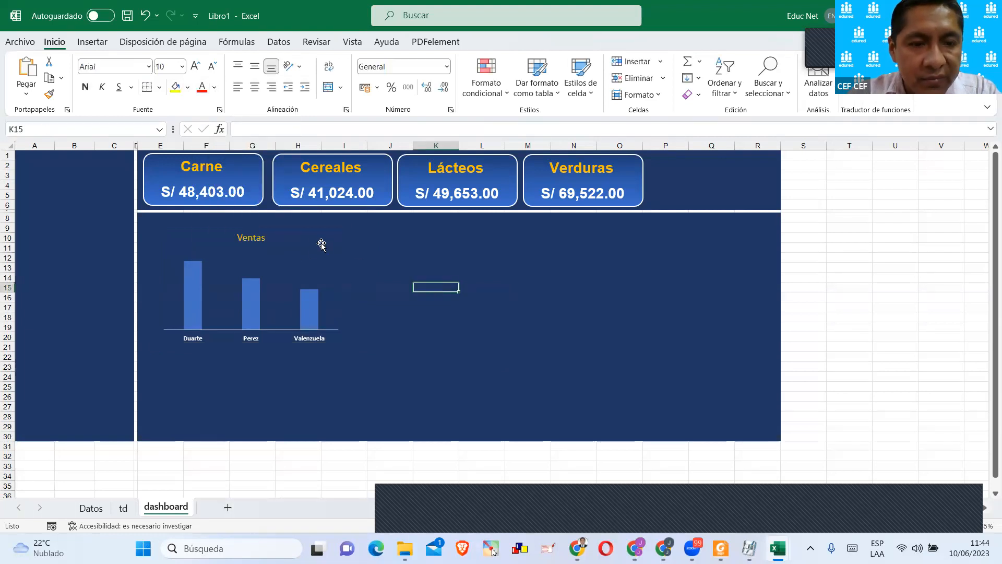
Add data labels showing the value at the outside end of the chart's columns.
left_click(260, 297)
left_click(364, 233)
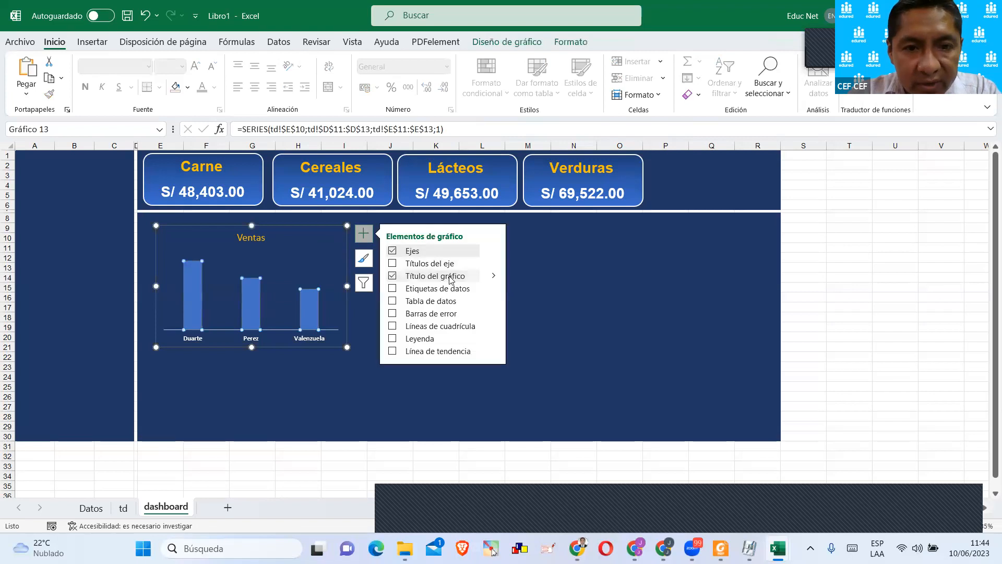
left_click(493, 289)
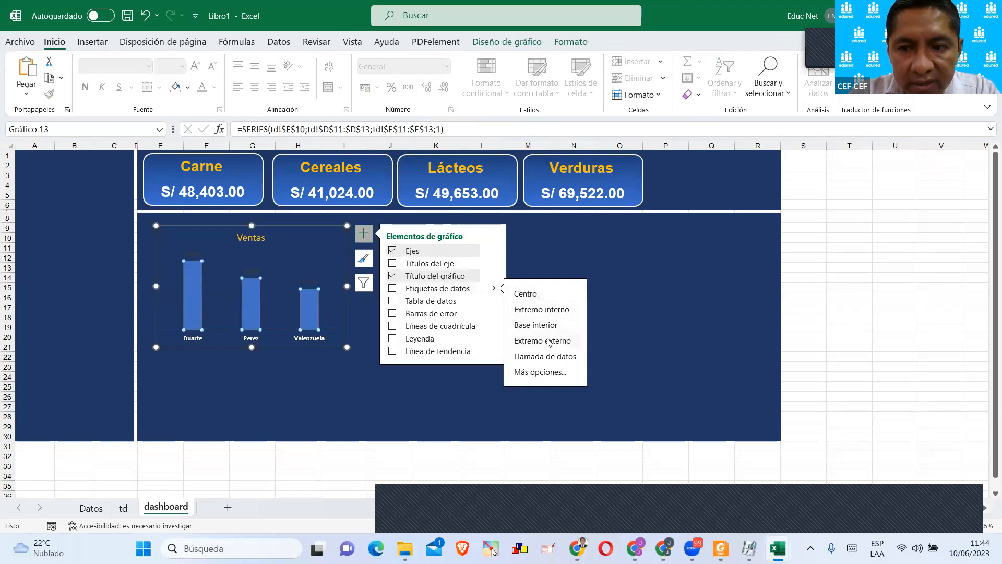
left_click(563, 370)
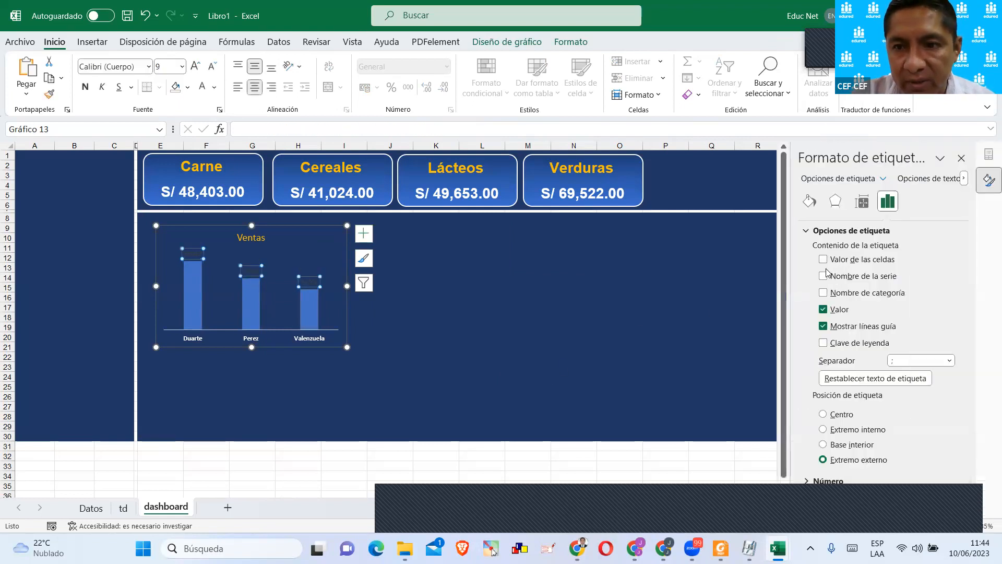
Format the chart's data labels as bold white text at size 12.
left_click(85, 86)
left_click(201, 87)
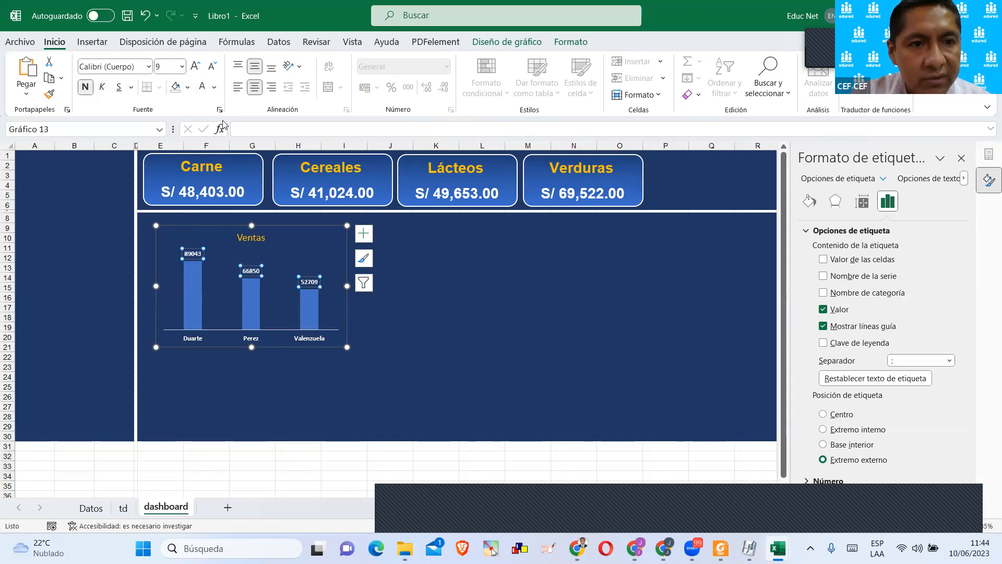
left_click(195, 67)
left_click(195, 67)
left_click(196, 67)
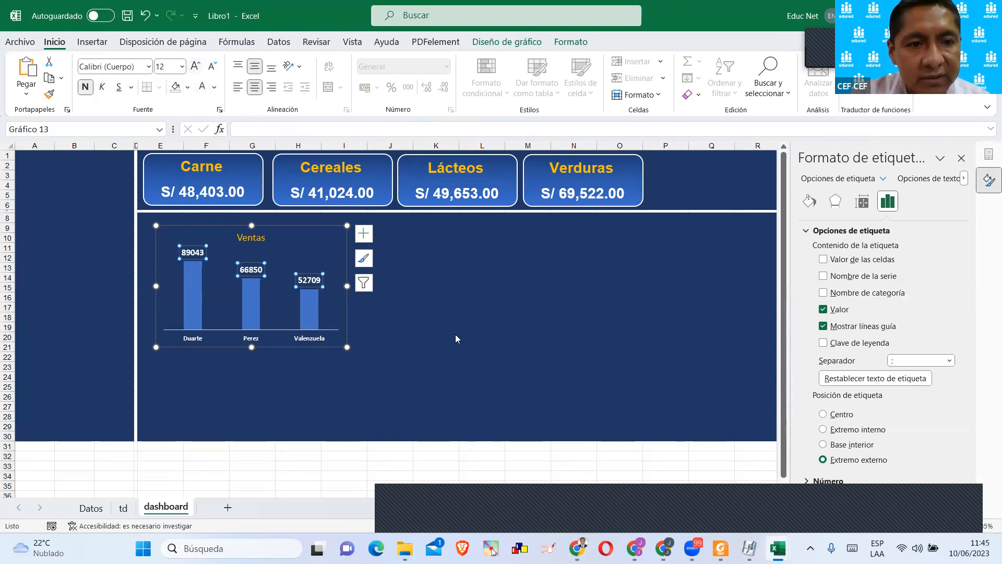
left_click(455, 338)
Select the Ventas title of the seller chart.
left_click(32, 204)
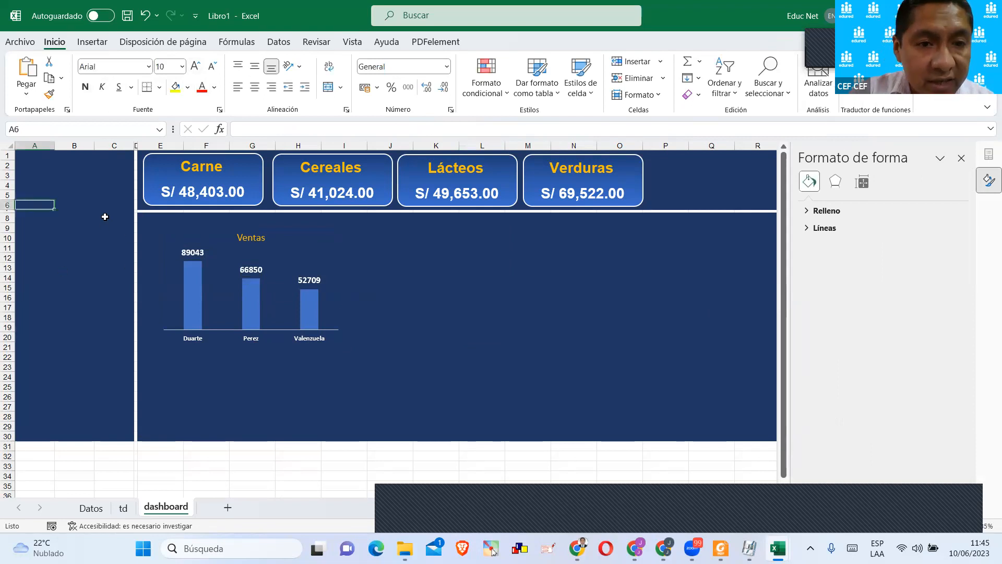
left_click(245, 247)
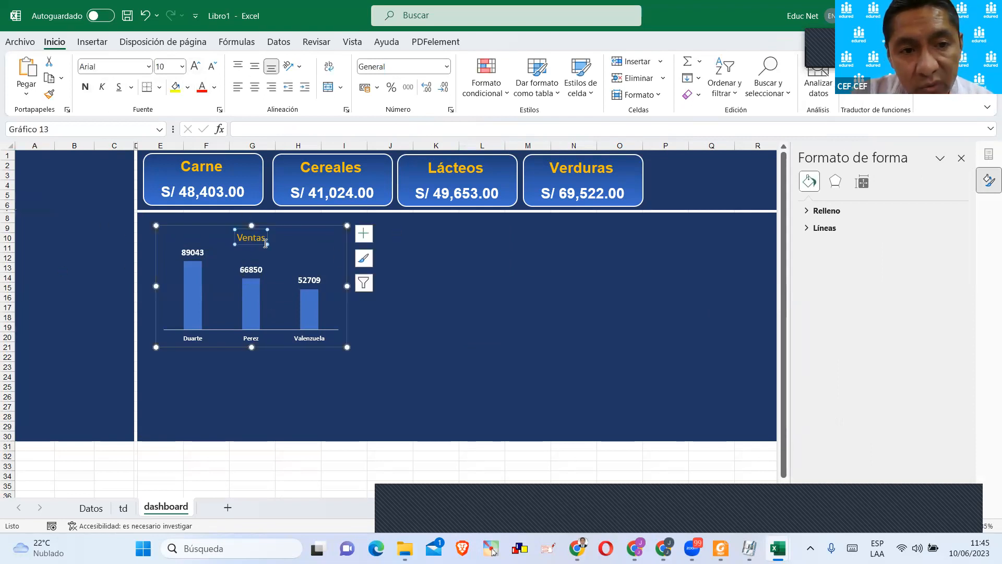
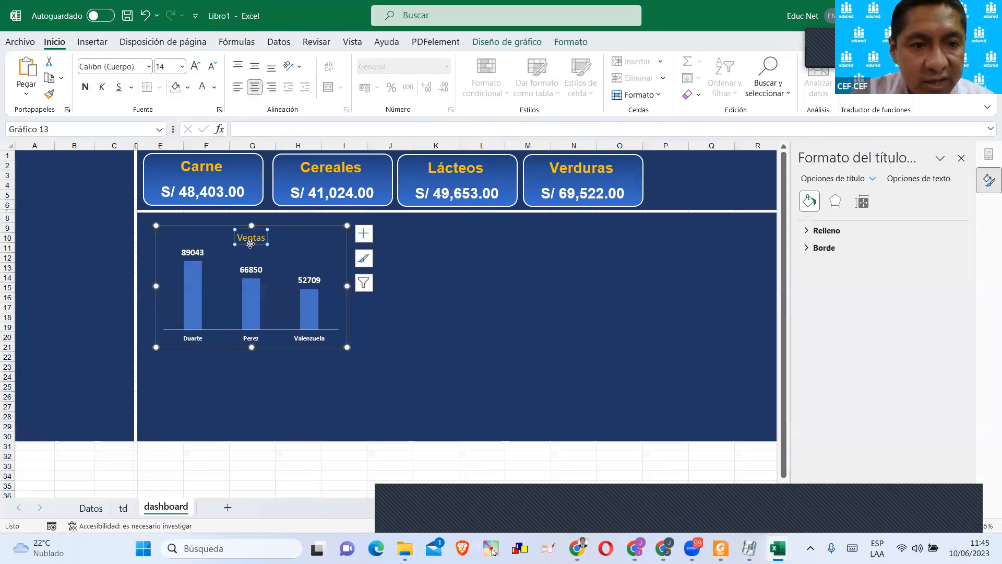
Change the seller chart's title to "Total por vendedor".
left_click(254, 241)
type("Total por vendedor")
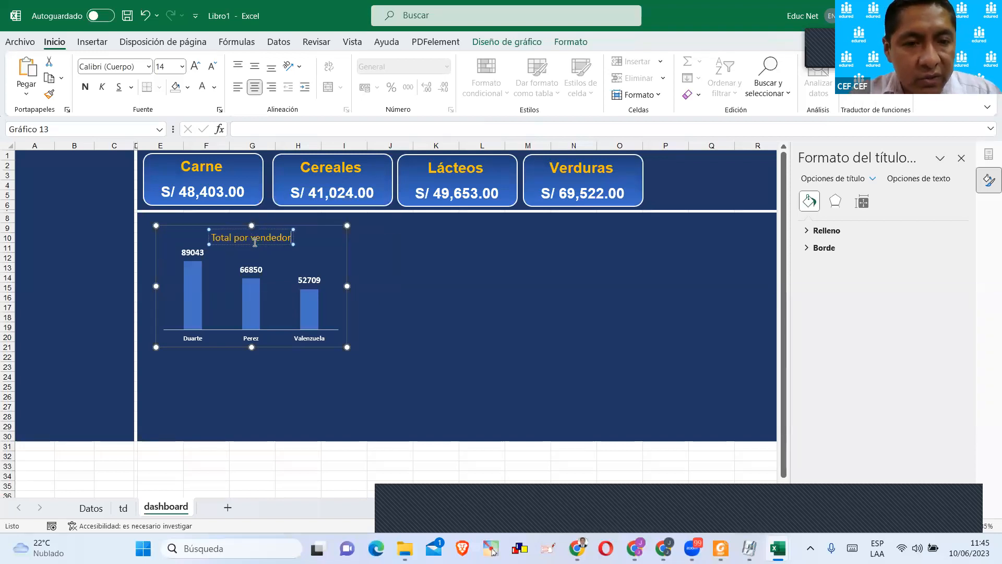
left_click(433, 316)
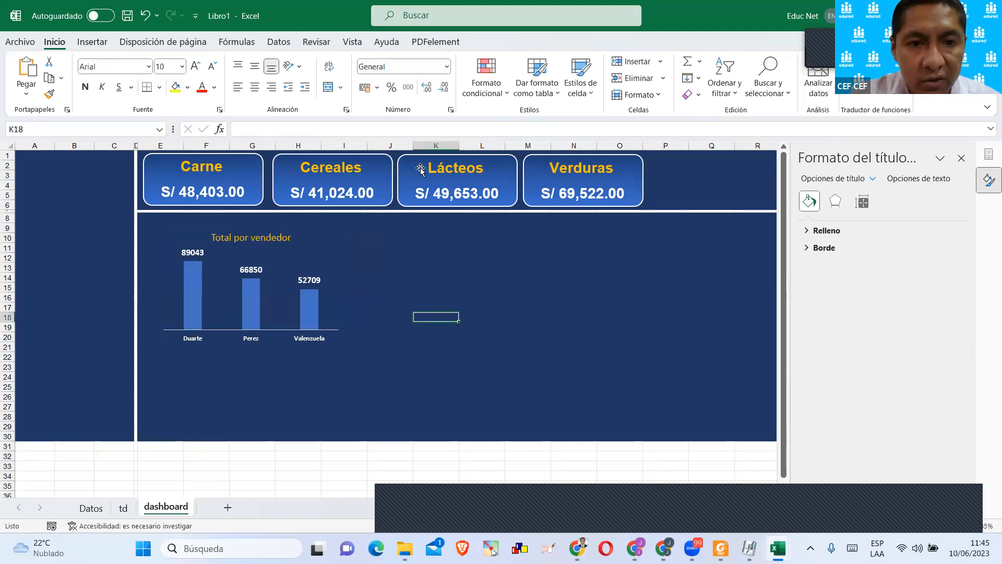
Copy the seller pivot table A10:B14 on the td sheet and paste it below, starting at A17.
left_click(123, 508)
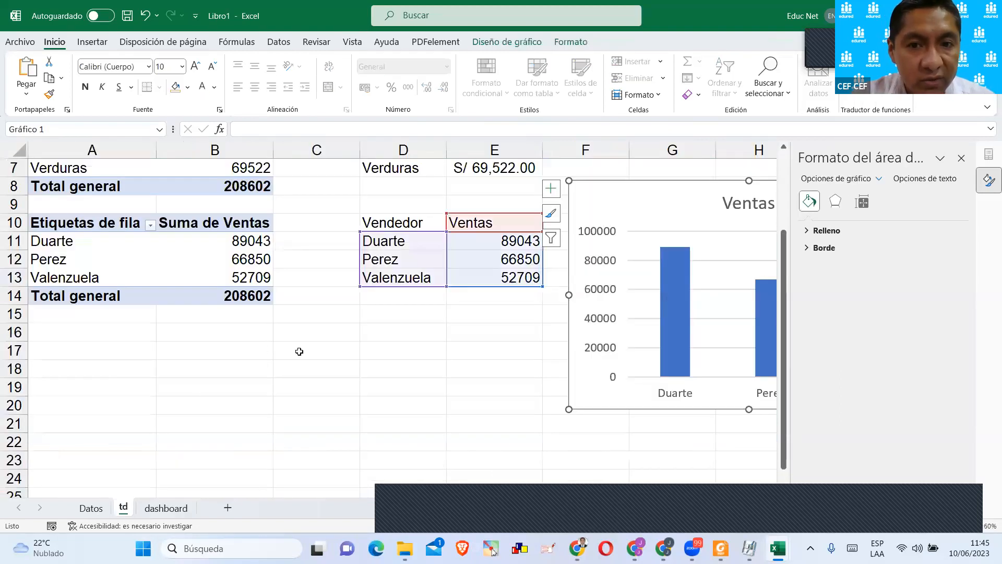
left_click_drag(141, 236, 218, 295)
key("ctrl+c")
scroll(165, 338, "down", 1)
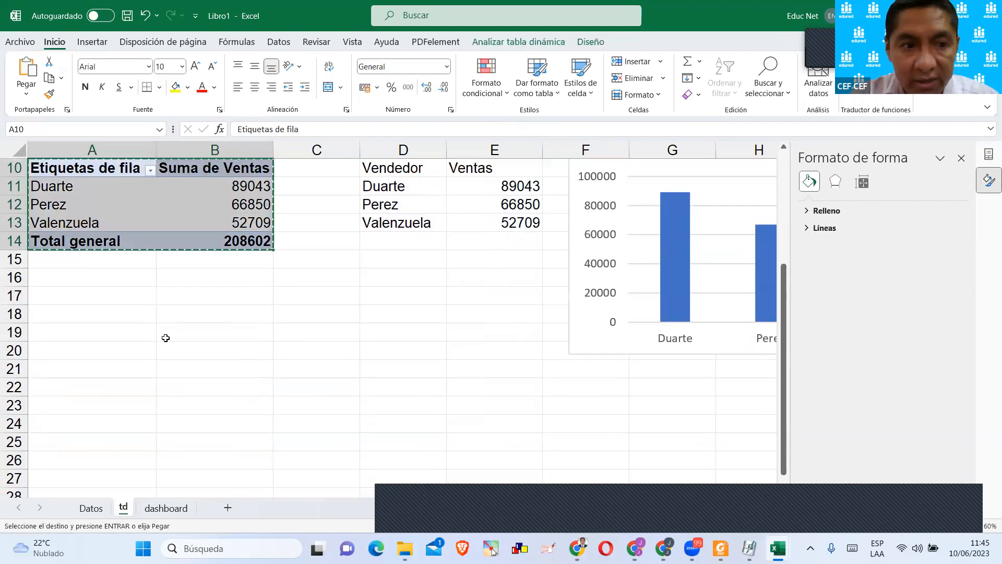
left_click(61, 289)
key("ctrl+v")
left_click(216, 313)
scroll(305, 355, "up", 1)
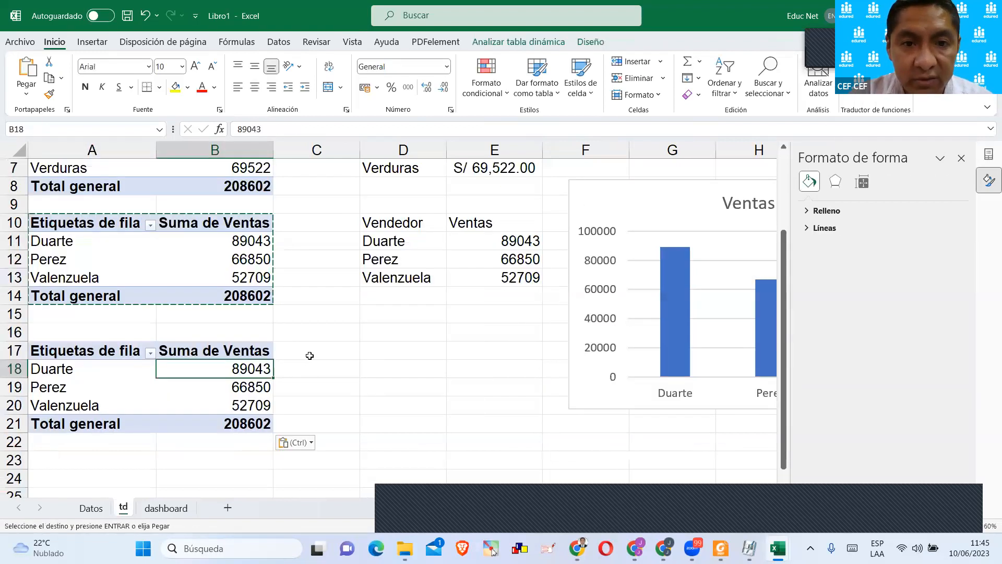
scroll(208, 371, "down", 1)
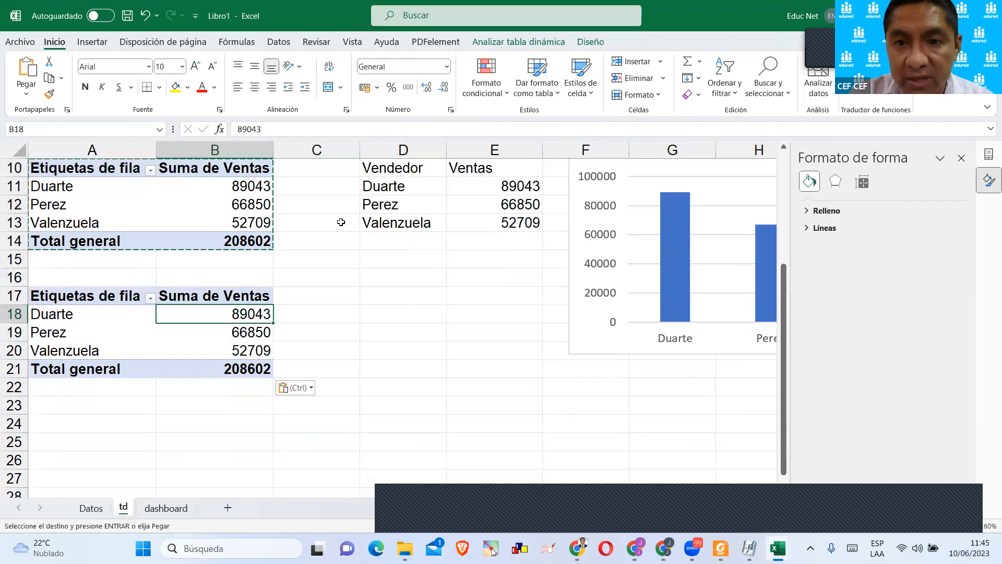
Replace the Vendedor field with Region in the rows of the copied pivot table at A17.
left_click(988, 153)
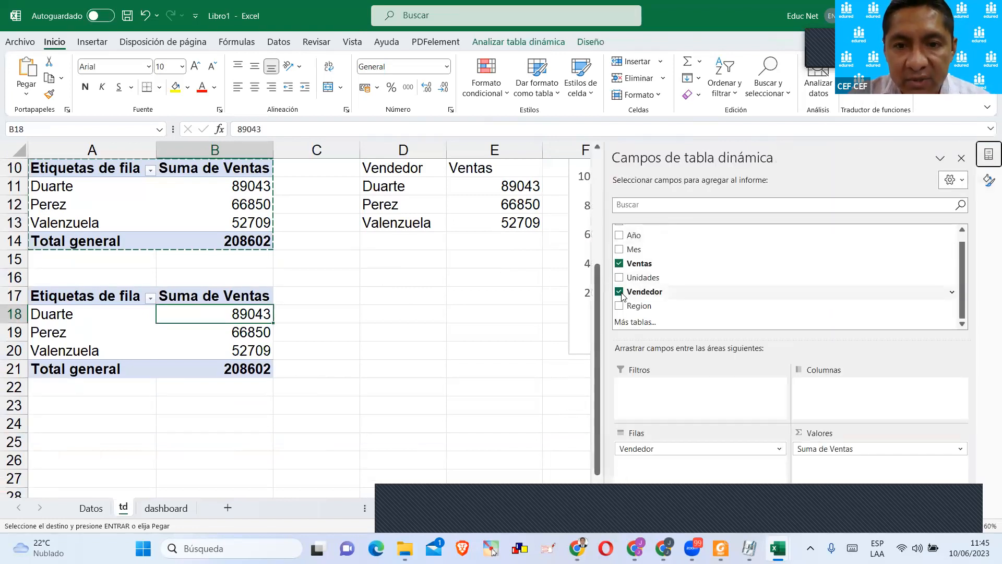
left_click(618, 291)
left_click(620, 305)
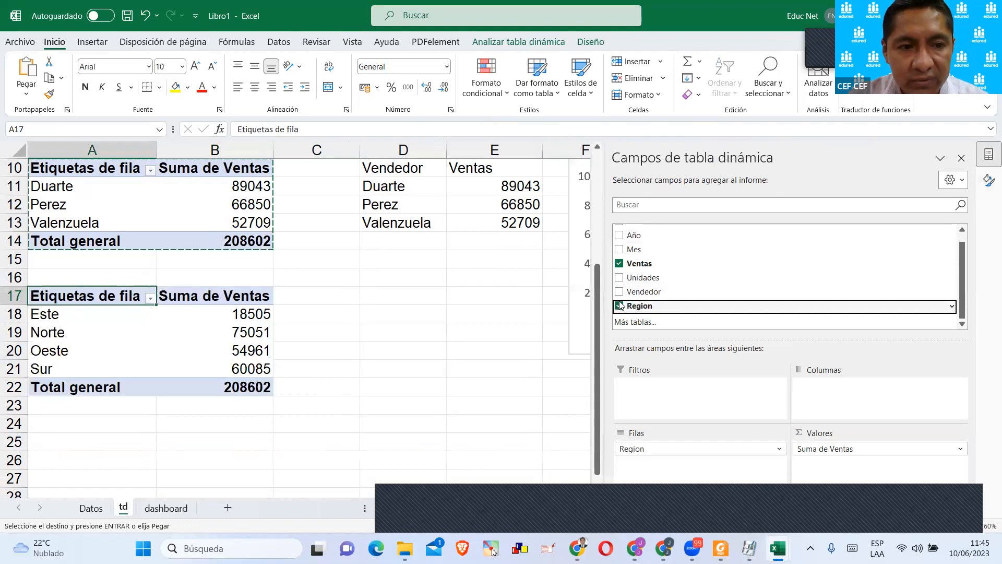
scroll(416, 289, "down", 2)
scroll(402, 284, "up", 2)
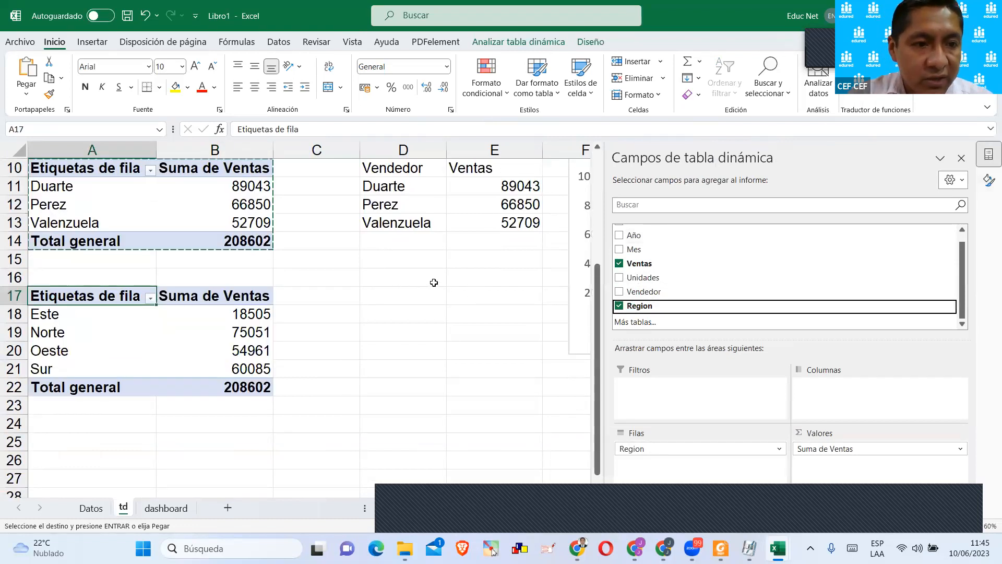
scroll(433, 282, "down", 2)
left_click(961, 158)
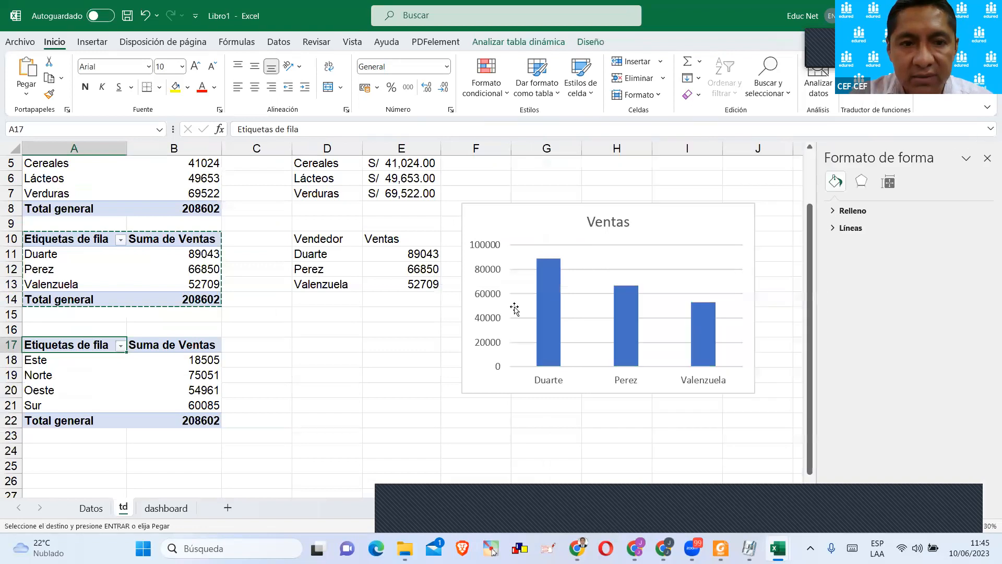
Move the Ventas chart farther from the tables and enter the headers Región in D17 and Ventas in E17.
left_click(572, 199)
left_click_drag(572, 203, 653, 187)
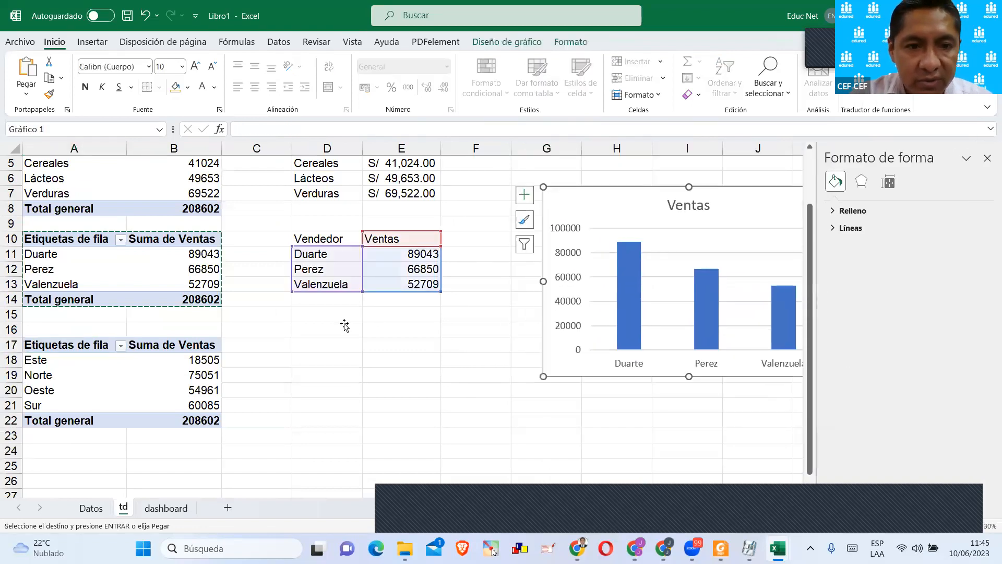
left_click(323, 344)
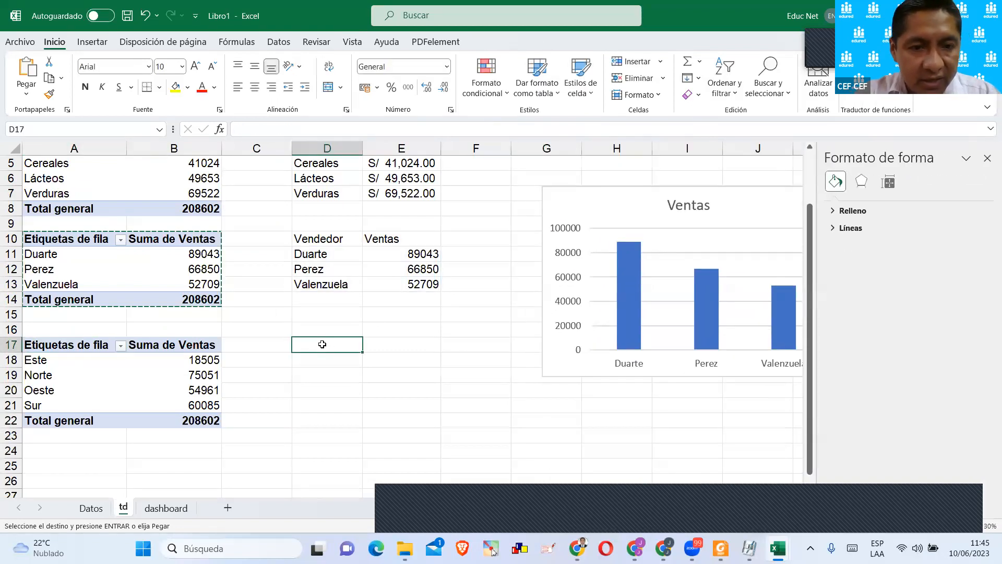
double_click(323, 343)
type("Región")
key("Tab")
type("VEn")
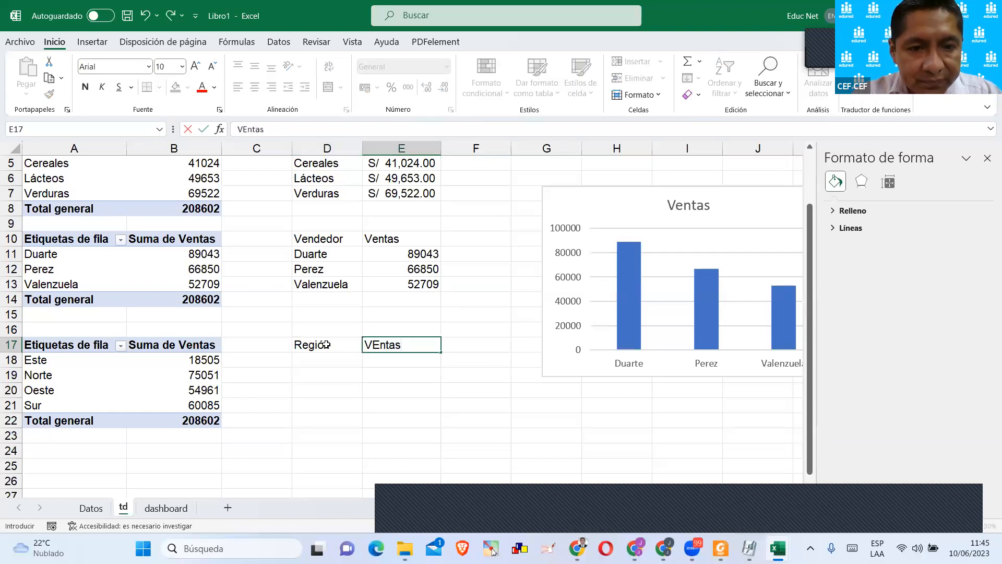
type("tas")
left_click(407, 399)
left_click(330, 349)
Link D18 to the region name in A18 and fill the formula down to D21.
left_click(312, 357)
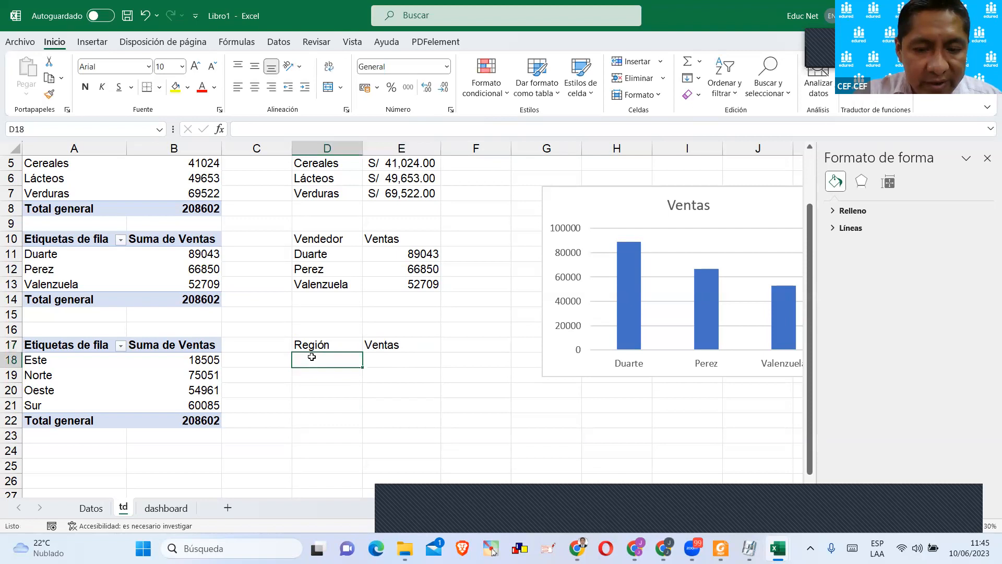
type("=")
left_click(81, 361)
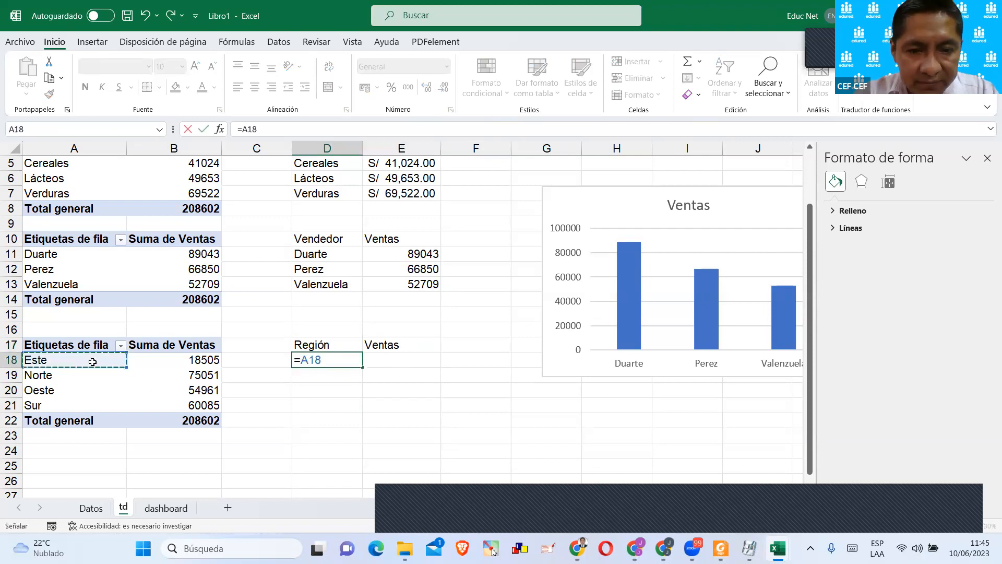
key("Return")
left_click(353, 360)
left_click_drag(362, 367, 373, 396)
Enter =IMPORTARDATOSDINAMICOS("Ventas";$A$17;"Region";D18) in E18 and fill it down to E21.
left_click(394, 359)
type("=")
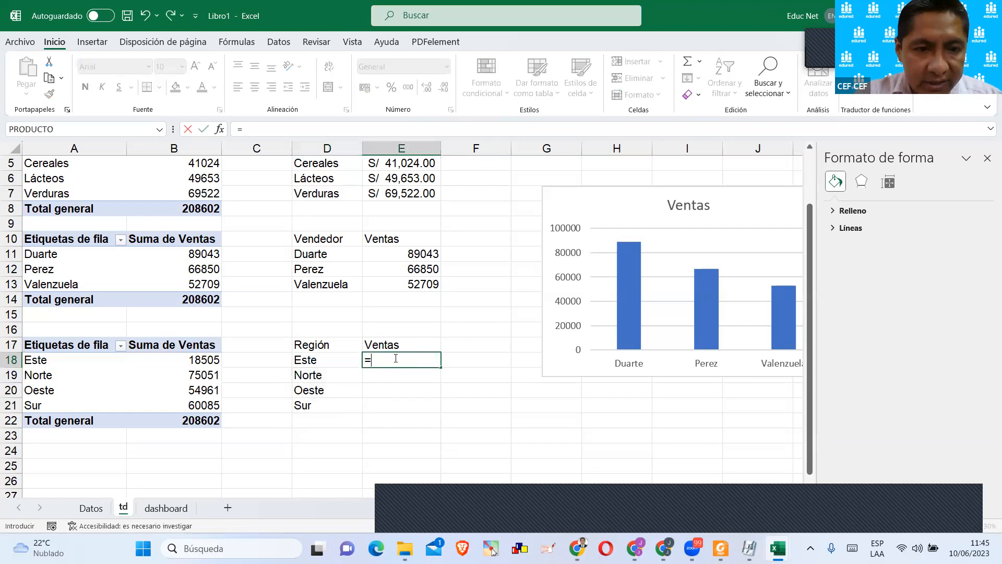
left_click(209, 357)
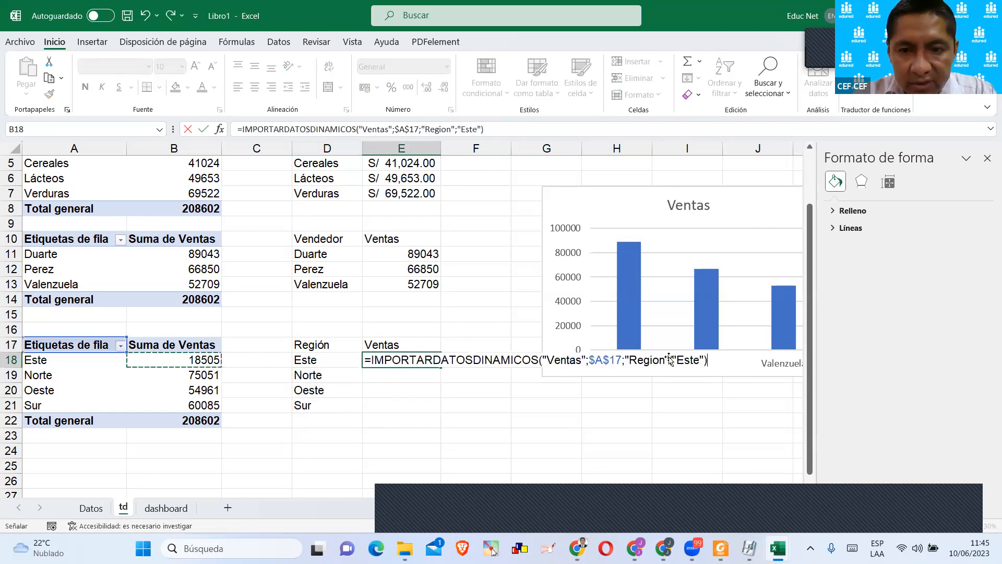
left_click(703, 359)
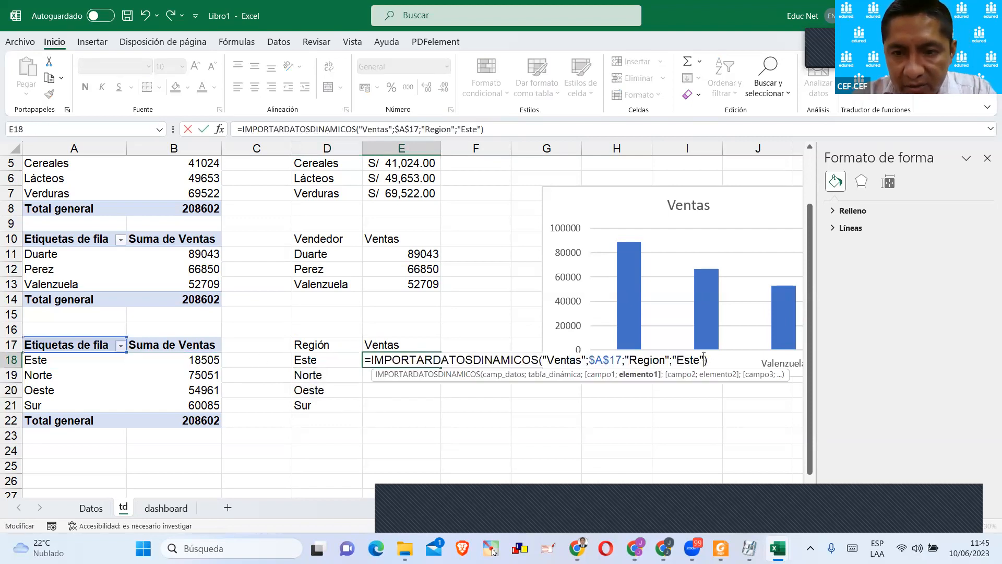
key("BackSpace")
key("BackSpace")
key("BackSpace")
key("BackSpace")
key("BackSpace")
key("BackSpace")
left_click(339, 361)
key("ctrl+Return")
left_click_drag(443, 368, 444, 410)
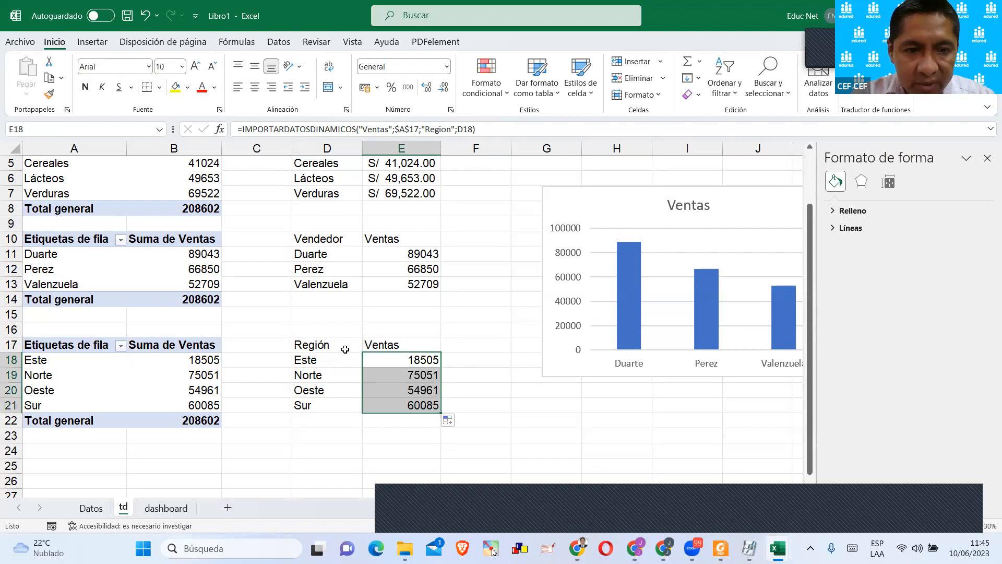
Insert a 2D pie chart from the region sales range D17:E21.
left_click_drag(345, 349, 418, 405)
left_click(93, 41)
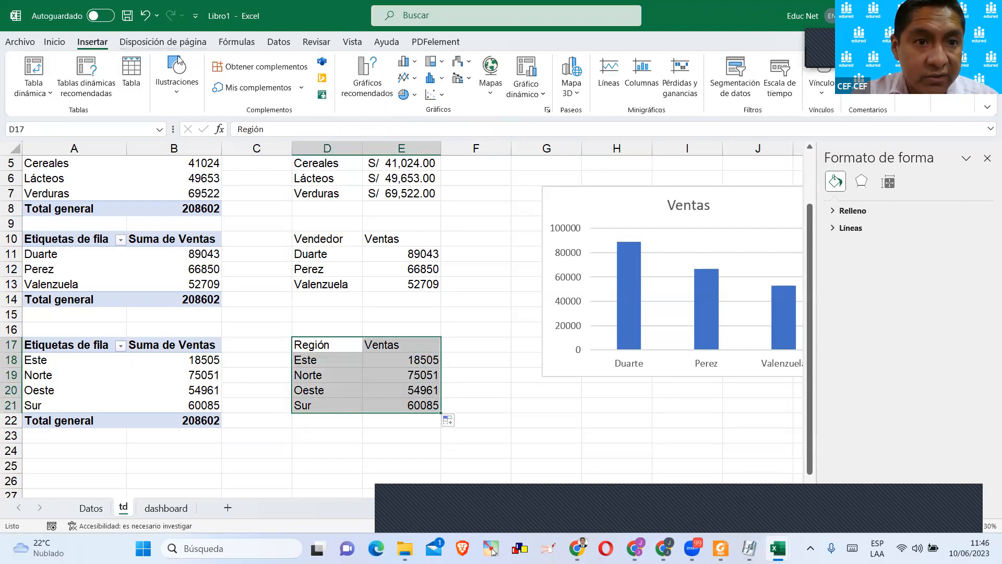
scroll(401, 149, "down", 1)
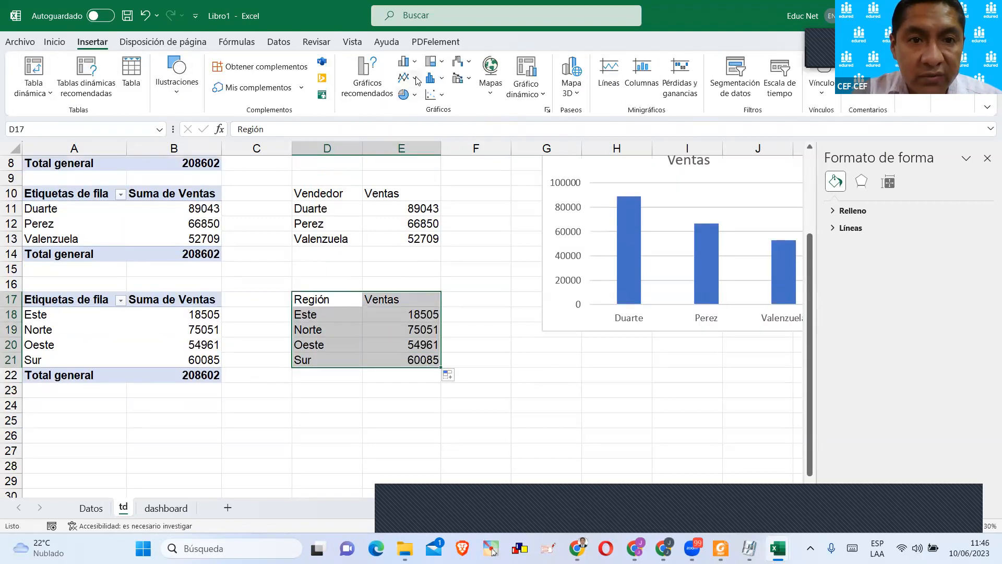
left_click(407, 94)
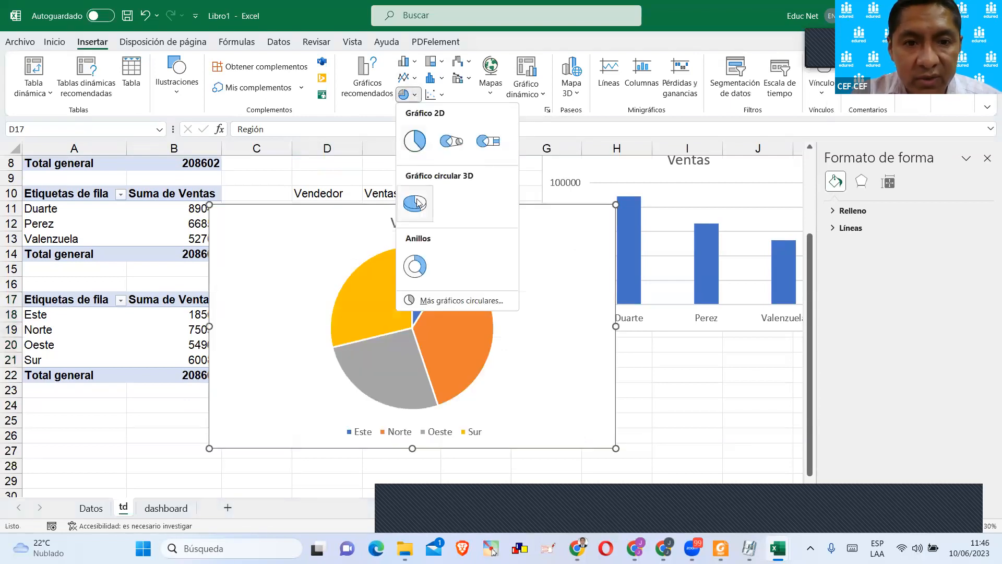
left_click(421, 156)
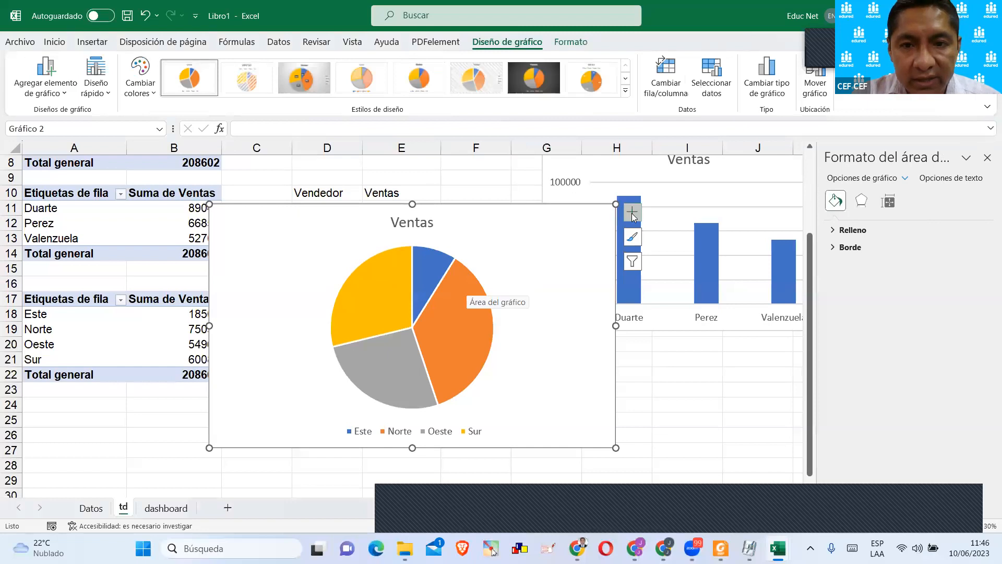
Add data labels to the region pie chart and place all four outside the pie beside their slices.
left_click(631, 213)
left_click(663, 244)
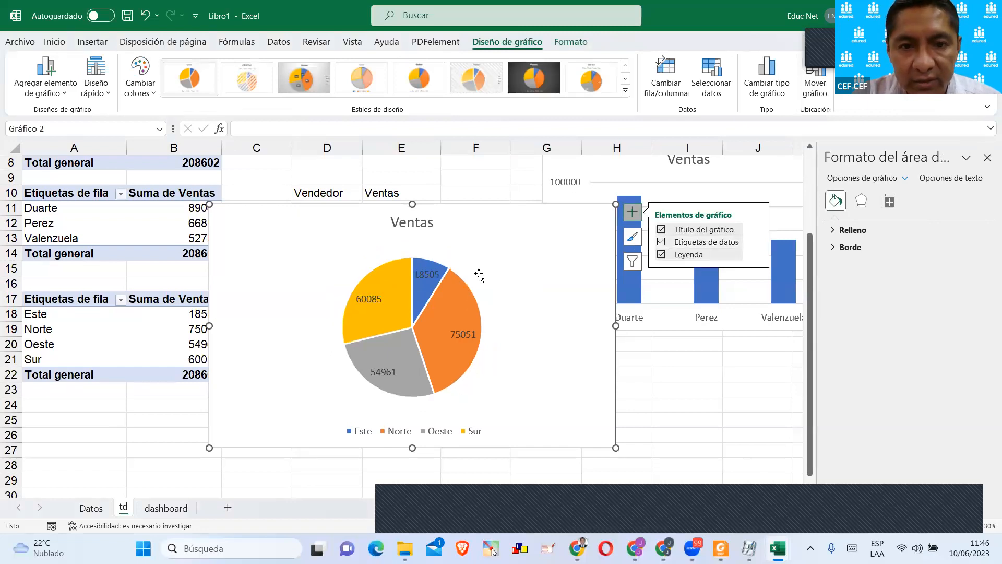
left_click(434, 283)
left_click(434, 283)
left_click_drag(434, 283, 512, 258)
left_click(455, 338)
left_click_drag(455, 338, 511, 362)
left_click_drag(368, 374, 306, 386)
left_click(369, 299)
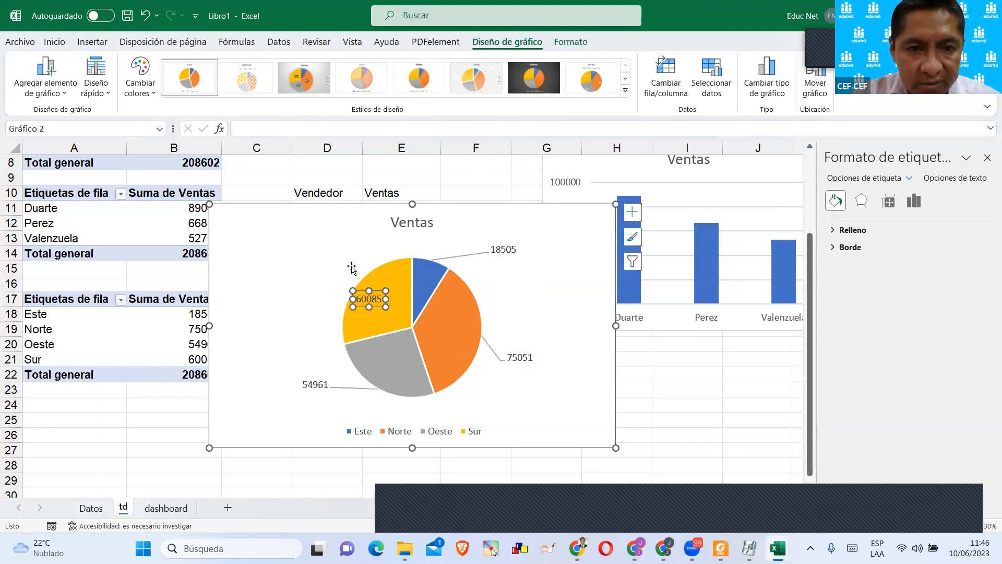
left_click_drag(368, 298, 315, 280)
Move the region pie chart to the dashboard sheet and place it beside the seller chart, beneath the product cards.
left_click(410, 224)
left_click(467, 219)
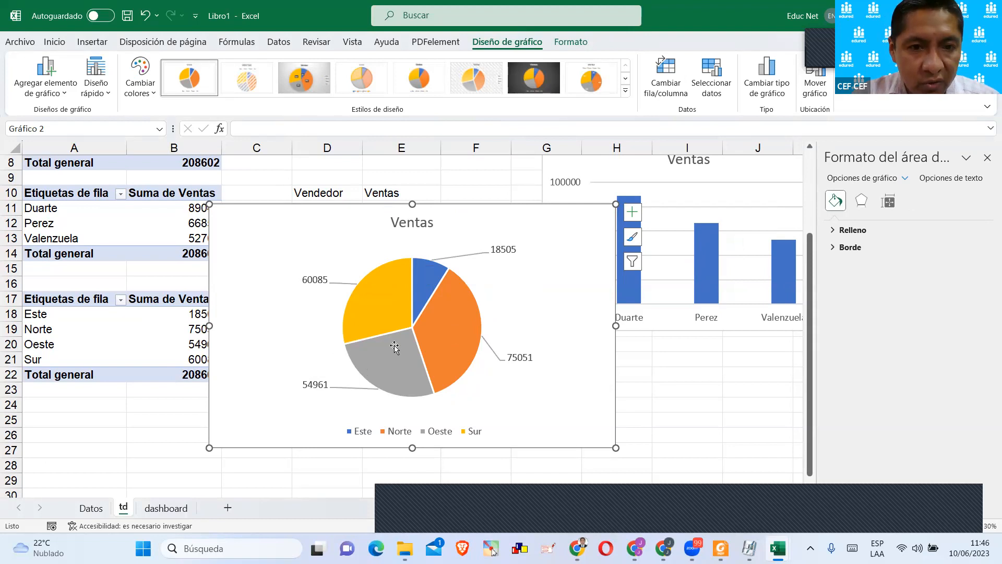
key("ctrl+x")
left_click(165, 508)
key("ctrl+v")
left_click_drag(448, 319, 422, 237)
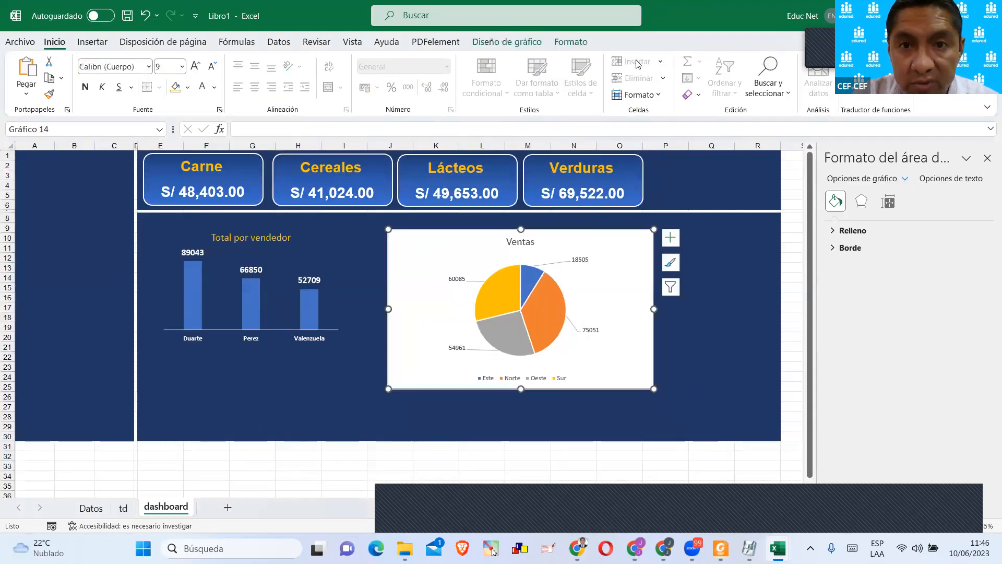
Remove the background fill from the pie chart's chart area.
left_click(580, 49)
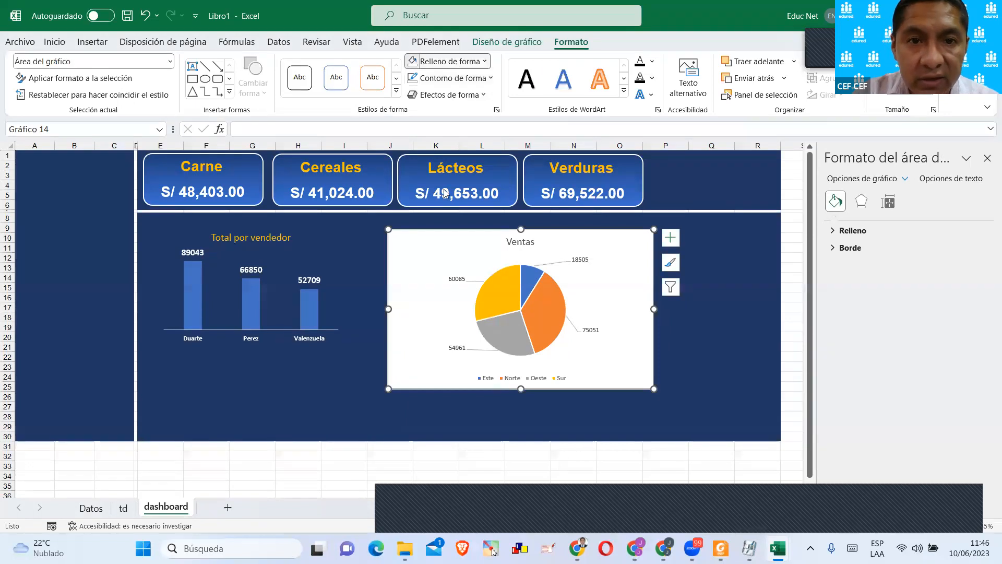
left_click(448, 61)
left_click(441, 223)
left_click(673, 337)
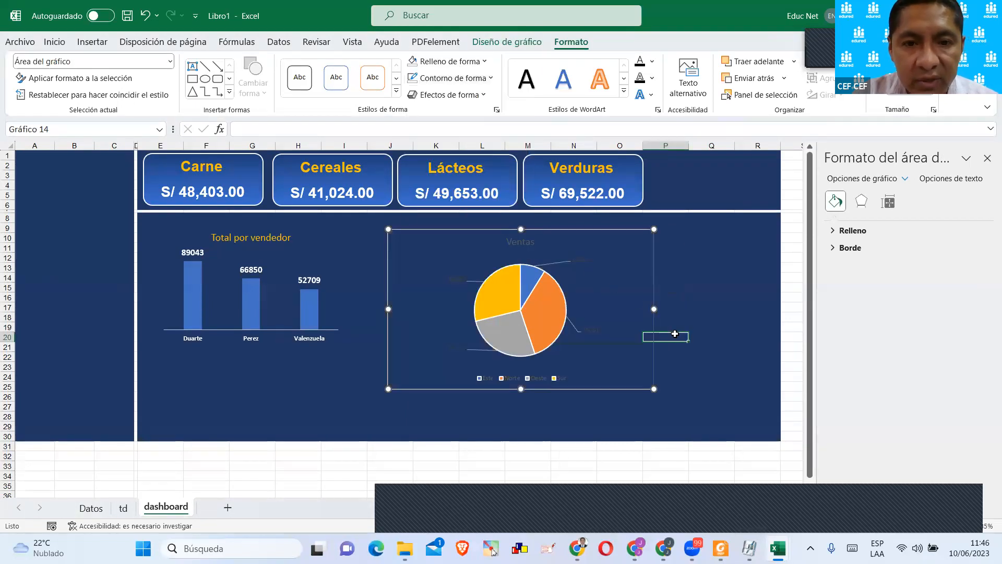
Make the pie chart's Ventas title bold and white, and enlarge its font by two sizes.
left_click(526, 245)
left_click(522, 242)
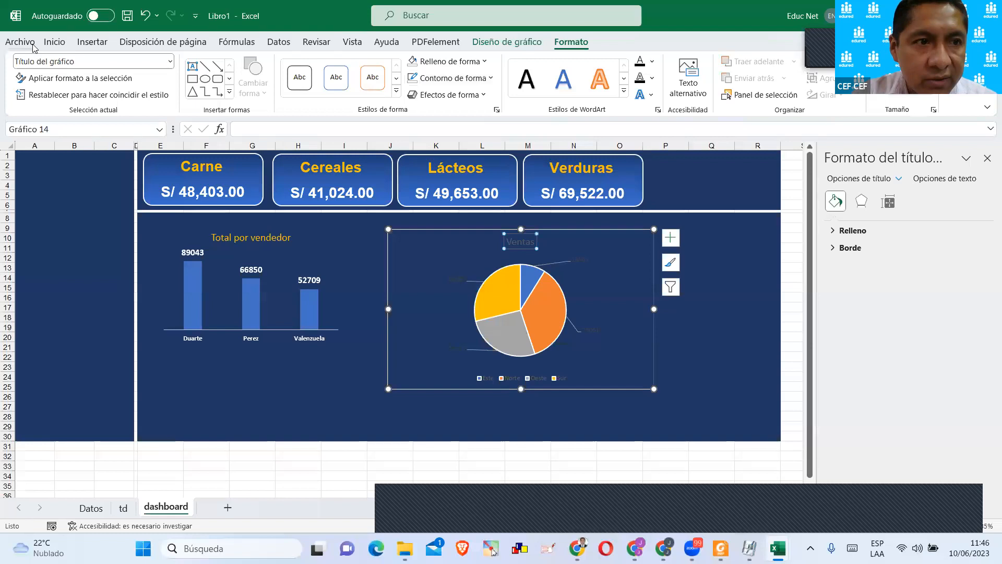
left_click(55, 41)
left_click(85, 87)
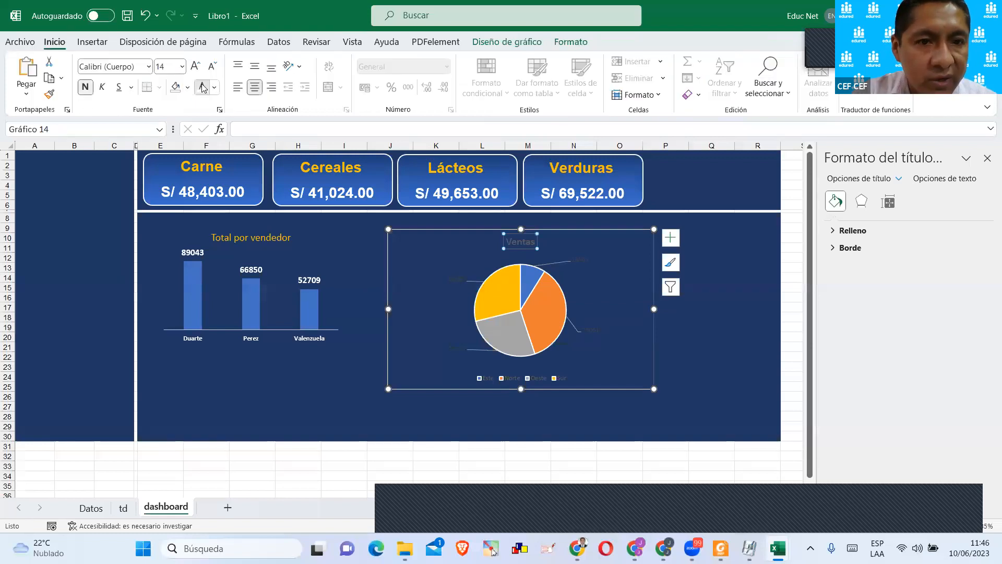
left_click(195, 66)
left_click(196, 67)
Make the pie chart's data labels white and enlarge their font by several sizes.
left_click(446, 287)
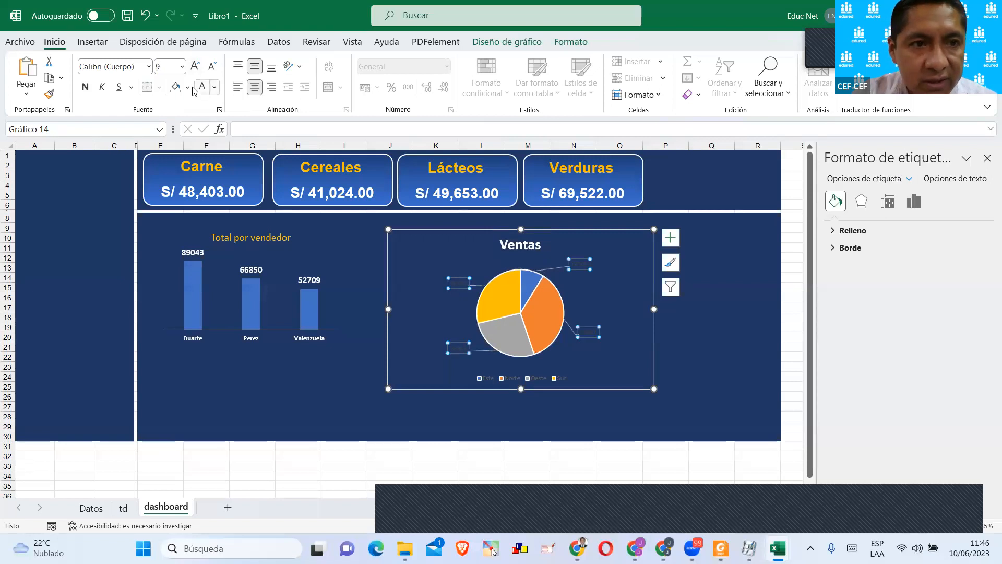
left_click(195, 66)
left_click(195, 66)
left_click(196, 67)
left_click(196, 66)
left_click(195, 66)
left_click(195, 67)
Enlarge the pie chart's legend text to size 16.
left_click(521, 382)
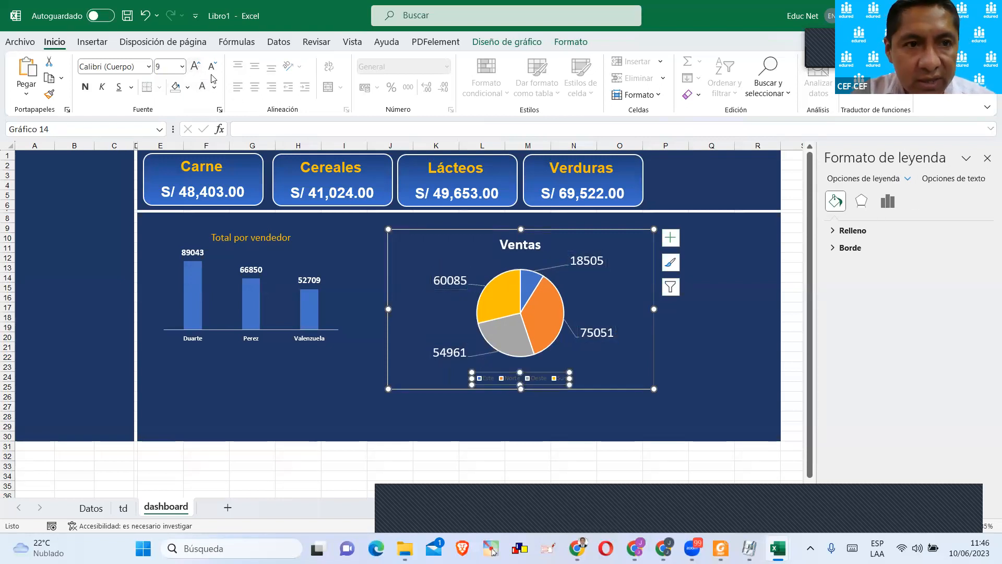
left_click(196, 66)
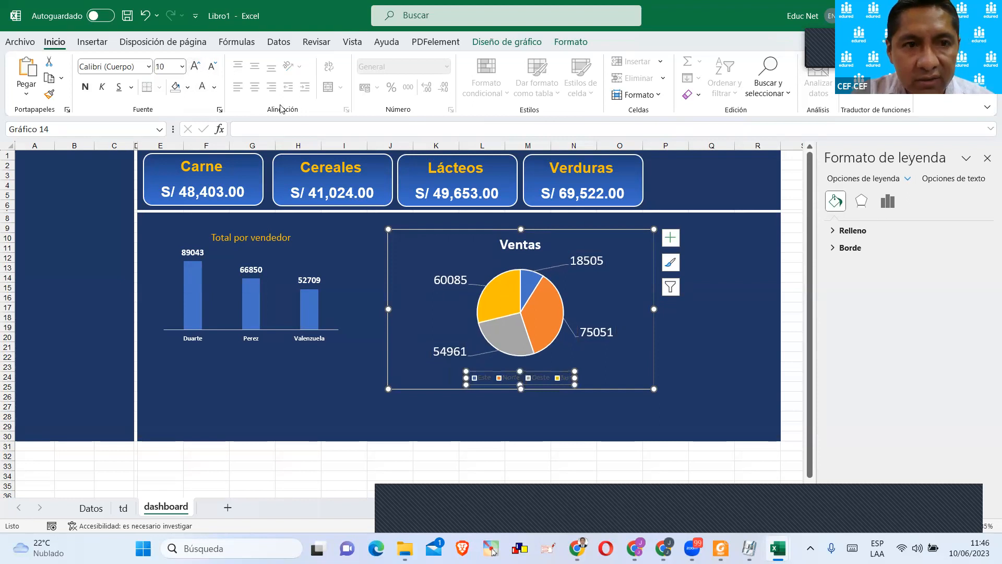
left_click(197, 67)
left_click(197, 67)
left_click(197, 66)
left_click(196, 66)
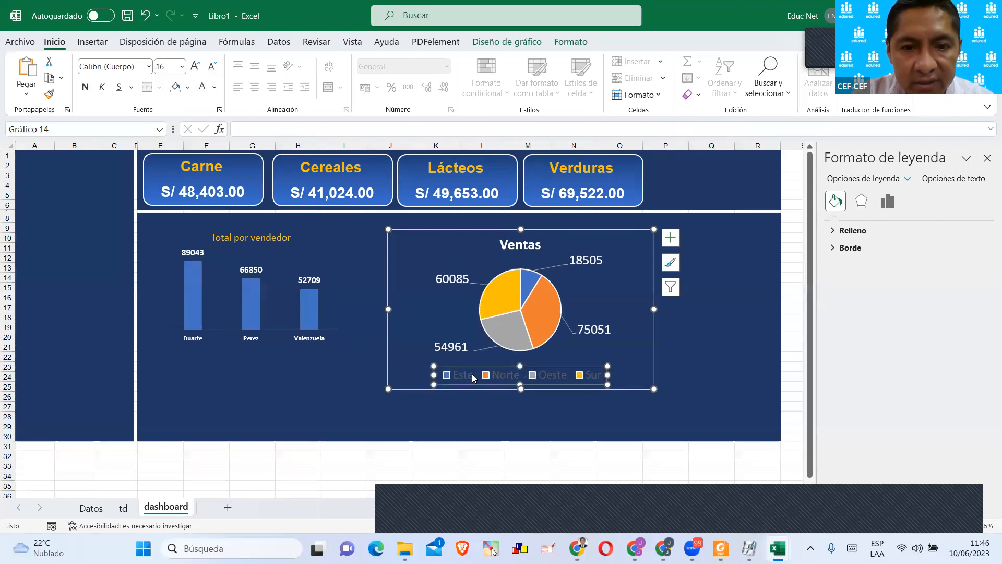
Remove the outline from the pie chart's chart area and move the chart slightly up toward the product cards.
left_click(351, 345)
left_click(428, 238)
left_click(571, 42)
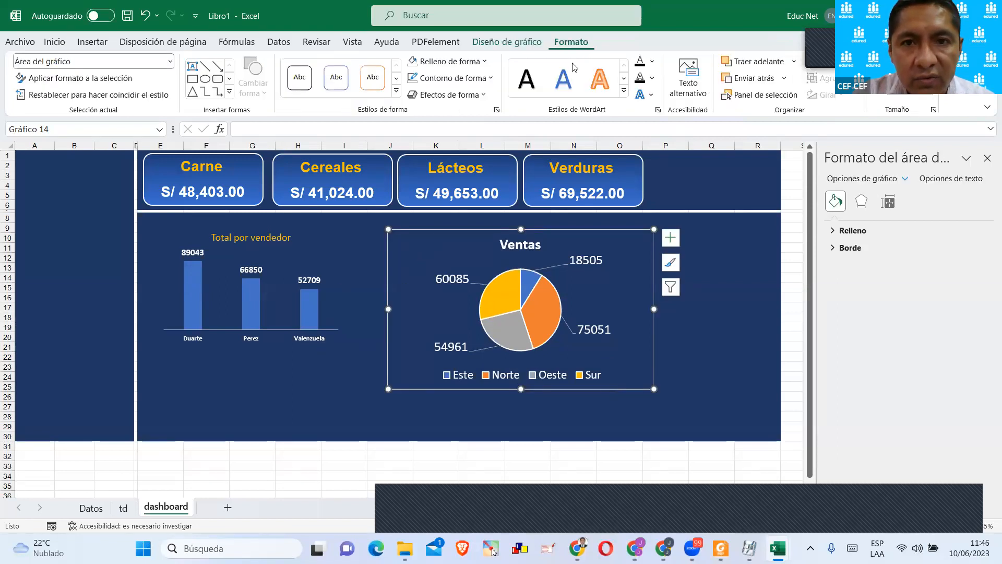
left_click(467, 85)
left_click(450, 240)
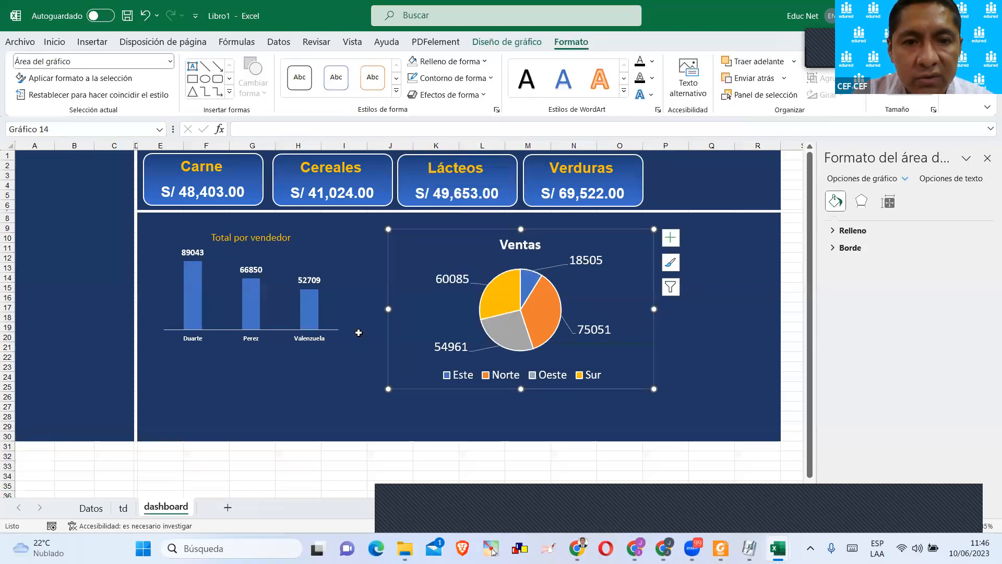
left_click(344, 365)
left_click(487, 248)
left_click_drag(486, 248, 488, 237)
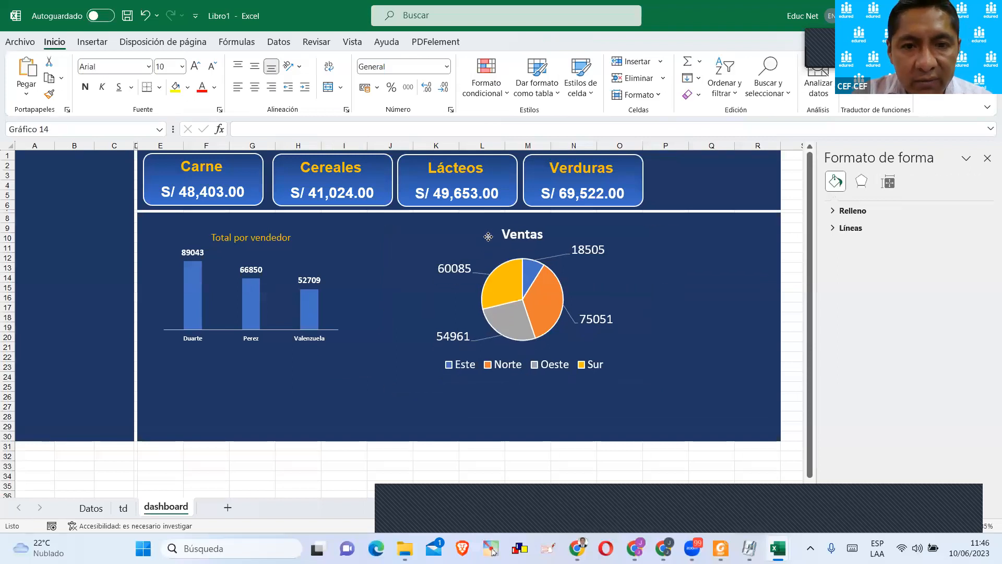
Try to extend the pie chart's Ventas title with the words "por Reg".
double_click(535, 235)
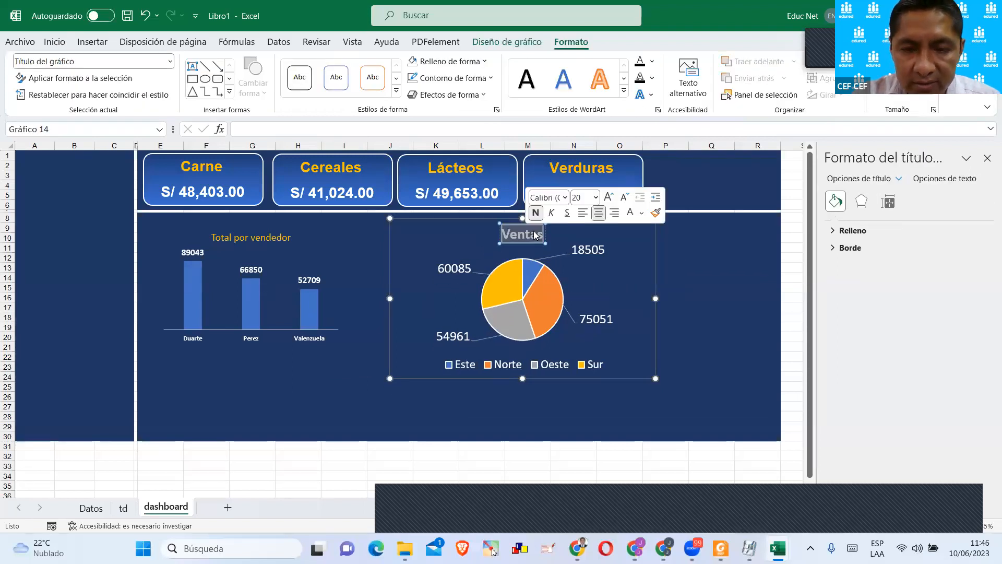
key("Right")
type("por Reg")
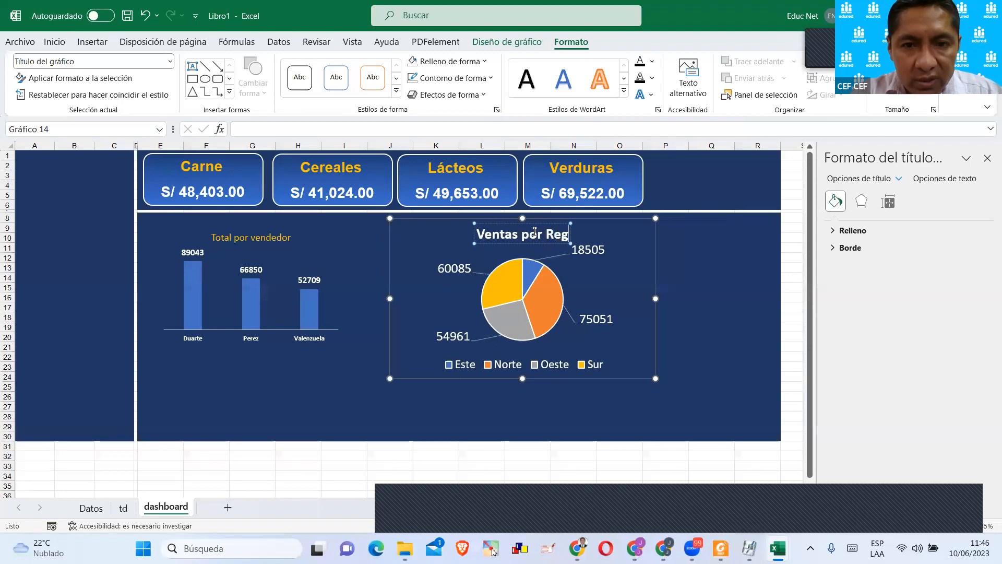
type("í")
key("BackSpace")
key("BackSpace")
key("BackSpace")
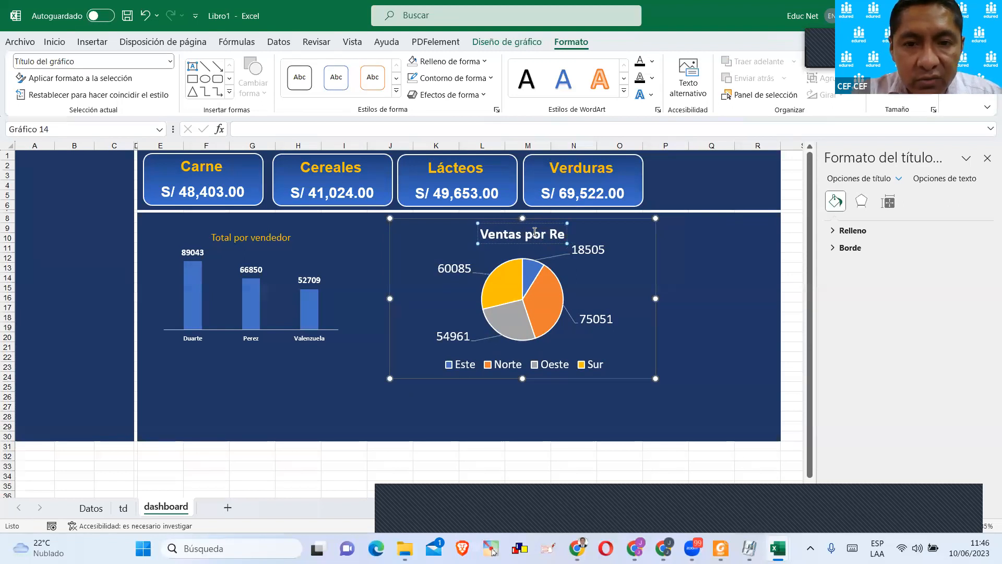
Clear the pie chart's built-in title text and delete the title.
key("BackSpace")
key("BackSpace")
key("BackSpace")
key("BackSpace")
key("BackSpace")
key("BackSpace")
key("BackSpace")
key("BackSpace")
key("BackSpace")
key("BackSpace")
key("BackSpace")
key("BackSpace")
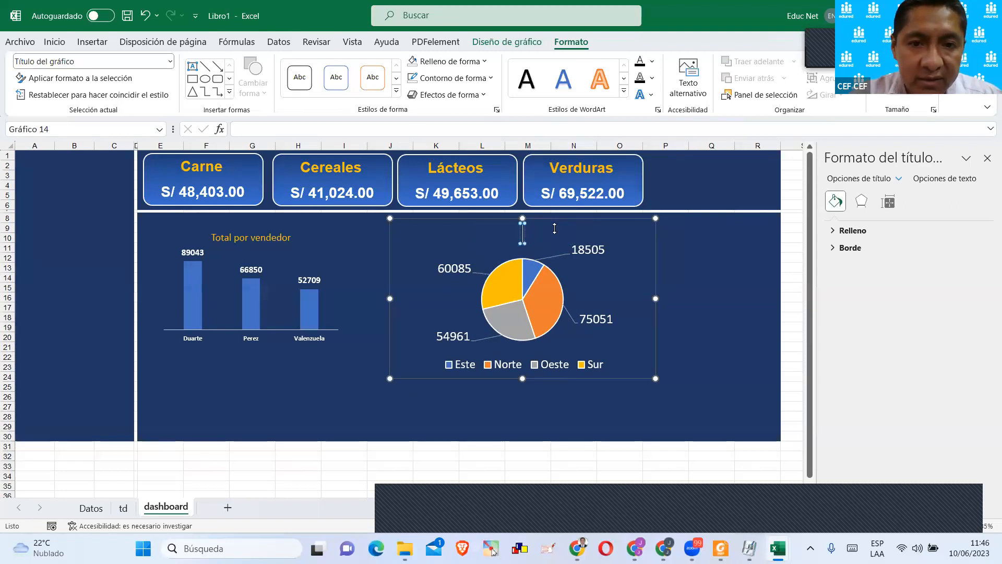
left_click(521, 229)
Duplicate the Lácteos card label above the pie chart and clear the copy's link to td!D6.
left_click(480, 164)
left_click_drag(480, 164, 476, 225)
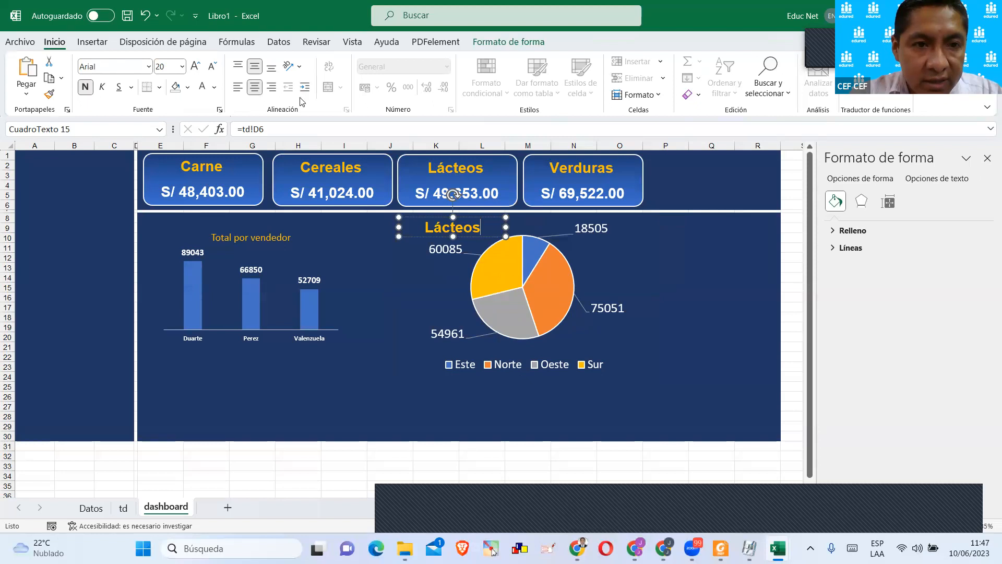
left_click(280, 129)
key("BackSpace")
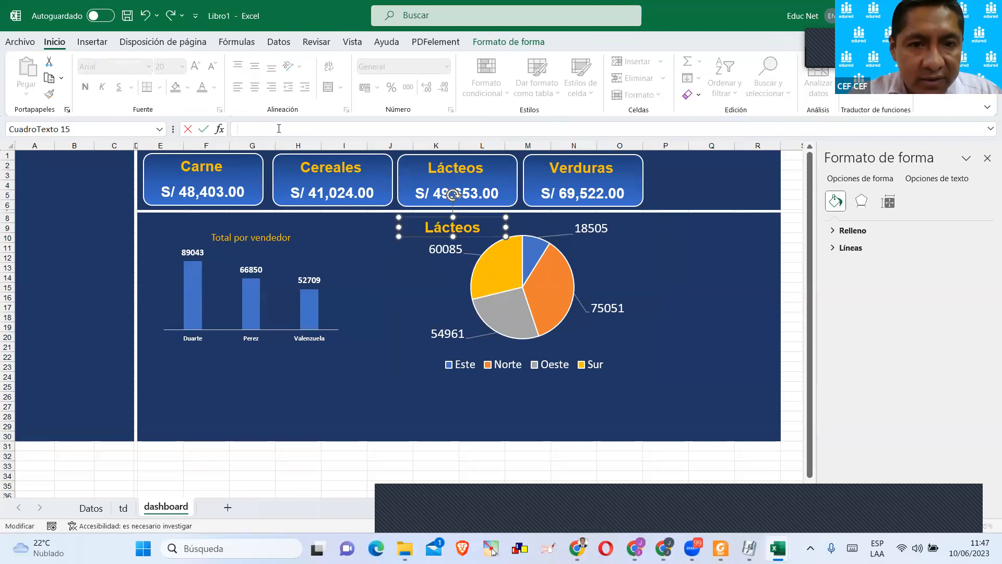
key("Escape")
Replace the copied label's text with "Ventas por región" and widen the text box to fit it.
left_click(487, 229)
left_click(488, 230)
left_click_drag(480, 226, 400, 226)
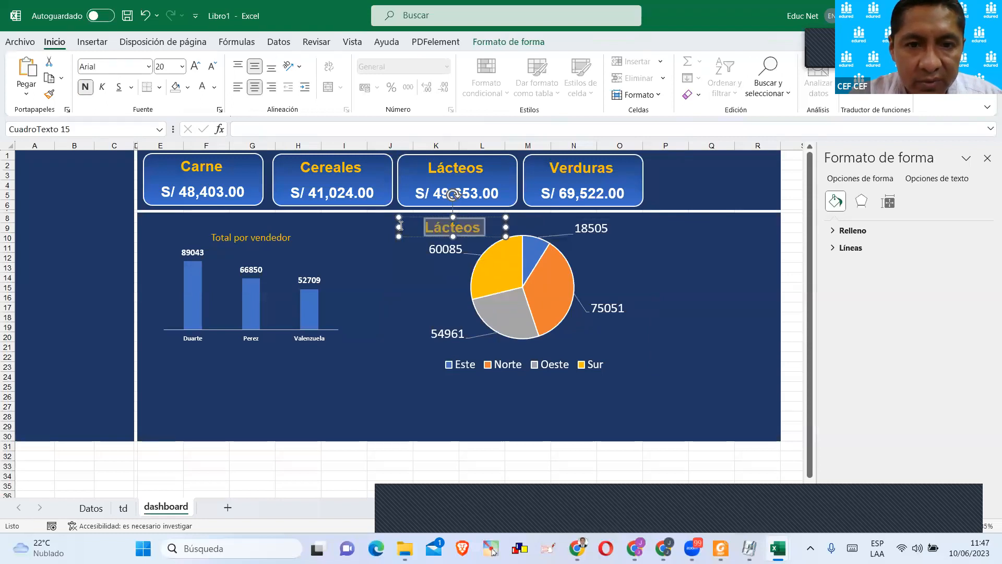
type("Ventaws")
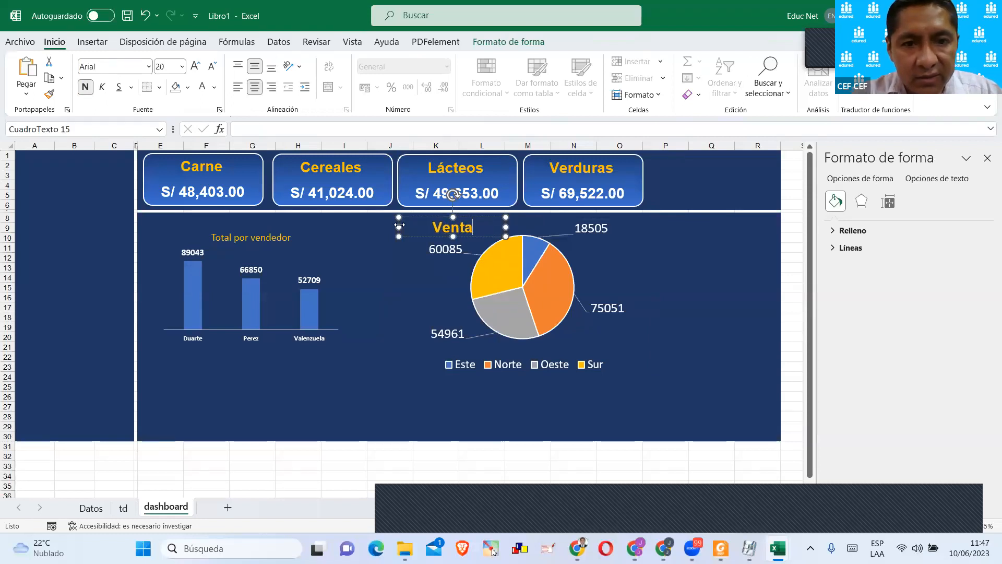
key("BackSpace")
key("BackSpace")
type("s por r")
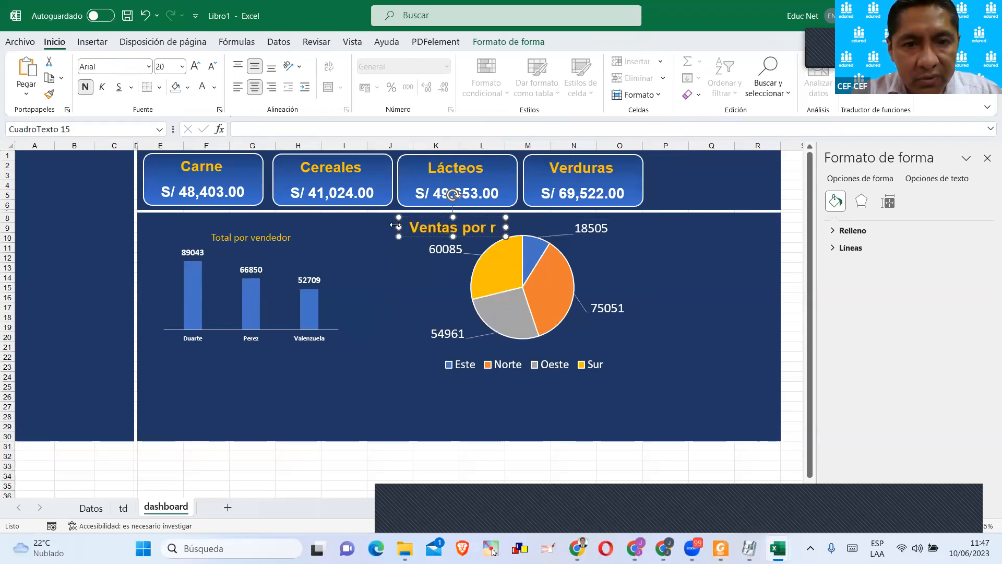
type("egión")
left_click_drag(505, 228, 560, 228)
Move the pie chart down and slightly left so it sits beneath the Ventas por región label.
left_click(598, 271)
left_click_drag(605, 254, 593, 273)
left_click(715, 255)
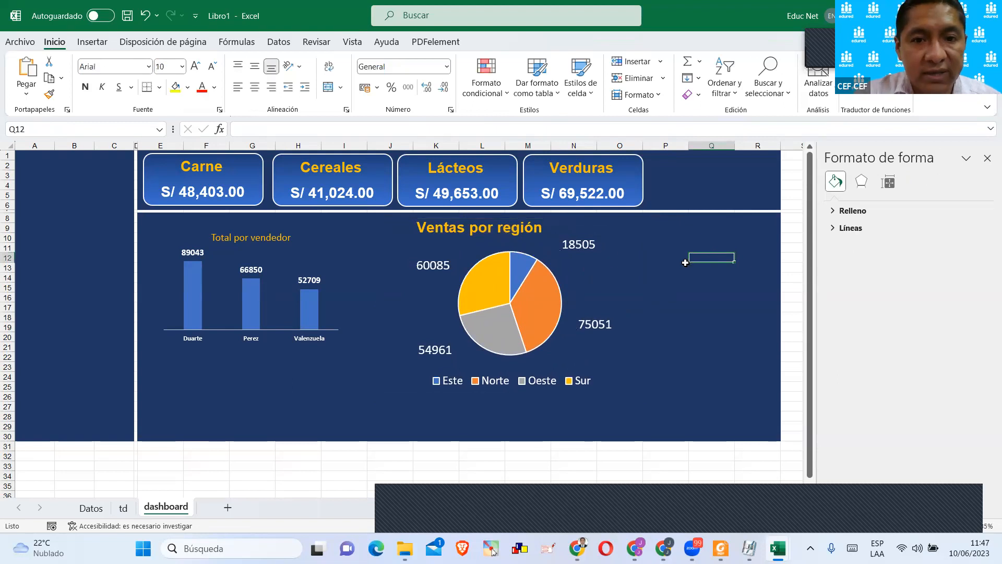
Make the column chart's Total por vendedor title bold and enlarge its font by three sizes.
left_click(283, 239)
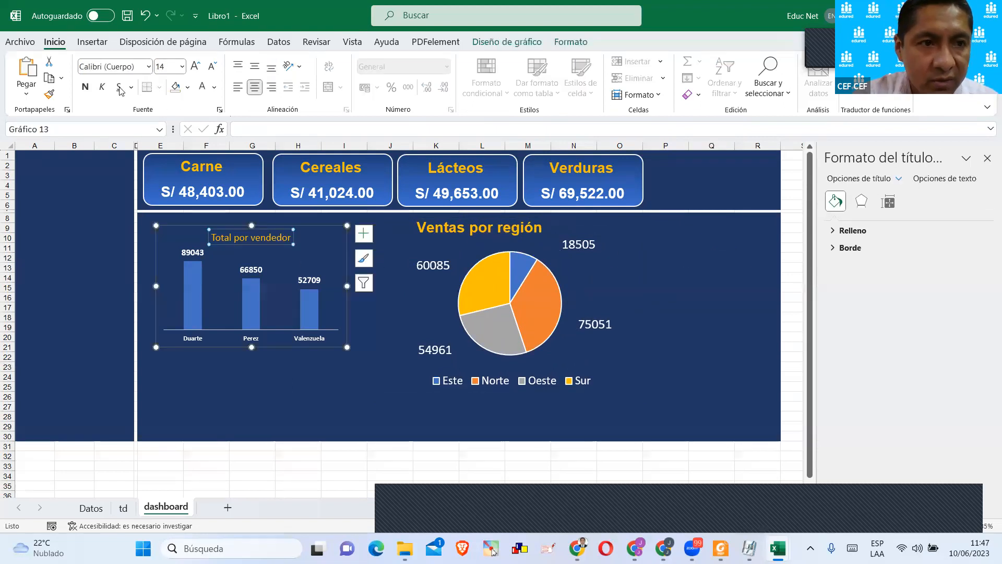
left_click(85, 86)
left_click(196, 66)
left_click(195, 66)
left_click(195, 66)
Nudge the Ventas por región label slightly down, closer to the pie chart.
left_click(433, 229)
left_click_drag(453, 217, 454, 222)
left_click(67, 259)
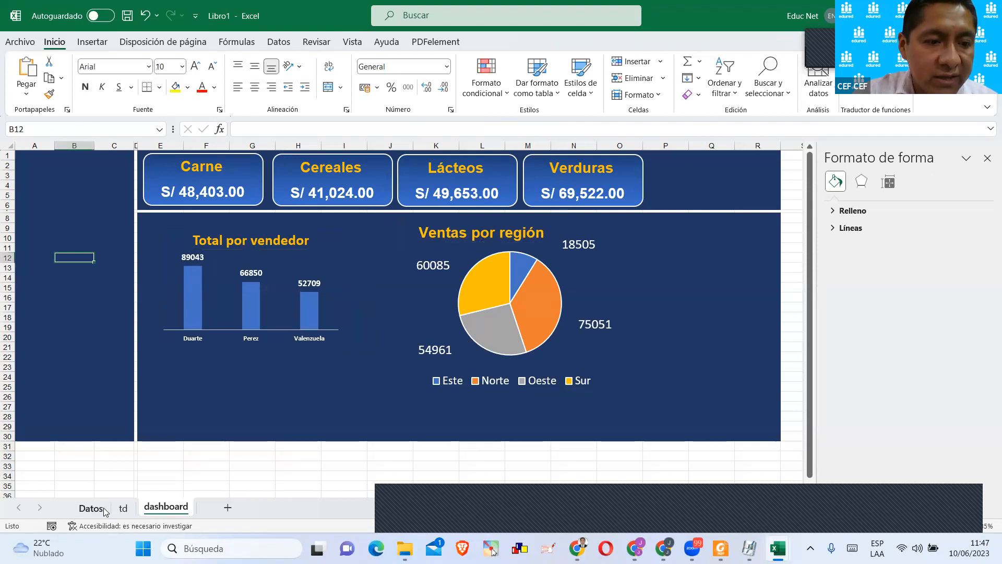
Insert Producto, Año, Mes, Vendedor and Region slicers for the region pivot table on the td sheet.
left_click(100, 508)
left_click(123, 507)
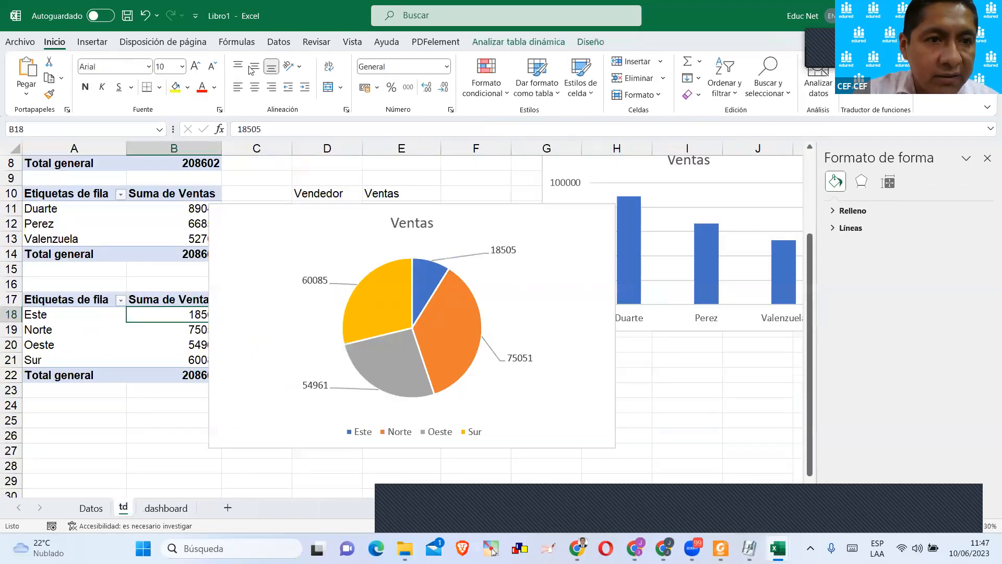
left_click(89, 41)
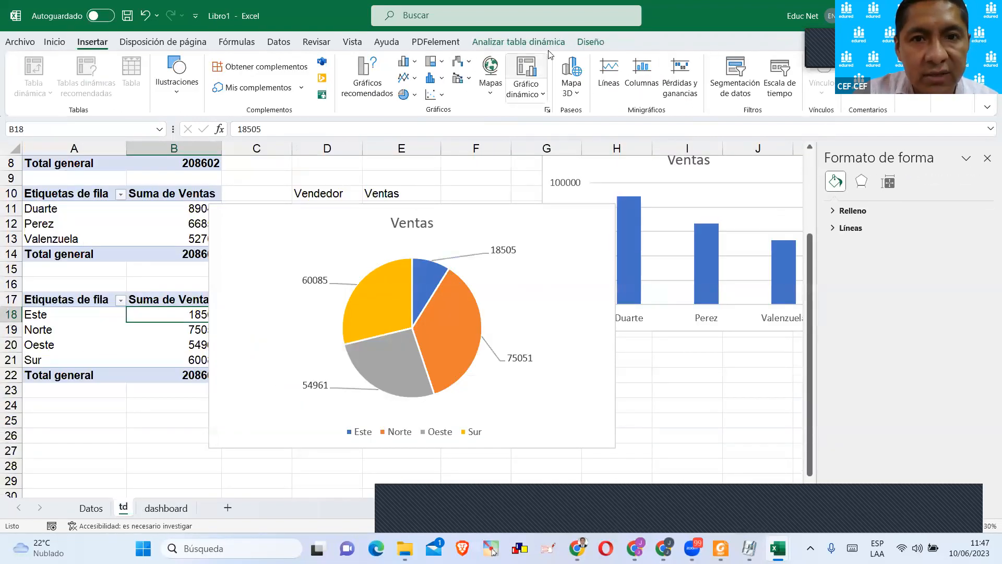
left_click(518, 42)
left_click(433, 62)
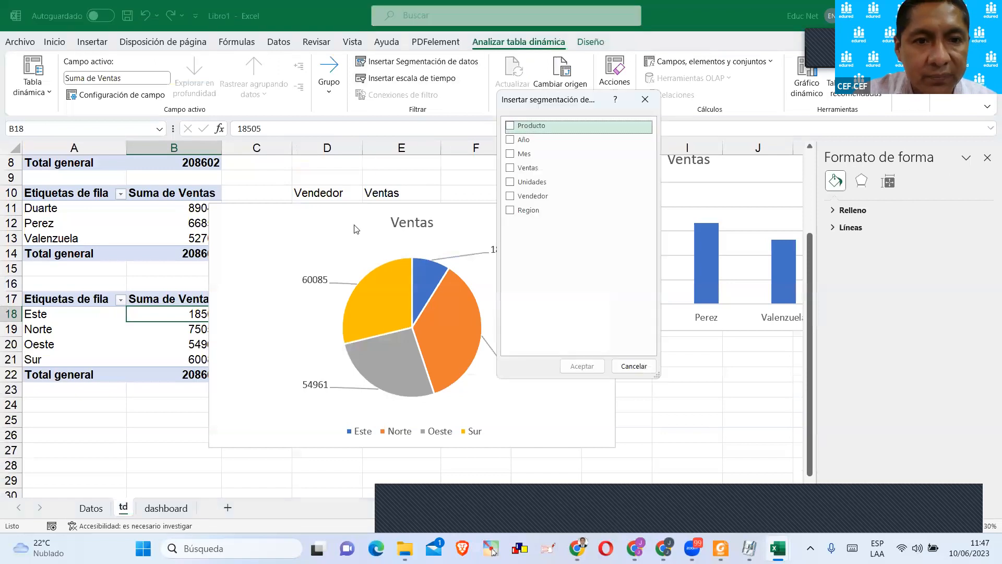
left_click(510, 140)
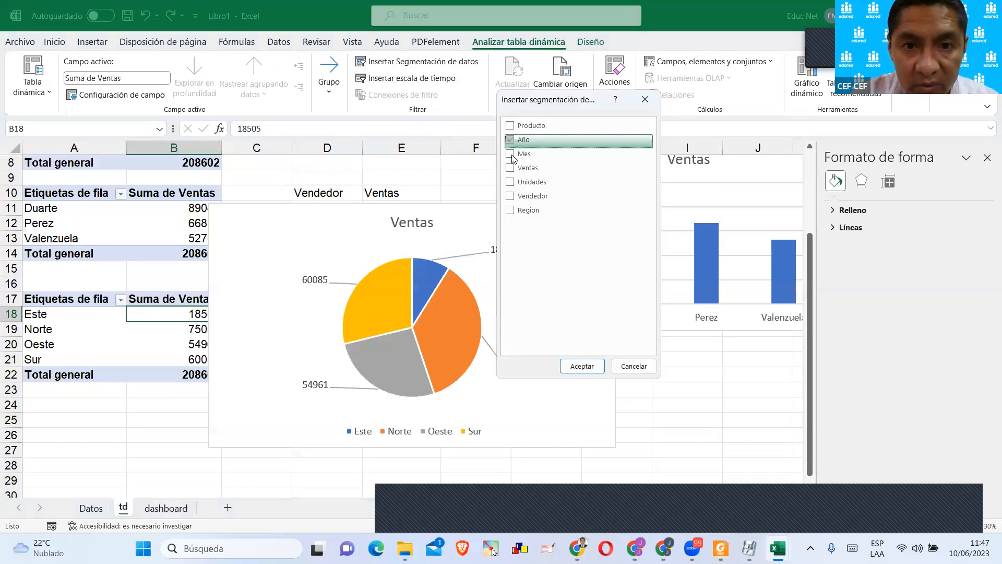
left_click(509, 154)
left_click(510, 196)
left_click(510, 210)
left_click(510, 126)
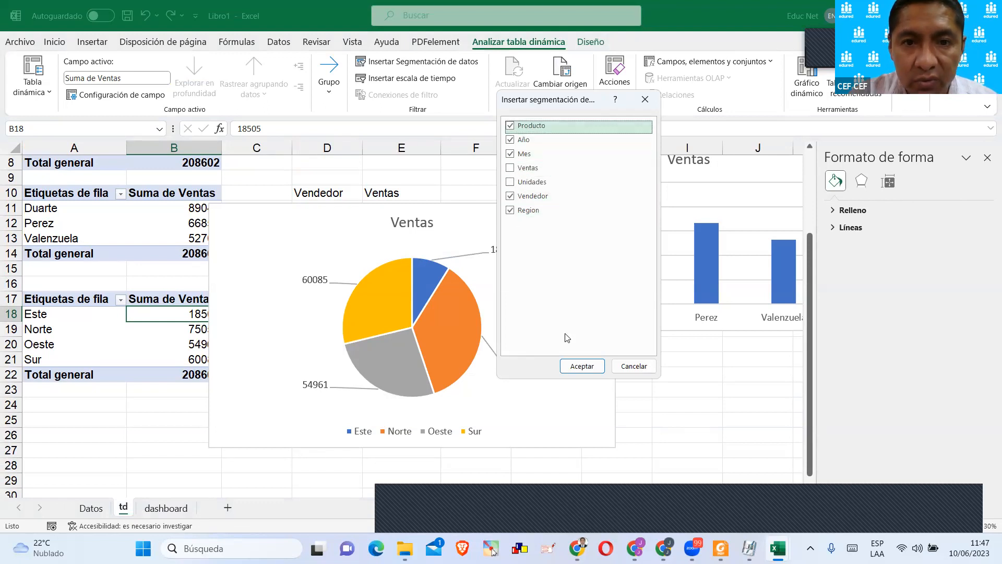
left_click(579, 367)
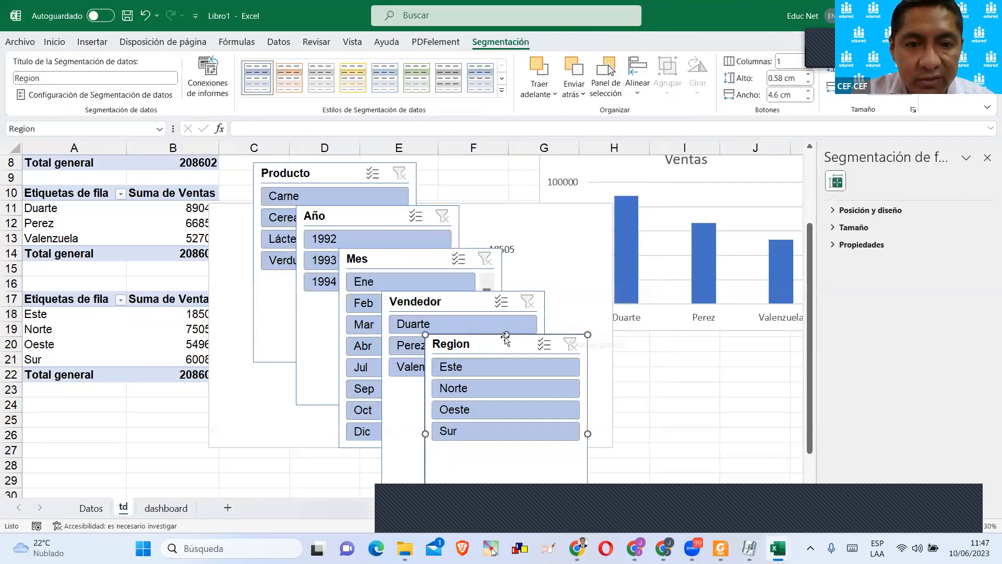
Select all five slicers on the td sheet and paste them onto the dashboard sheet.
left_click(443, 302, "ctrl")
left_click(396, 260, "ctrl")
left_click(375, 223, "ctrl")
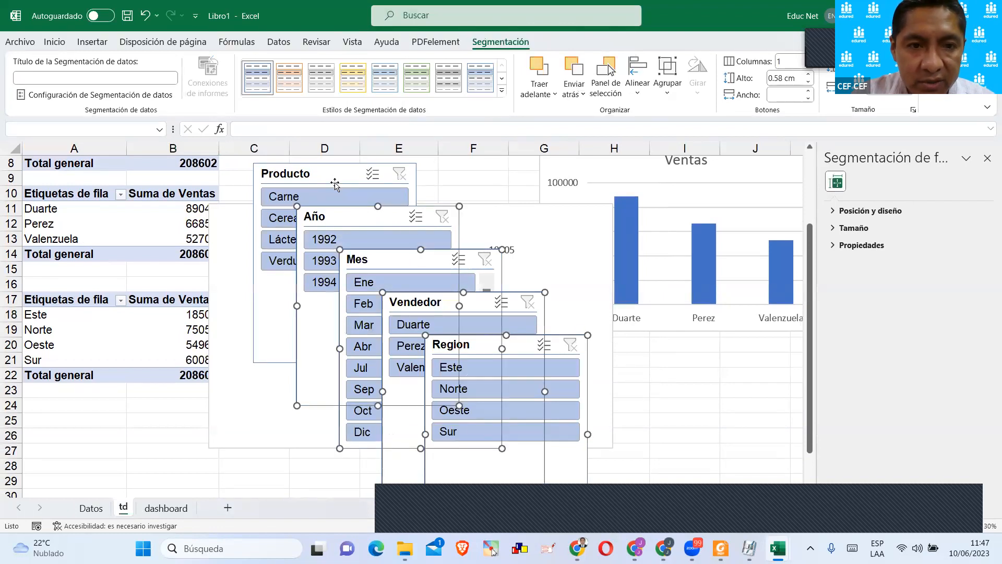
left_click(332, 184, "ctrl")
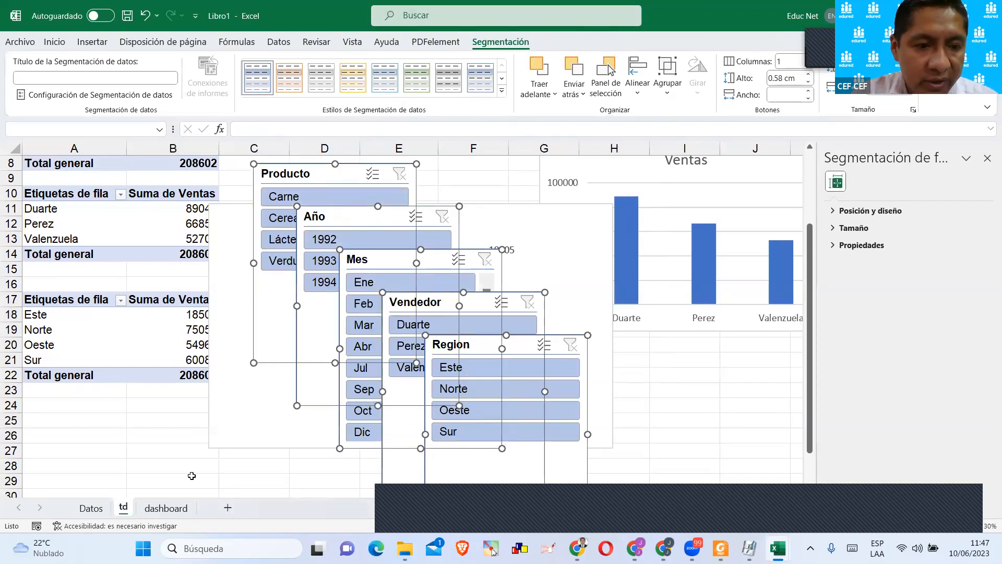
left_click(166, 508)
key("ctrl+v")
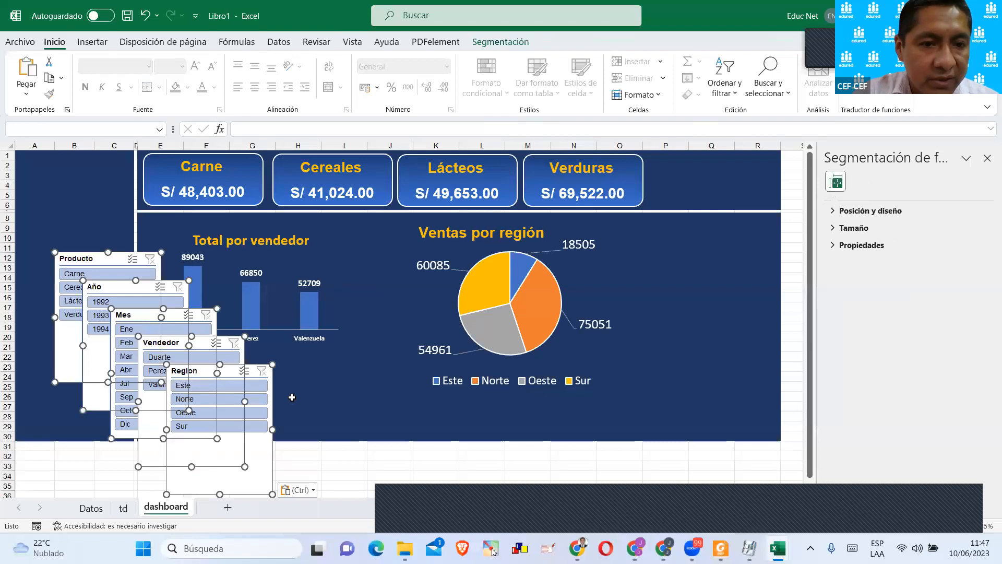
left_click(292, 397)
Shorten the Producto and Año slicers, placing Producto at the top of columns A to C and Año beside the Verduras card.
left_click_drag(95, 262, 59, 168)
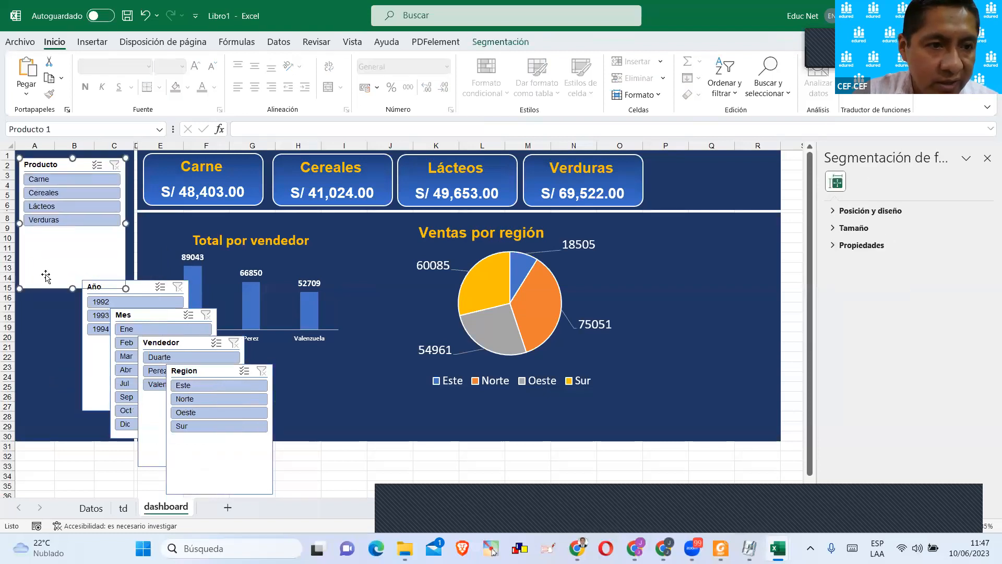
left_click_drag(68, 288, 15, 238)
left_click_drag(73, 364, 76, 286)
left_click_drag(73, 238, 705, 166)
Widen the Año slicer slightly, arrange its buttons in 3 columns and reduce its height to a single row.
left_click(502, 43)
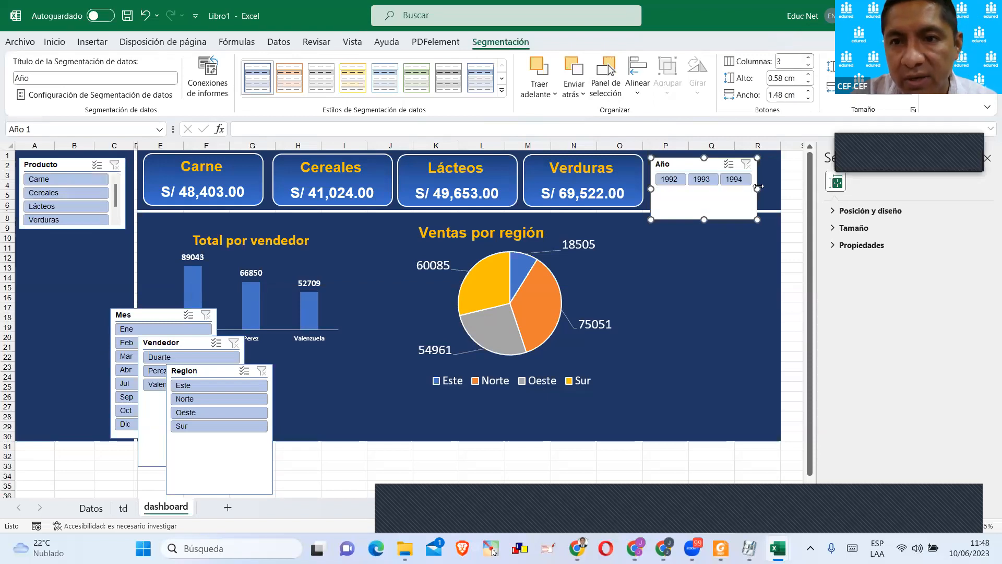
left_click_drag(757, 189, 774, 188)
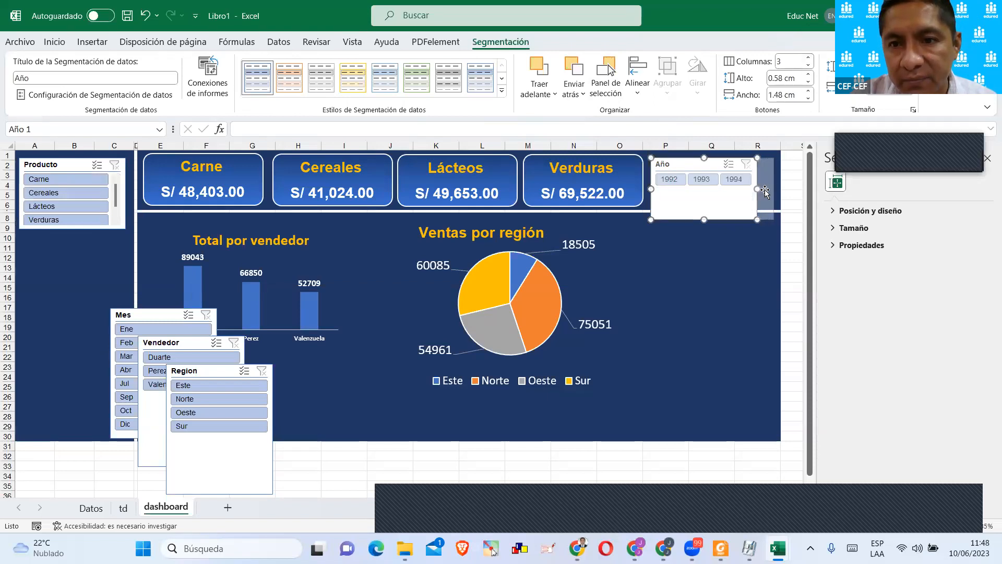
left_click(808, 59)
left_click(808, 65)
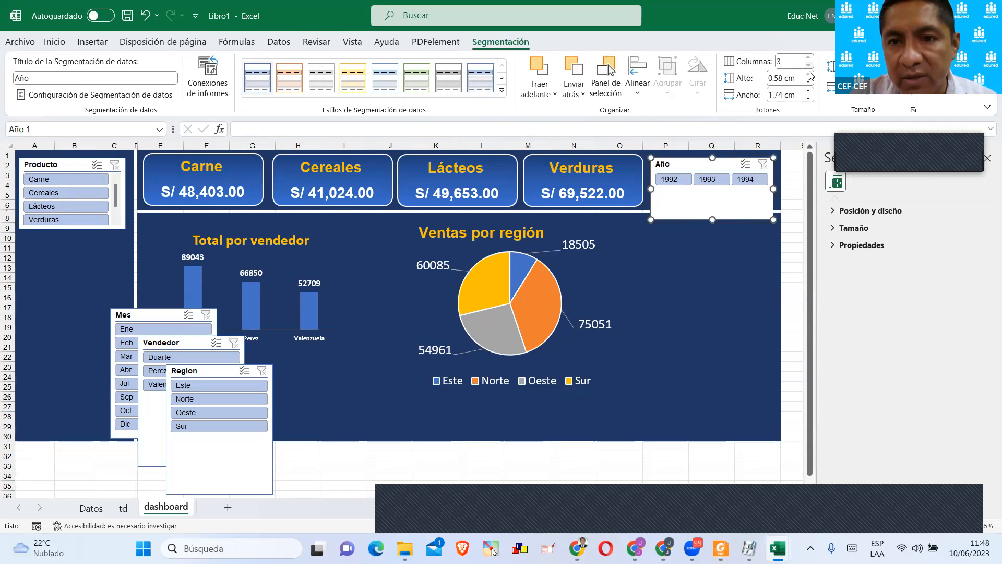
left_click_drag(713, 217, 713, 196)
left_click(711, 247)
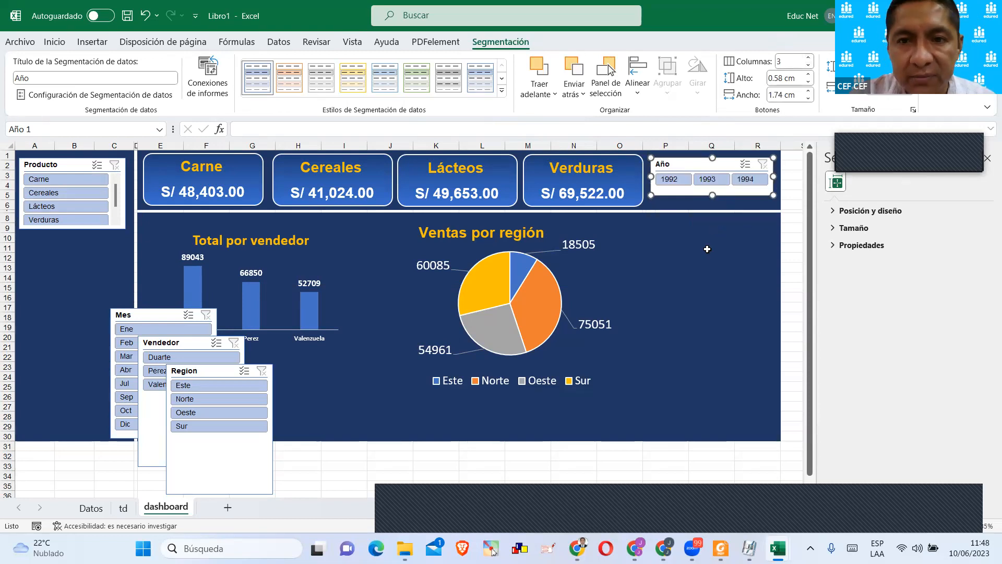
Separate the overlapping Mes and Region slicers and delete the Mes slicer from the dashboard.
left_click_drag(146, 313, 56, 243)
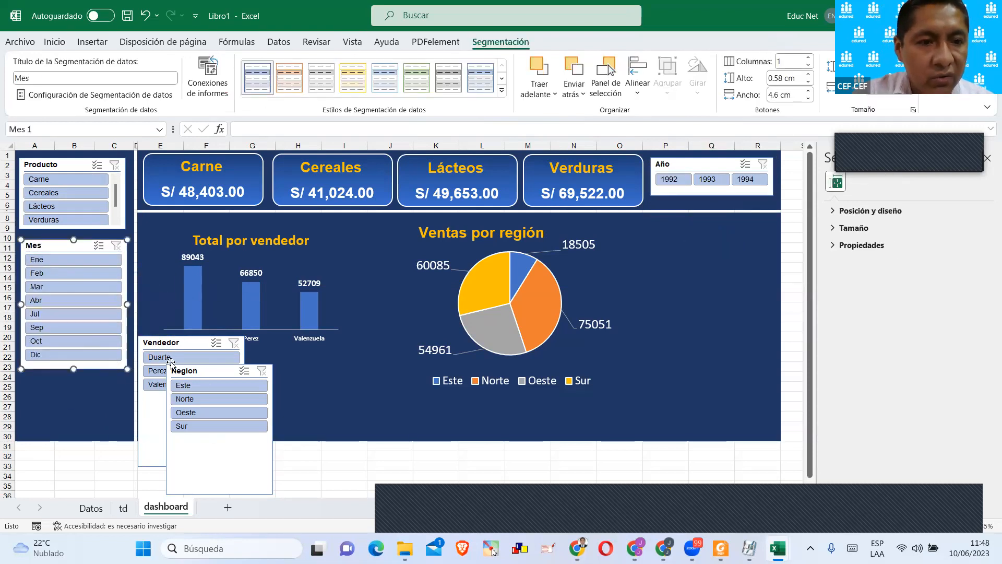
left_click_drag(175, 372, 86, 379)
left_click_drag(463, 305, 610, 235)
left_click(65, 243)
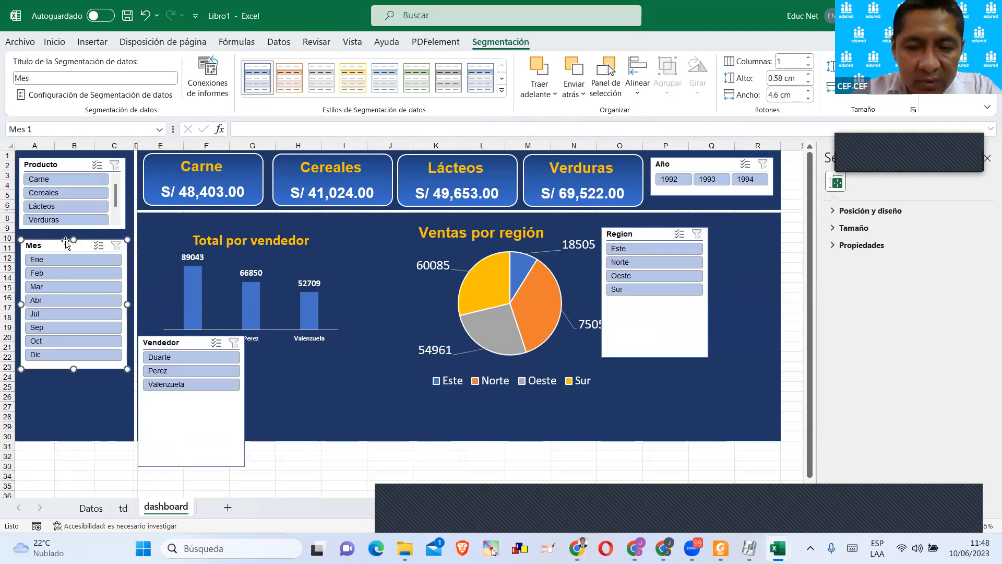
key("Delete")
Stack the Vendedor and Region slicers beneath Producto, aligned with it, and shorten Vendedor to fit its buttons.
left_click_drag(164, 333, 49, 229)
left_click_drag(74, 361, 77, 295)
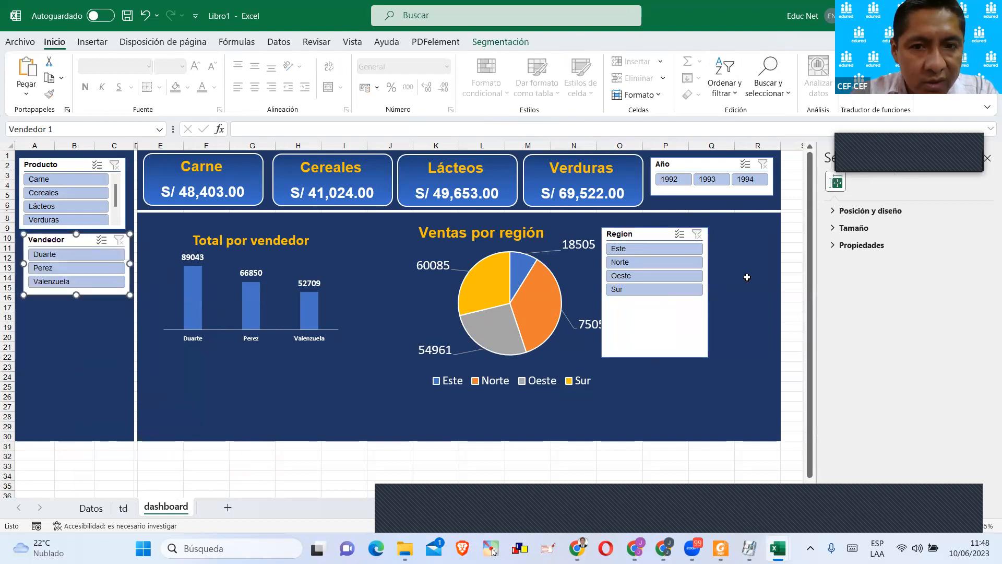
left_click_drag(647, 236, 70, 309)
left_click_drag(78, 242, 74, 243)
left_click_drag(80, 304, 76, 307)
Apply the light blue style to the Region slicer and shorten it to fit its buttons.
left_click(506, 42)
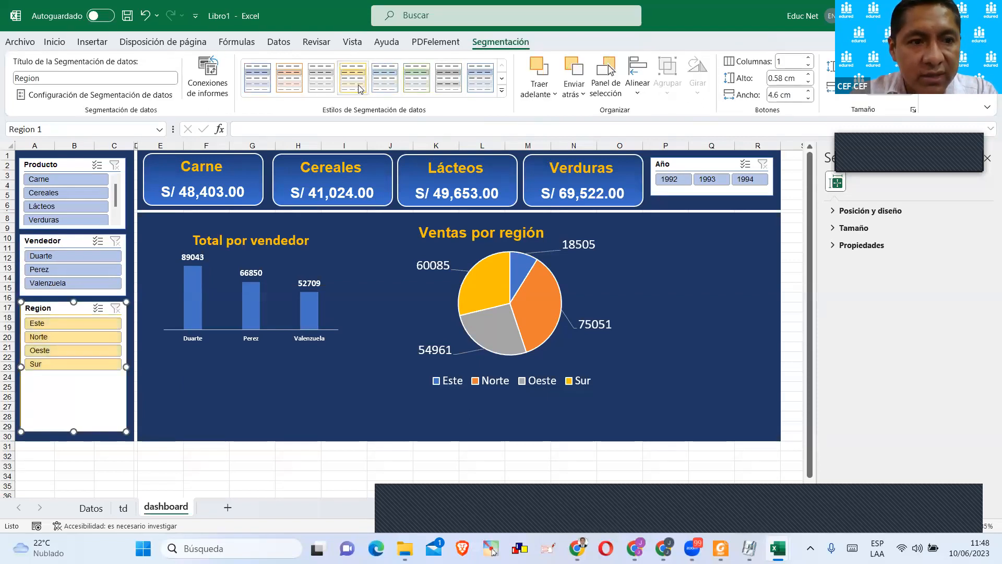
left_click(257, 78)
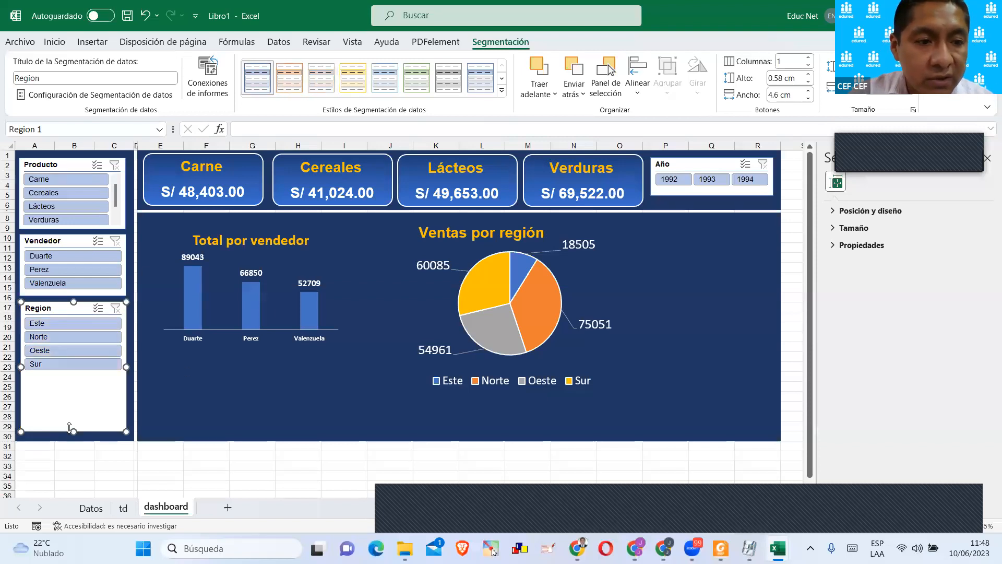
left_click_drag(71, 426, 74, 383)
Connect the Region slicer to TablaDinámica4 and TablaDinámica5 in addition to TablaDinámica6.
left_click(222, 66)
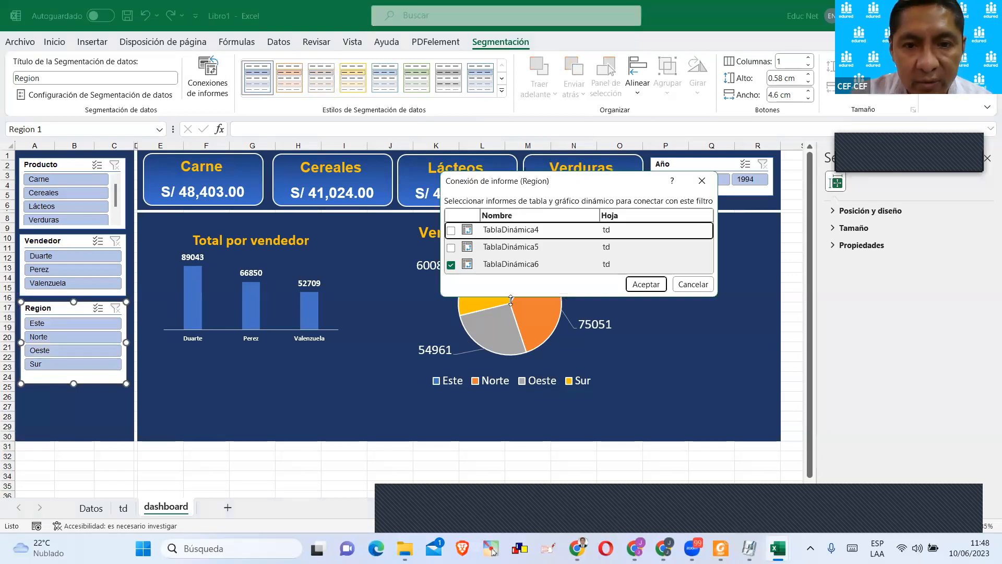
left_click_drag(510, 300, 510, 434)
left_click(451, 230)
left_click(451, 248)
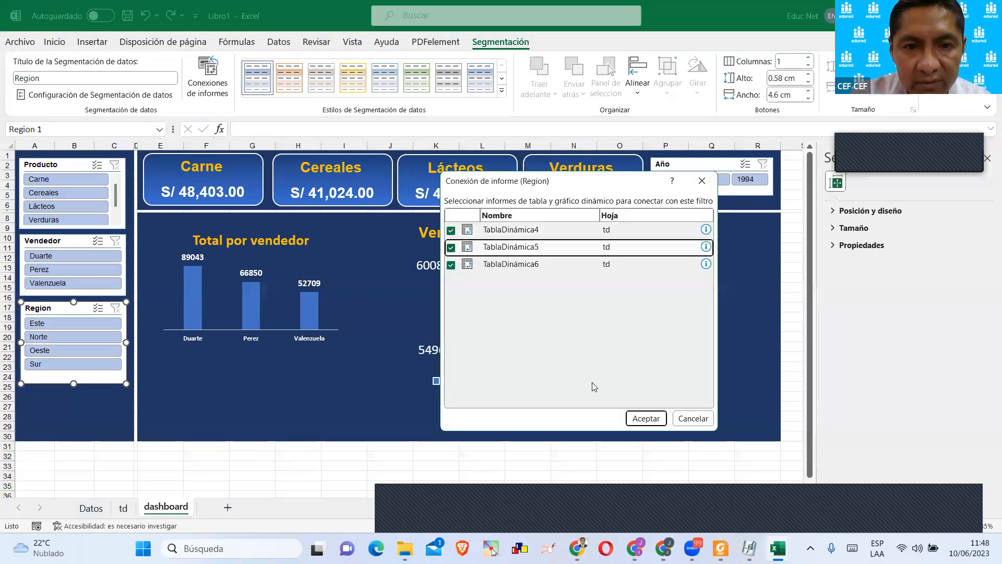
left_click(652, 424)
Briefly test and clear a seller filter, and connect the Vendedor slicer to TablaDinámica4 and TablaDinámica5 as well.
left_click(76, 255)
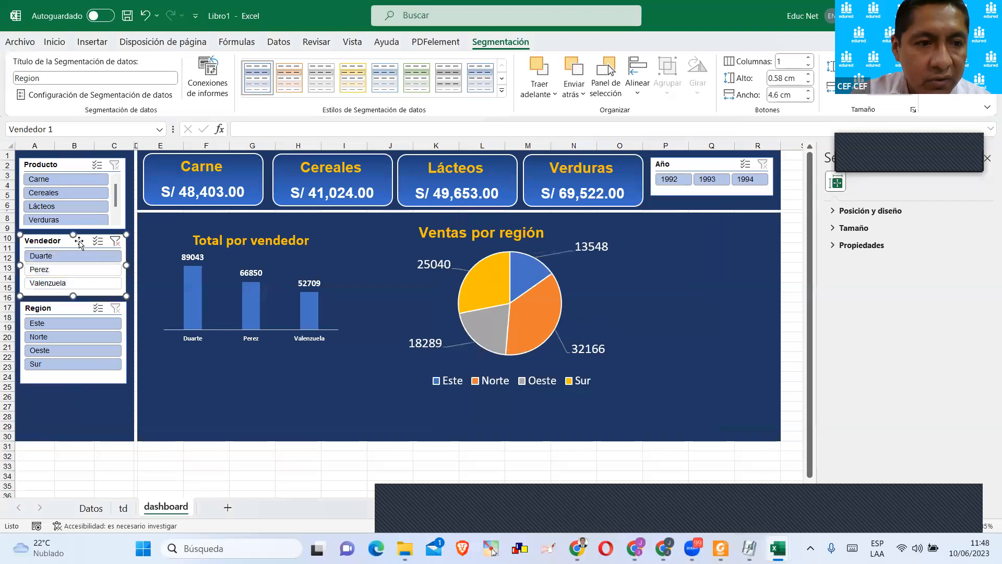
left_click(118, 240)
left_click(208, 75)
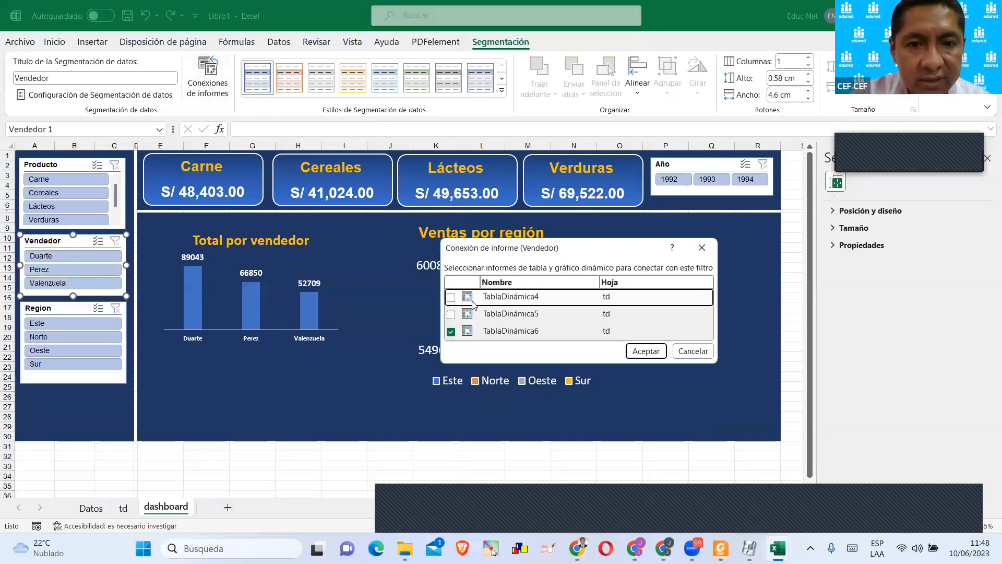
left_click(451, 297)
left_click(451, 314)
left_click(646, 351)
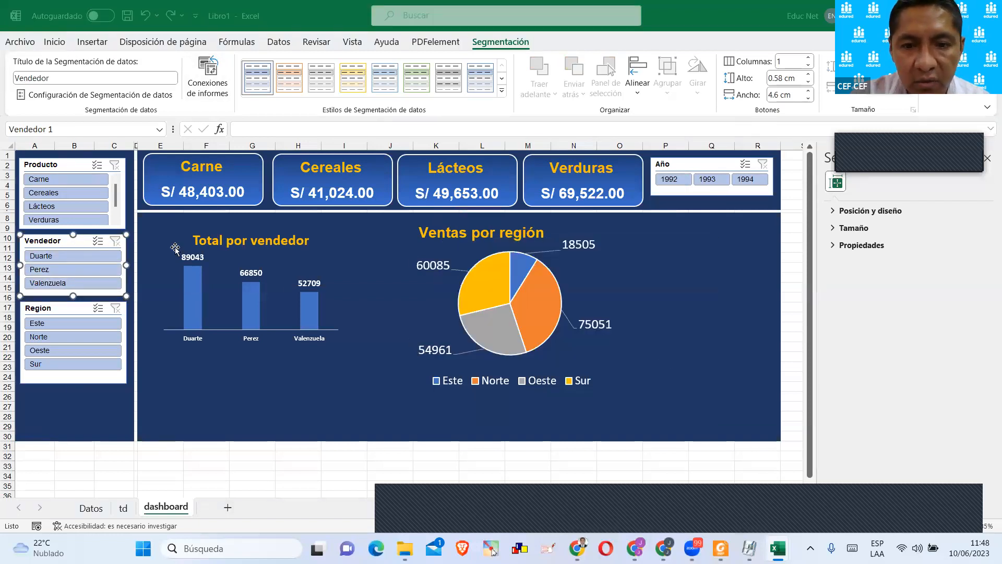
Connect the Producto slicer to TablaDinámica4 and TablaDinámica5 in addition to TablaDinámica6.
left_click(83, 164)
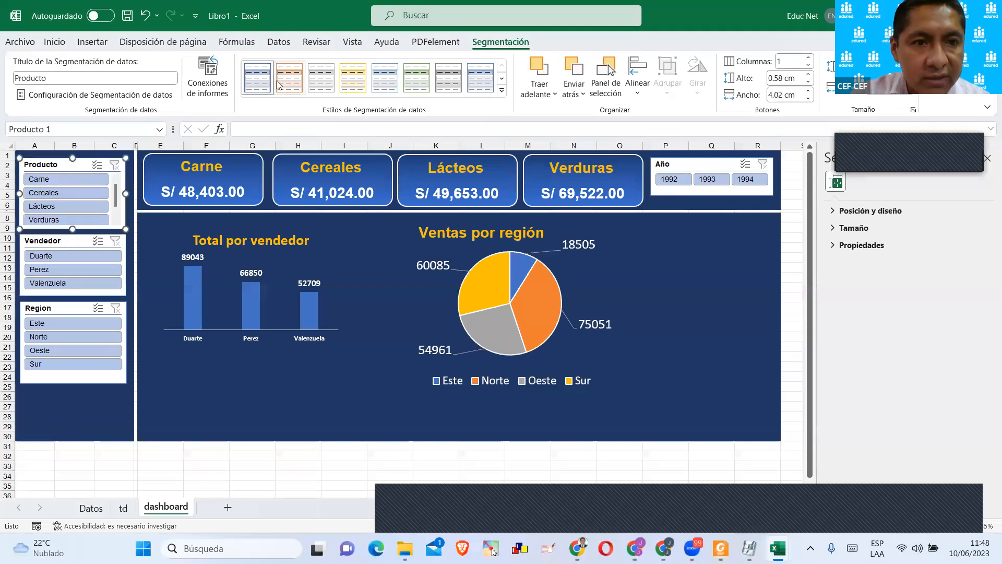
left_click(217, 78)
left_click(451, 298)
left_click(451, 314)
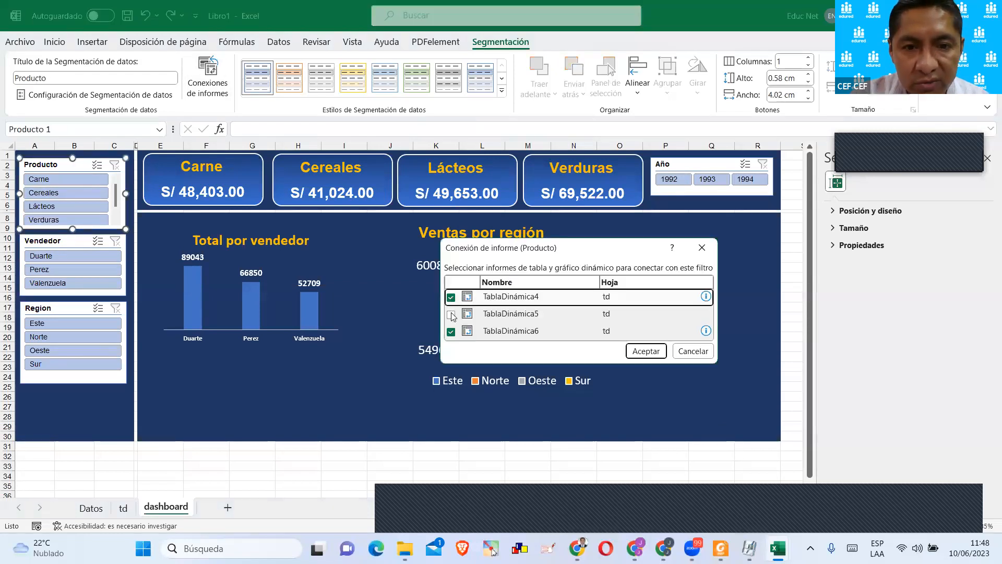
left_click(645, 351)
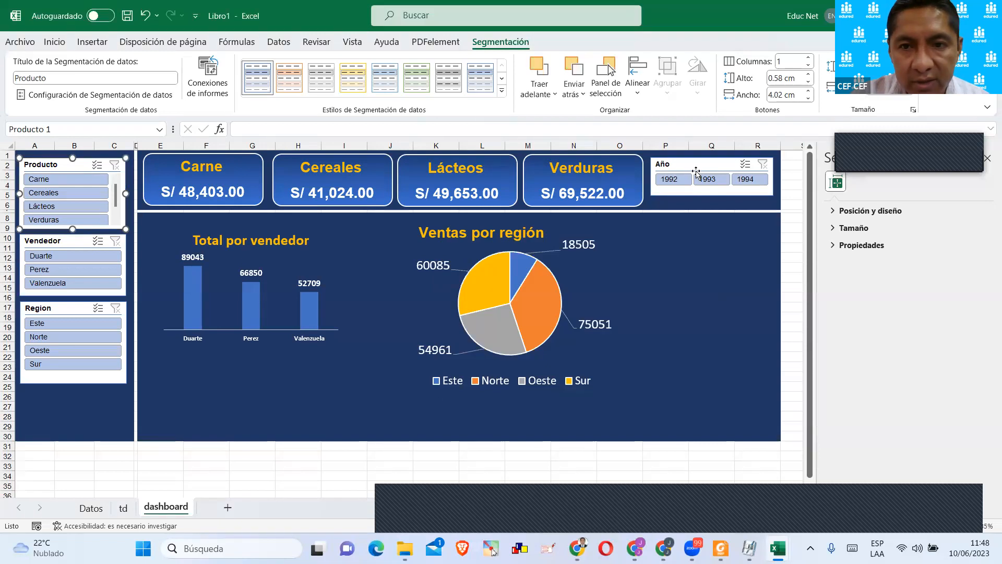
Connect the Año slicer to TablaDinámica4 and TablaDinámica5 as well, and deselect the slicer.
left_click(678, 164)
left_click(208, 78)
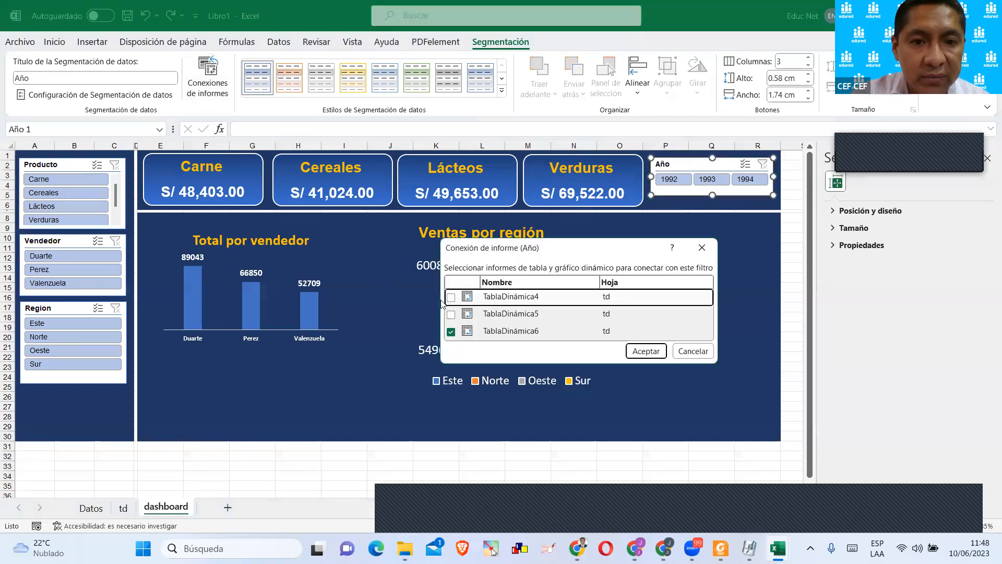
left_click(451, 297)
left_click(450, 314)
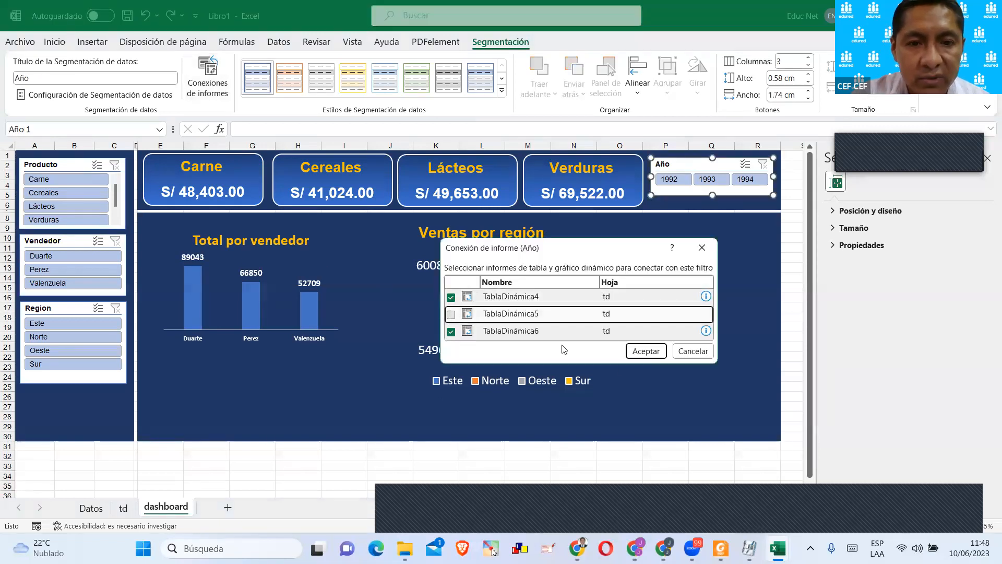
left_click(645, 351)
left_click(518, 230)
left_click(206, 406)
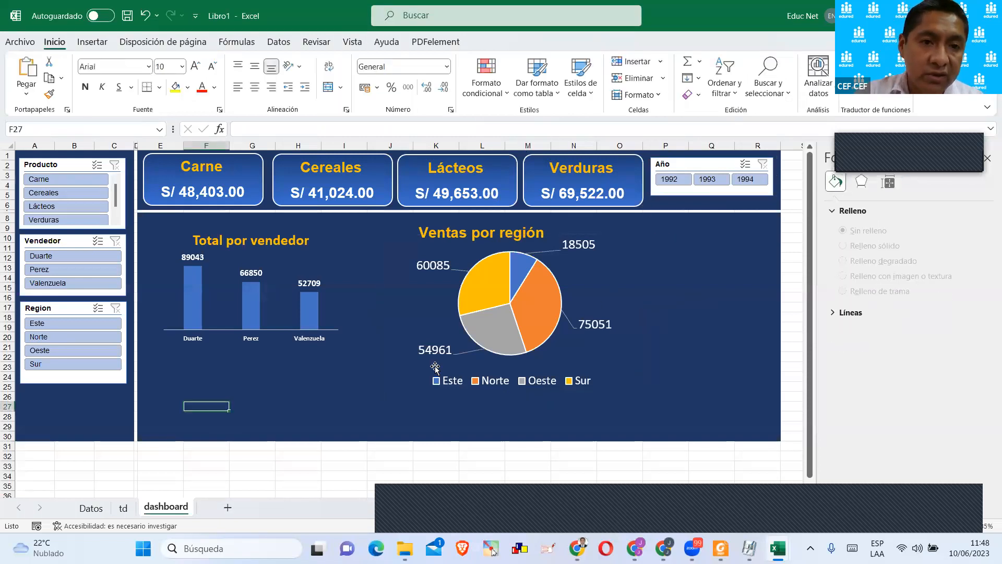
Test the Año slicer by filtering the dashboard by 1992, 1994 and 1993 in turn, and inspect the fourth card's linked value.
left_click(673, 179)
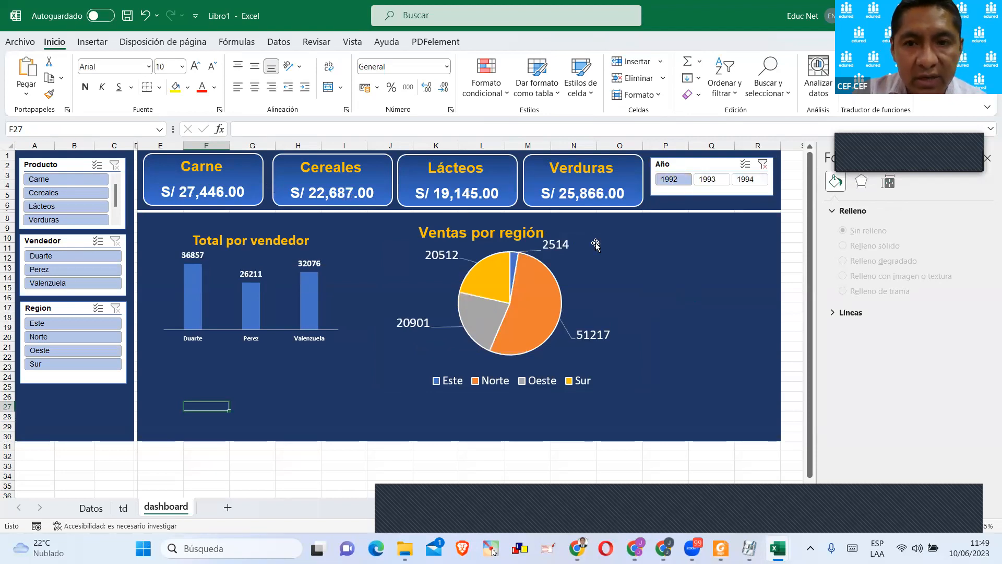
left_click(762, 165)
left_click(744, 182)
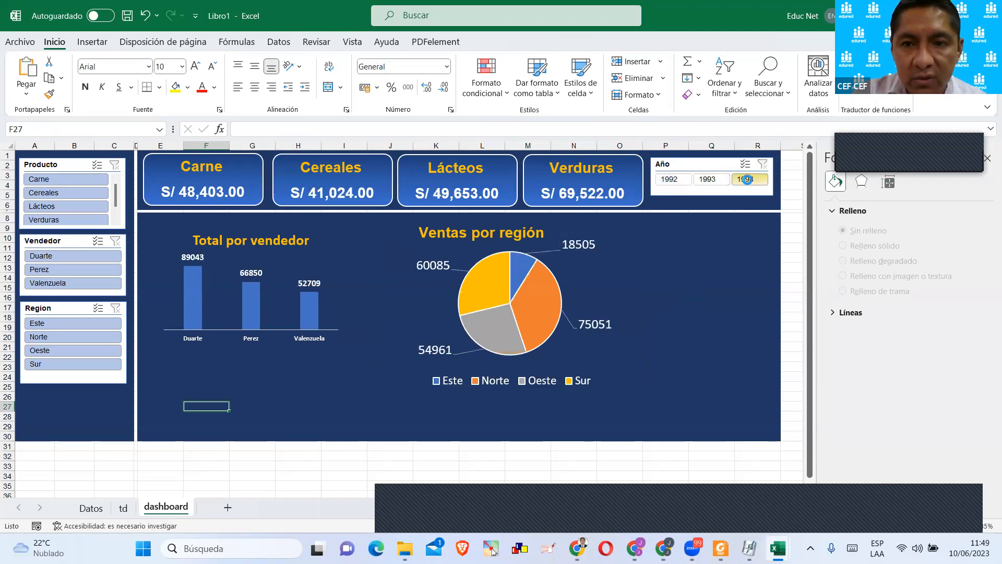
left_click(589, 191)
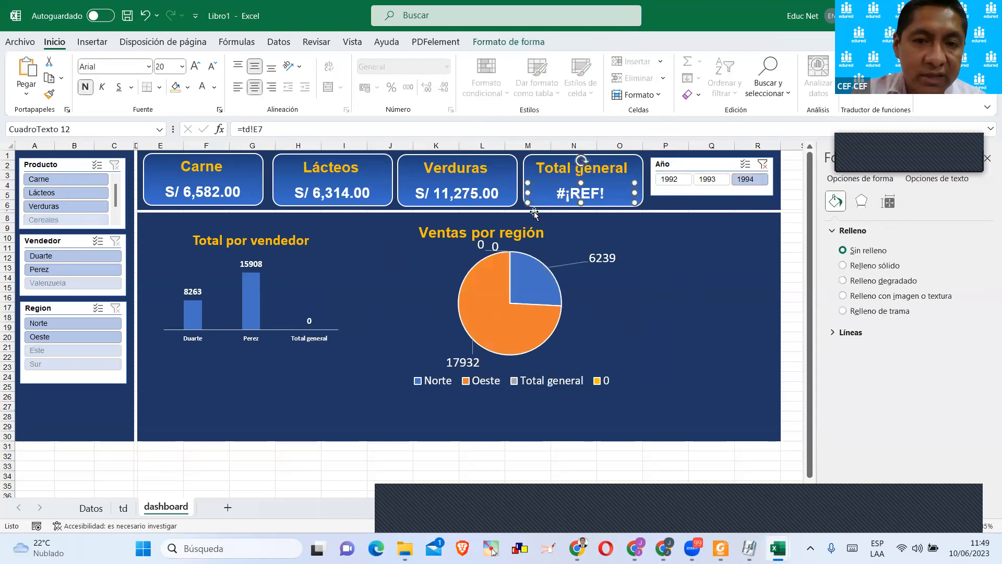
left_click(762, 165)
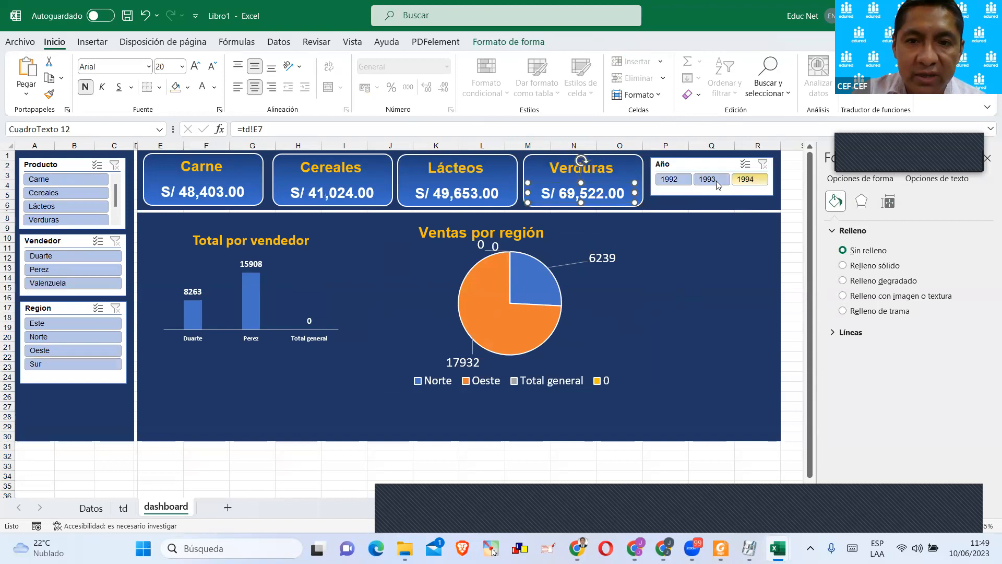
left_click(717, 181)
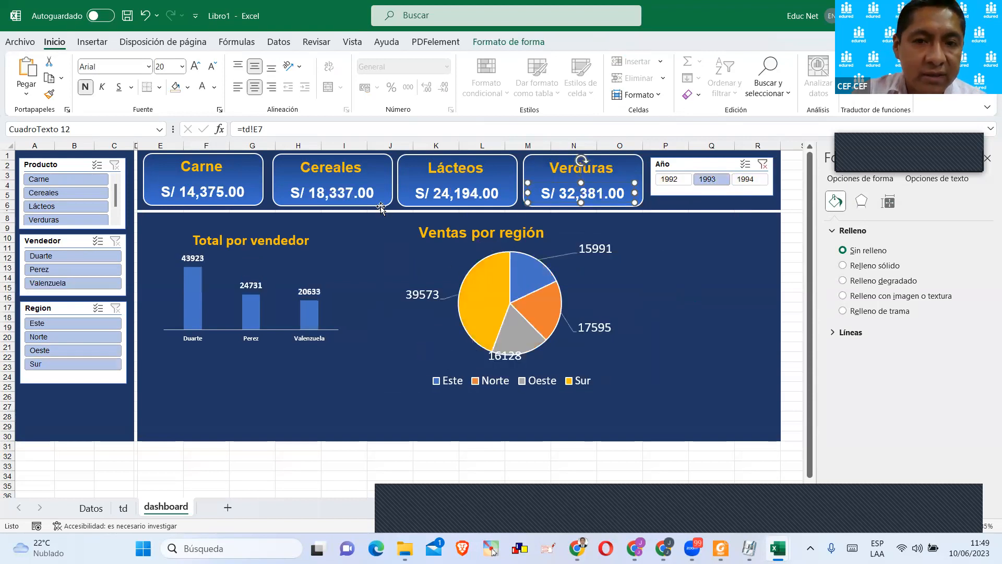
Filter the dashboard by Cereales, check the pivot tables on the td sheet, and clear the Producto filter on the dashboard.
left_click(60, 196)
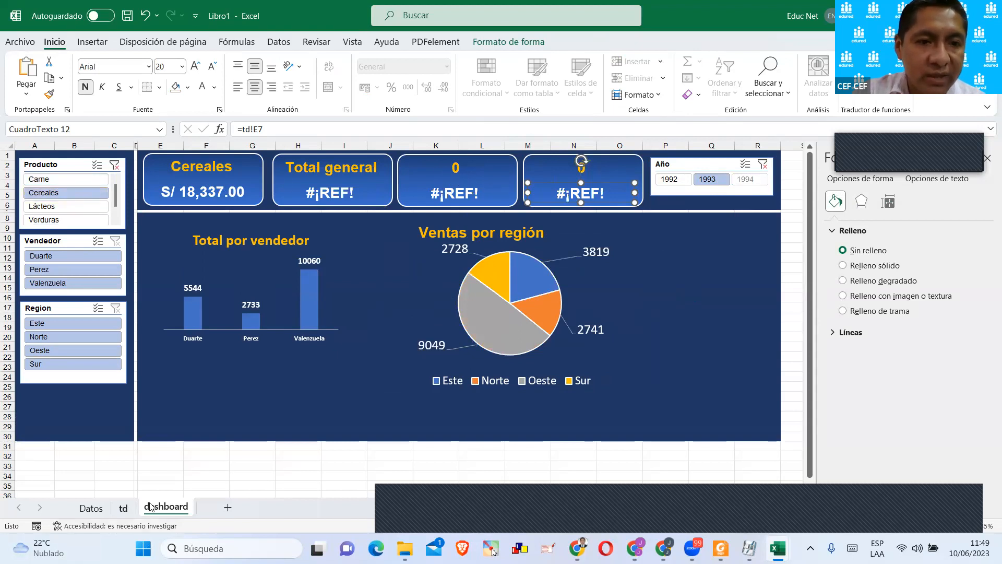
left_click(124, 508)
left_click(208, 385)
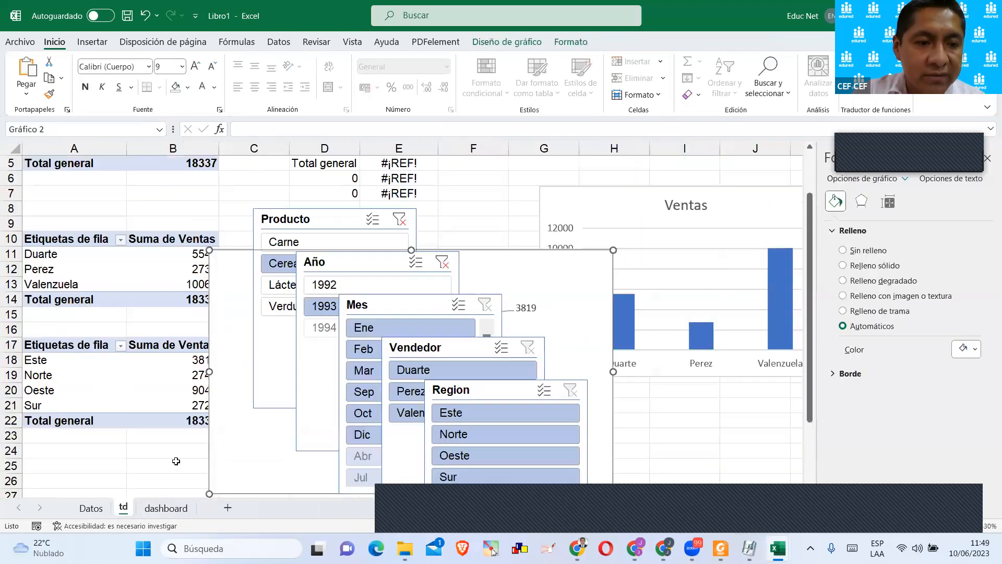
left_click(165, 507)
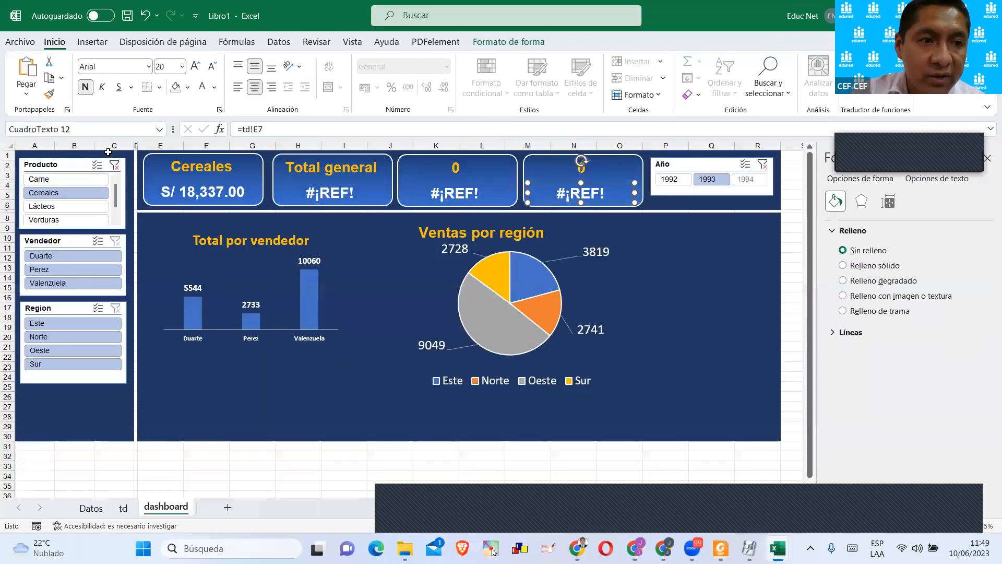
left_click(119, 165)
left_click(115, 165)
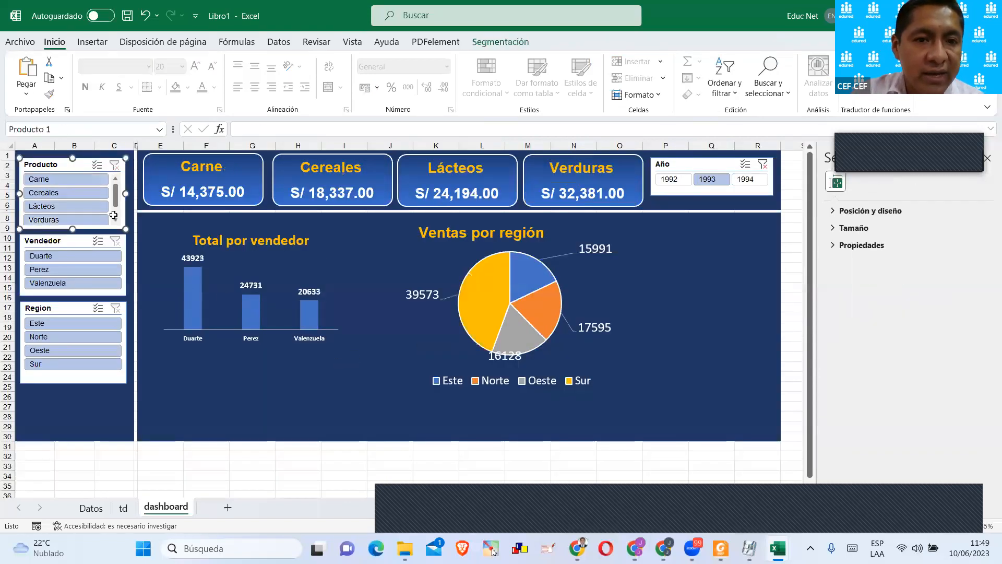
Test the Vendedor slicer with the second seller, and clear the Año and Vendedor filters.
left_click(46, 269)
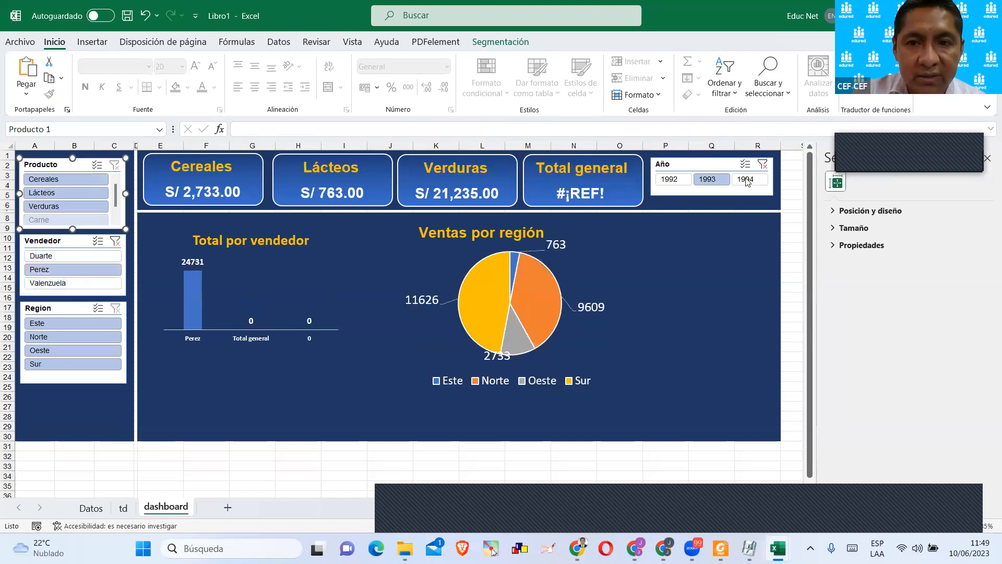
left_click(763, 165)
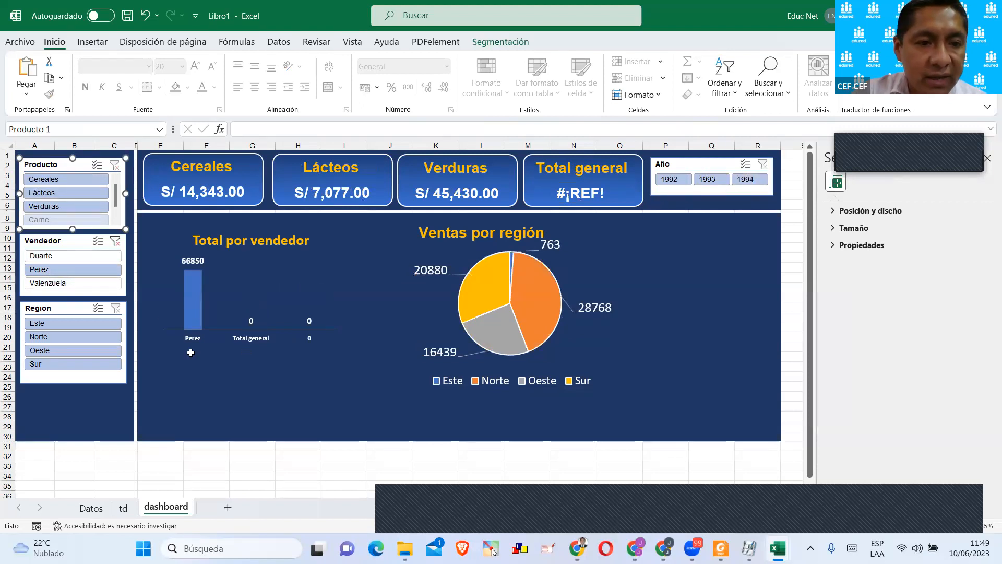
left_click(115, 241)
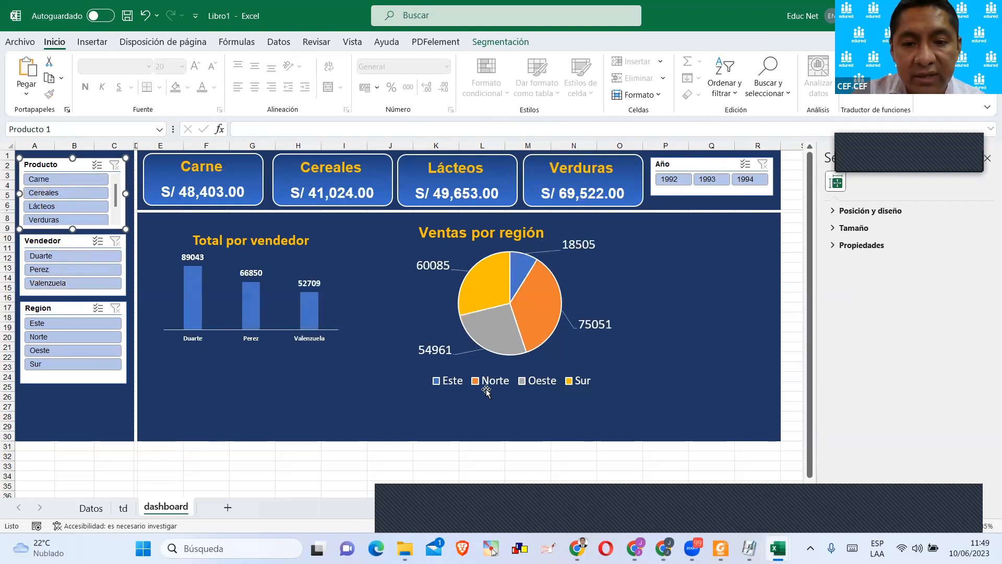
left_click(683, 316)
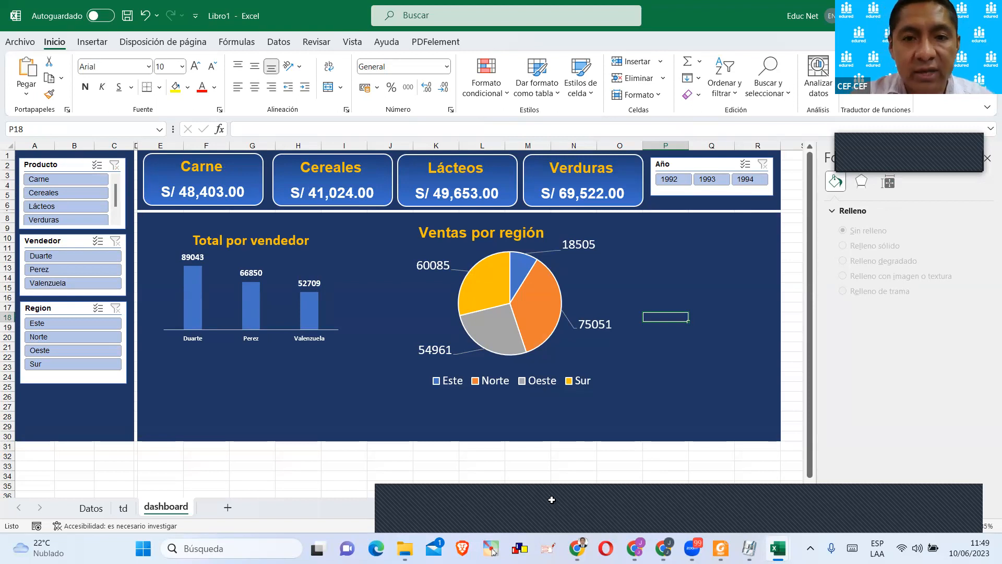
key("Down")
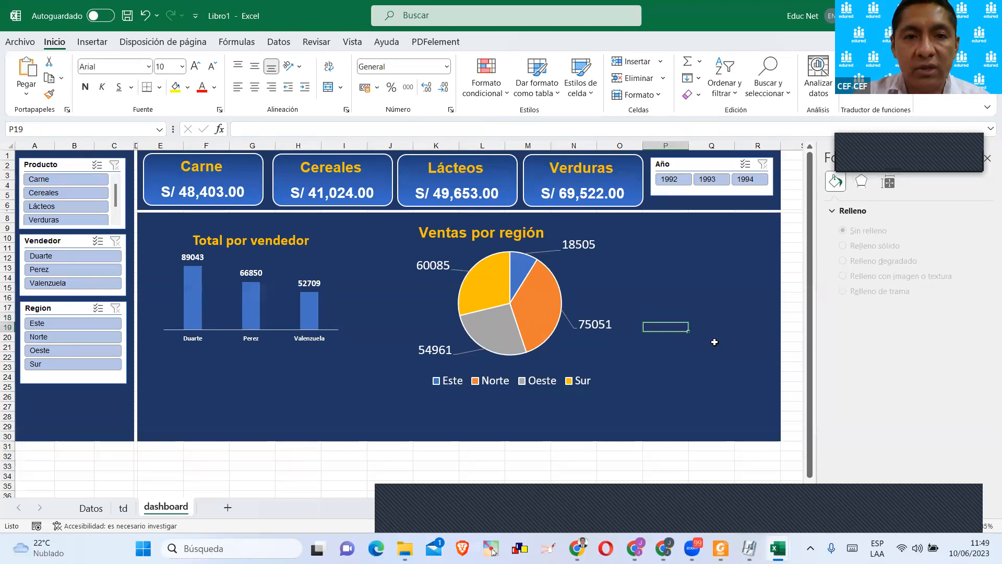
left_click(714, 316)
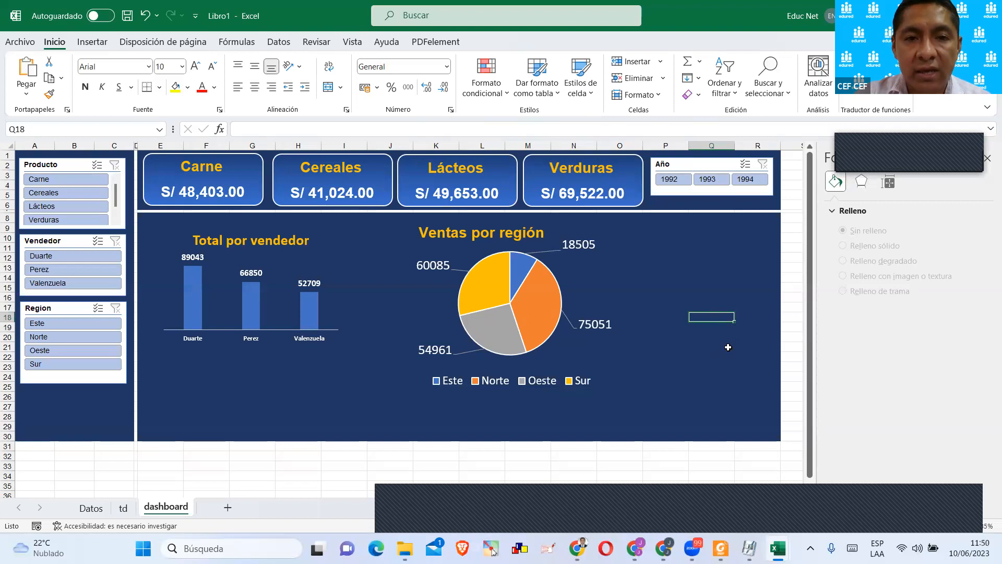
left_click(954, 512)
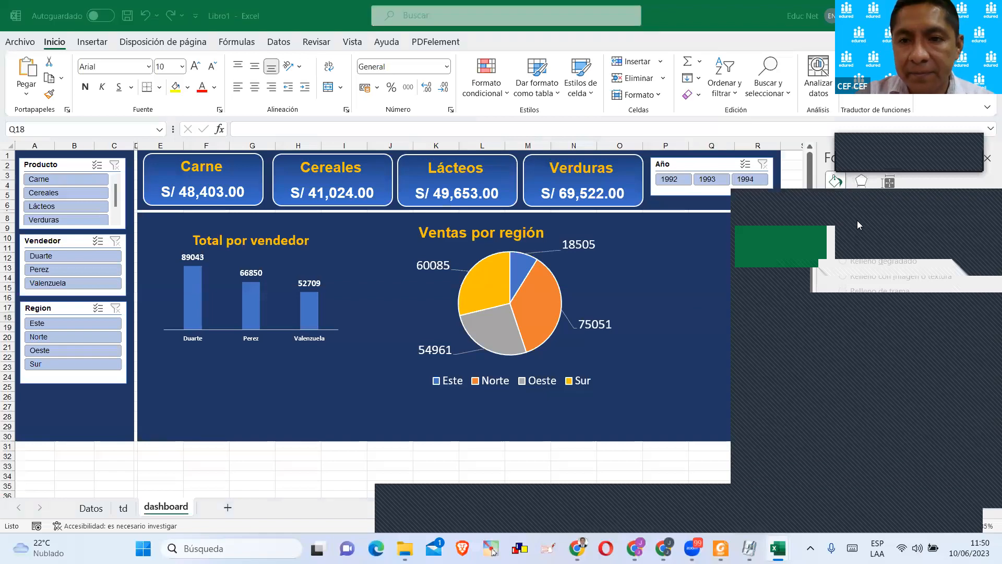